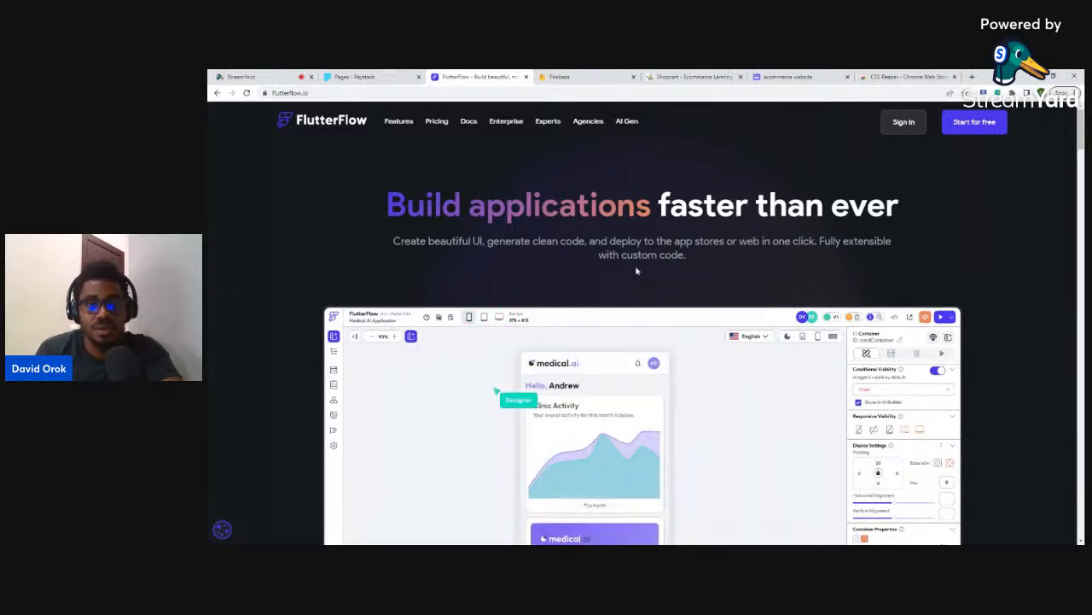
- Bring up the Shopcart store and skim its categories and deals before returning to the top bar
left_click(693, 77)
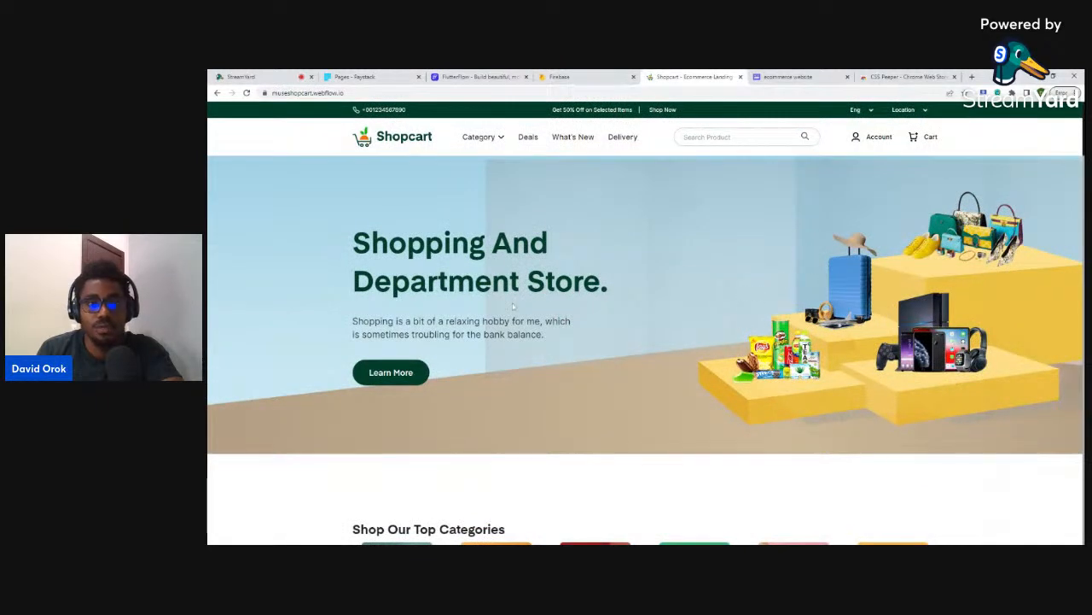
scroll(511, 316, "down", 5)
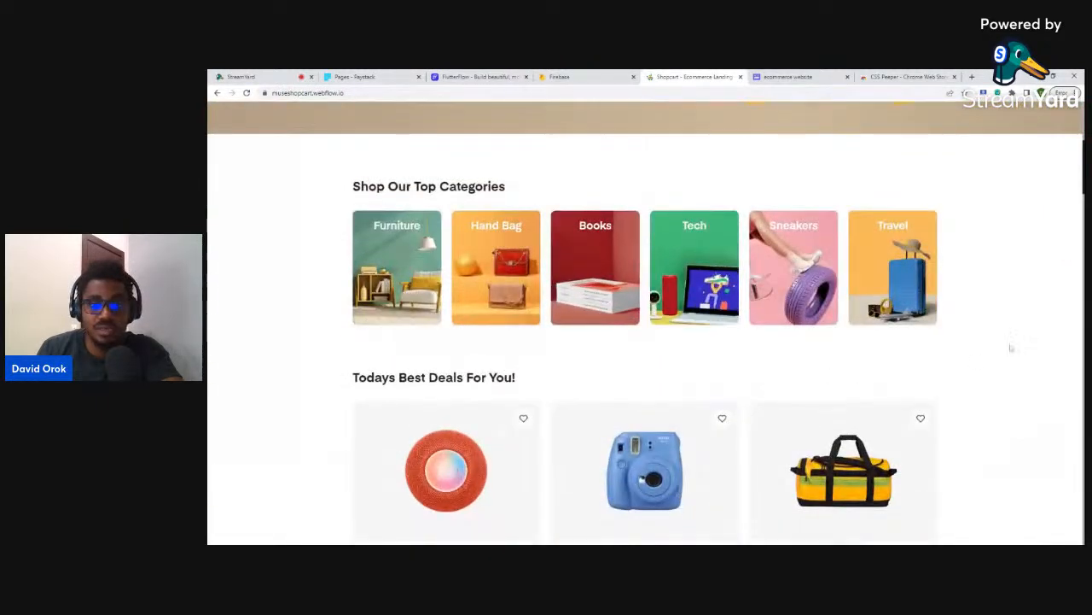
scroll(504, 372, "up", 5)
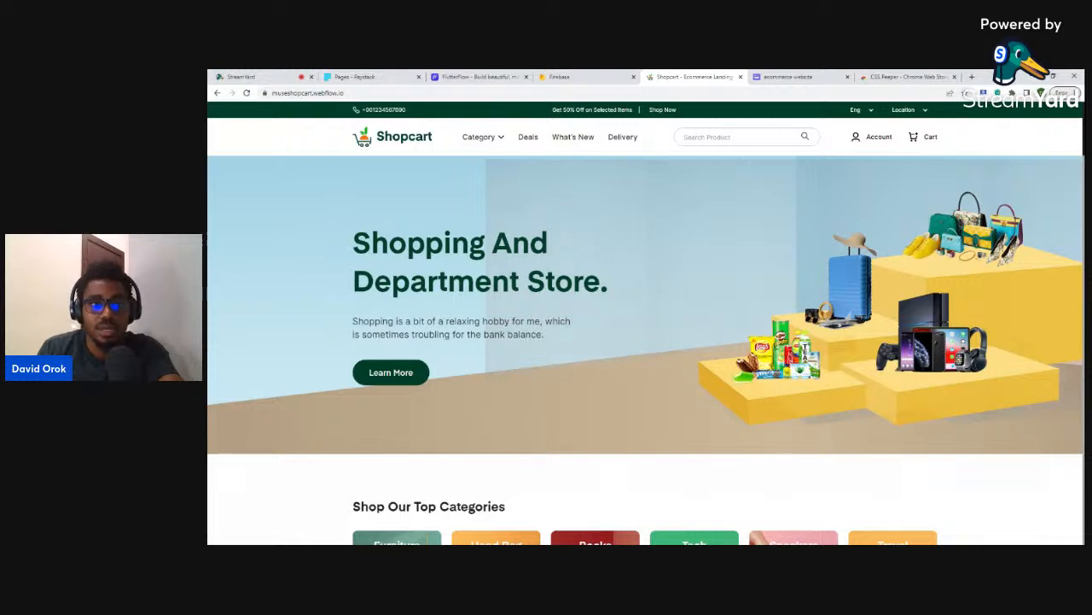
- Return to the FlutterFlow website and scroll through its homepage
left_click(478, 76)
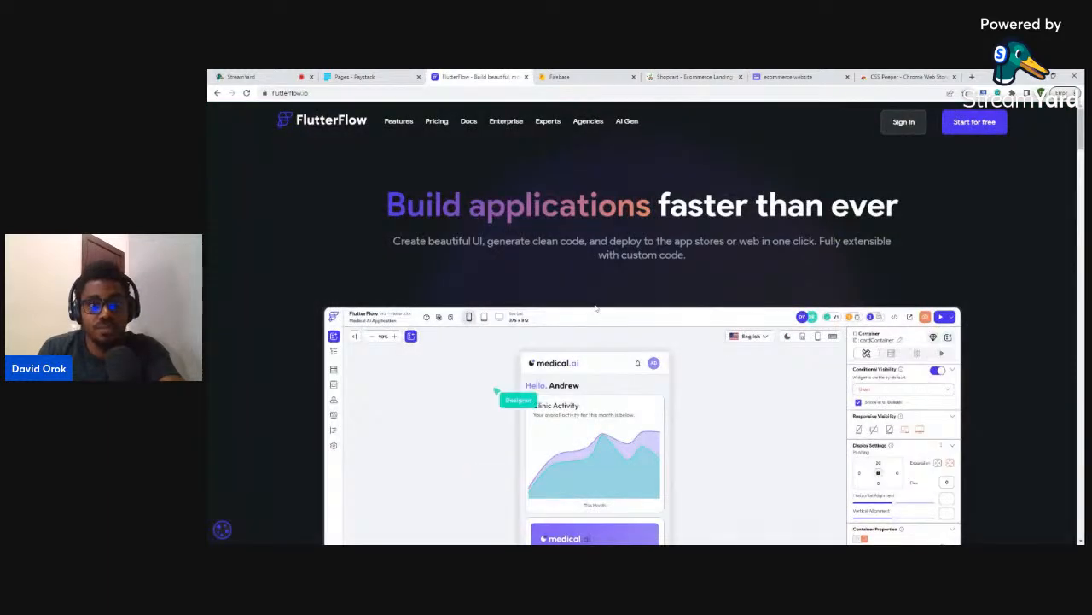
scroll(596, 292, "down", 5)
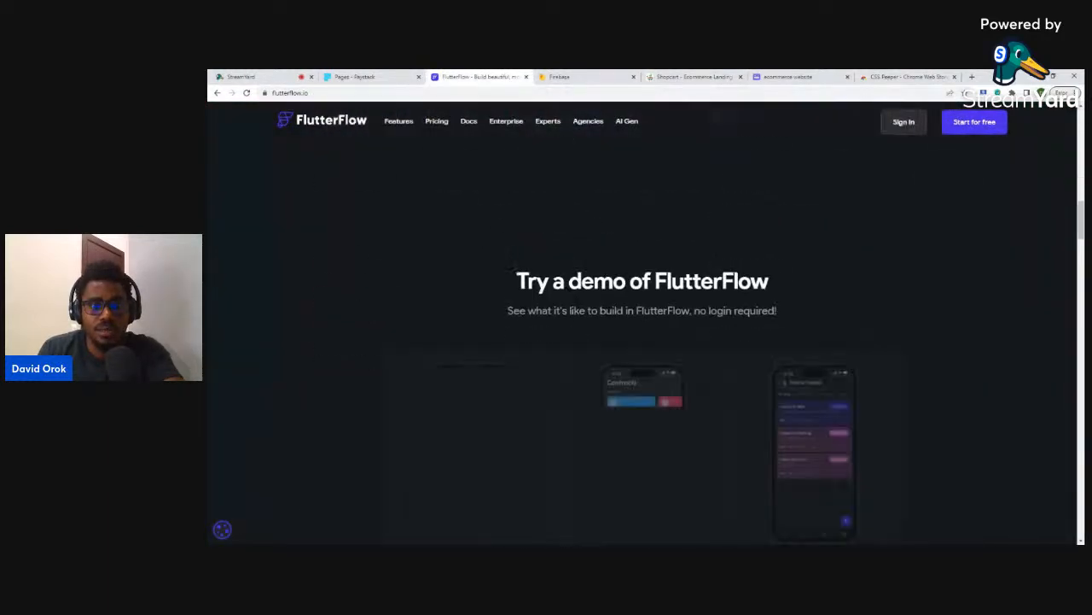
scroll(602, 275, "down", 3)
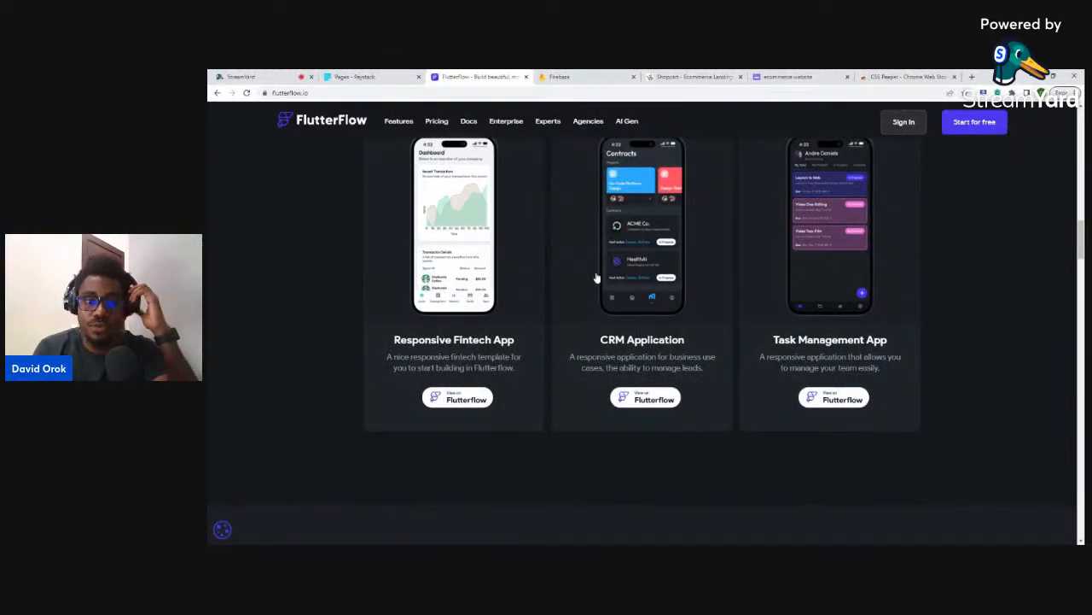
scroll(597, 290, "down", 5)
scroll(598, 290, "down", 10)
scroll(596, 297, "down", 10)
scroll(592, 297, "down", 3)
scroll(592, 295, "up", 5)
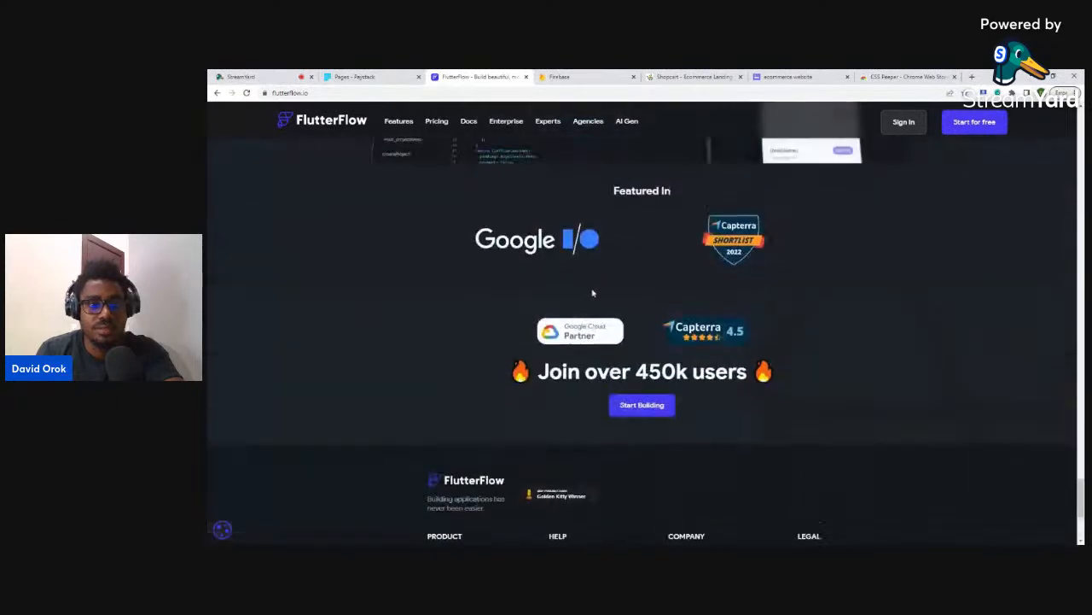
- Look through FlutterFlow's Features page
left_click(389, 122)
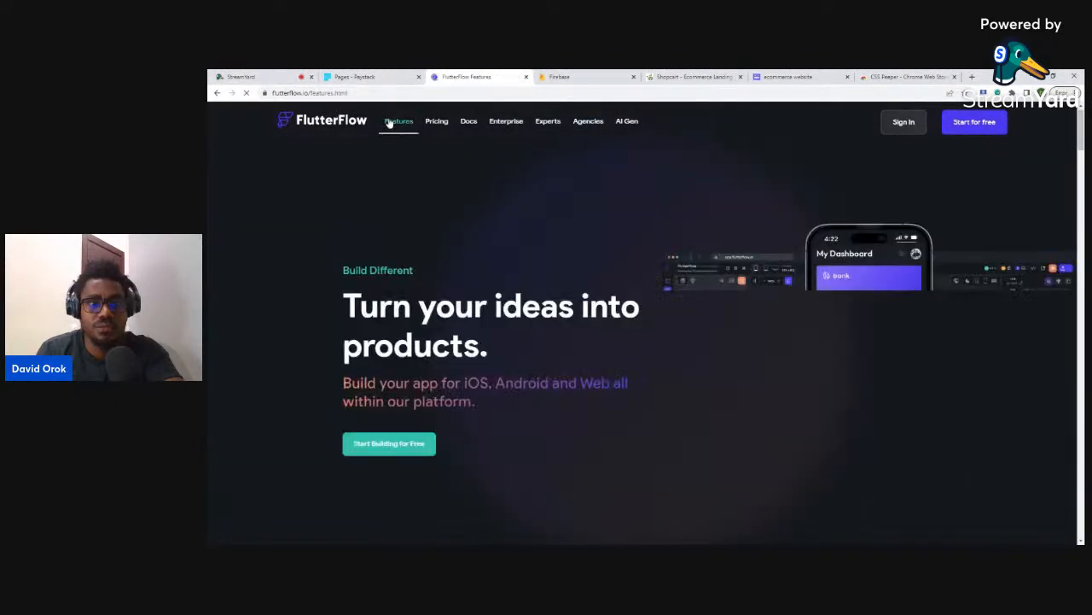
scroll(578, 273, "down", 8)
scroll(578, 273, "down", 10)
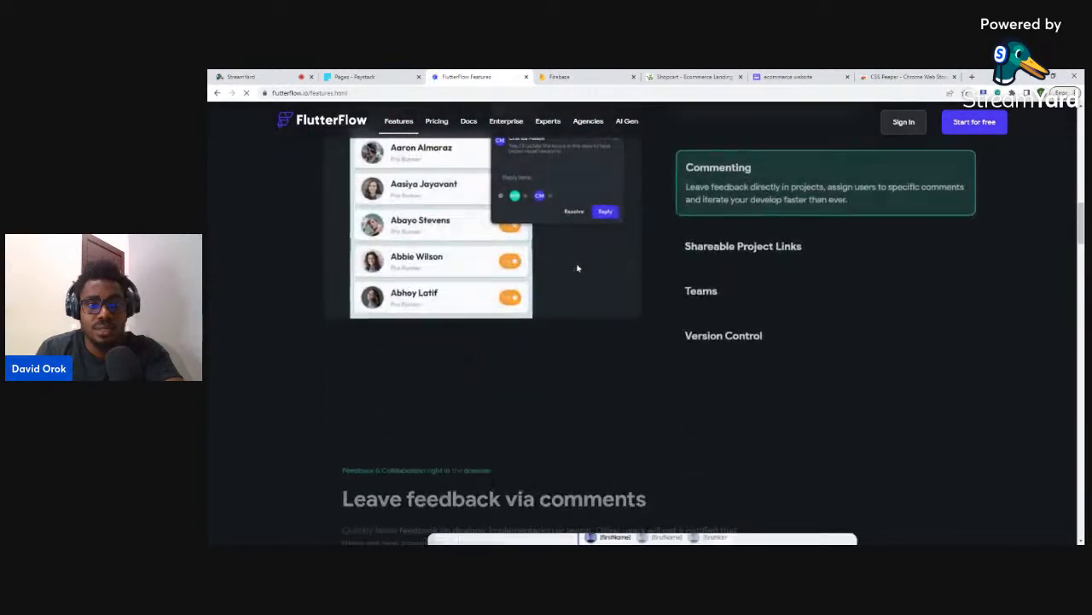
scroll(576, 267, "down", 10)
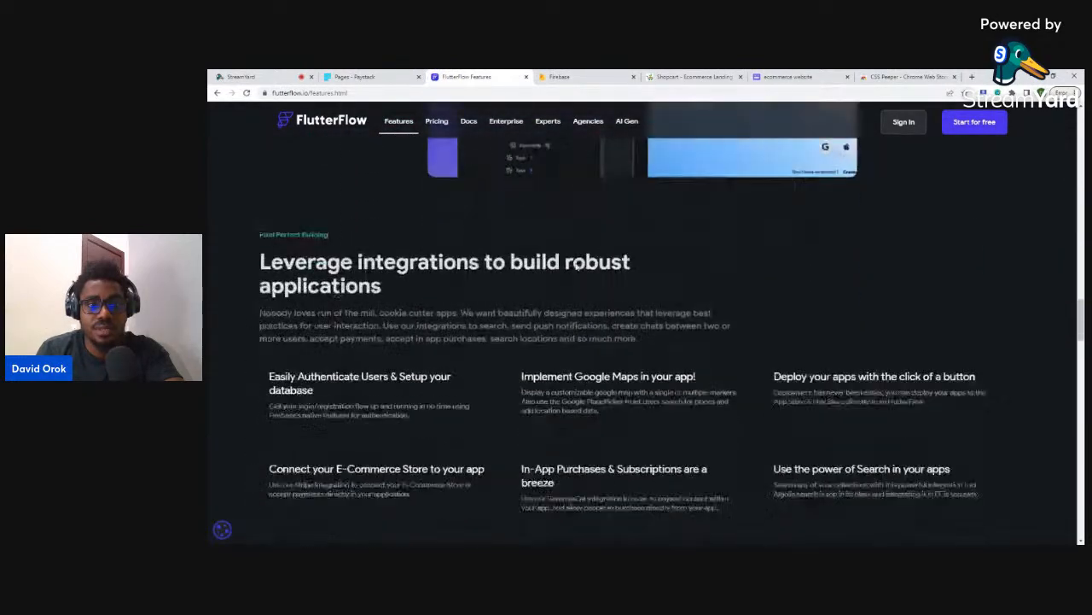
scroll(576, 267, "down", 10)
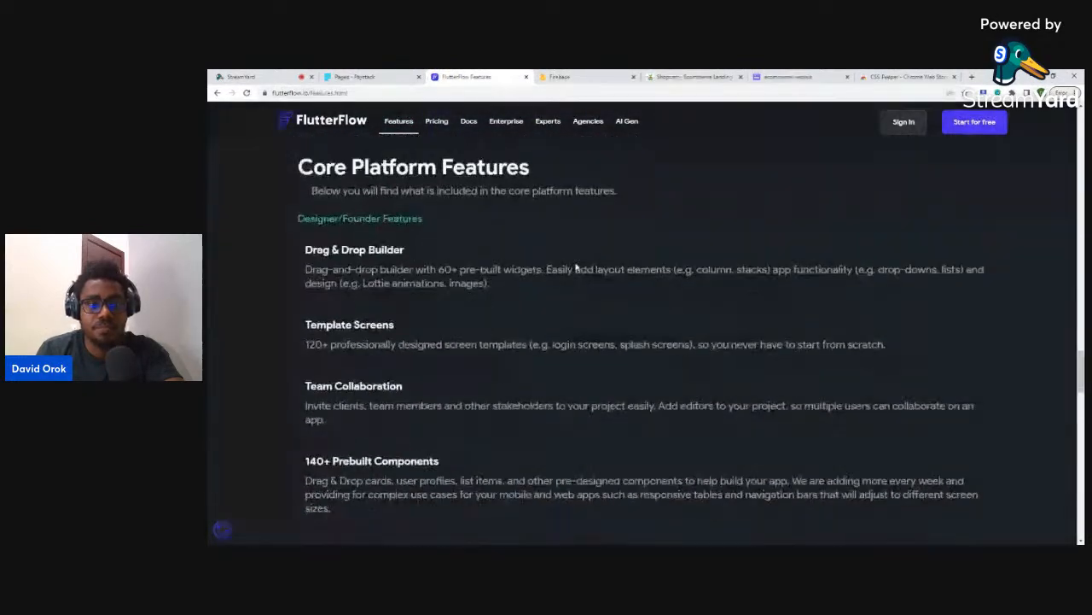
scroll(575, 266, "down", 3)
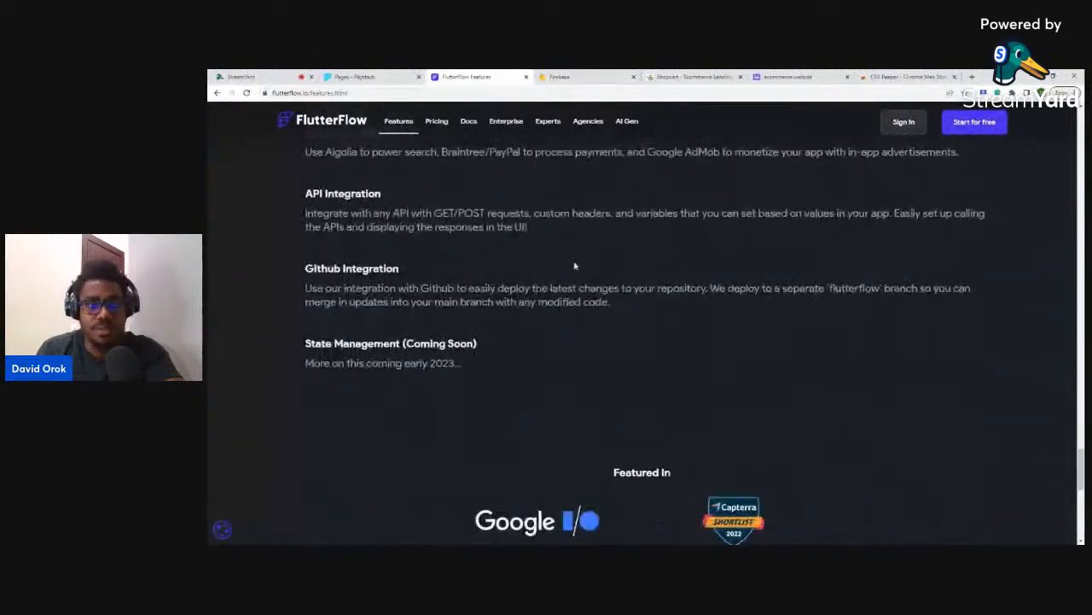
scroll(576, 266, "up", 3)
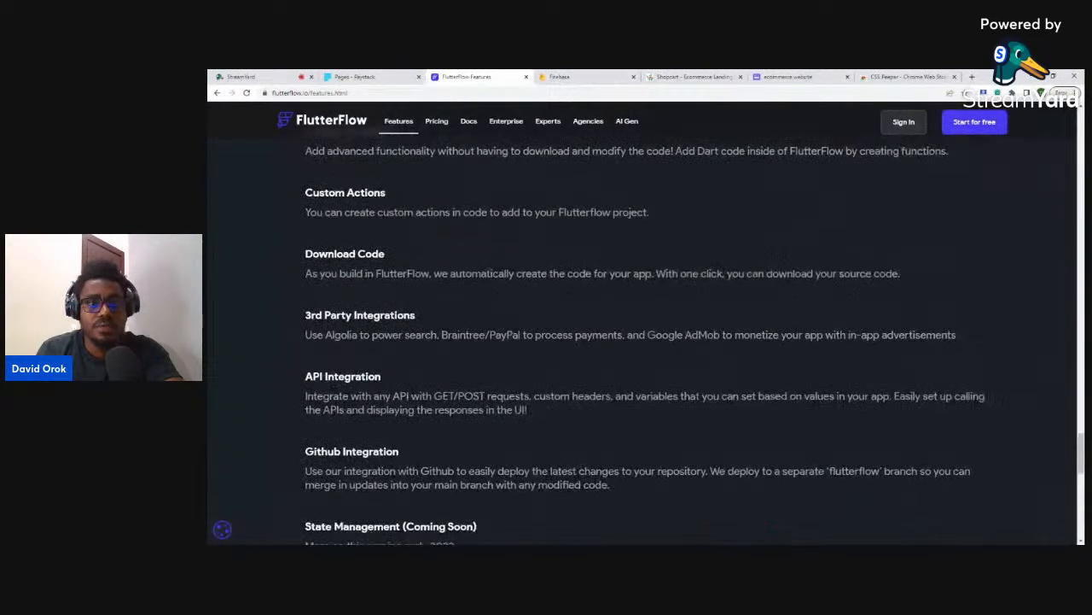
- Browse FlutterFlow's Pricing page
left_click(437, 122)
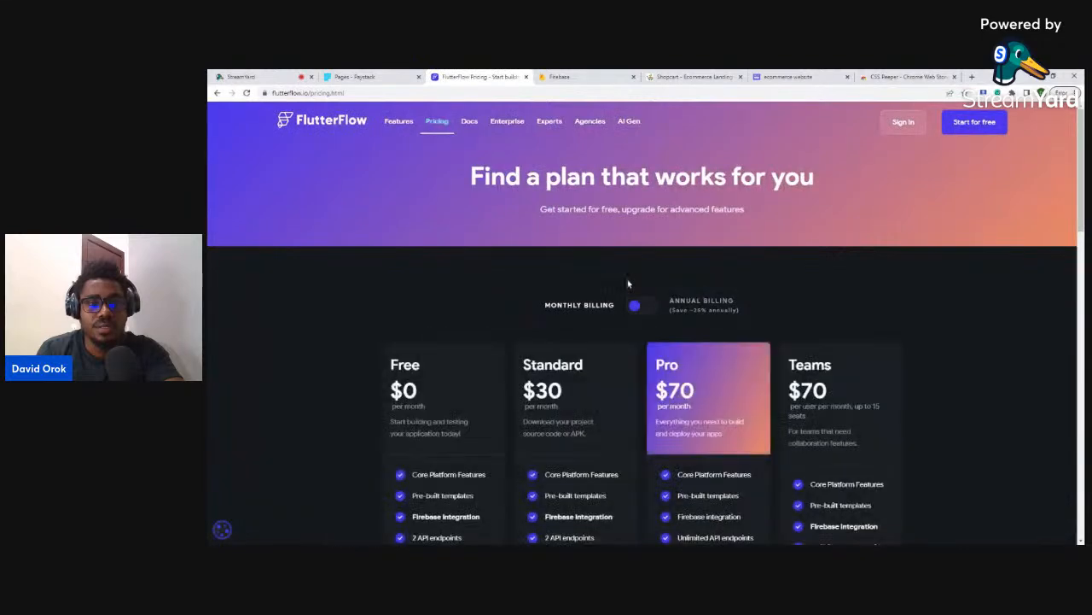
scroll(630, 276, "down", 8)
scroll(629, 276, "down", 5)
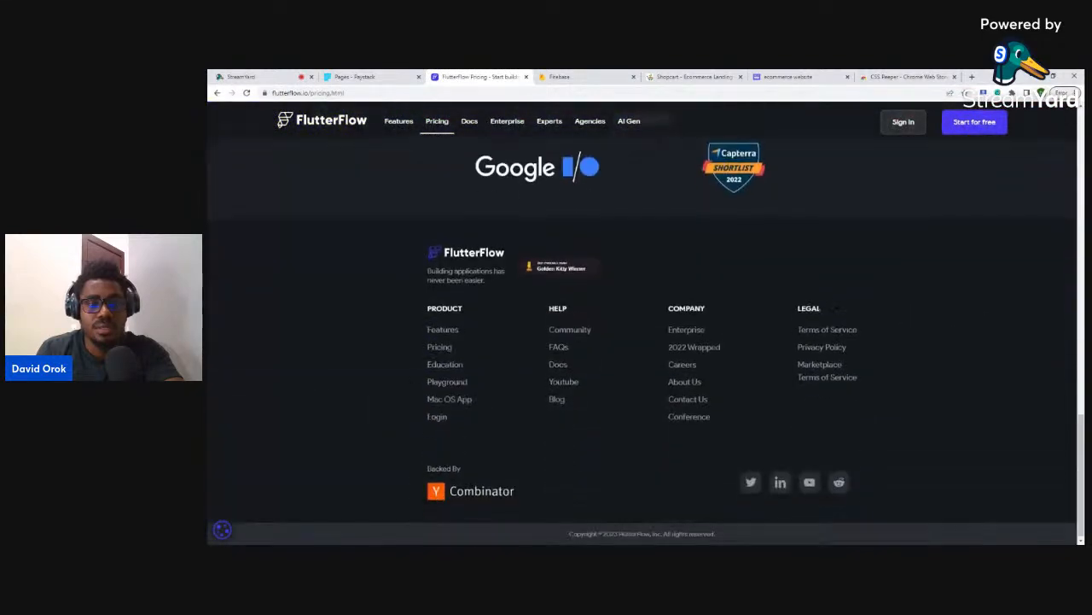
scroll(823, 522, "up", 3)
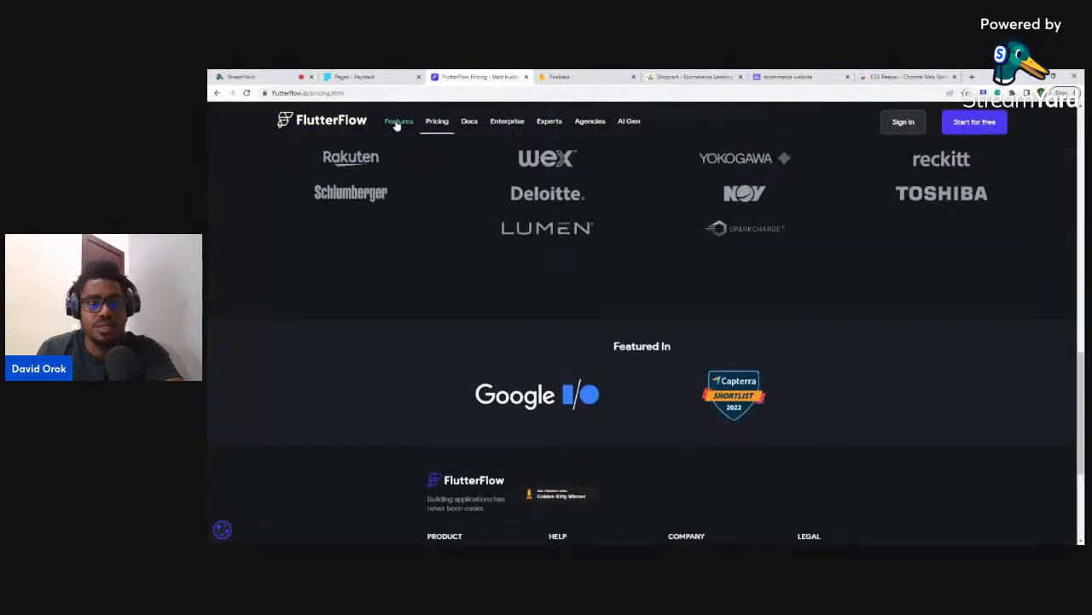
- Go back to the FlutterFlow homepage and scroll through its sections
left_click(340, 123)
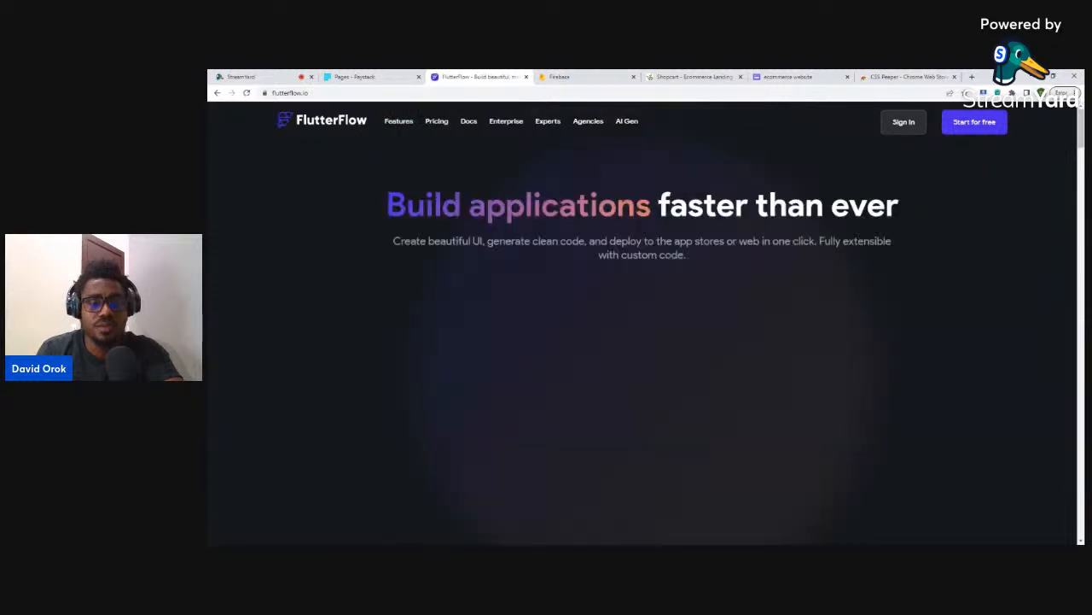
scroll(641, 273, "down", 10)
scroll(639, 265, "down", 15)
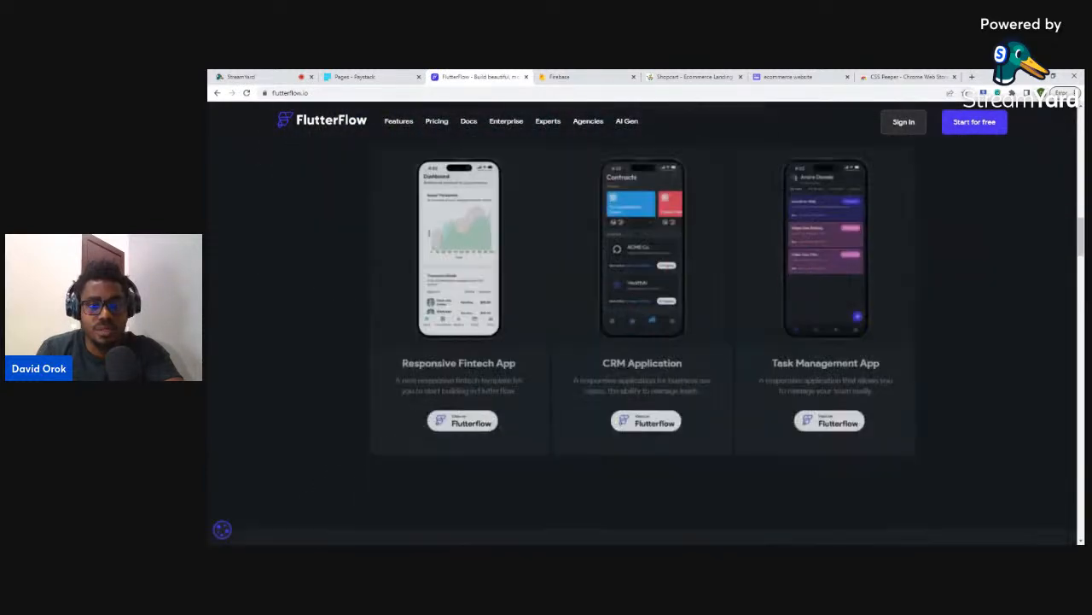
scroll(636, 255, "down", 10)
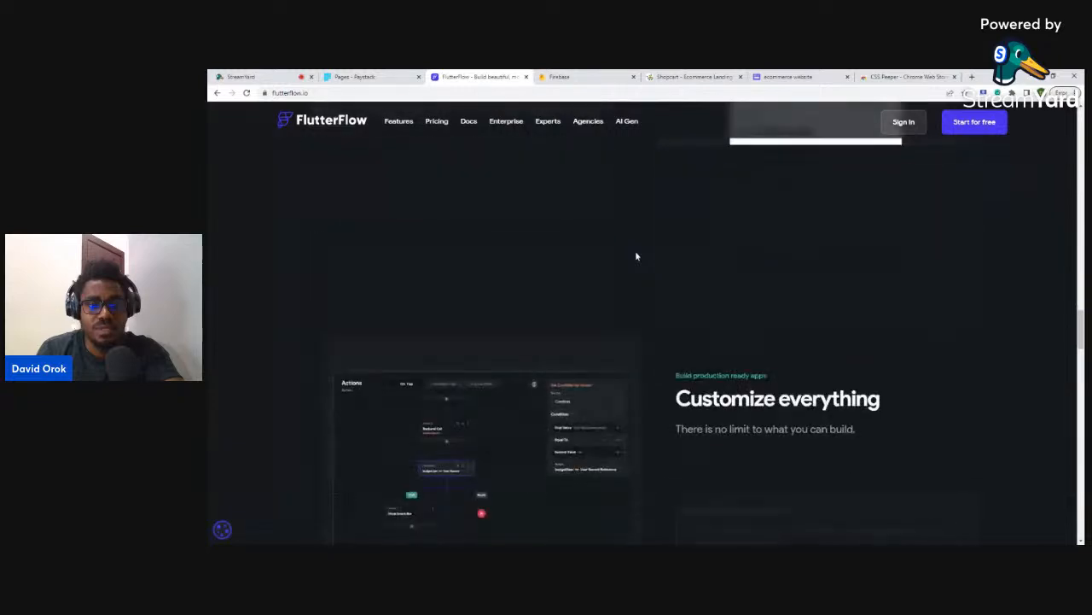
scroll(636, 253, "down", 10)
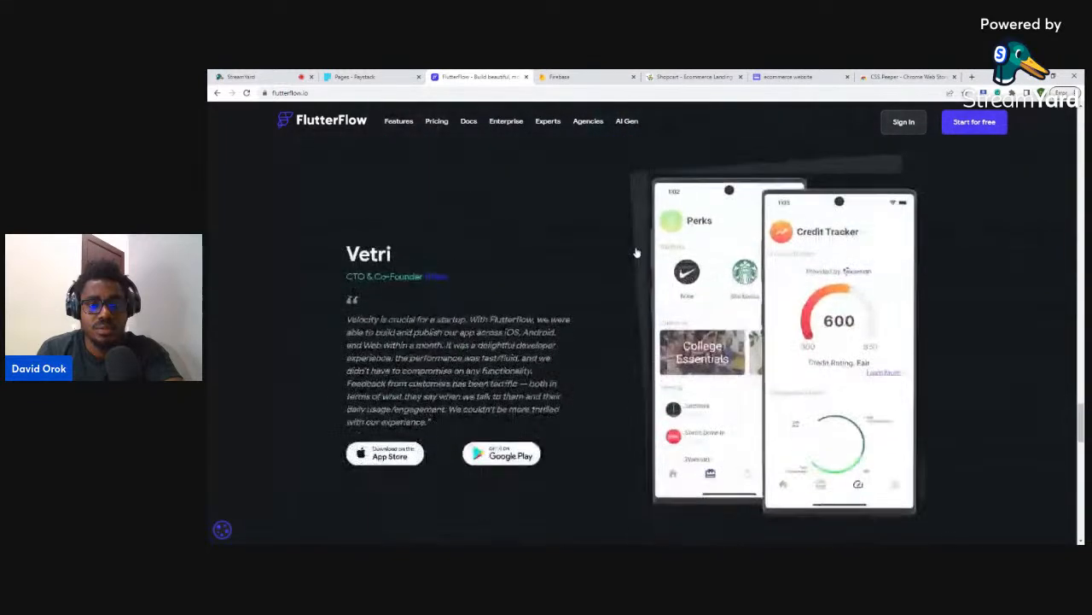
scroll(637, 248, "down", 10)
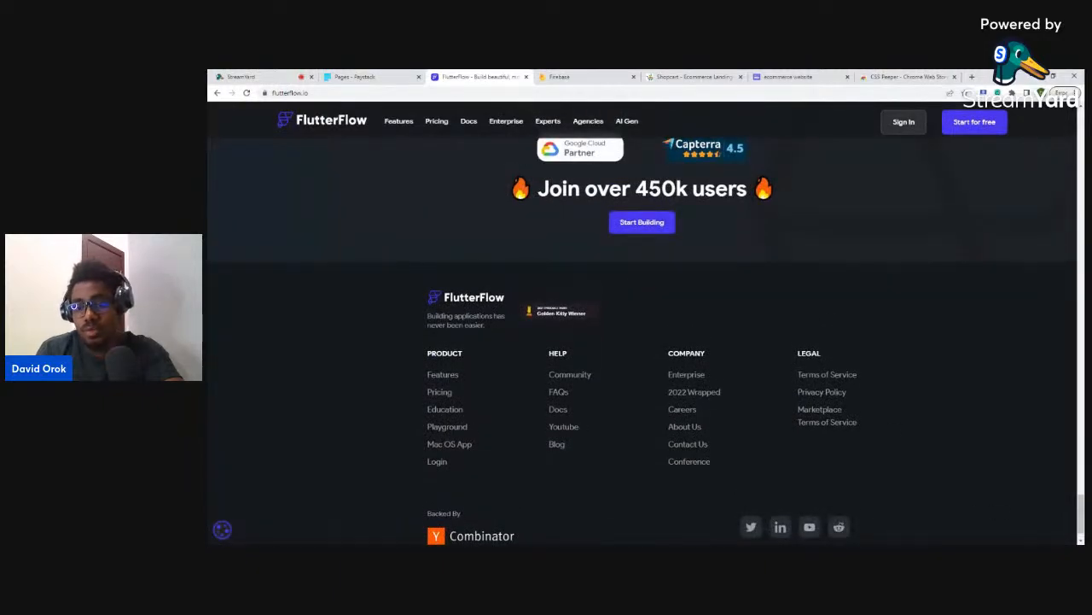
scroll(637, 324, "up", 20)
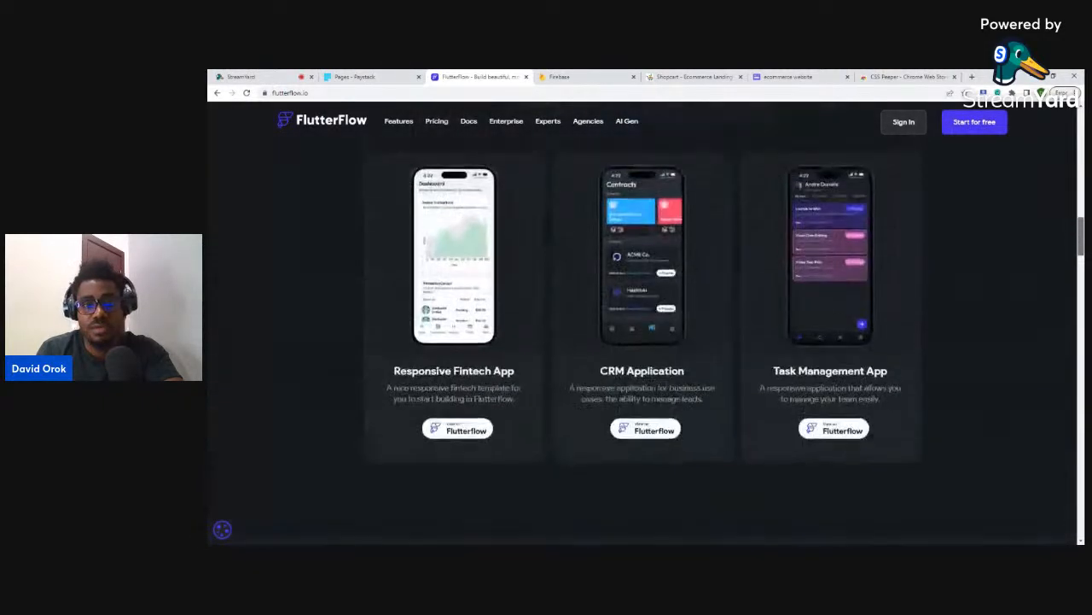
scroll(641, 324, "up", 6)
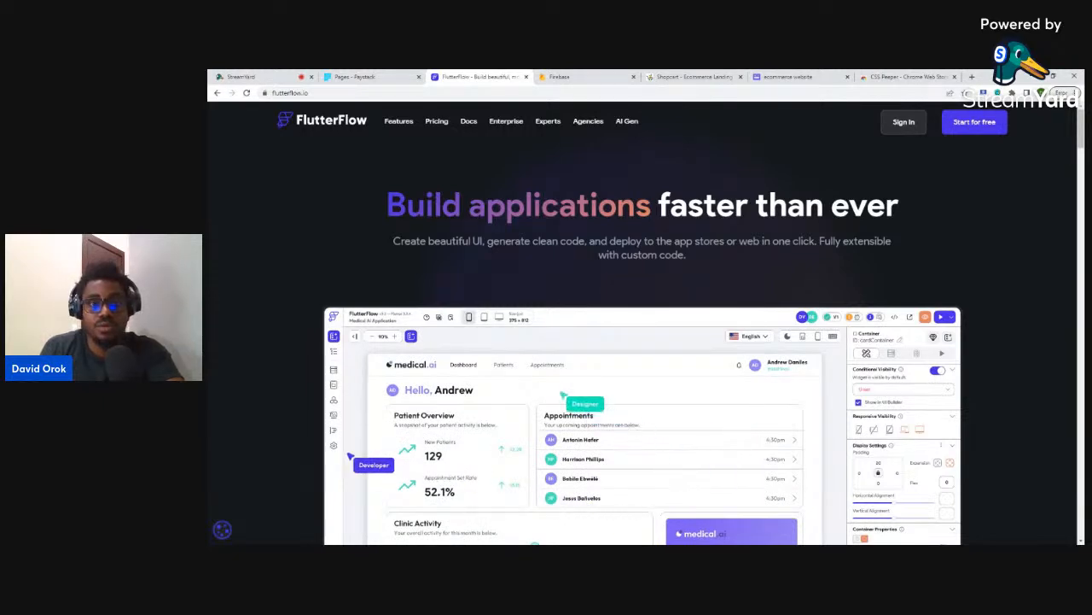
- Switch to the Paystack Payment Pages dashboard
left_click(364, 77)
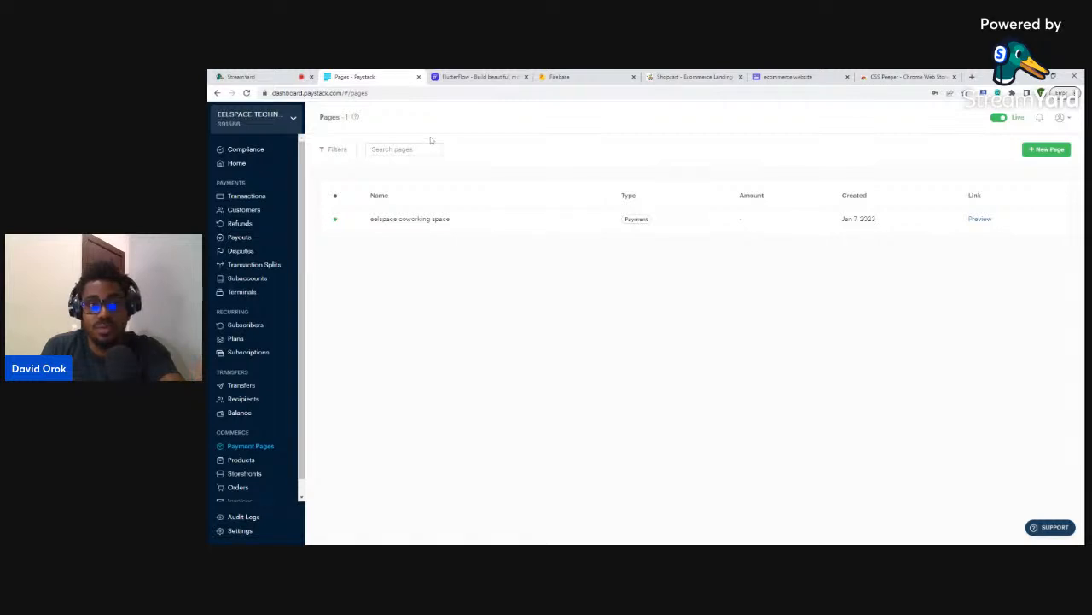
- Return to the FlutterFlow site and sign in to the app at app.flutterflow.io
left_click(474, 77)
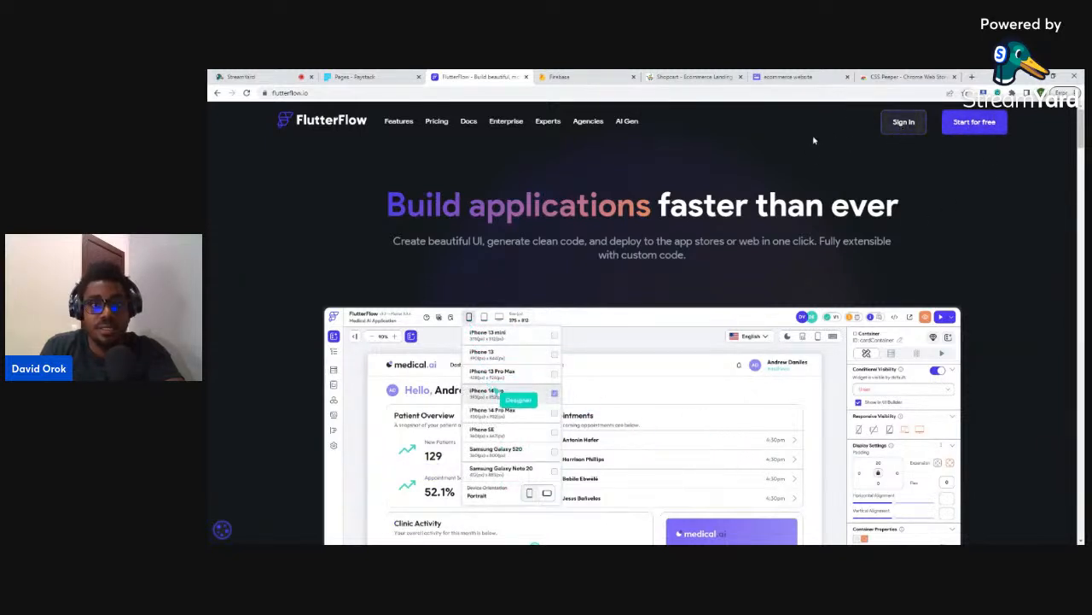
left_click(906, 122)
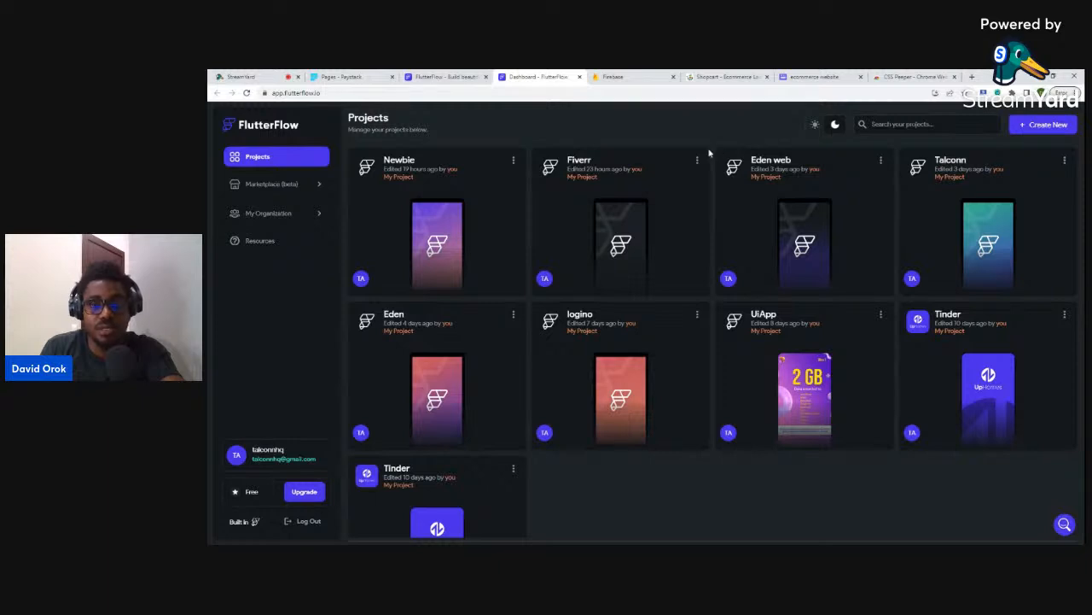
- Create a new blank FlutterFlow project named Ecomma
left_click(1038, 128)
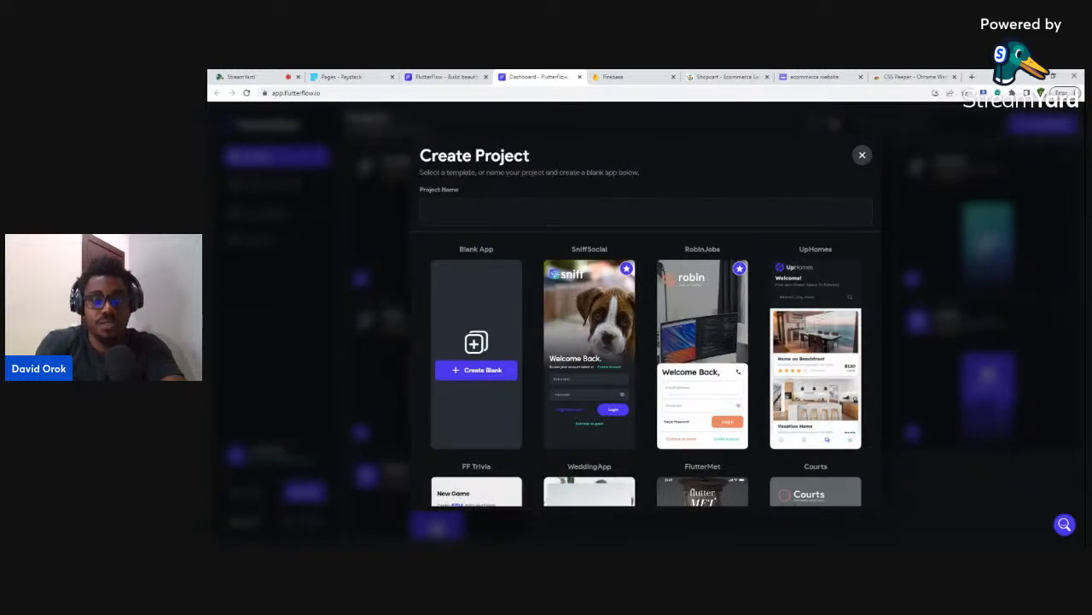
type("comma")
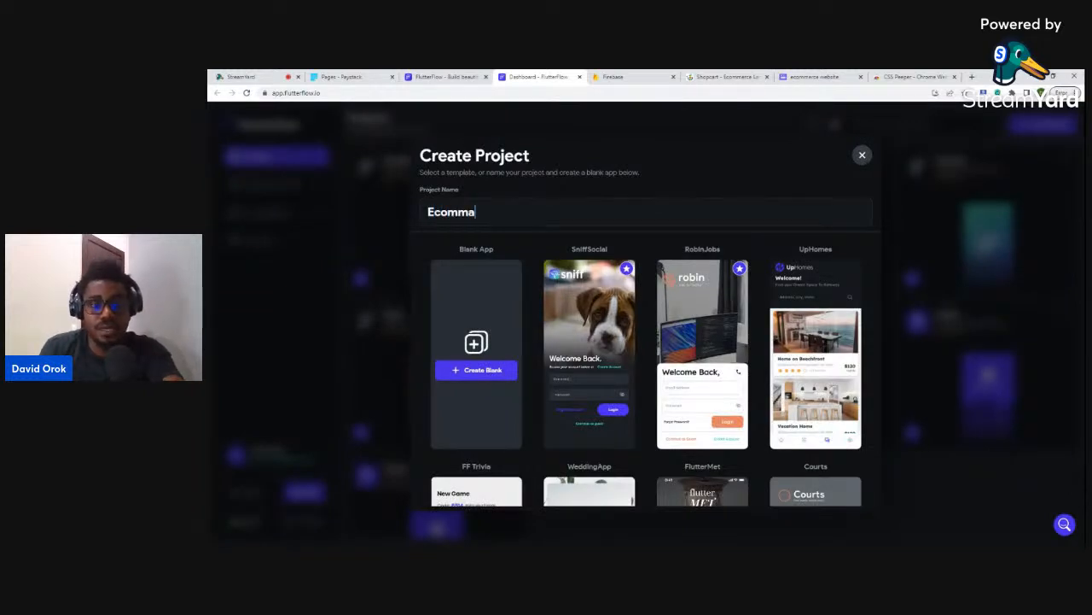
left_click(478, 375)
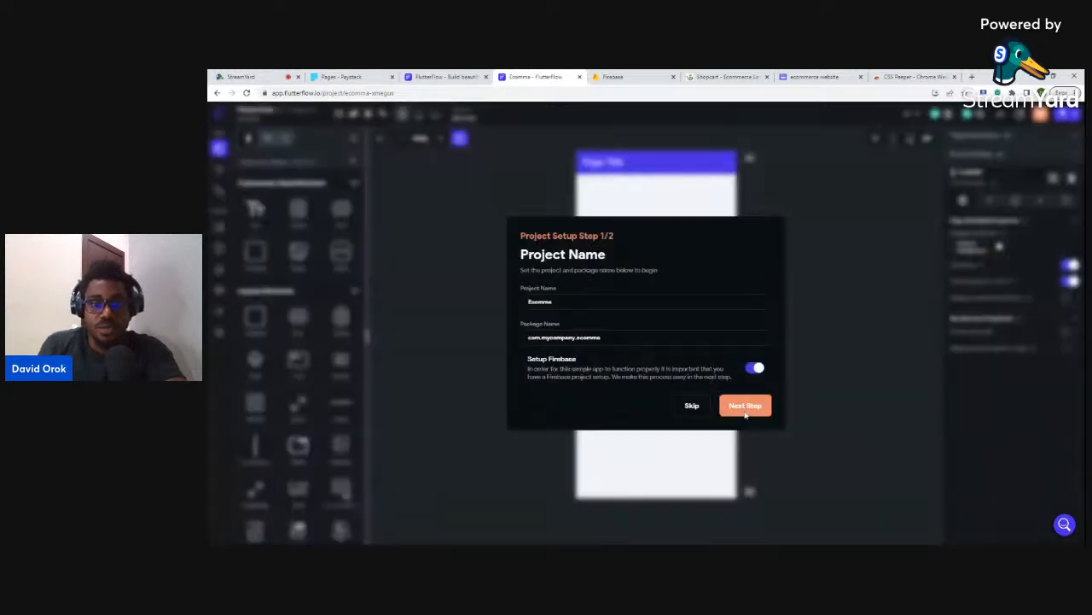
- Advance Ecomma's setup to the Add Firebase to Project step, then move to the Firebase site
left_click(744, 411)
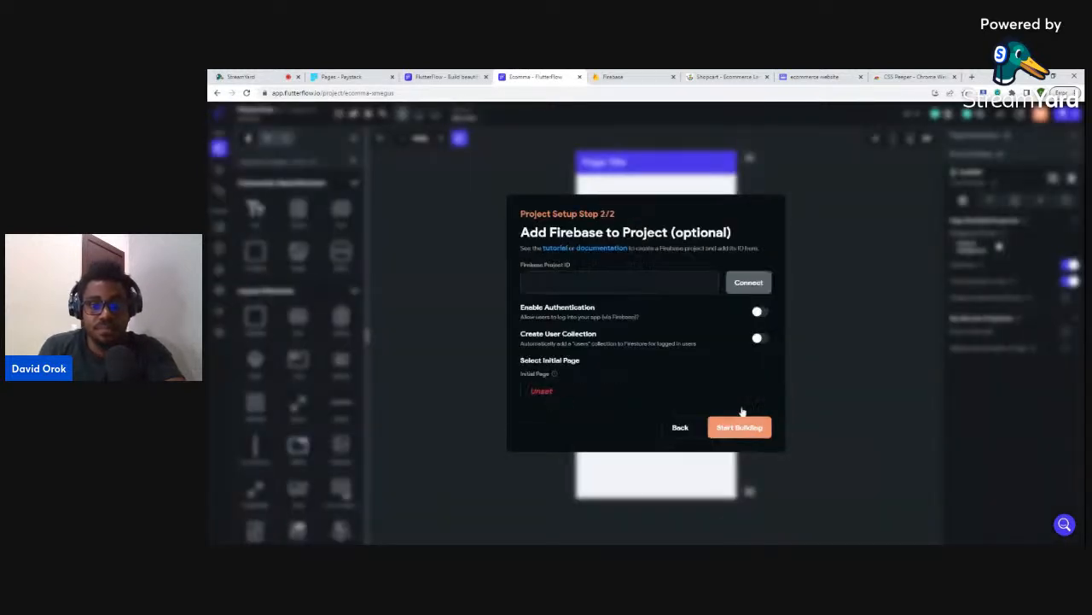
left_click(529, 282)
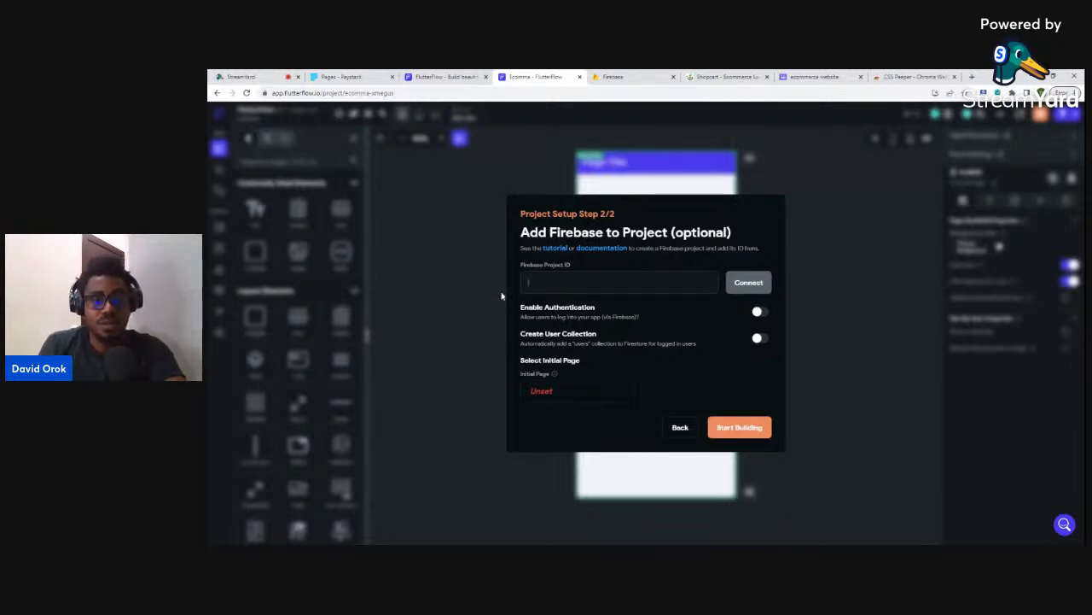
left_click(546, 282)
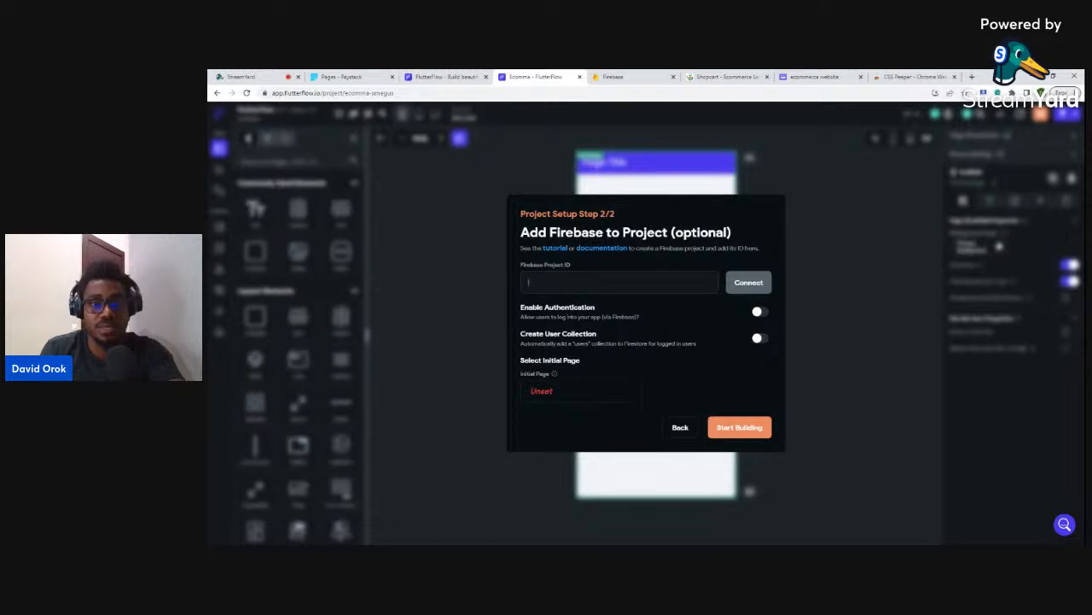
left_click(610, 77)
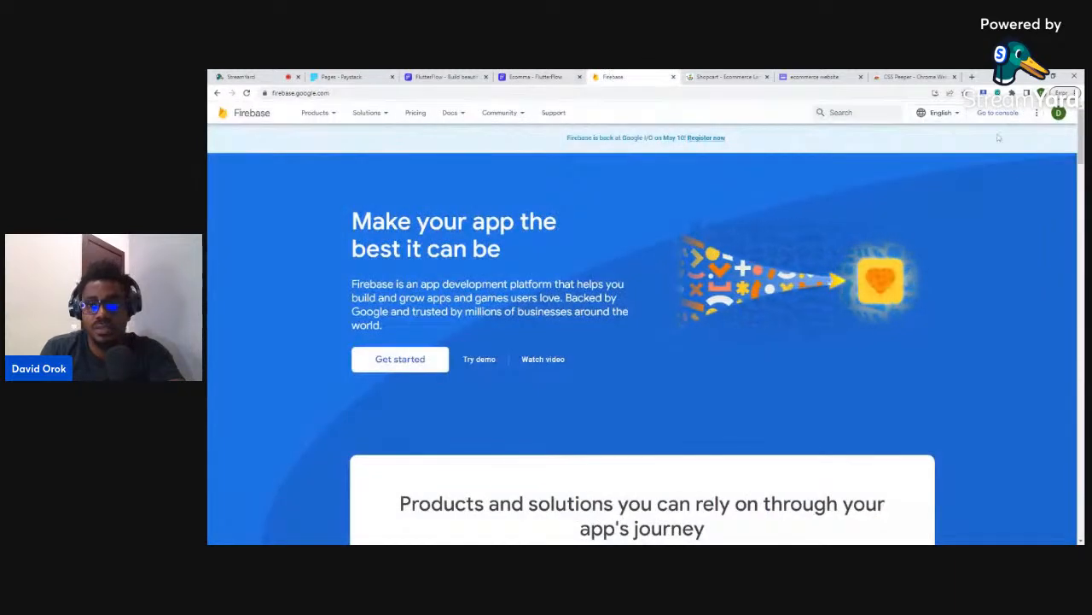
- Switch Firebase to the other Google account and open the console's project list
left_click(1058, 113)
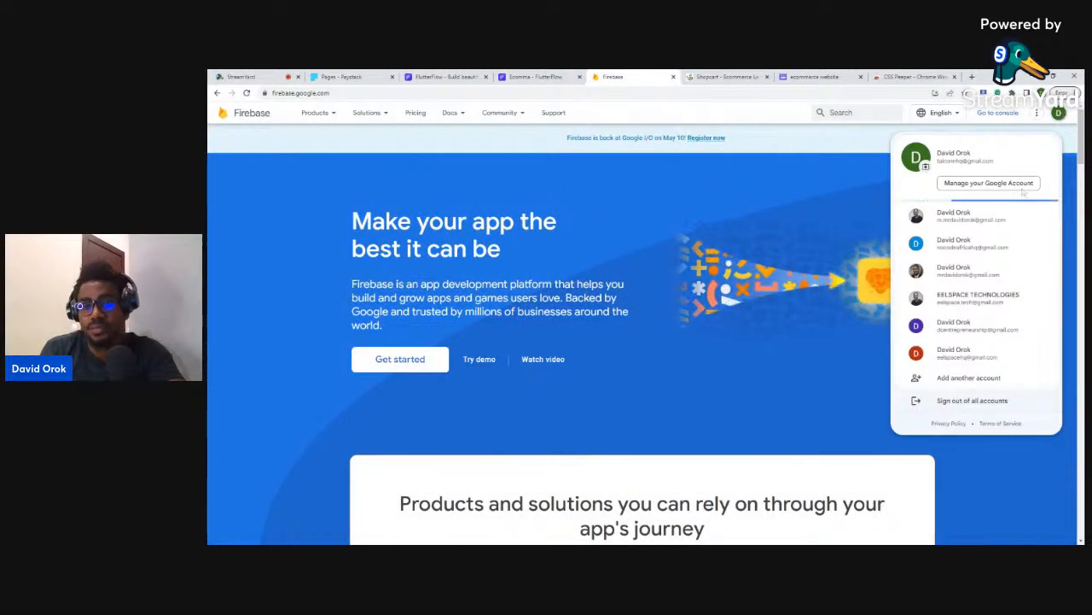
left_click(961, 297)
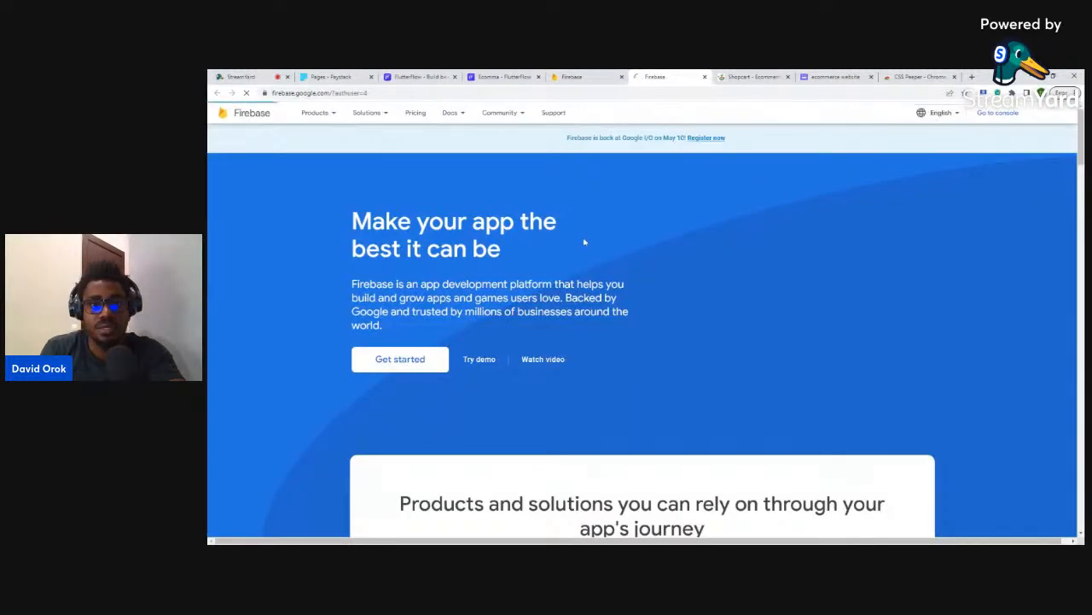
left_click(991, 113)
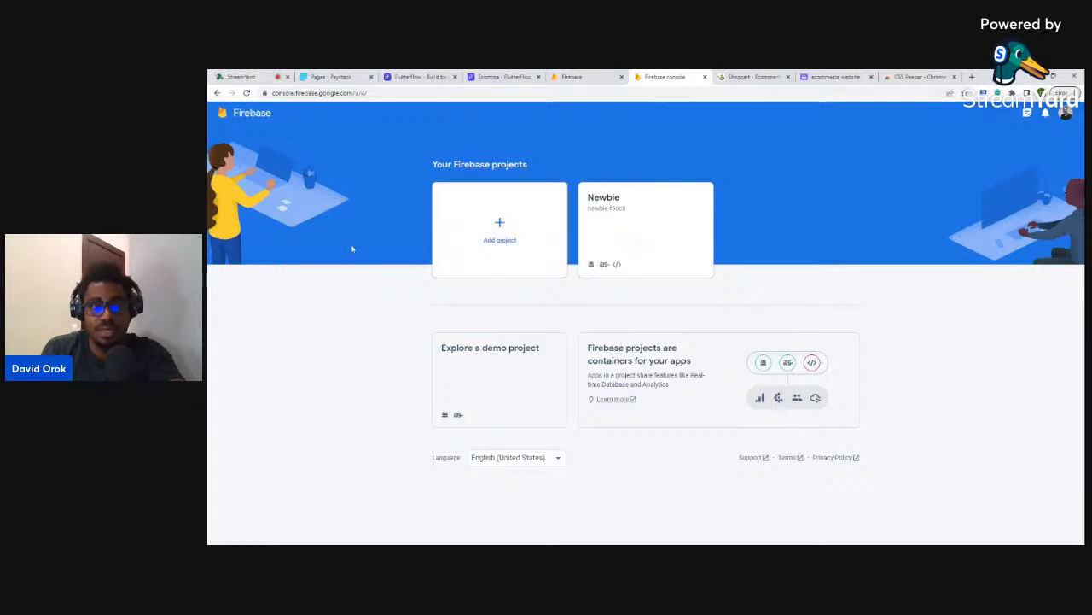
- Create Firebase project 'Ecomma' with Google Analytics disabled and open its overview
left_click(501, 225)
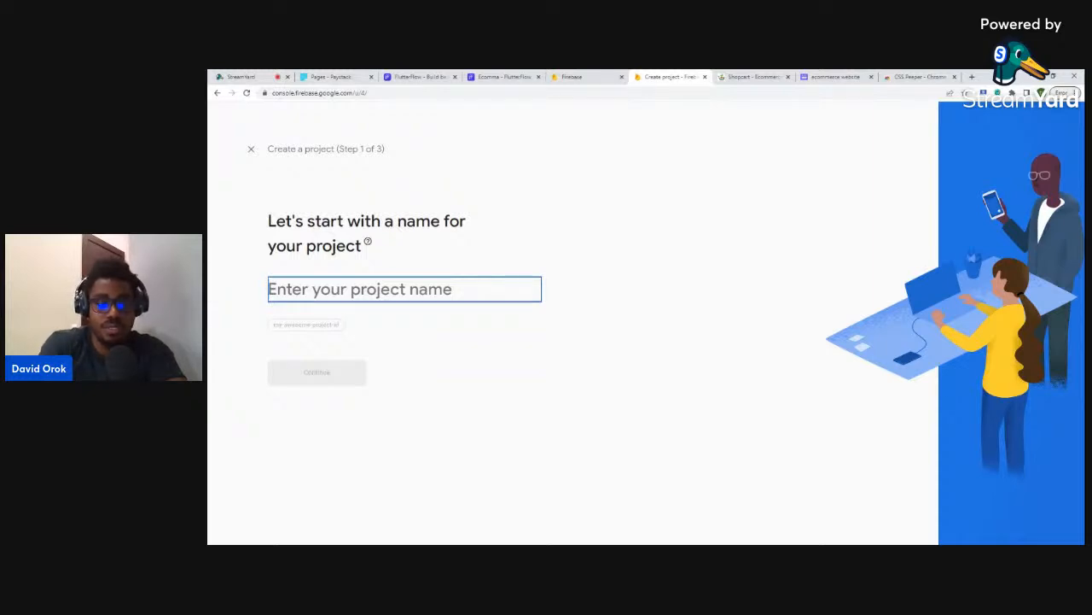
type("E")
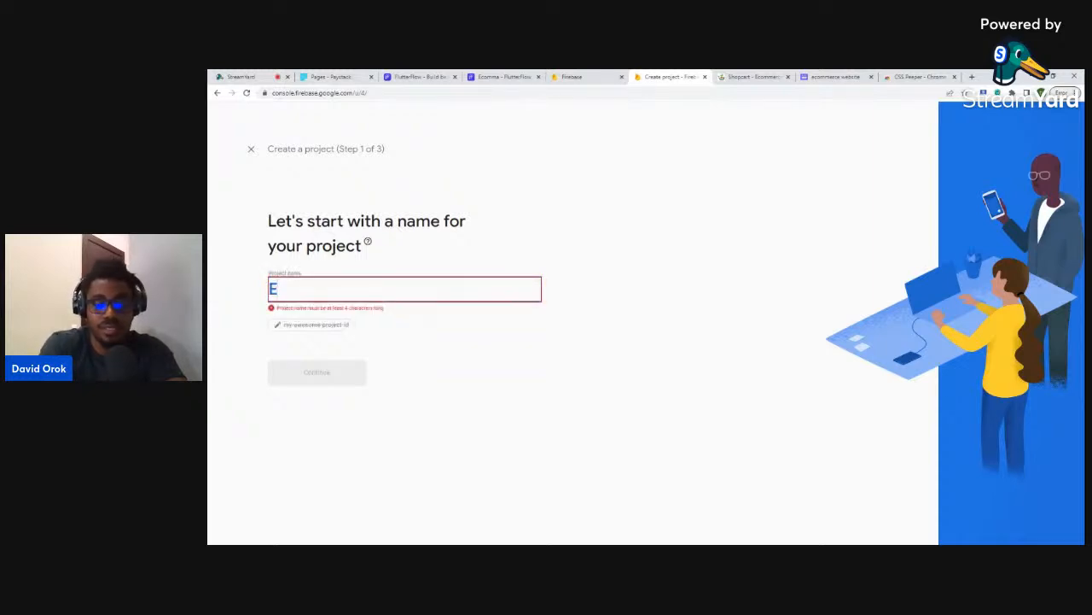
type("comma")
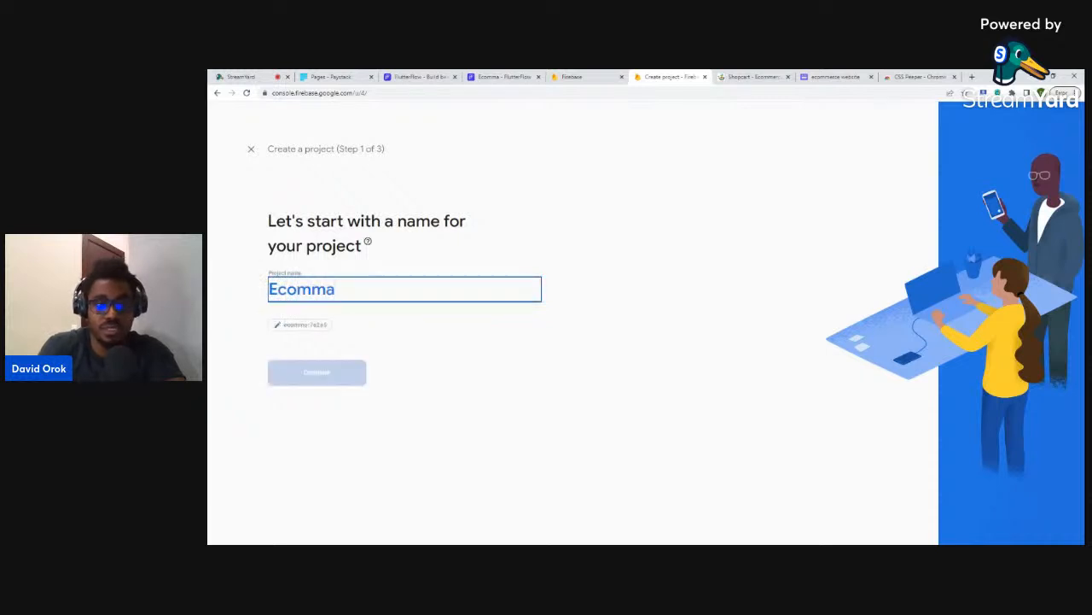
left_click(307, 383)
left_click(273, 424)
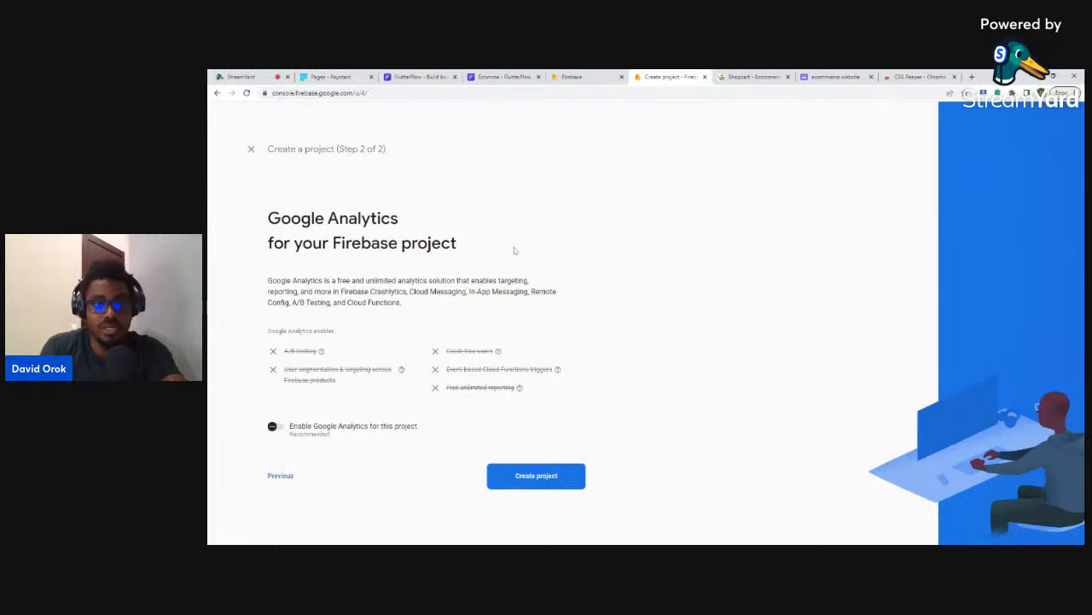
left_click(538, 482)
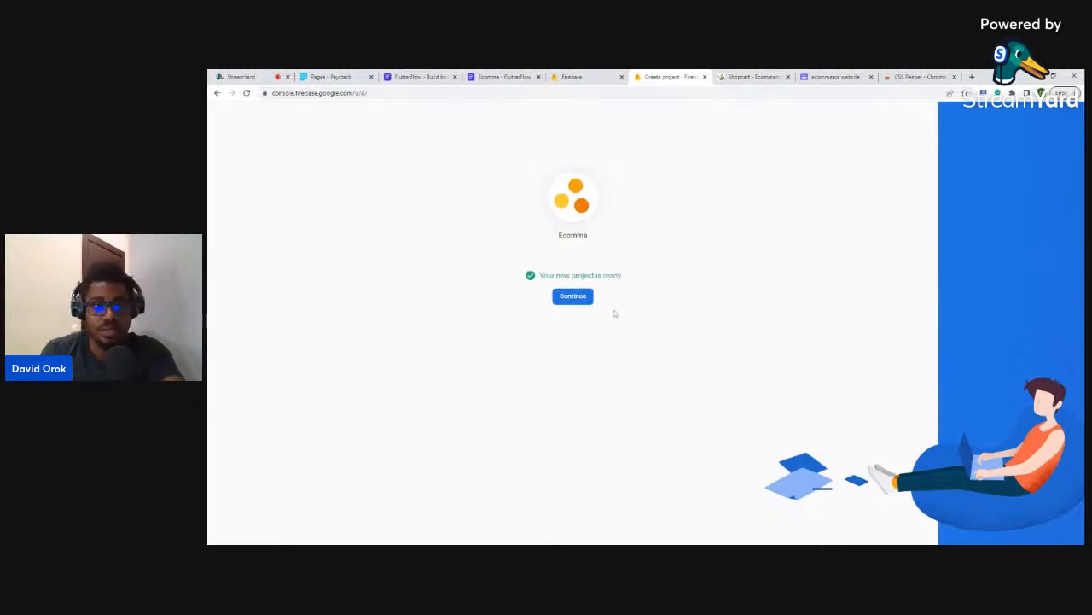
left_click(573, 299)
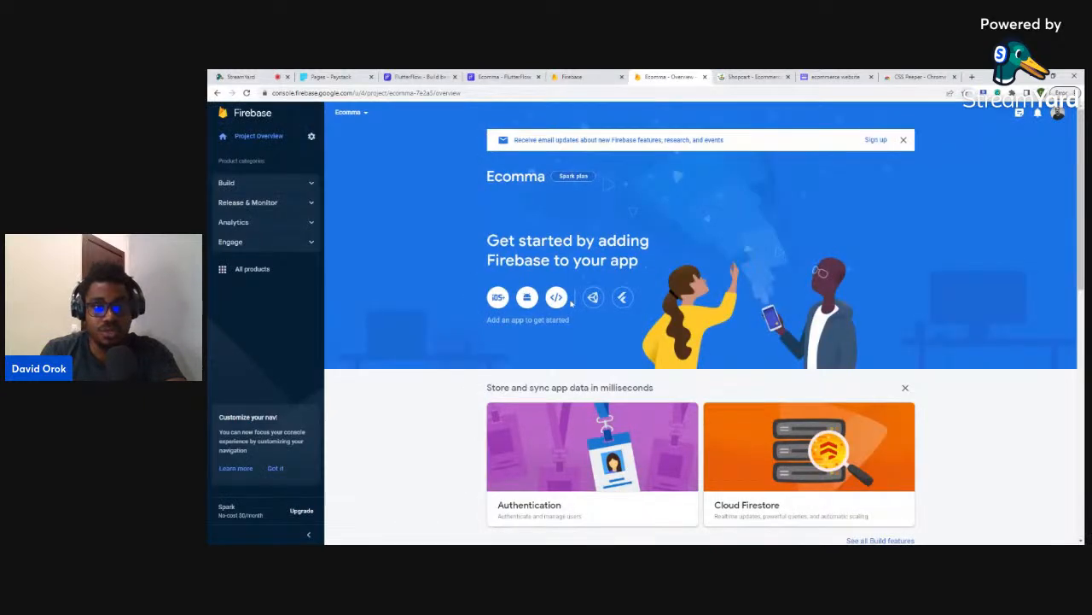
- Copy project ID ecomma-7e2a5 from Project settings, then view Users and permissions
left_click(311, 138)
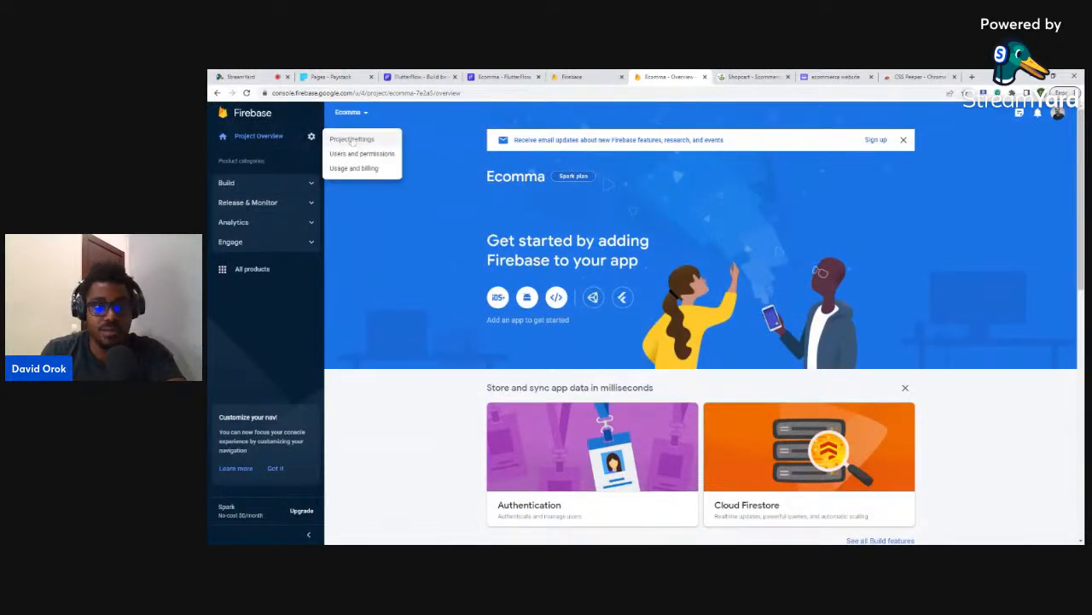
left_click(351, 140)
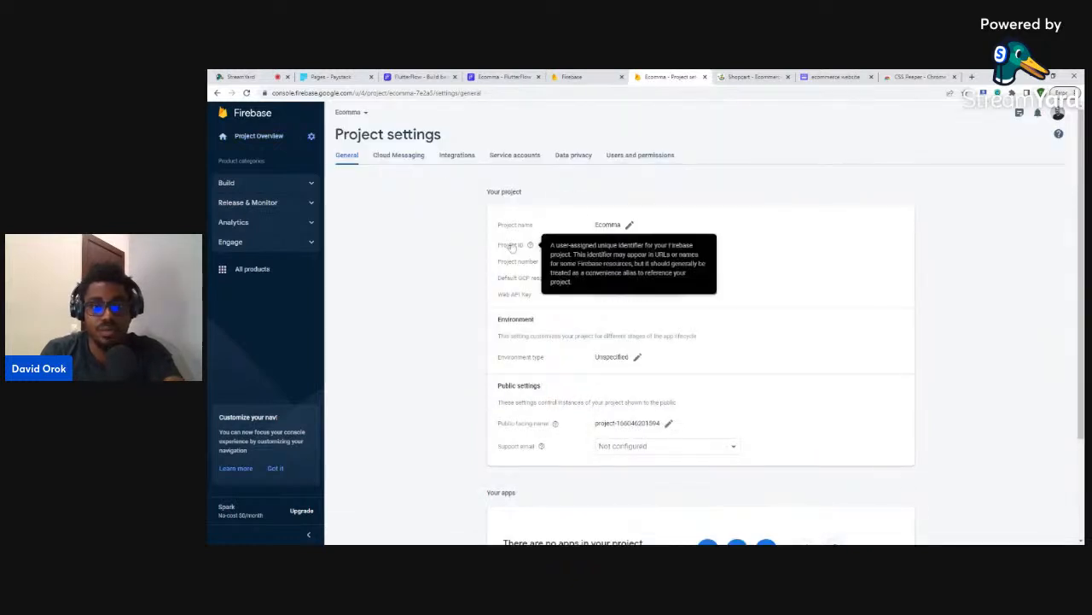
mouse_move(530, 245)
left_click_drag(642, 246, 589, 249)
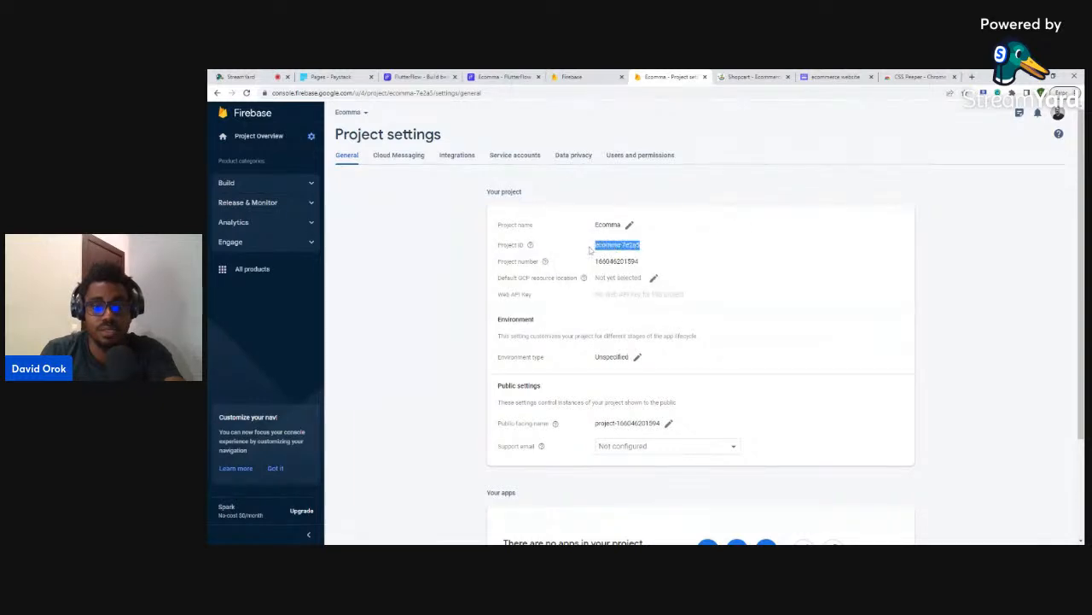
left_click(639, 156)
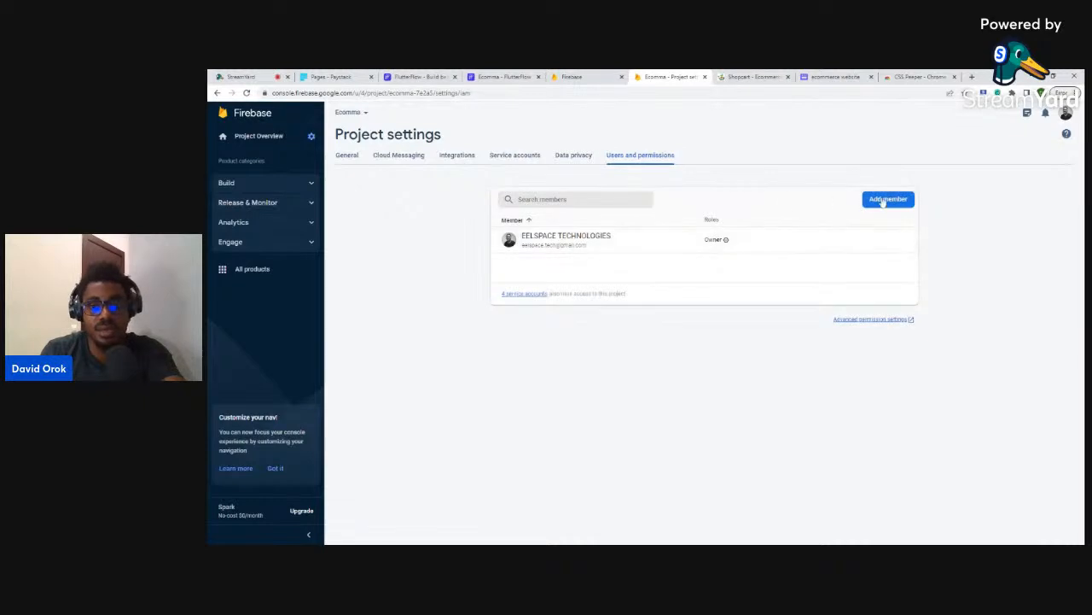
- Add FlutterFlow's Firebase service account as an Editor member, then return to FlutterFlow
left_click(885, 200)
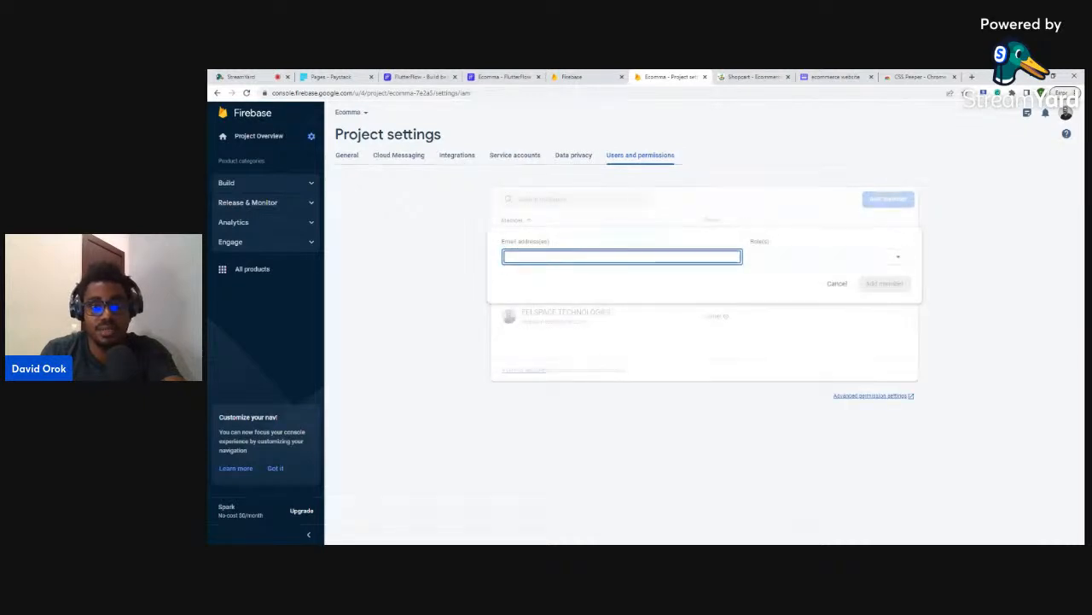
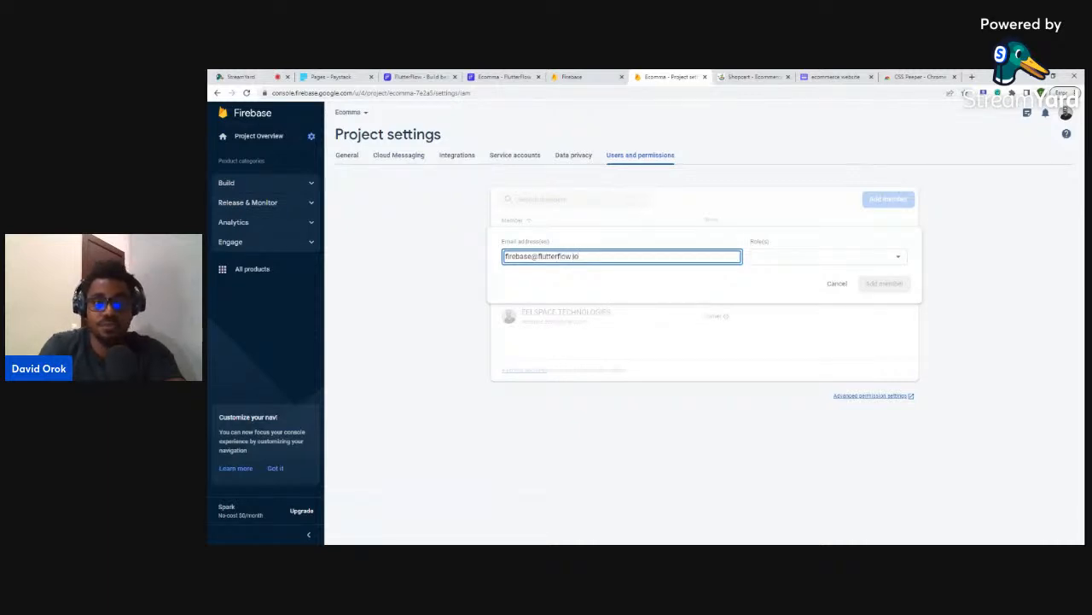
left_click(776, 259)
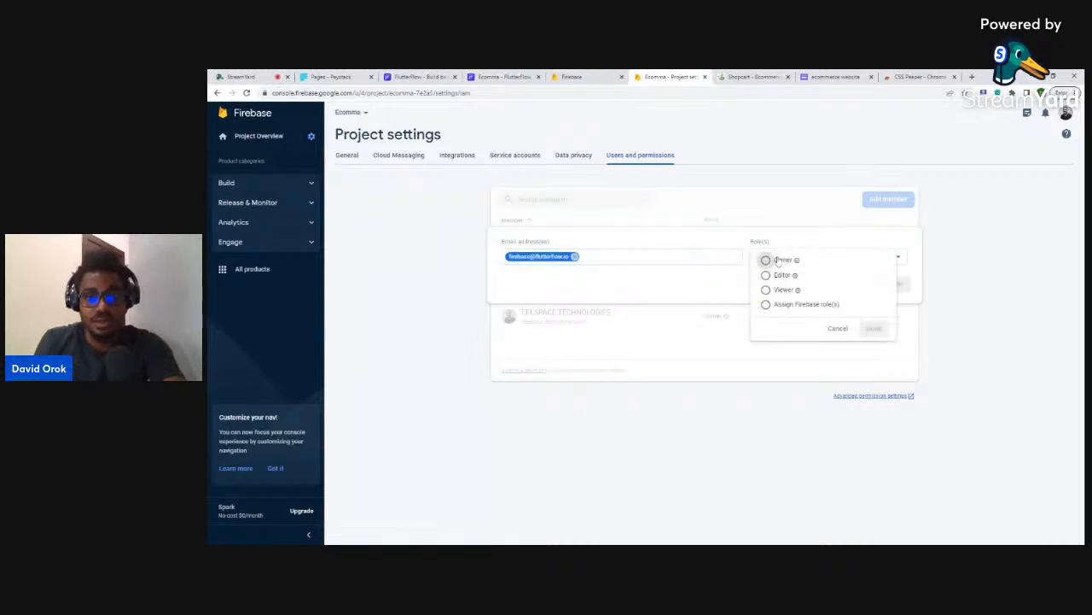
left_click(777, 274)
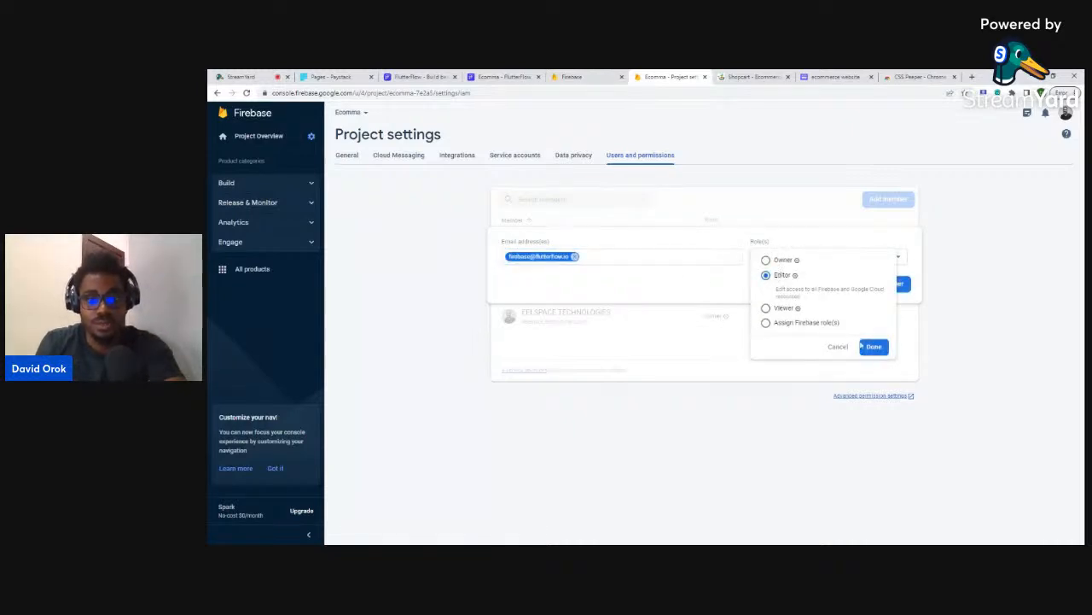
left_click(870, 346)
left_click(876, 291)
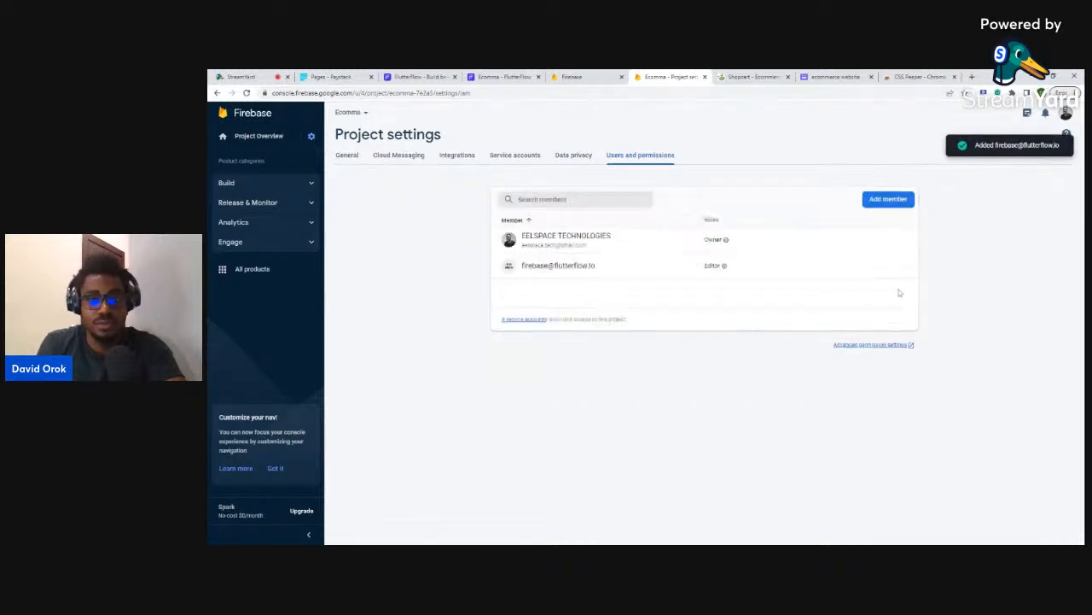
left_click(482, 76)
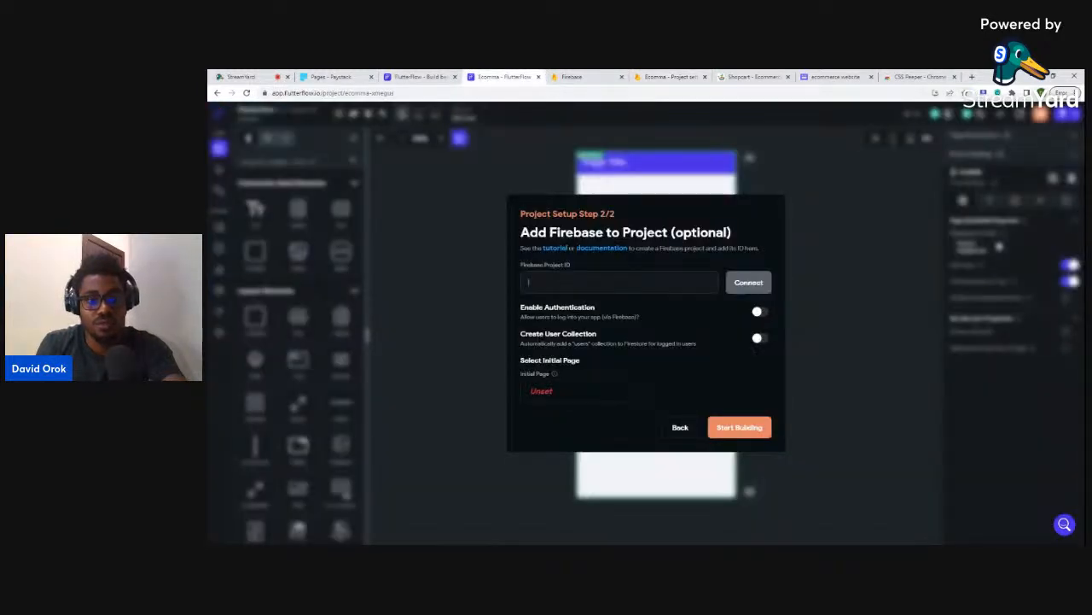
- Enter ecomma-7e2a5 as the Firebase Project ID and connect it
left_click(580, 282)
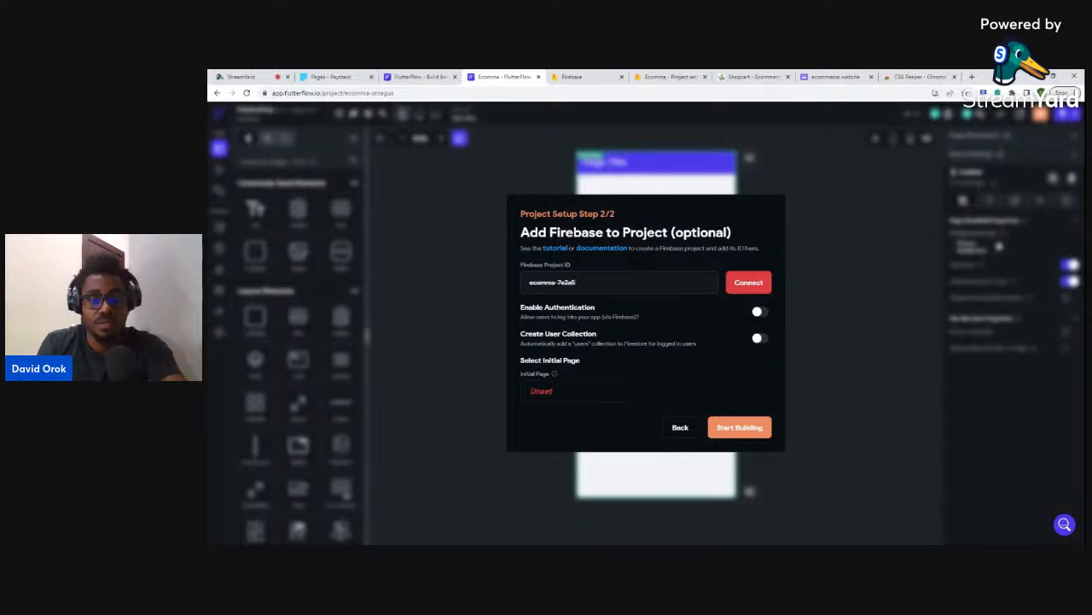
left_click(751, 287)
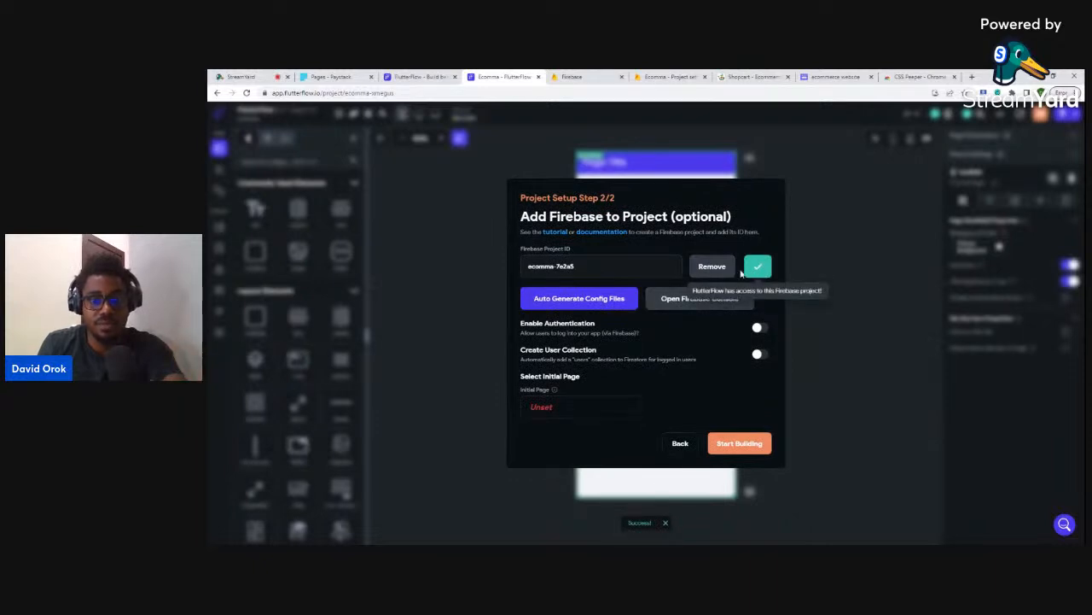
- Auto-generate the Firebase config files, then switch on Enable Authentication and Create User Collection
left_click(591, 300)
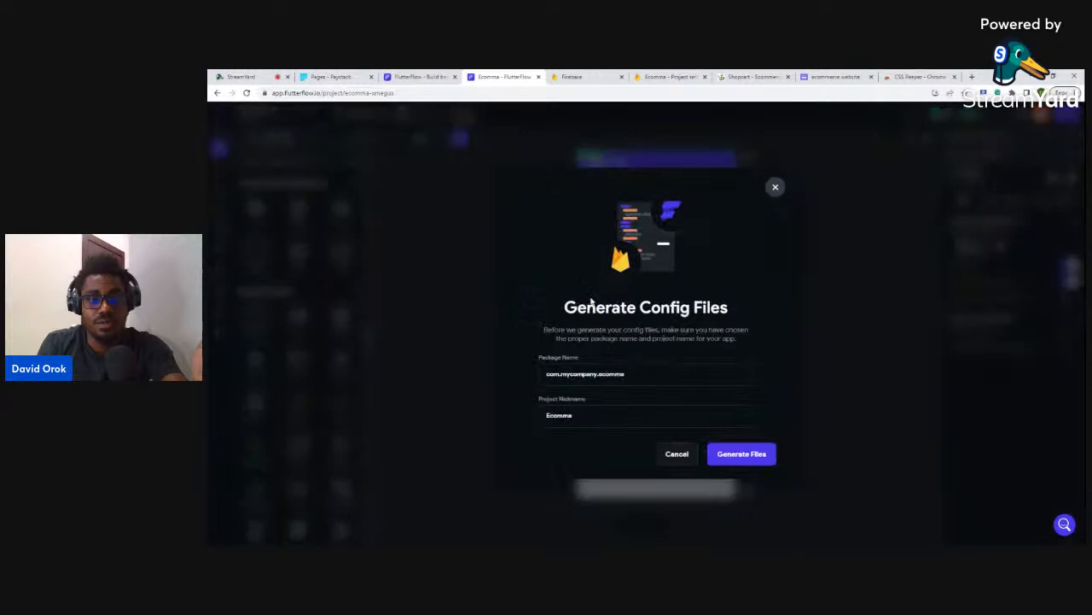
left_click(731, 453)
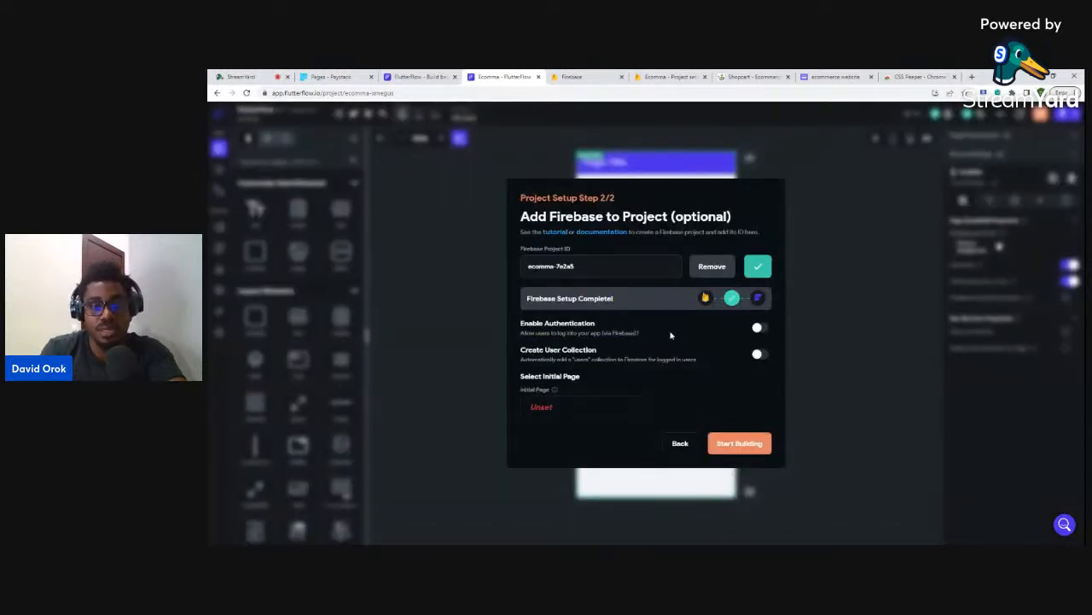
left_click(761, 330)
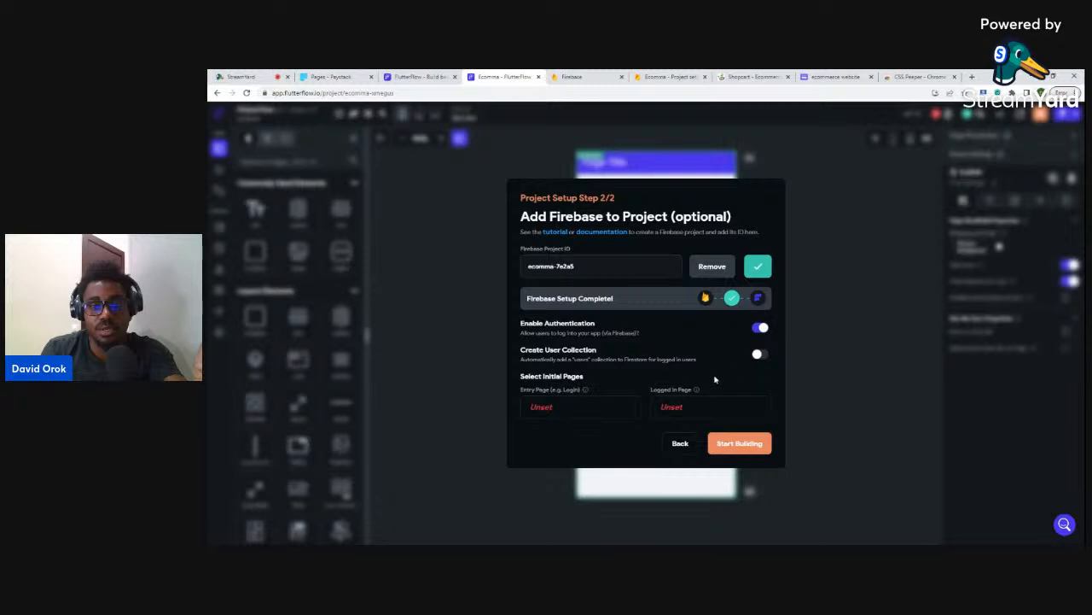
left_click(758, 355)
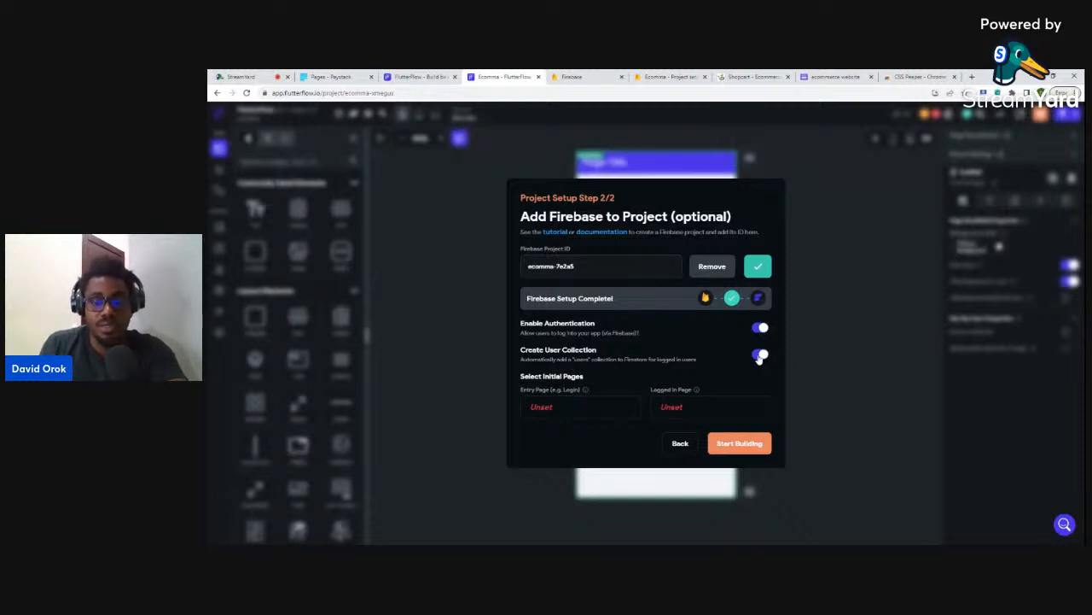
- Create a blank page named 'landingpage' and set it as the Entry Page
left_click(539, 410)
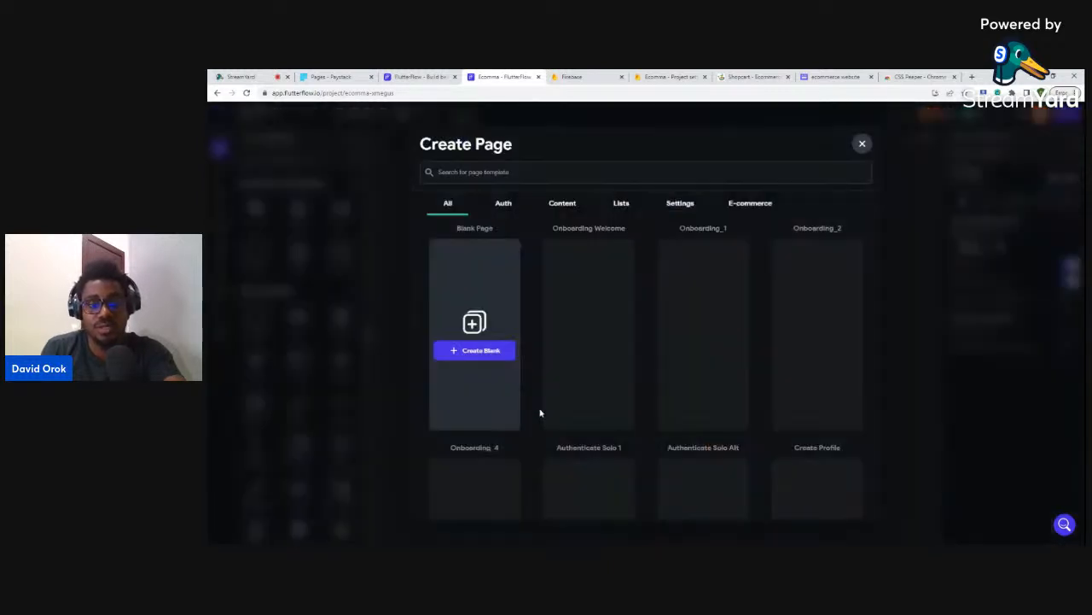
left_click(484, 358)
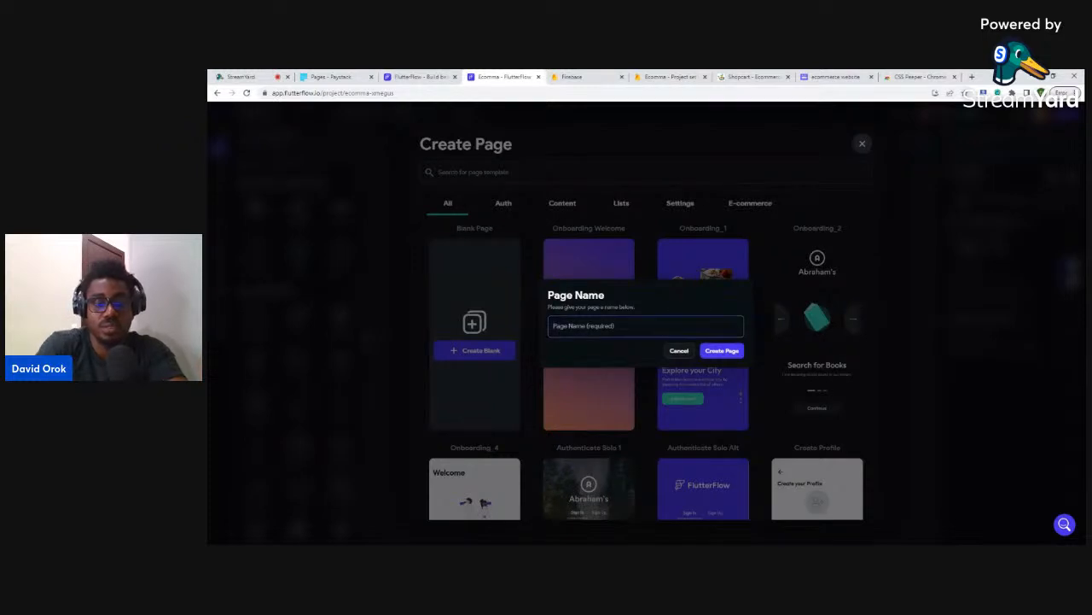
type("landin")
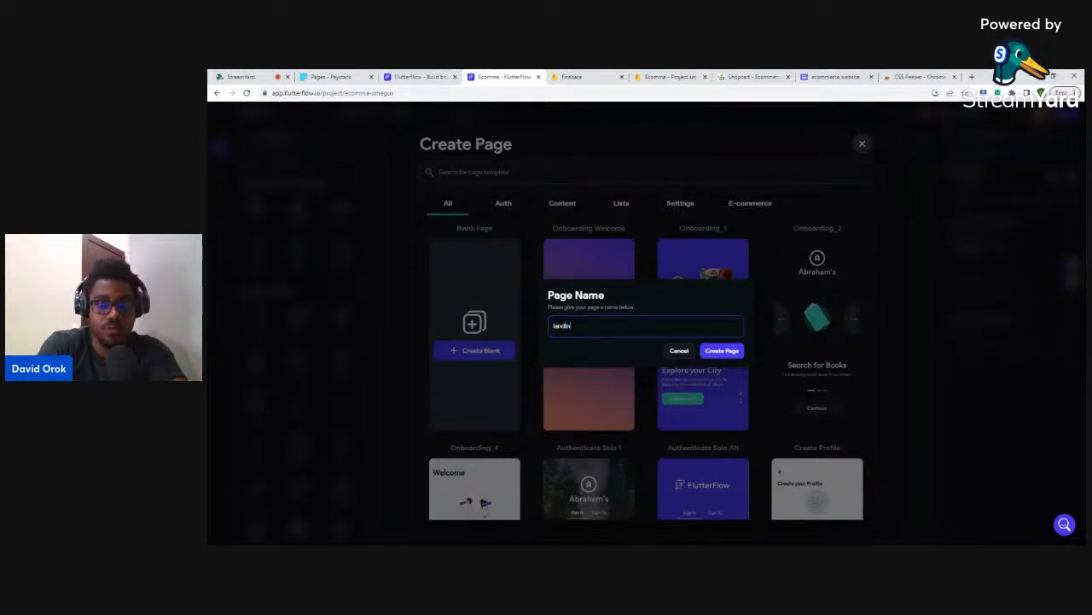
type("gpag")
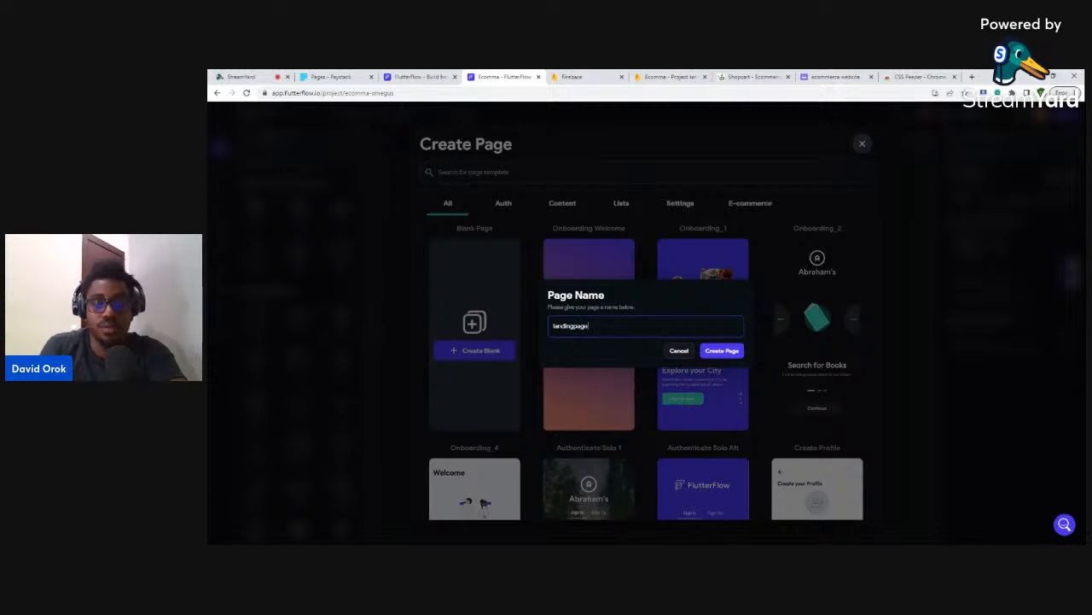
type("e")
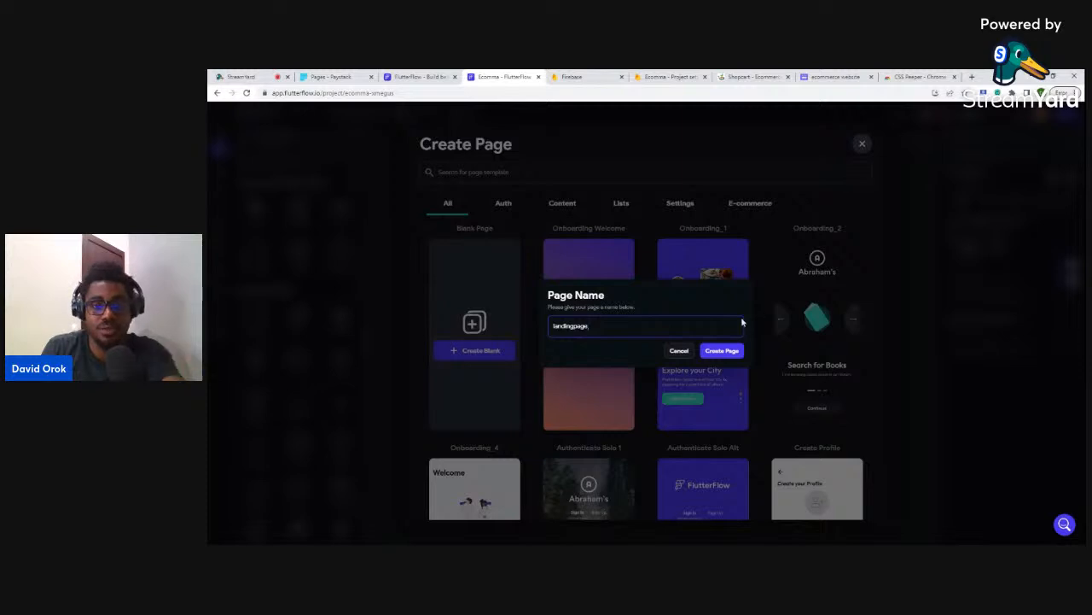
left_click(726, 351)
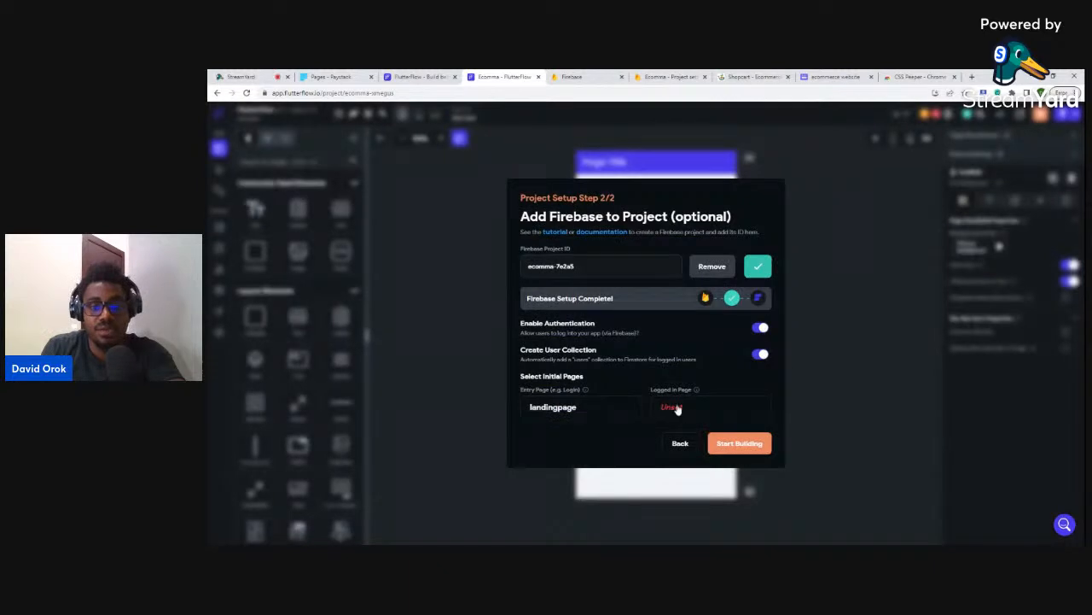
- Start a blank Logged In Page and name it 'dashboard'
left_click(676, 409)
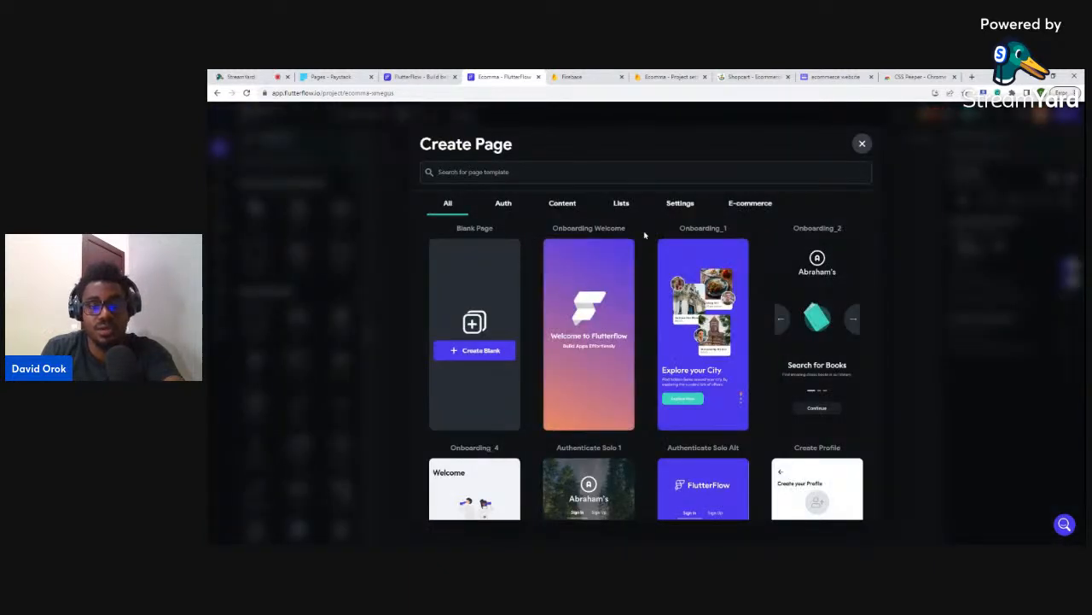
left_click(474, 351)
left_click(646, 326)
type("dashboard")
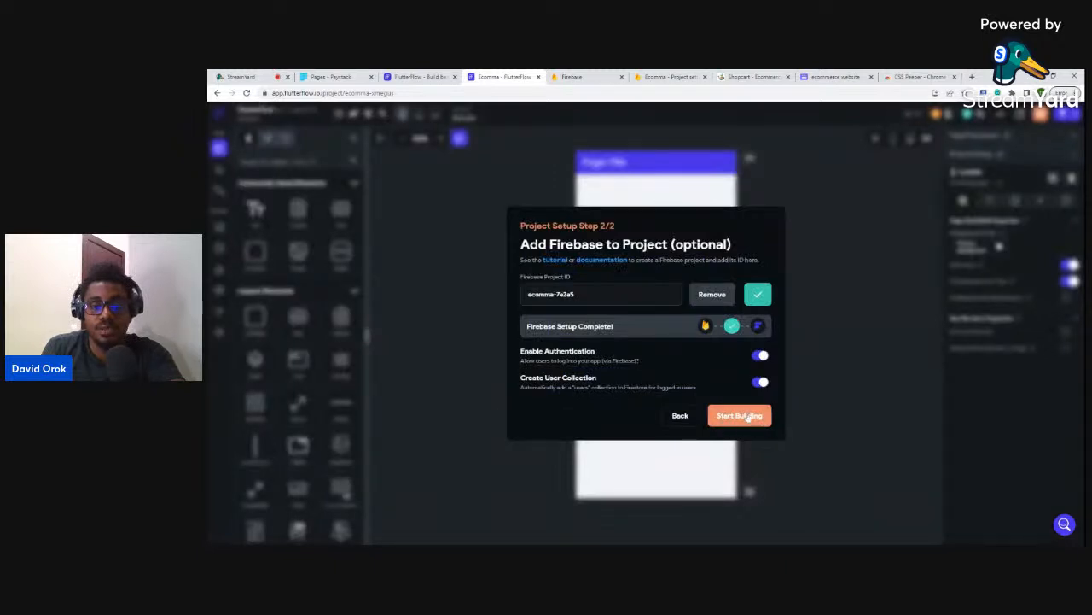
- Finish the Firebase setup and look over the phone preview sizes (iPhone 13, 390×844)
left_click(761, 420)
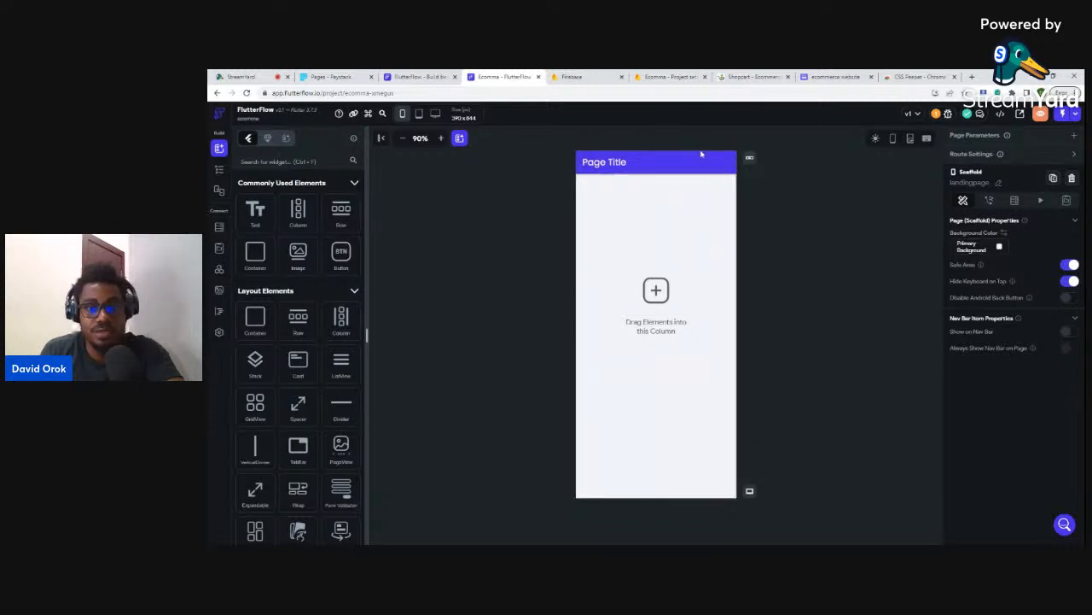
left_click(403, 115)
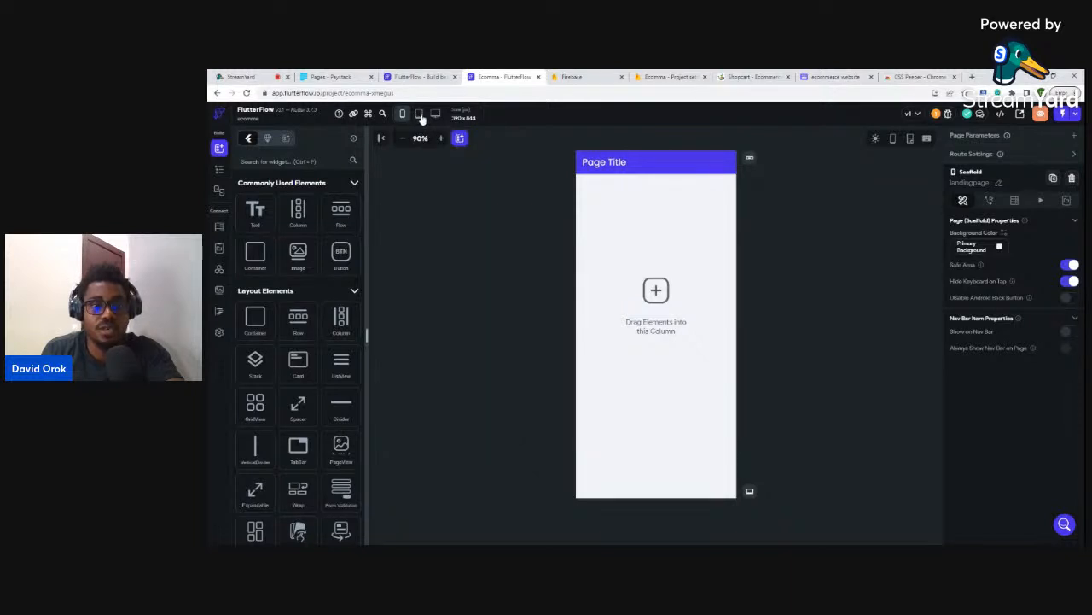
mouse_move(419, 118)
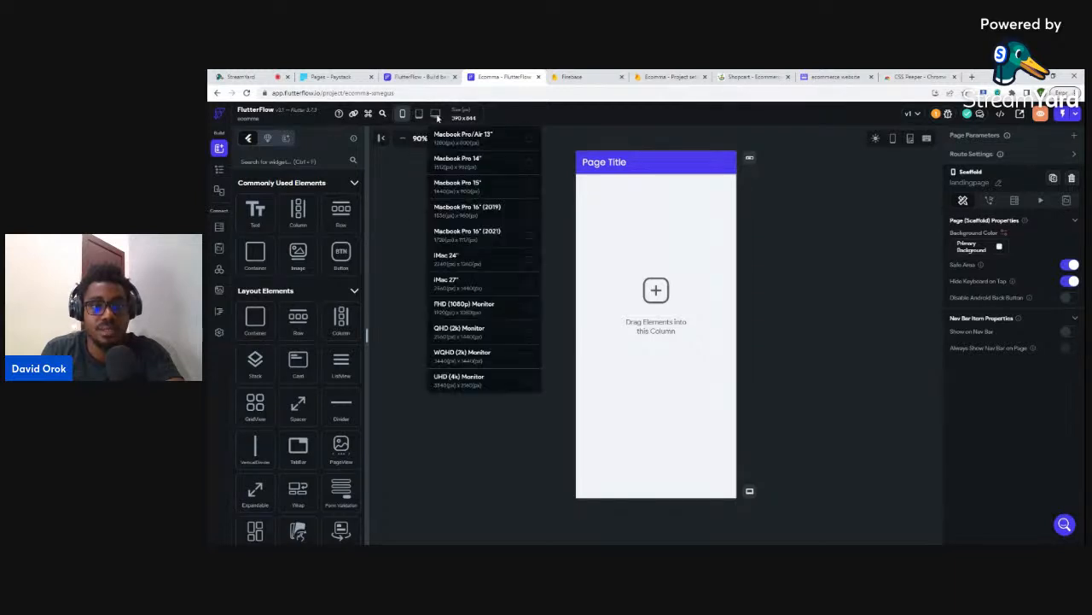
- Switch the canvas to MacBook Pro 15" (1440×900) and preview the empty landingpage
left_click(529, 192)
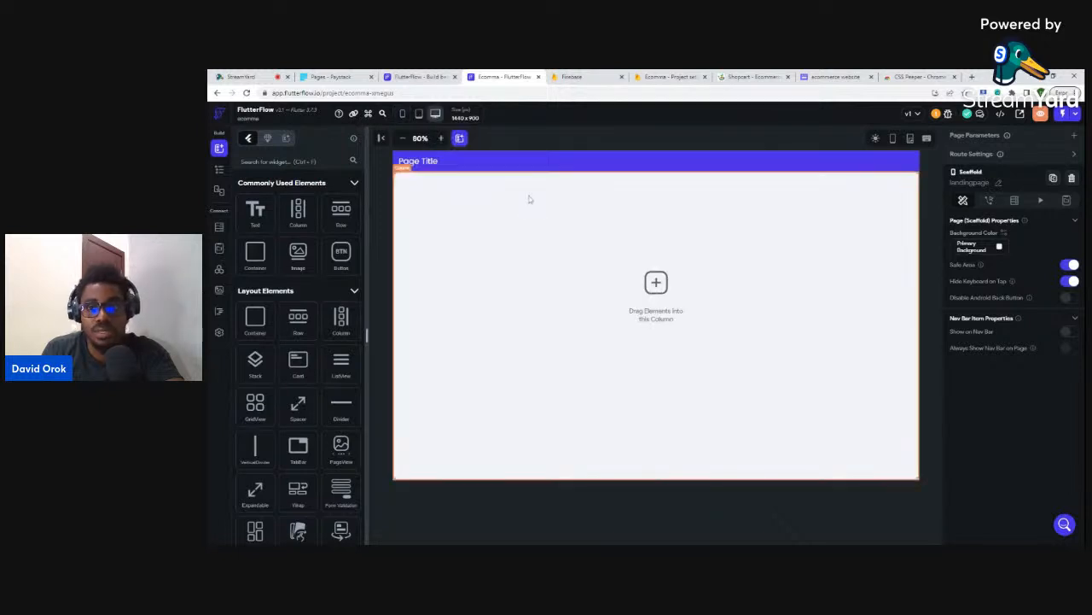
left_click(436, 114)
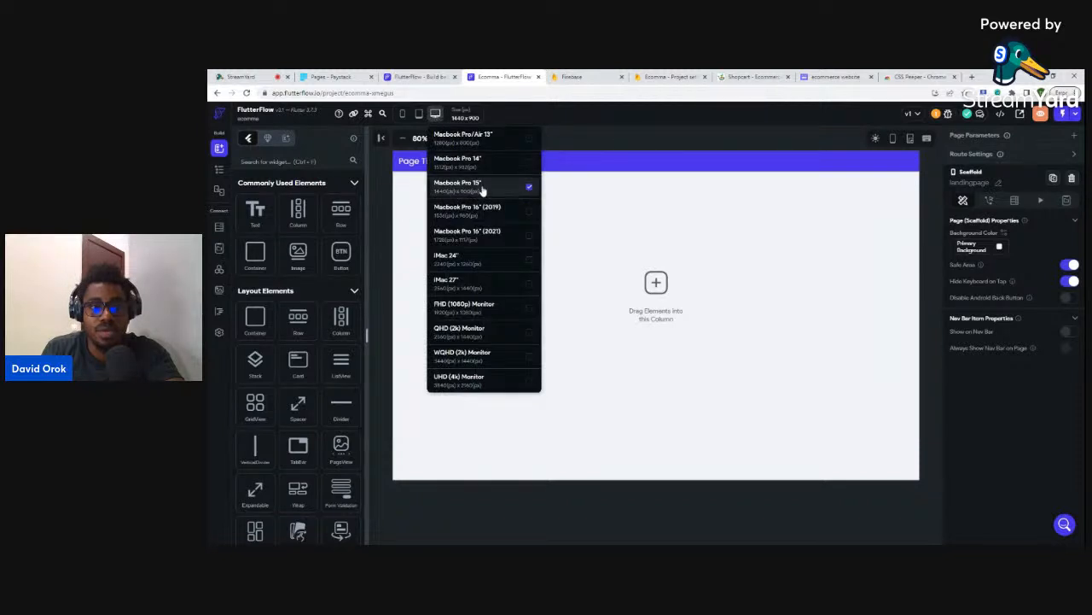
left_click(930, 207)
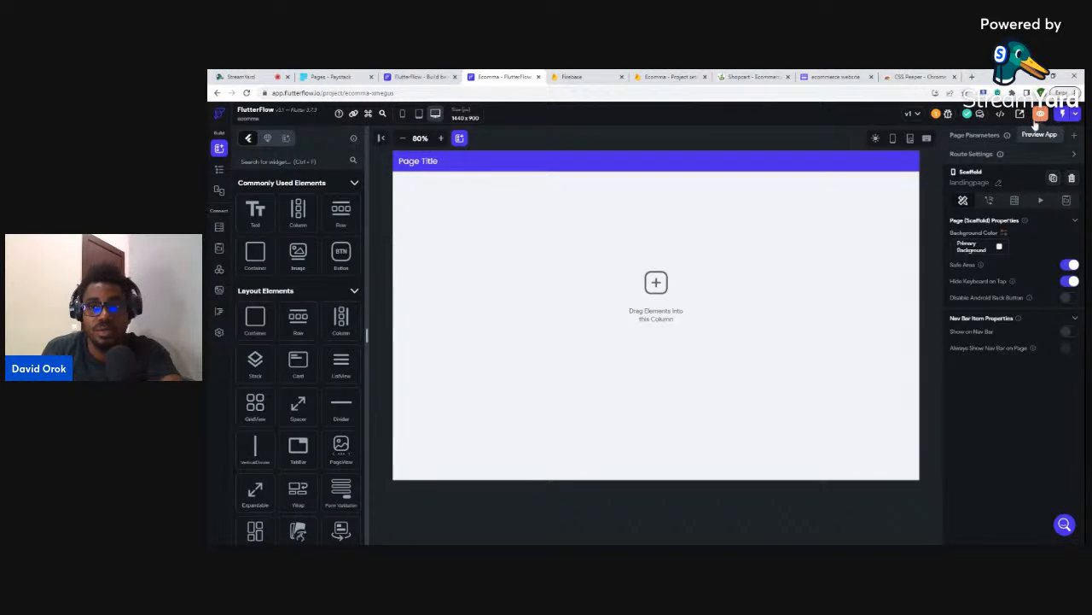
left_click(1041, 114)
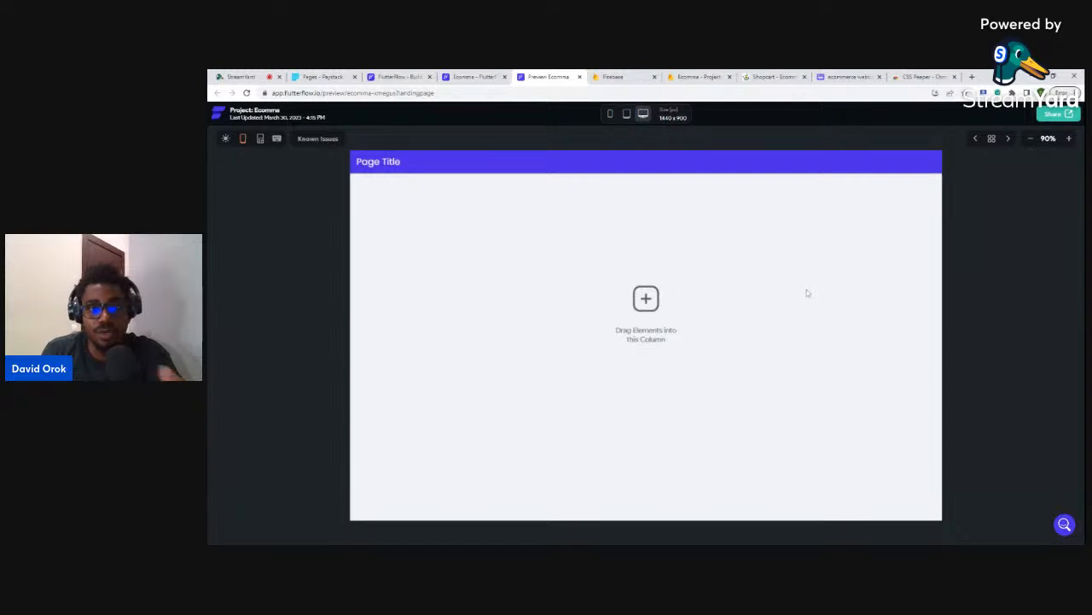
left_click(579, 77)
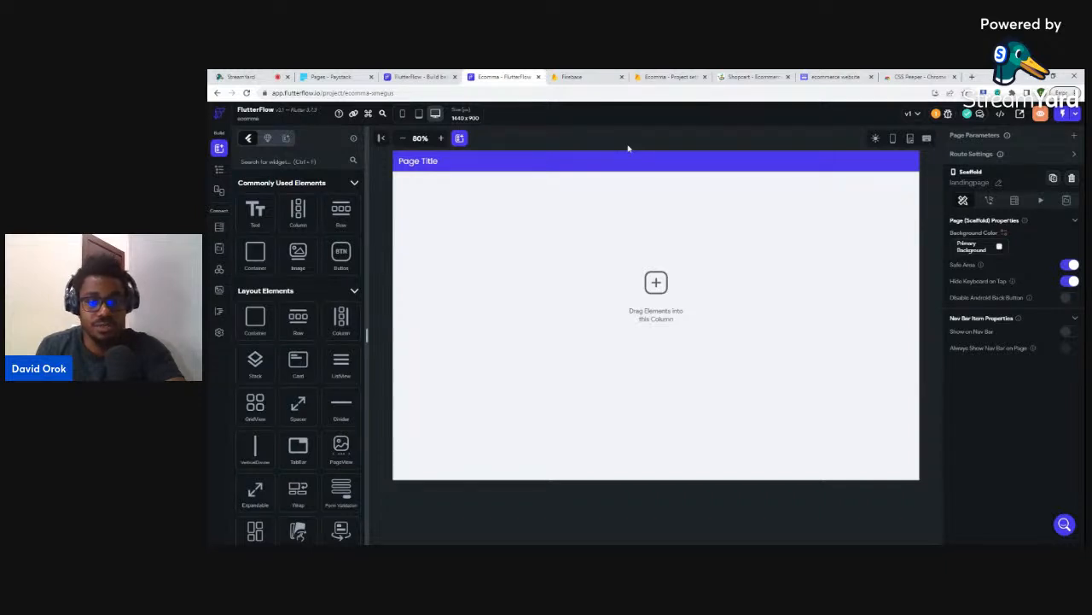
- Scroll through the Shopcart homepage to study its layout for reference
left_click(751, 77)
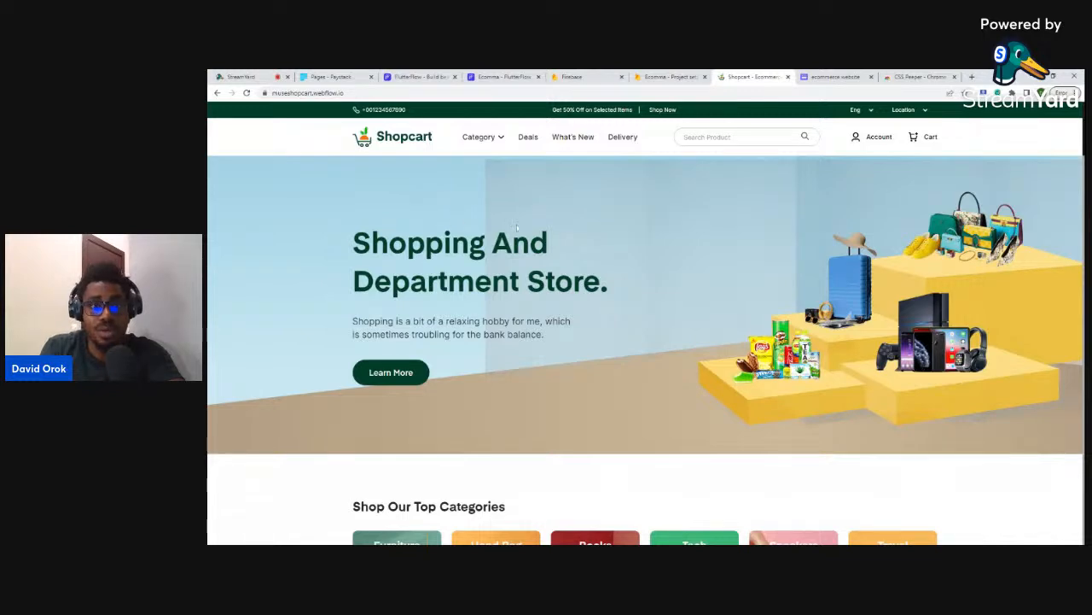
scroll(516, 225, "down", 10)
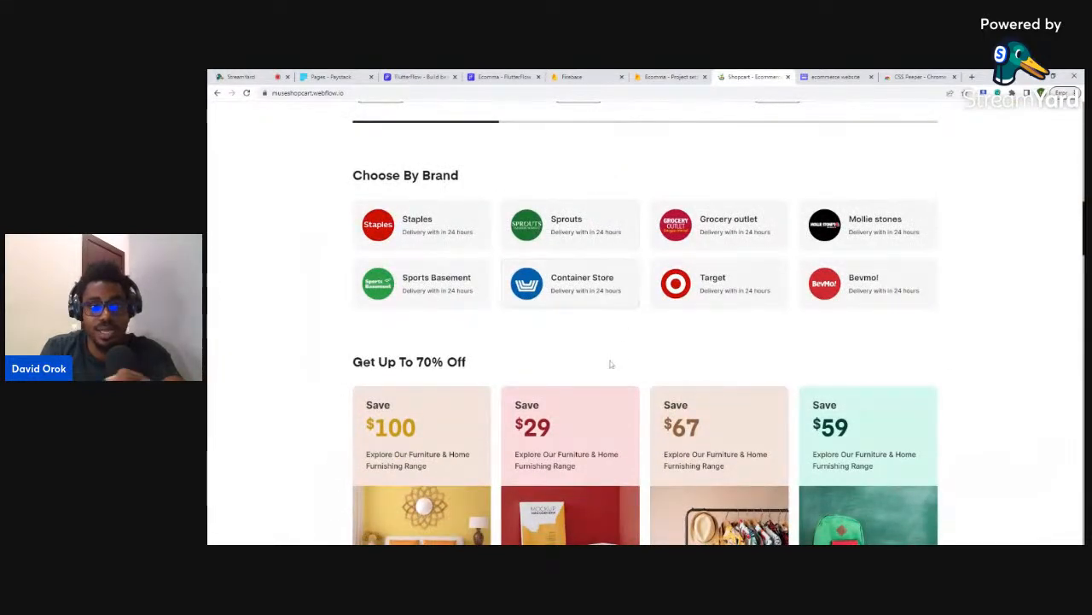
scroll(611, 365, "up", 5)
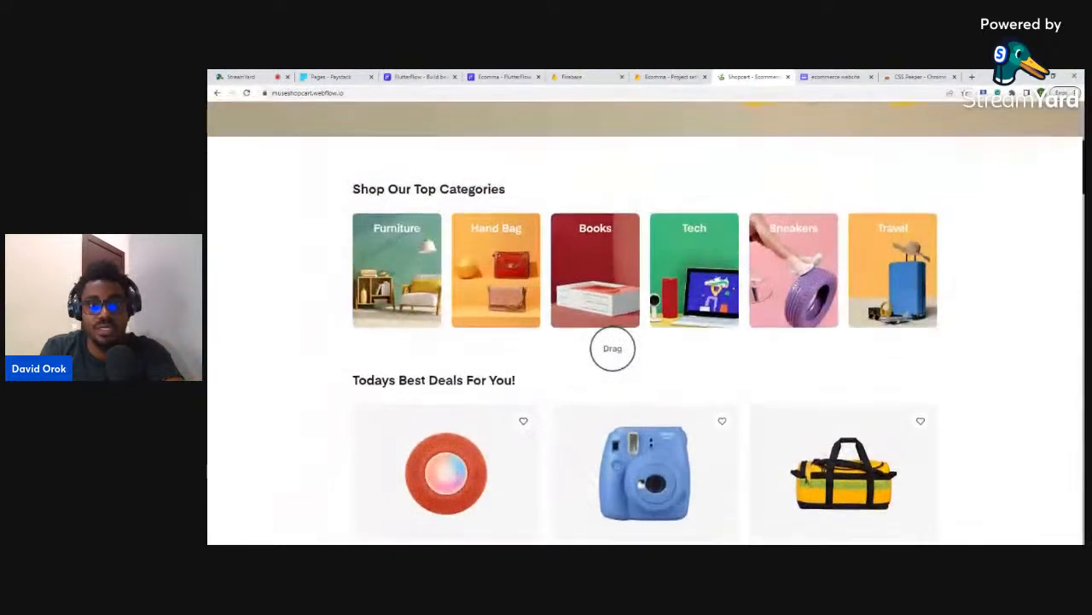
scroll(680, 303, "down", 5)
scroll(680, 303, "down", 10)
scroll(677, 290, "down", 3)
scroll(678, 286, "down", 2)
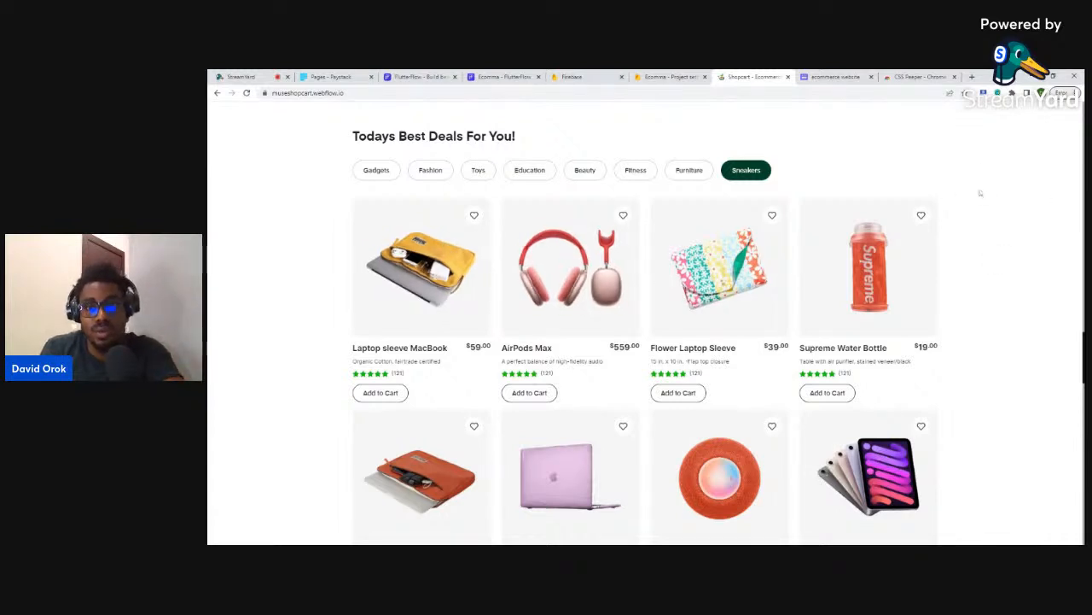
scroll(978, 193, "up", 2)
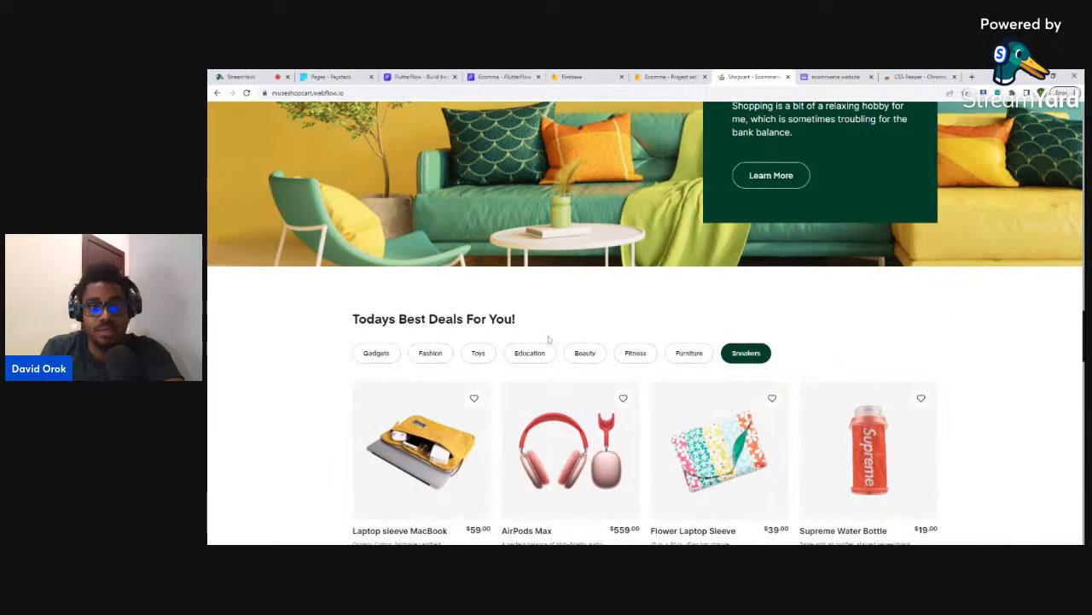
scroll(1055, 273, "down", 10)
scroll(1055, 270, "up", 5)
scroll(1055, 268, "up", 8)
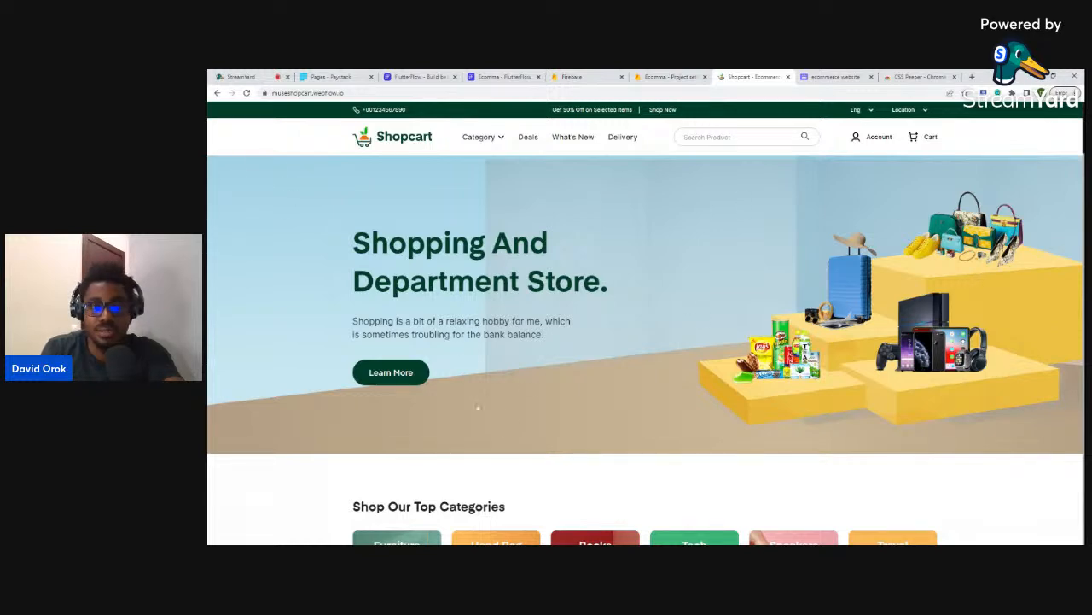
scroll(580, 256, "down", 3)
scroll(581, 256, "up", 2)
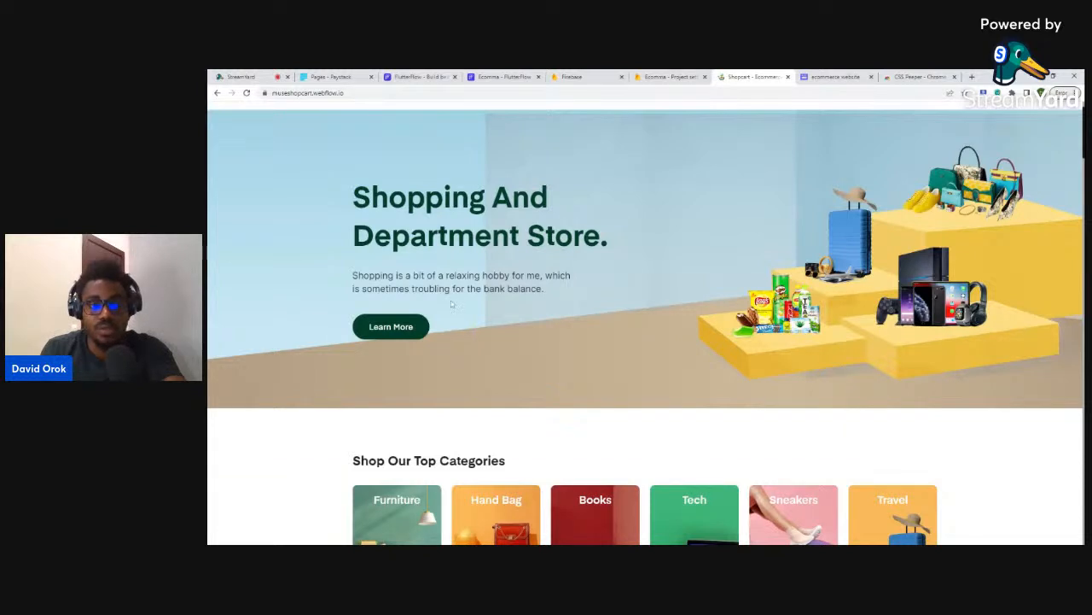
- Try adding the CSS Peeper extension from its Chrome Web Store page
scroll(452, 303, "up", 1)
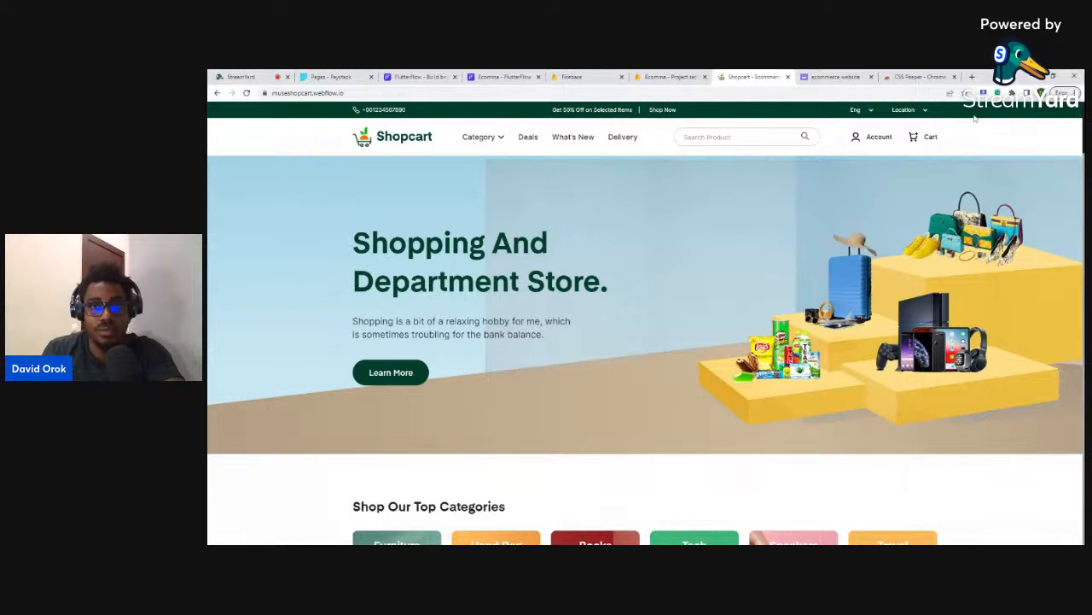
left_click(914, 77)
left_click(836, 181)
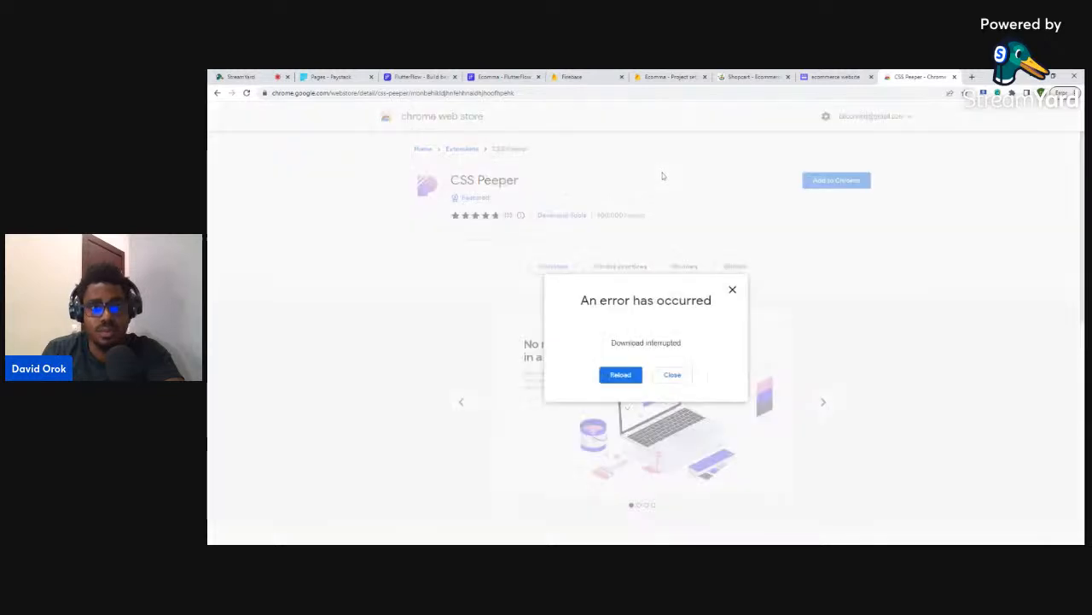
- Retry adding CSS Peeper, dismiss the second download error, and return to Shopcart
left_click(621, 362)
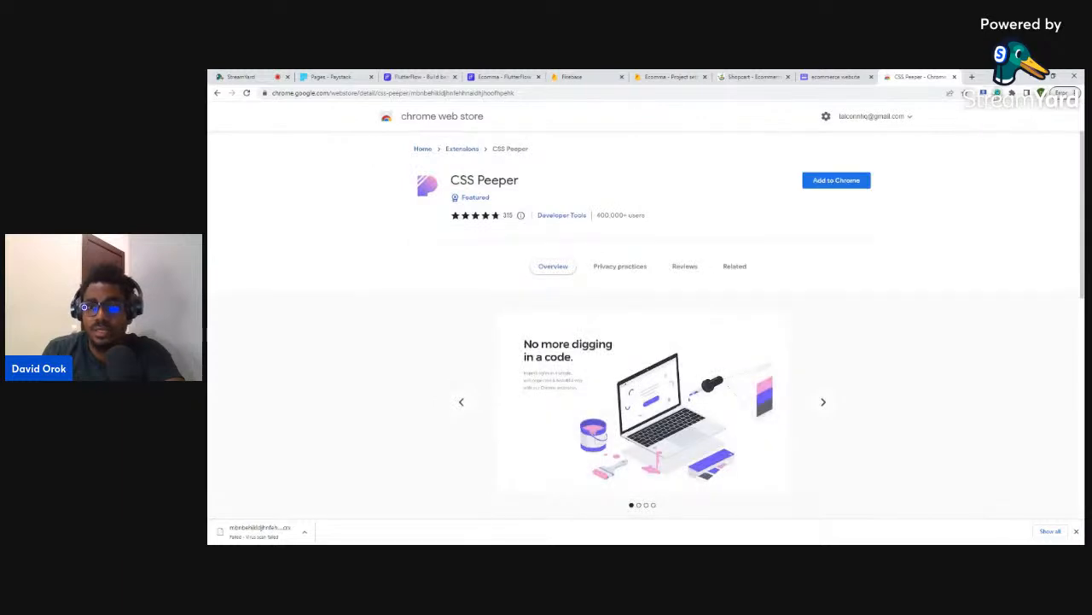
left_click(848, 182)
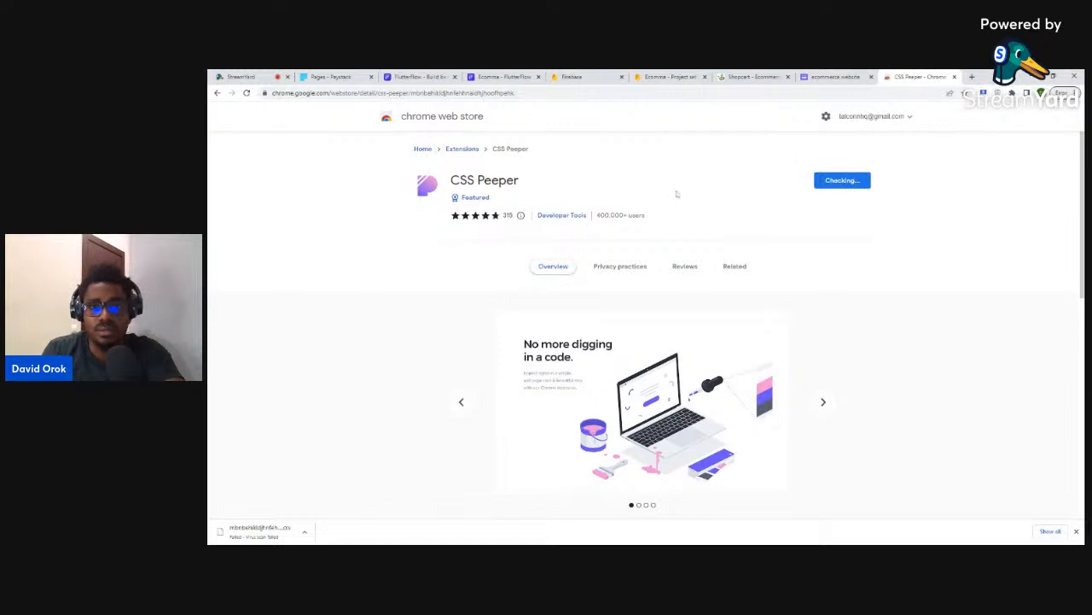
left_click(620, 362)
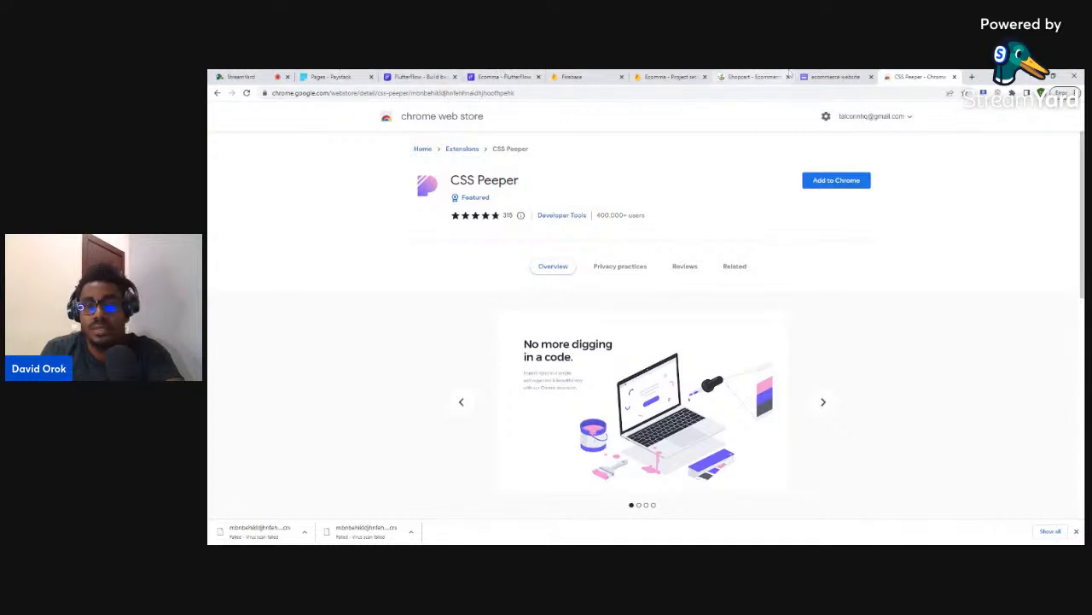
left_click(754, 78)
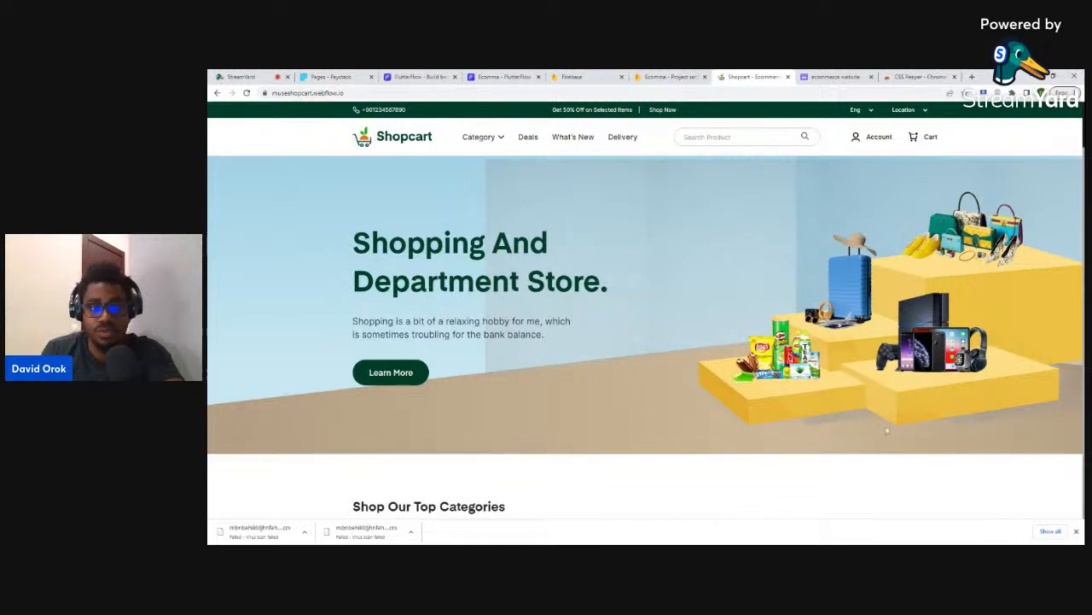
- Inspect the Shopcart top bar in DevTools, then return to the FlutterFlow project
left_click(1077, 531)
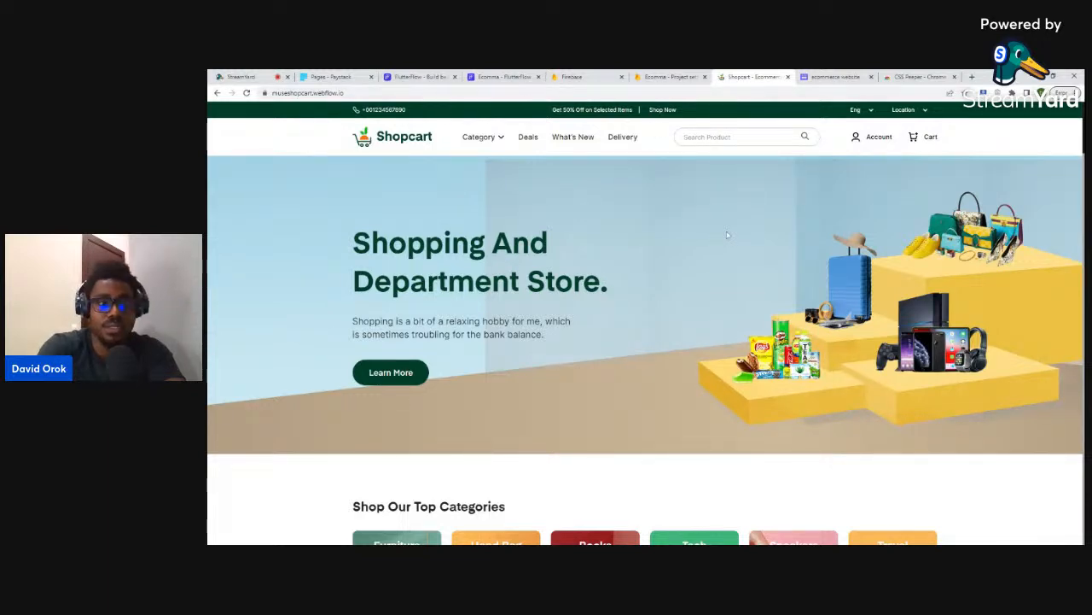
key("F12")
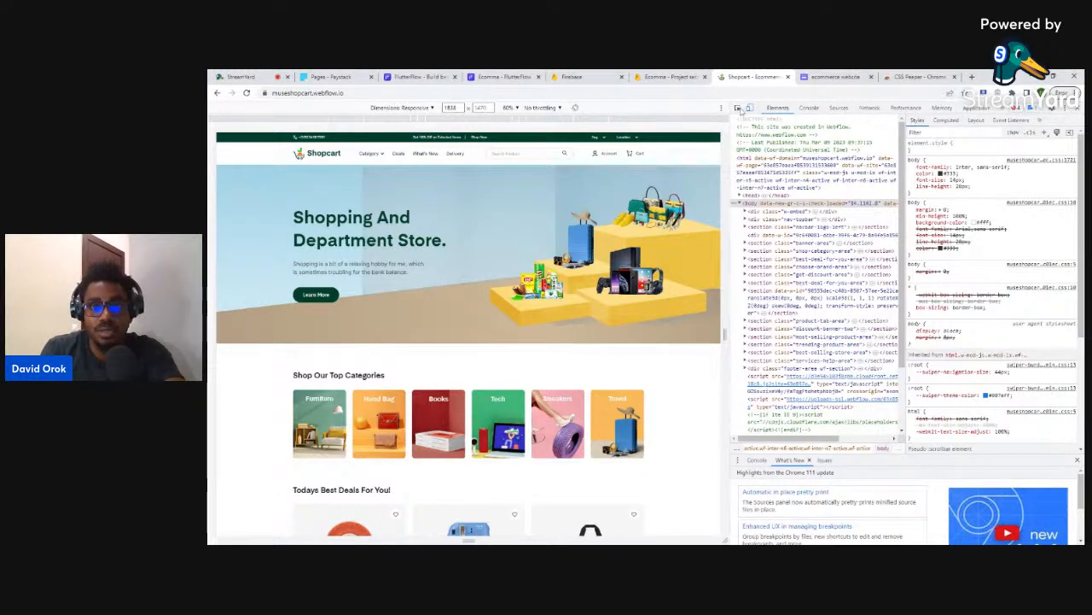
left_click(739, 109)
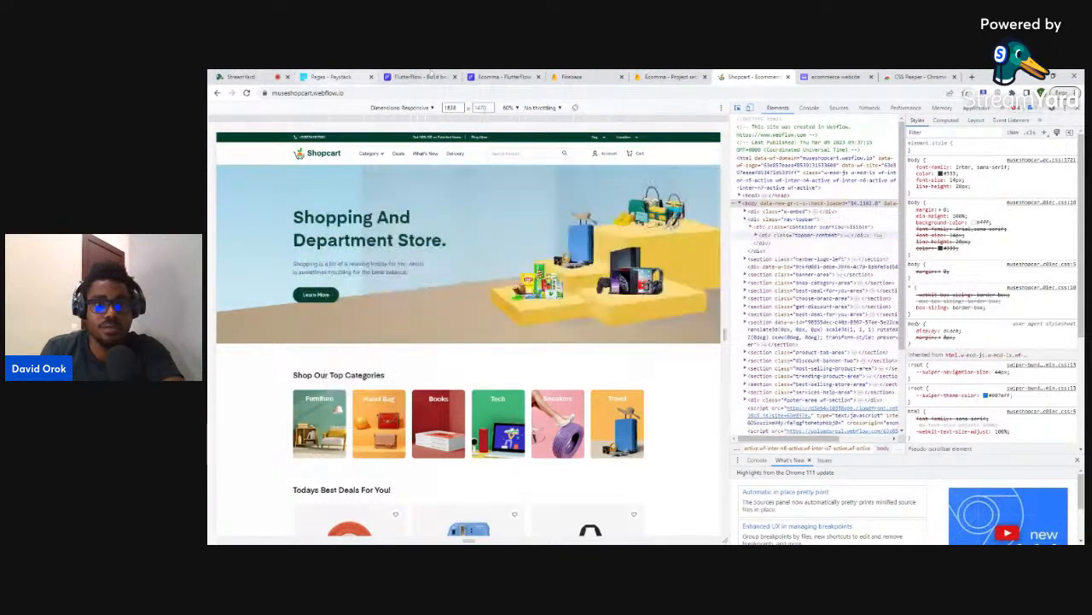
left_click(504, 77)
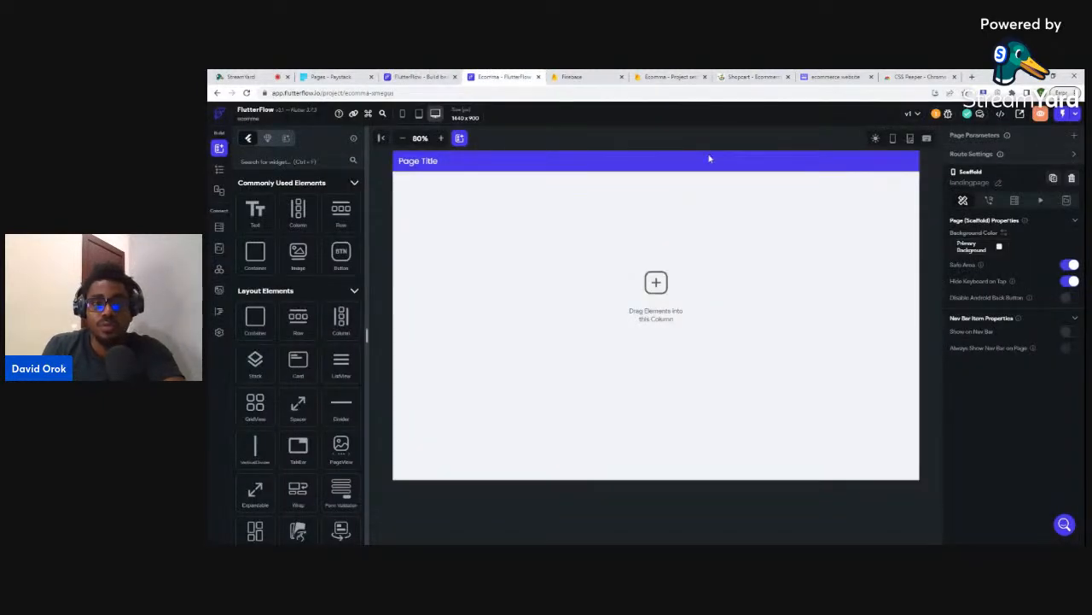
- Set the landingpage app bar's background colour to dark green #003d29
left_click(651, 163)
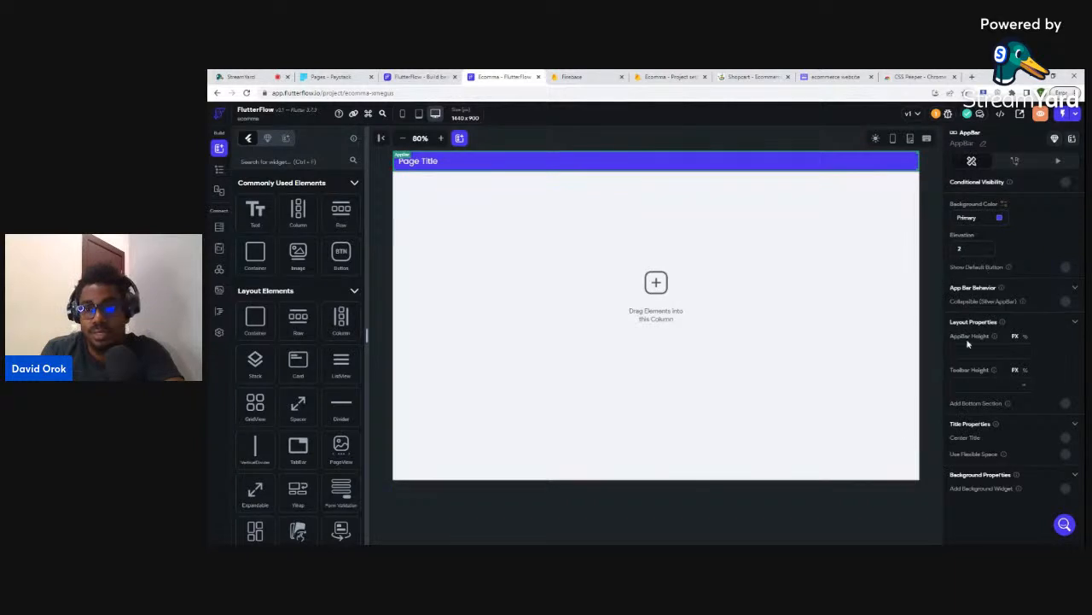
left_click(979, 218)
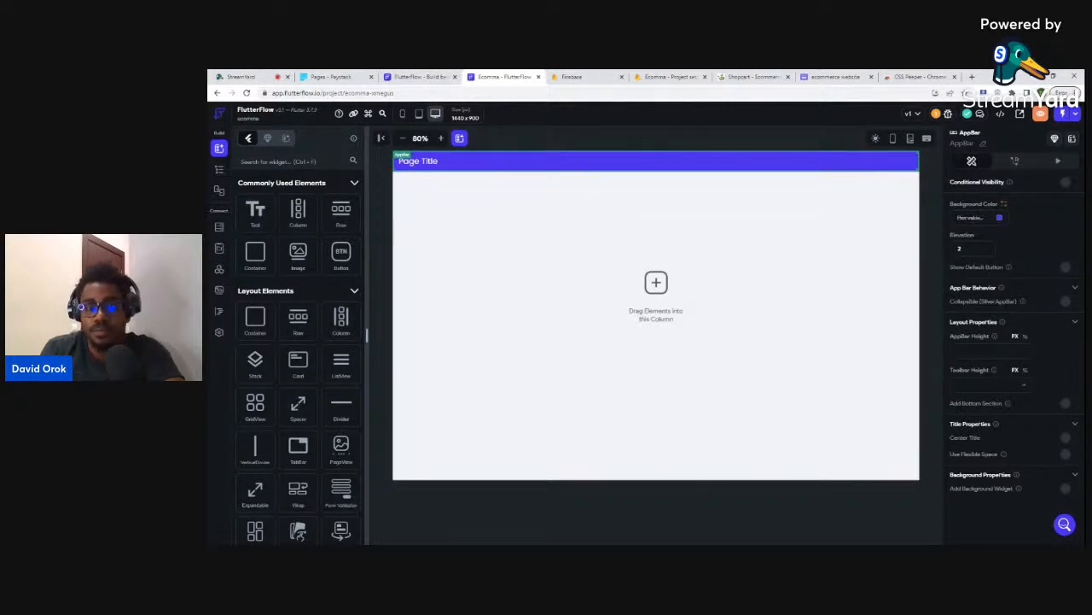
type("66")
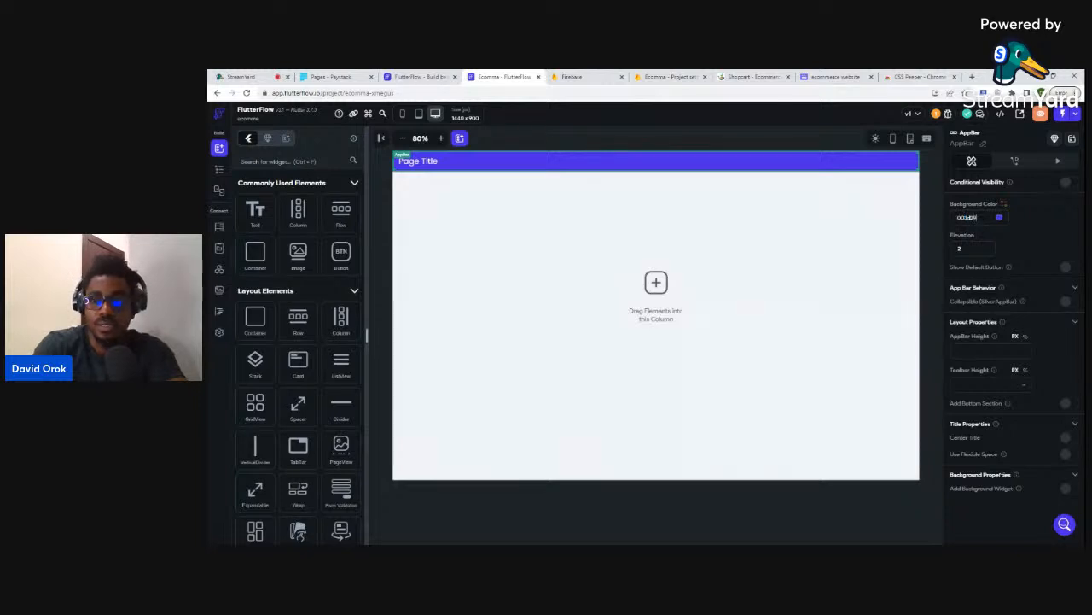
key("Return")
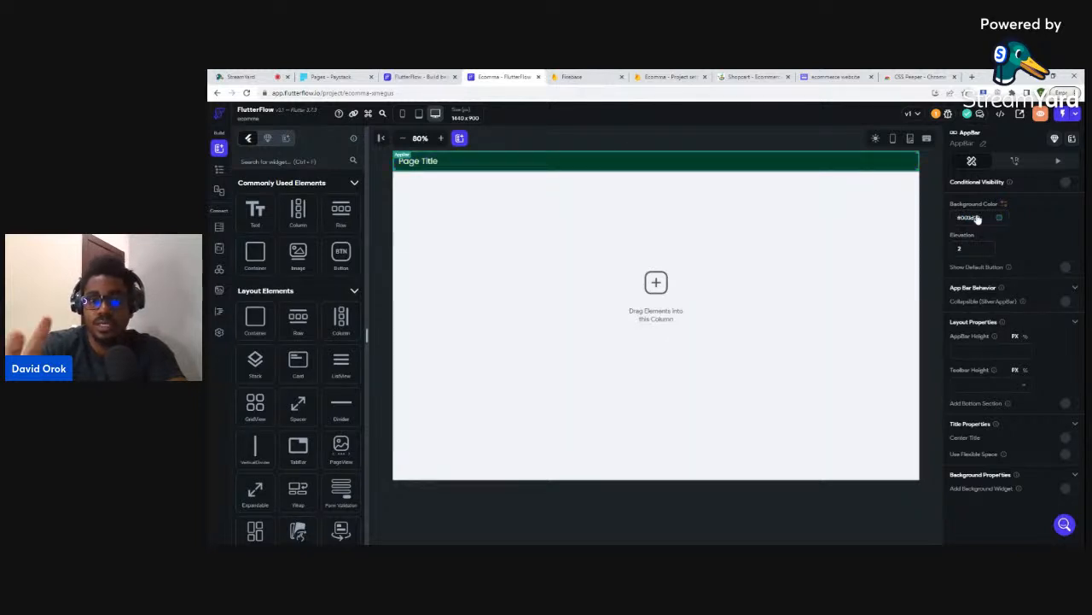
- Confirm the #003D29 hex code in the colour chooser, then delete the app bar
left_click(793, 514)
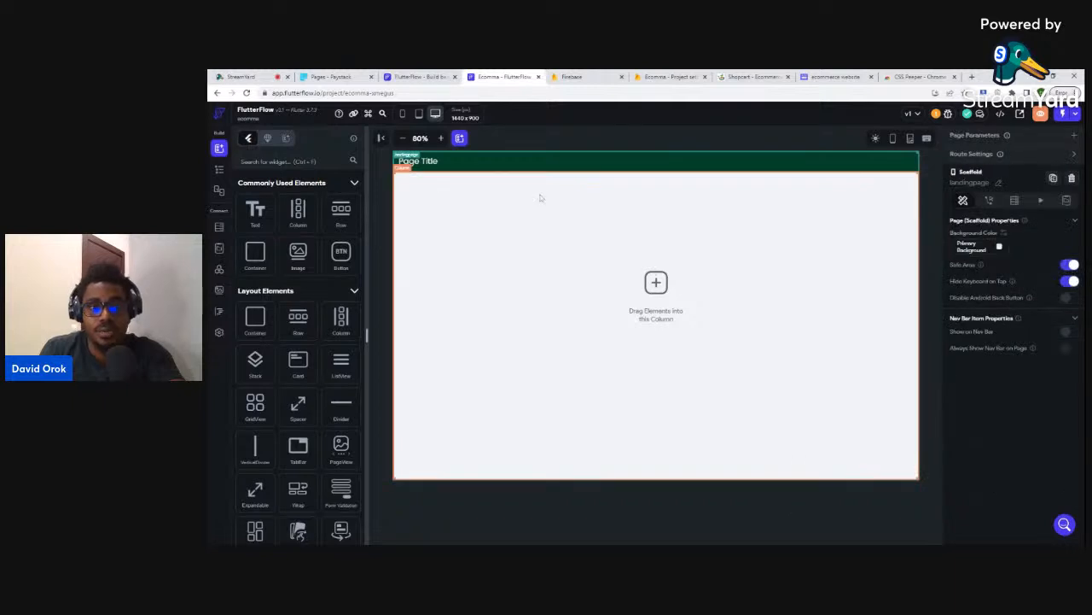
left_click(483, 161)
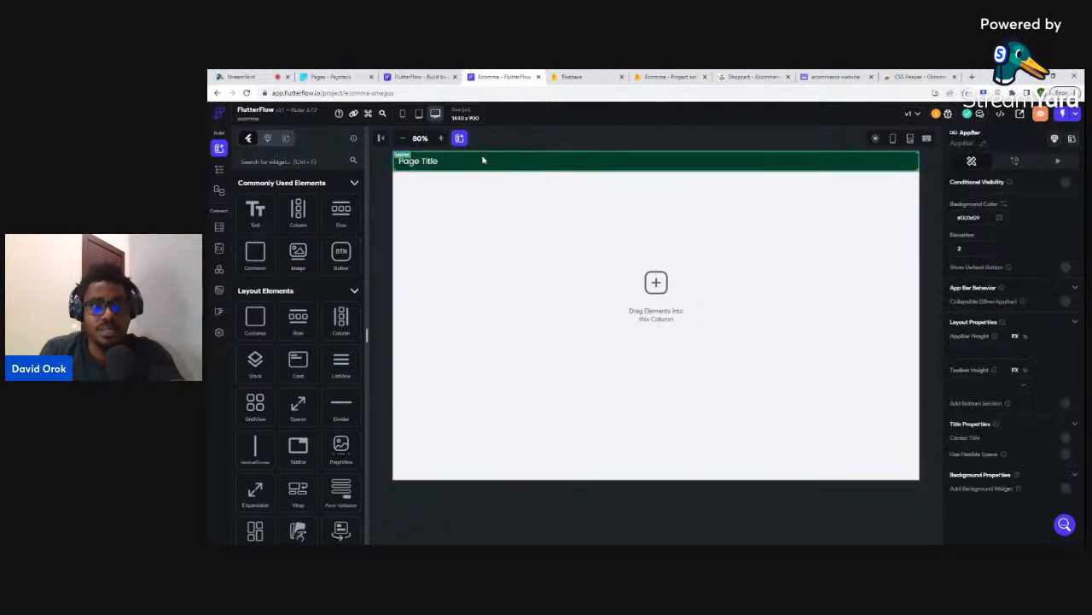
left_click(965, 220)
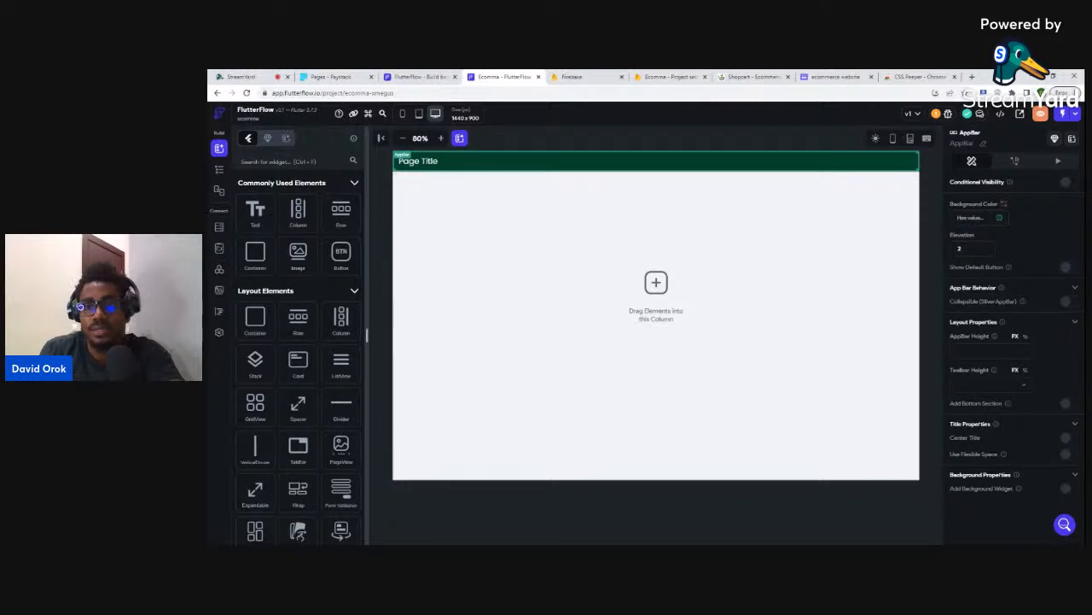
left_click(999, 218)
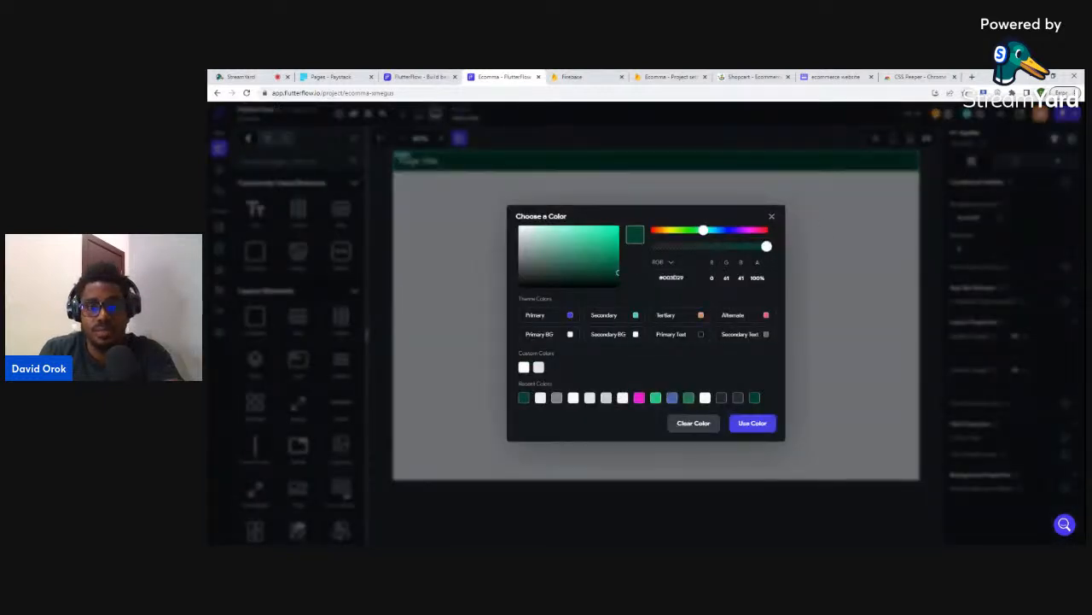
left_click_drag(676, 278, 654, 282)
key("ctrl+c")
left_click(895, 290)
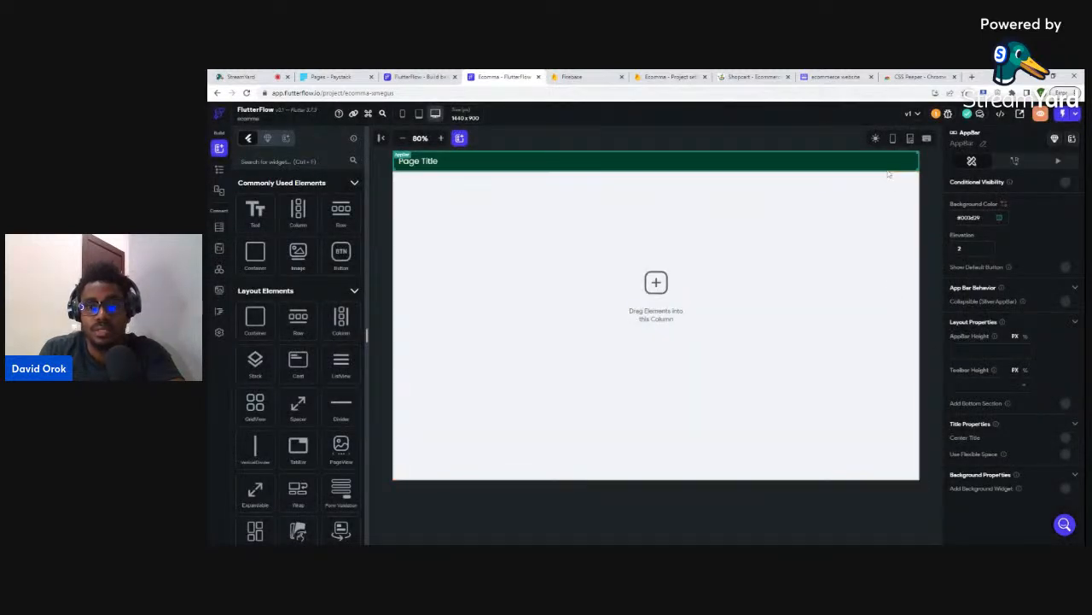
key("Delete")
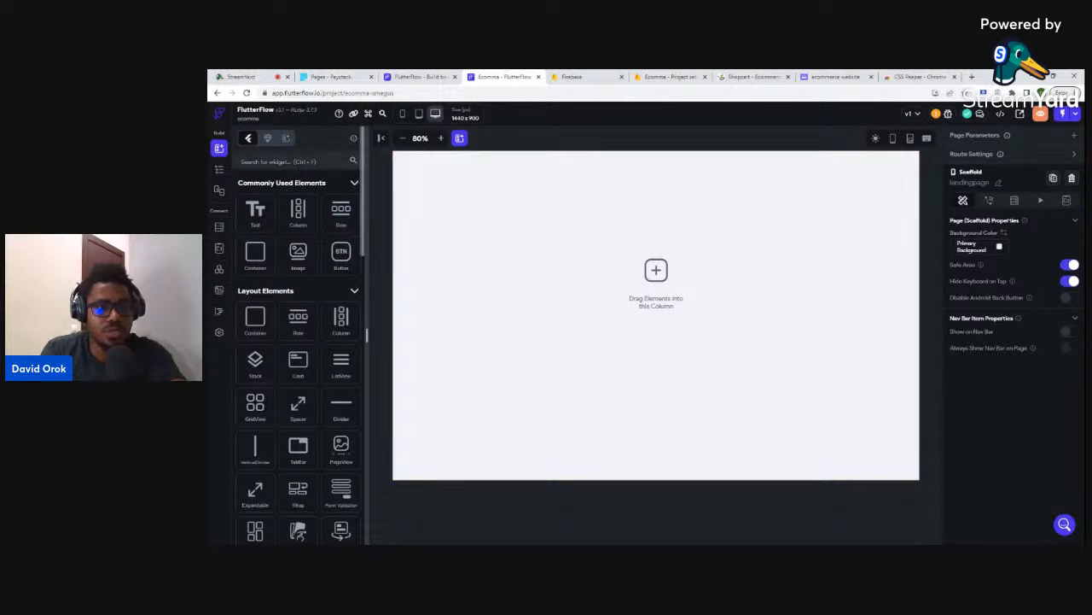
- Add a 100×100 Container to the landingpage Column, then go to the Shopcart tab
left_click(220, 171)
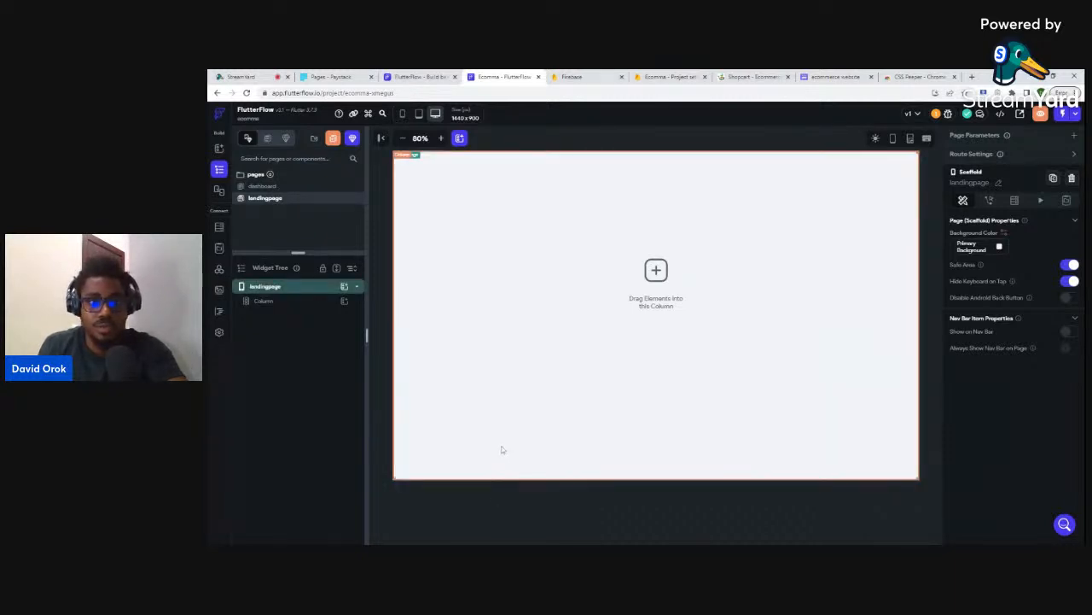
left_click(321, 308)
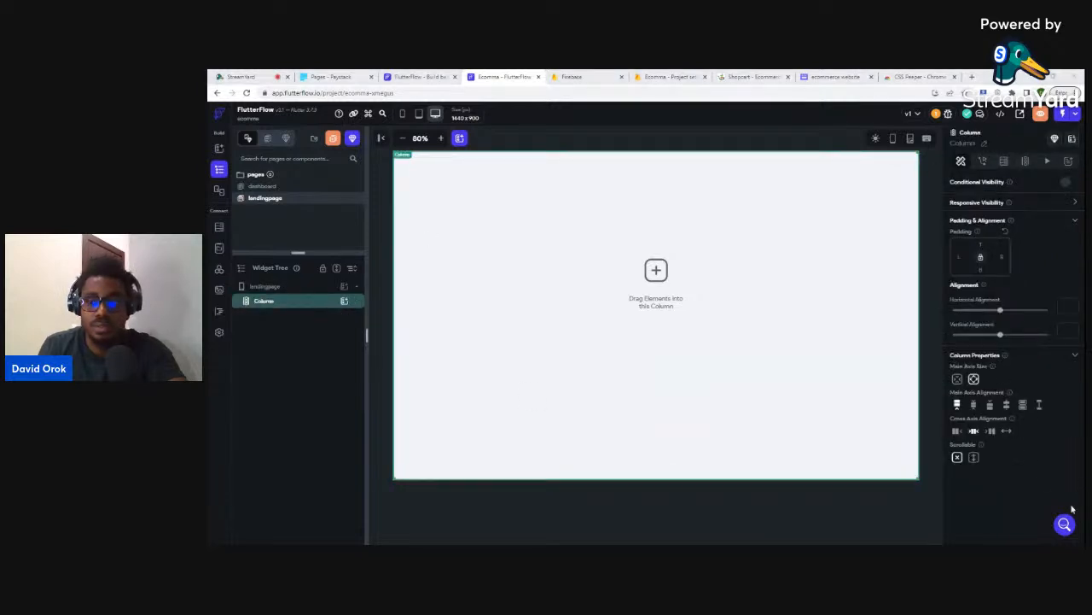
left_click(344, 302)
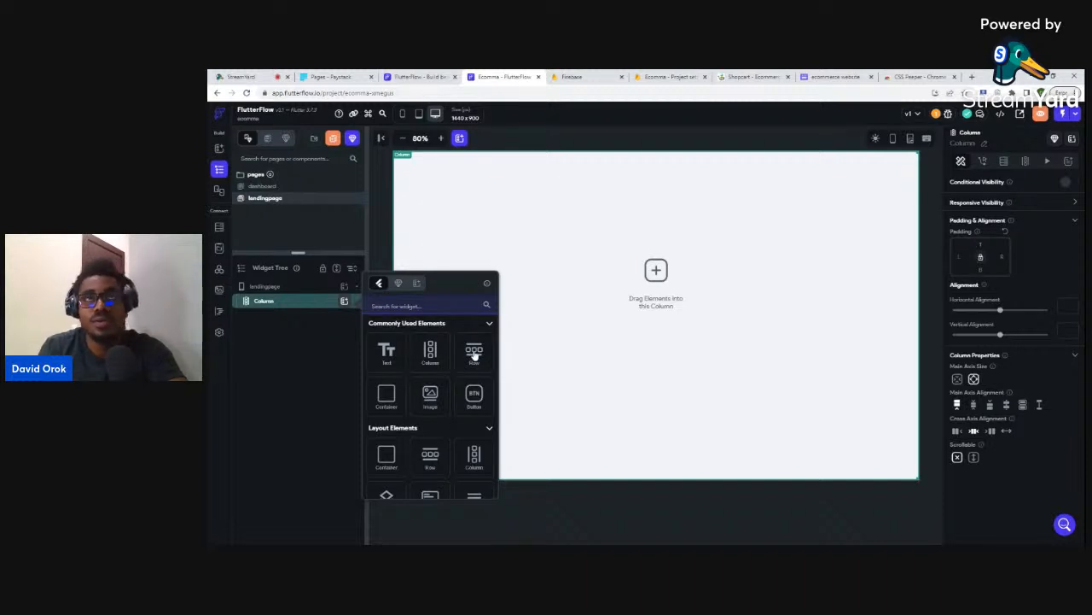
left_click(384, 398)
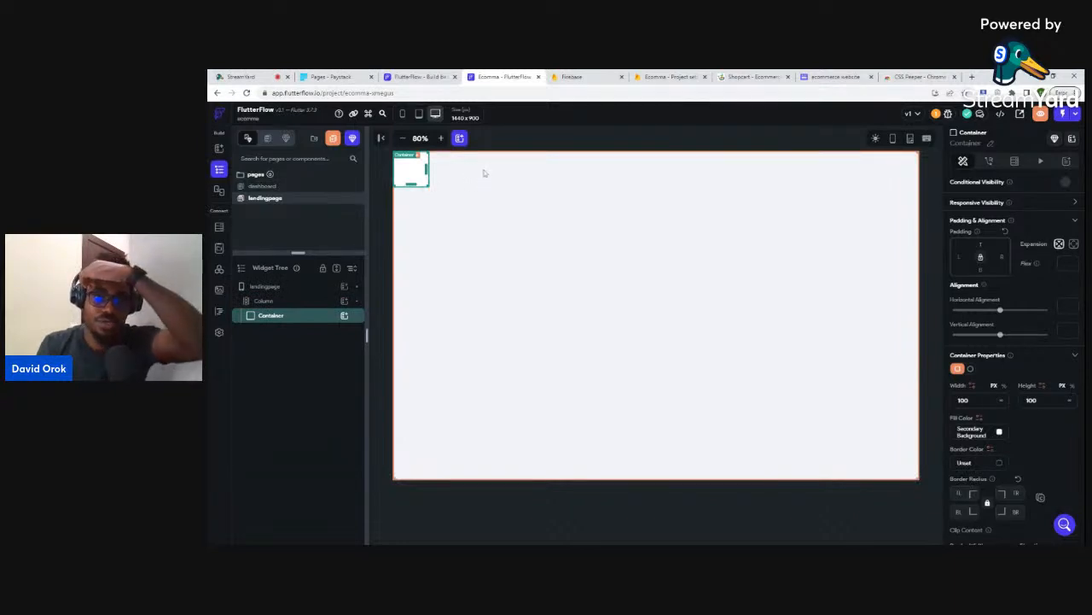
scroll(1015, 403, "down", 3)
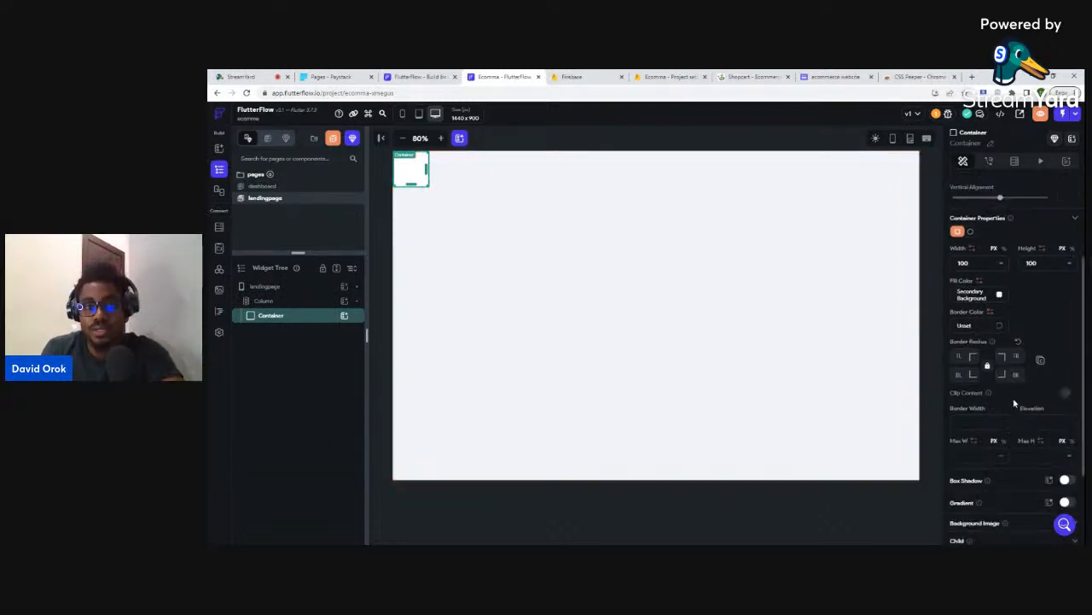
left_click(296, 302)
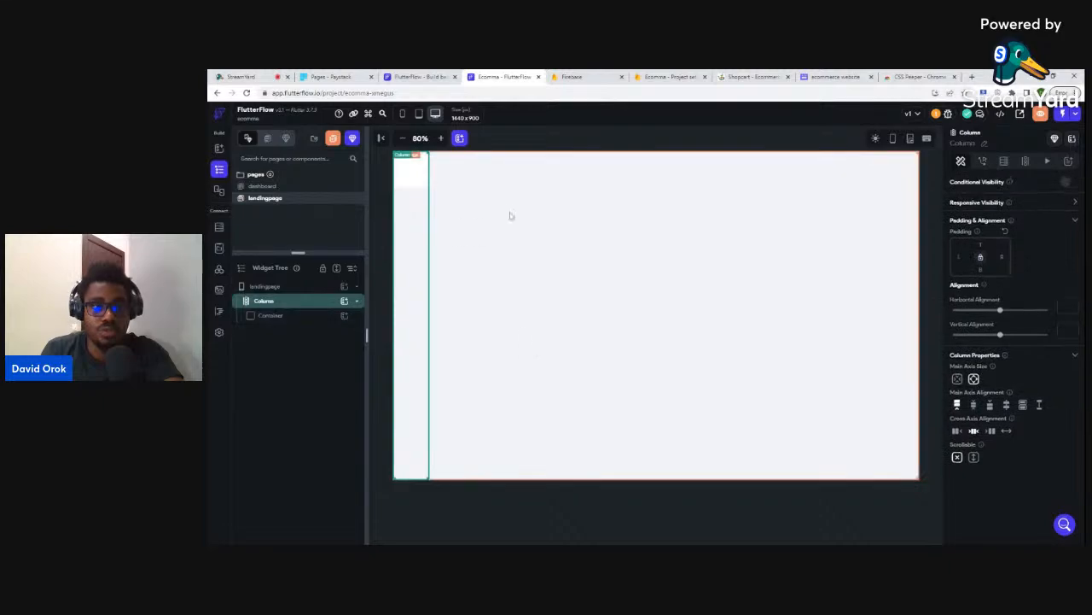
left_click(751, 76)
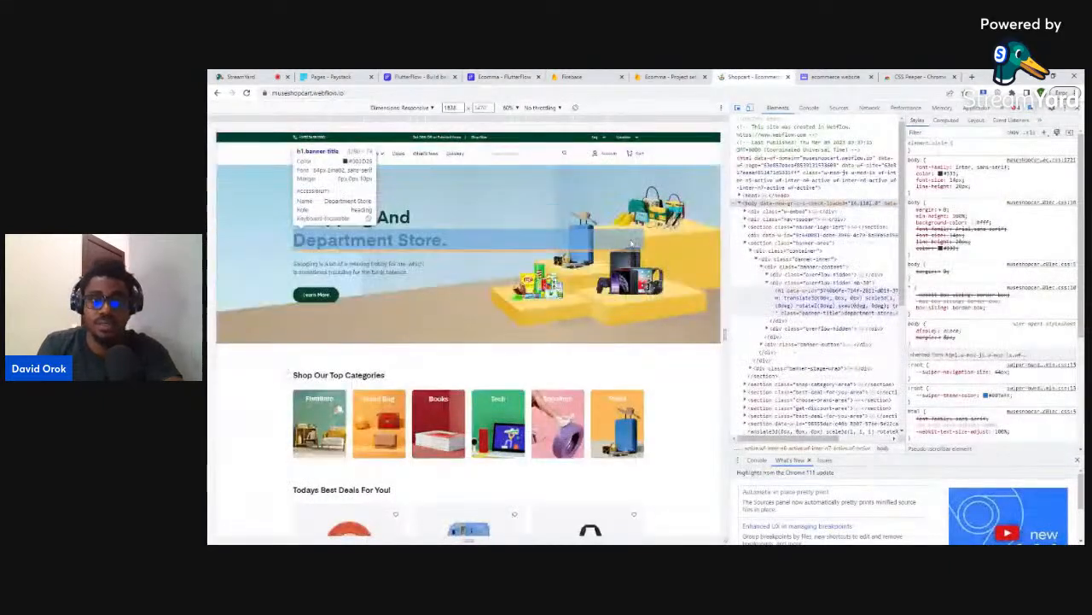
- Scroll over Shopcart's category section in DevTools, then return to the FlutterFlow landing page
scroll(618, 344, "down", 3)
scroll(666, 256, "up", 3)
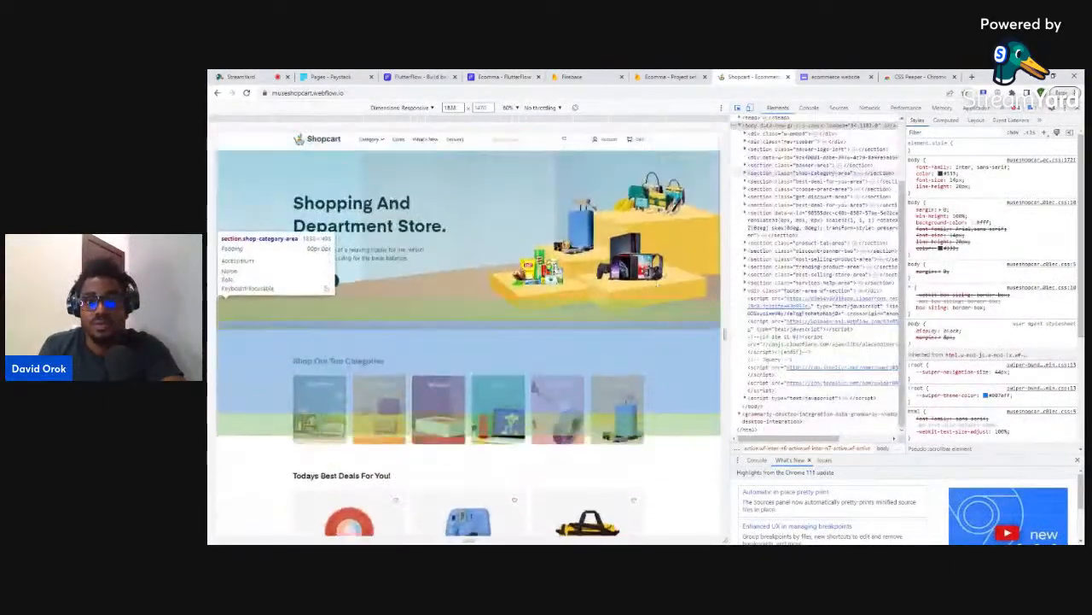
left_click(504, 76)
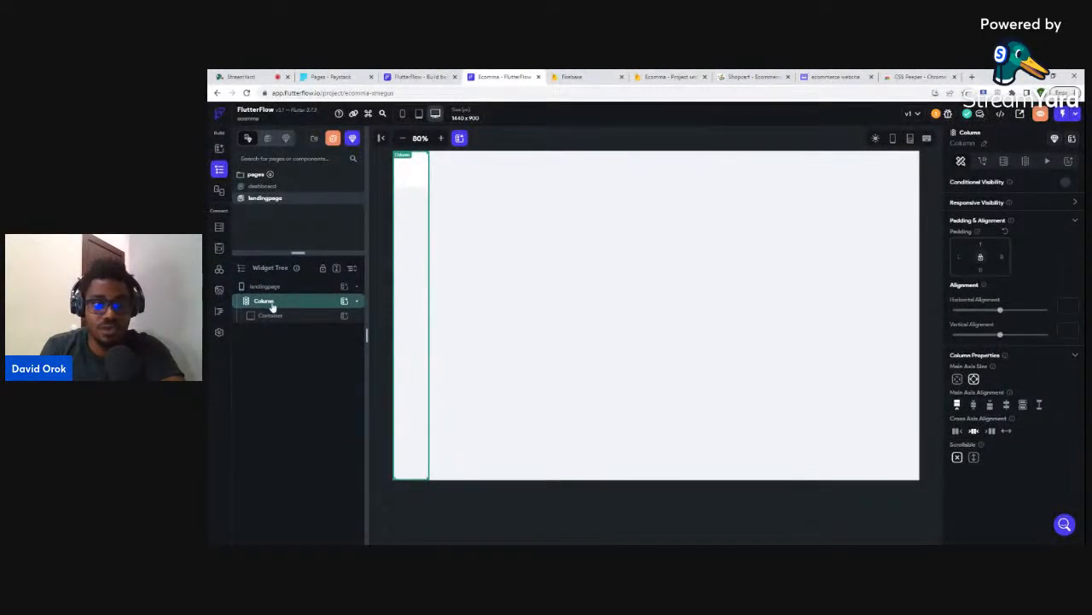
- Make the Column scrollable; the Container's Expanded setting is rejected, so it stays 100×100
left_click(974, 459)
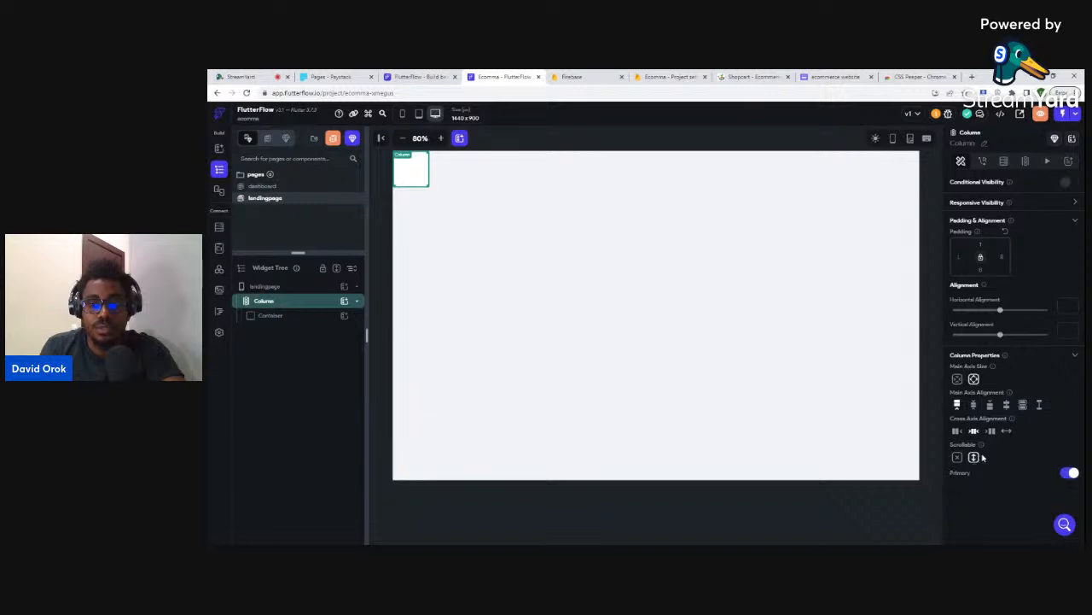
left_click(281, 317)
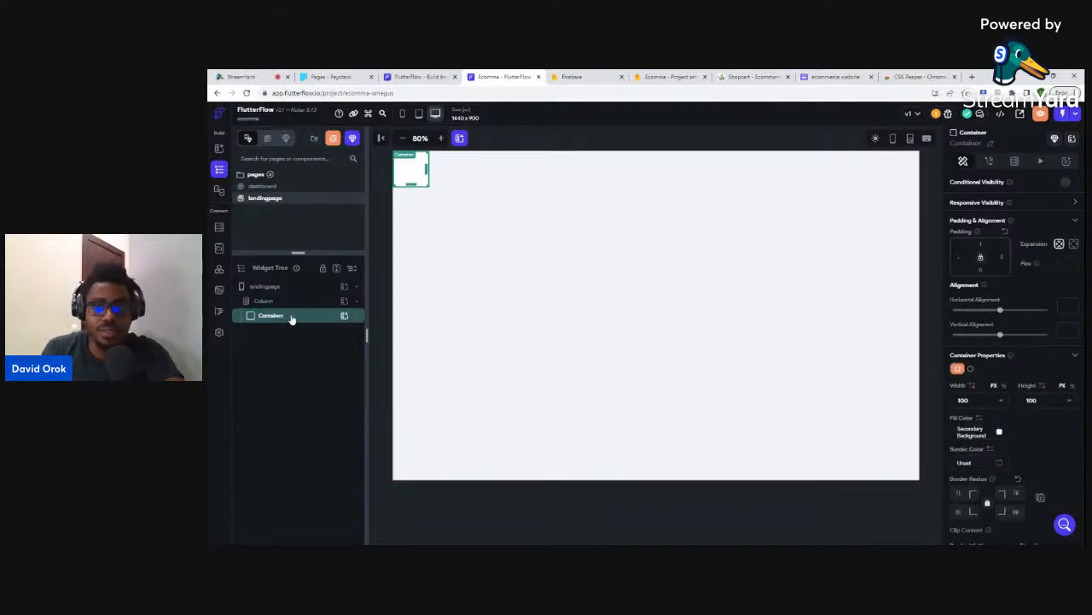
left_click(1075, 245)
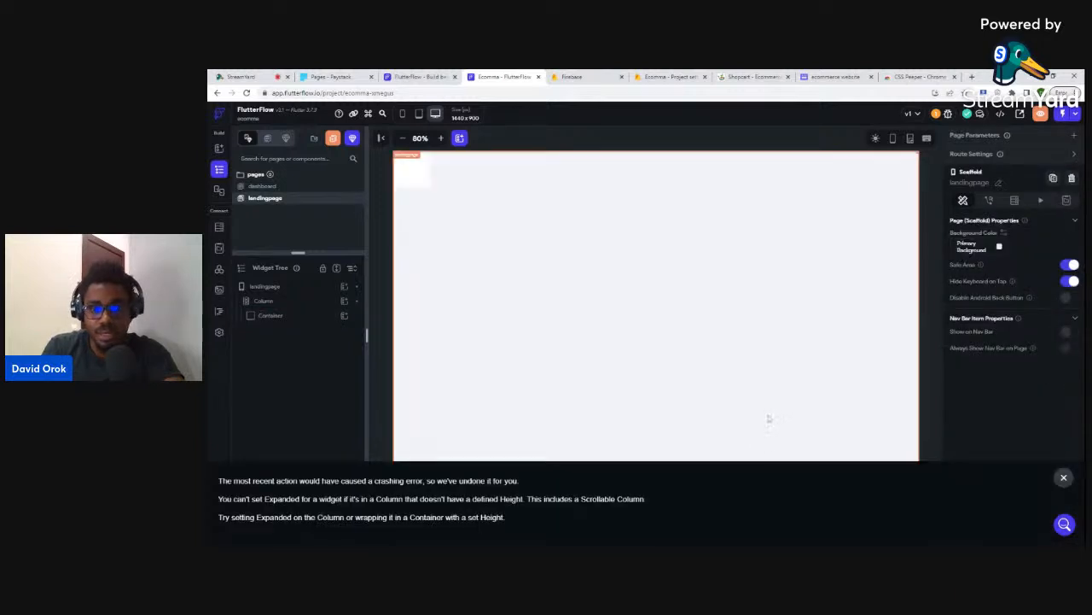
left_click(1066, 479)
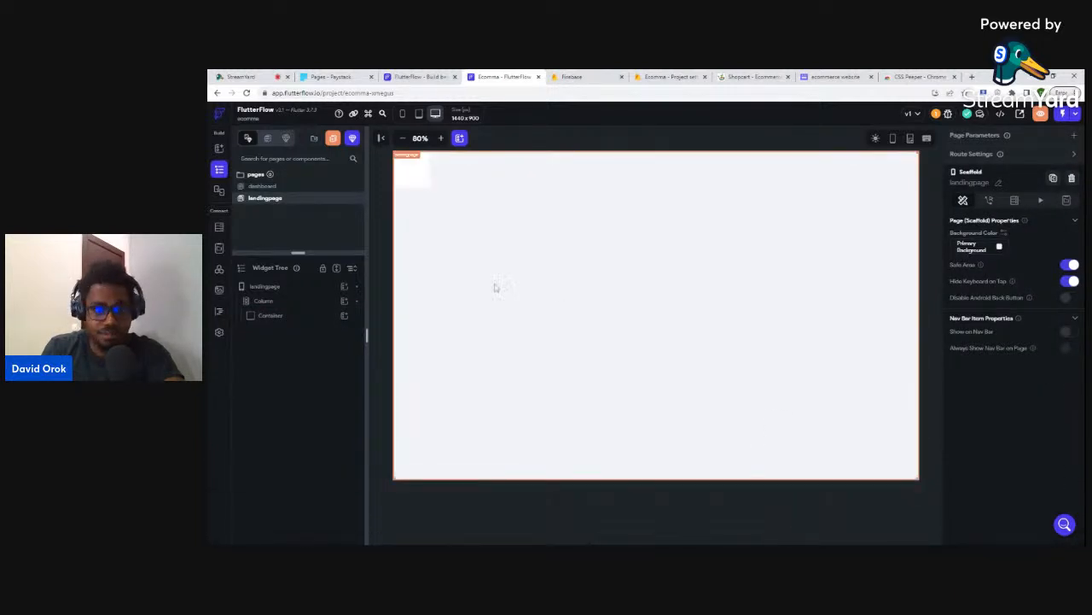
left_click(412, 171)
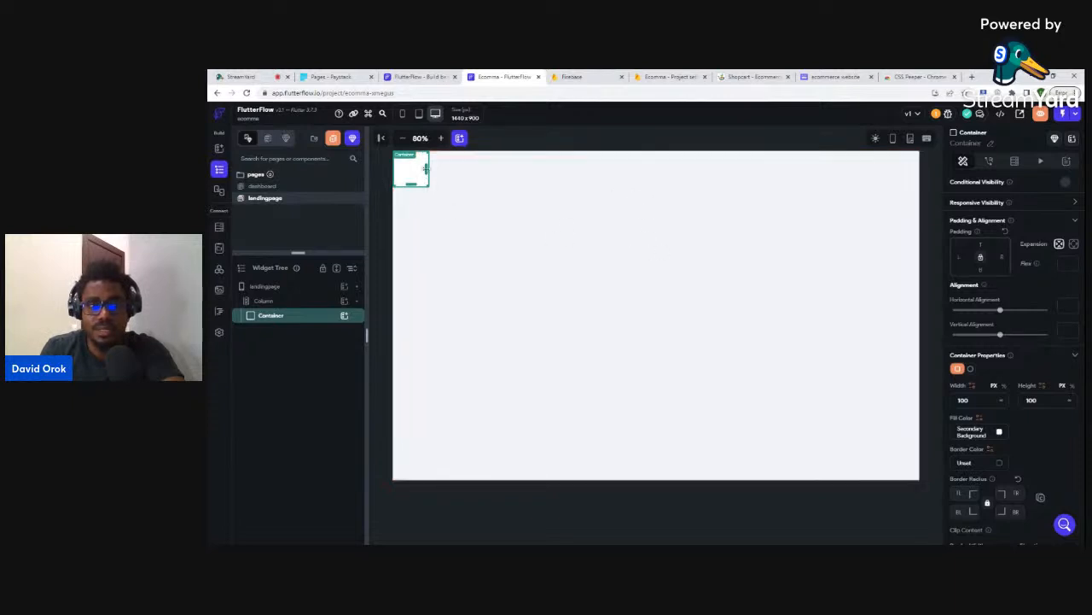
- Widen the Container to 1440 and fill it dark green #003D29
left_click_drag(486, 167, 830, 169)
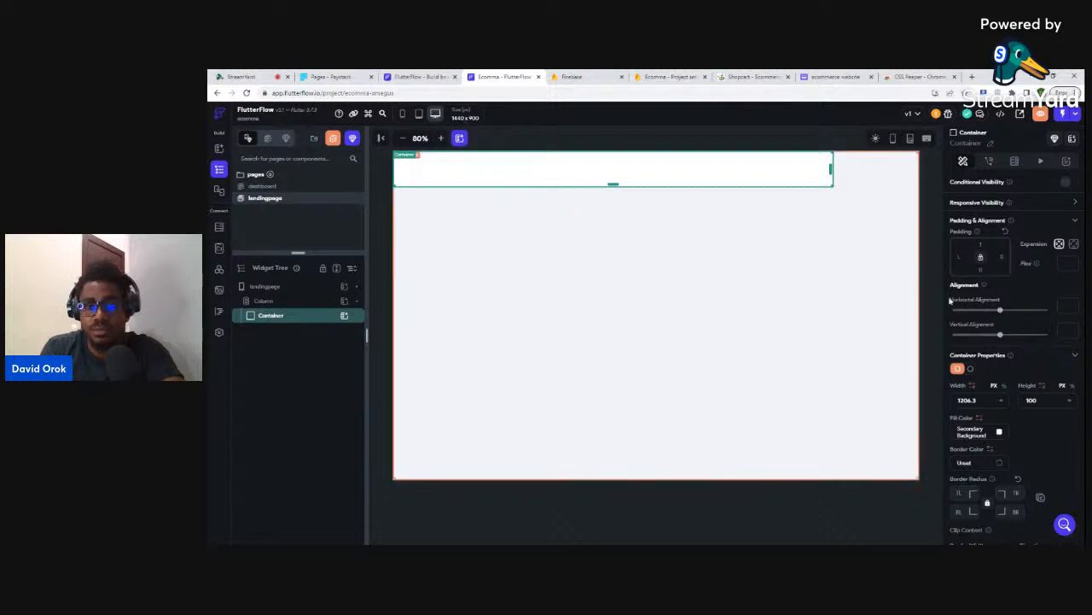
double_click(968, 401)
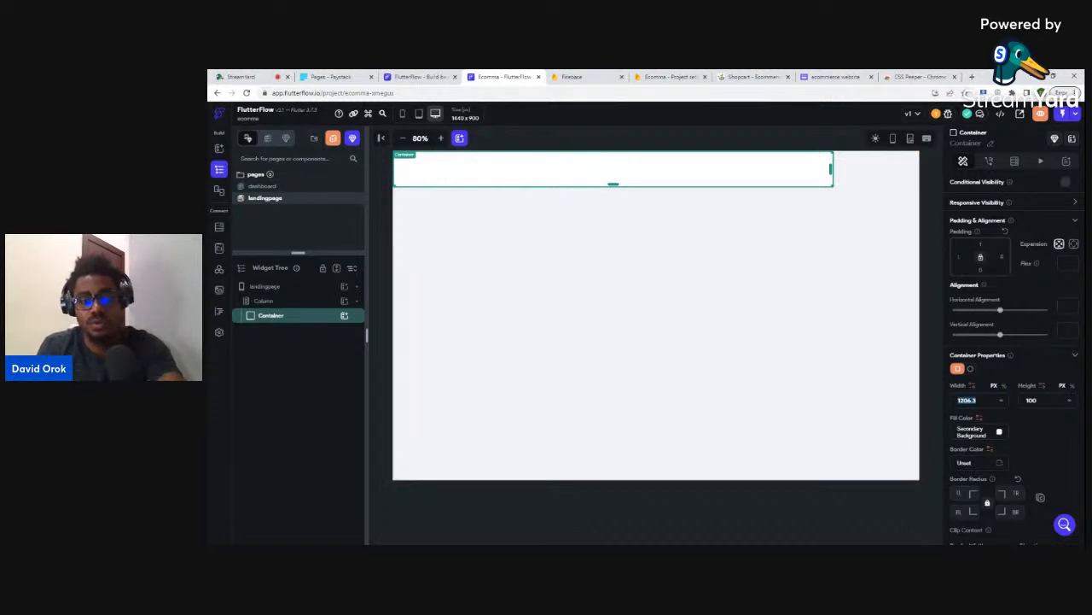
type("1440")
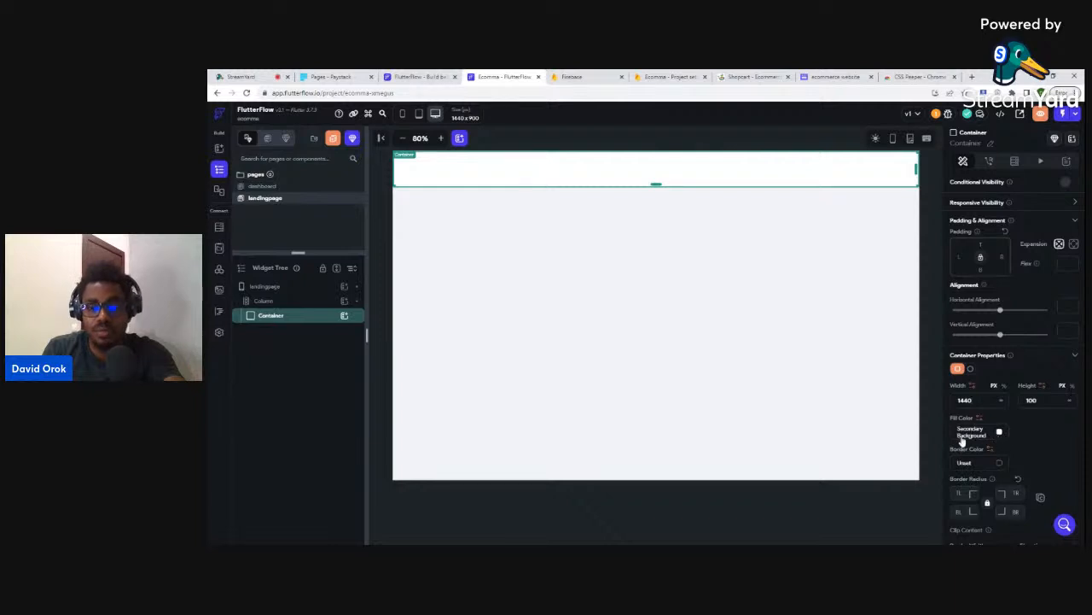
left_click(999, 432)
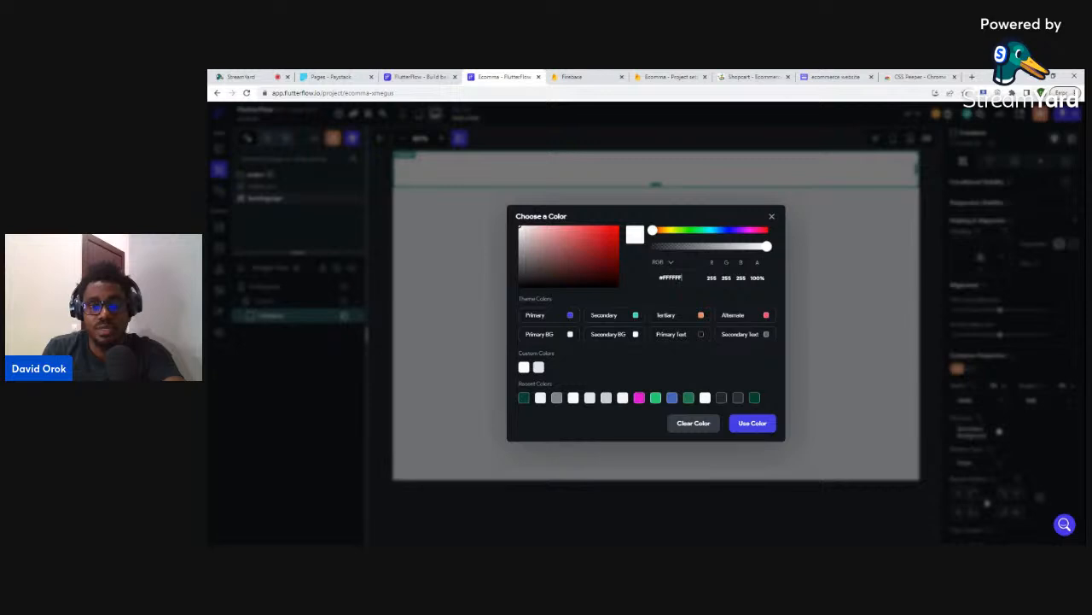
left_click(652, 278)
key("ctrl+v")
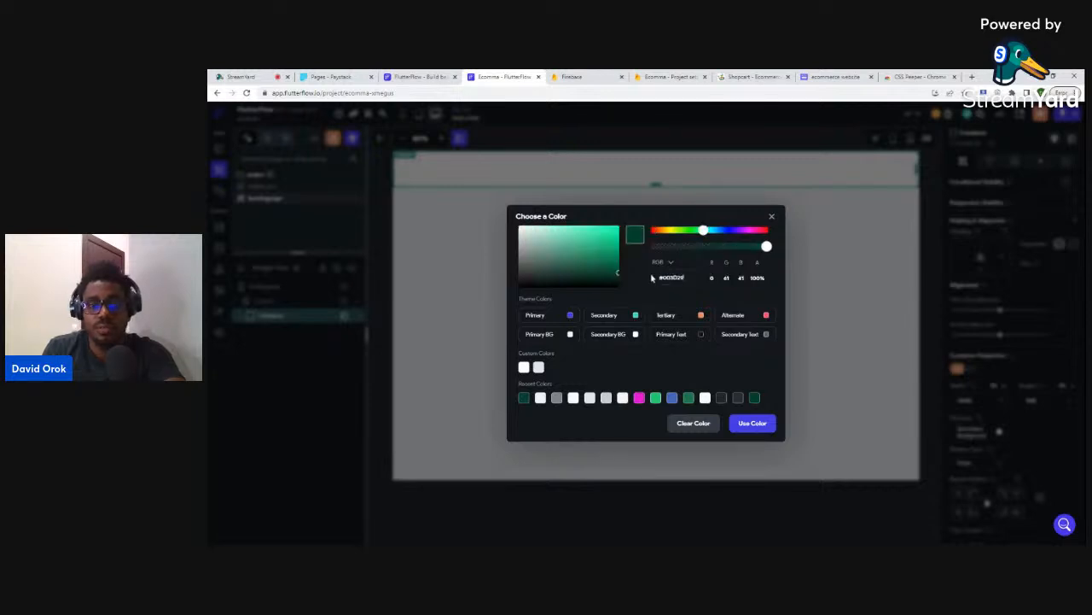
left_click(751, 424)
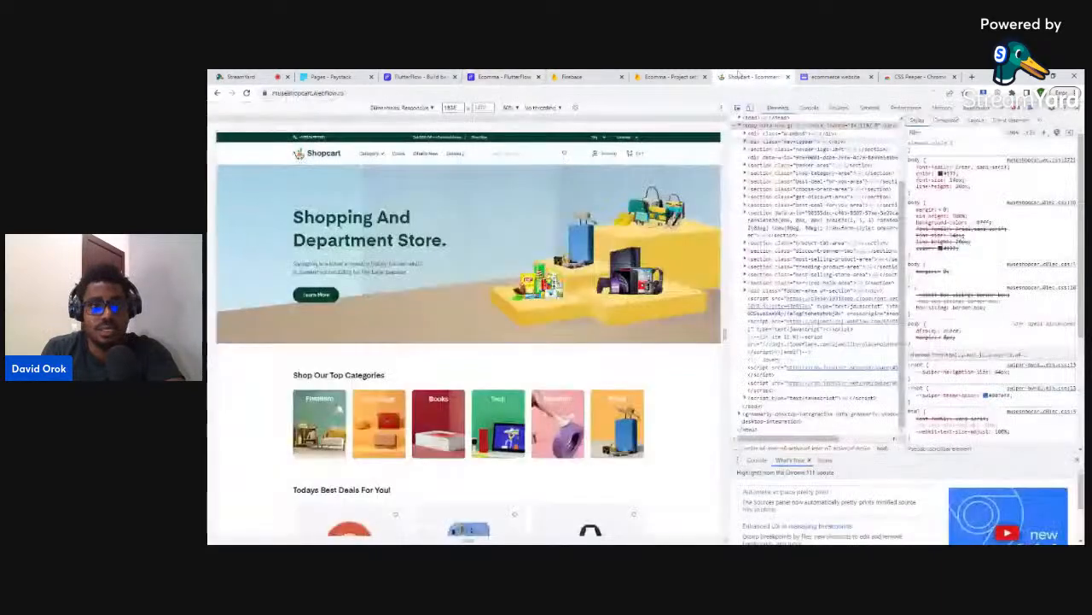
- After inspecting Shopcart's top bar, set the Container height to 36
left_click(751, 76)
key("ctrl+shift+c")
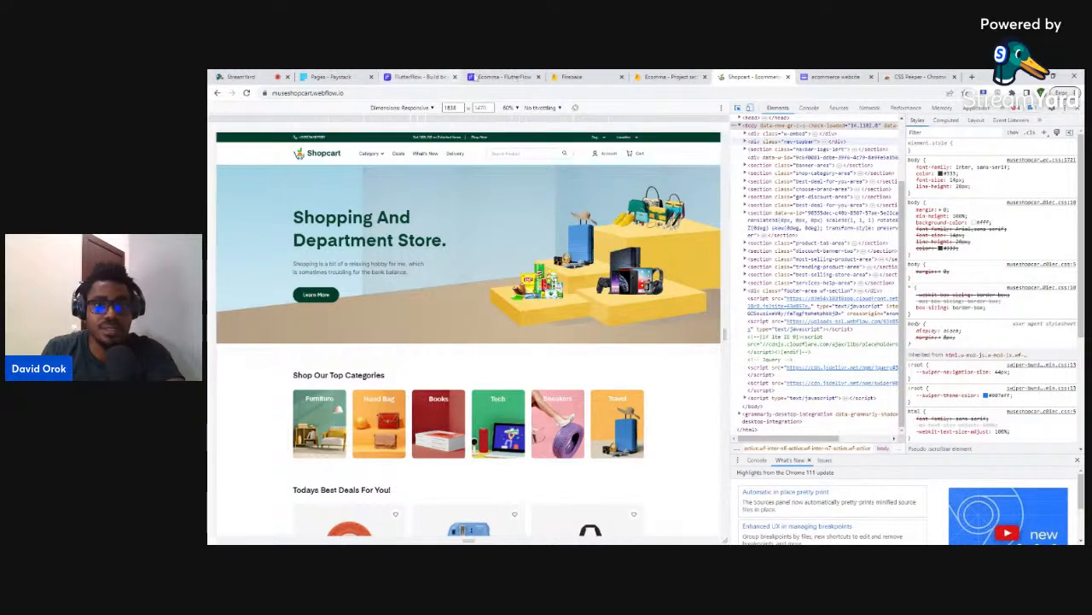
left_click(495, 77)
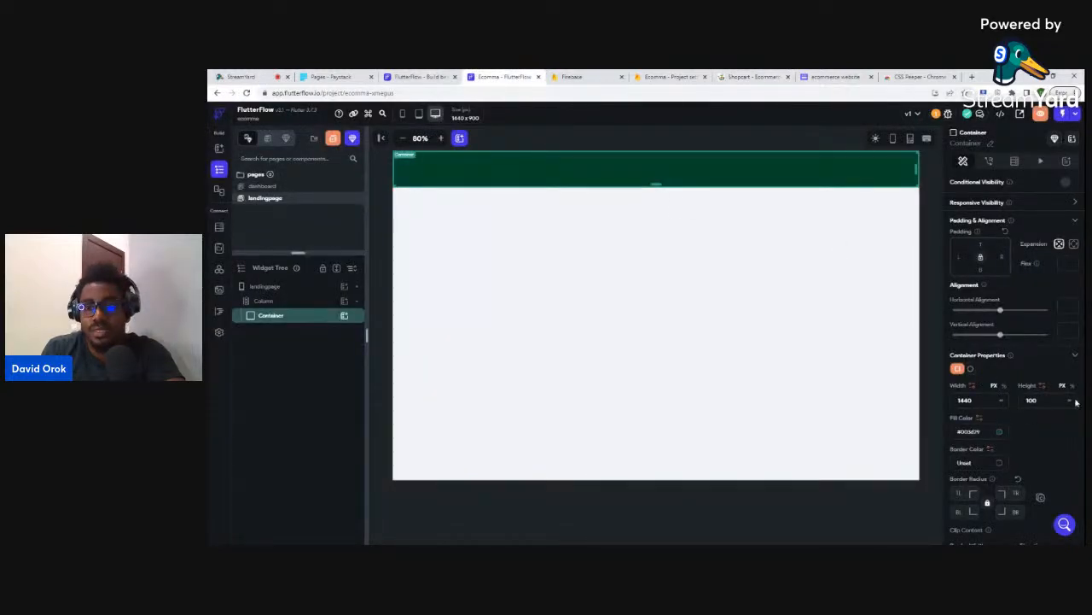
double_click(1032, 400)
type("36")
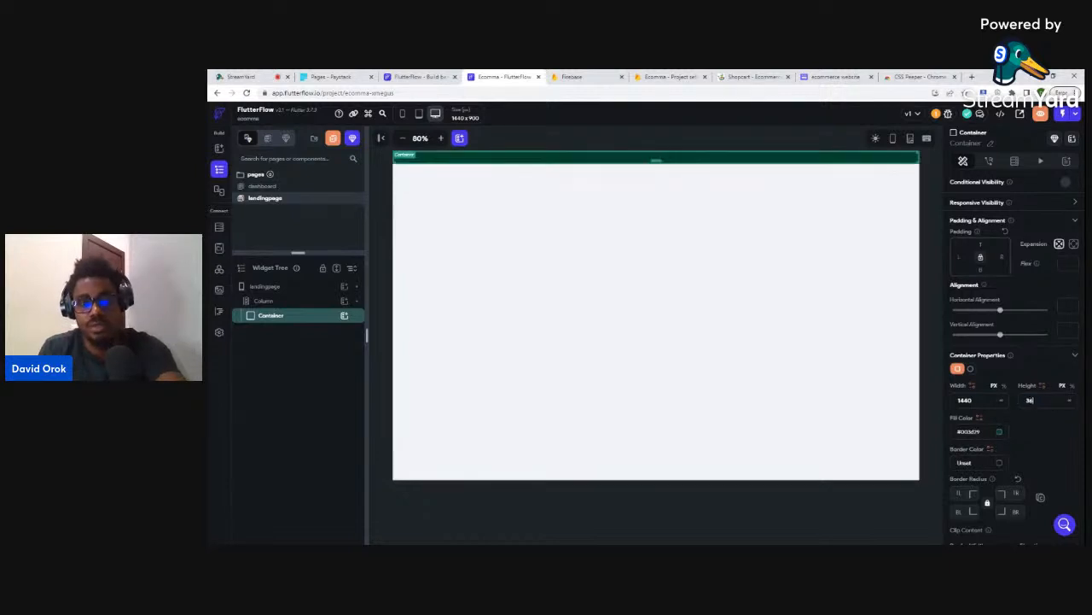
left_click(929, 254)
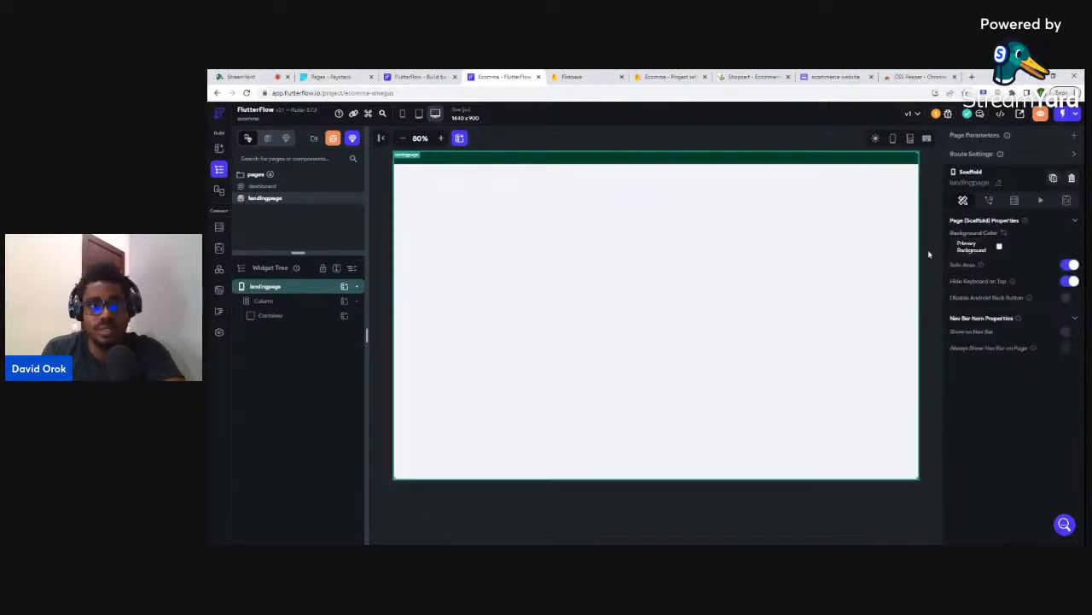
left_click(748, 76)
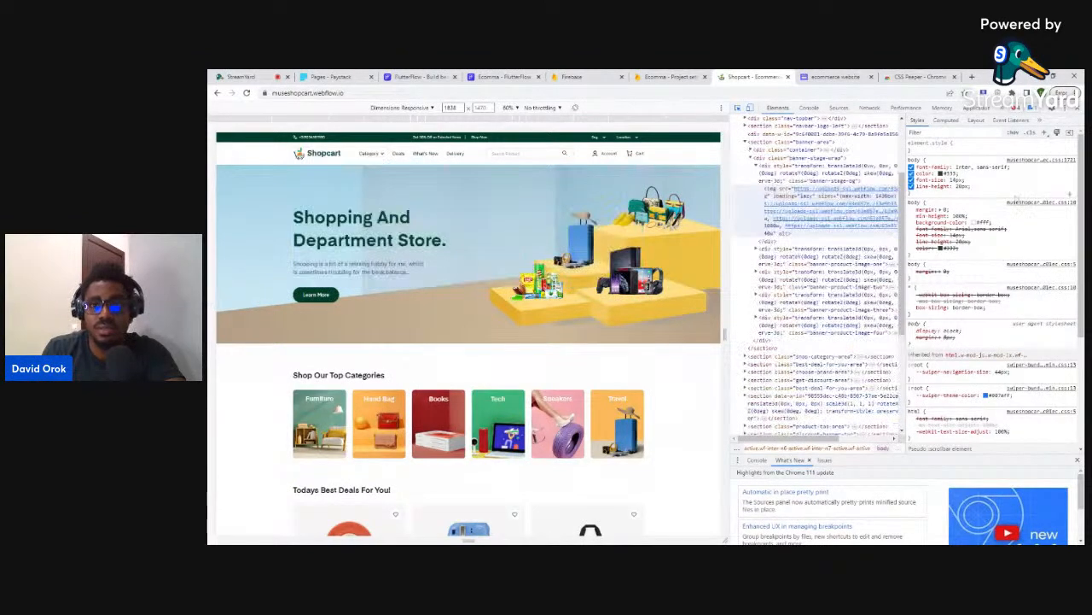
- Close DevTools on Shopcart, select the top bar's phone number, and go back to FlutterFlow
left_click(1079, 109)
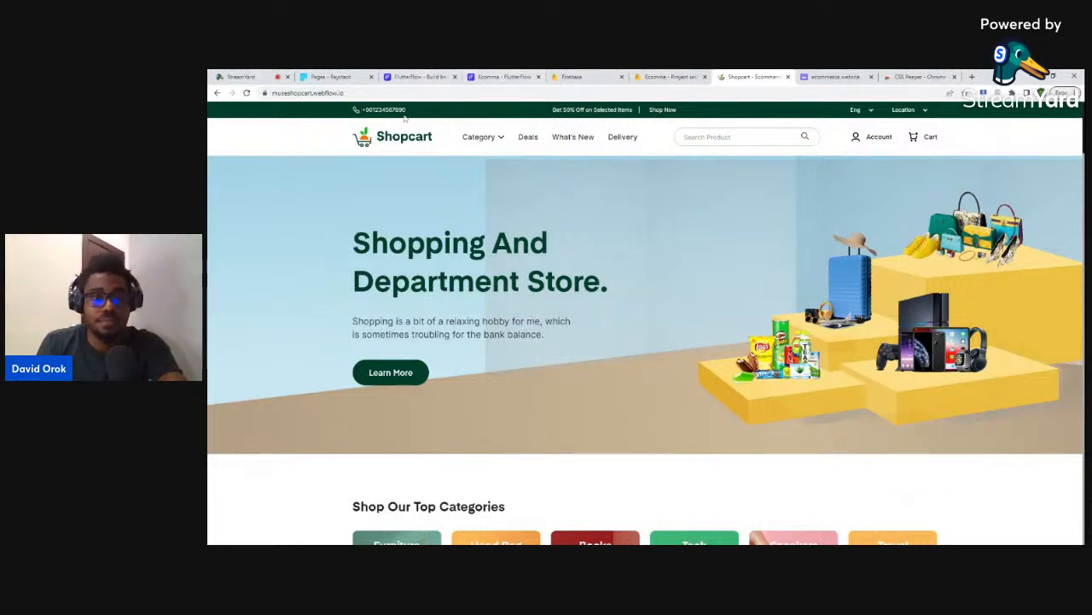
left_click_drag(408, 110, 365, 110)
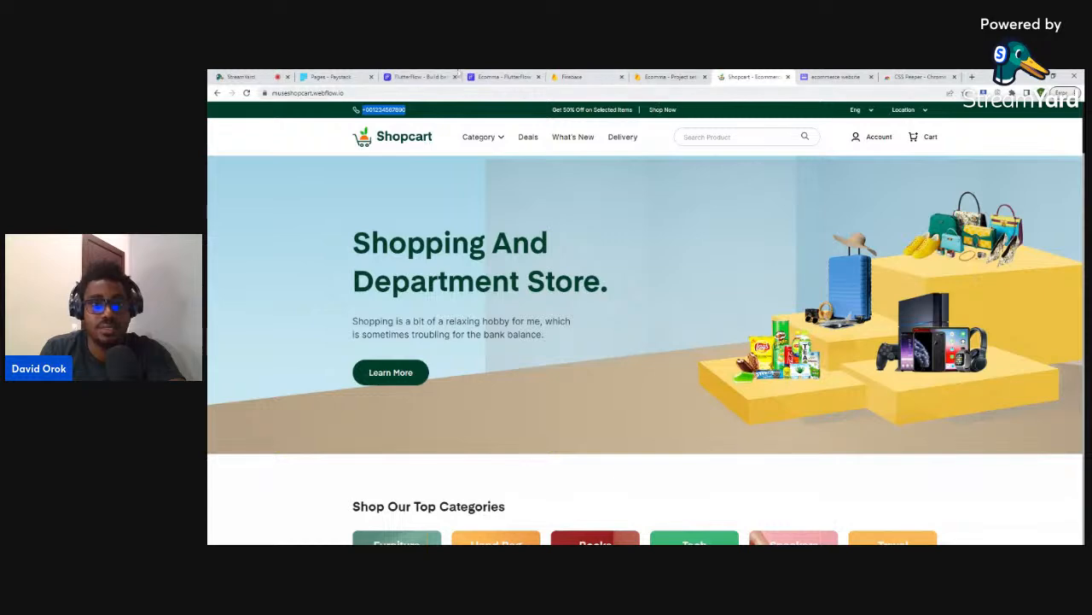
left_click(491, 75)
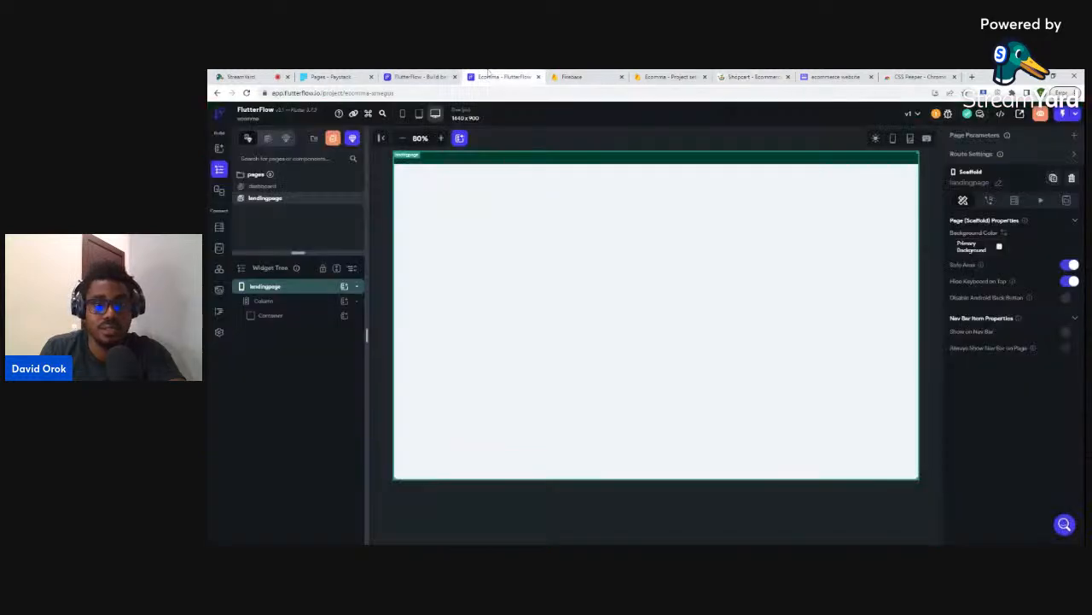
- Add a Row inside the green top-bar container, with an Icon widget in it
left_click(459, 158)
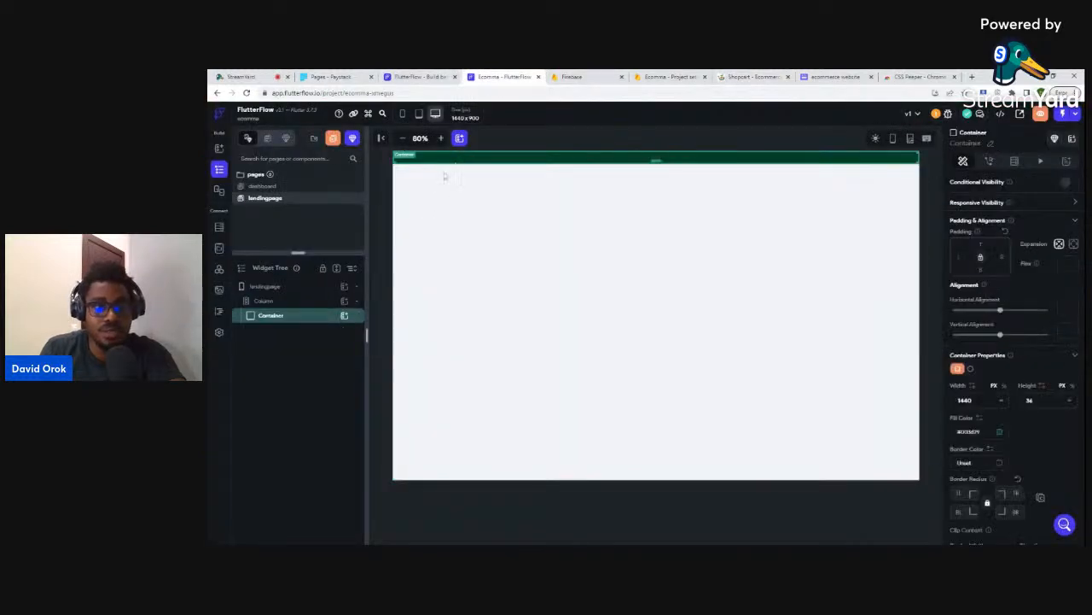
left_click(344, 317)
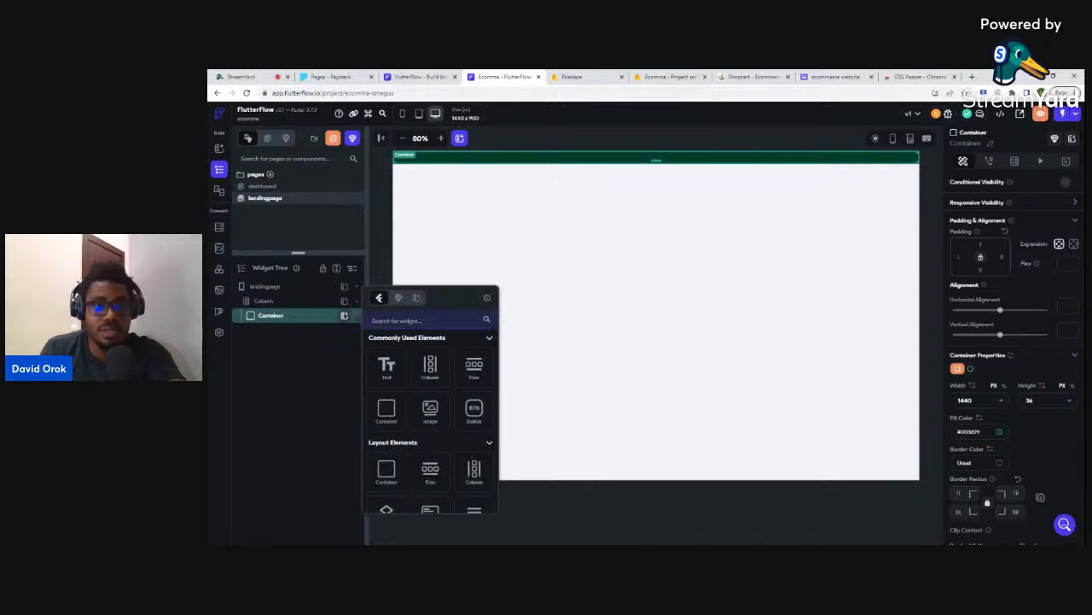
left_click(471, 369)
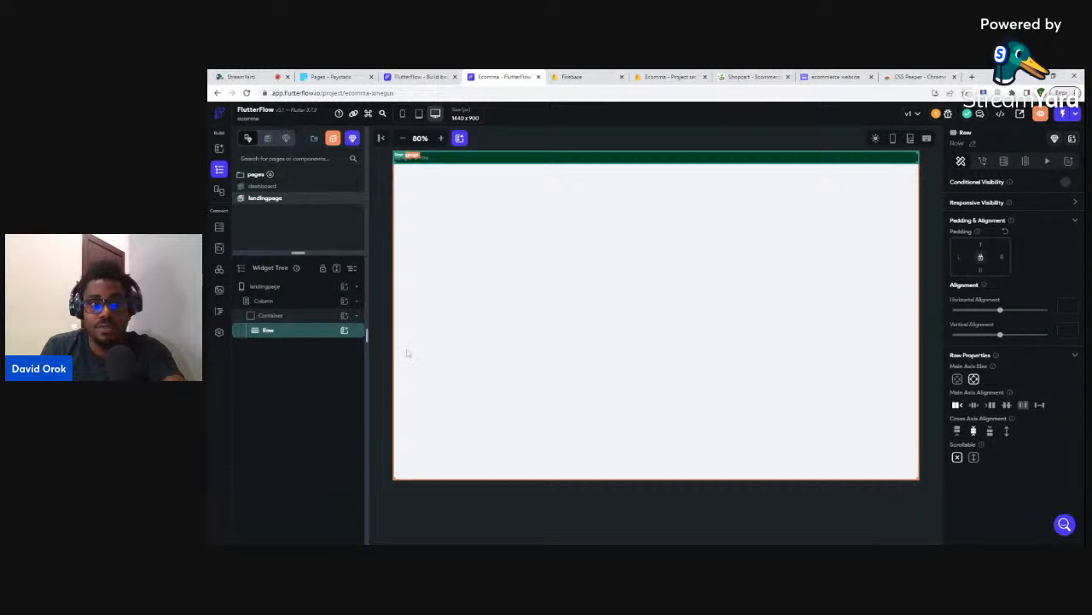
left_click(344, 331)
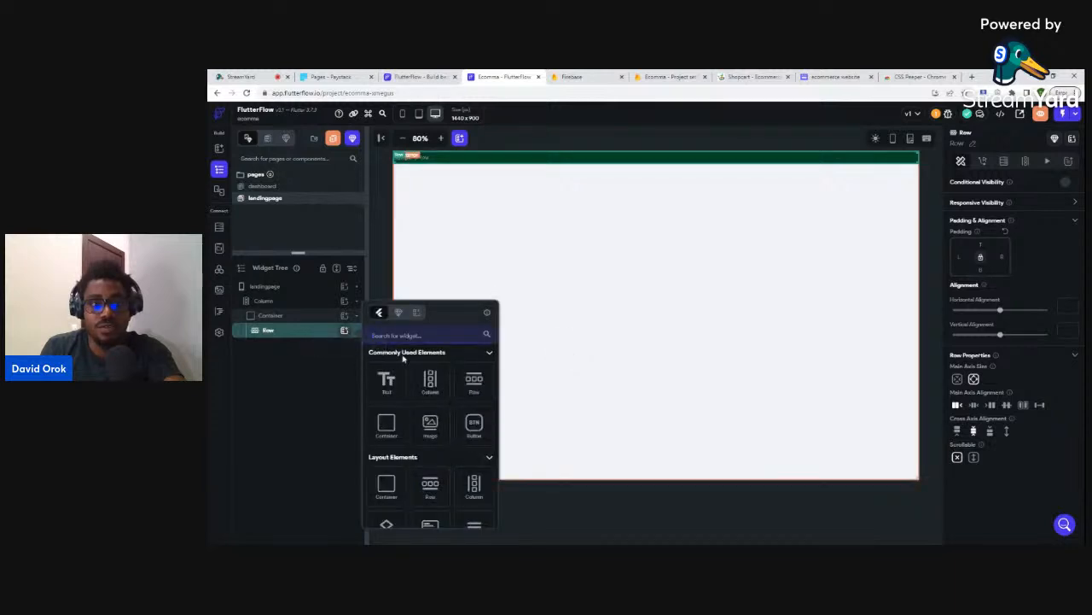
type("Icon")
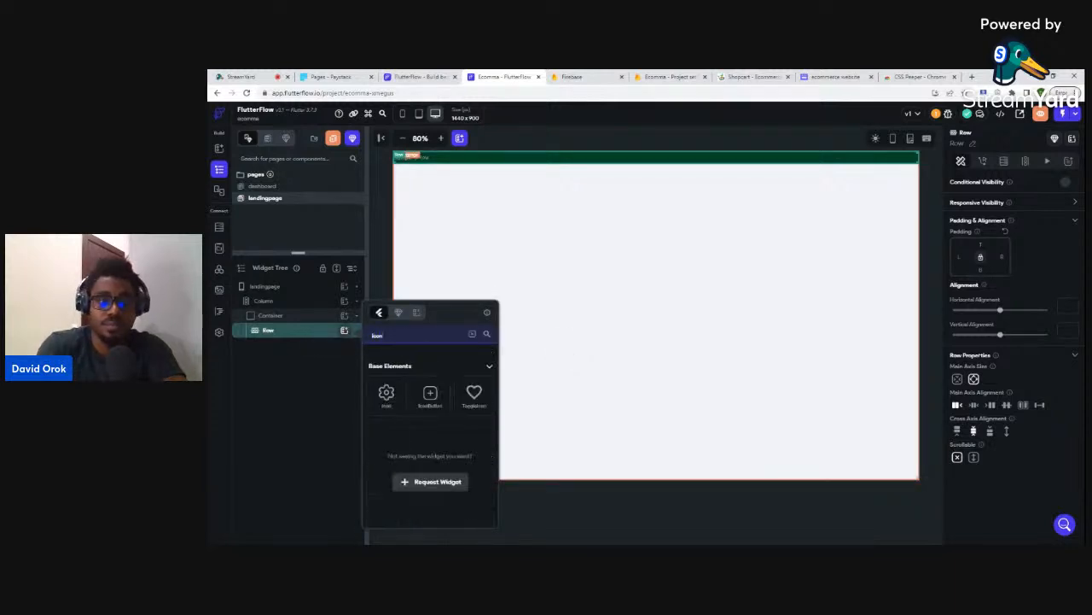
left_click(389, 395)
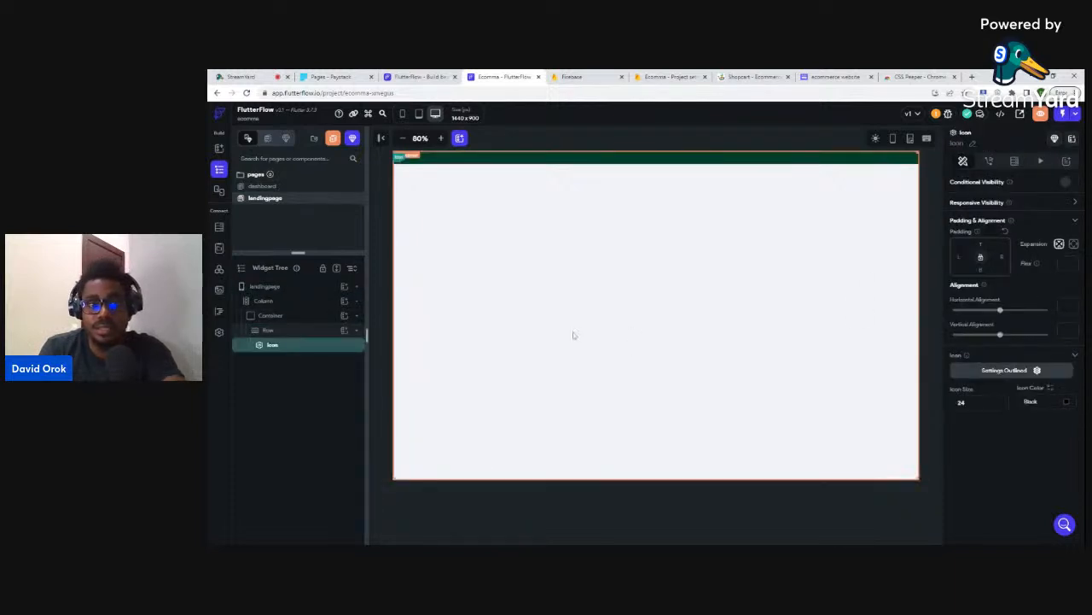
- Set the icon to Phone and colour it Primary Background white
left_click(1016, 371)
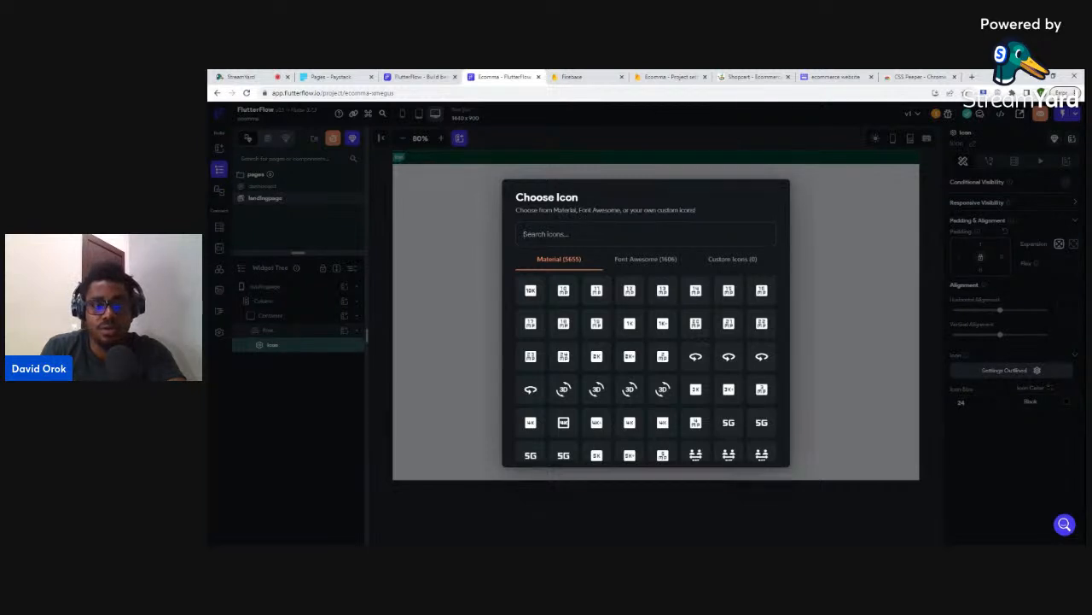
type("phone")
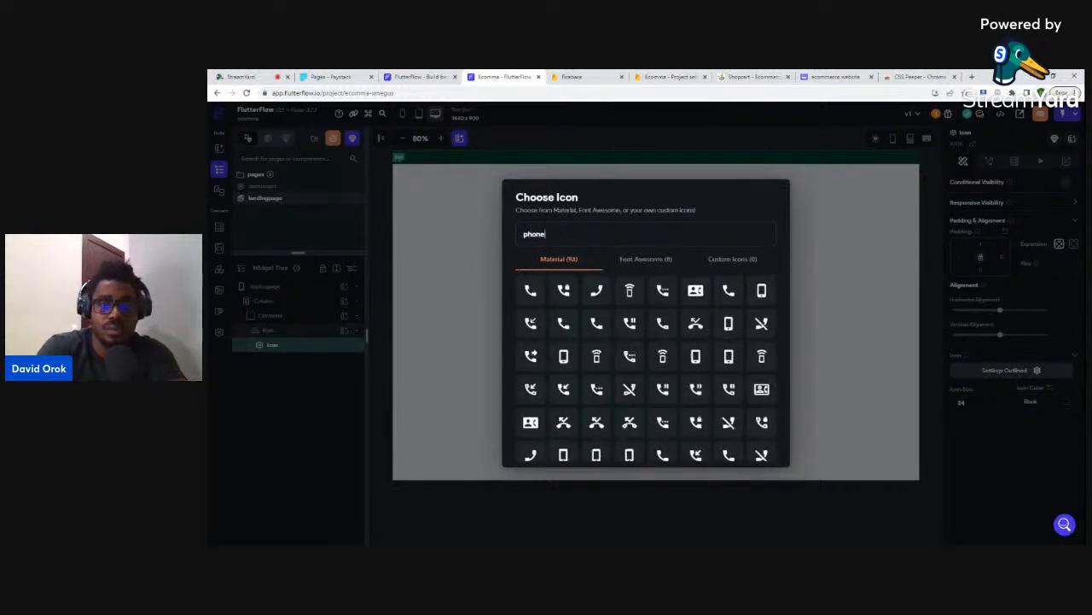
left_click(532, 296)
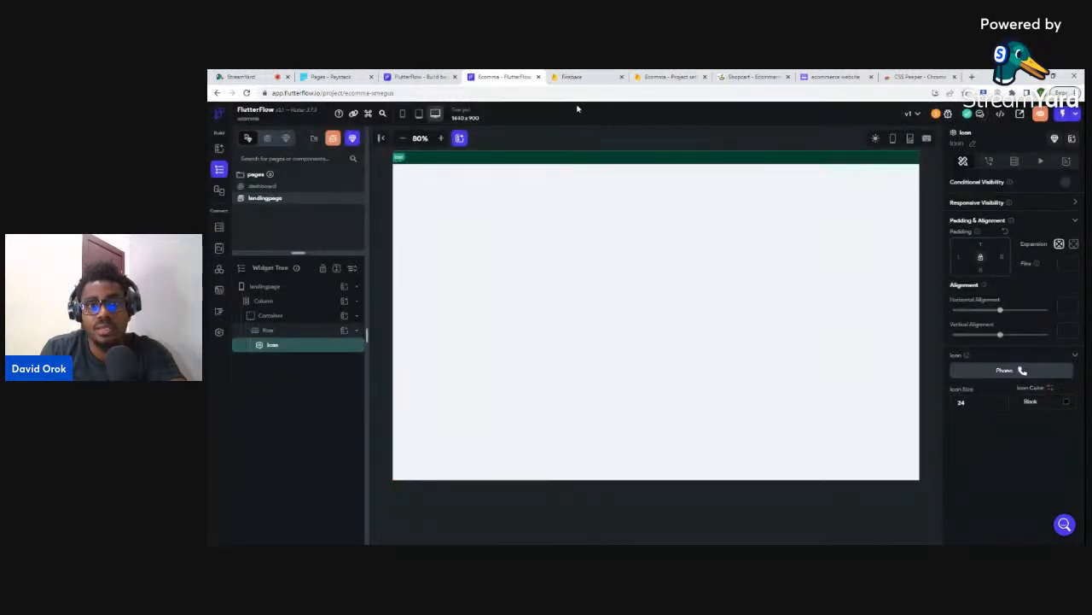
left_click(752, 76)
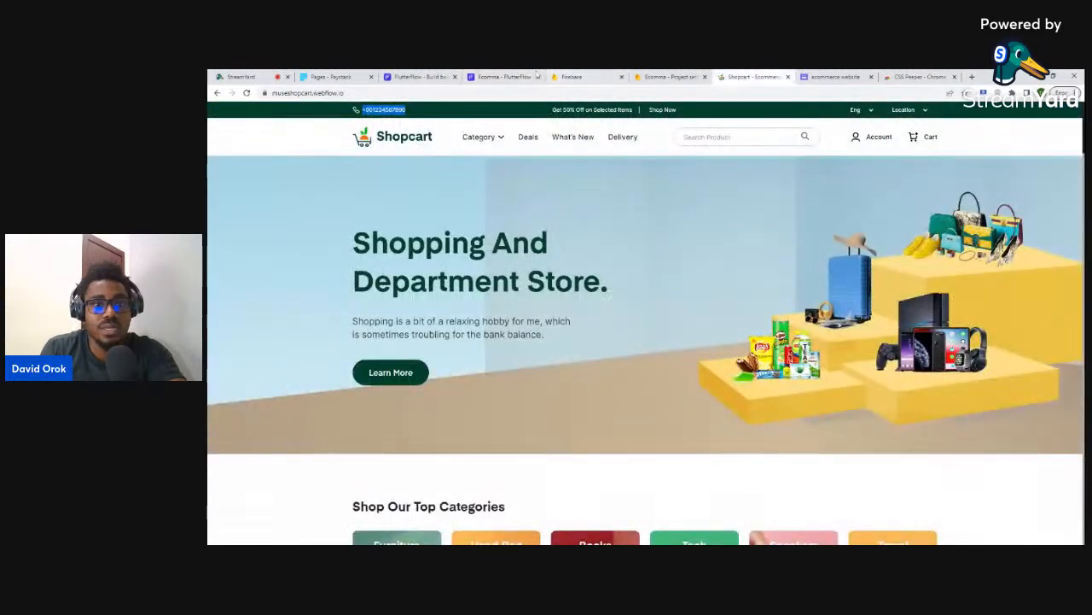
left_click(481, 75)
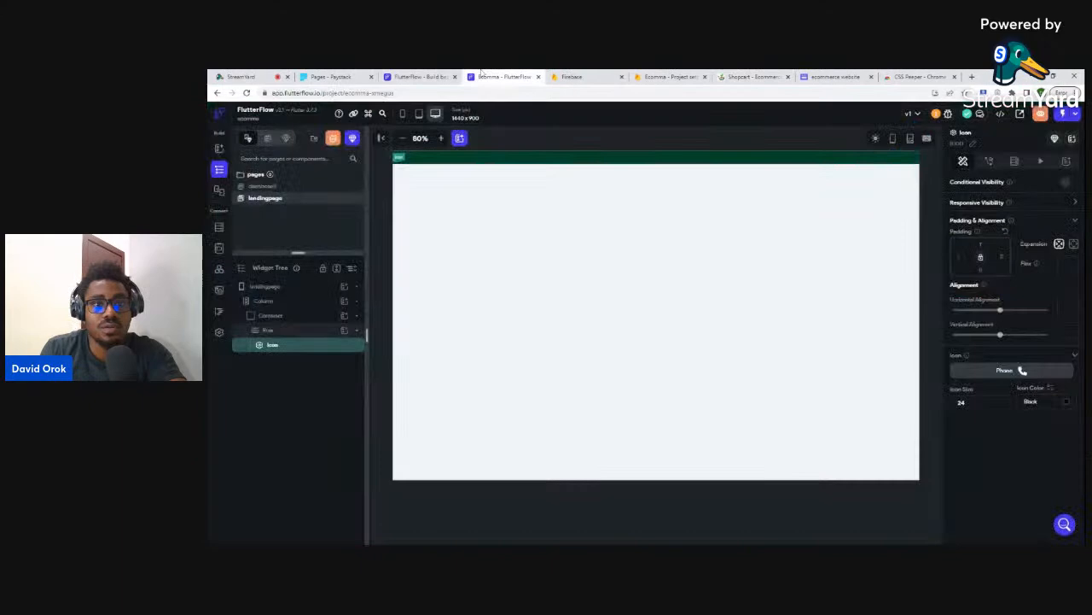
left_click(1069, 403)
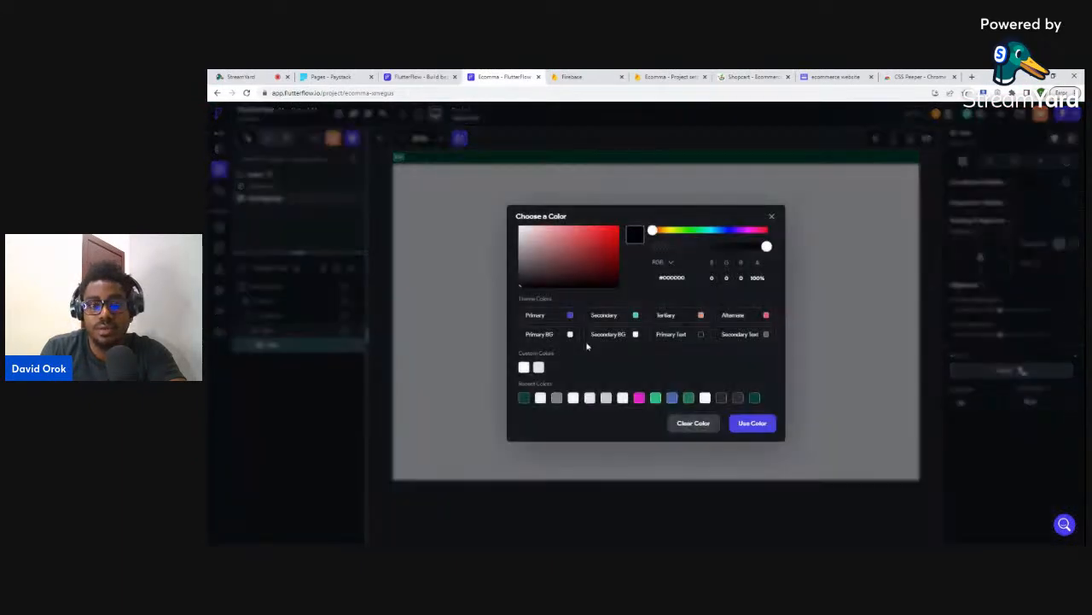
left_click(570, 333)
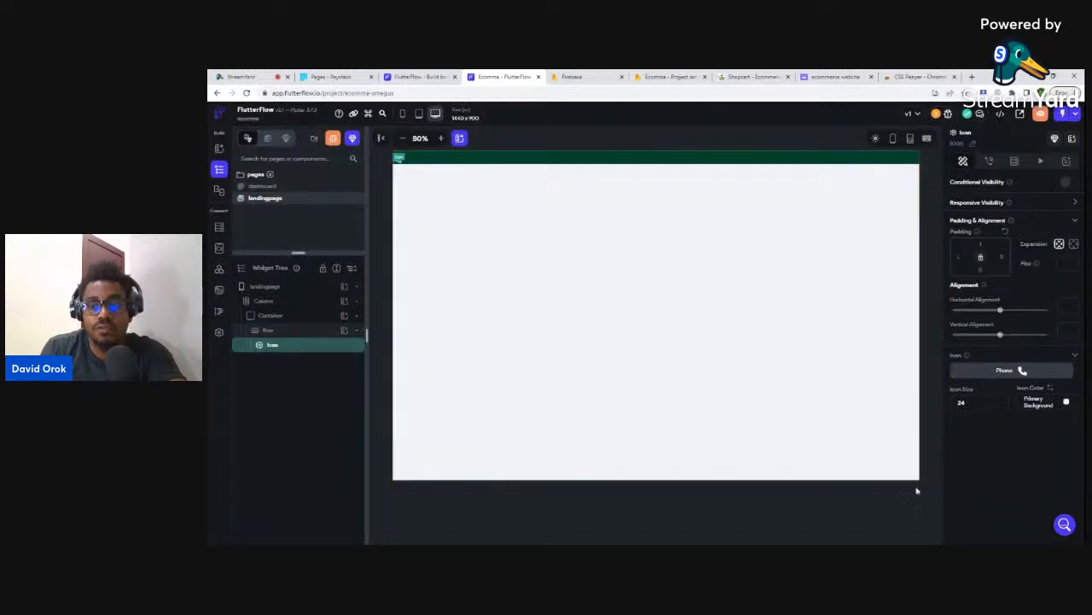
left_click(885, 519)
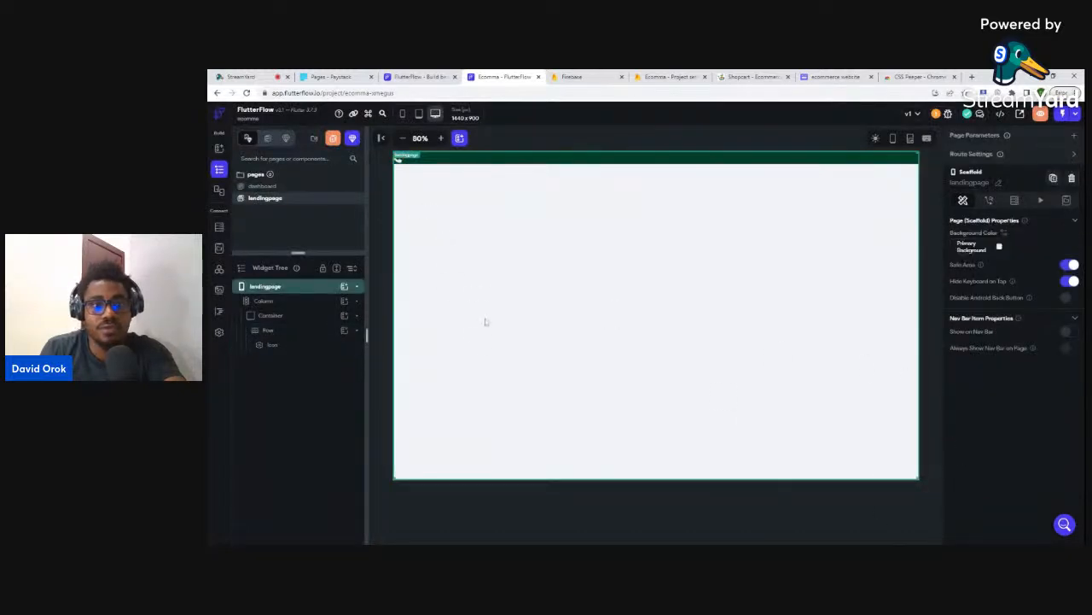
left_click(825, 509)
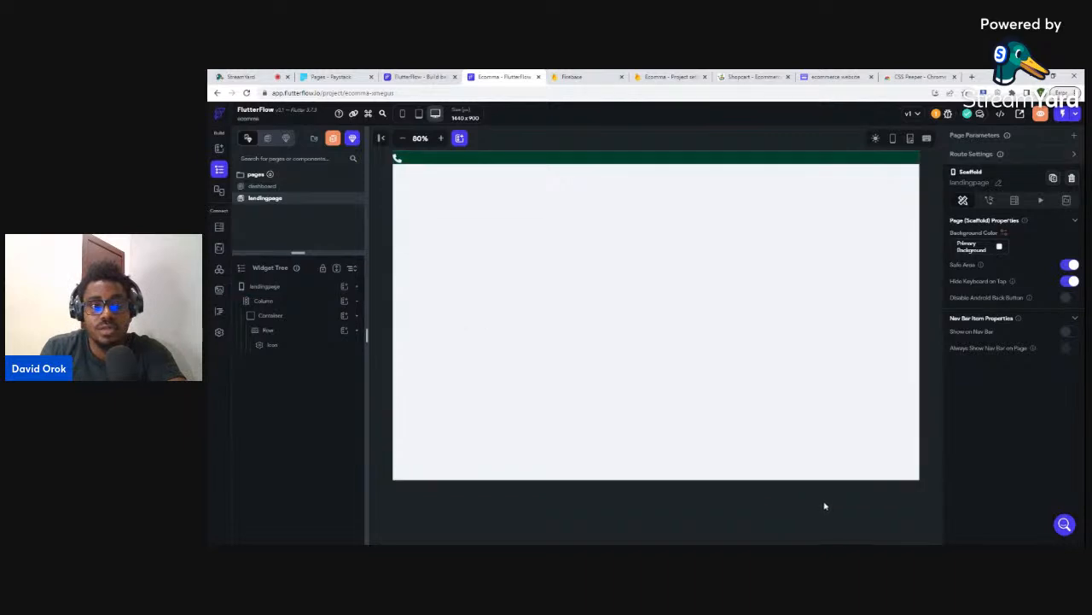
left_click(749, 76)
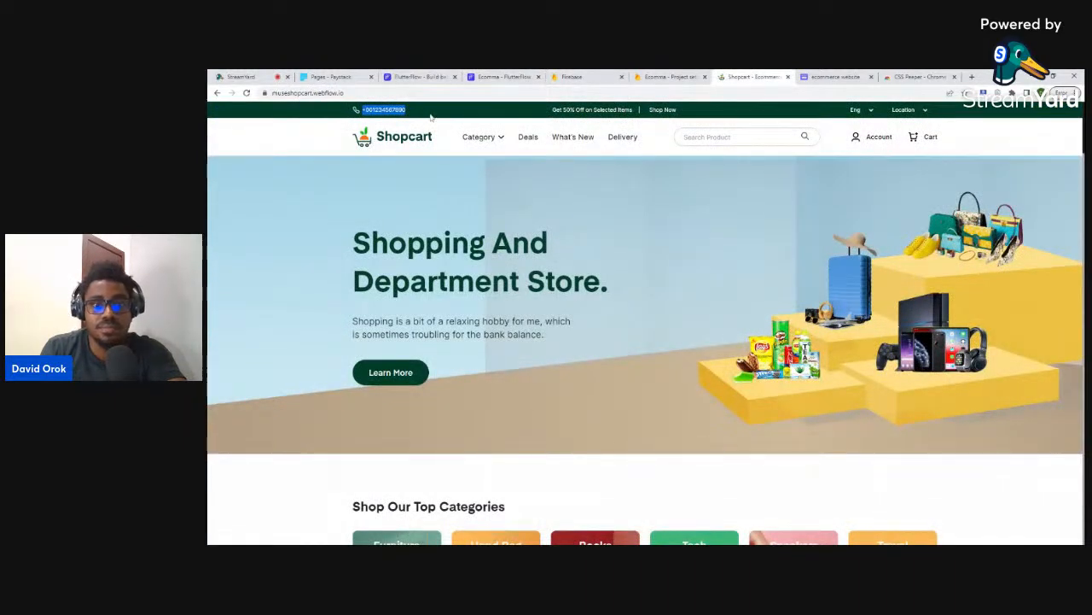
- Open DevTools on Shopcart to inspect the green top bar's markup, then return to FlutterFlow
key("ctrl+shift+i")
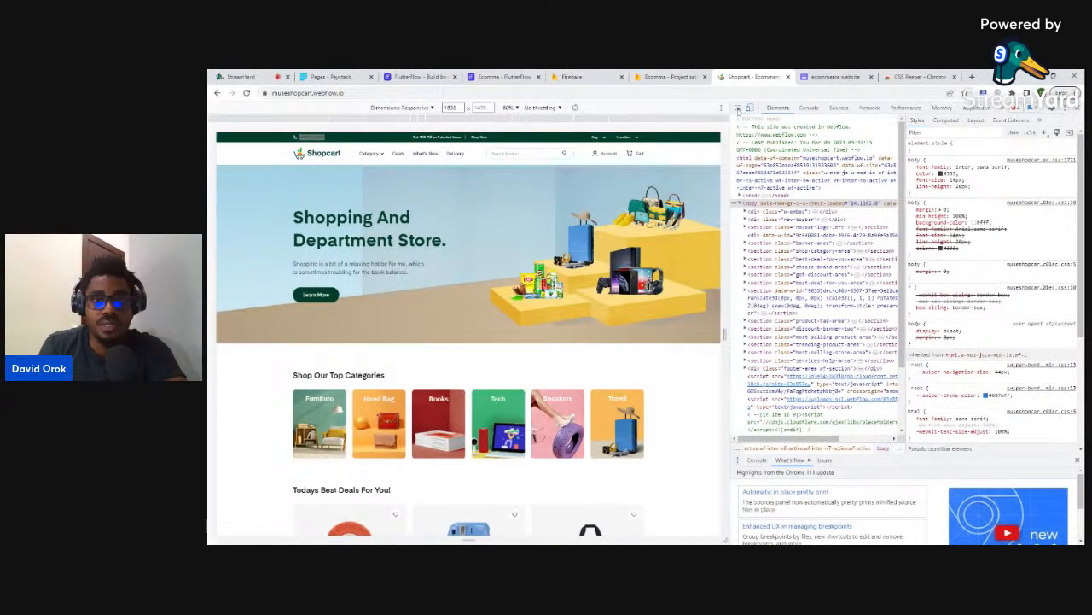
left_click(737, 108)
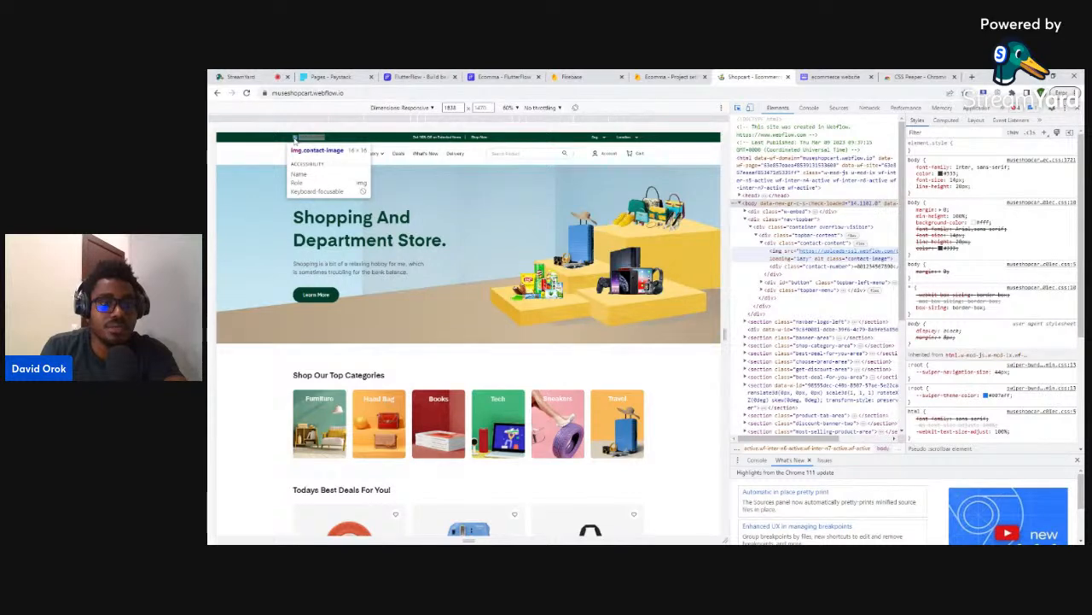
left_click(480, 79)
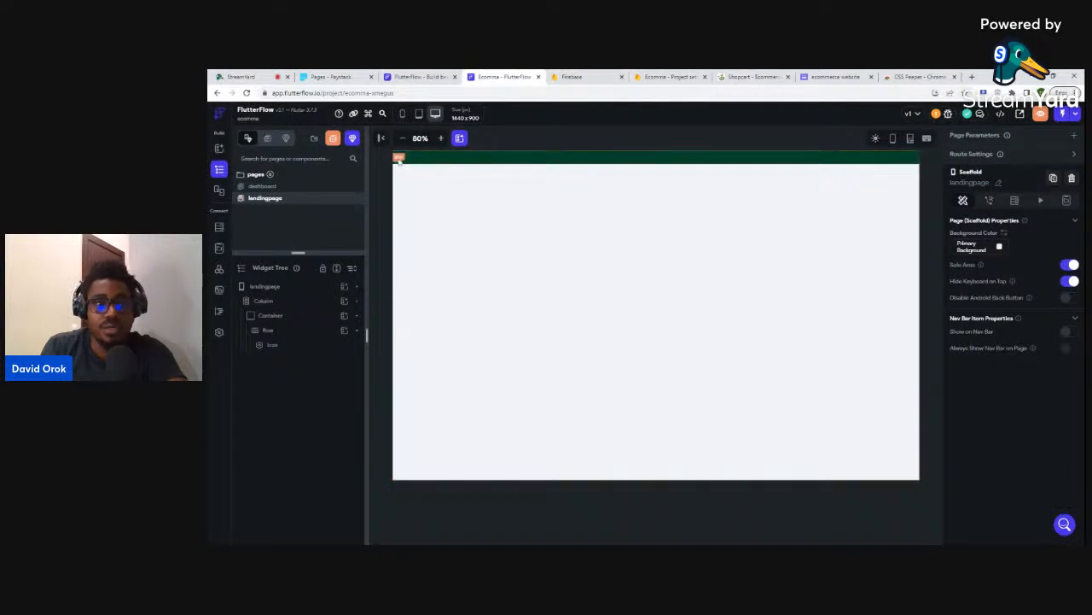
- Give the phone icon size 16 and left padding 200
left_click(399, 160)
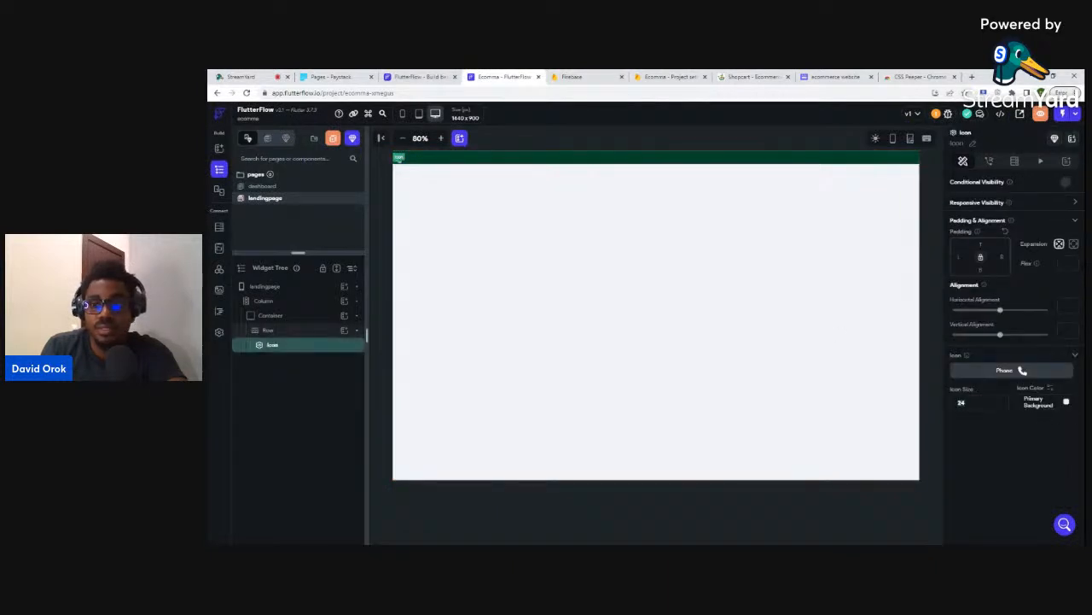
type("16")
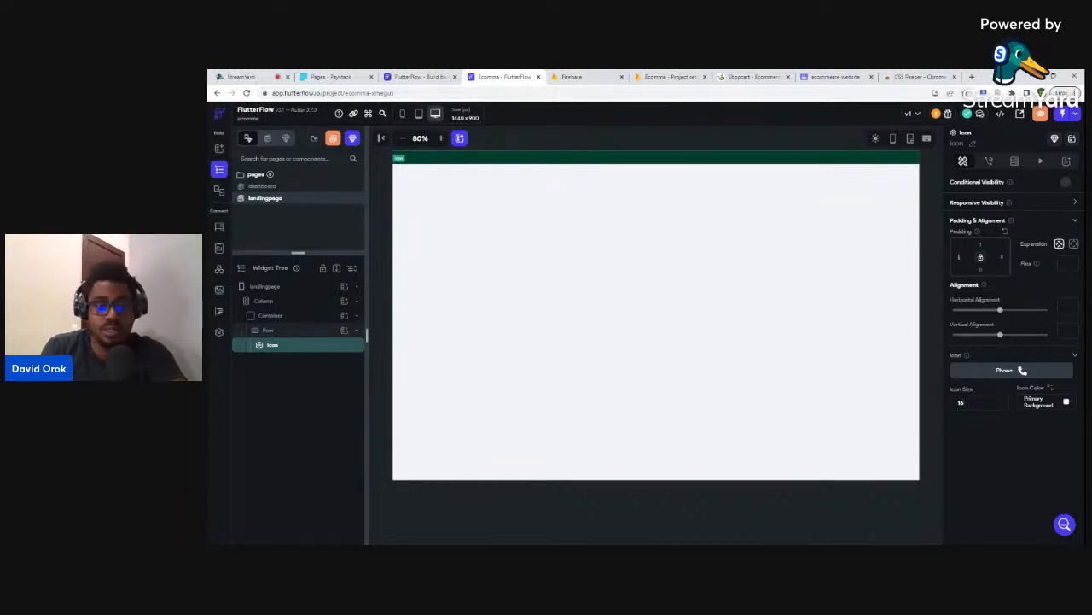
type("200")
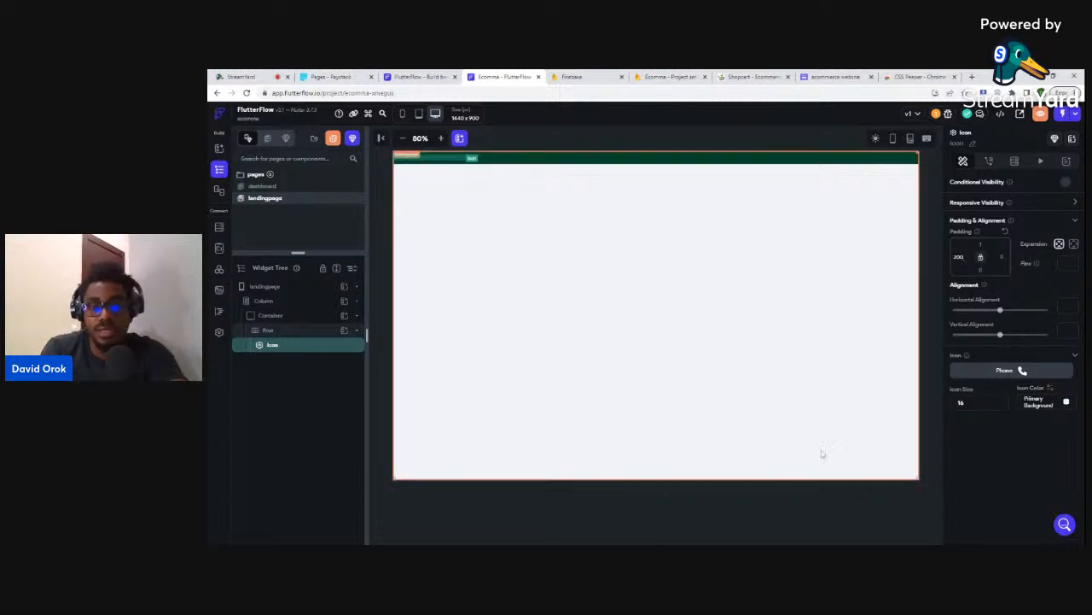
left_click(775, 509)
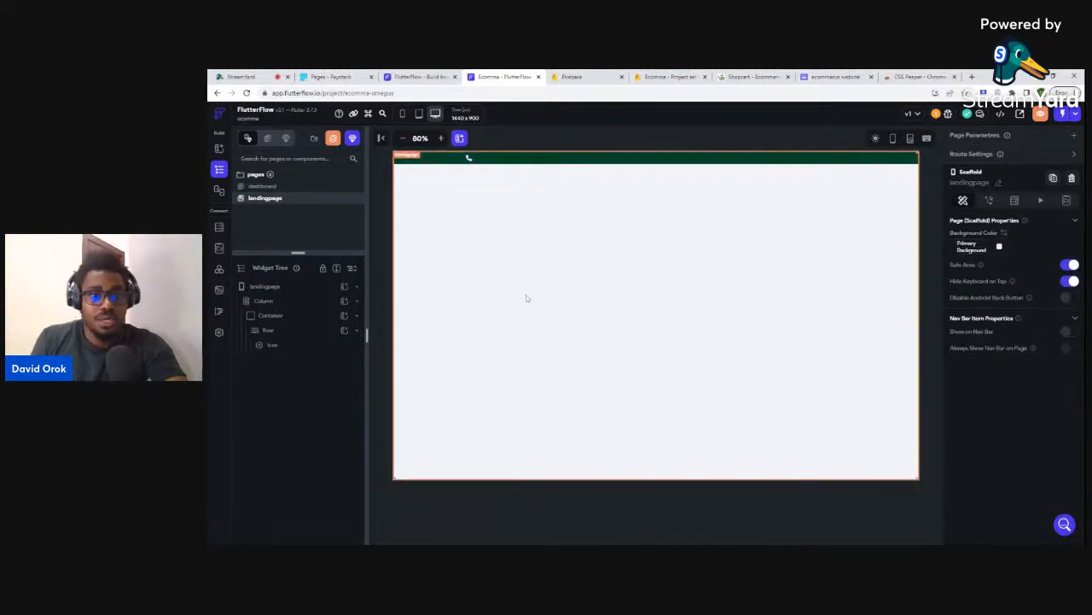
left_click(489, 161)
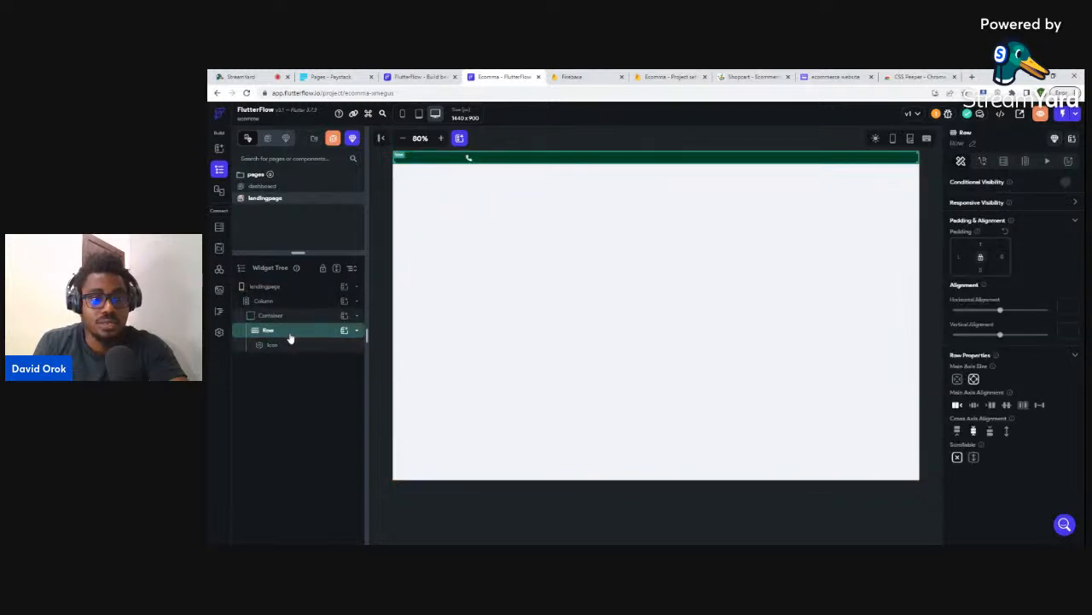
- Add a Text widget to the Row showing the pasted phone number in Primary Background white
left_click(345, 332)
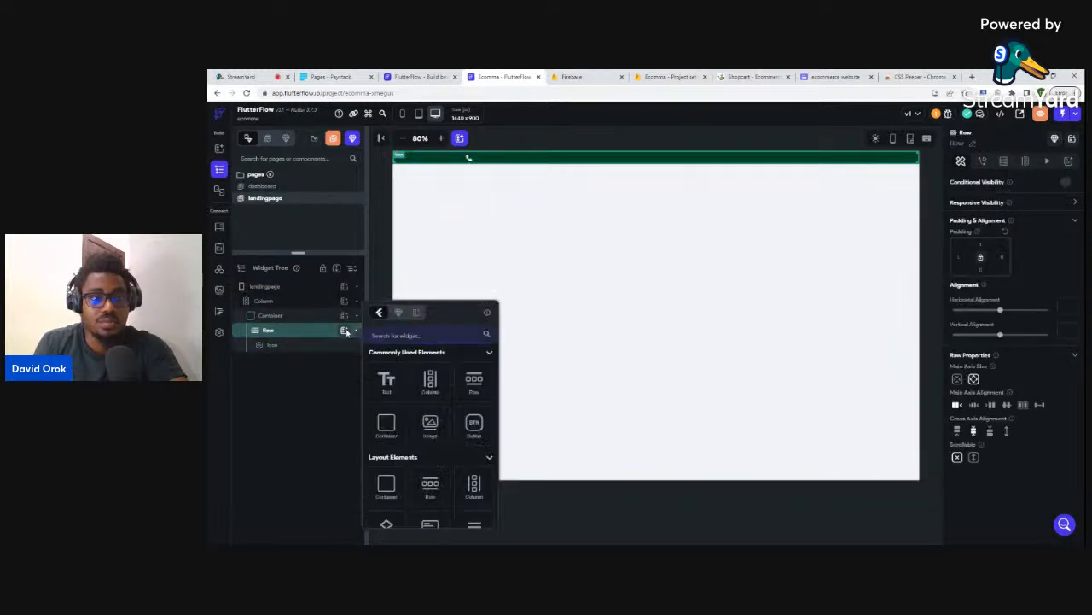
left_click(386, 382)
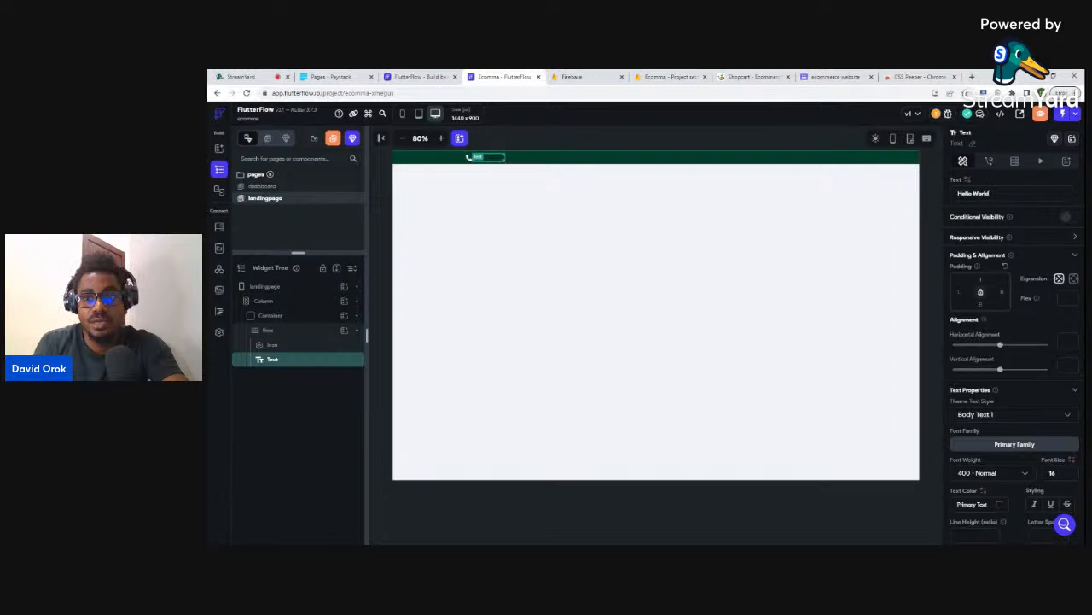
left_click_drag(990, 193, 940, 201)
key("ctrl+v")
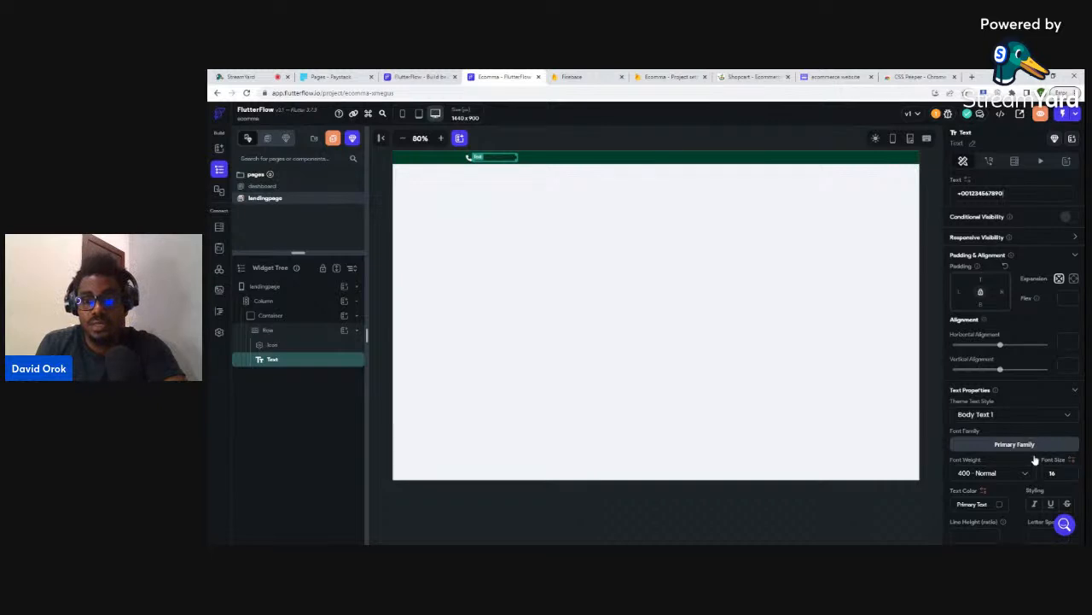
left_click(1002, 509)
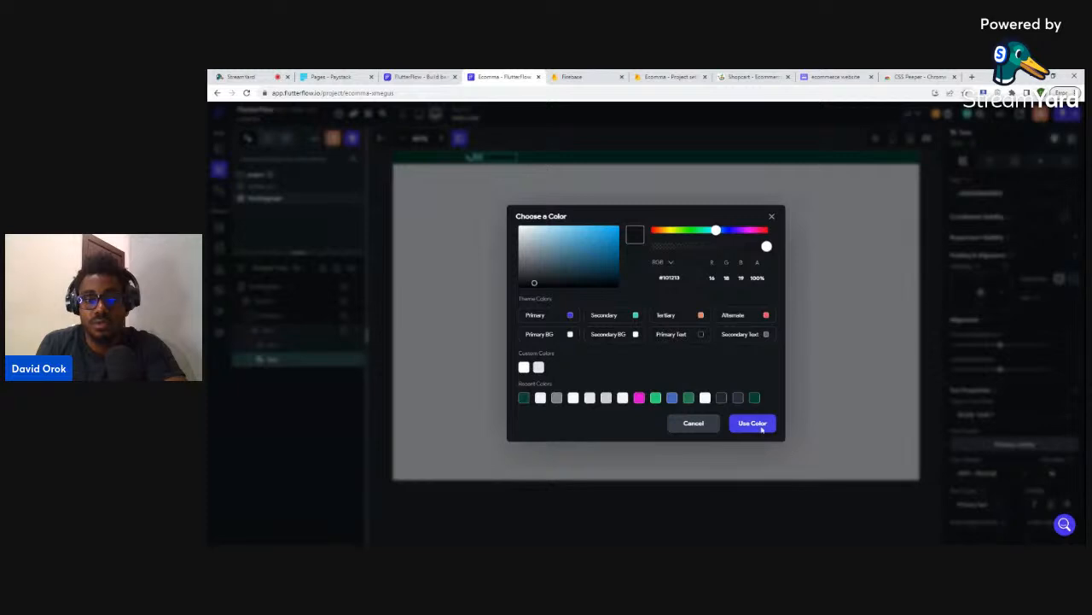
left_click(570, 336)
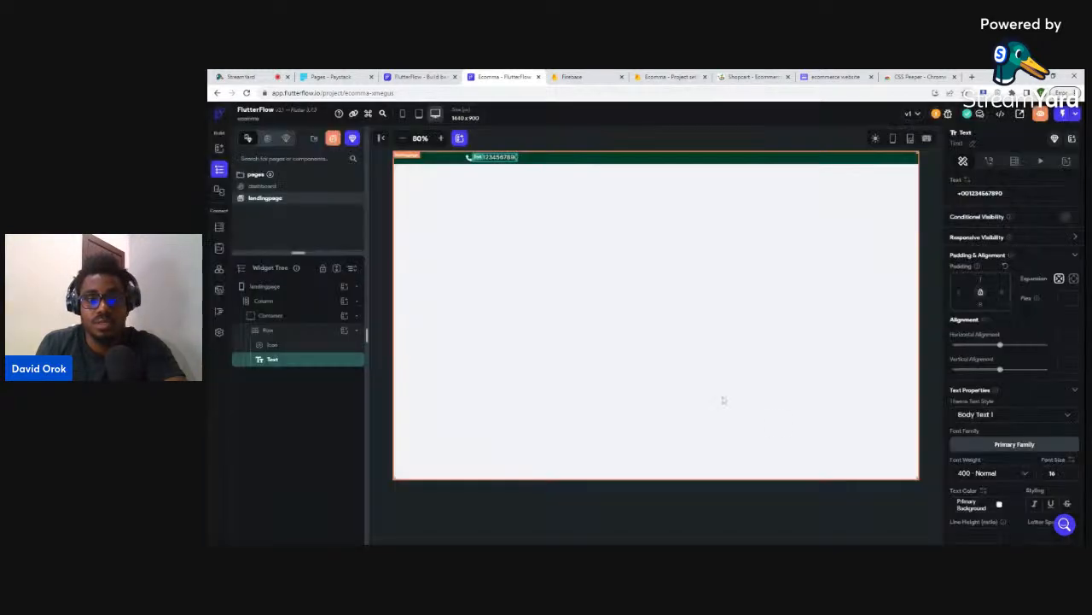
left_click(811, 499)
left_click(497, 157)
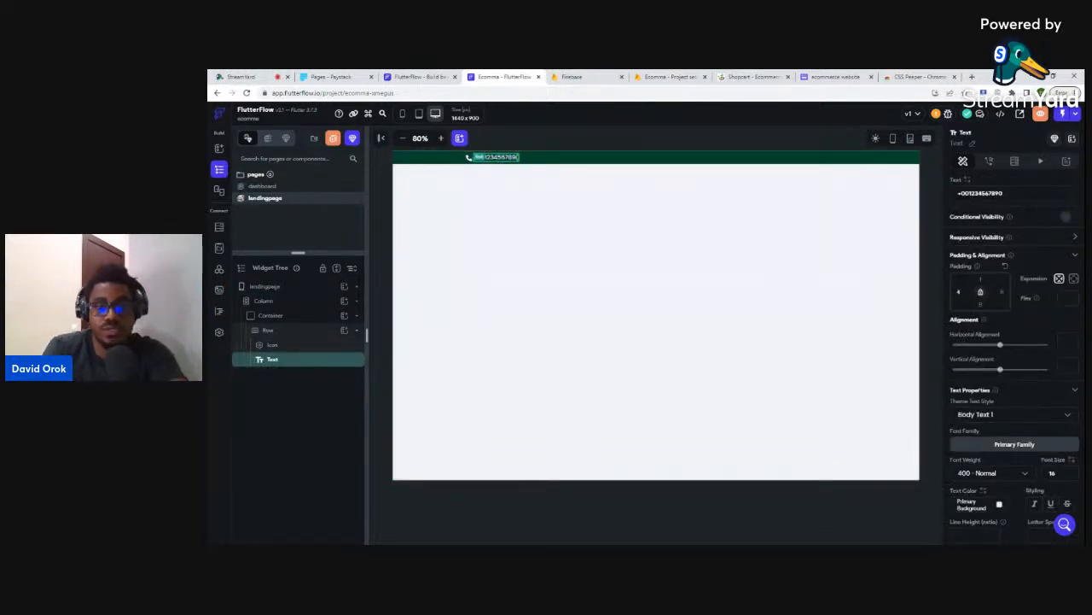
left_click(821, 520)
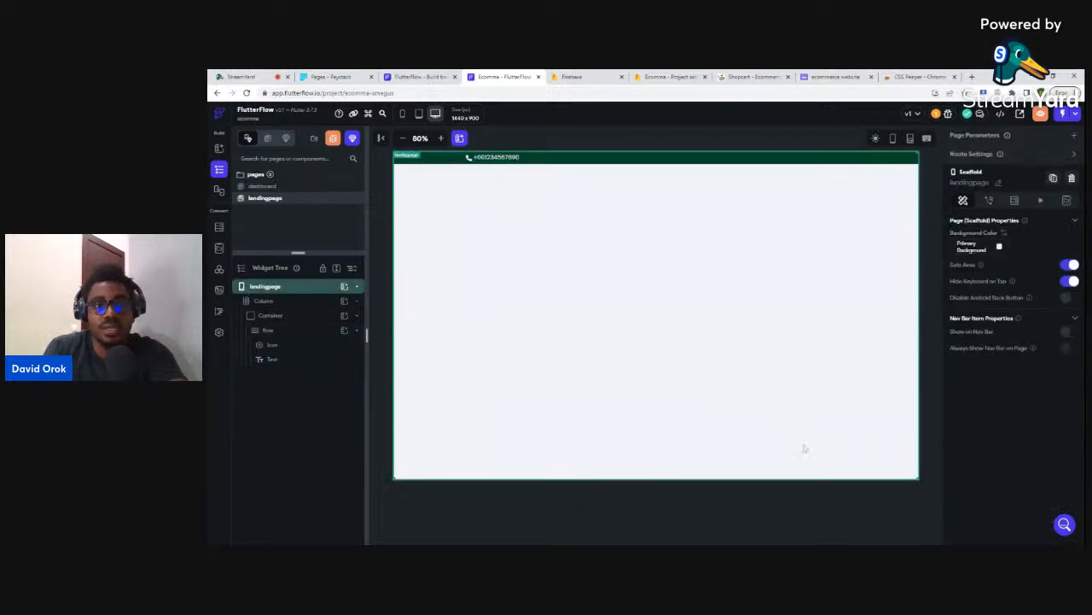
left_click(743, 75)
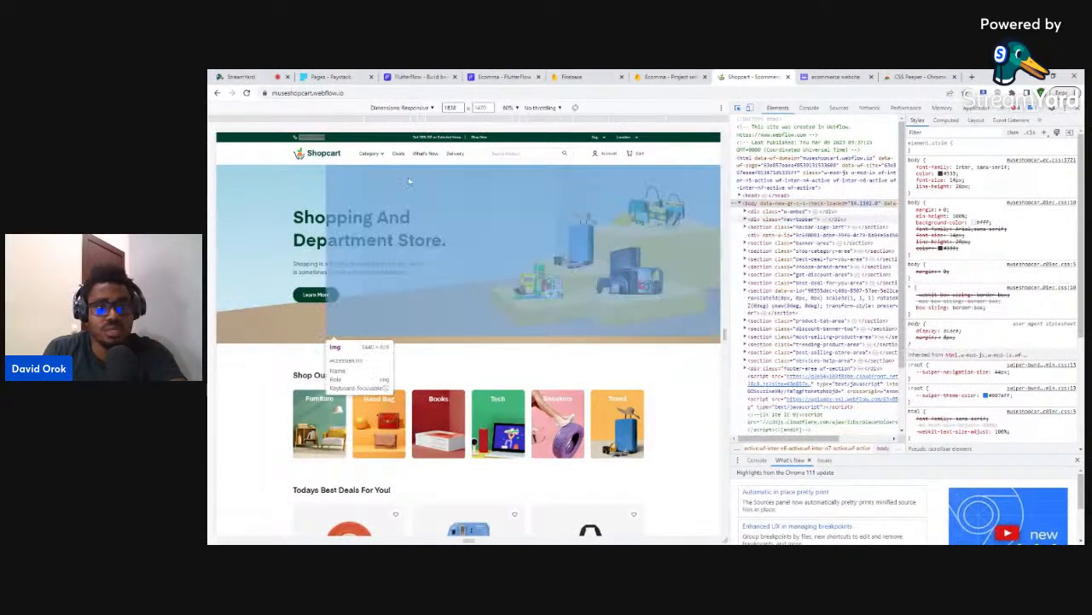
- Close DevTools, copy Shopcart's 'Get 50% Off on Selected Items' text, and reselect the FlutterFlow Row
left_click(1077, 107)
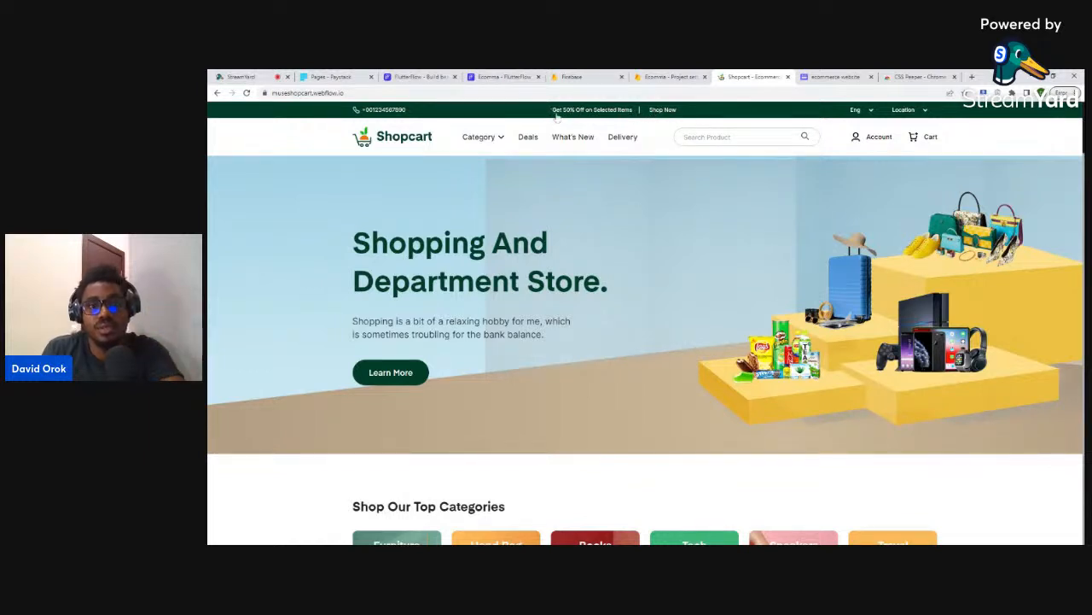
left_click_drag(553, 114, 639, 119)
key("ctrl+c")
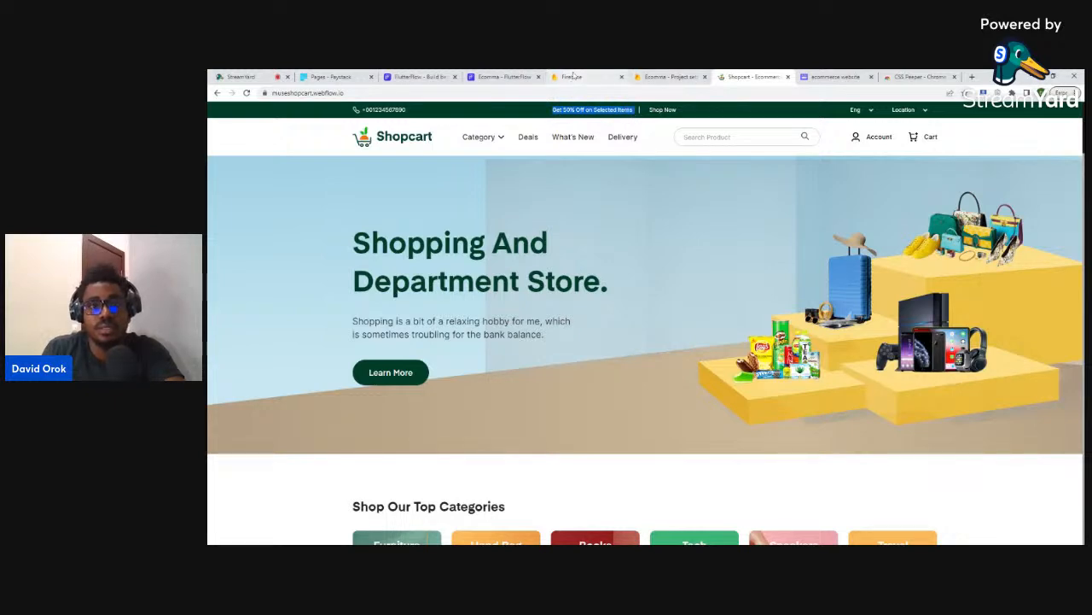
left_click(505, 77)
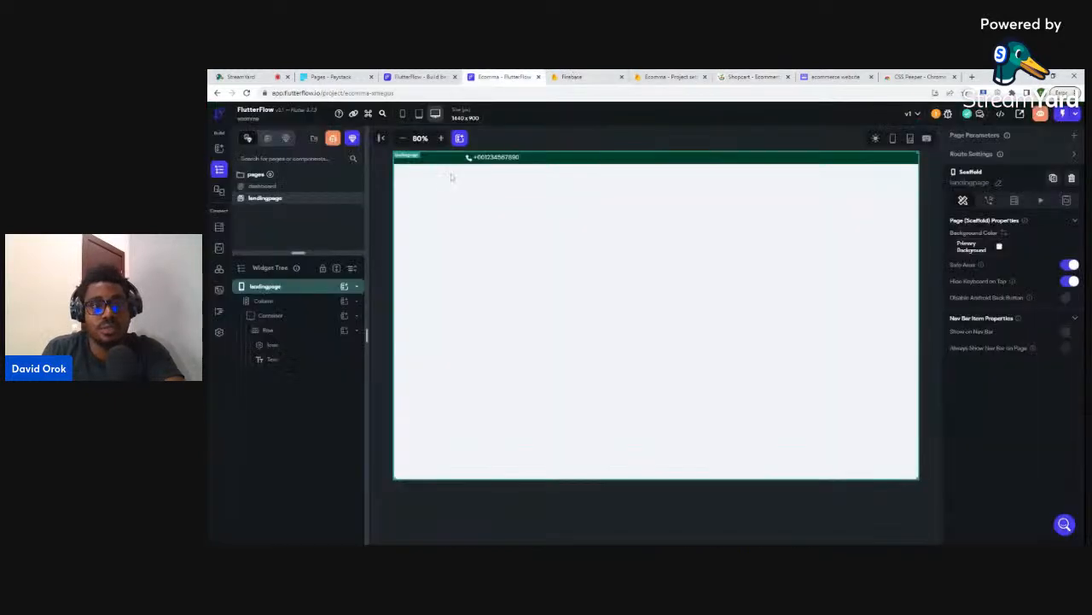
left_click(563, 161)
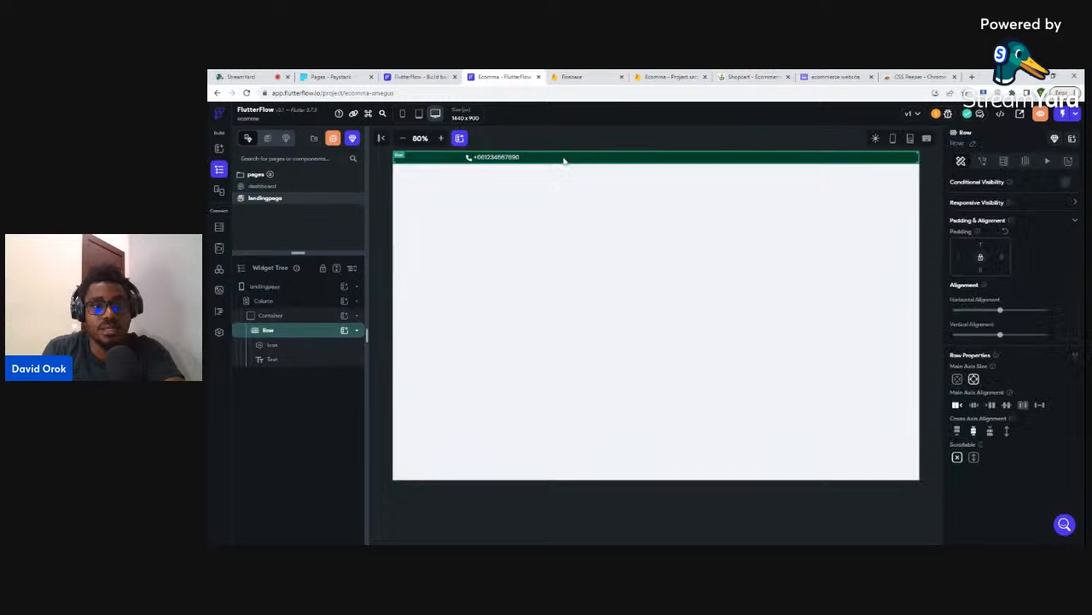
- Add a second Row Text reading 'Get 50% Off on Selected Items' in Primary Background white
left_click(344, 331)
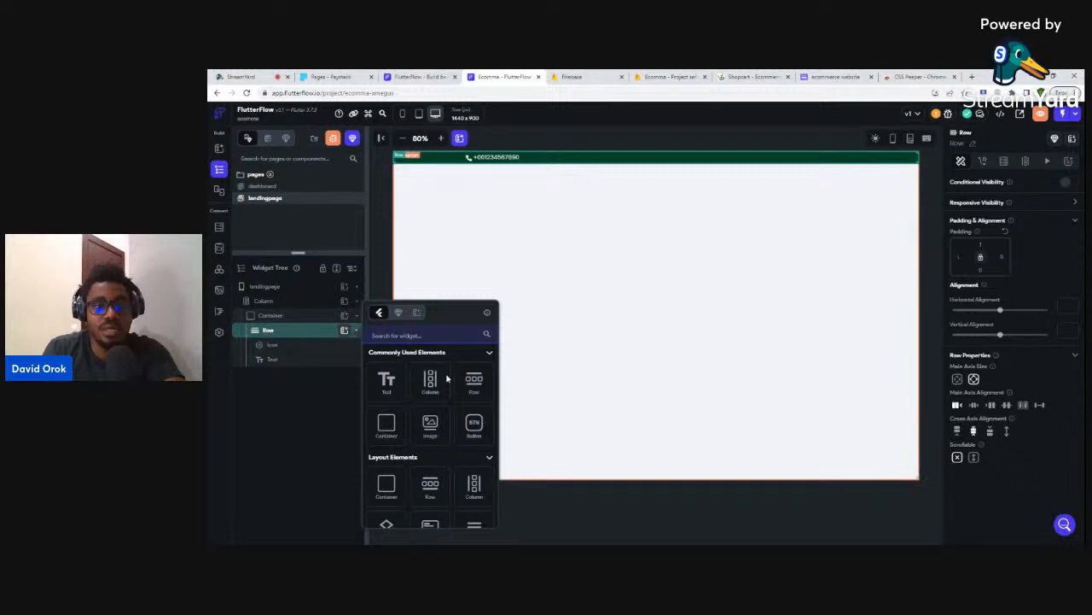
left_click(388, 379)
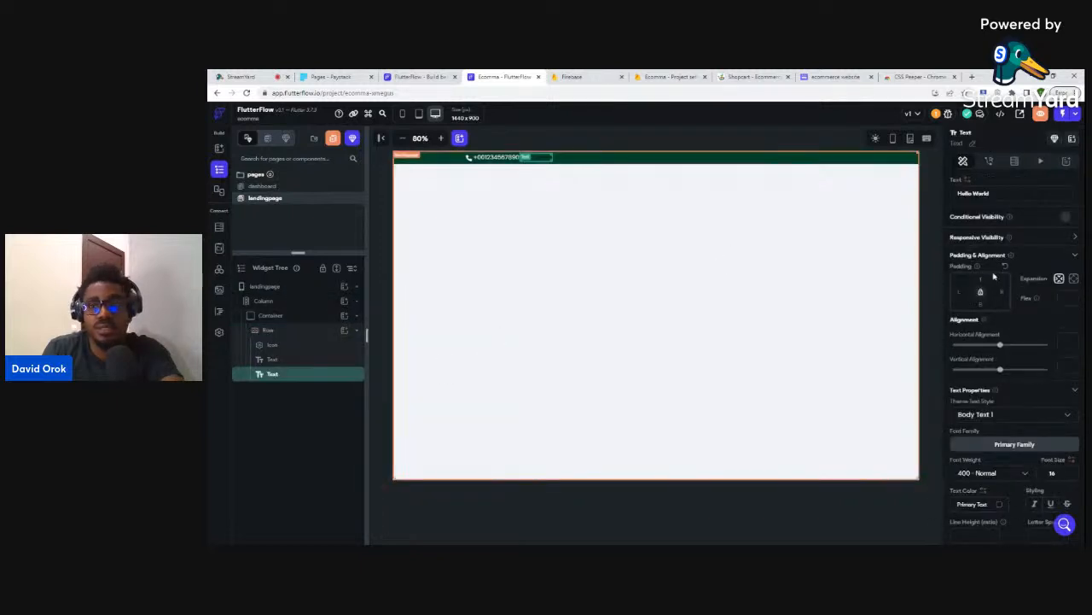
key("ctrl+a")
key("ctrl+v")
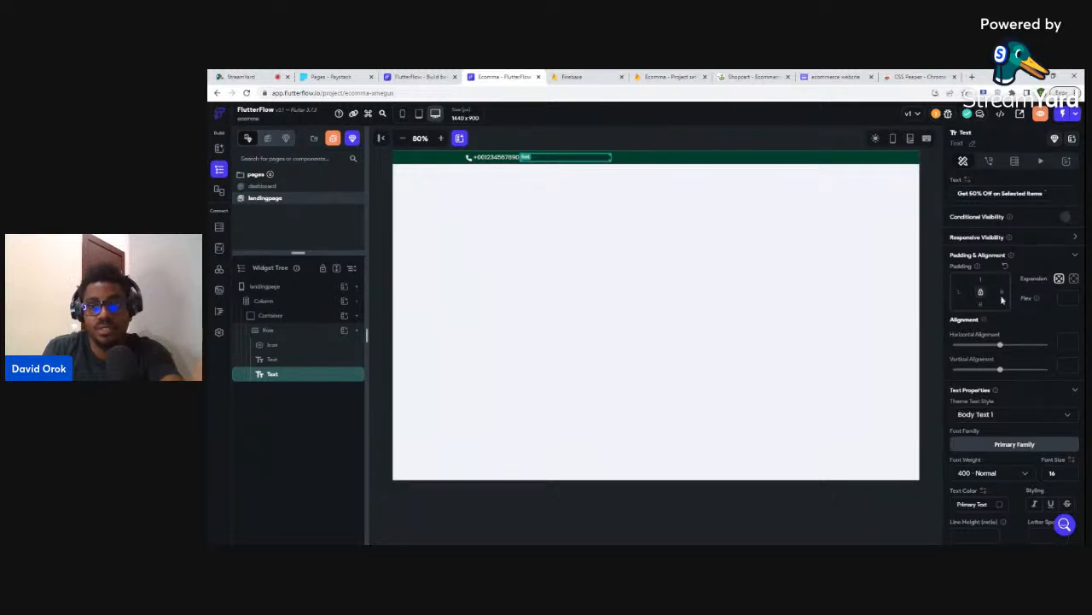
scroll(1018, 484, "down", 1)
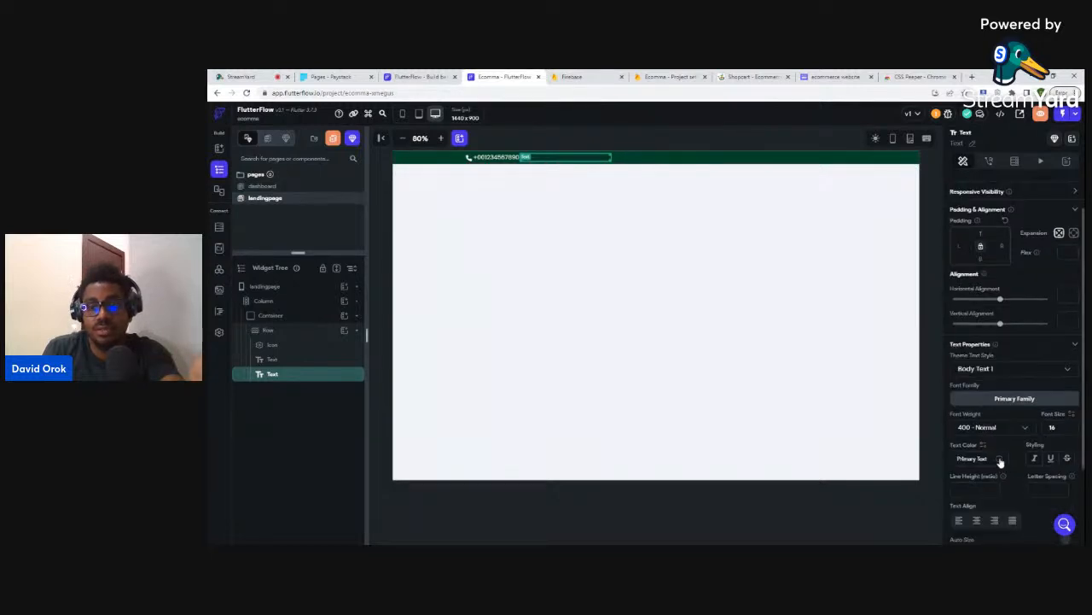
left_click(999, 458)
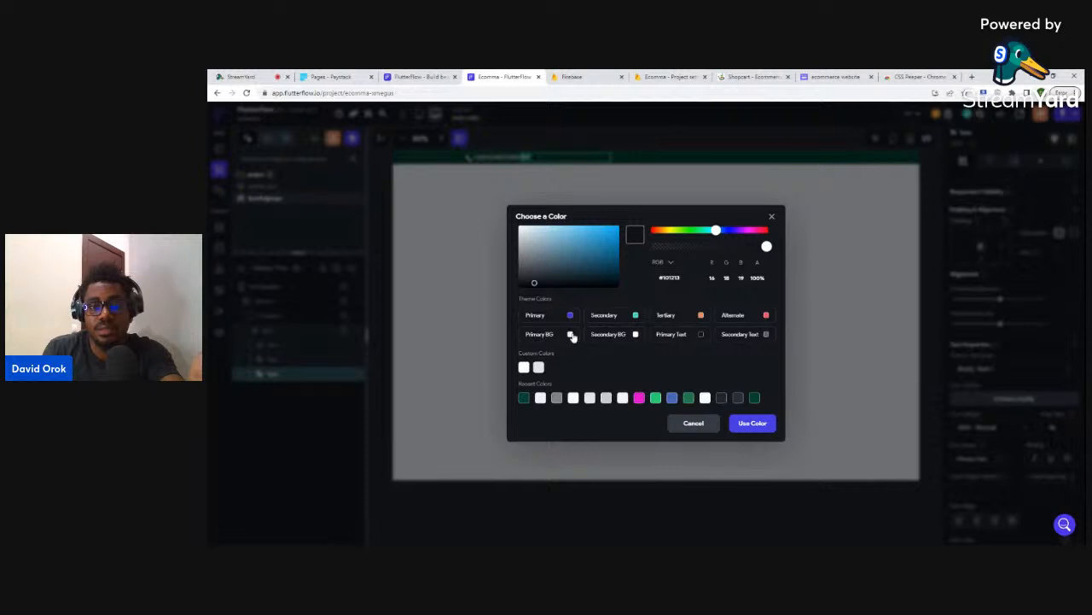
left_click(571, 334)
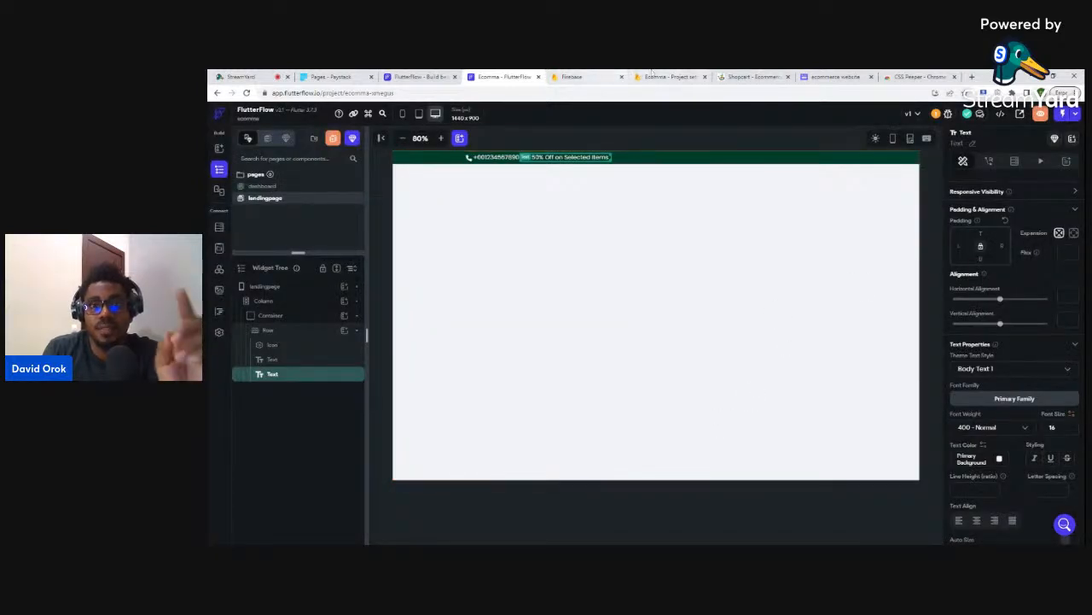
left_click(752, 77)
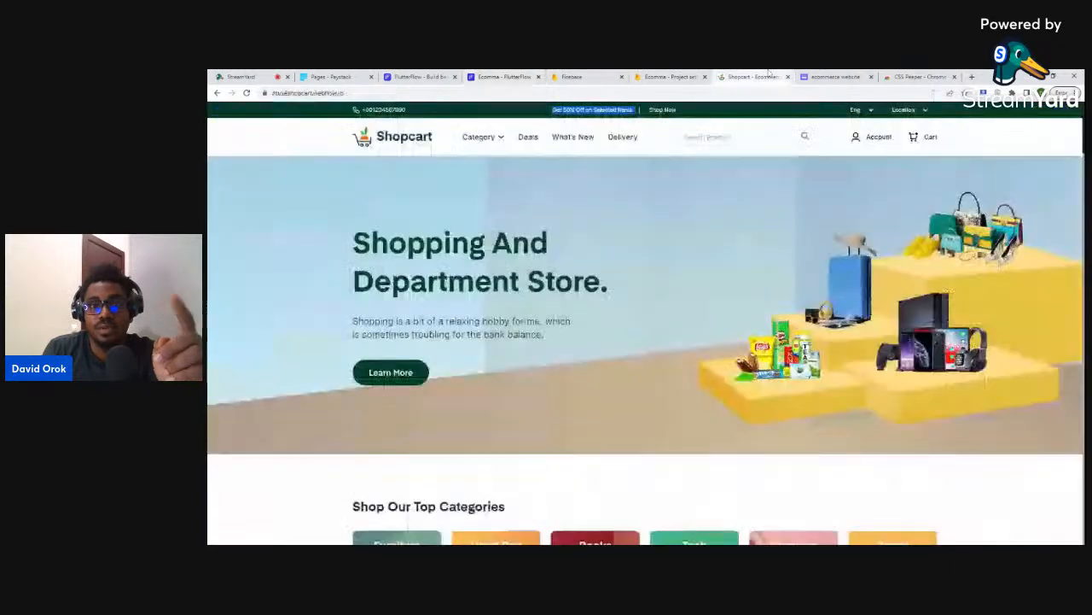
- Inspect Shopcart's top-bar promo text in DevTools to check its font and colour
left_click(648, 280)
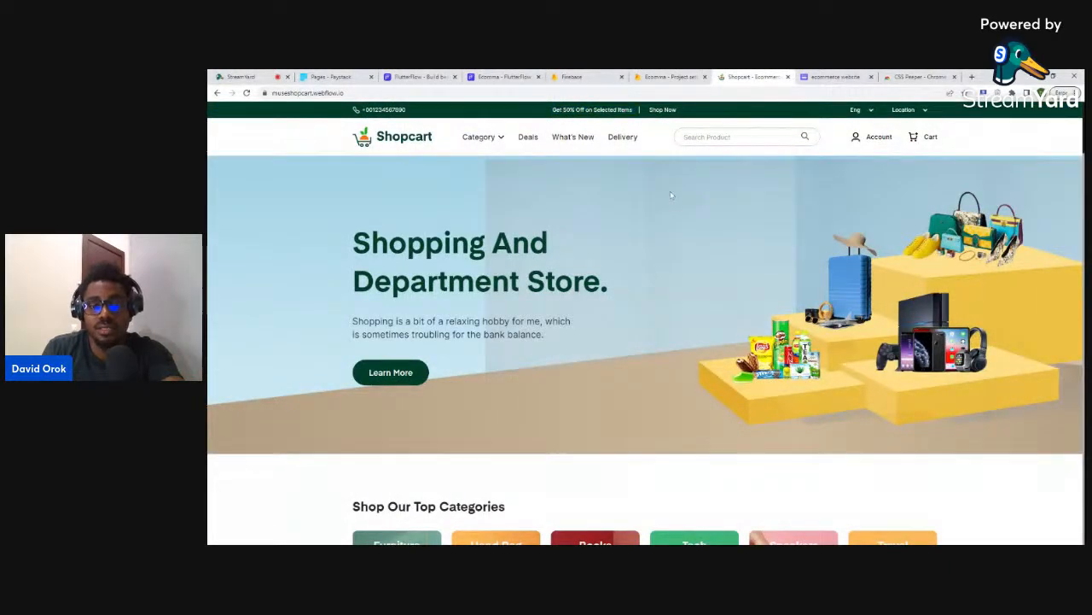
key("ctrl+shift+i")
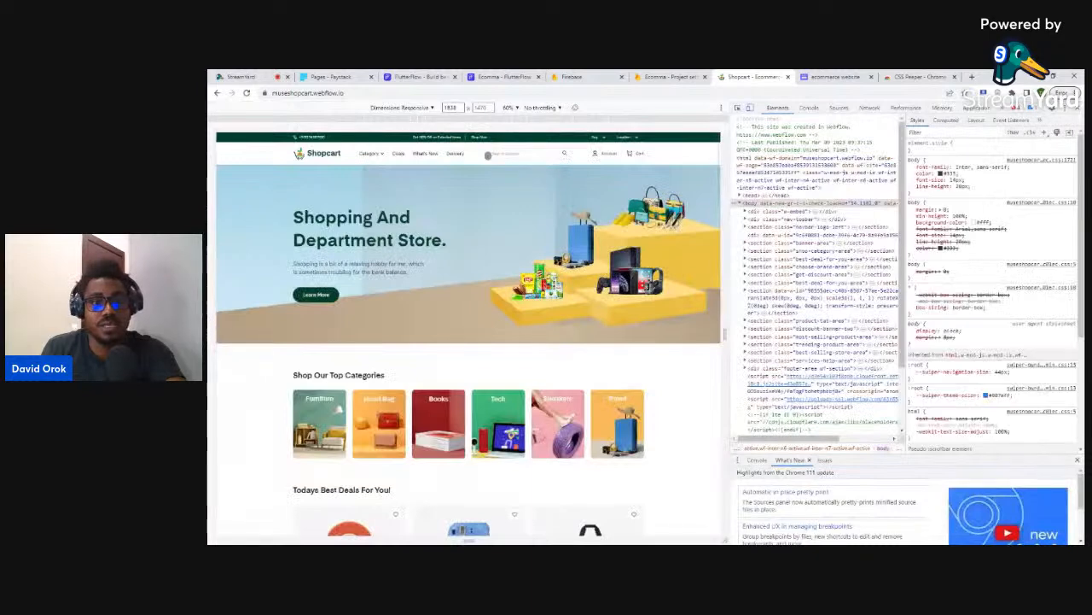
left_click(736, 108)
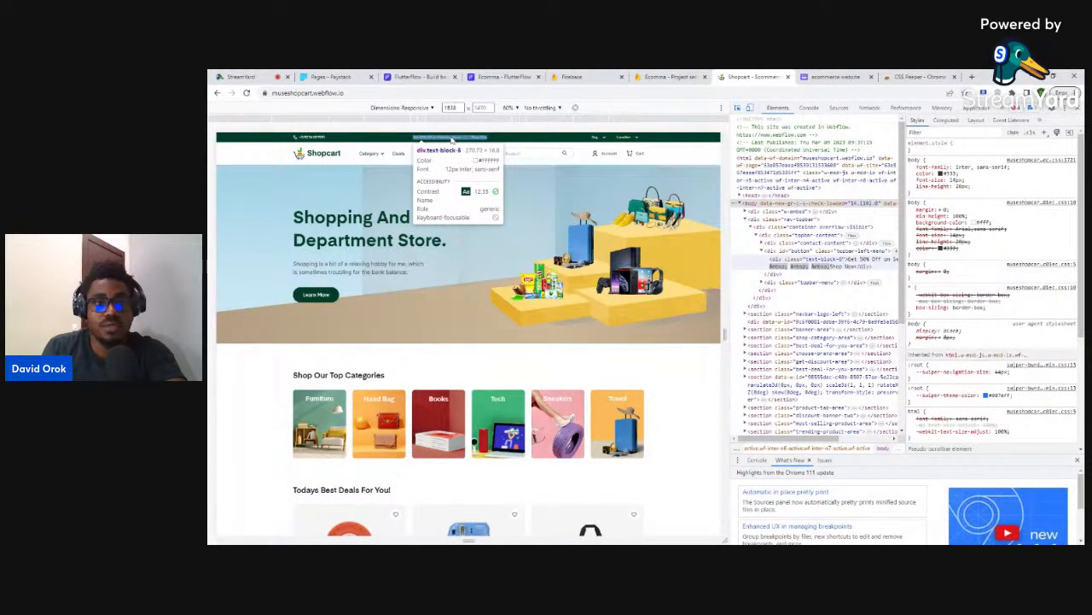
left_click(461, 150)
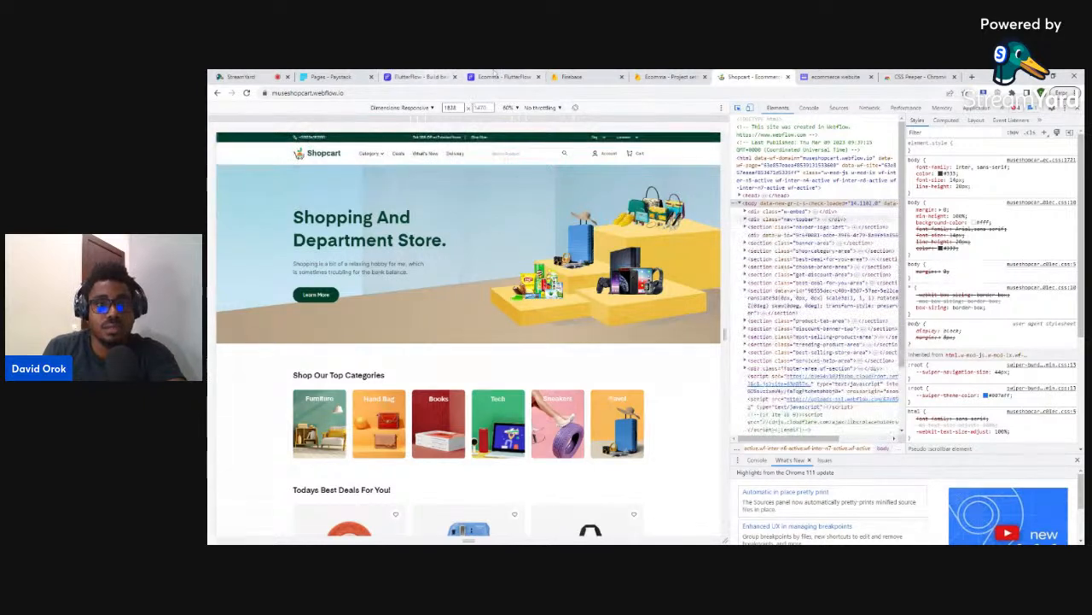
left_click(504, 76)
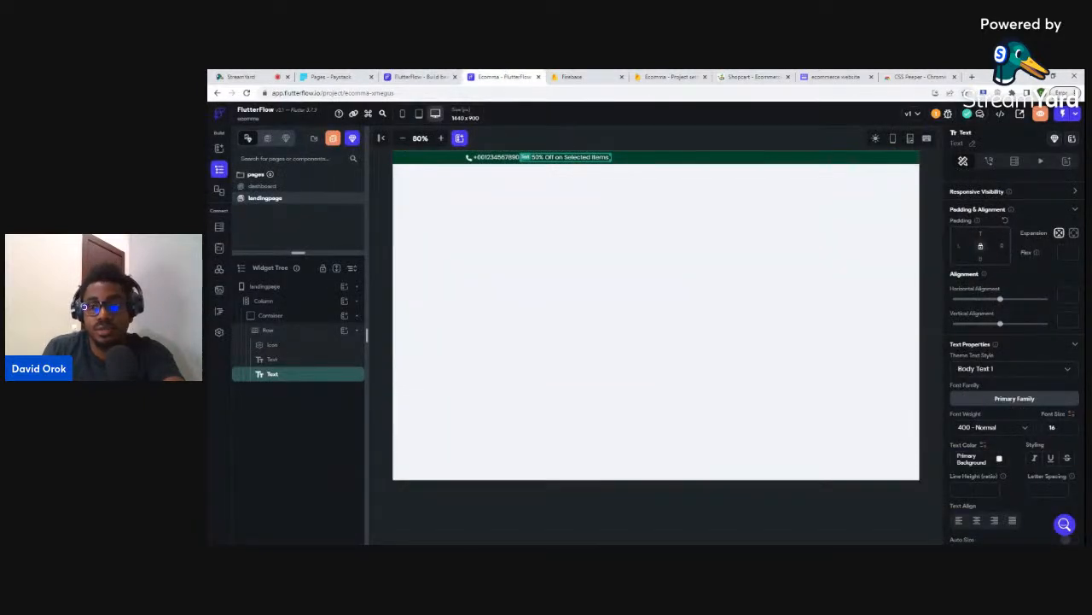
- Give the Get 50% Off promo text font size 12 and left padding 100
type("12")
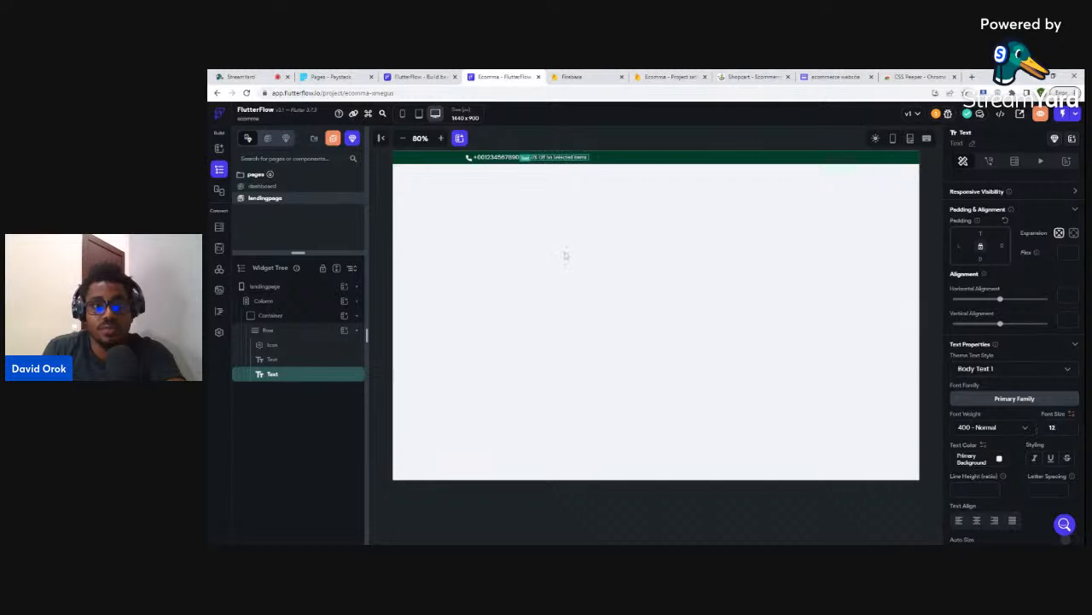
left_click(492, 159)
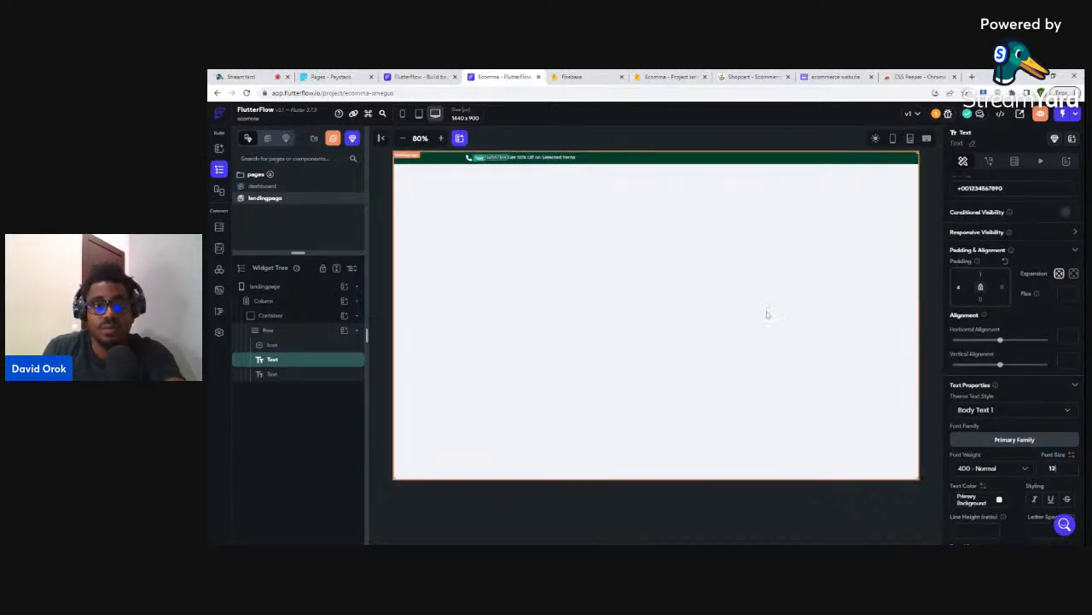
left_click(530, 159)
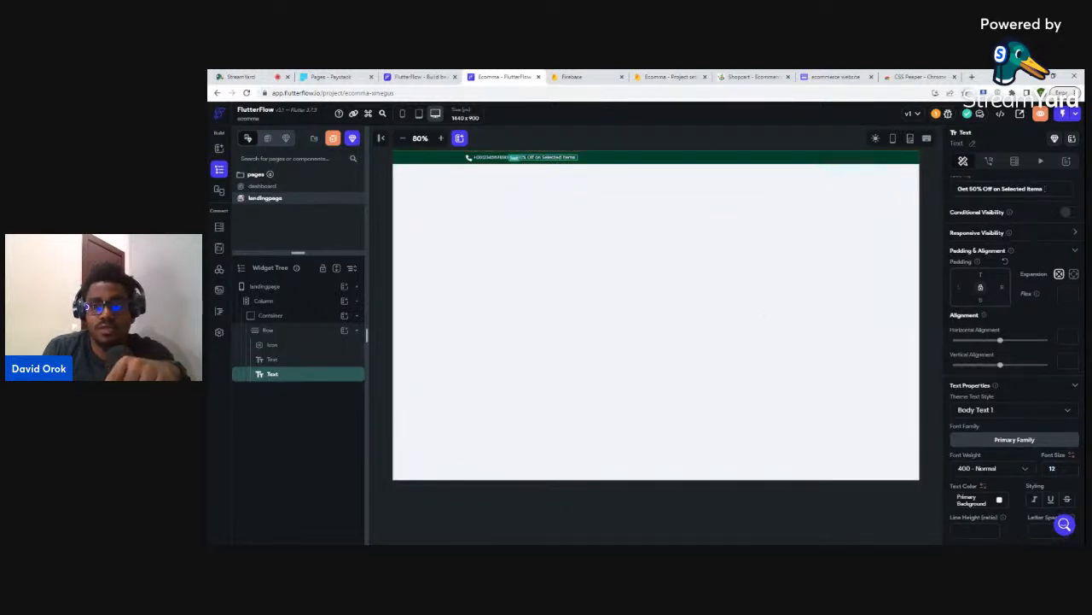
type("100")
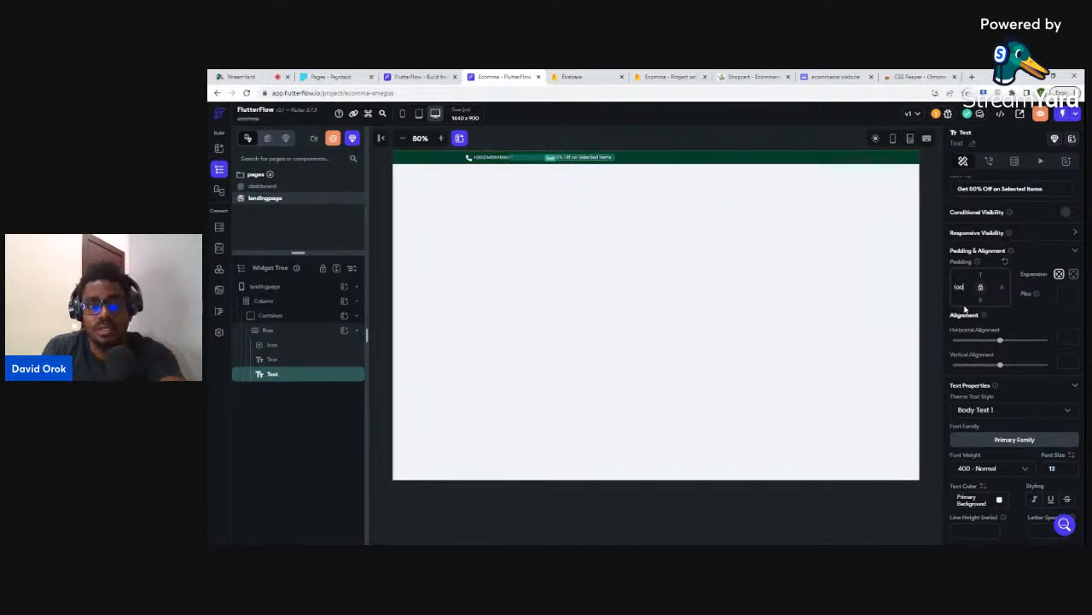
- Select the top-bar Row and bring up the Shopcart reference page
left_click(646, 139)
left_click(605, 158)
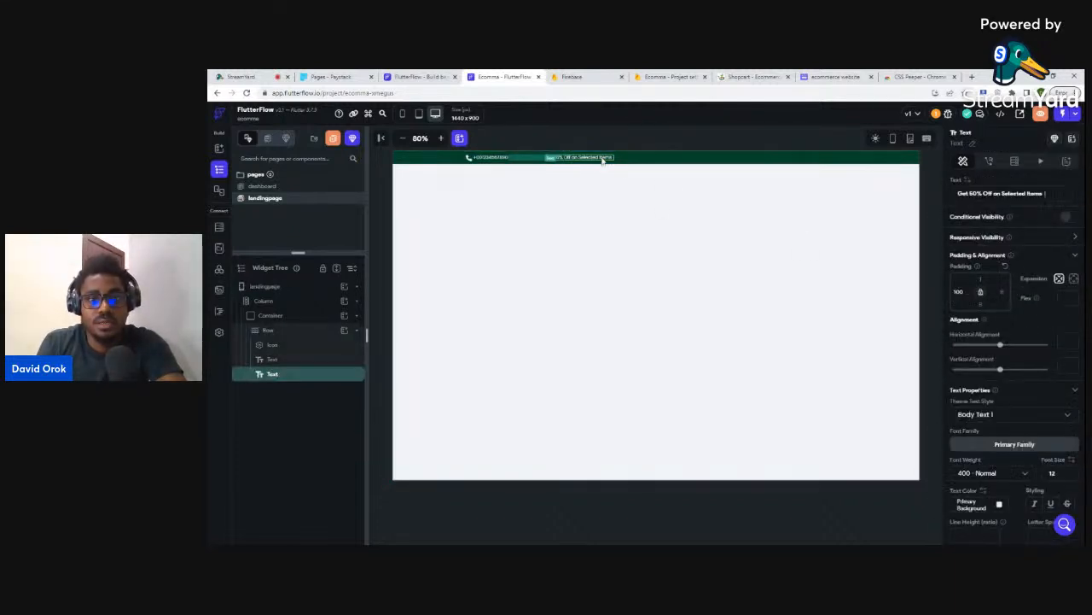
left_click(665, 162)
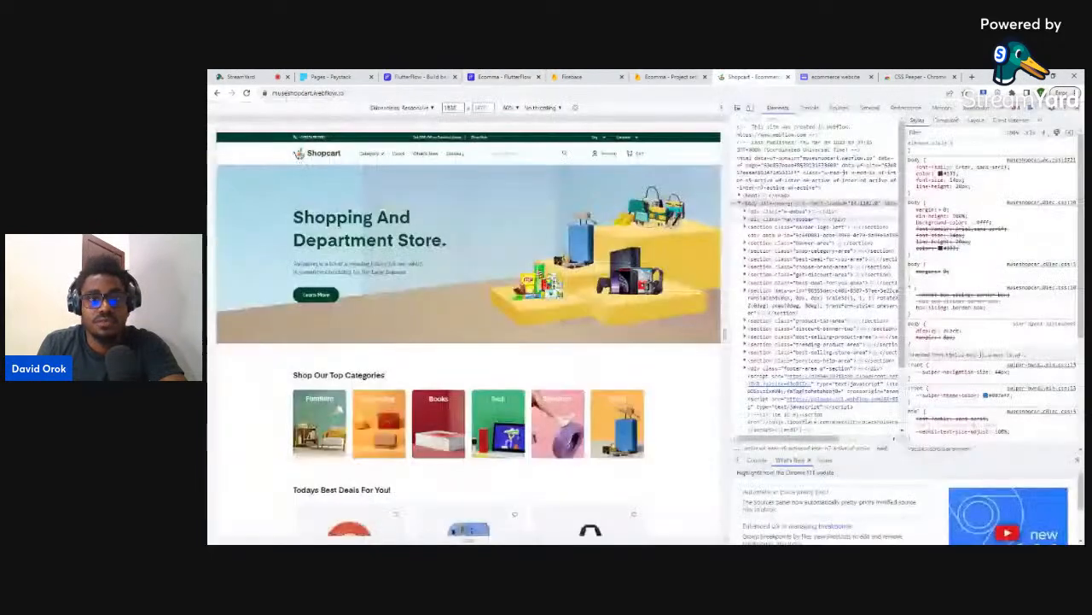
left_click(748, 77)
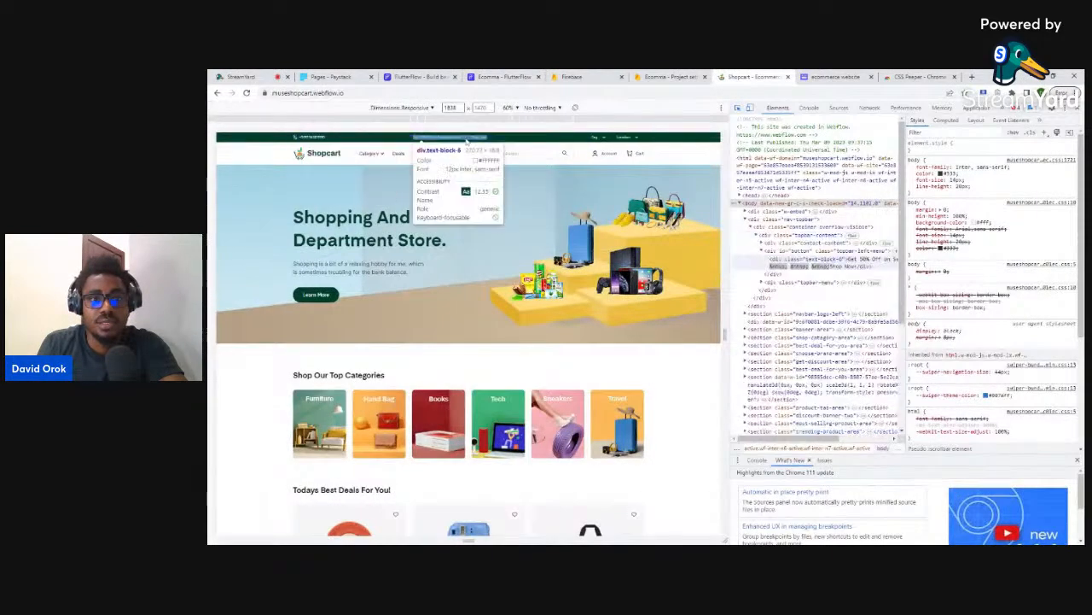
- Close Shopcart's DevTools to see the full store page, then return to FlutterFlow
left_click(1078, 112)
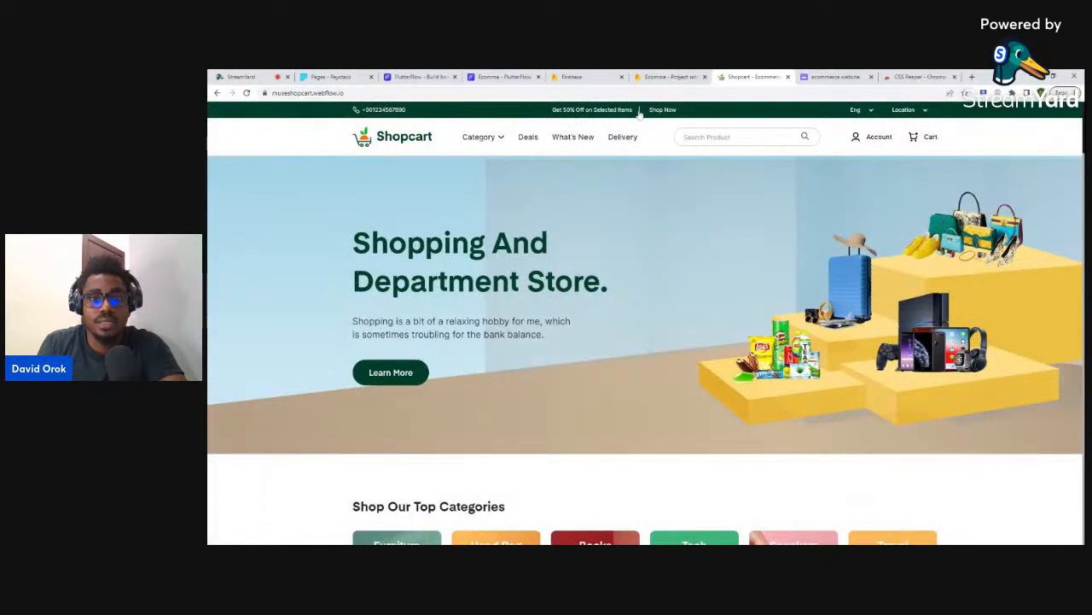
left_click(495, 77)
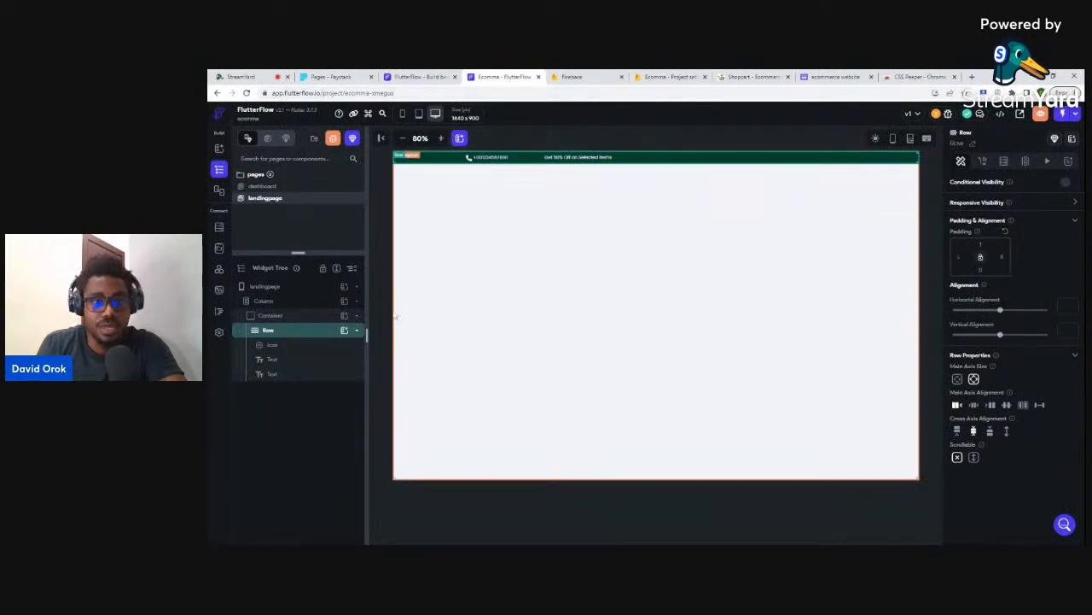
- Add a Container to the top-bar Row with width 1 and compare against Shopcart
left_click(345, 330)
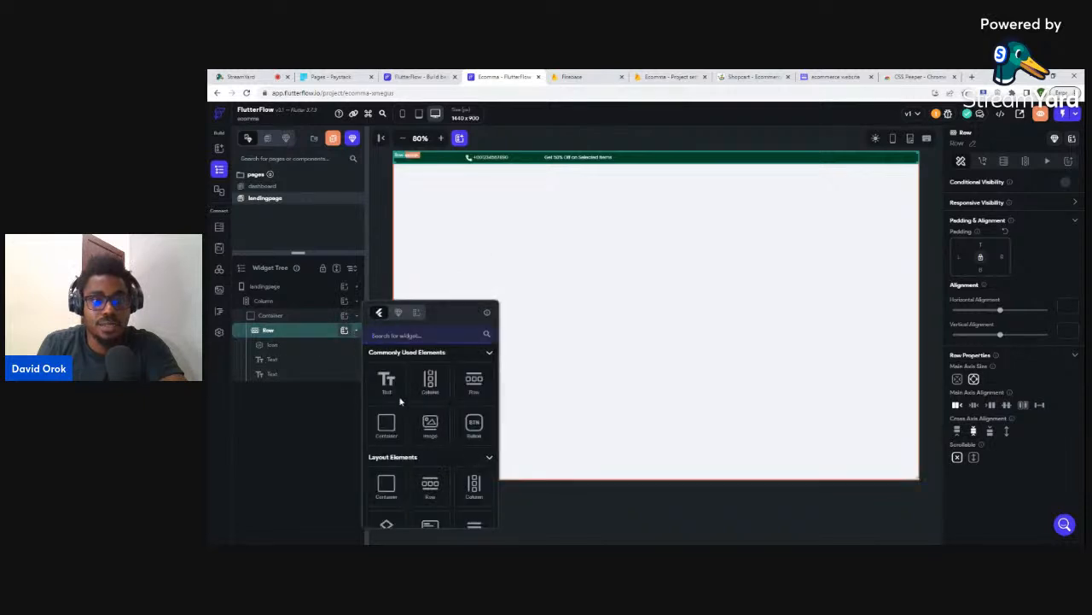
left_click(388, 422)
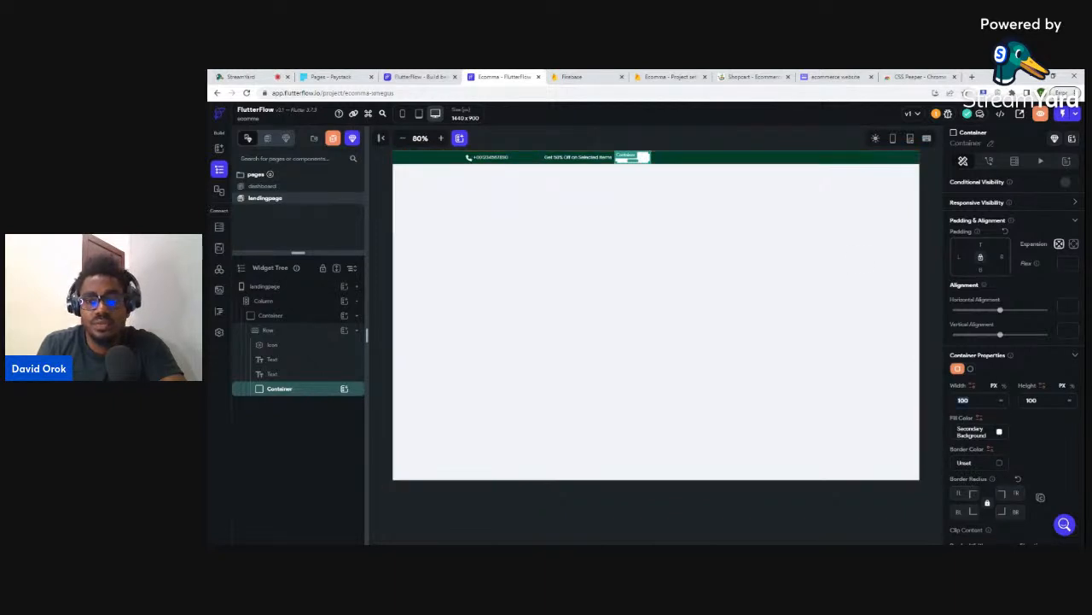
type("1")
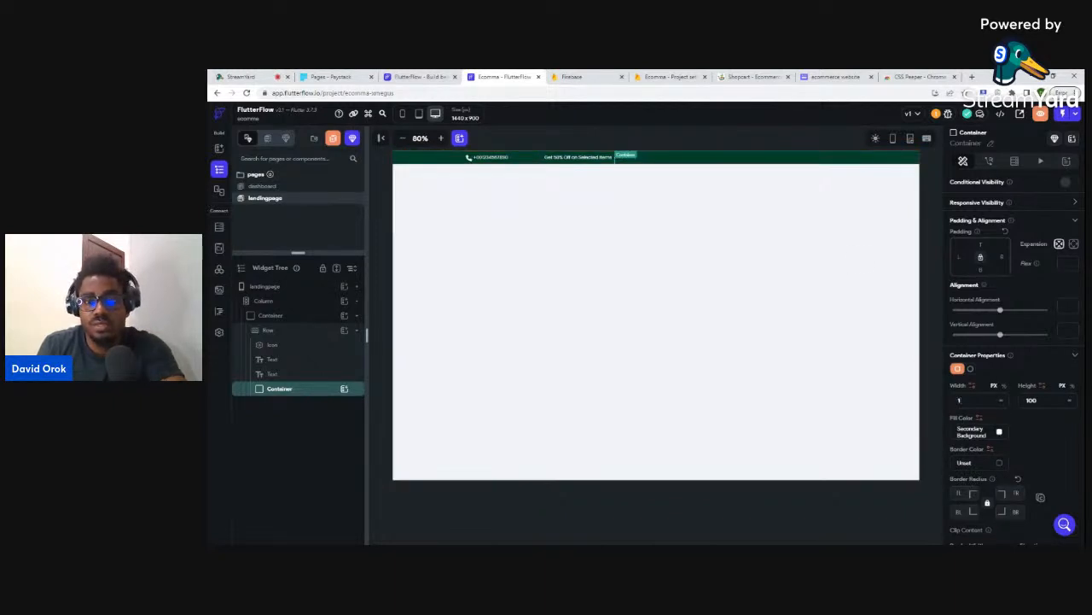
key("Tab")
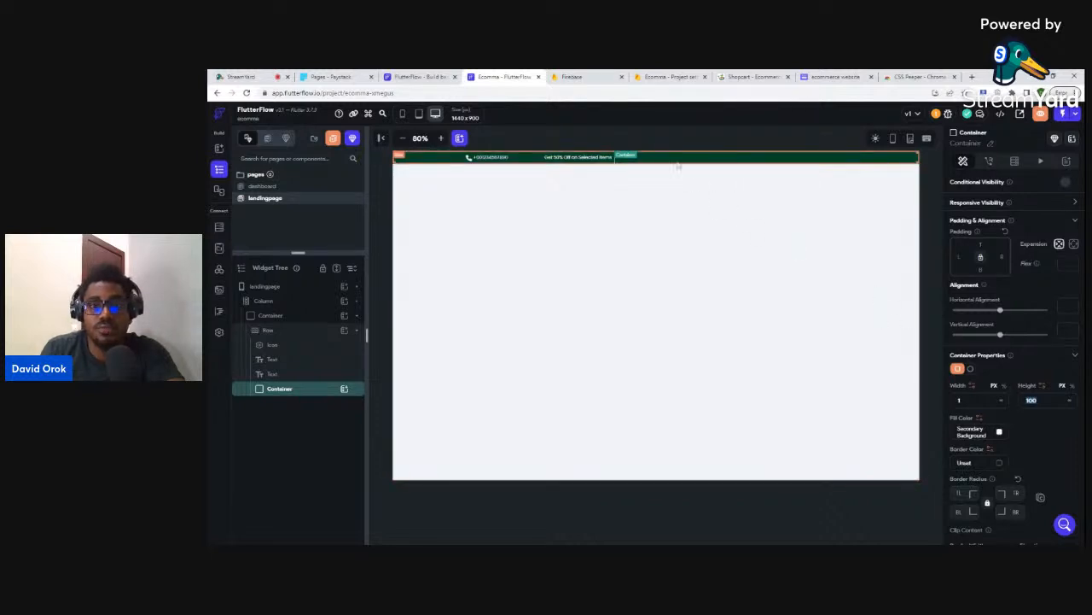
left_click(759, 257)
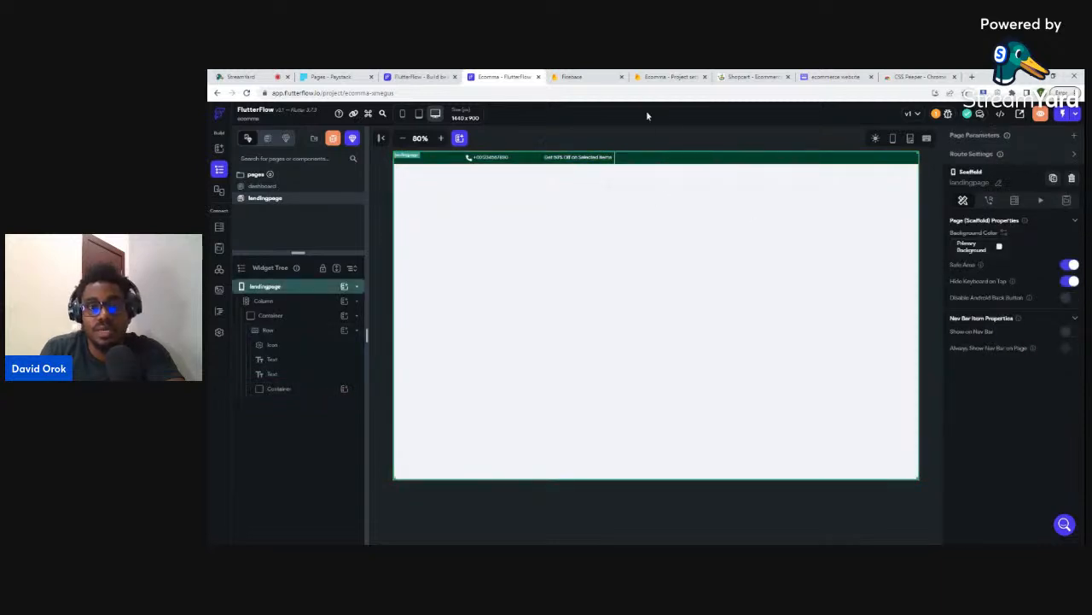
left_click(741, 76)
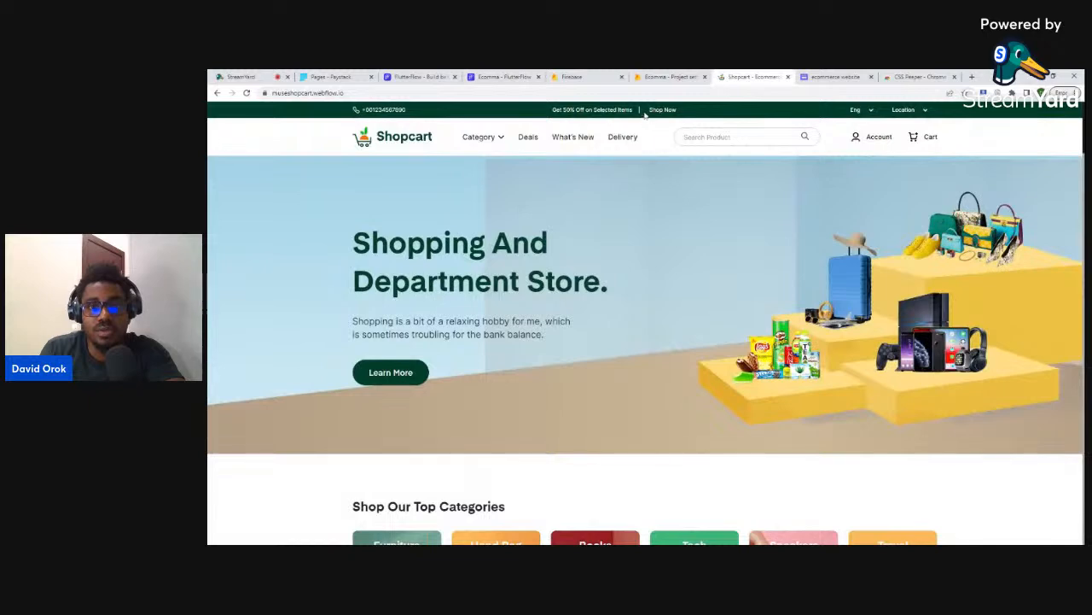
left_click(504, 76)
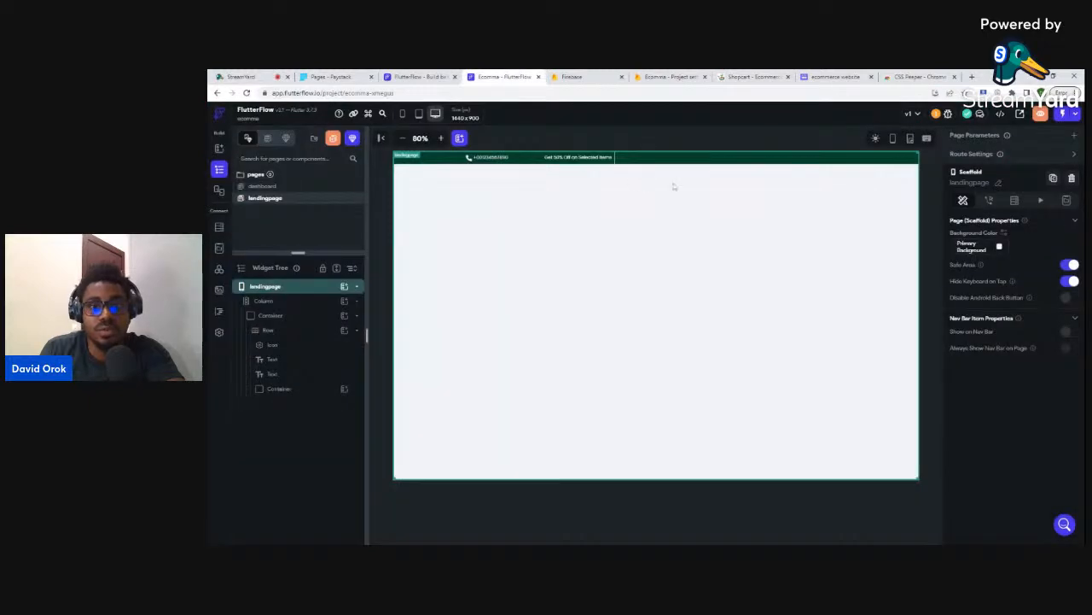
- Set the divider container's height to 20
left_click(617, 159)
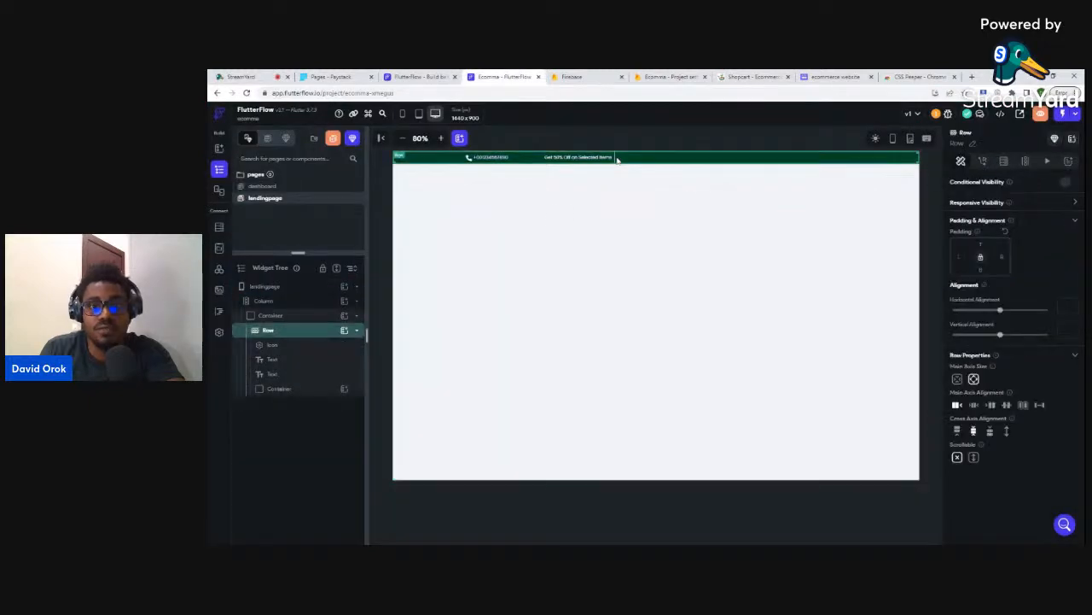
left_click(302, 389)
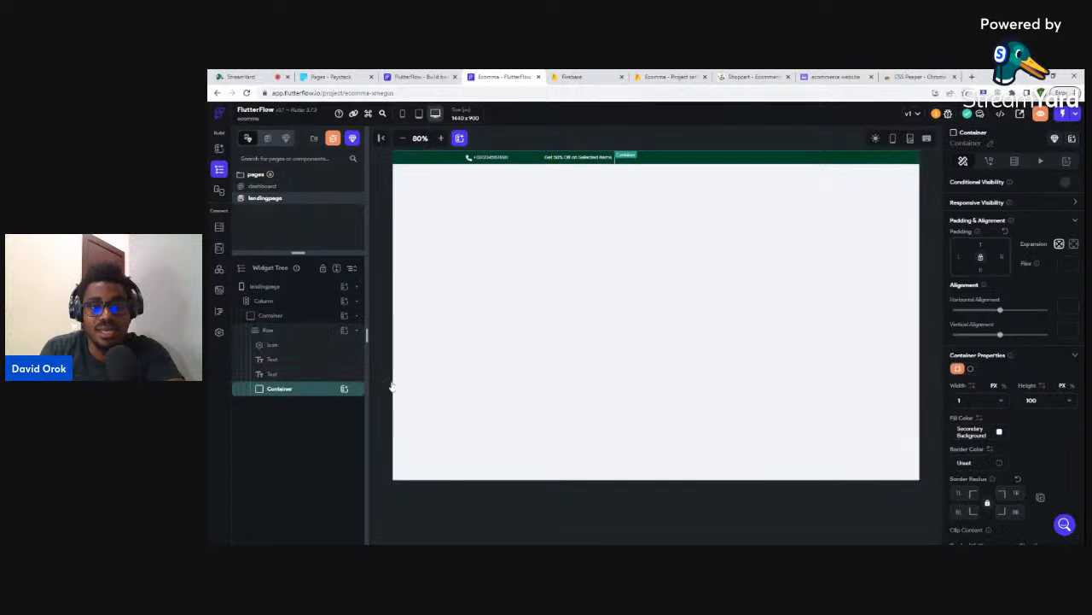
left_click(792, 161)
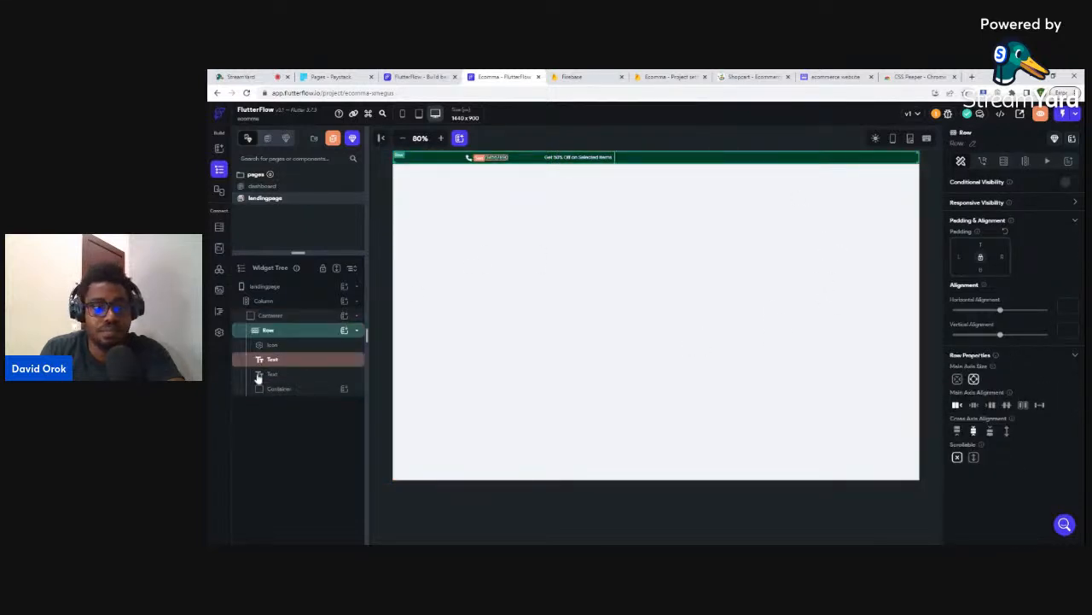
left_click(275, 316)
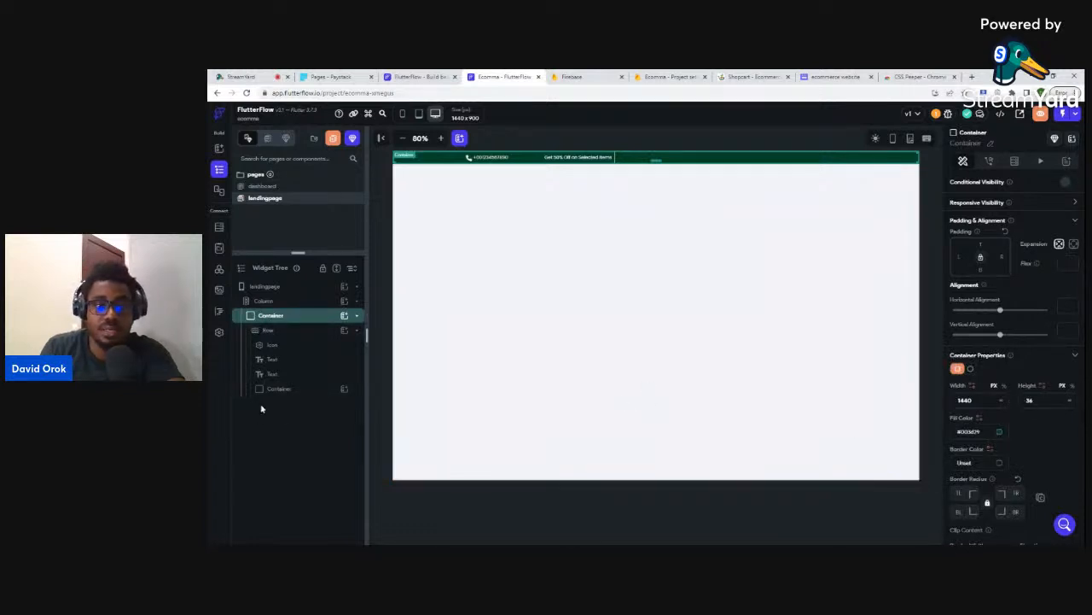
left_click(287, 389)
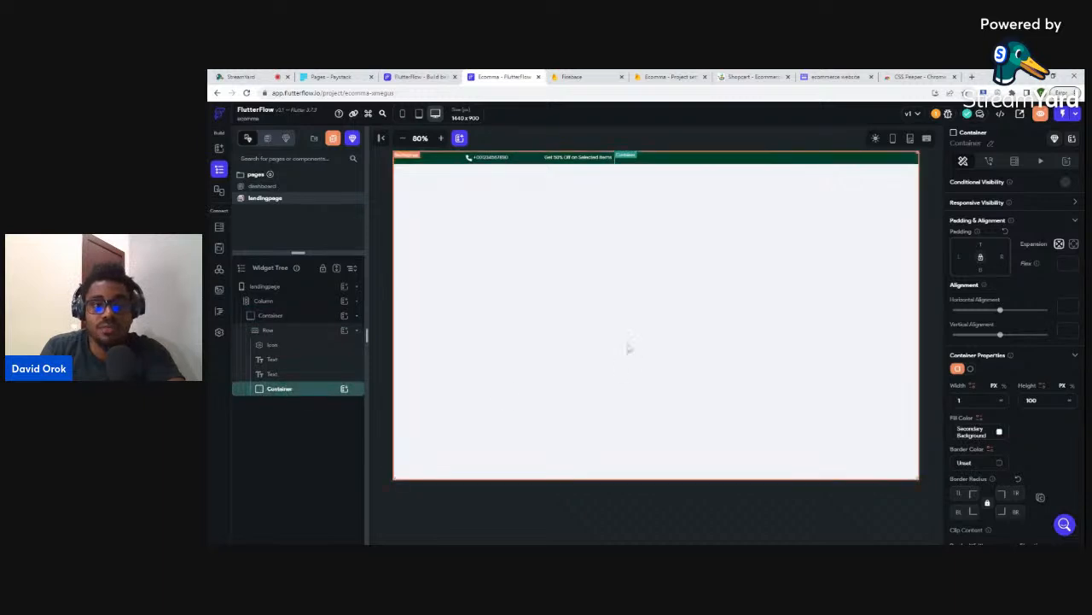
left_click_drag(1040, 400, 1014, 406)
type("20")
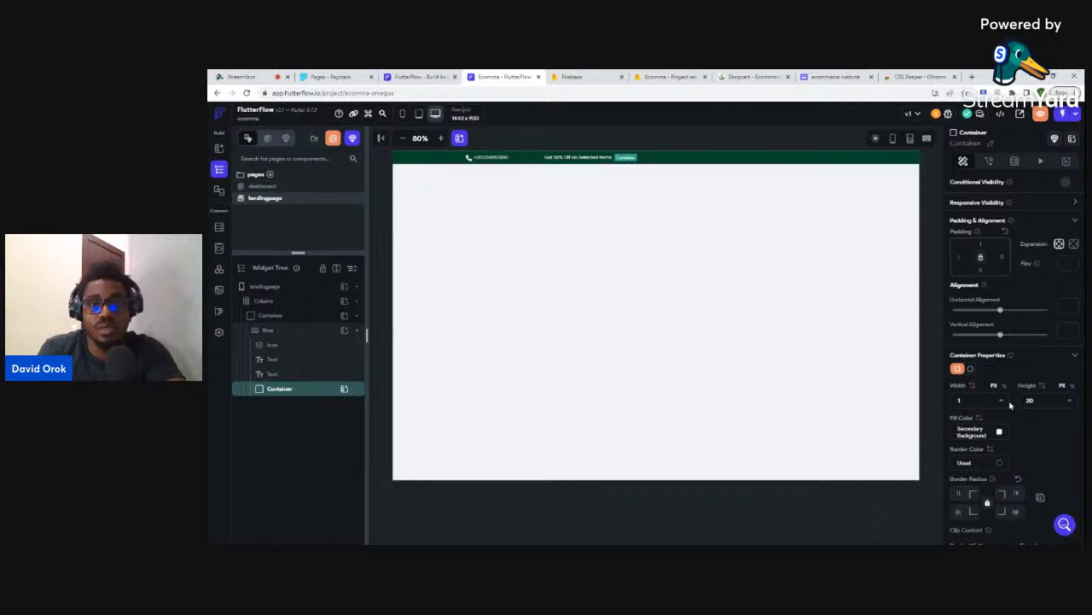
- Compare the top bar with Shopcart's separator and Shop Now link
left_click(838, 521)
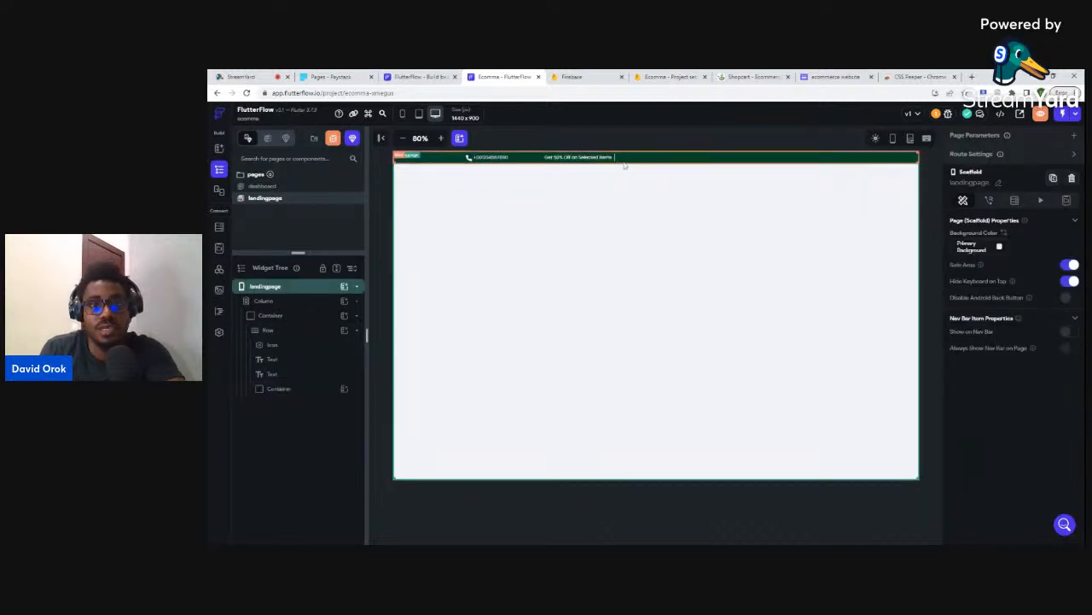
left_click(287, 332)
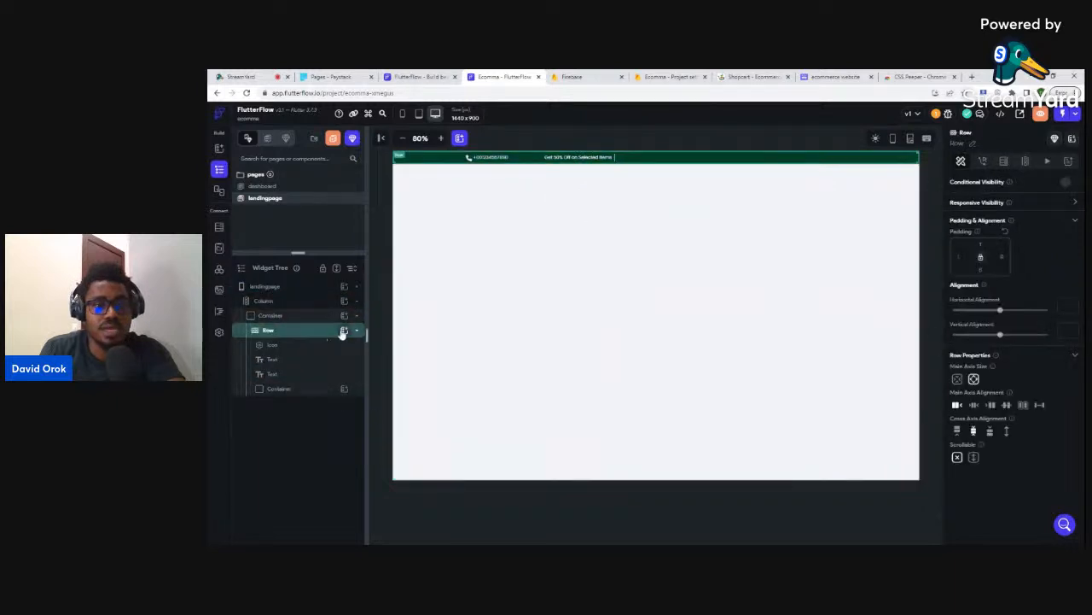
left_click(736, 76)
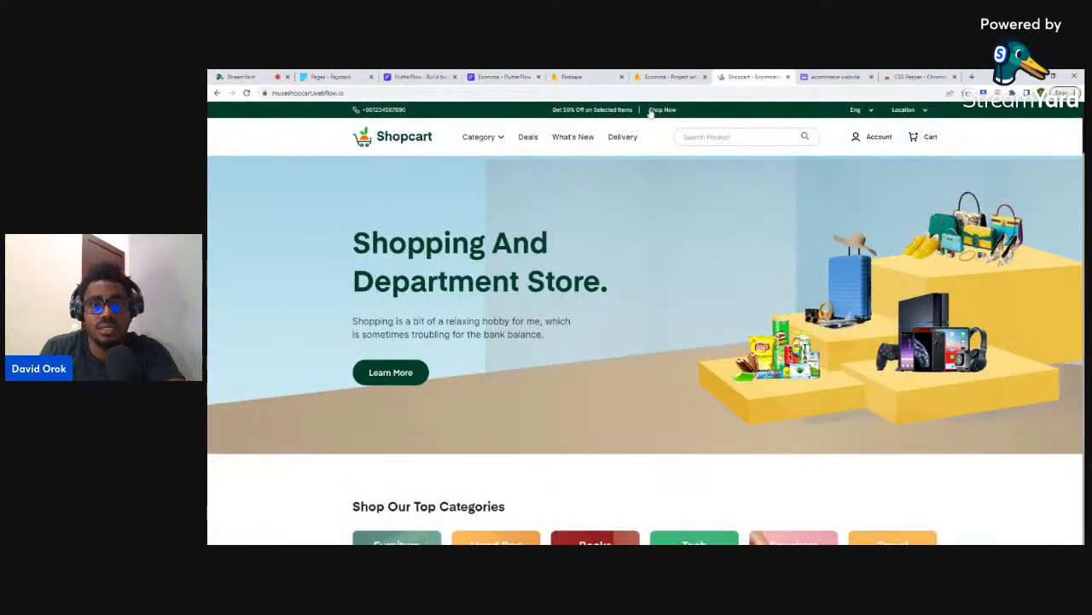
left_click_drag(650, 112, 683, 115)
key("ctrl+c")
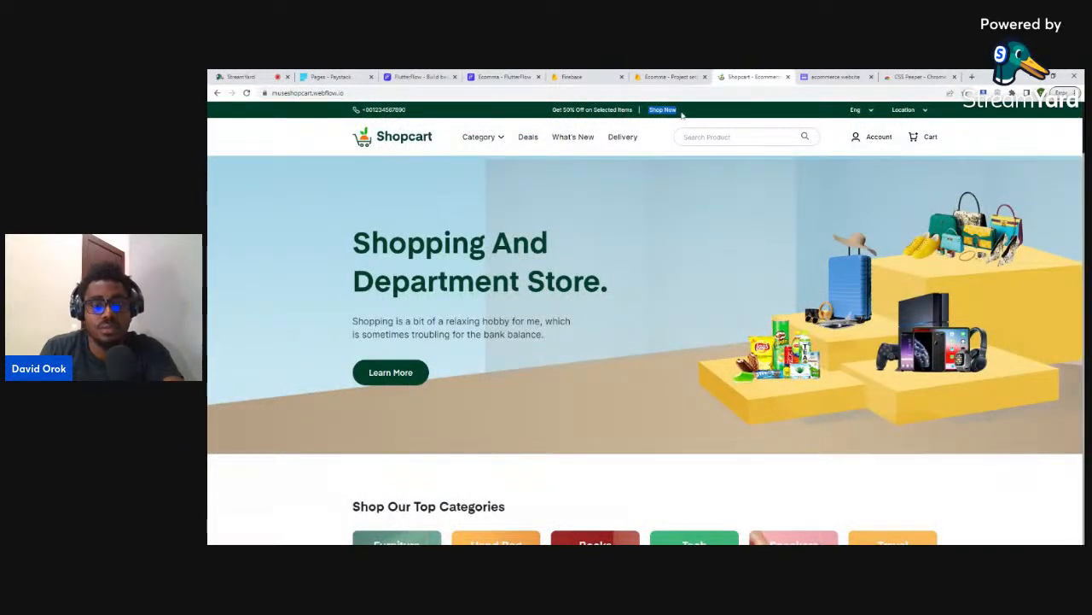
left_click(504, 77)
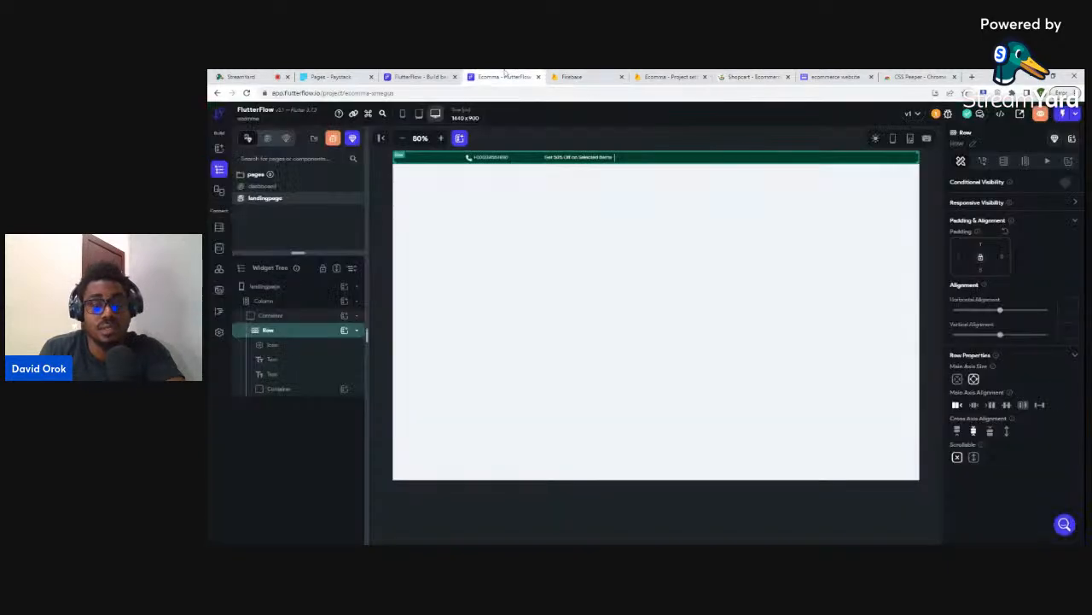
left_click(345, 331)
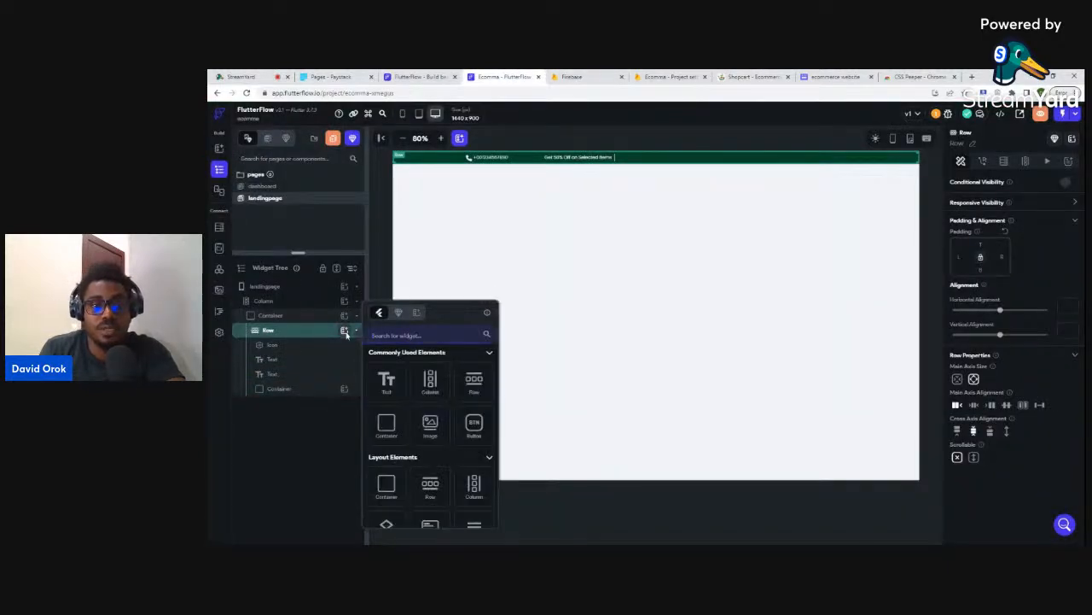
- Add a 'Shop Now' text to the Row with font size 12 in Primary Background colour
left_click(388, 382)
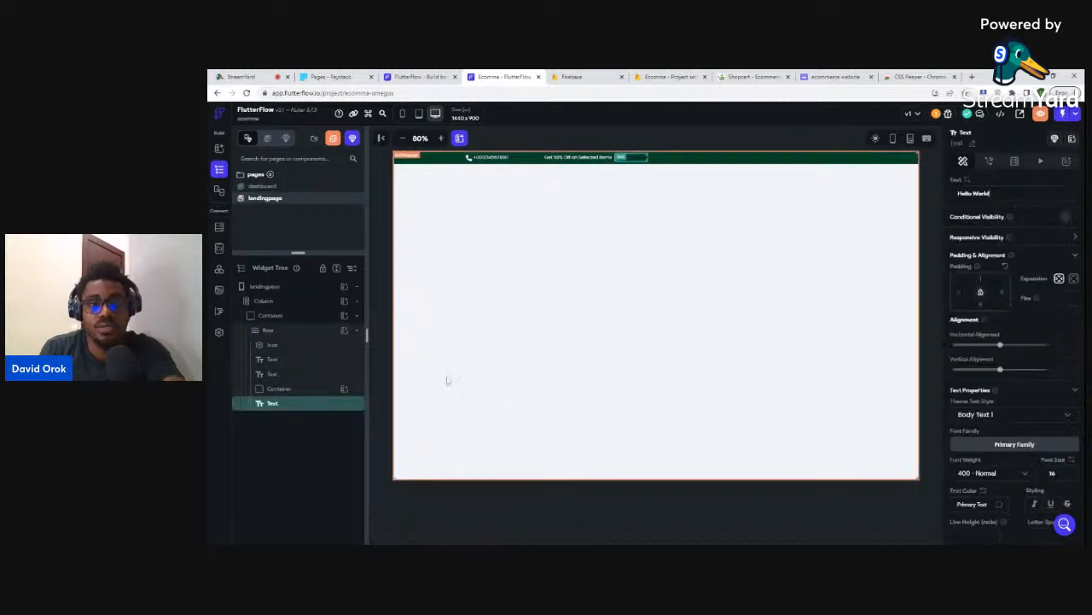
left_click_drag(991, 193, 951, 196)
key("ctrl+v")
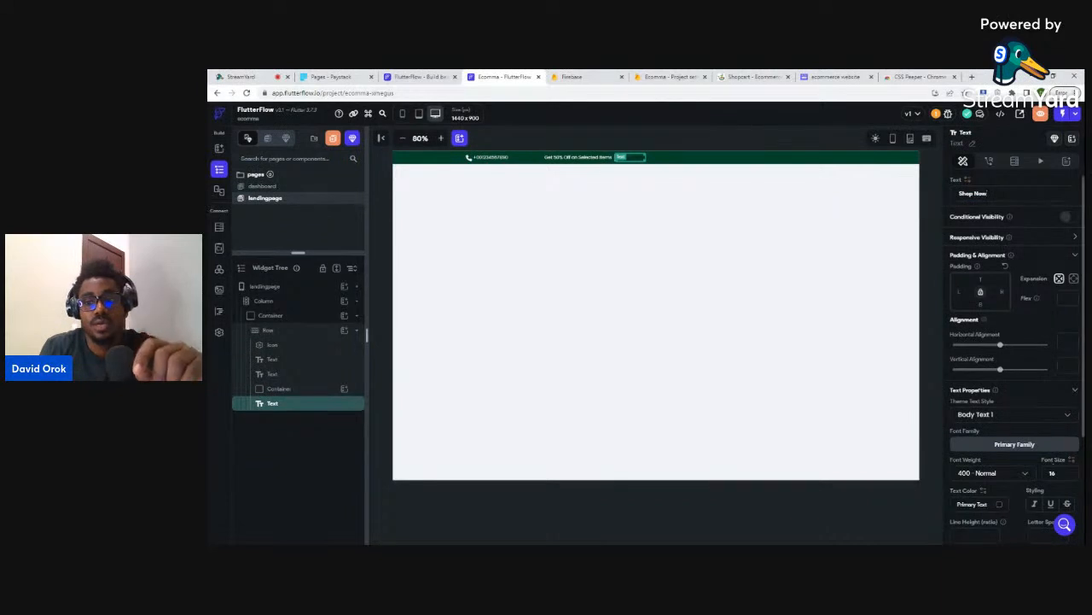
type("12")
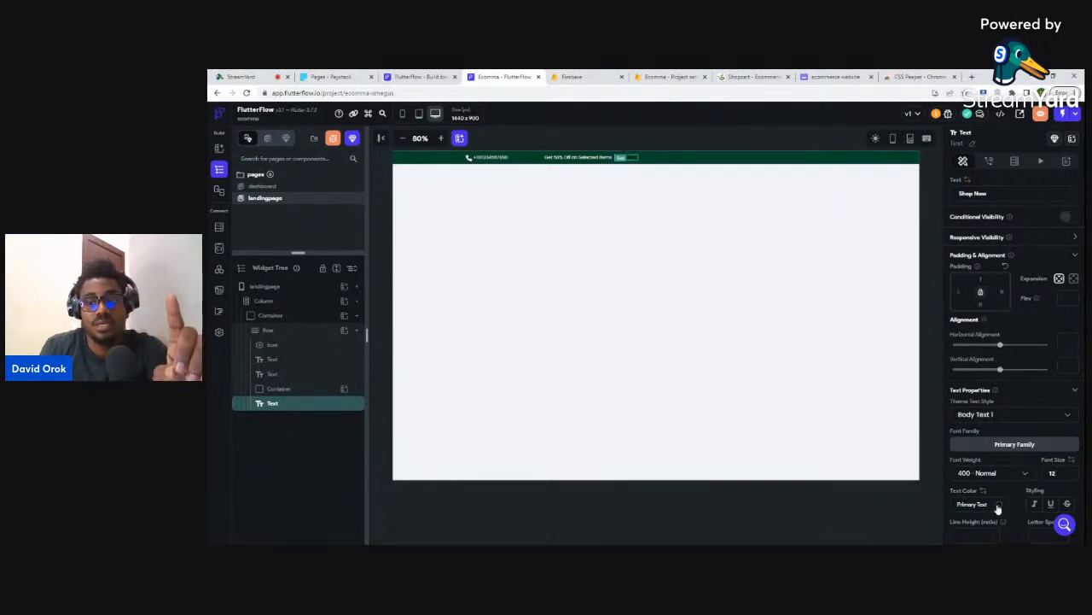
left_click(999, 507)
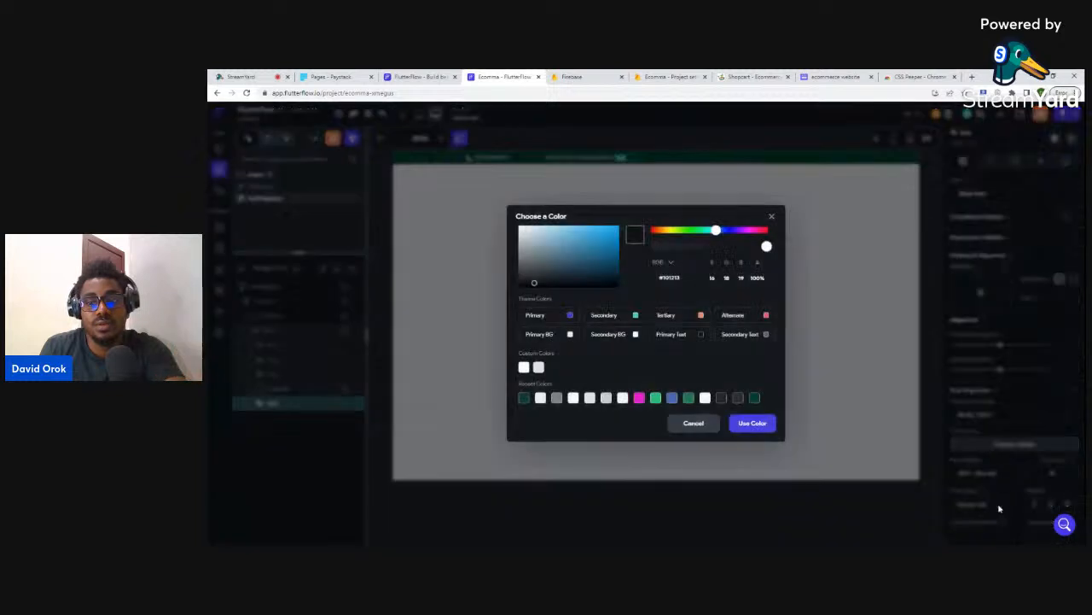
left_click(571, 334)
left_click(770, 429)
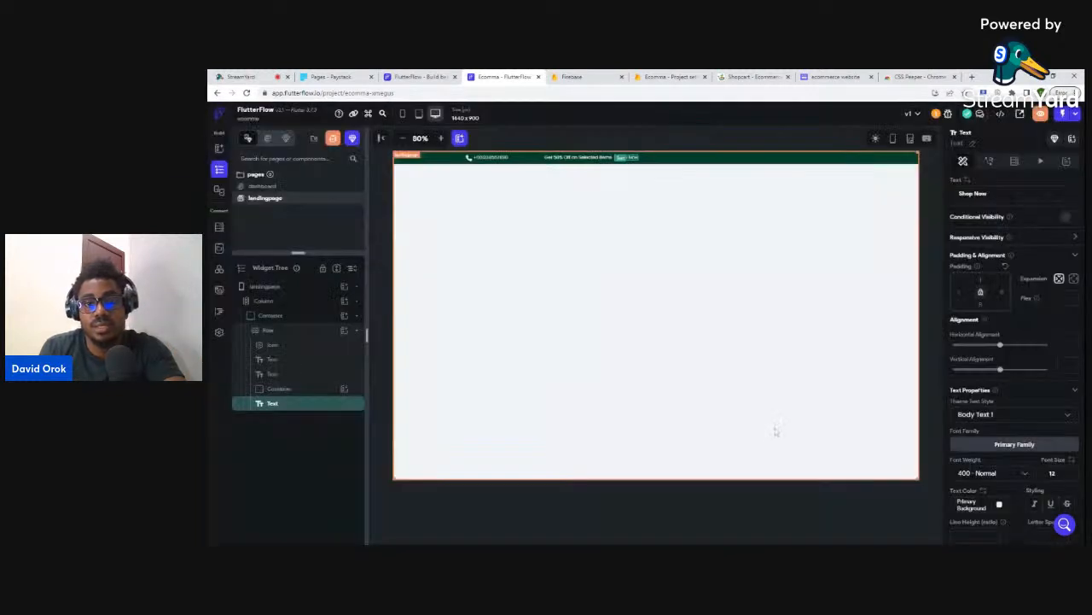
- Give the Shop Now text left padding 4 and check it against Shopcart
left_click(940, 242)
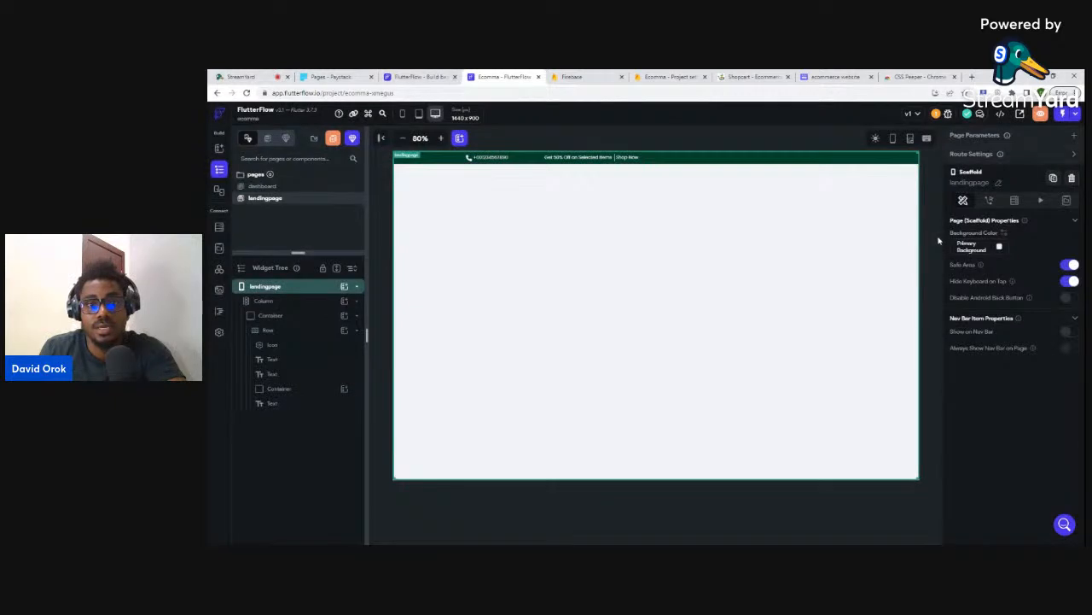
left_click(626, 158)
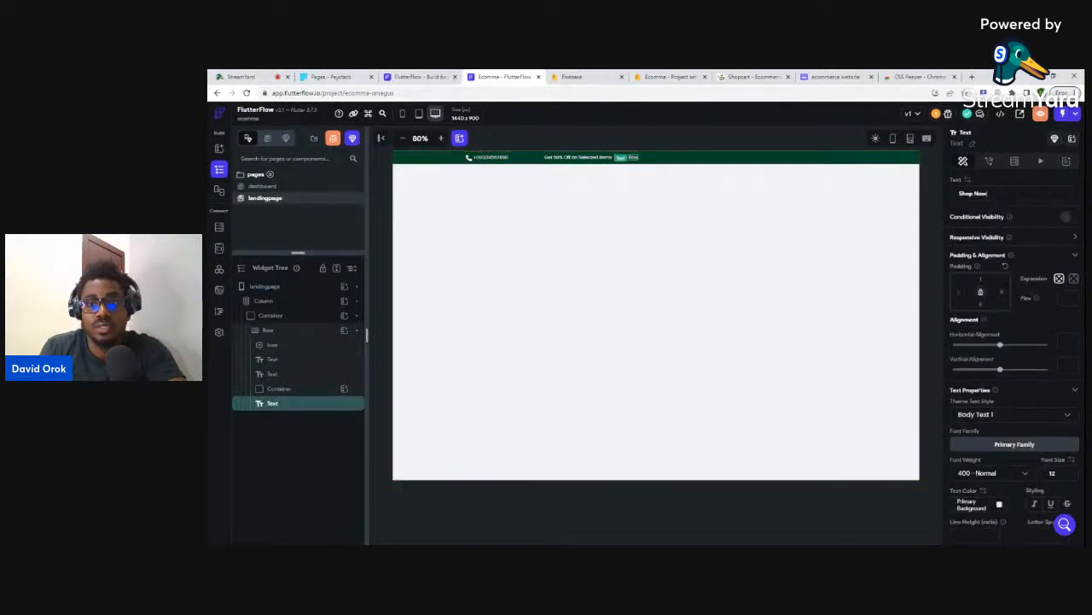
type("4")
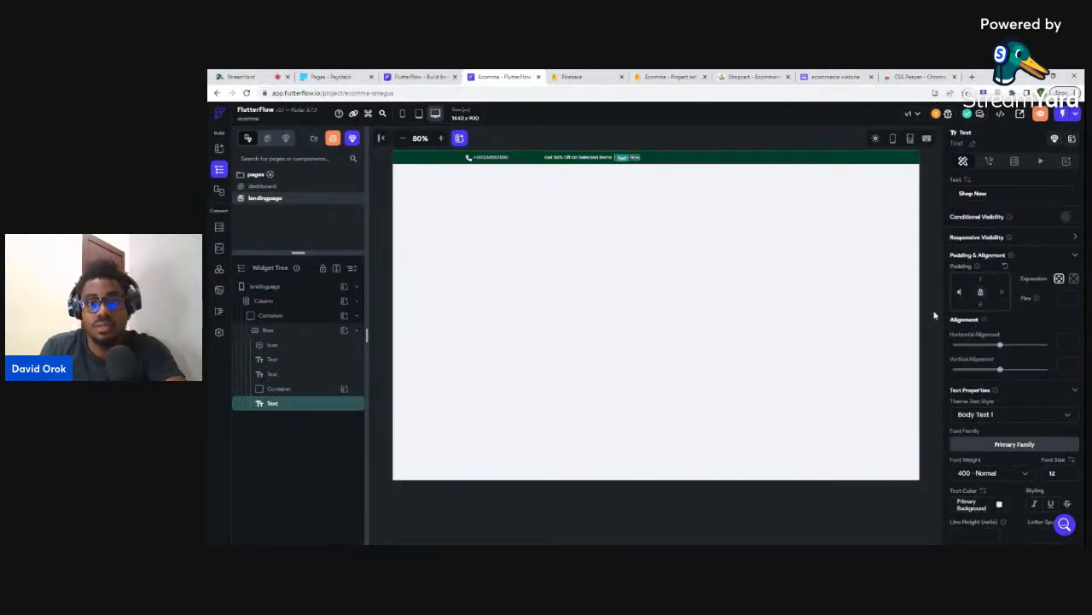
left_click(934, 316)
left_click(739, 75)
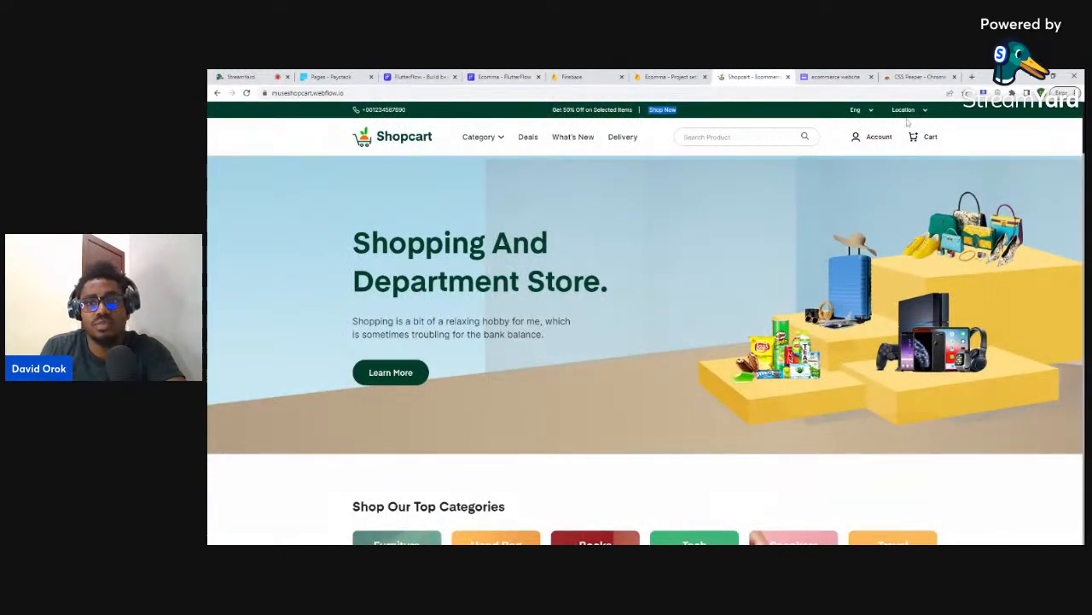
- Reselect the top-bar Row and open its add-child widget choices, discarding a stray Text
left_click(486, 75)
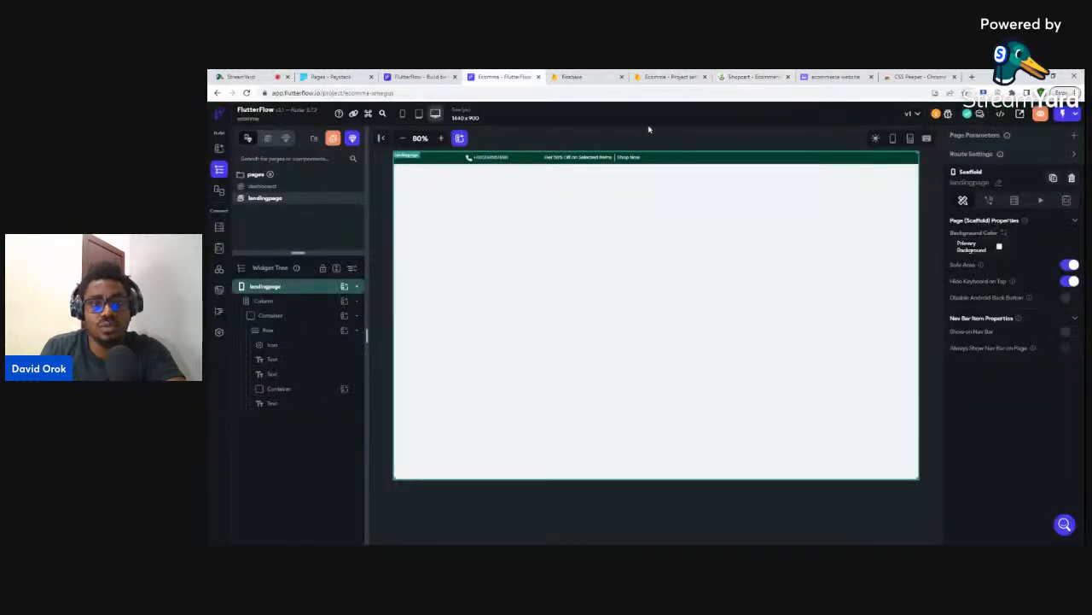
left_click(711, 158)
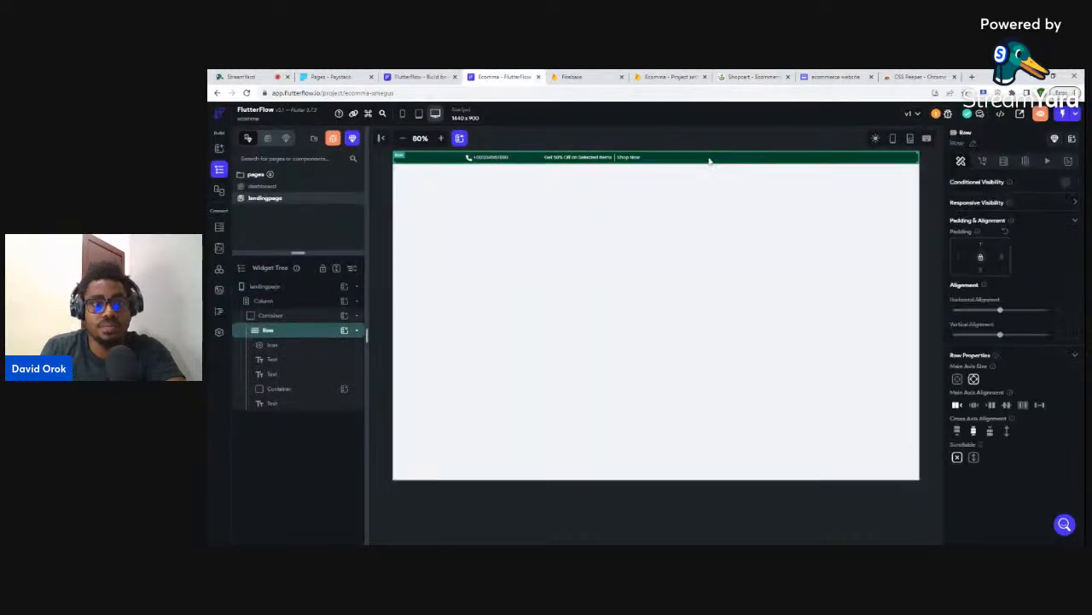
left_click(344, 330)
left_click(386, 383)
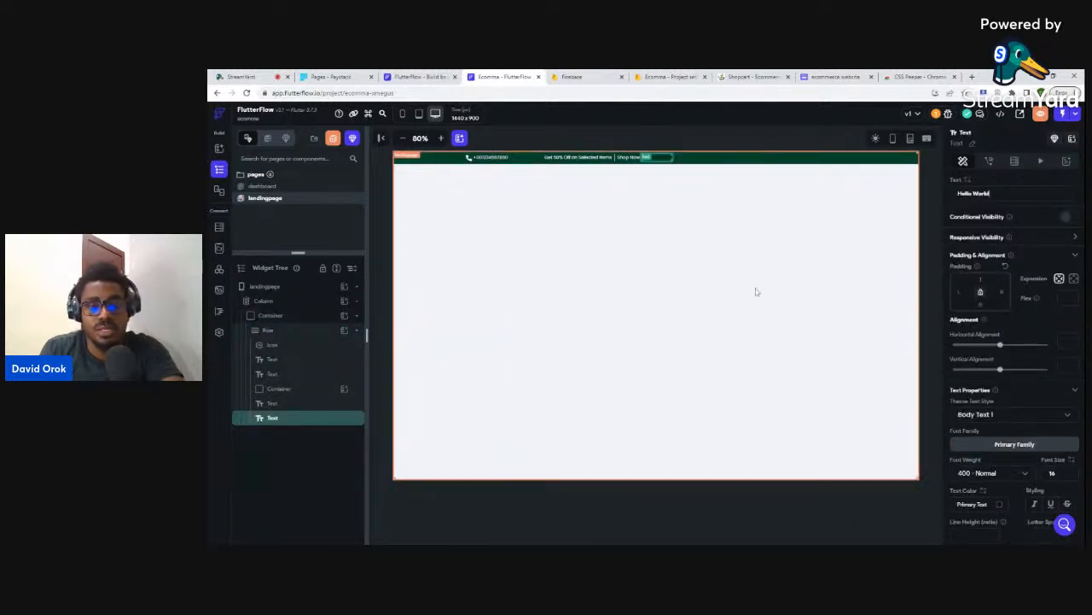
key("Delete")
left_click(298, 390)
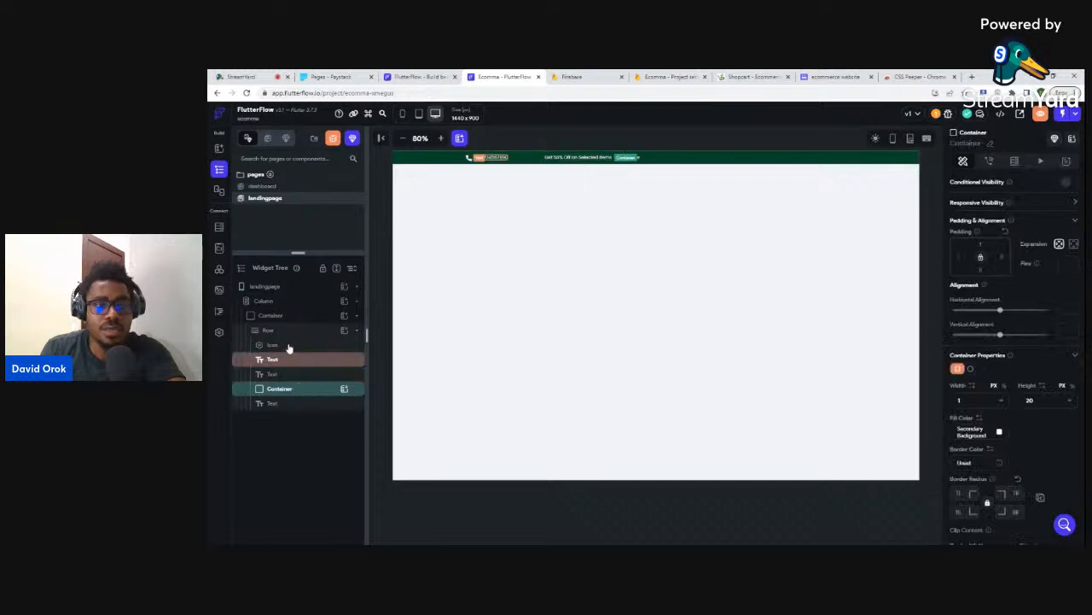
left_click(288, 330)
left_click(343, 331)
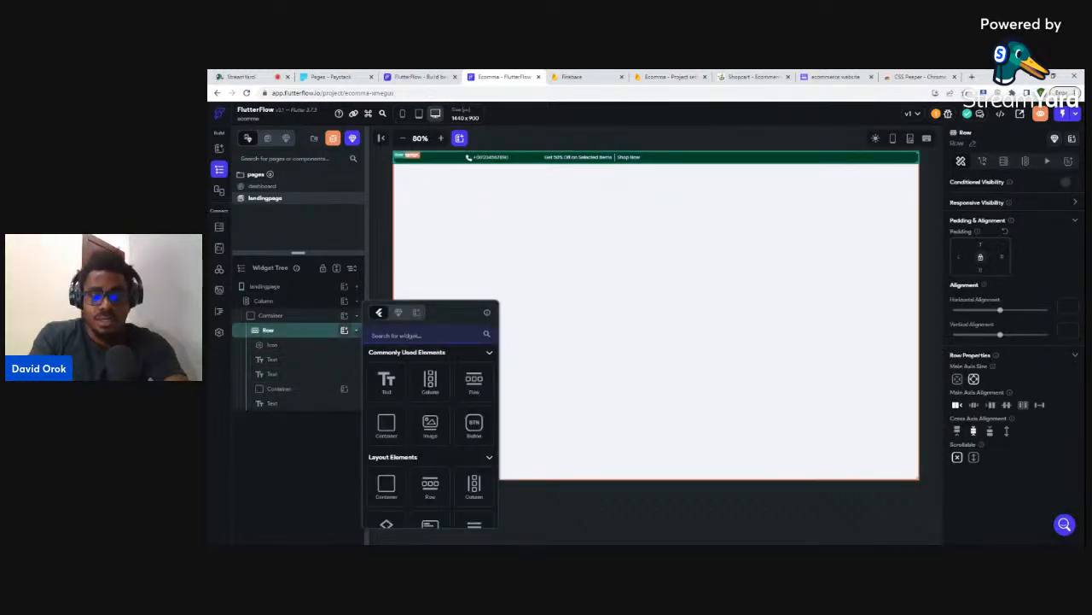
- Search 'dro' and add a DropDown after Shop Now, then view Shopcart
type("dro")
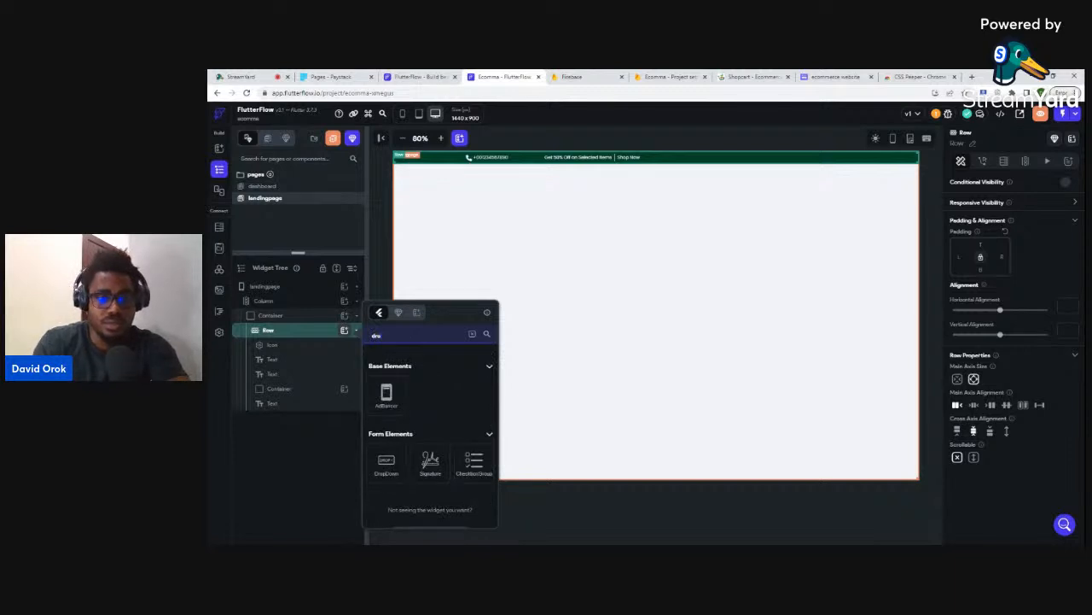
left_click(385, 463)
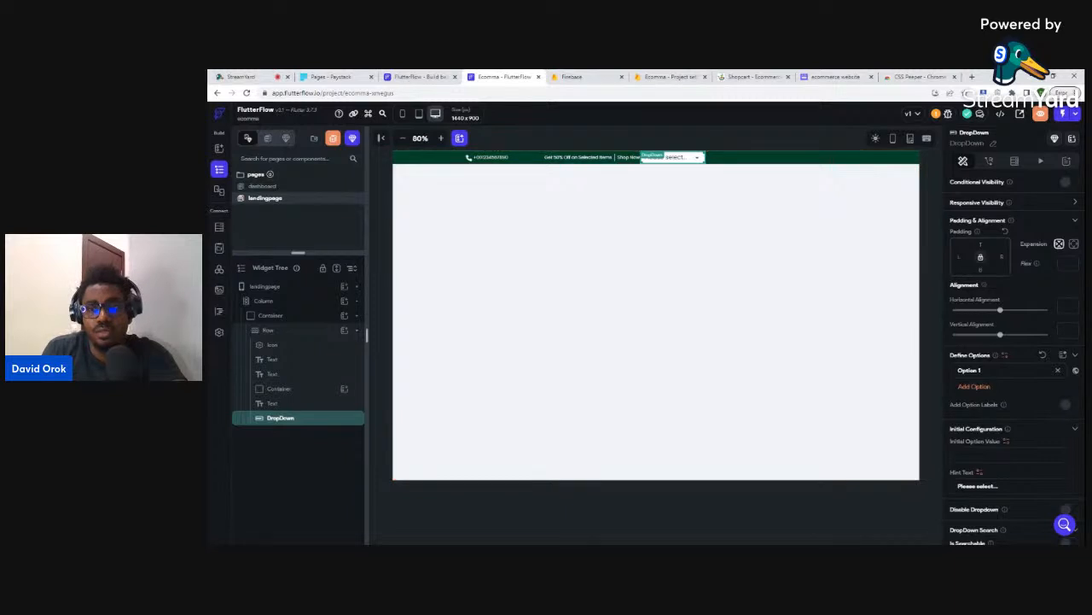
left_click(943, 370)
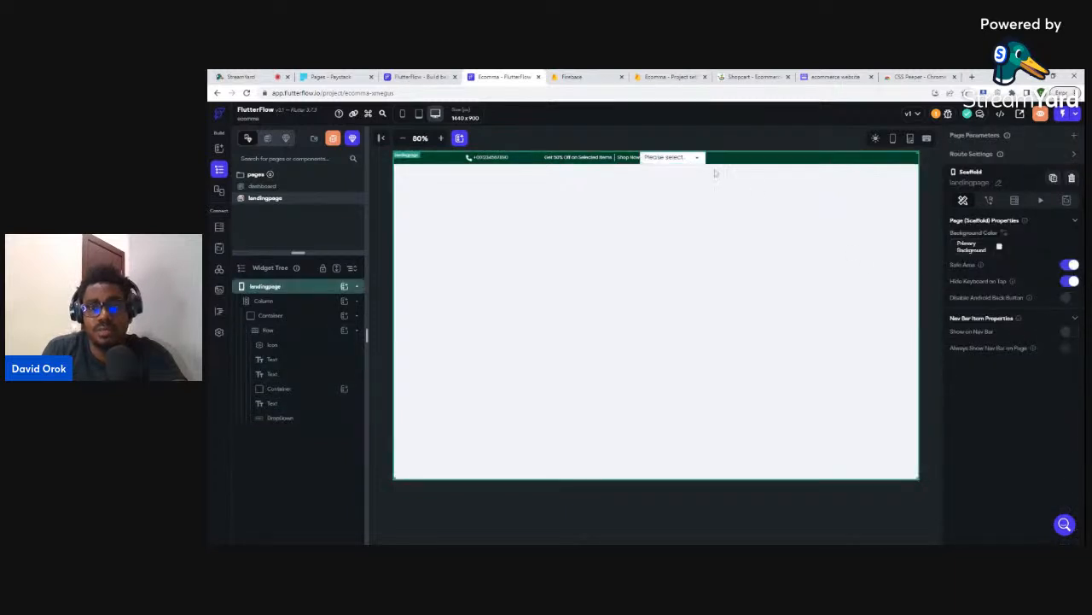
left_click(674, 158)
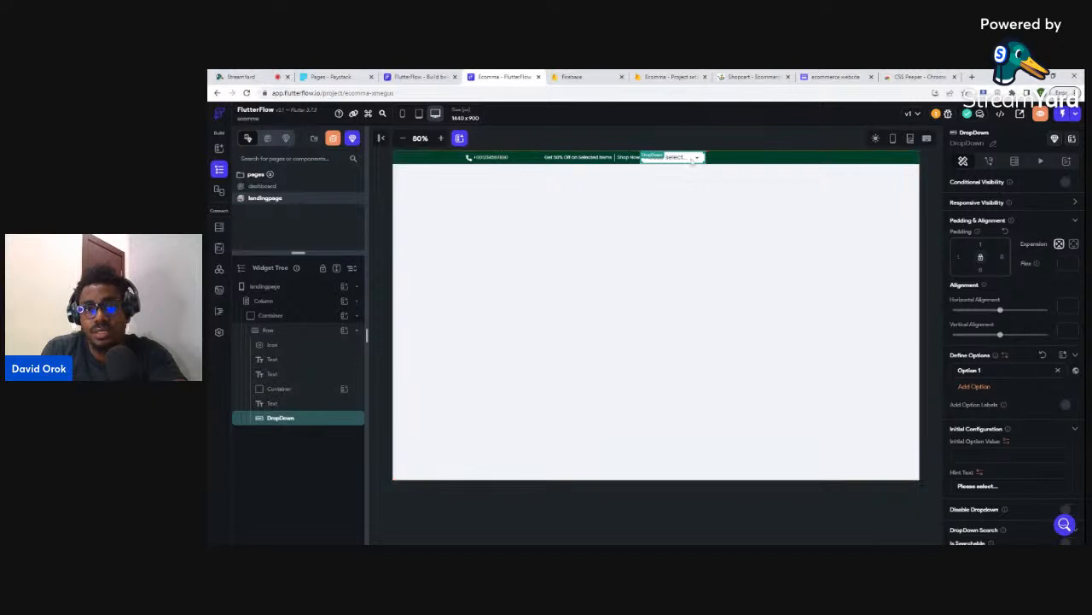
left_click(744, 76)
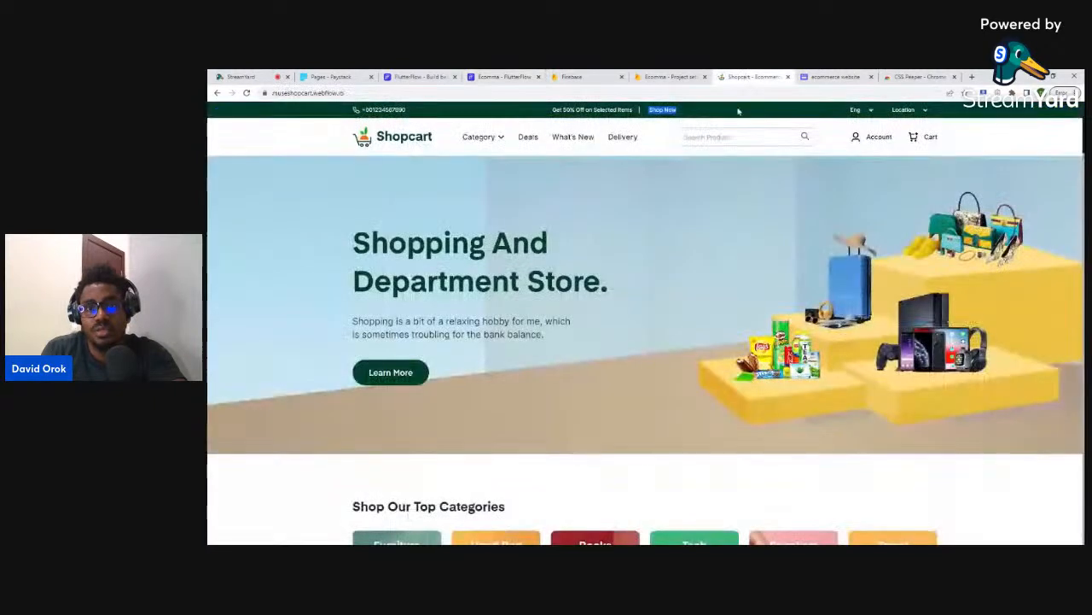
- Replace the DropDown's 'Please select...' hint text with 'Eng'
left_click(508, 76)
scroll(1016, 440, "down", 1)
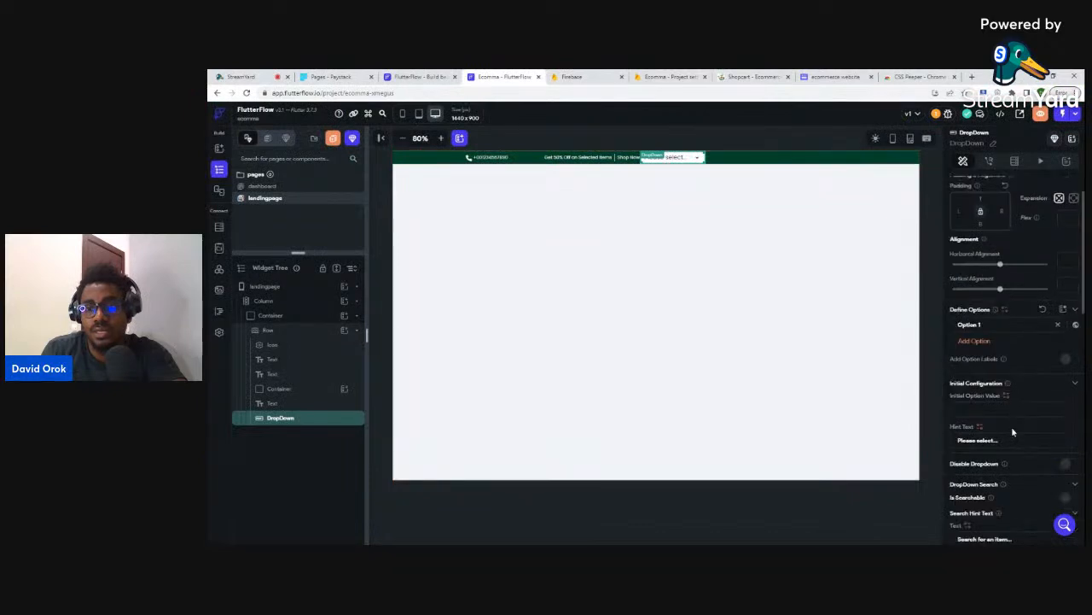
left_click_drag(998, 440, 949, 440)
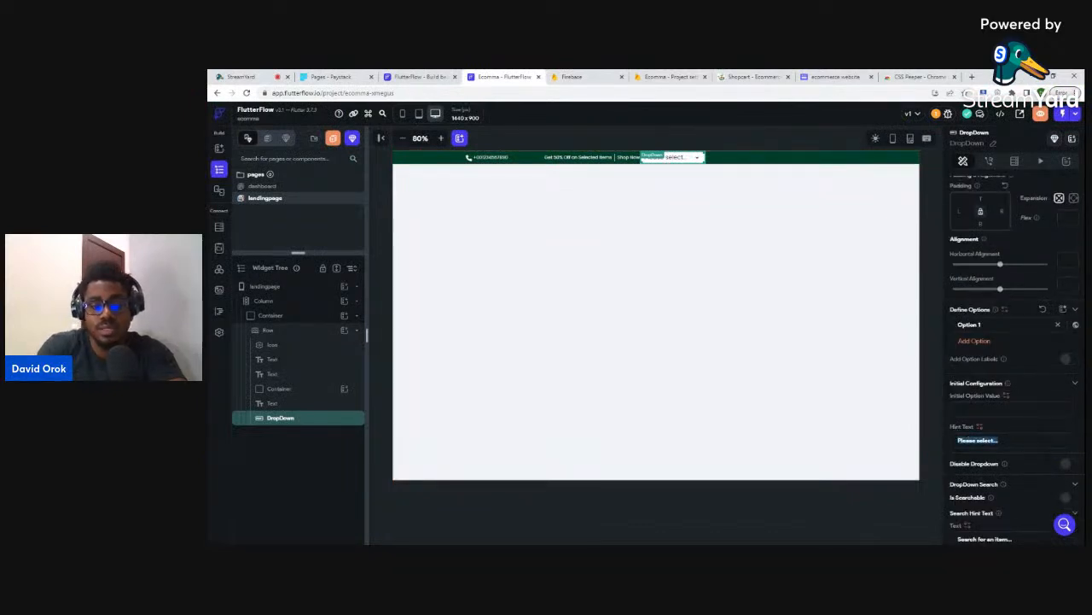
type("Eng")
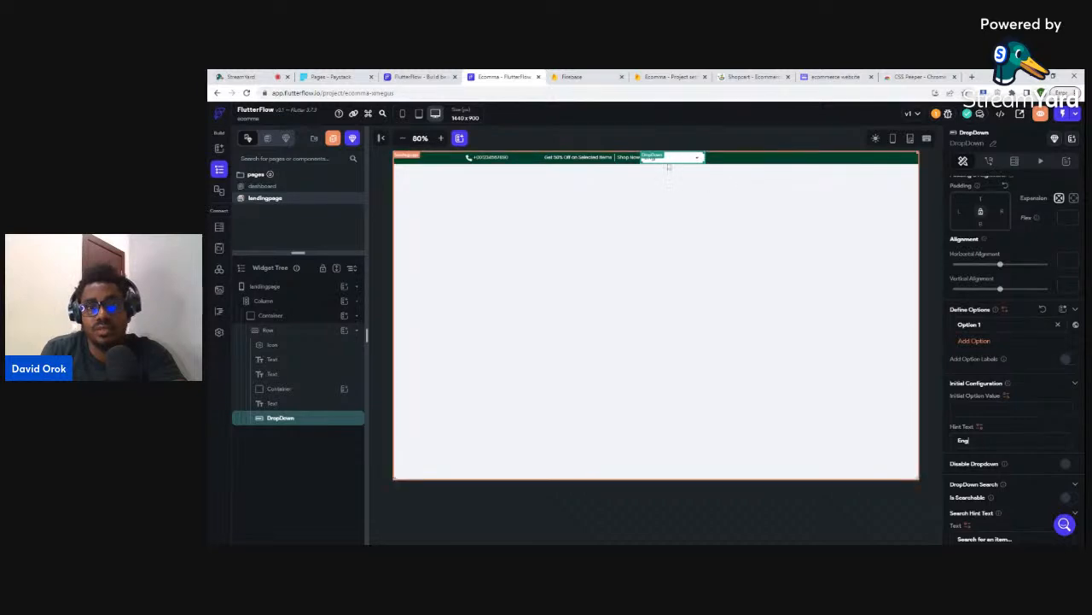
scroll(1014, 415, "down", 3)
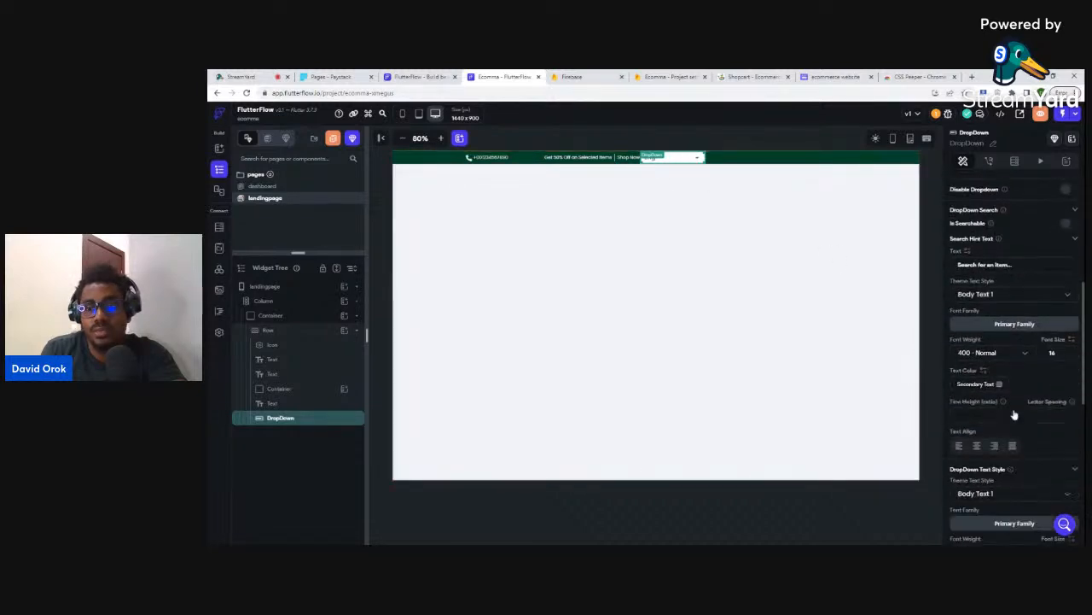
scroll(1012, 408, "down", 2)
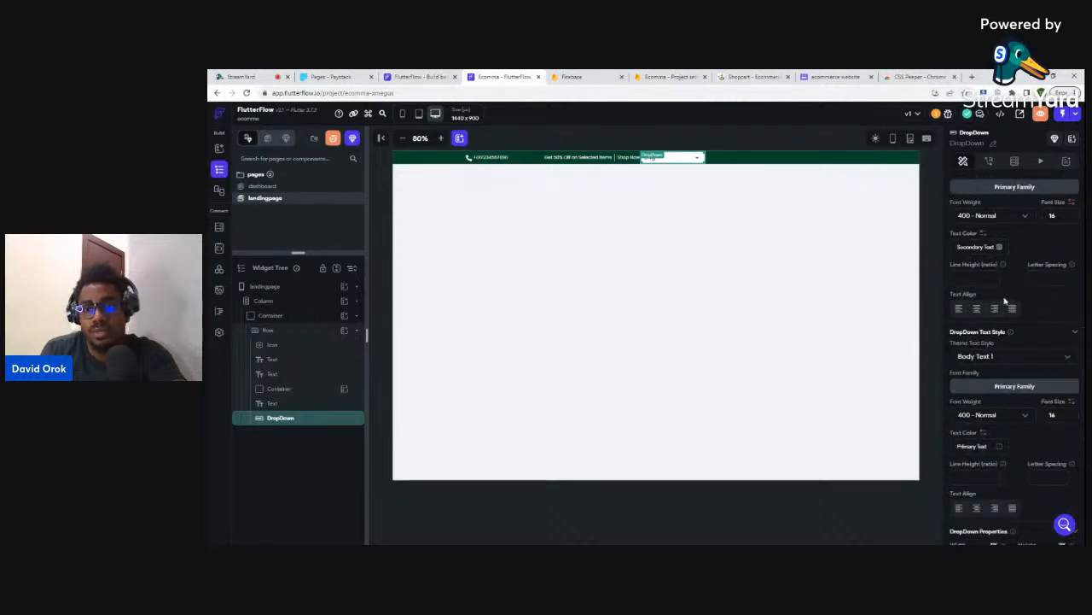
- Set the DropDown's hint and text colour to Primary Background and remove its fill colour
left_click(1001, 247)
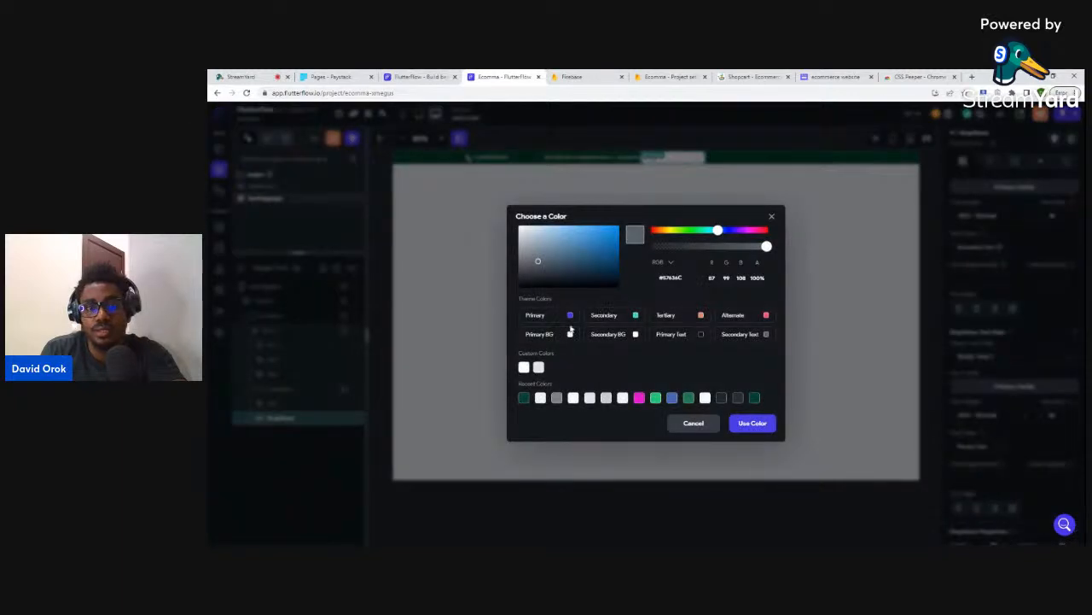
left_click(570, 336)
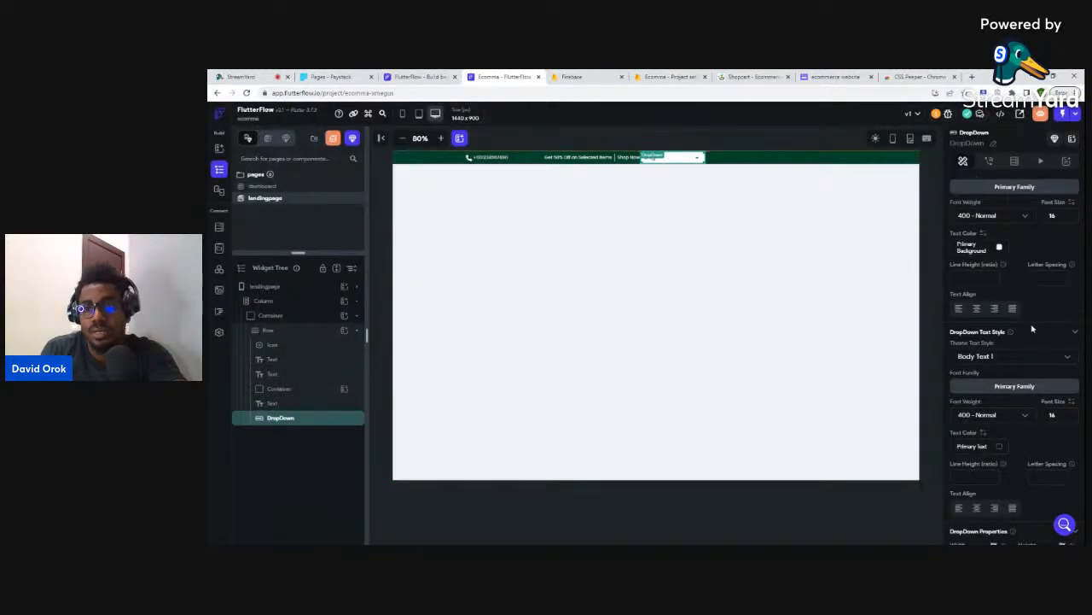
scroll(1034, 342, "down", 1)
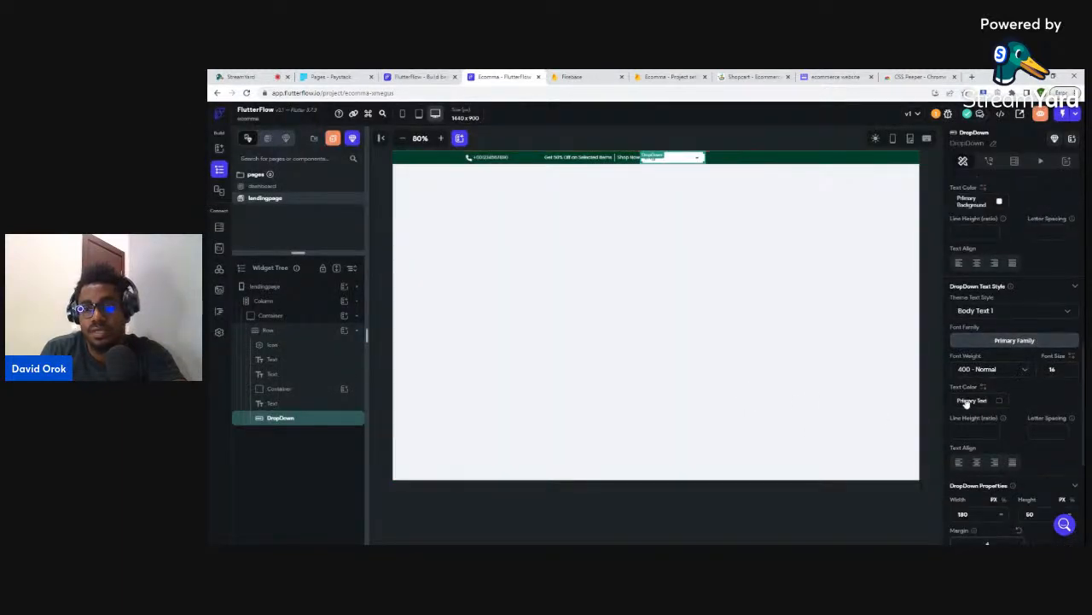
scroll(1015, 389, "down", 3)
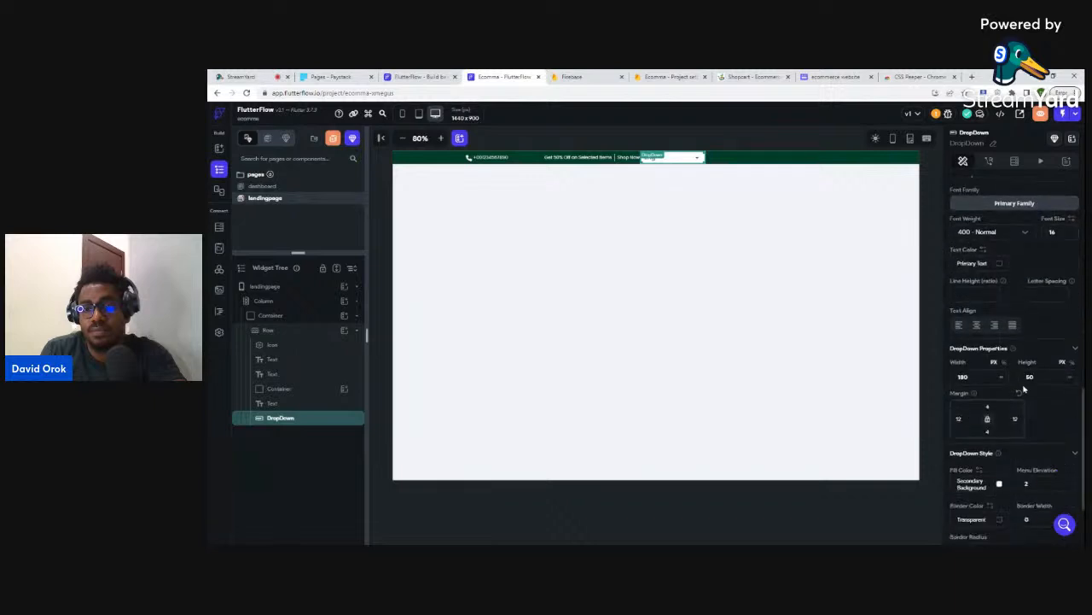
left_click(1000, 485)
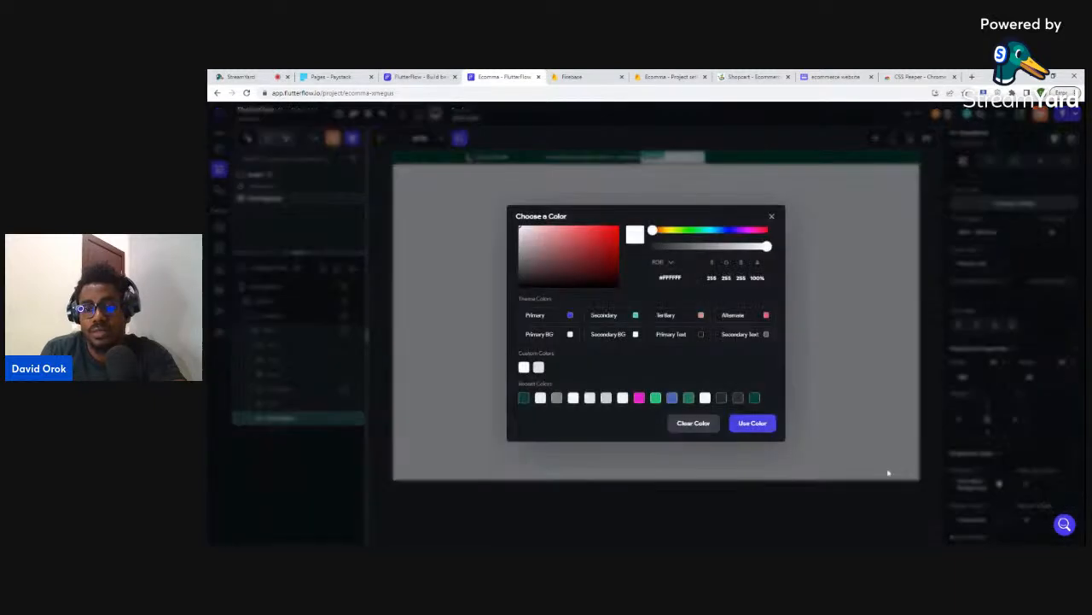
left_click(693, 432)
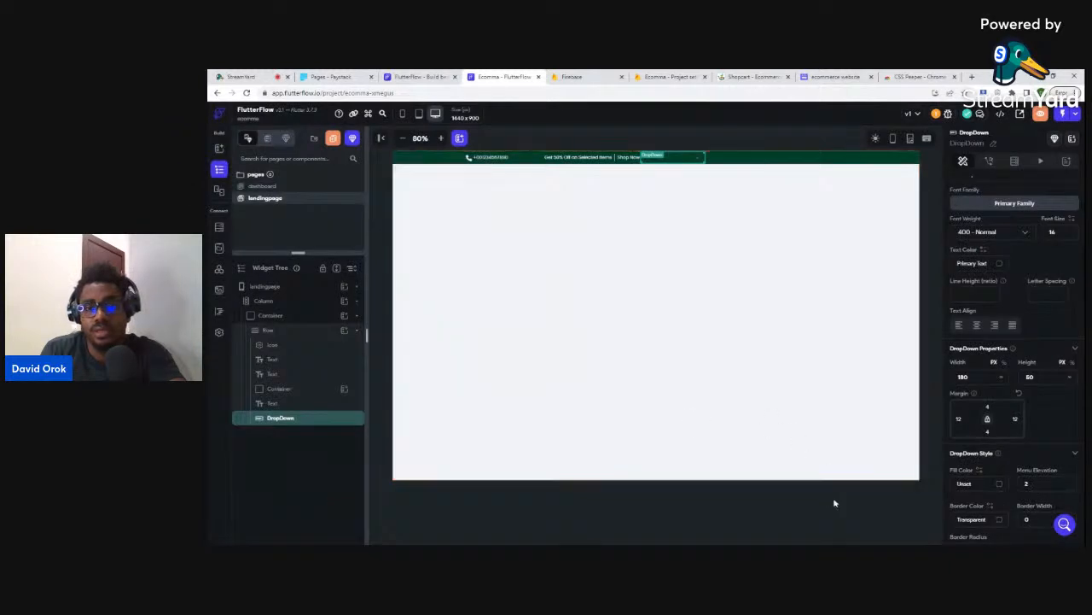
left_click(1001, 265)
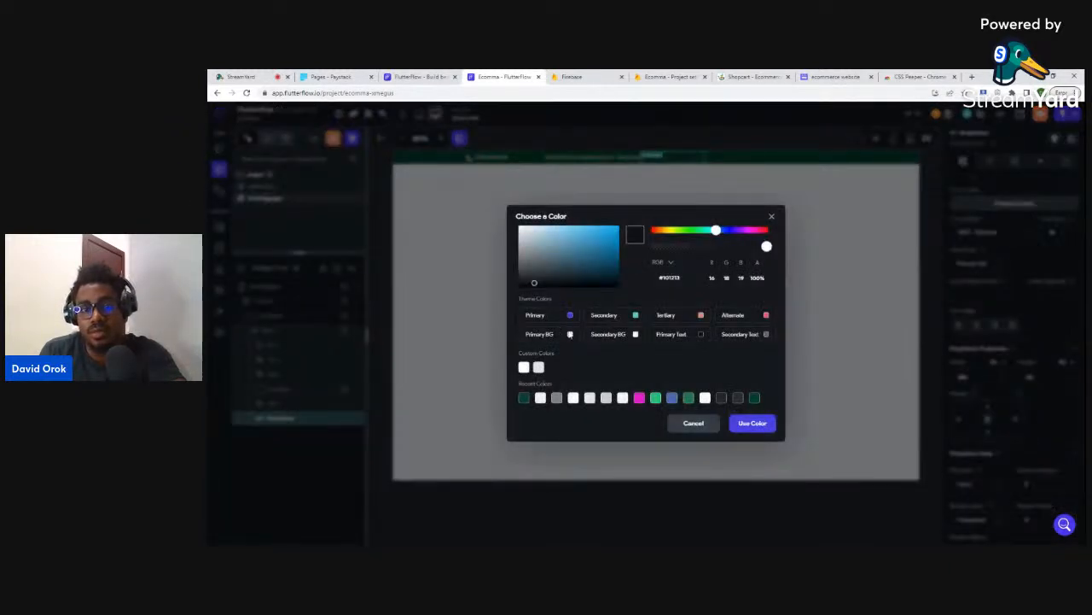
left_click(577, 334)
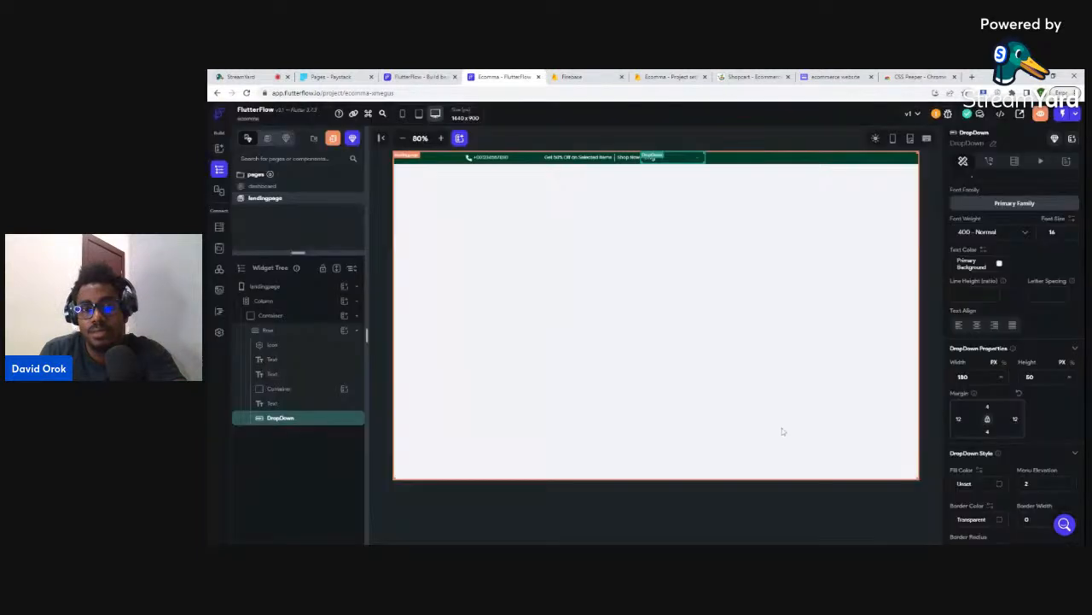
left_click(934, 276)
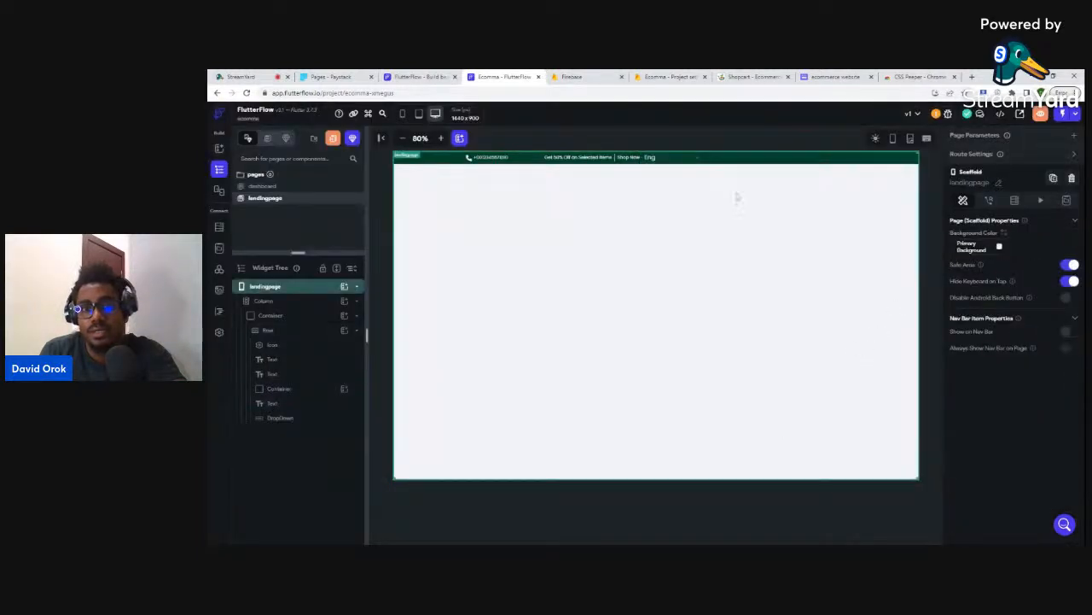
left_click(653, 158)
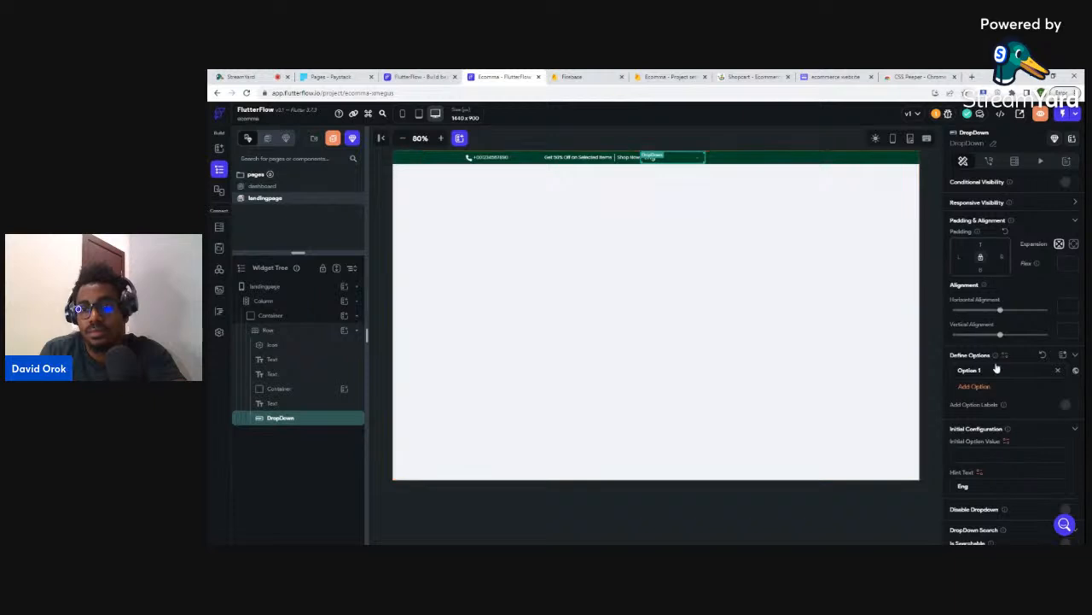
- Try changing the DropDown width from 180 to 50, dismiss the crash warning, and reselect it
scroll(996, 367, "down", 5)
scroll(996, 367, "down", 2)
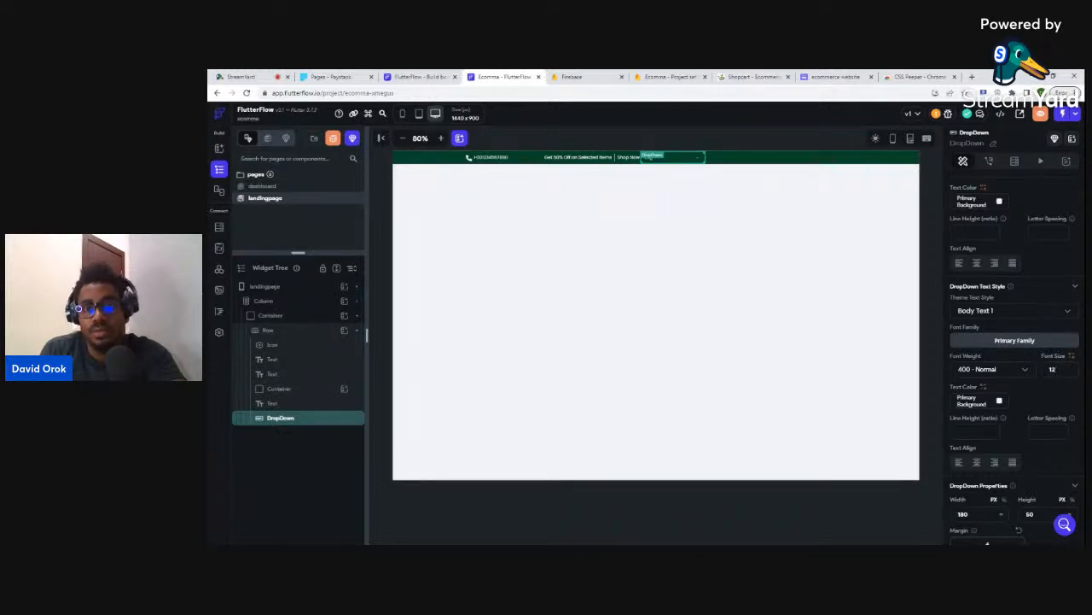
scroll(1030, 403, "down", 1)
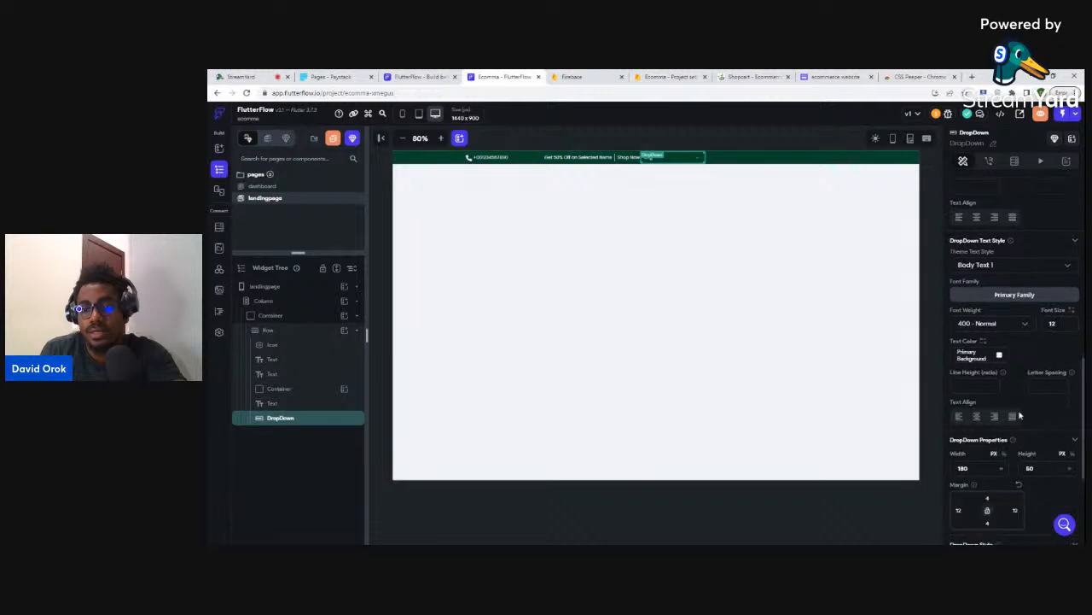
double_click(966, 468)
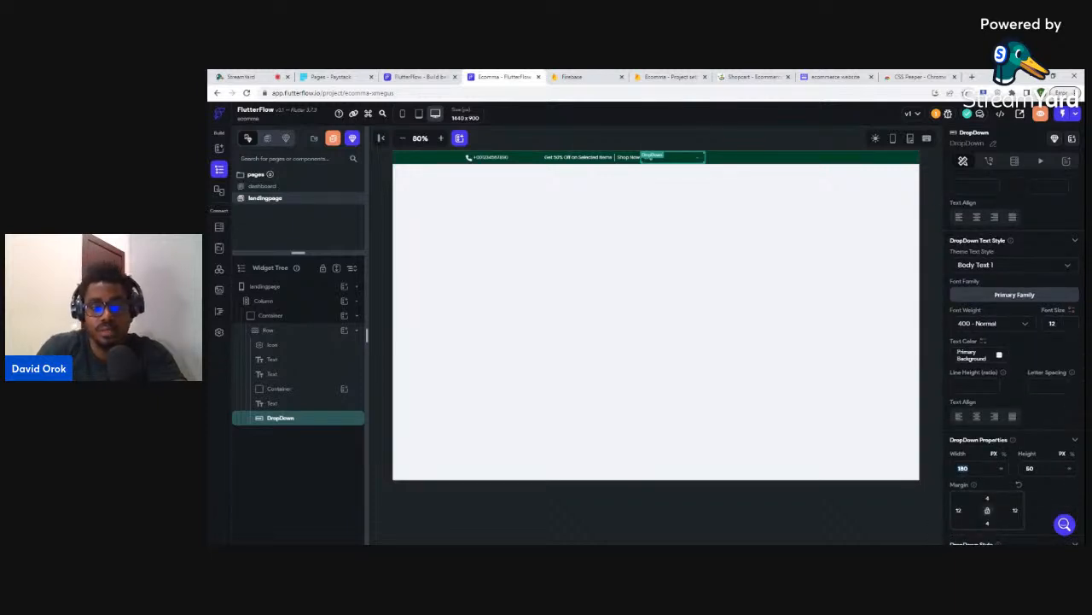
type("50")
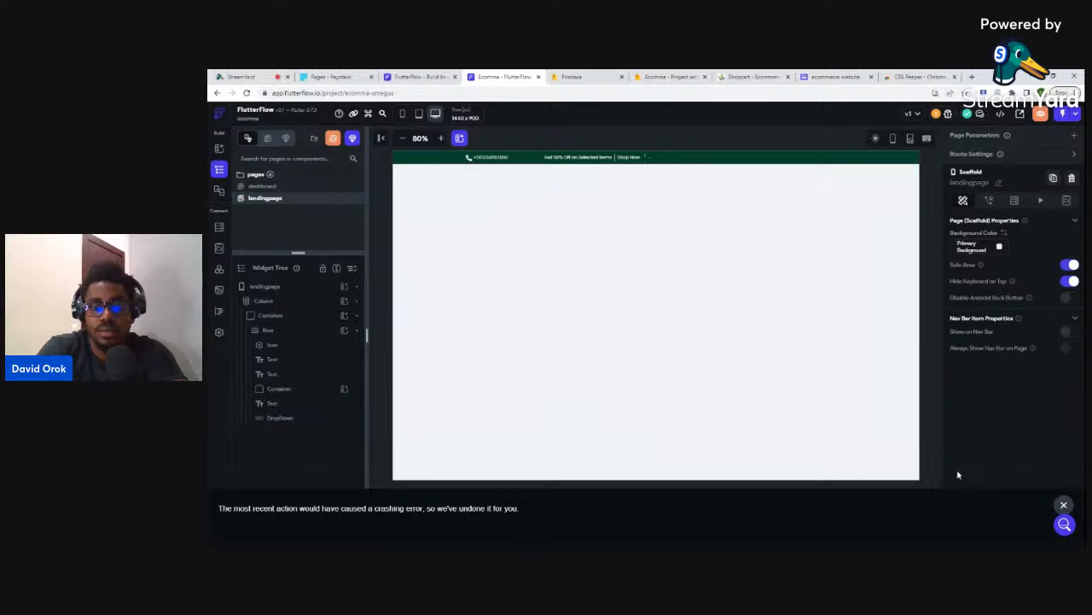
left_click(1062, 506)
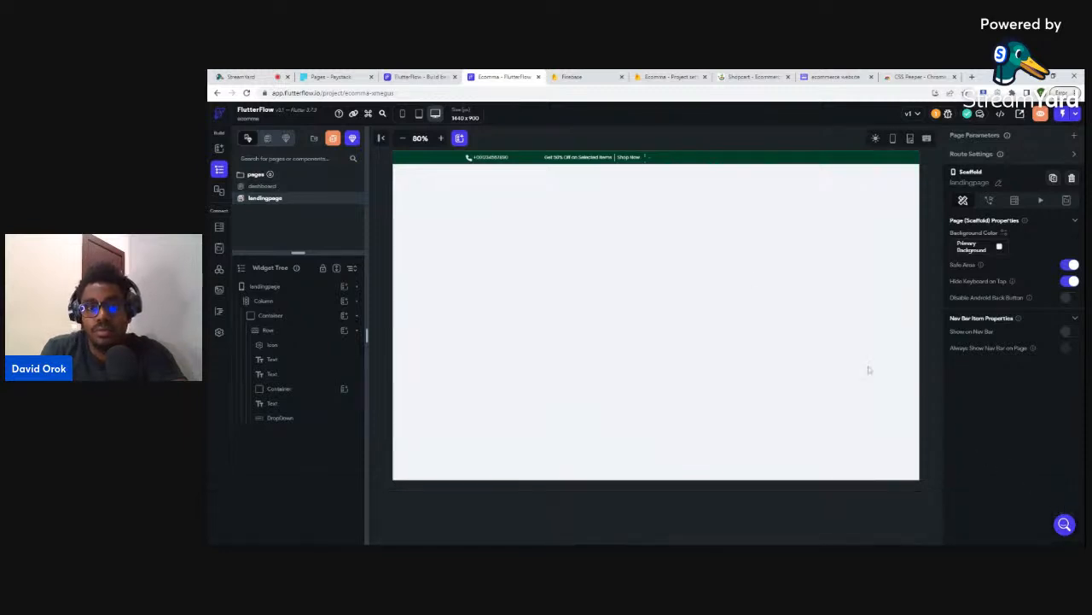
left_click(653, 157)
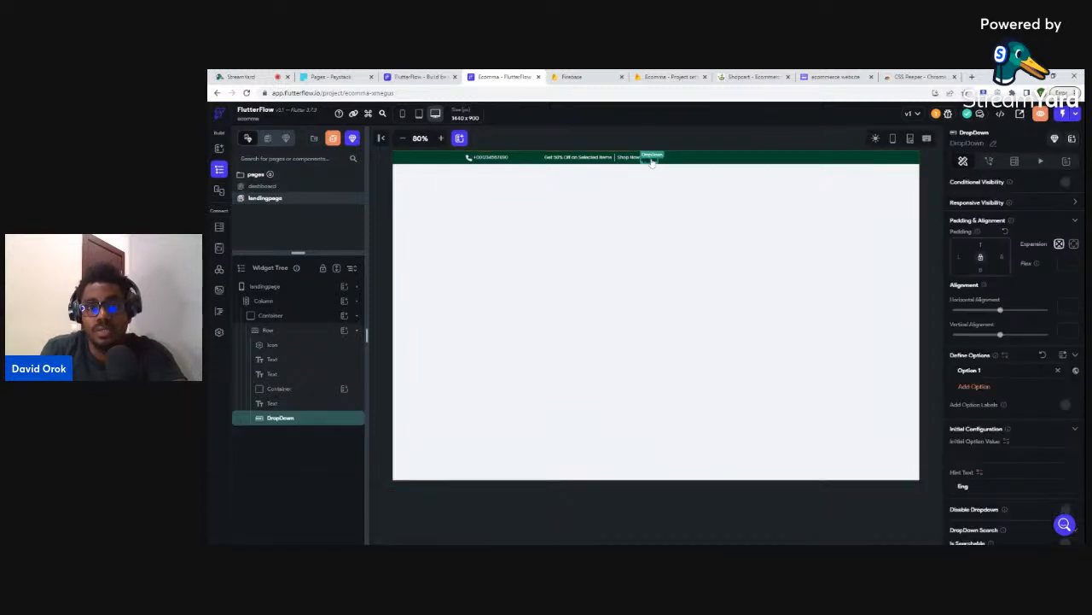
- Set the language dropdown's width to 100 and preview the top bar
scroll(1050, 413, "down", 10)
scroll(1050, 412, "down", 3)
double_click(960, 376)
type("100")
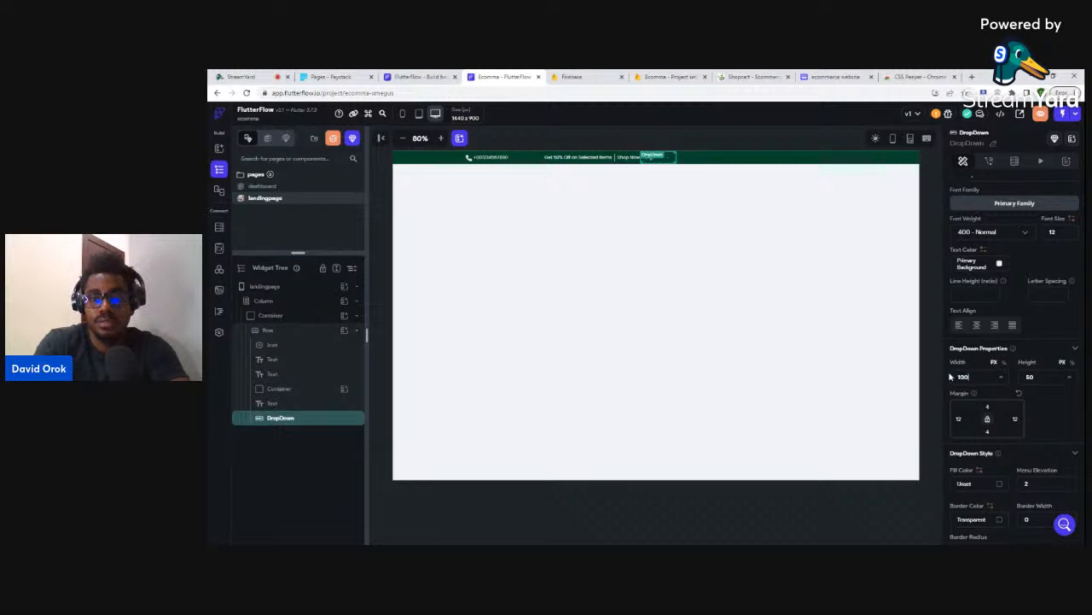
left_click(928, 300)
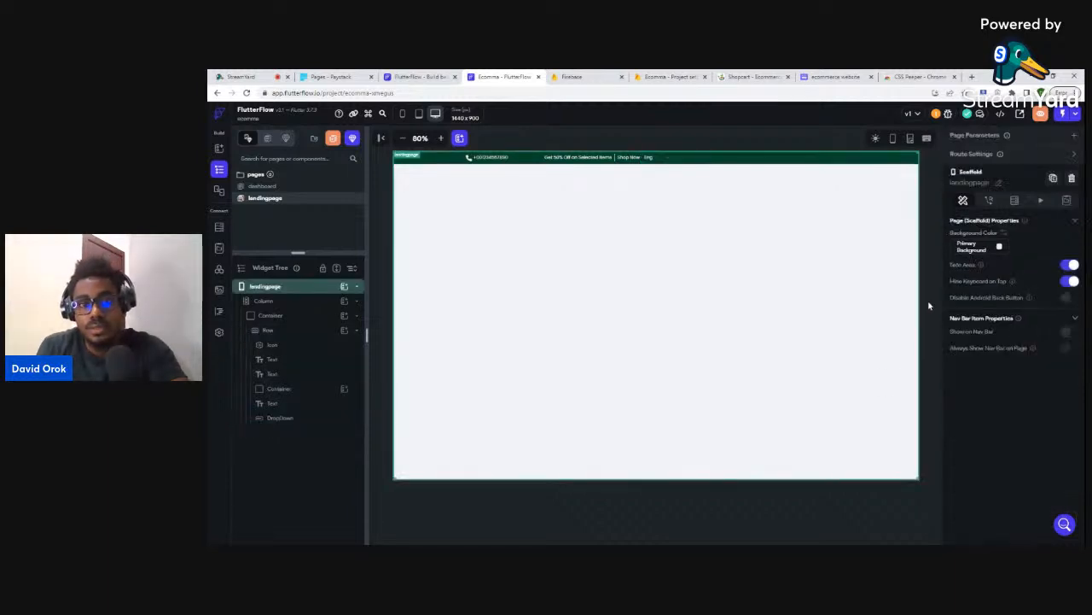
- Give the language dropdown a left padding of 100
left_click(651, 157)
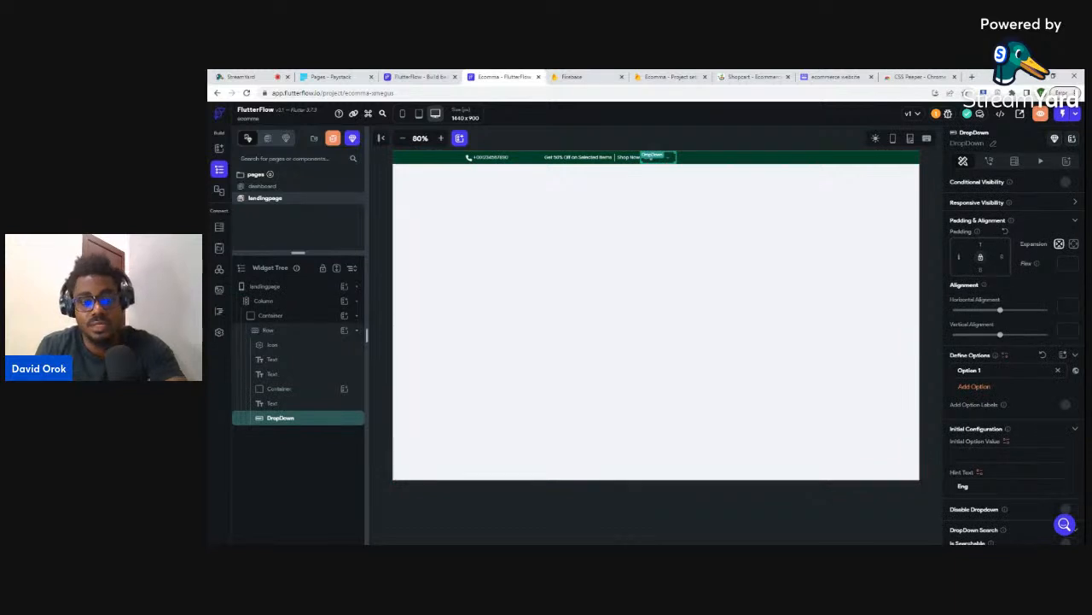
left_click(960, 257)
type("100")
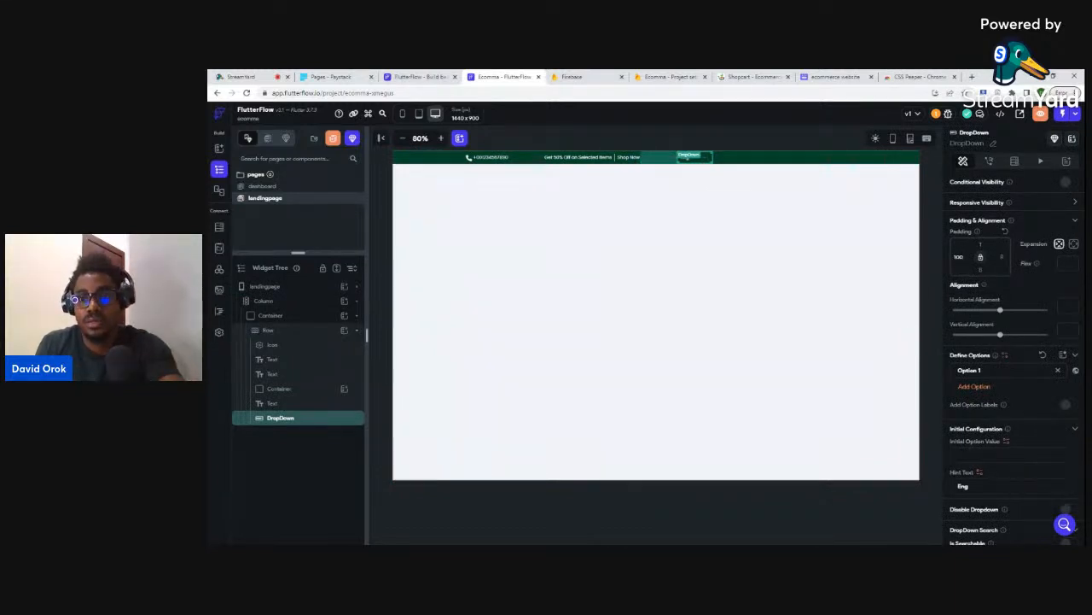
type("200")
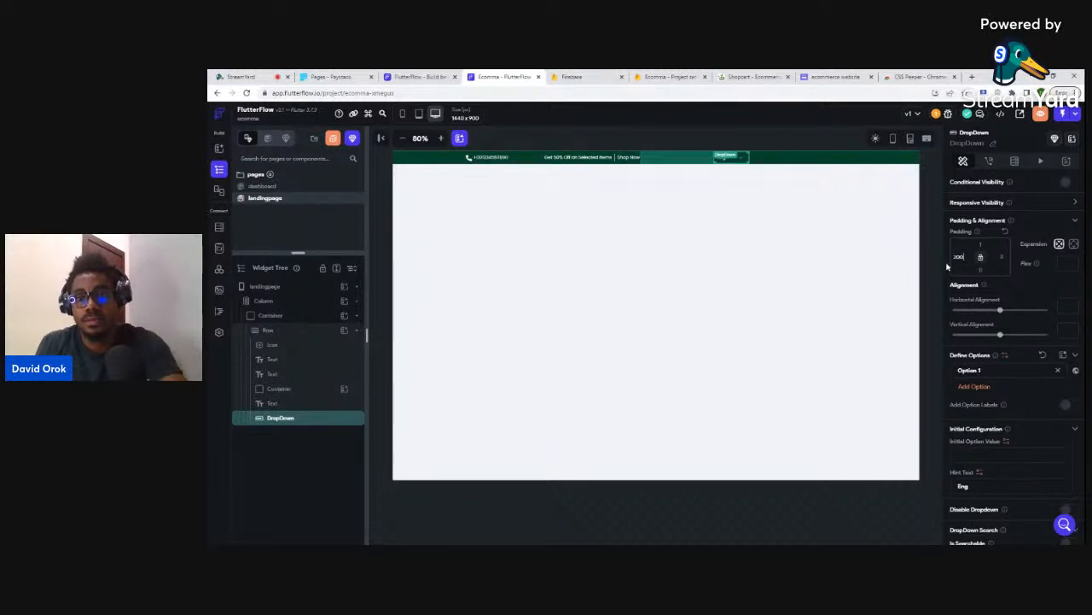
- Check the dropdown's new position, then review its fill, border, 'Eng' hint and options
left_click(939, 262)
left_click(721, 159)
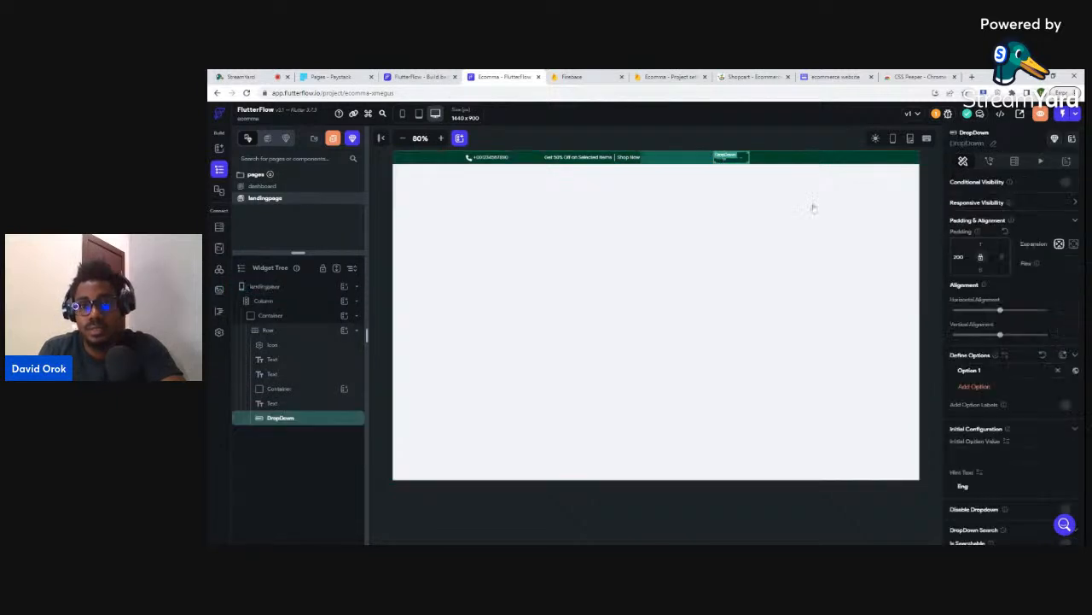
scroll(1001, 360, "down", 4)
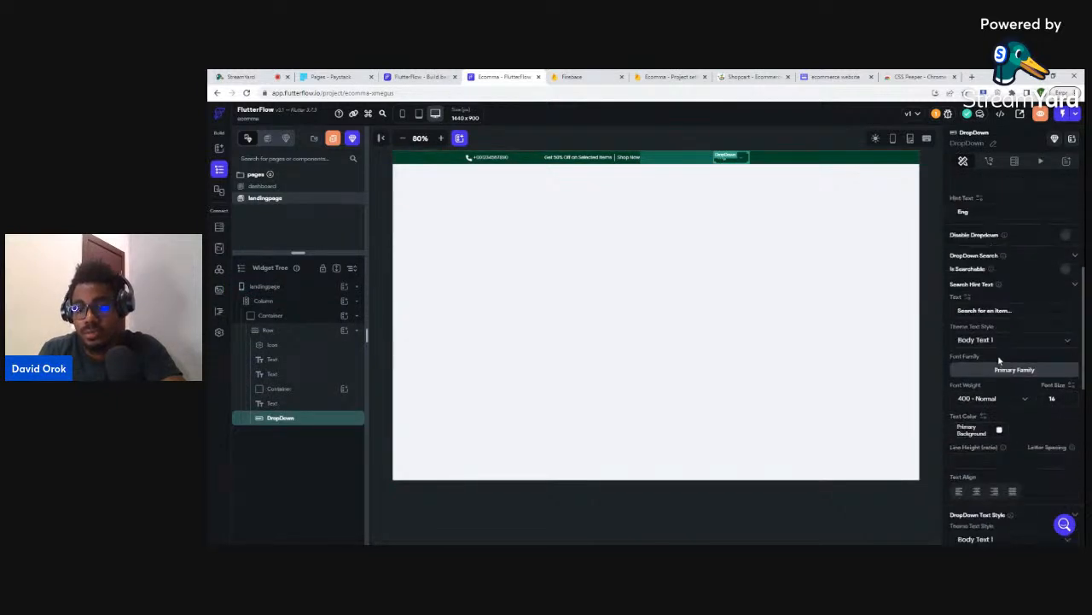
scroll(1000, 359, "down", 5)
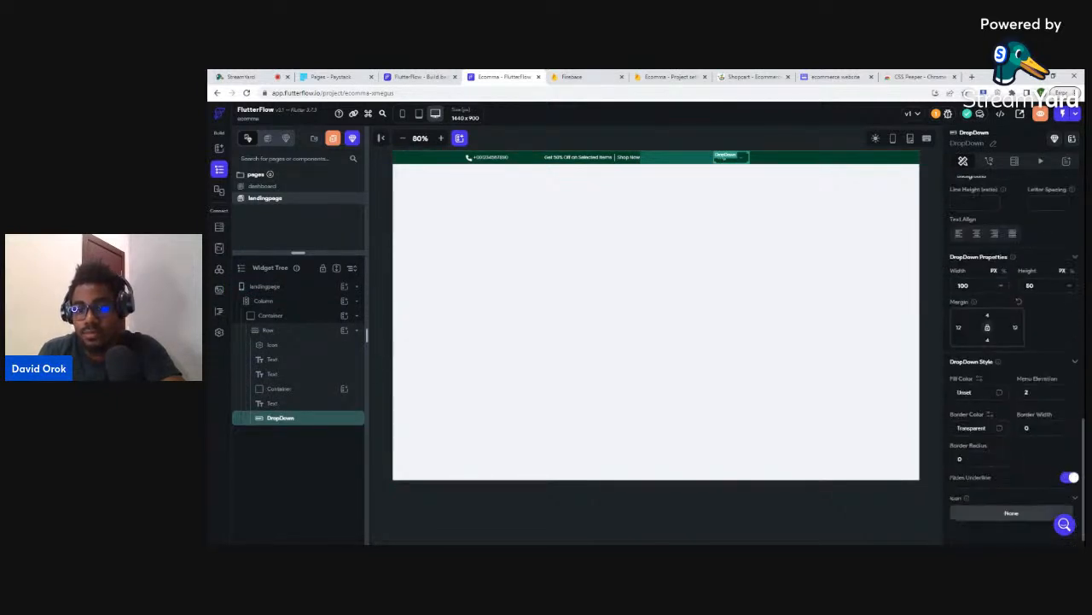
scroll(996, 344, "down", 1)
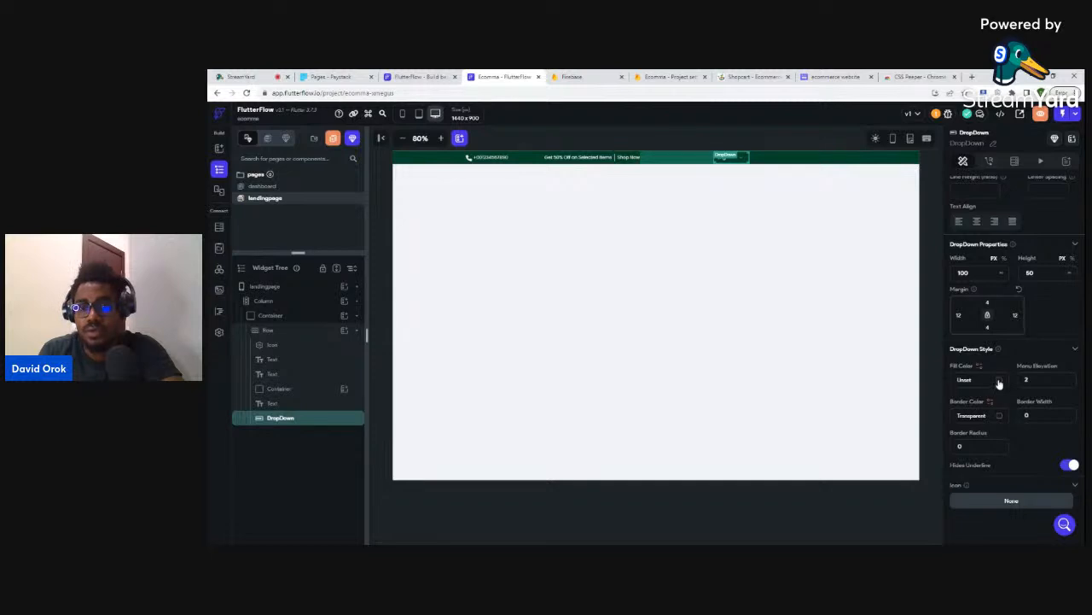
scroll(999, 380, "up", 3)
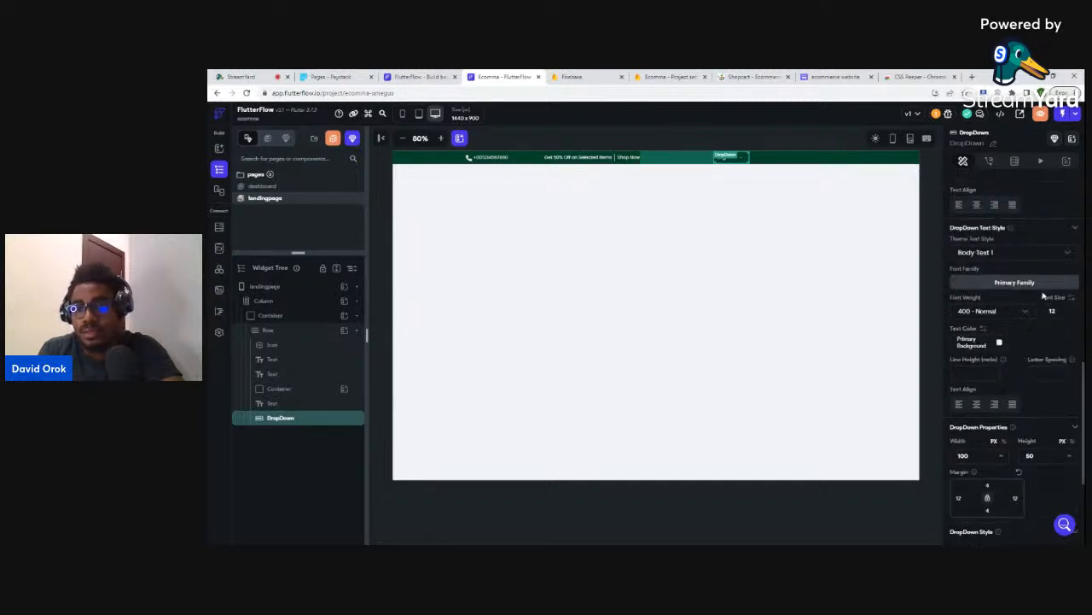
scroll(1008, 263, "up", 2)
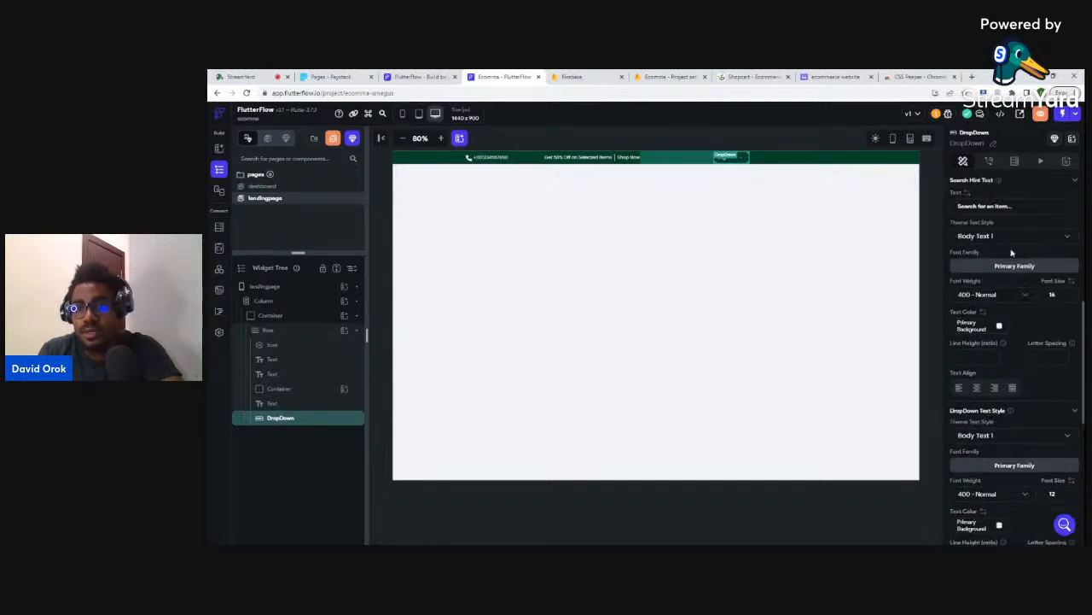
scroll(1008, 207, "up", 2)
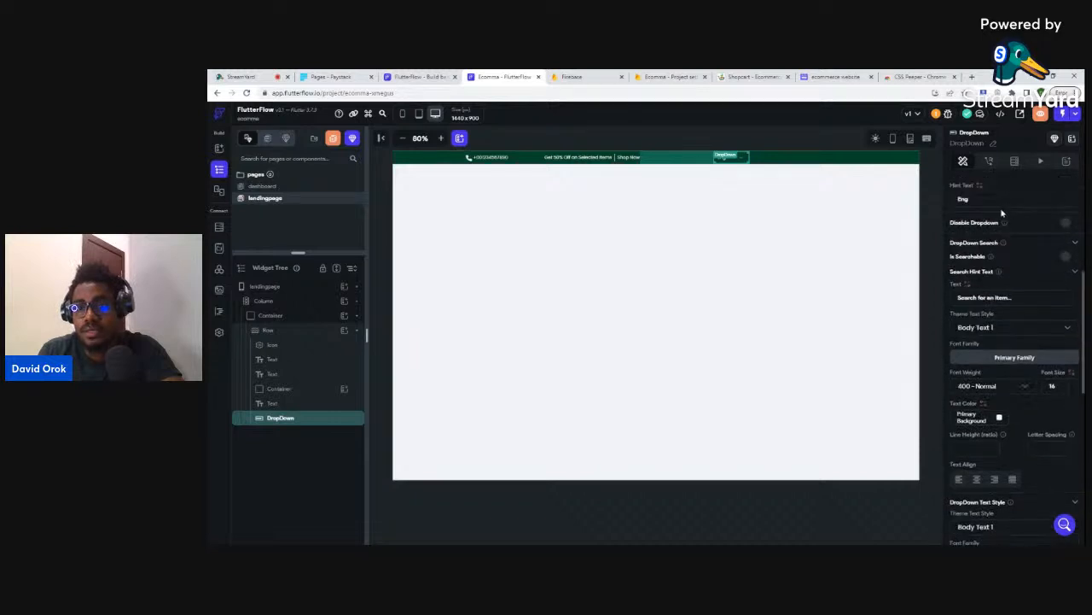
scroll(979, 212, "up", 1)
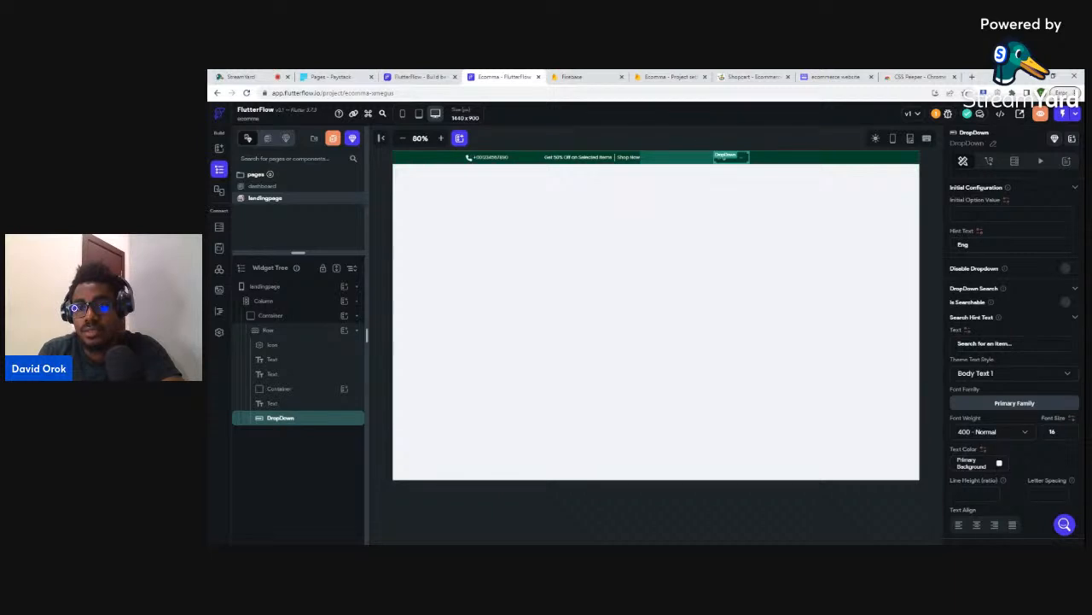
scroll(983, 231, "up", 2)
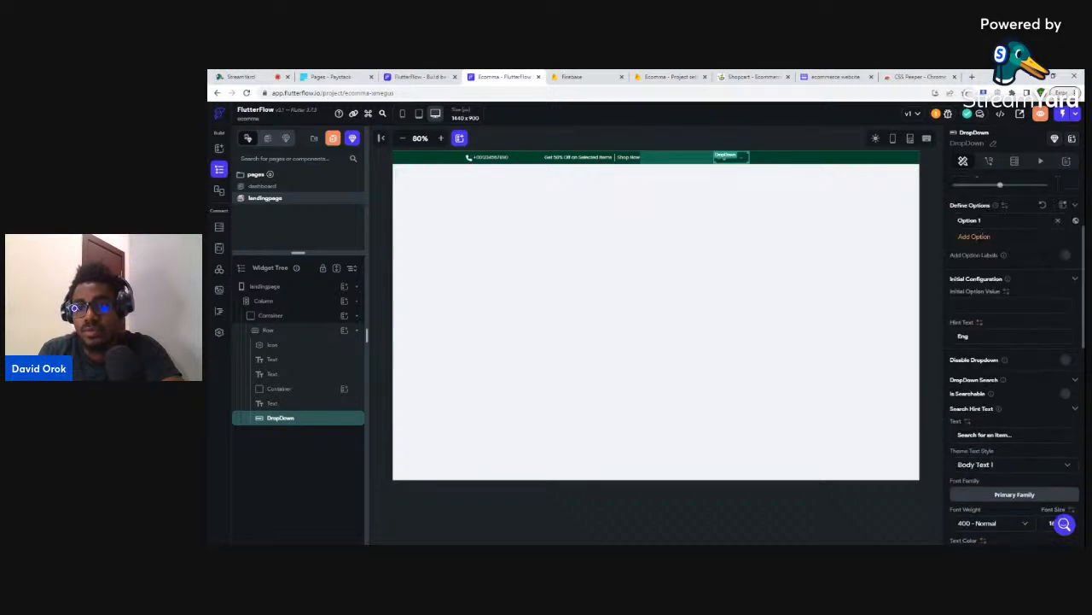
- Replace Option 1 with French and add Ibibio as a second option
triple_click(970, 220)
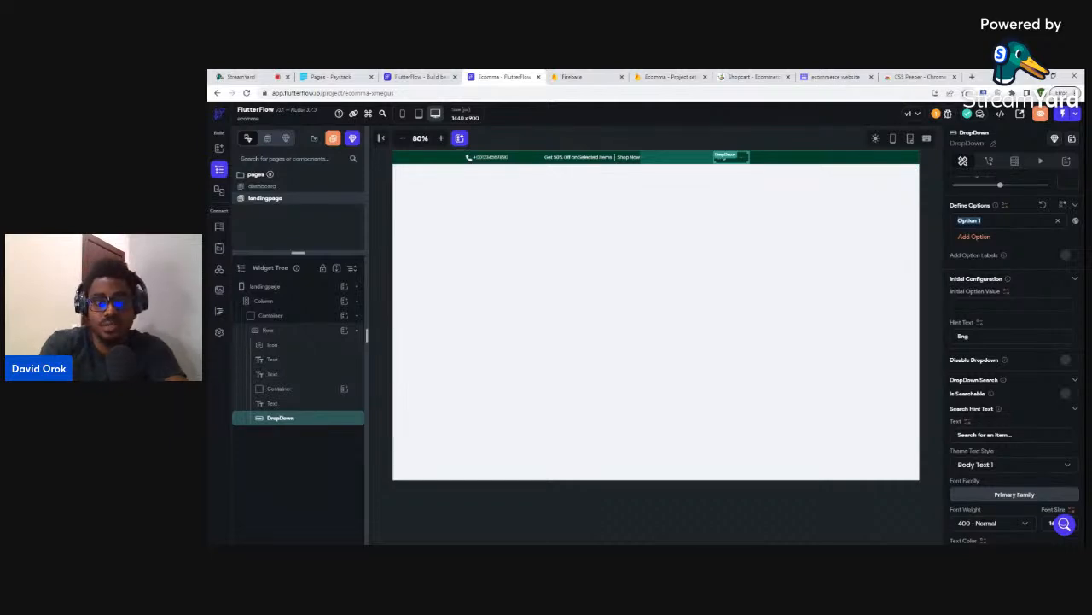
type("French")
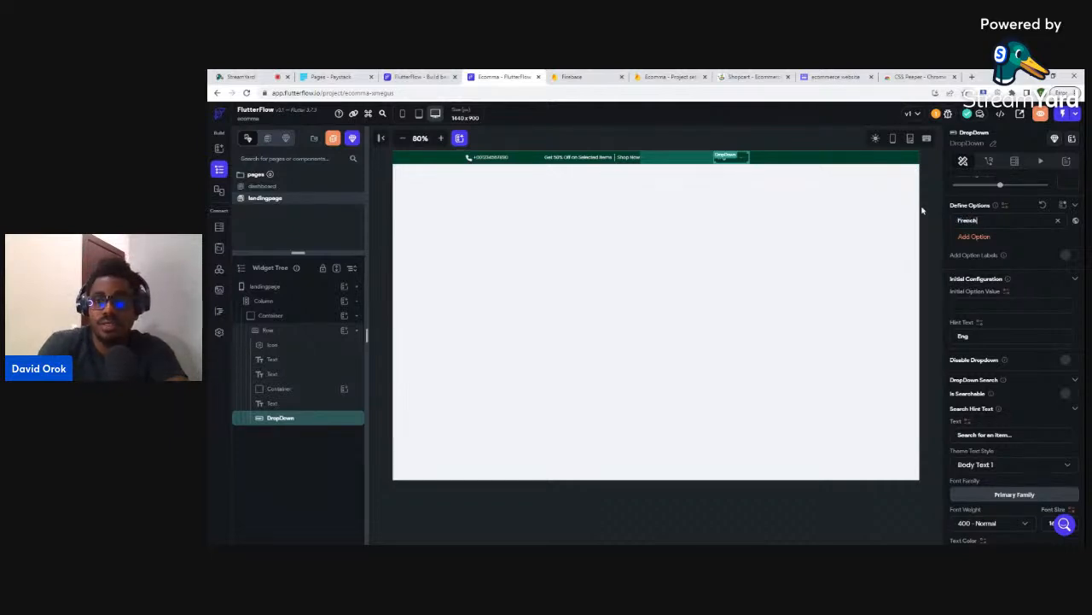
left_click(974, 237)
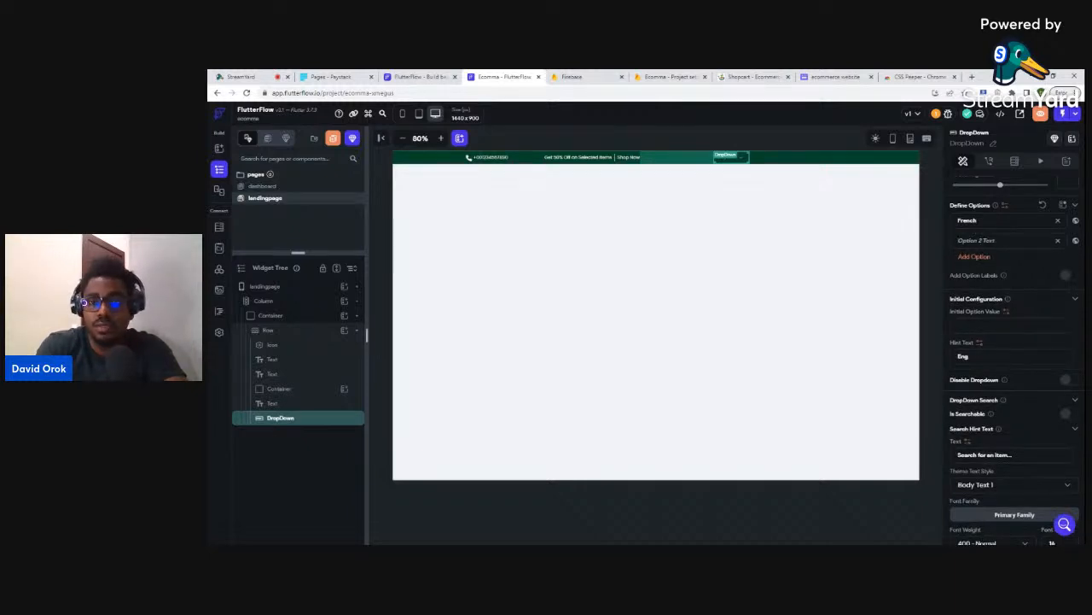
type("Ibibio")
- Preview the top bar, then duplicate the Eng dropdown with Ctrl+D
left_click(932, 205)
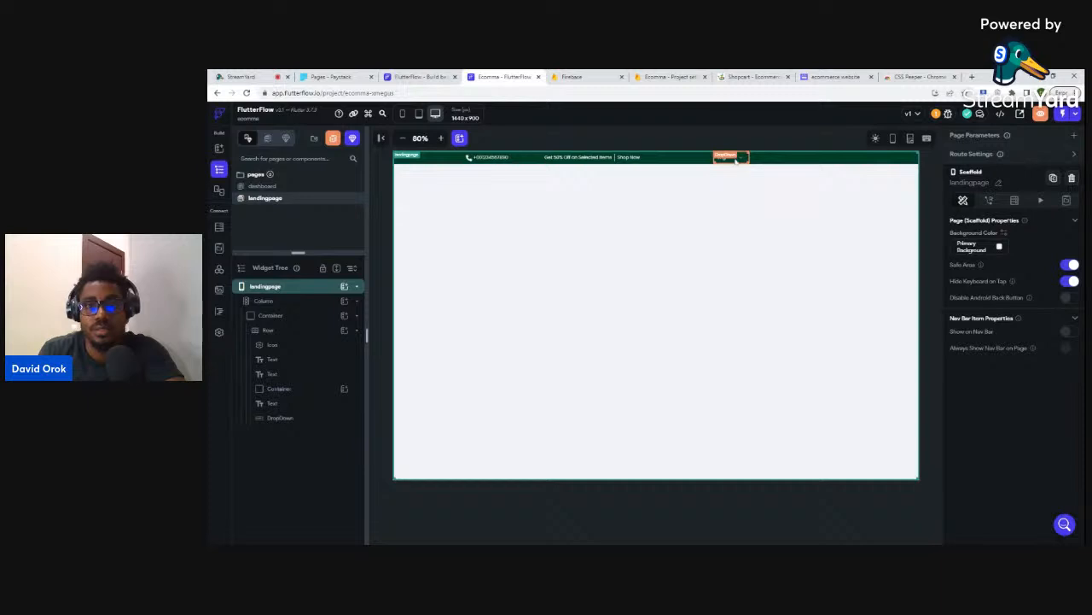
left_click(734, 159)
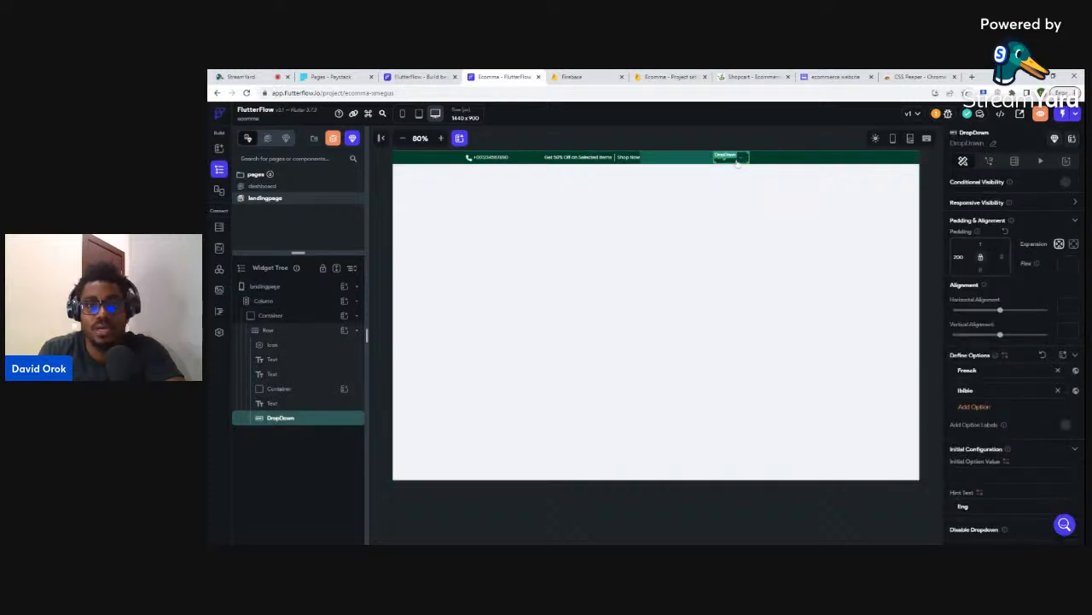
left_click(752, 133)
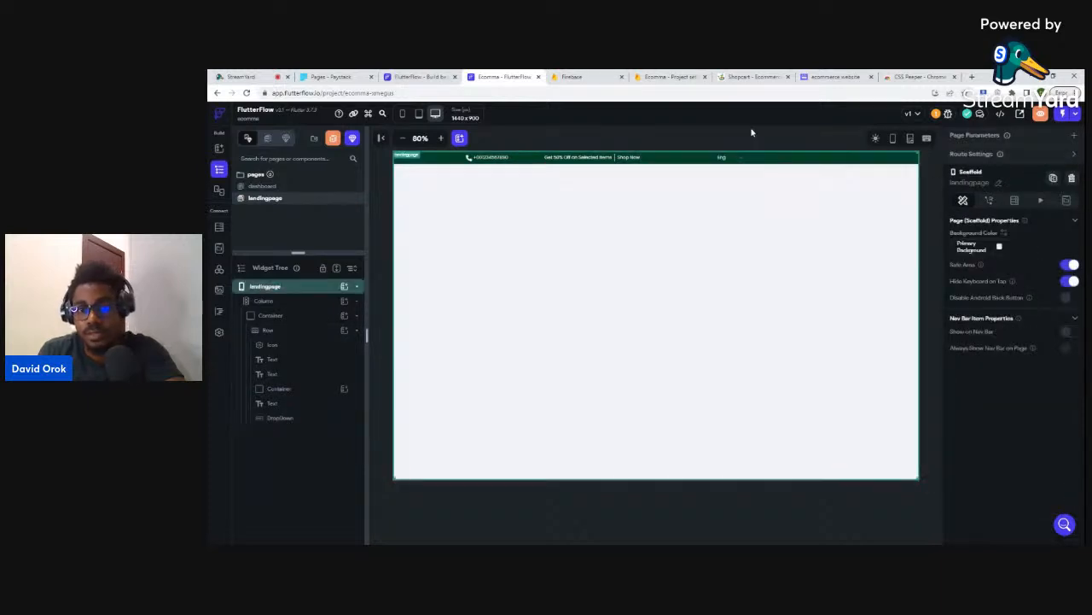
left_click(733, 160)
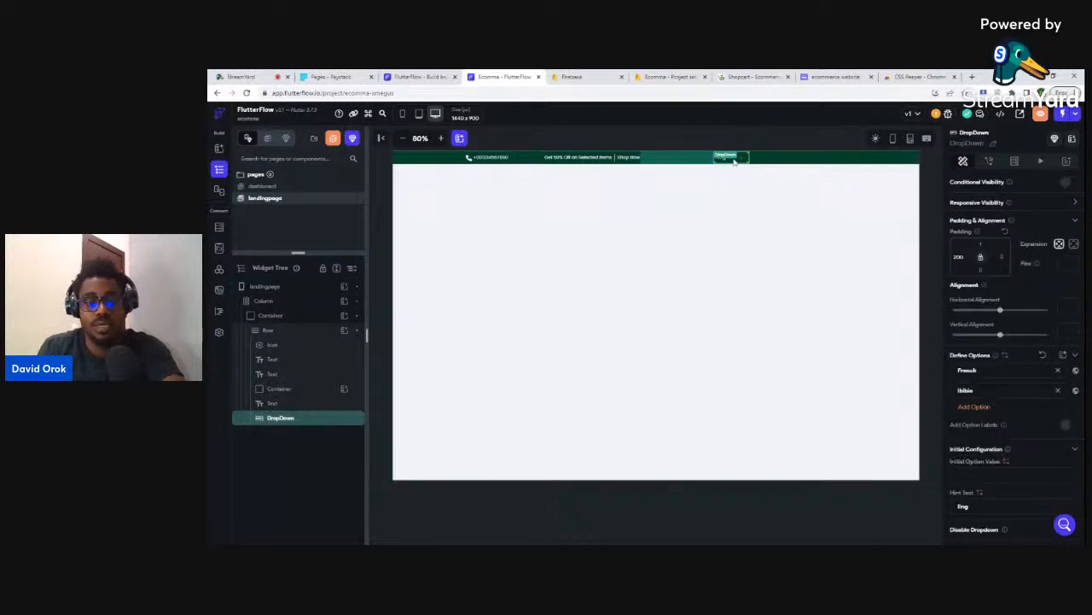
key("ctrl+d")
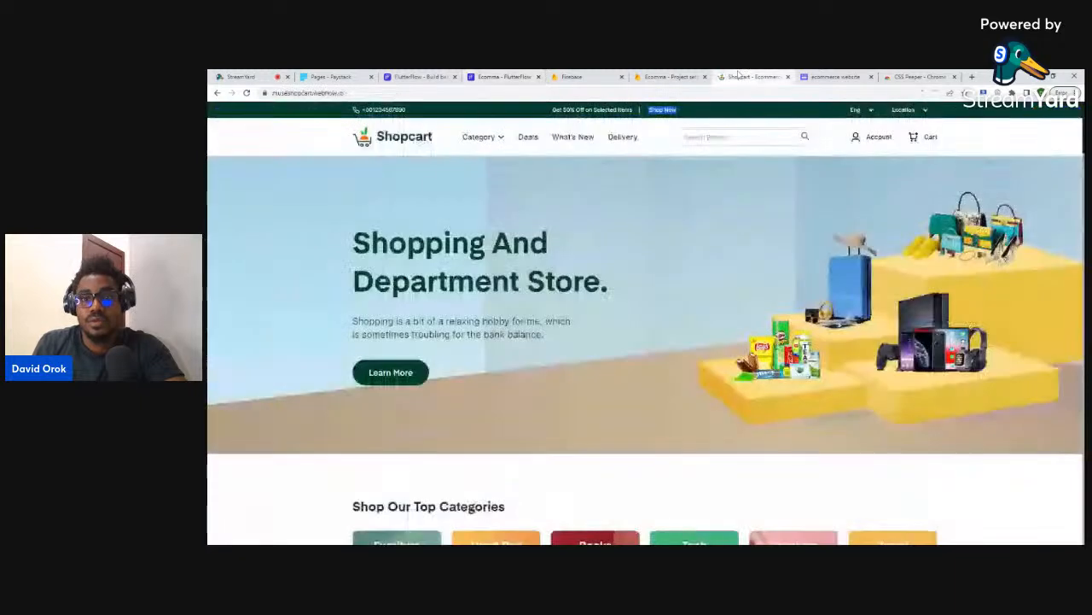
- Change the duplicated dropdown's left padding from 200 to 30, comparing against Shopcart
left_click(742, 76)
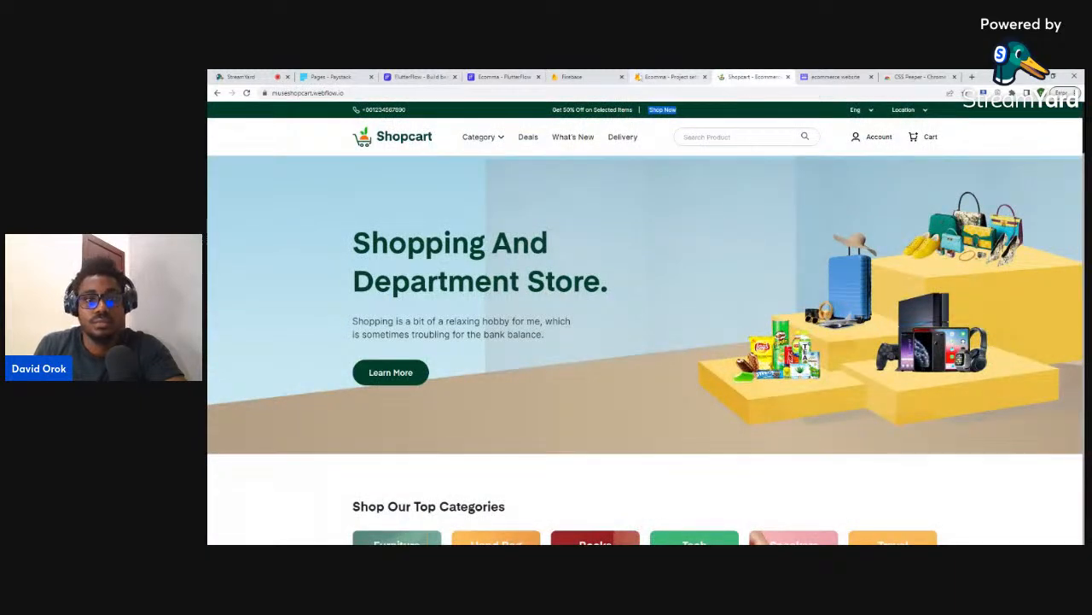
left_click(503, 75)
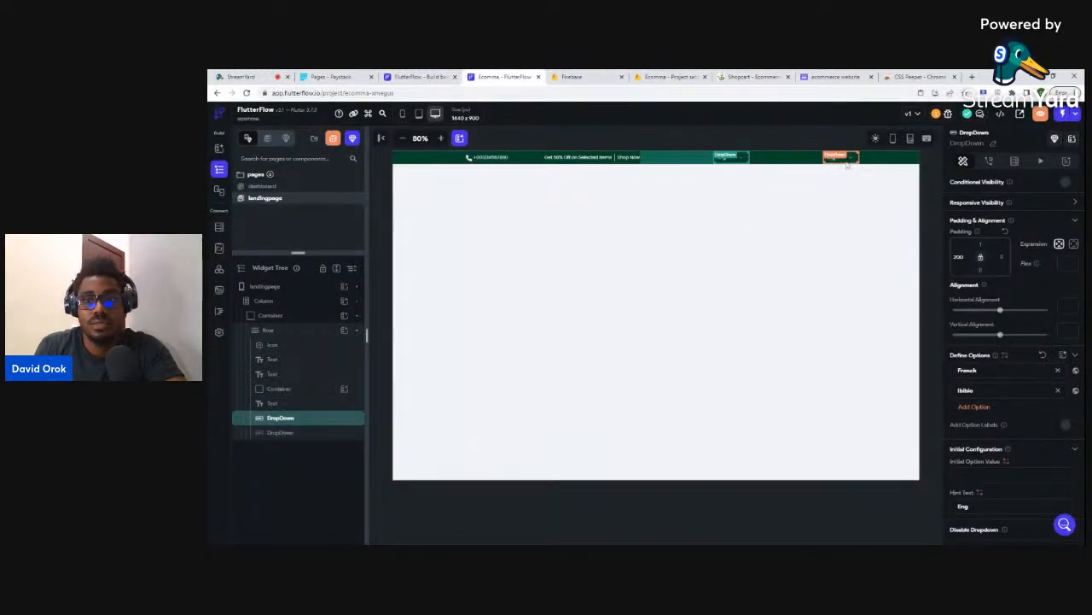
left_click(845, 162)
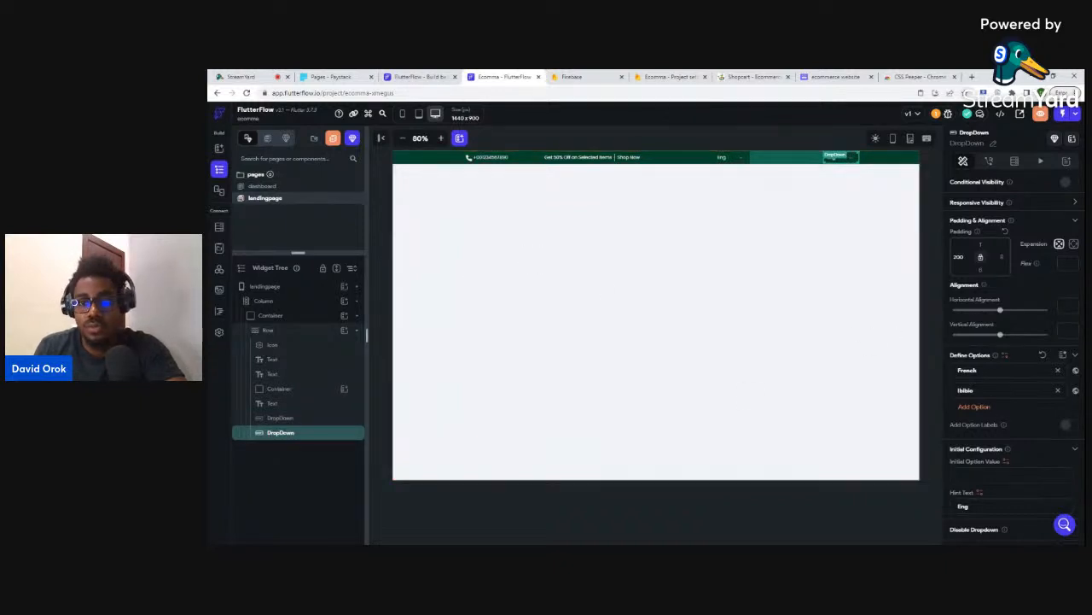
double_click(954, 262)
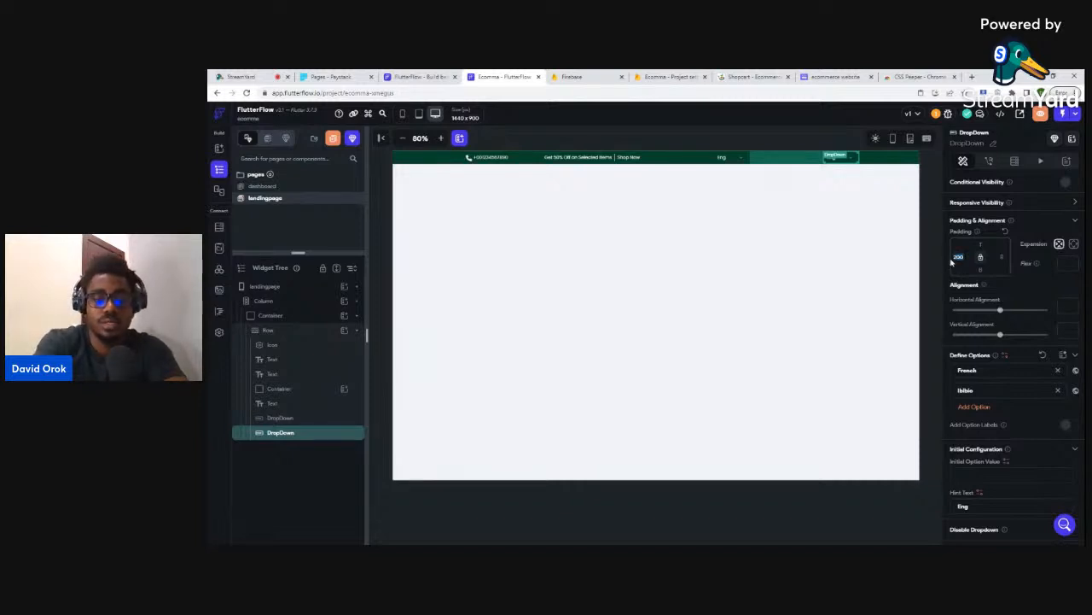
type("30")
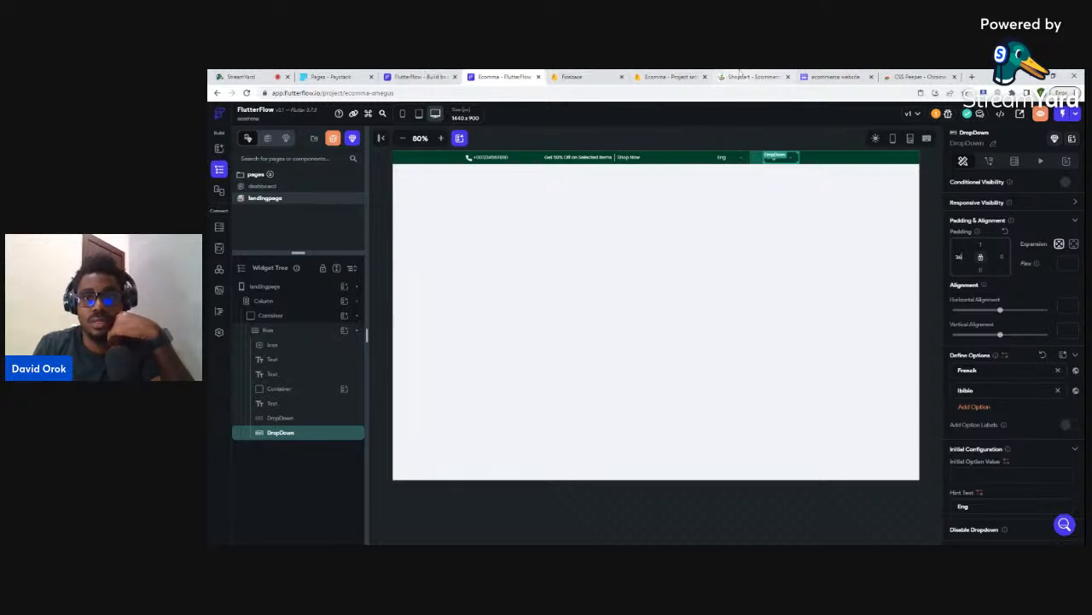
left_click(740, 76)
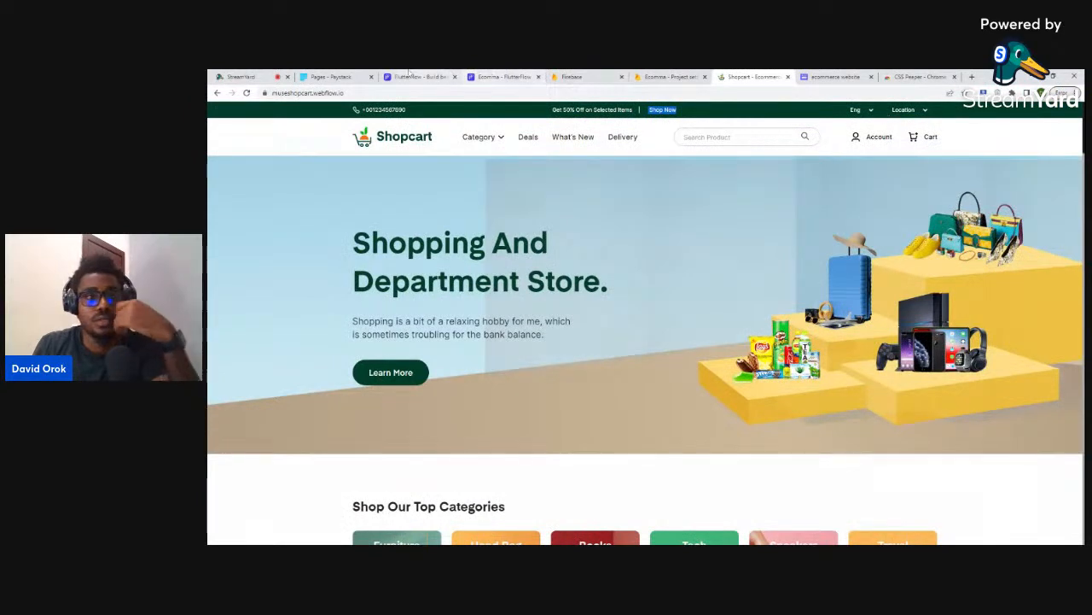
left_click(506, 76)
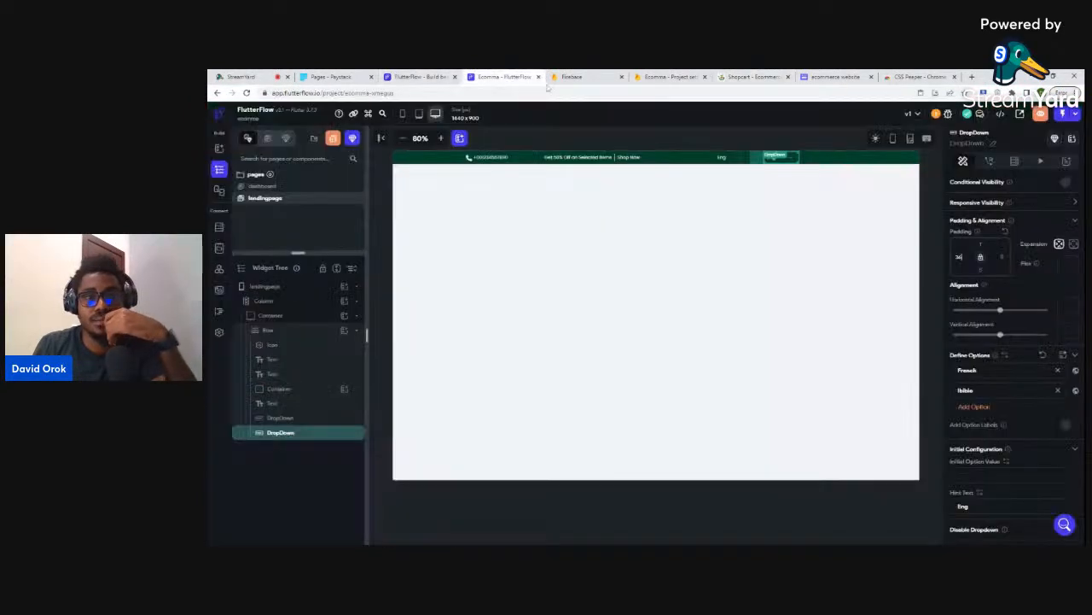
- Set the second dropdown's width to 150
scroll(1006, 401, "down", 10)
scroll(1006, 380, "down", 5)
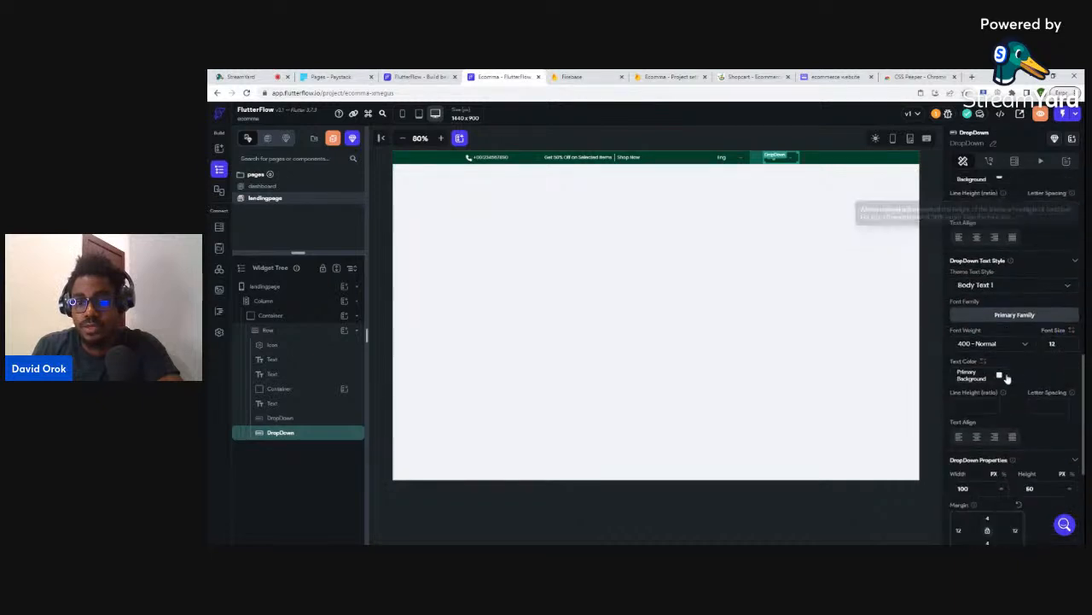
double_click(963, 273)
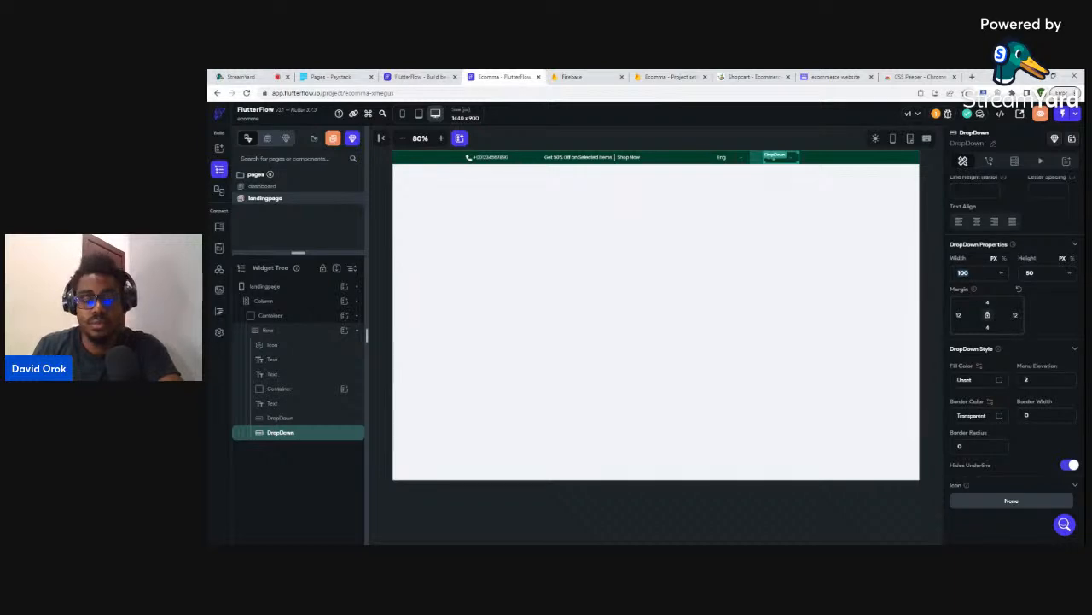
type("150")
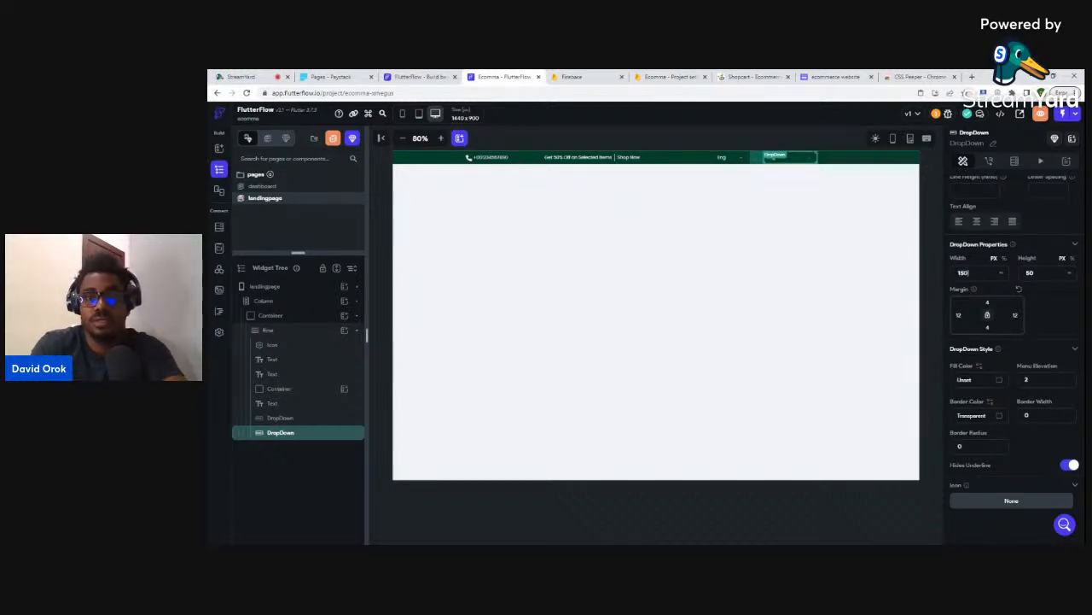
- Replace the second dropdown's 'Eng' hint text with 'Location'
scroll(1025, 230, "up", 5)
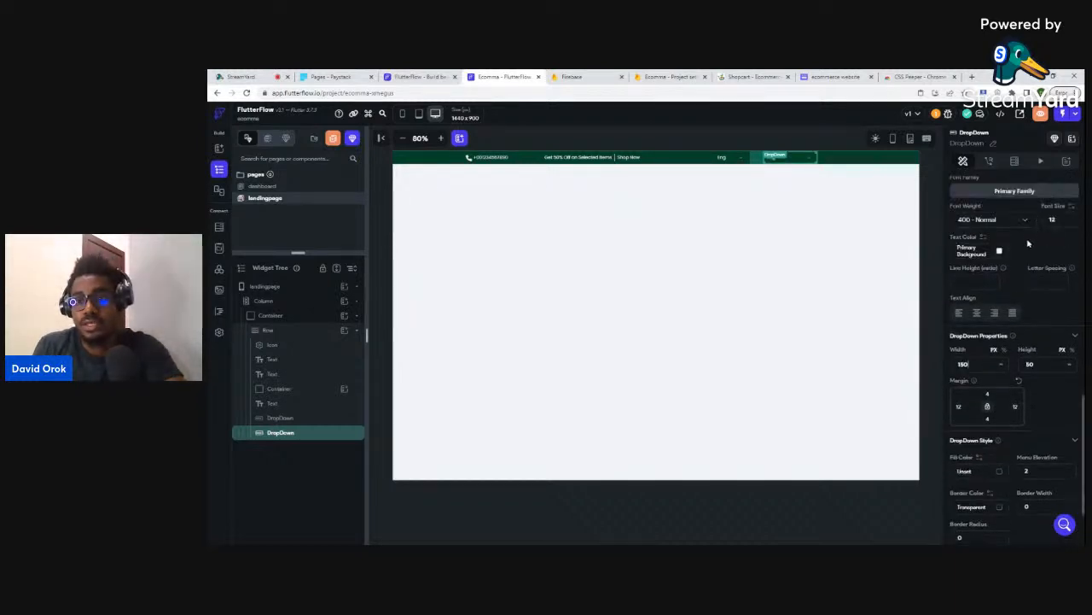
scroll(1001, 245, "up", 2)
scroll(1001, 247, "up", 2)
scroll(1001, 247, "up", 2)
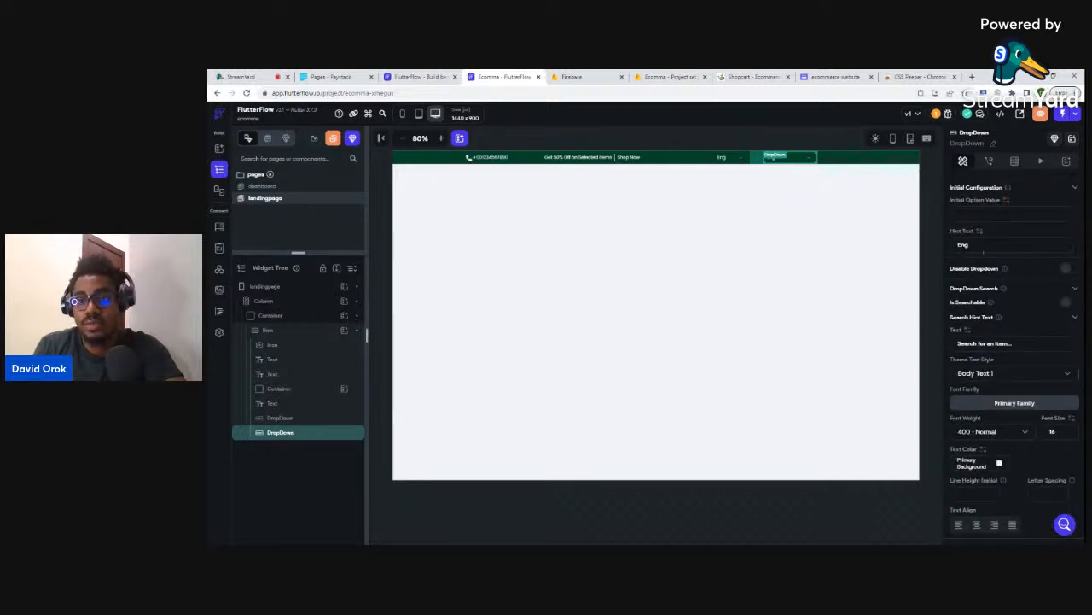
double_click(962, 245)
type("Location")
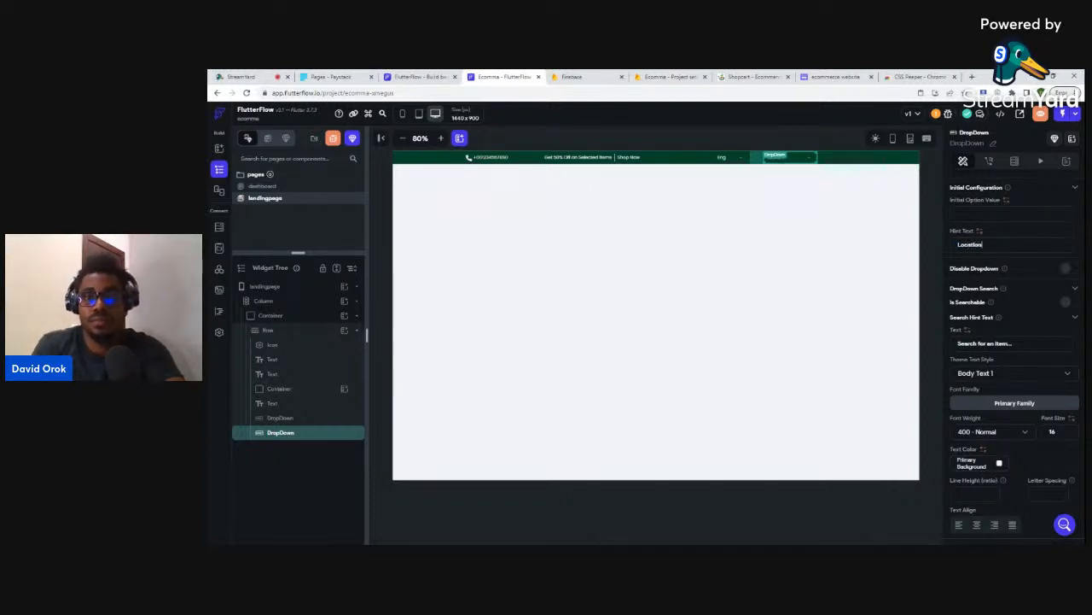
- Rename its options to Nigeria and Ghana, then compare with the Shopcart top bar
left_click(782, 507)
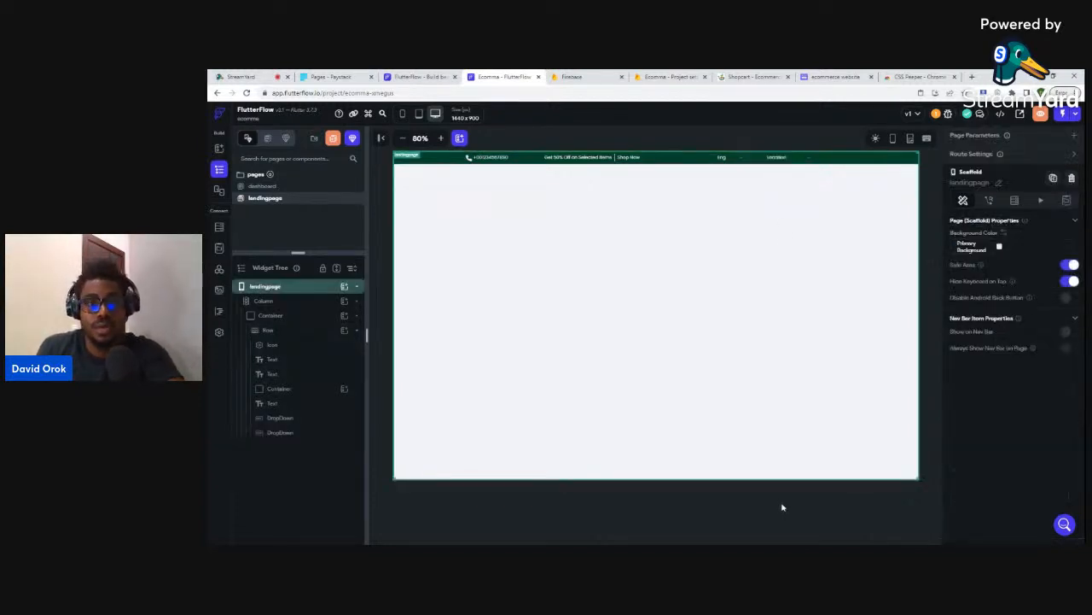
left_click(782, 507)
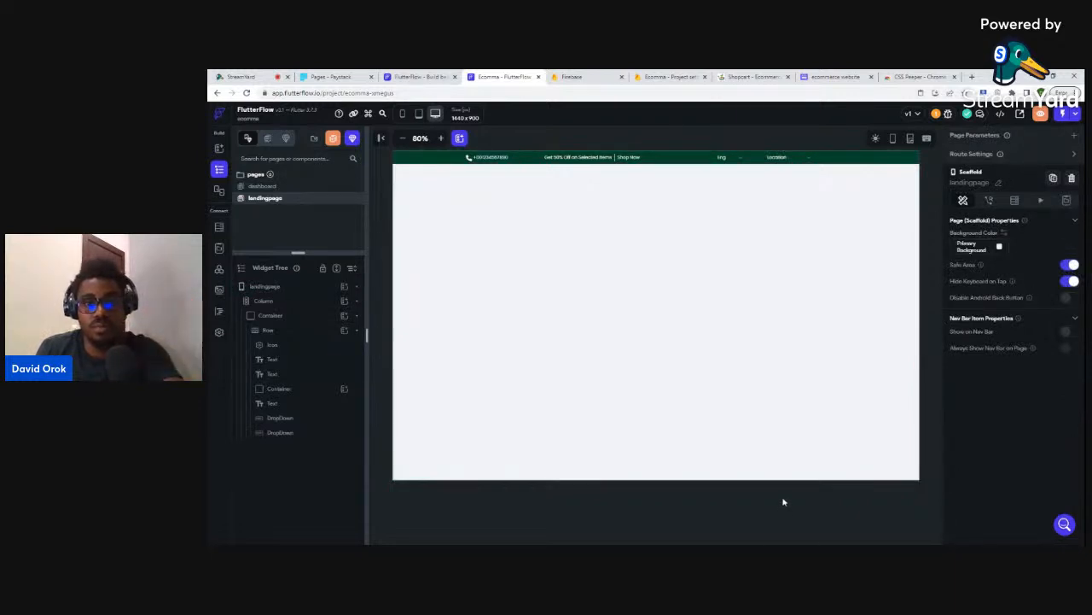
left_click(786, 158)
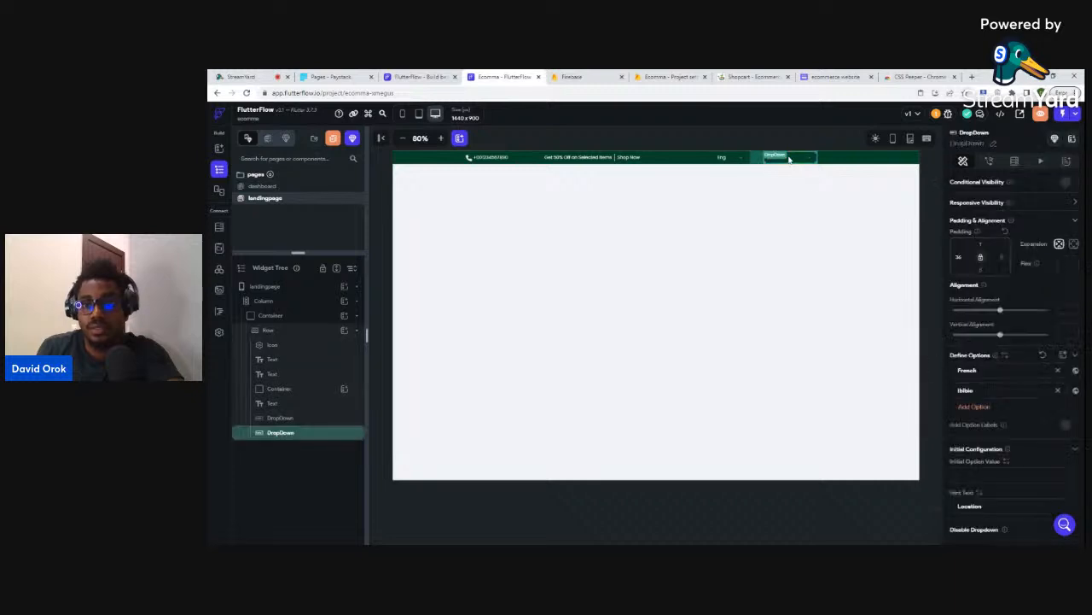
scroll(984, 316, "down", 1)
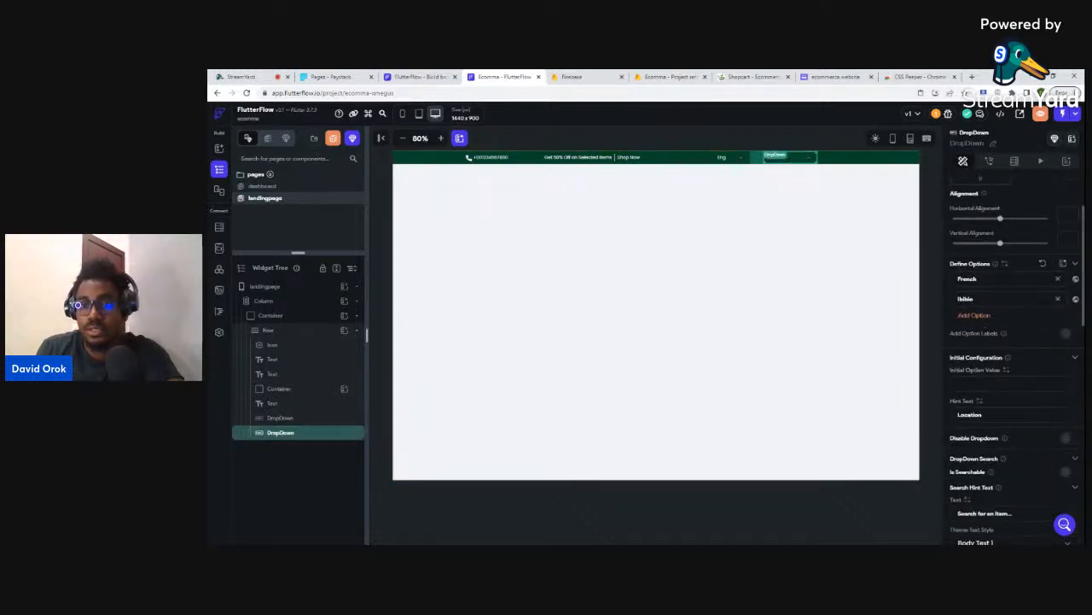
type("Nigeria")
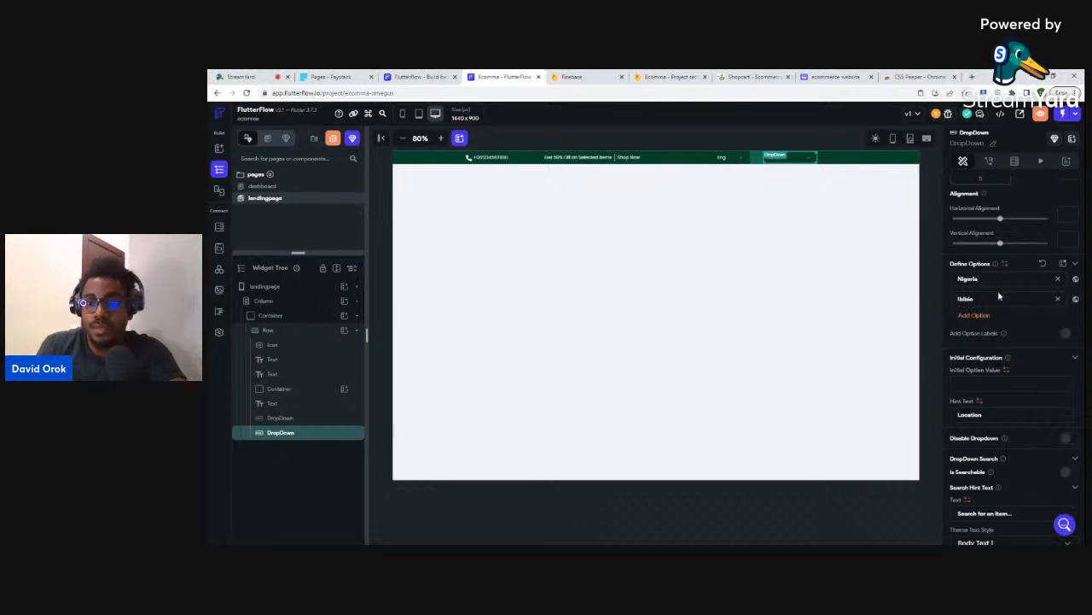
key("Tab")
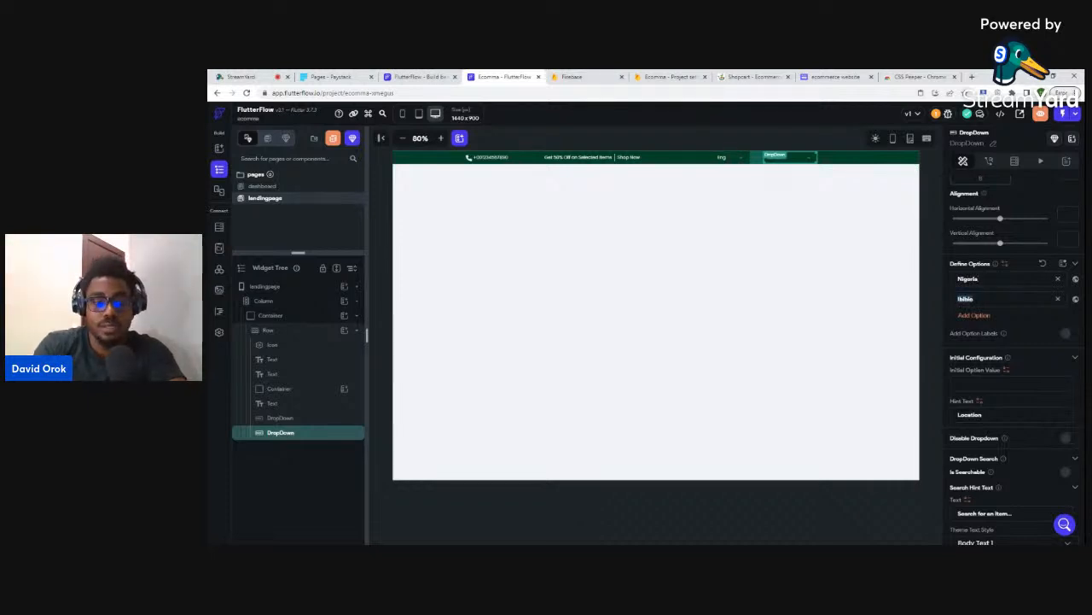
type("Ghana")
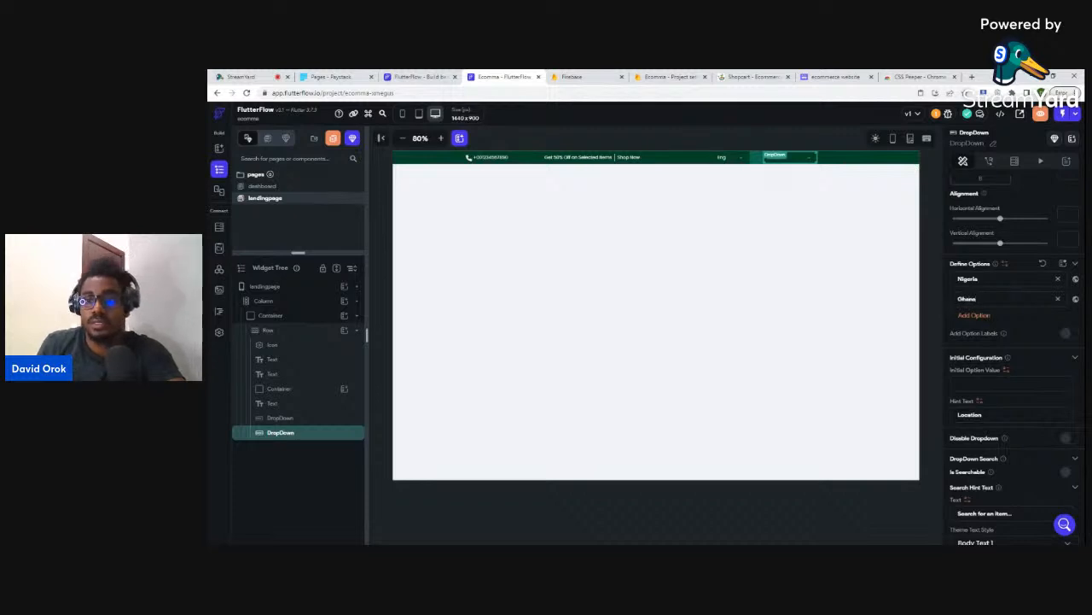
left_click(928, 306)
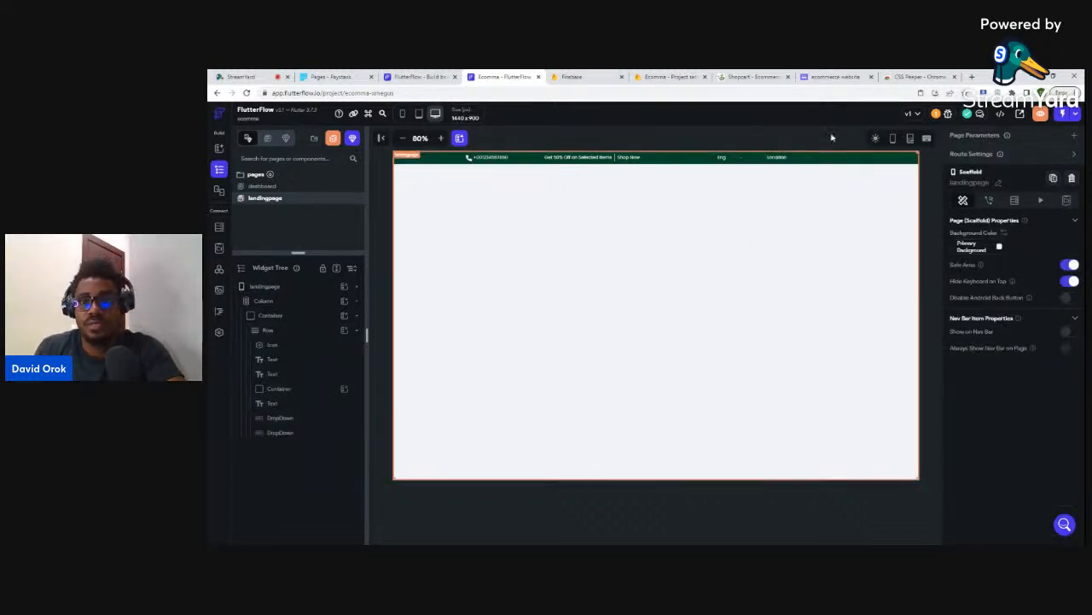
left_click(741, 77)
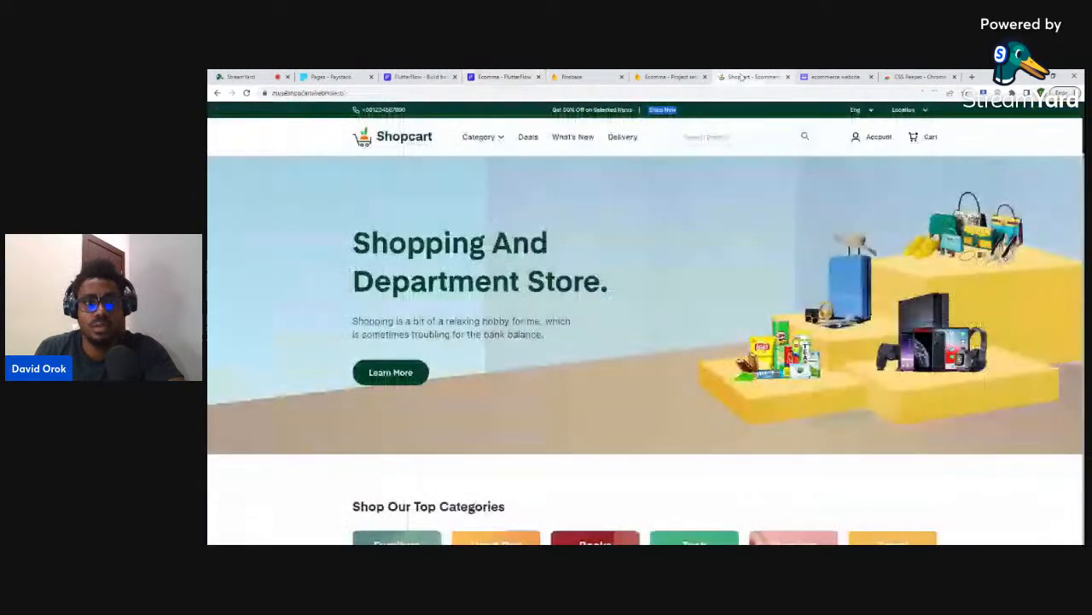
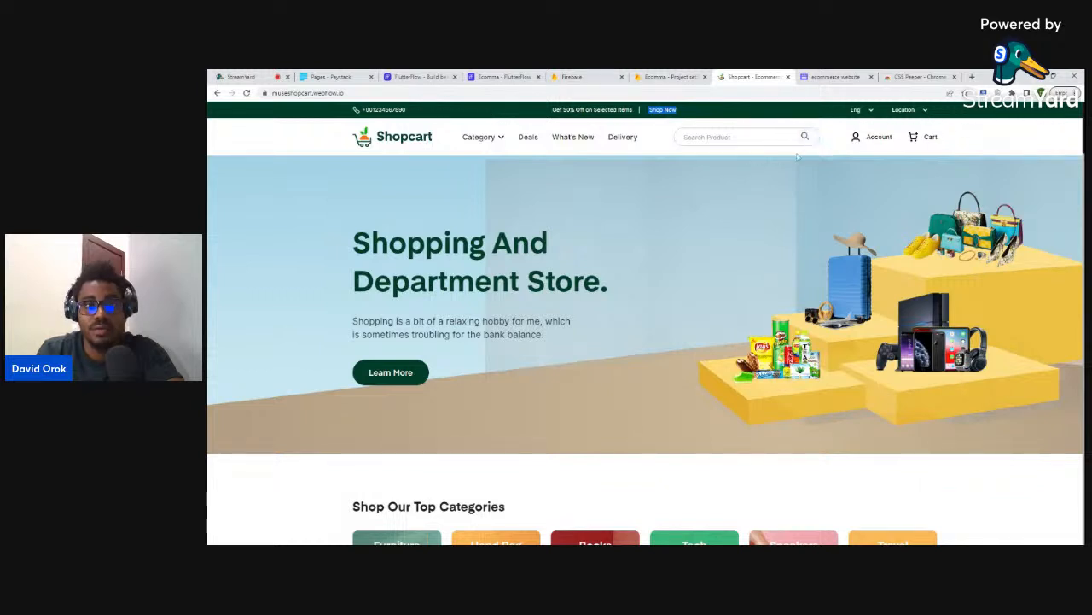
- Open the Shopcart logo image in its own tab and save it as an SVG file
right_click(388, 143)
left_click(418, 211)
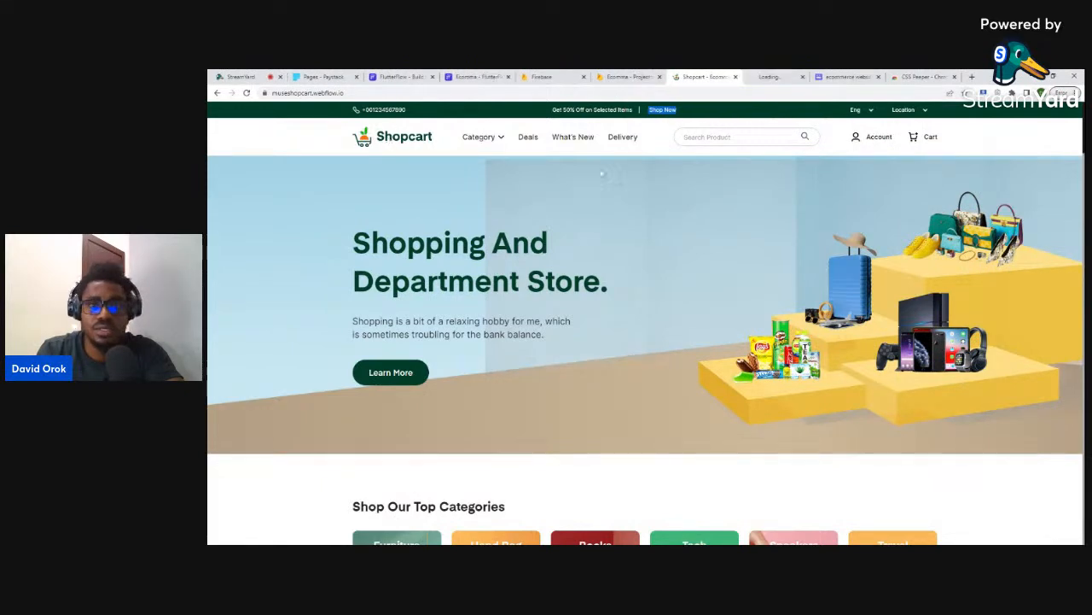
left_click(760, 75)
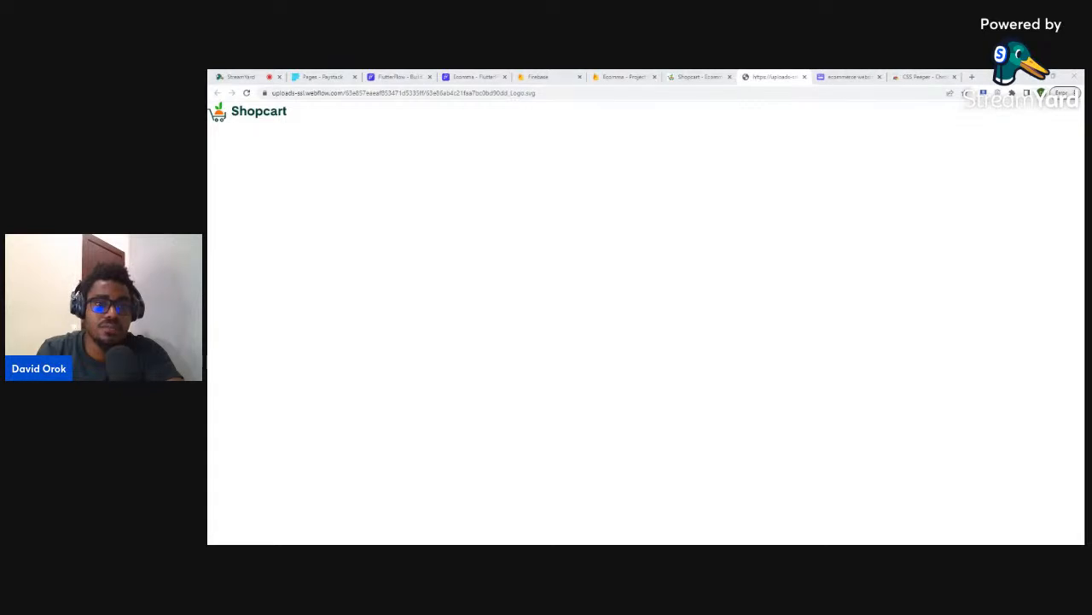
key("Return")
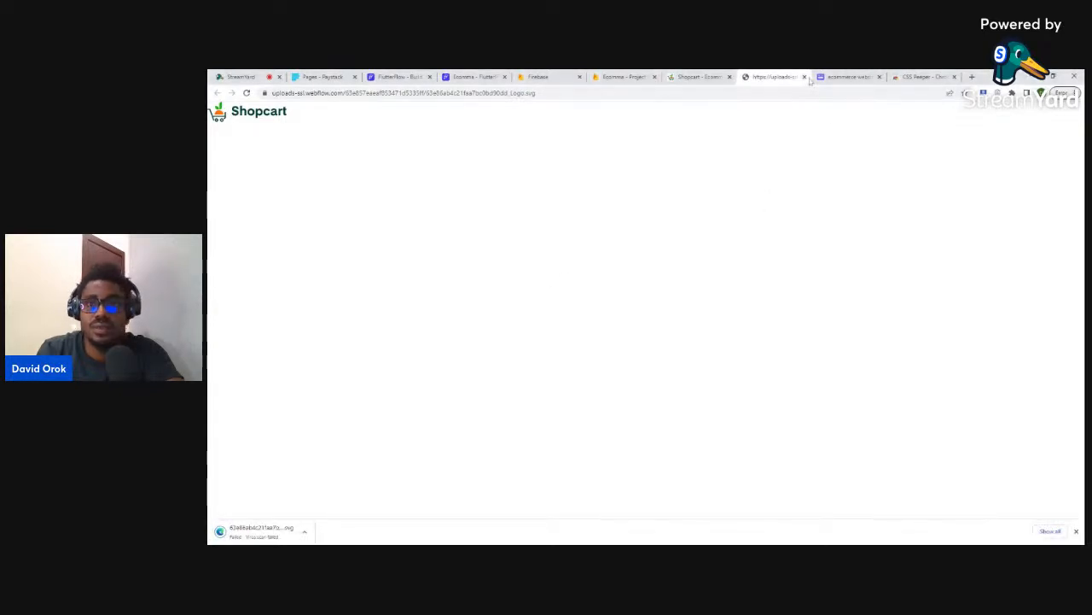
left_click(804, 77)
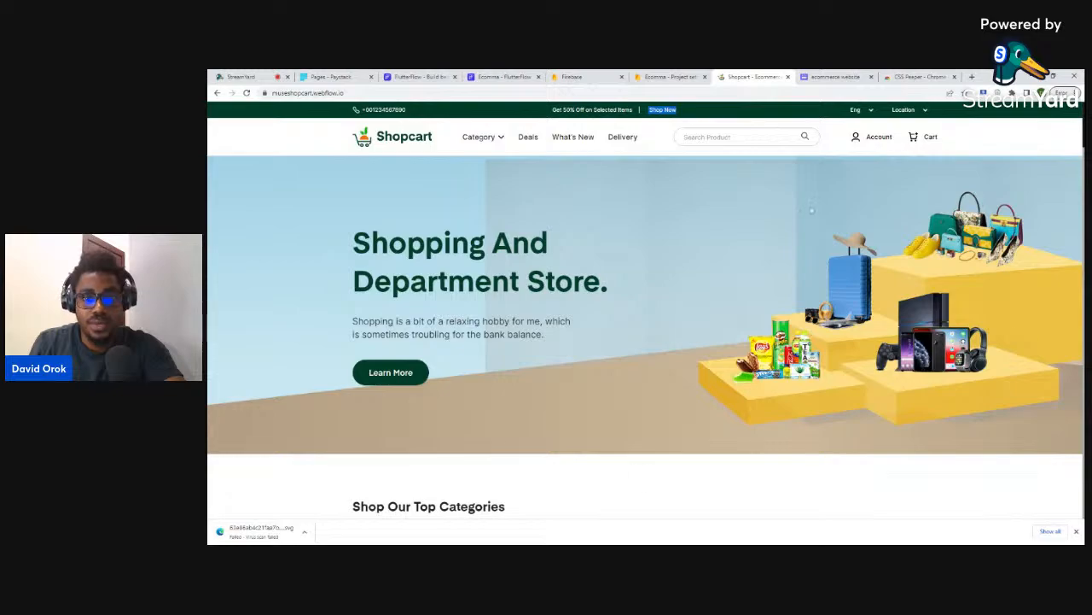
- Scroll through the Shopcart store page, then return to the FlutterFlow project
scroll(739, 269, "down", 10)
scroll(739, 269, "up", 10)
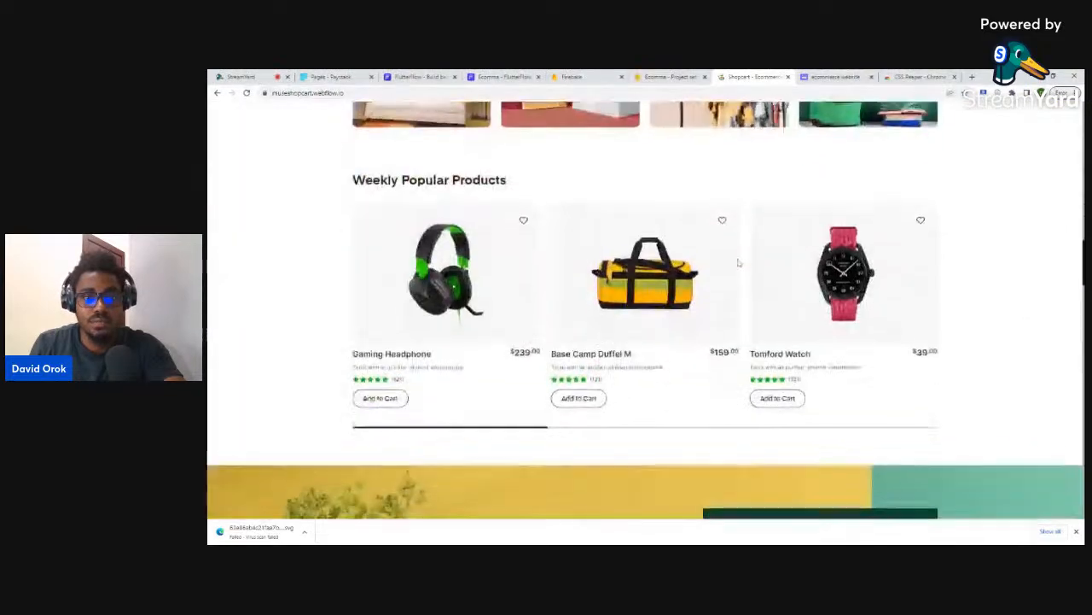
scroll(734, 260, "down", 4)
scroll(733, 256, "up", 3)
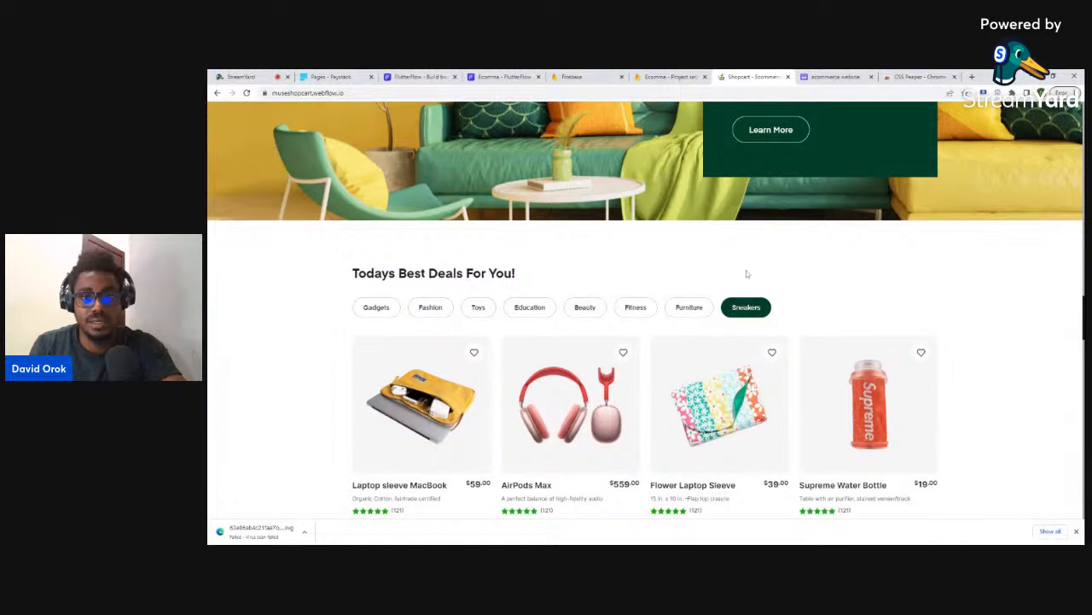
left_click(503, 76)
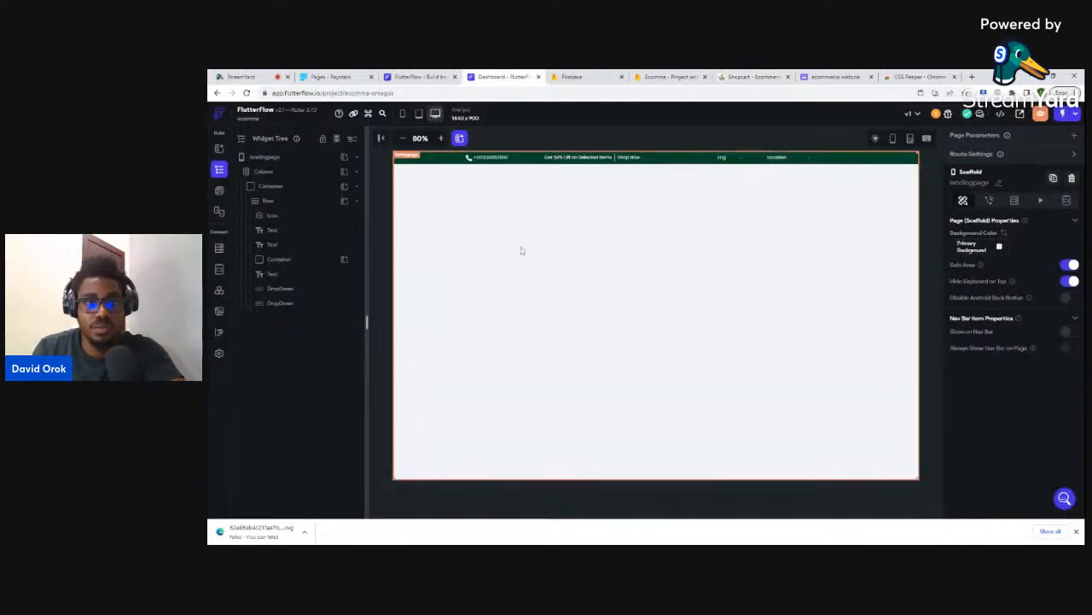
- Duplicate the dark green header container with Ctrl+D and select the copy's phone icon
left_click(735, 77)
scroll(645, 307, "up", 15)
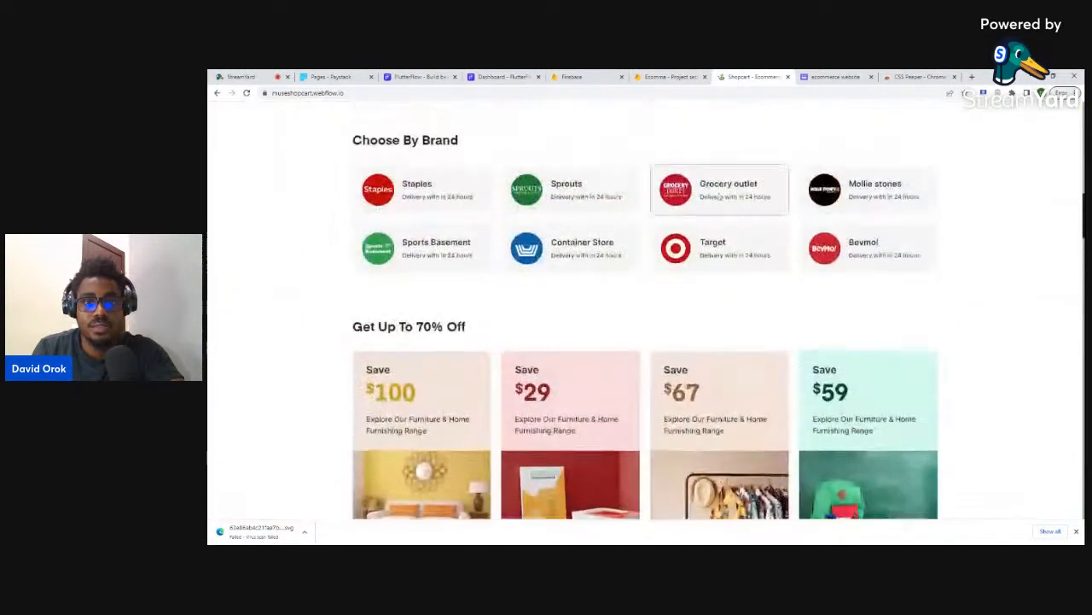
scroll(386, 194, "up", 3)
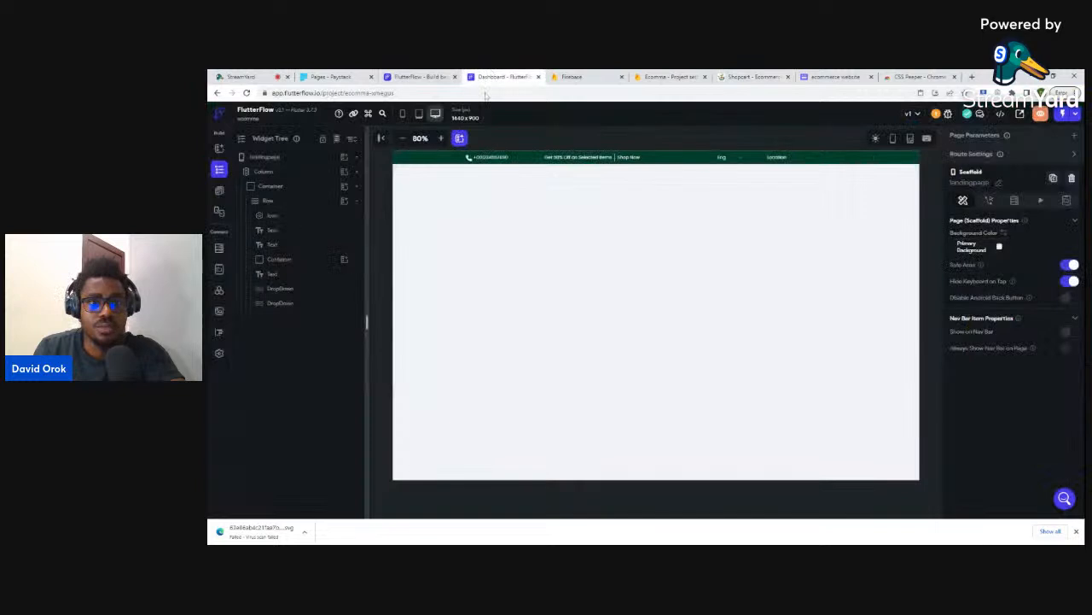
left_click(493, 77)
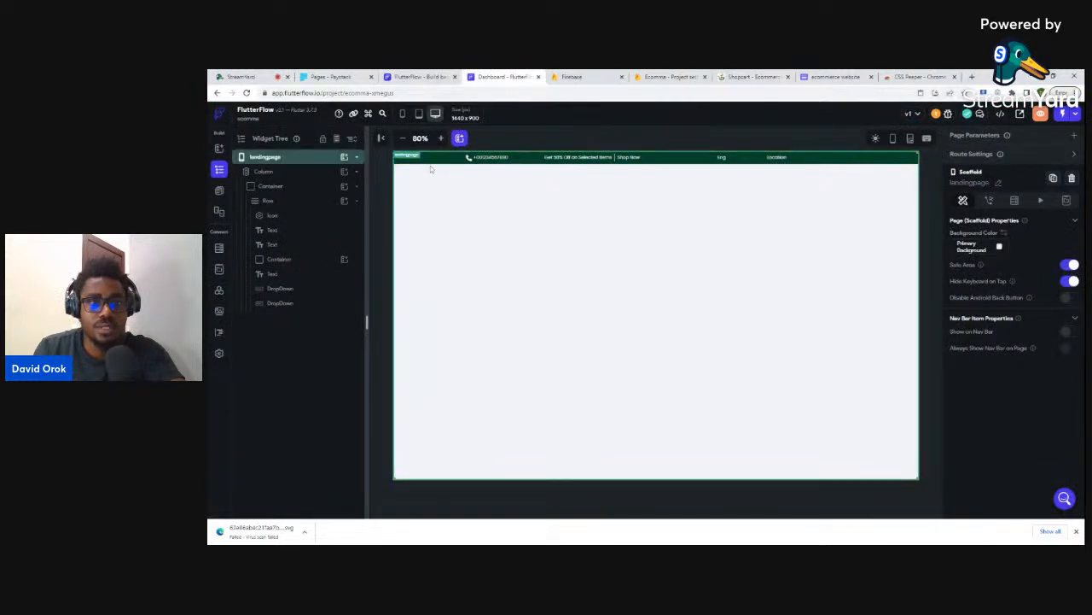
left_click(271, 187)
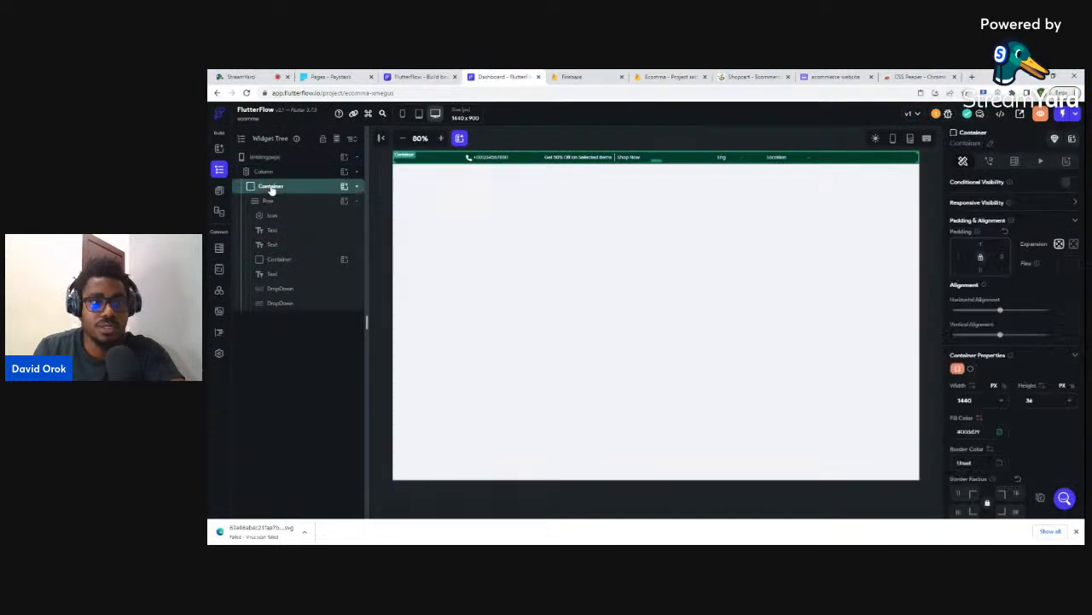
left_click(271, 188)
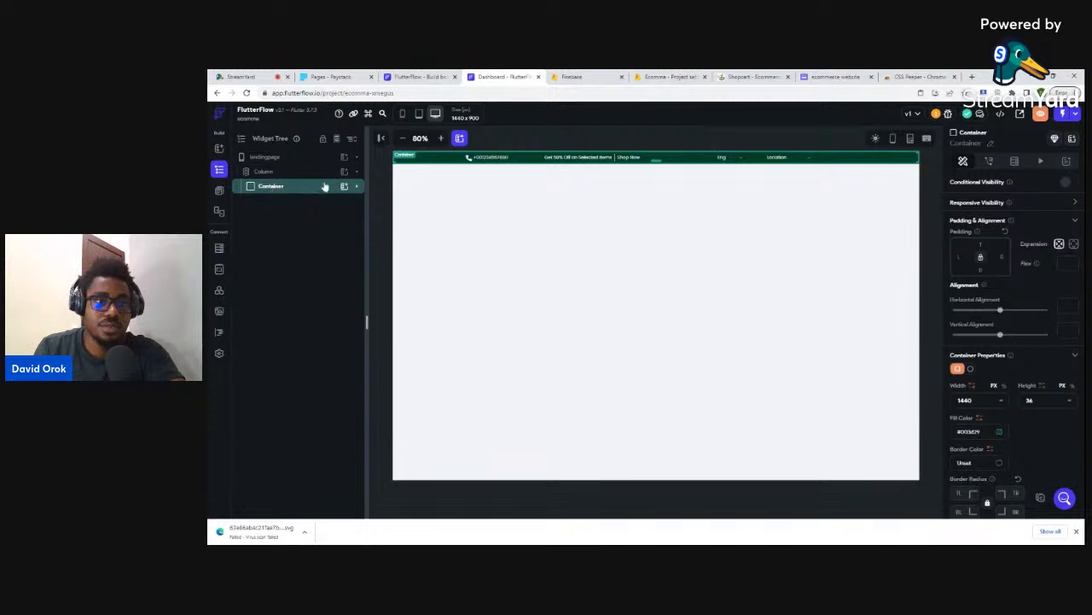
key("ctrl+d")
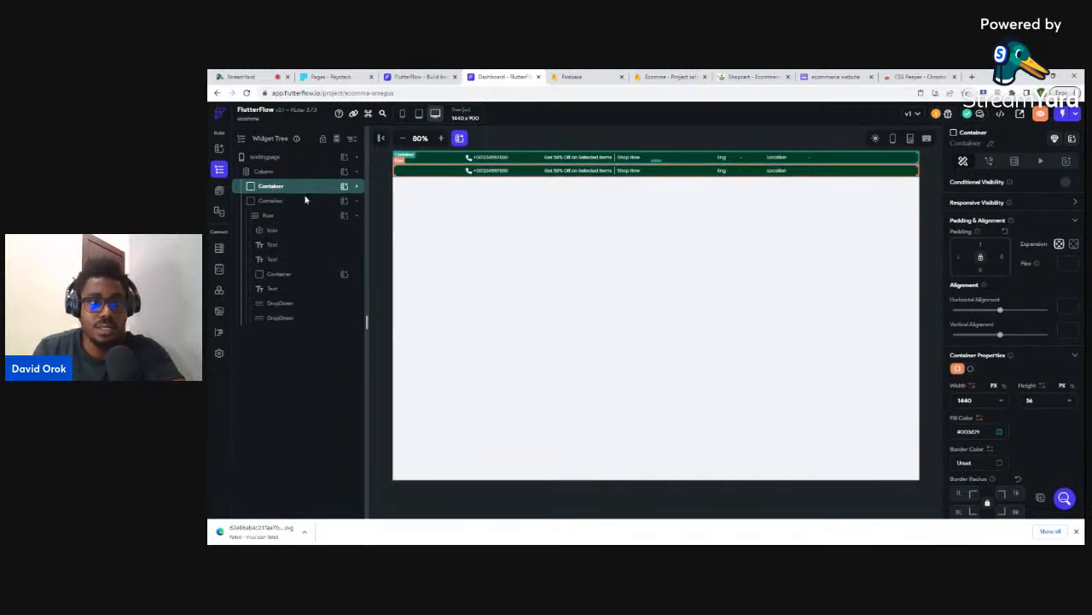
left_click(285, 202)
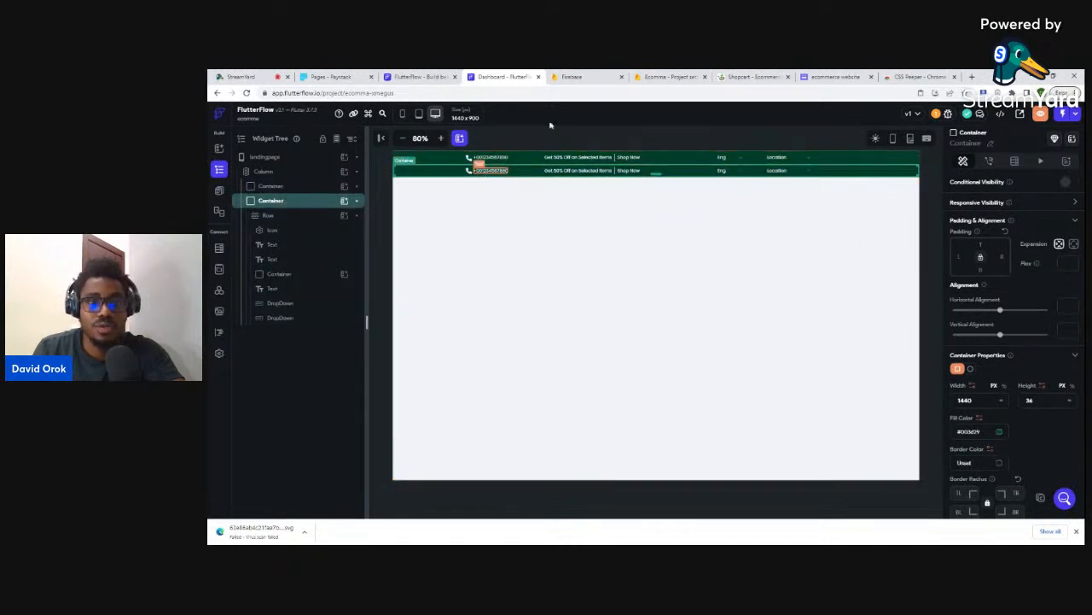
left_click(749, 76)
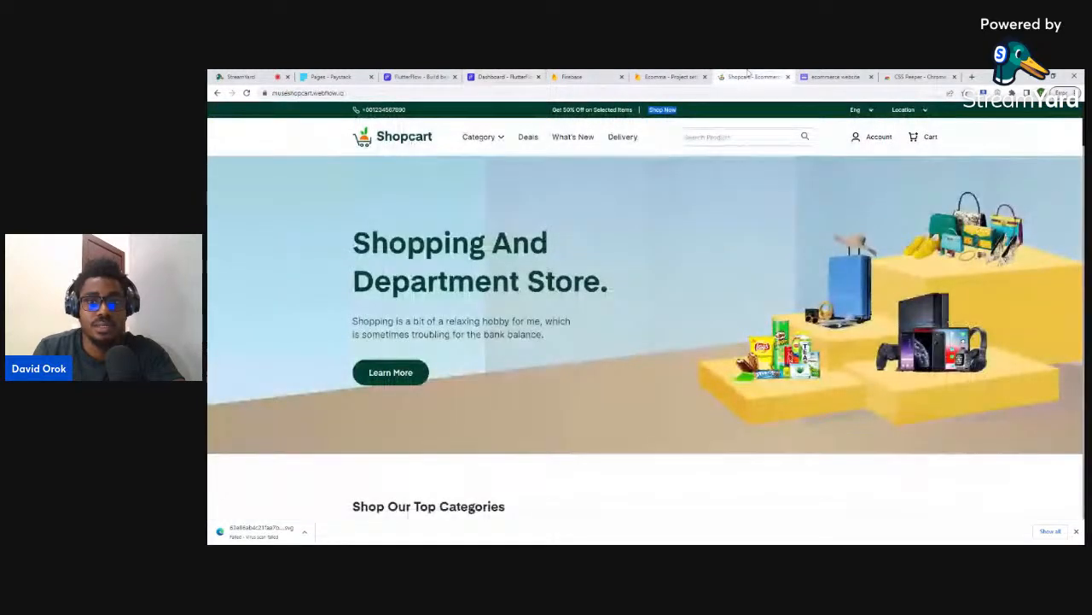
left_click(505, 77)
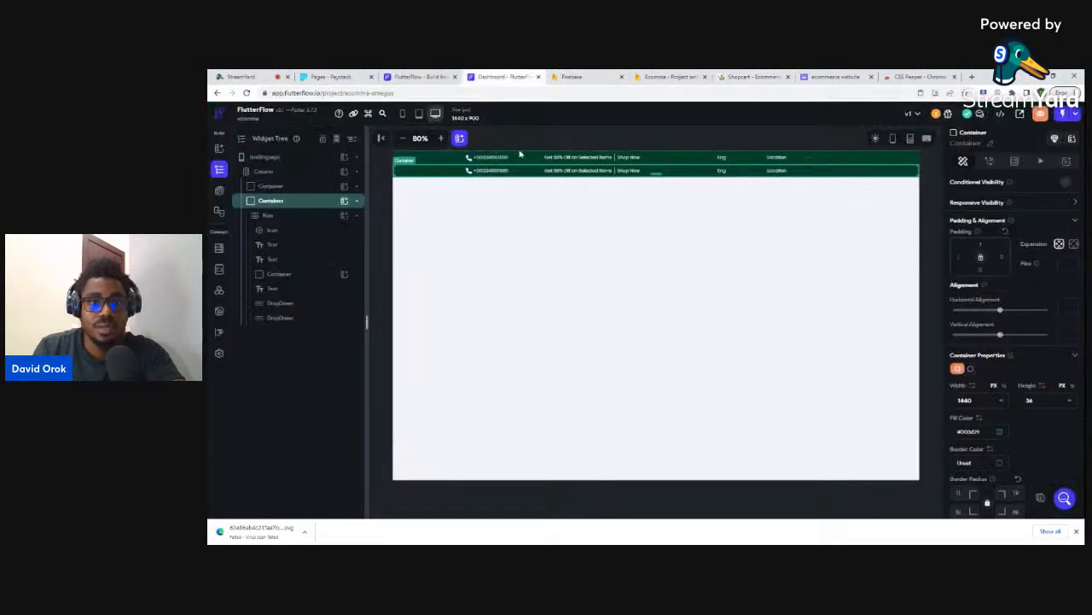
left_click(468, 170)
- Delete the phone icon, phone number, 50% discount text, Shop Now text and Eng dropdown from the copy
key("Delete")
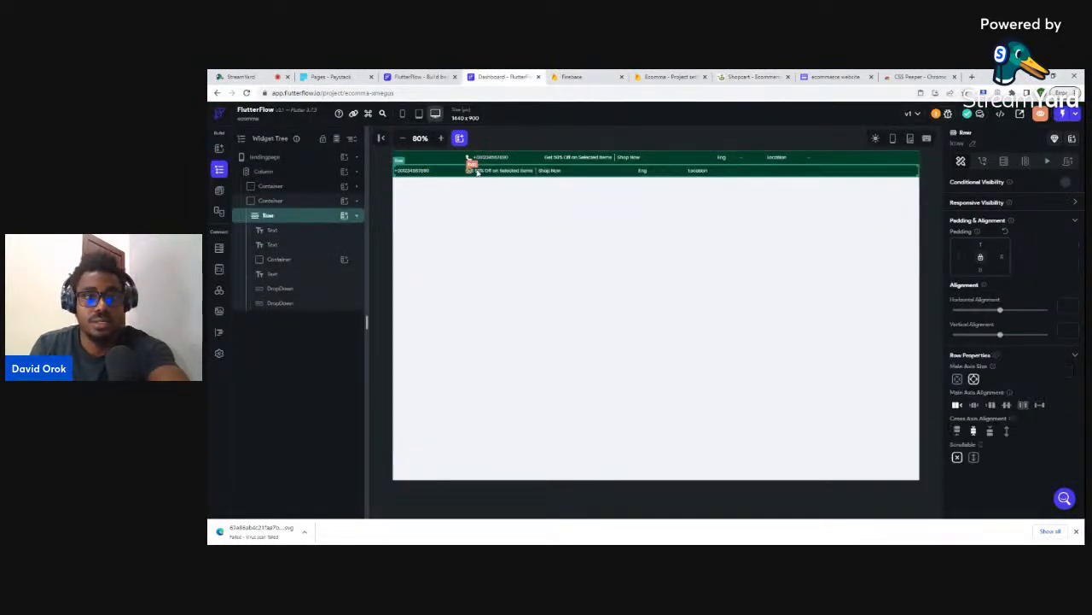
left_click(424, 171)
key("Delete")
left_click(432, 174)
key("Delete")
left_click(409, 171)
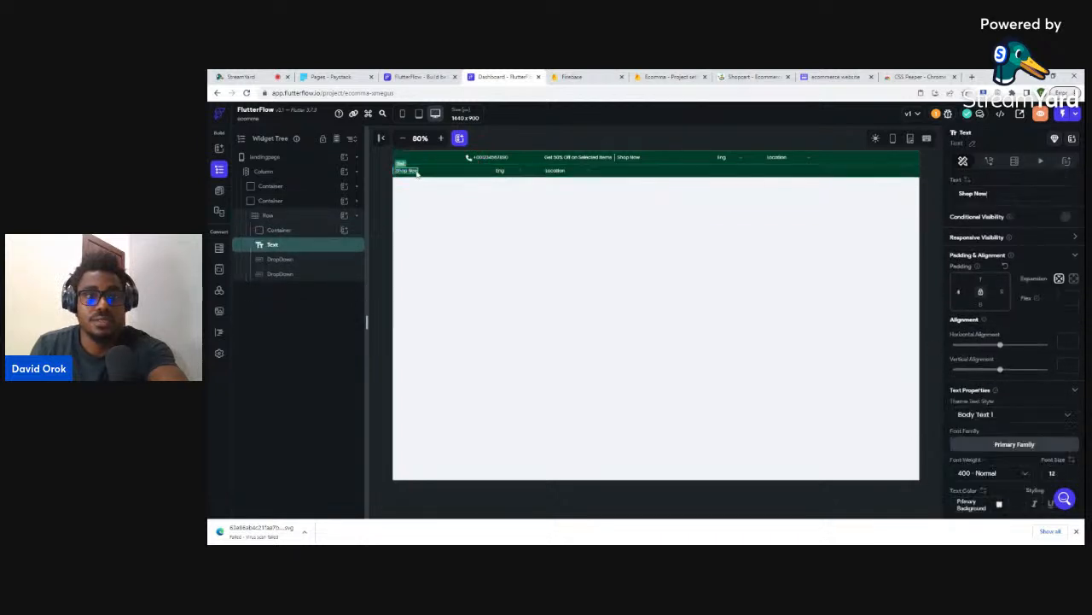
key("Delete")
left_click(475, 174)
key("Delete")
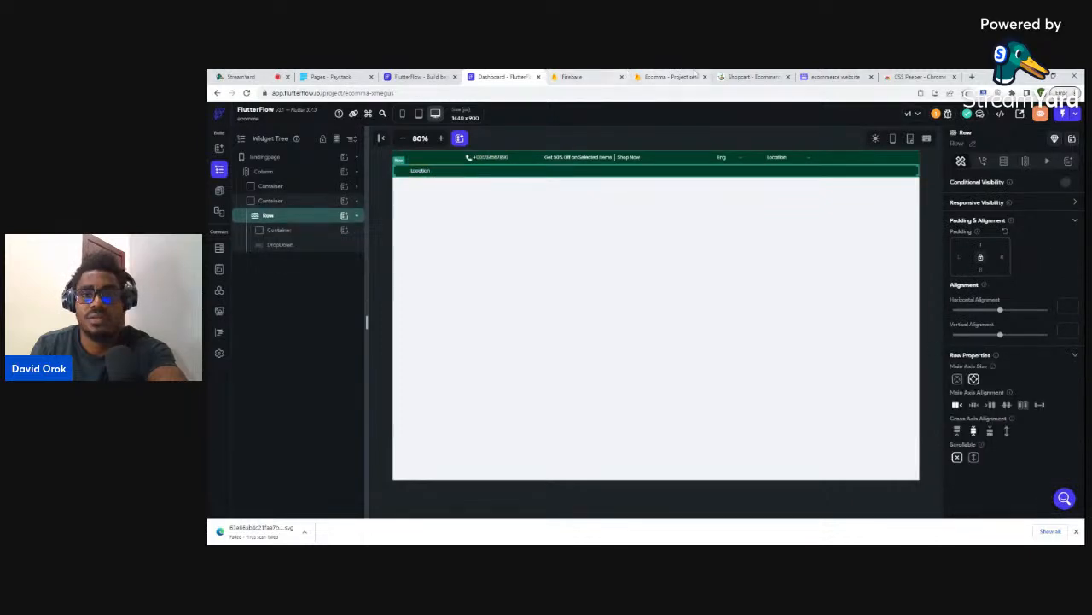
- Remove the divider container so only the Location dropdown remains in the row
left_click(752, 76)
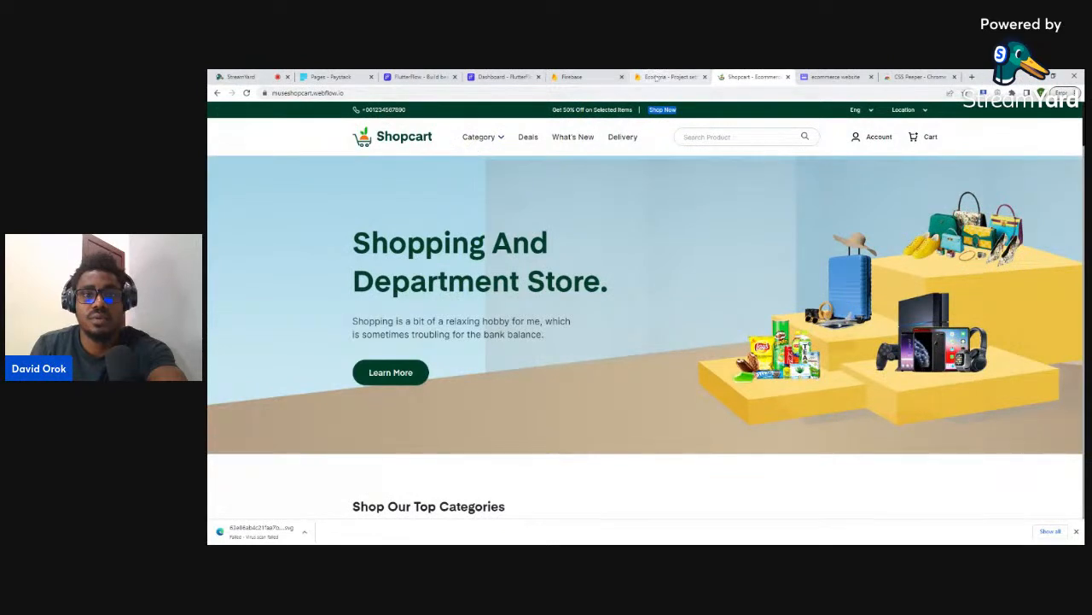
left_click(504, 76)
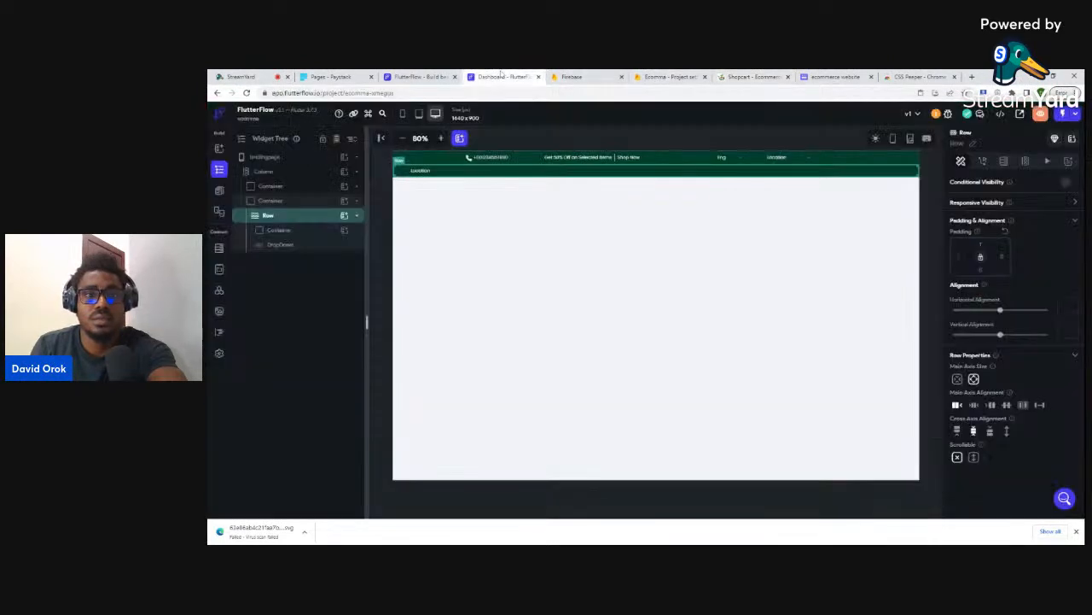
left_click(424, 172)
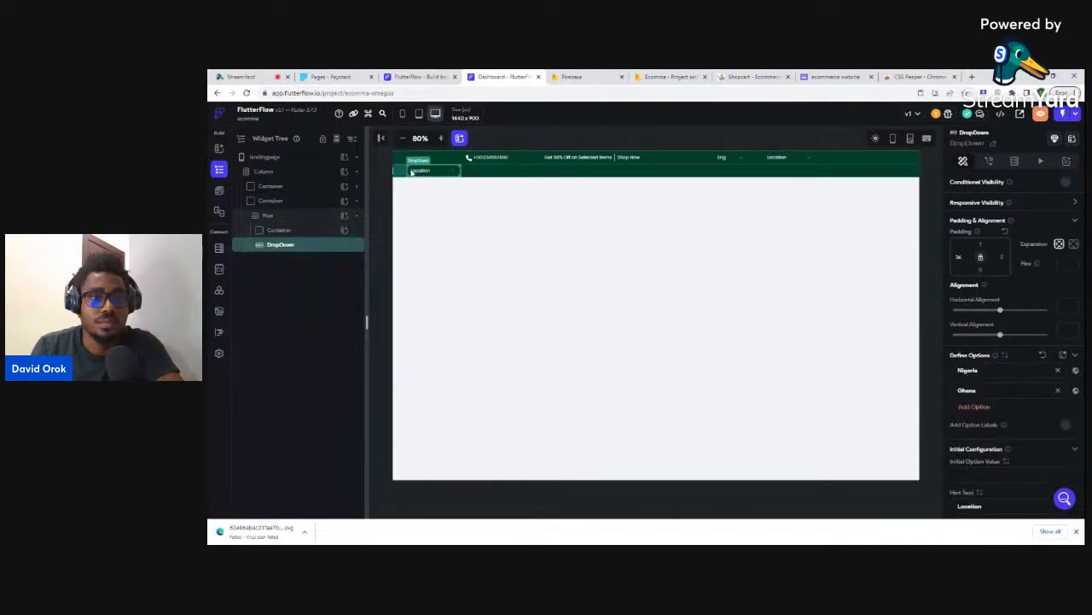
left_click(304, 232)
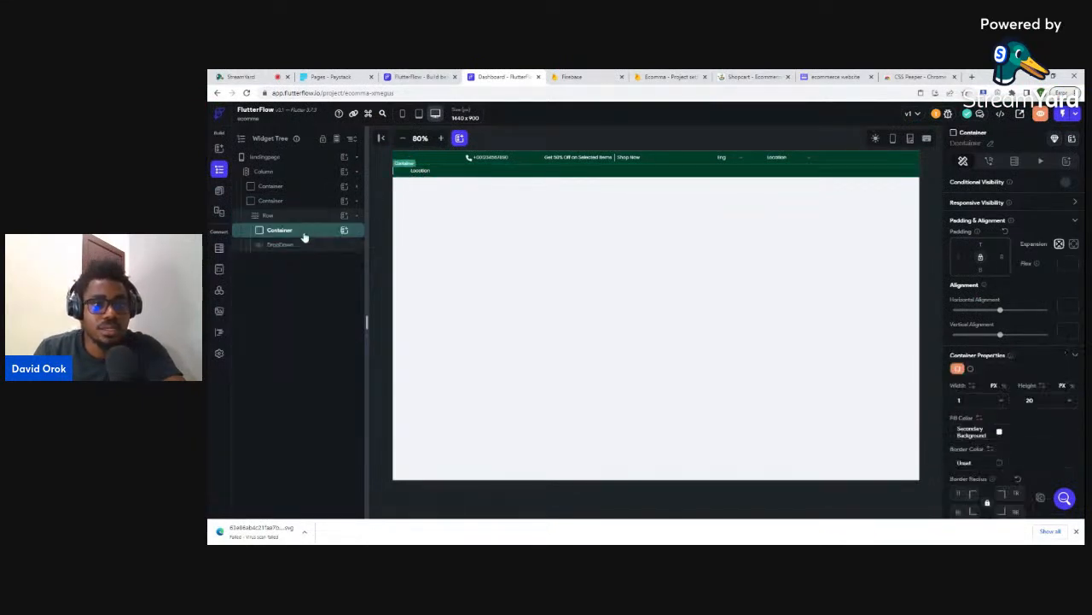
left_click(304, 216)
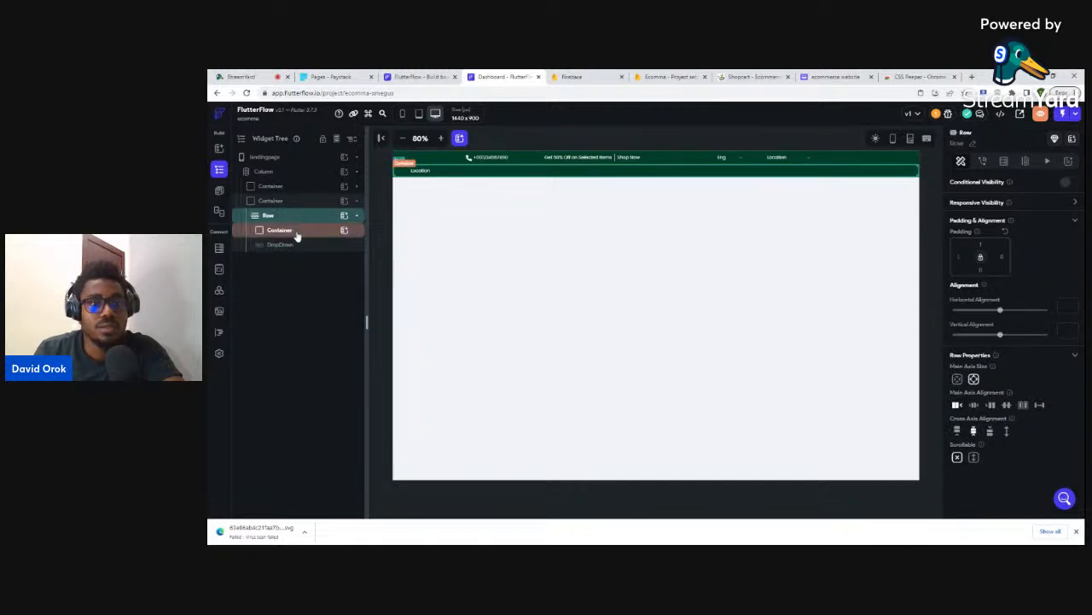
left_click(301, 231)
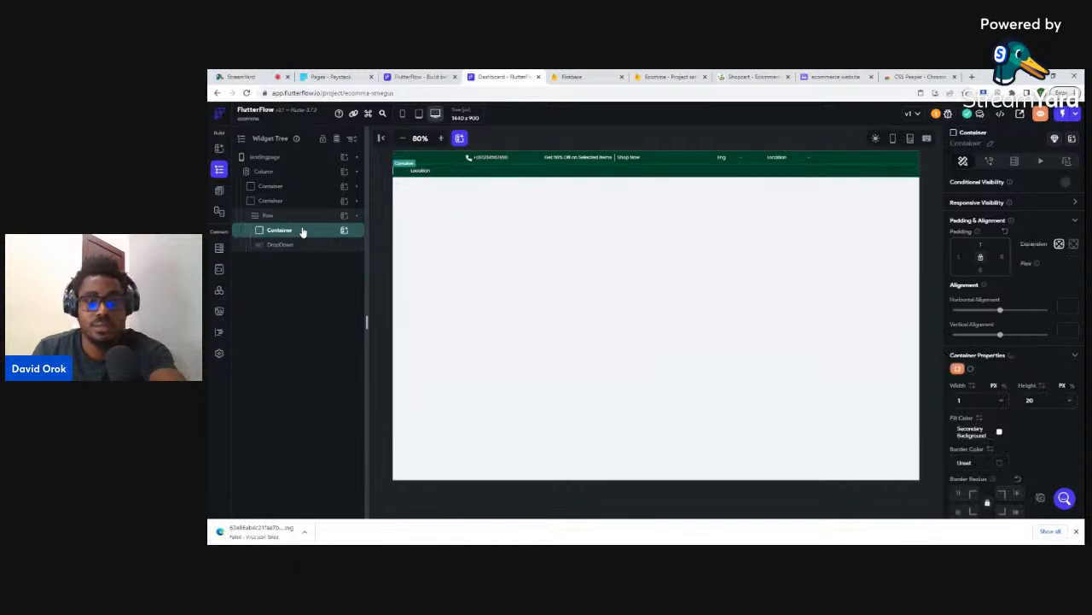
key("Delete")
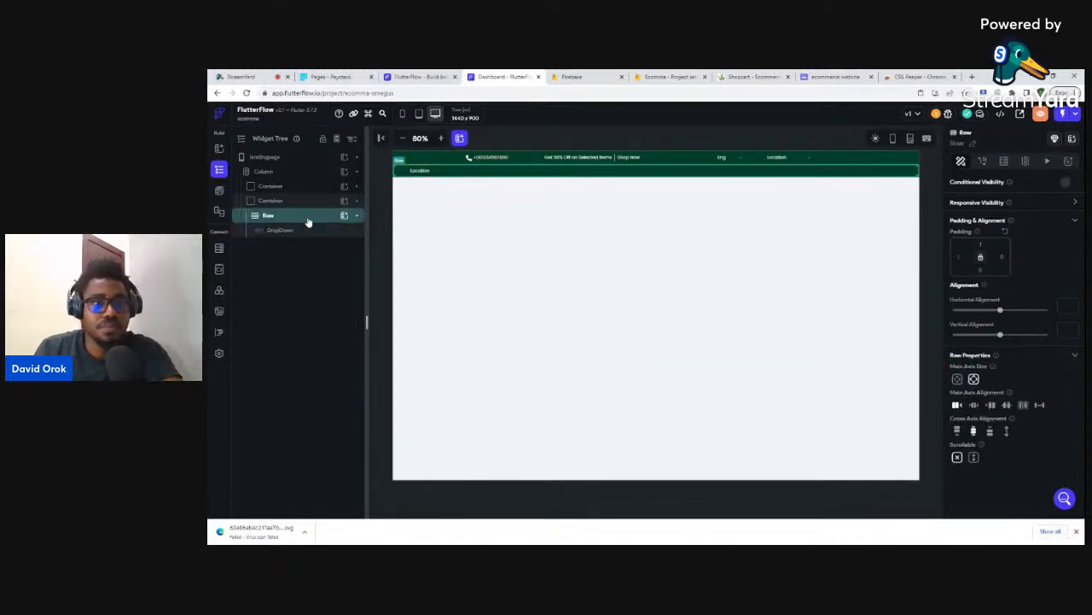
left_click(343, 215)
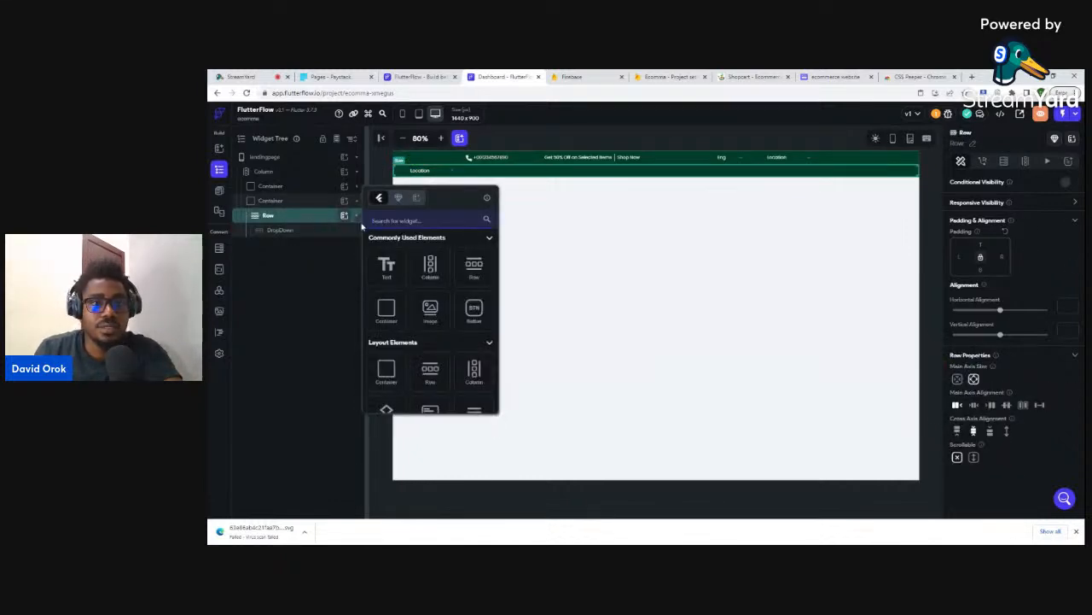
- Add an Image widget to the header row and place it before the Location dropdown
left_click(389, 263)
key("ctrl+z")
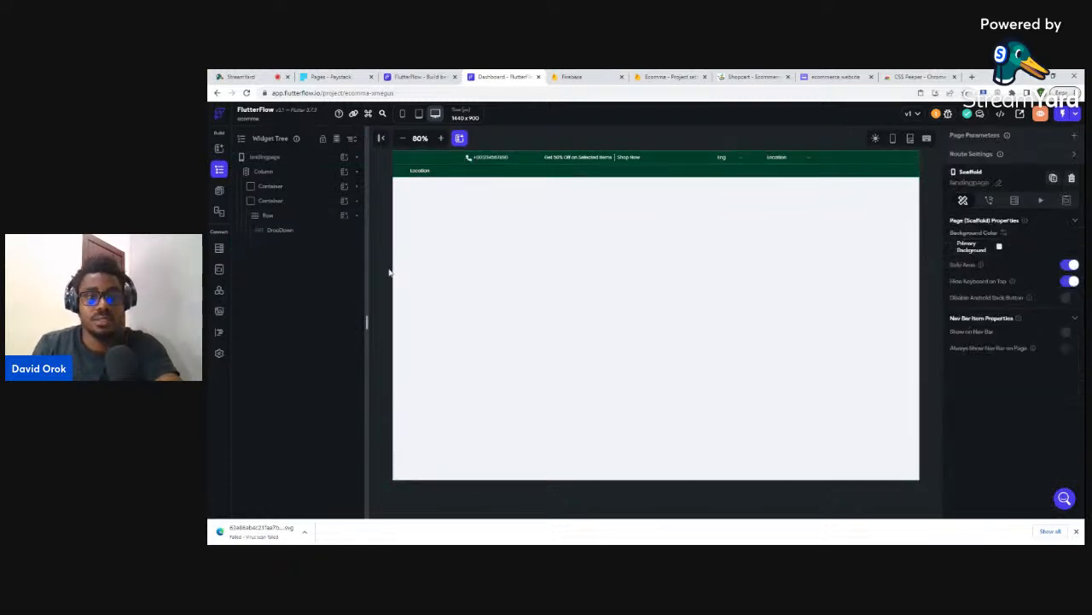
left_click(751, 76)
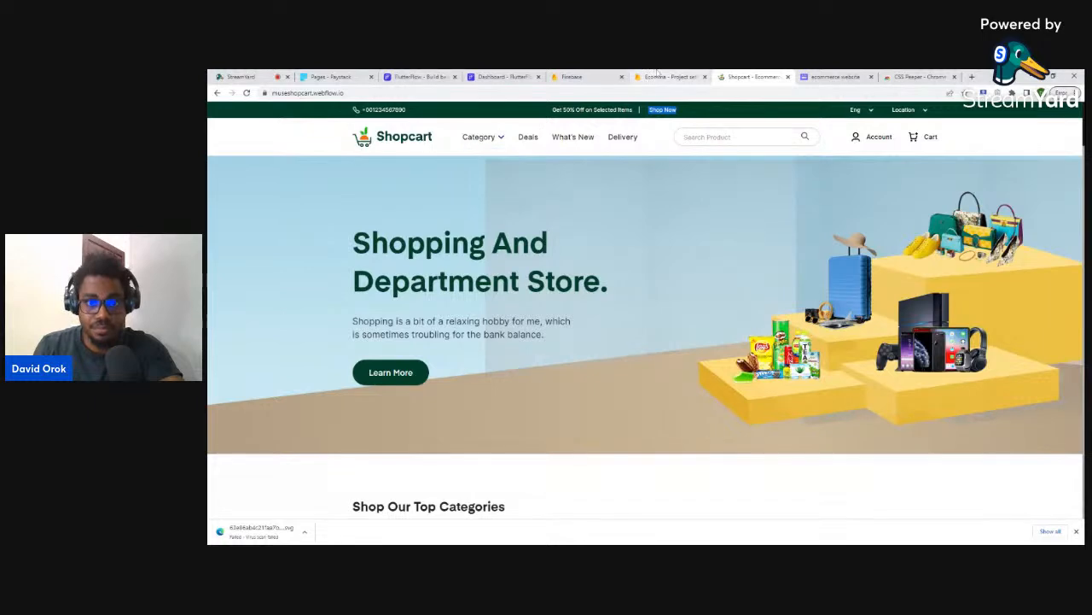
left_click(511, 76)
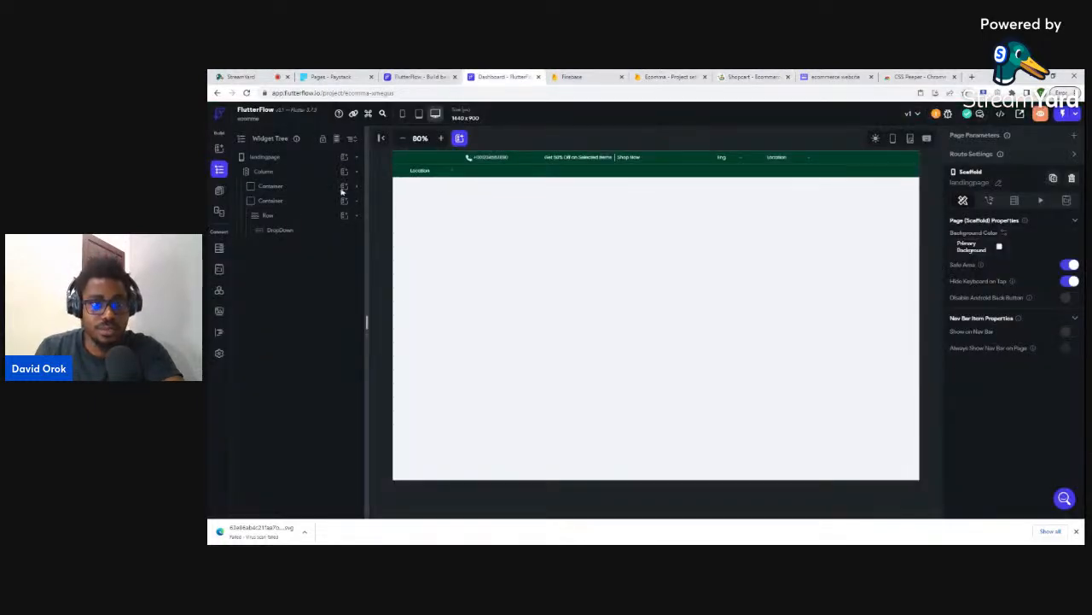
left_click(300, 220)
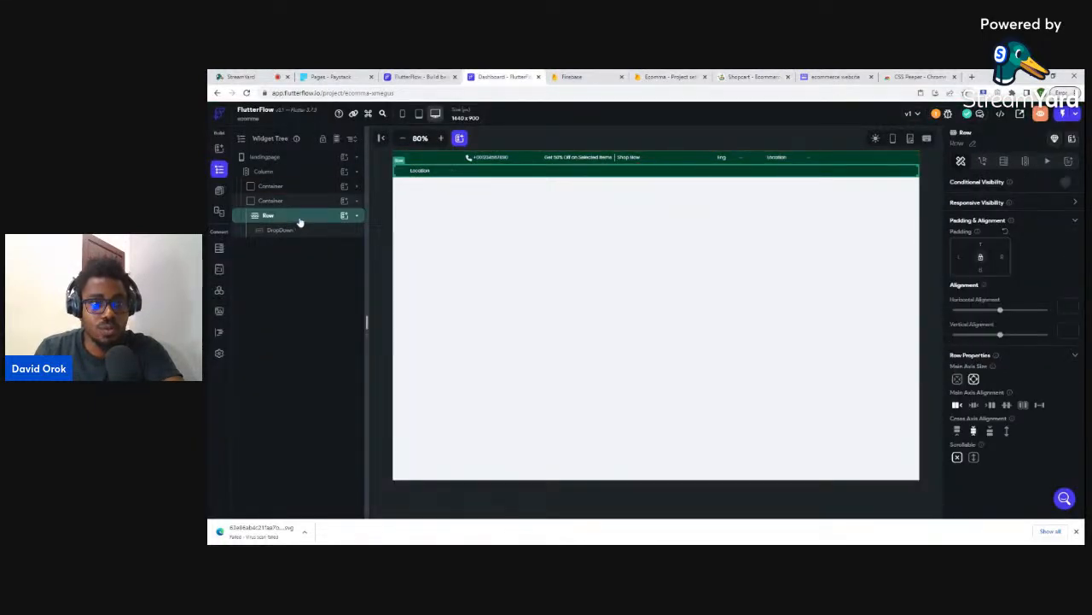
left_click(344, 216)
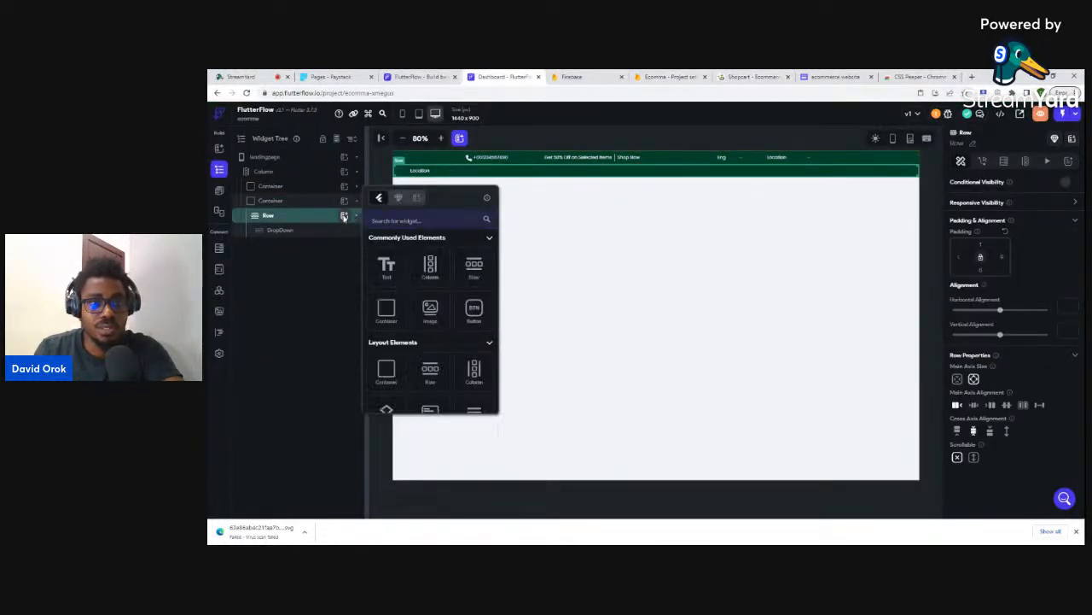
left_click(431, 312)
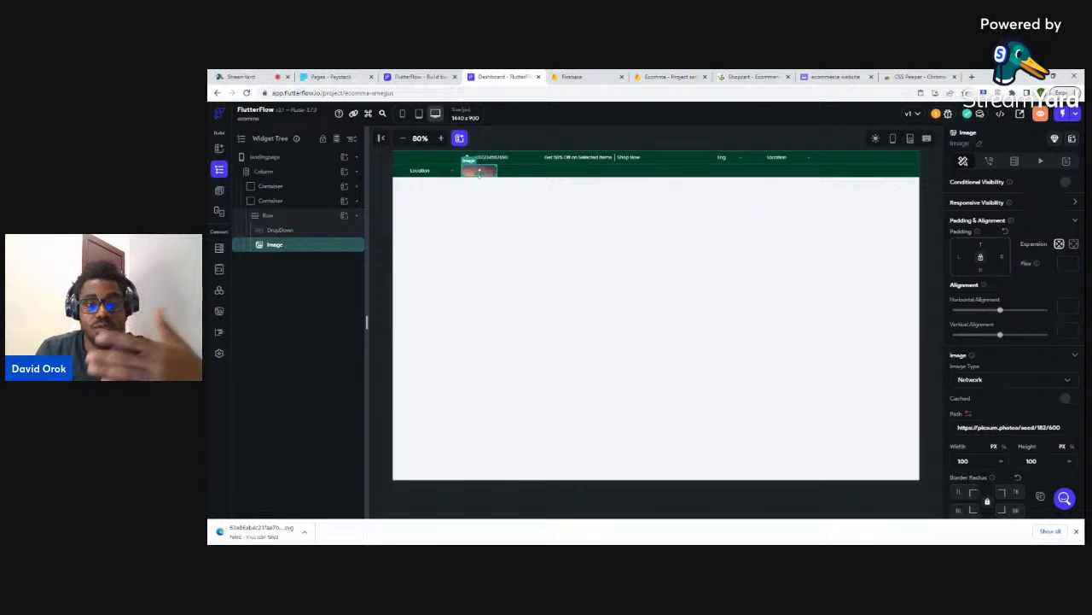
left_click(298, 232)
left_click_drag(298, 235, 298, 248)
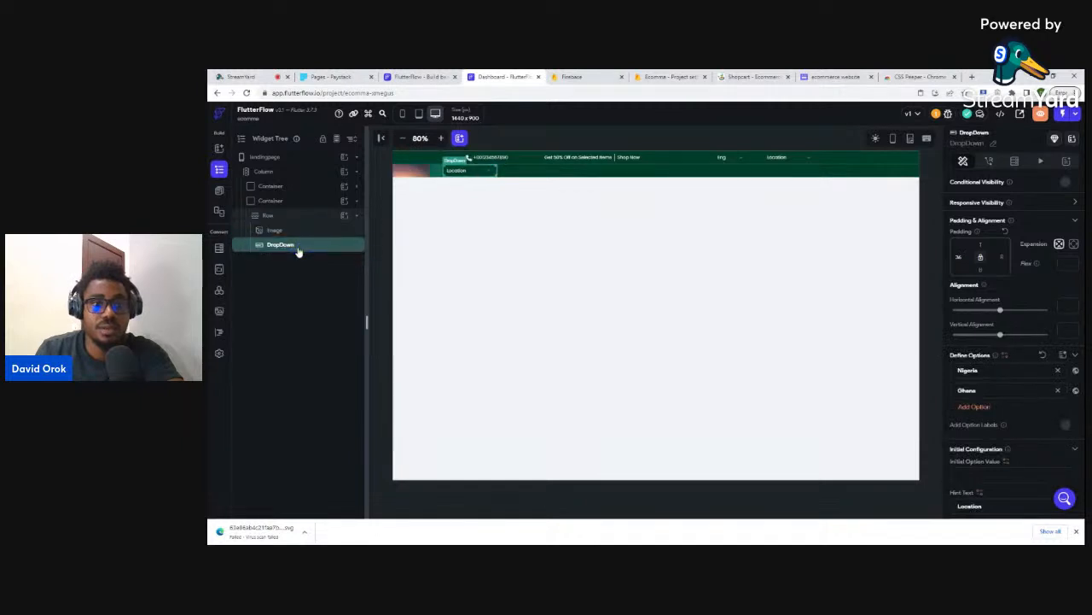
- Keep the image type as Network and paste the Shopcart Logo.svg URL as its path
left_click(419, 170)
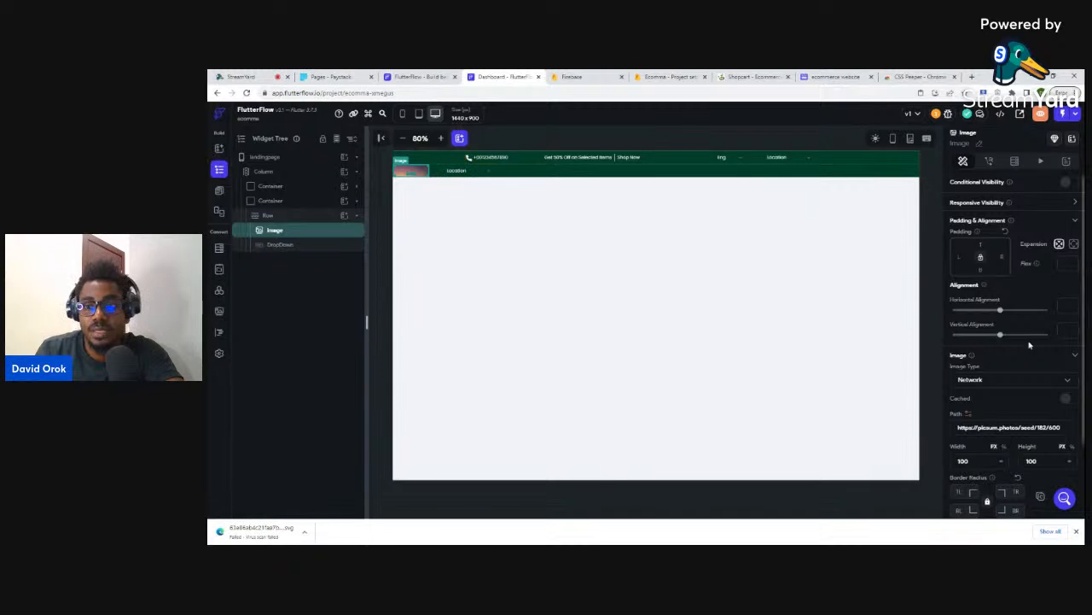
left_click(973, 382)
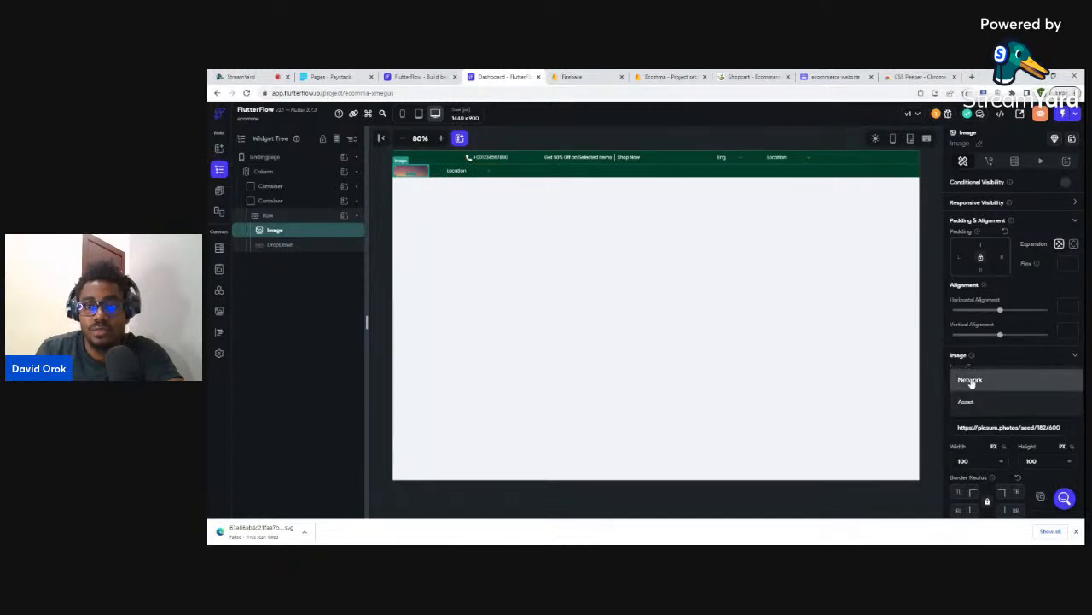
left_click(753, 77)
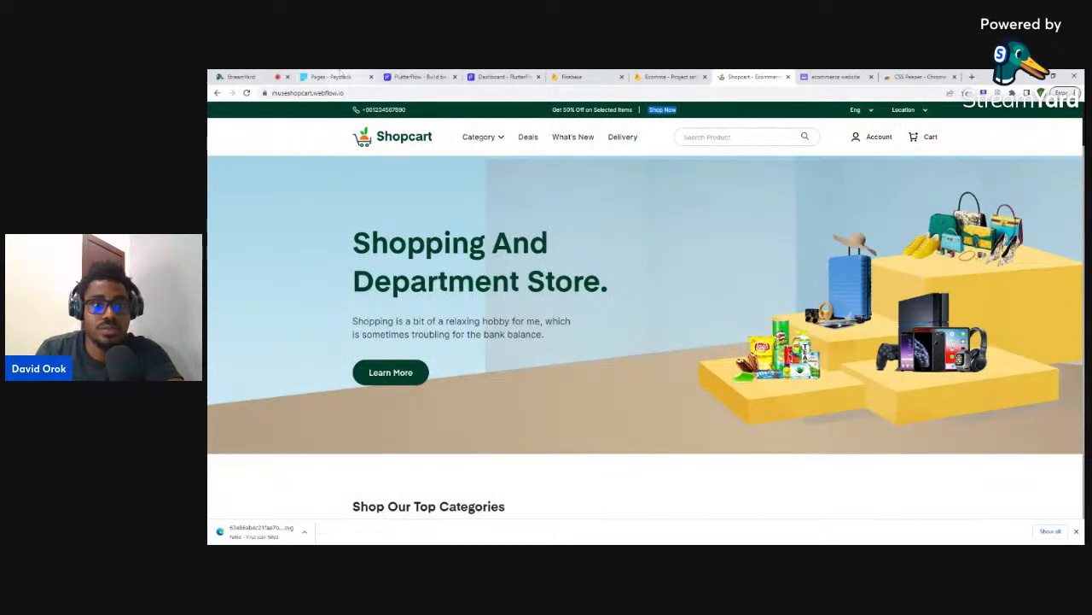
left_click(488, 76)
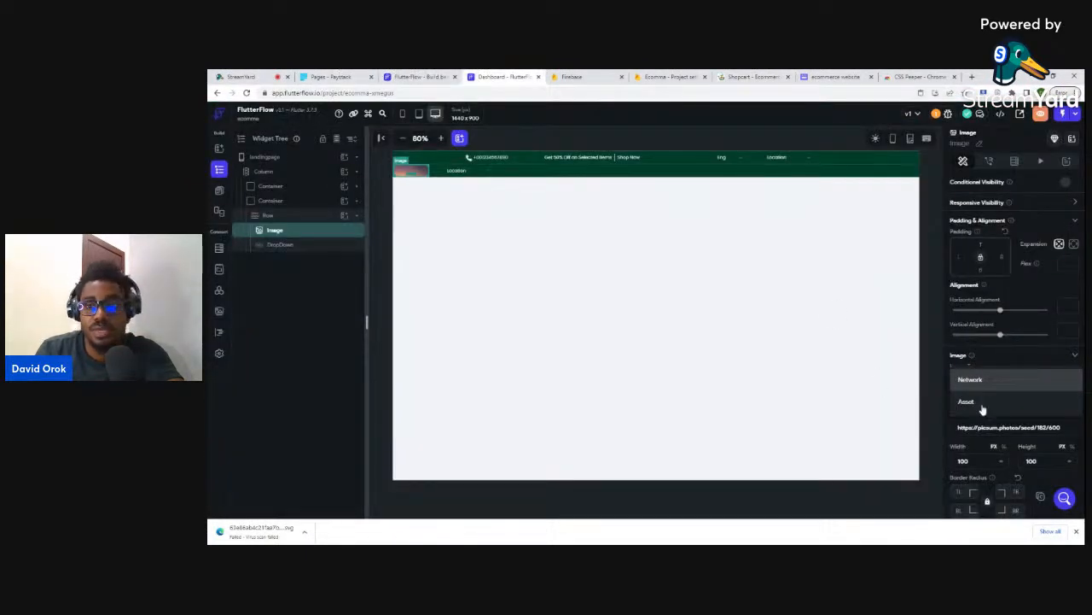
left_click(952, 380)
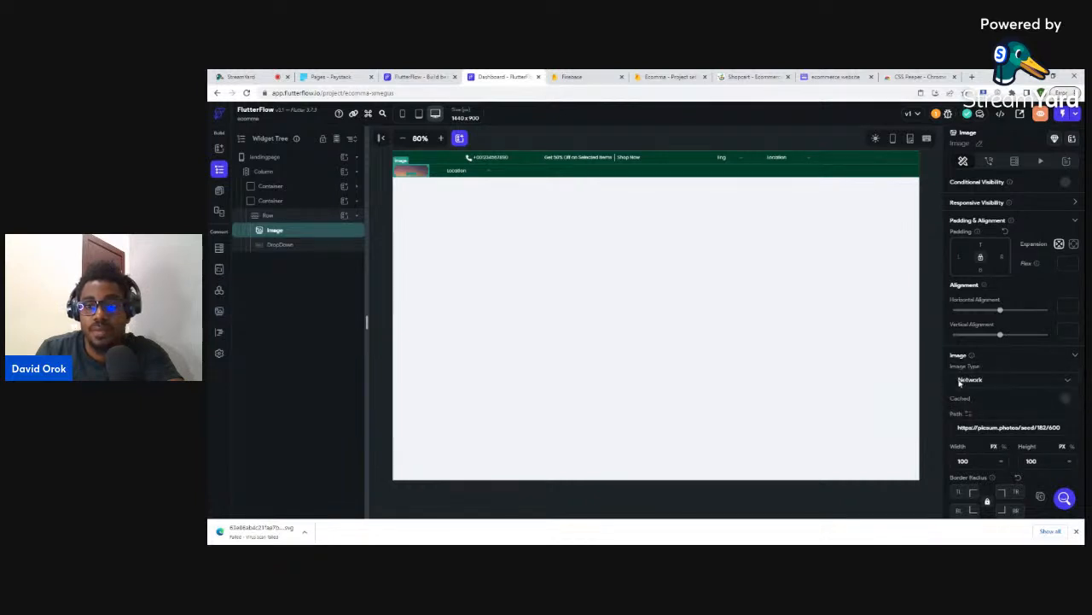
key("ctrl+a")
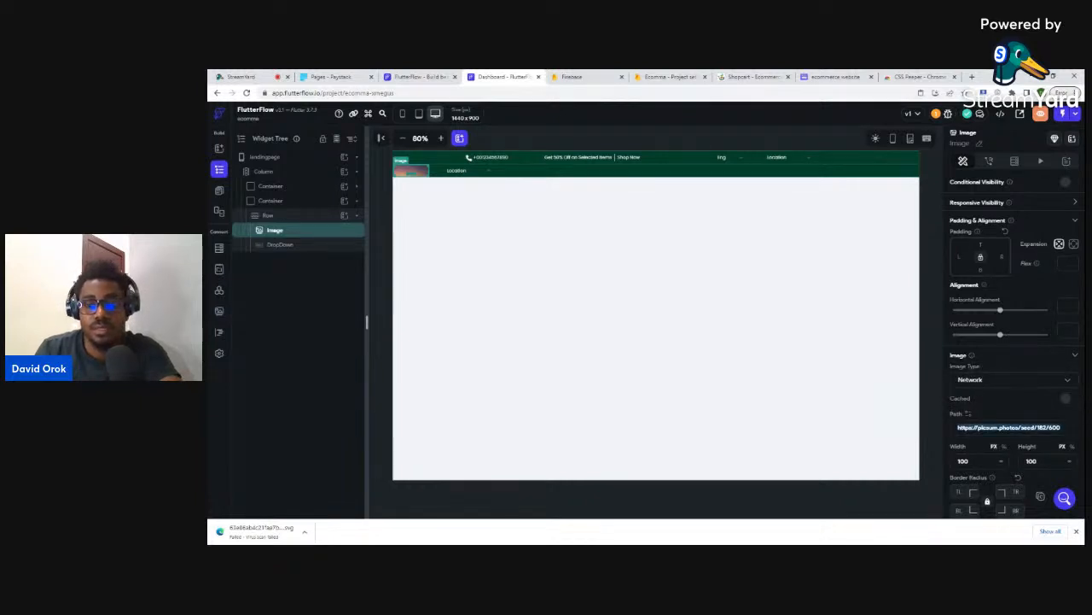
type("https://uploads-ssl.webflow.com/63a857eeeef853471d5335ff/63a86ab4c21fae7bc0bd90dd_Logo.svg")
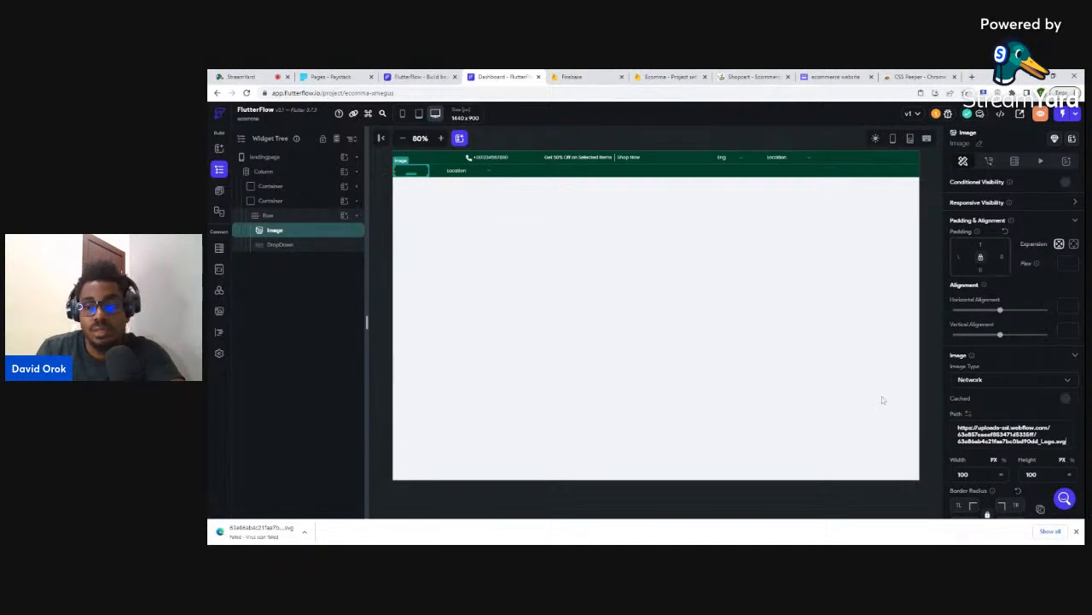
left_click(444, 239)
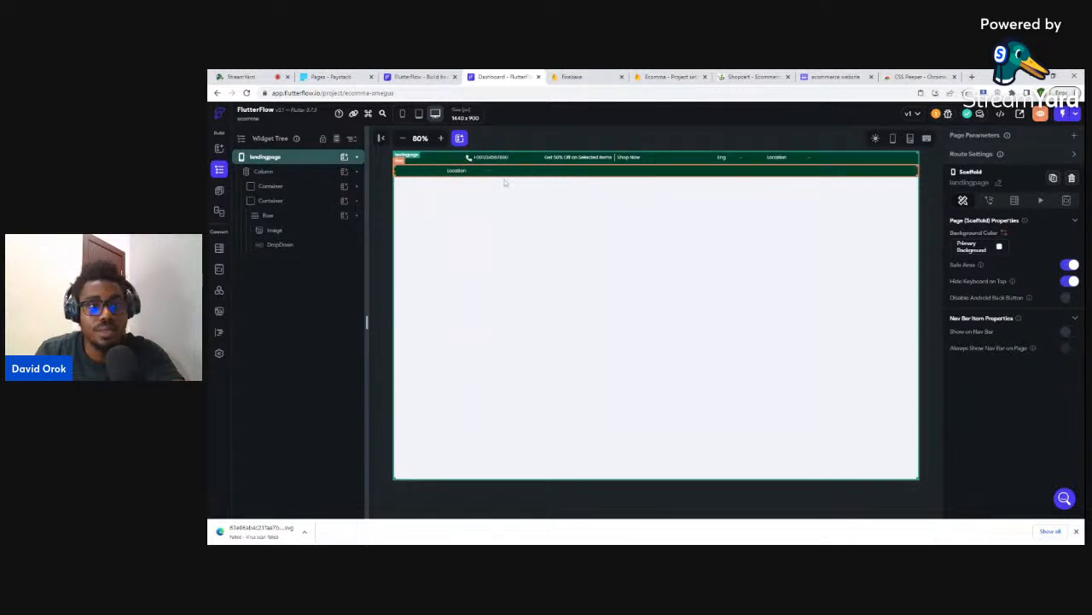
left_click(293, 230)
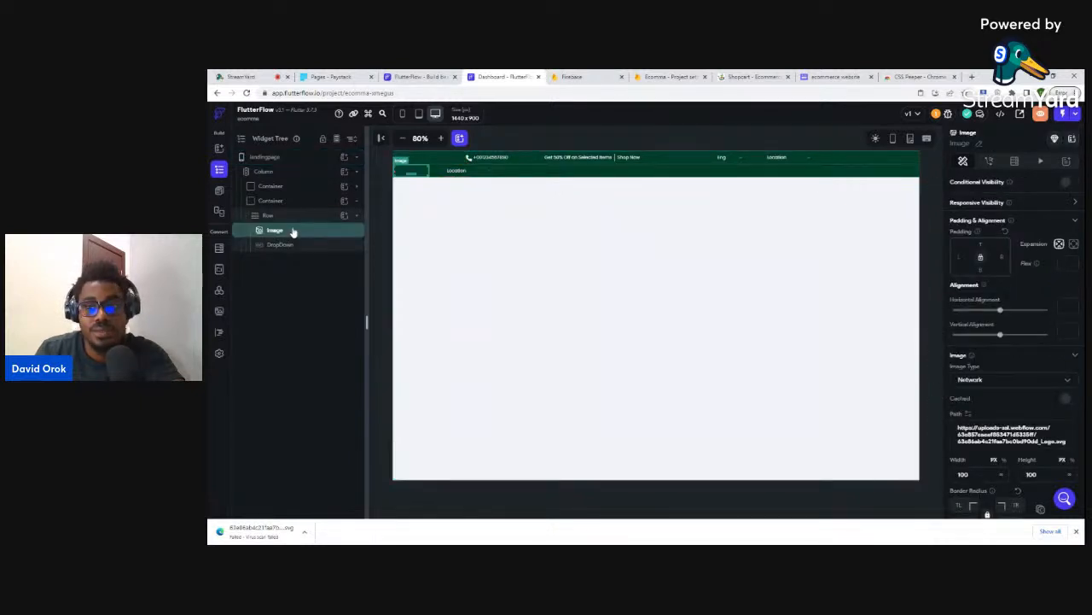
left_click(648, 175)
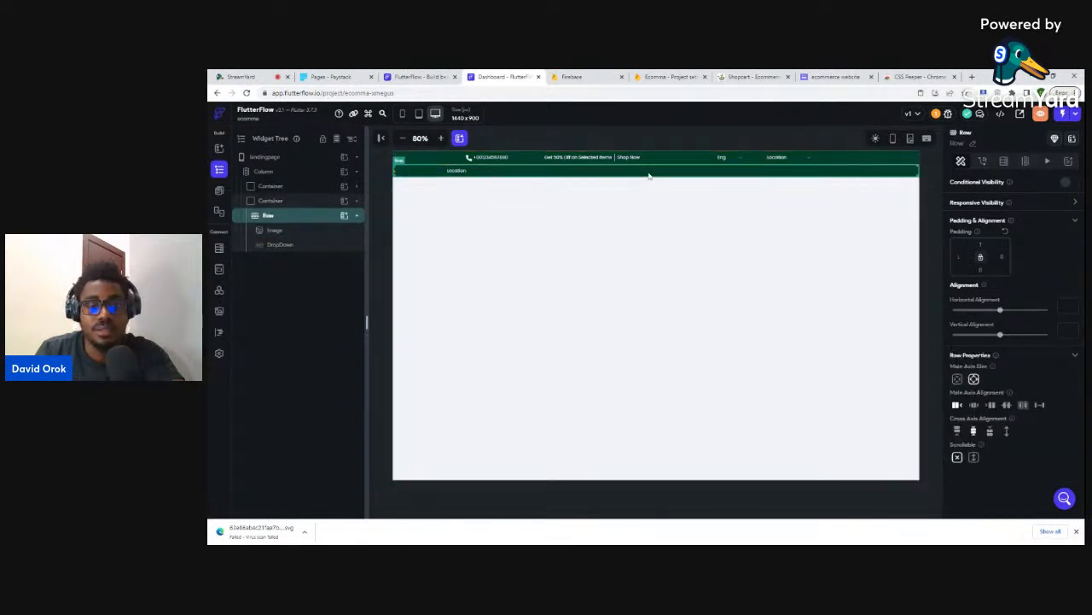
- Preview the landing page in a new tab, close the downloads bar, and return to the editor
left_click(1040, 116)
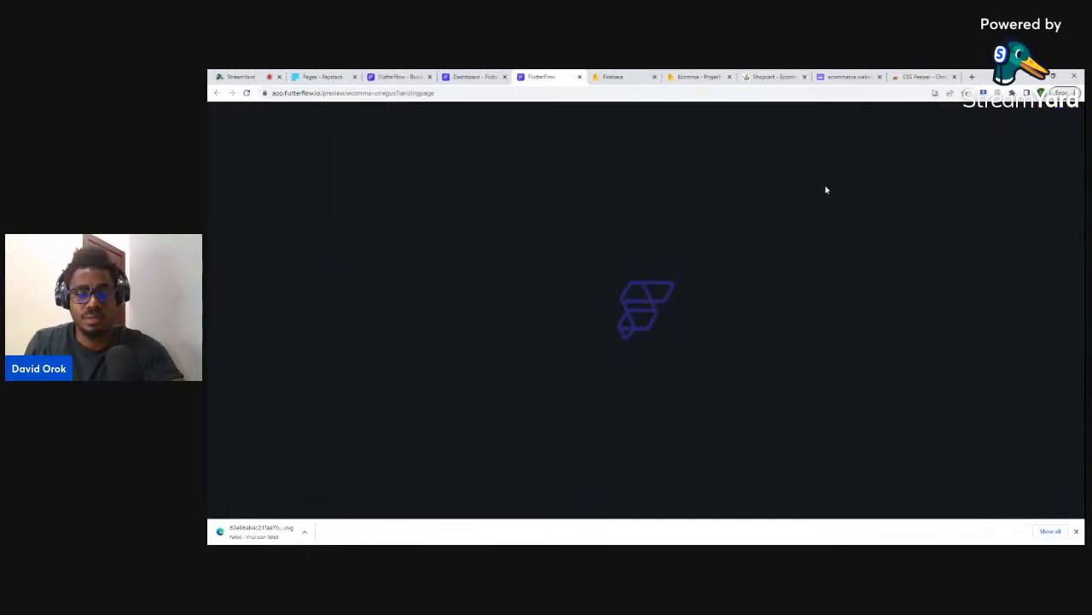
left_click(1077, 532)
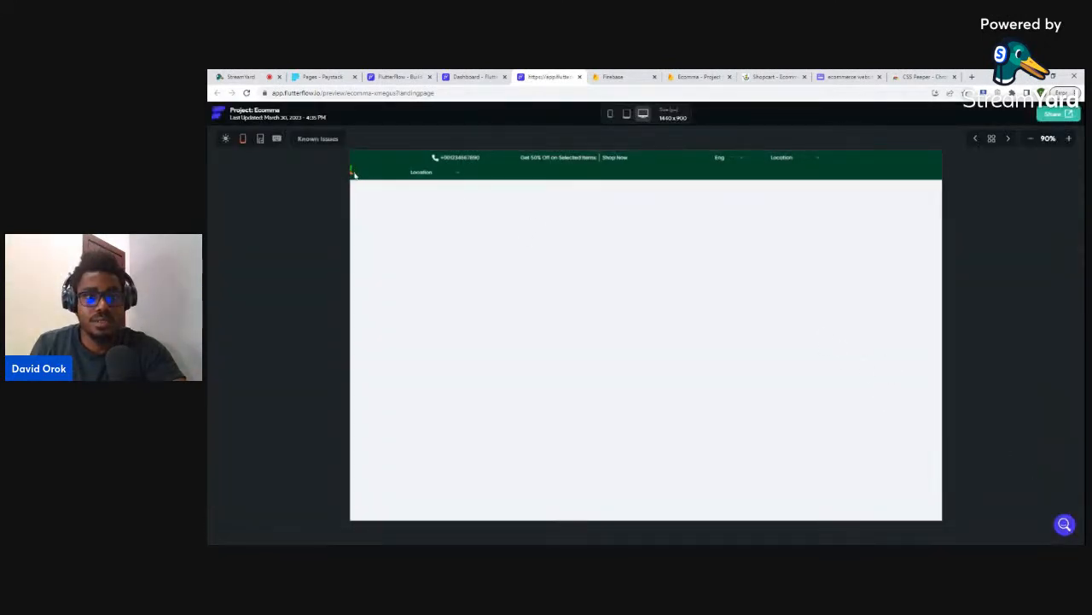
left_click(467, 80)
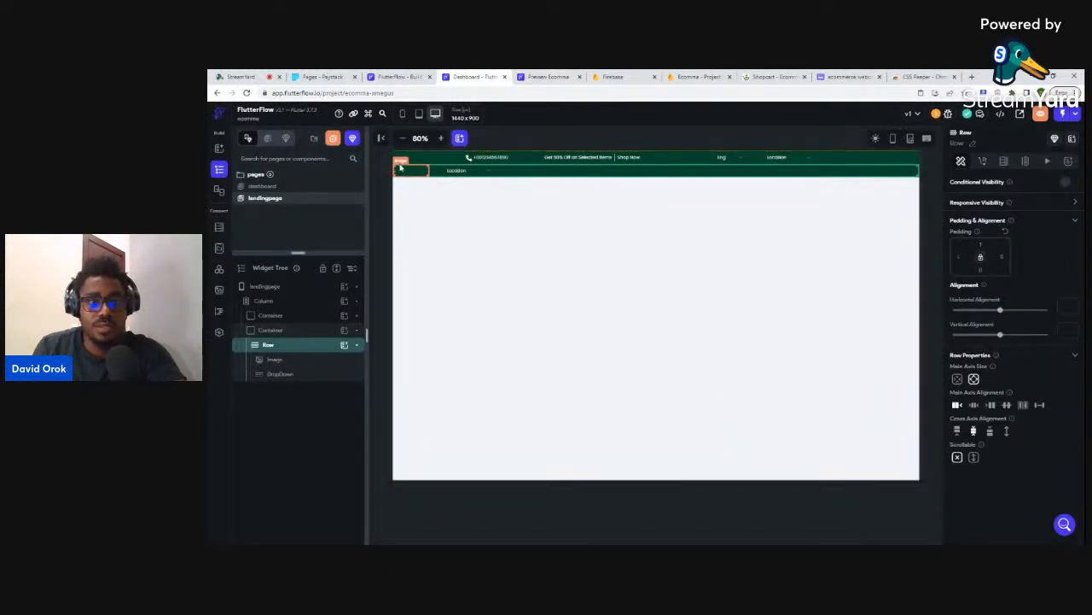
left_click(275, 362)
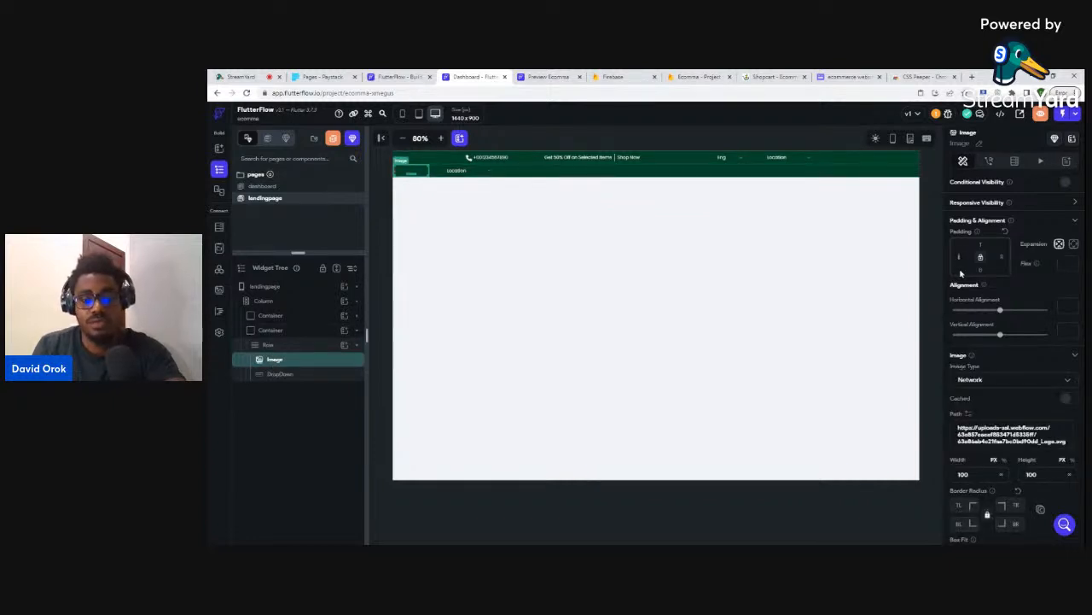
- Try a 200 left padding on the logo image, undo it, and switch to the Shopcart site
type("200")
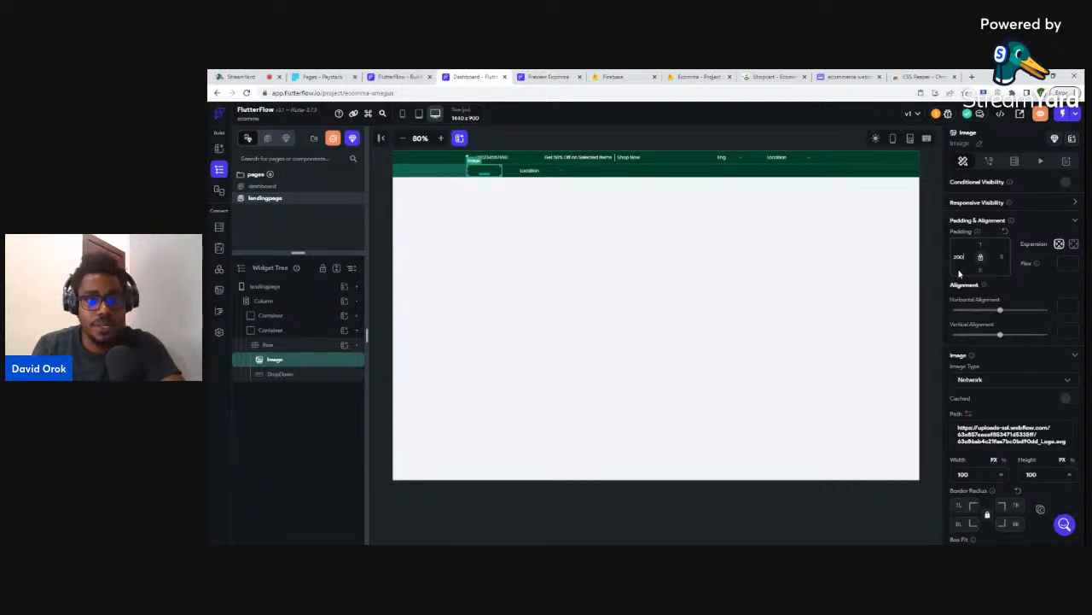
key("ctrl+z")
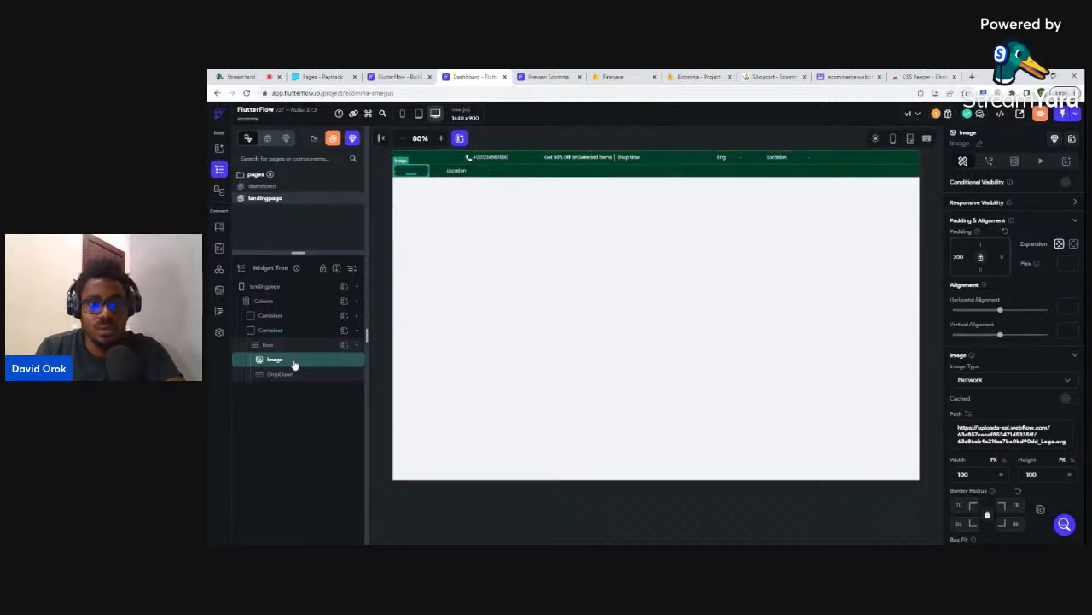
left_click(768, 76)
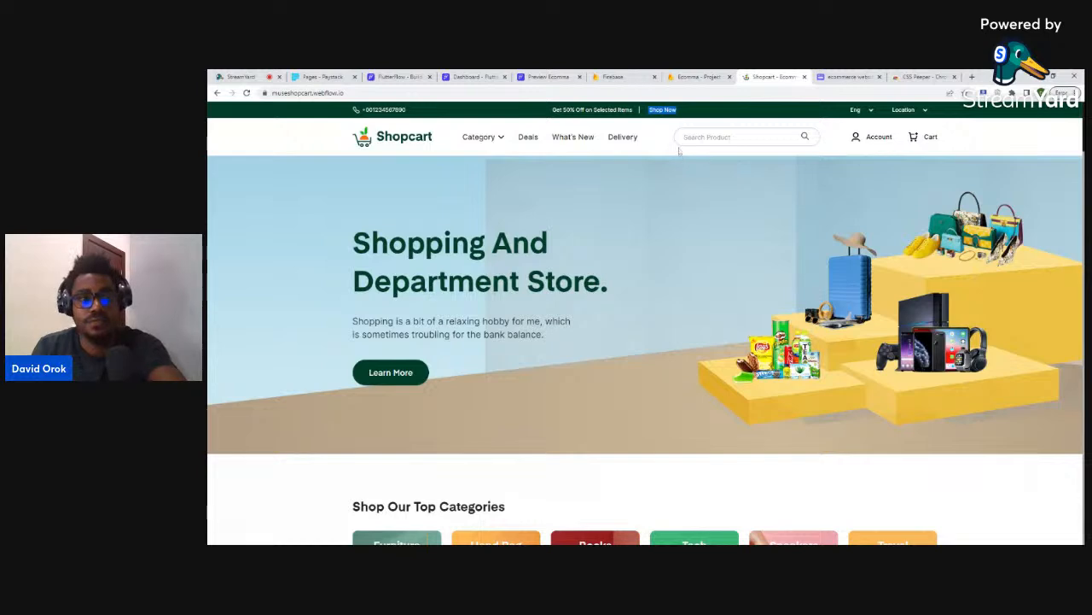
- Inspect the Shopcart navbar logo in Chrome developer tools, then return to FlutterFlow
key("ctrl+shift+i")
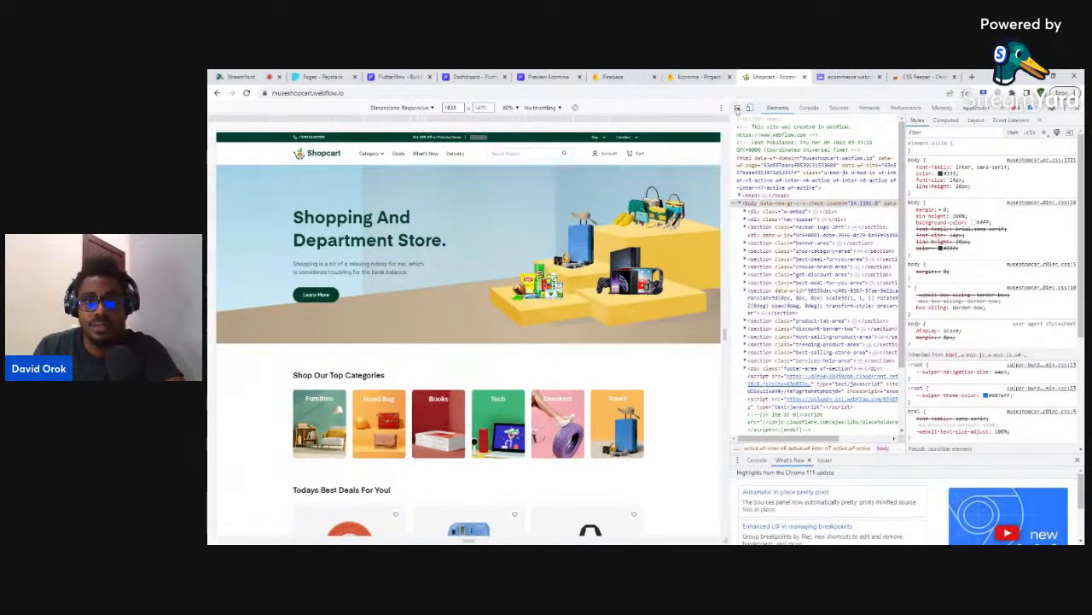
left_click(737, 108)
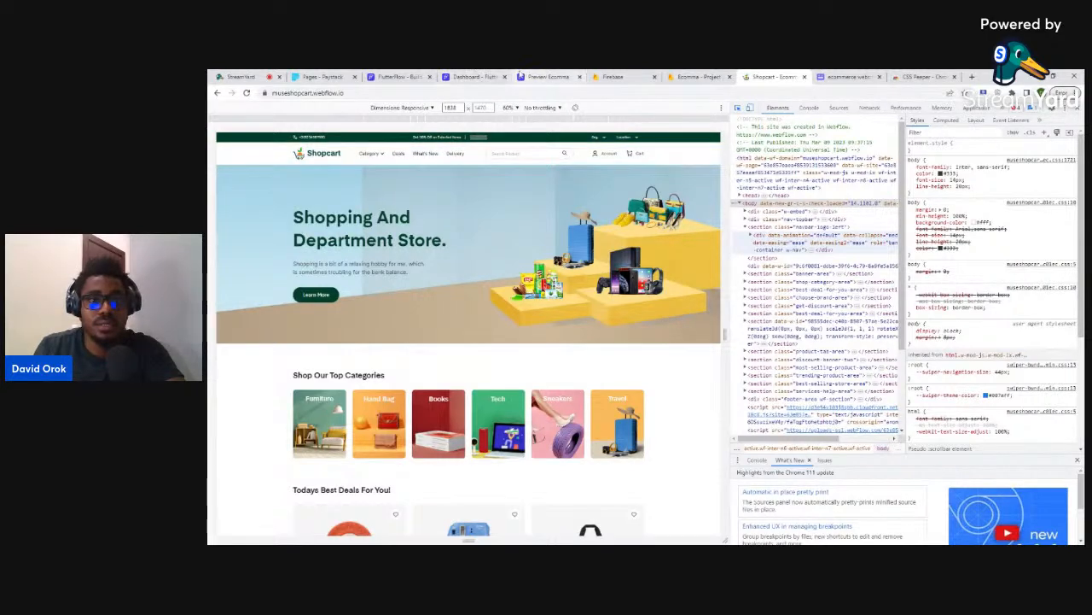
left_click(475, 76)
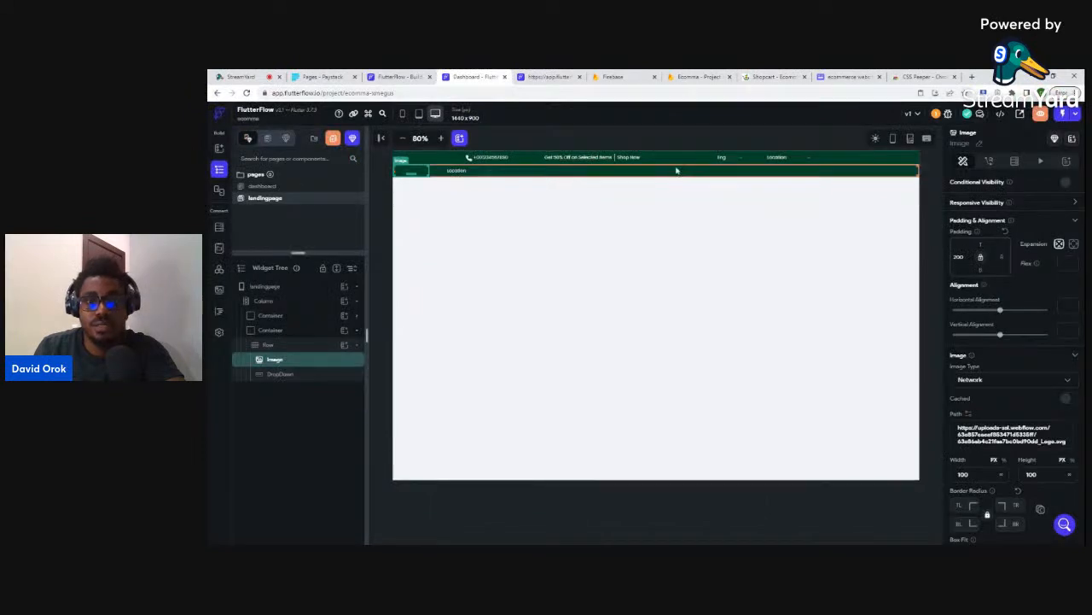
- Set the second green header container's height to 100
left_click(278, 330)
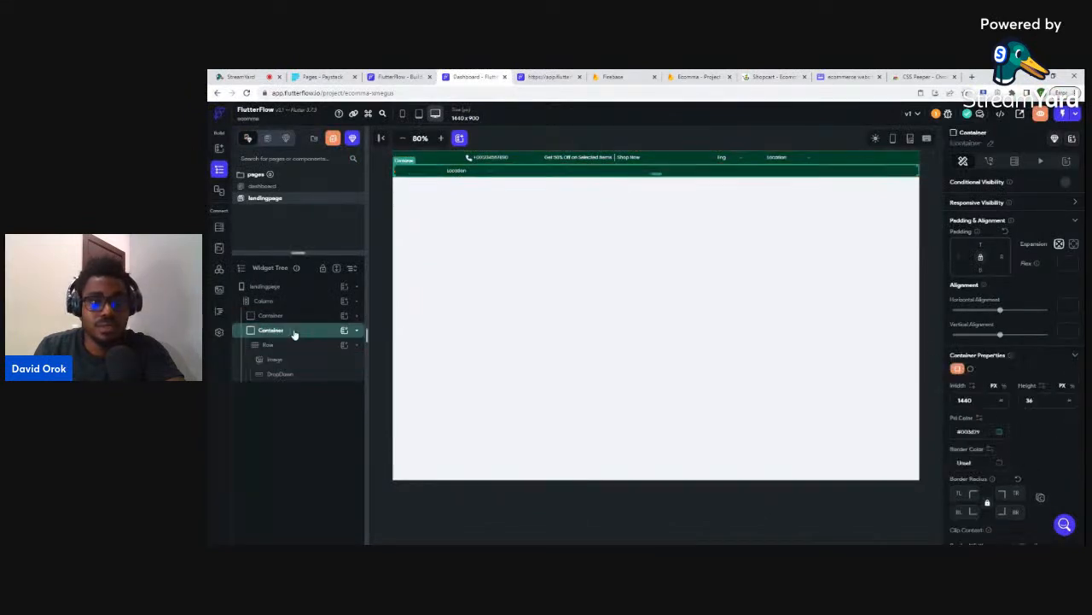
key("BackSpace")
key("BackSpace")
type("10")
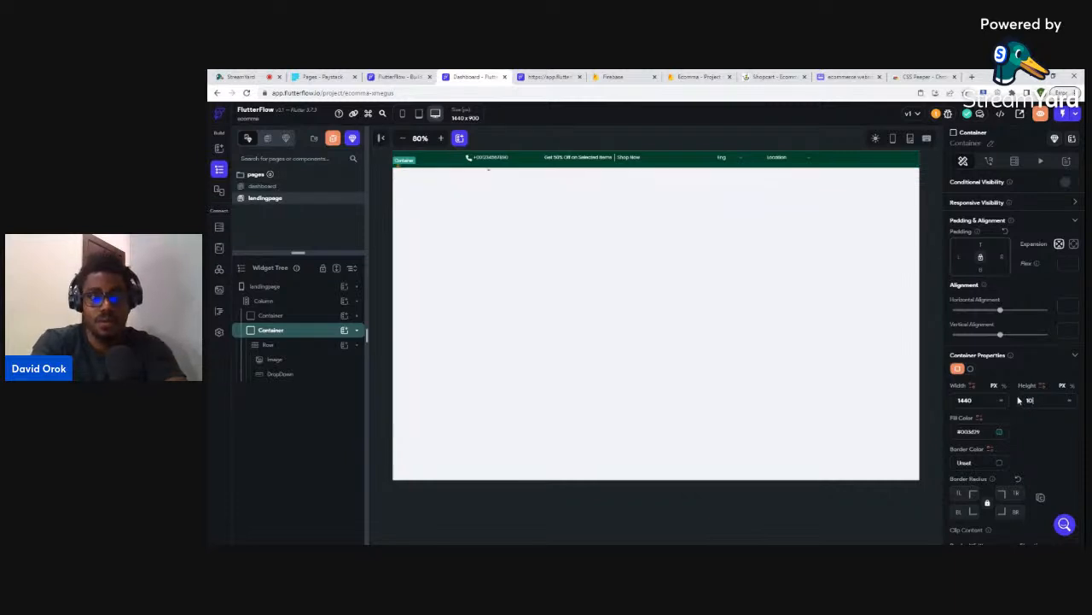
type("0")
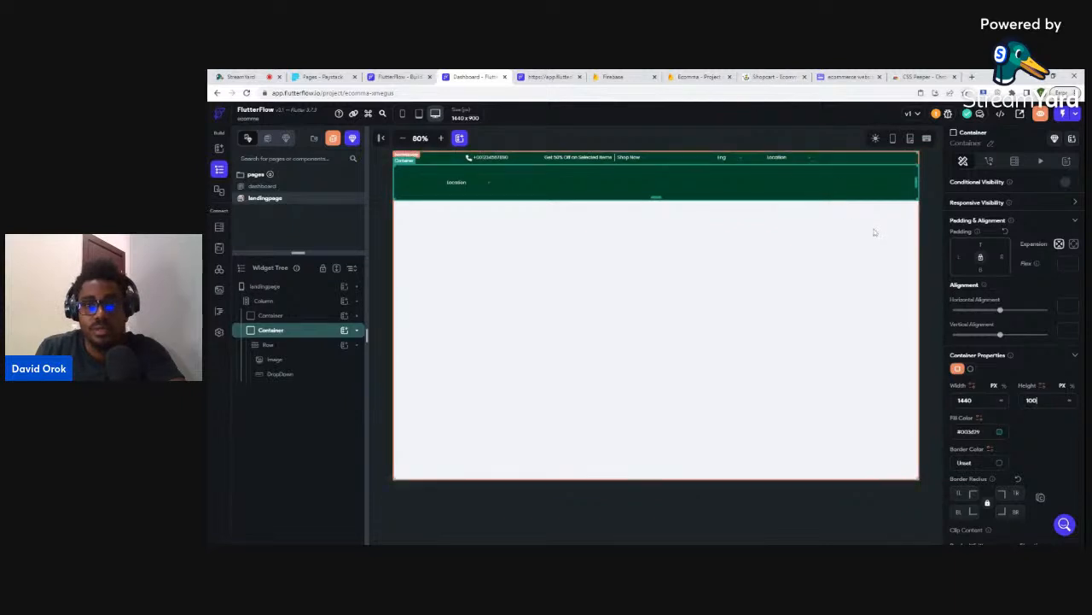
- Delete the header's logo image, restore it with undo, then switch to the Shopcart site
left_click(925, 213)
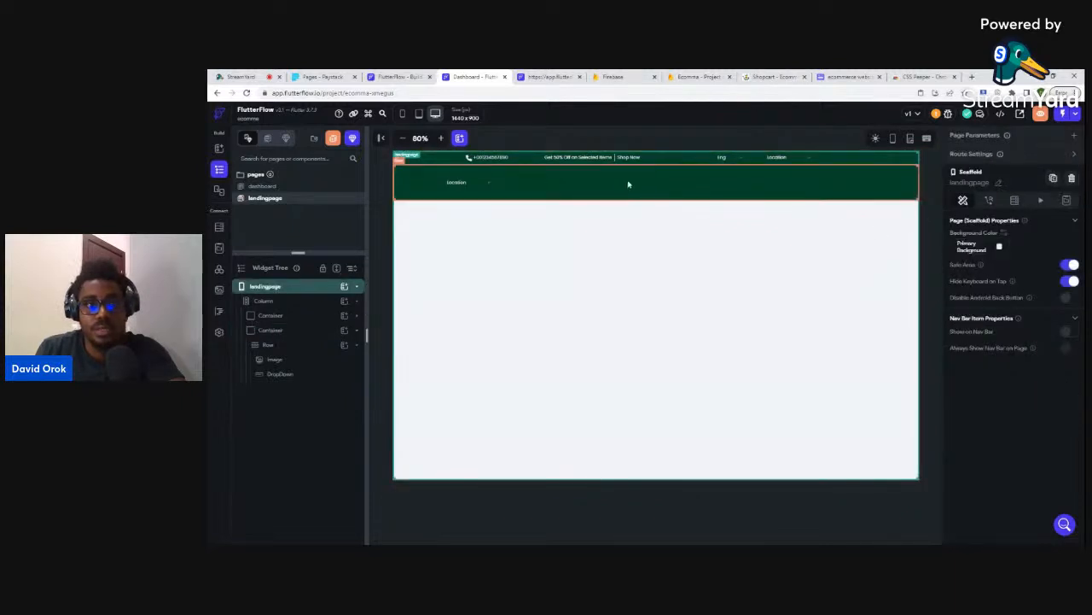
left_click(274, 361)
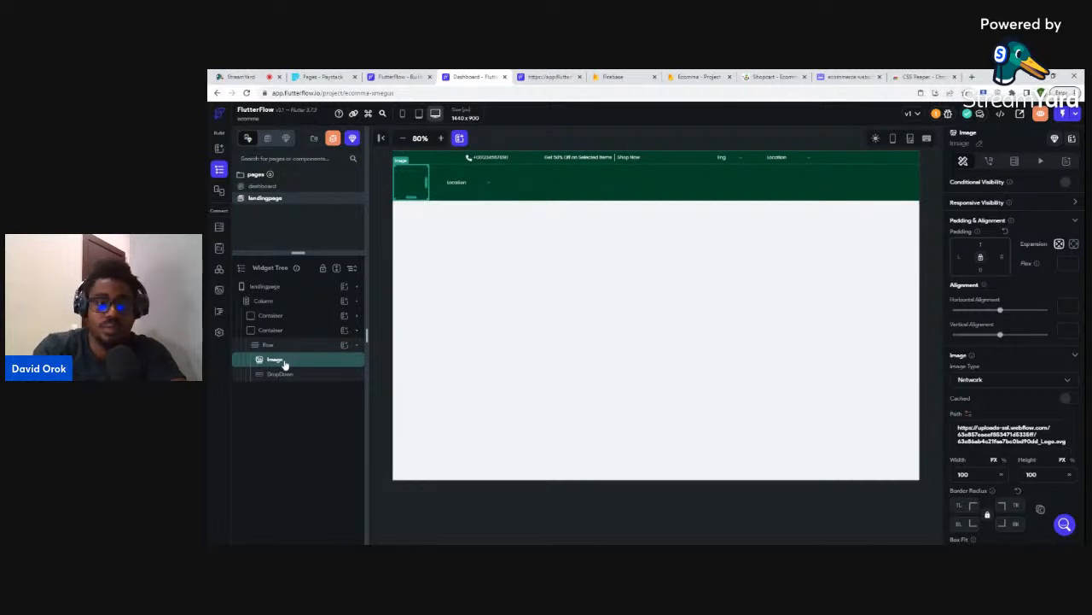
key("Delete")
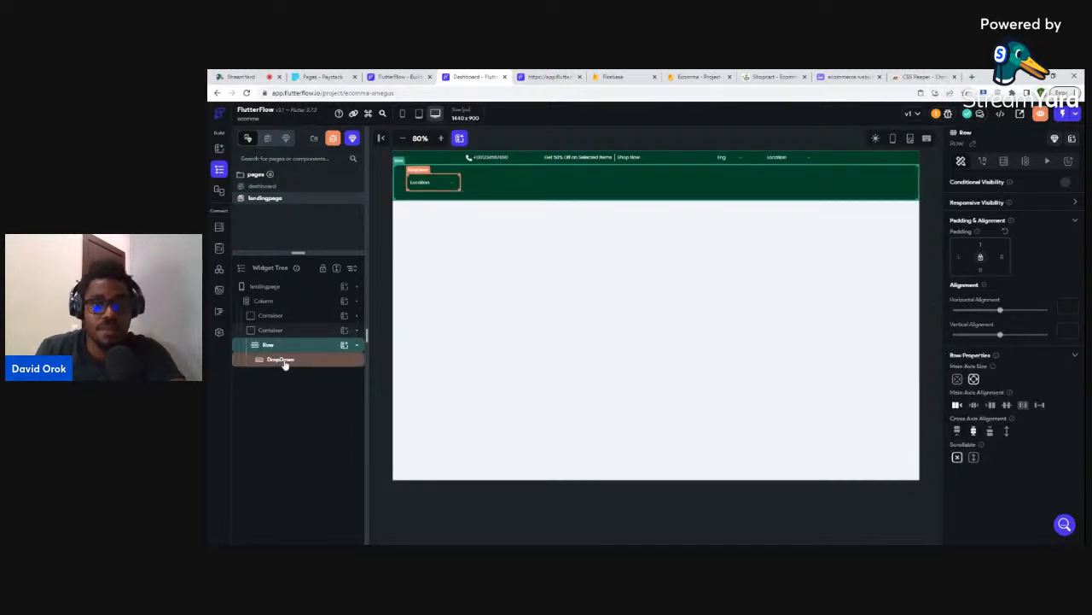
key("ctrl+z")
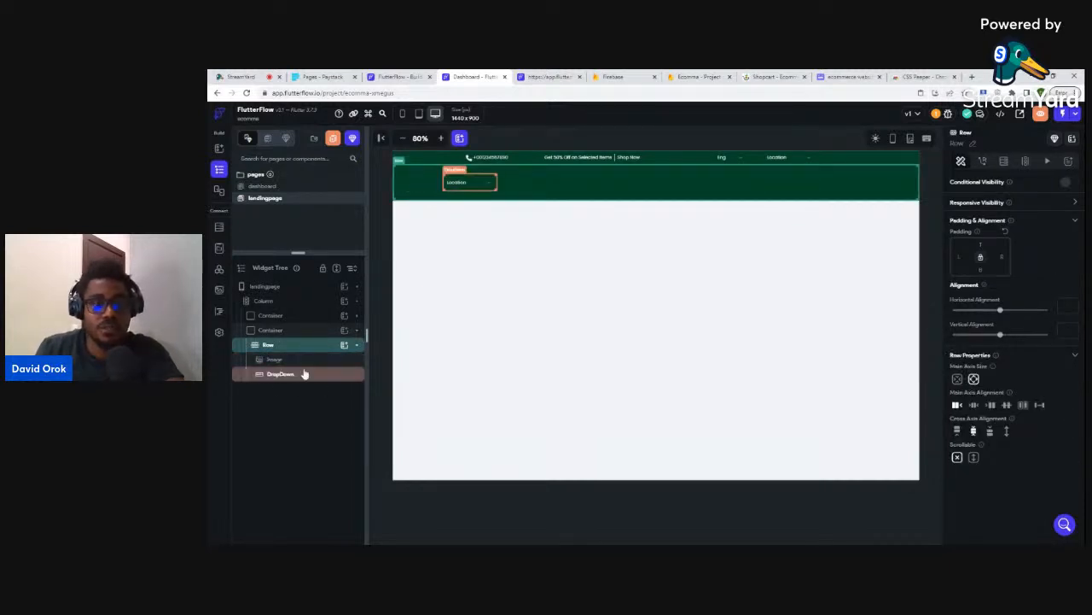
left_click(772, 77)
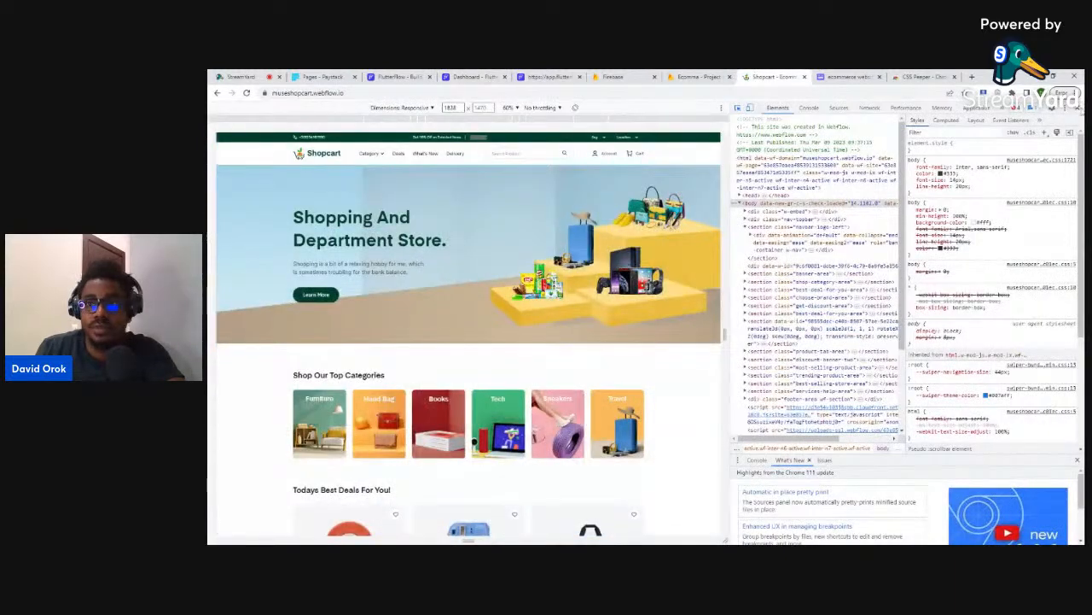
- Close developer tools on the Shopcart page and return to the FlutterFlow editor
key("F12")
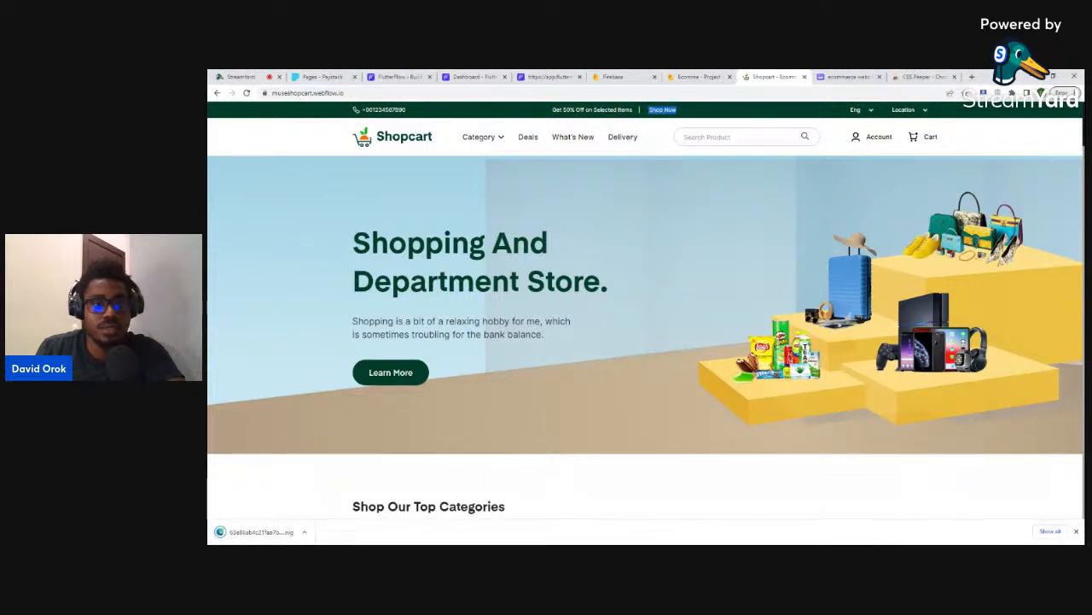
left_click(478, 76)
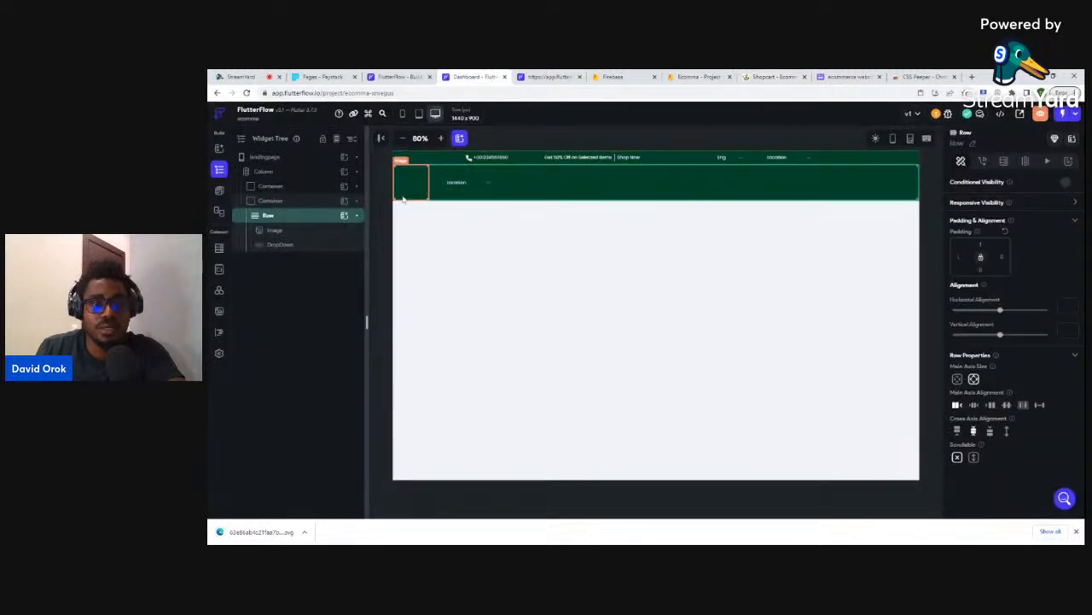
- Switch the logo image's type to Asset, then delete the Image widget from the header row
left_click(295, 232)
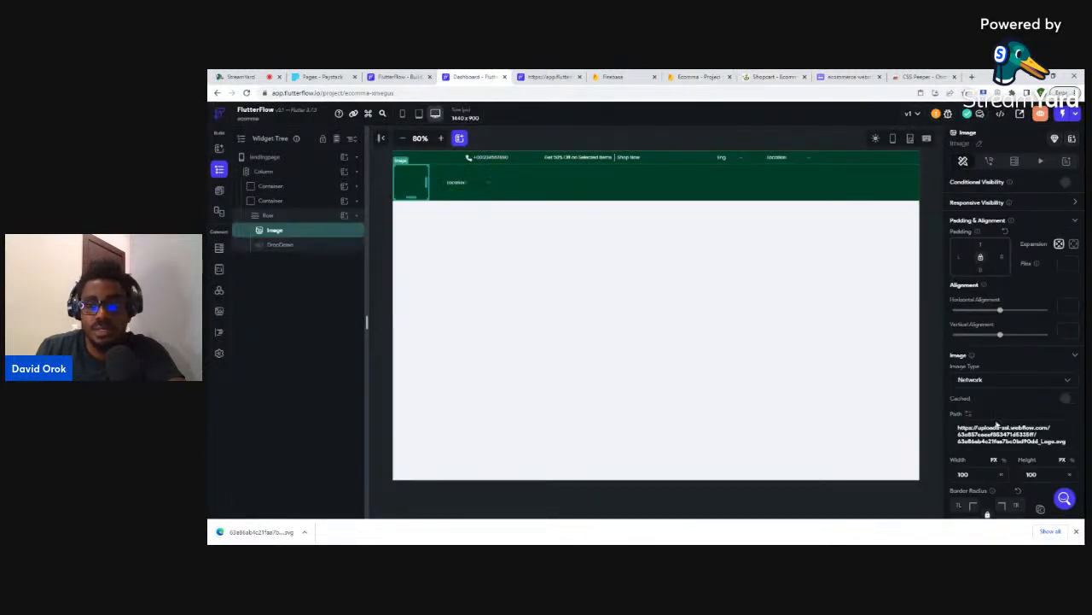
left_click(972, 383)
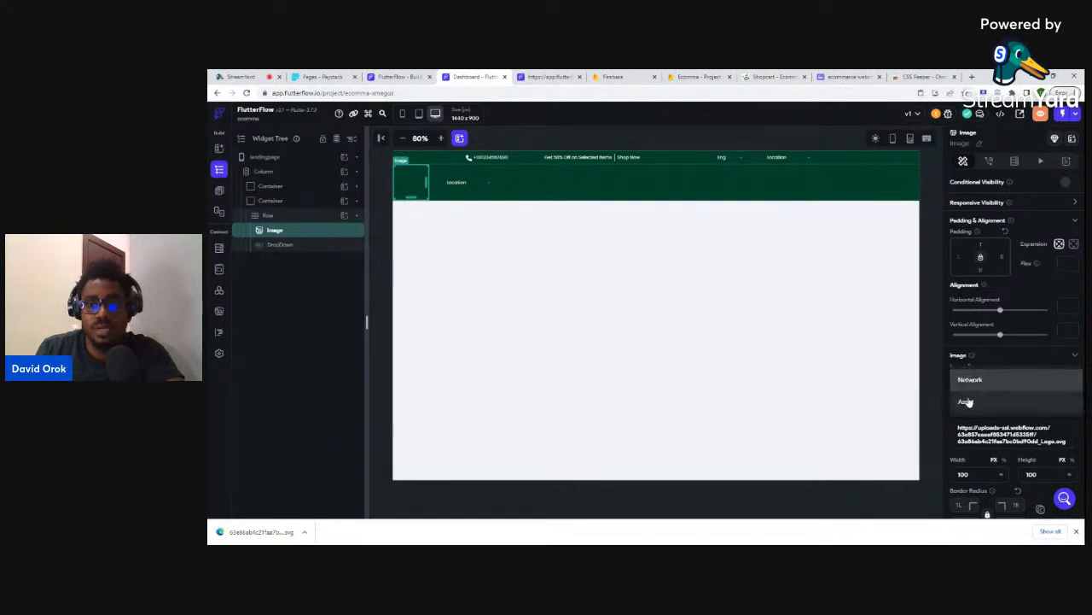
left_click(965, 401)
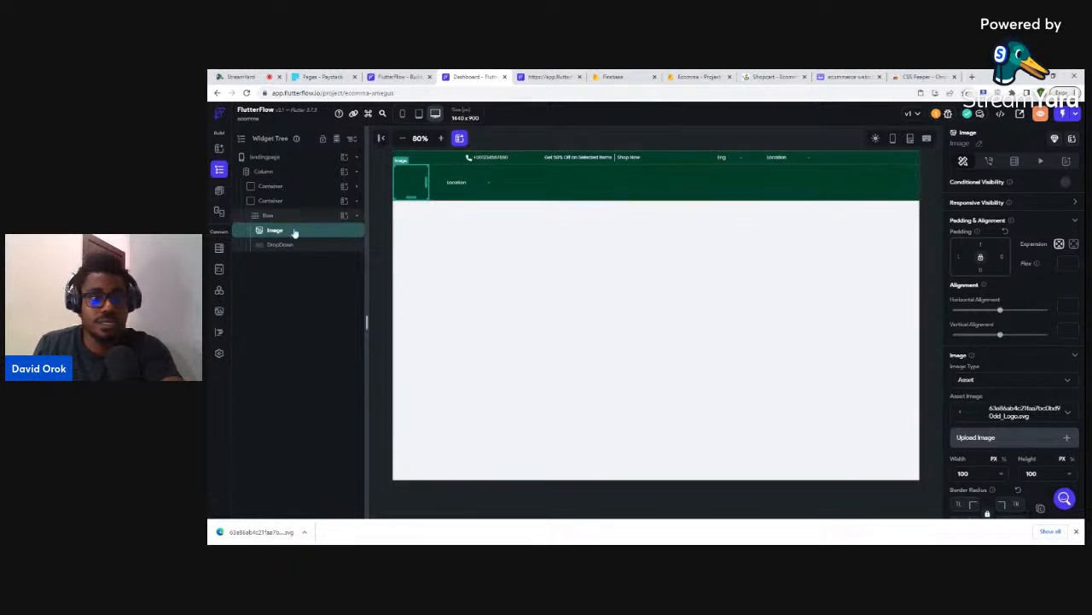
key("Delete")
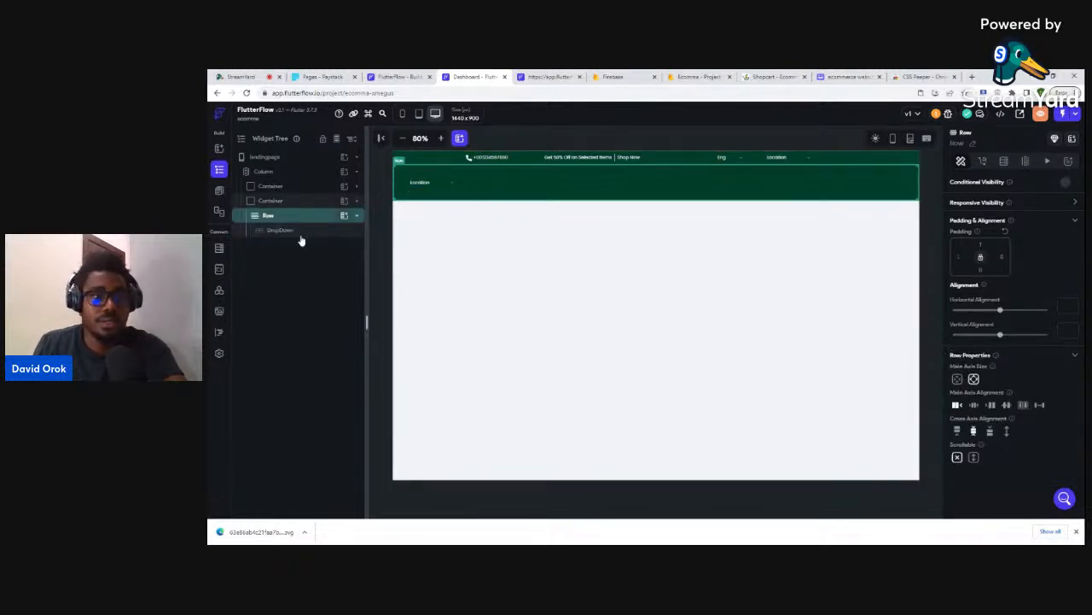
- Add an 'Ecomma' Text widget to the header row with font size 36
left_click(343, 215)
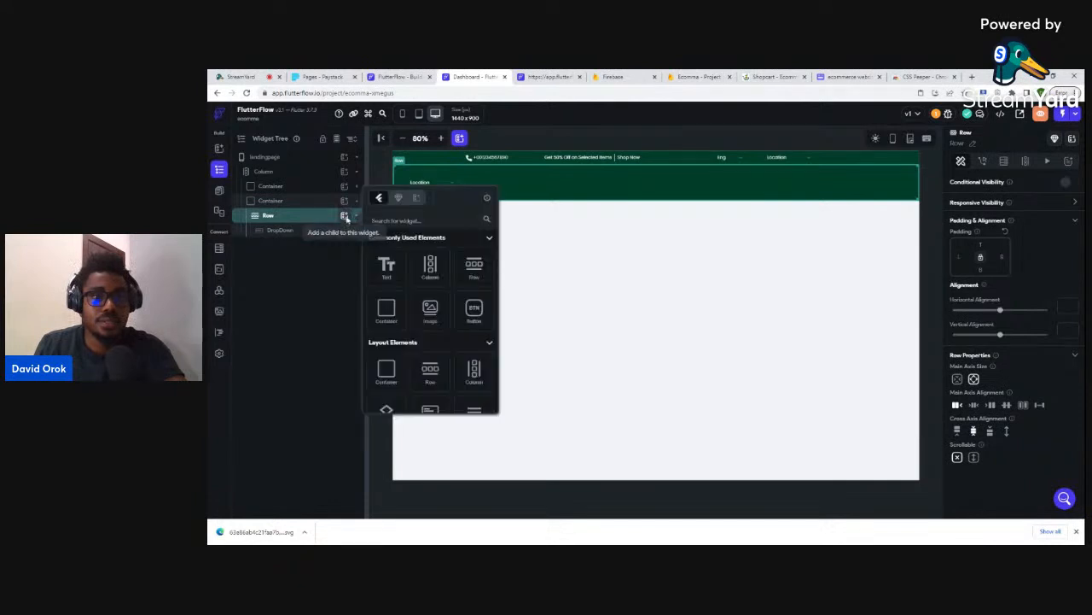
left_click(385, 266)
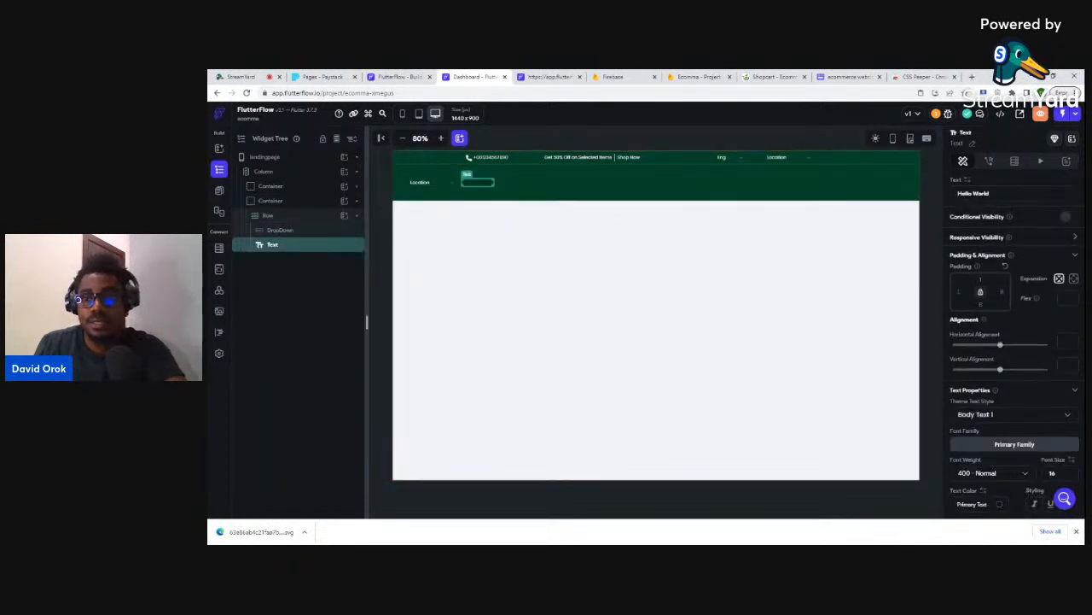
key("ctrl+a")
type("E")
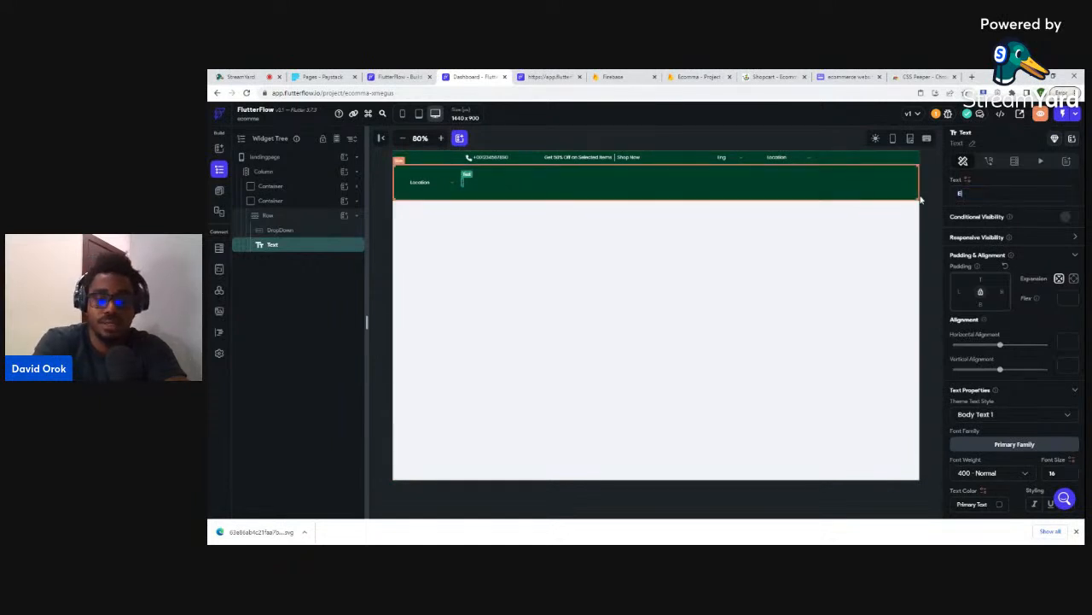
type("comma")
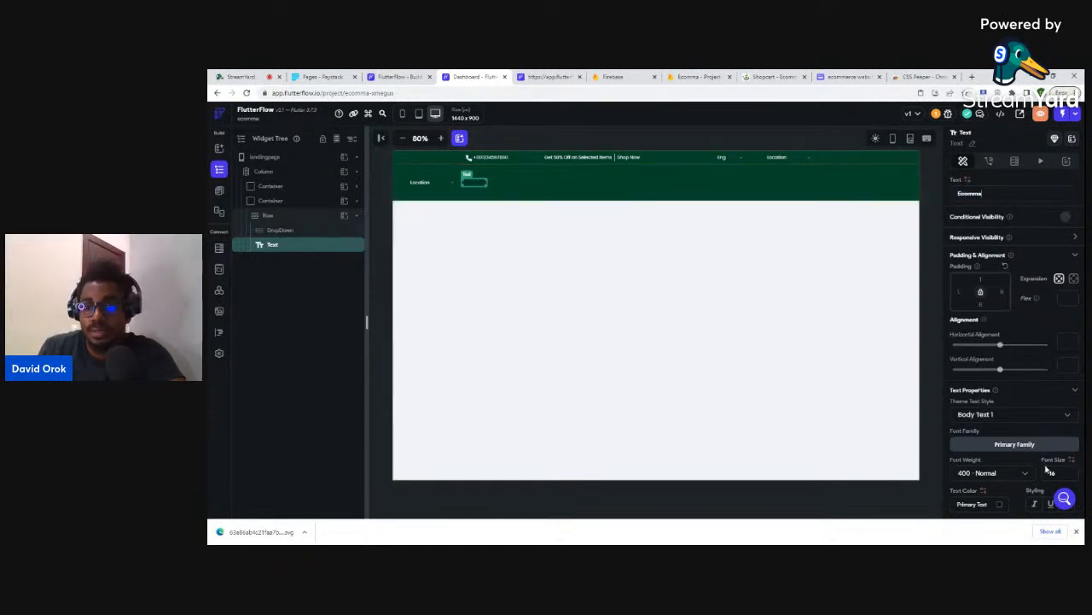
type("36")
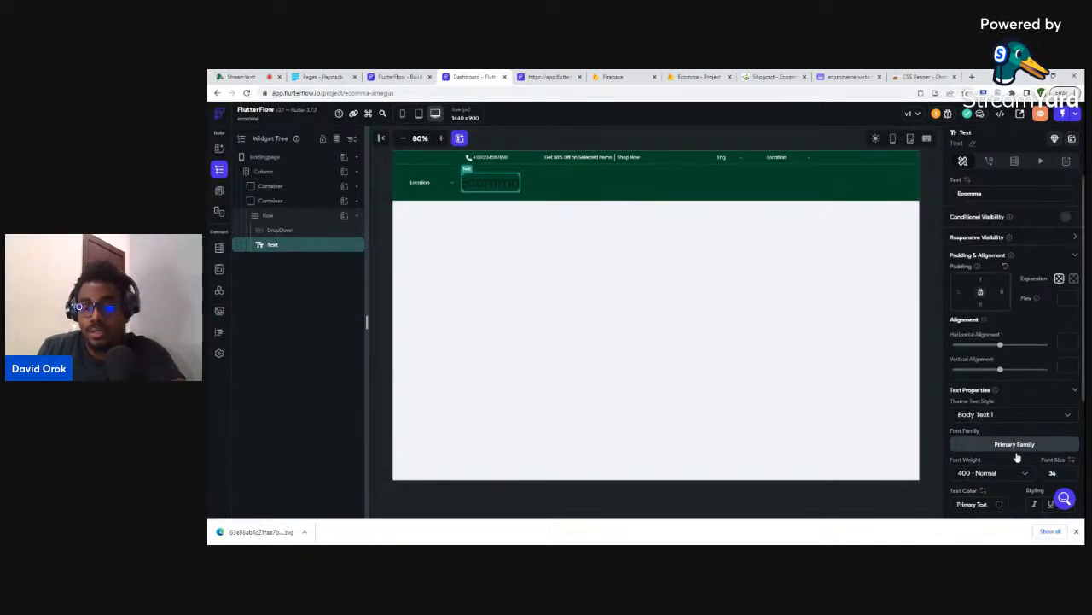
scroll(1015, 443, "down", 1)
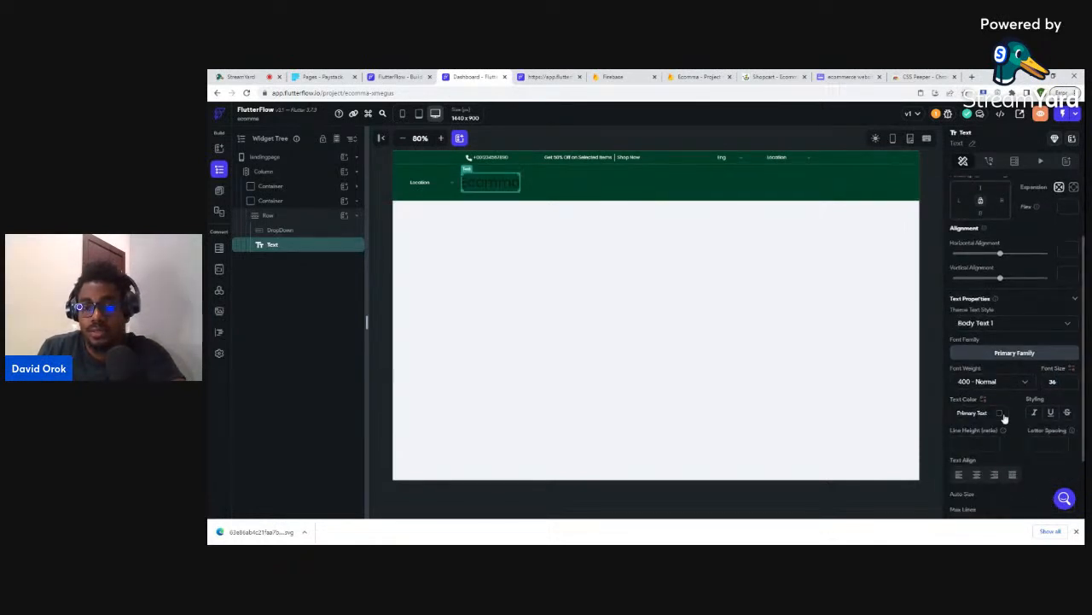
- Make the Ecomma title Primary Background coloured and 700 bold
left_click(971, 413)
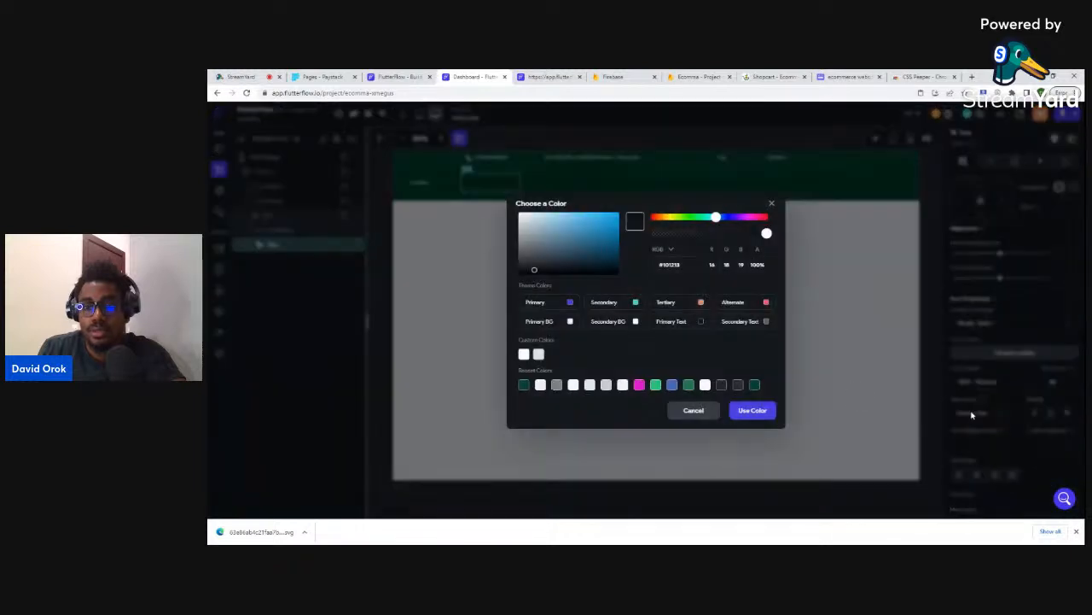
left_click(569, 321)
left_click(752, 411)
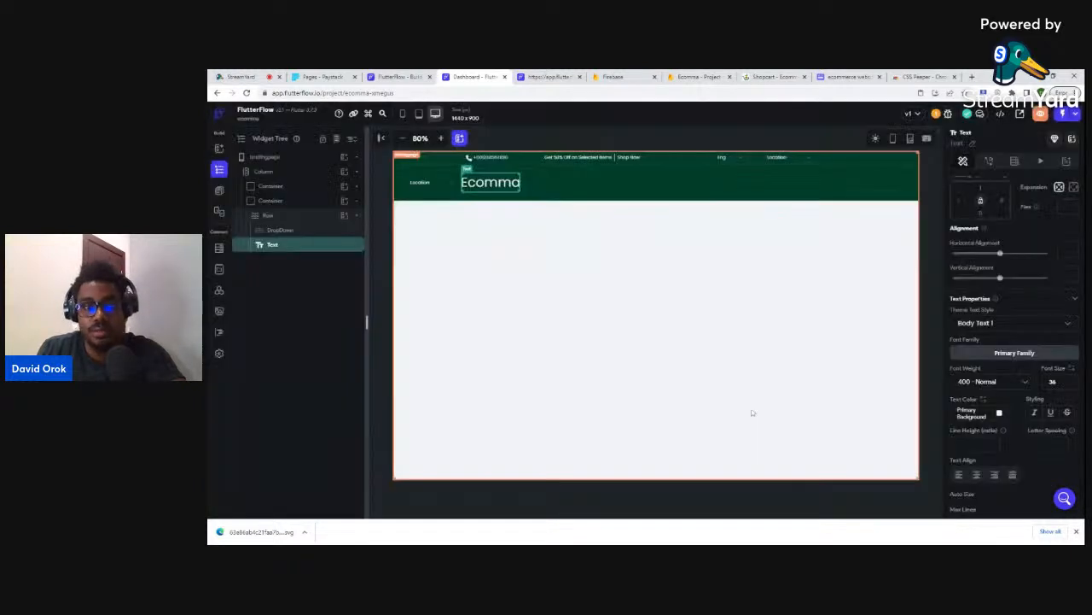
left_click(1016, 381)
left_click(971, 435)
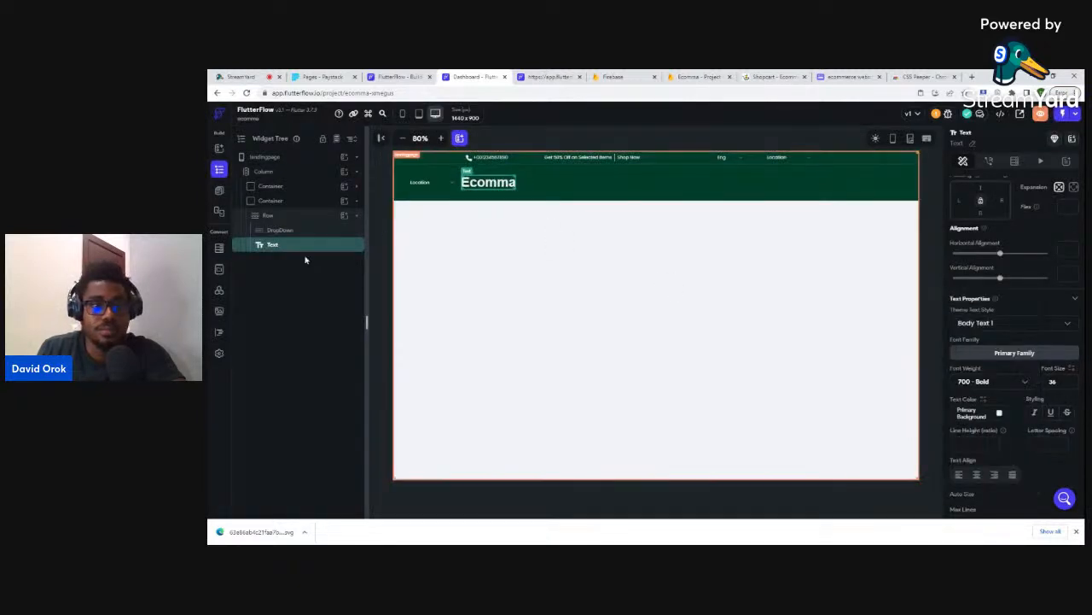
- Place the title before the Location dropdown with 200 left padding, then view Shopcart
left_click_drag(300, 232, 298, 245)
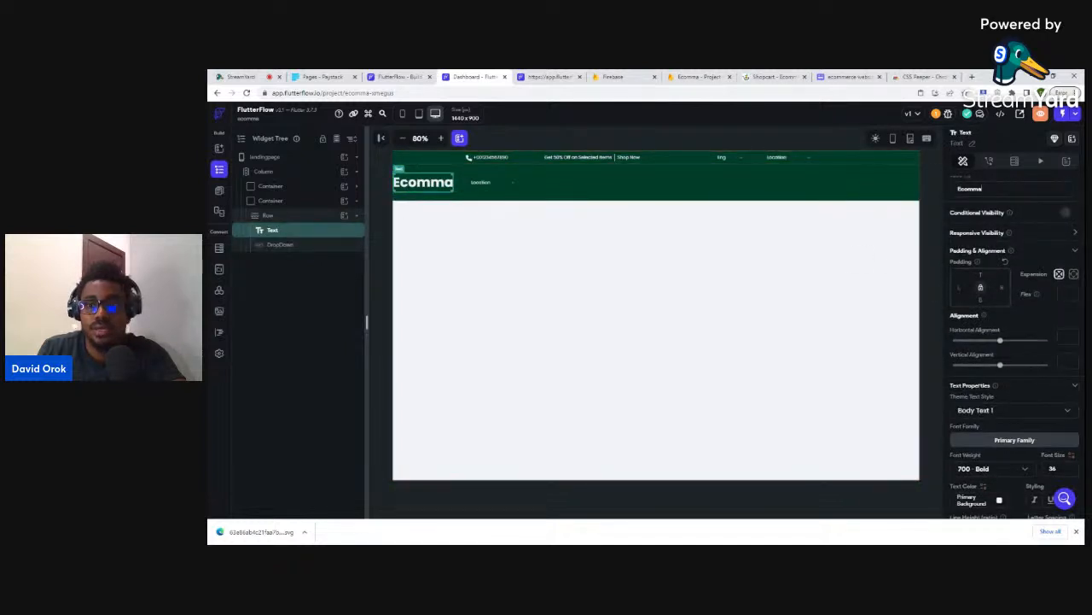
type("200")
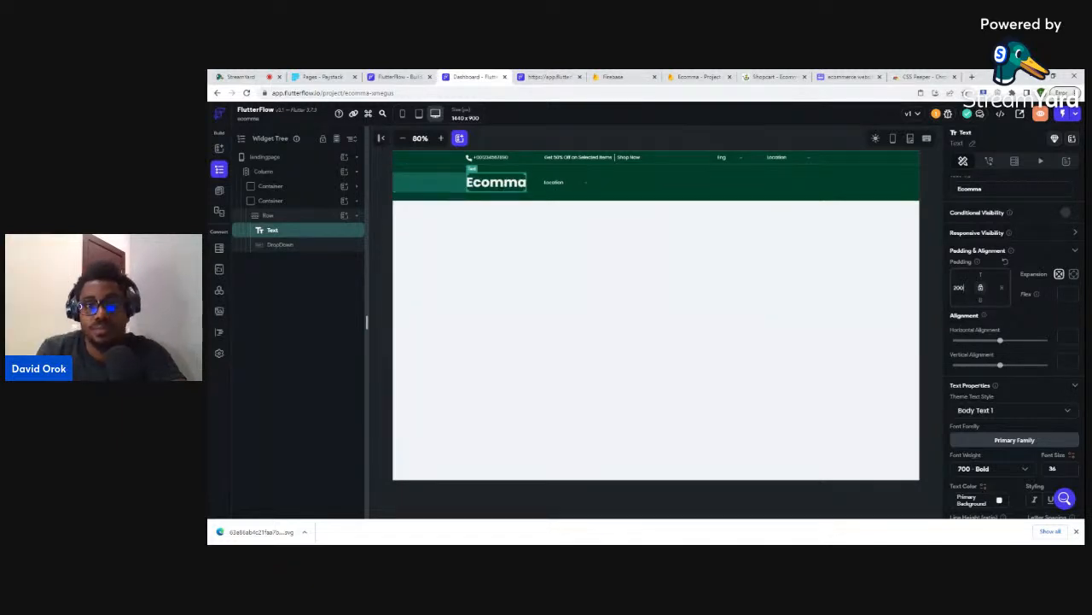
left_click(759, 75)
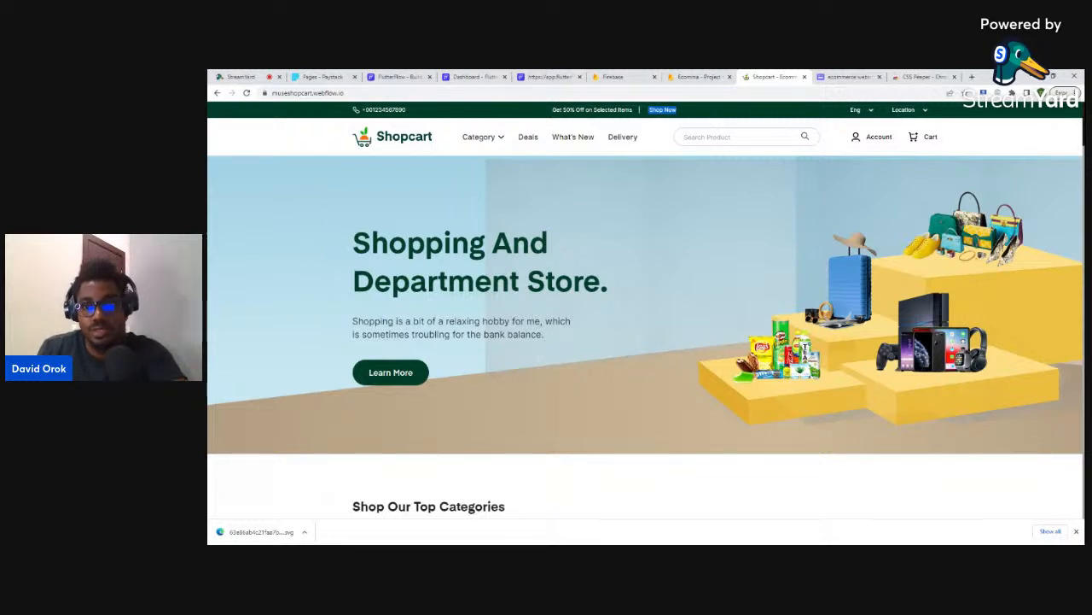
- Highlight the Shopcart 'Shopping And Department Store.' heading for reference, then go back to FlutterFlow
left_click(470, 76)
left_click(522, 240)
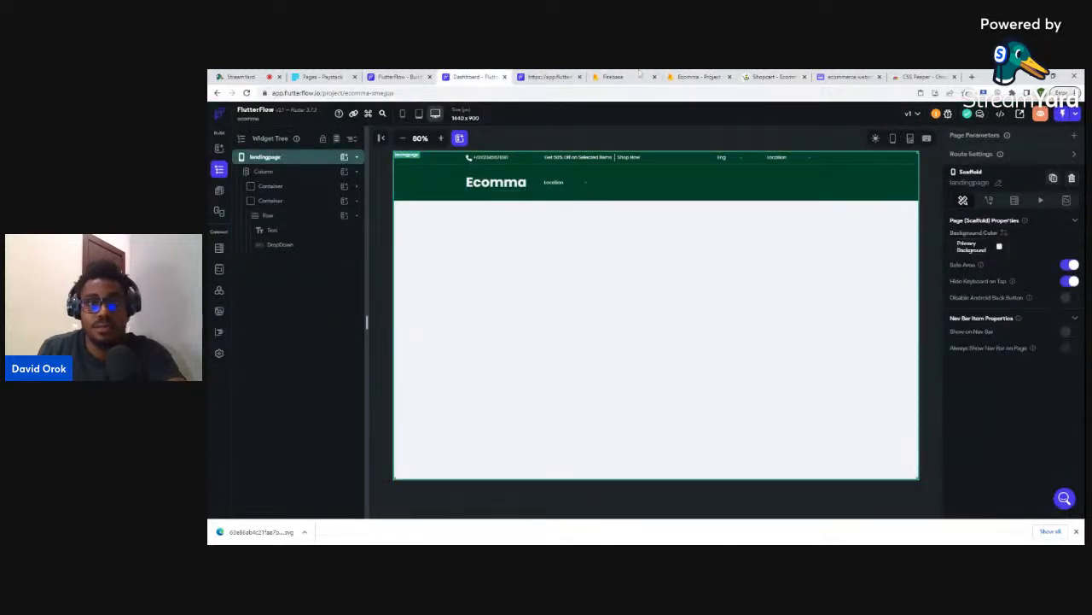
left_click(769, 76)
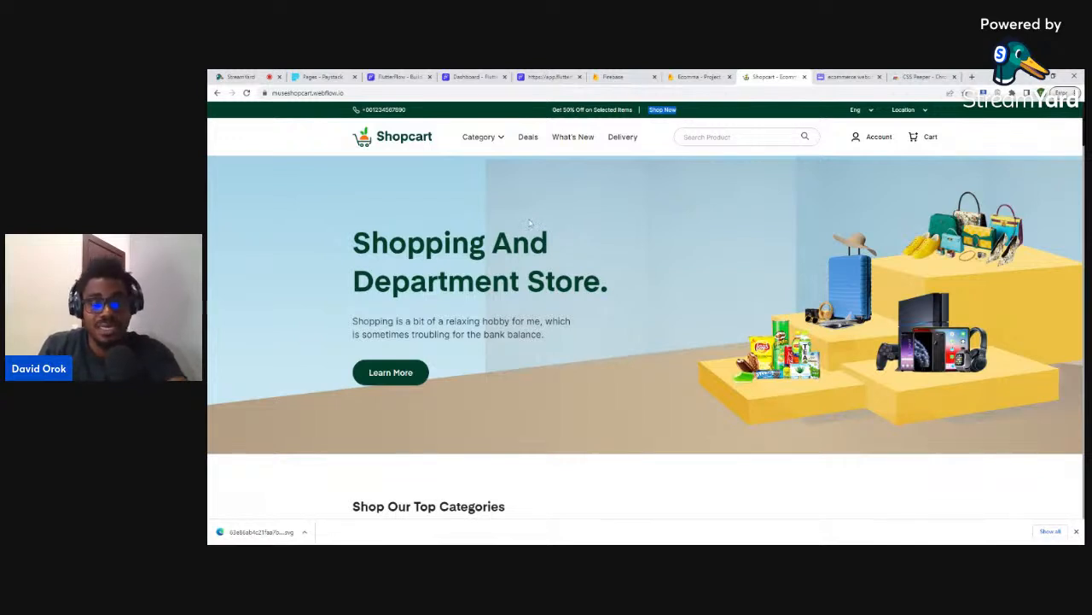
left_click_drag(352, 230, 609, 296)
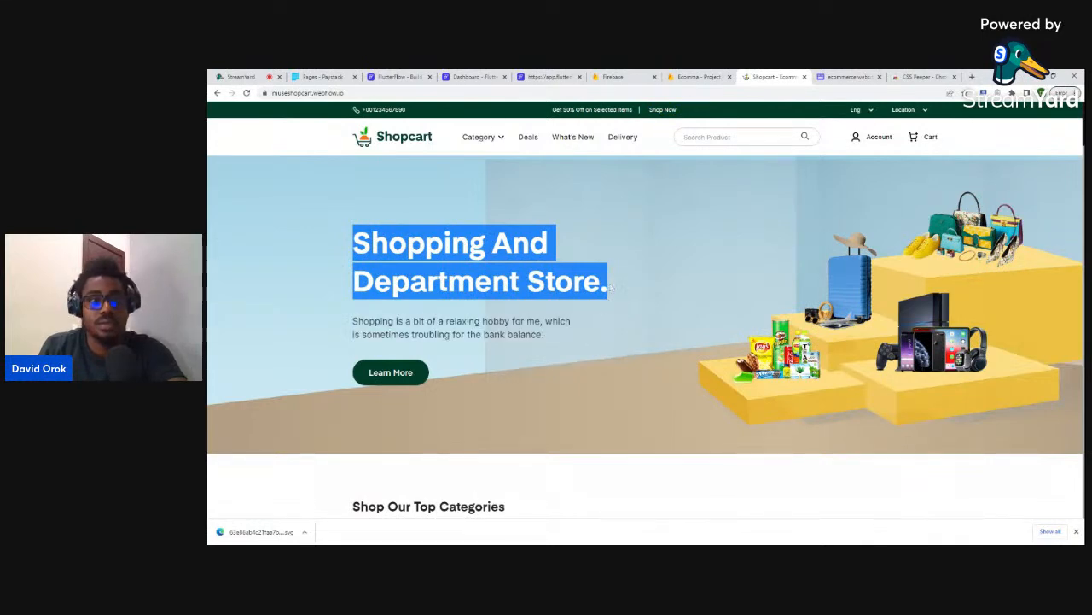
left_click(472, 75)
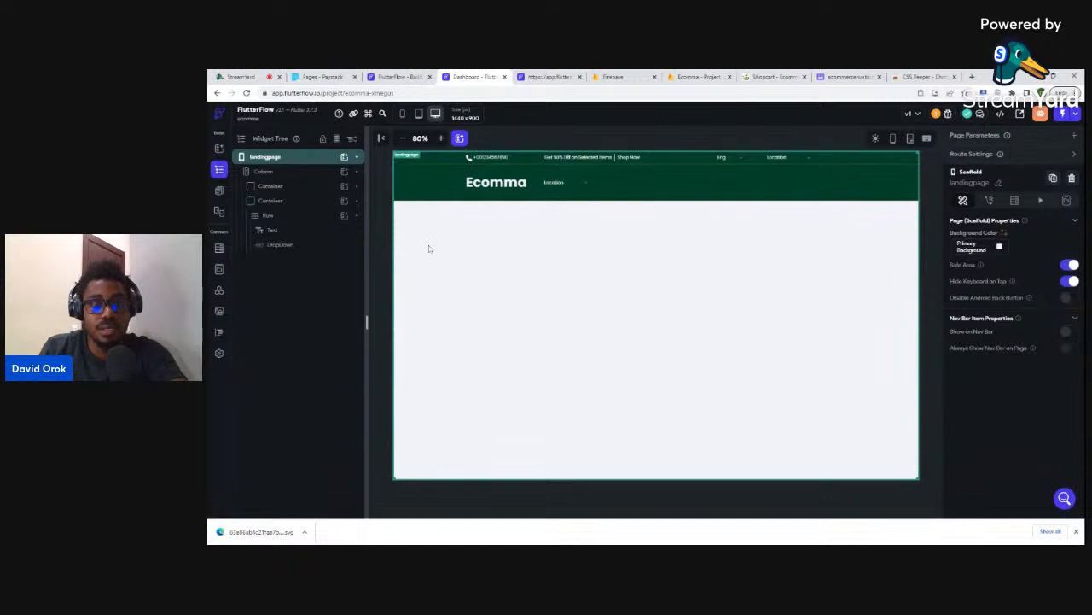
- Duplicate the green Ecomma header container
left_click(433, 191)
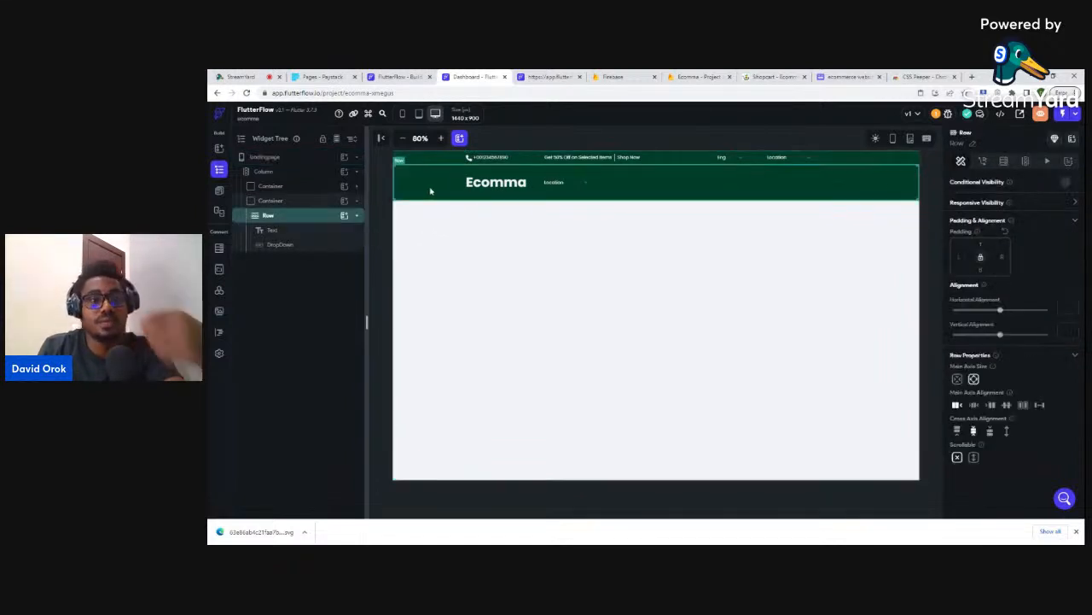
left_click(280, 203)
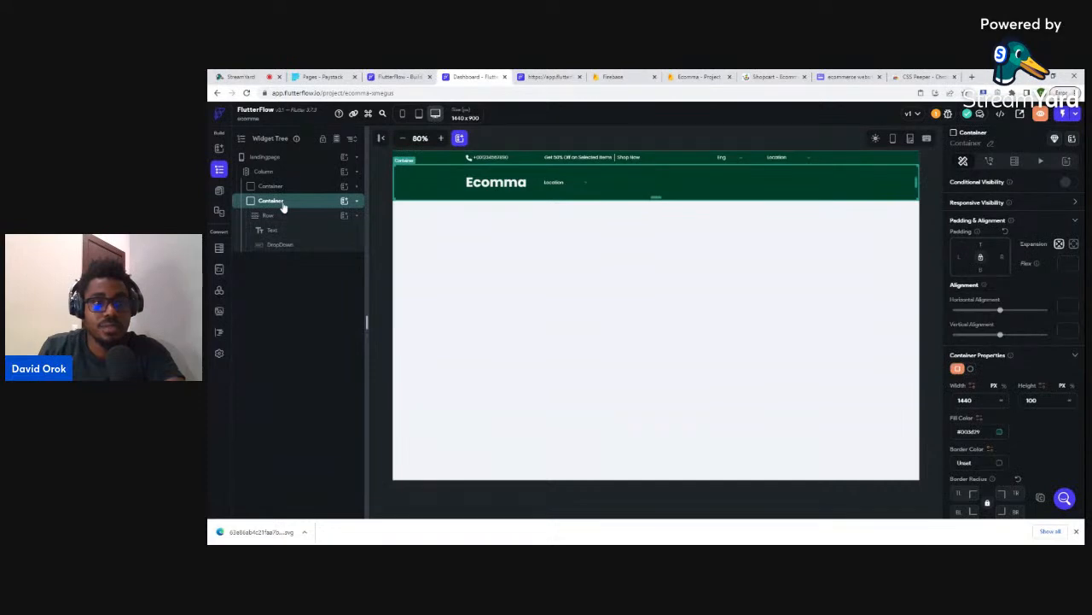
left_click(282, 205)
key("ctrl+d")
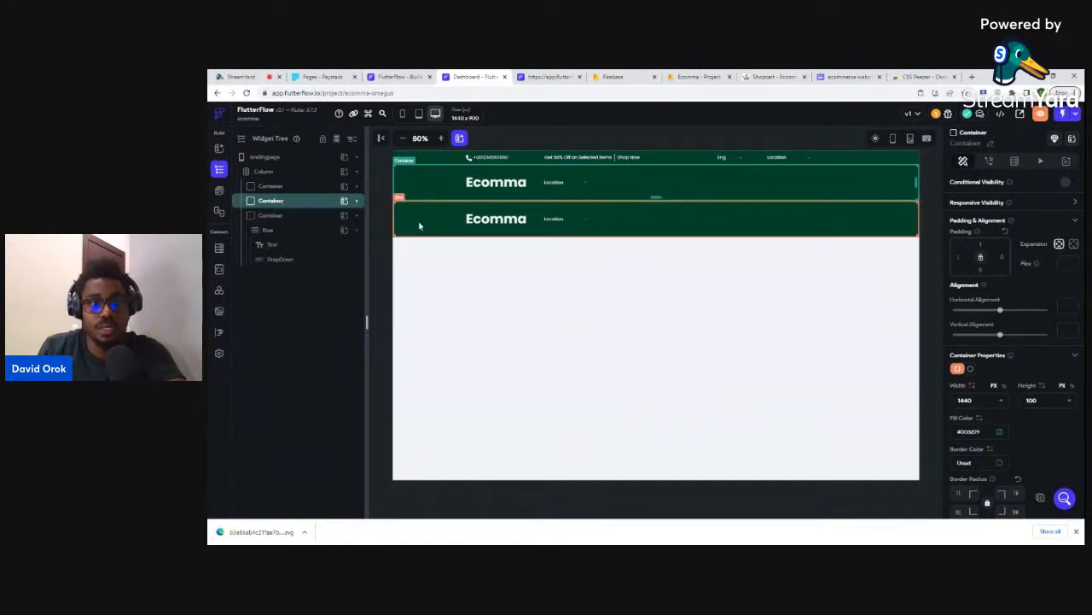
- Delete the location dropdown from the duplicated lower header, then view Shopcart
left_click(281, 216)
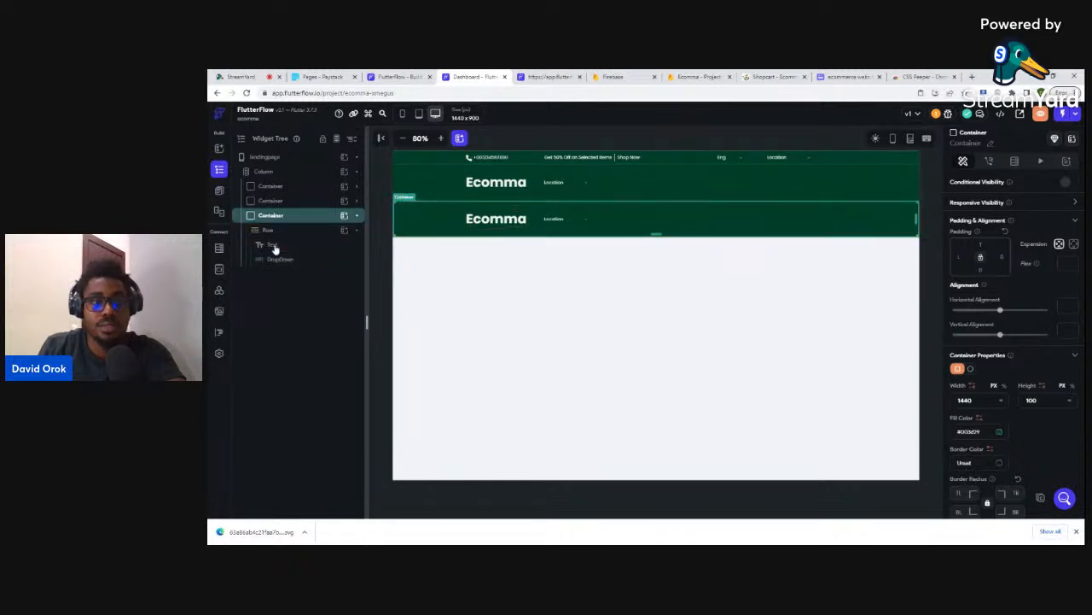
left_click(274, 246)
left_click(274, 260)
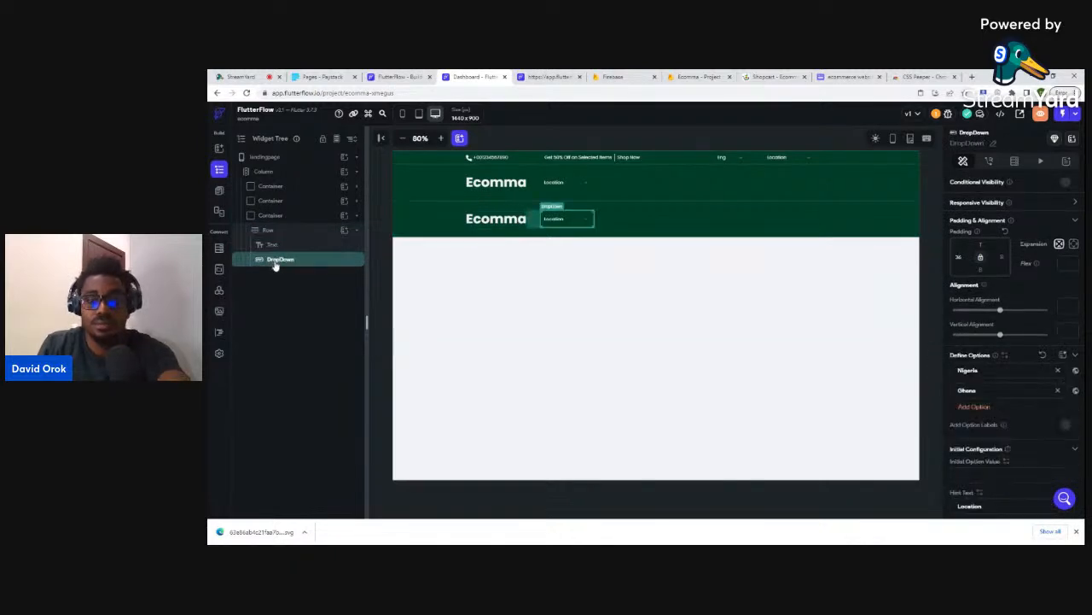
key("Delete")
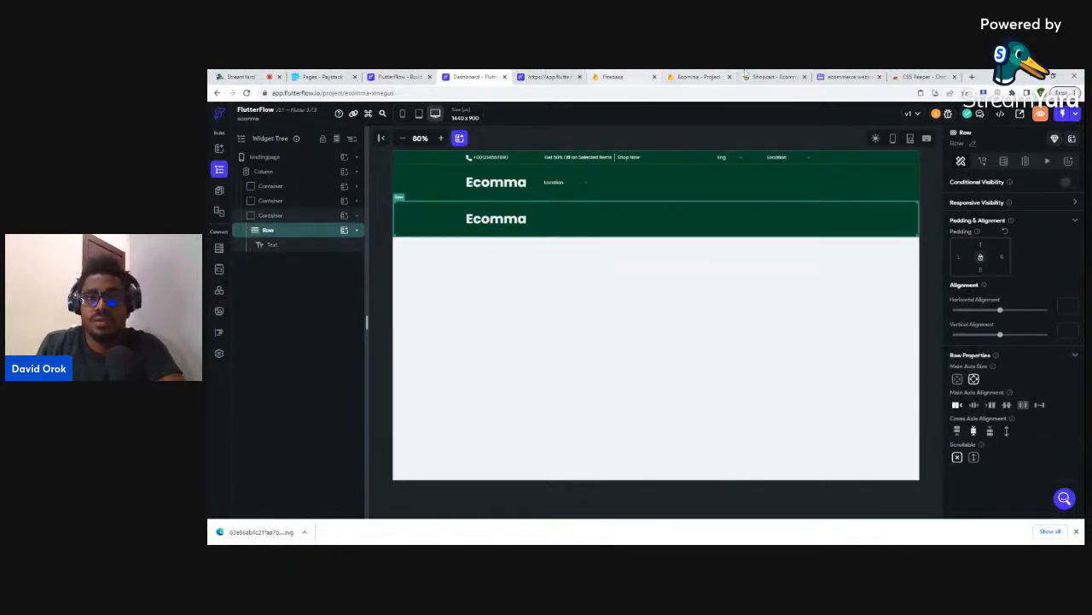
left_click(768, 76)
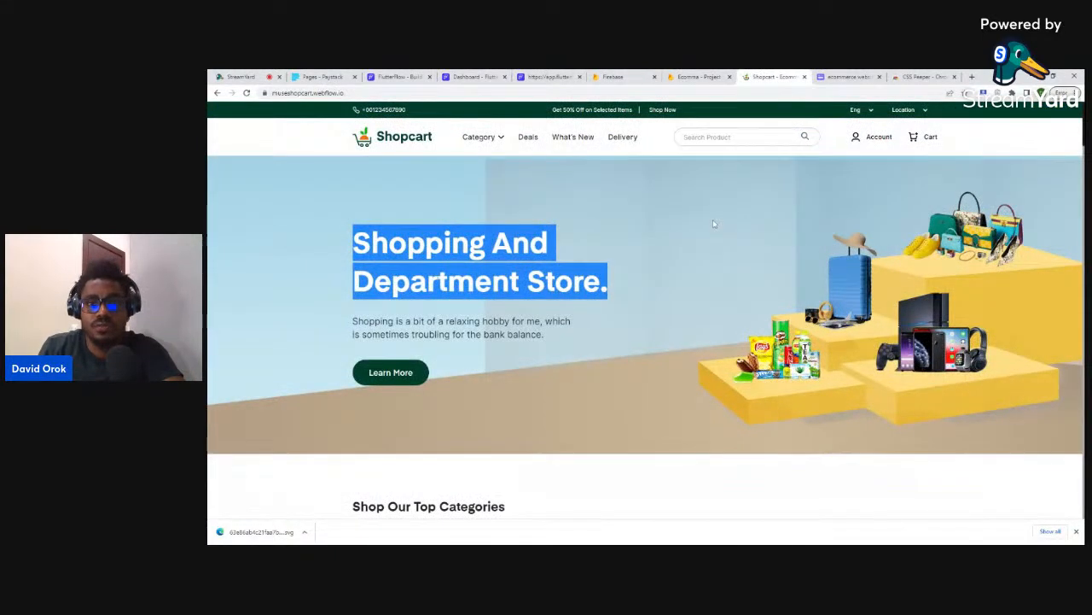
- Inspect the Shopcart hero banner image in DevTools, then select FlutterFlow's lower container
key("ctrl+shift+i")
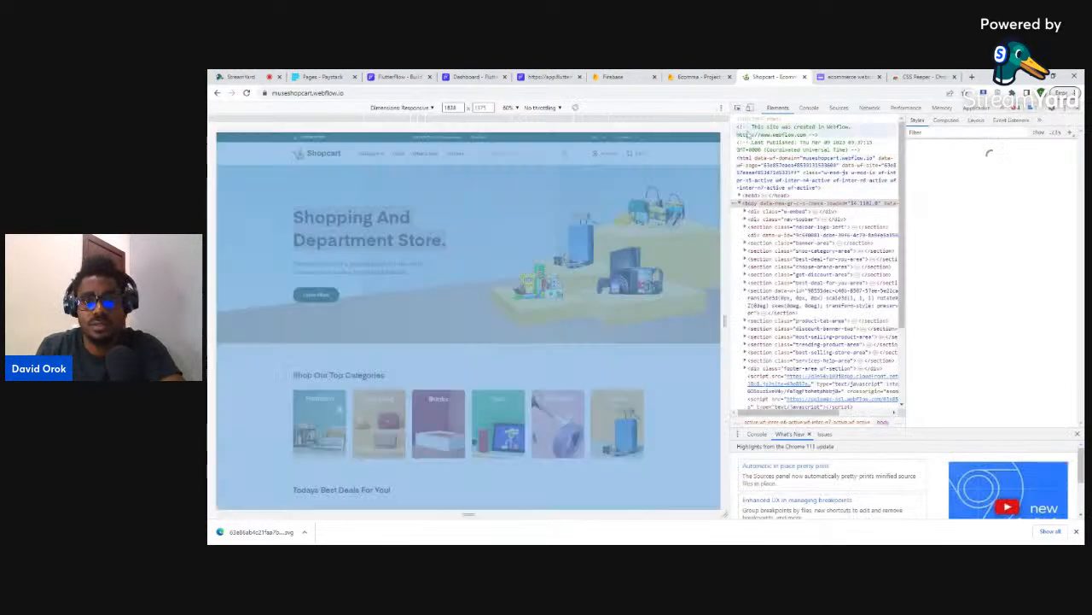
left_click(738, 109)
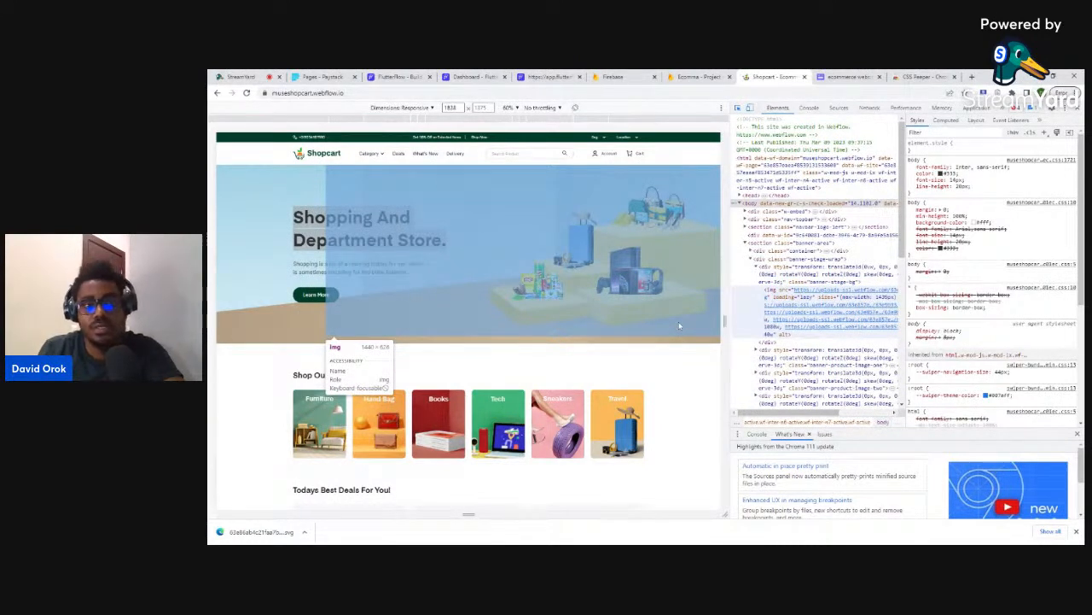
left_click(680, 326)
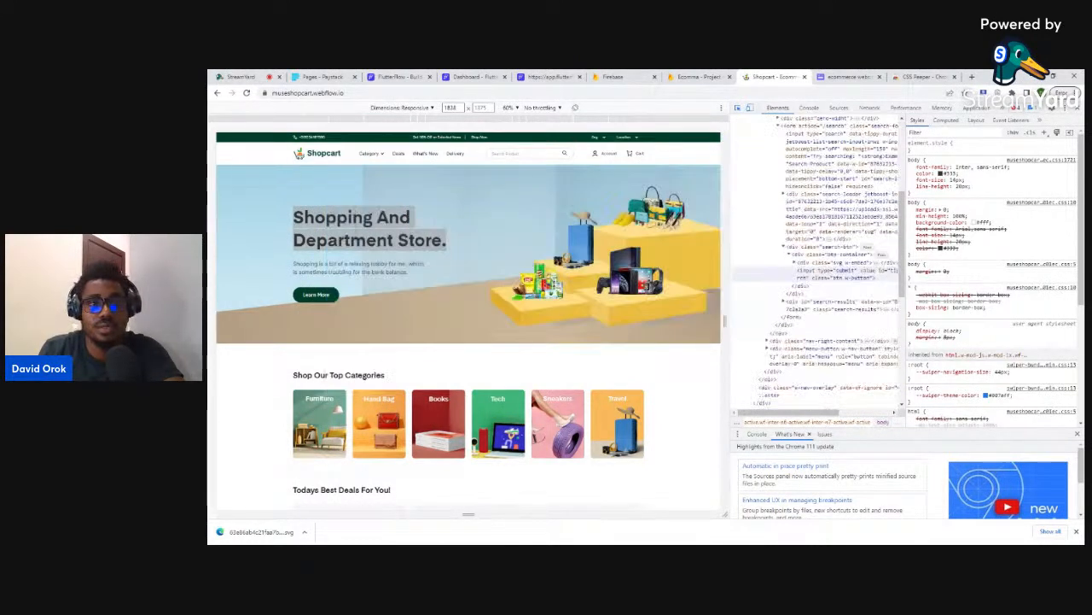
left_click(473, 76)
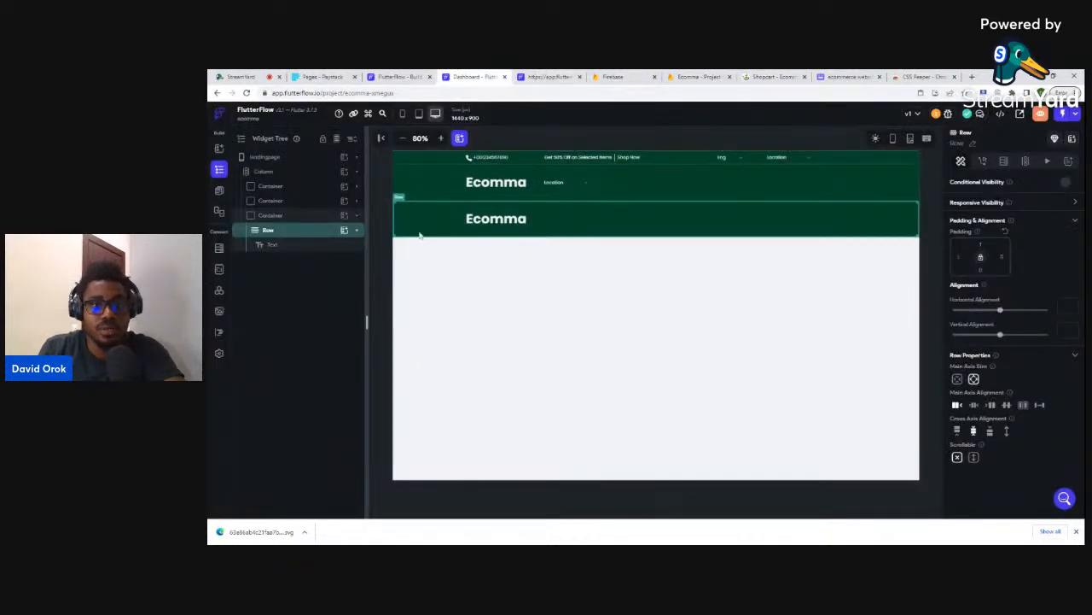
left_click(286, 216)
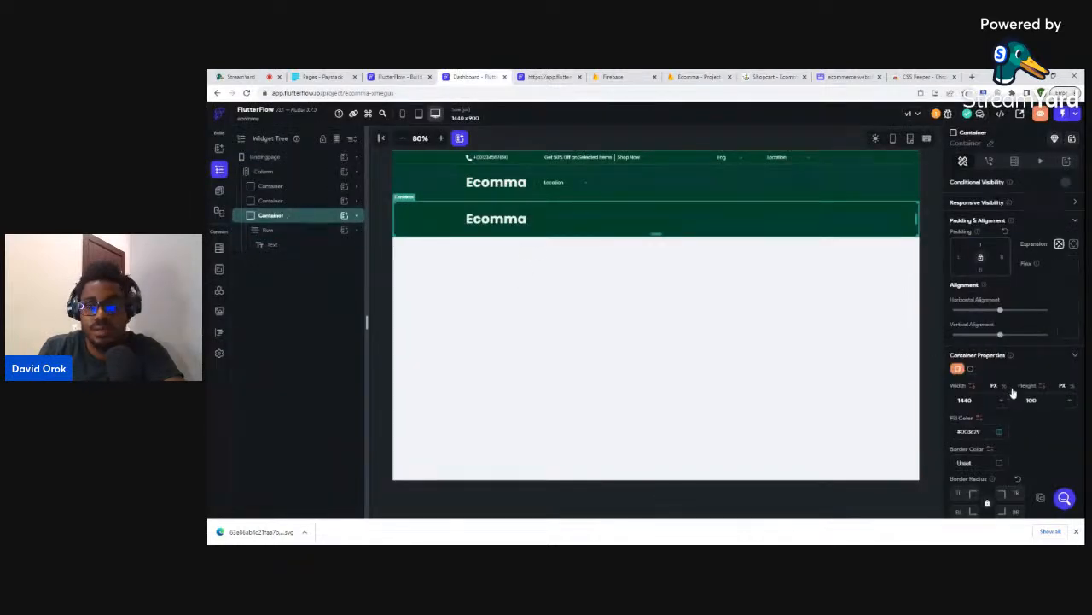
- Set the container height to 480 and fill it with the Secondary teal
type("480")
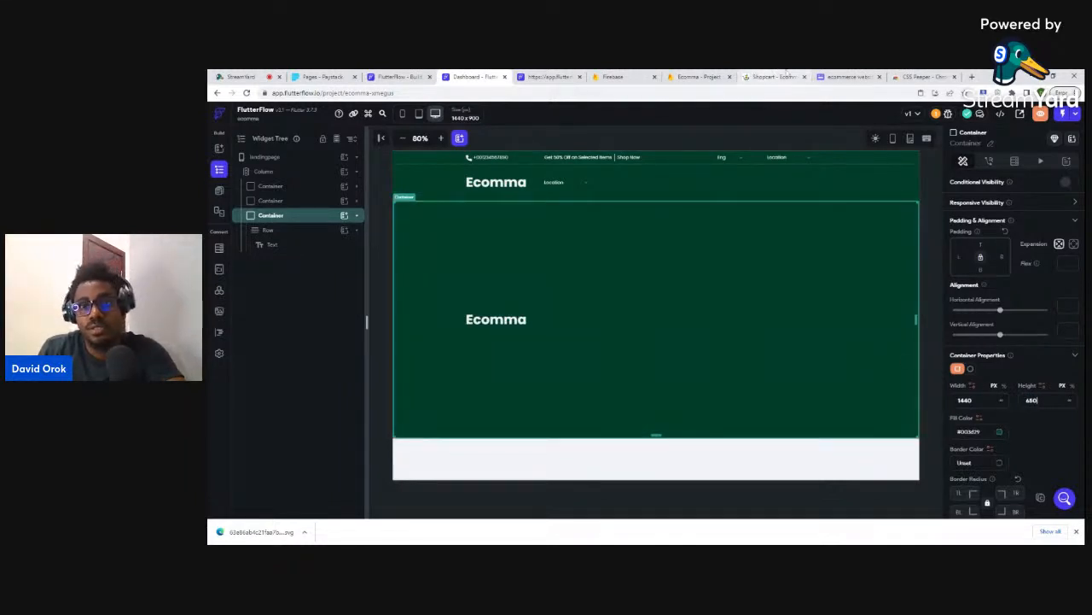
left_click(770, 76)
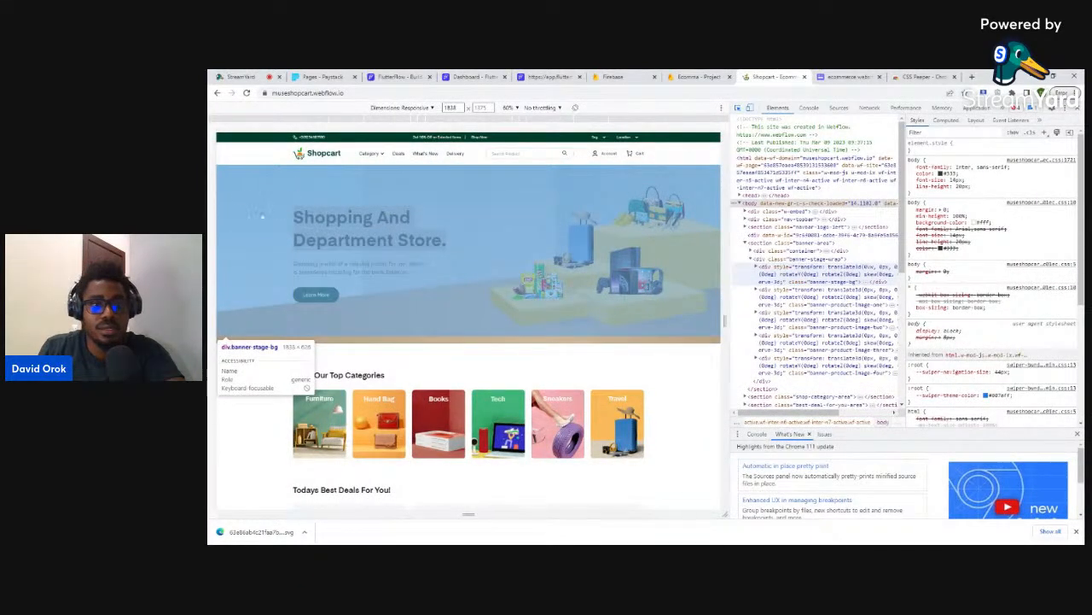
left_click(473, 76)
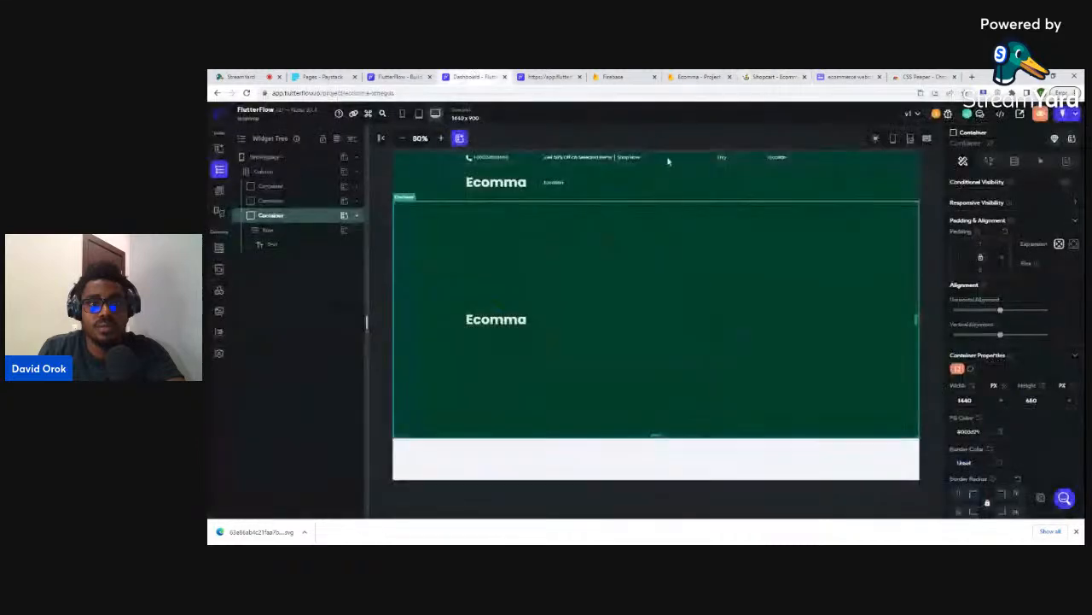
left_click(999, 433)
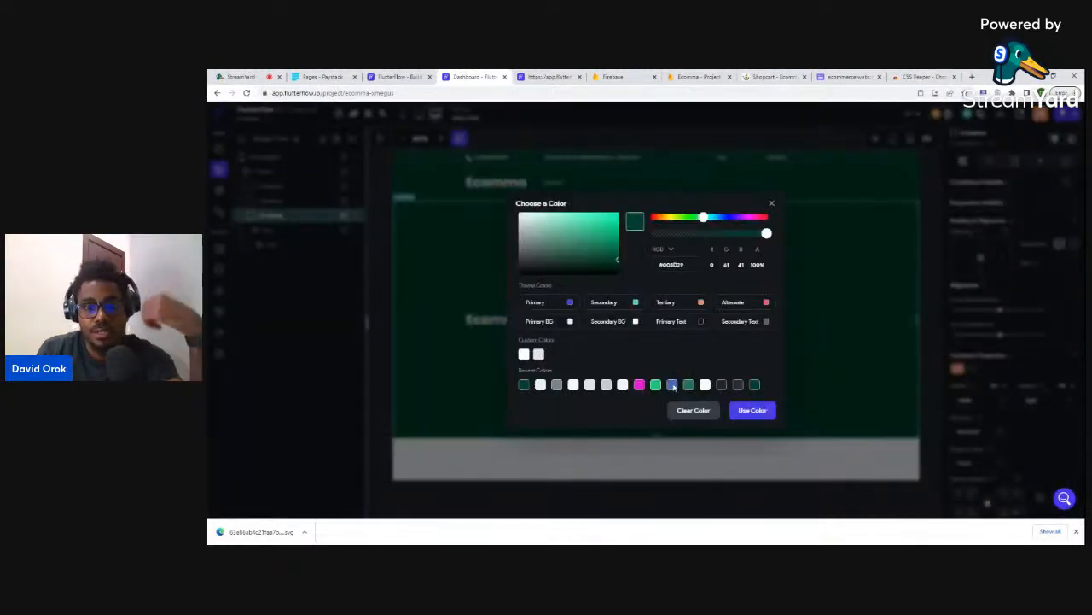
left_click(636, 303)
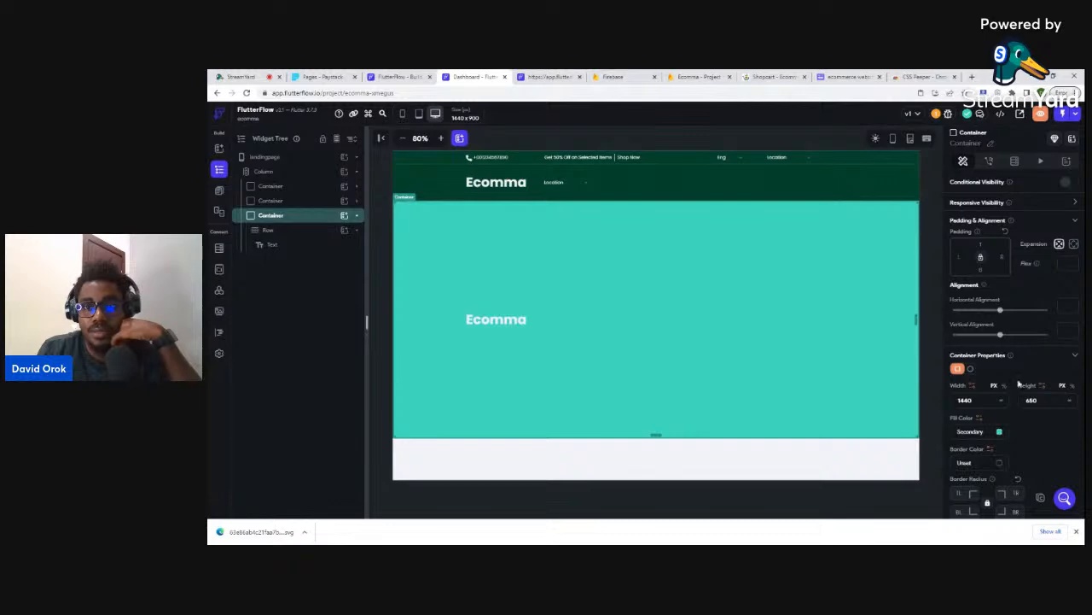
- Compare against Shopcart, reopening the fill colour chooser and closing it unchanged
left_click(752, 76)
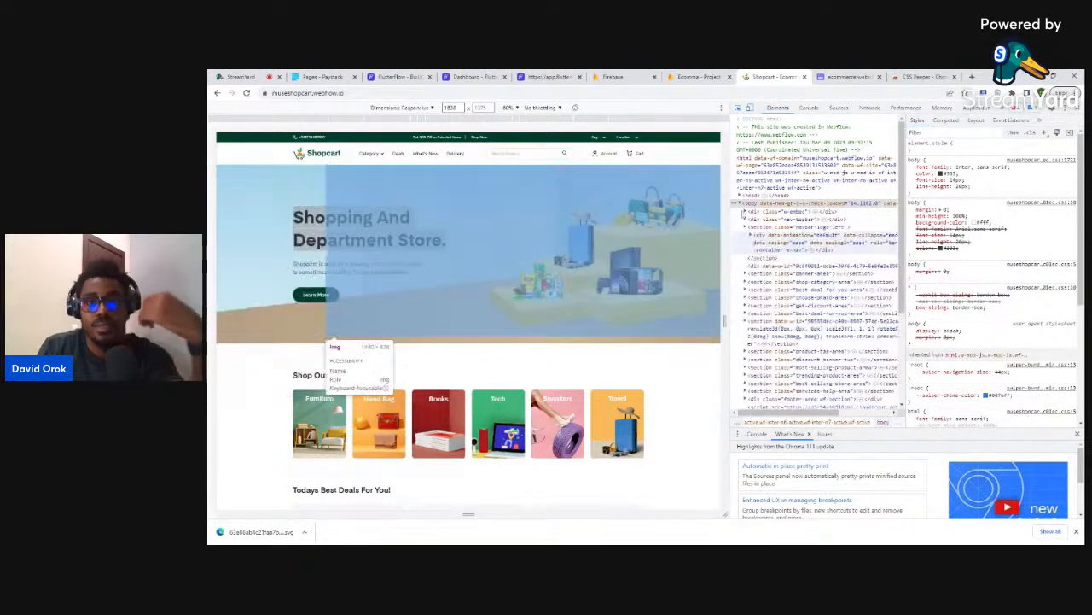
left_click(491, 77)
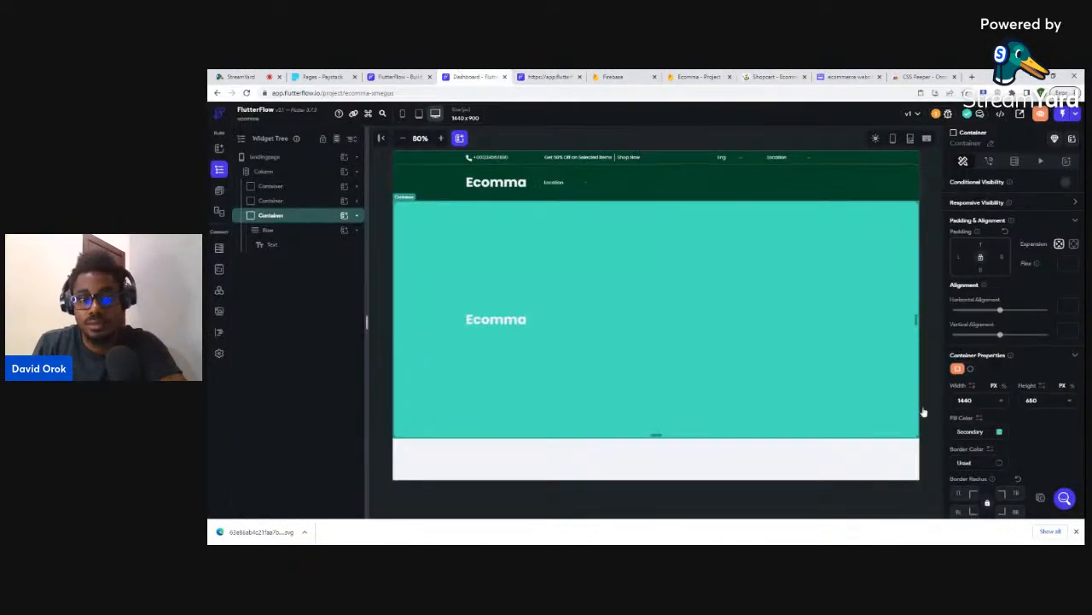
left_click(1000, 432)
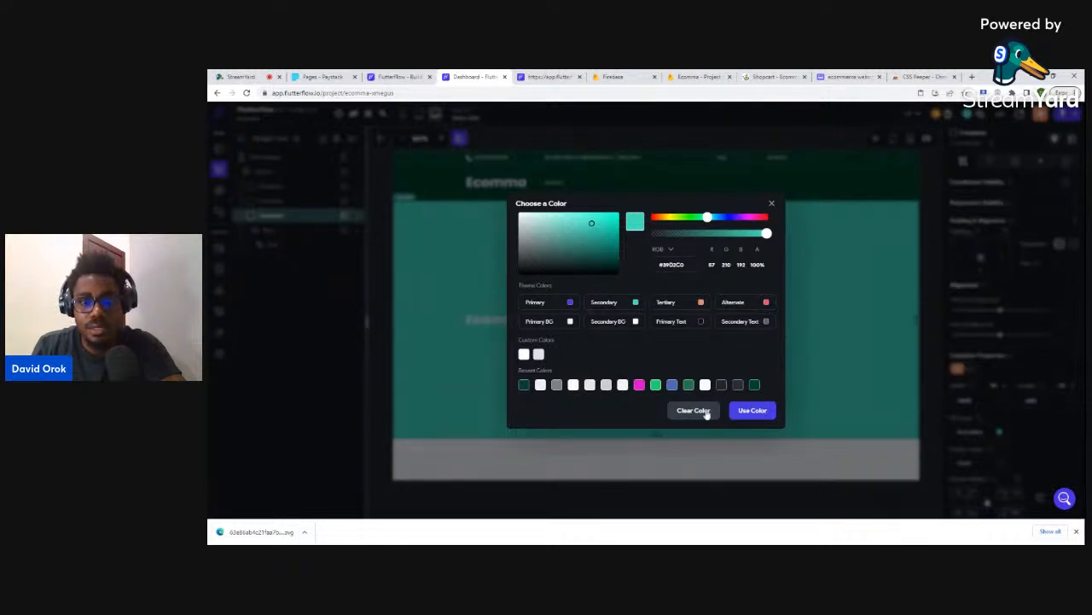
left_click(771, 203)
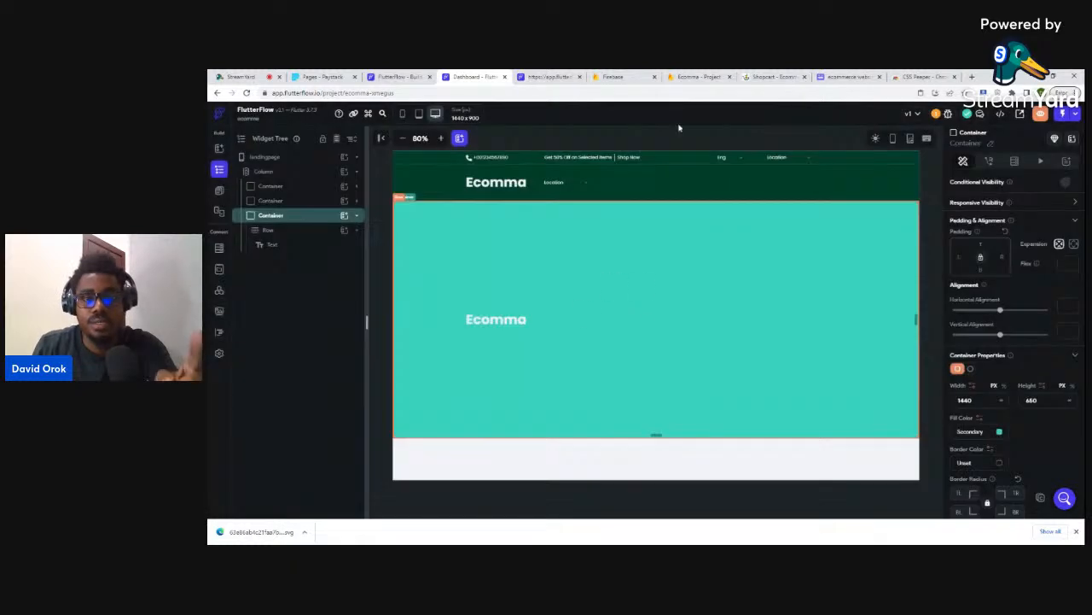
left_click(771, 75)
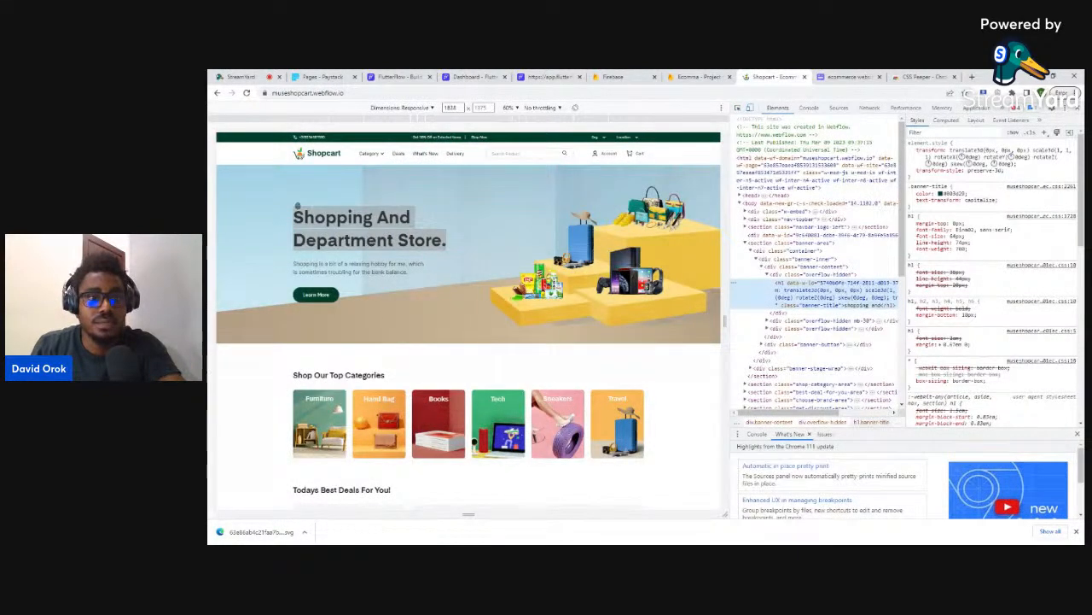
- Copy Shopcart's 'Shopping And Department Store.' heading and paste it over the teal section's Ecomma text
left_click(1078, 108)
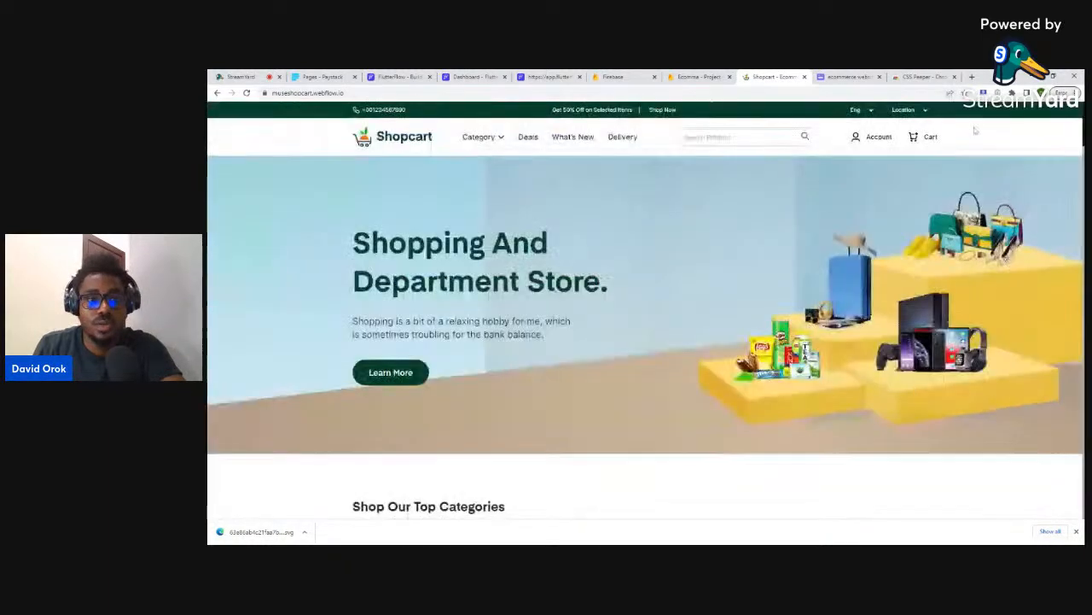
left_click_drag(353, 243, 624, 299)
key("ctrl+c")
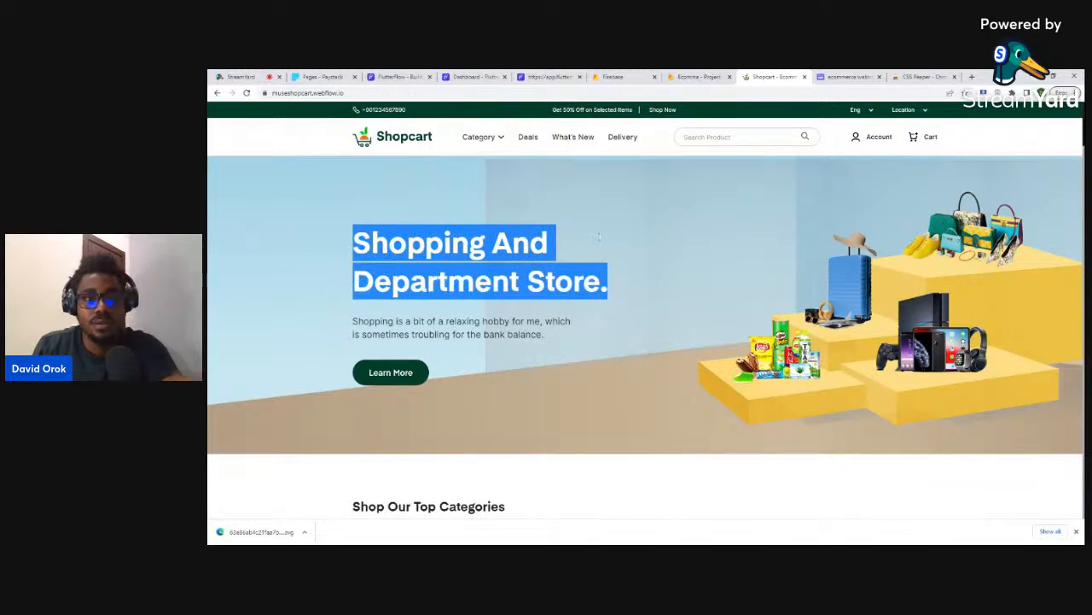
left_click(465, 77)
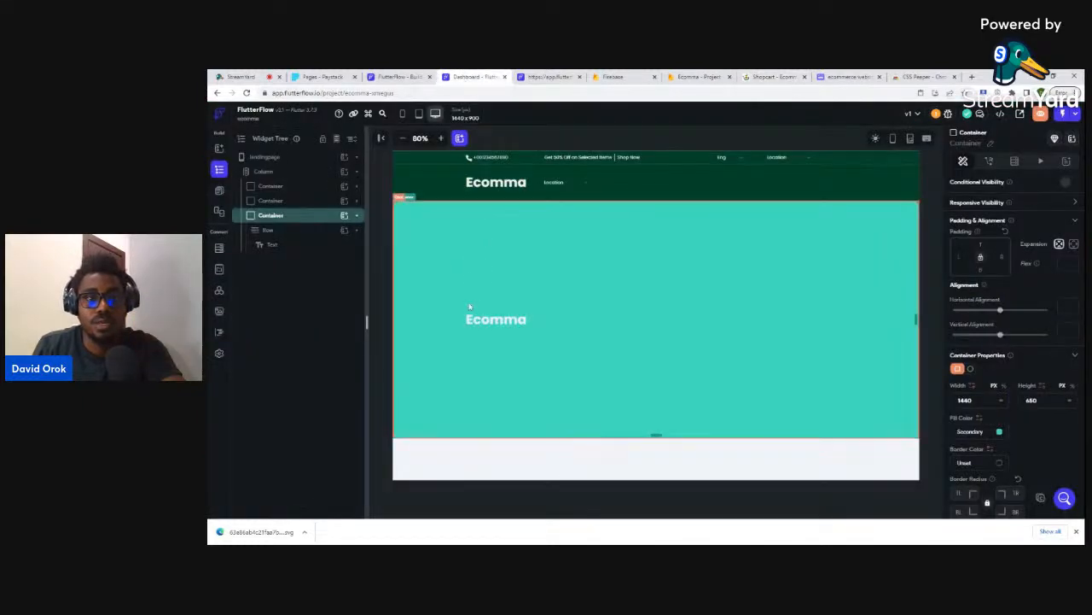
left_click(489, 326)
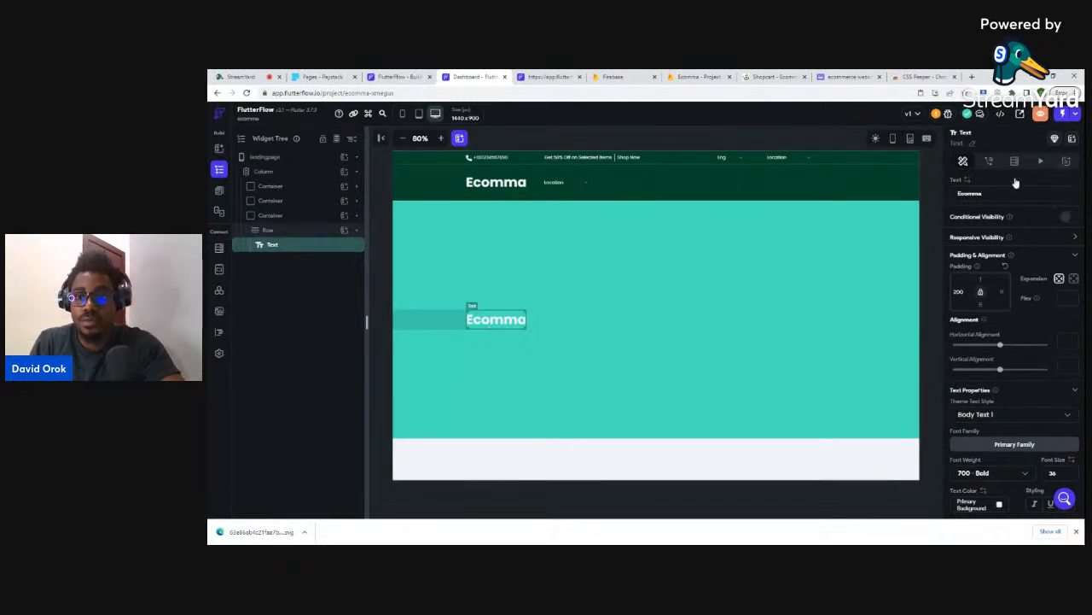
key("ctrl+a")
key("ctrl+v")
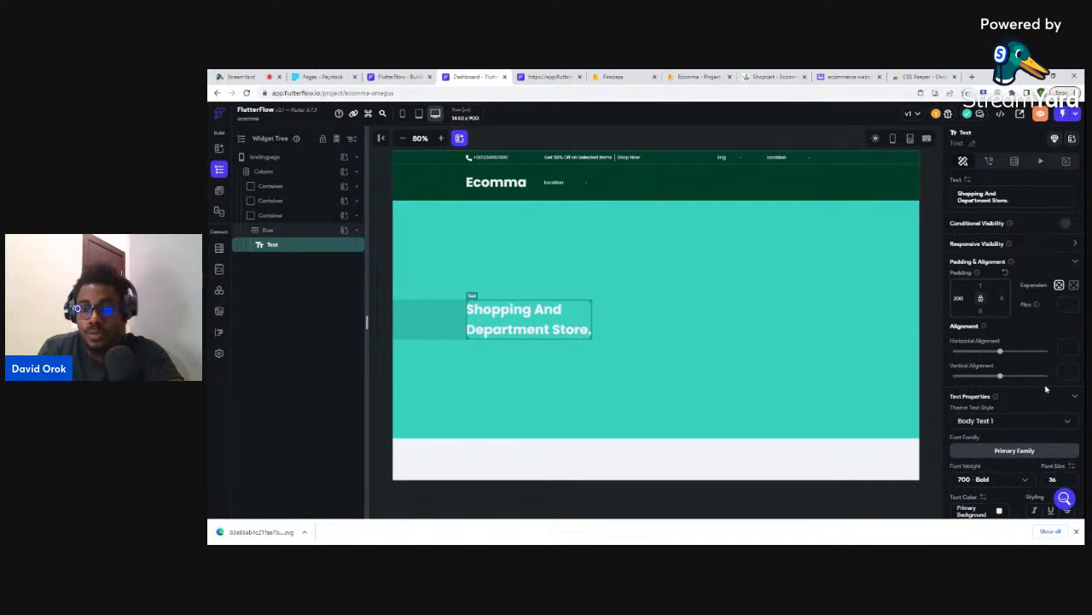
- Colour the heading text dark green #003D29
scroll(1047, 390, "down", 3)
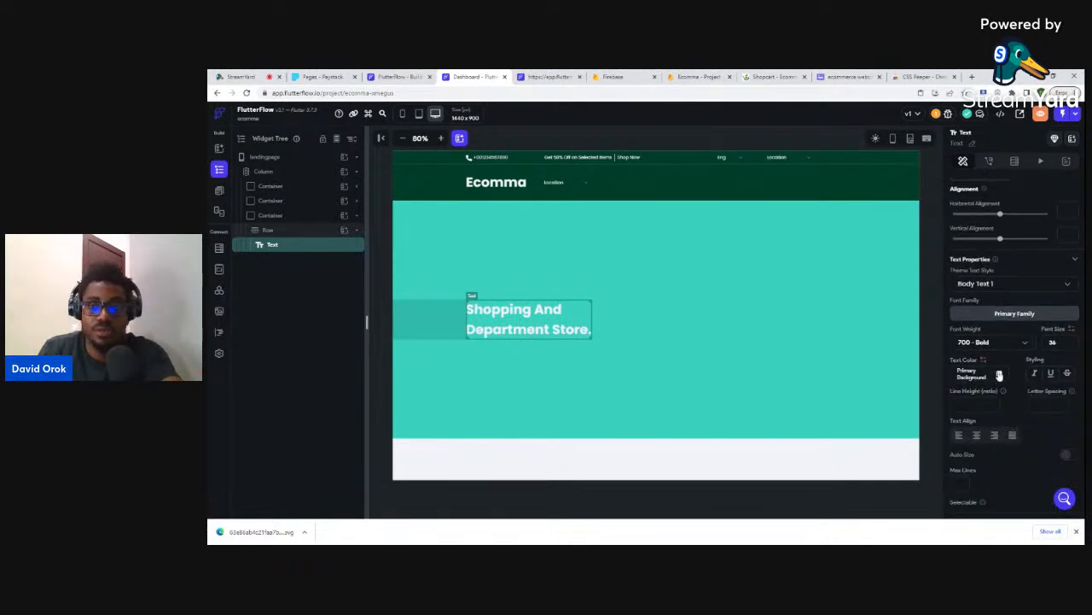
left_click(1000, 374)
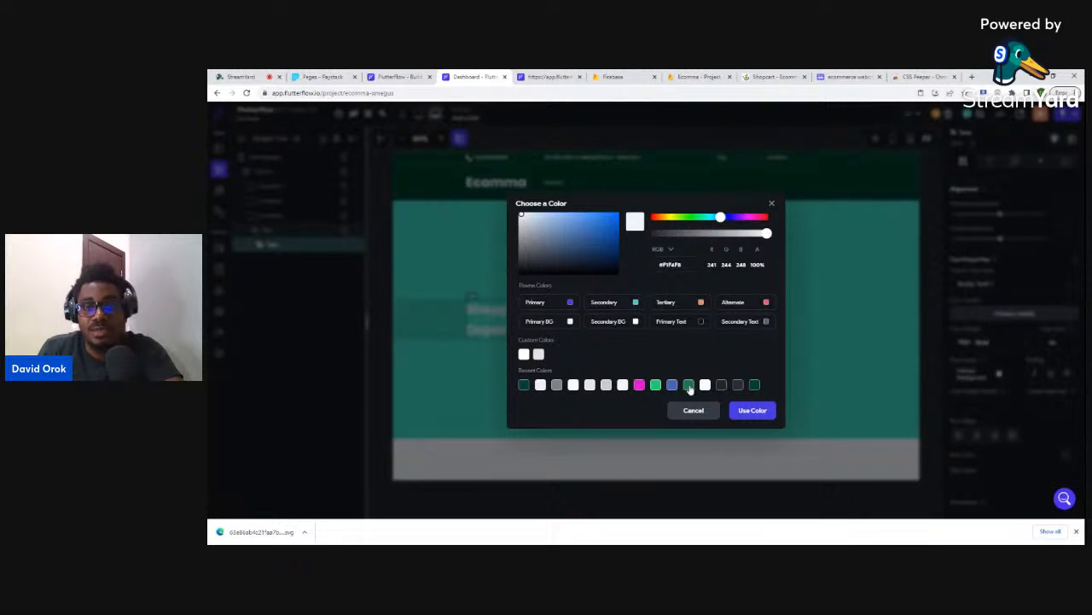
left_click(755, 385)
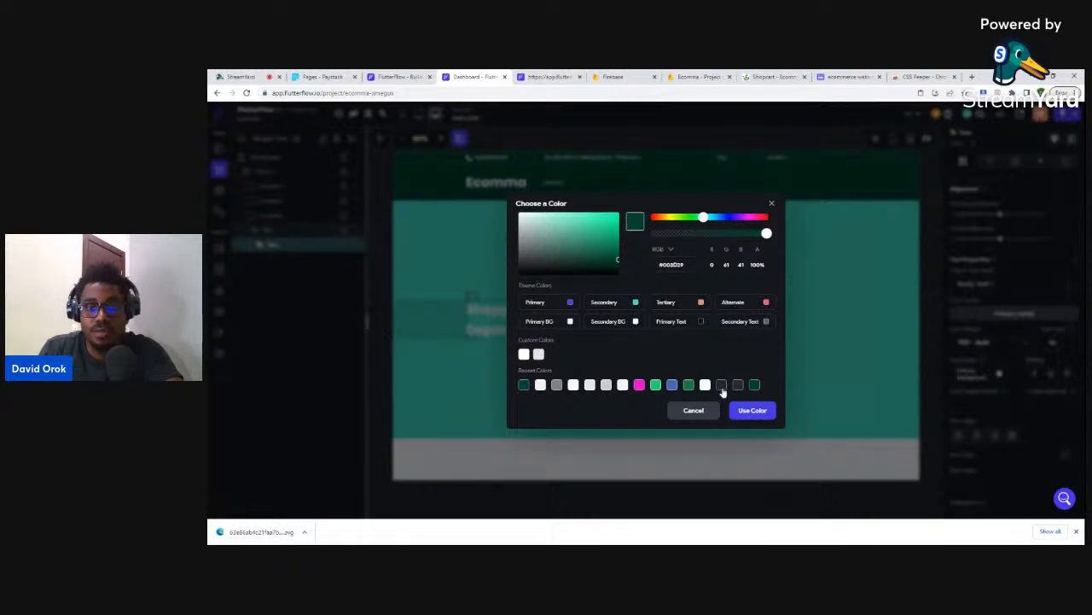
left_click(745, 410)
- Switch the heading's text colour to Primary Text, then view the Shopcart reference
left_click(779, 370)
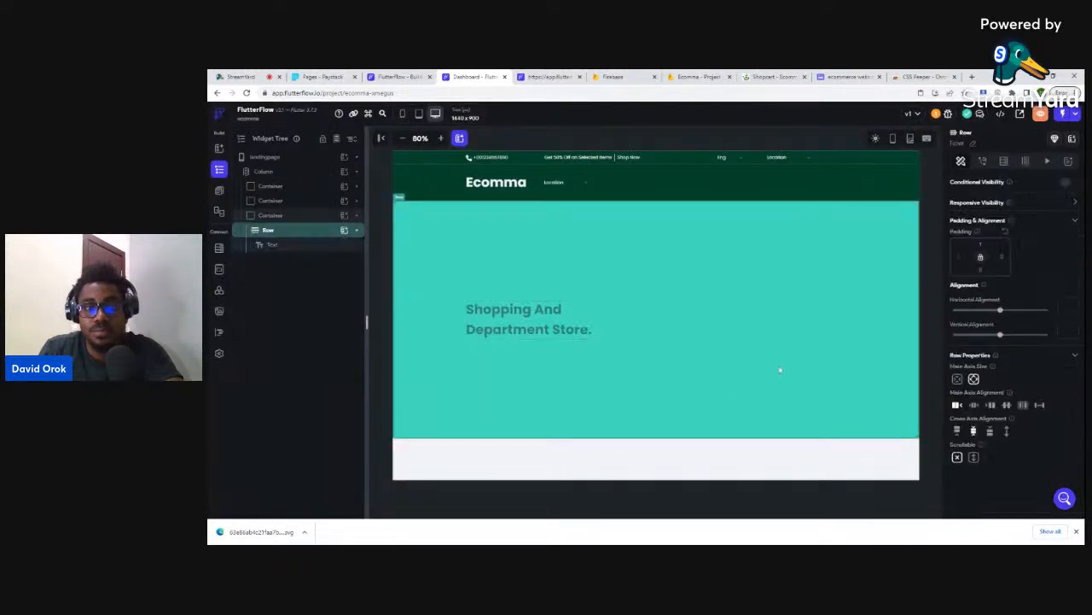
left_click(469, 300)
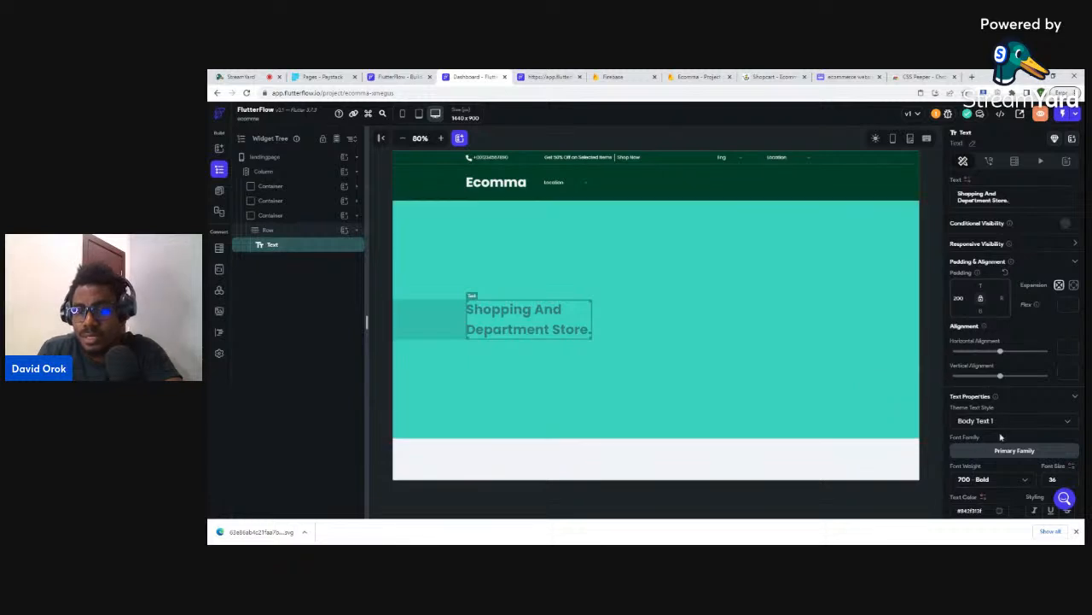
scroll(1029, 421, "down", 2)
scroll(1016, 392, "down", 1)
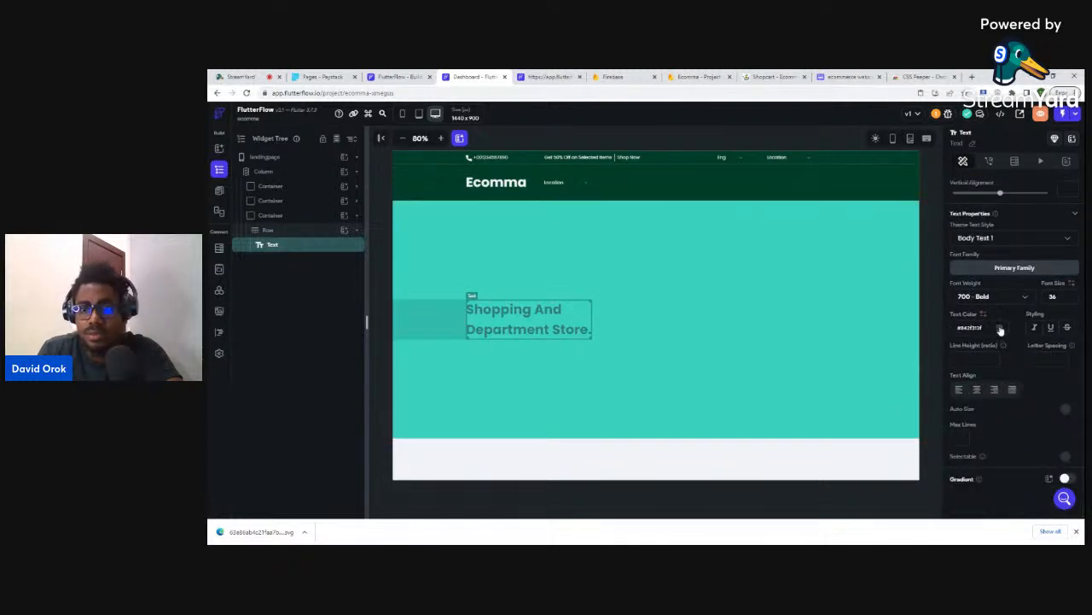
left_click(1000, 328)
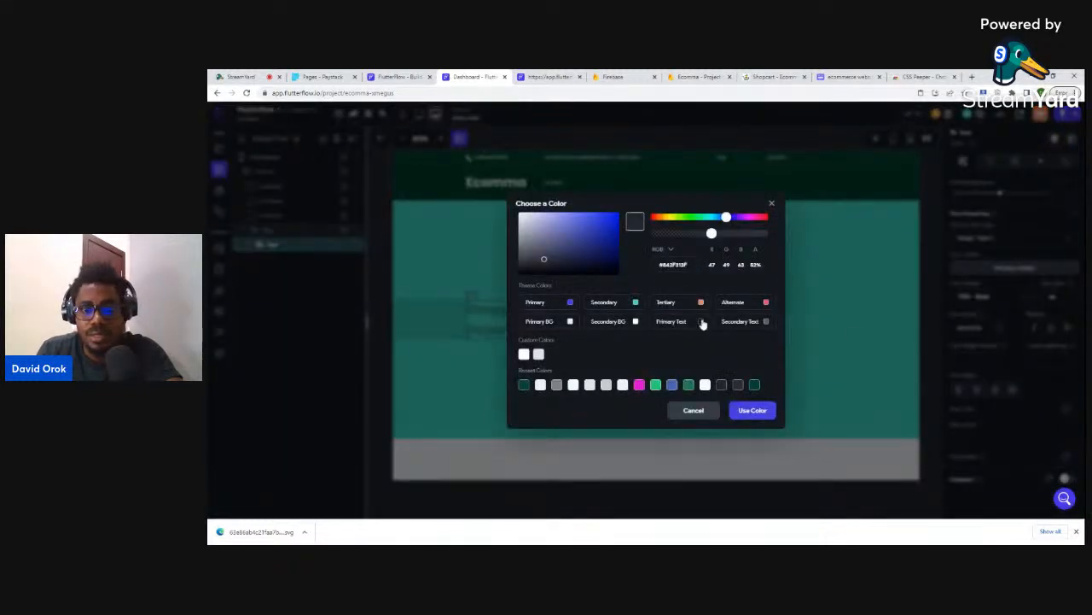
left_click(701, 322)
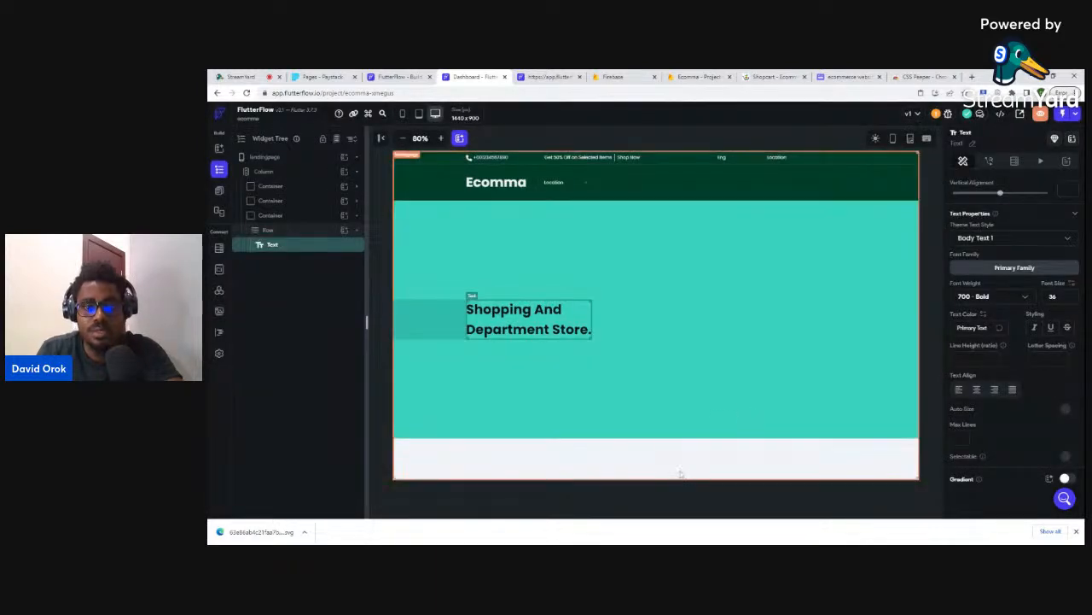
left_click(683, 471)
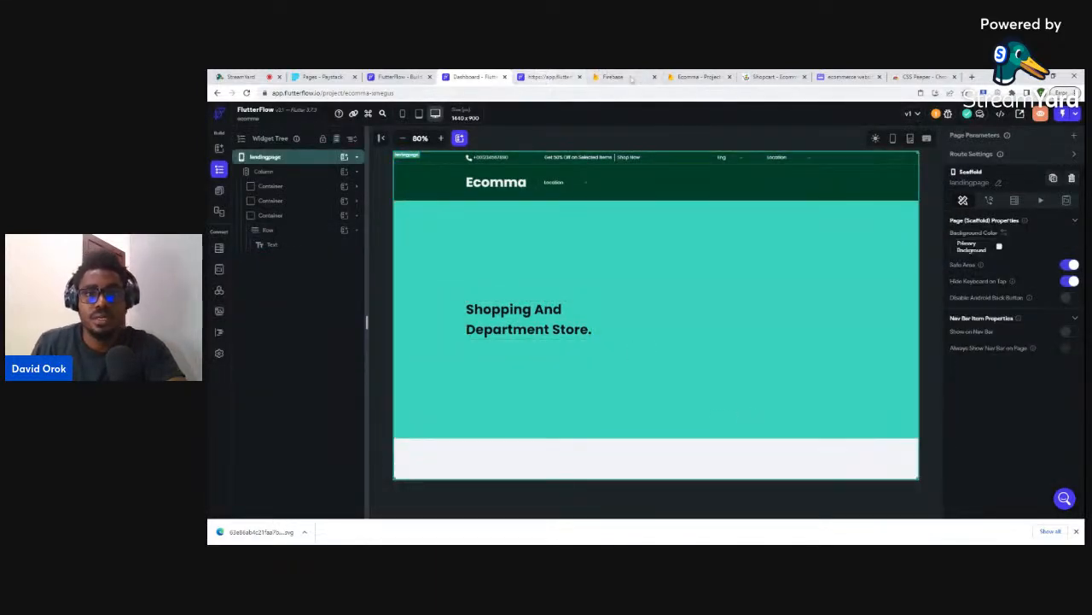
left_click(769, 76)
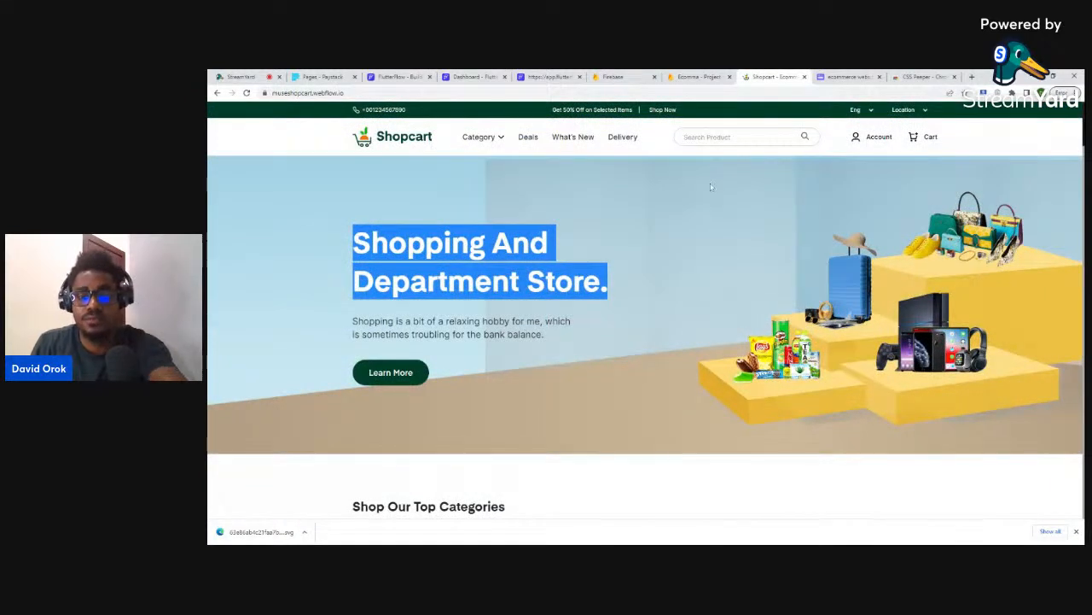
- Check the reference heading in DevTools and set FlutterFlow's heading font size to 64
key("ctrl+shift+i")
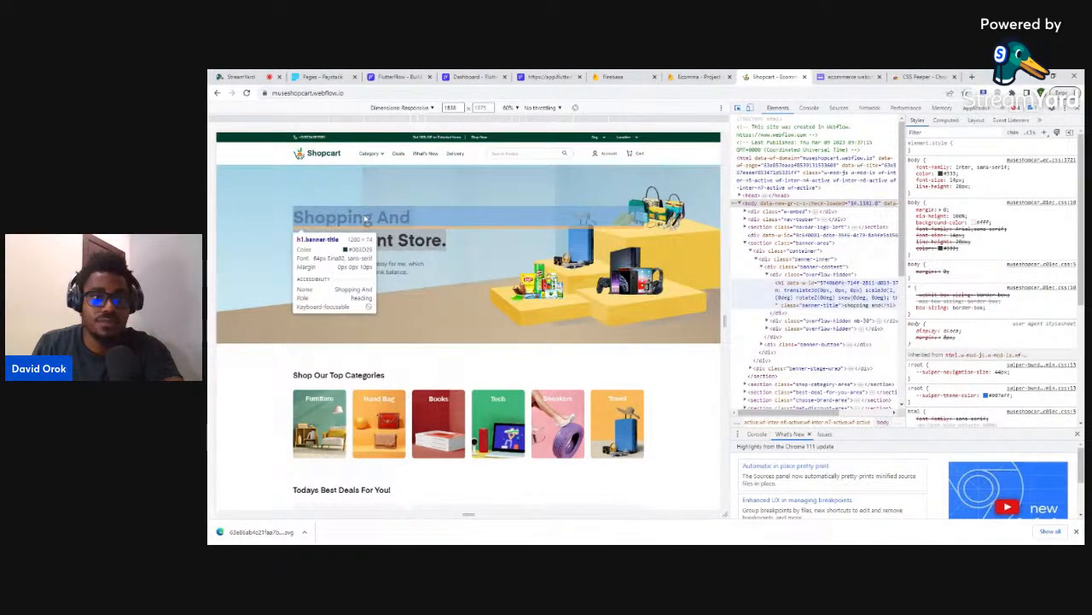
left_click(474, 76)
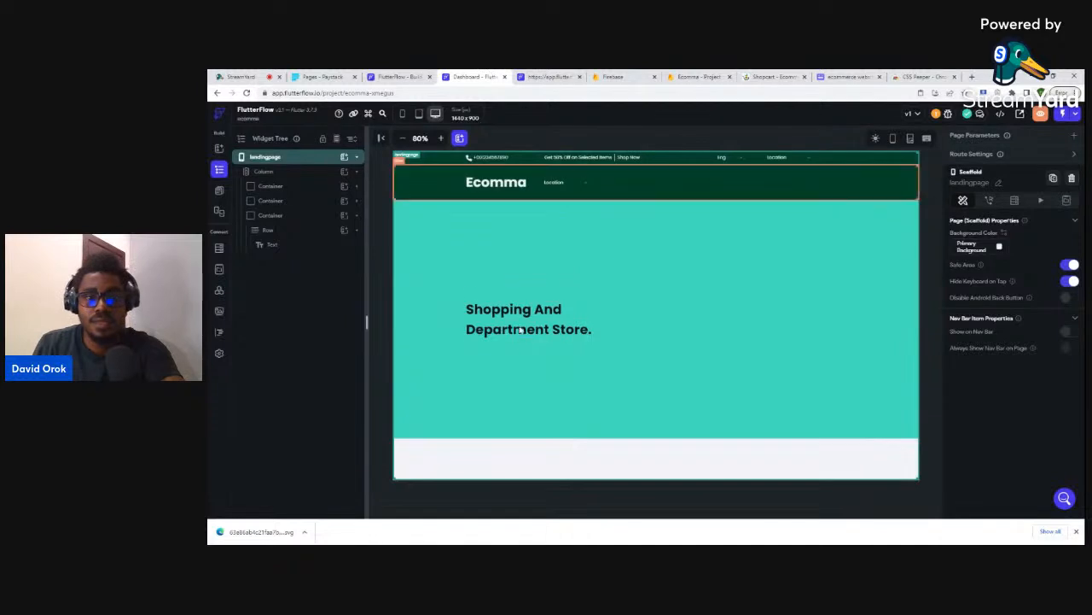
left_click(472, 298)
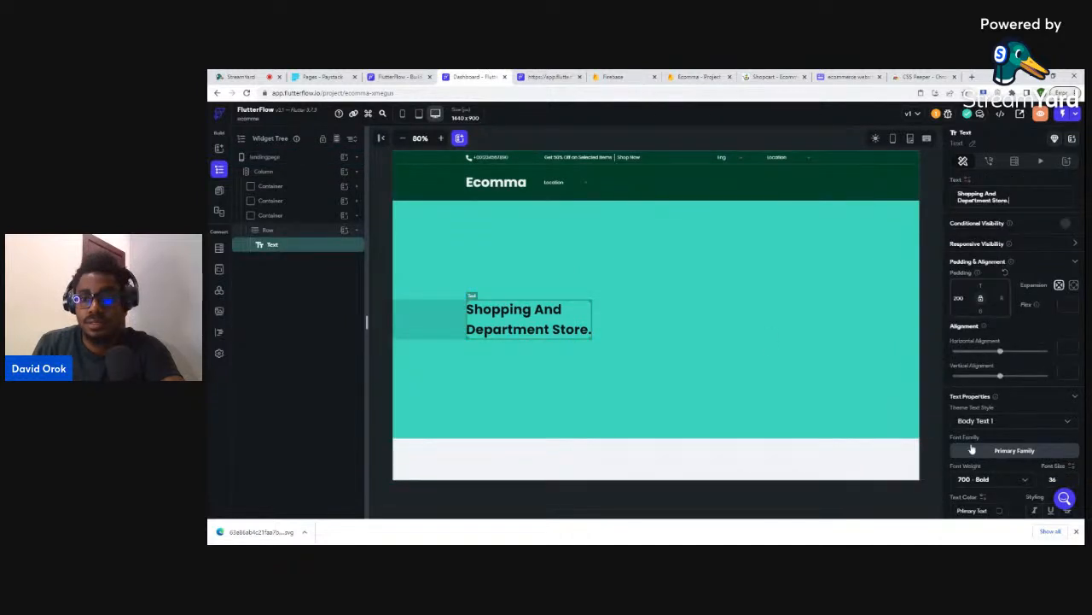
key("BackSpace")
key("BackSpace")
type("64")
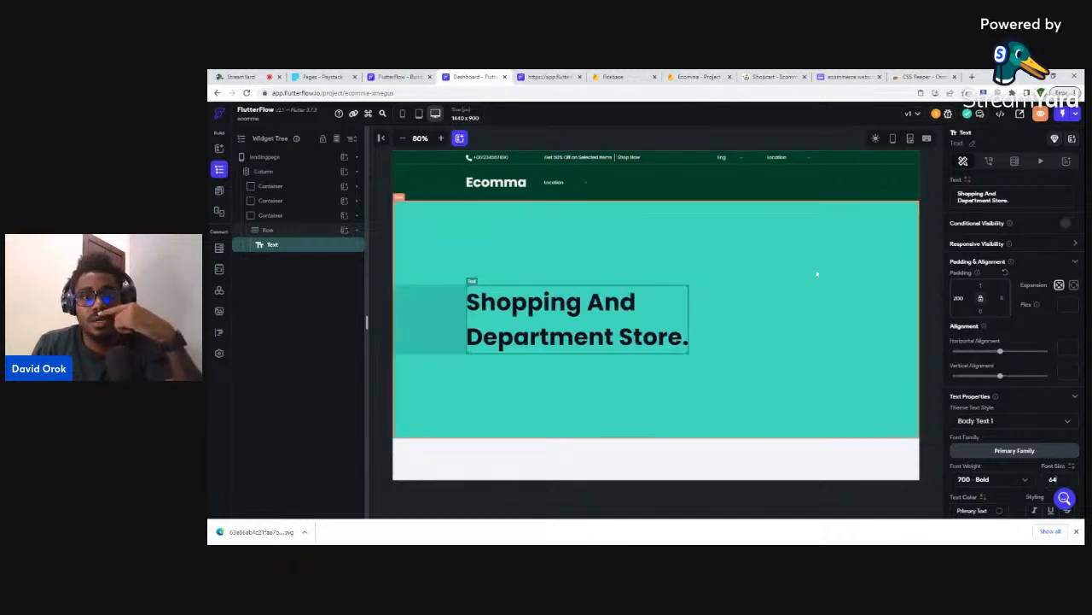
- Close DevTools on Shopcart, then select the Row holding the heading in FlutterFlow
left_click(773, 77)
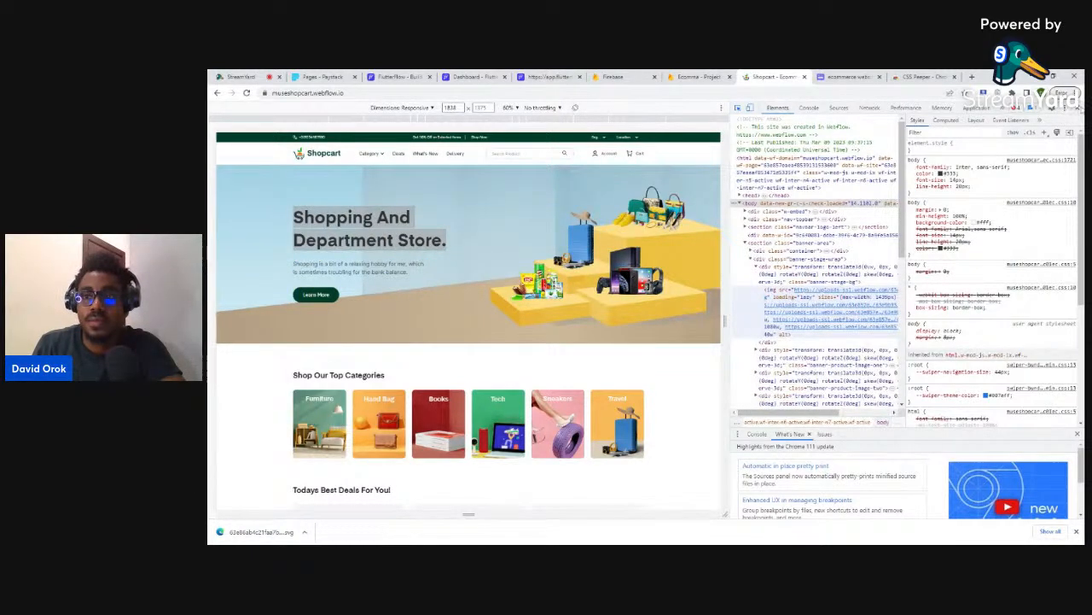
left_click(1078, 109)
left_click(345, 322)
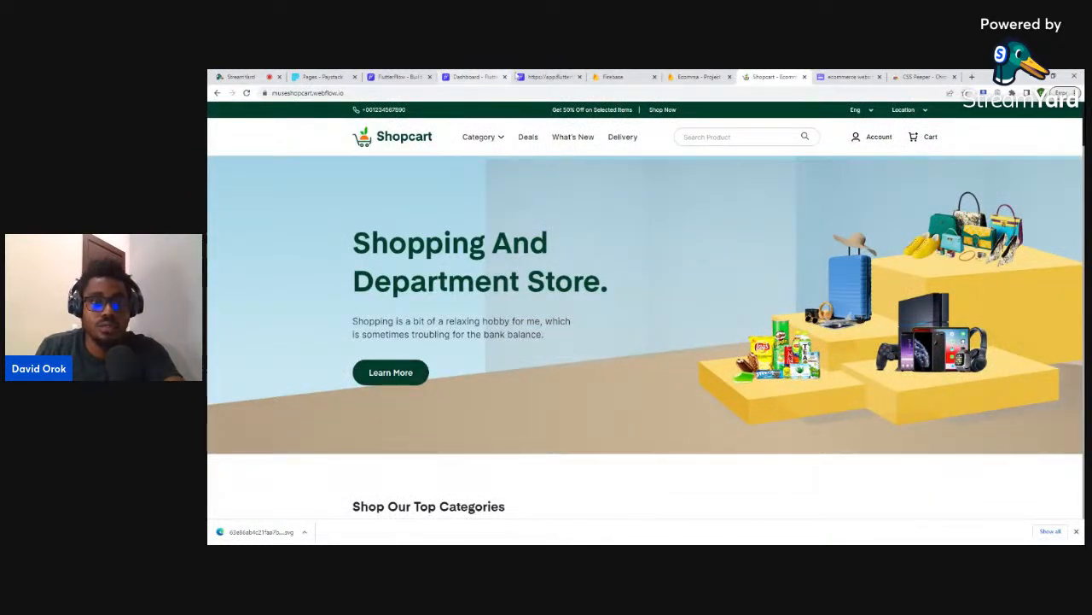
left_click(474, 76)
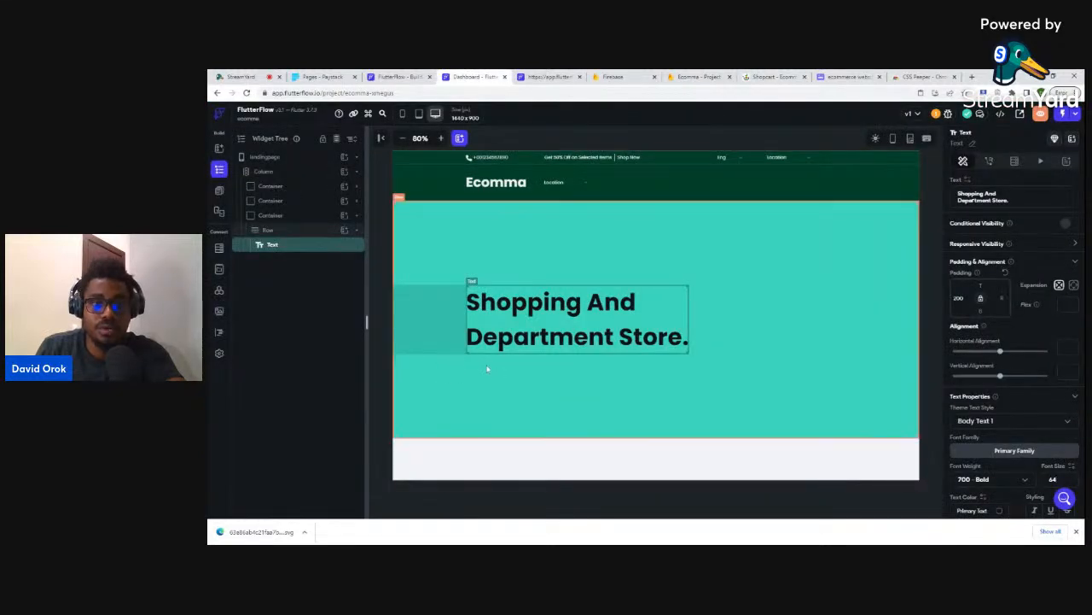
left_click(288, 231)
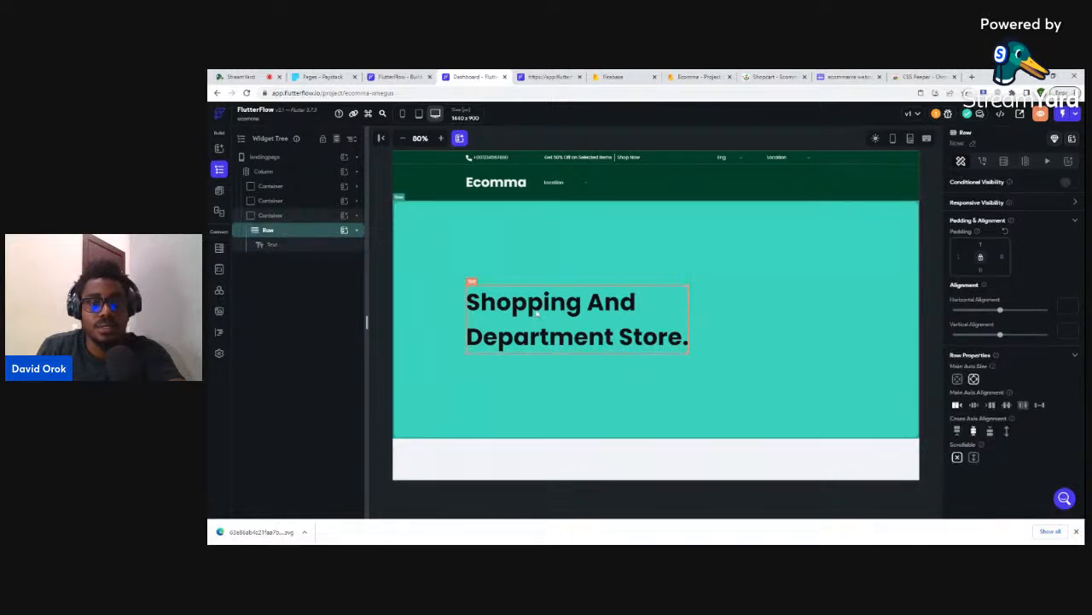
- Start adding a Row child to the teal hero Container, then cancel it
left_click(287, 230)
left_click(288, 216)
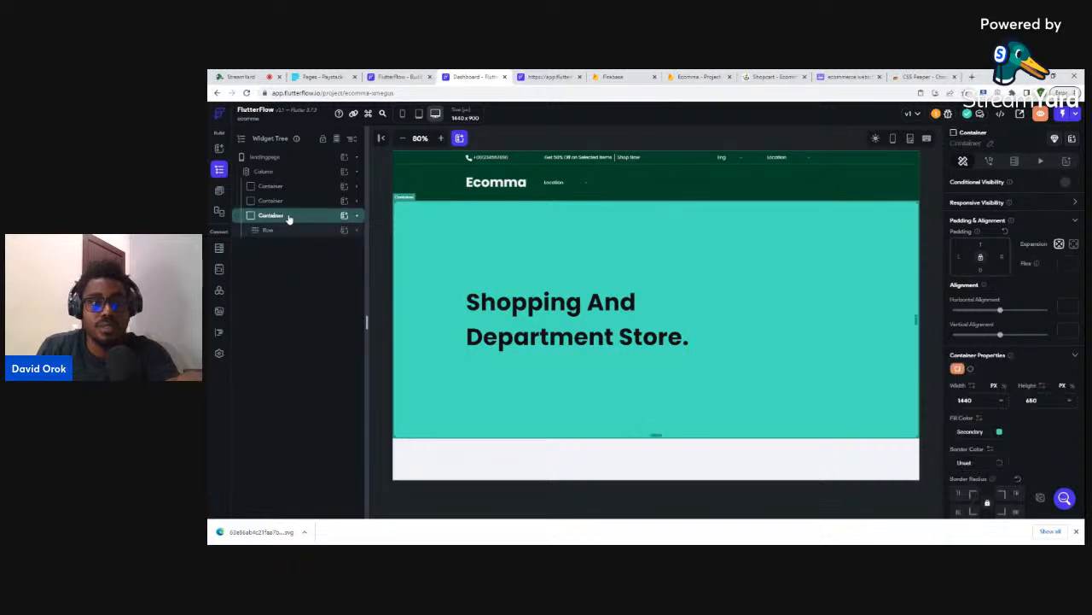
left_click(343, 216)
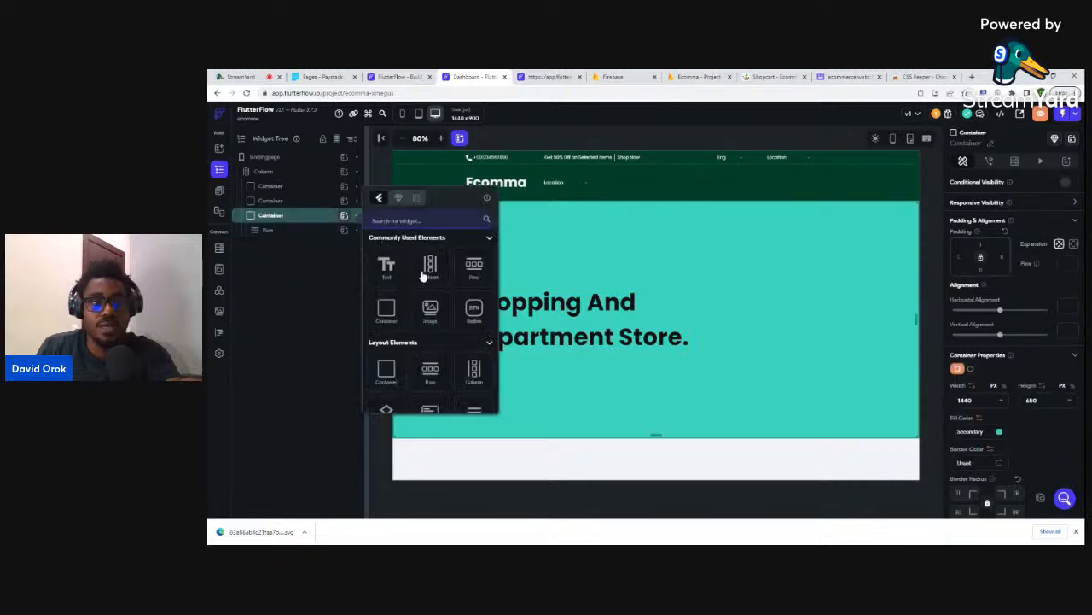
left_click(474, 269)
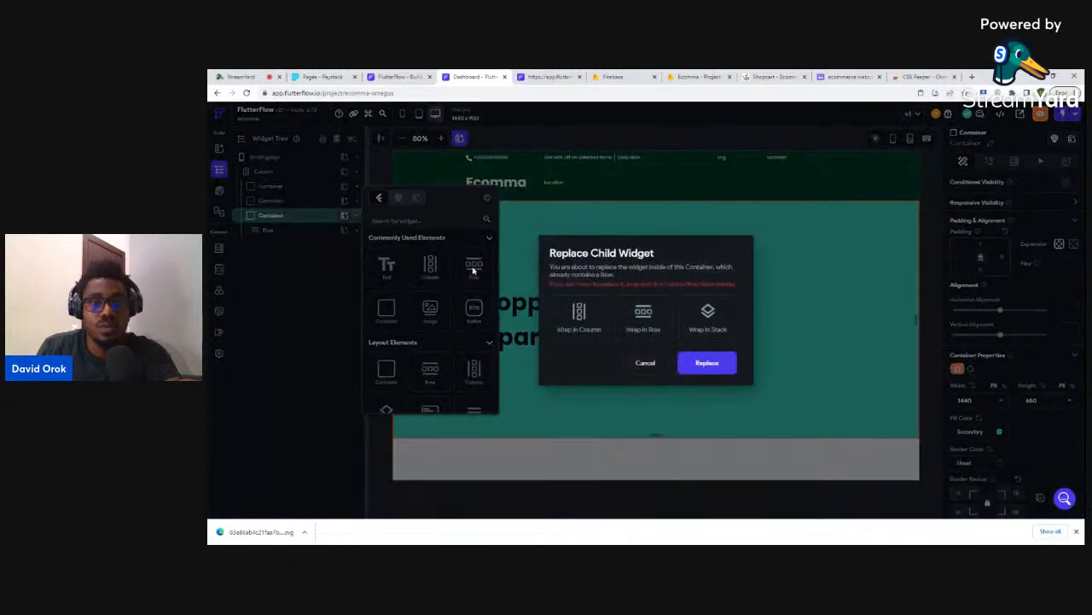
left_click(646, 363)
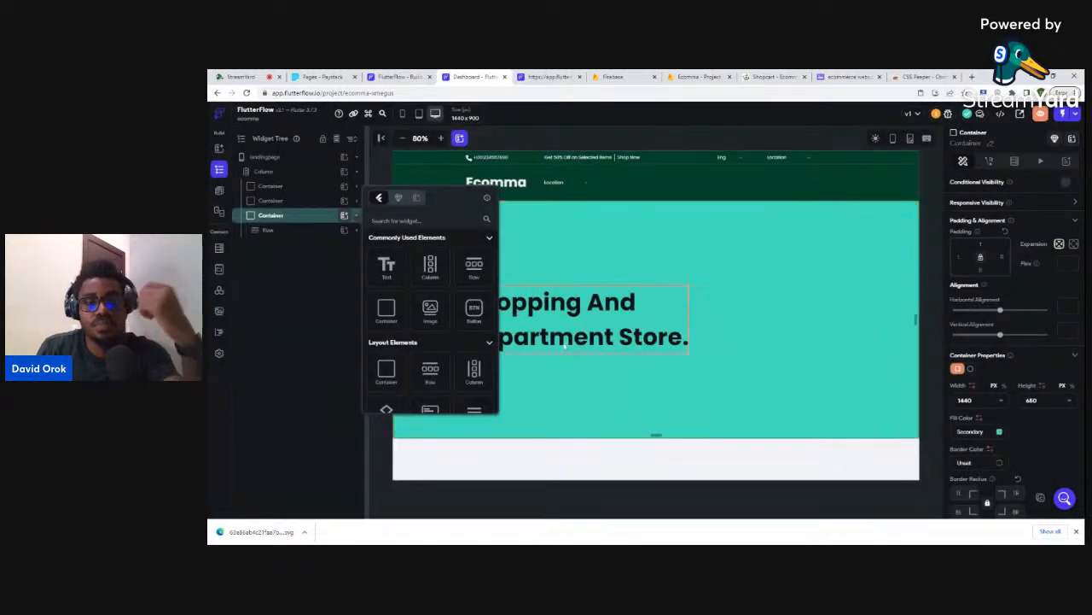
left_click(335, 304)
- Reset the heading's left padding from 200 to 0
left_click(500, 311)
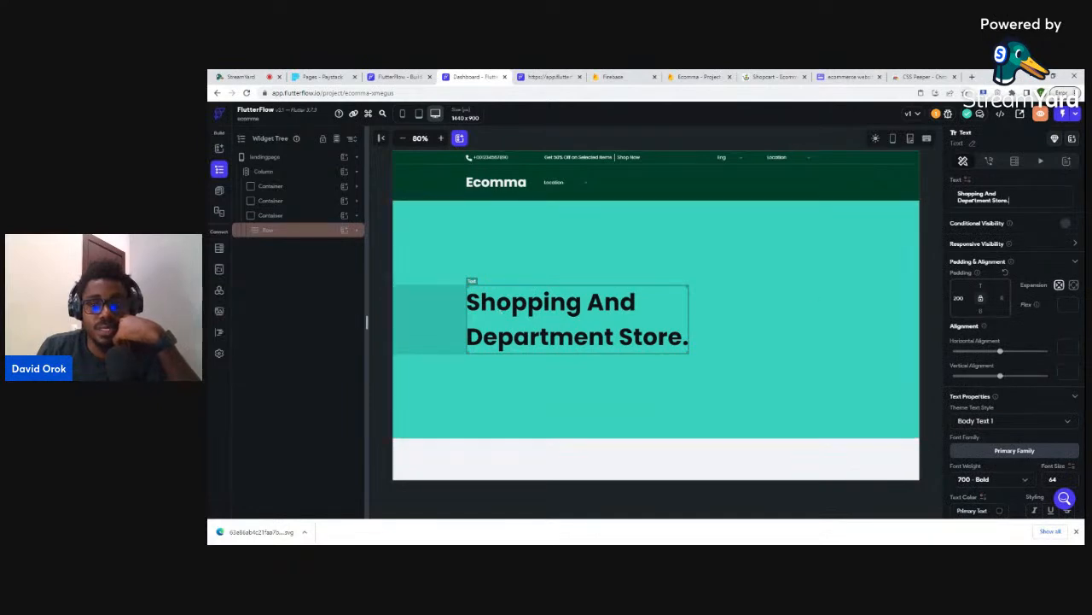
left_click(952, 299)
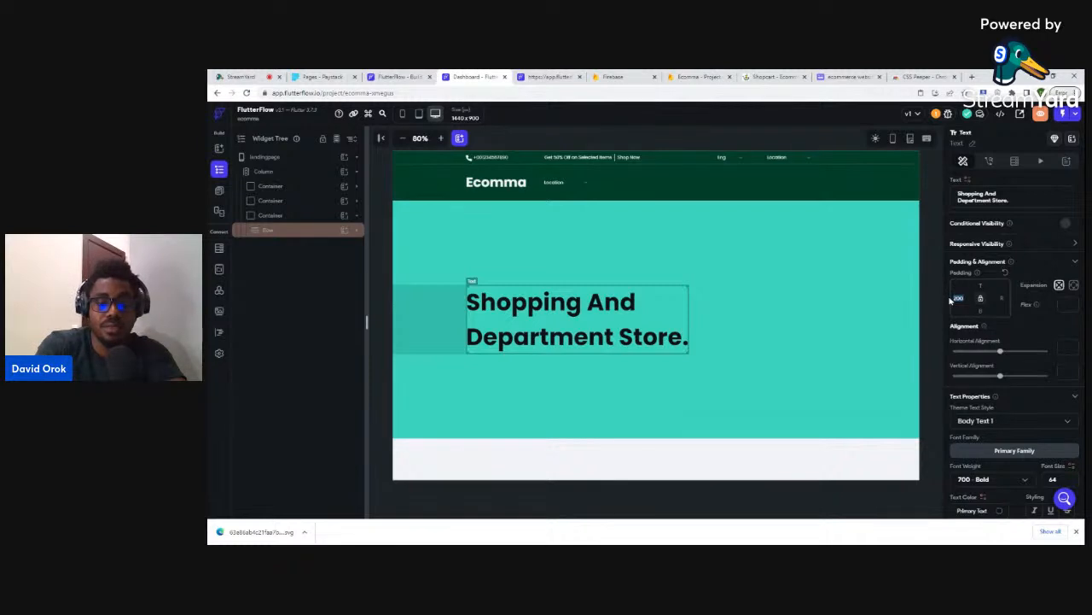
type("0")
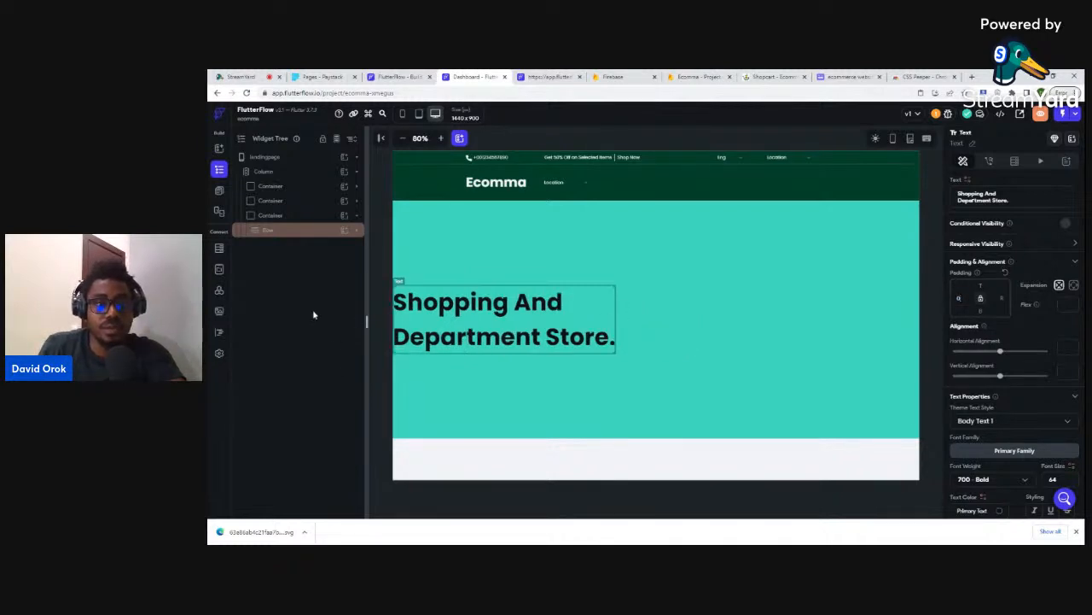
- Wrap the heading's Row in a Column and give the Column 200 left padding
left_click(289, 231)
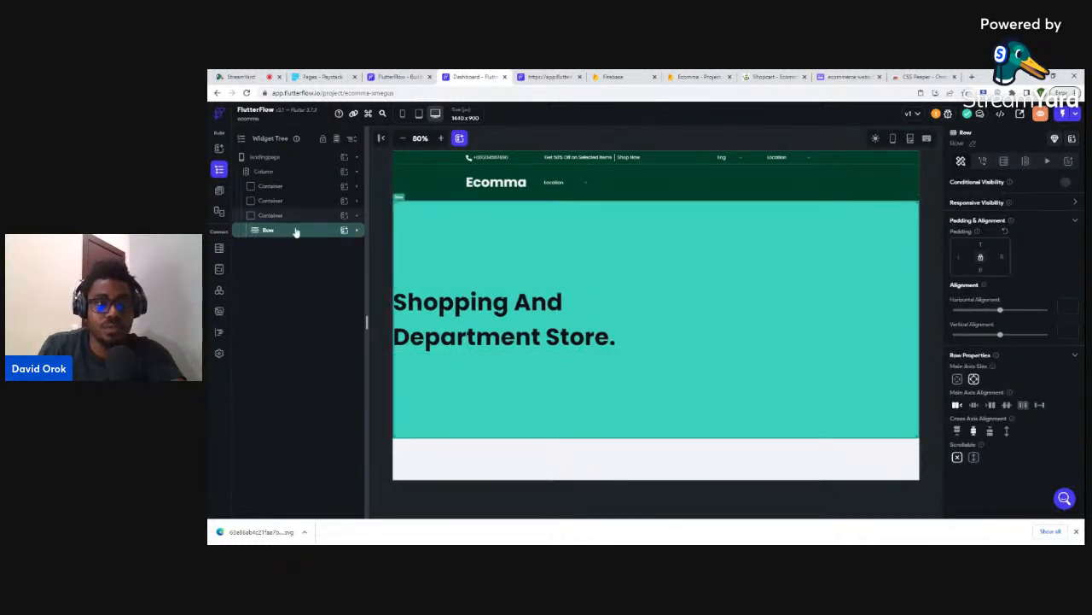
left_click(301, 233)
right_click(300, 233)
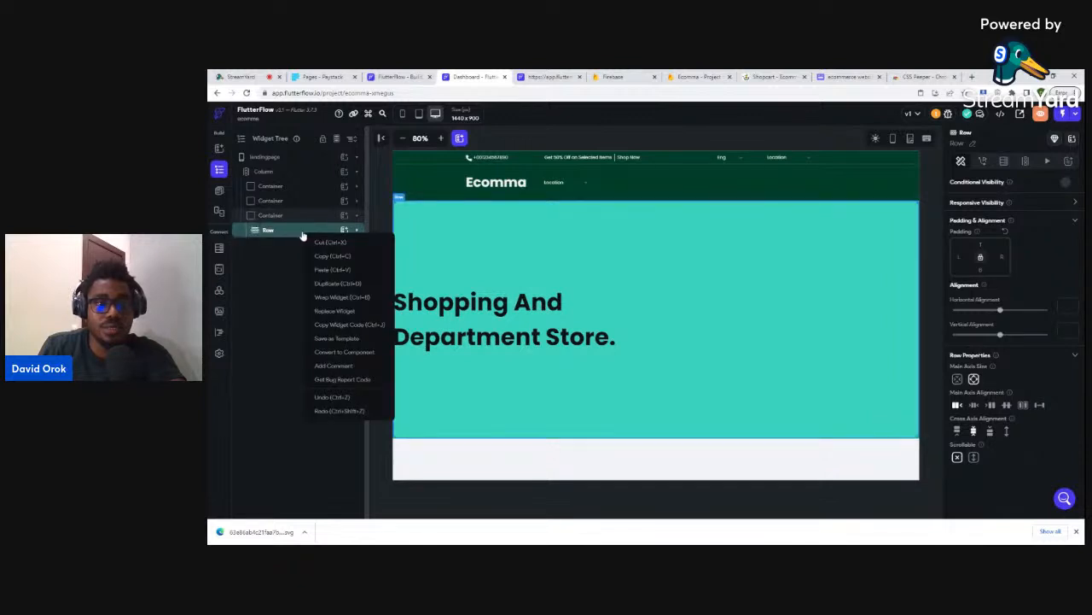
left_click(329, 297)
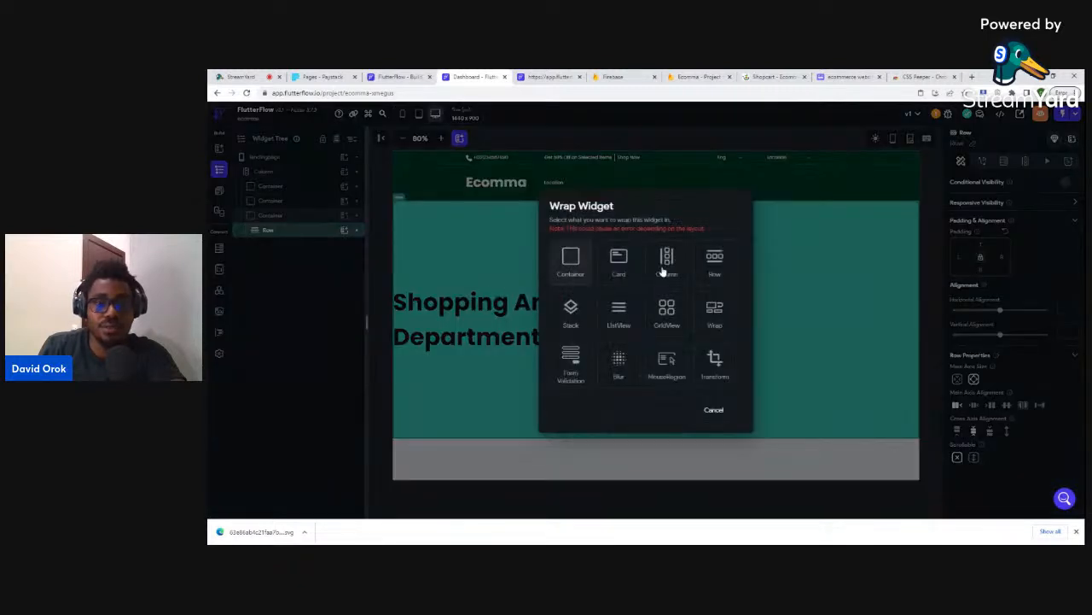
left_click(665, 263)
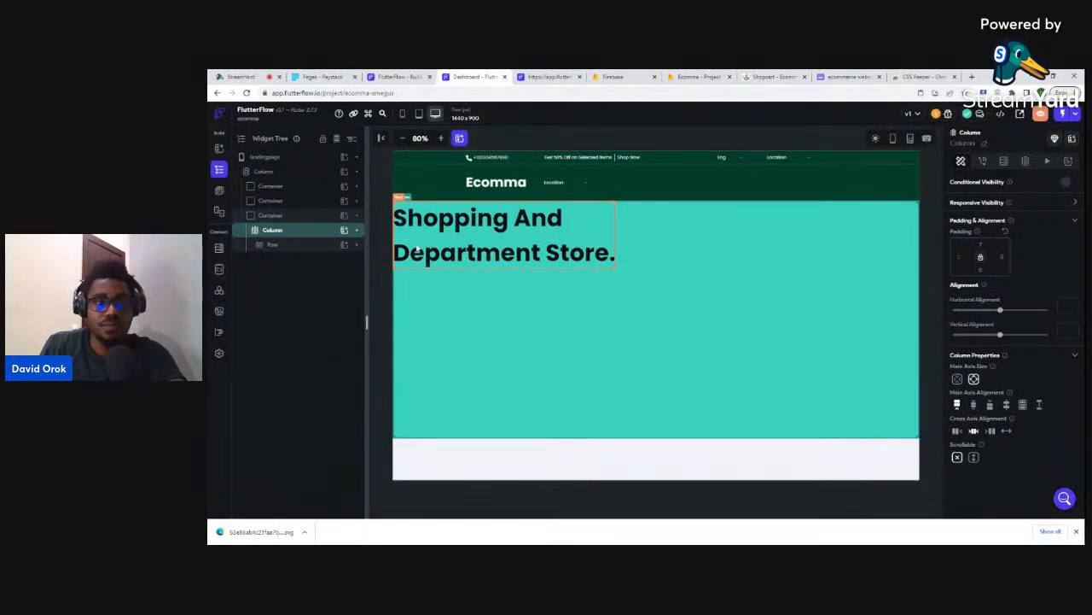
left_click(294, 234)
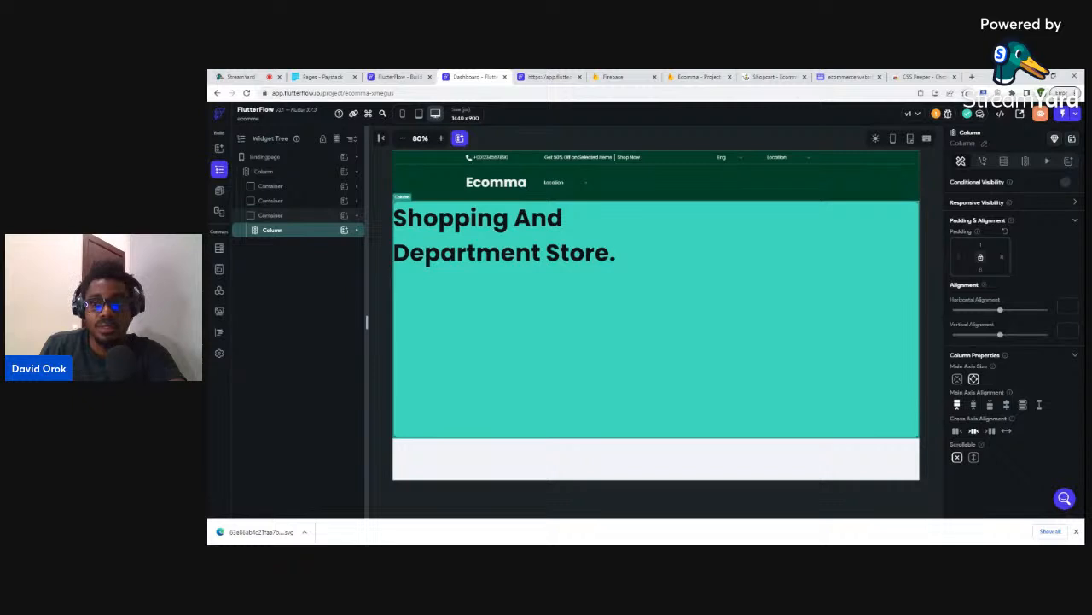
type("200")
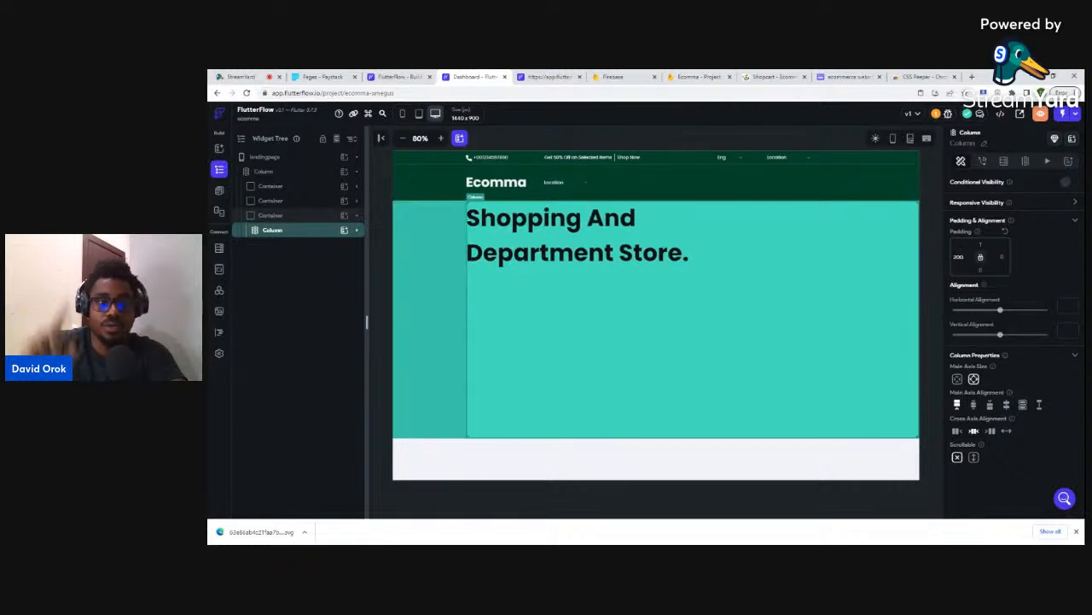
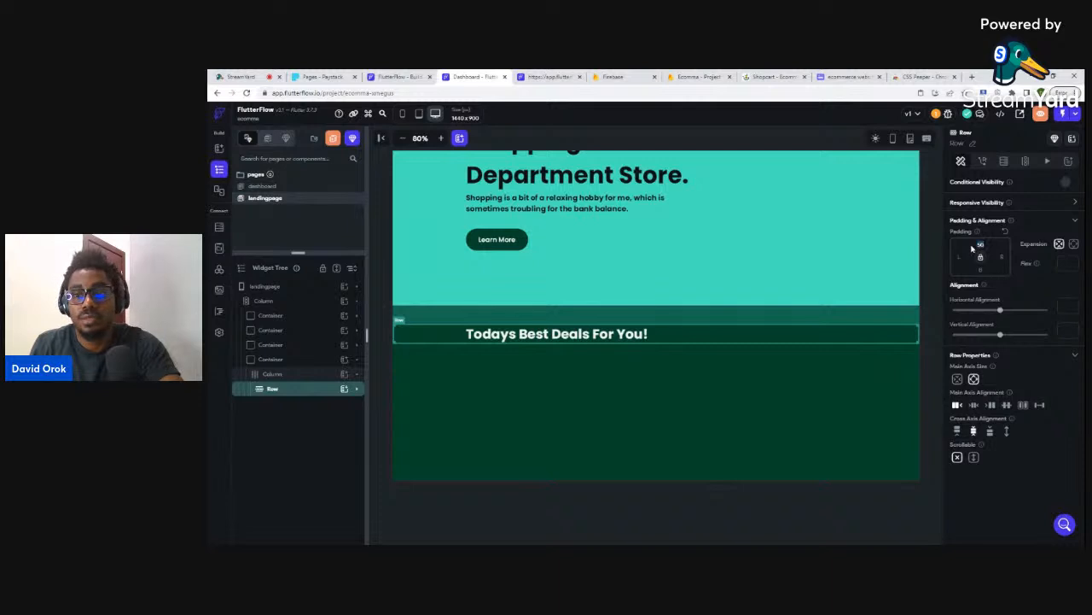
- Compare with the Shopcart deals section and give the deals heading a dark recent colour
left_click(757, 75)
scroll(722, 185, "up", 1)
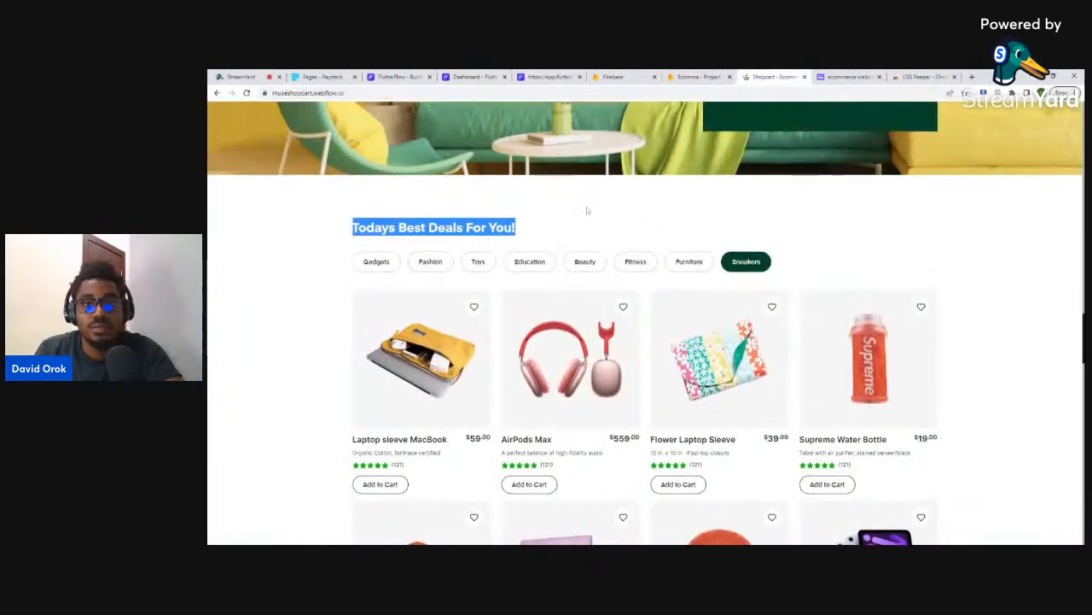
left_click(324, 221)
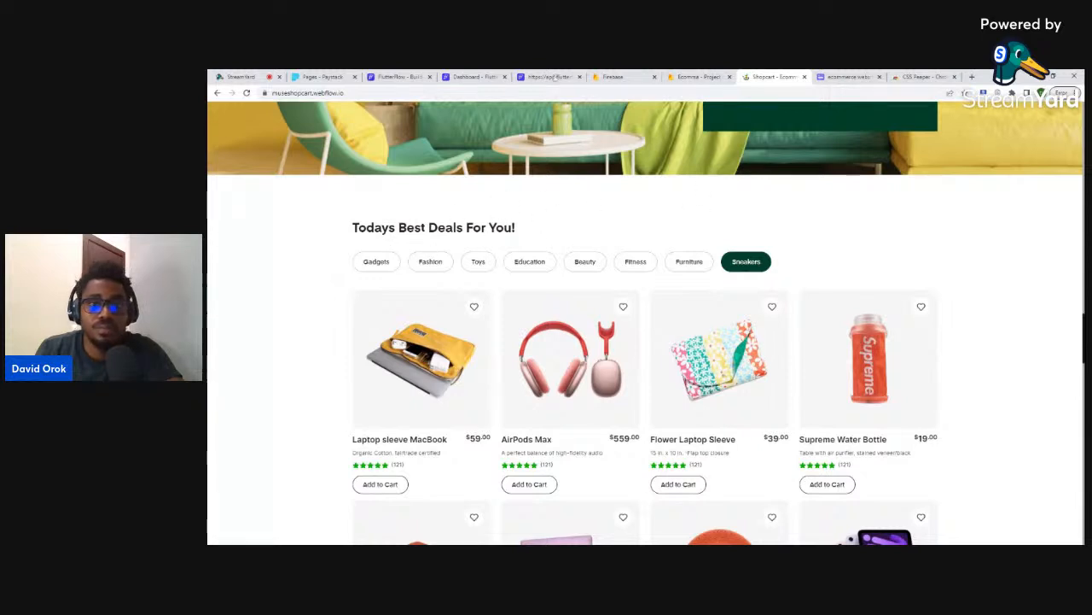
left_click(474, 76)
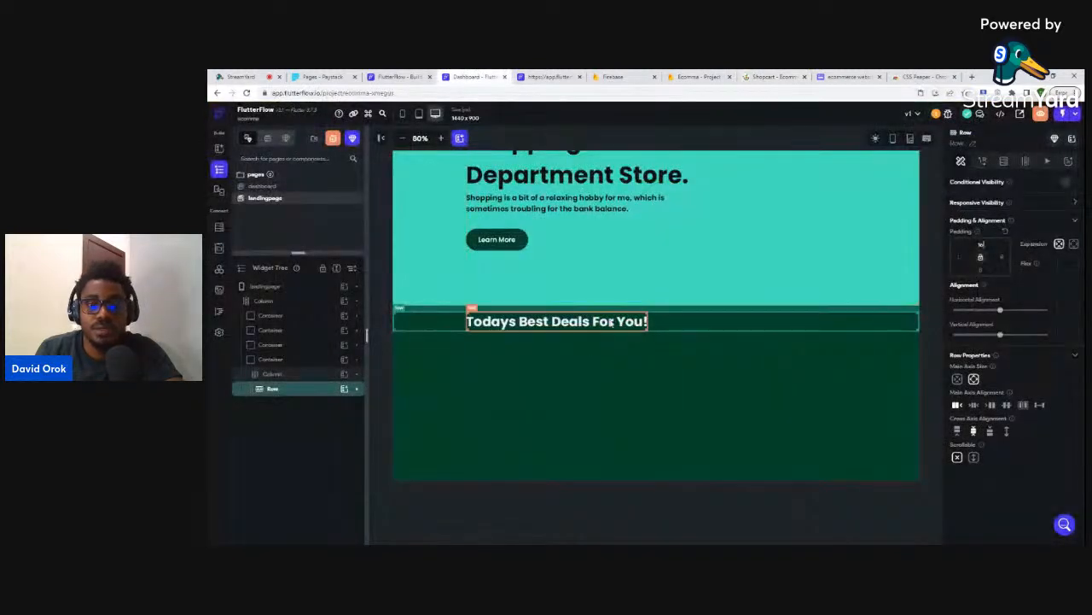
left_click(611, 322)
left_click(772, 77)
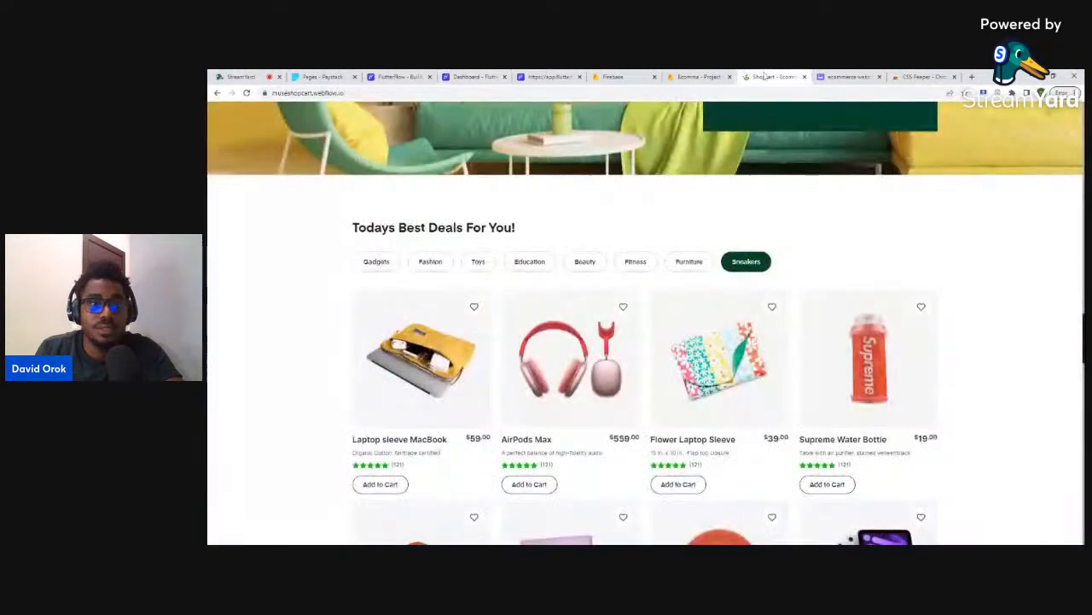
left_click(465, 76)
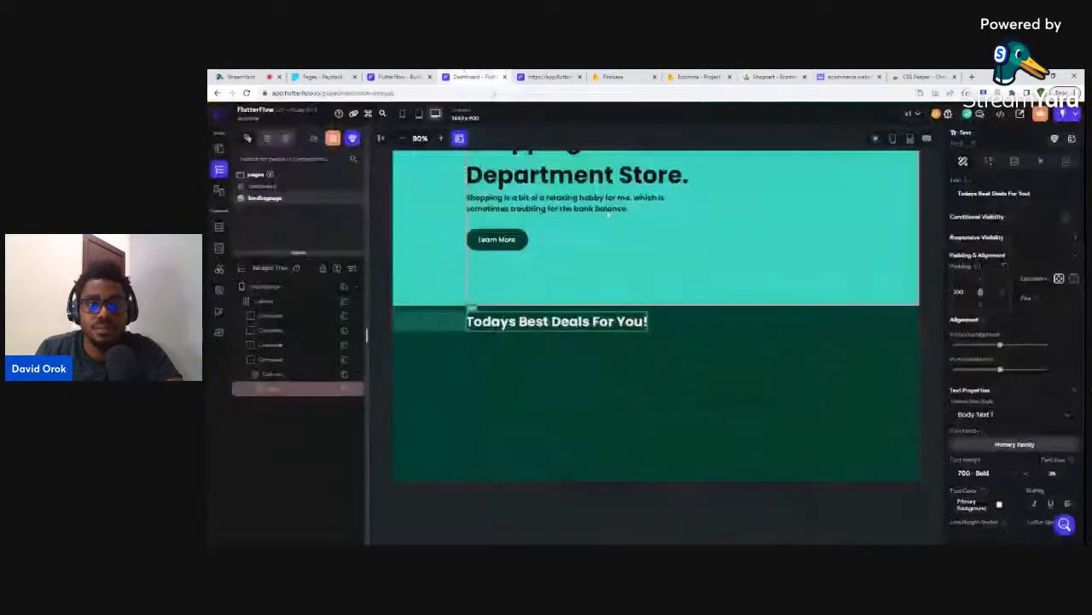
left_click(1000, 505)
left_click(722, 397)
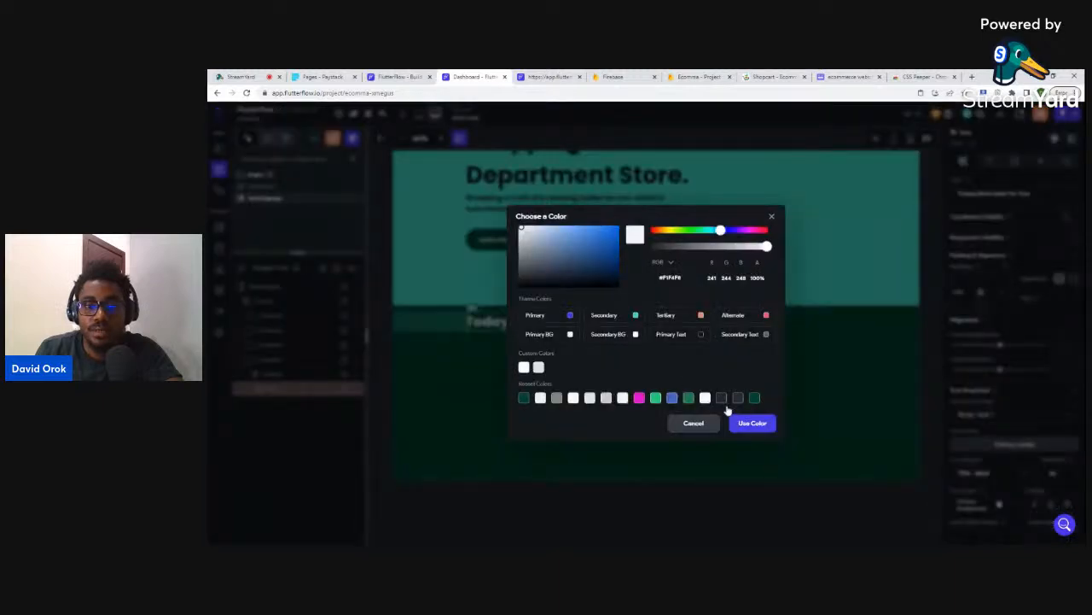
left_click(739, 422)
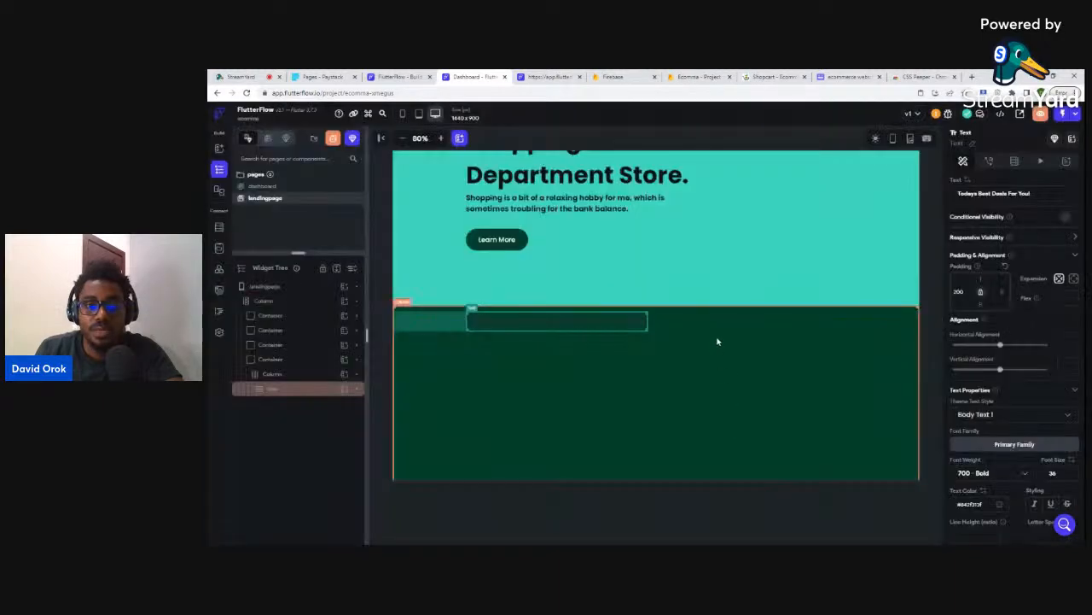
- Fill the deals section's background container with light grey #F4F4F5
left_click(286, 360)
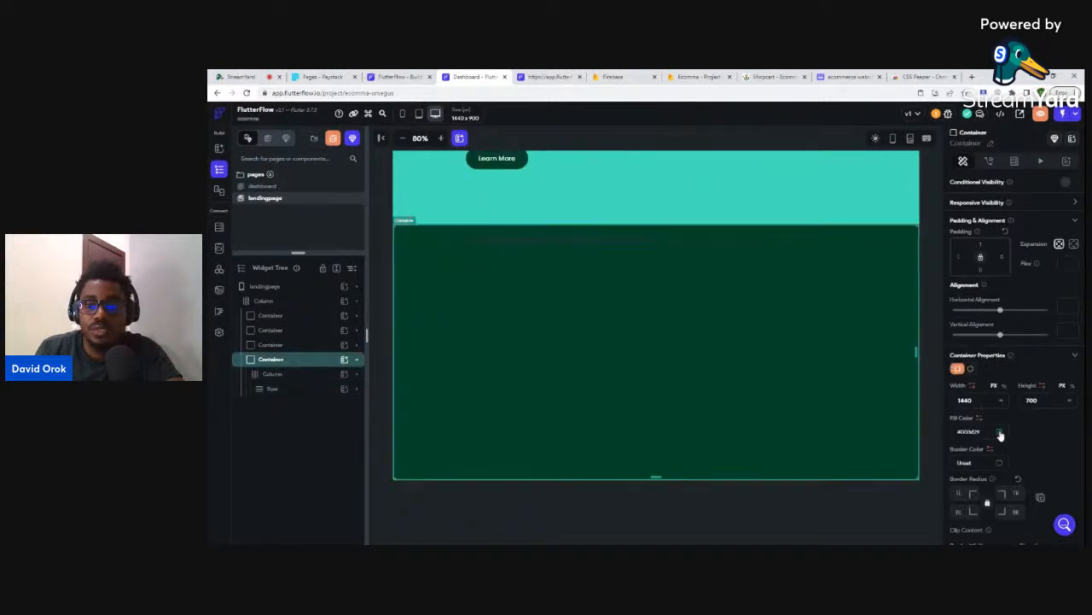
left_click(1000, 435)
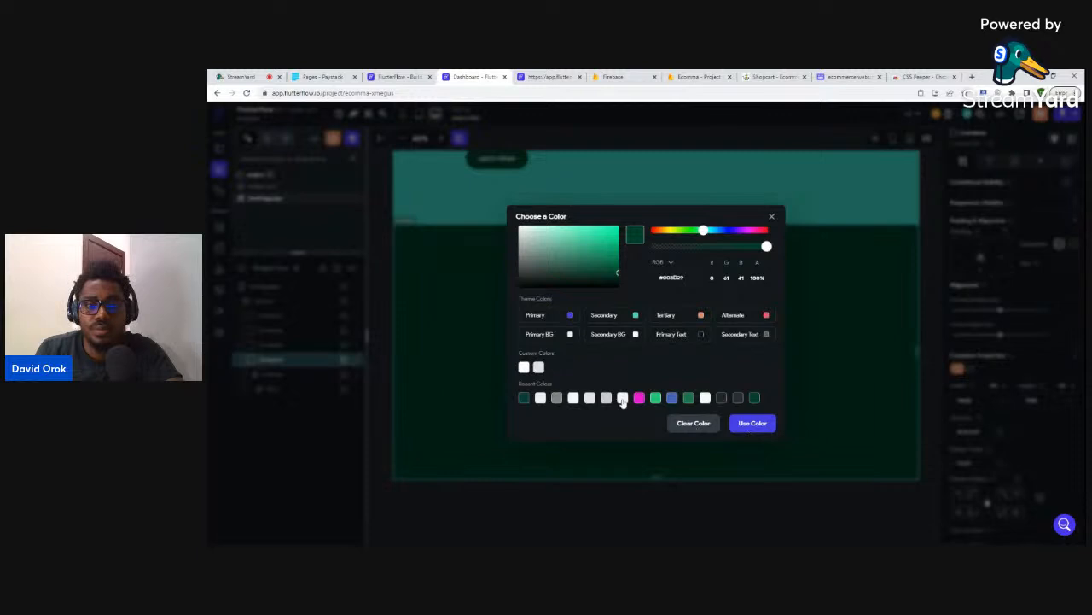
left_click(622, 398)
left_click(752, 423)
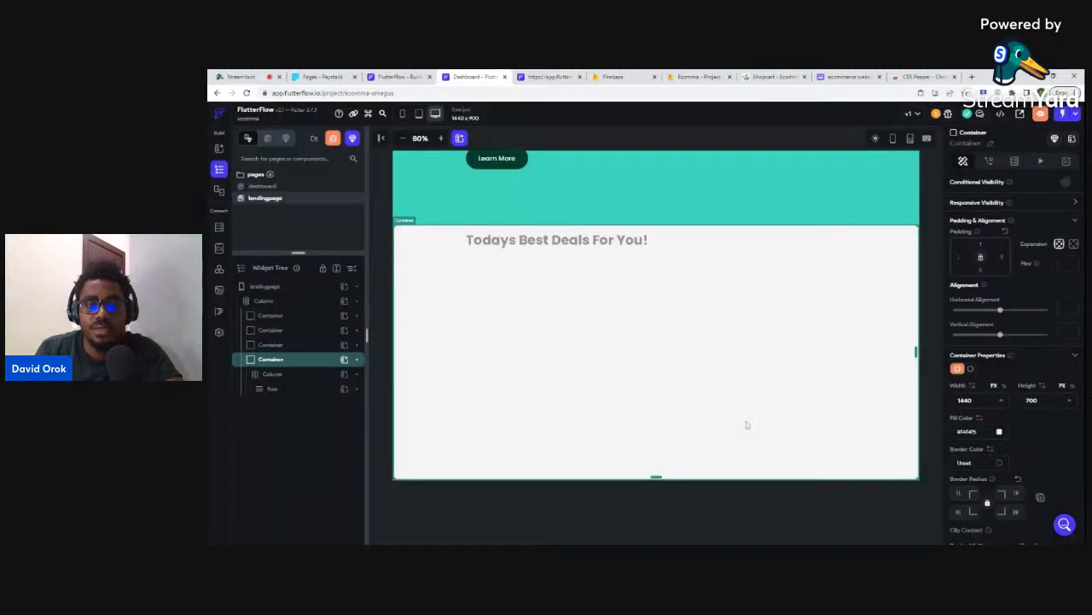
- Switch the deals heading text to Primary Text colour and compare with the Shopcart page
left_click(577, 244)
left_click(999, 507)
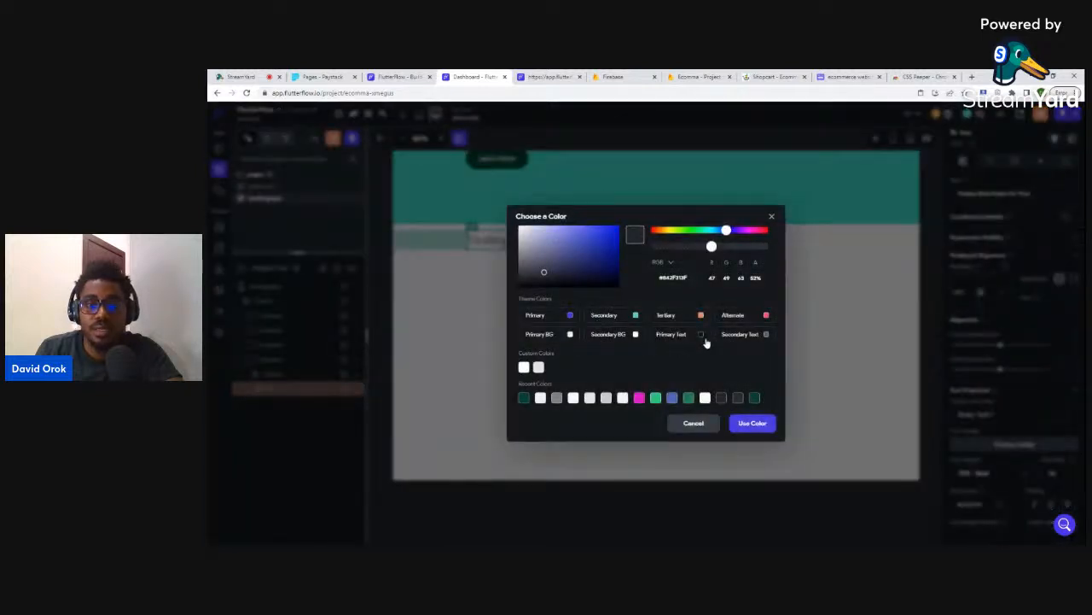
left_click(739, 425)
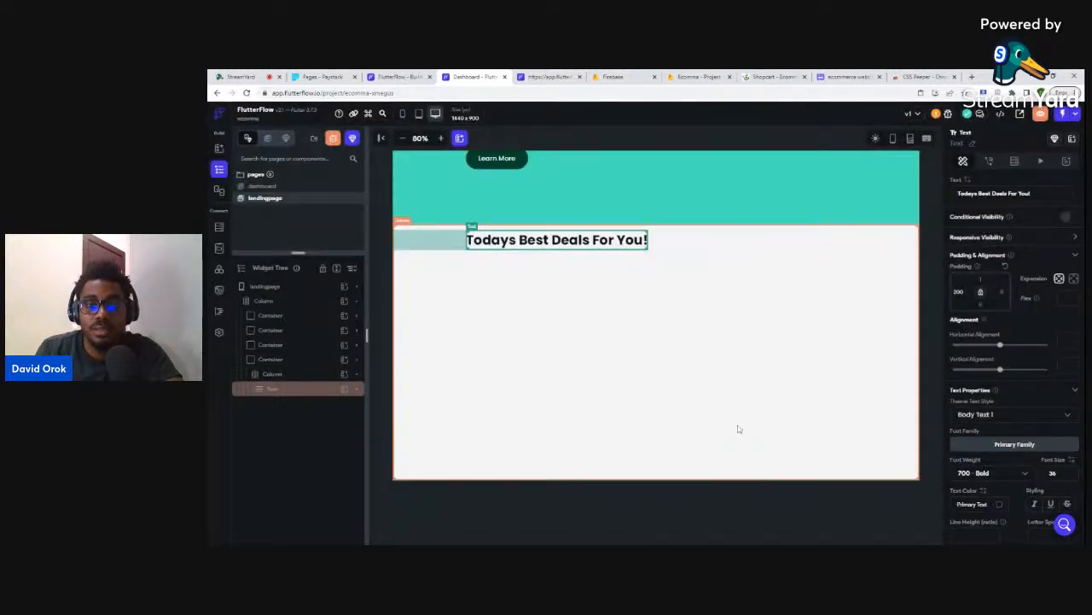
left_click(732, 498)
left_click(621, 242)
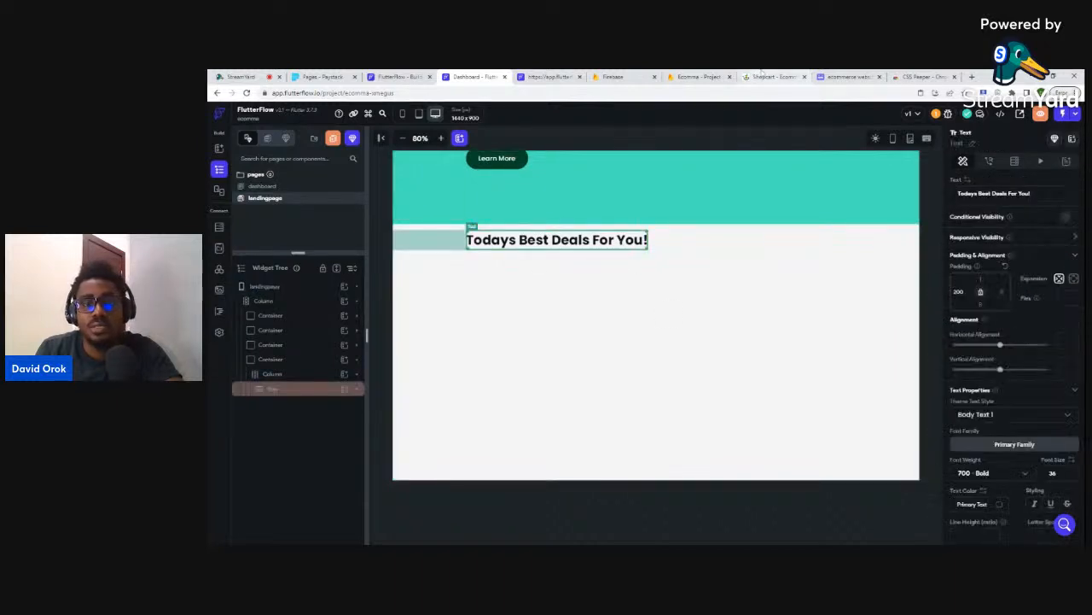
left_click(766, 77)
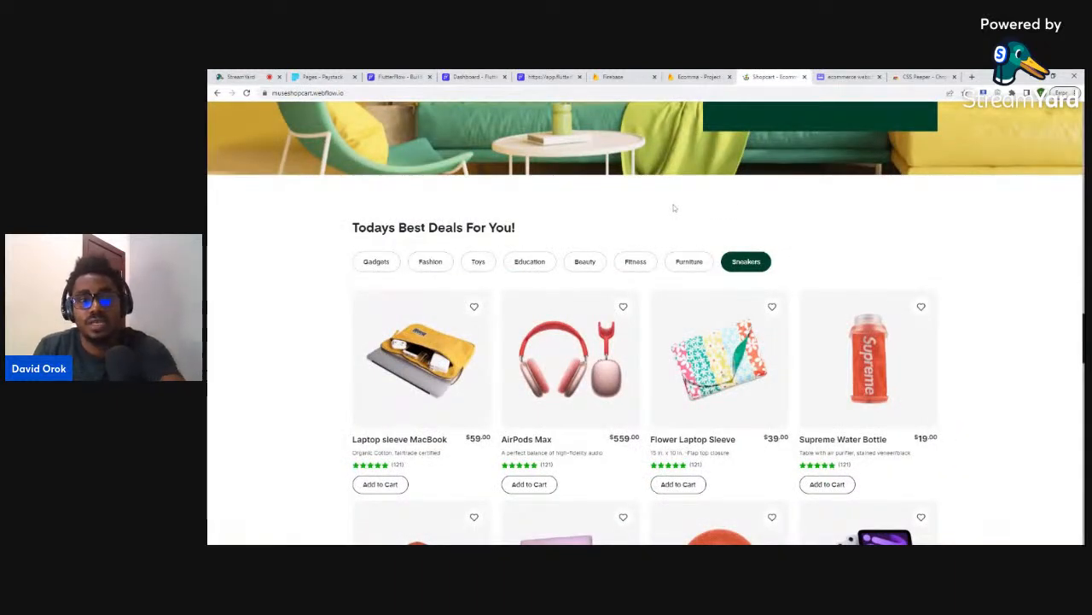
- Inspect the store heading's font in DevTools and set the deals heading font size to 28
key("ctrl+shift+i")
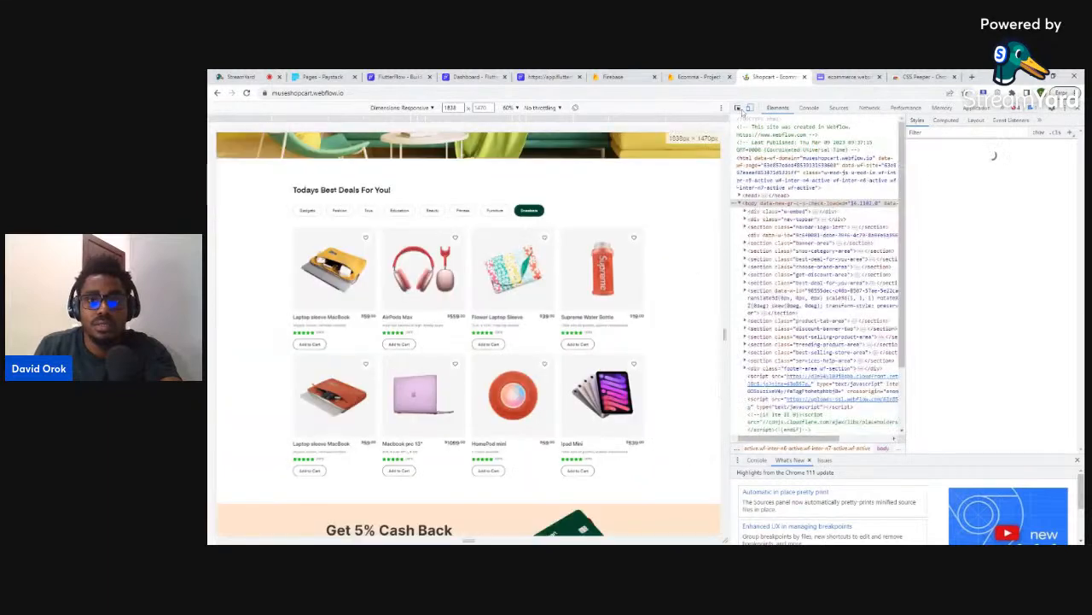
left_click(738, 108)
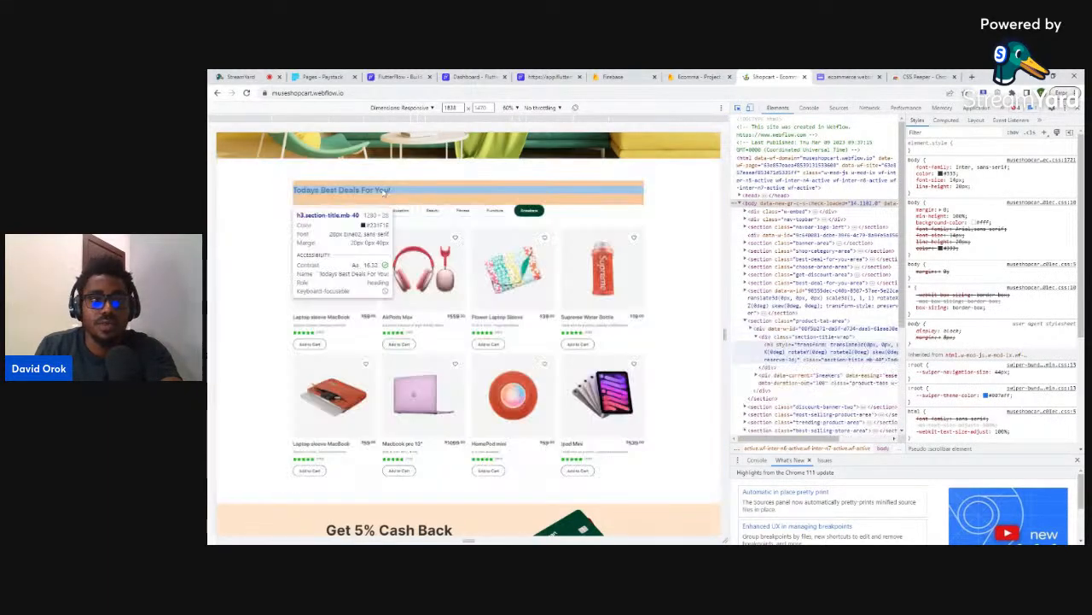
left_click(474, 77)
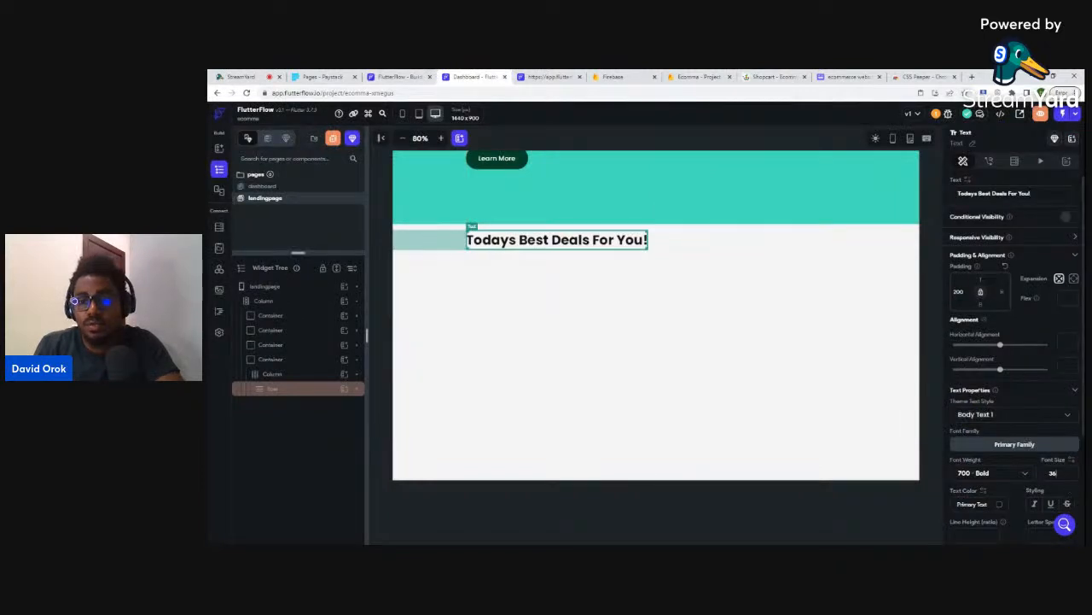
type("28")
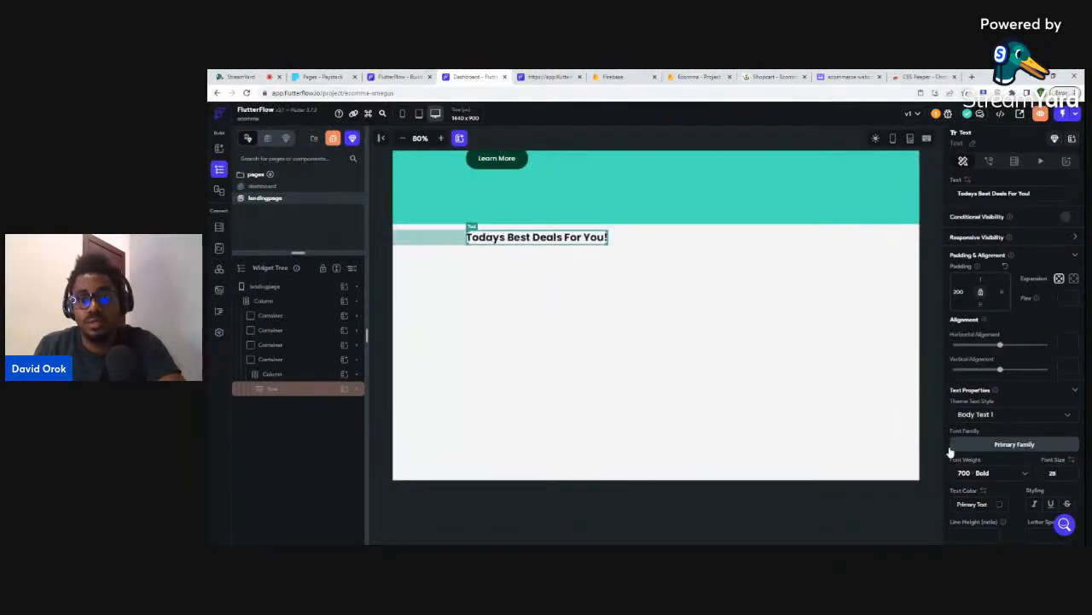
left_click(934, 387)
left_click(595, 238)
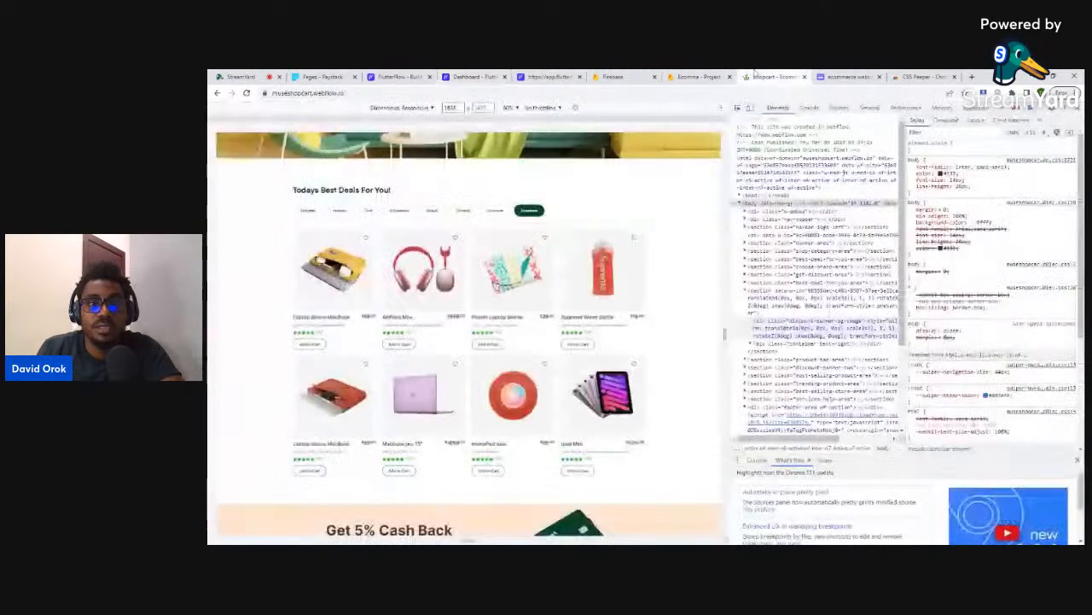
left_click(773, 77)
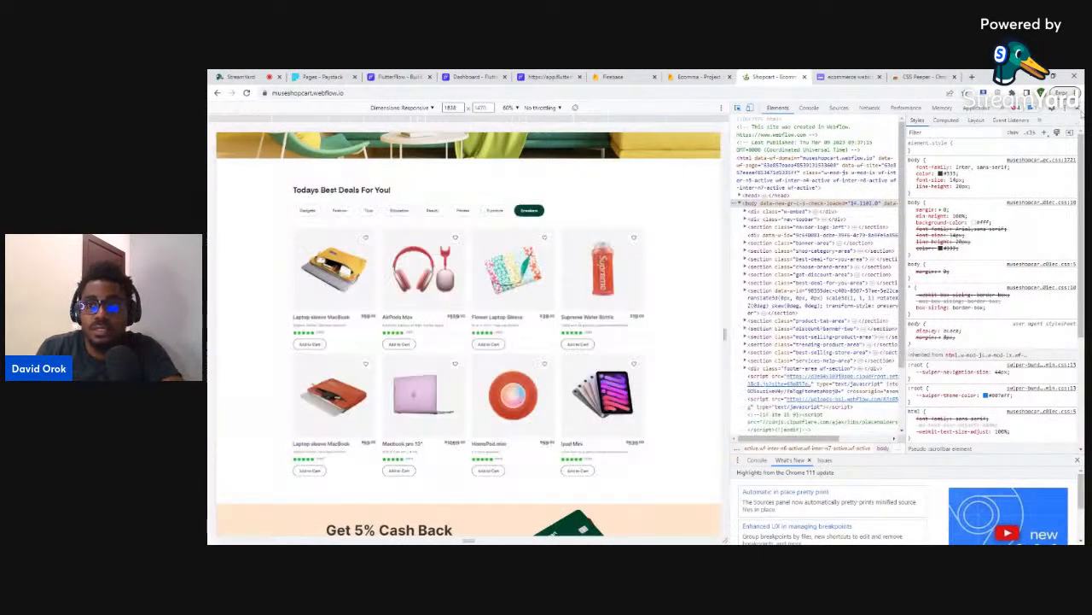
key("F12")
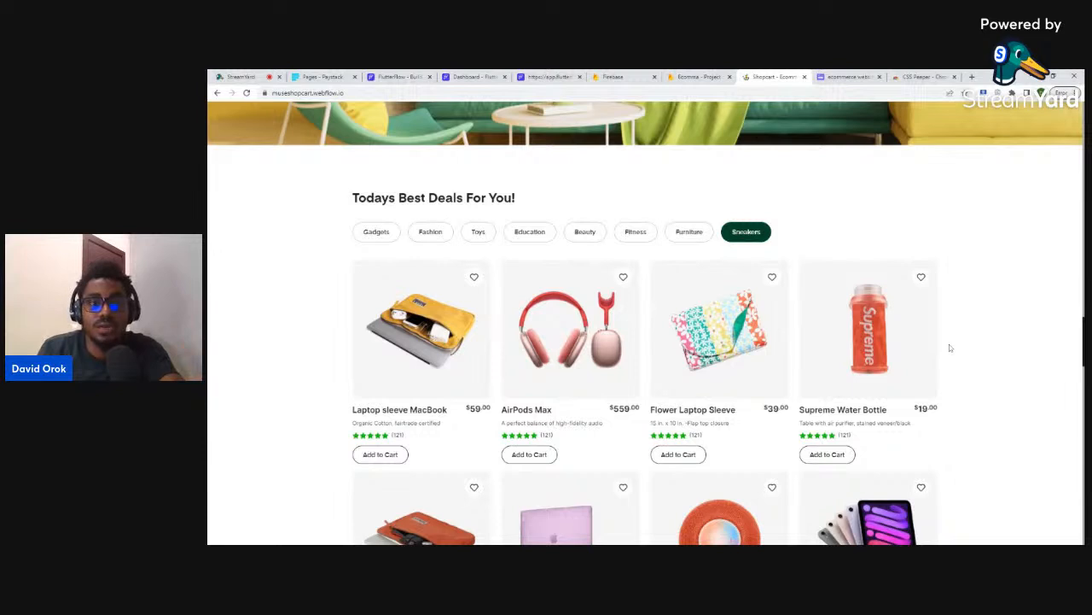
left_click(473, 76)
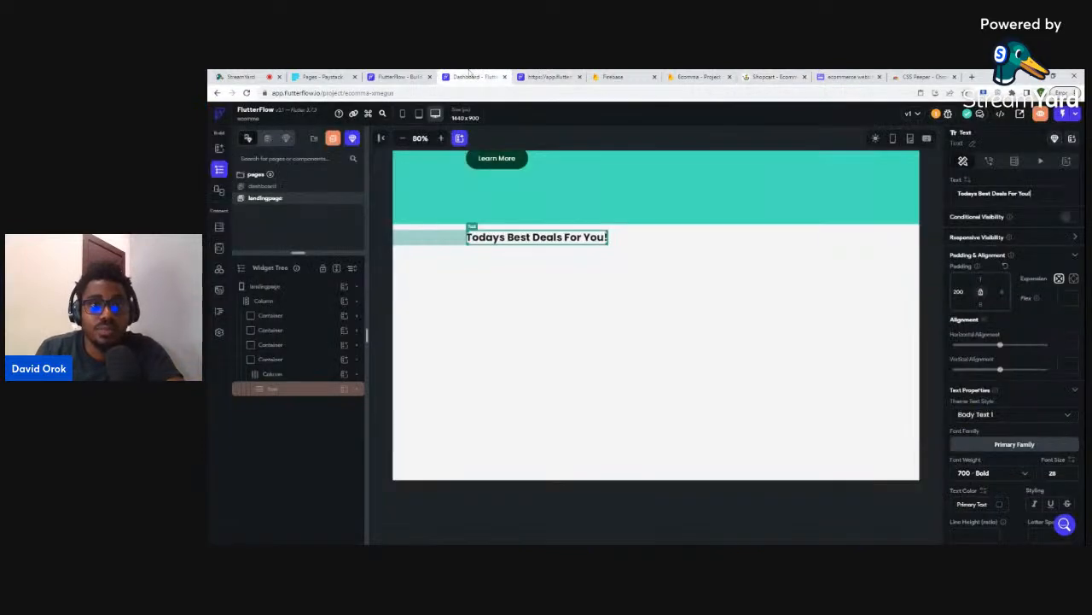
- Duplicate the deals heading row twice, giving three heading rows
left_click(287, 376)
left_click(273, 388)
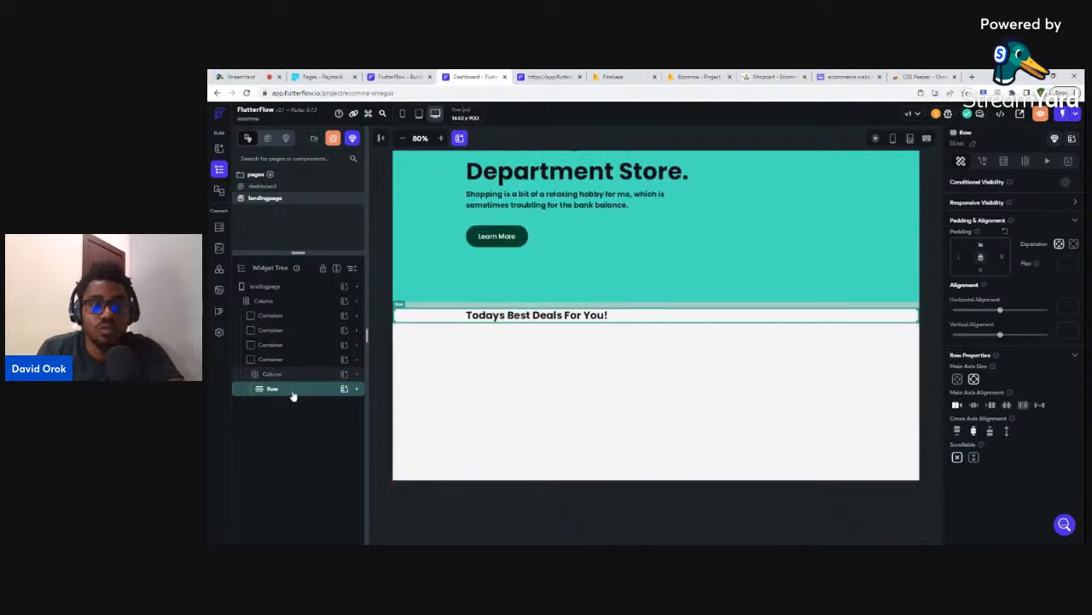
key("ctrl+d")
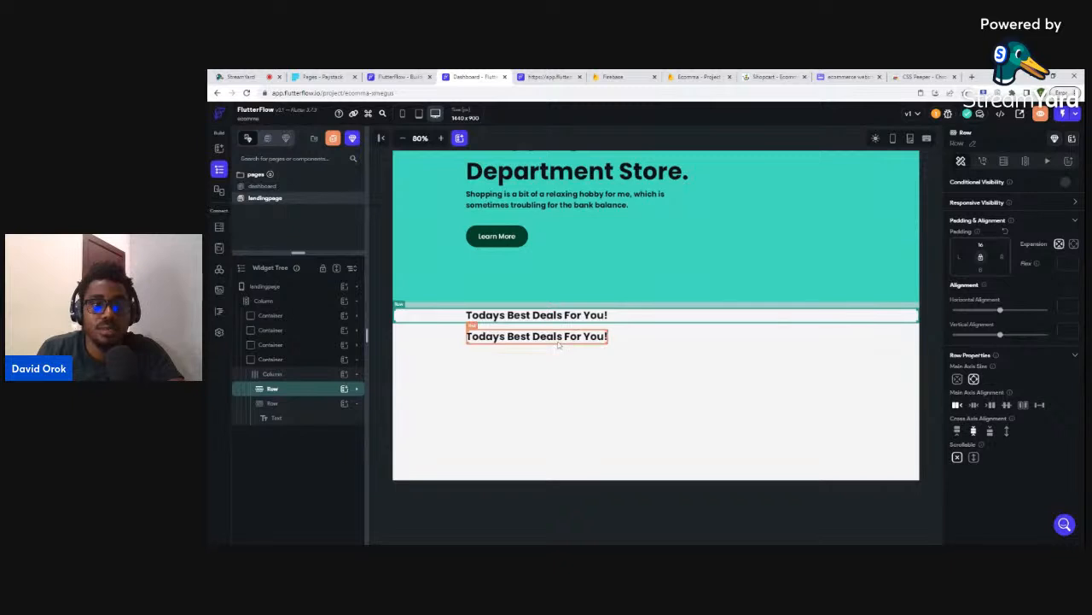
left_click(278, 403)
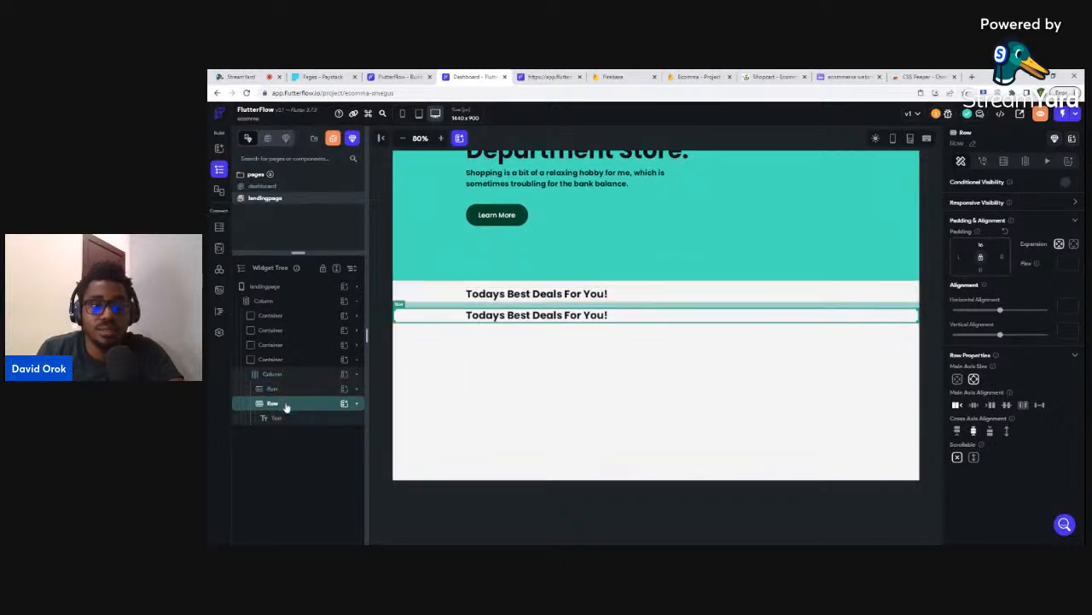
left_click(286, 407)
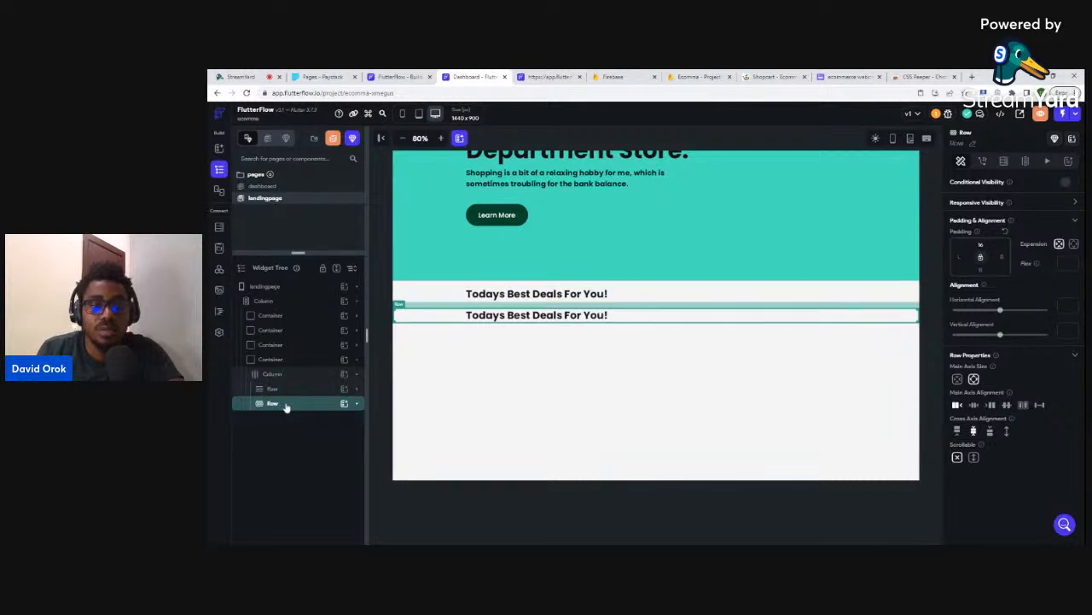
key("ctrl+d")
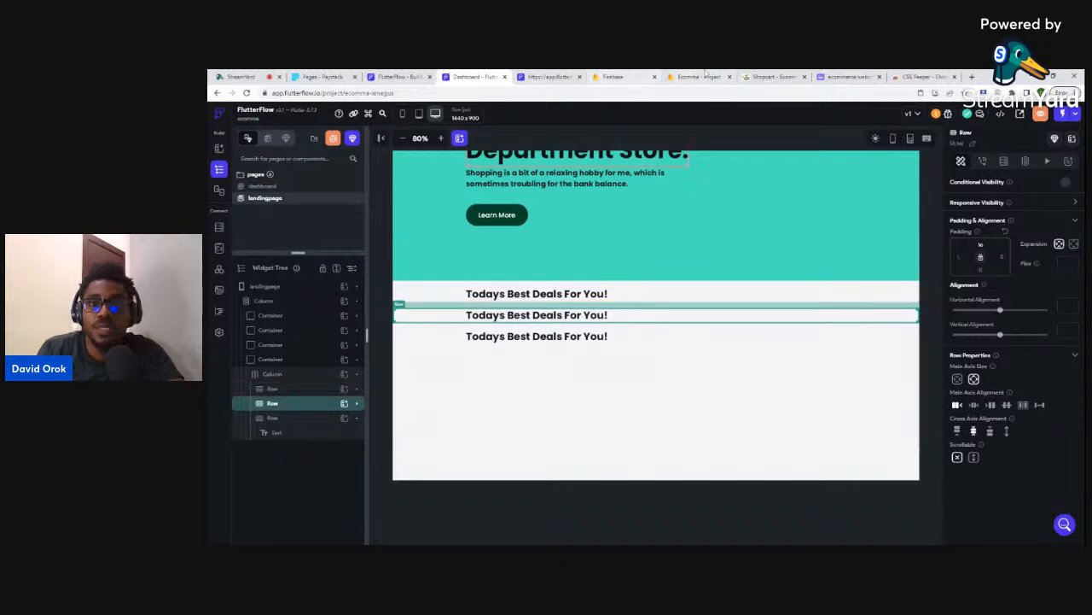
- Delete the middle row's heading text, leaving it empty, and bring up the widget list
left_click(758, 76)
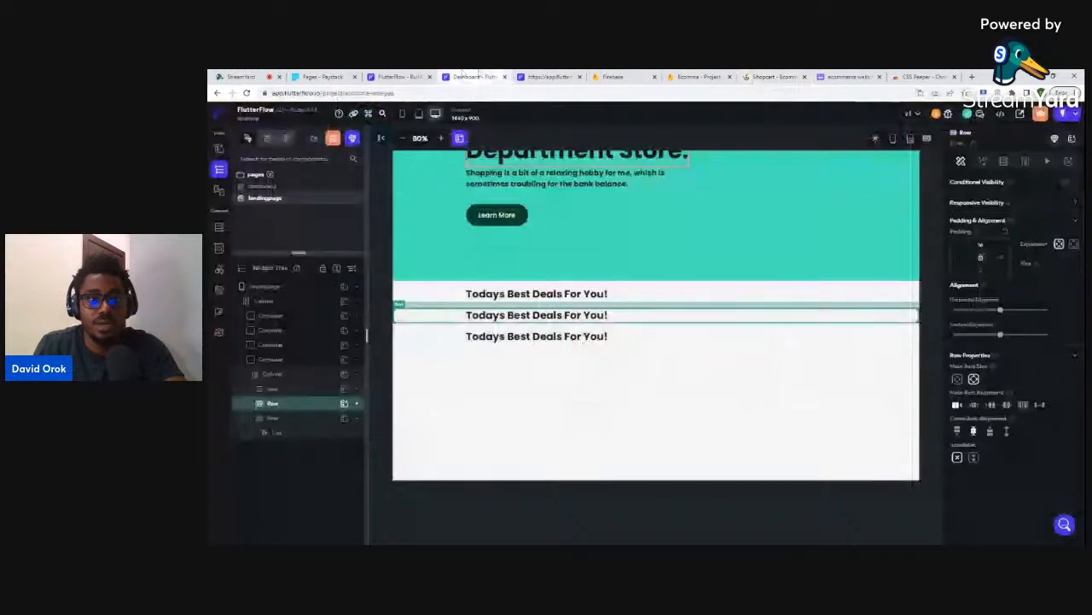
left_click(471, 77)
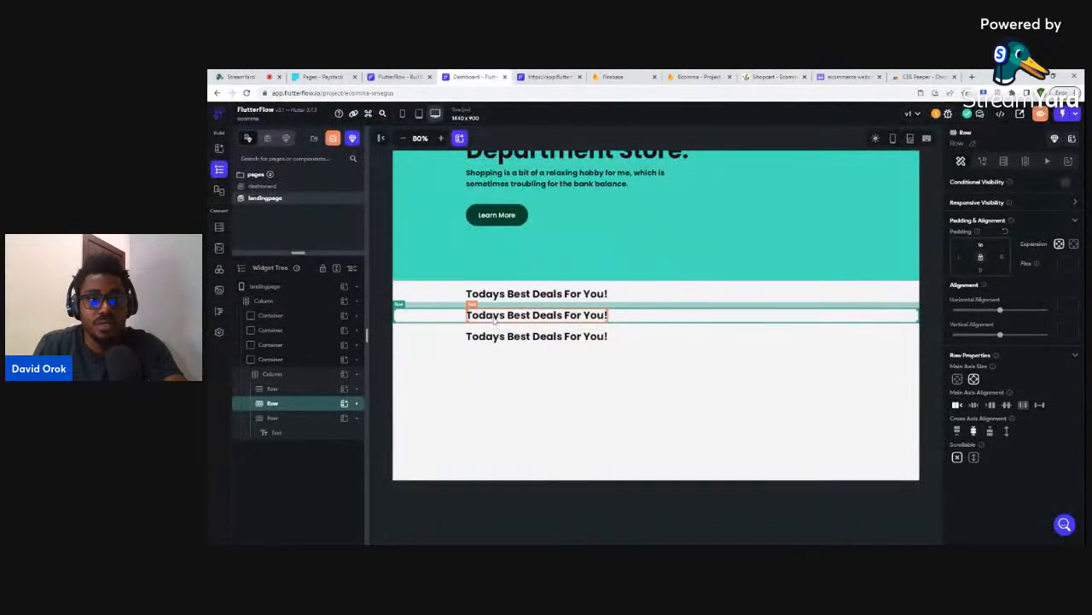
left_click(495, 318)
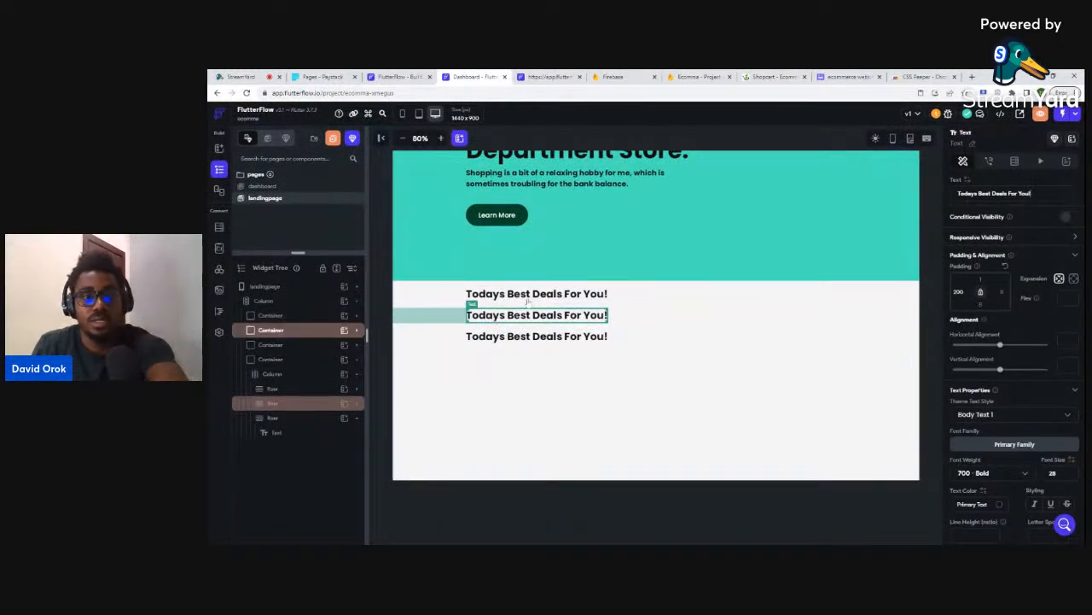
key("Delete")
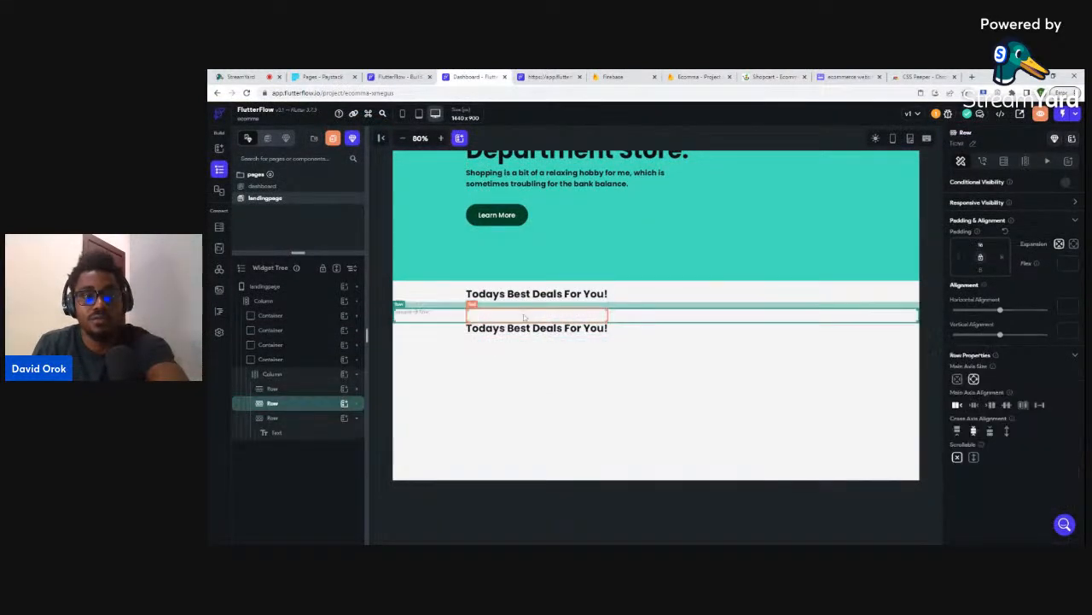
left_click(345, 405)
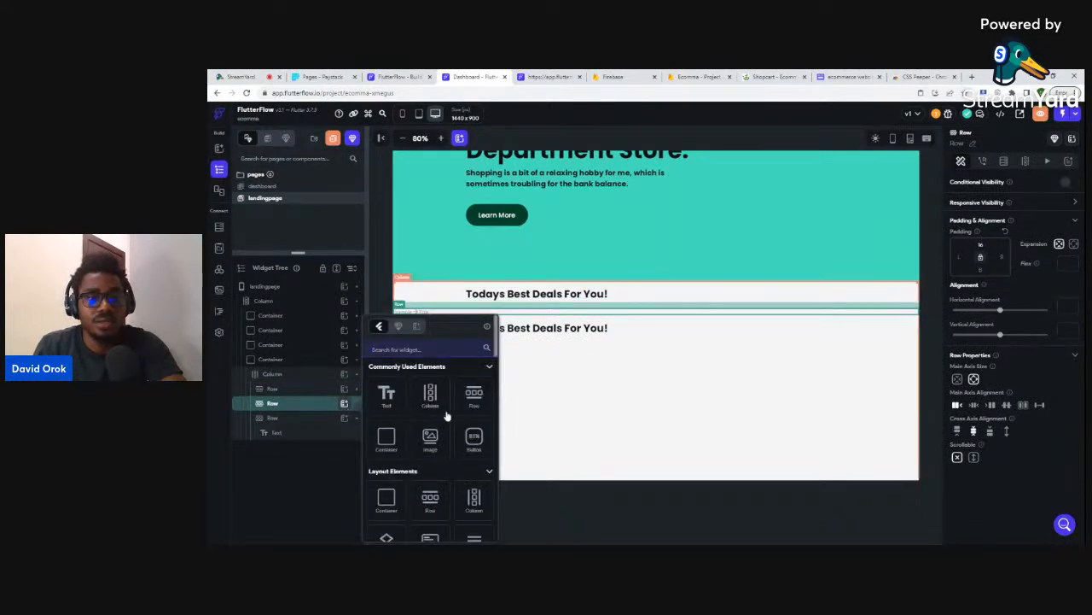
- Add a Button to the empty row and inspect the reference store's category tabs
left_click(474, 438)
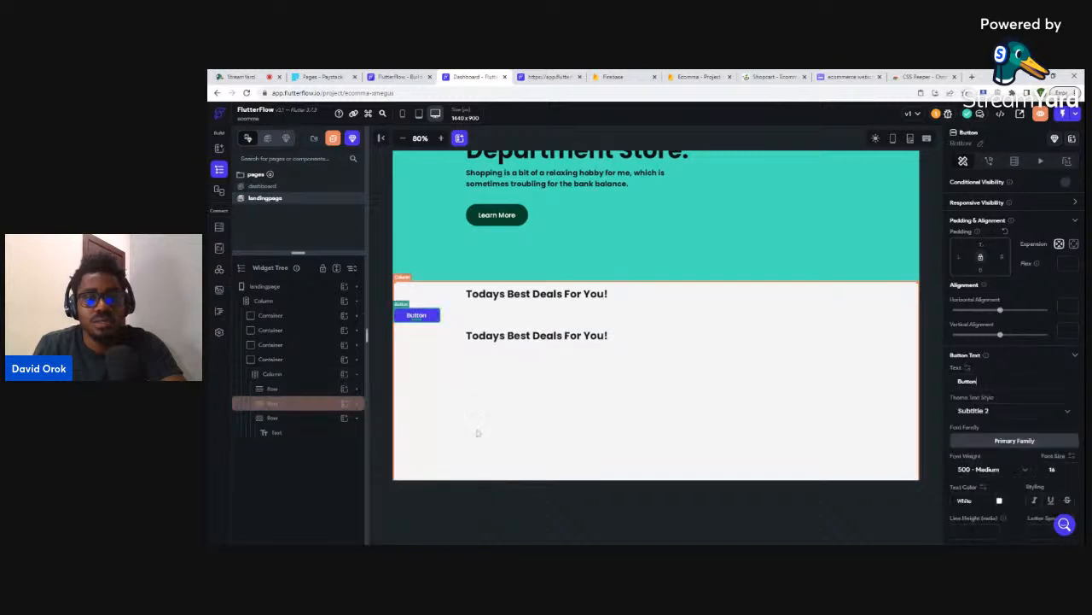
left_click(771, 76)
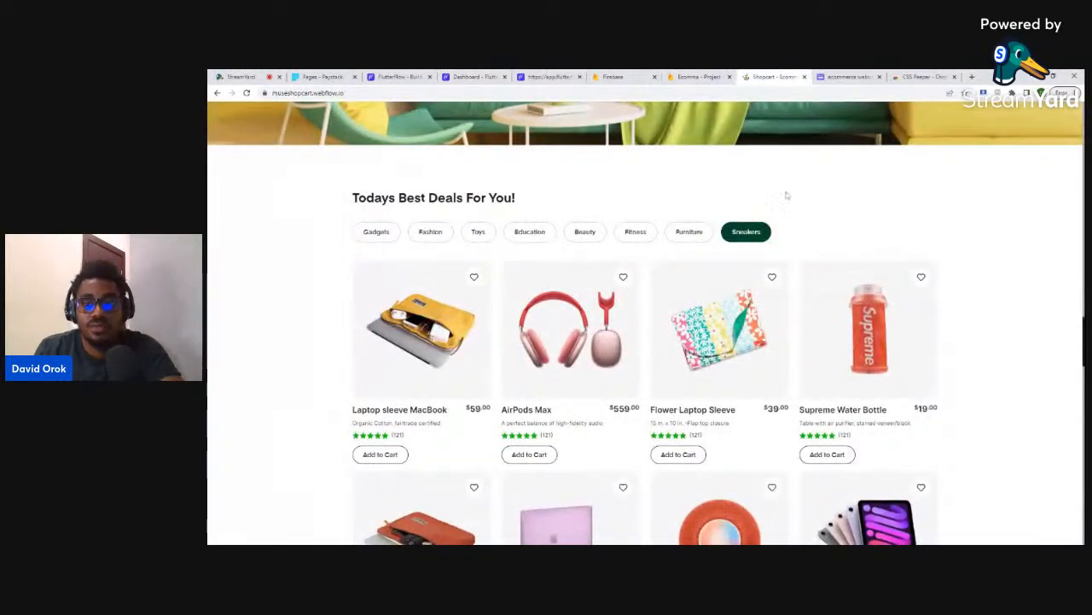
key("ctrl+shift+i")
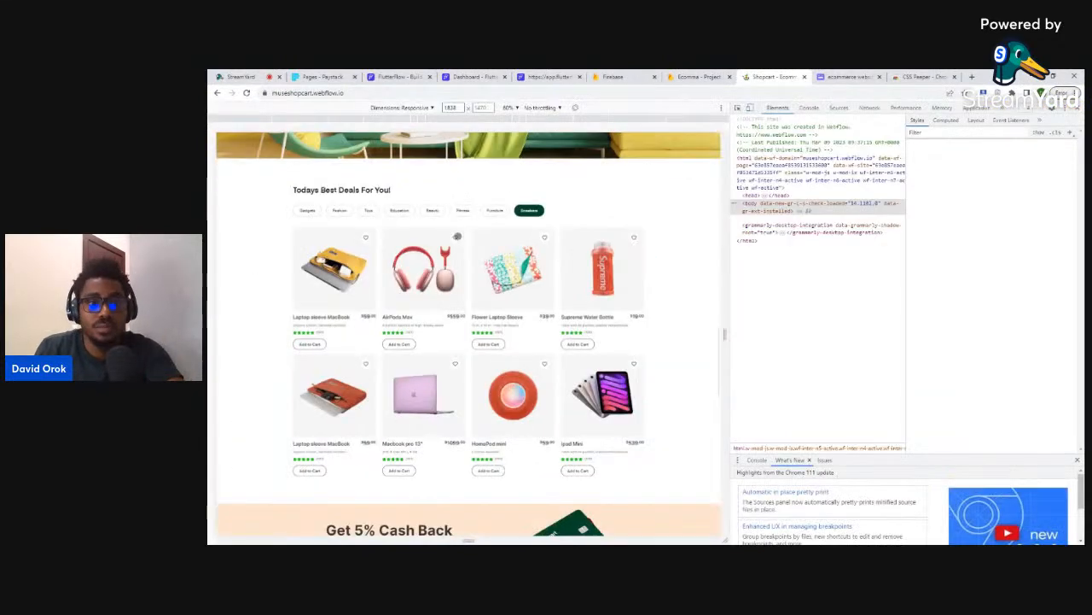
key("ctrl+shift+c")
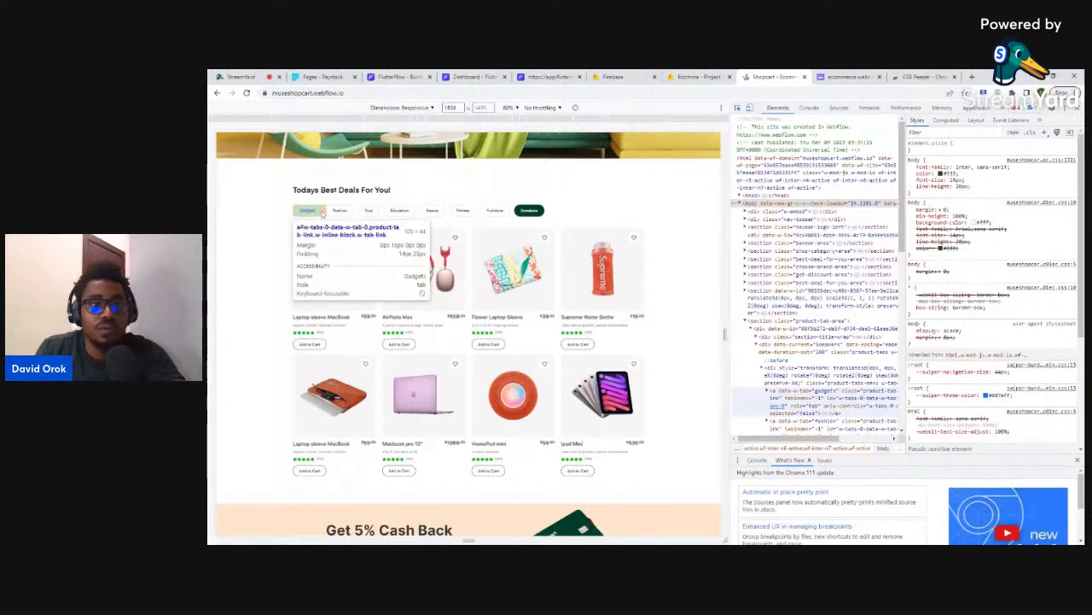
left_click(474, 77)
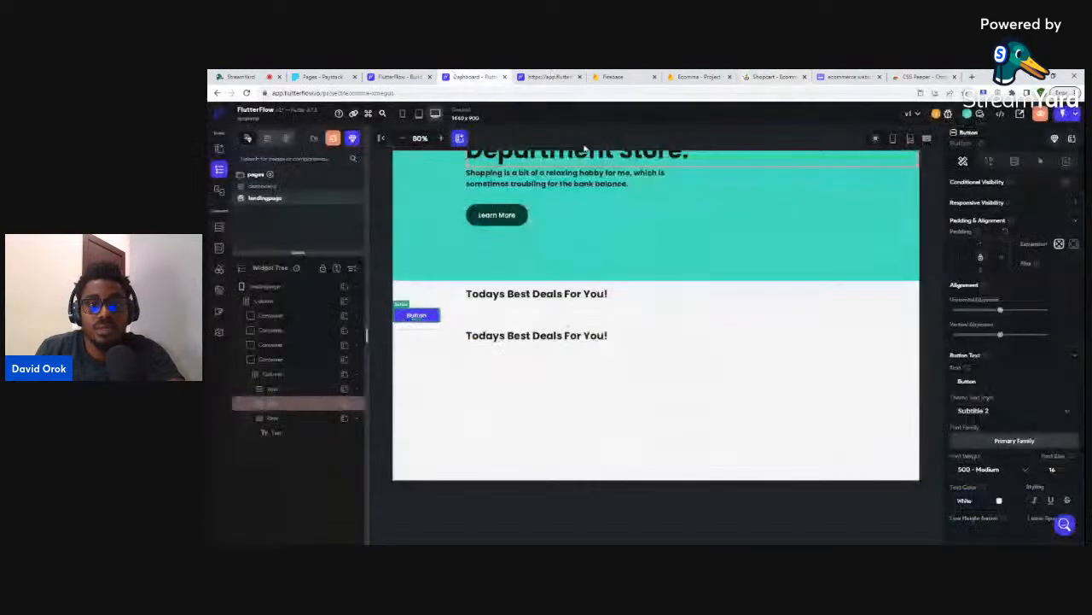
scroll(999, 448, "down", 3)
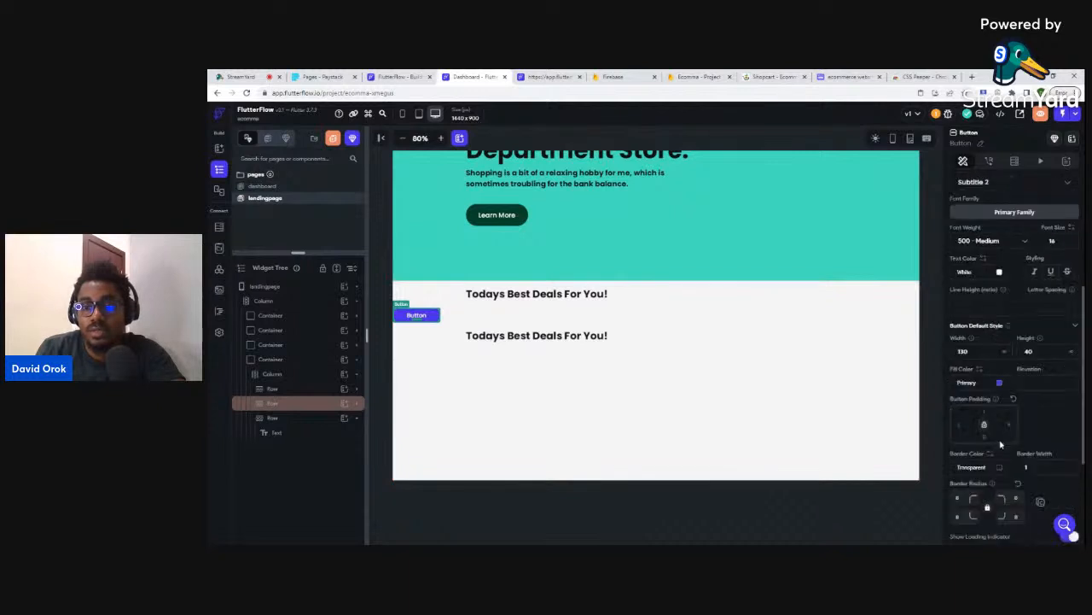
scroll(1002, 441, "down", 1)
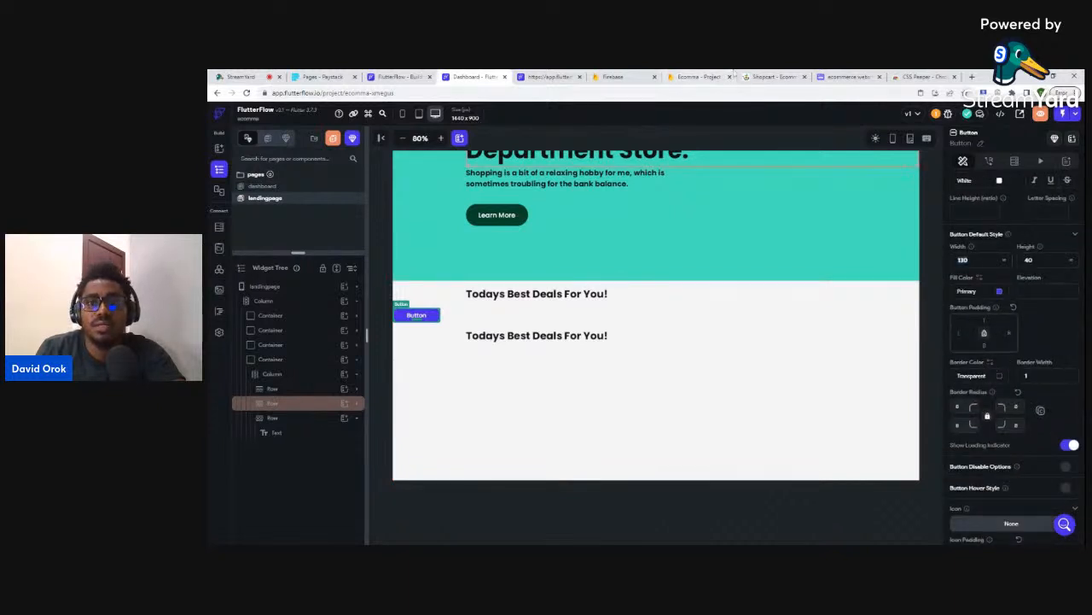
left_click(768, 76)
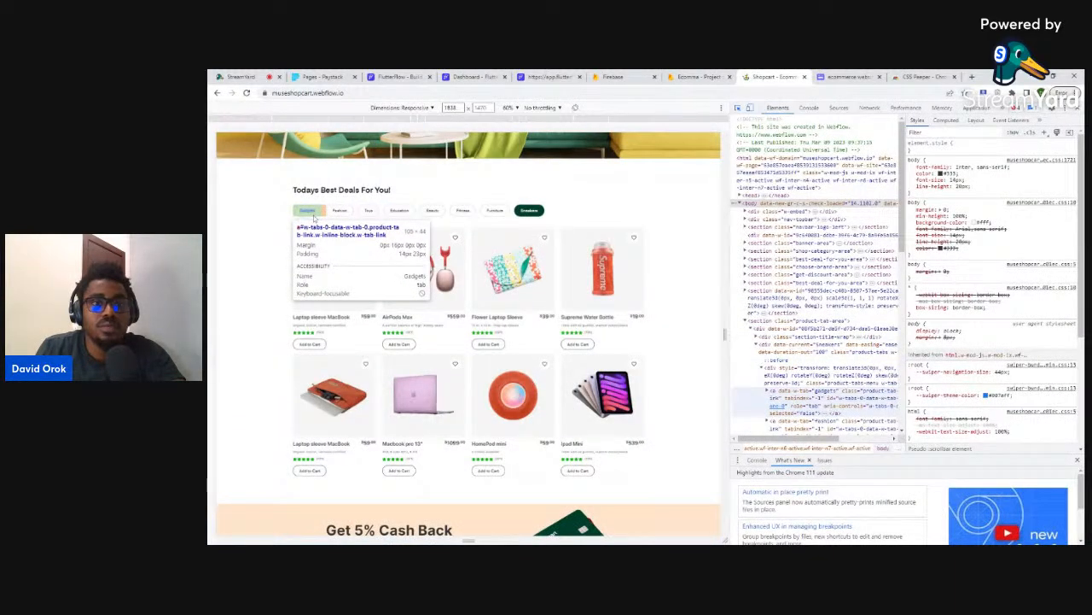
left_click(474, 76)
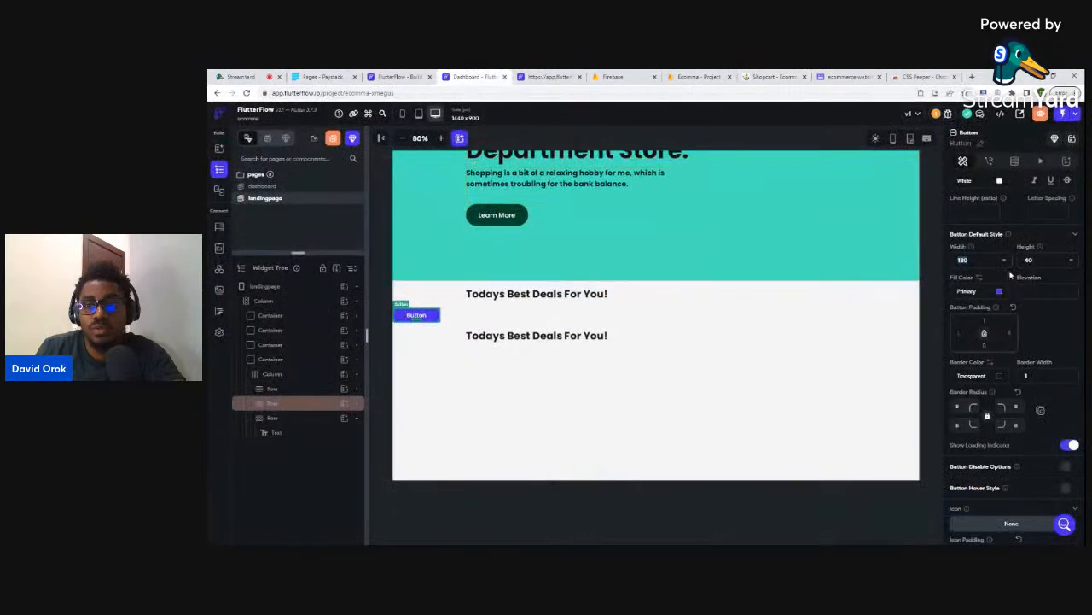
left_click(768, 76)
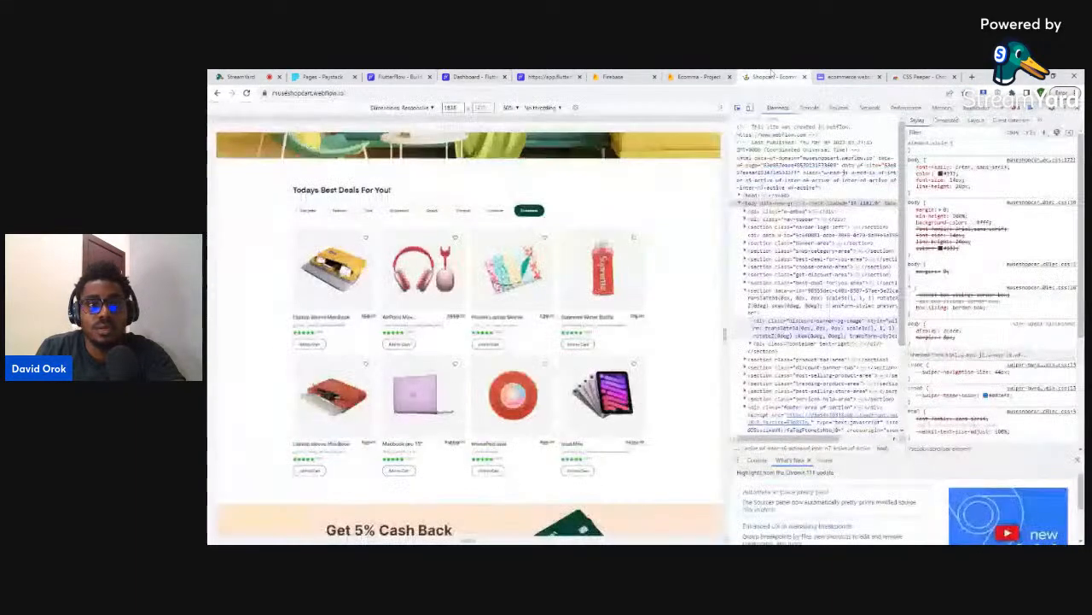
left_click(474, 76)
scroll(993, 262, "up", 2)
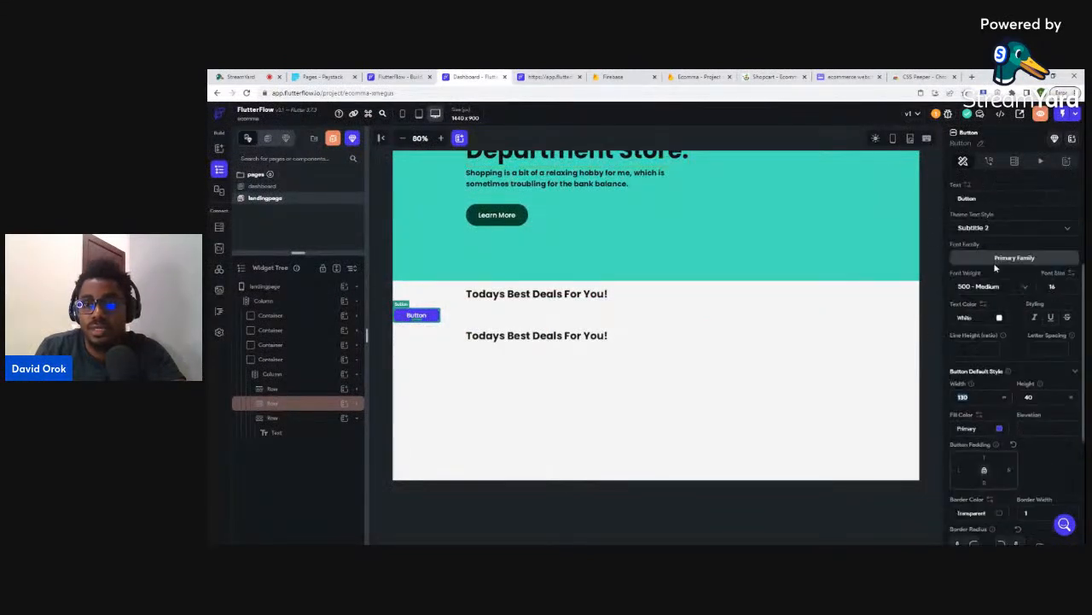
- Label the button 'Gadgets' and give it a pale green-white #F1FDF7 fill
left_click_drag(988, 201, 947, 198)
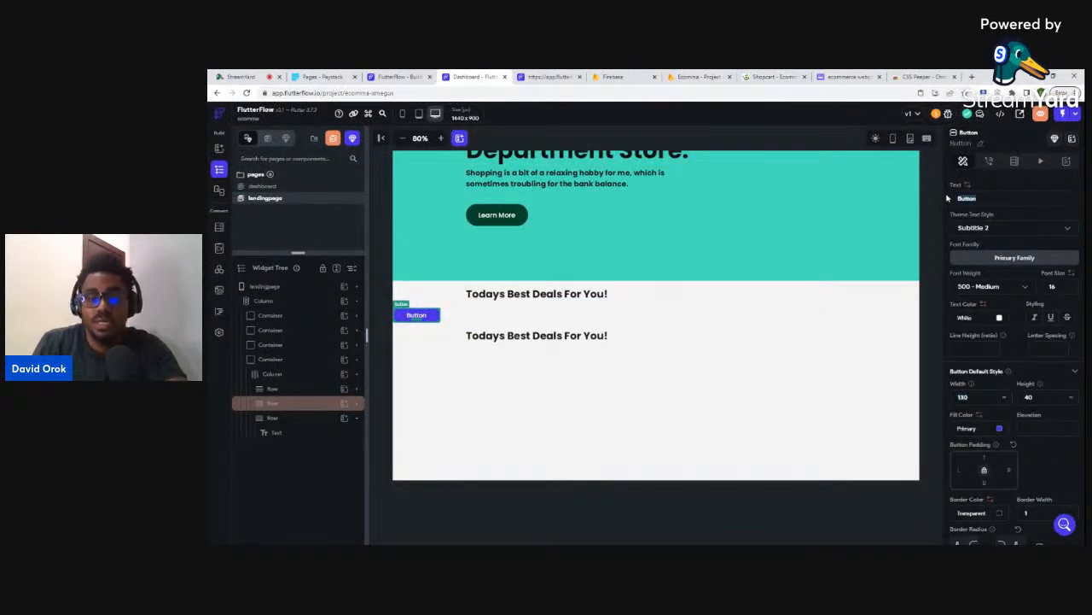
type("Gadgets")
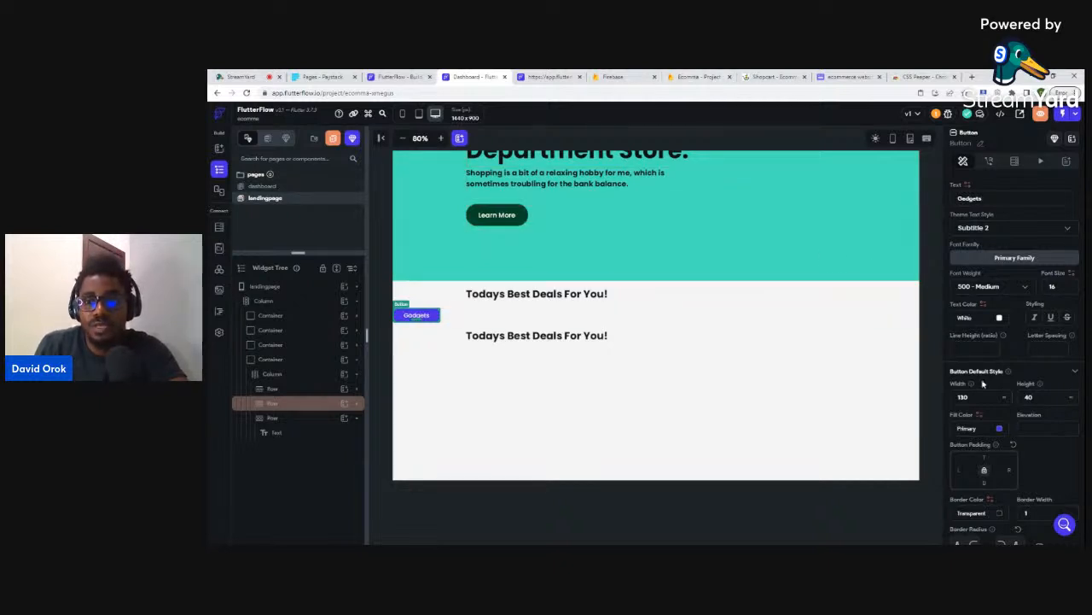
left_click(1000, 430)
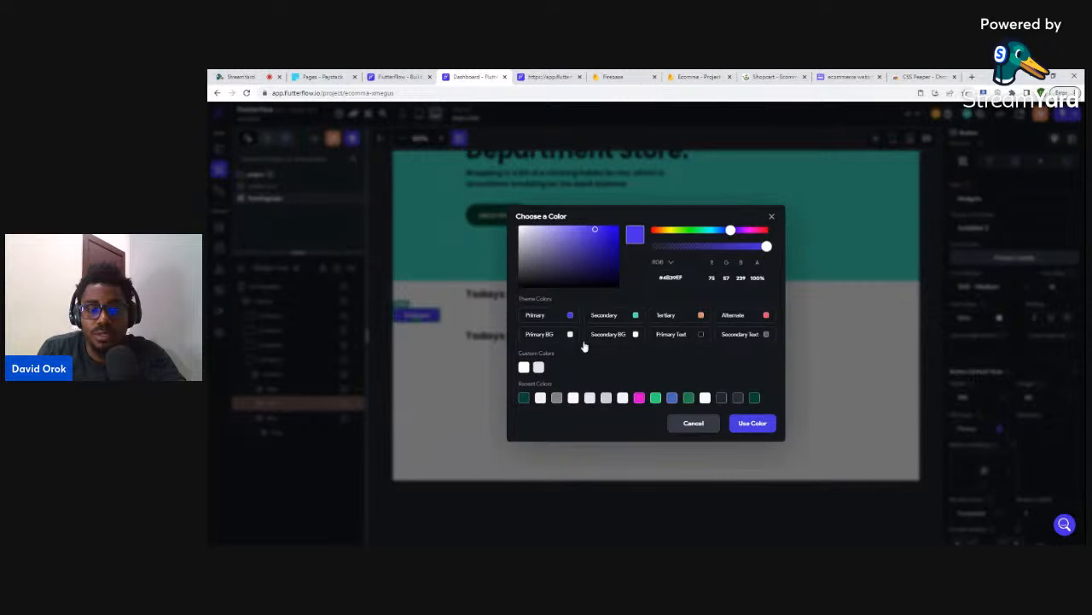
left_click(622, 398)
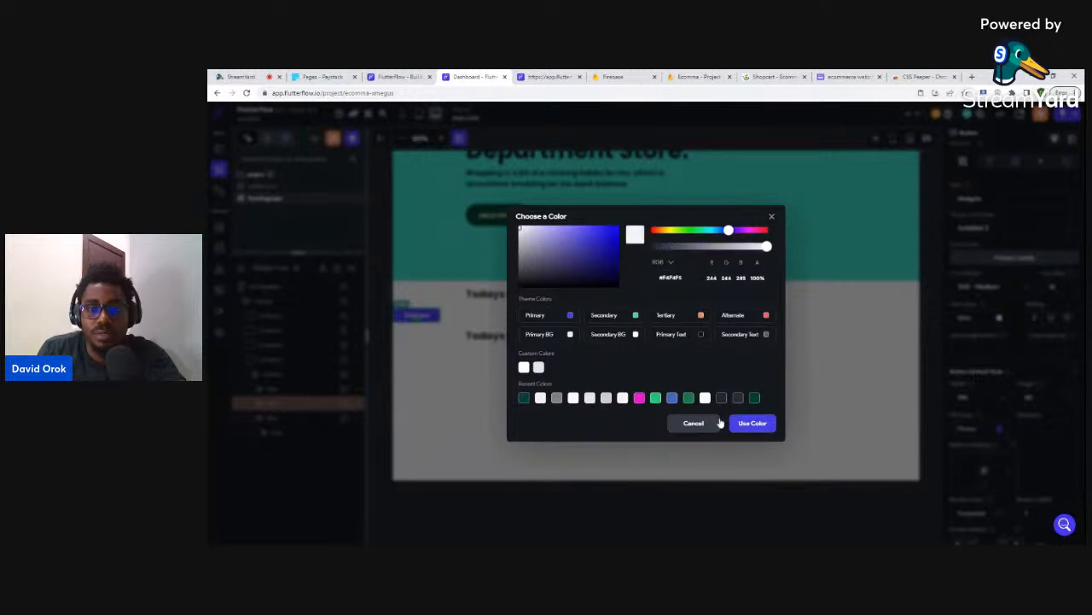
left_click(706, 398)
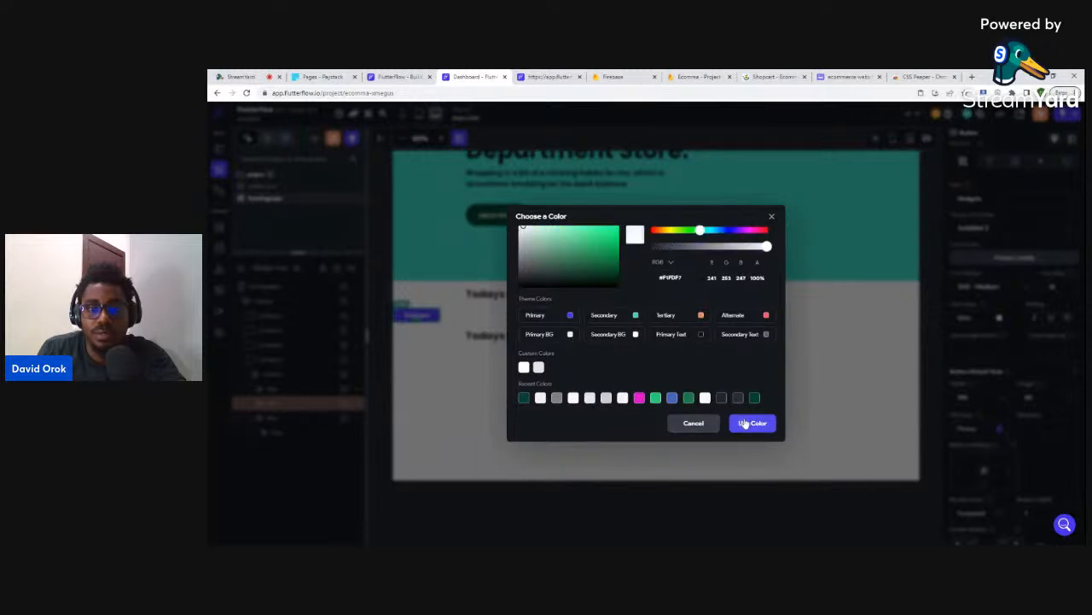
left_click(752, 423)
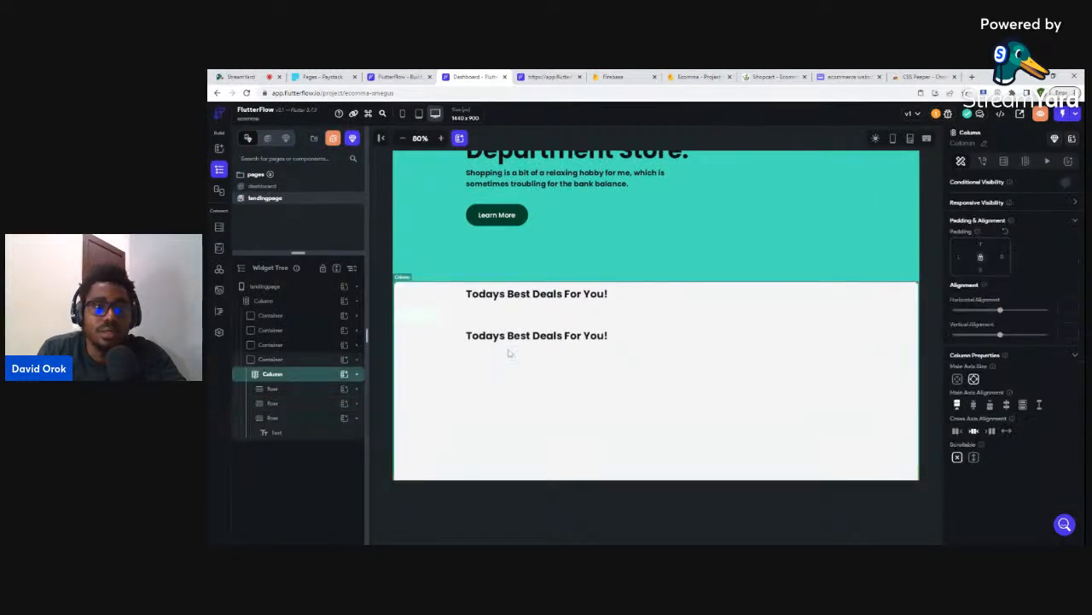
- Copy the deals container's #F4F4F5 fill hex value without changing it
left_click(289, 363)
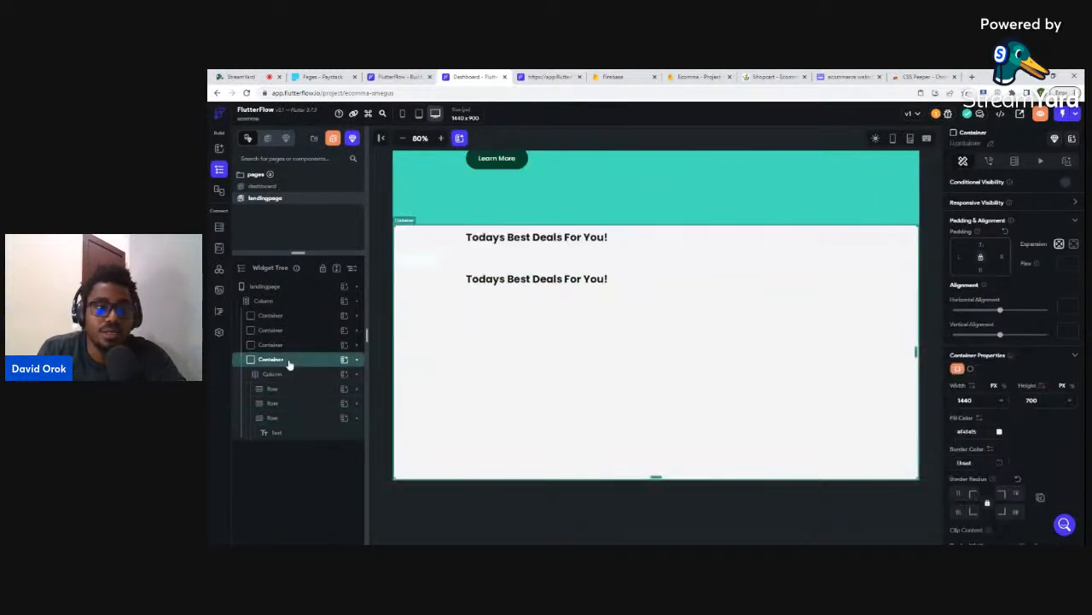
left_click(999, 433)
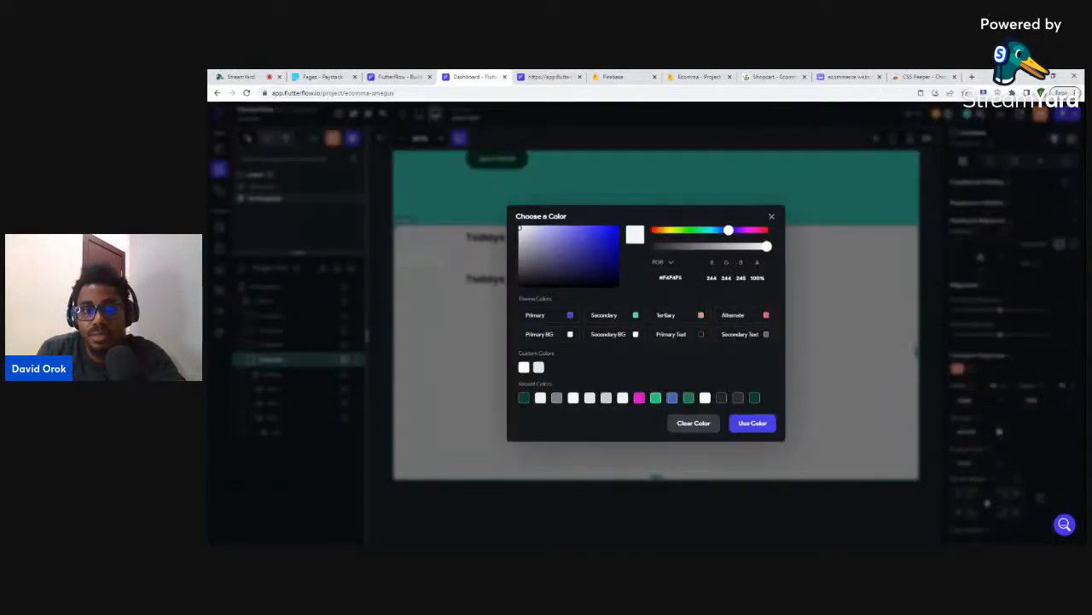
left_click_drag(683, 277, 658, 277)
key("ctrl+c")
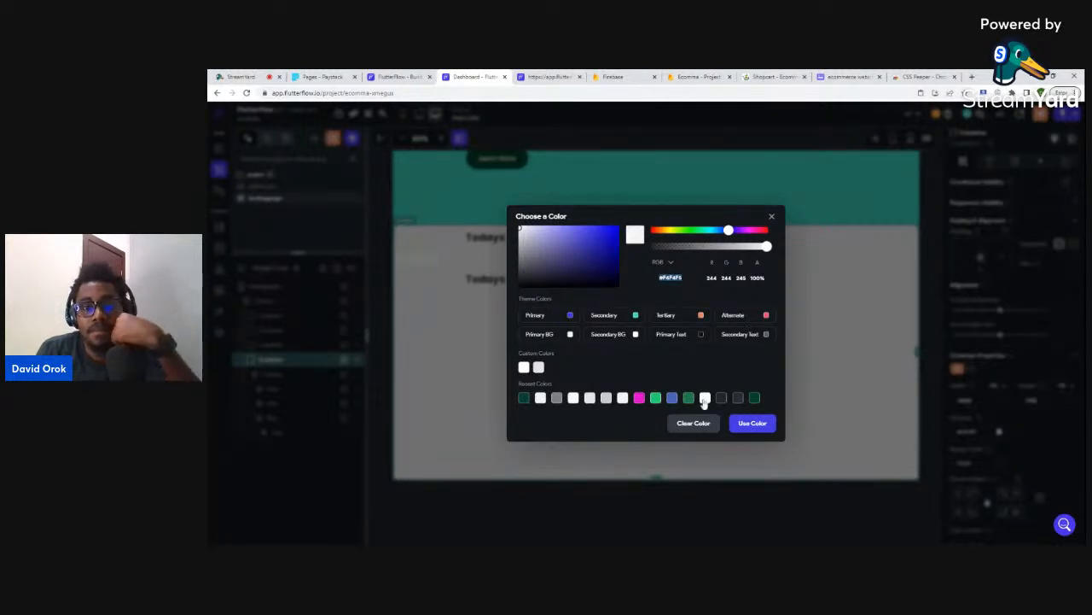
left_click(880, 385)
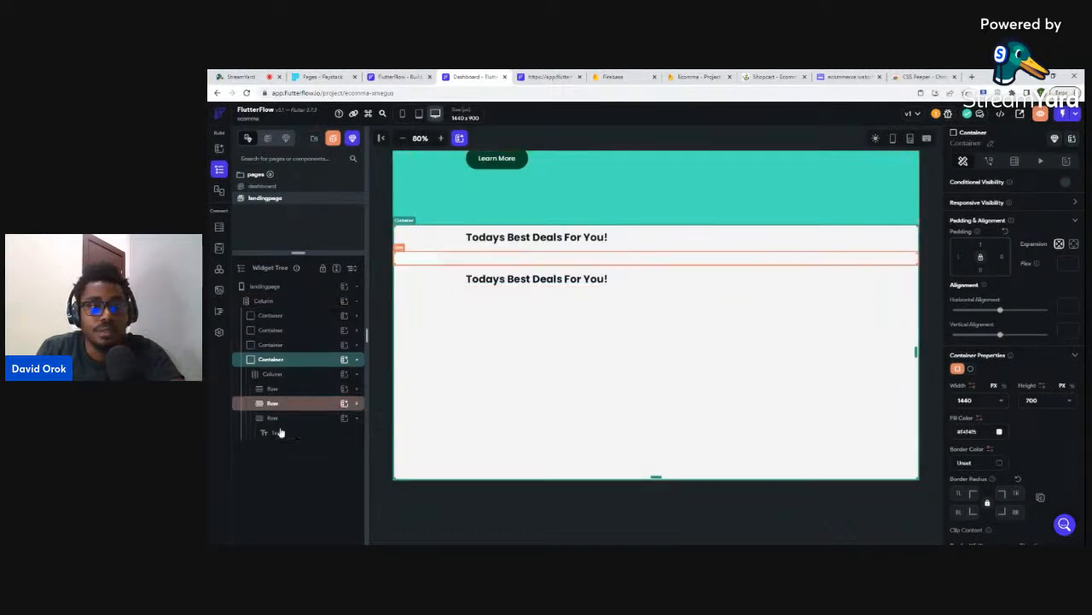
- Recolour the Gadgets button's label, first pasting #F4F4F5, then picking another colour
left_click(500, 264)
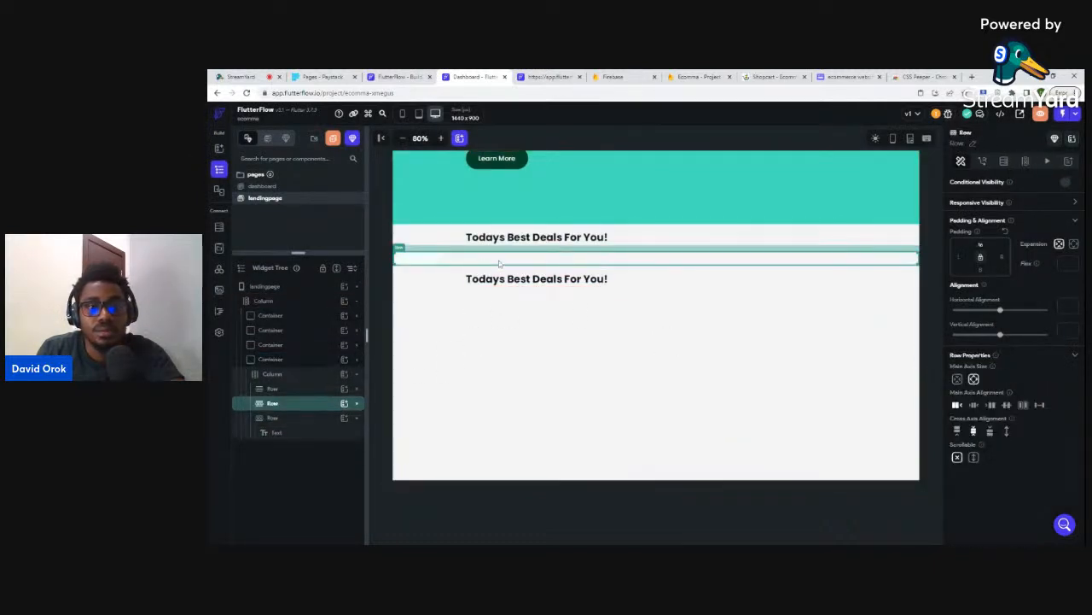
left_click(416, 259)
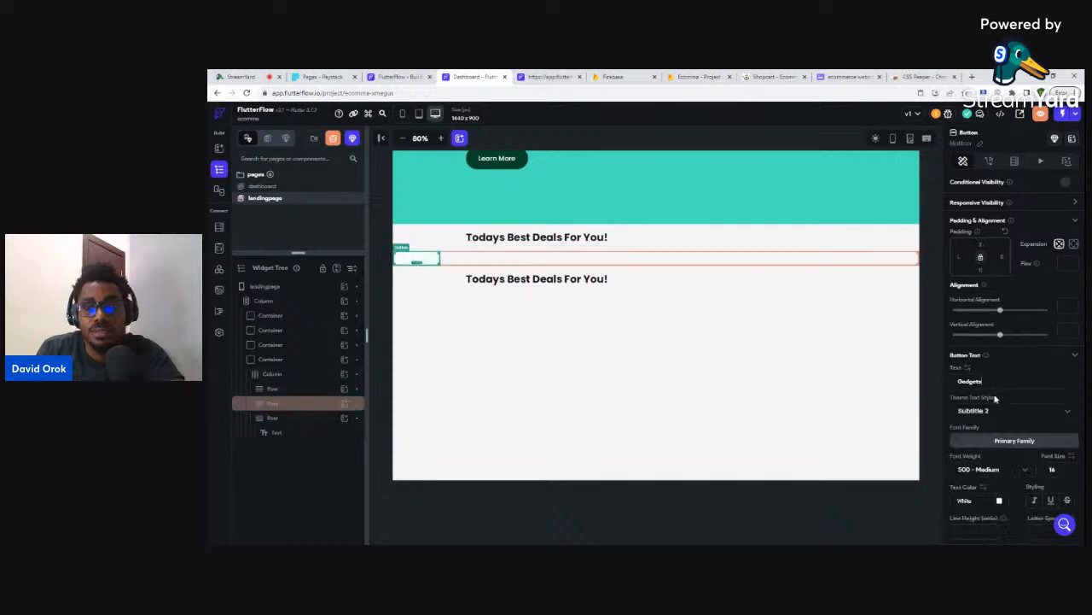
left_click(1000, 503)
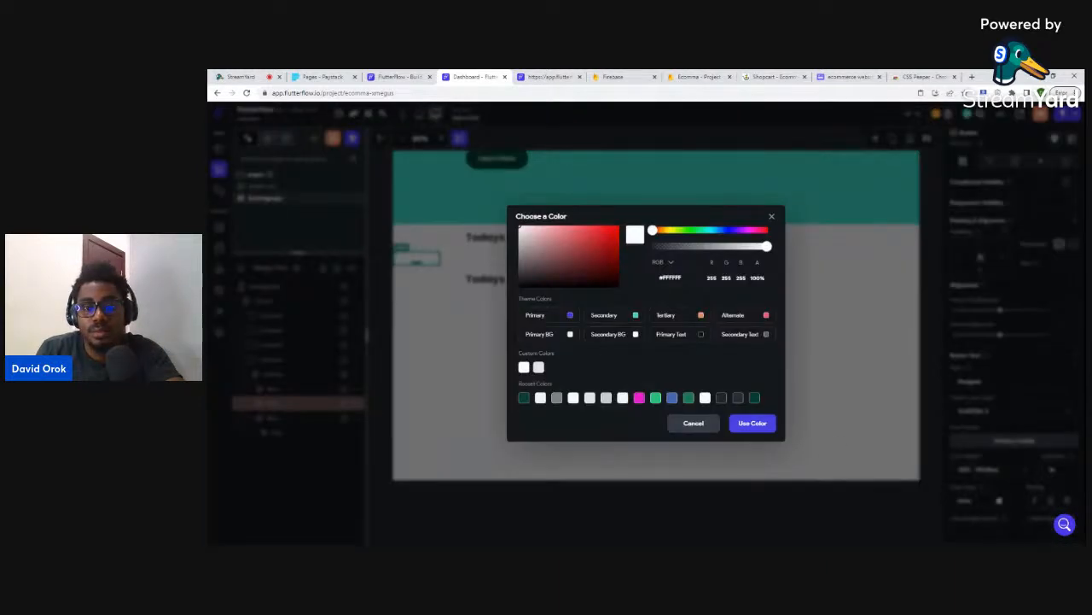
key("ctrl+a")
type("#F4F4F6")
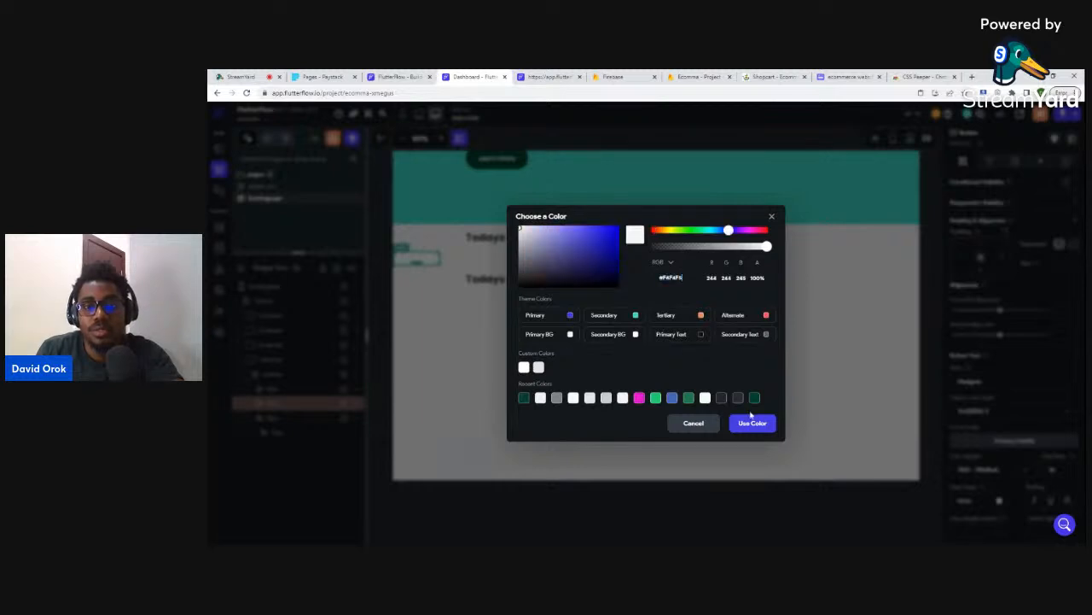
left_click(743, 423)
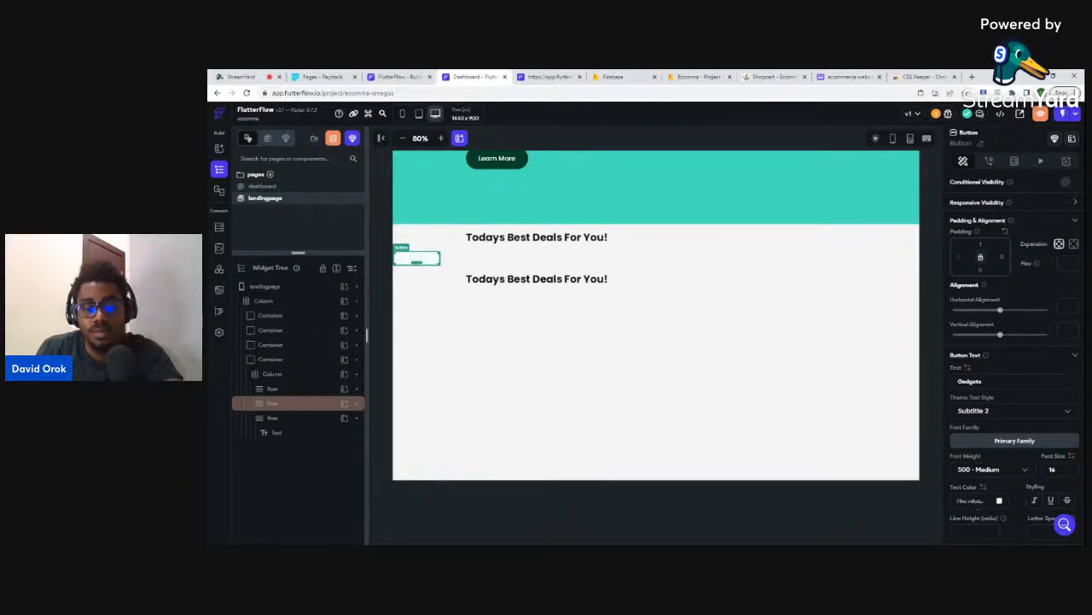
left_click(724, 381)
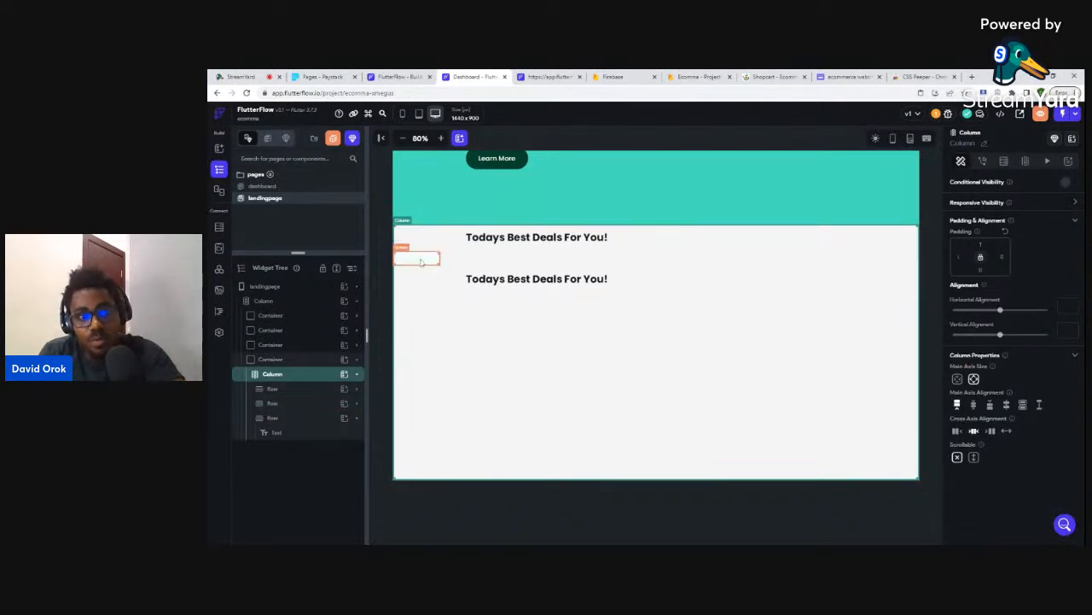
left_click(416, 258)
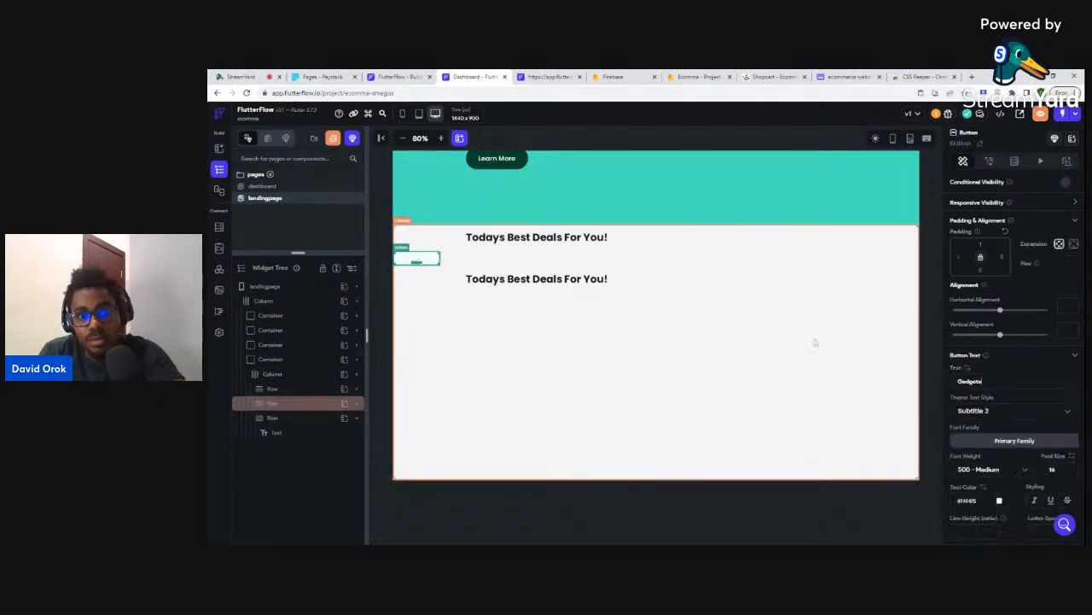
left_click(1000, 501)
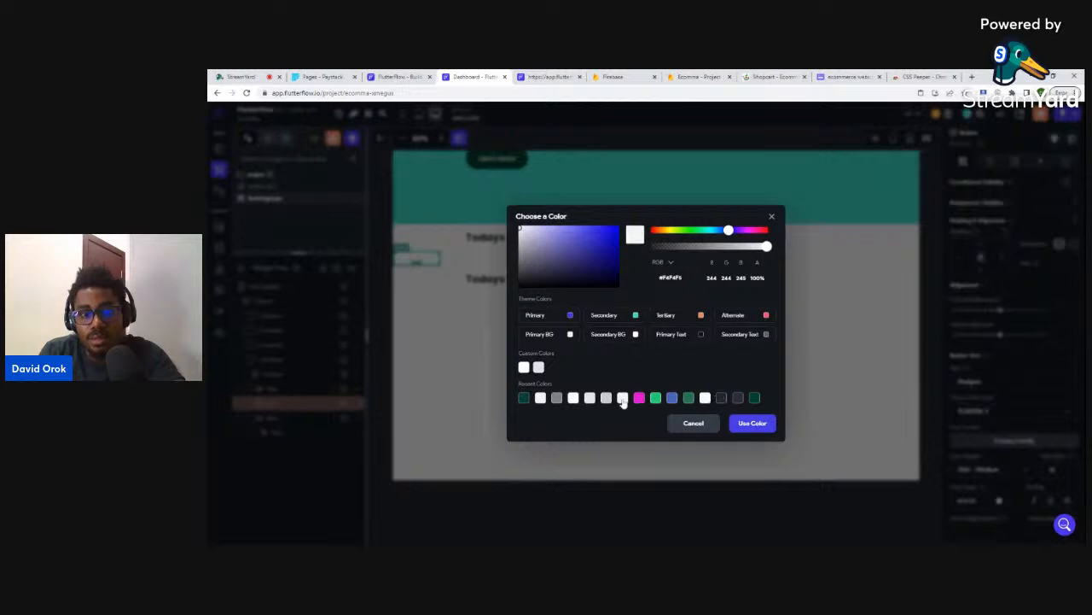
left_click(755, 424)
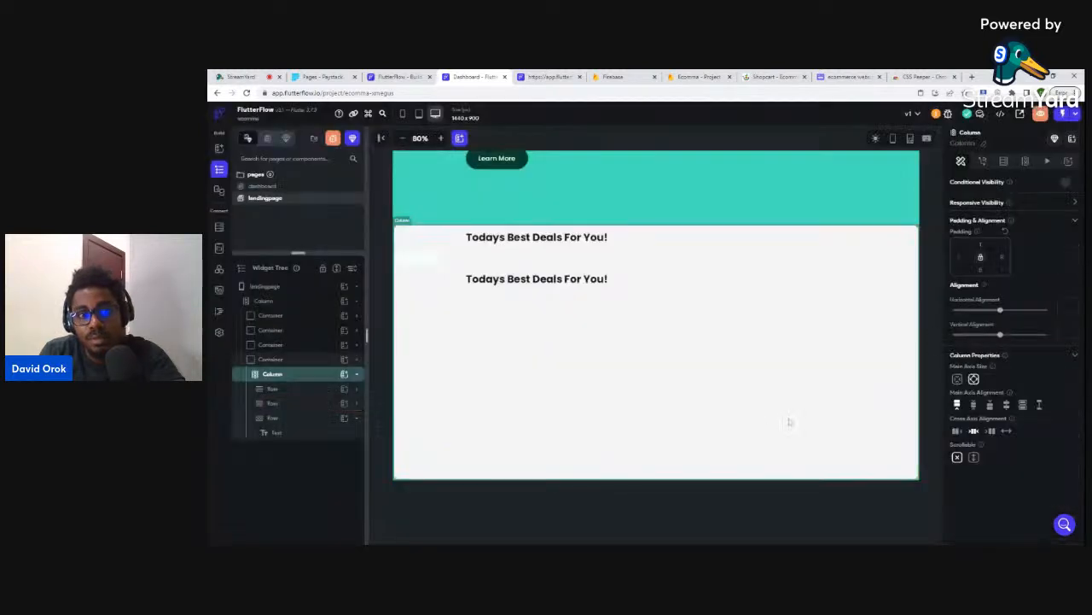
- Paste #F4F4F5 as the Gadgets button fill, then view the reference category buttons
left_click(416, 257)
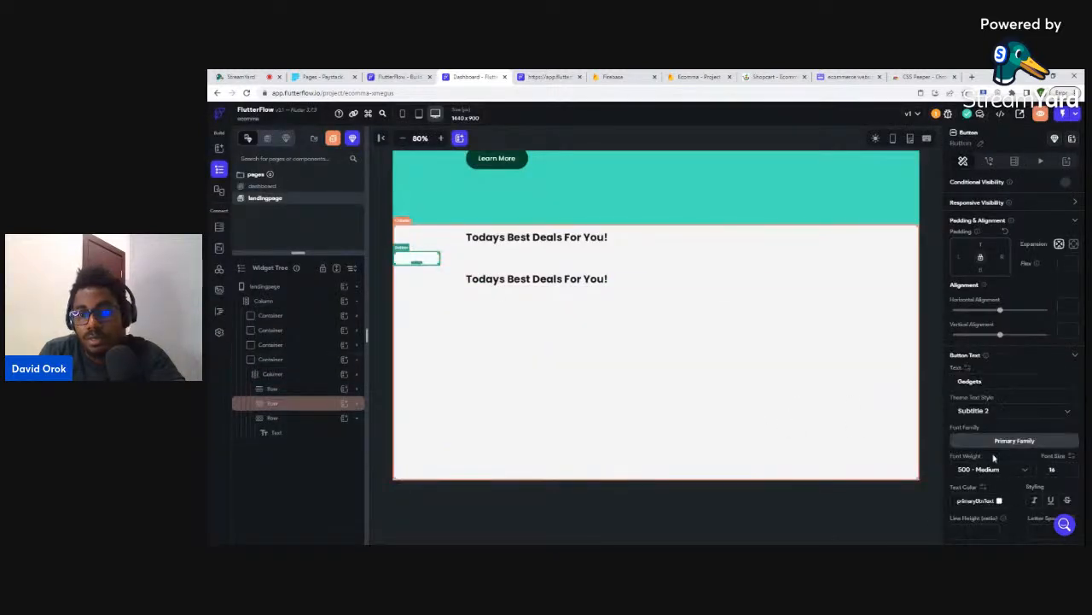
scroll(1012, 483, "down", 3)
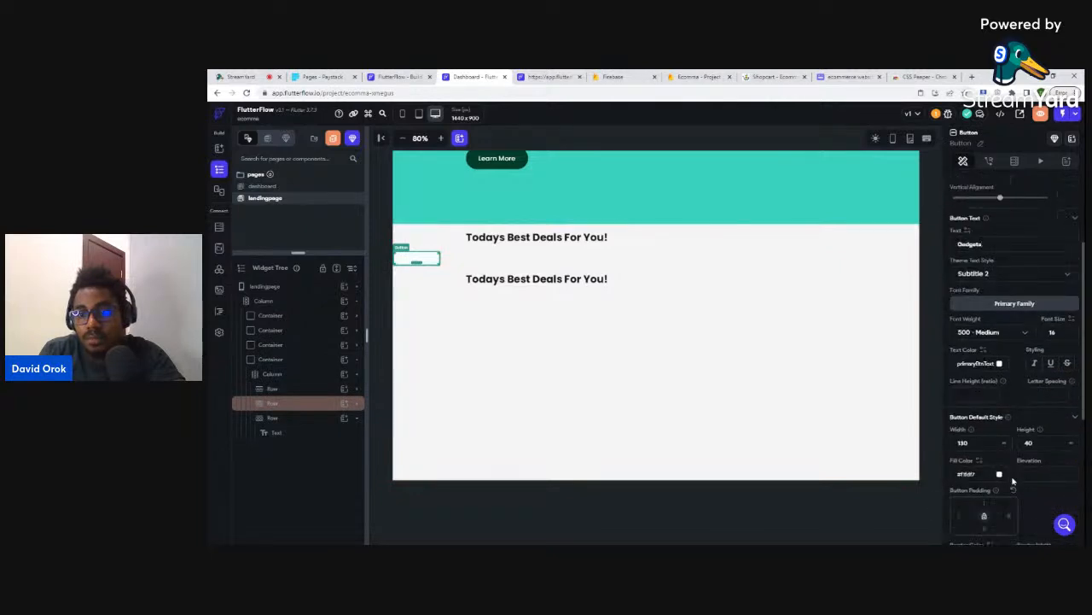
left_click(1000, 475)
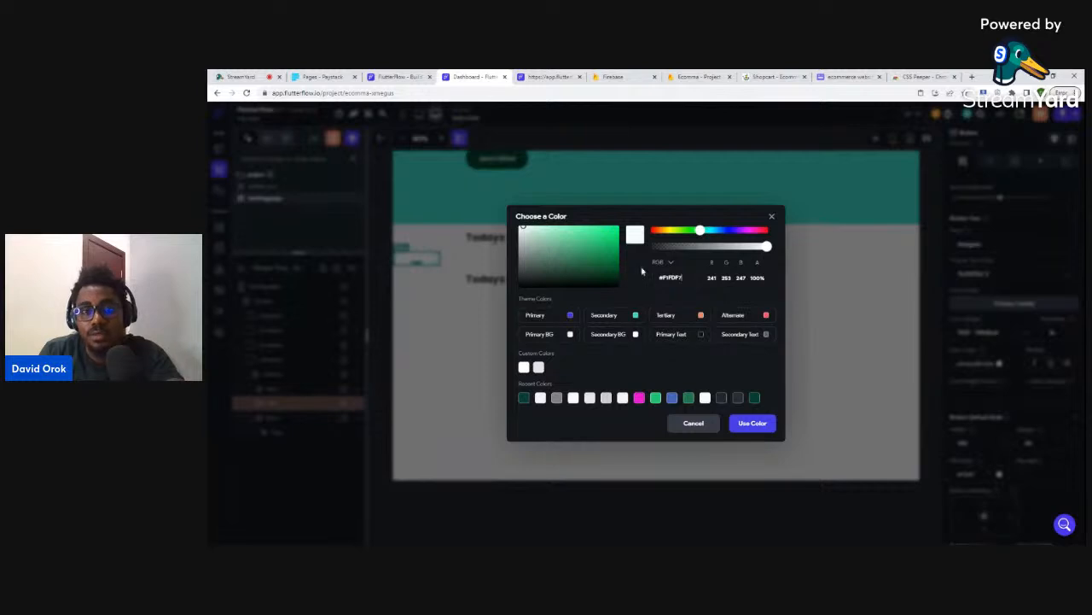
key("ctrl+a")
key("ctrl+v")
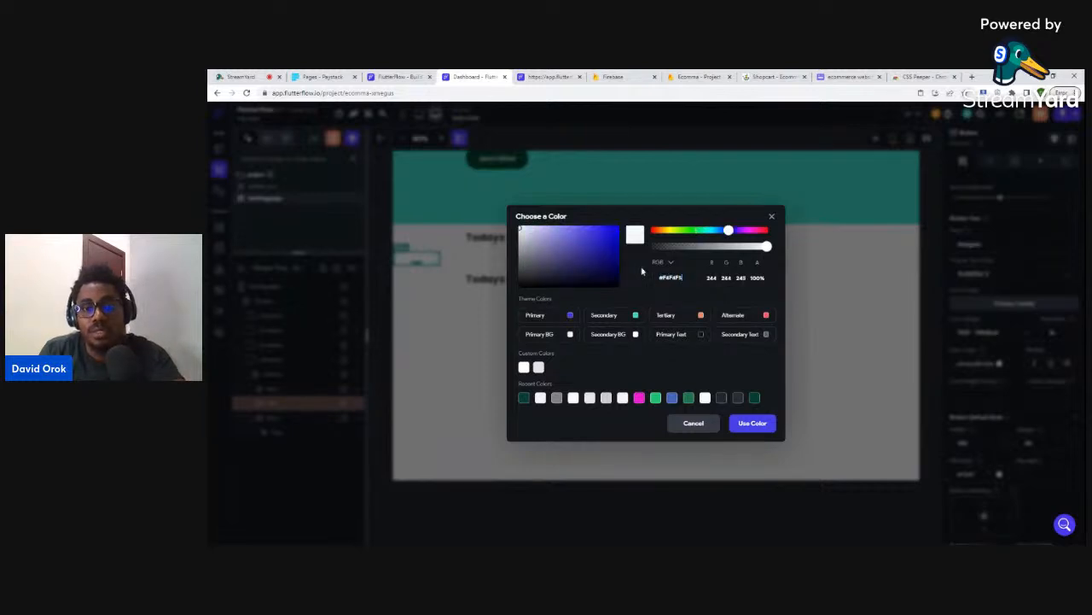
left_click(743, 422)
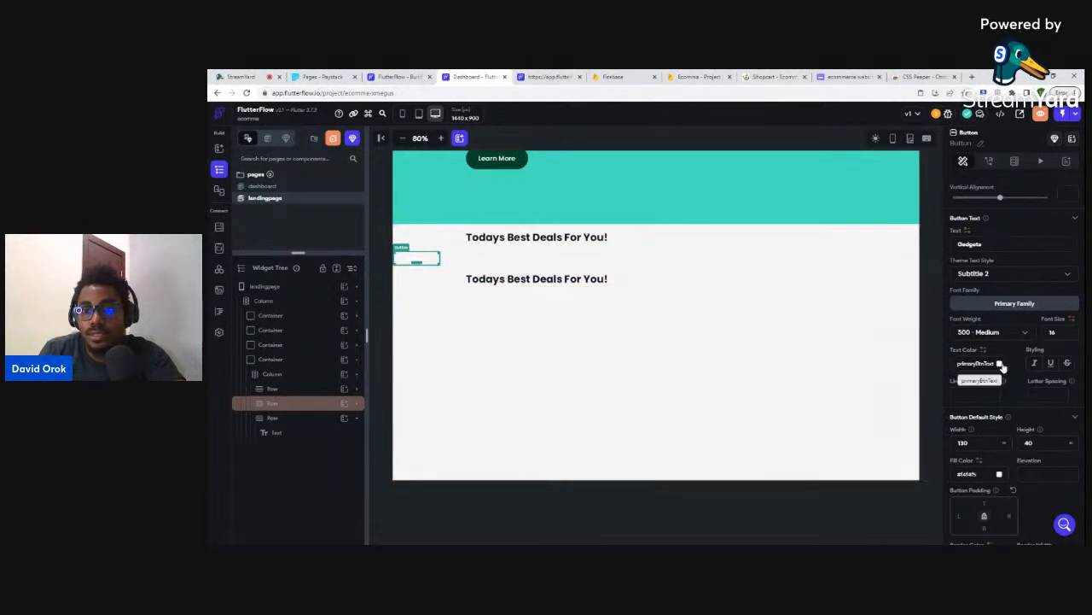
left_click(768, 76)
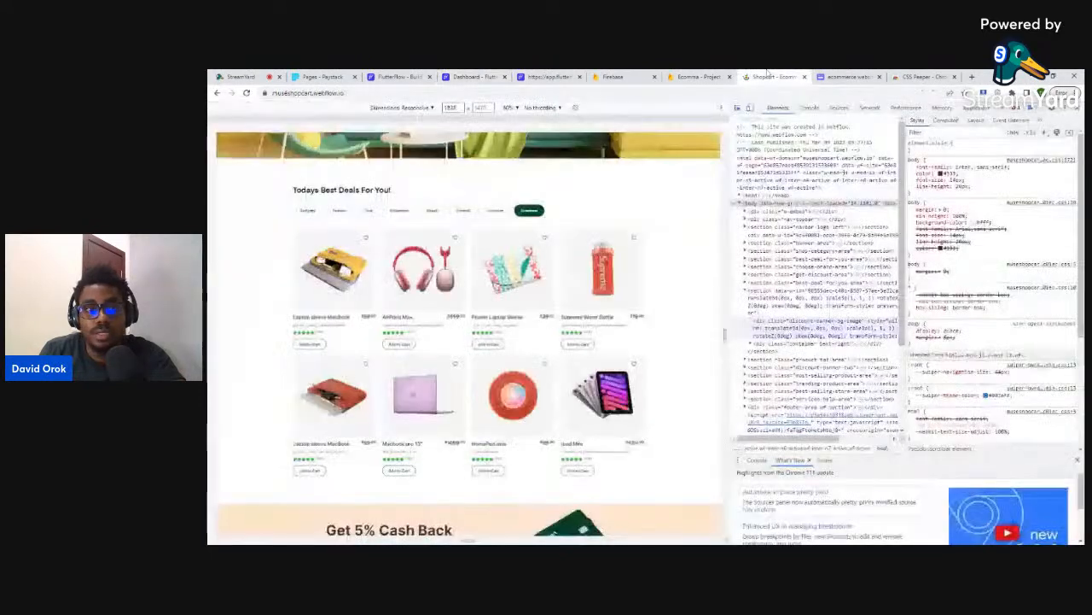
- Give the Gadgets button Primary Text lettering and a 48 border radius
left_click(473, 75)
left_click(999, 363)
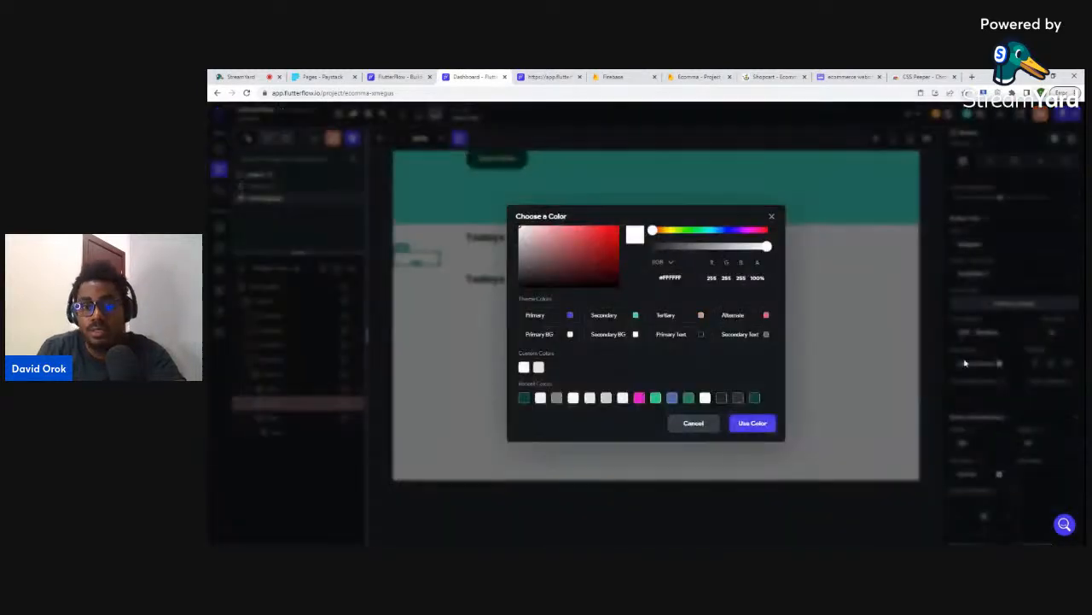
left_click(702, 335)
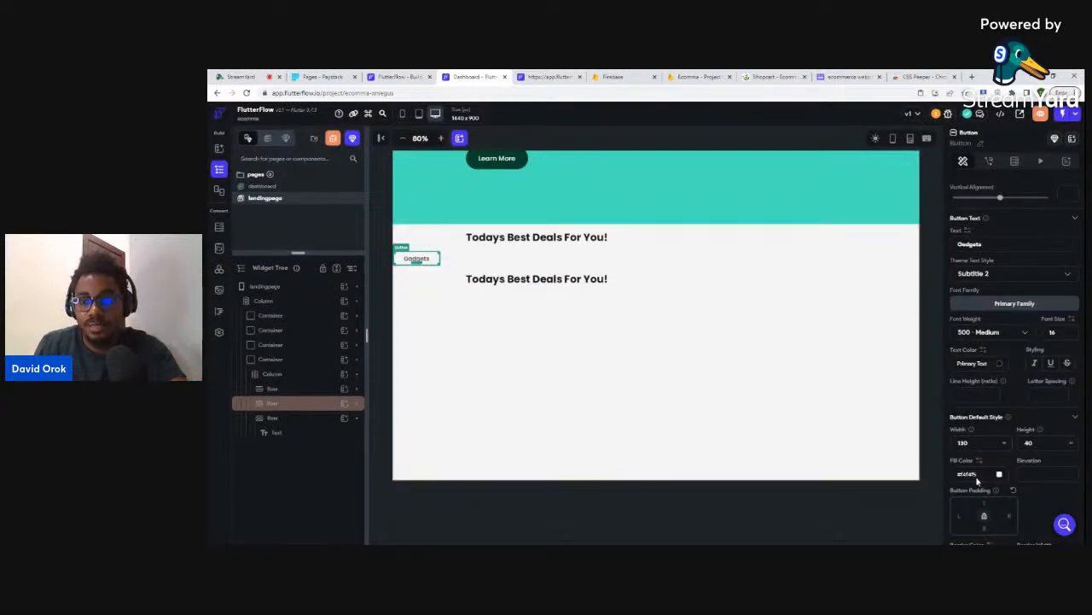
scroll(978, 480, "down", 3)
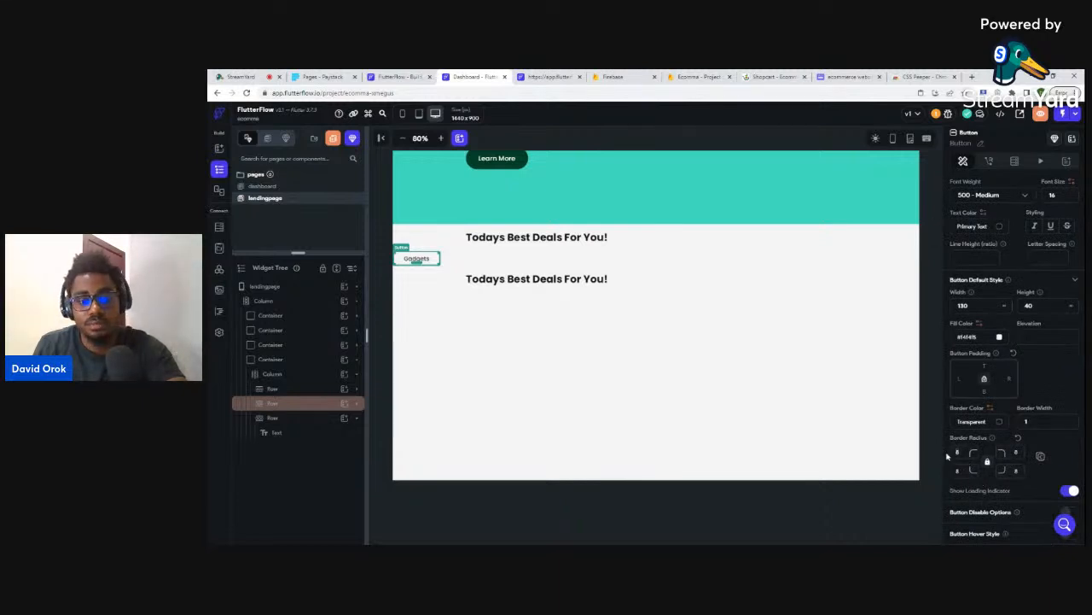
type("48")
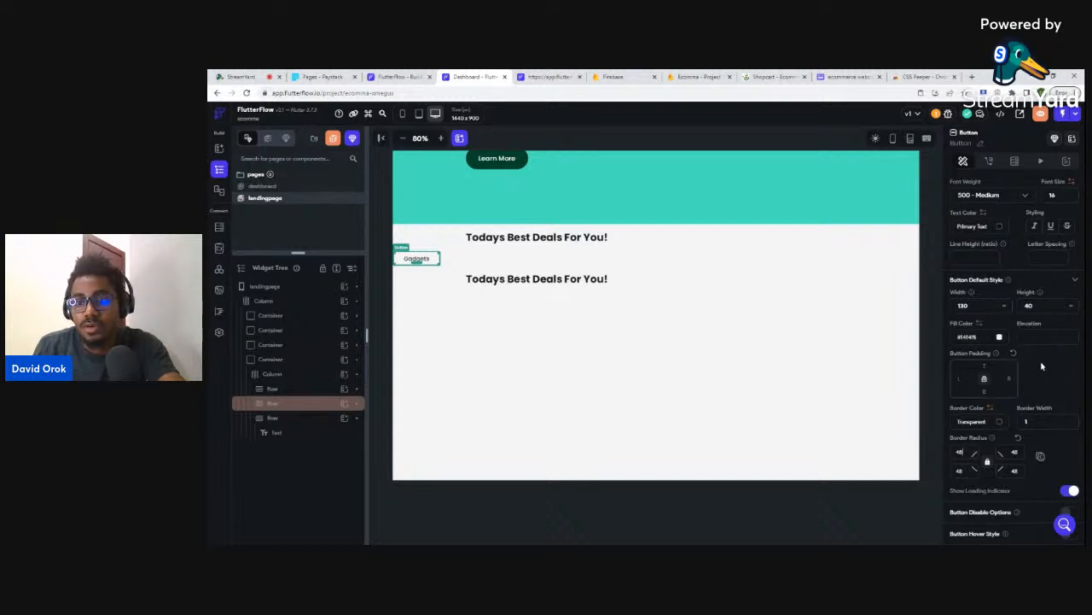
- Give the Gadgets button a grey #7F8185 border
left_click(999, 422)
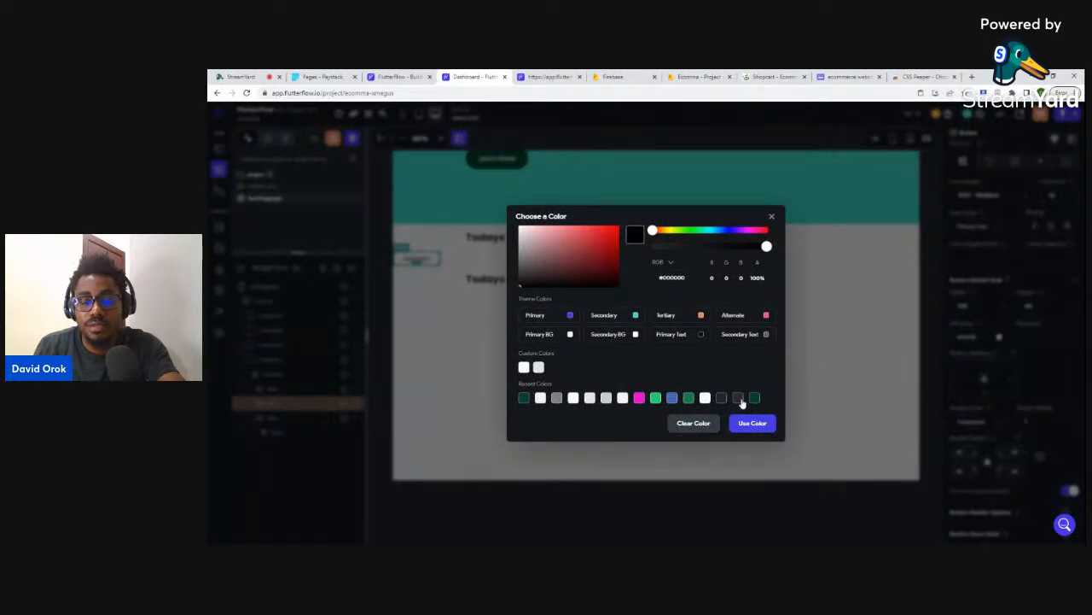
left_click(758, 76)
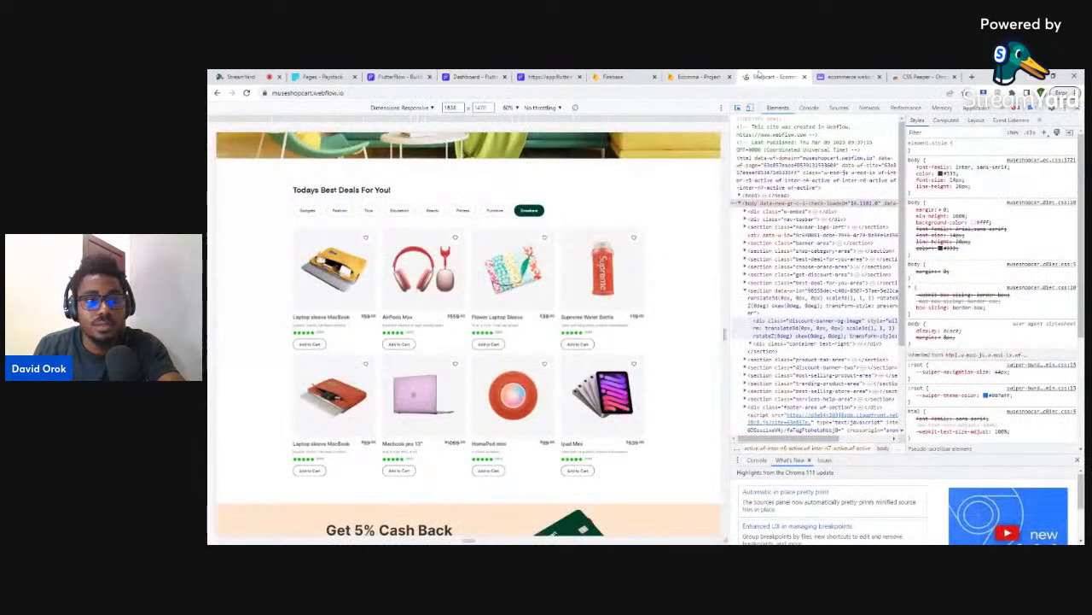
left_click(474, 76)
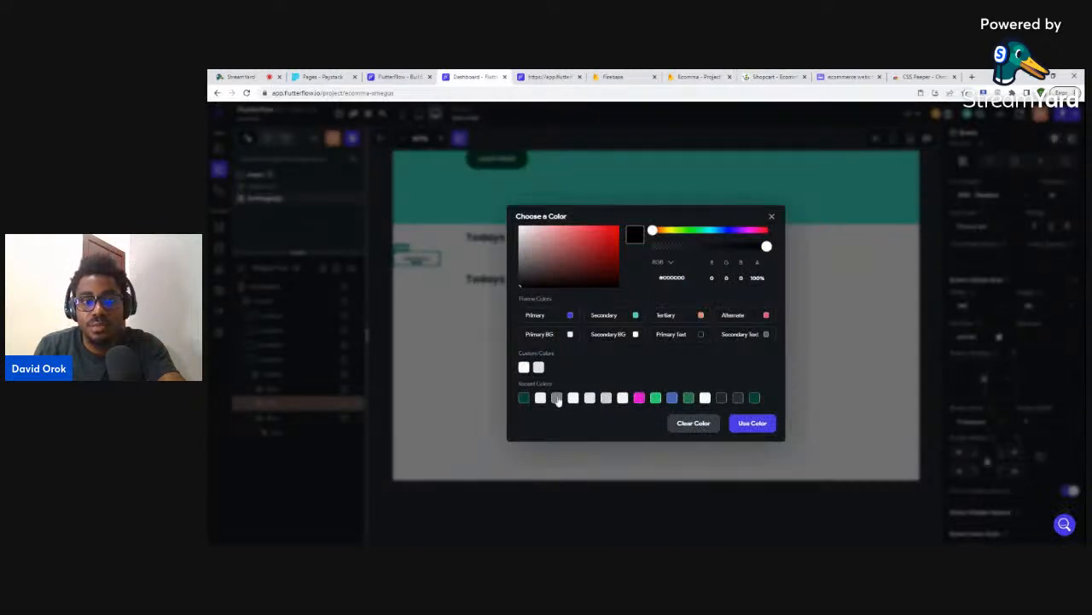
left_click(557, 398)
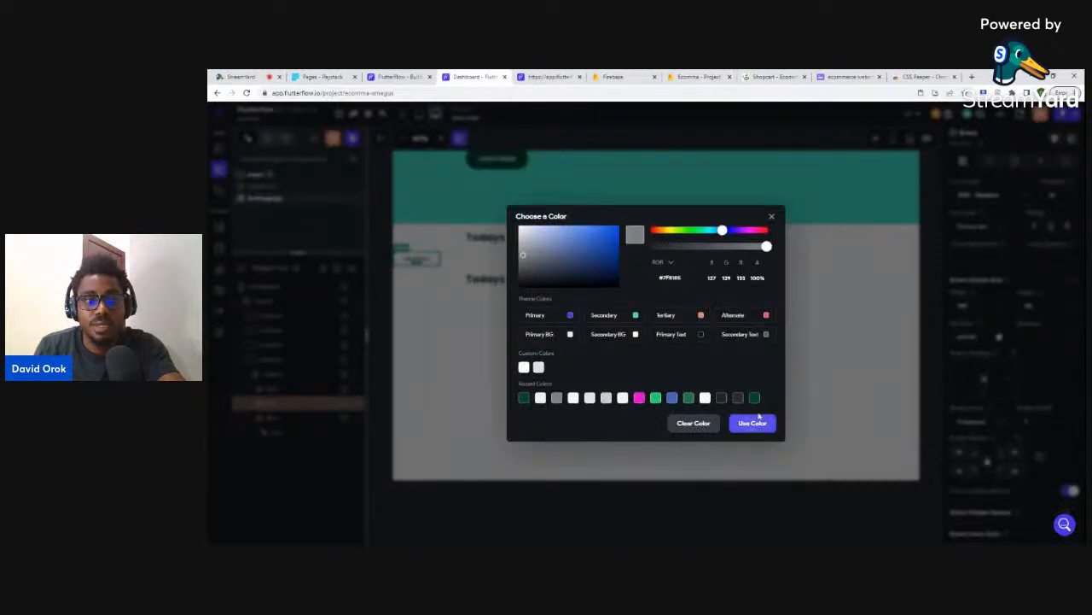
left_click(756, 419)
left_click(551, 357)
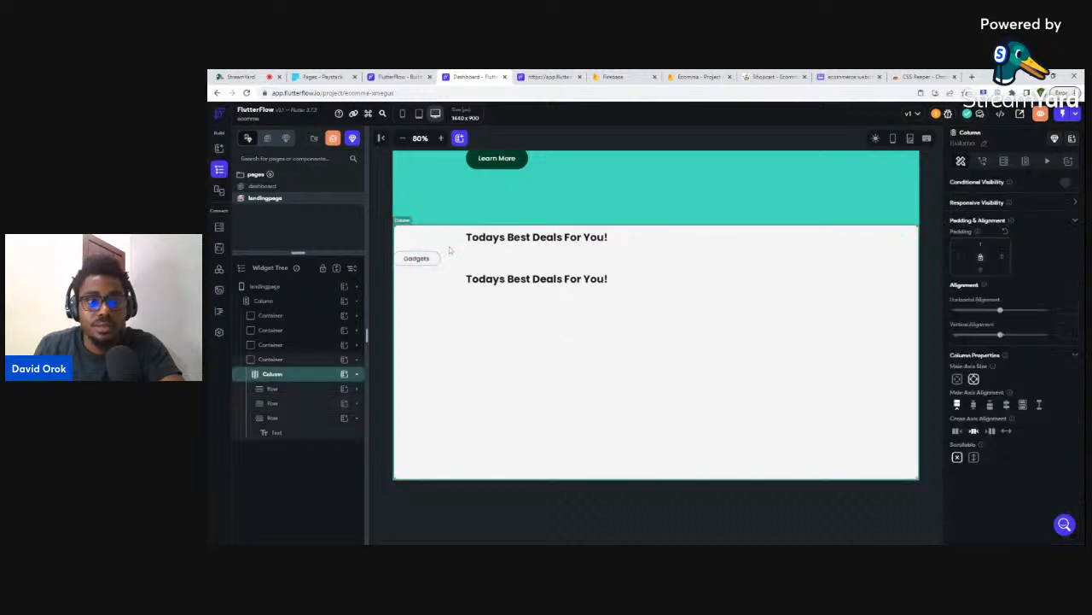
- Give the row holding the Gadgets button 200 left padding
left_click(431, 264)
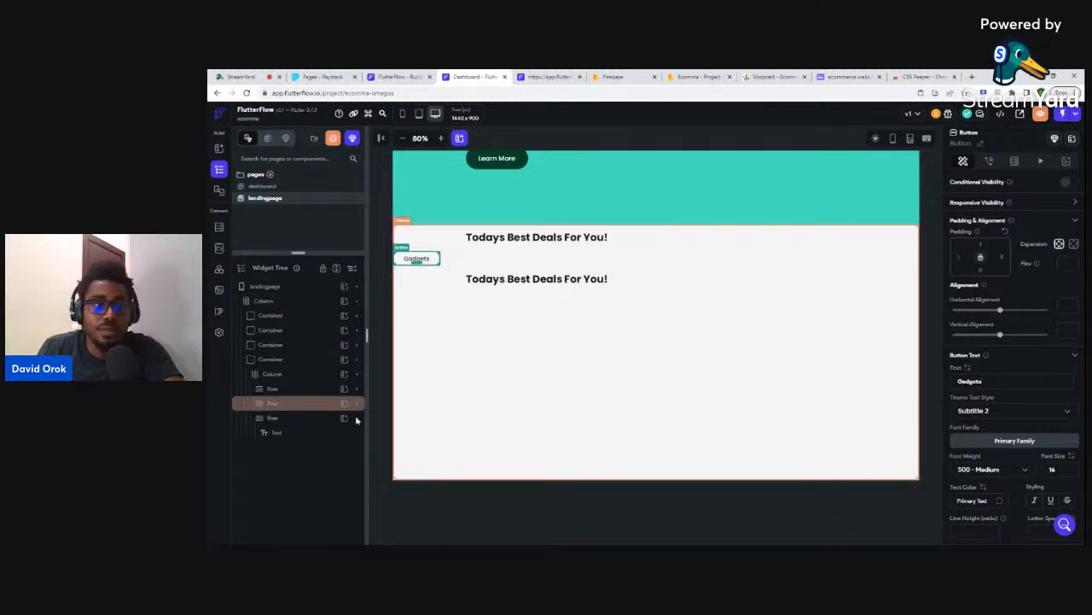
left_click(272, 405)
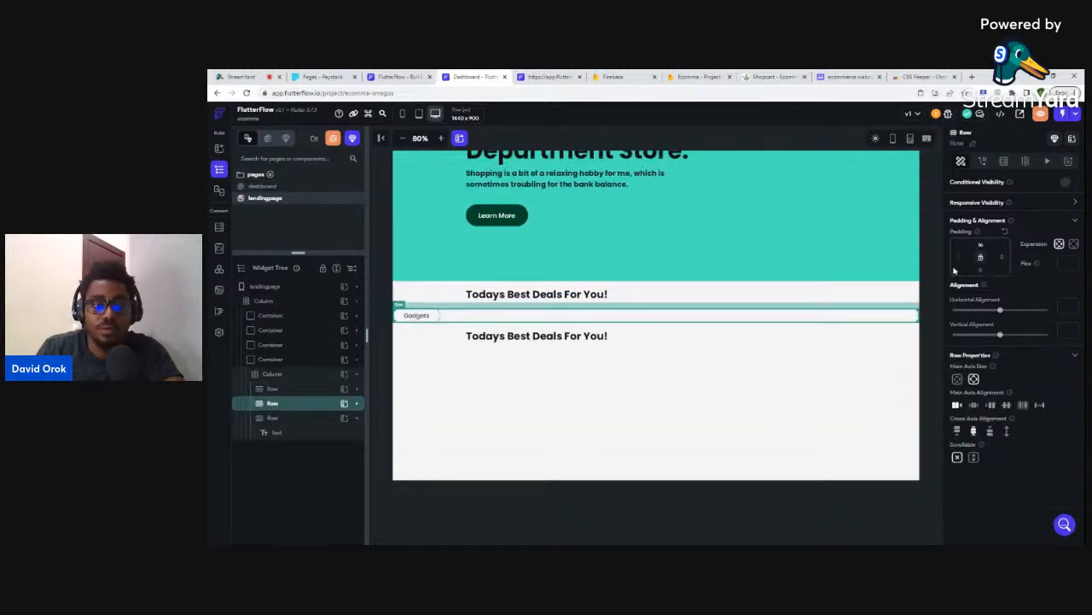
type("200")
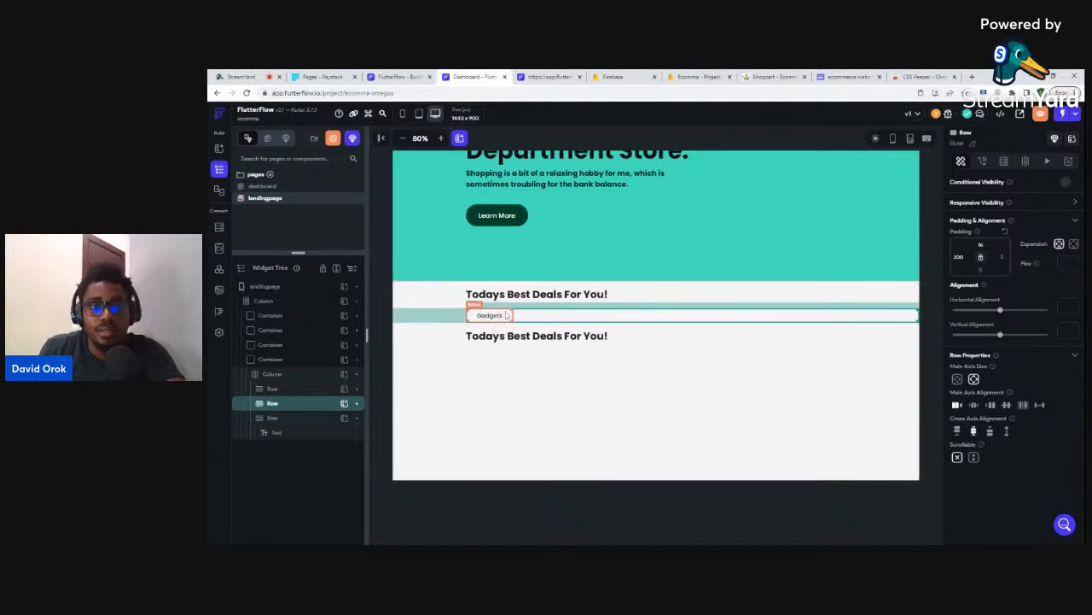
- Duplicate the Gadgets pill into four copies, each spaced with 16 left padding
left_click(507, 314)
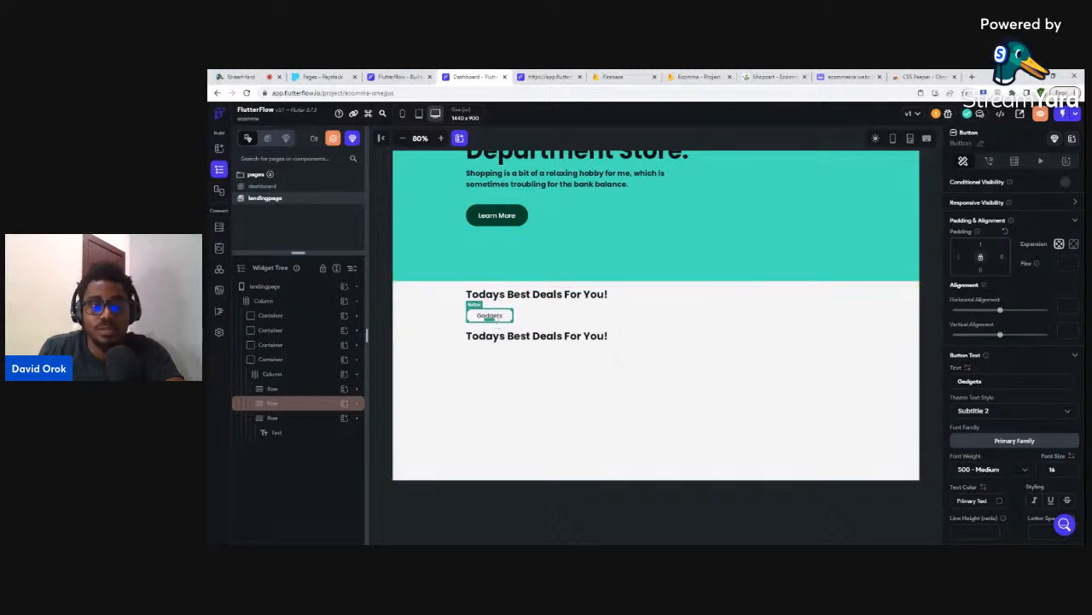
key("ctrl+d")
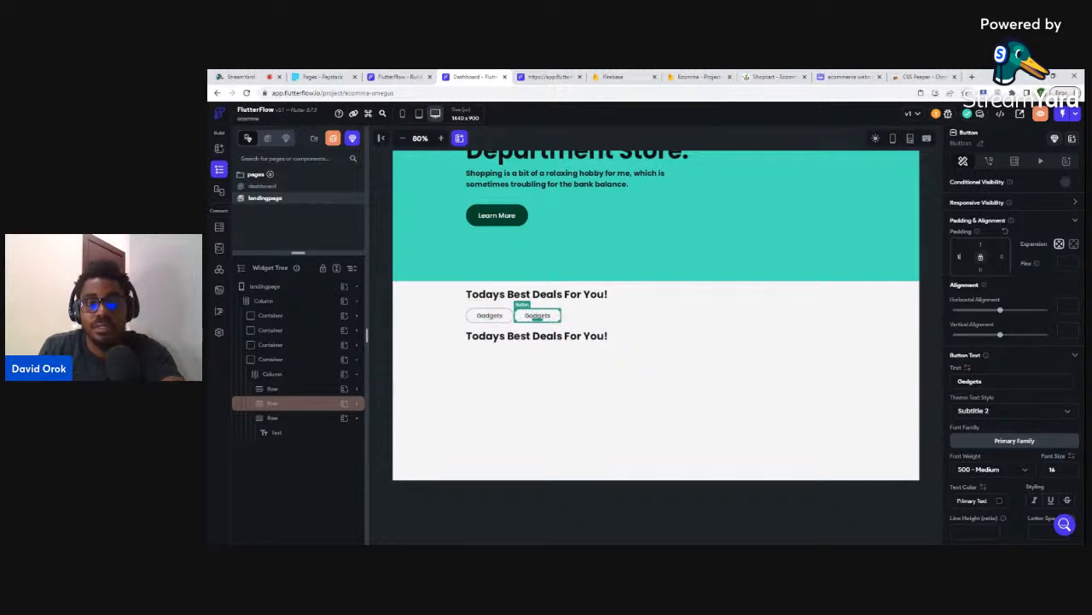
type("16")
left_click(776, 76)
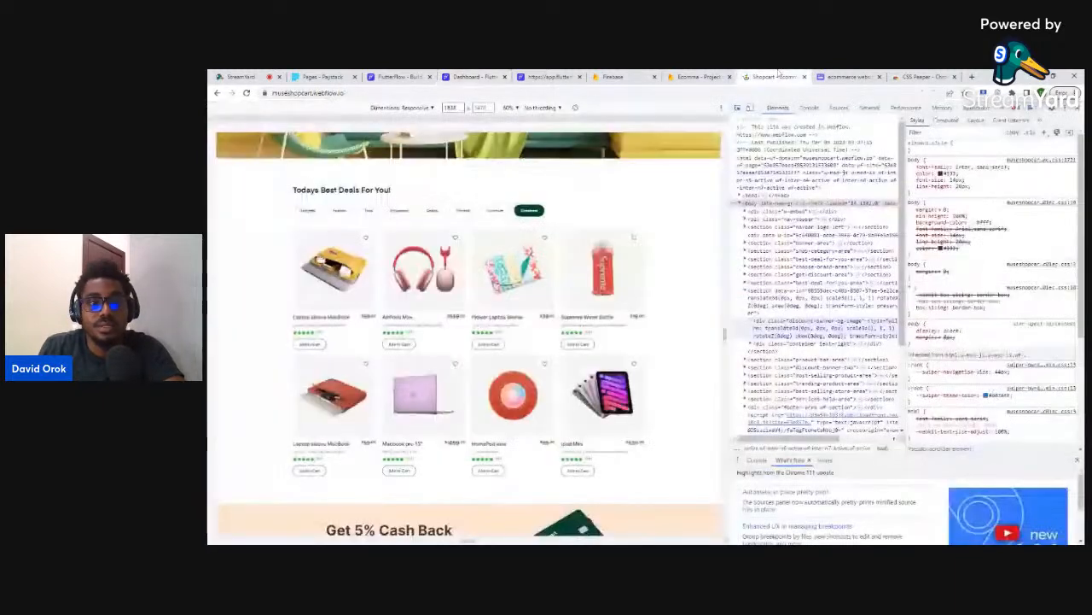
left_click(465, 76)
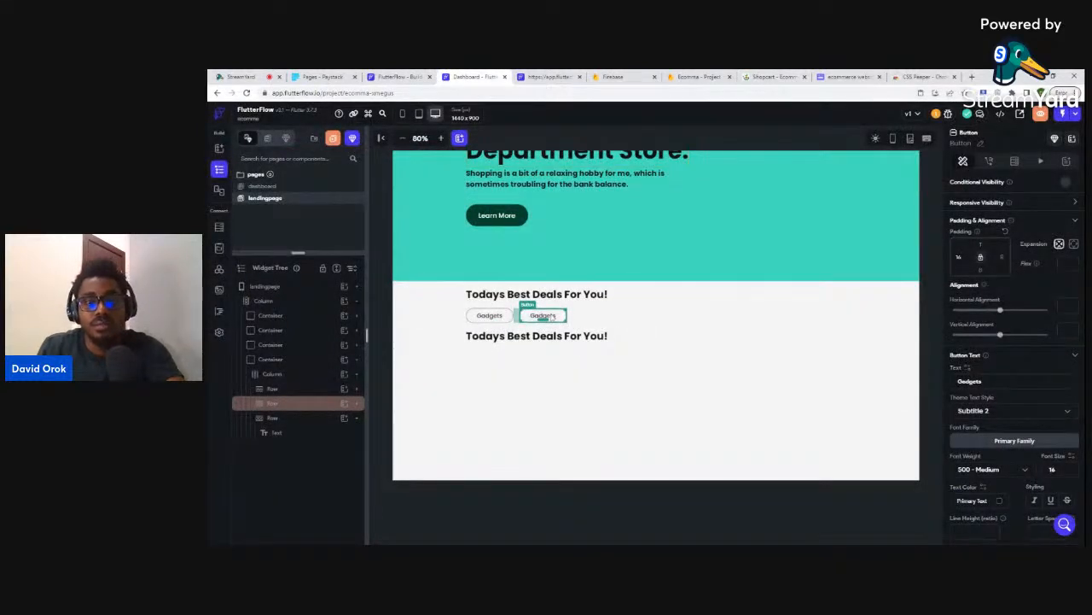
key("ctrl+d")
key("ctrl+d")
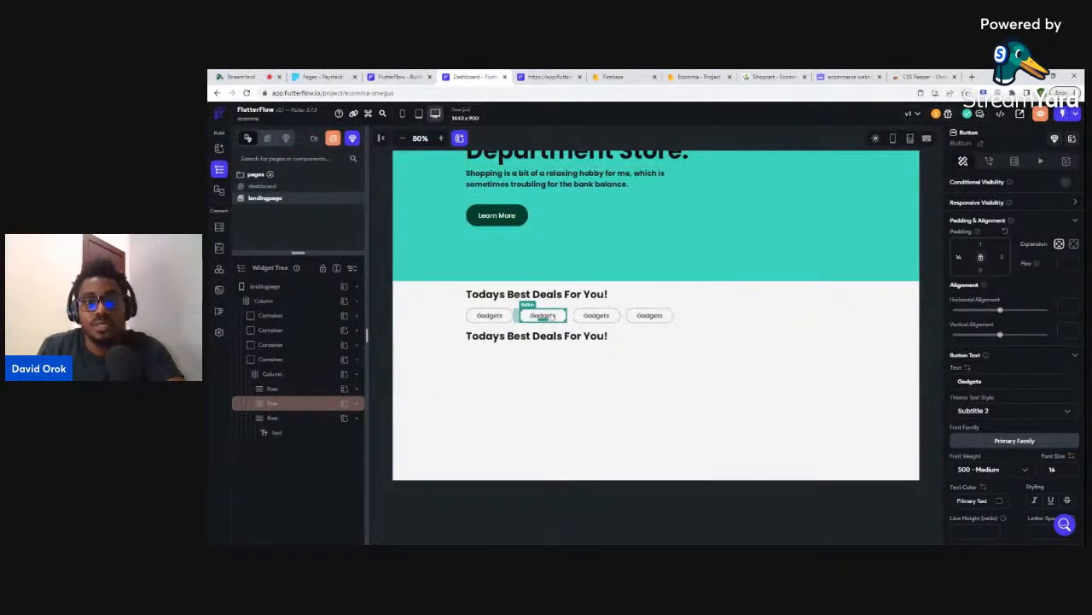
key("ctrl+d")
key("ctrl+d")
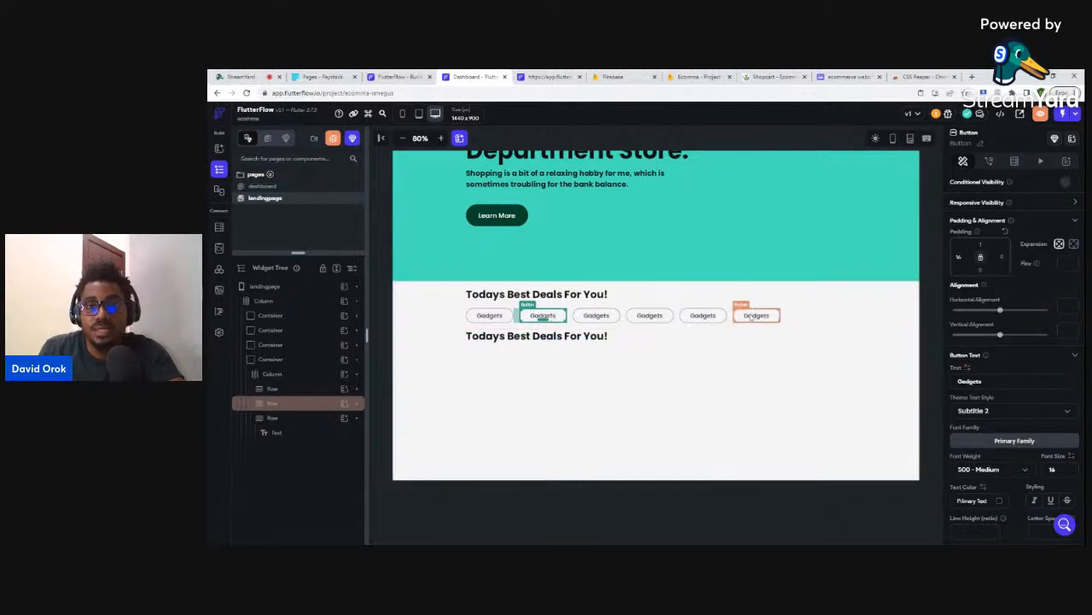
- Add a sixth Gadgets pill and fill it dark green #003D29
left_click(756, 316)
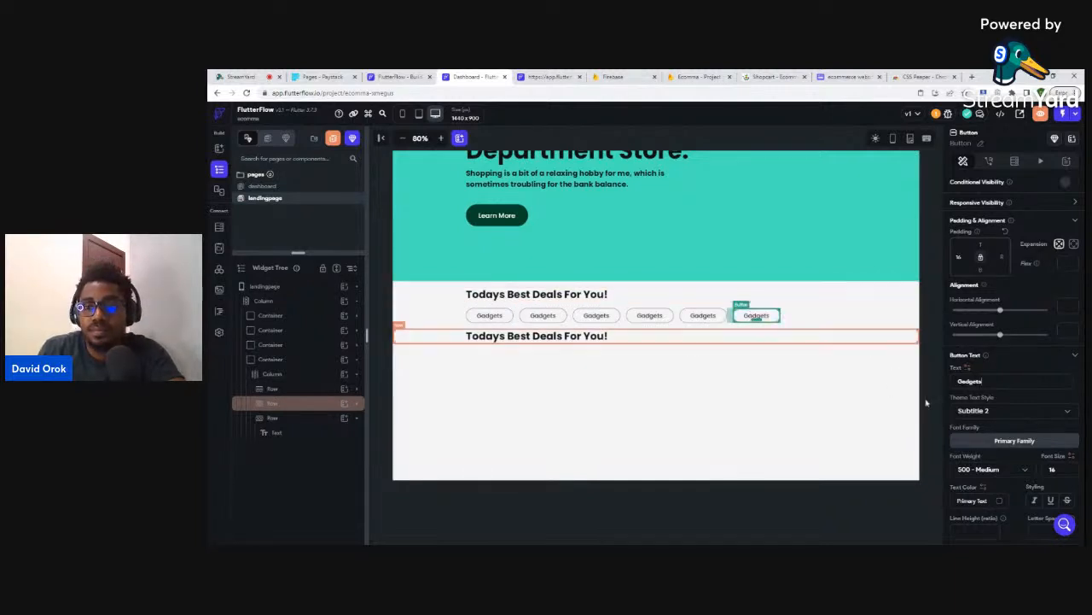
scroll(1031, 393, "down", 3)
scroll(1029, 387, "down", 2)
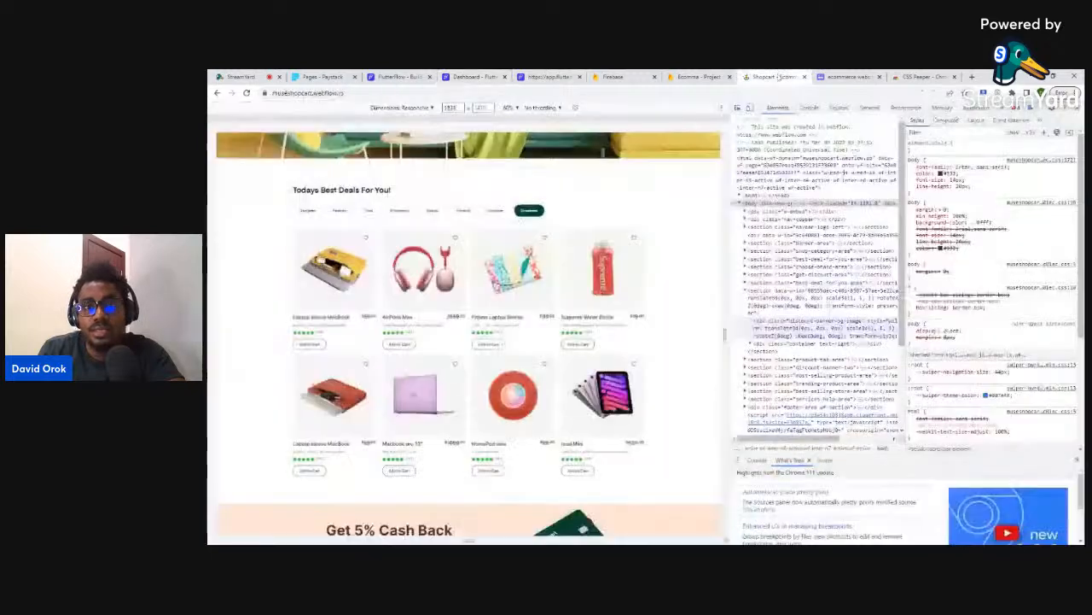
left_click(773, 77)
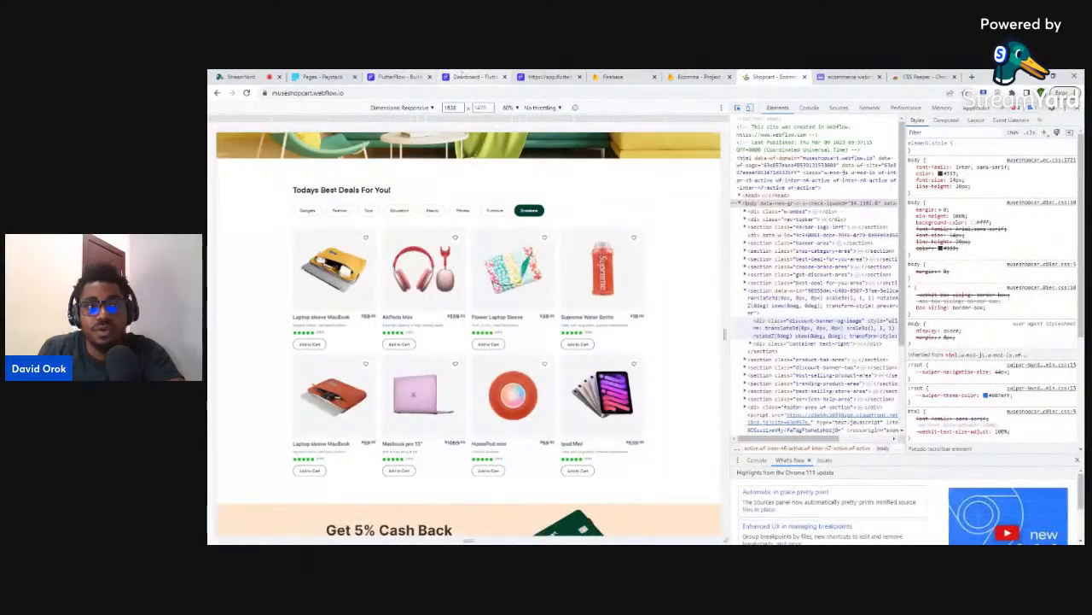
left_click(468, 76)
scroll(1030, 461, "down", 1)
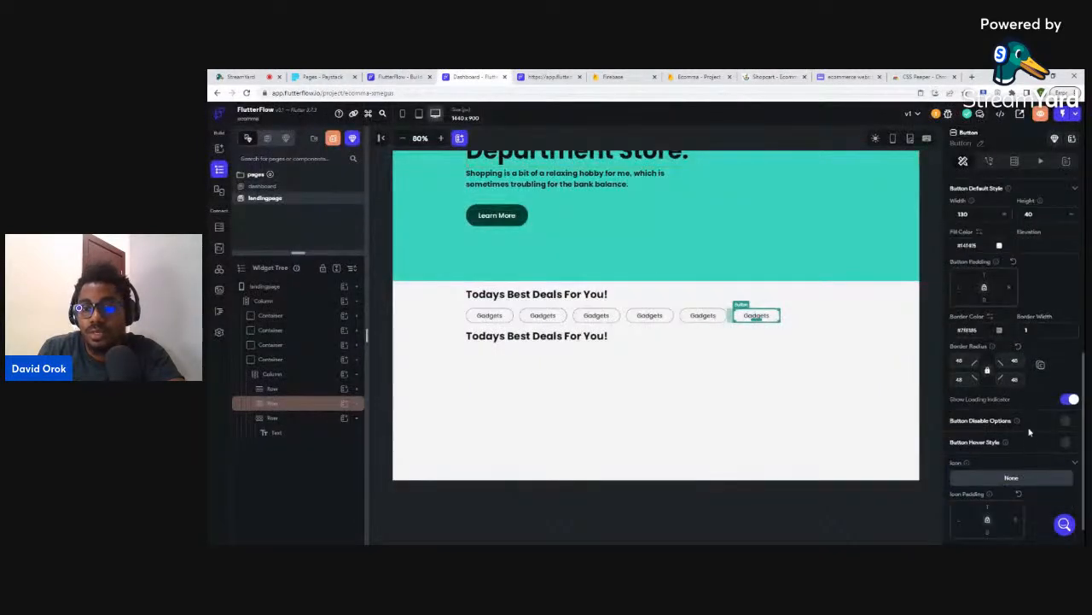
left_click(1000, 246)
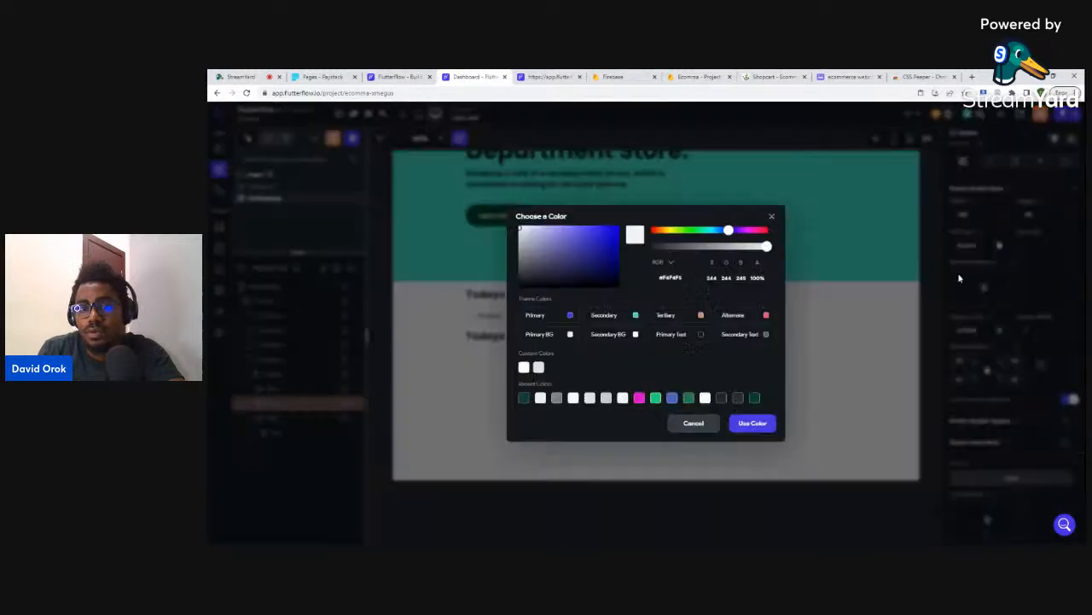
left_click(755, 398)
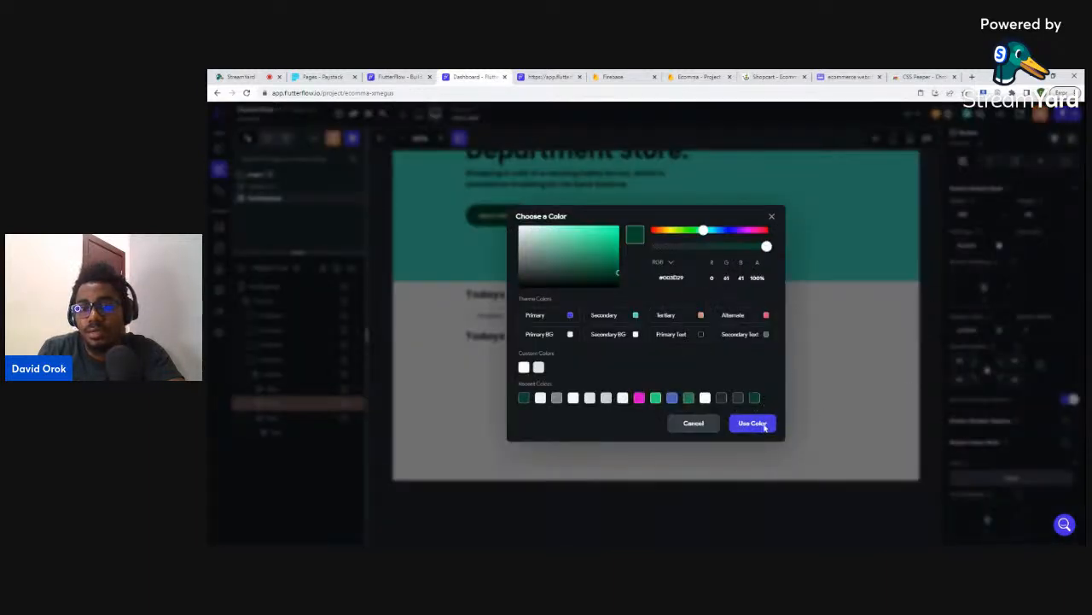
left_click(1012, 287)
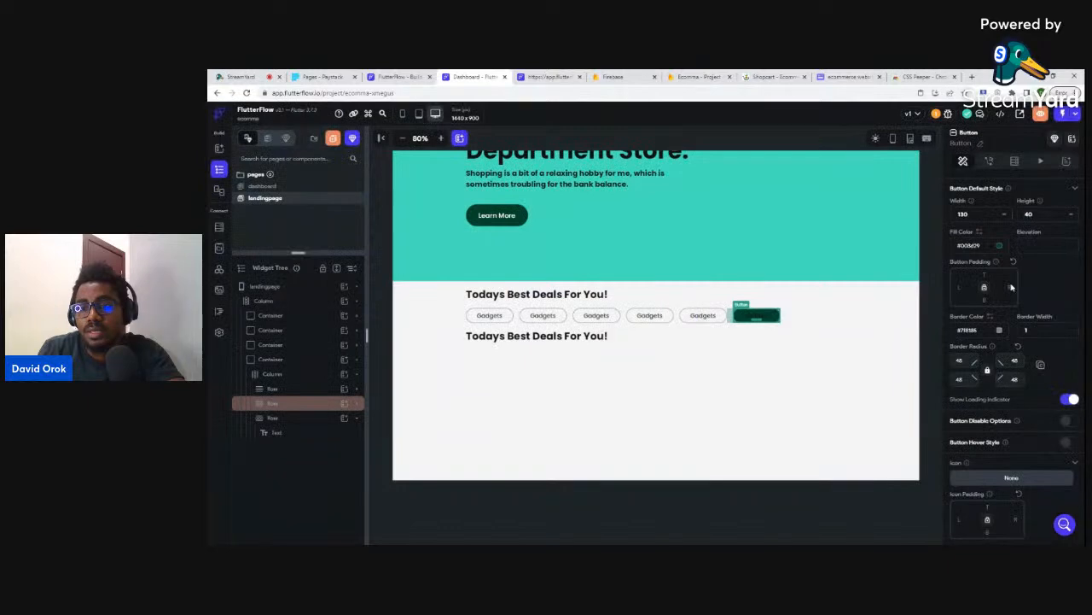
- Set the last pill's text colour to Secondary Background
left_click(1000, 227)
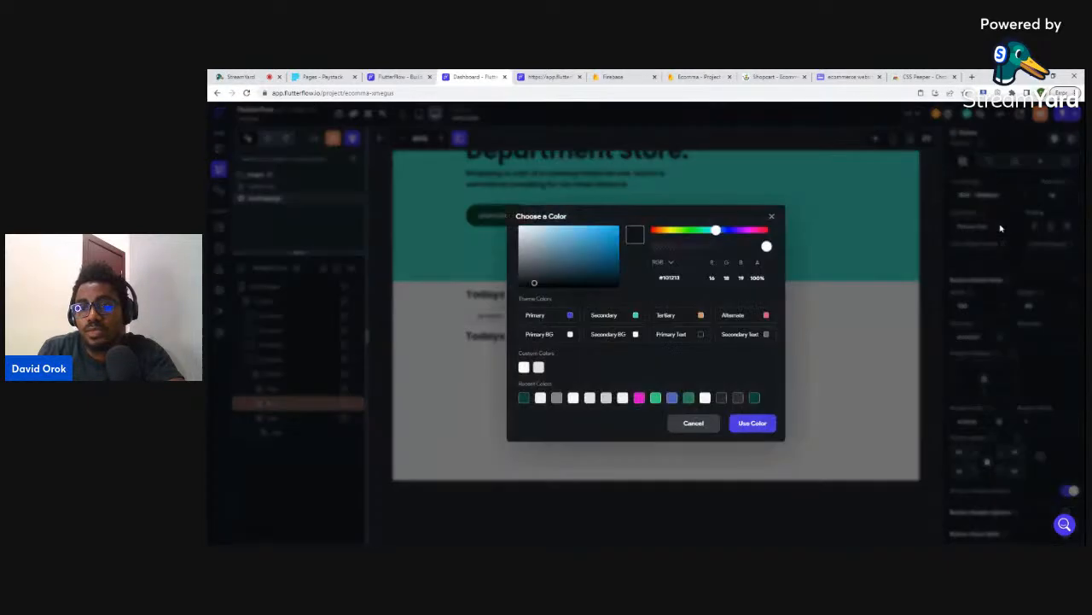
left_click(636, 334)
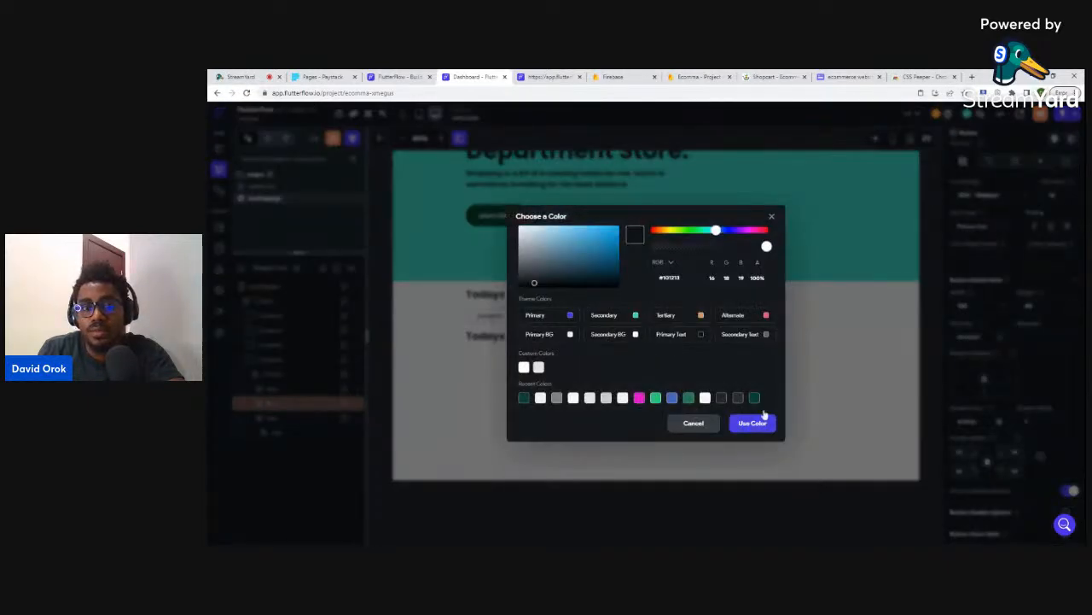
left_click(757, 425)
left_click(813, 407)
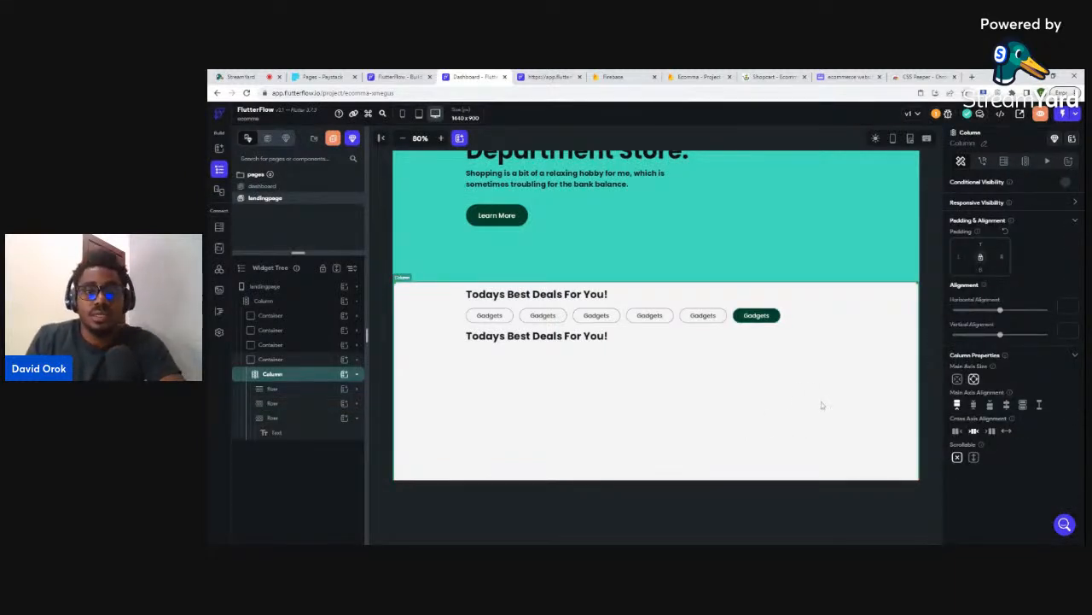
- Delete the leftover 'Todays Best Deals For You!' heading beneath the Gadgets pills
scroll(802, 337, "up", 4)
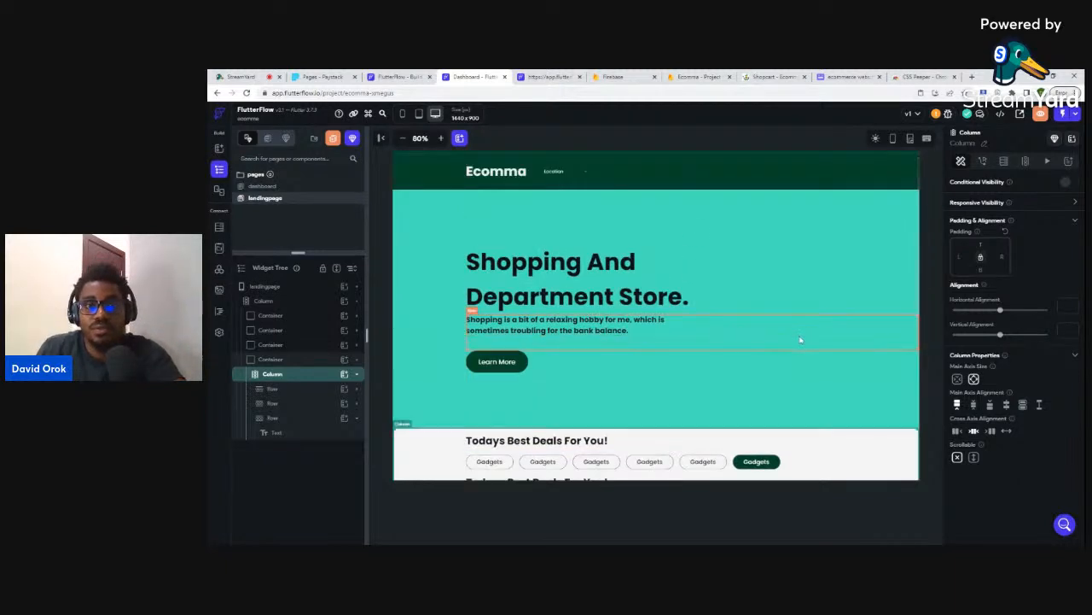
scroll(800, 339, "up", 1)
scroll(763, 356, "down", 3)
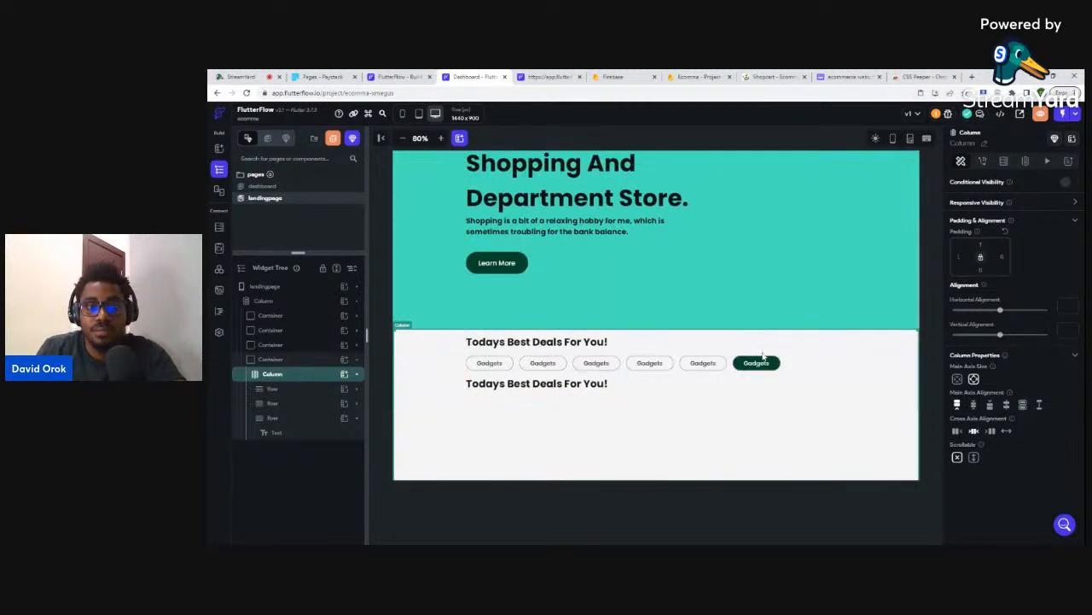
left_click(628, 386)
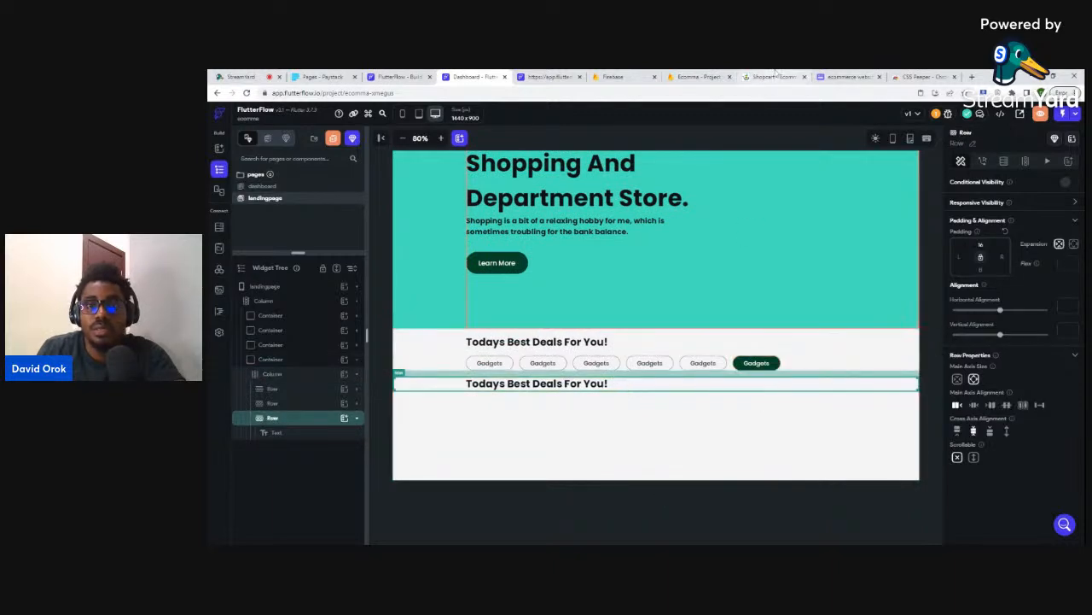
left_click(772, 77)
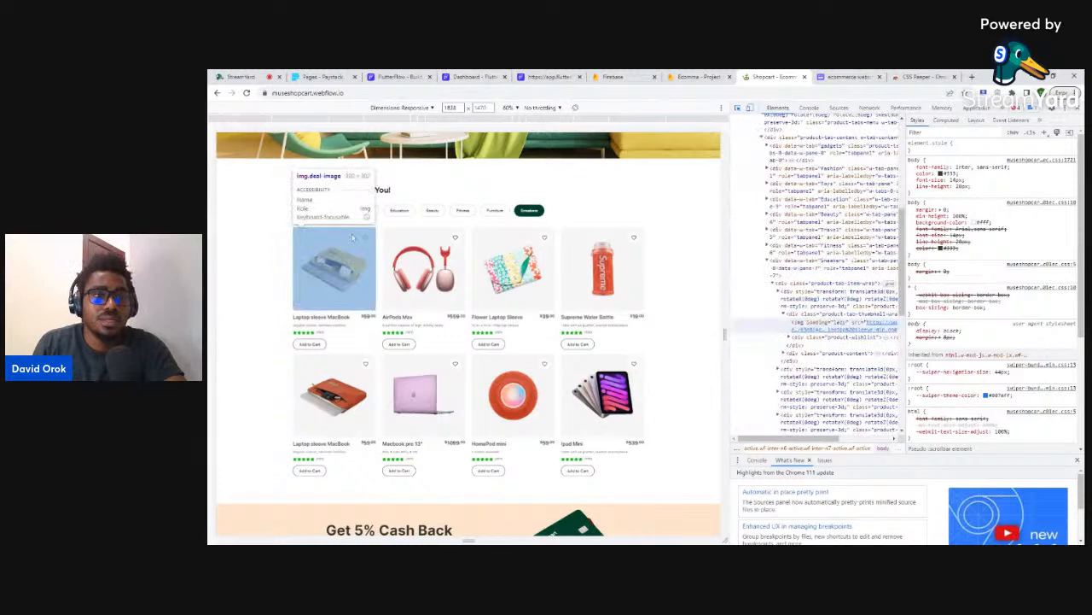
left_click(474, 76)
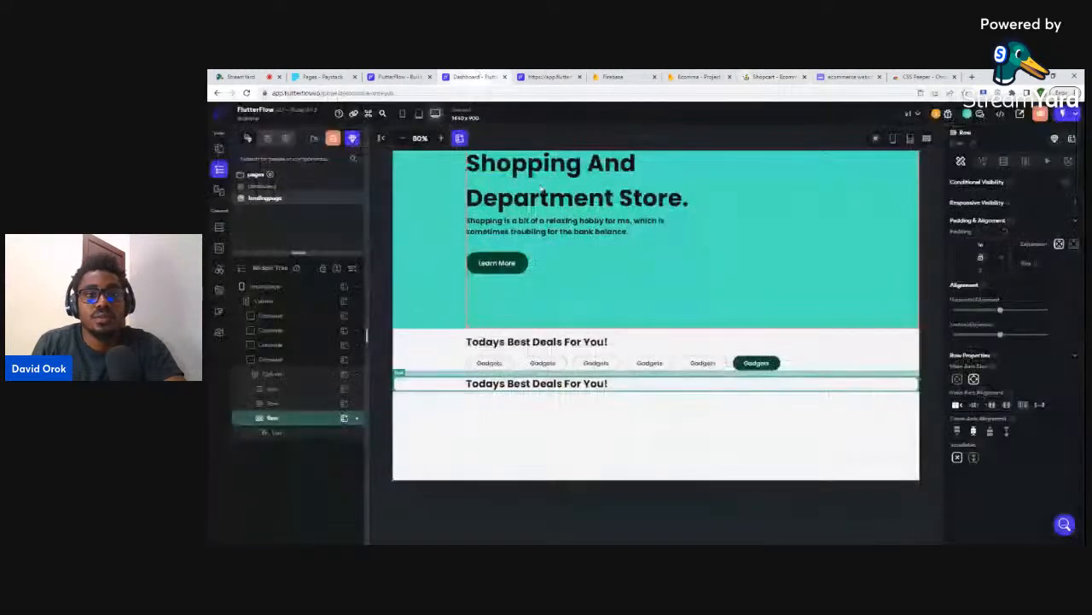
left_click(514, 389)
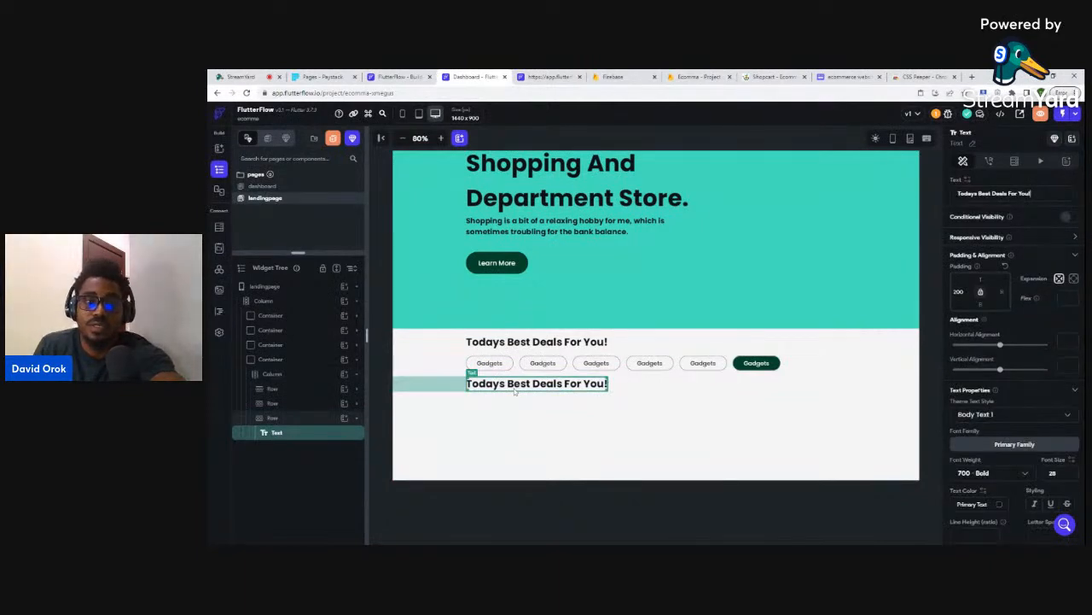
key("Delete")
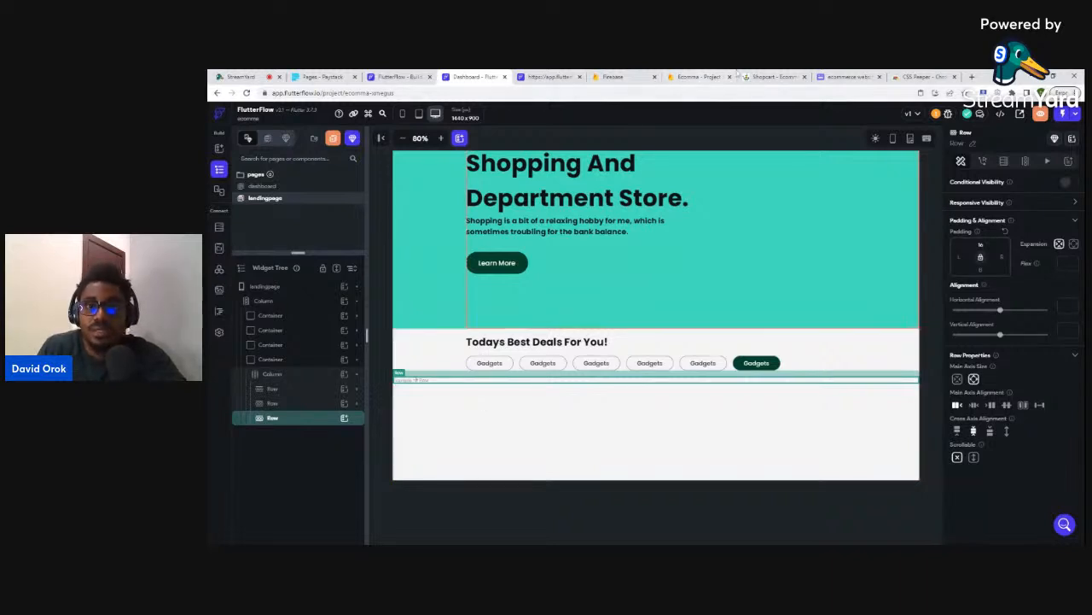
left_click(764, 78)
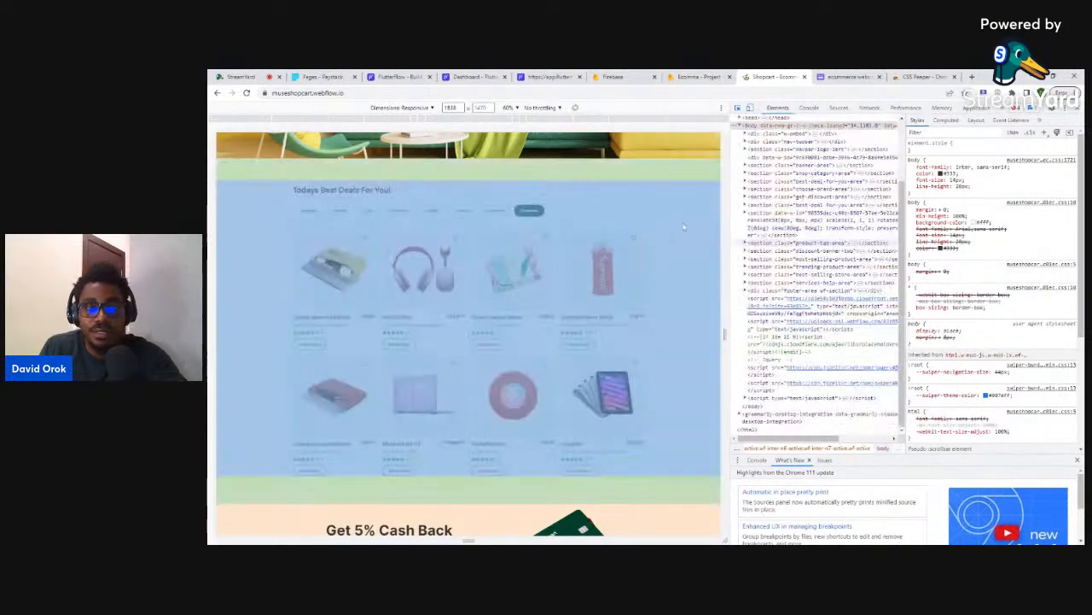
- Close DevTools on the Shopcart deals section to view its product cards, then return to FlutterFlow
left_click(670, 162)
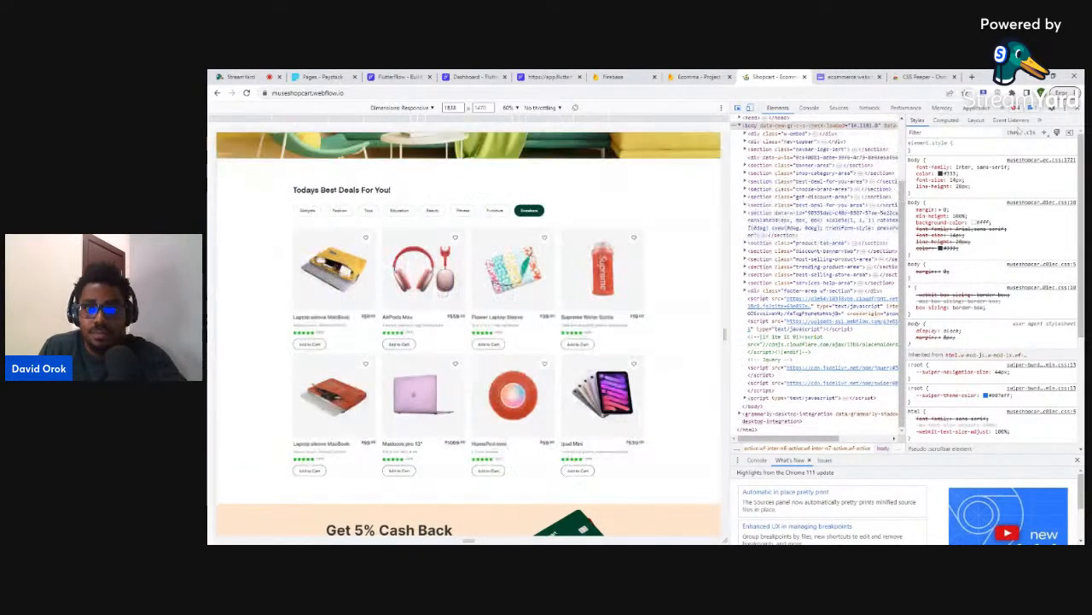
key("F12")
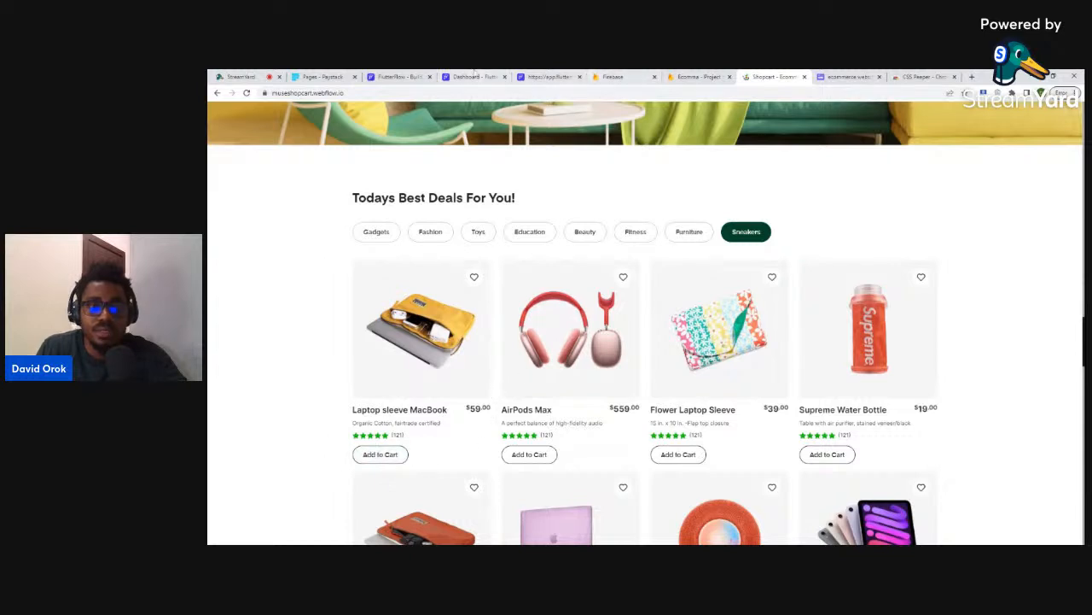
left_click(474, 75)
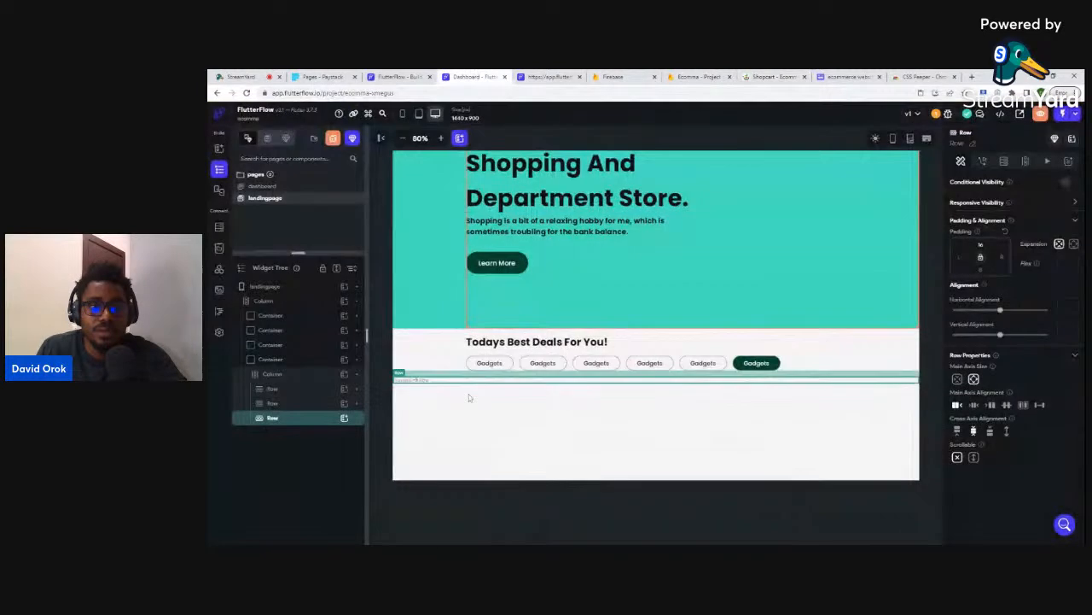
- Add a column to the deals row holding a 302 by 402 container
left_click(344, 419)
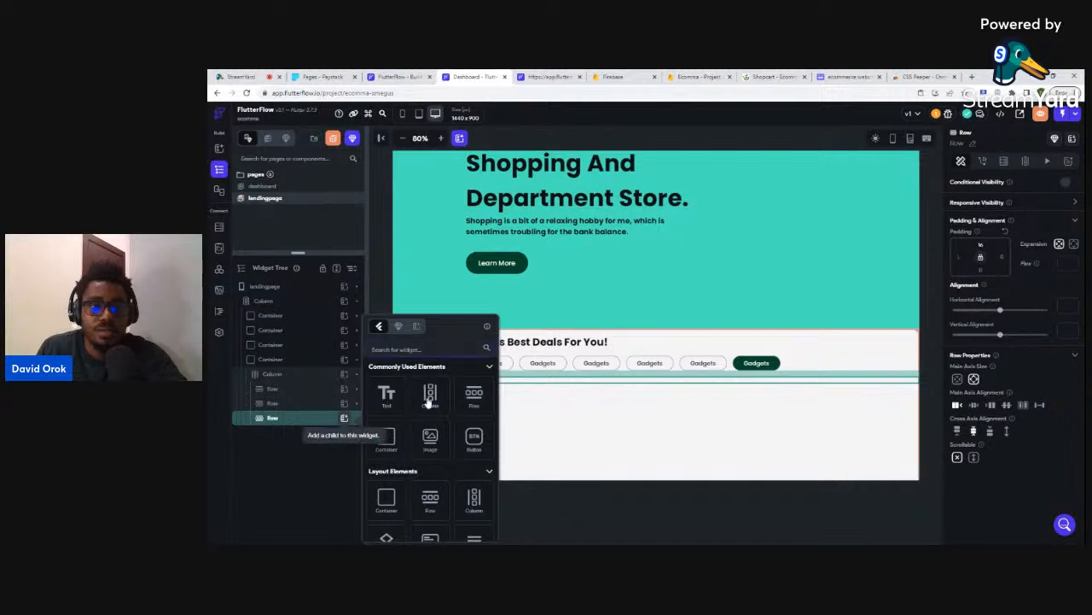
left_click(427, 398)
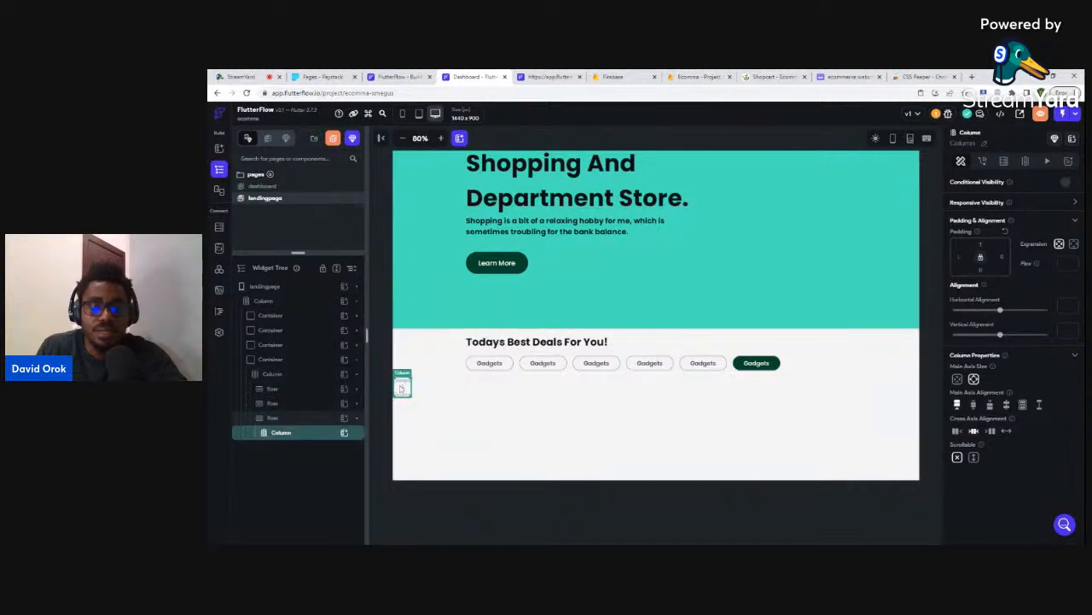
left_click(344, 434)
left_click(386, 440)
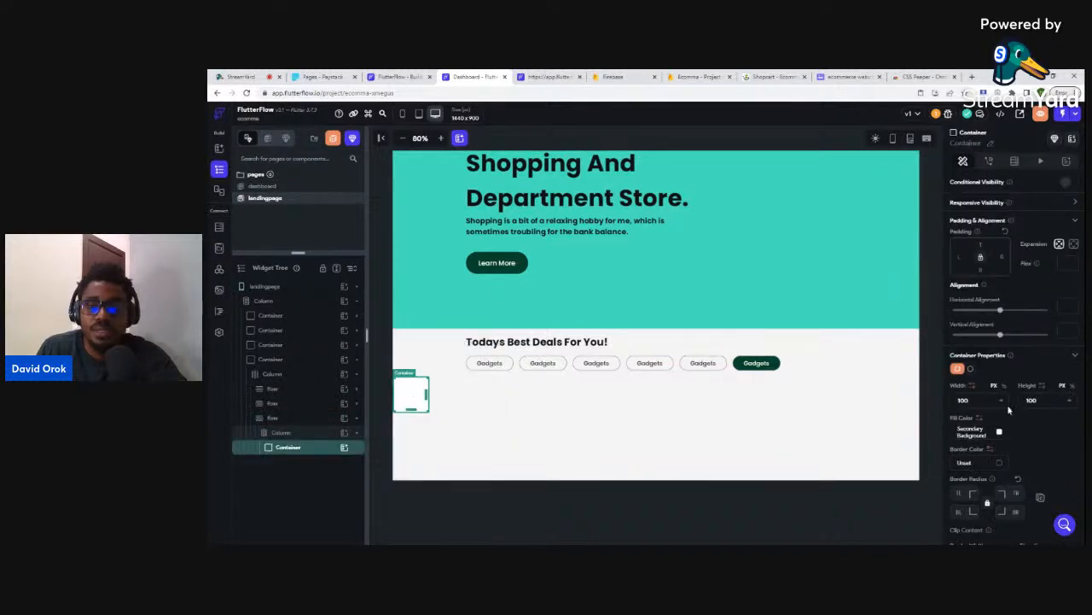
double_click(964, 399)
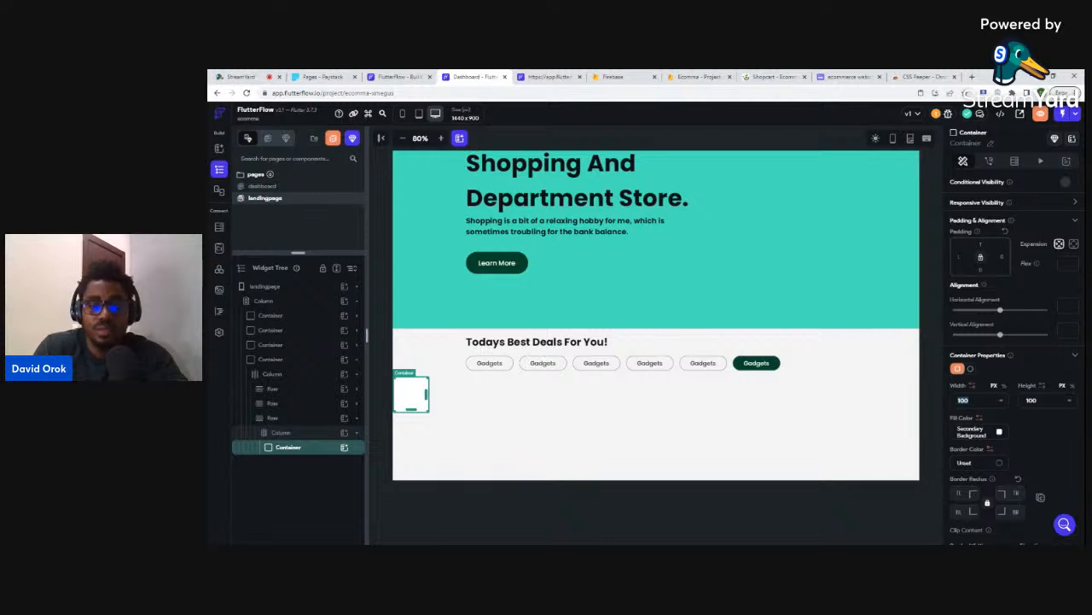
type("302")
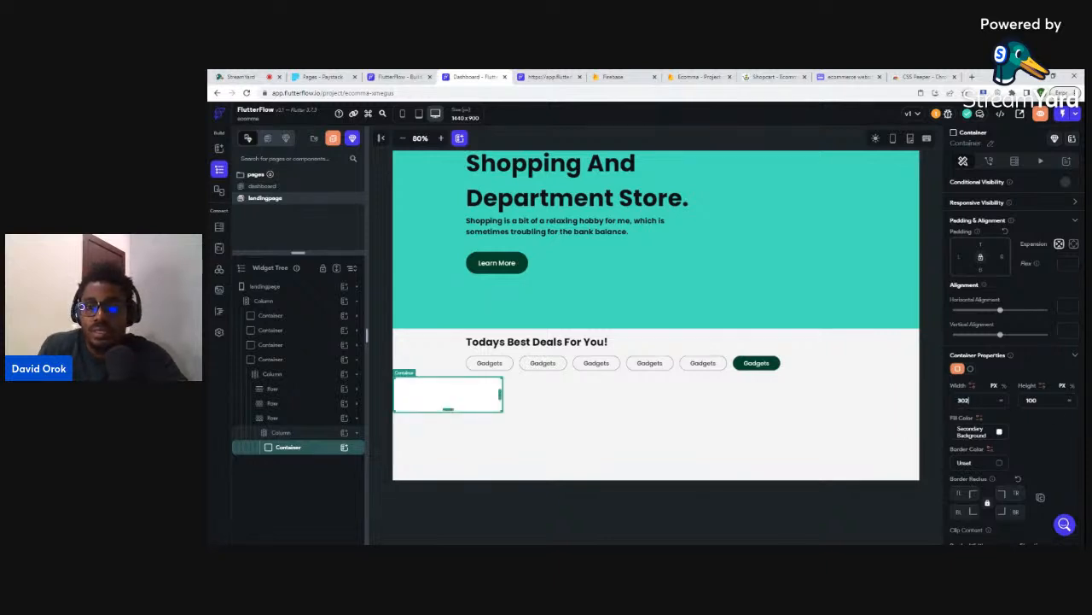
key("Tab")
type("402")
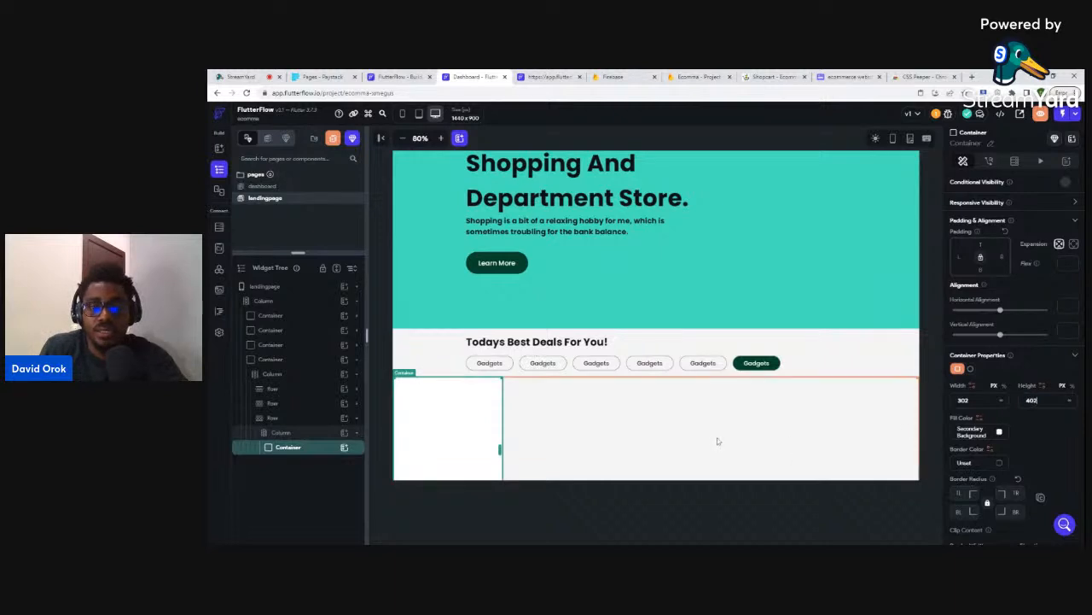
scroll(717, 435, "down", 1)
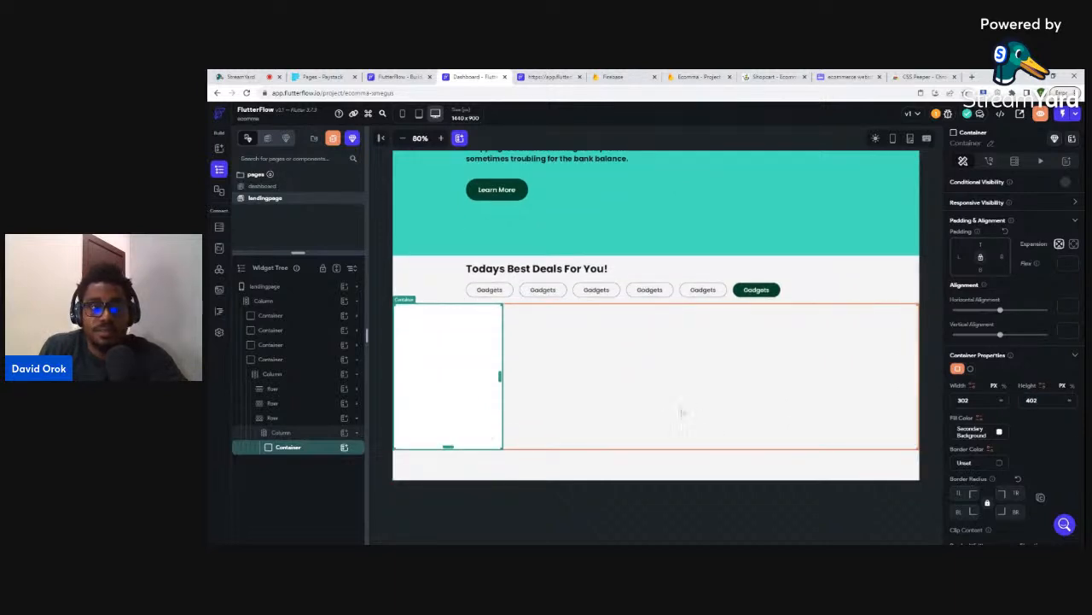
- Give the card's column 200 px of left padding
left_click(299, 432)
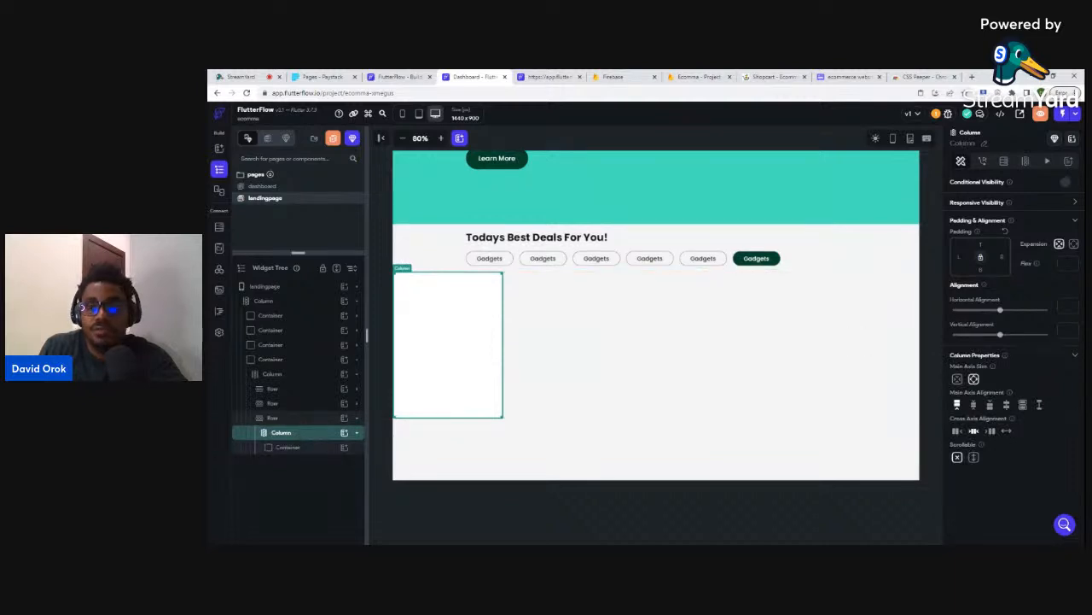
type("200")
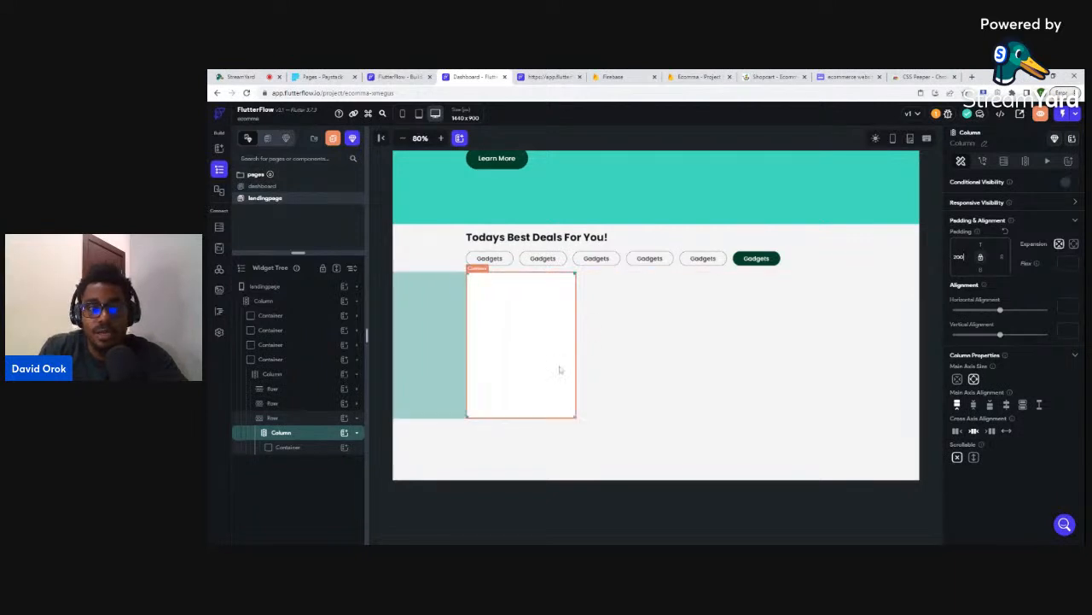
left_click(289, 447)
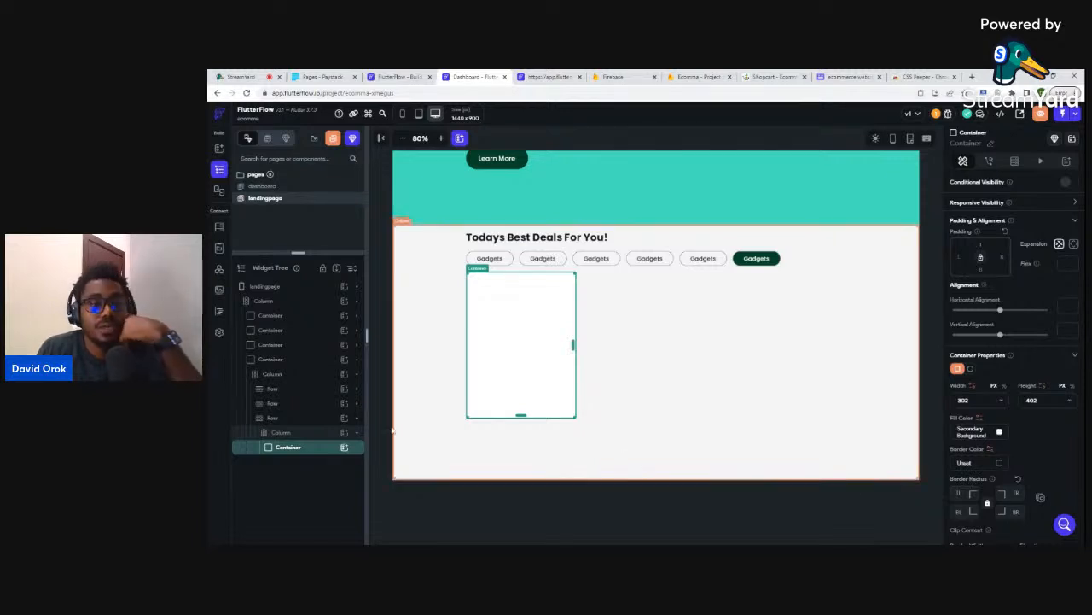
left_click(344, 448)
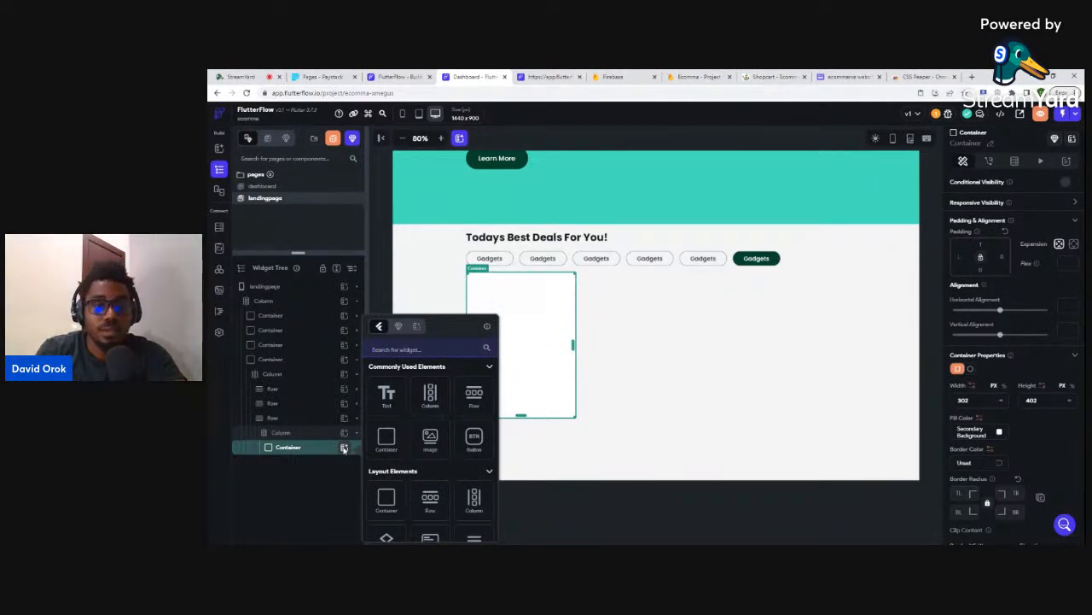
- Add an inner column to the card container, discarding a trial square container
left_click(429, 394)
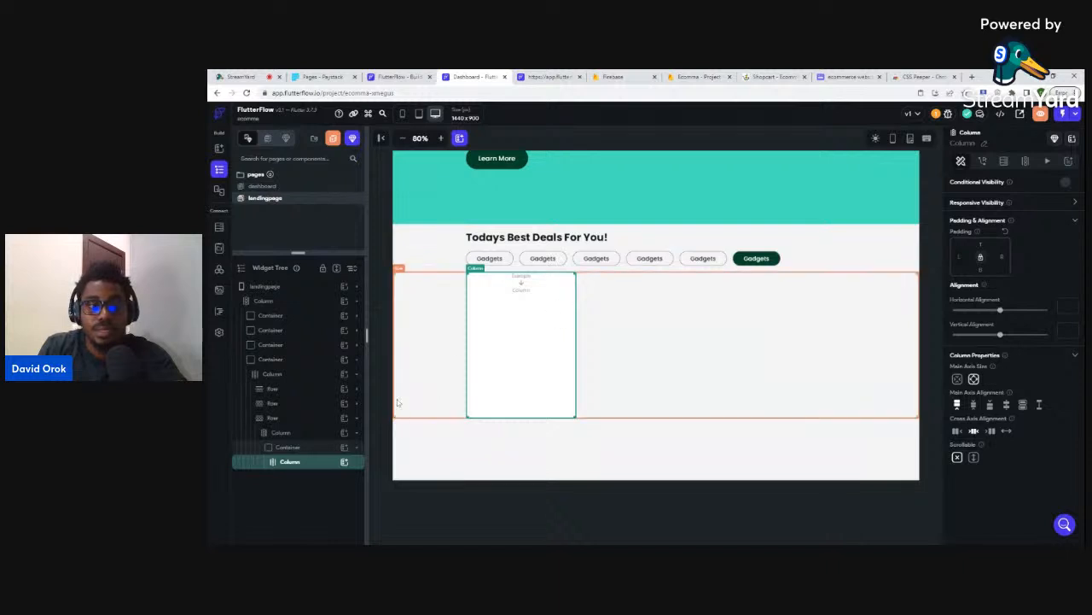
left_click(344, 462)
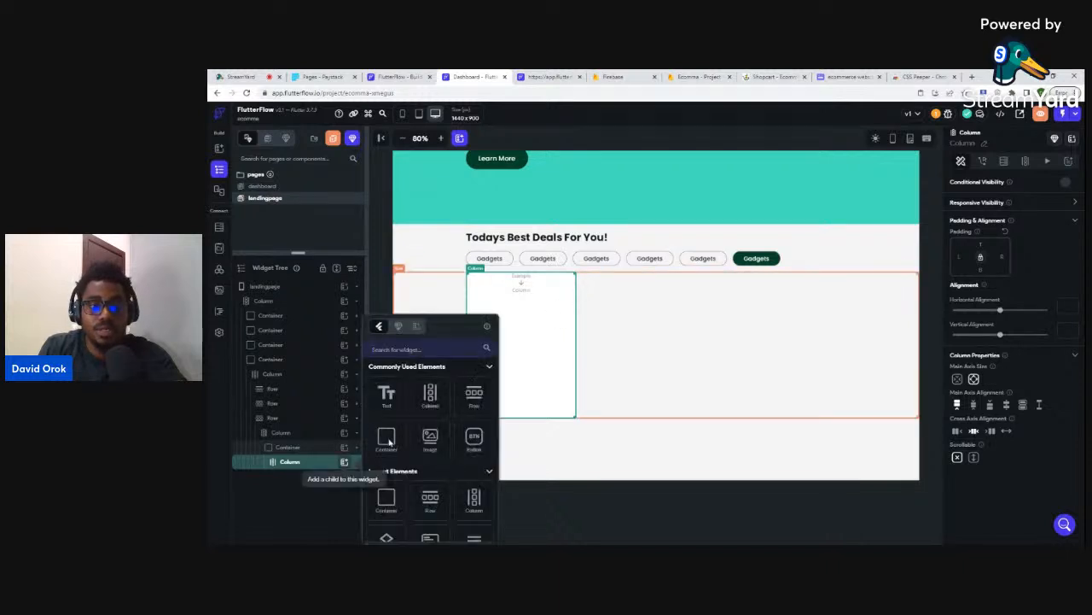
left_click(389, 442)
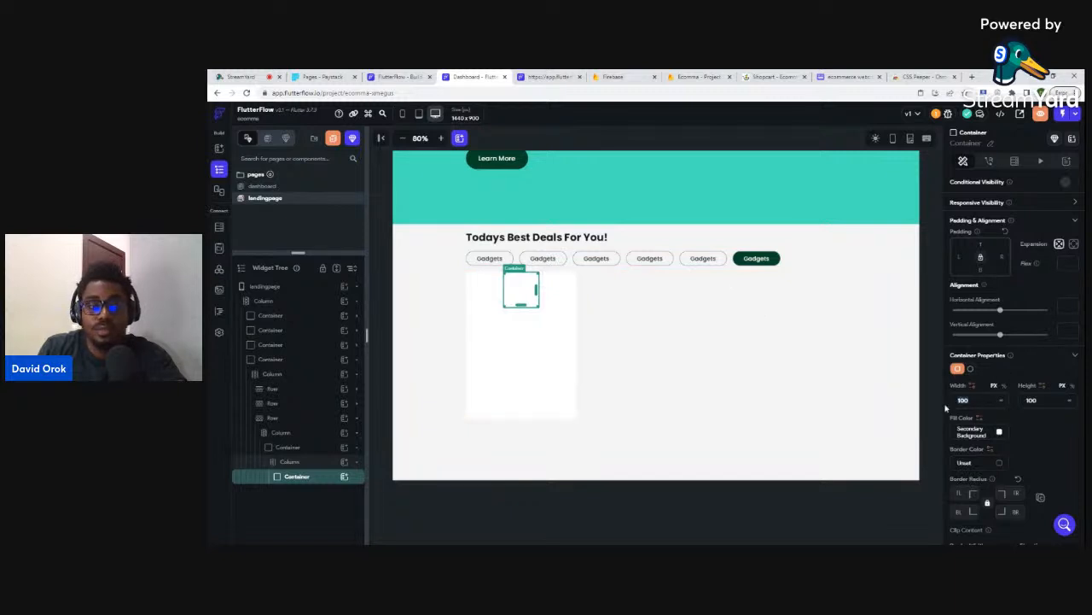
type("300")
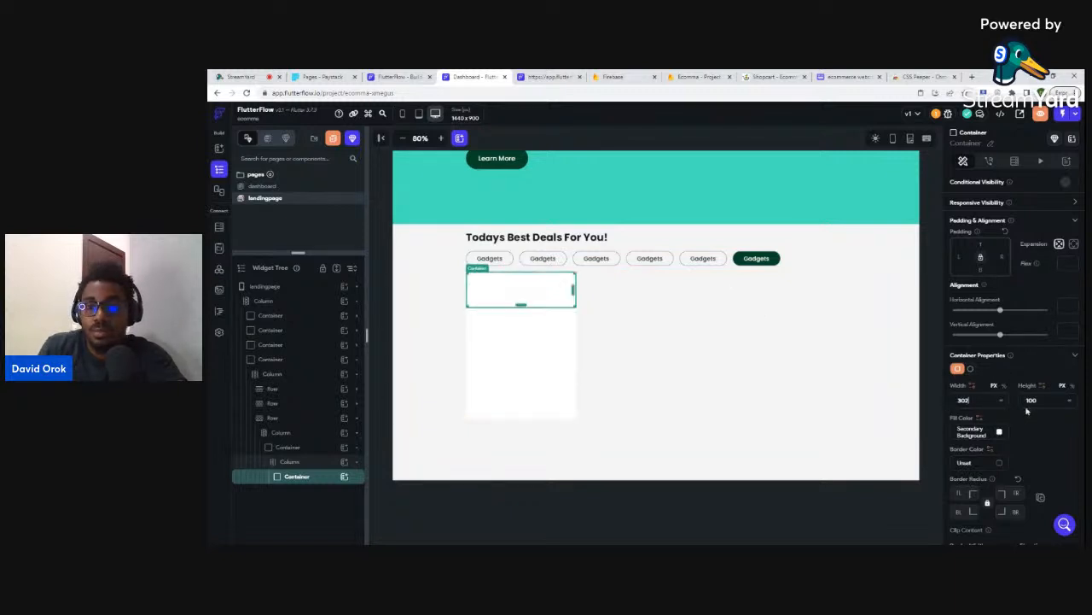
key("ctrl+a")
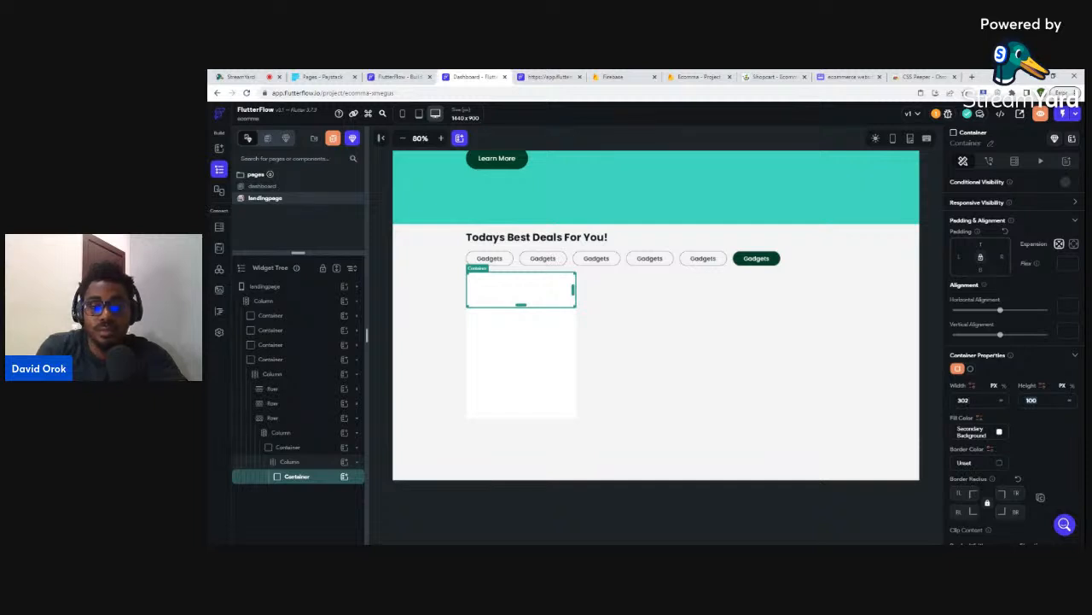
type("300")
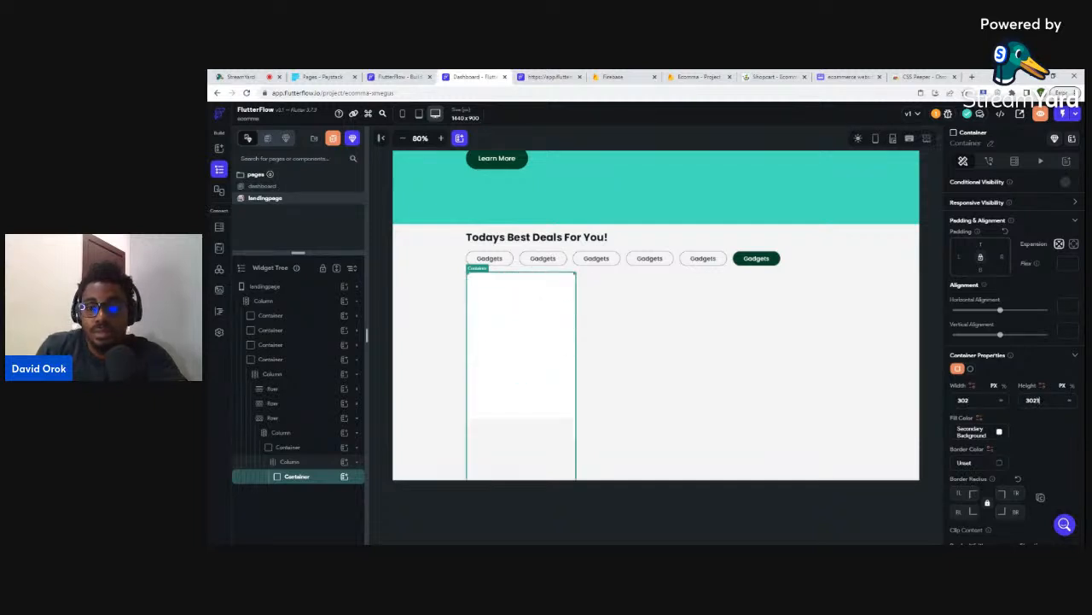
key("BackSpace")
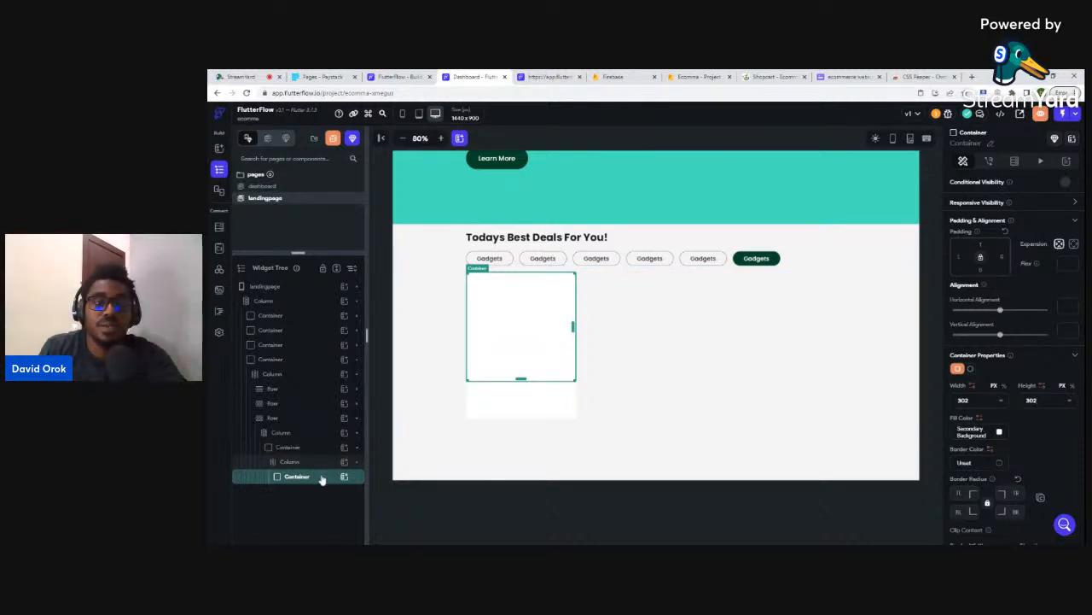
key("Delete")
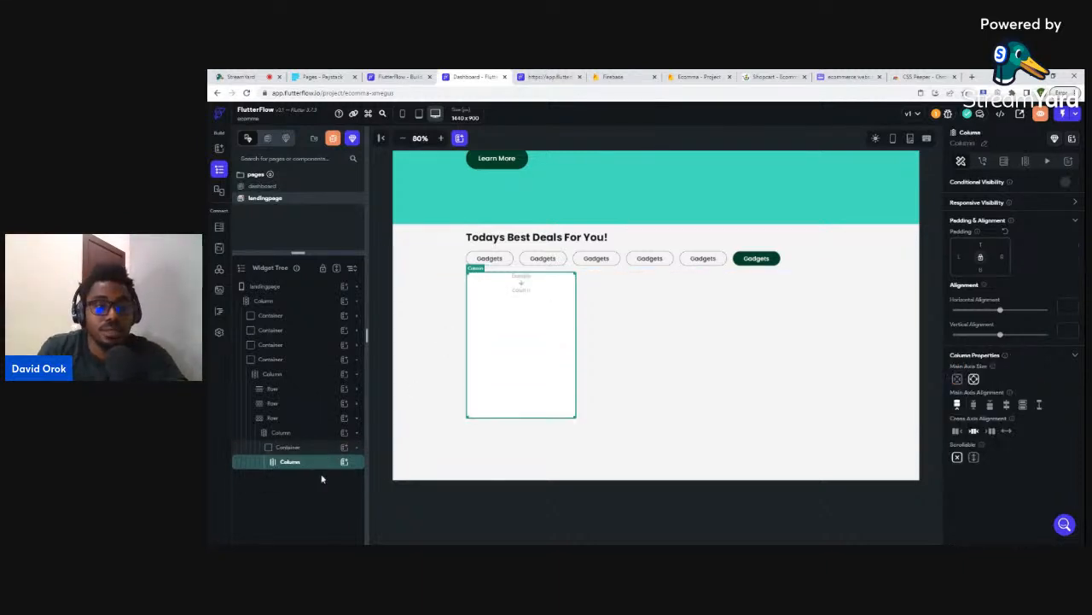
- Add an image to the card's column sized 302 by 302
left_click(344, 461)
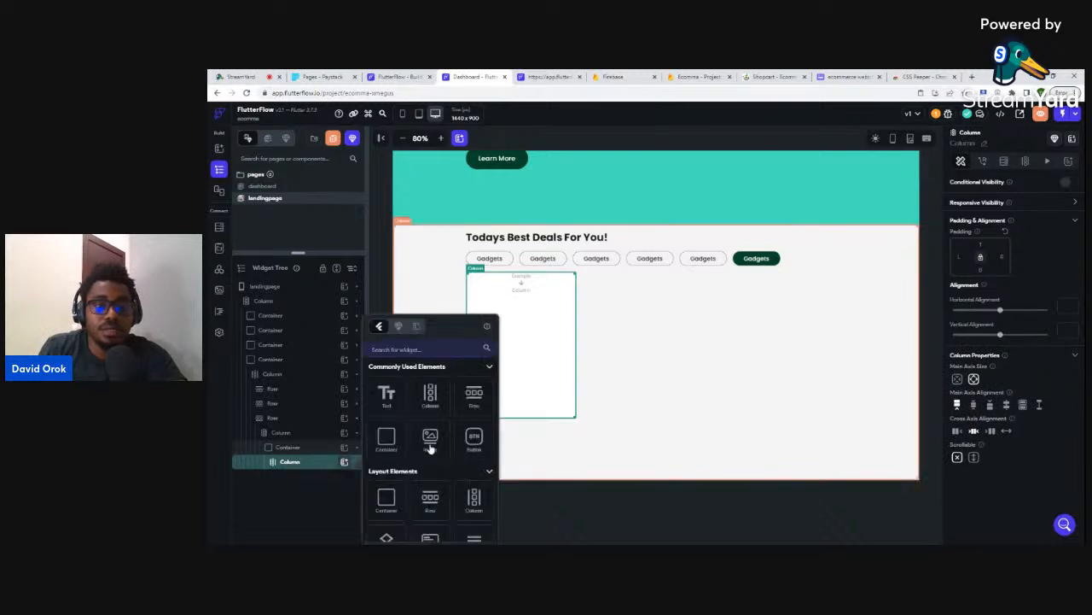
left_click(430, 440)
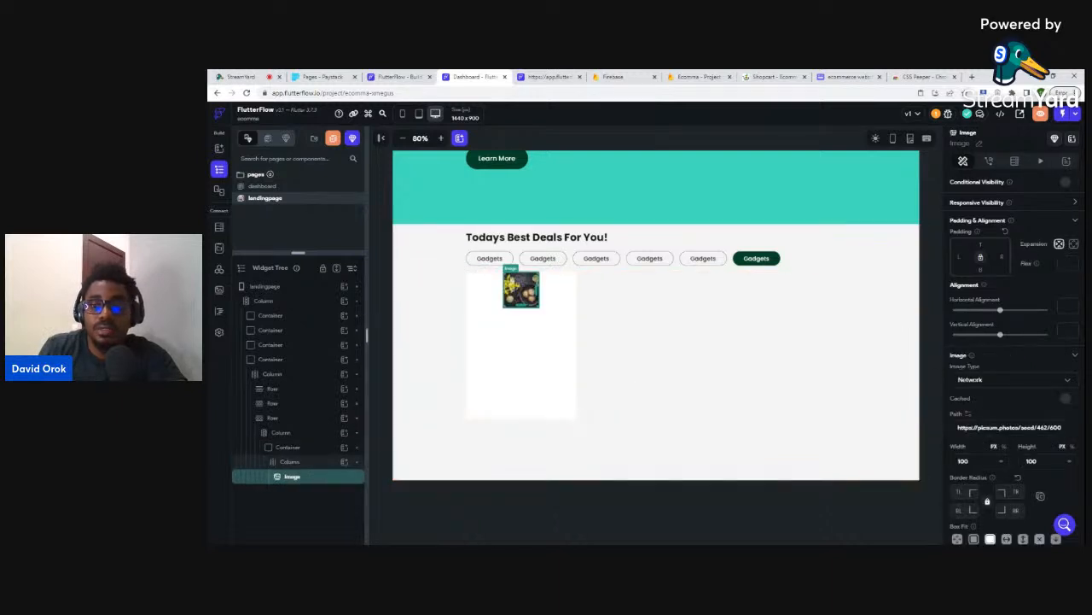
type("302")
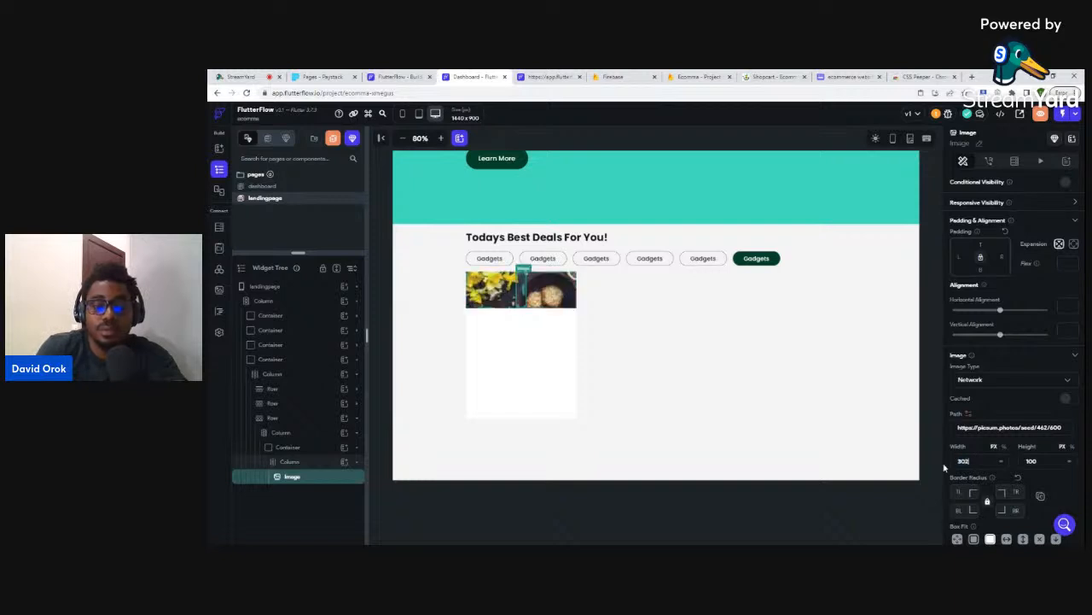
double_click(1031, 461)
type("302")
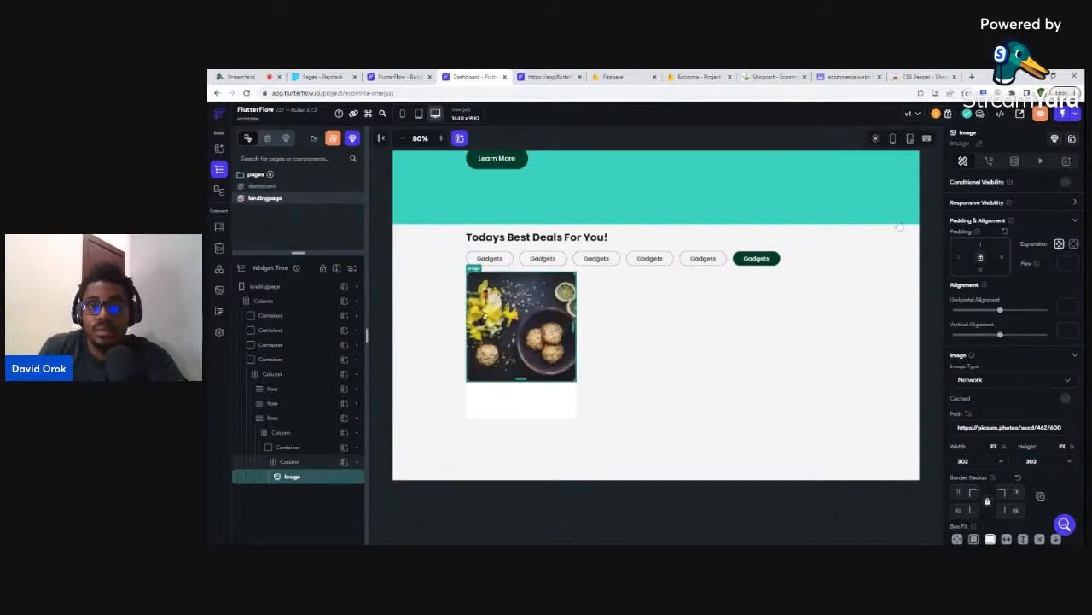
- Set the image path to the laptop sleeve photo URL from Shopcart
left_click(769, 76)
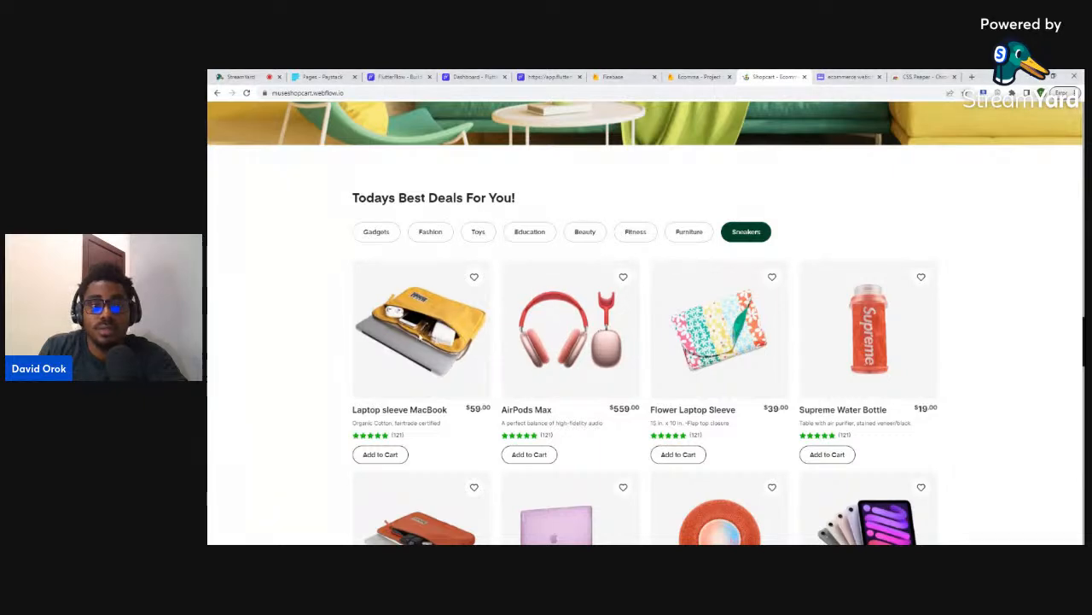
left_click(469, 77)
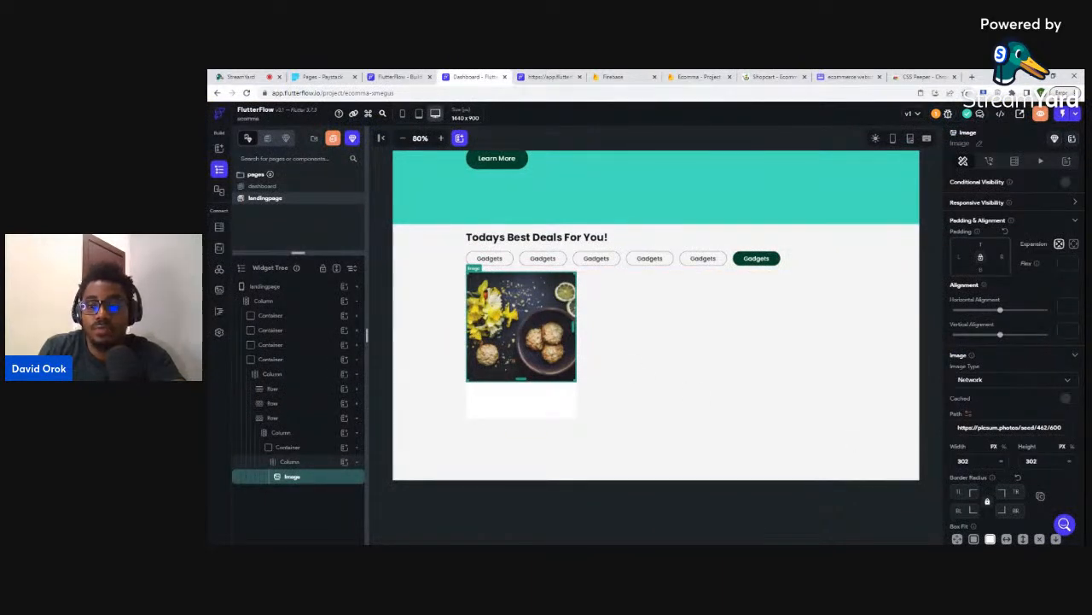
key("ctrl+a")
type("https://uploads-ssl.webflow.com/63e857eeeaf863471d5335ff/63e8c4e68b497e22914db818_laptop%20sleeve-min.png")
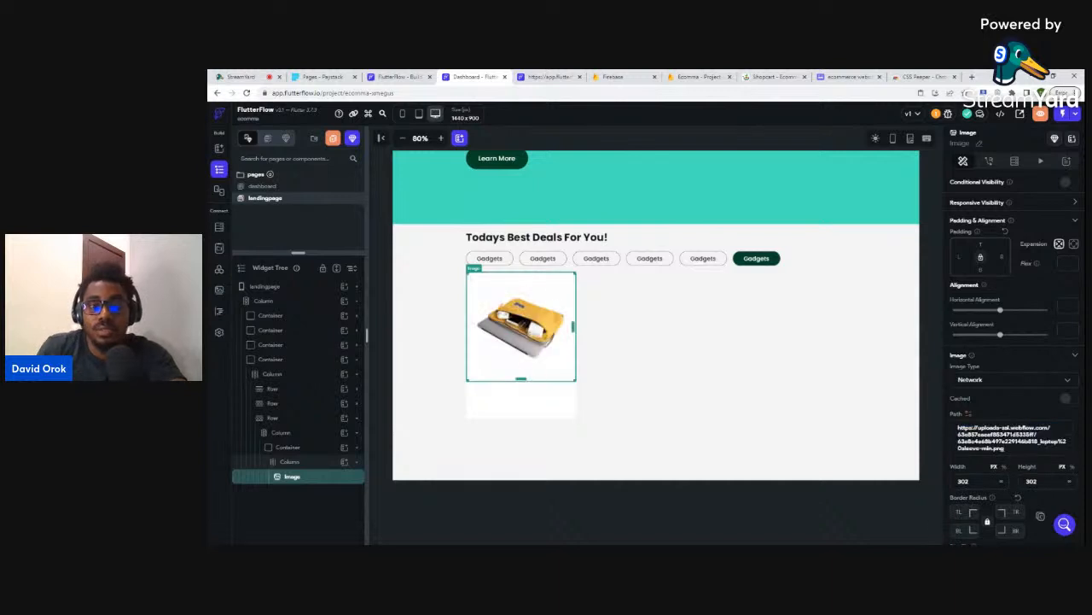
left_click(792, 509)
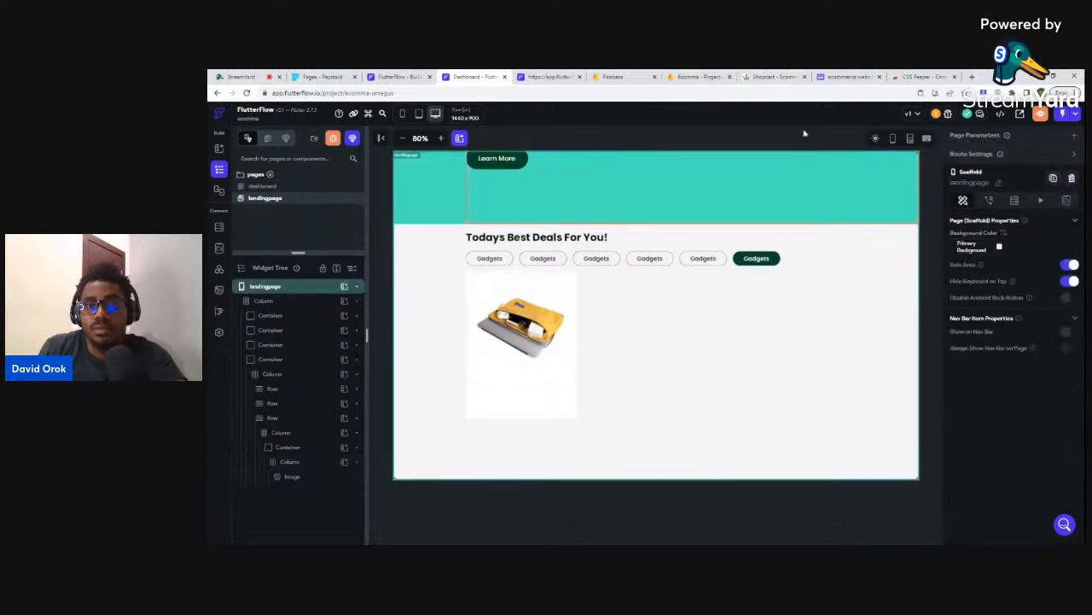
left_click(767, 79)
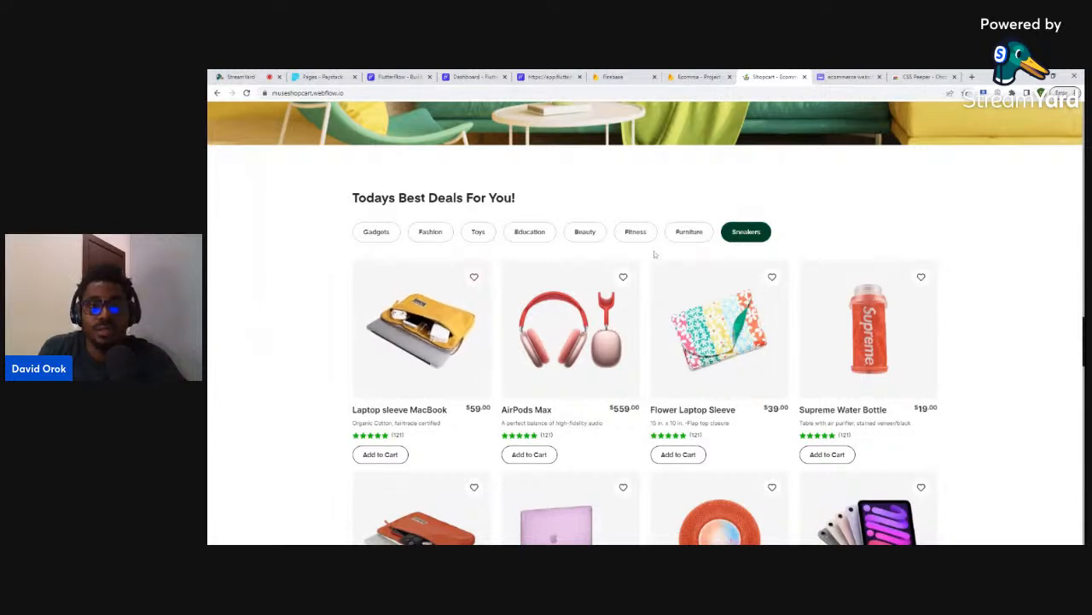
- Add a row with a text widget beneath the card image
scroll(440, 375, "down", 2)
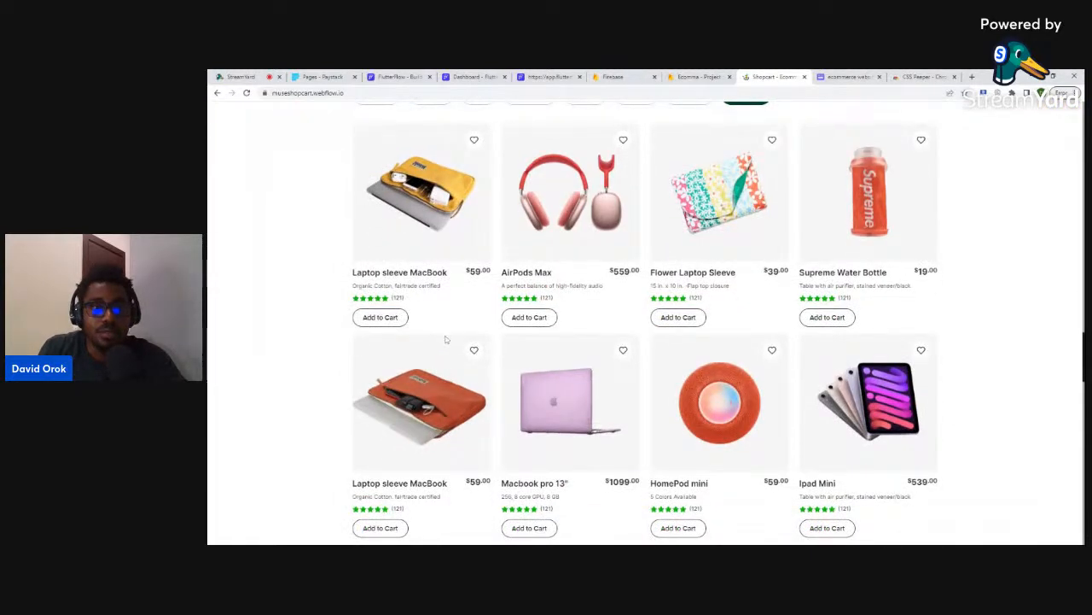
left_click_drag(353, 272, 495, 275)
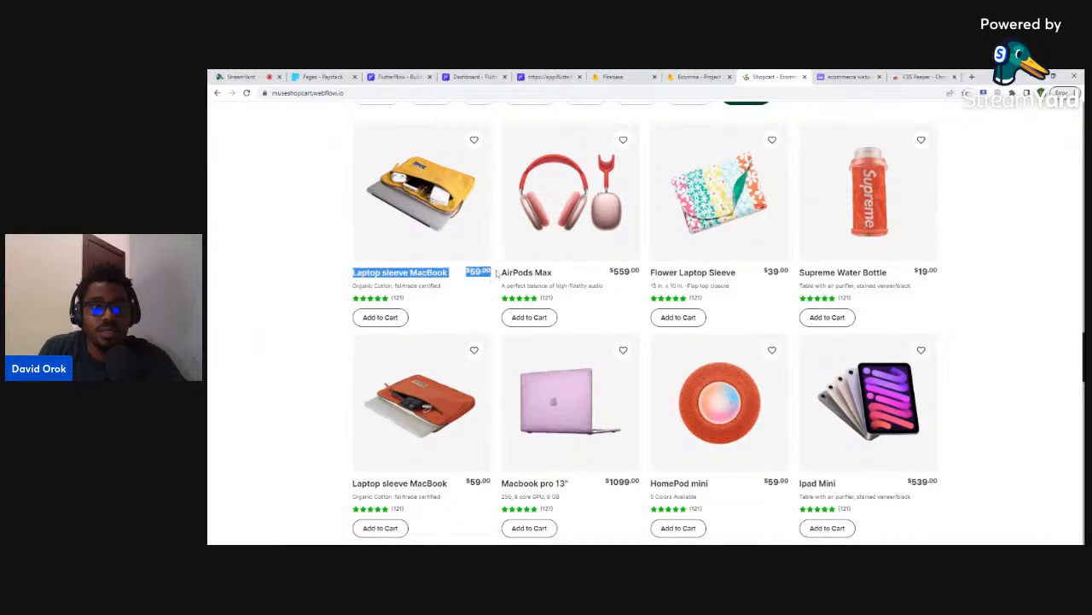
left_click(474, 76)
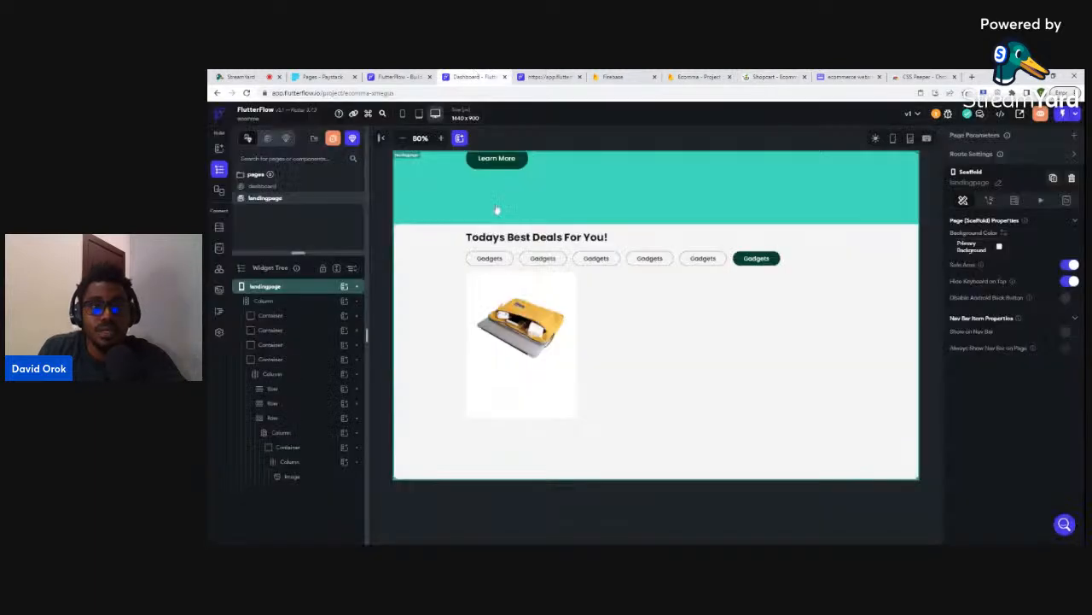
left_click(482, 372)
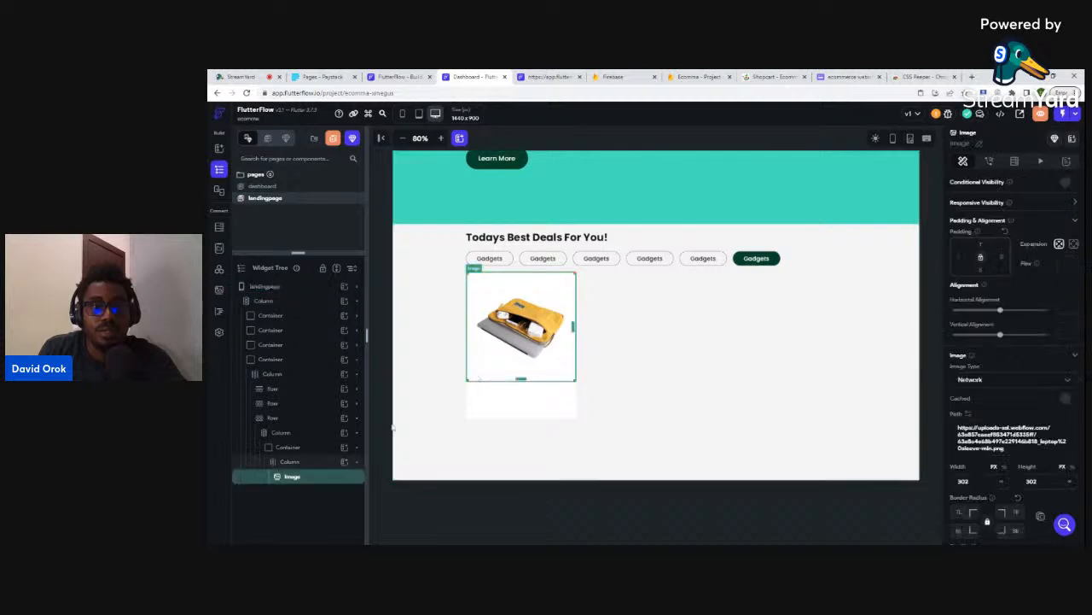
left_click(344, 462)
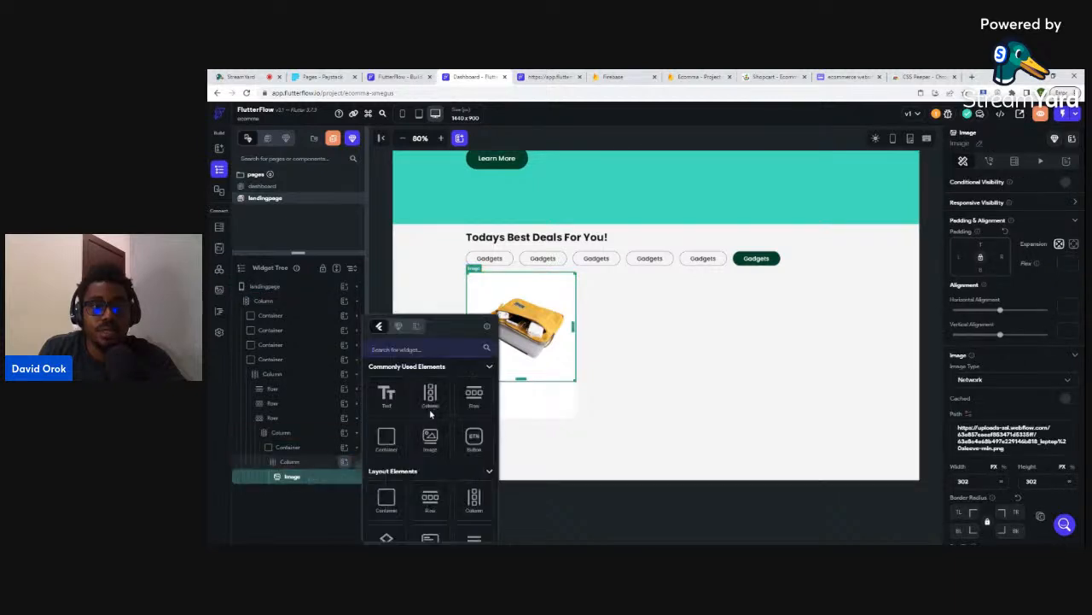
left_click(473, 395)
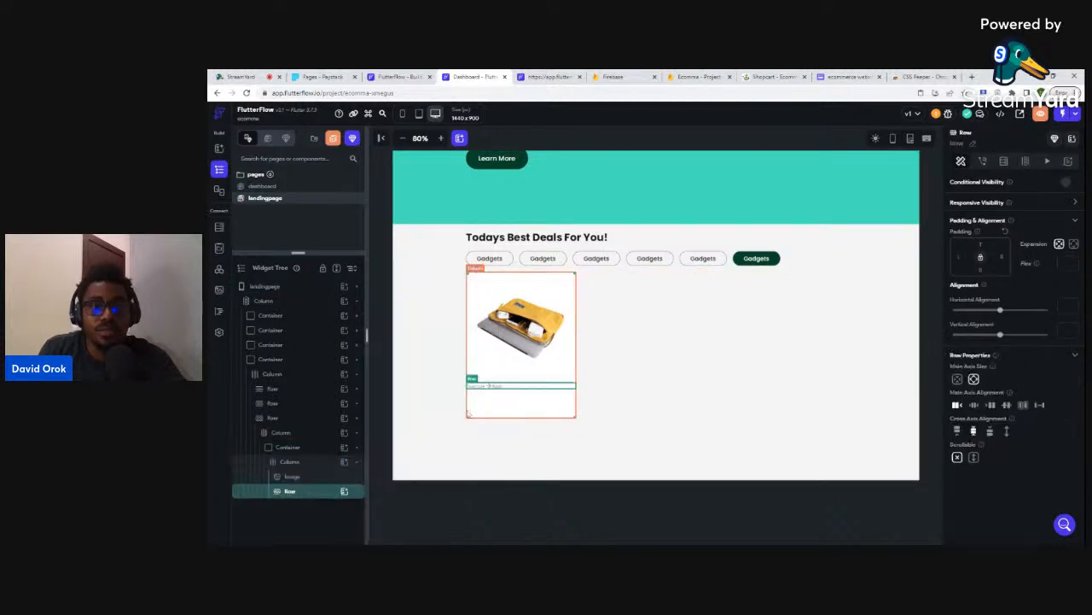
left_click(344, 492)
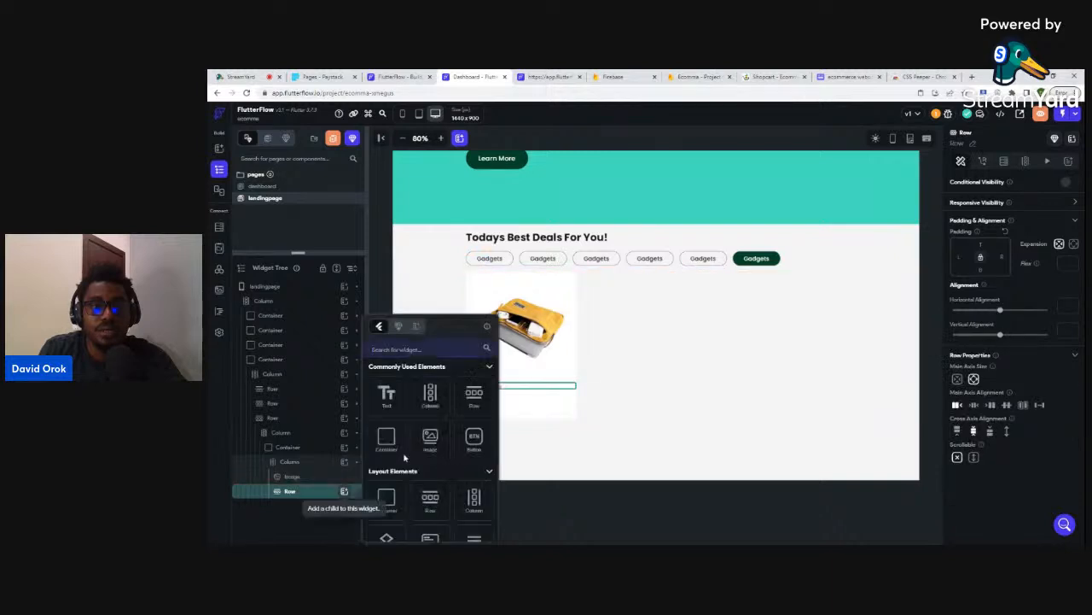
left_click(386, 402)
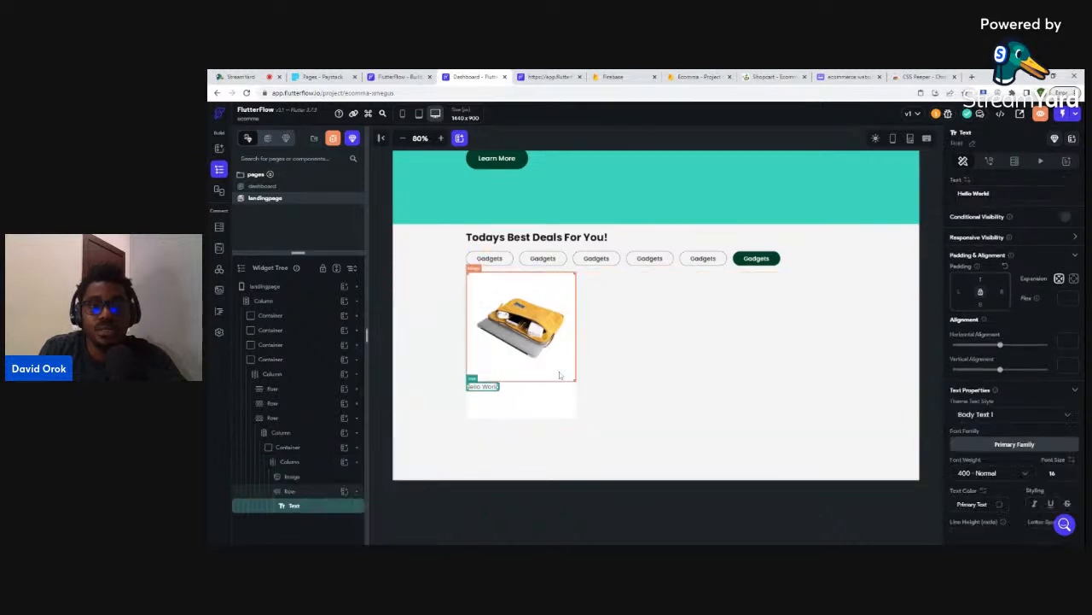
- Set the text to 'Laptop sleeve MacBook' copied from Shopcart, in 700 bold weight
left_click(768, 76)
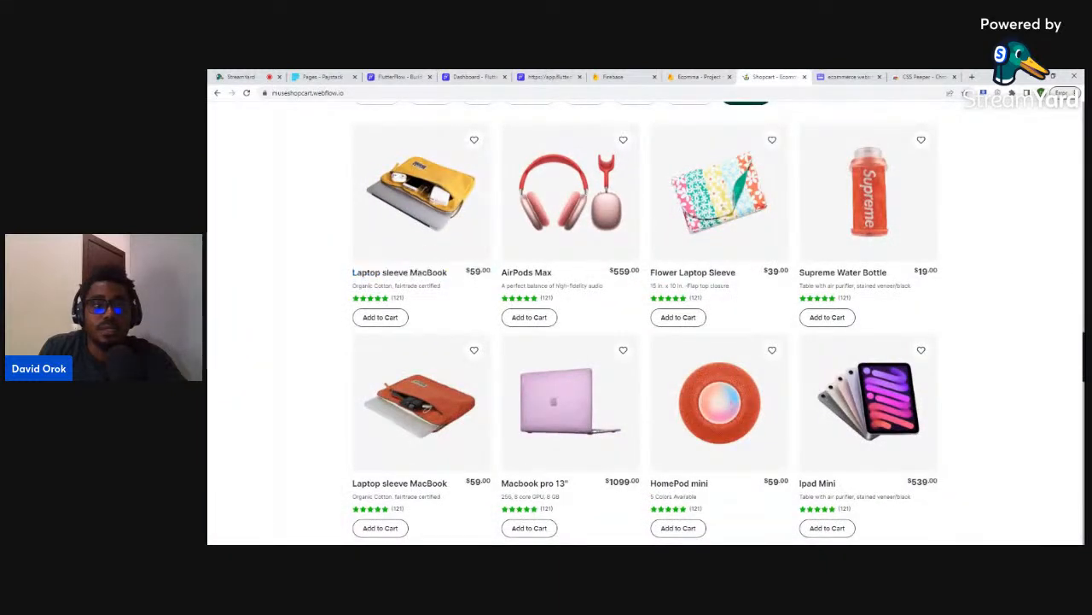
left_click_drag(447, 273, 348, 276)
key("ctrl+c")
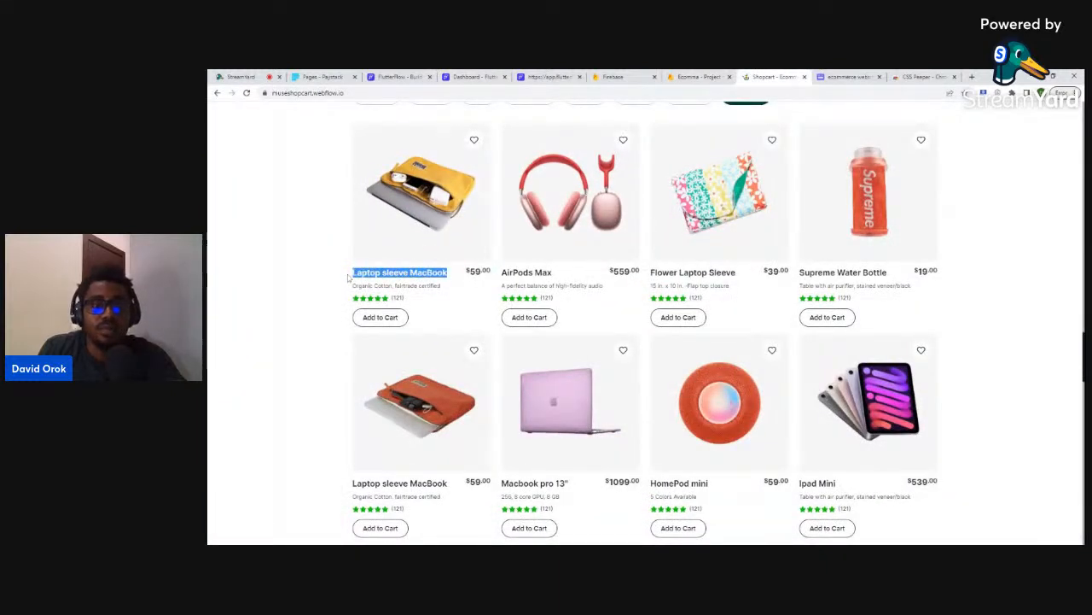
left_click(474, 76)
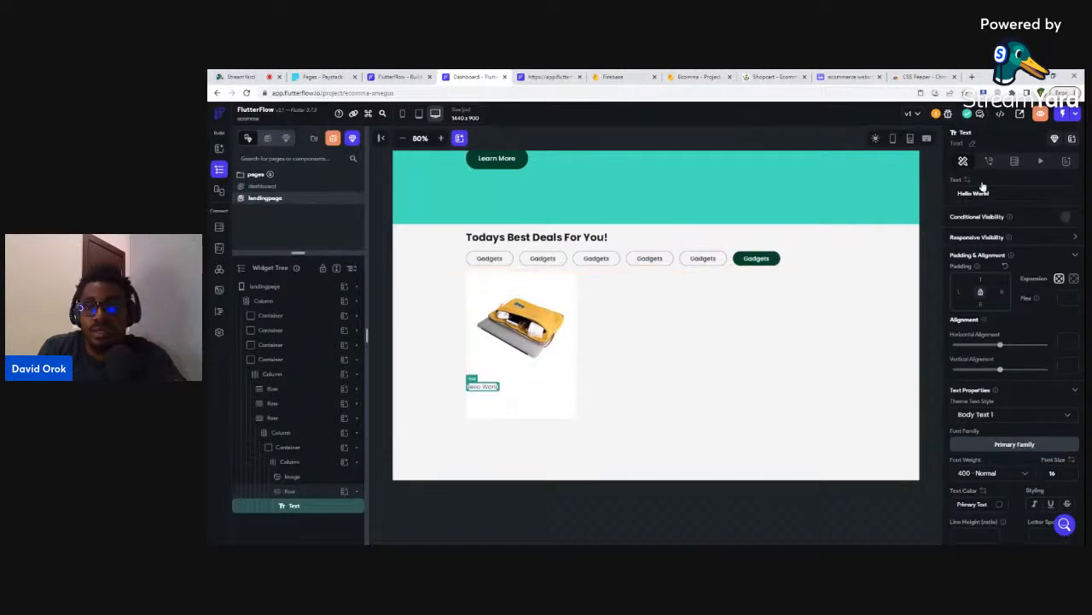
key("ctrl+a")
key("ctrl+v")
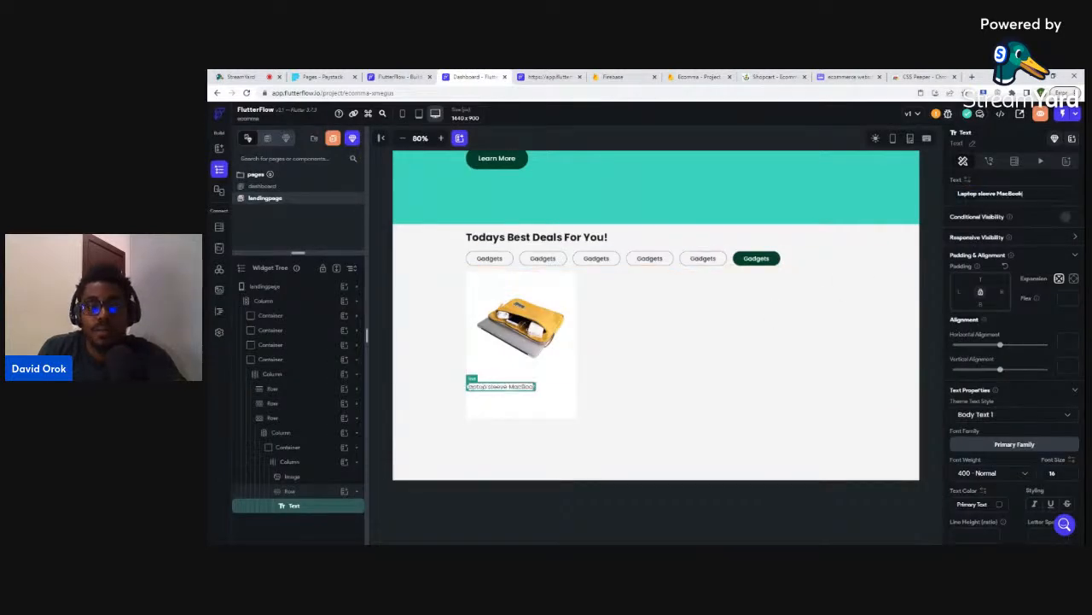
left_click(1009, 473)
left_click(973, 464)
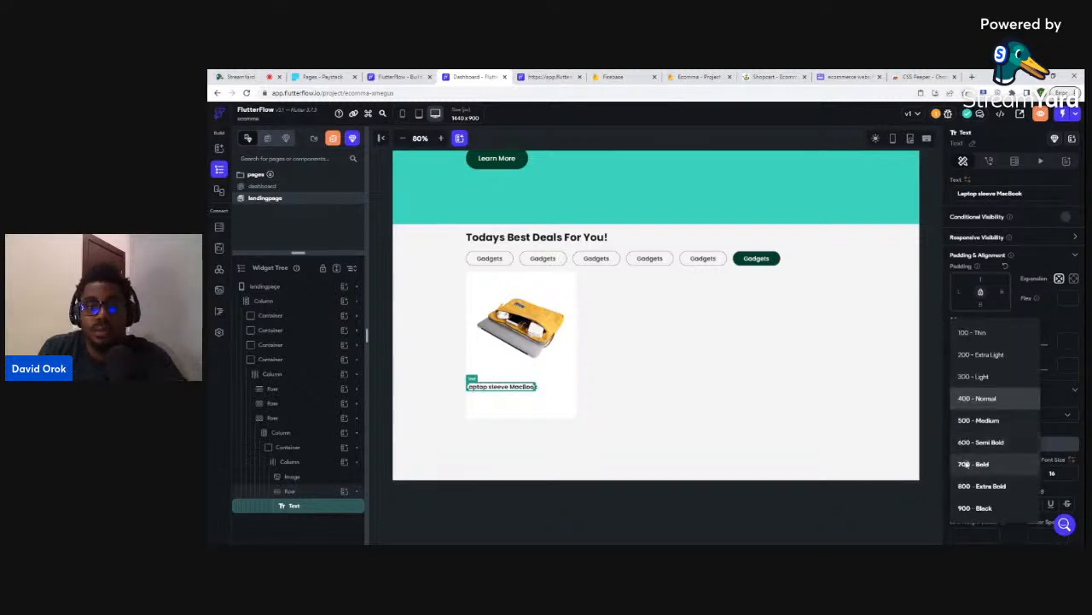
left_click(773, 77)
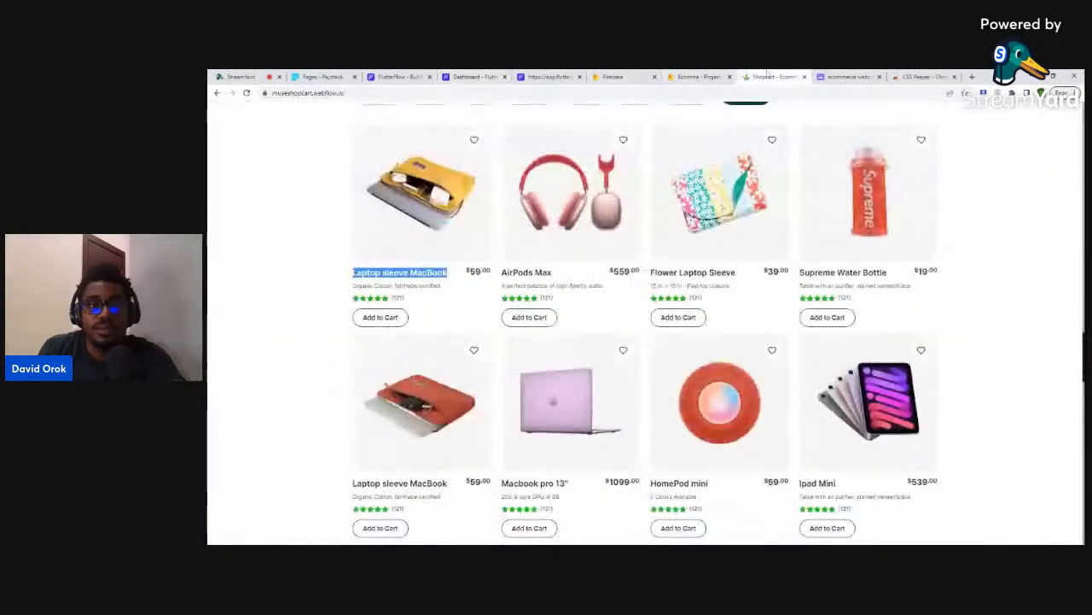
left_click_drag(466, 272, 473, 272)
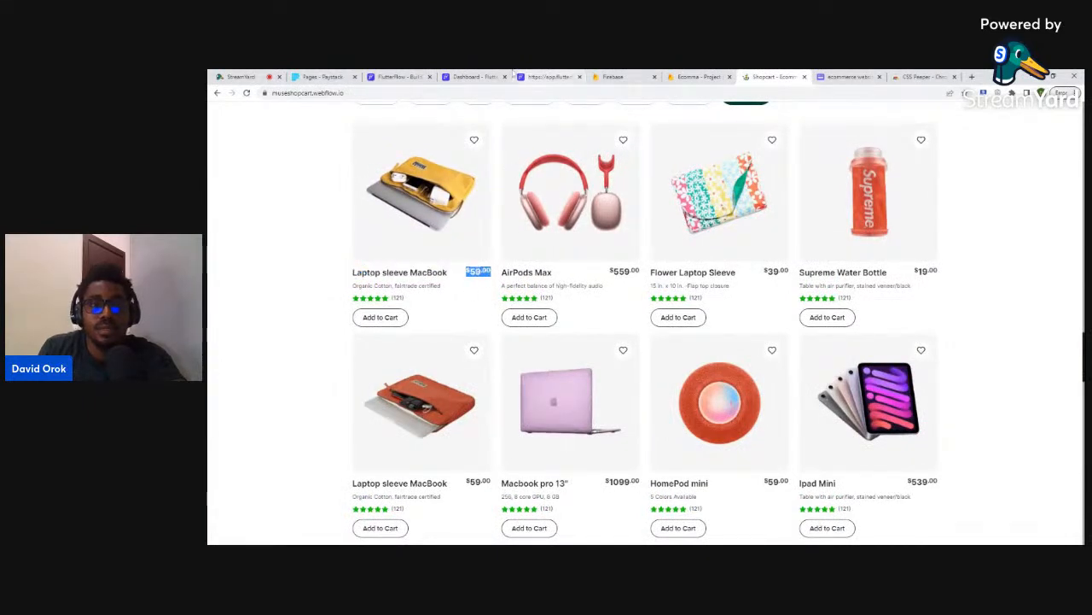
left_click(474, 77)
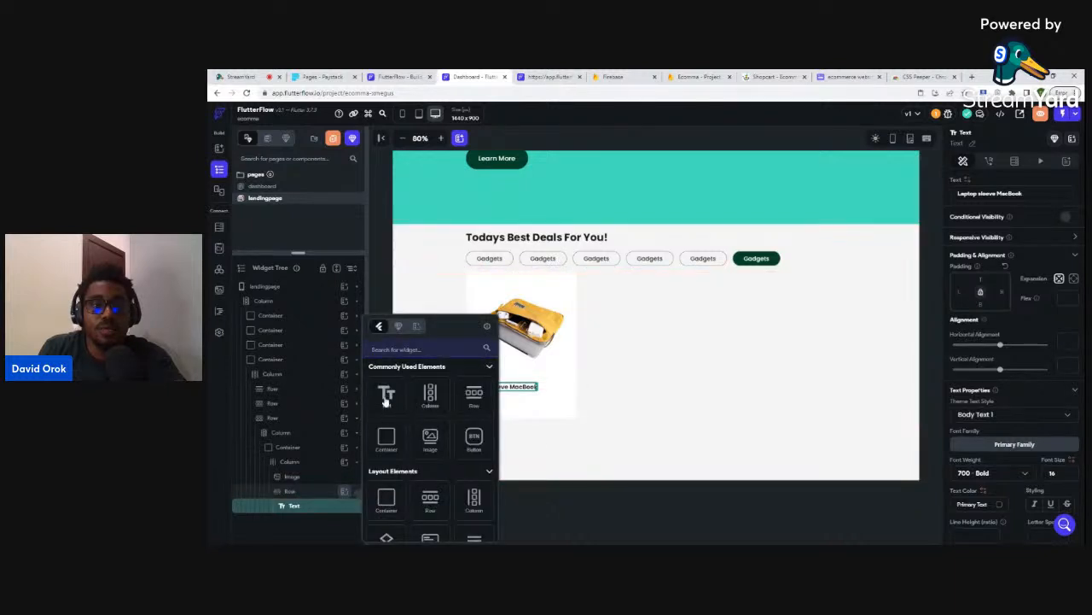
left_click(384, 401)
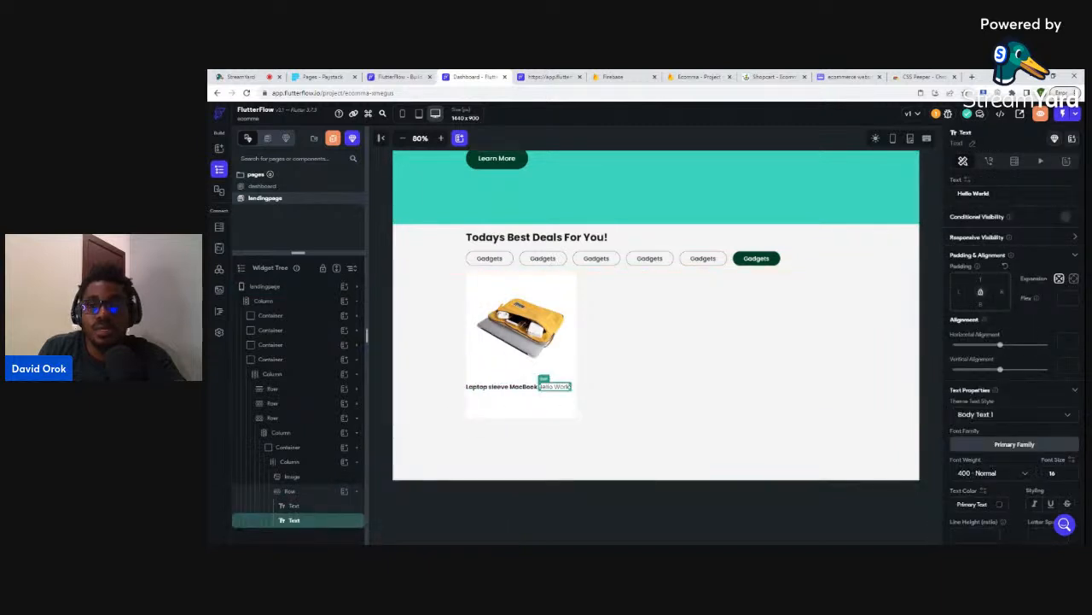
key("ctrl+a")
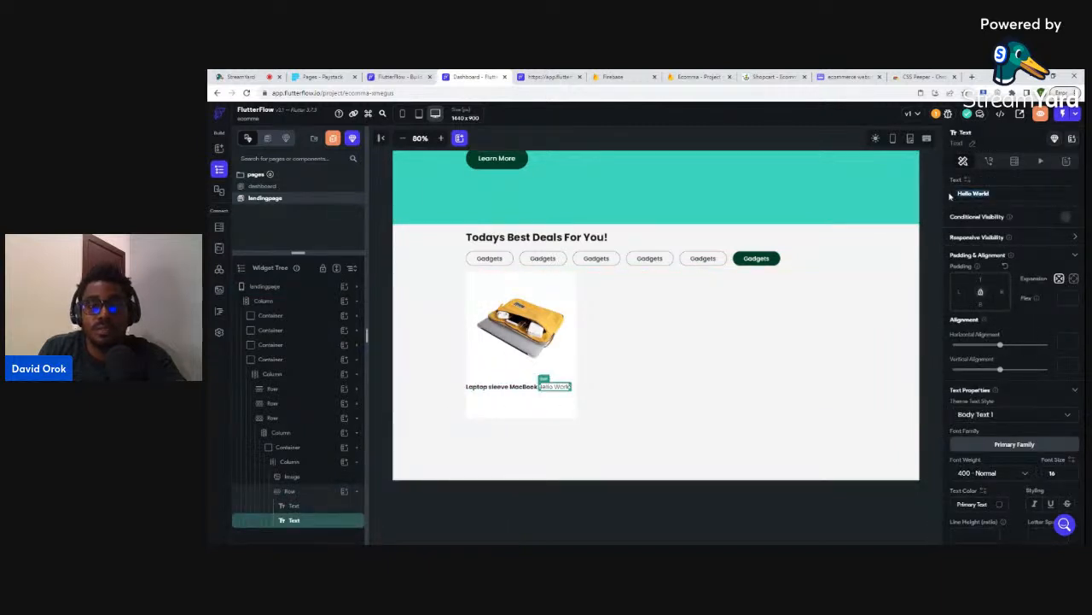
type("$59.00")
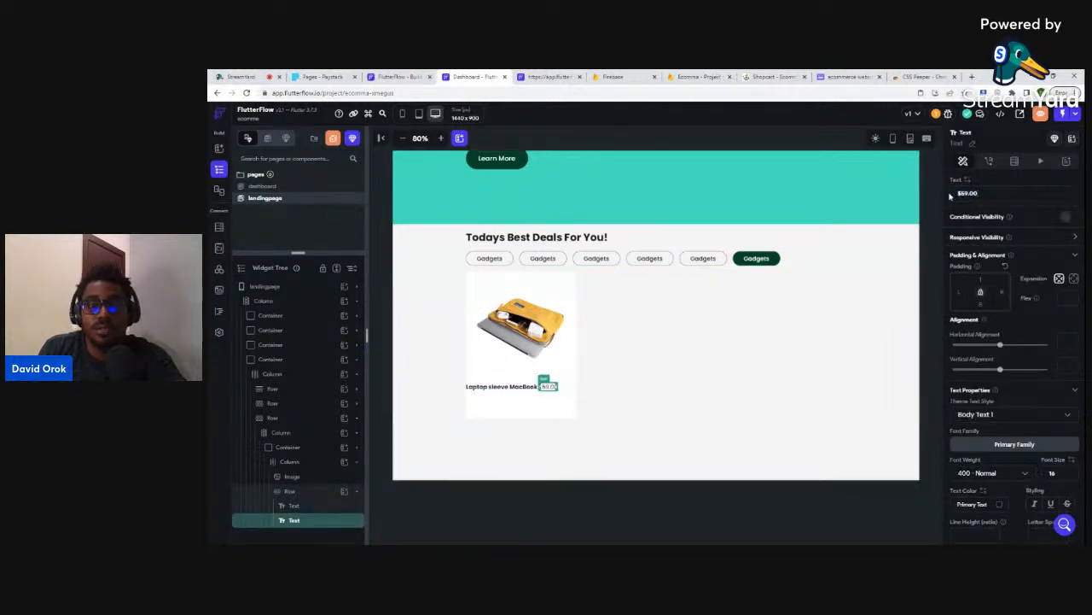
left_click(1004, 478)
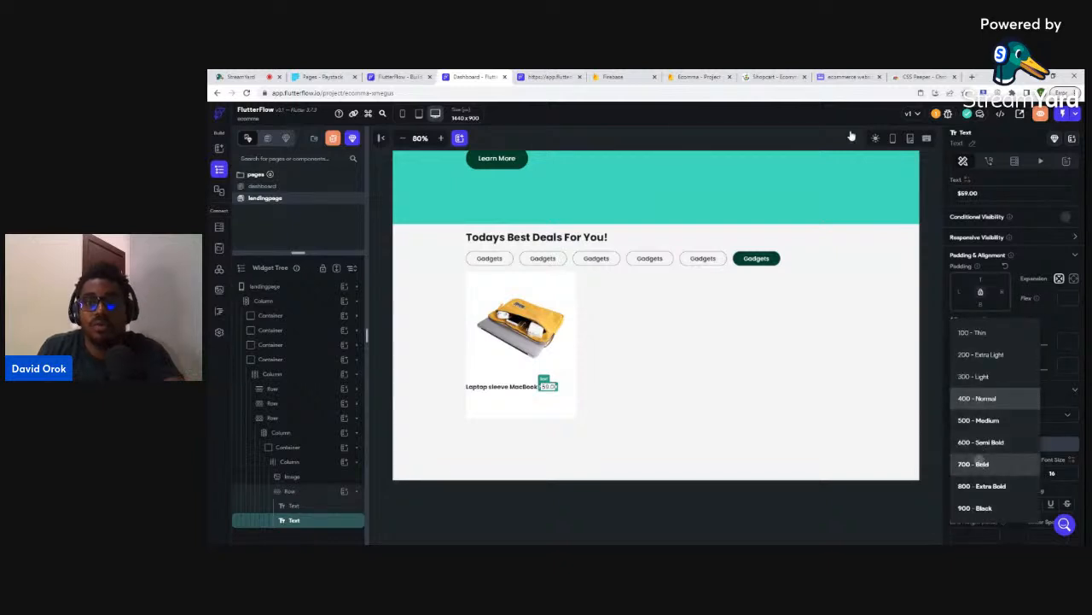
left_click(773, 77)
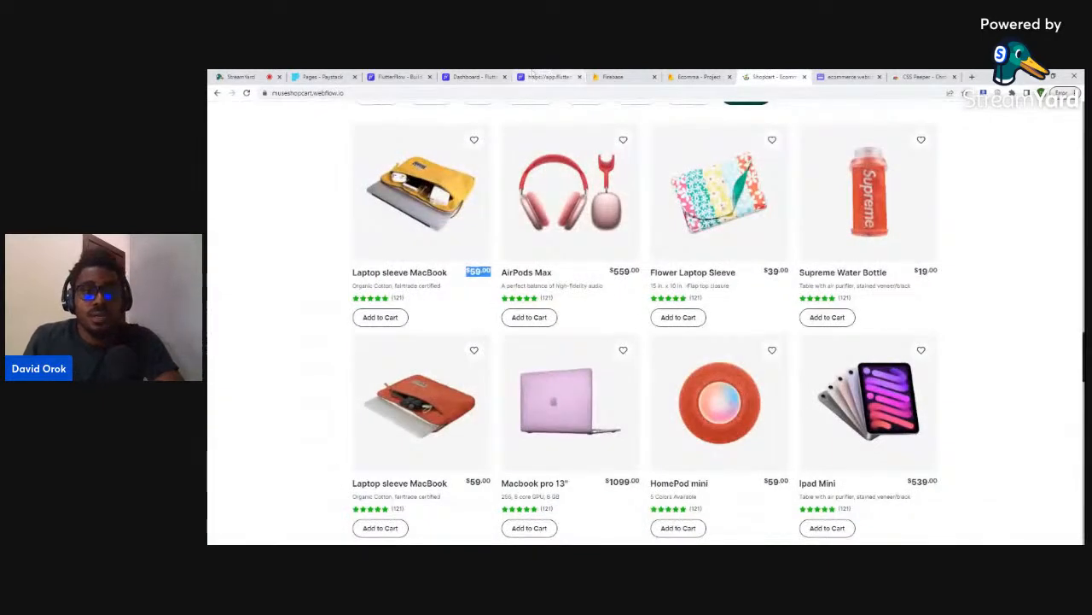
left_click(472, 77)
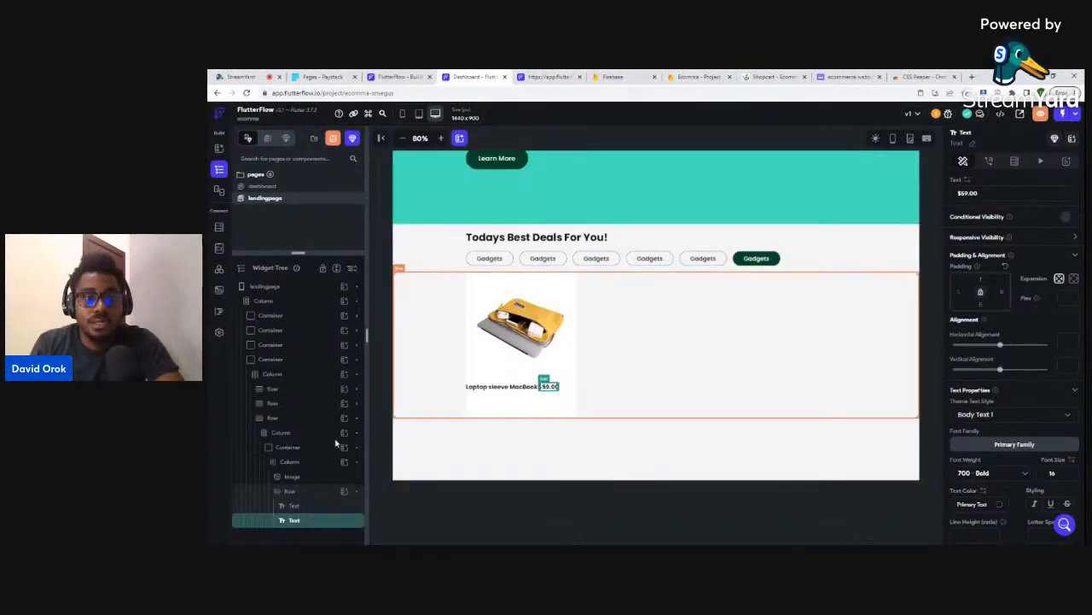
left_click(291, 491)
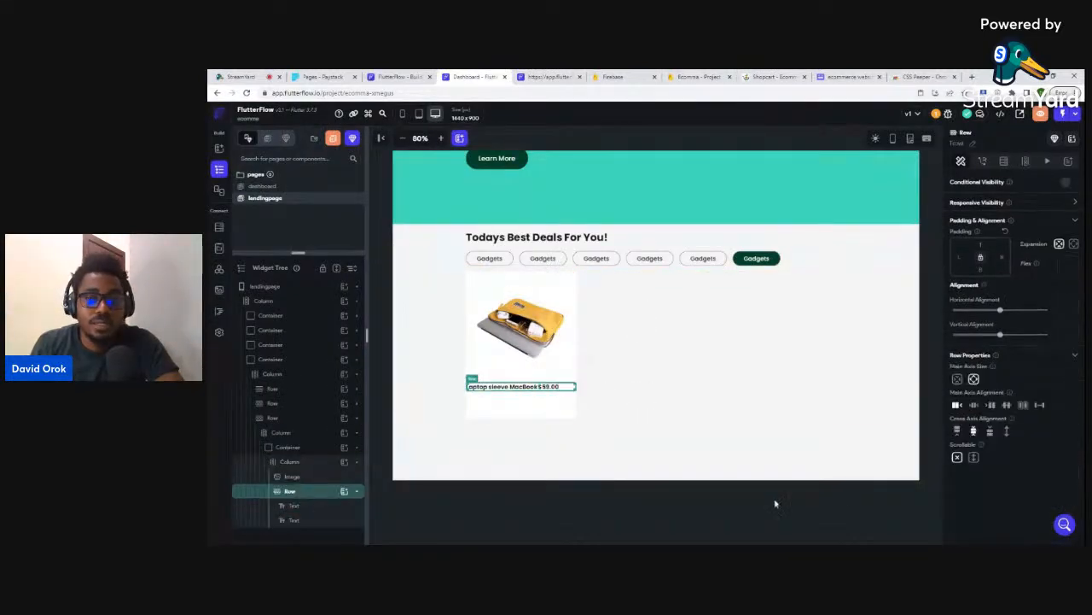
left_click(1040, 407)
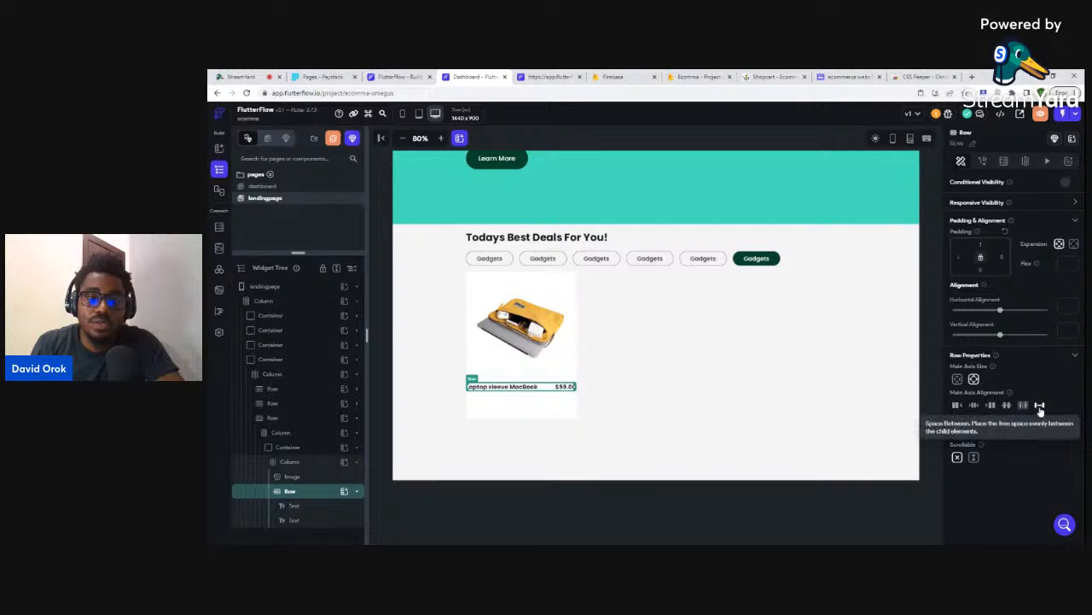
left_click(579, 490)
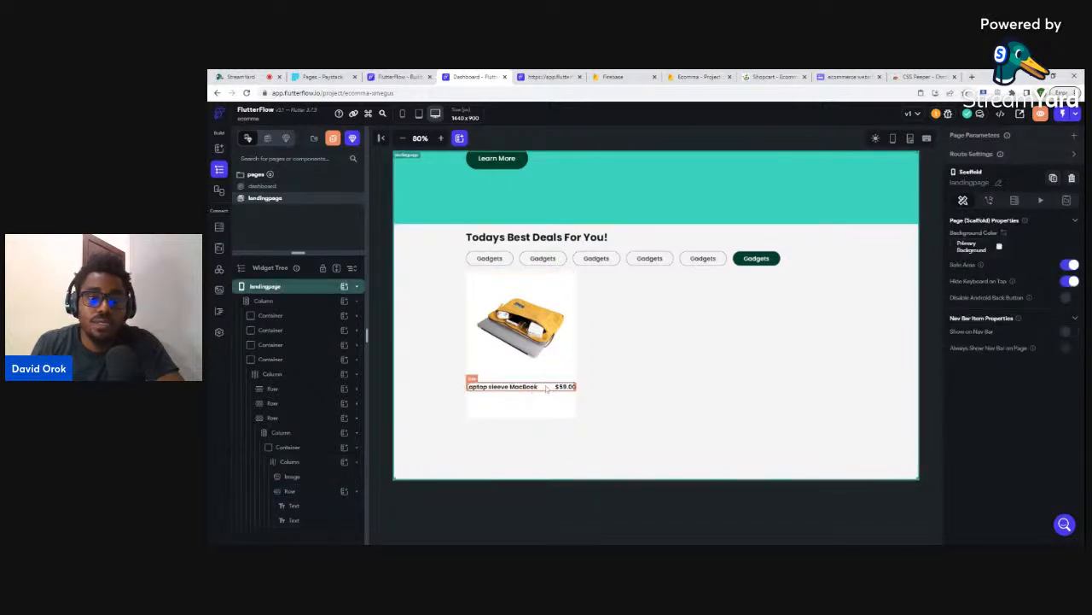
left_click(546, 389)
left_click(527, 389)
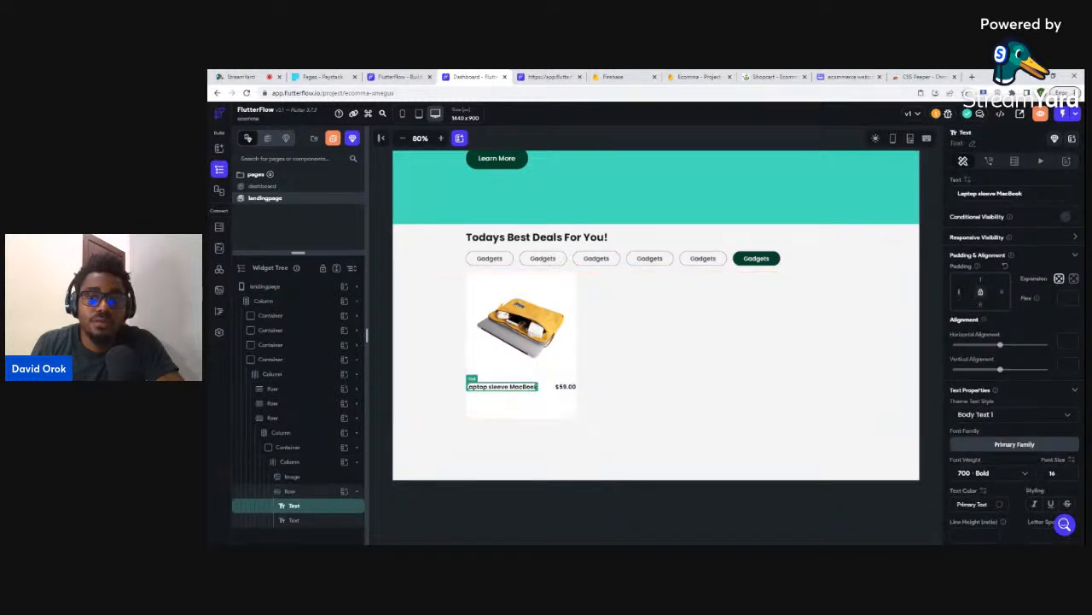
left_click(561, 388)
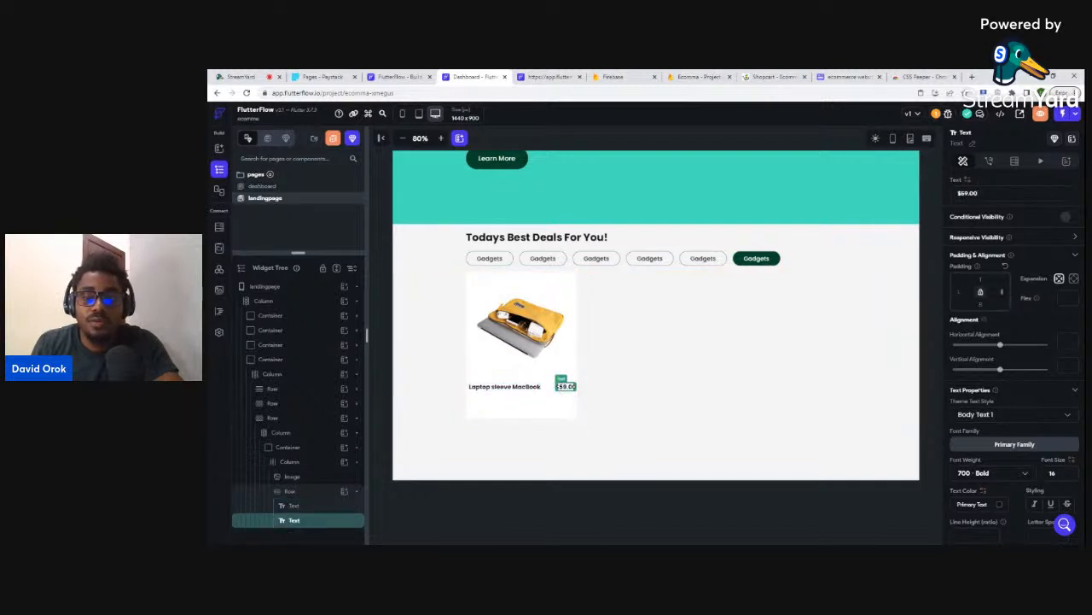
left_click(710, 489)
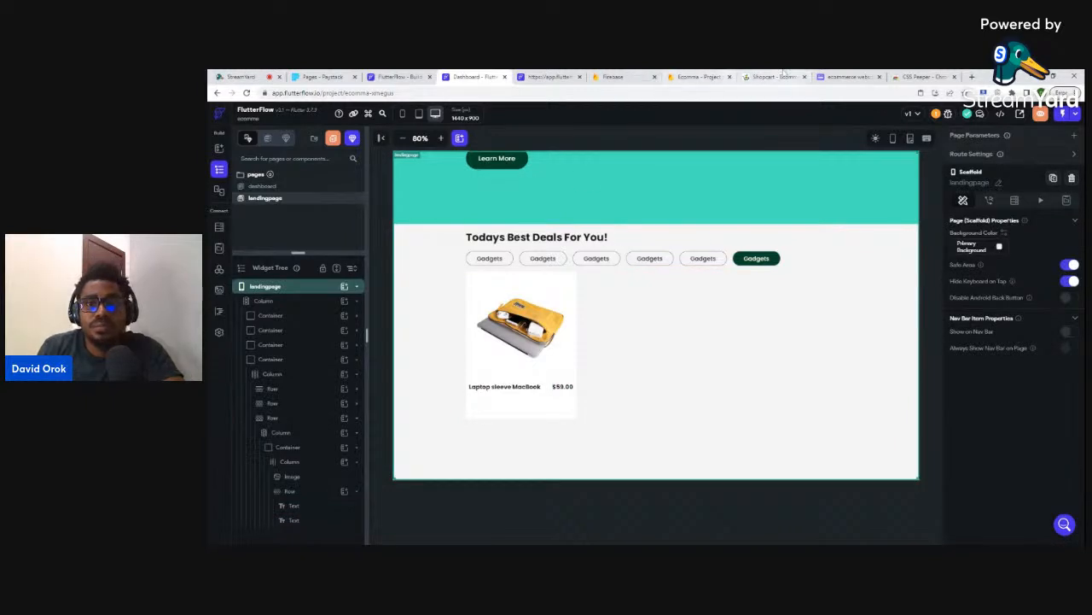
left_click(784, 73)
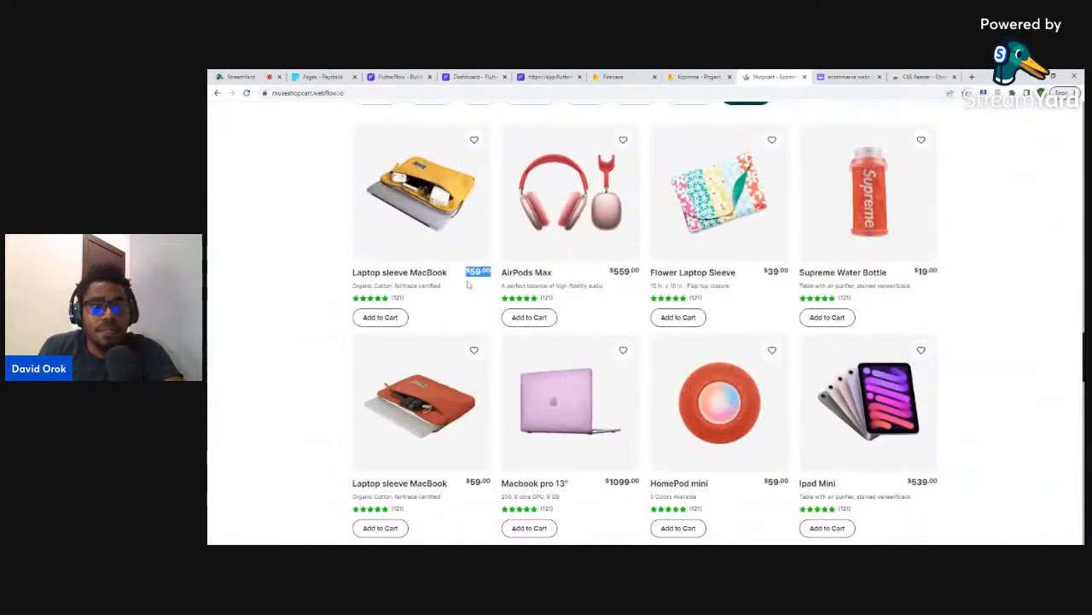
left_click(472, 75)
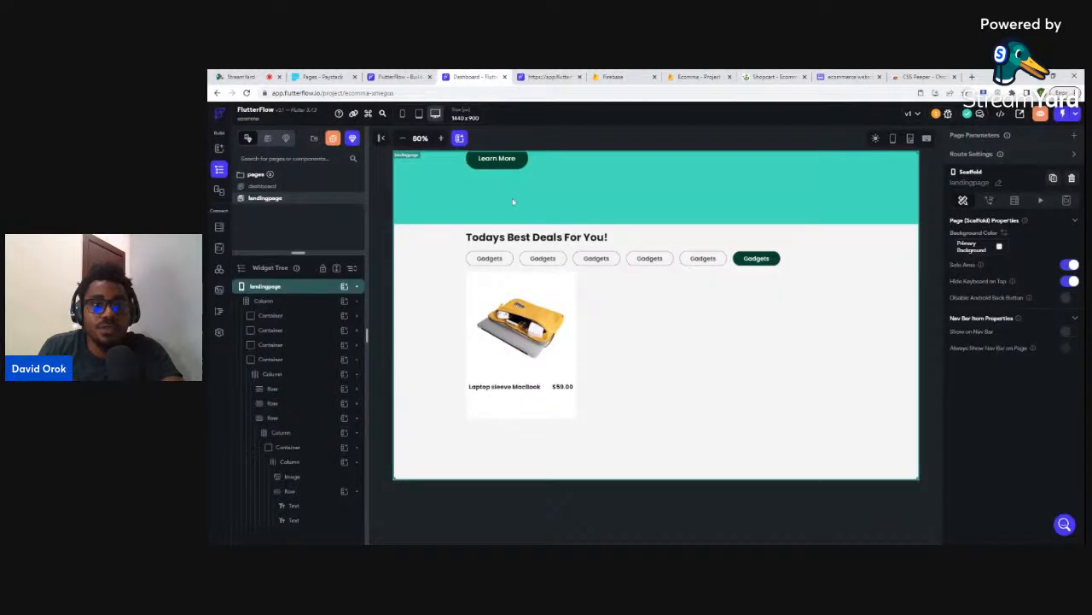
left_click(547, 391)
- Duplicate the title-and-price row and inspect Shopcart's product description in DevTools
key("ctrl+d")
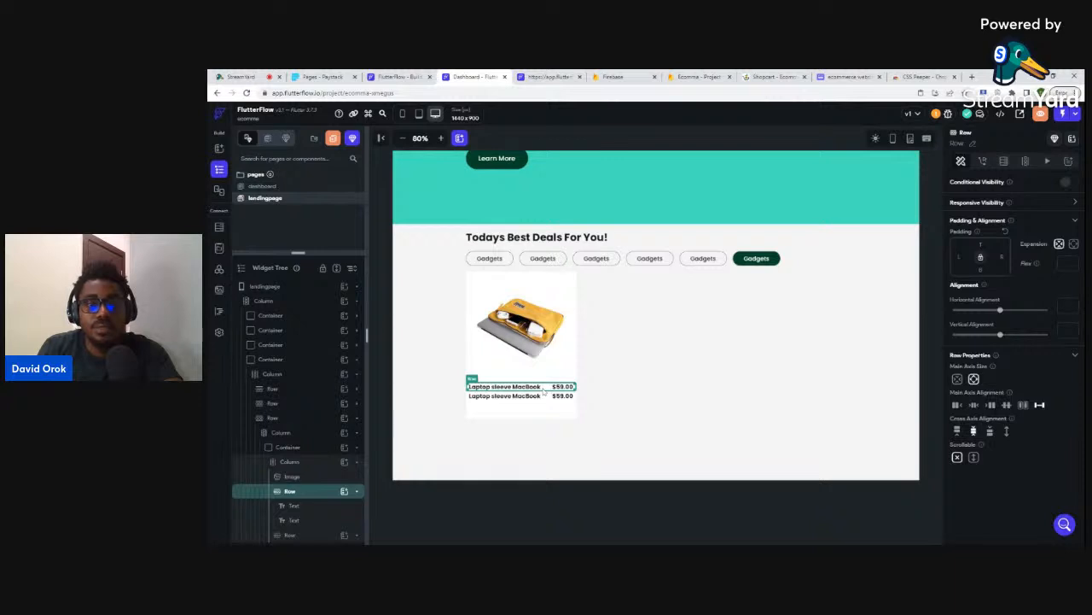
left_click(773, 76)
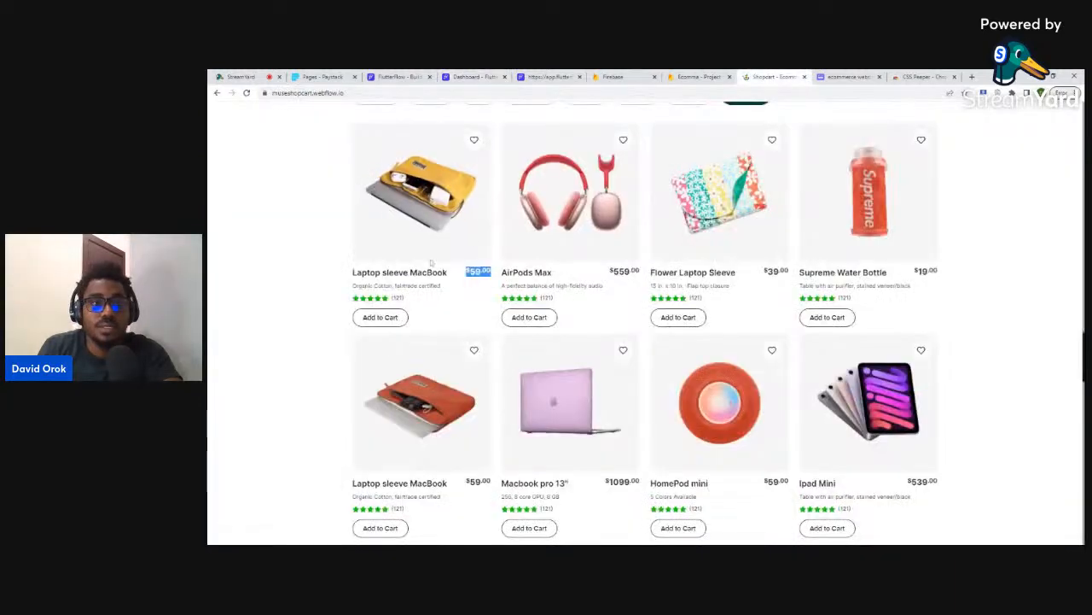
left_click_drag(445, 289, 362, 287)
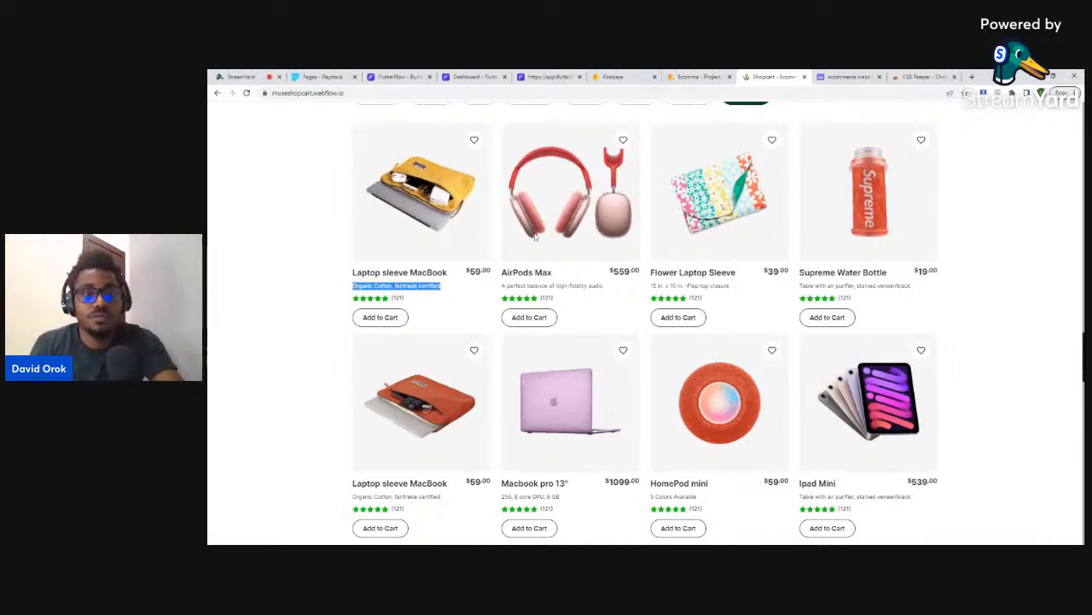
key("ctrl+shift+i")
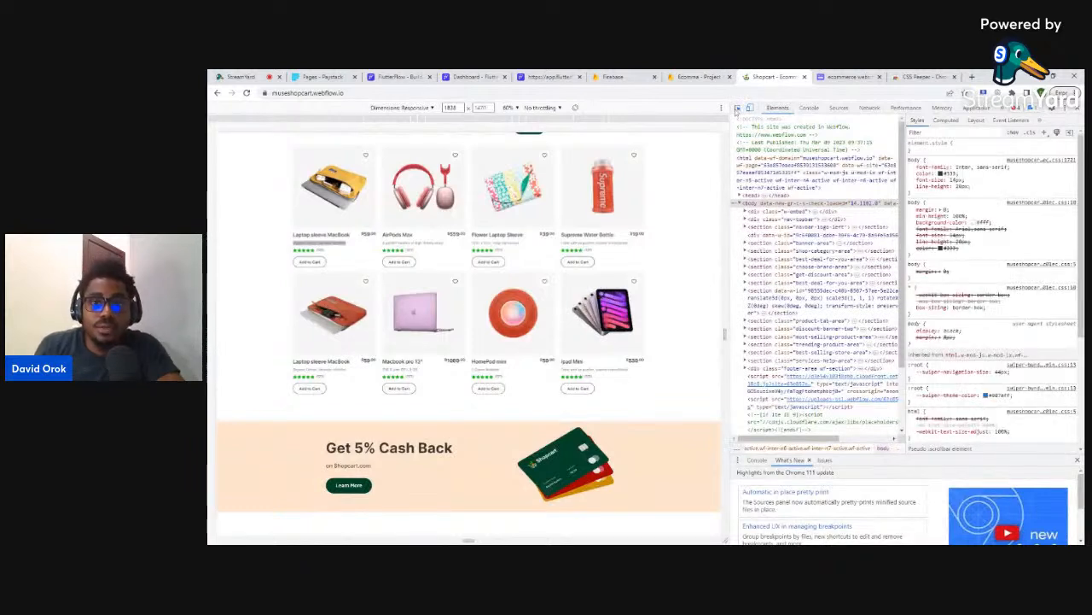
left_click(739, 108)
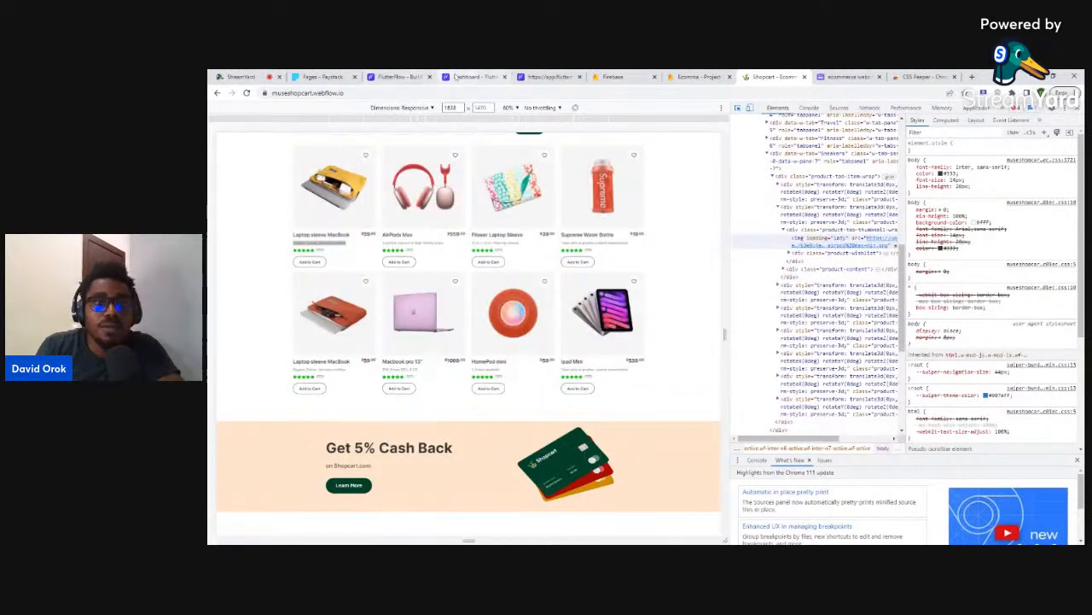
left_click(471, 76)
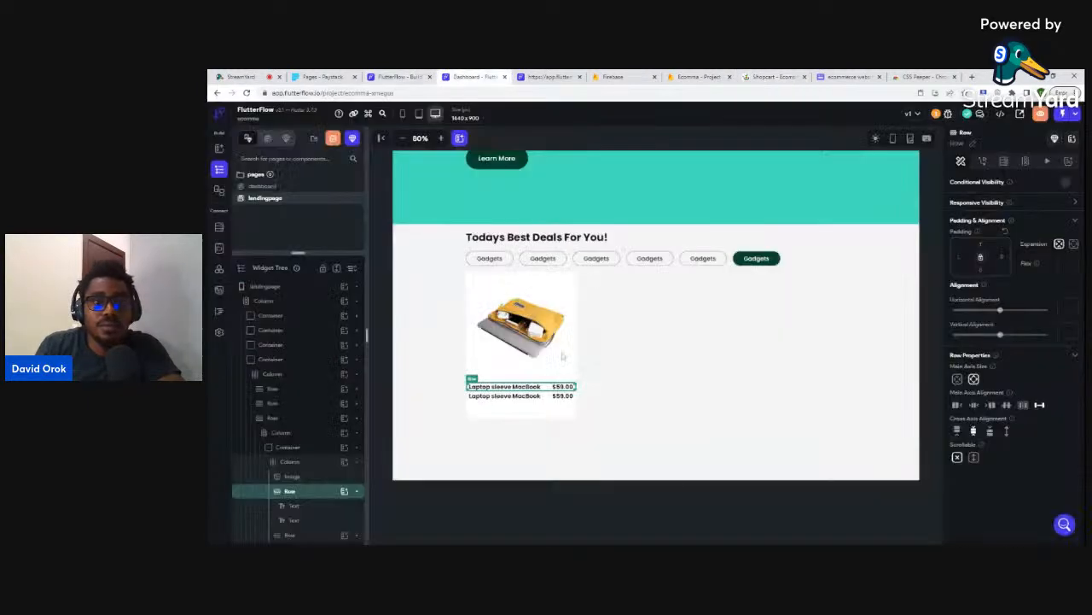
left_click(508, 396)
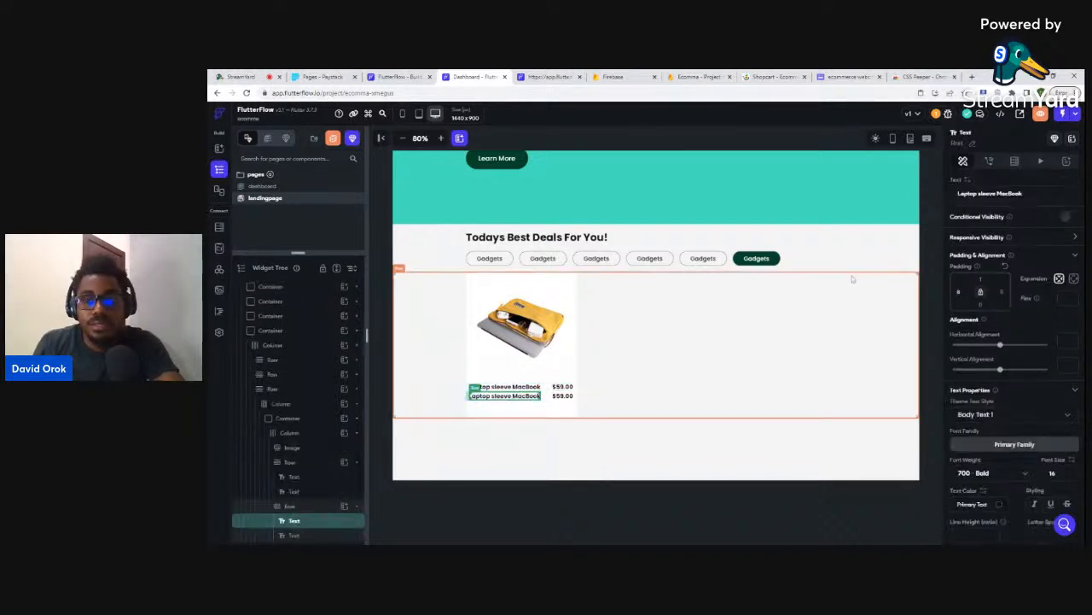
- Change the duplicated text to 'Organic Cotton, fairtrade certified' at size 12, 400 Normal weight
left_click_drag(1025, 194, 953, 197)
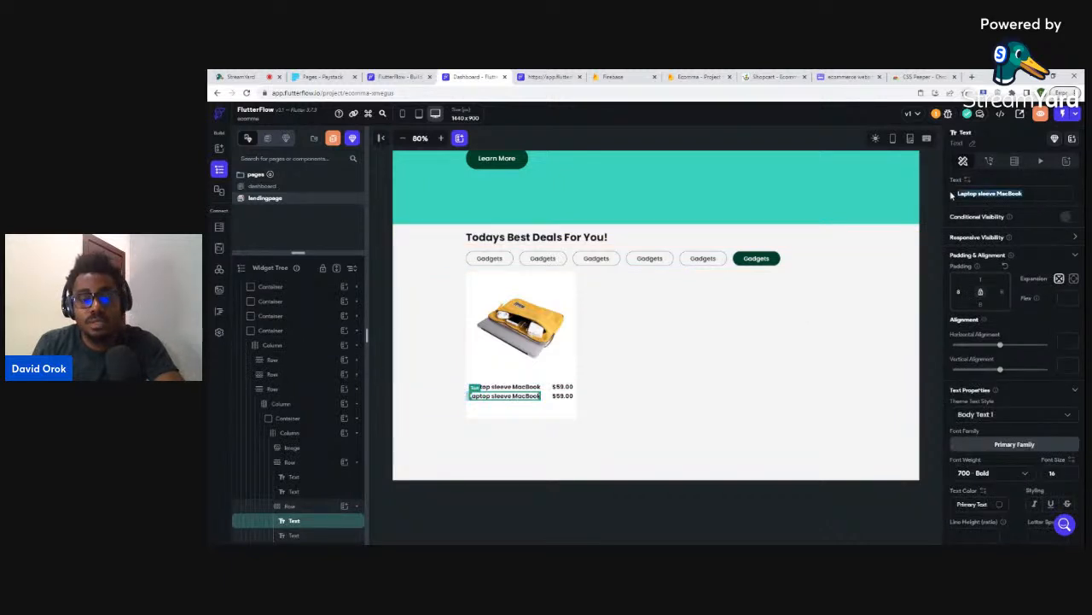
type("Organic Cotton, fairtrade certified")
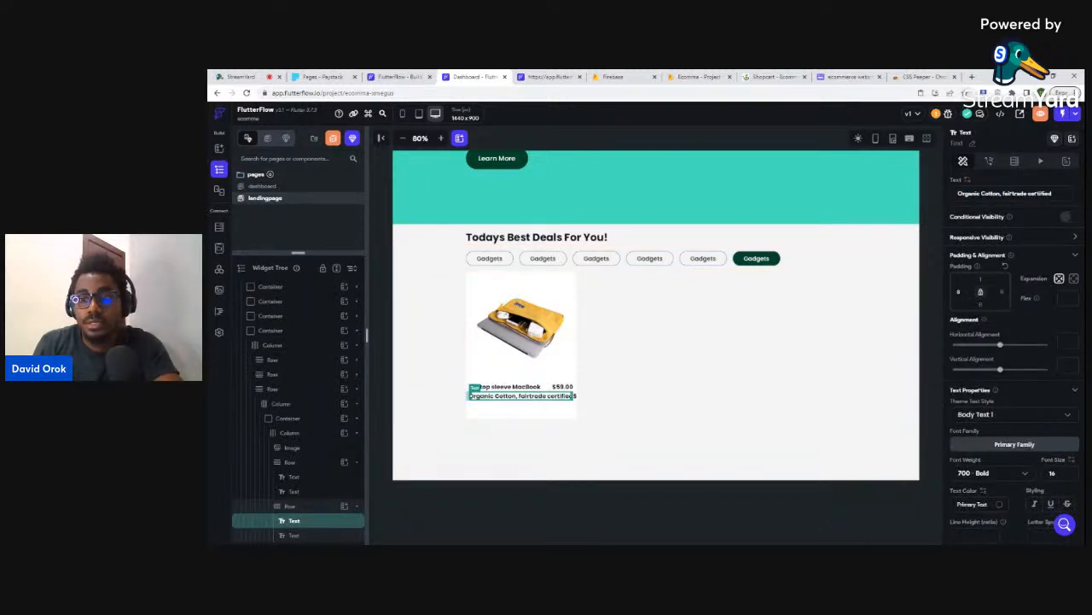
type("12")
left_click(993, 476)
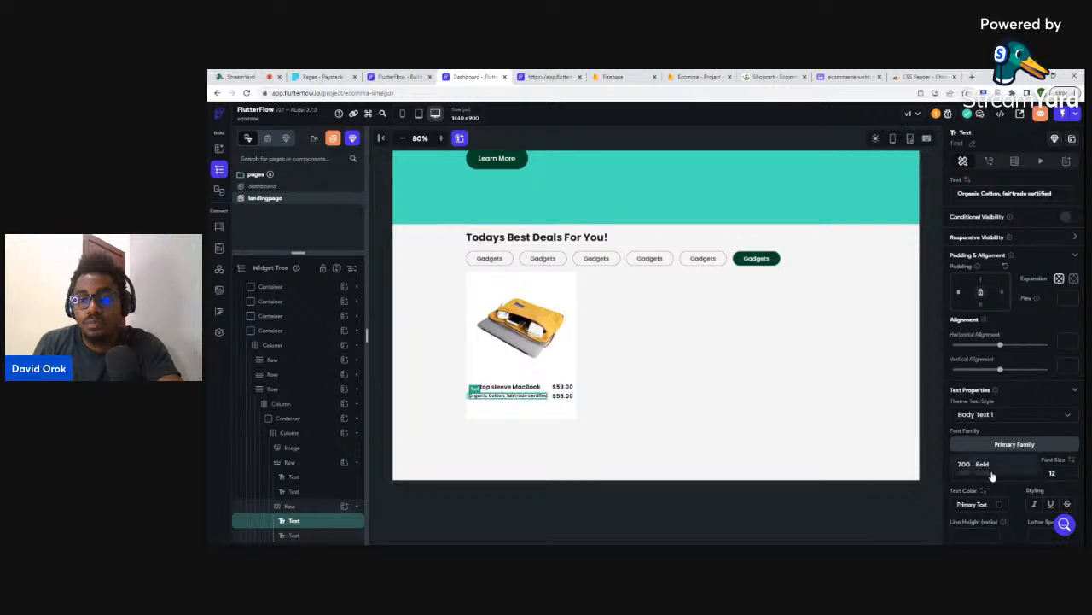
left_click(986, 399)
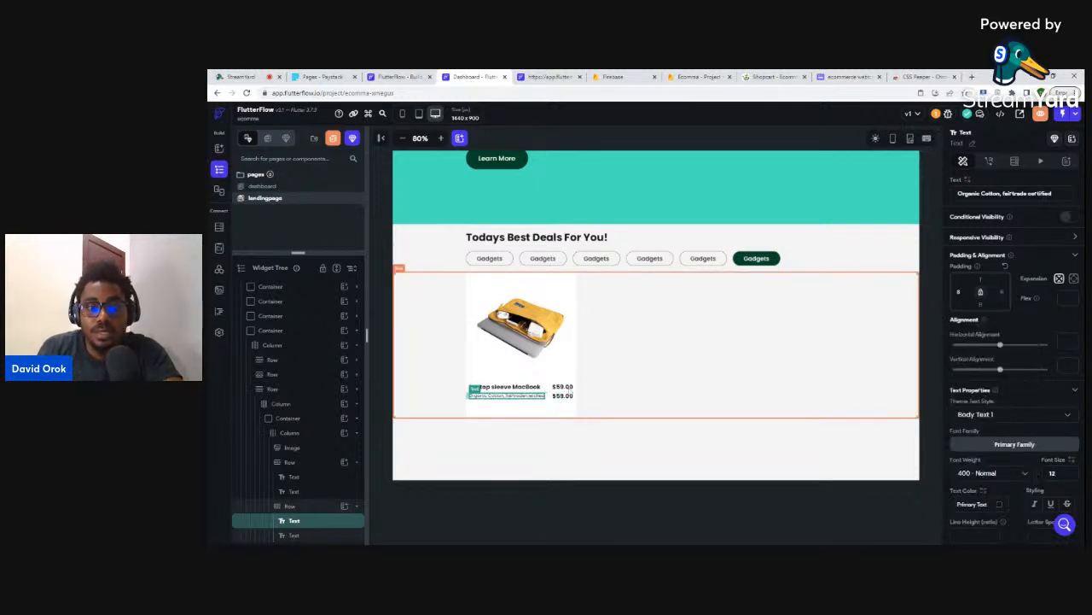
left_click(577, 399)
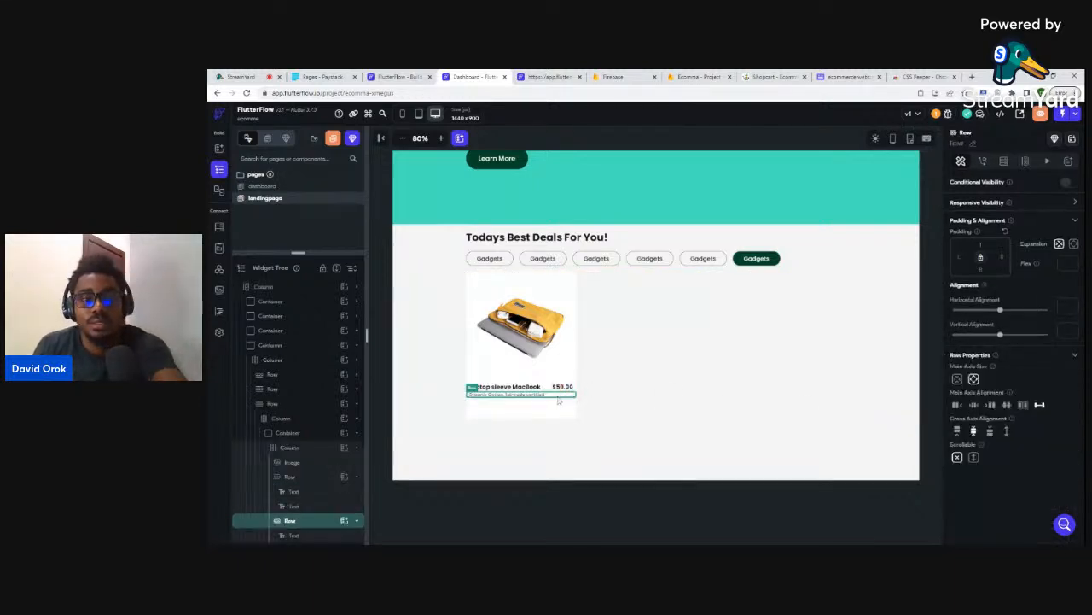
left_click(606, 437)
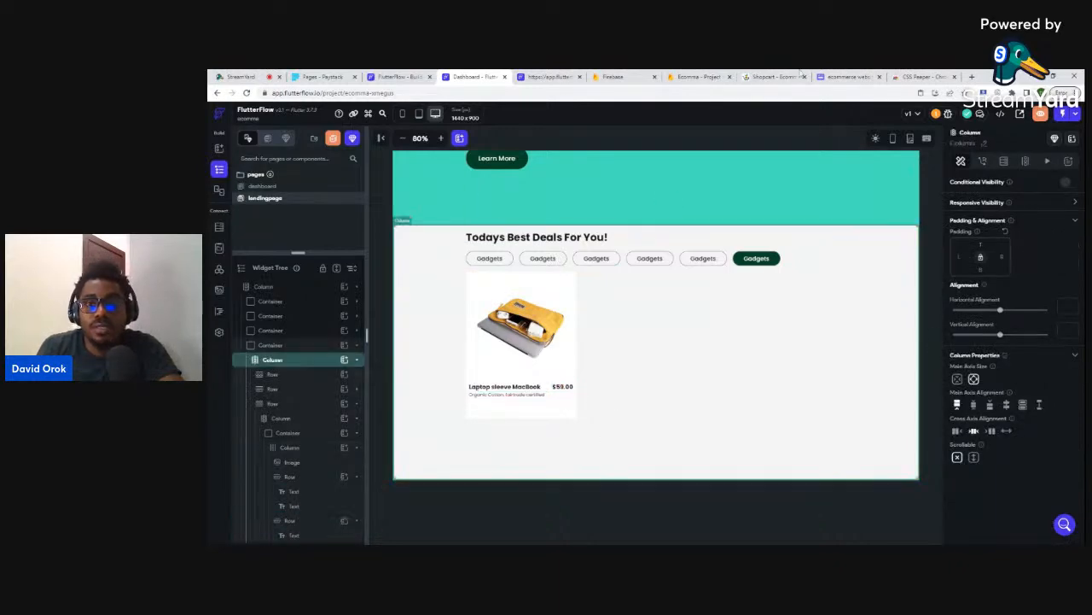
left_click(768, 76)
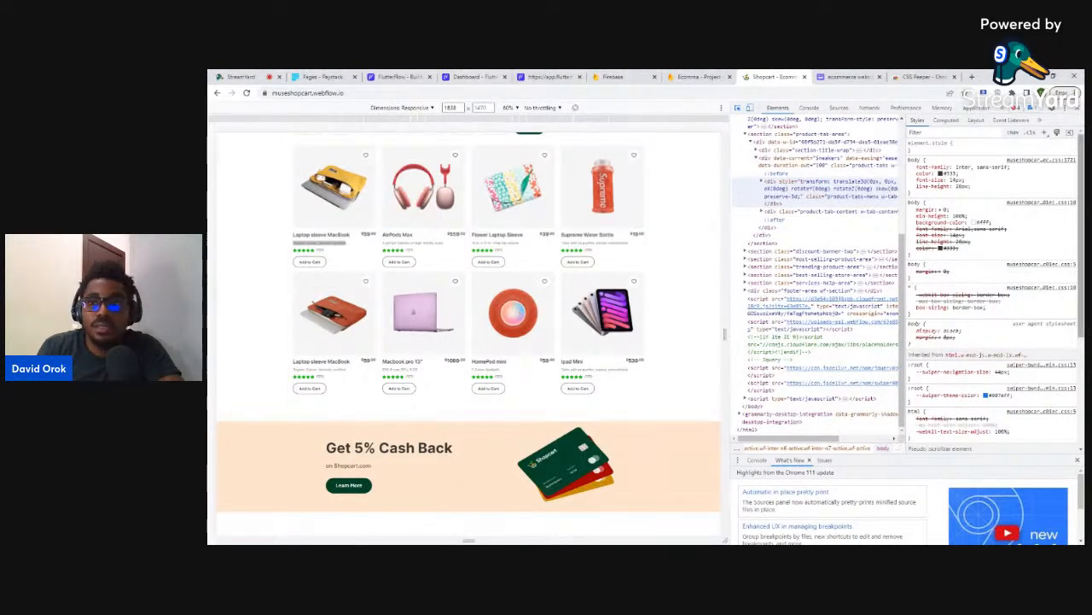
- Close DevTools on the Shopcart page, select the 121 rating count, and return to FlutterFlow
left_click(1077, 108)
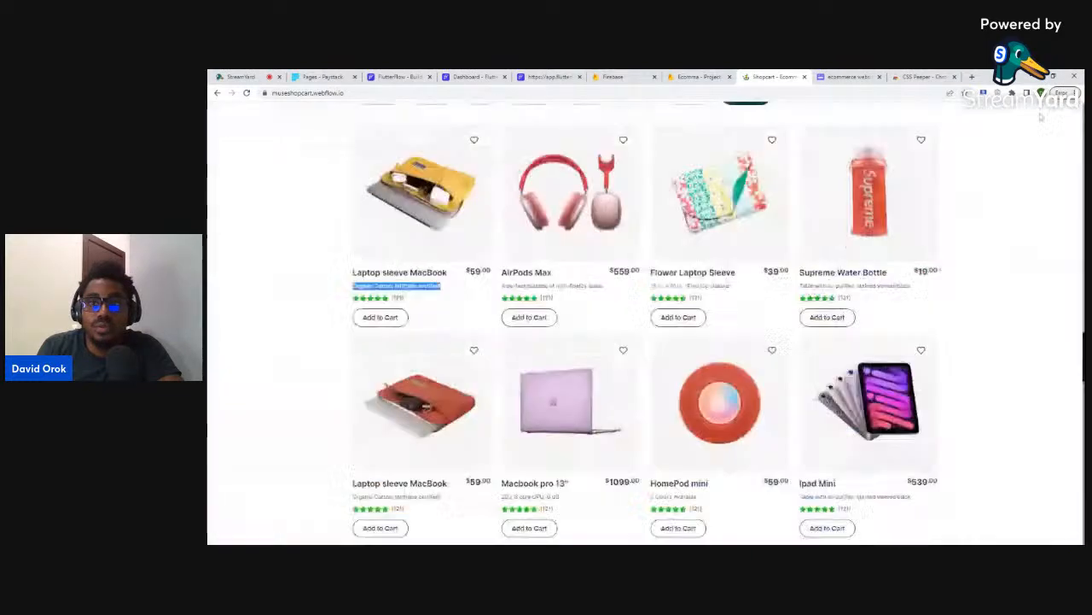
double_click(398, 298)
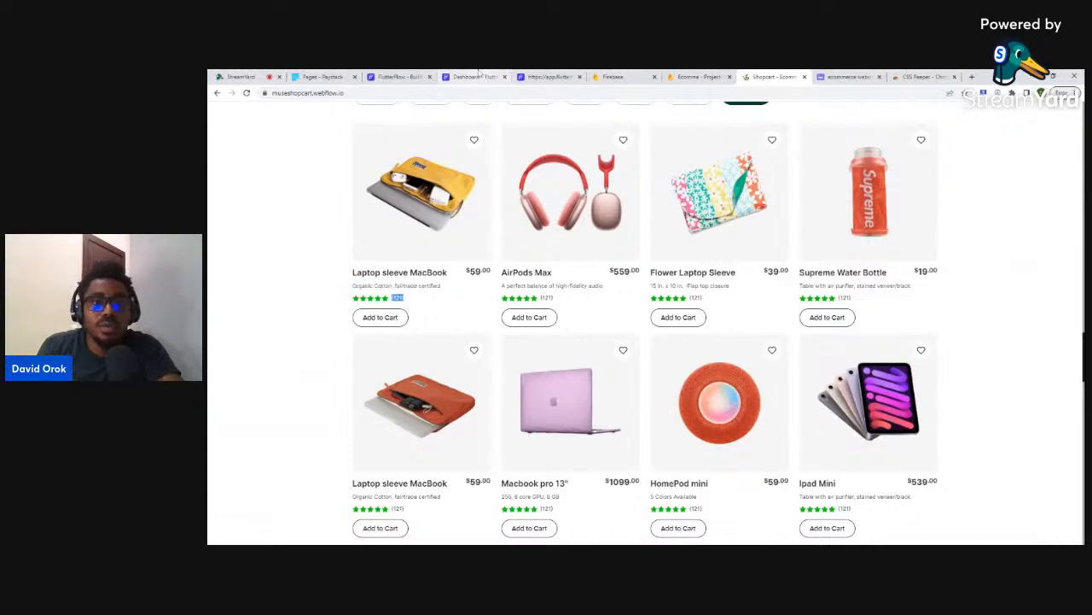
left_click(478, 76)
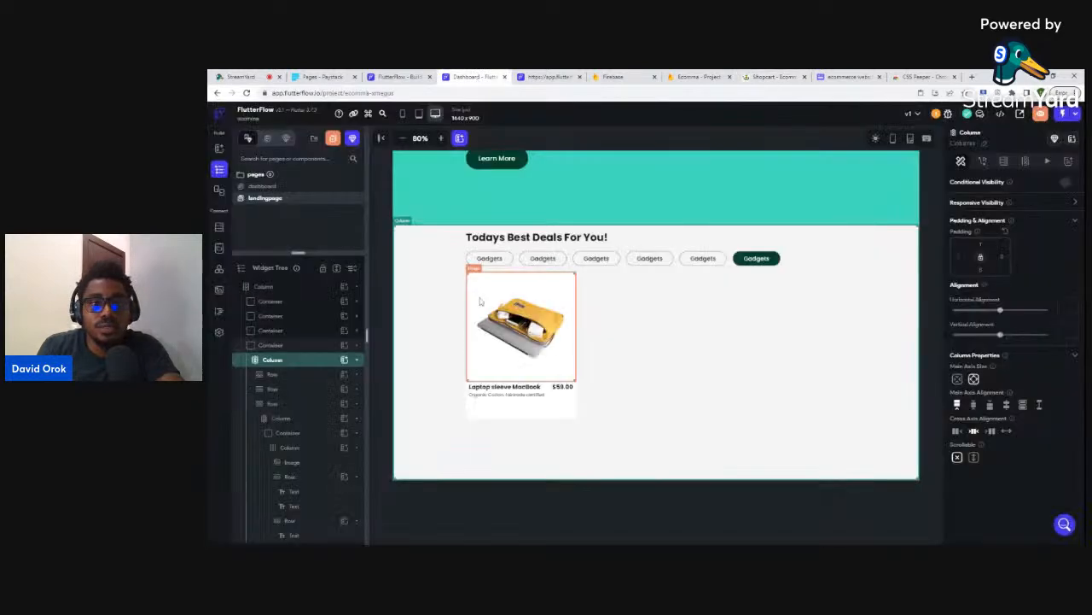
- Add an Icon widget to the description's row and set it to Star Rounded
left_click(557, 396)
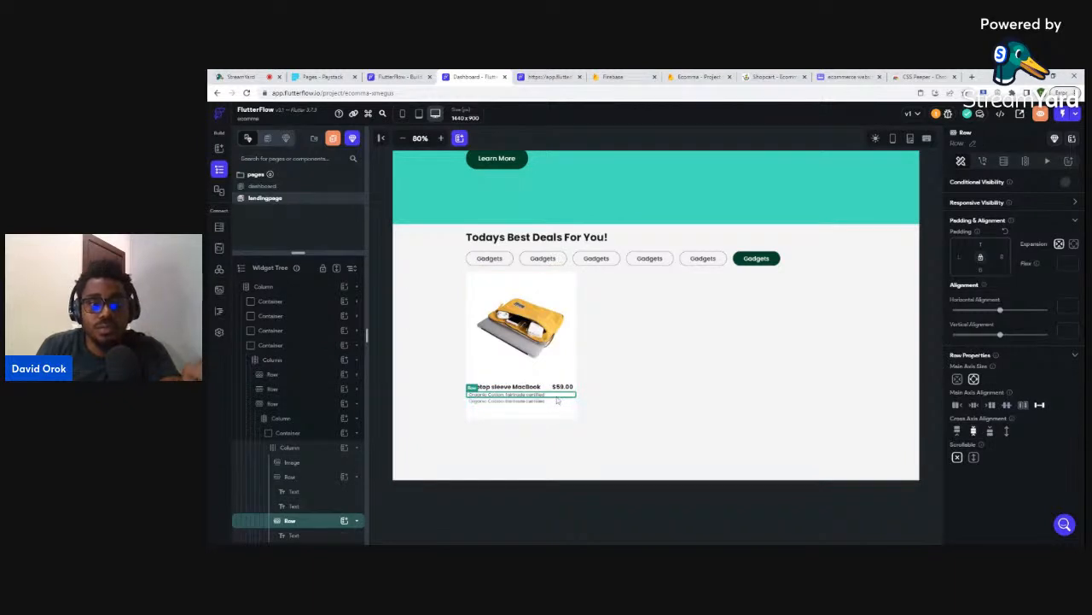
left_click(527, 401)
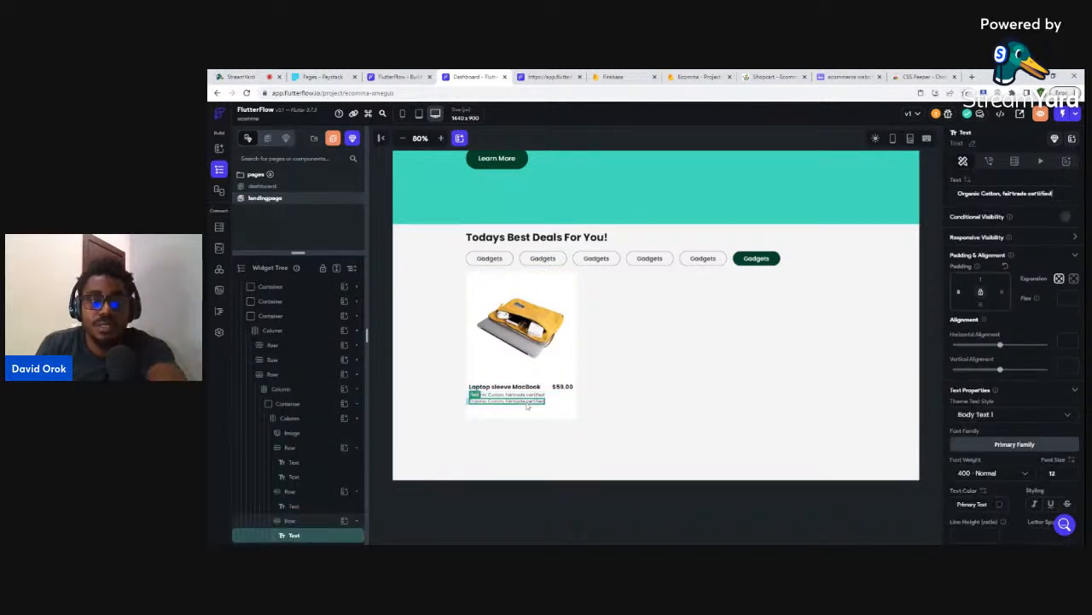
left_click(528, 407)
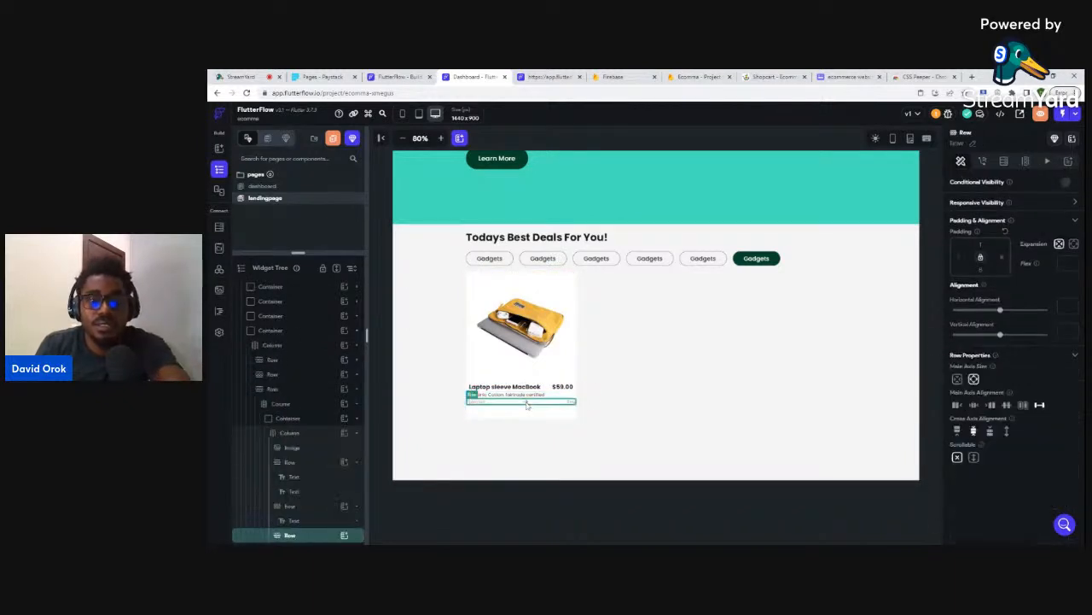
left_click(344, 535)
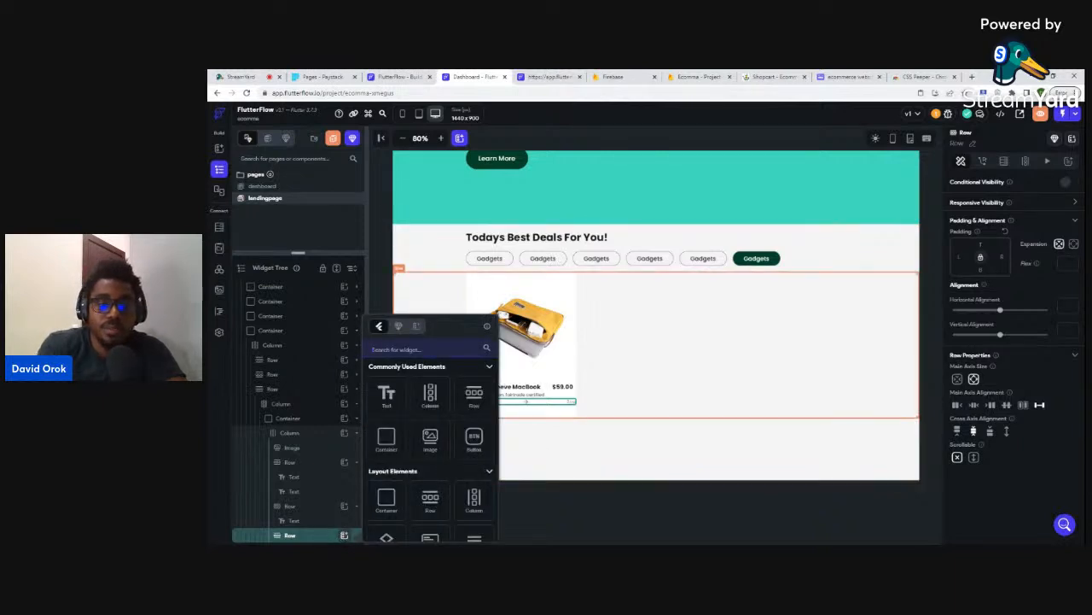
type("ico")
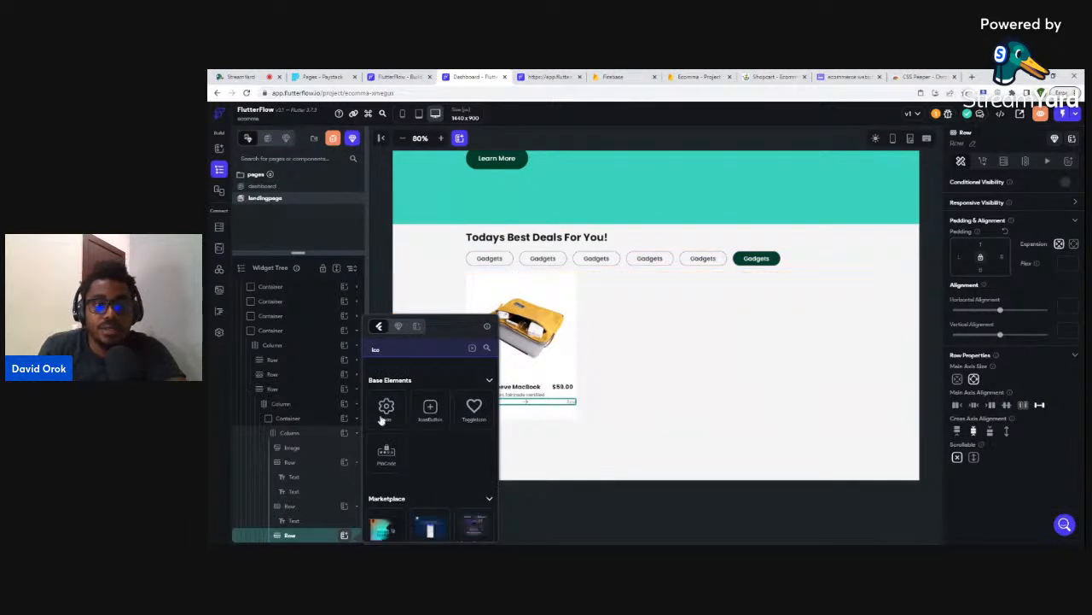
left_click(388, 411)
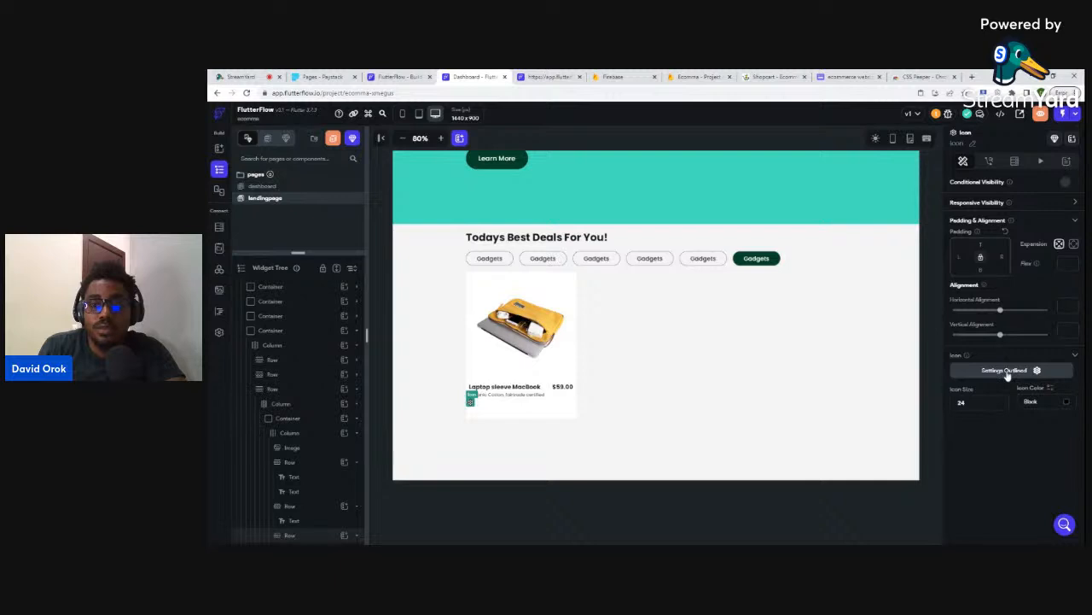
left_click(1008, 372)
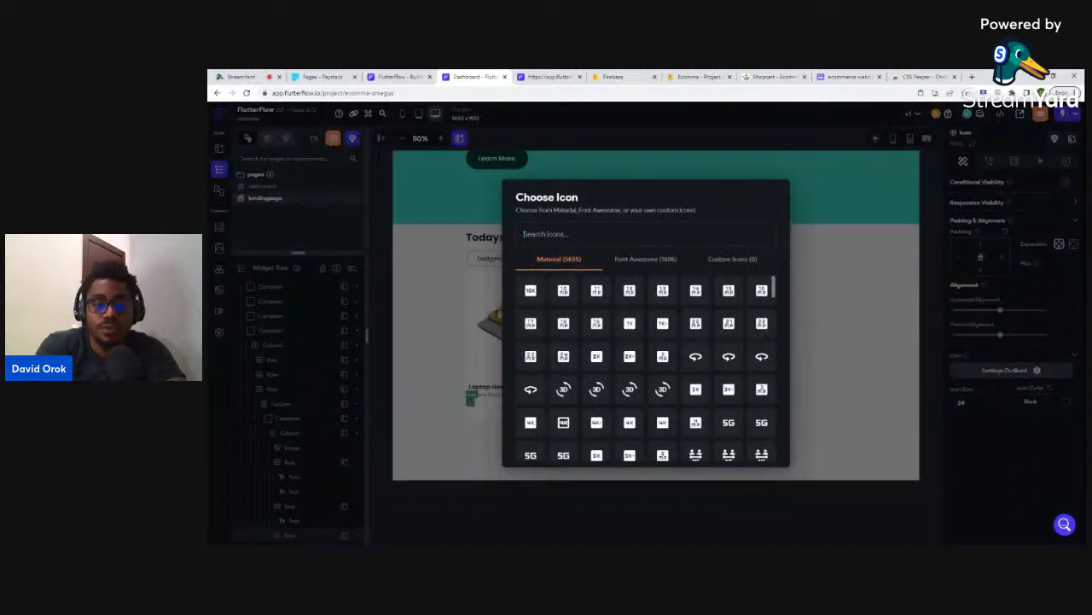
type("stars")
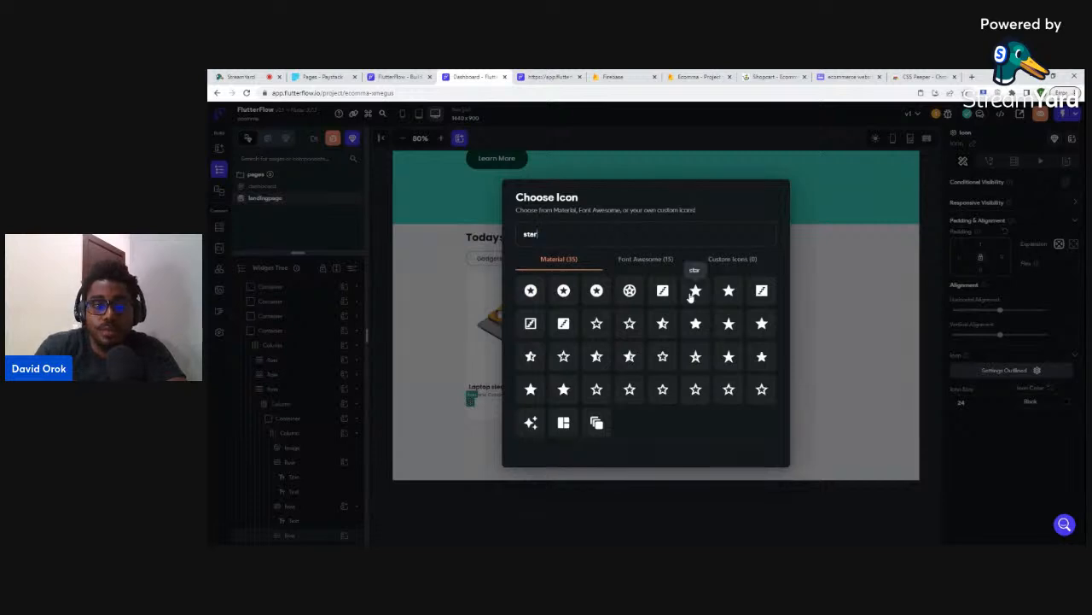
key("BackSpace")
left_click(761, 291)
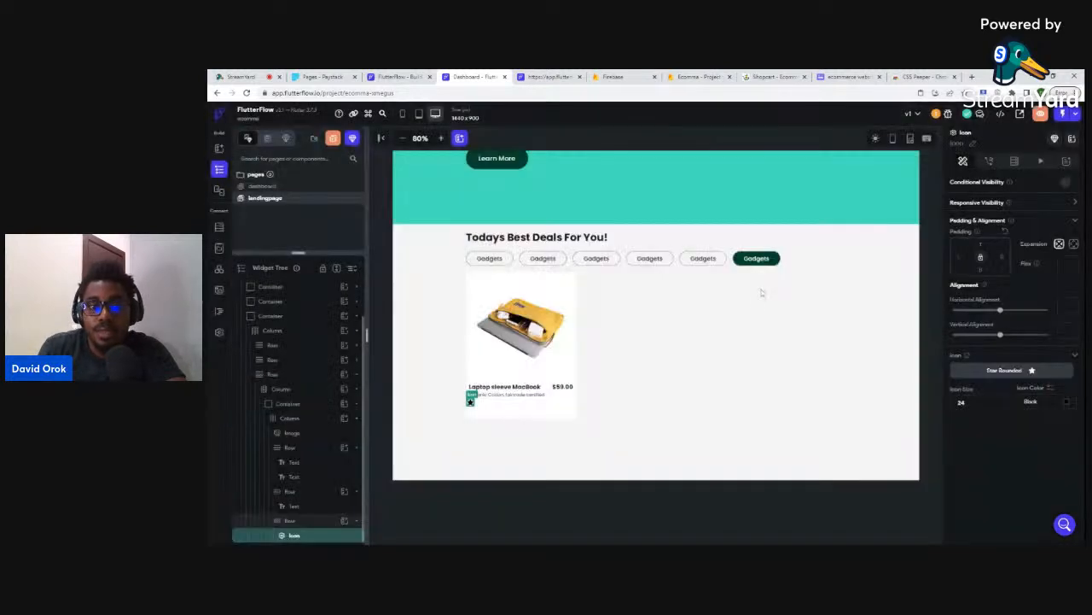
left_click(763, 76)
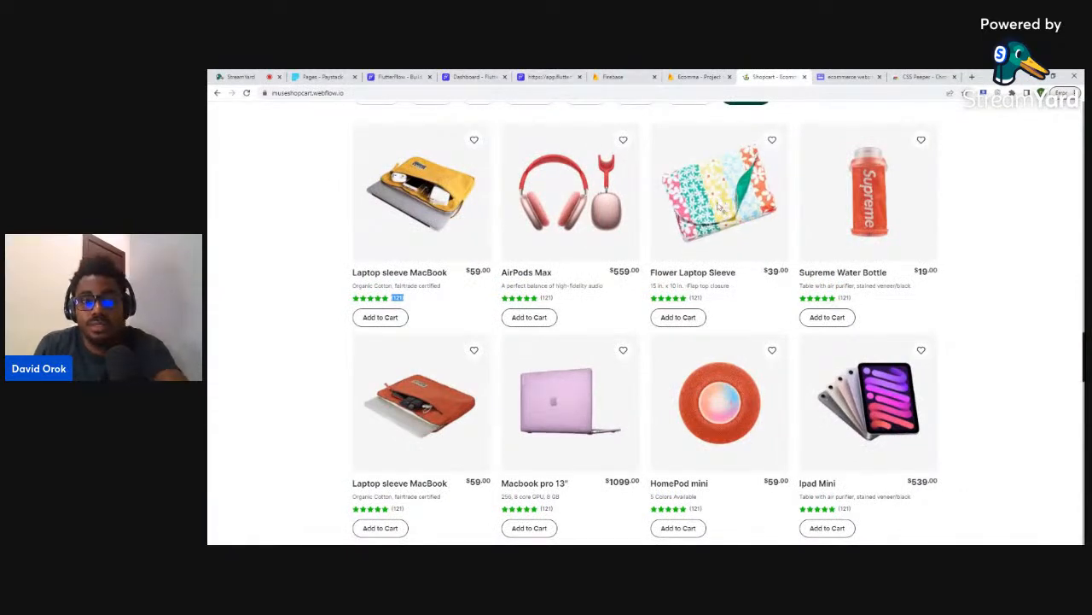
- Inspect a Shopcart star rating in DevTools, then close DevTools and return to FlutterFlow
key("ctrl+shift+i")
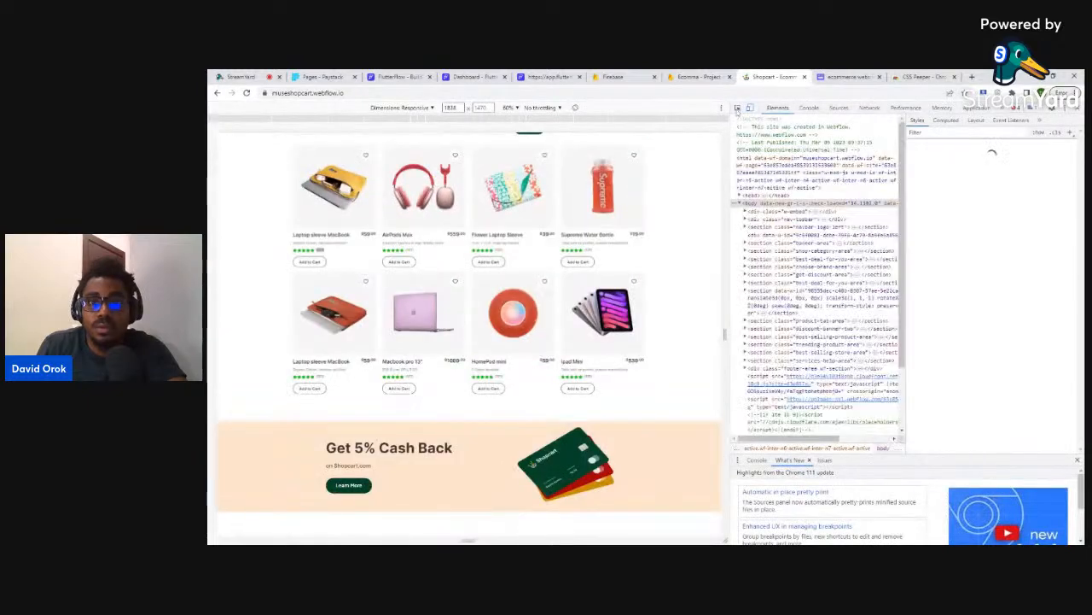
left_click(737, 107)
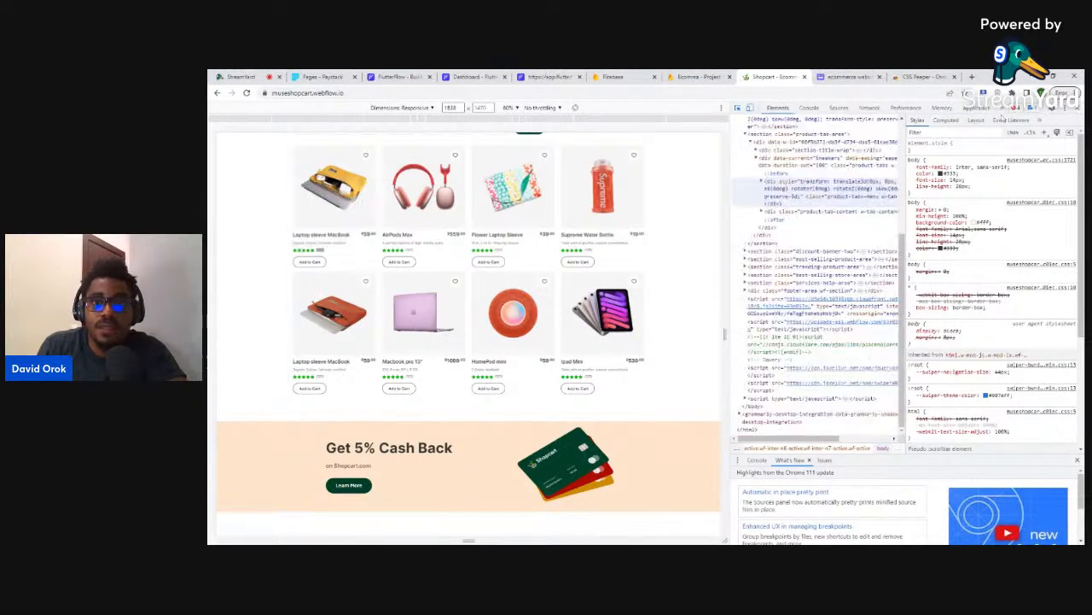
left_click(1077, 108)
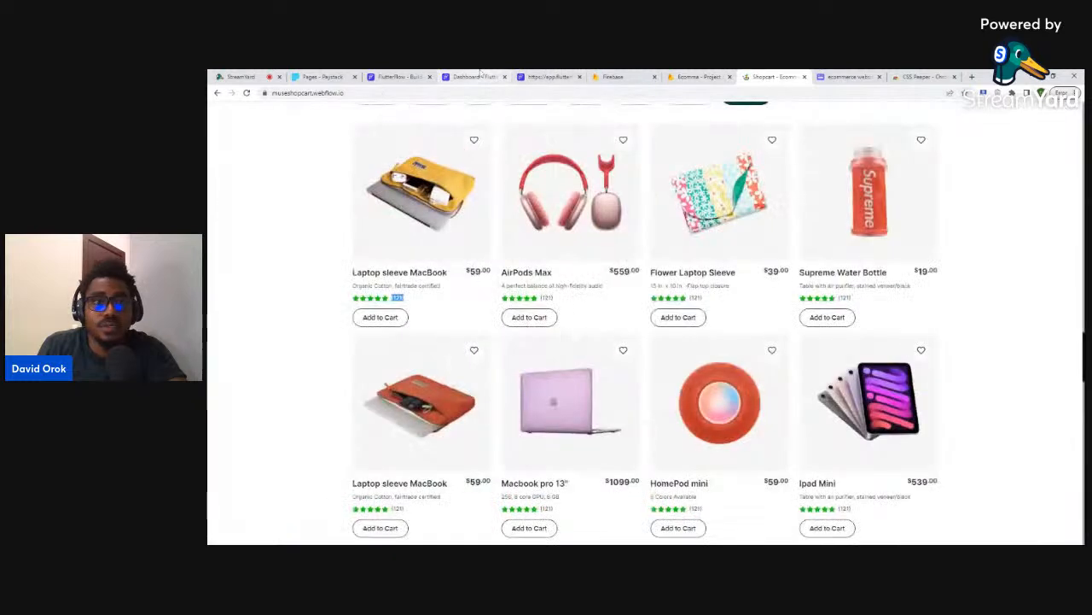
left_click(471, 77)
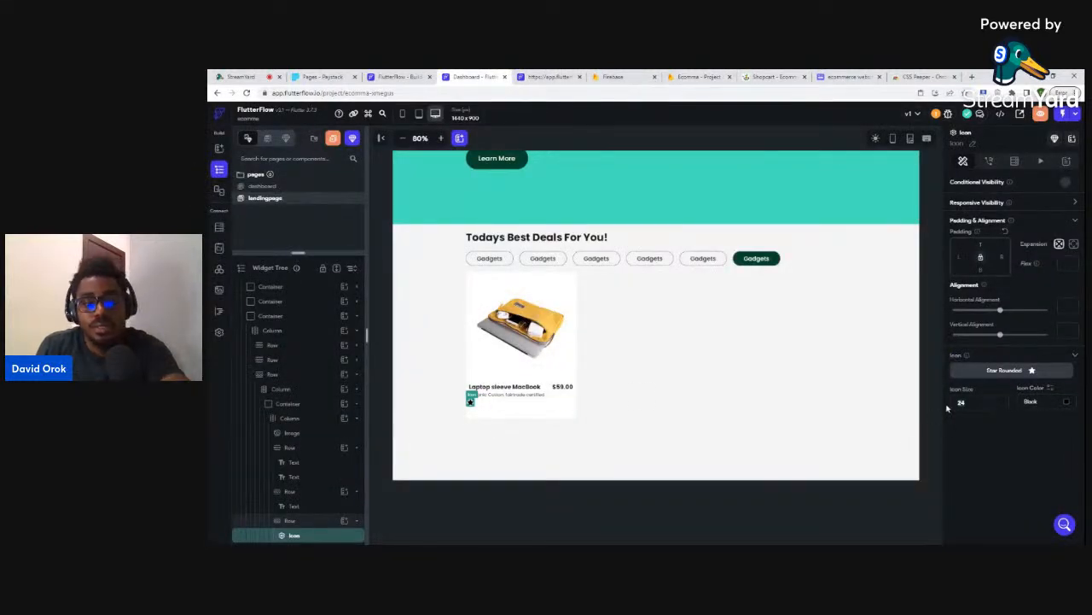
- Make the star icon size 16 and colour it green #1DBF73
type("16")
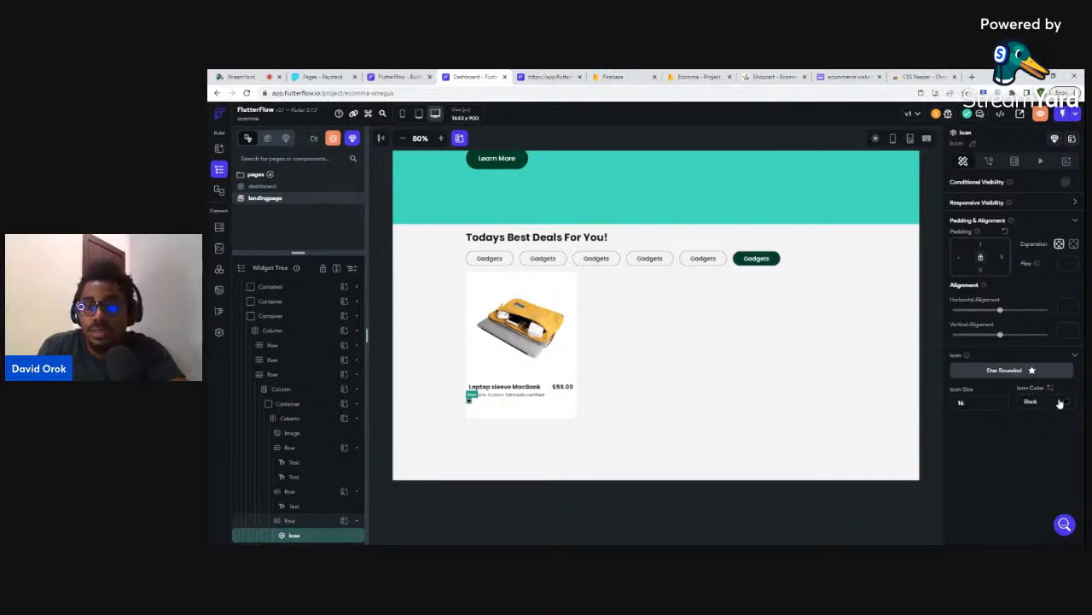
left_click(1066, 402)
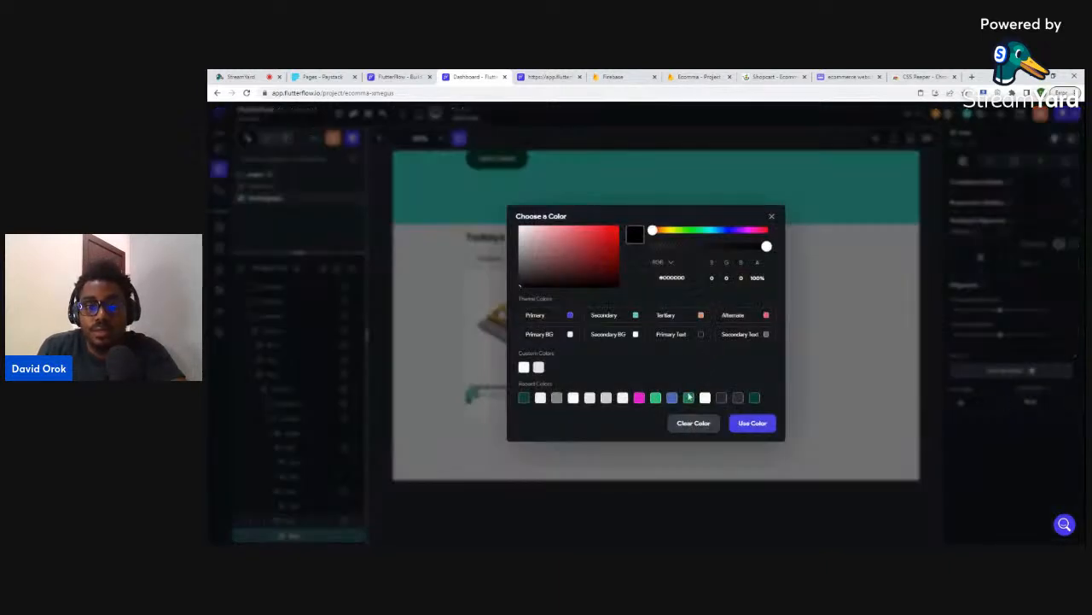
left_click(655, 398)
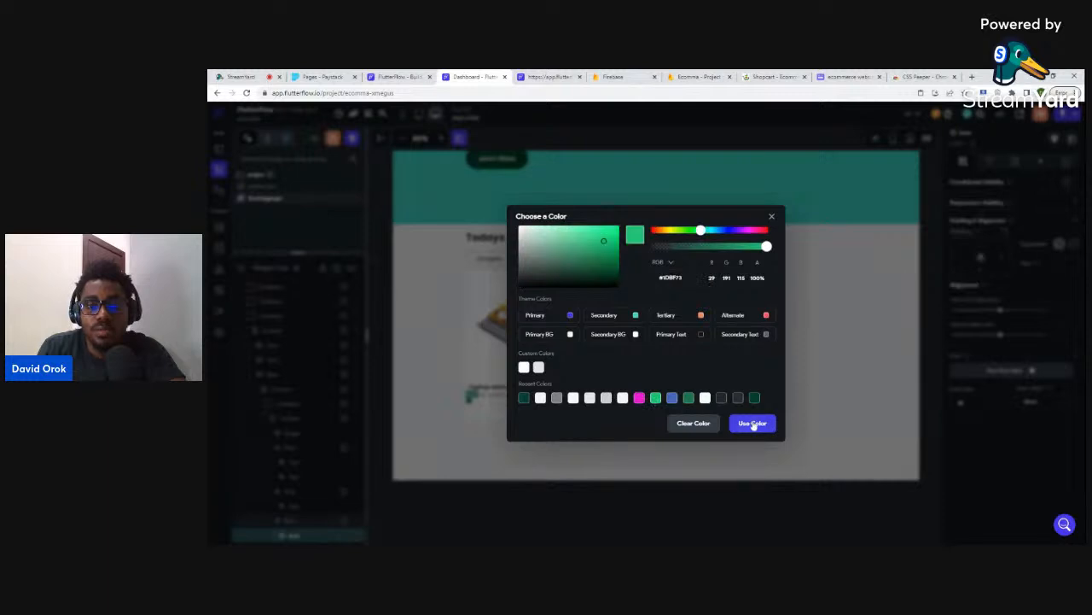
left_click(753, 424)
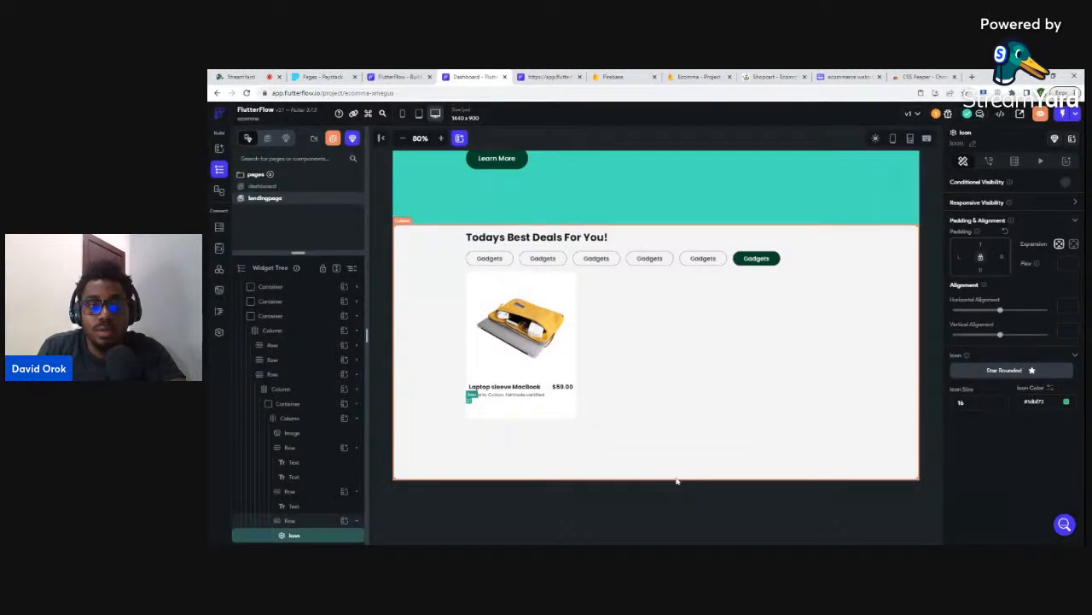
left_click(469, 401)
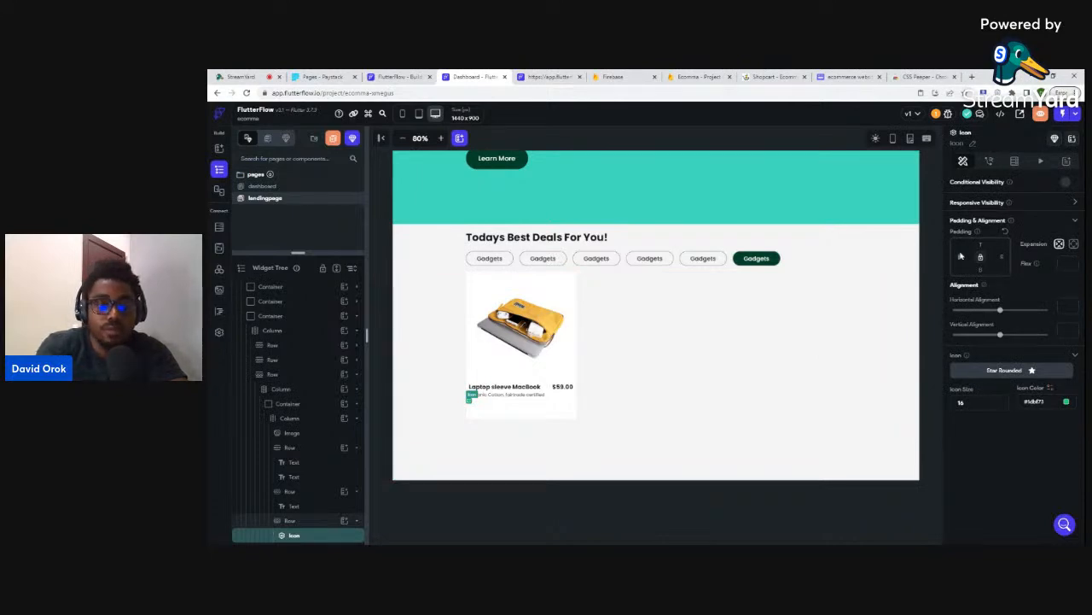
left_click(648, 514)
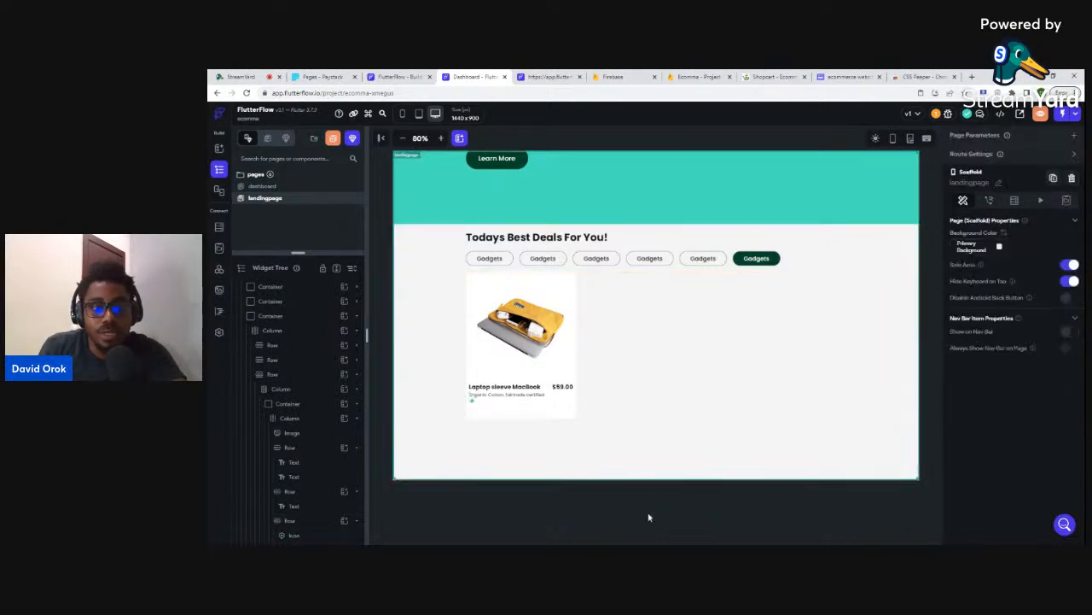
left_click(471, 403)
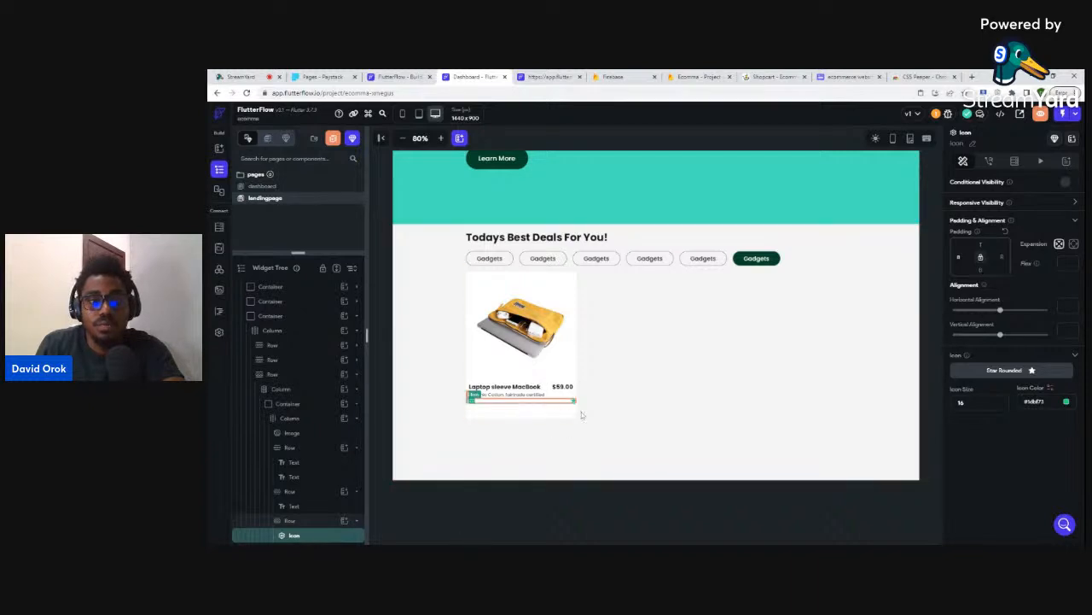
- Remove the star's left padding and duplicate it to add more stars
left_click(553, 405)
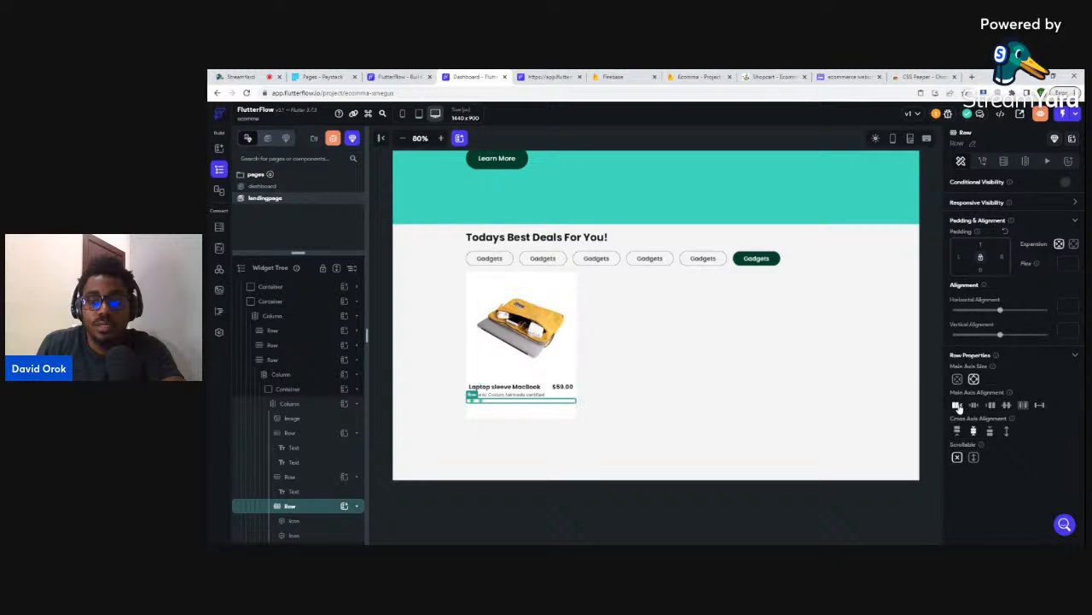
left_click(476, 399)
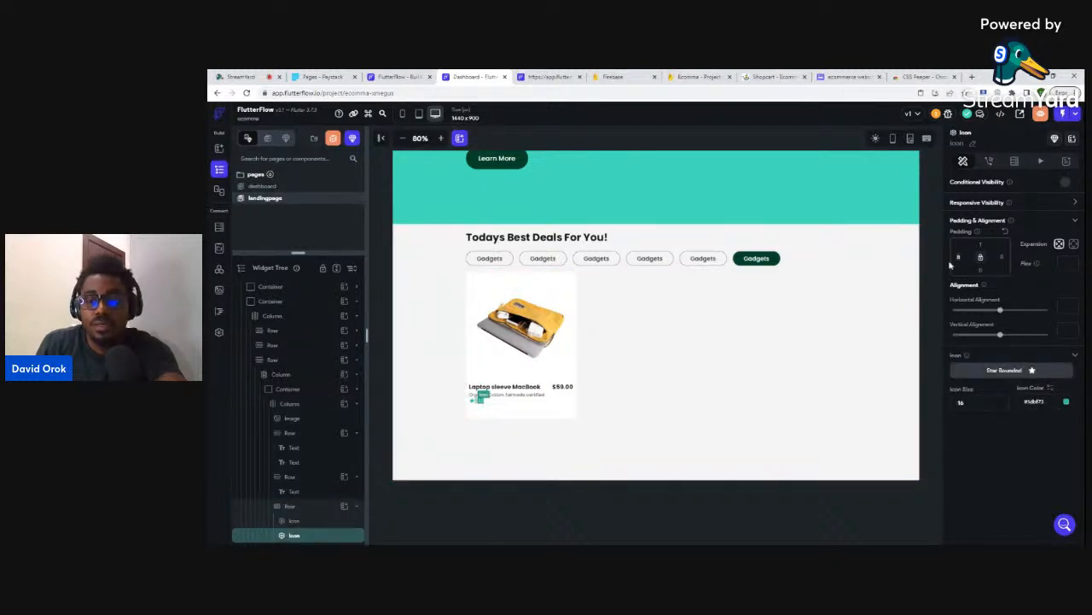
key("BackSpace")
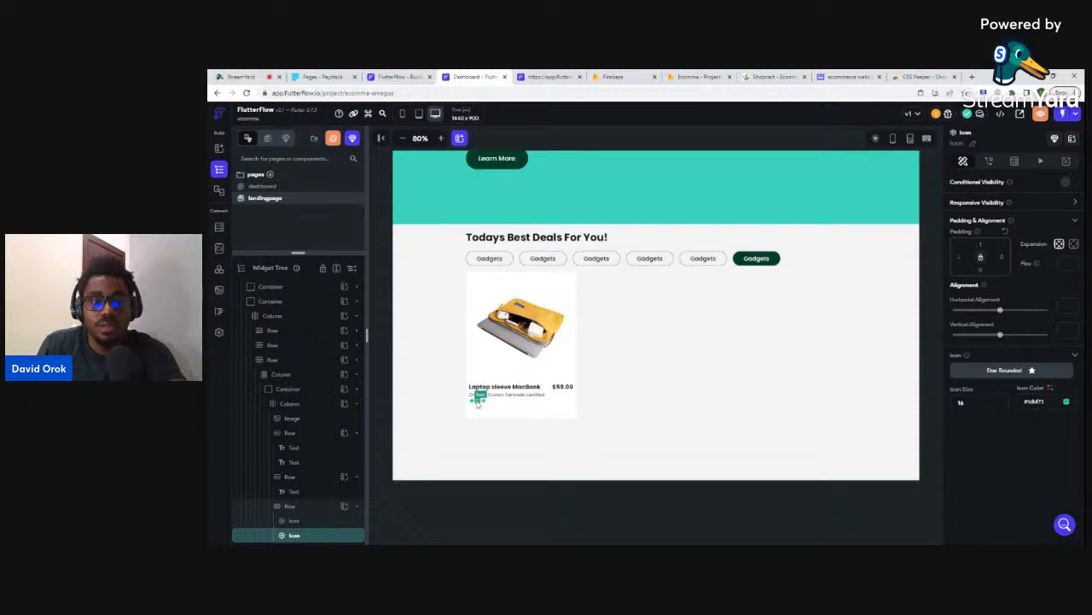
key("ctrl+d")
key("ctrl+d")
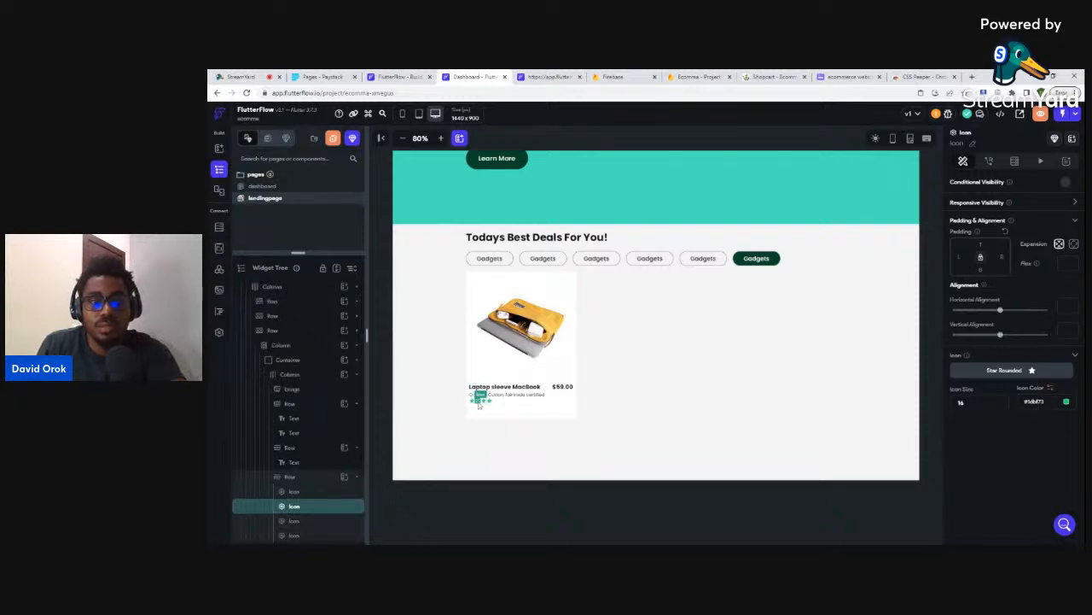
- Add a text widget to the stars row beside the green stars
left_click(302, 479)
left_click(356, 478)
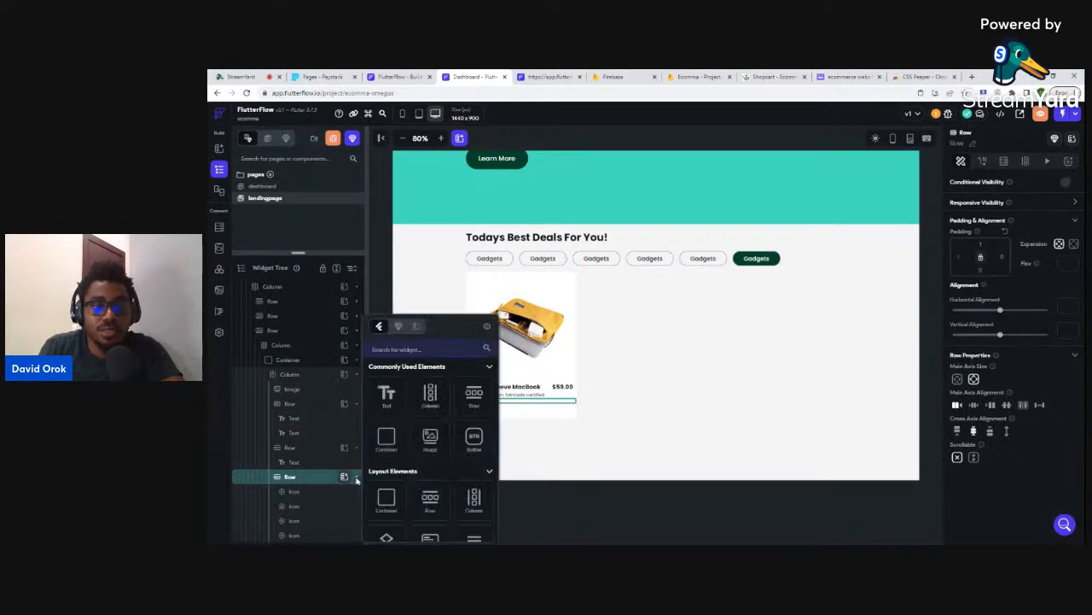
left_click(387, 395)
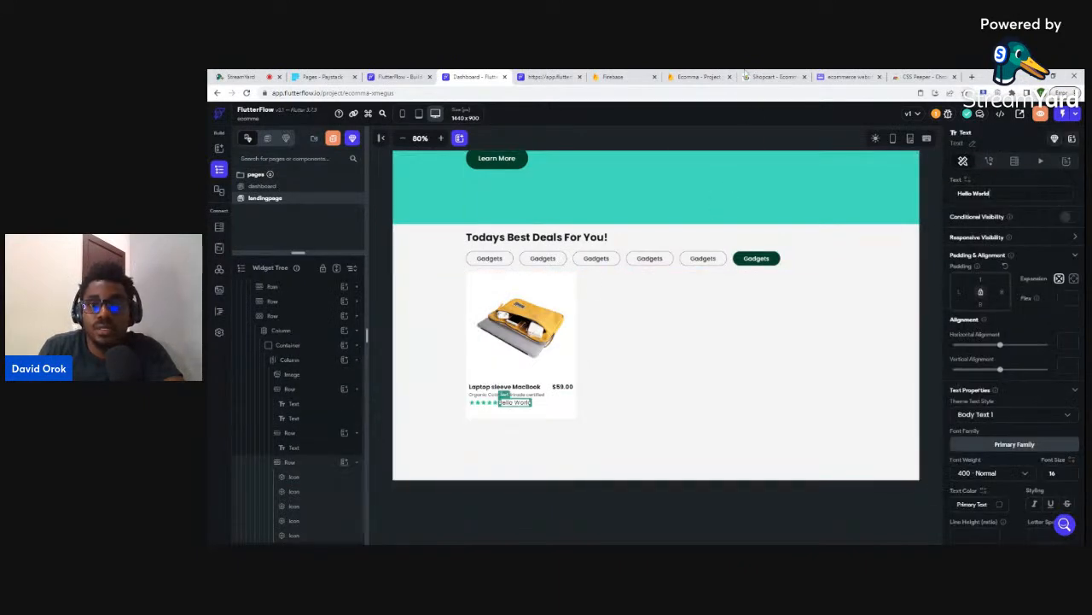
left_click(768, 76)
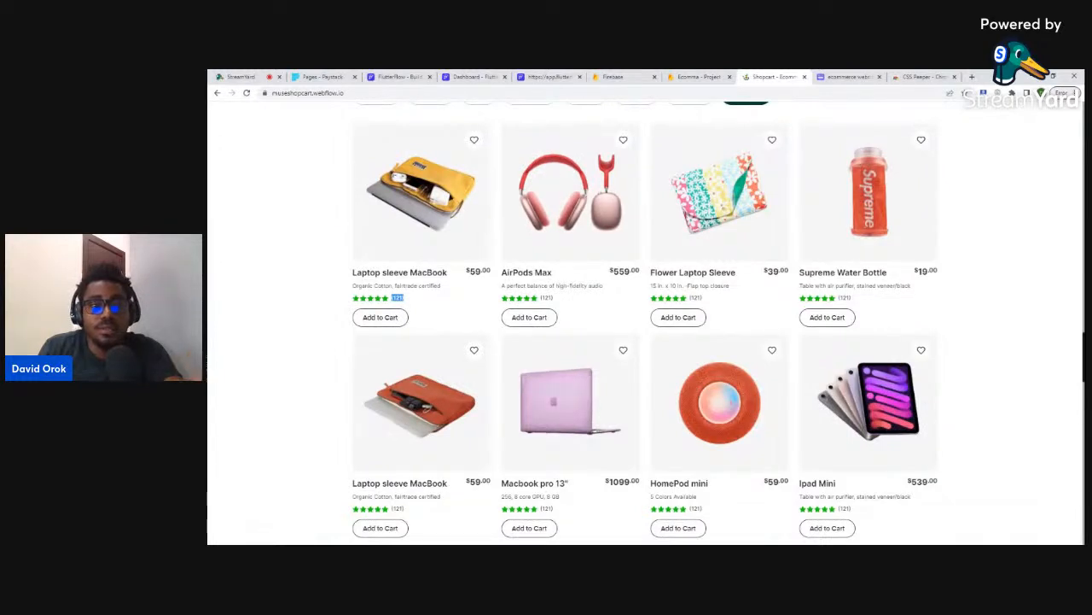
left_click(471, 75)
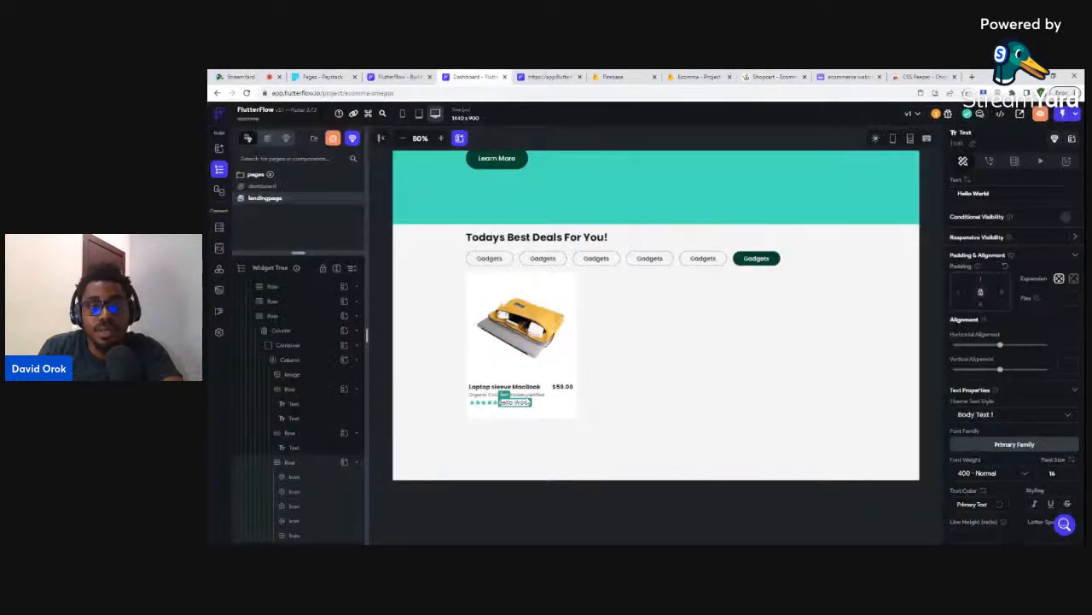
- Set the text to the review count '(125)' at font size 12
left_click(995, 194)
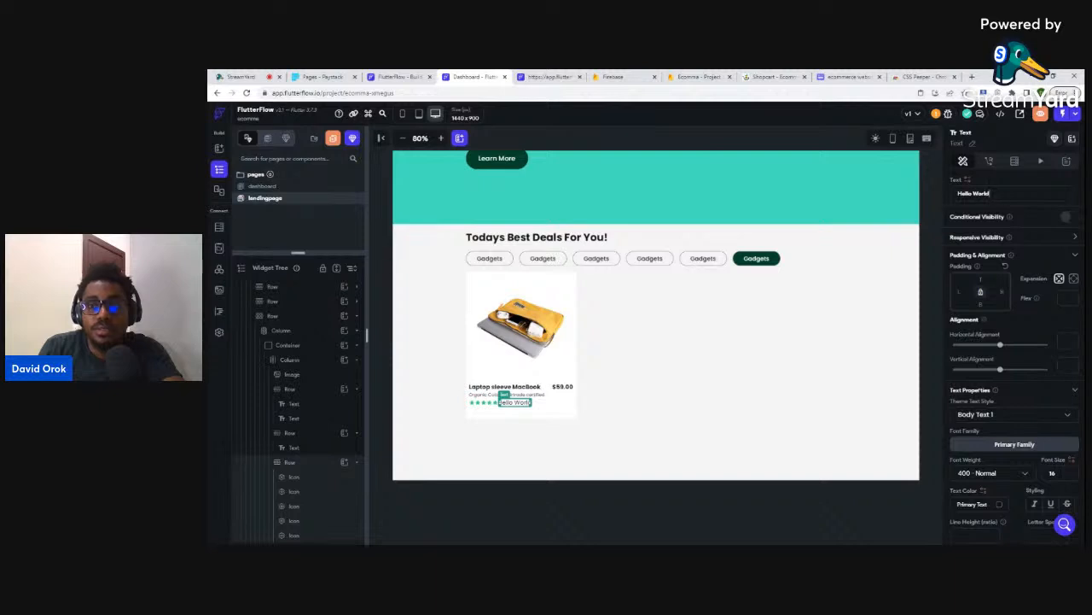
left_click_drag(995, 194, 945, 196)
type("(125)")
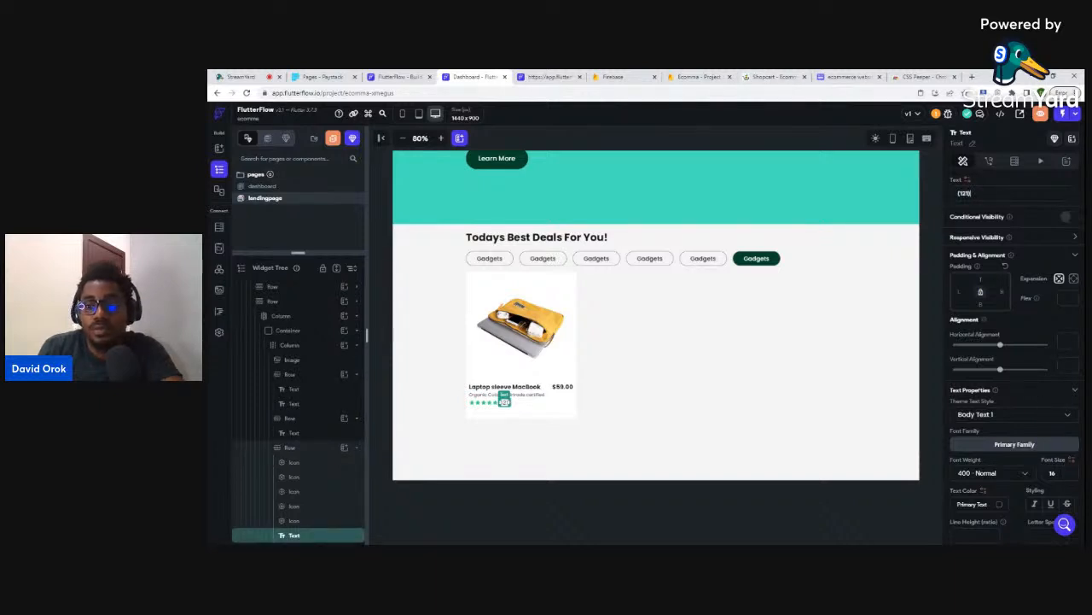
left_click_drag(1058, 474, 1044, 477)
type("12")
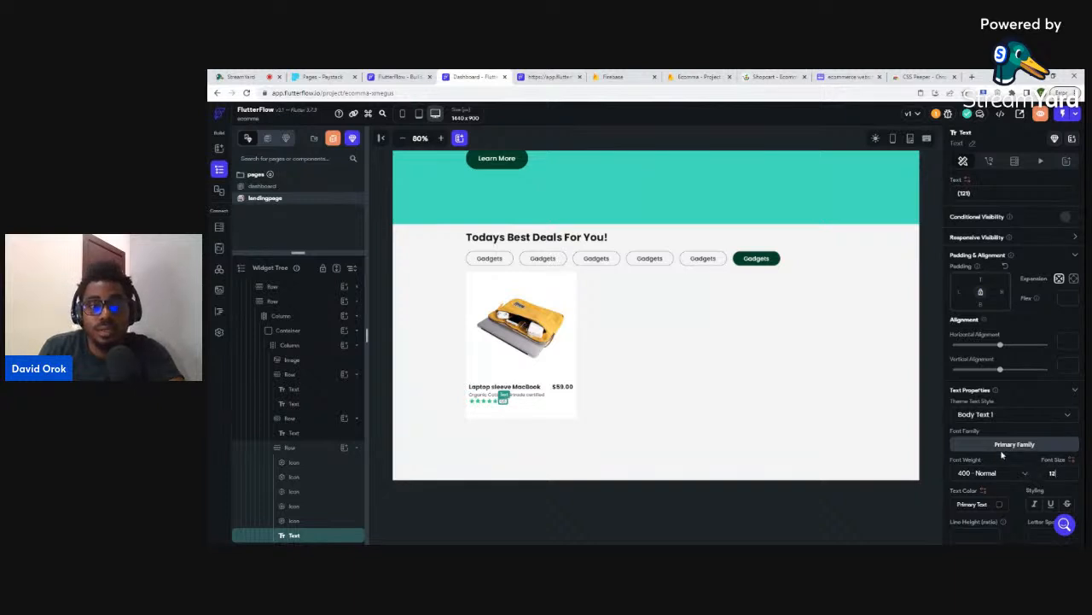
left_click(856, 494)
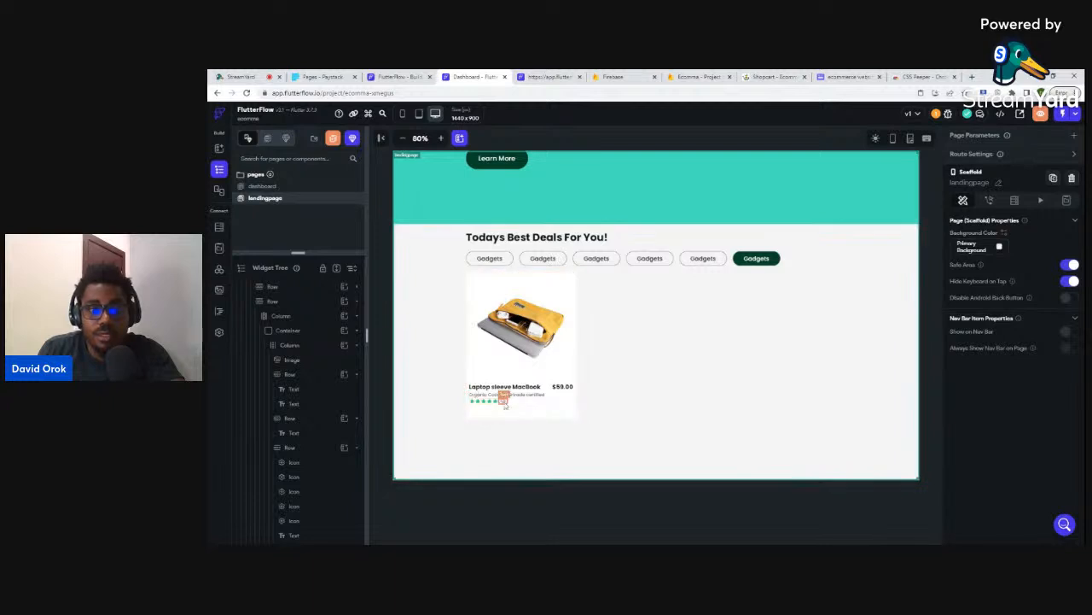
left_click(504, 402)
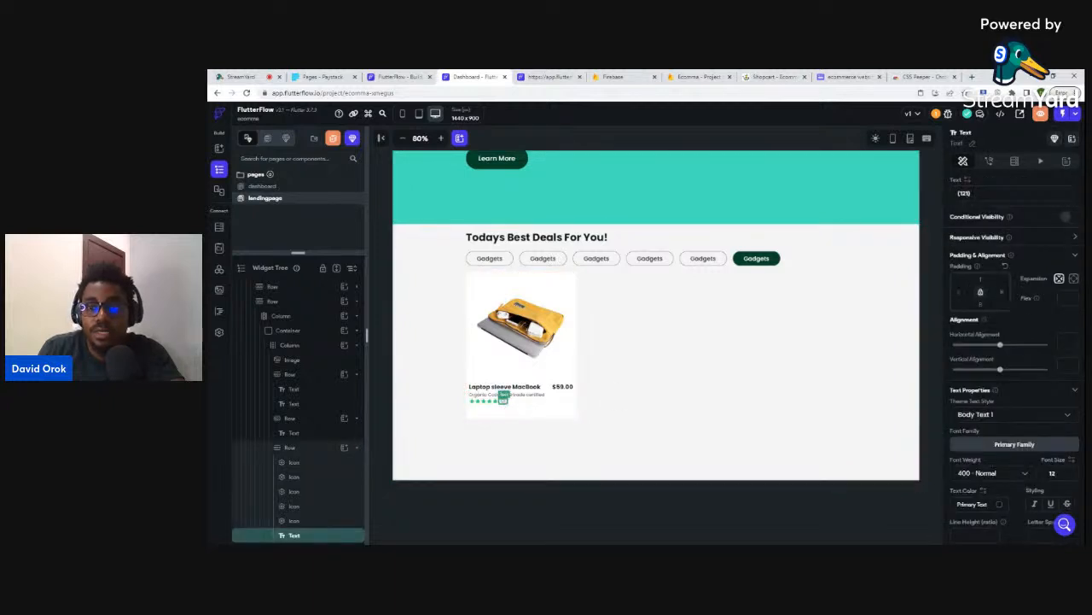
left_click(775, 506)
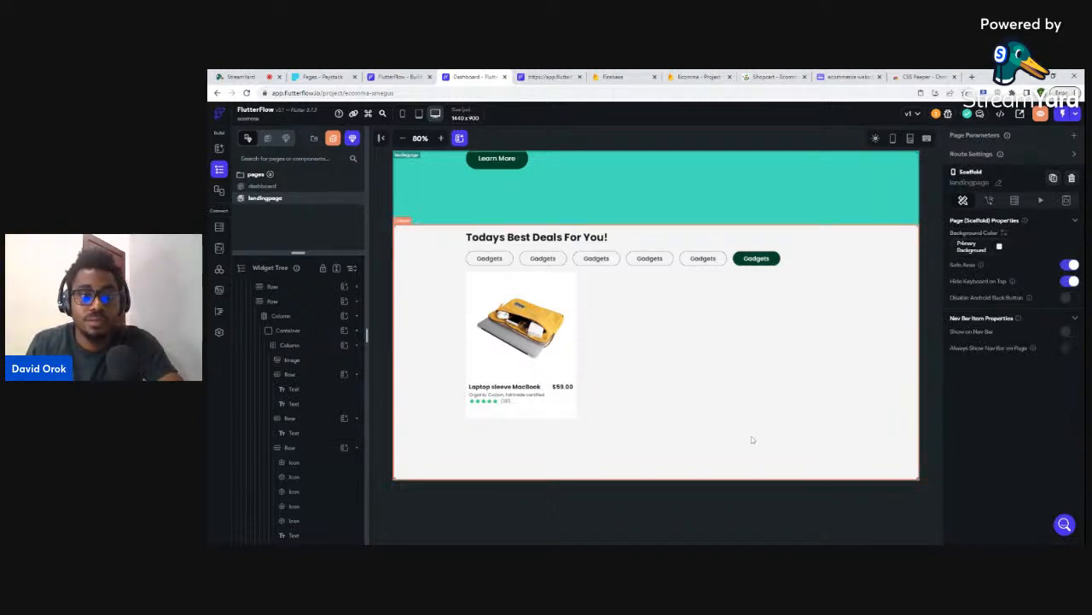
left_click(764, 76)
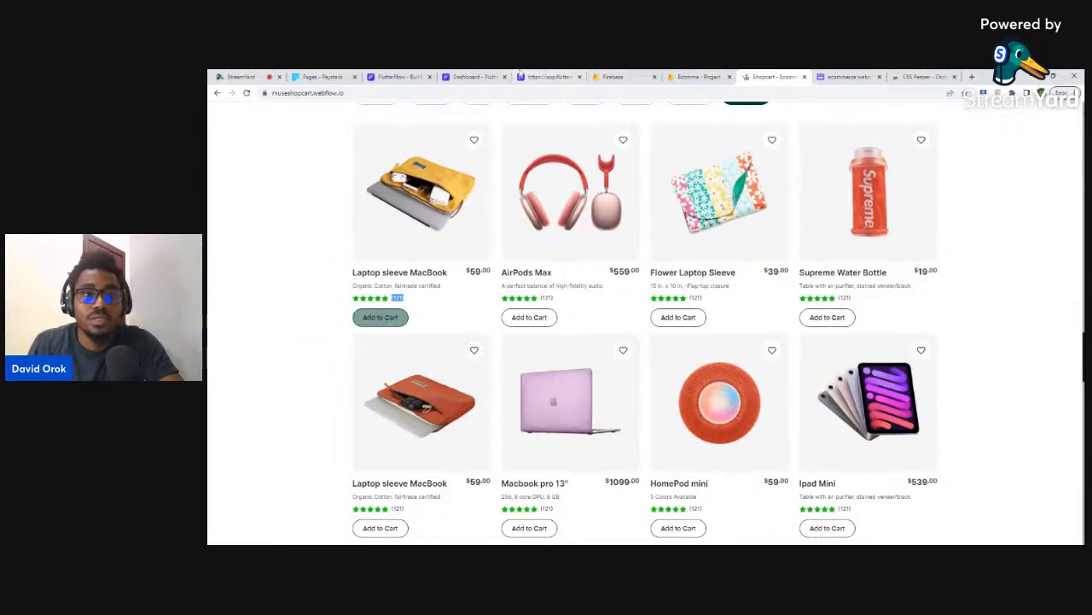
left_click(474, 76)
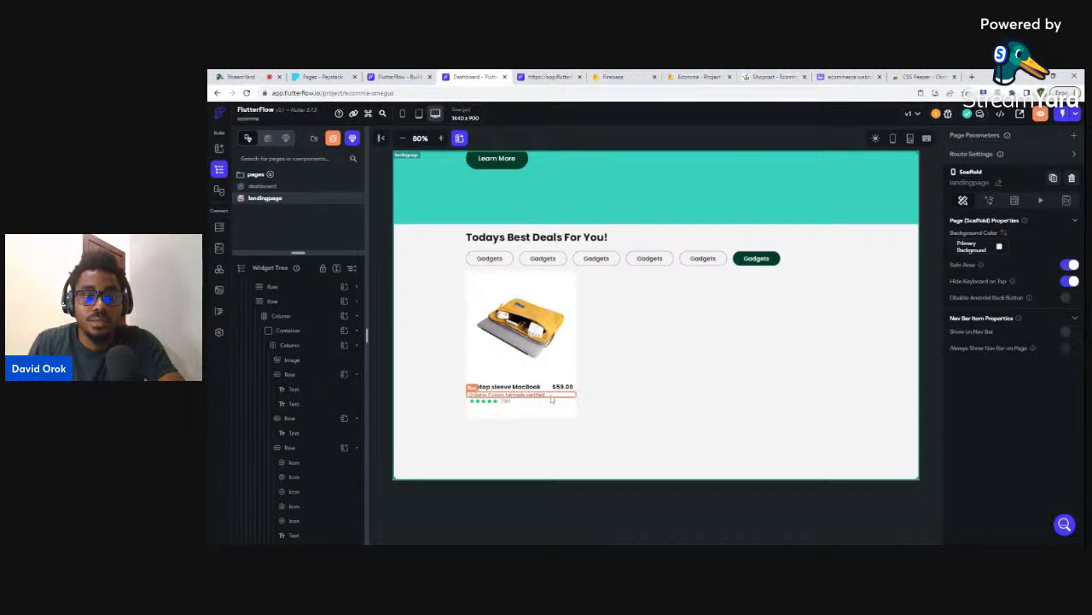
- Drag the description row lower in the card's widget tree
left_click(551, 397)
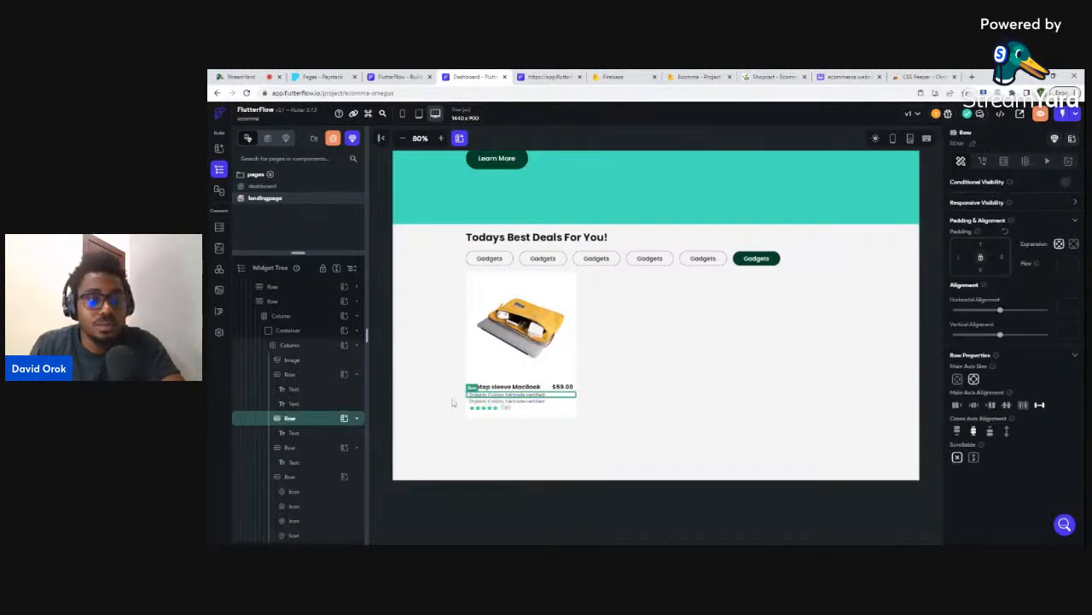
left_click(289, 447)
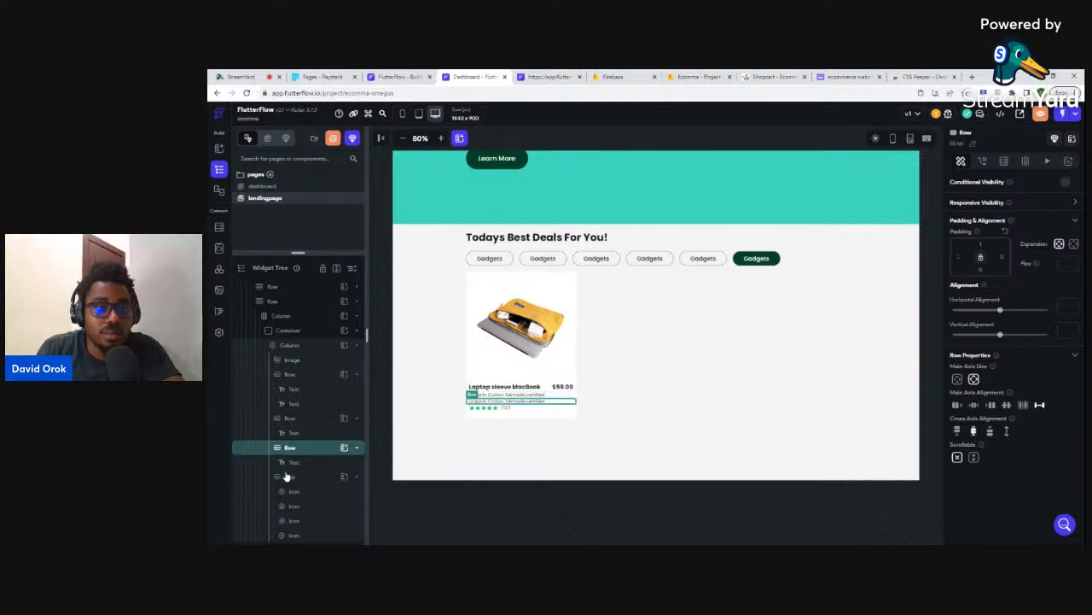
left_click(288, 477)
scroll(288, 478, "up", 1)
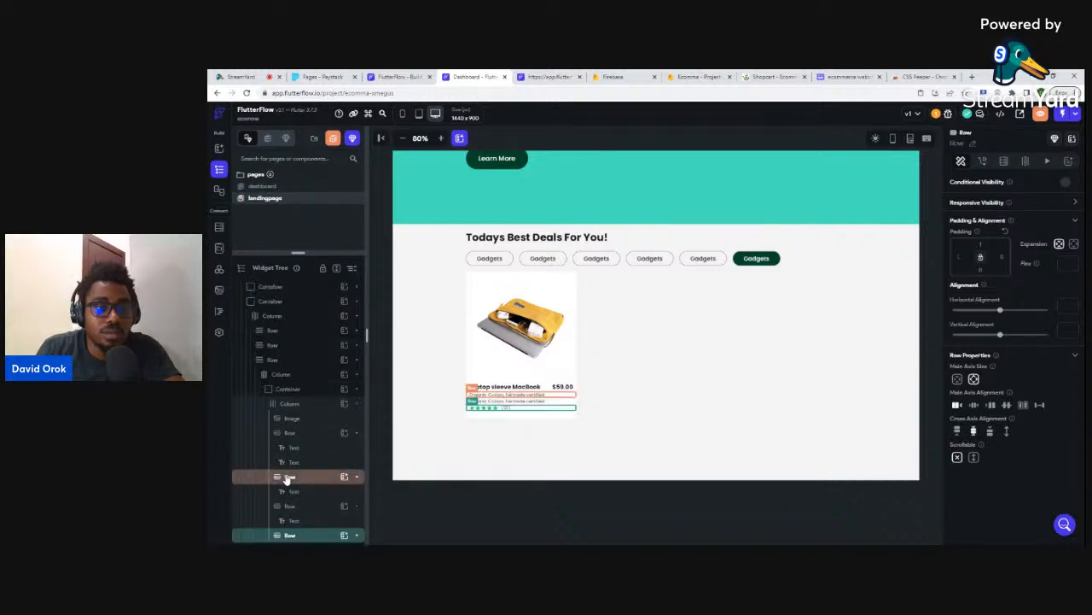
left_click(291, 506)
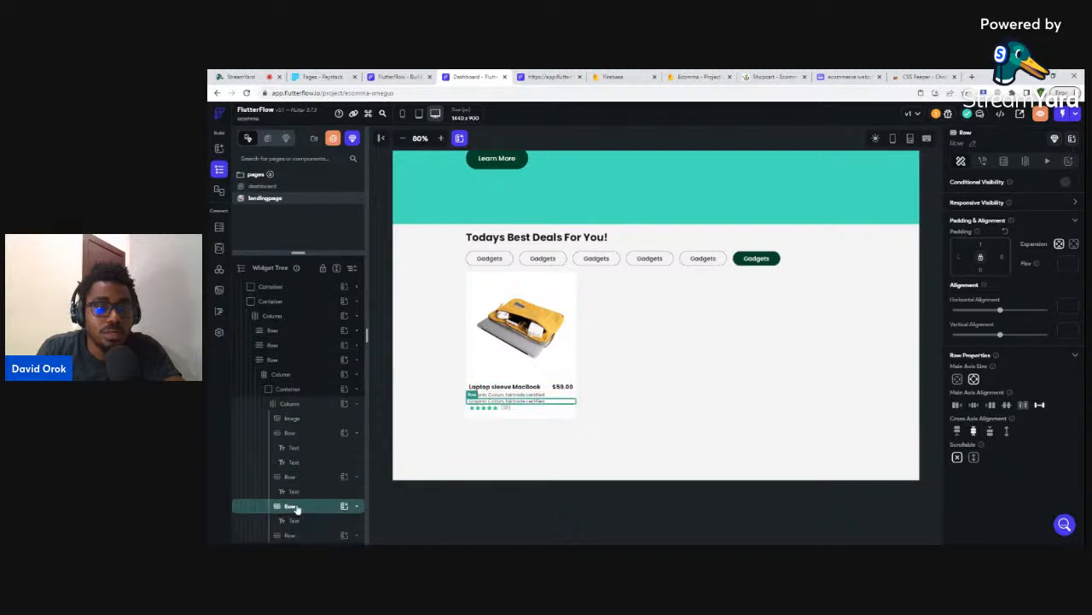
left_click_drag(296, 510, 288, 535)
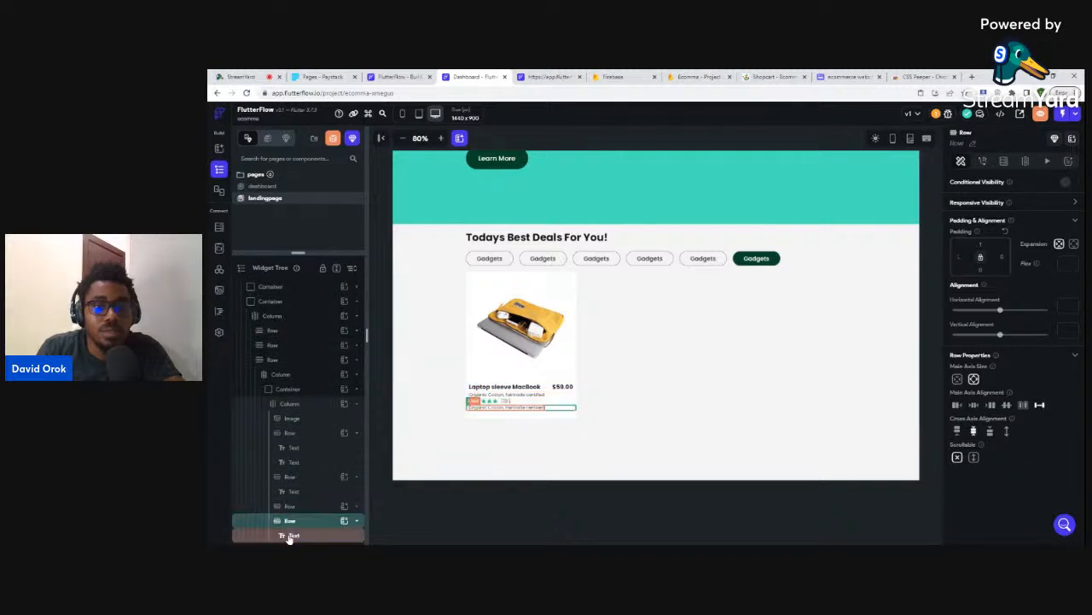
- Add a Button widget inside the description's row, beneath the star rating
left_click(542, 409)
left_click(542, 413)
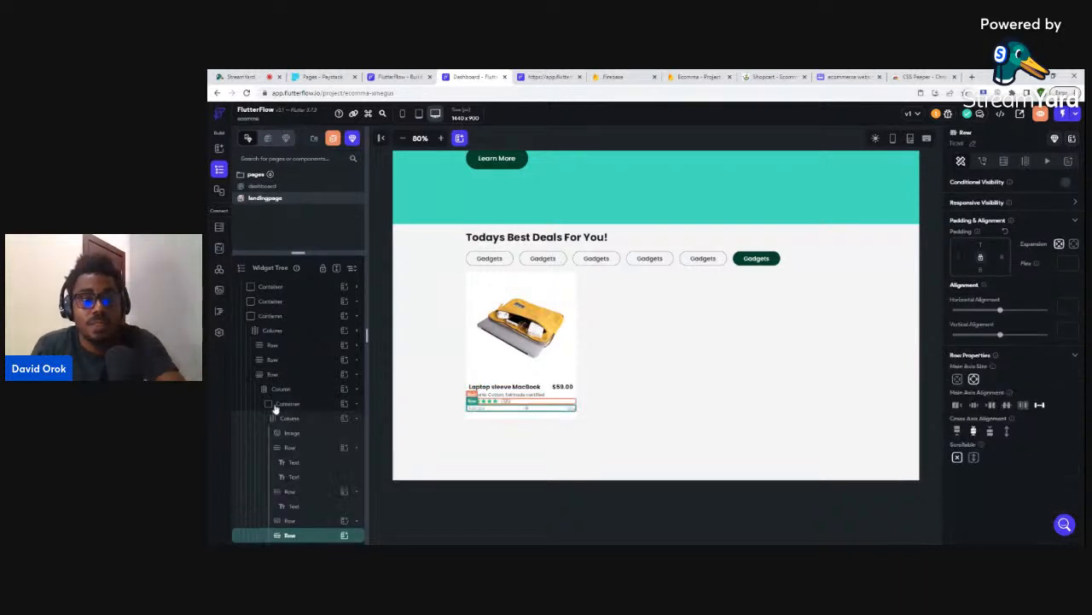
left_click(344, 536)
left_click(474, 441)
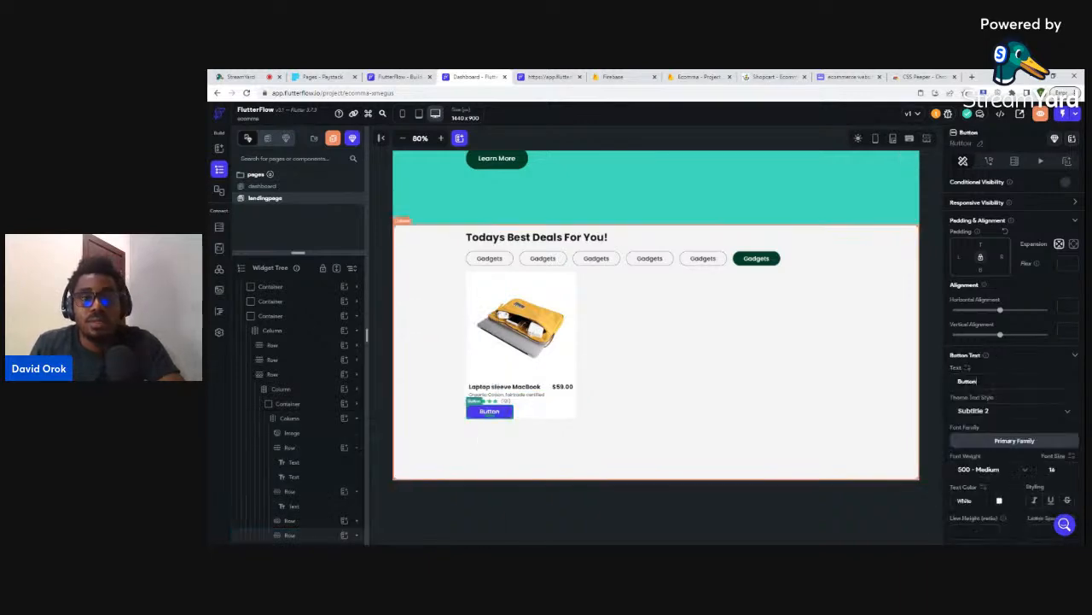
- After checking the Shopcart reference cards, change the button label to 'Add to cart'
left_click(772, 76)
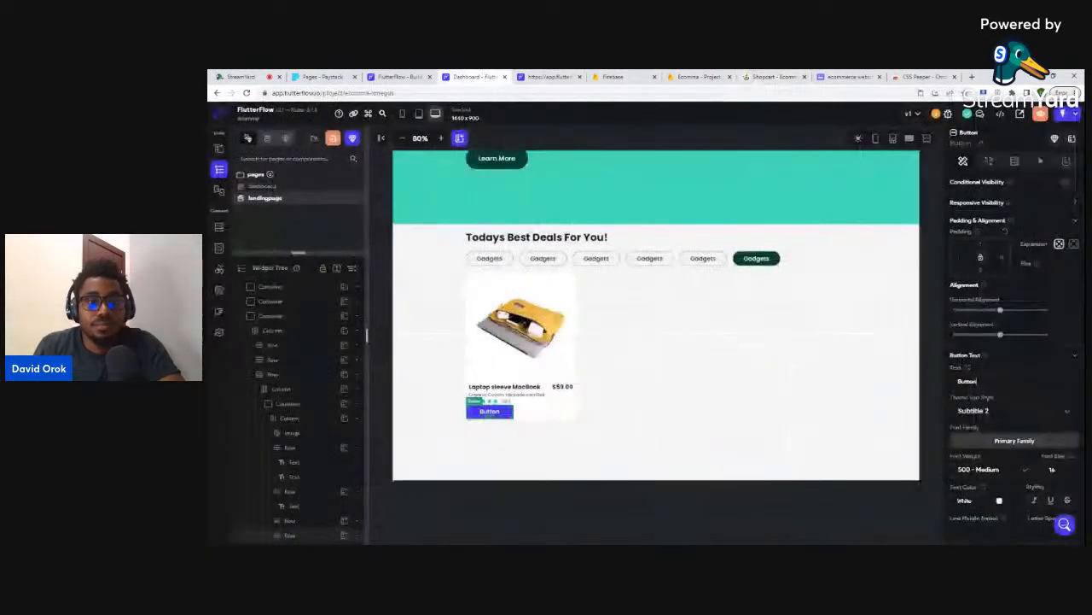
left_click(483, 76)
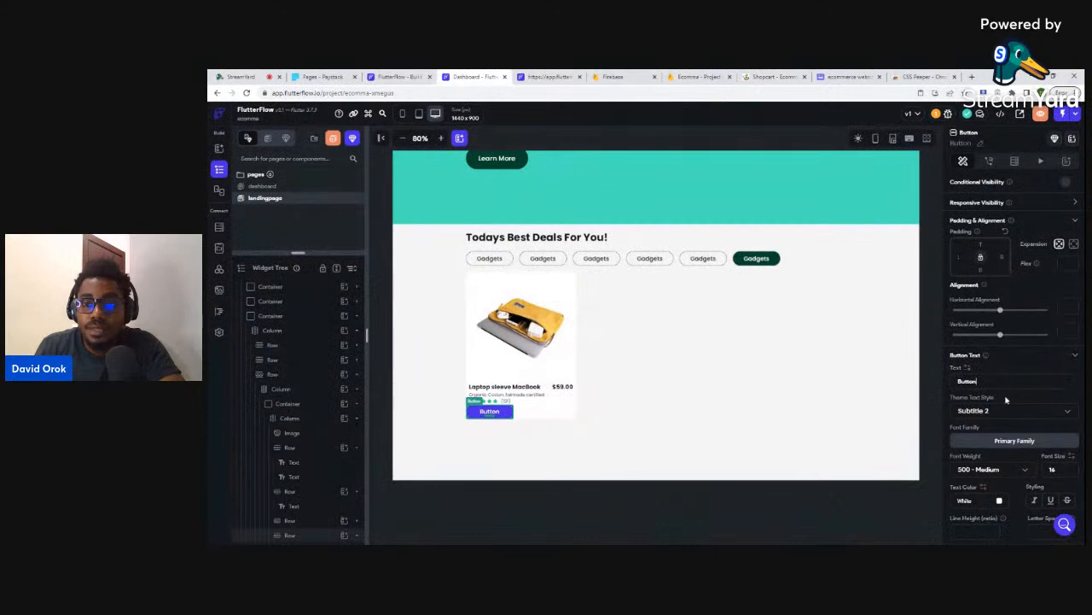
double_click(967, 381)
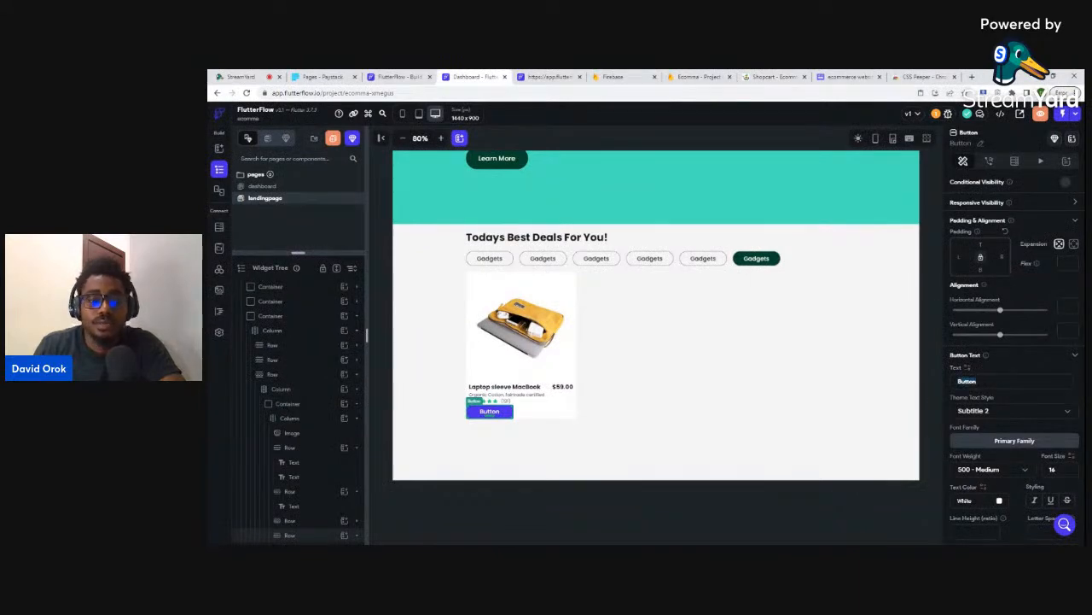
type("Add to")
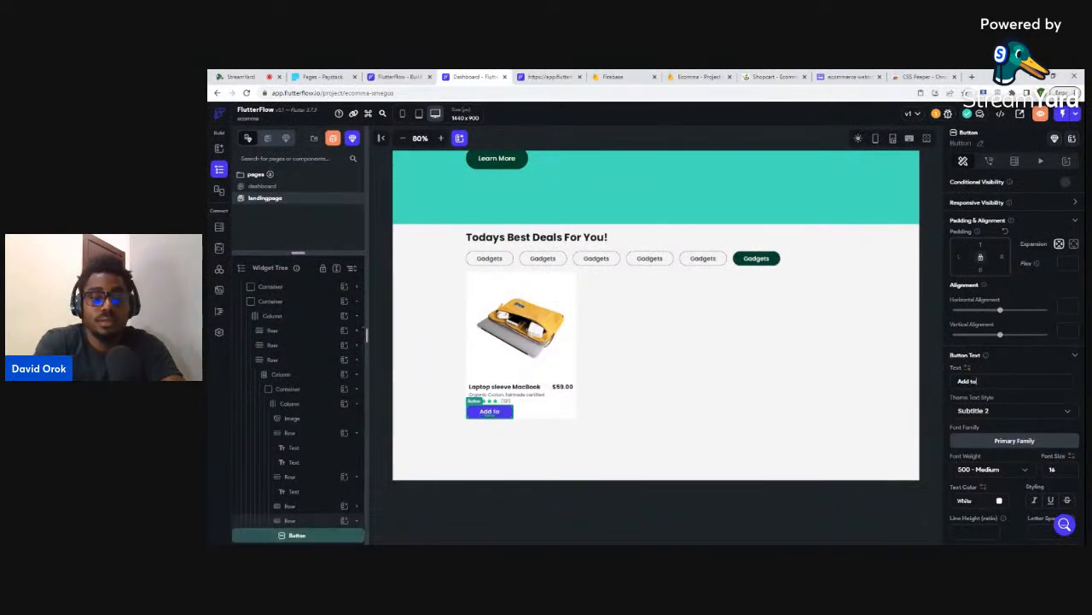
type(" cart")
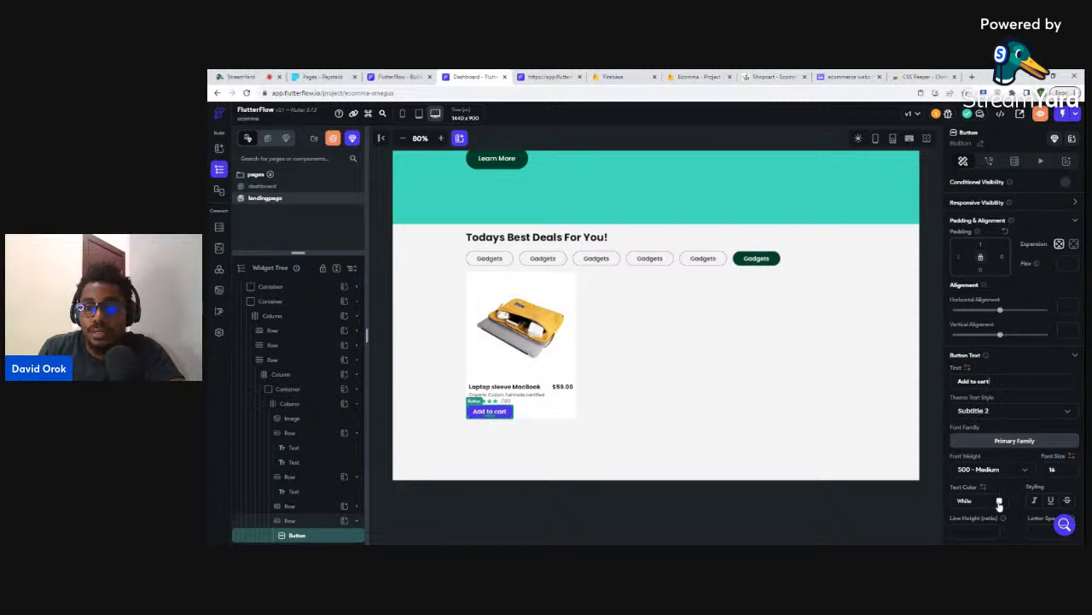
- Give the button a dark green #003D29 fill and a border radius of 36
scroll(1001, 500, "down", 2)
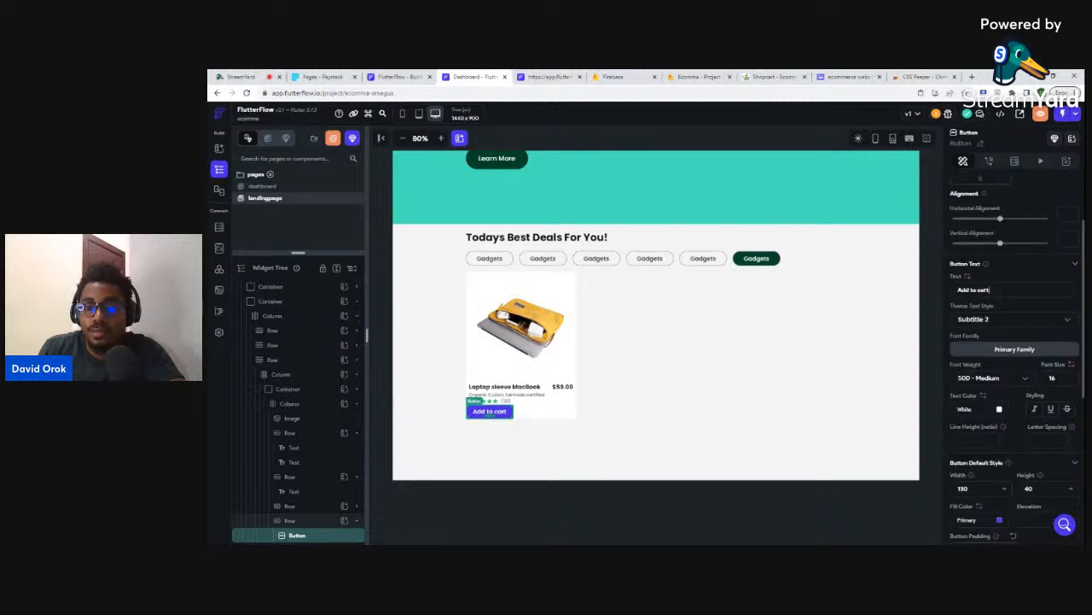
left_click(1000, 519)
left_click(756, 398)
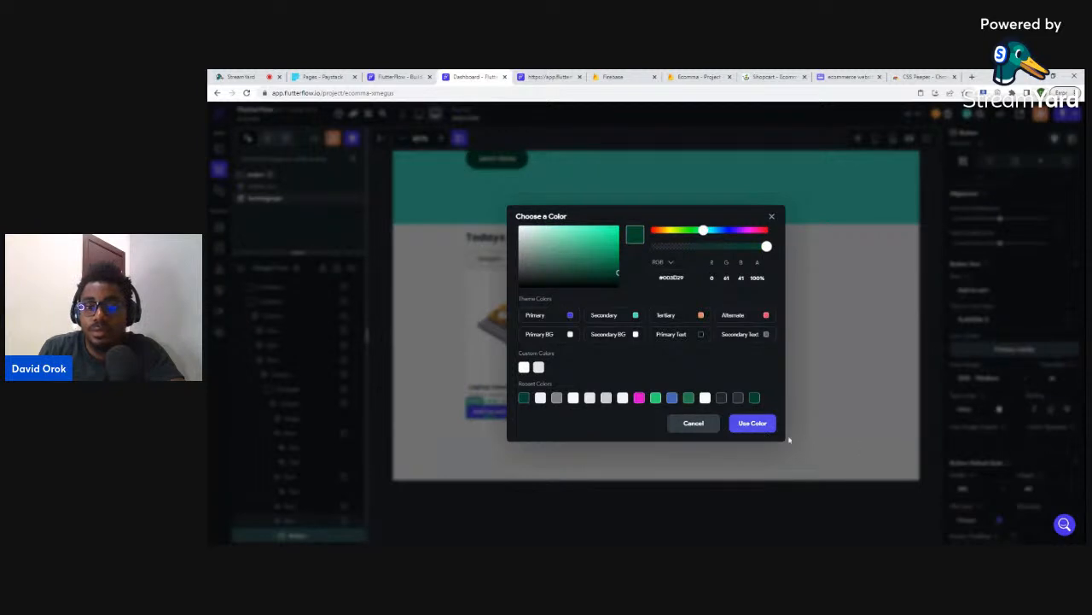
left_click(766, 425)
scroll(1023, 469, "down", 3)
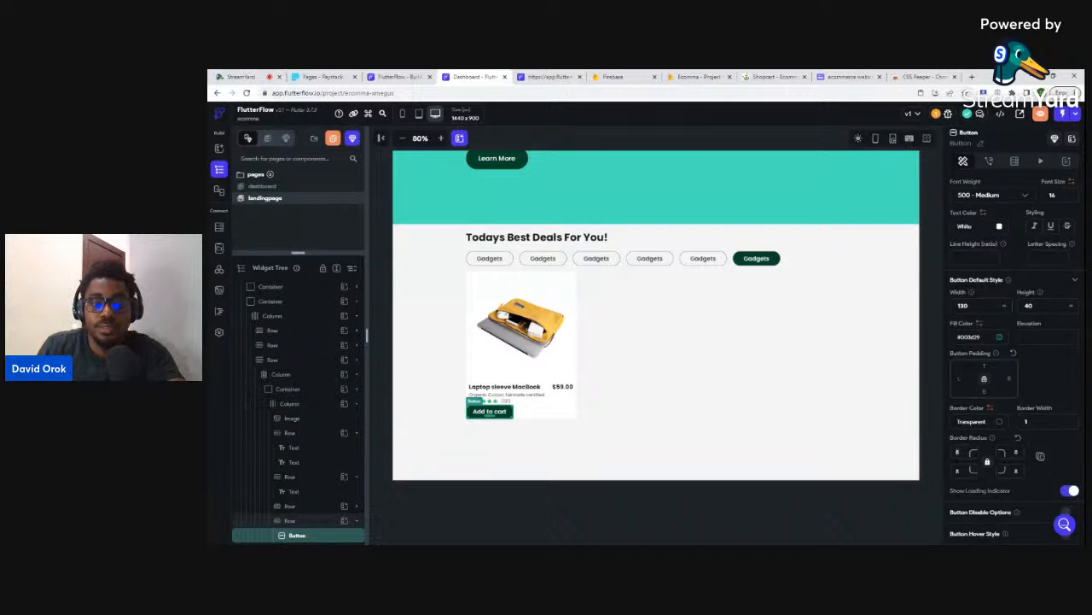
type("36")
left_click(782, 502)
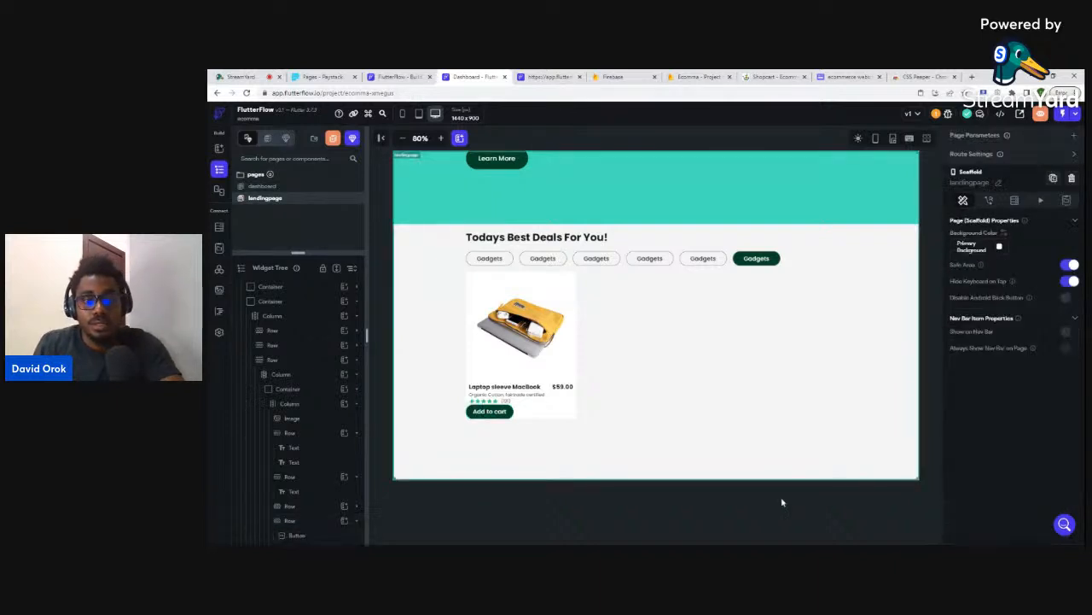
left_click(527, 413)
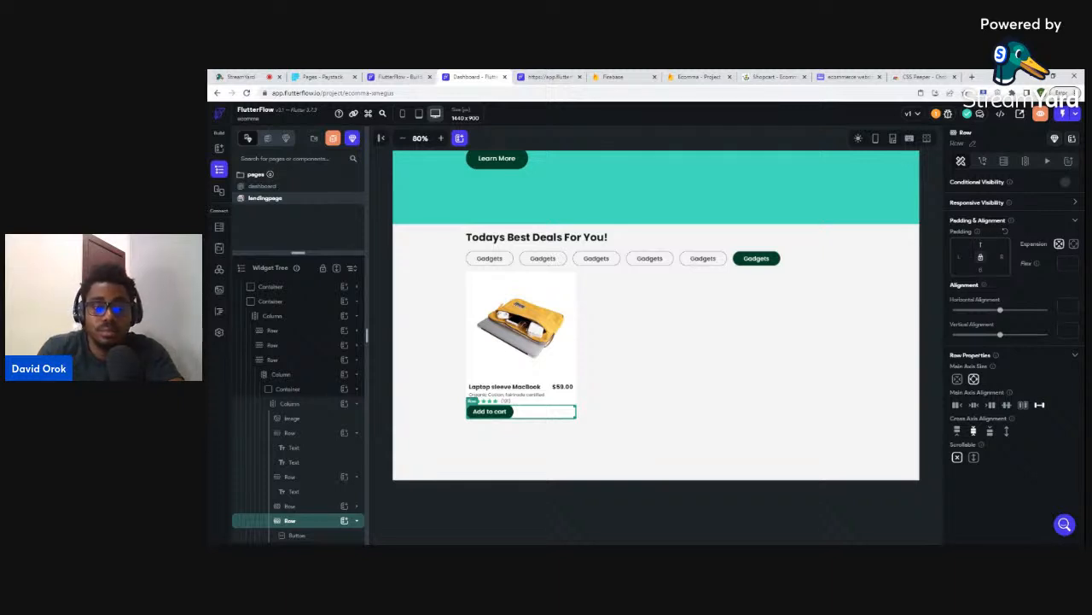
- Give the button's row top padding 8 and set the card container height to 420
type("8")
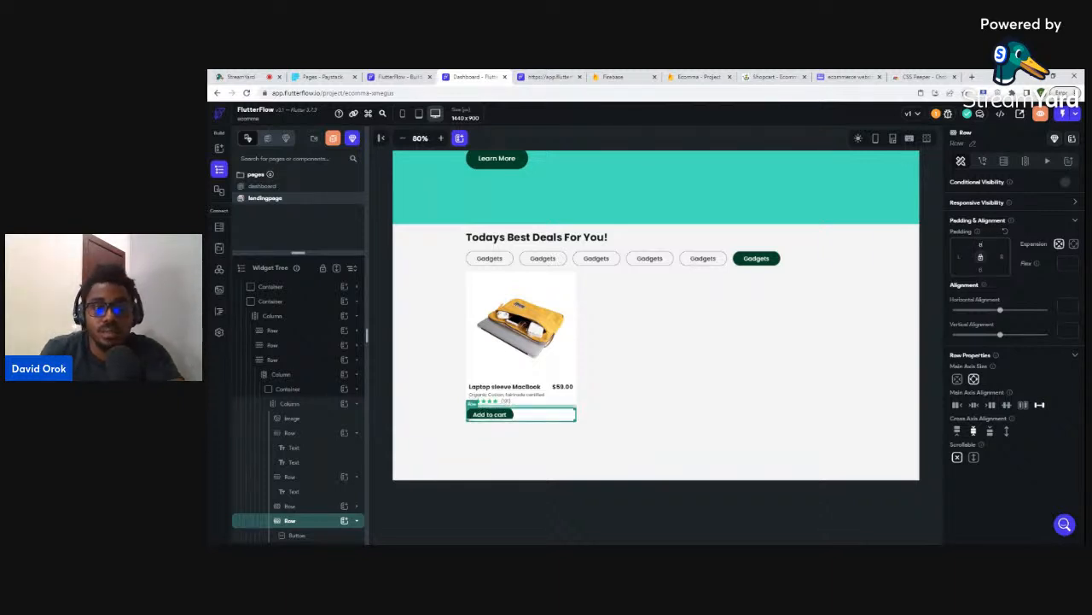
left_click(649, 504)
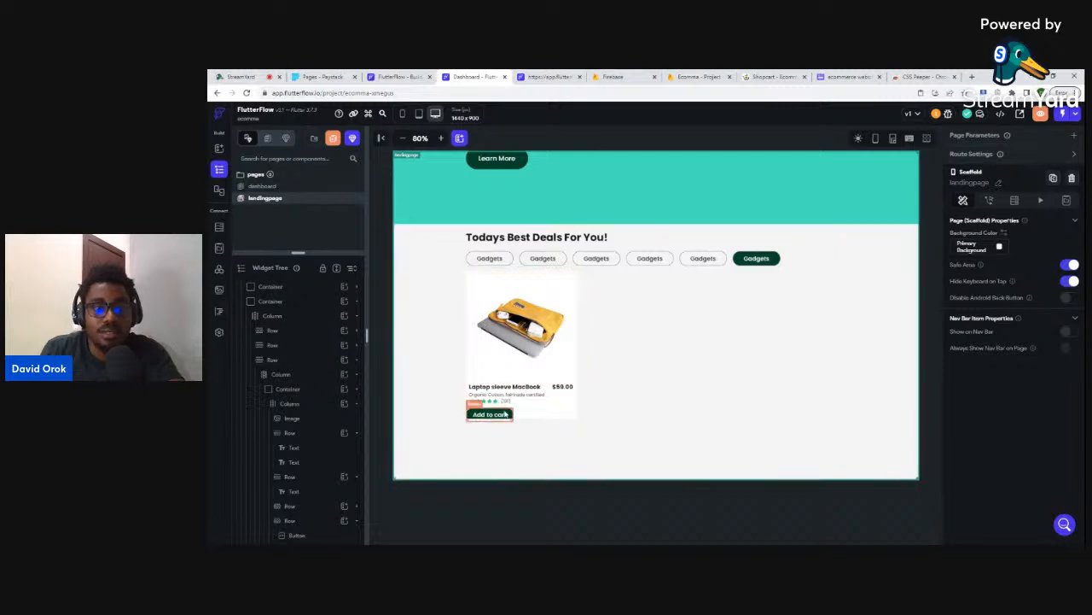
left_click(271, 360)
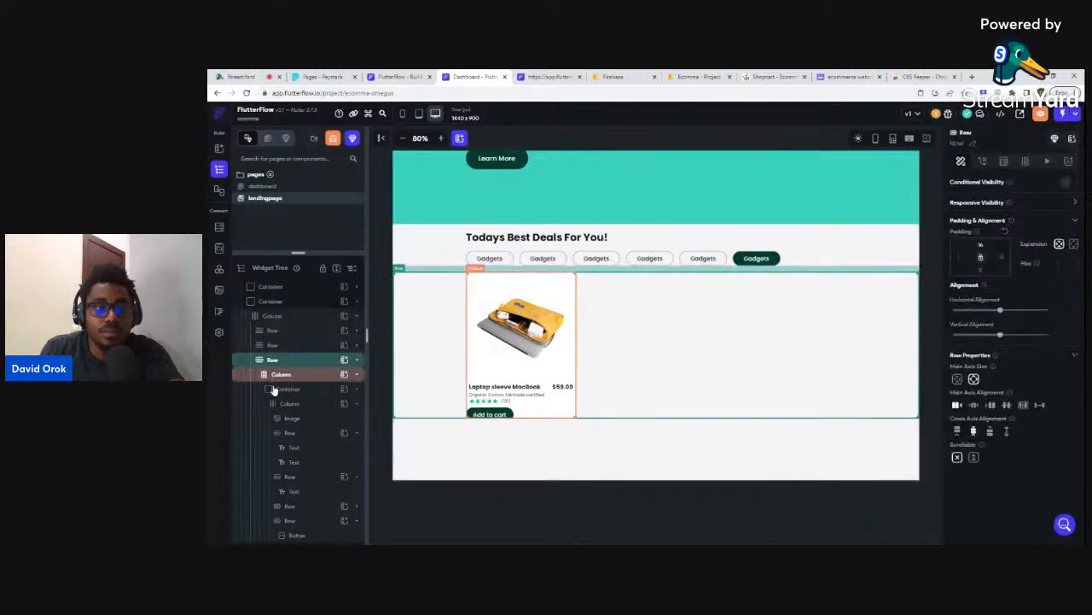
left_click(273, 389)
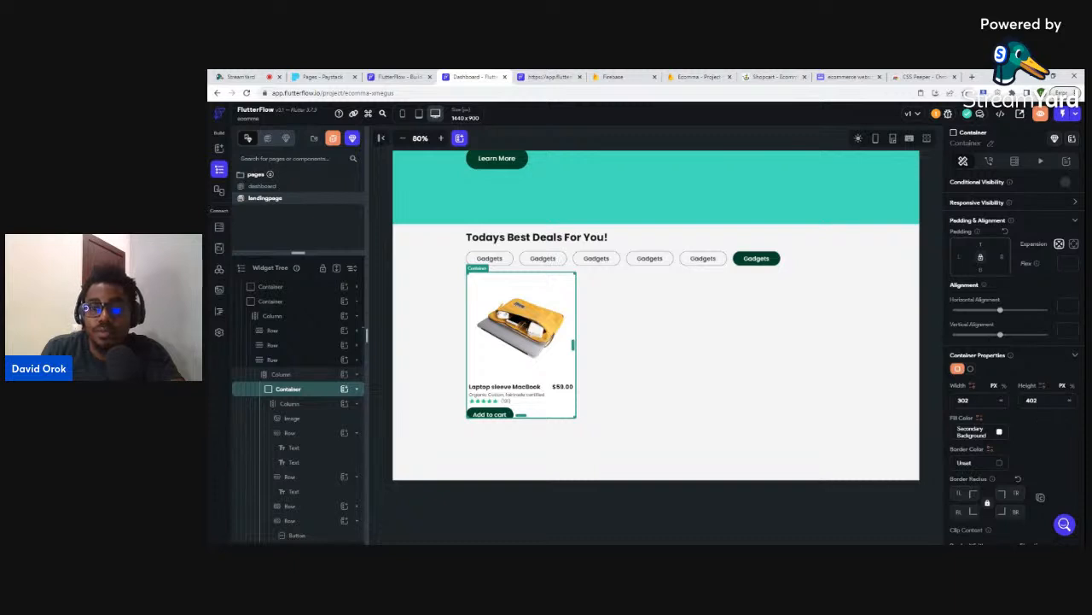
left_click(1046, 404)
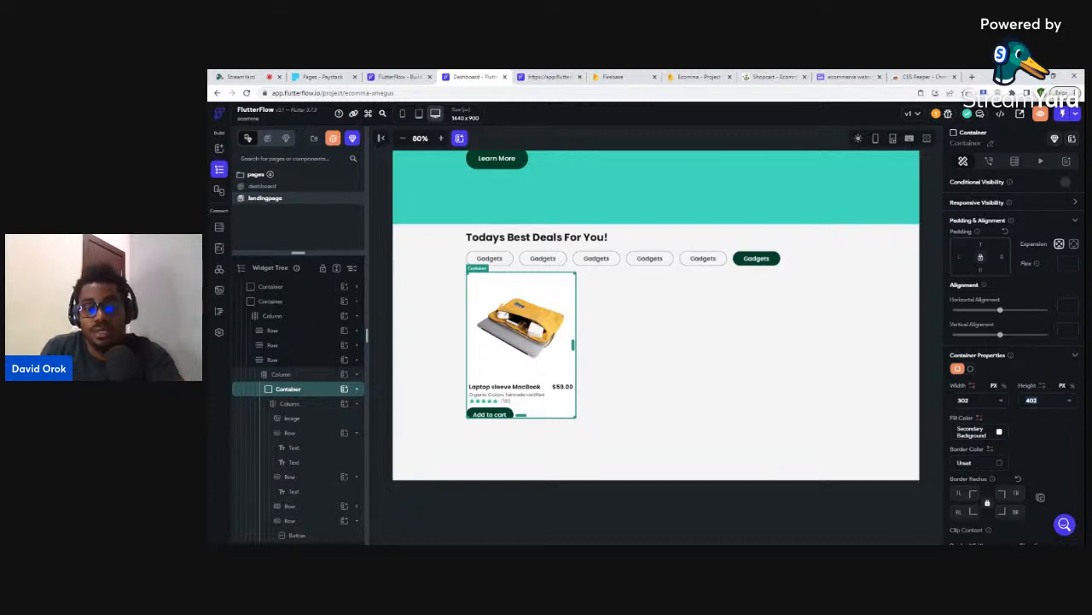
type("420")
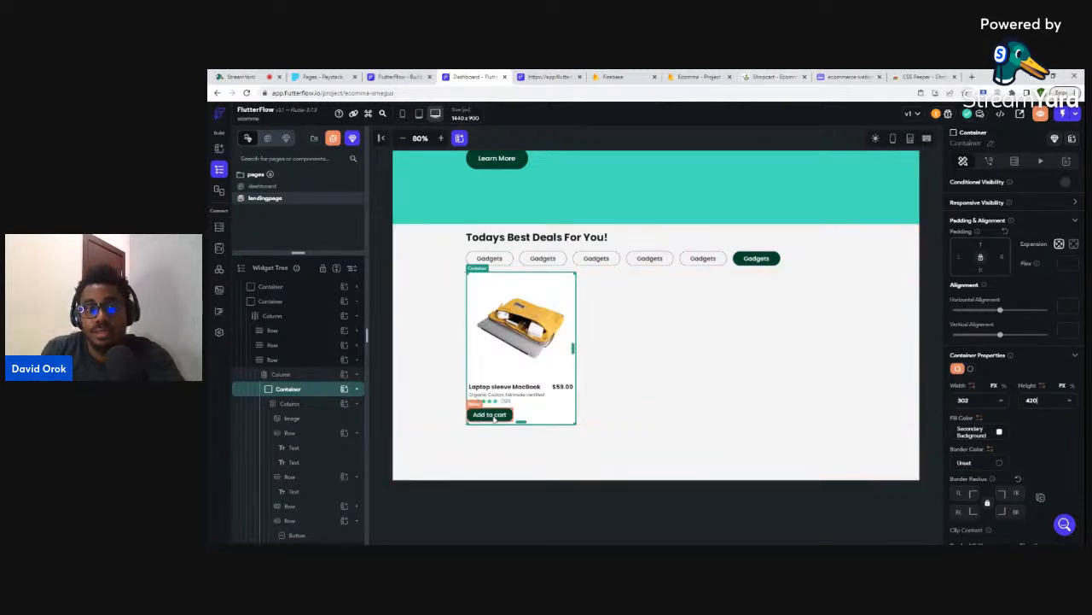
- Indent the Add to cart button with a left padding of 8
left_click(505, 415)
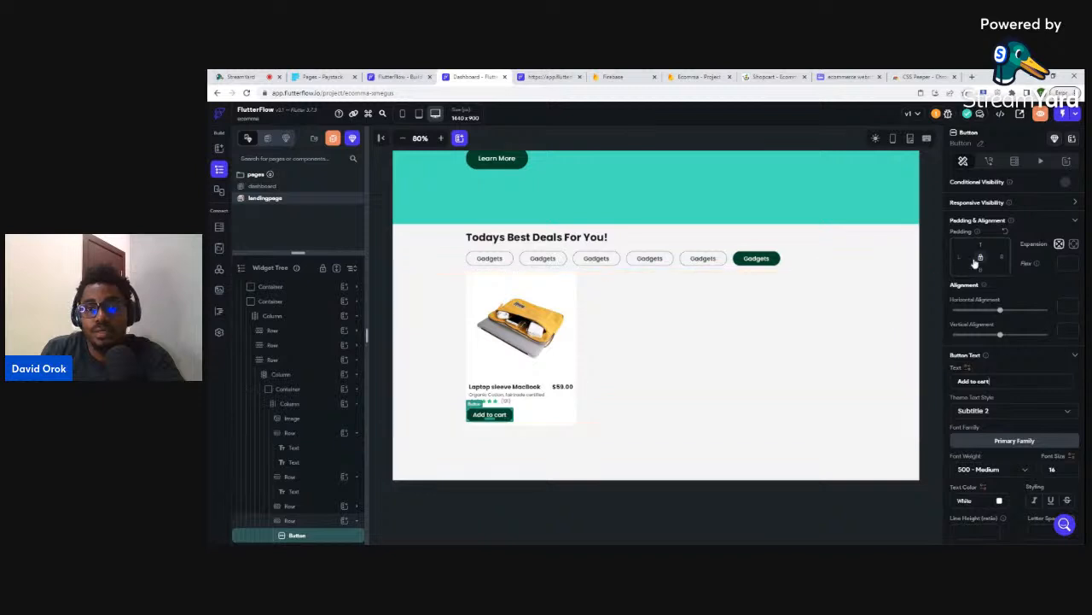
type("8")
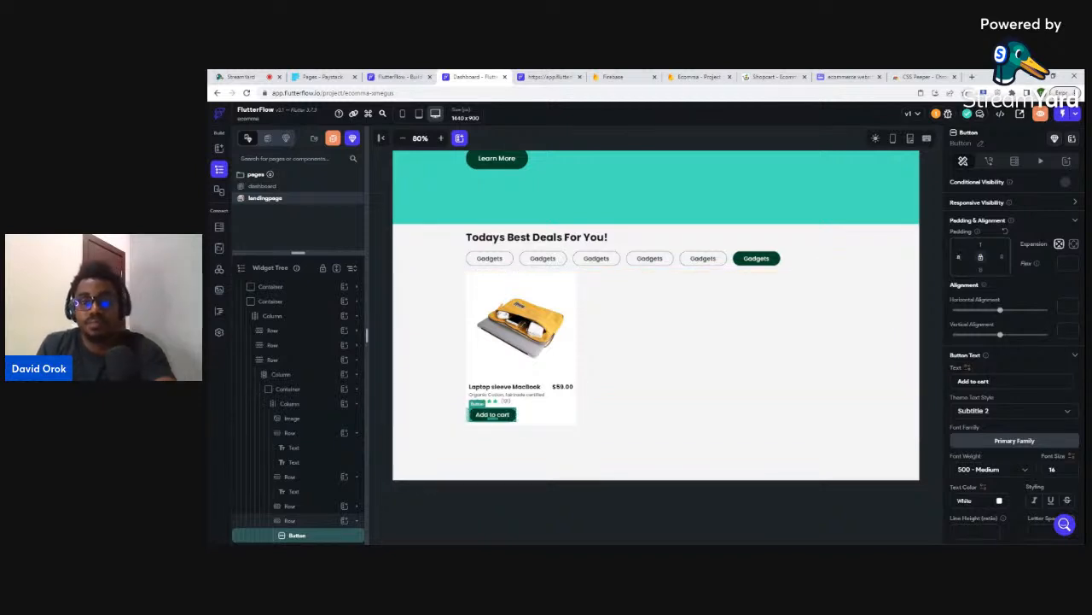
left_click(753, 494)
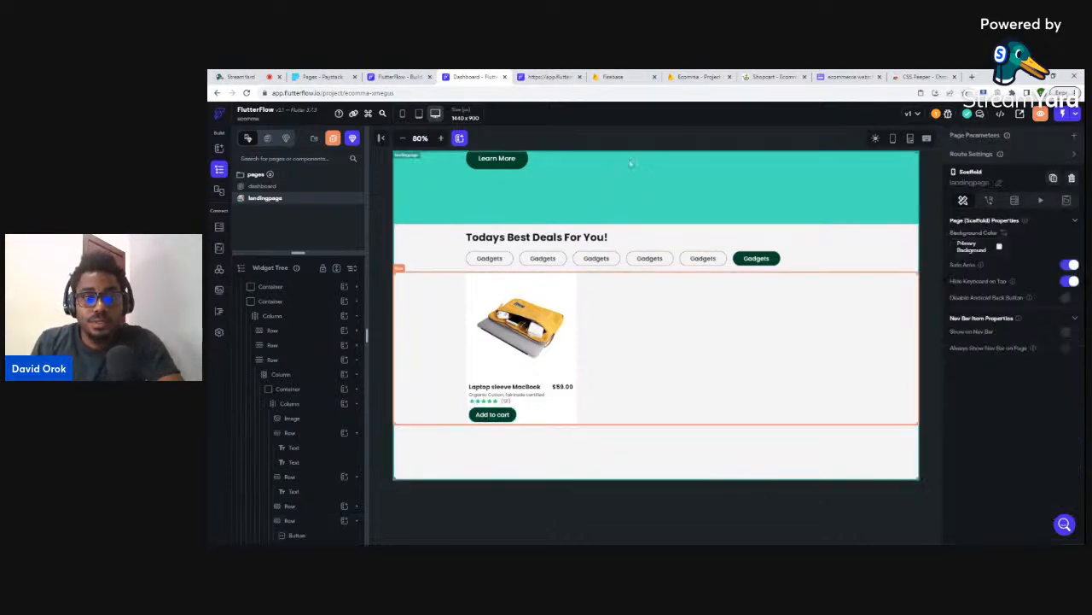
left_click(766, 75)
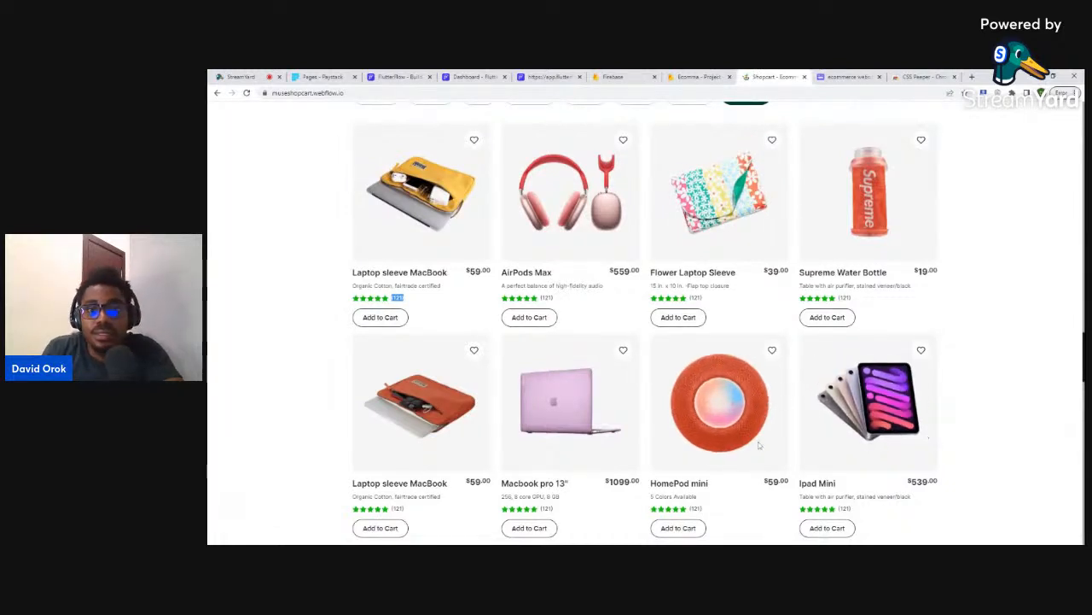
scroll(413, 401, "up", 1)
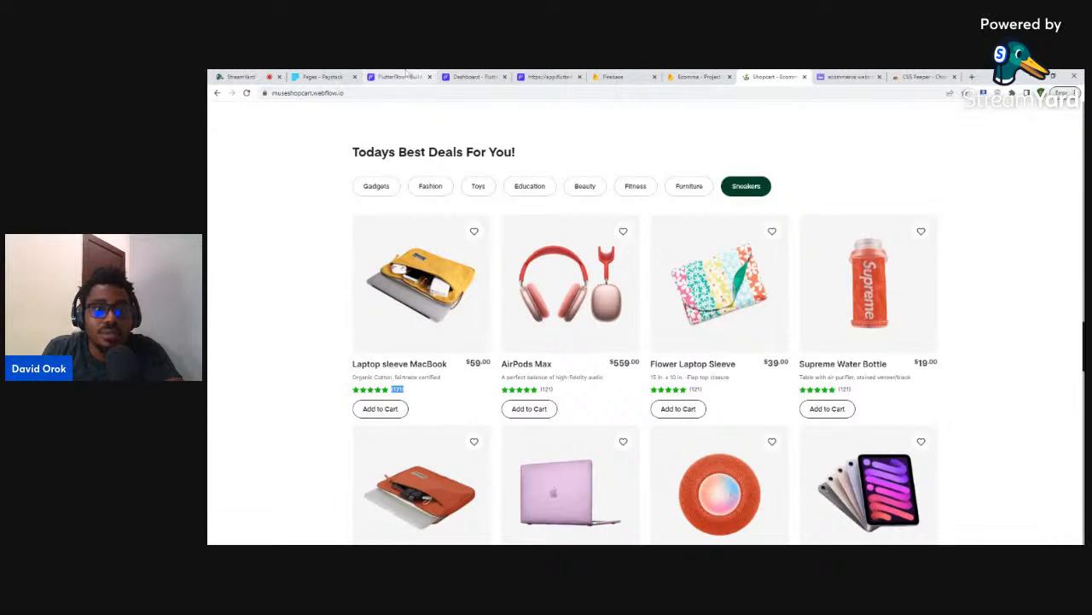
left_click(445, 76)
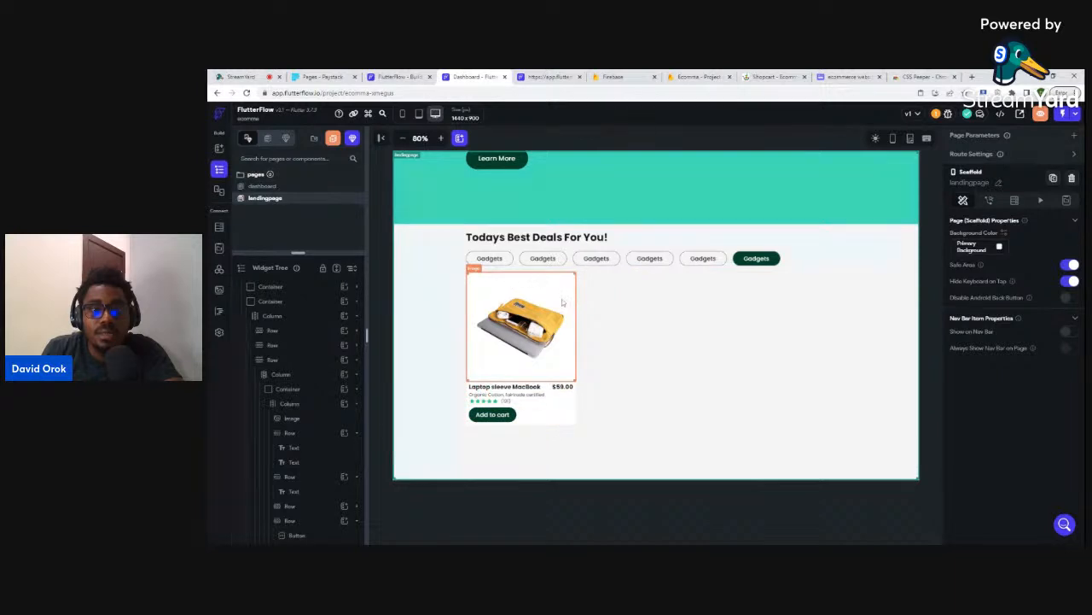
left_click(521, 320)
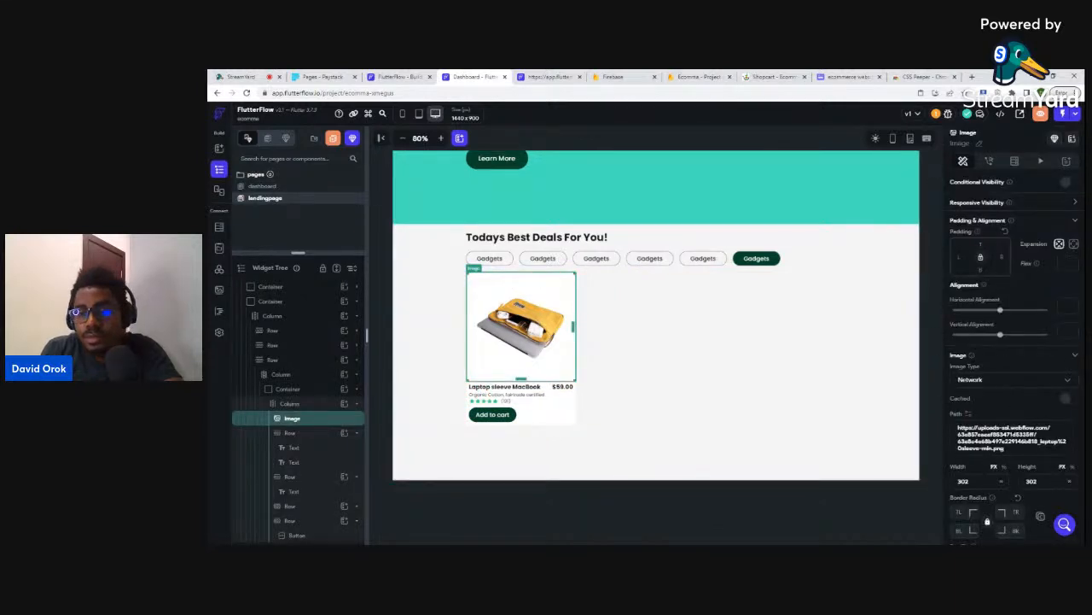
scroll(1036, 319, "down", 2)
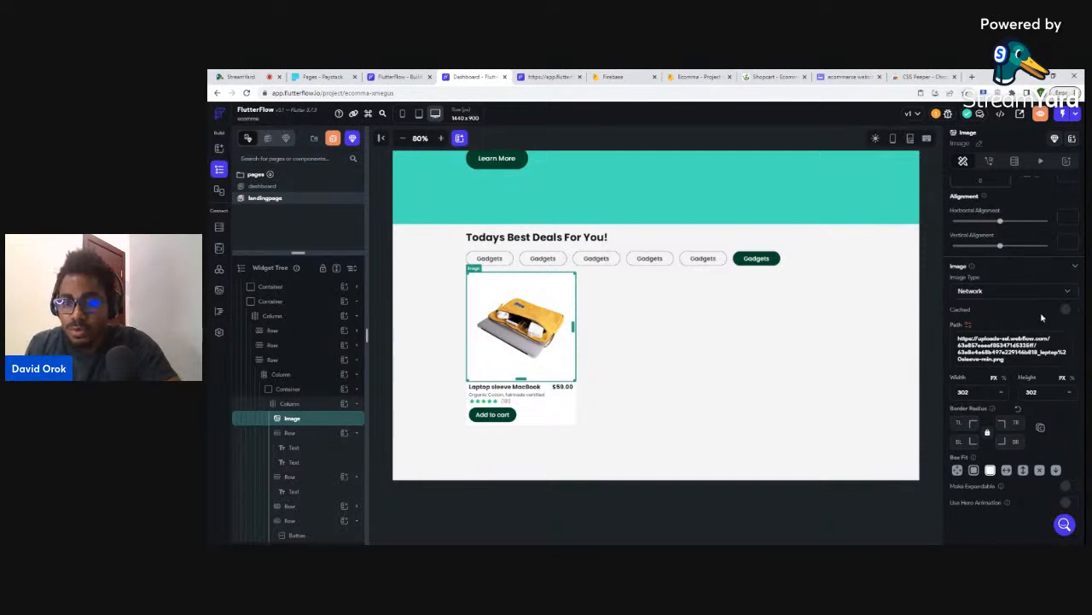
scroll(1041, 317, "up", 1)
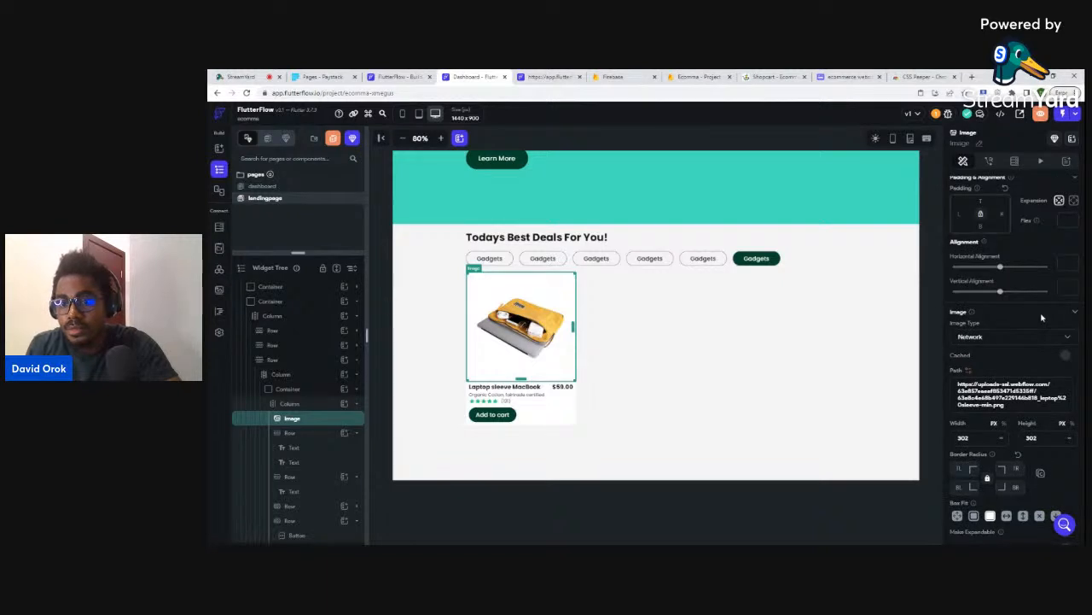
scroll(1042, 315, "down", 1)
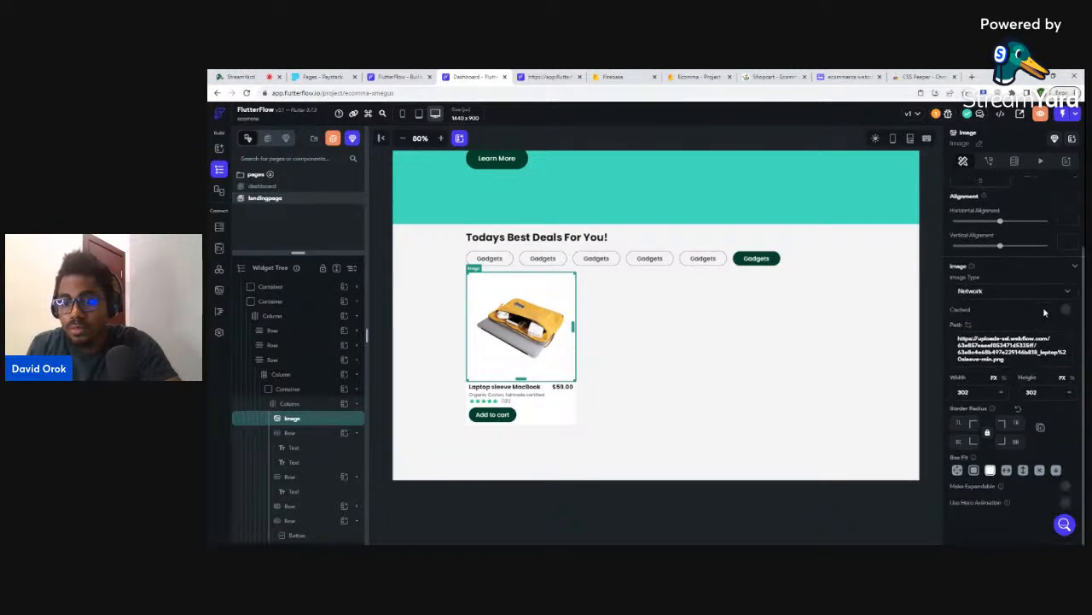
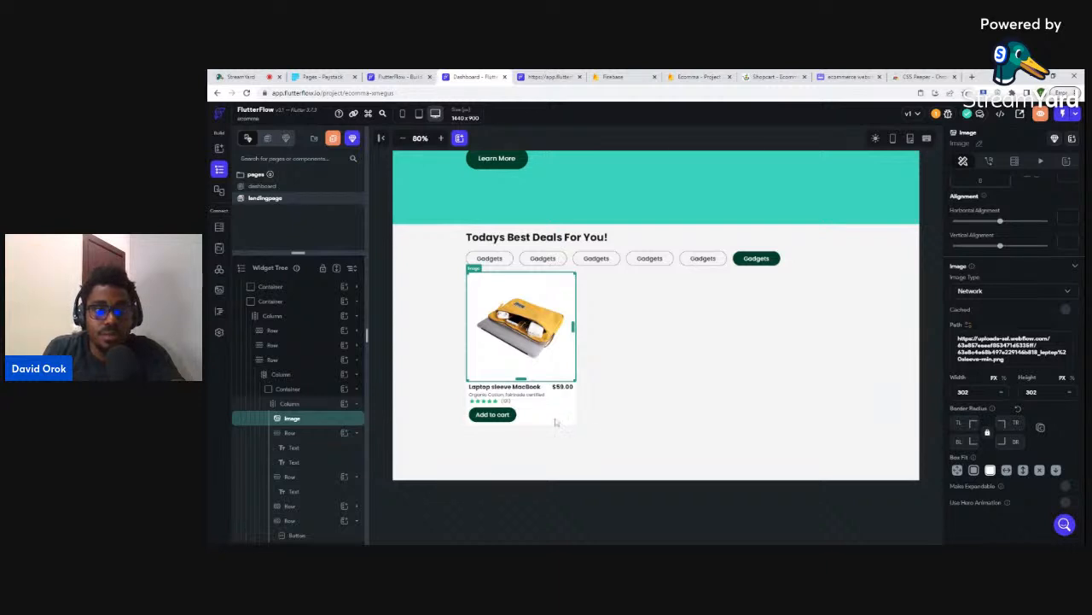
- Inspect the product card container's fill colour without changing it
left_click(291, 393)
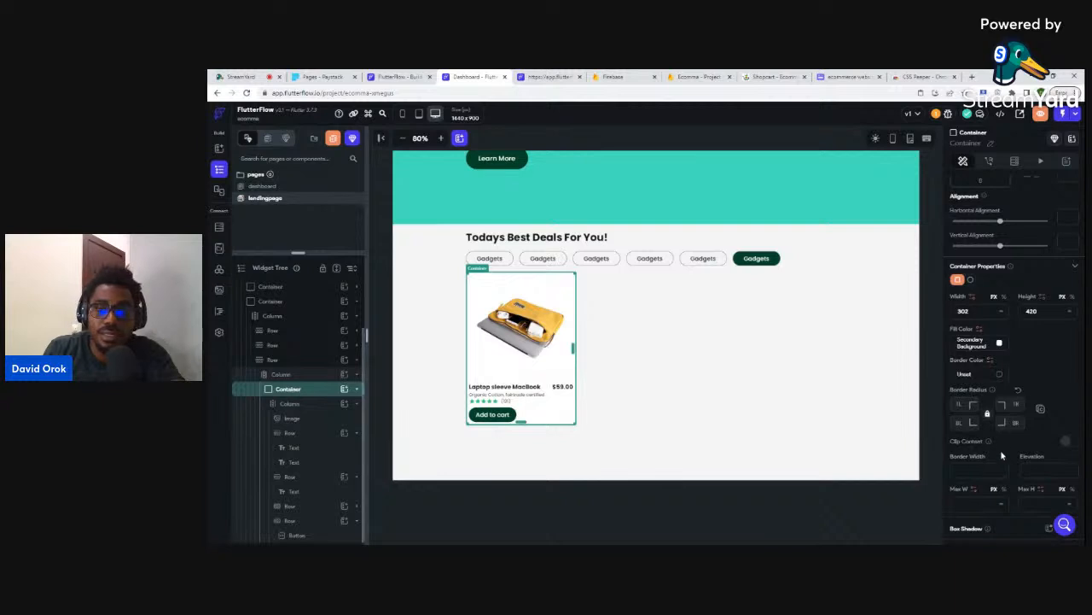
scroll(1002, 452, "down", 2)
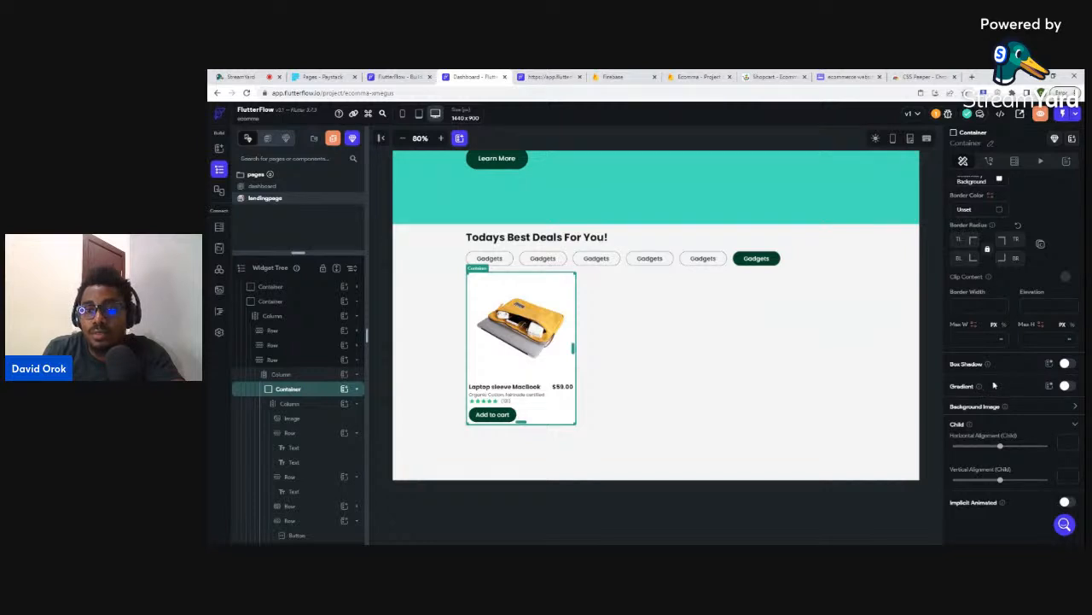
scroll(1020, 248, "up", 1)
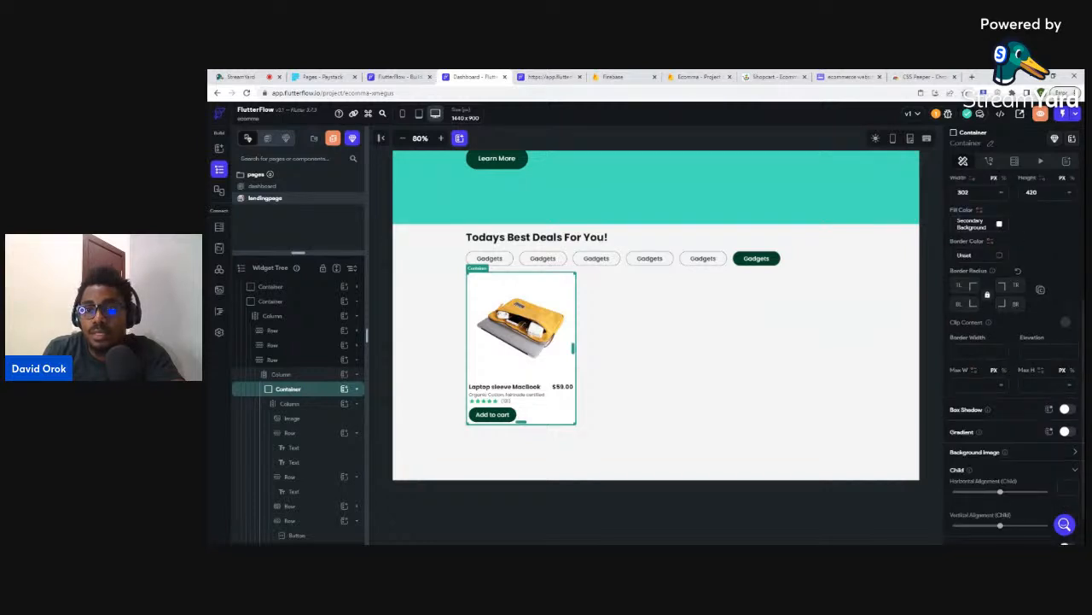
left_click(999, 226)
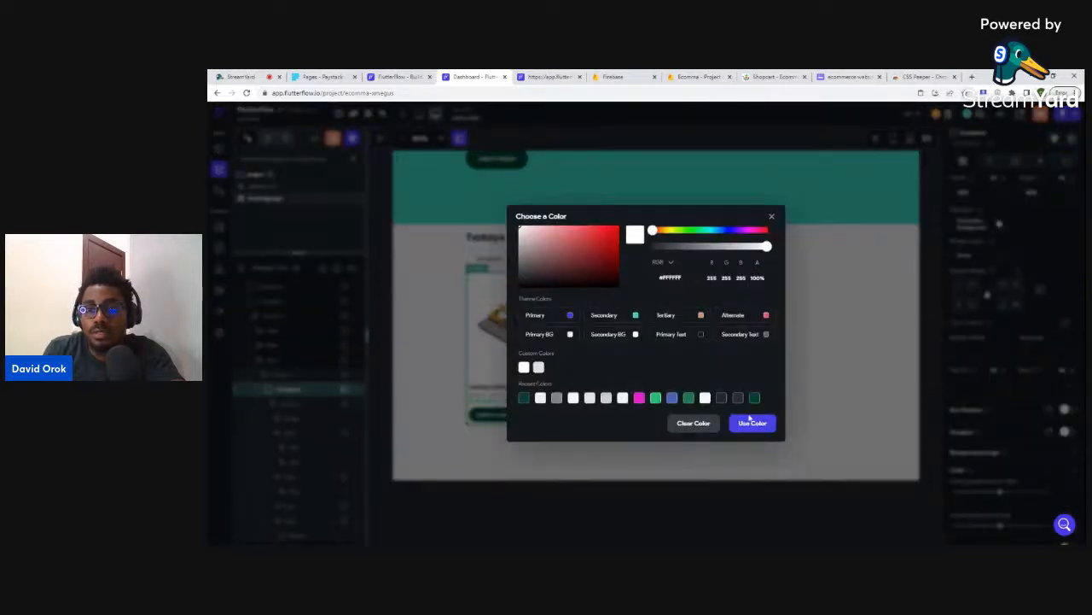
left_click(719, 498)
left_click(718, 497)
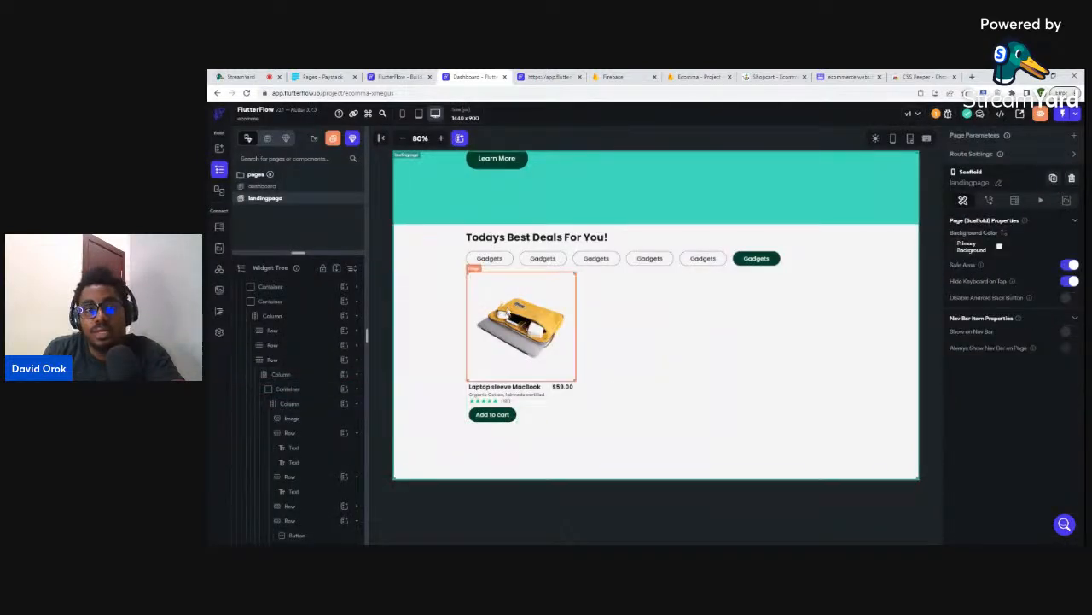
- Wrap the laptop sleeve image in a Container and set its width to 302
left_click(564, 294)
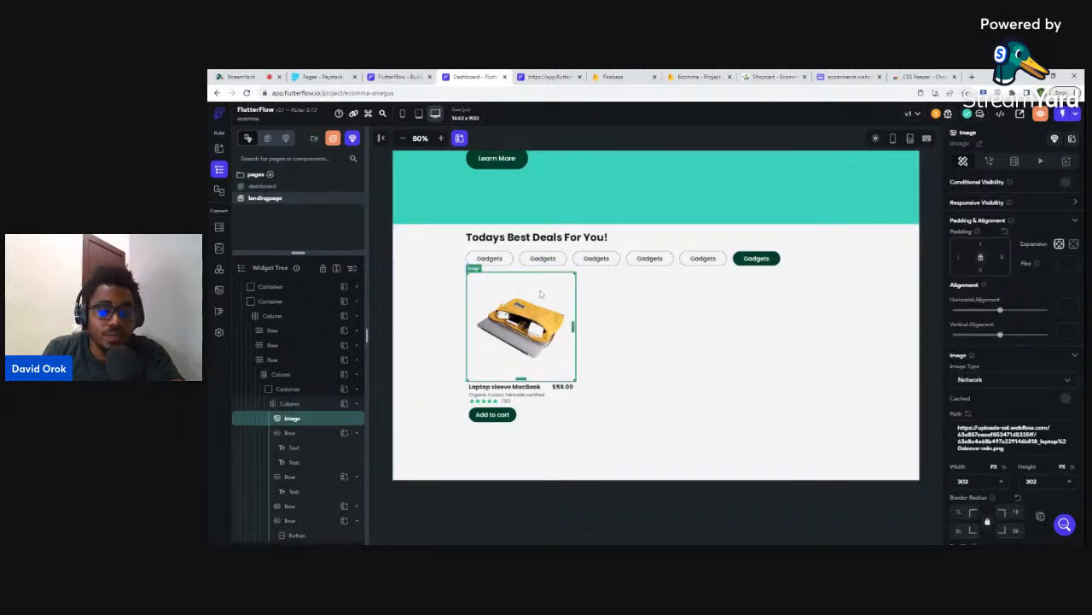
right_click(306, 422)
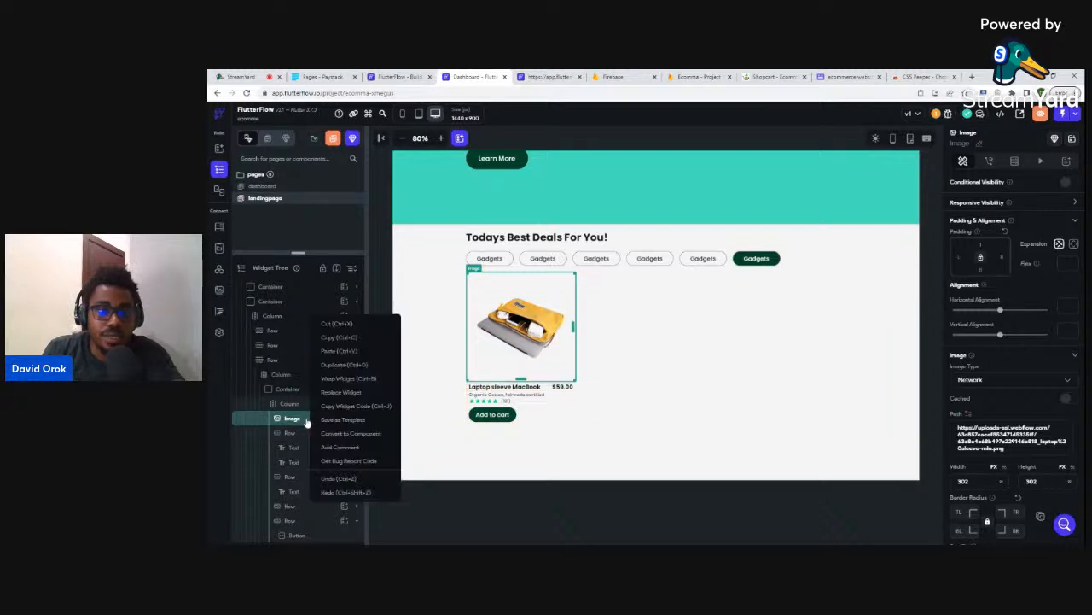
left_click(341, 384)
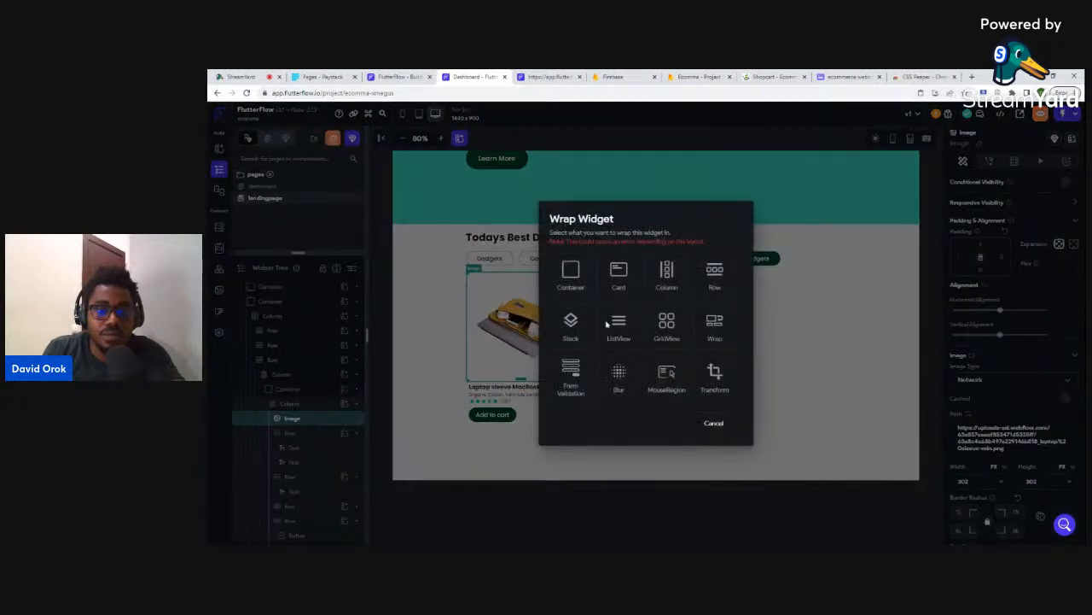
left_click(573, 285)
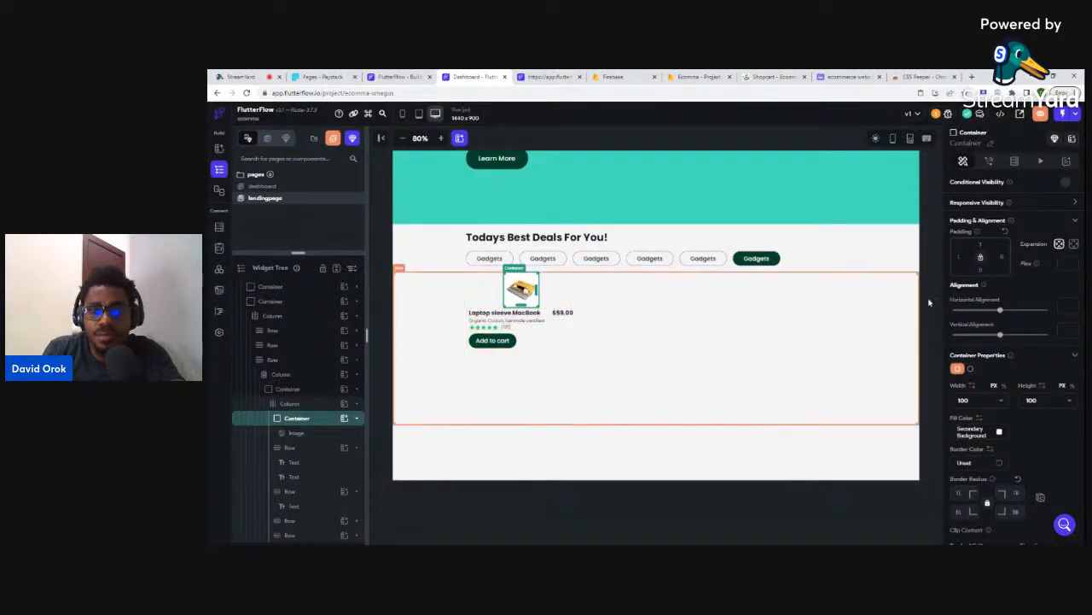
type("30")
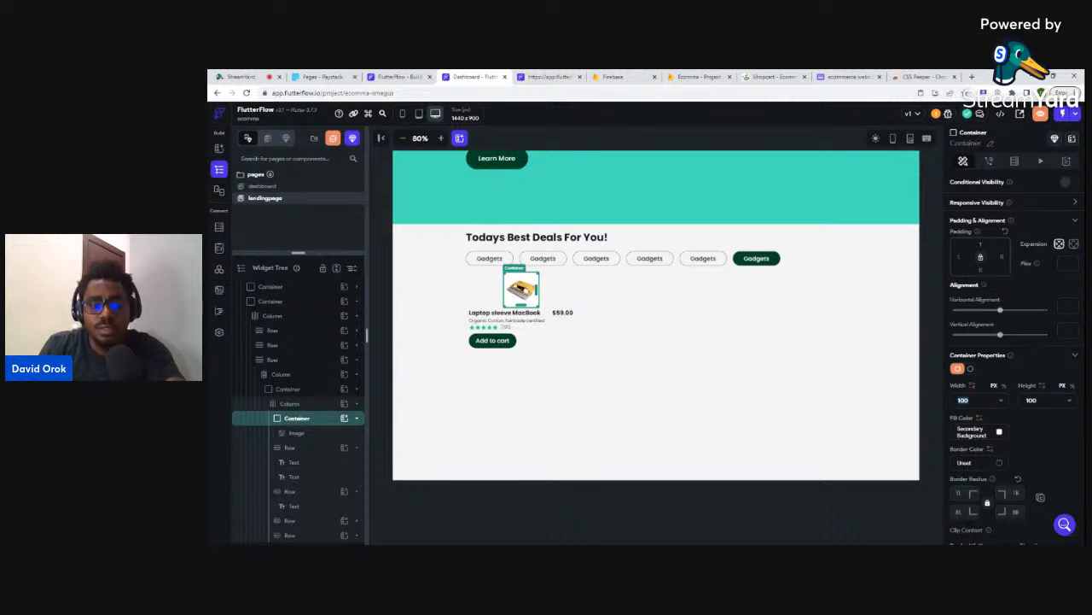
type("2")
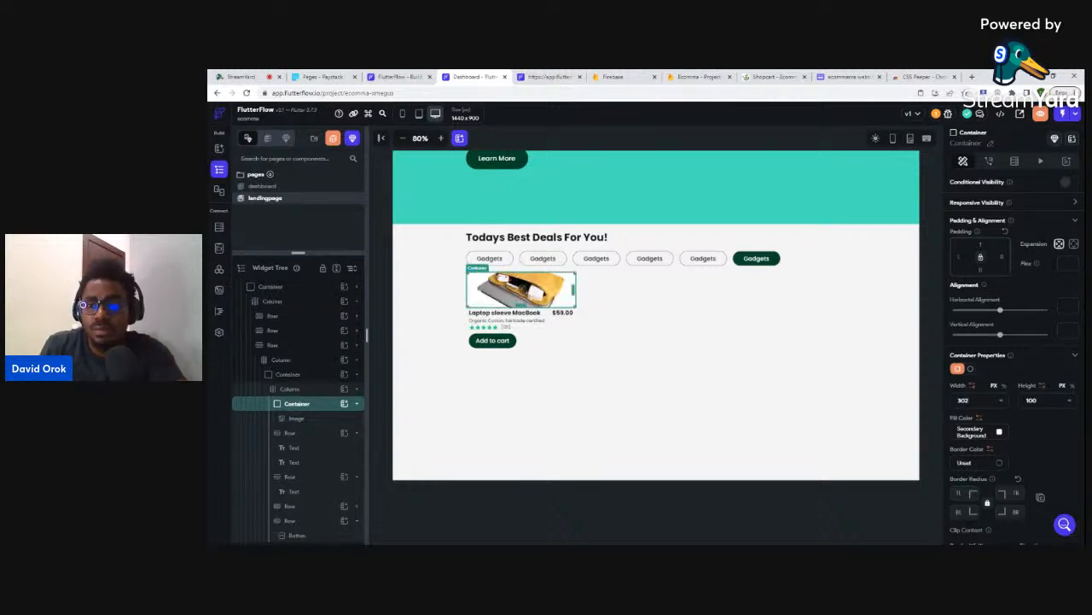
key("Tab")
type("302")
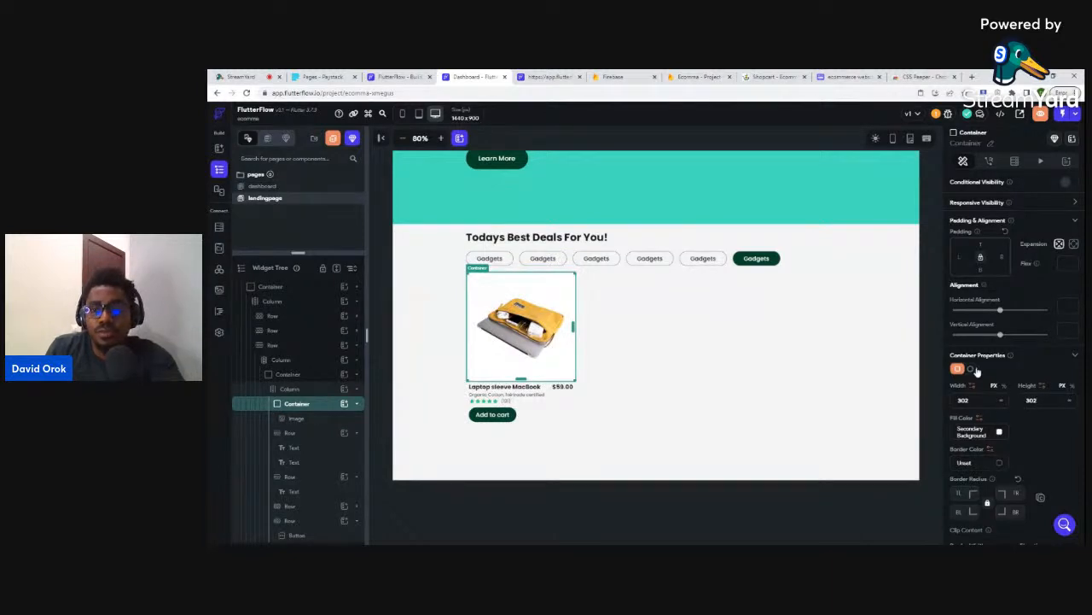
- Fill the image's container with light grey #CBCCCE and compare the card with the Shopcart site
left_click(1000, 434)
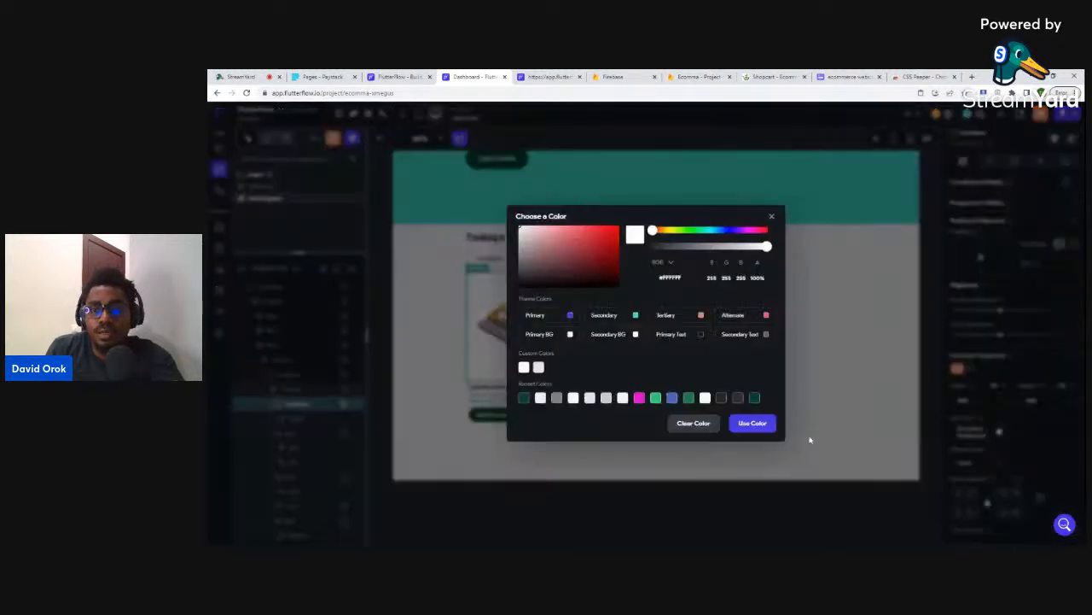
left_click(752, 423)
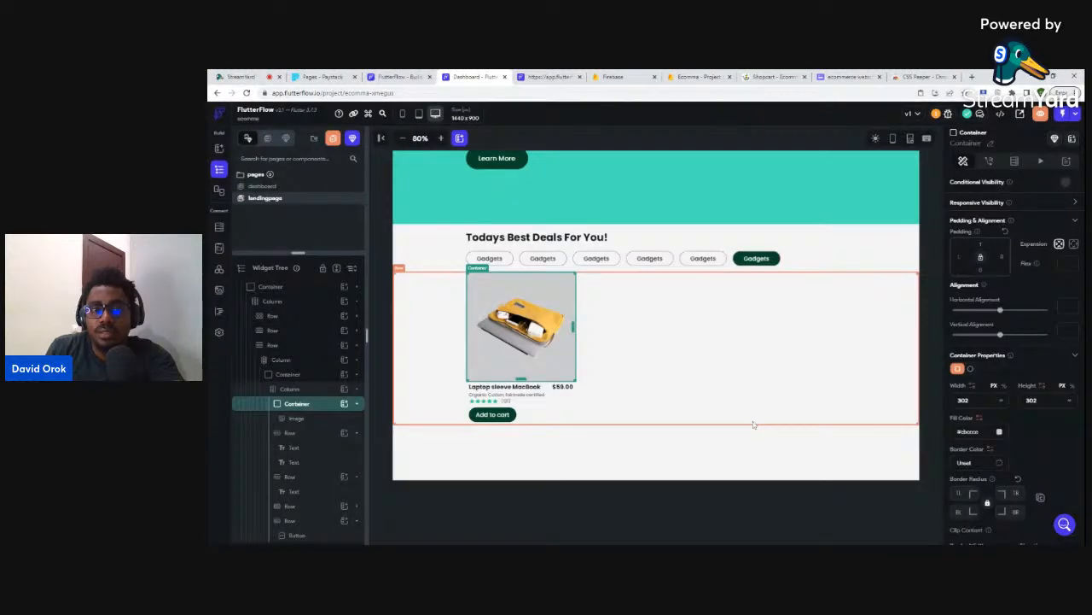
left_click(734, 485)
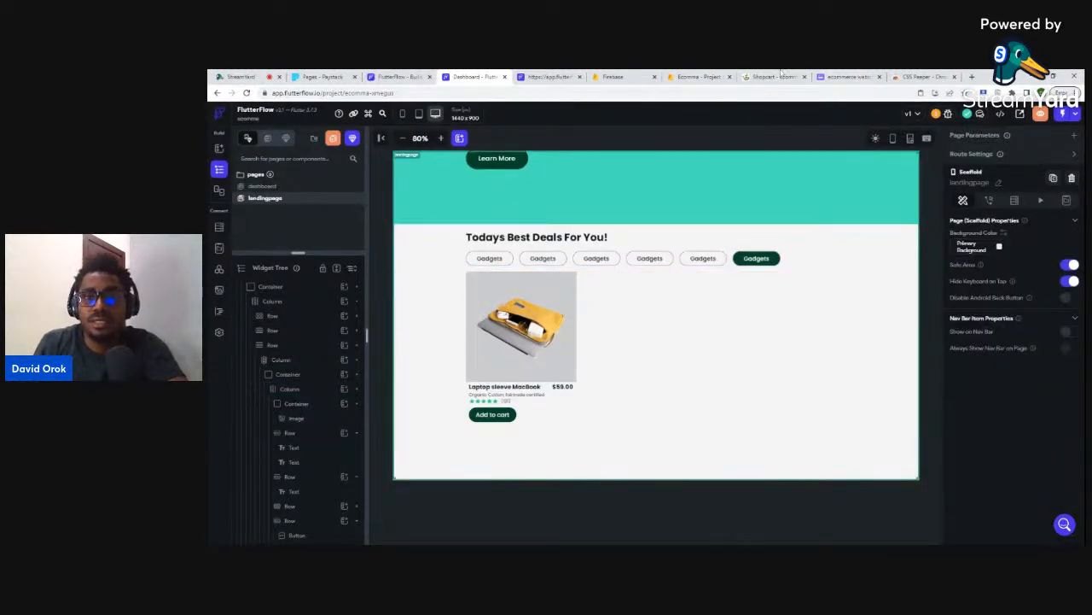
left_click(771, 76)
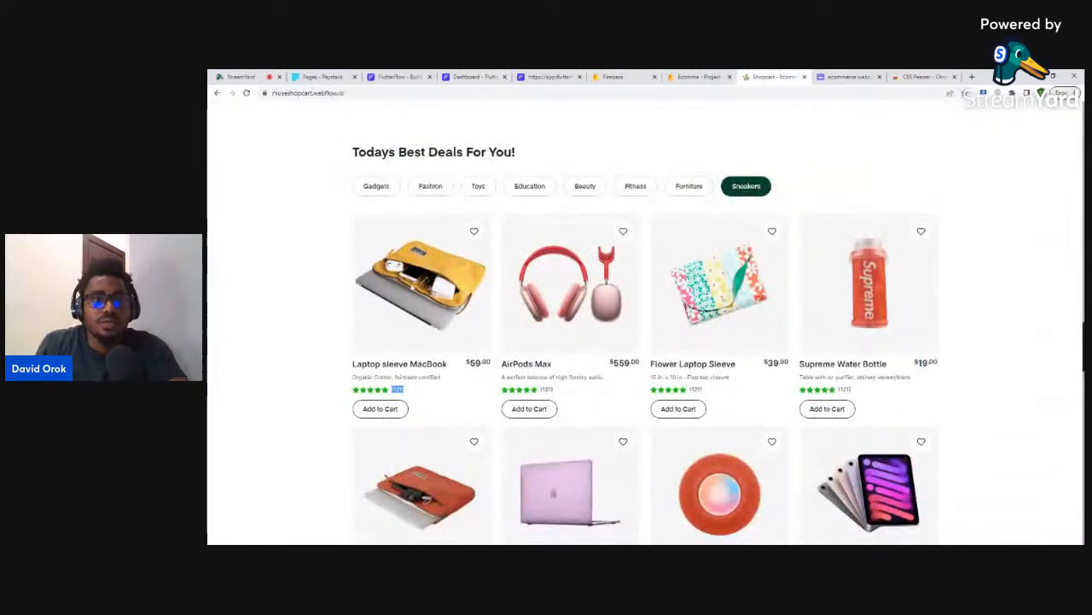
left_click(472, 76)
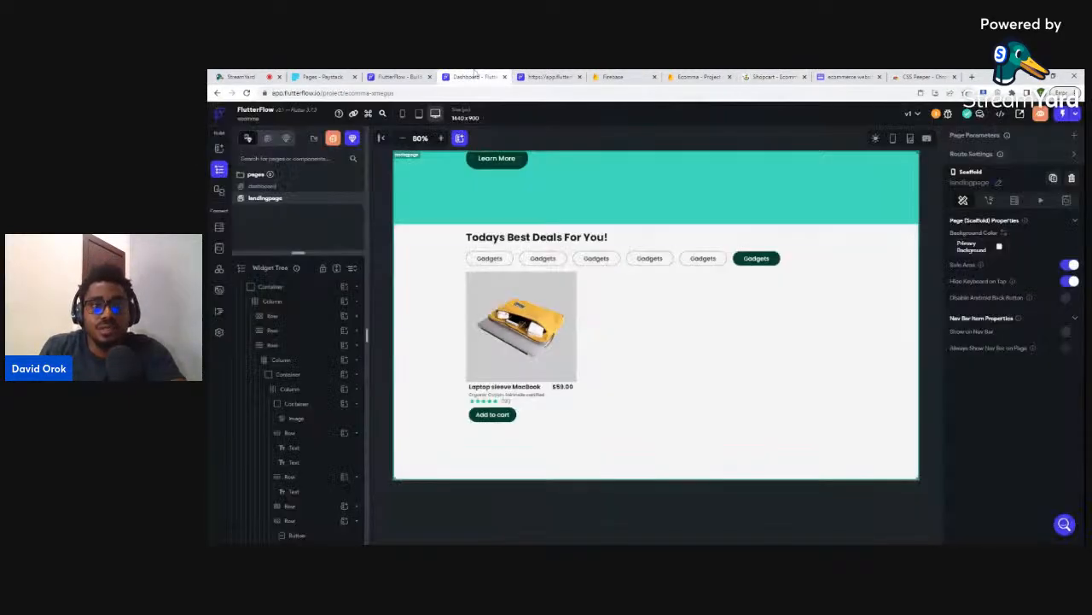
left_click(563, 284)
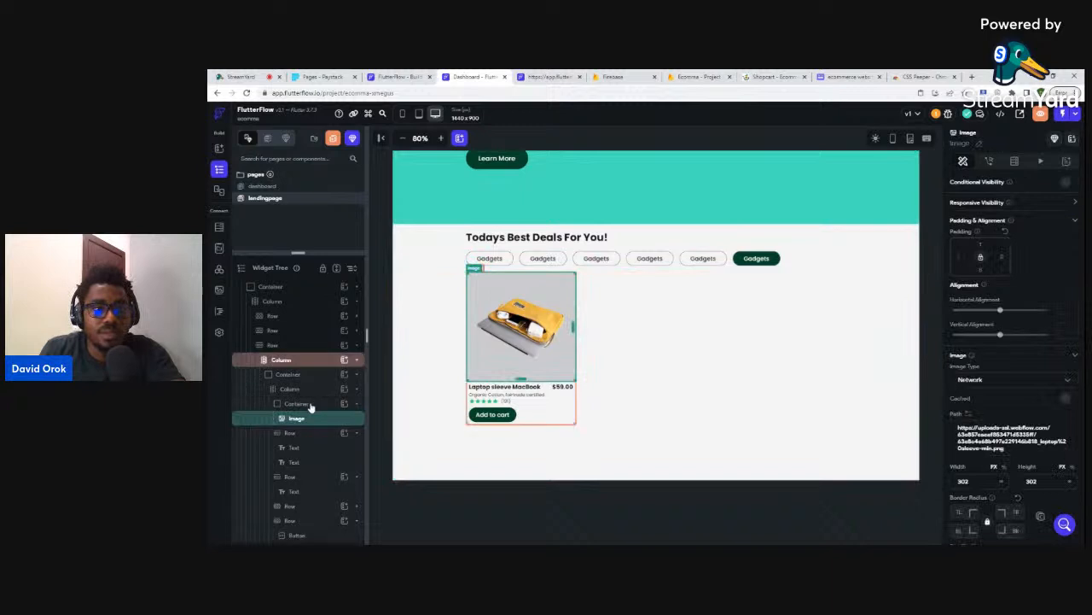
- Give the grey image container a border radius of 16 on all four corners
left_click(310, 405)
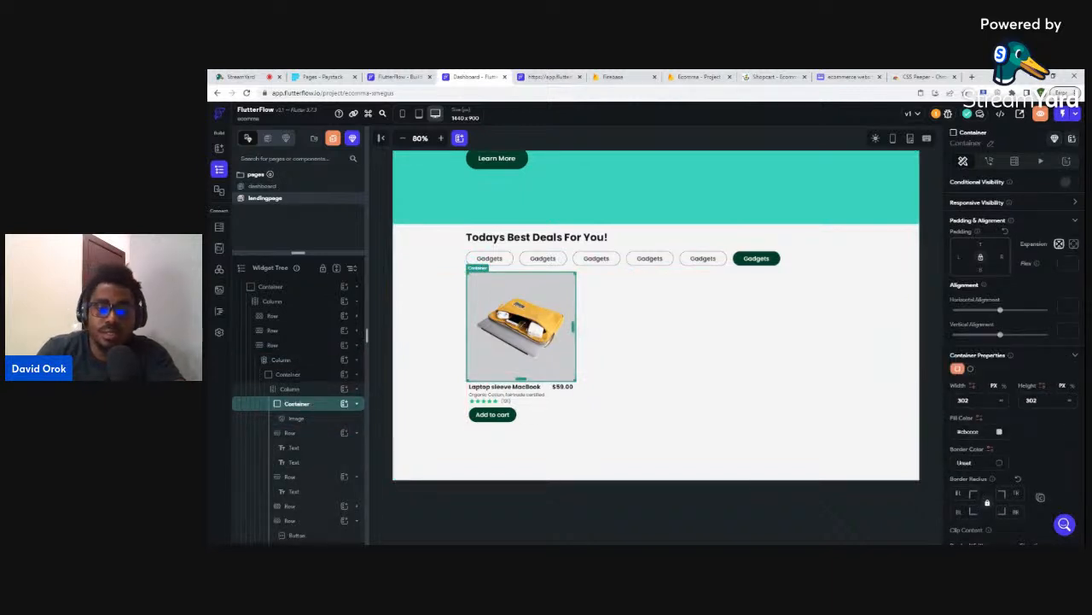
type("16")
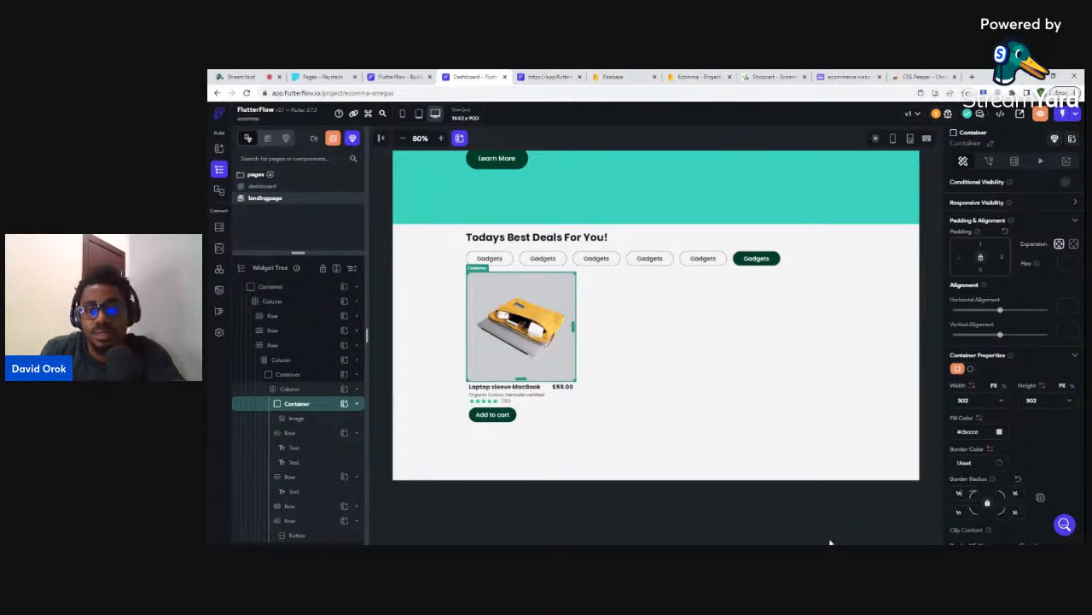
left_click(805, 531)
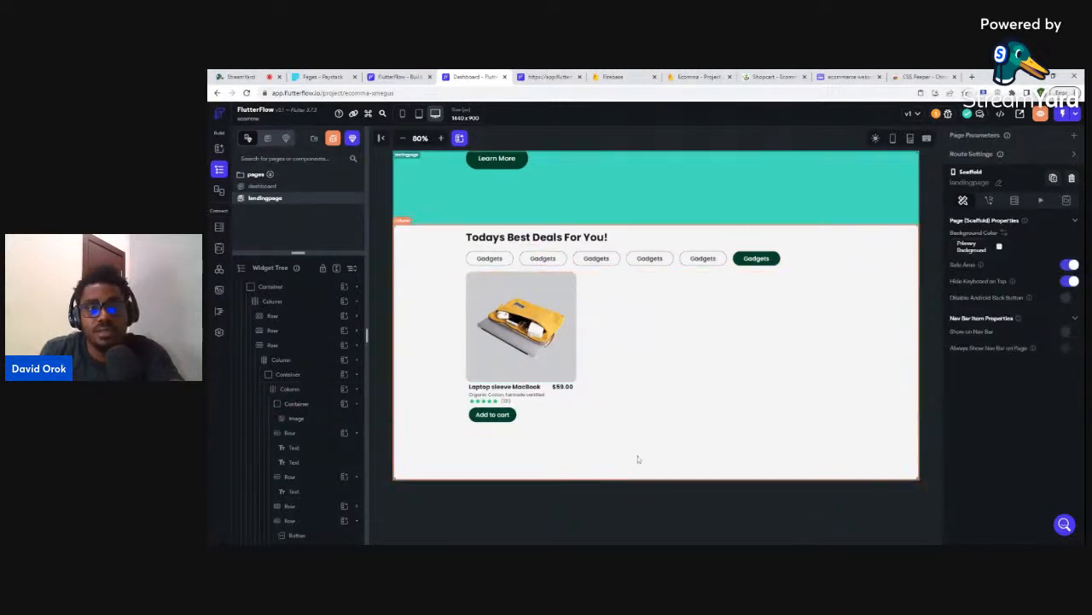
left_click(551, 389)
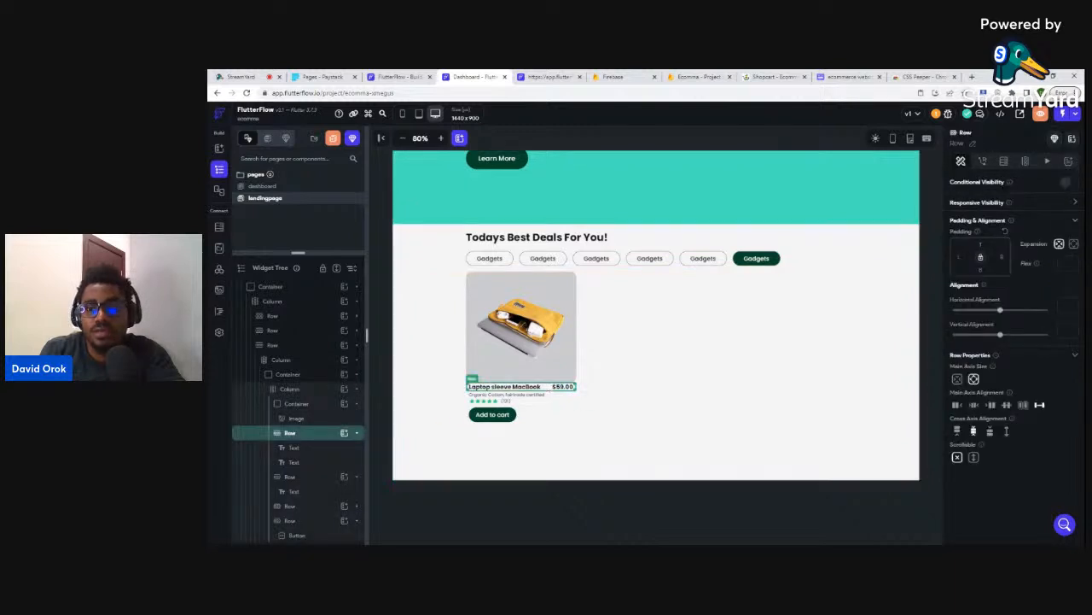
left_click(814, 498)
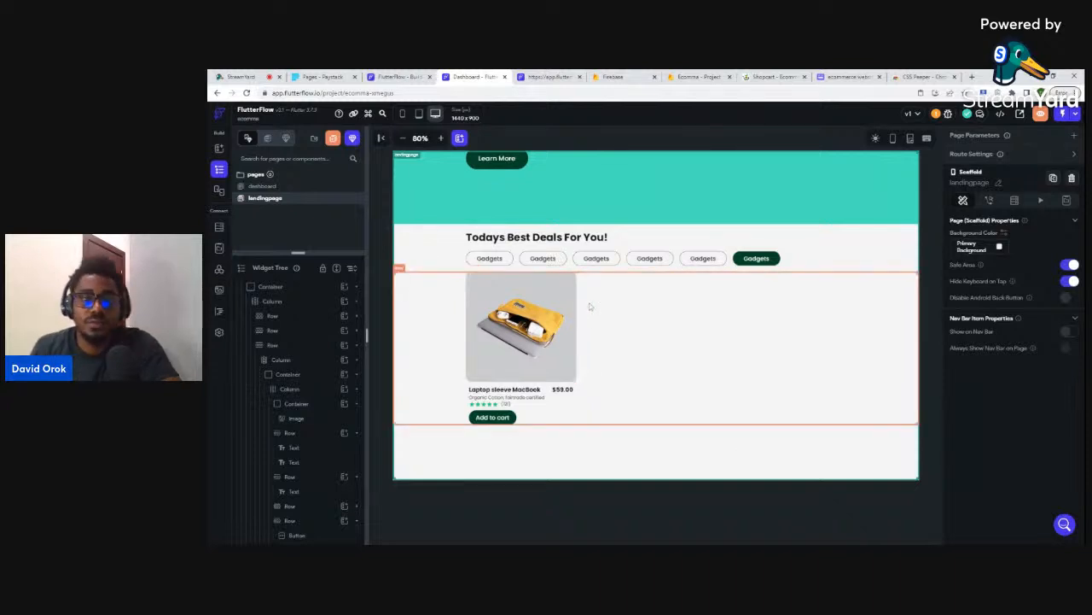
left_click(631, 310)
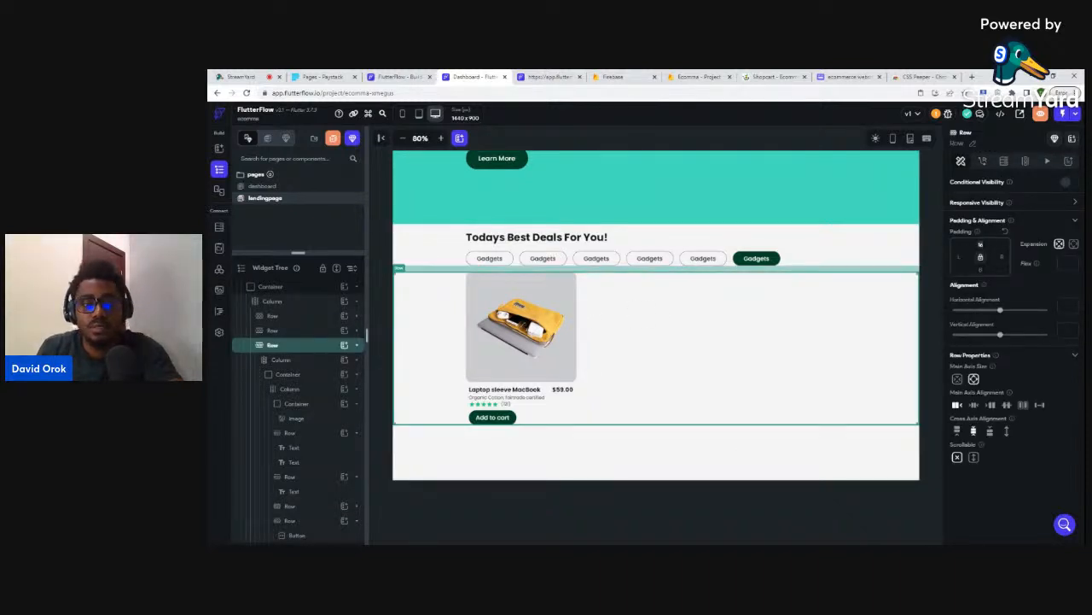
left_click(729, 461)
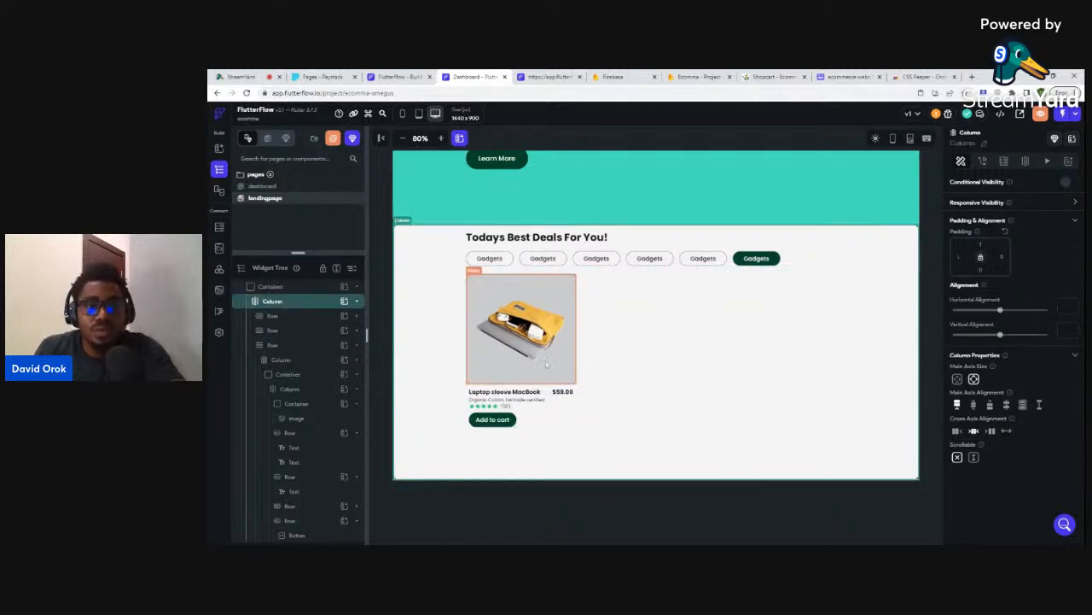
left_click(563, 353)
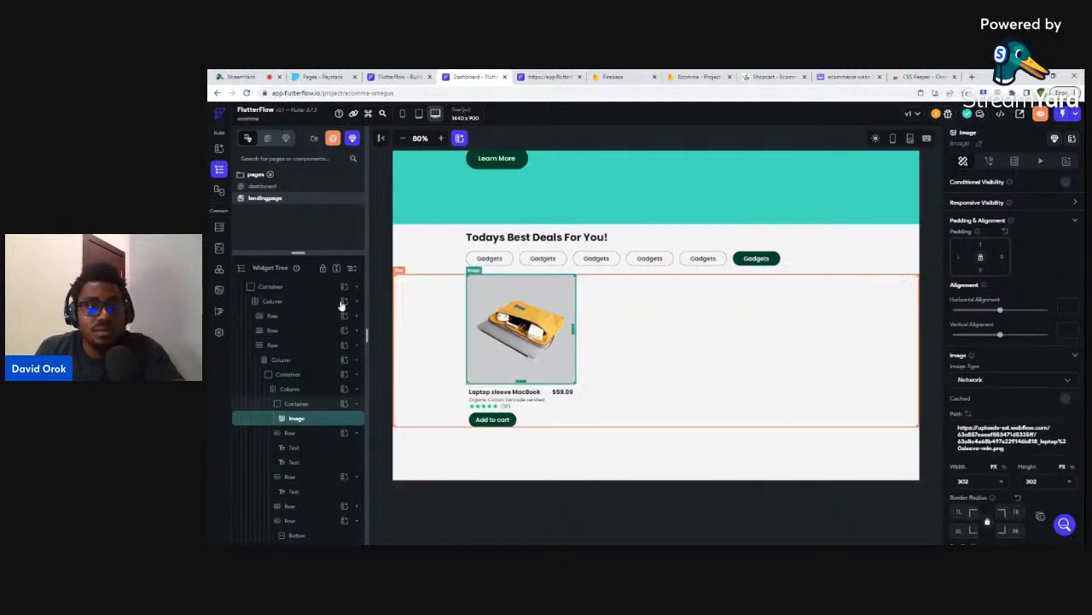
left_click(291, 288)
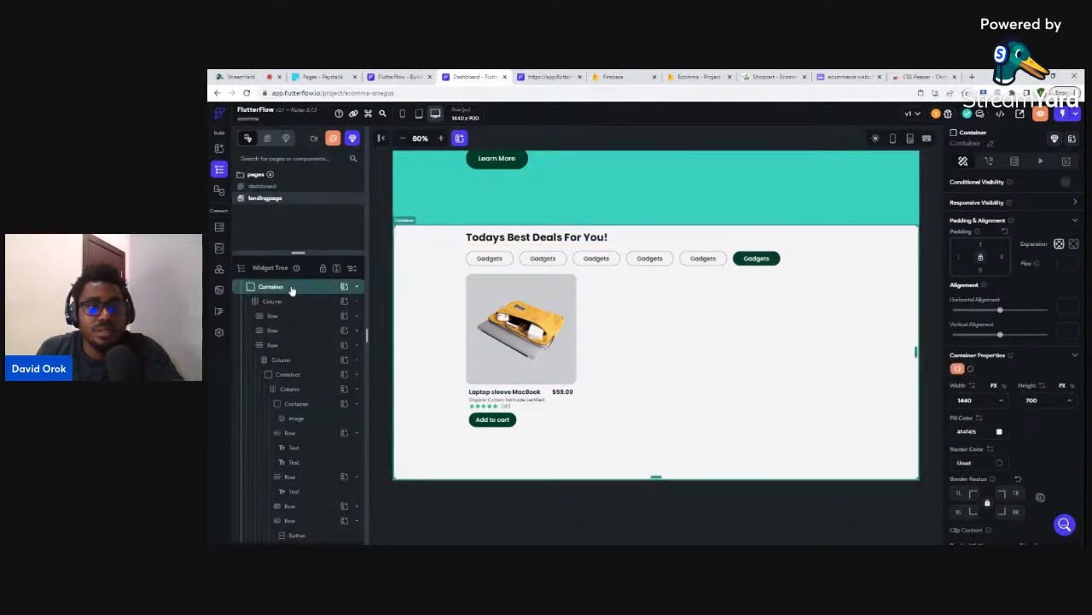
- Select the deals section's product card container in the widget tree to view its 302 × 420 size
left_click(292, 290)
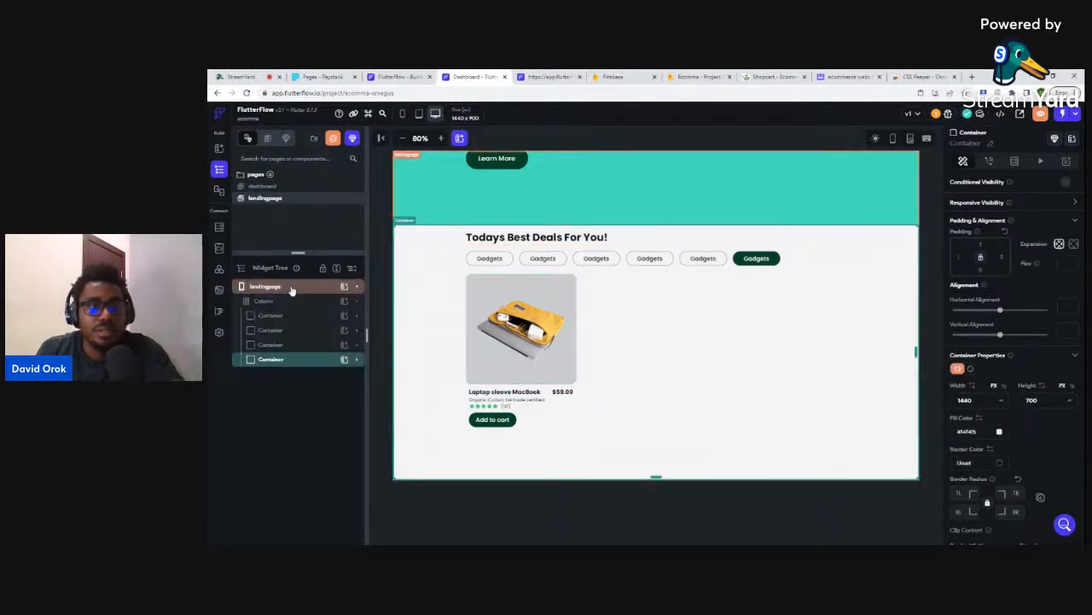
left_click(273, 364)
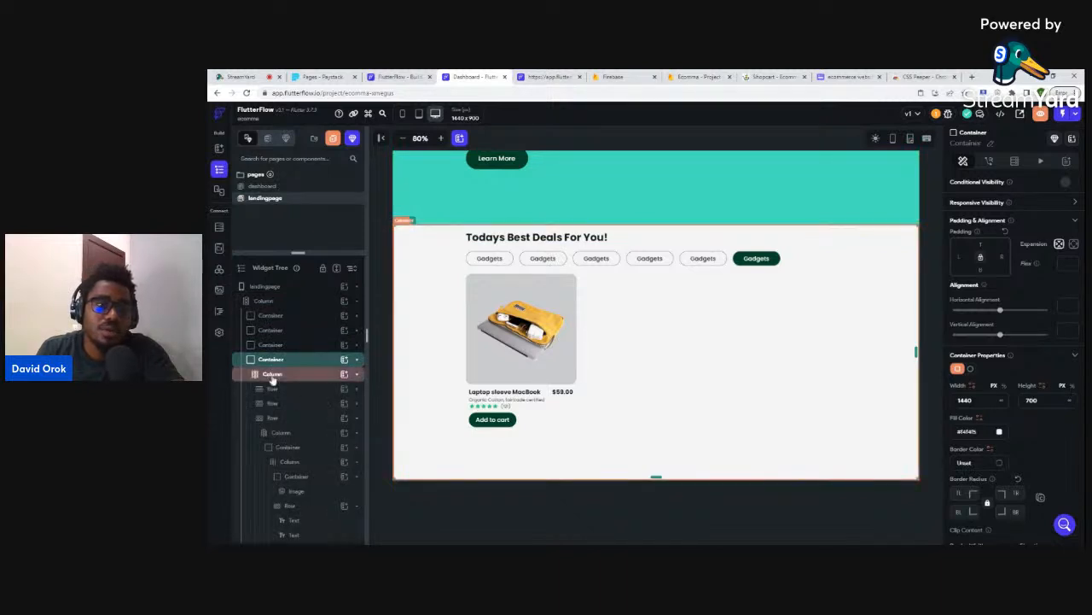
left_click(281, 448)
left_click(284, 450)
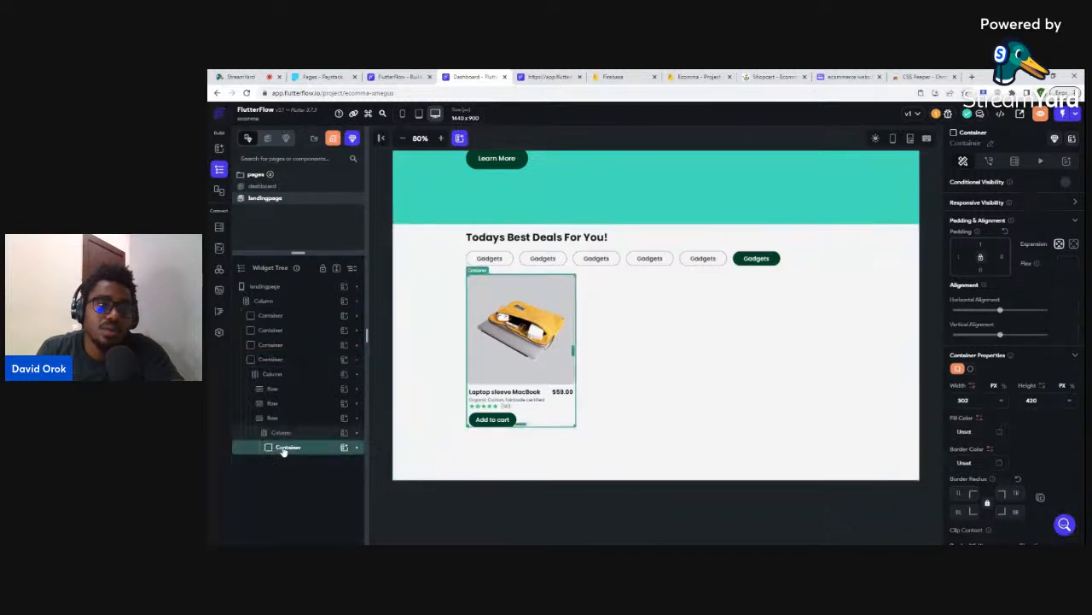
right_click(288, 450)
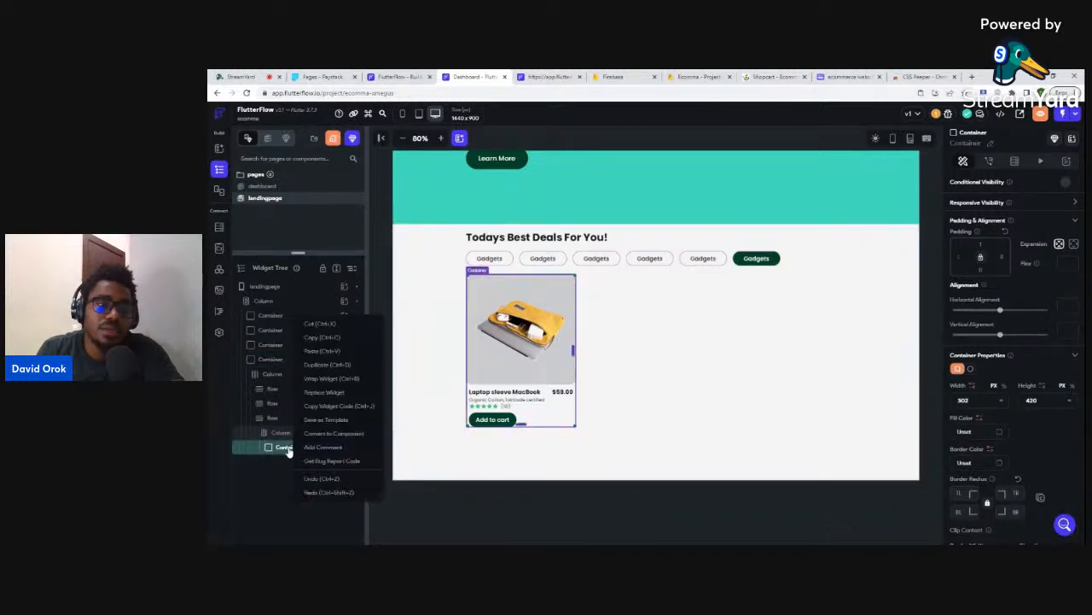
left_click(285, 451)
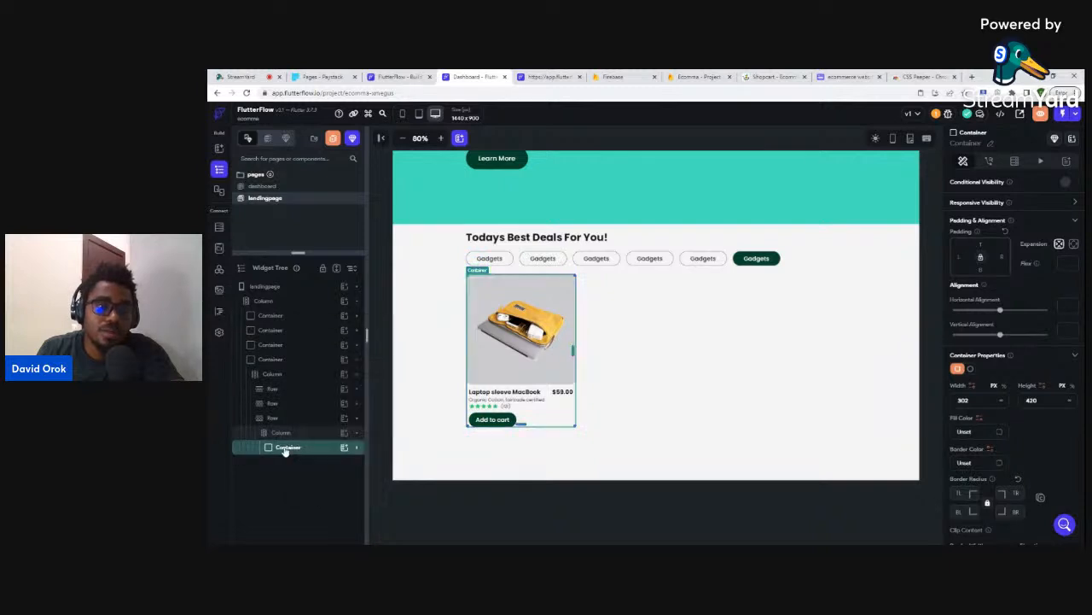
- Rename the product card container from Container to 'Productcard'
left_click(285, 451)
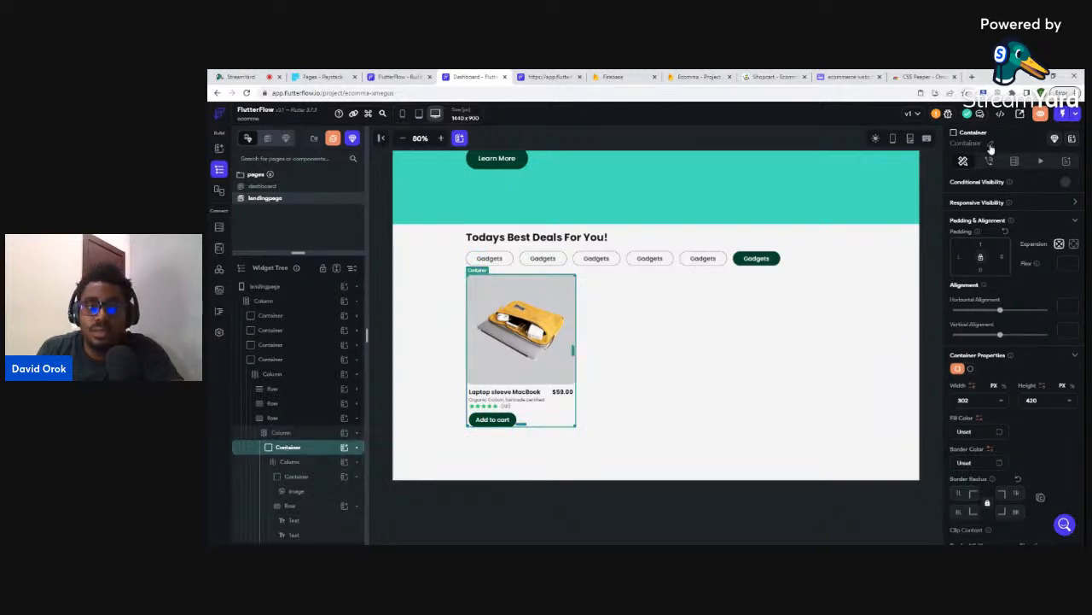
left_click_drag(982, 142, 950, 142)
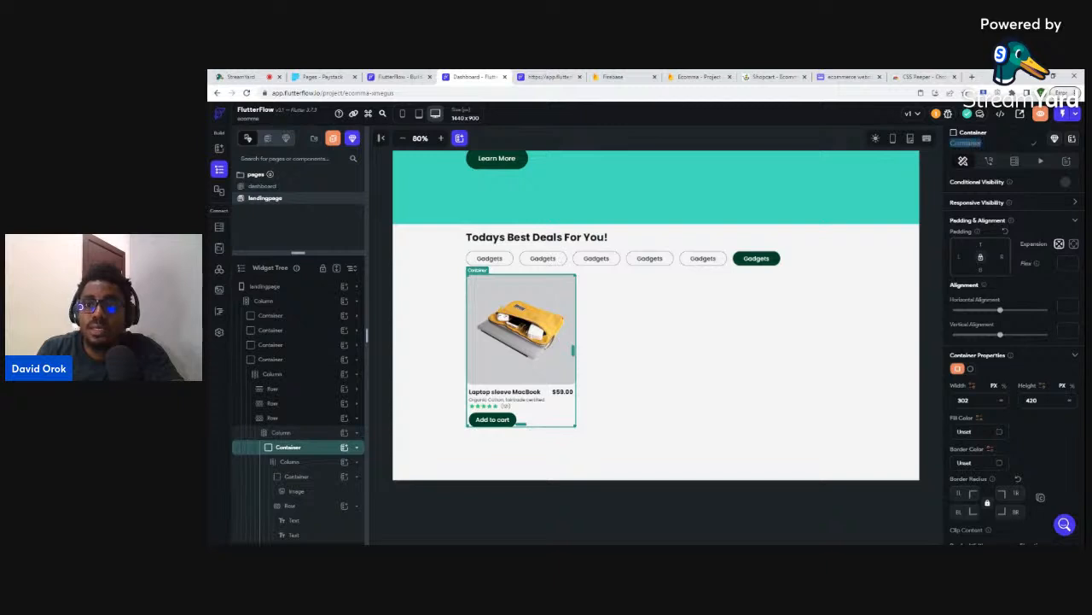
type("Pro")
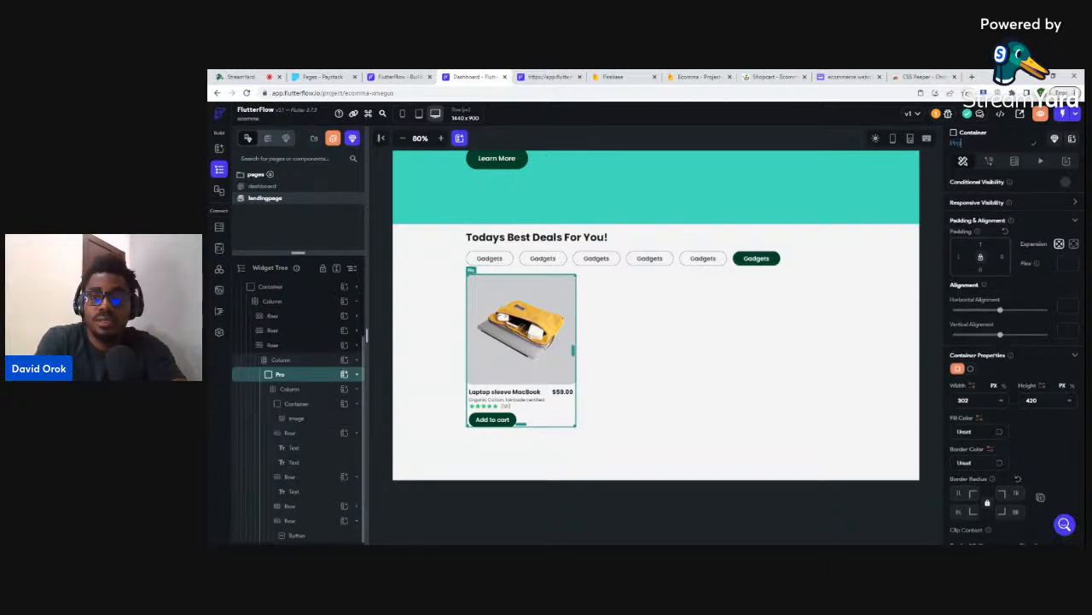
type("ductcard")
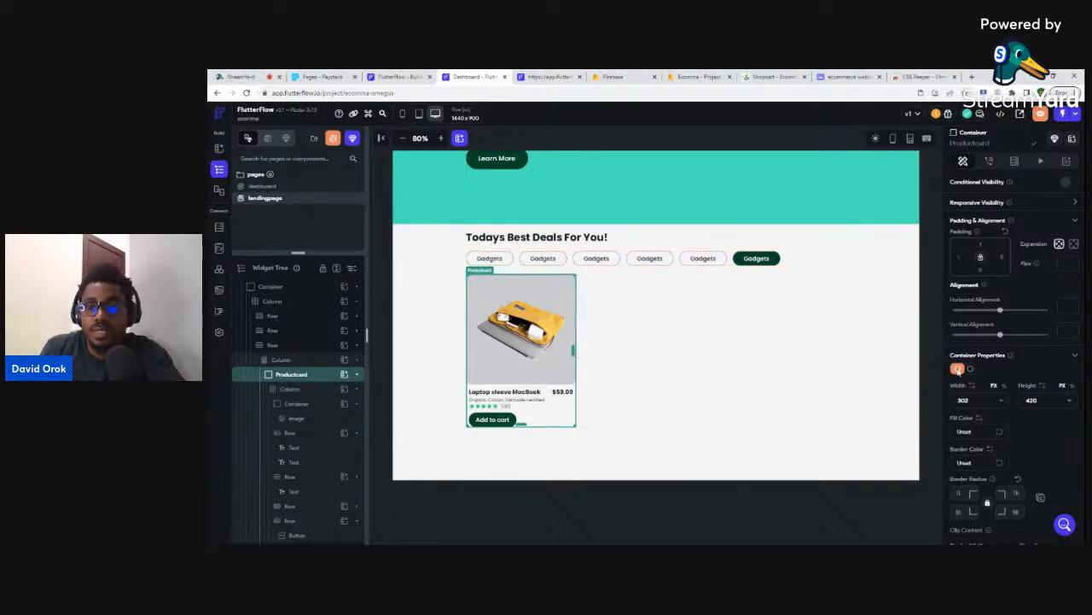
left_click(283, 377)
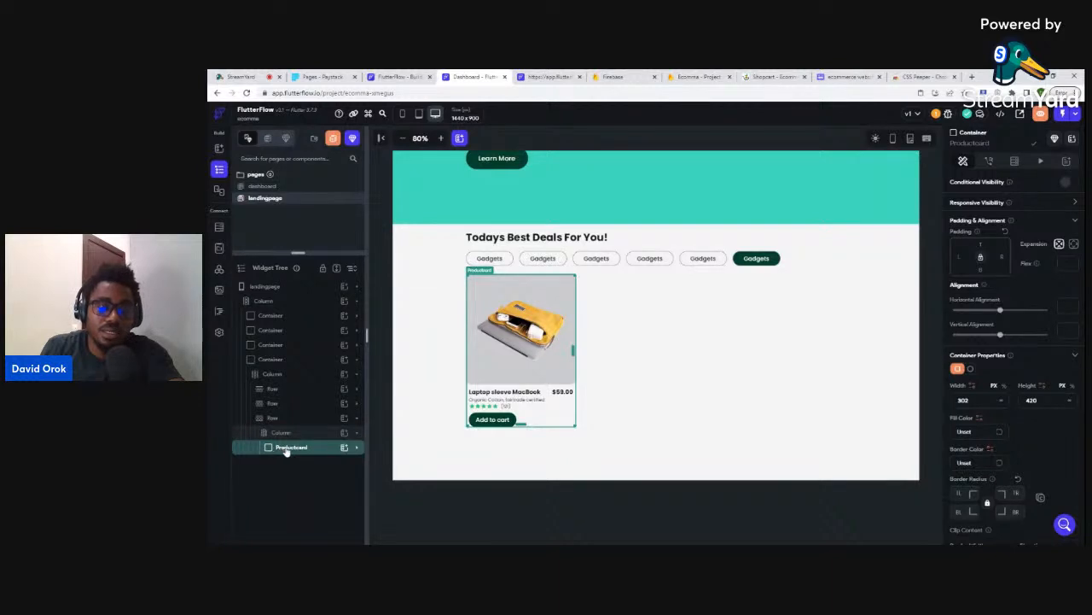
left_click(278, 434)
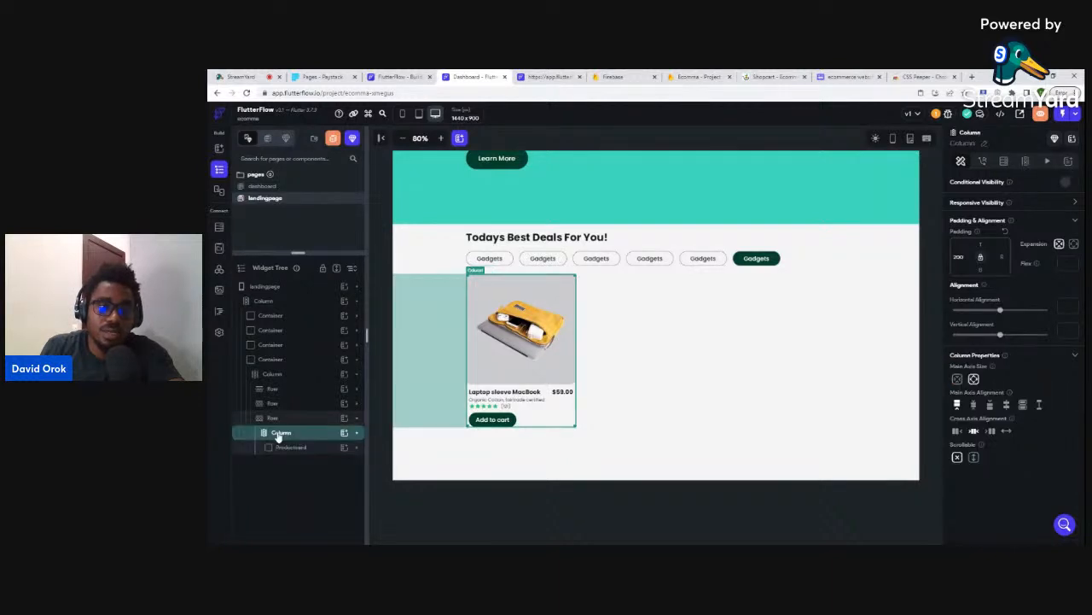
- Duplicate the product card column with Ctrl+D and set the copy's left padding to 16
left_click(279, 434)
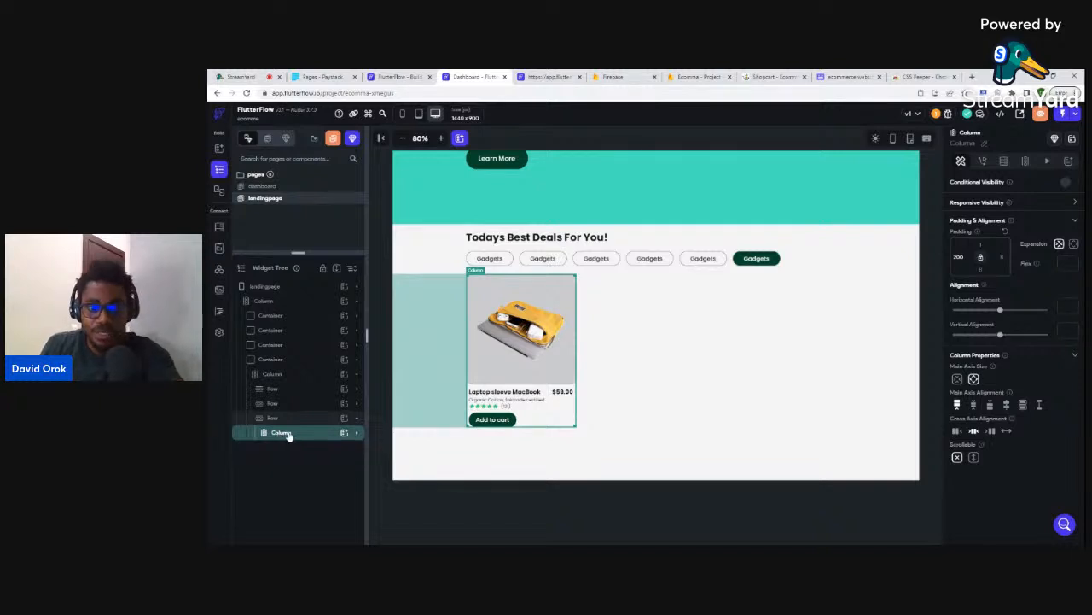
key("ctrl+d")
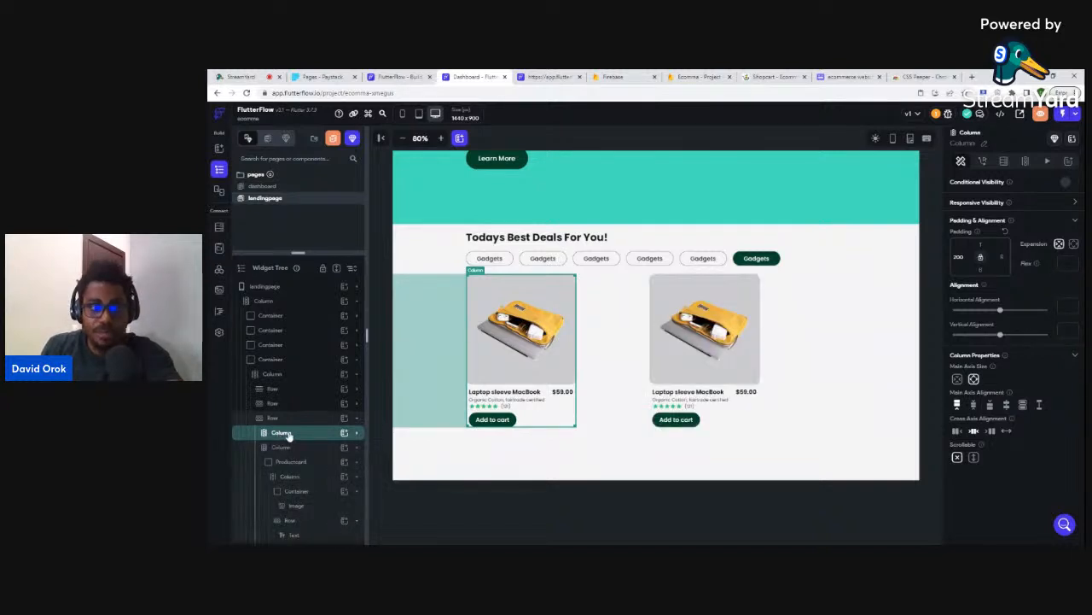
left_click(286, 434)
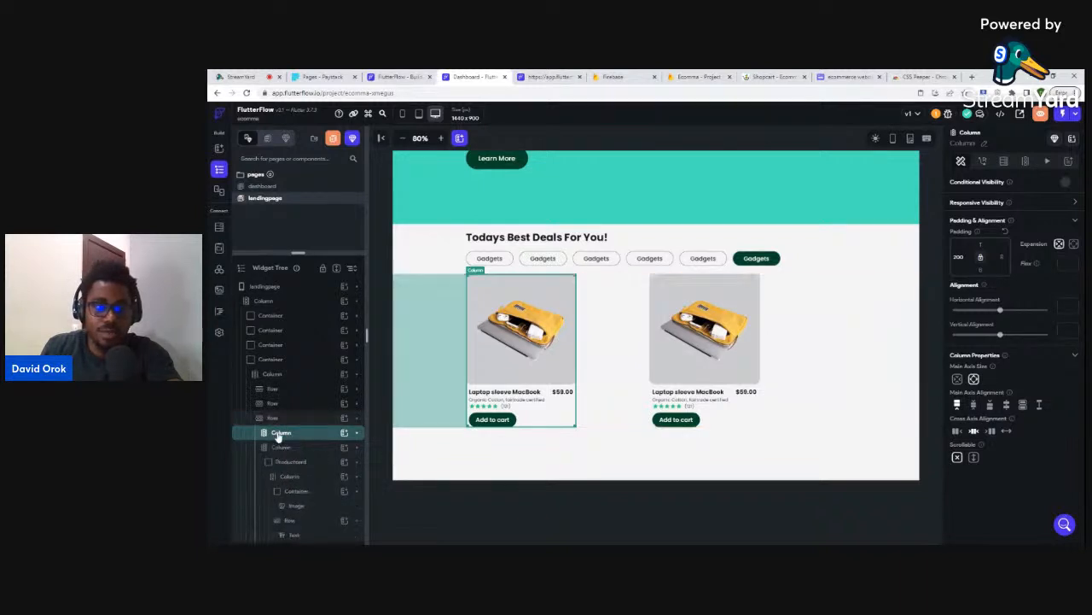
left_click(272, 450)
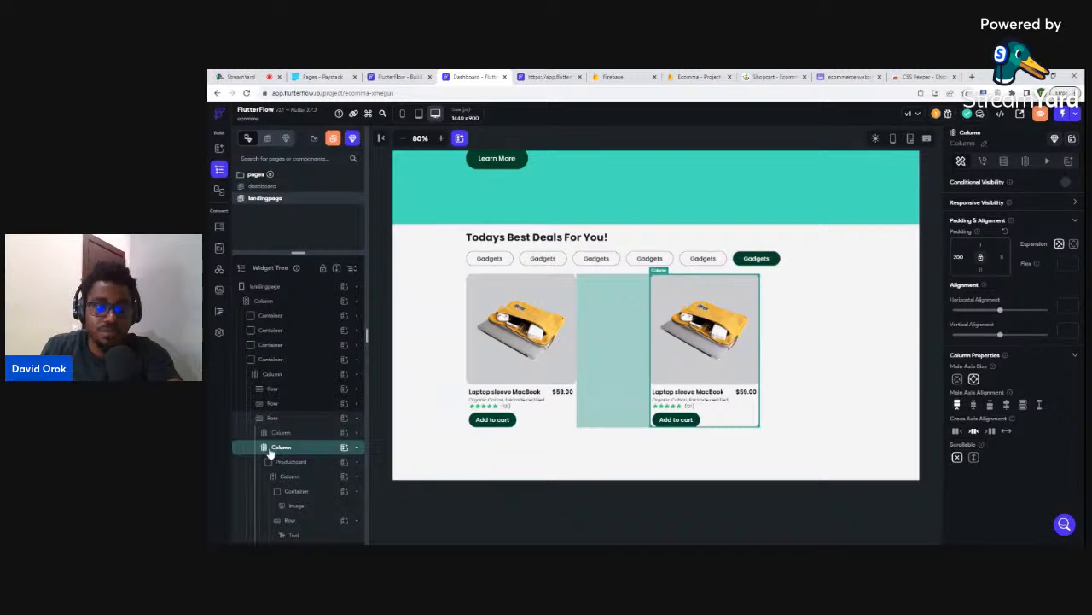
left_click(275, 452)
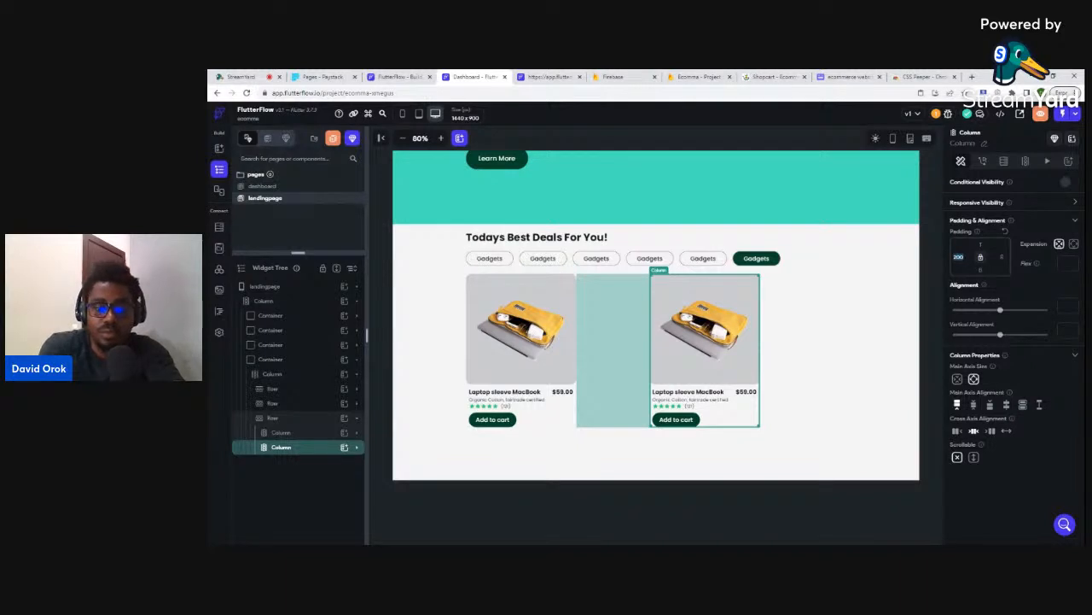
type("16")
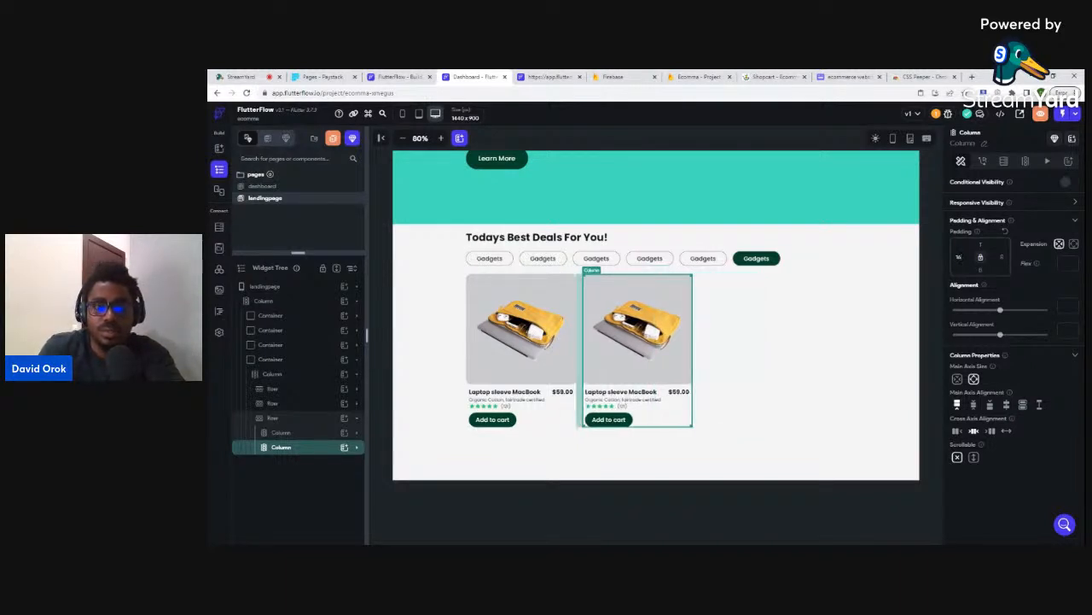
left_click(772, 77)
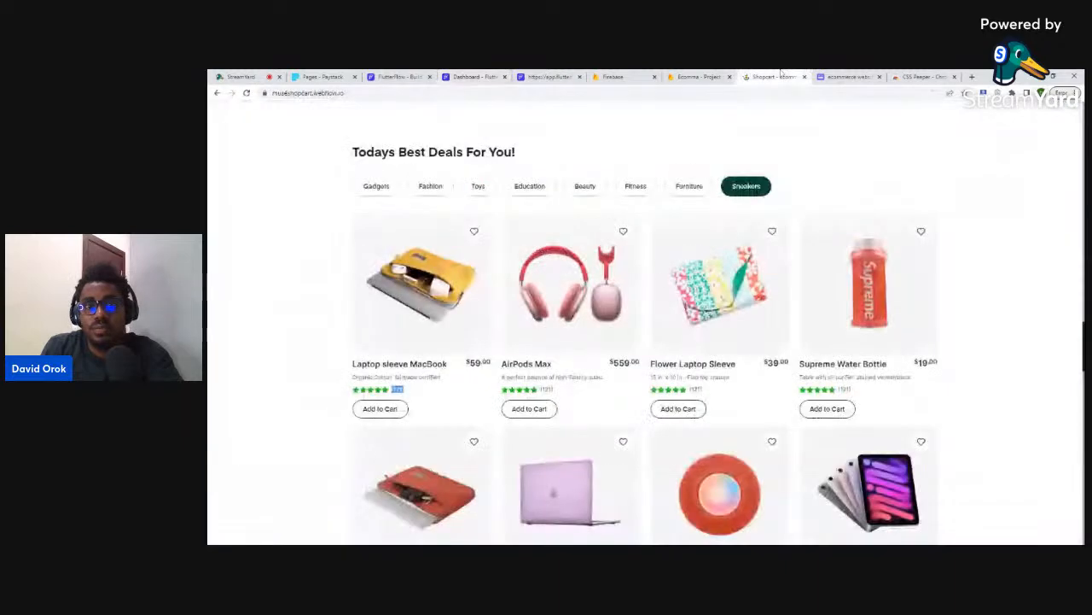
left_click(471, 77)
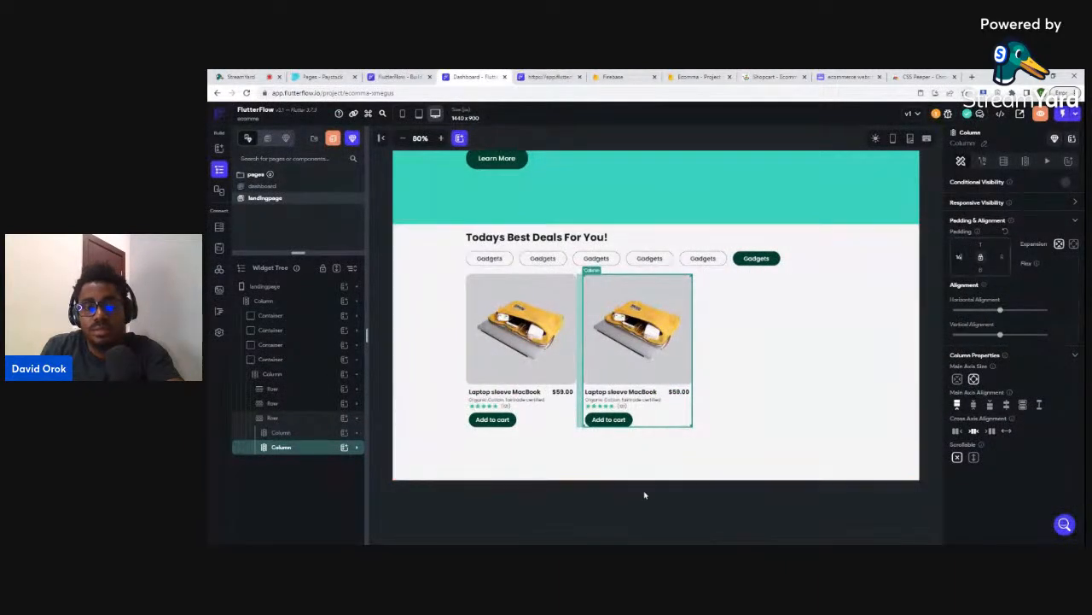
left_click(644, 495)
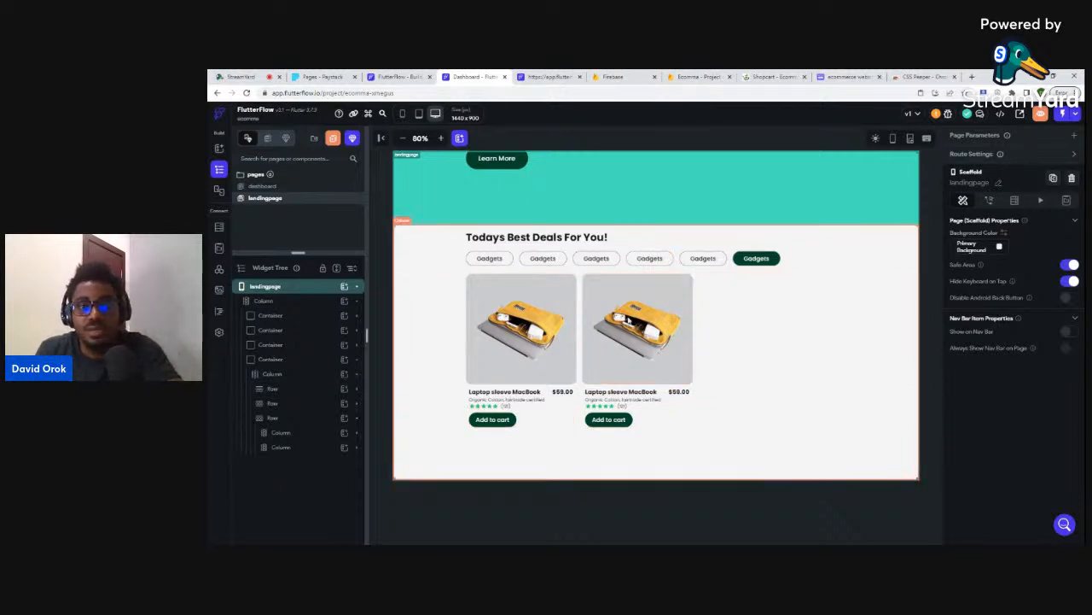
scroll(728, 344, "up", 2)
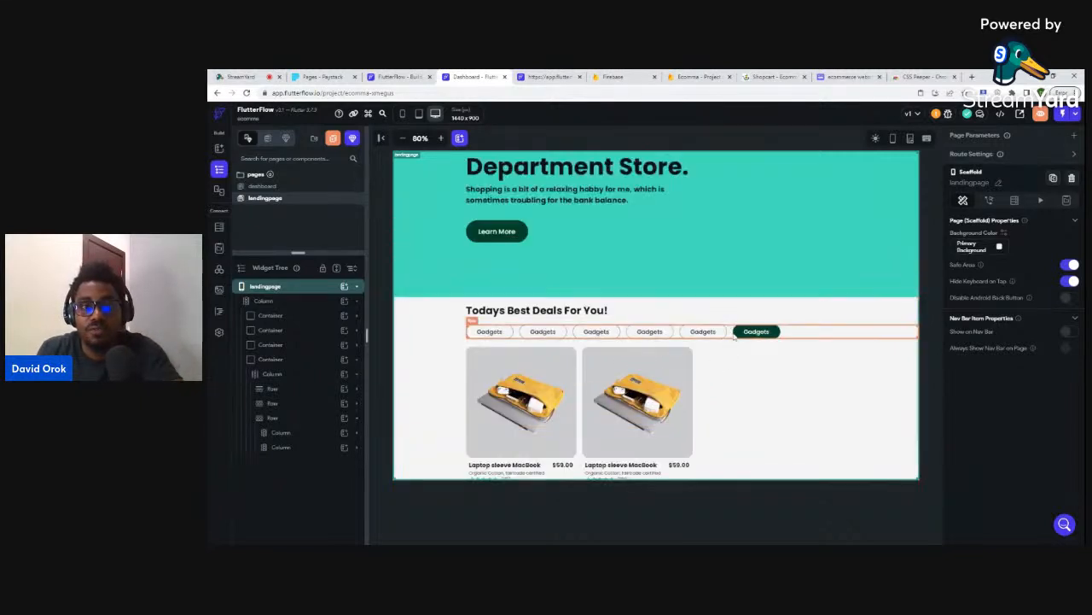
scroll(729, 341, "up", 4)
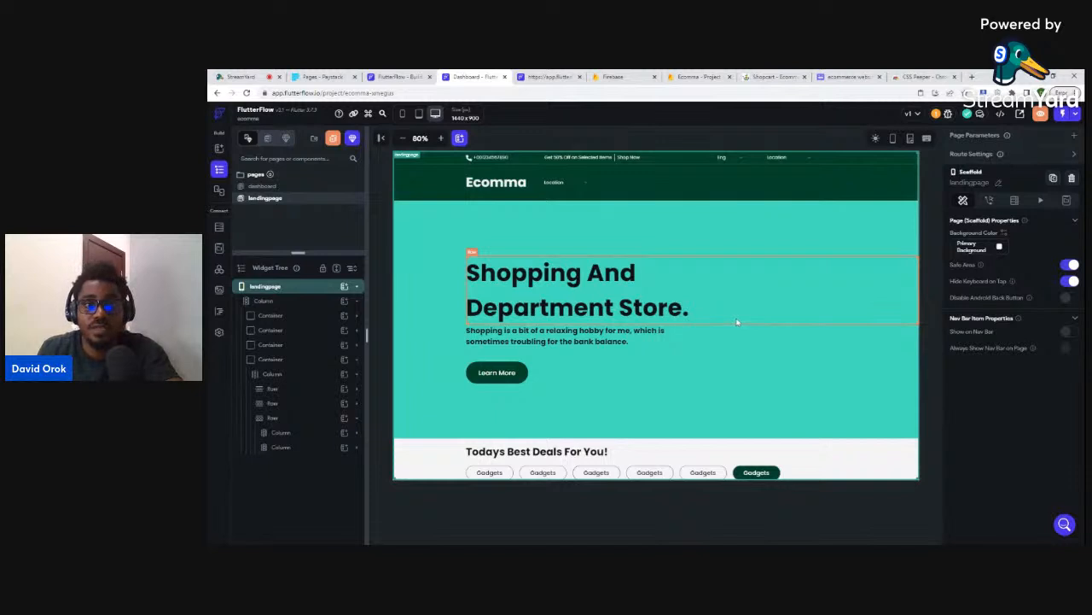
scroll(737, 321, "down", 6)
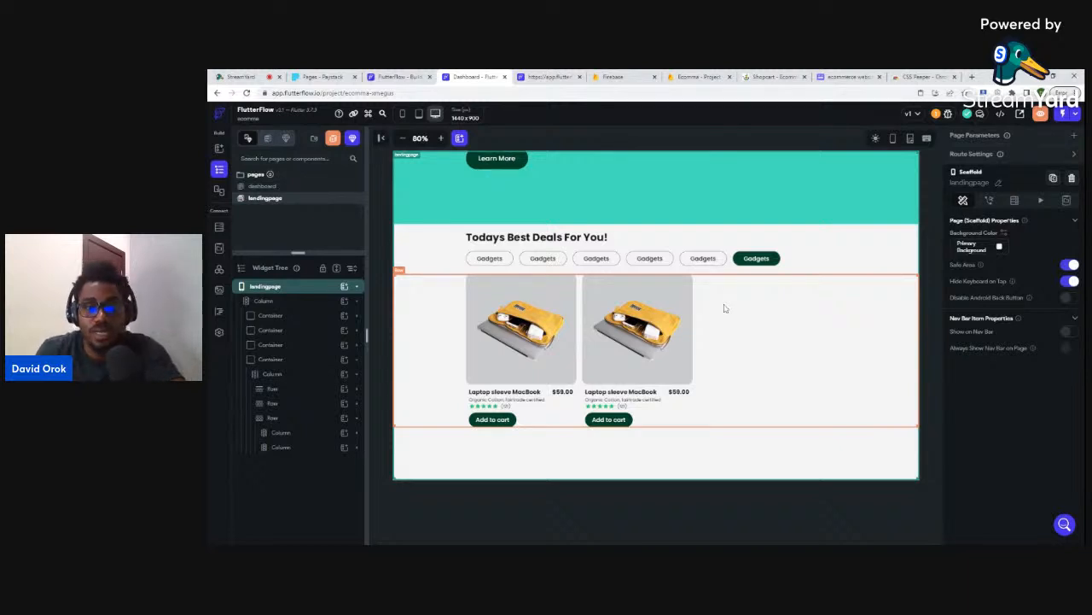
scroll(724, 308, "up", 5)
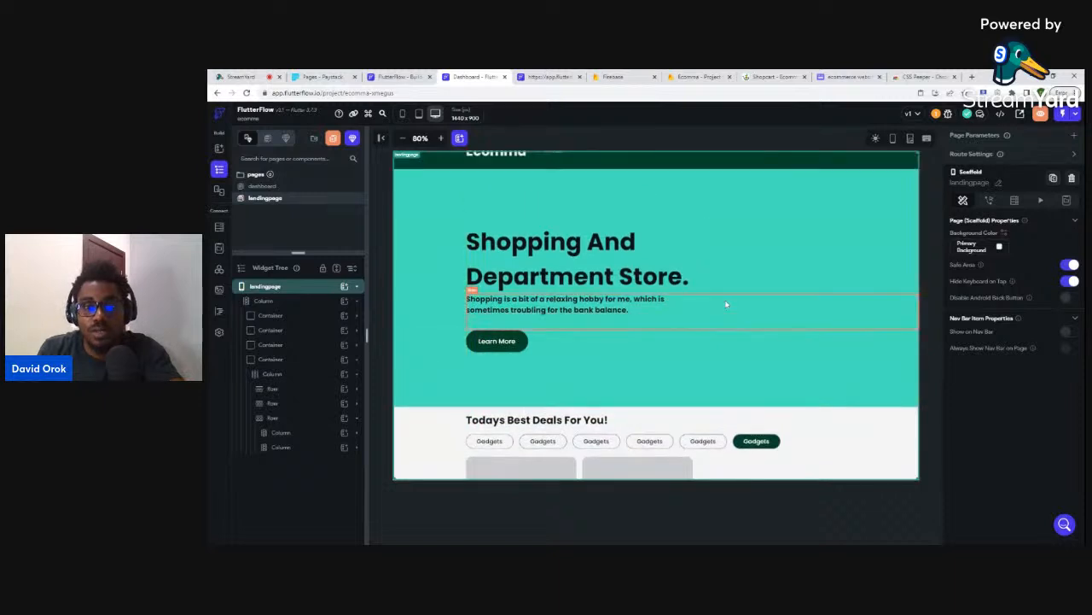
scroll(726, 303, "up", 2)
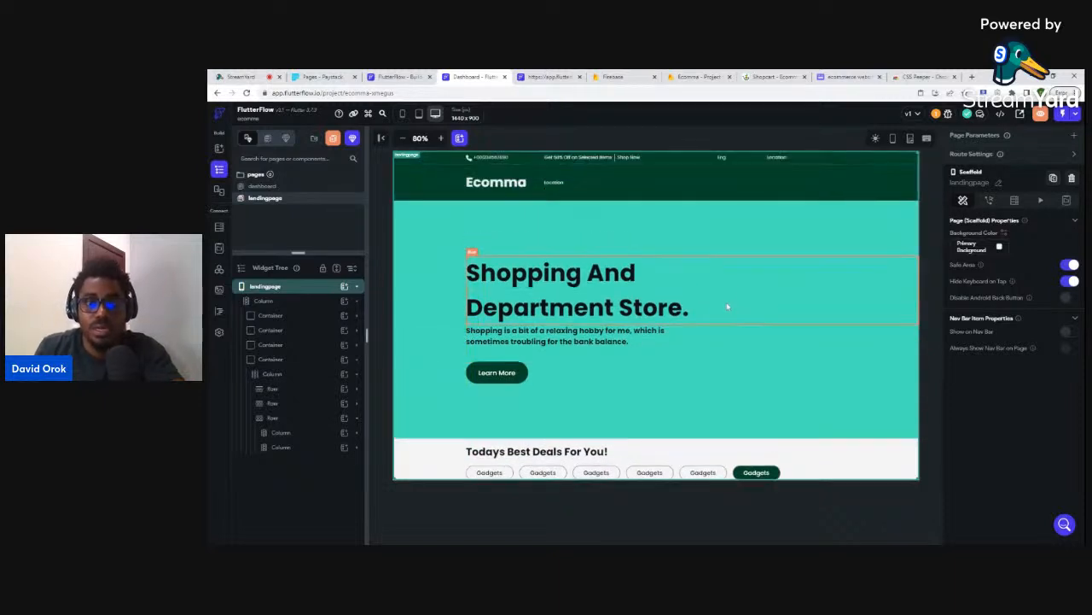
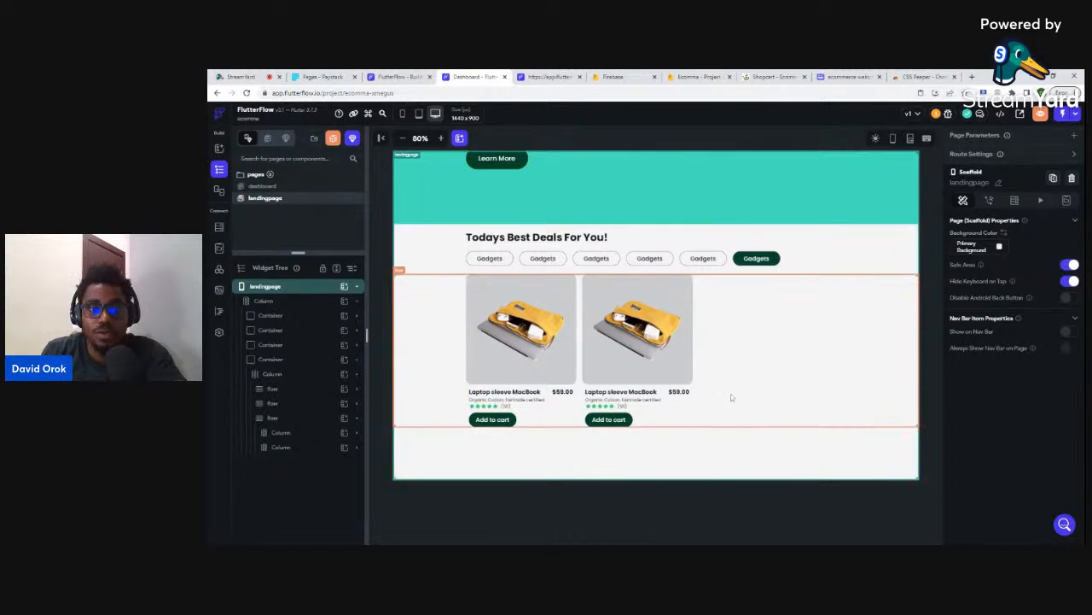
- Select the deals section's product row and then its parent column
left_click(730, 386)
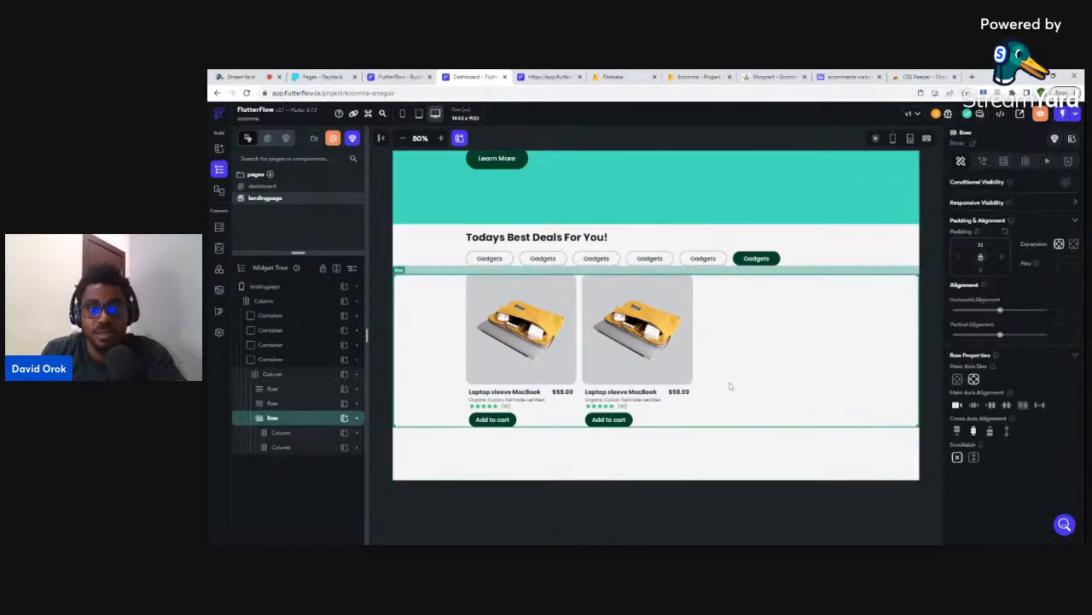
left_click(734, 475)
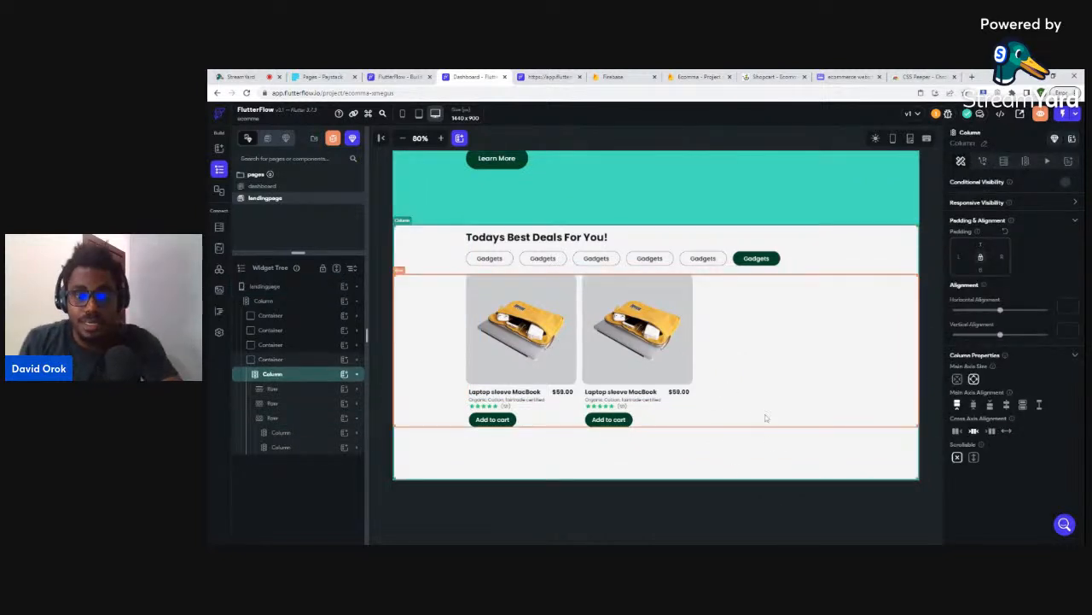
scroll(758, 406, "up", 1)
scroll(758, 406, "up", 3)
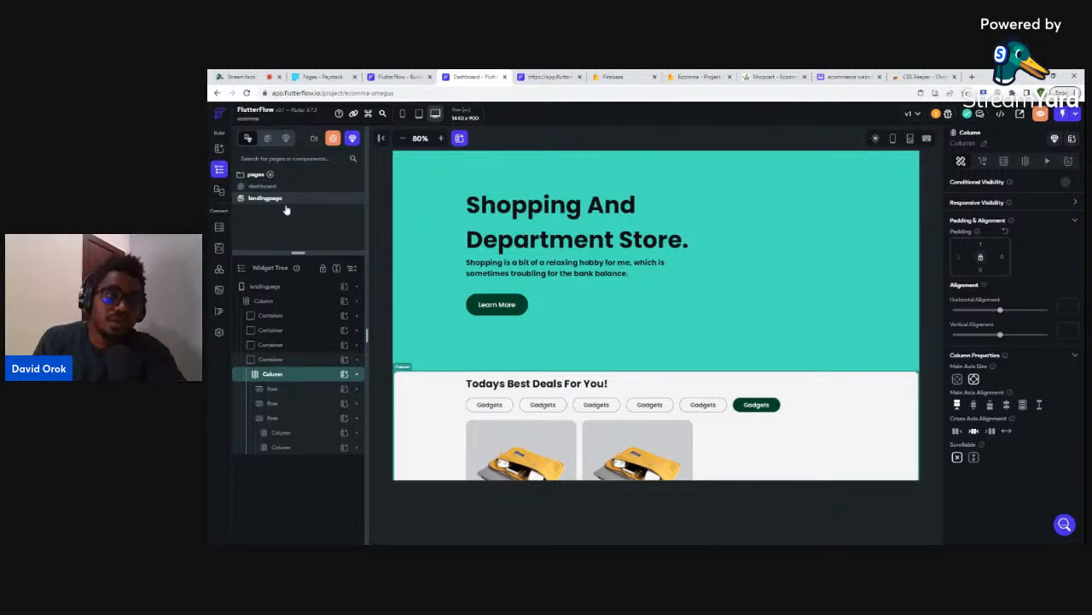
- Create a page named 'login' from the Authenticate Solo Alt template using the project's own theme
left_click(333, 138)
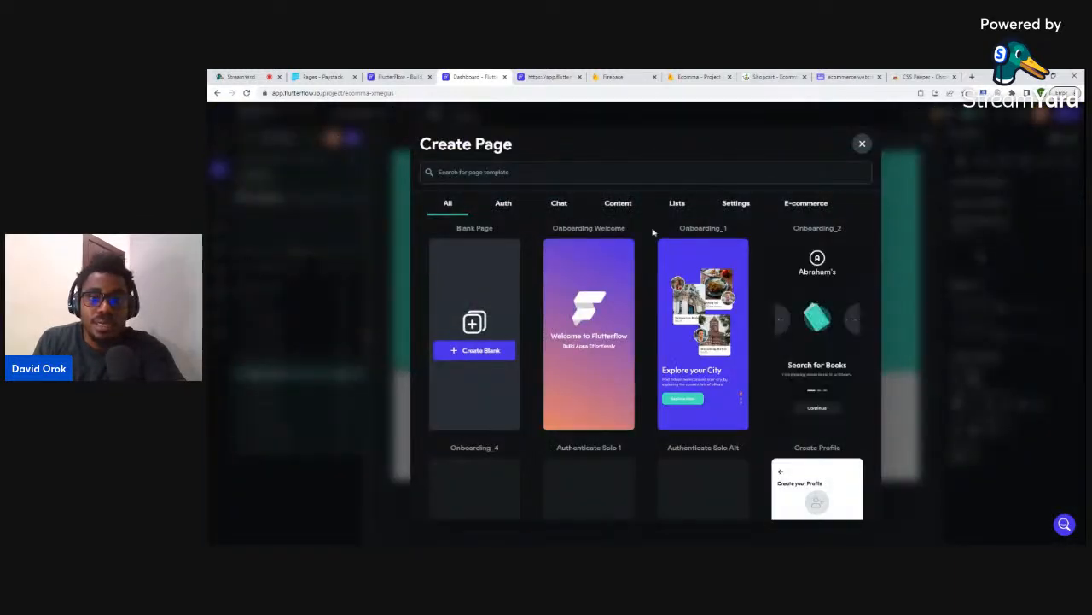
scroll(631, 337, "down", 2)
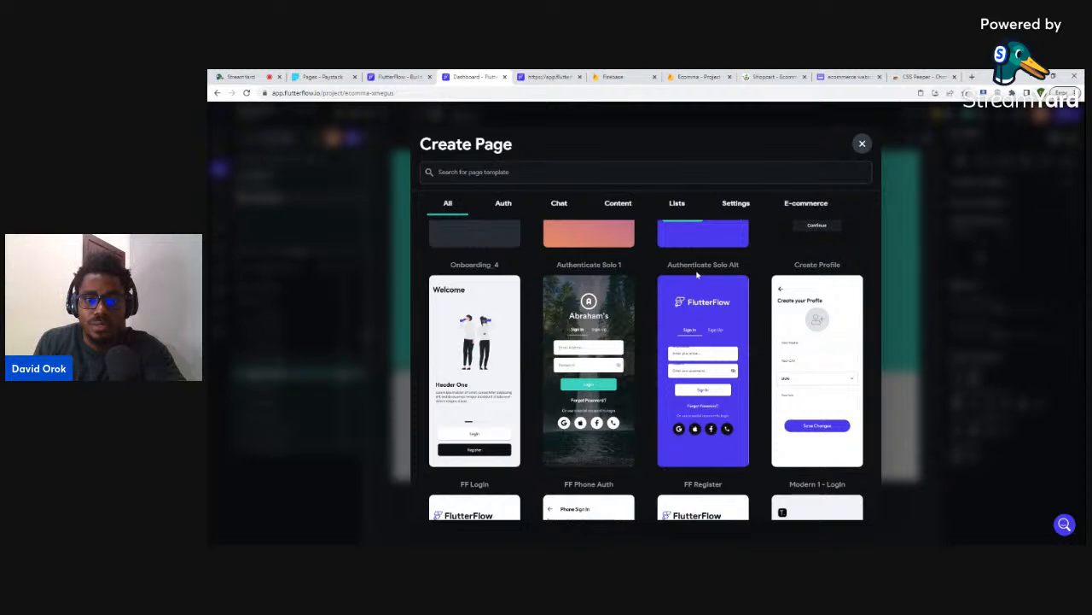
mouse_move(703, 337)
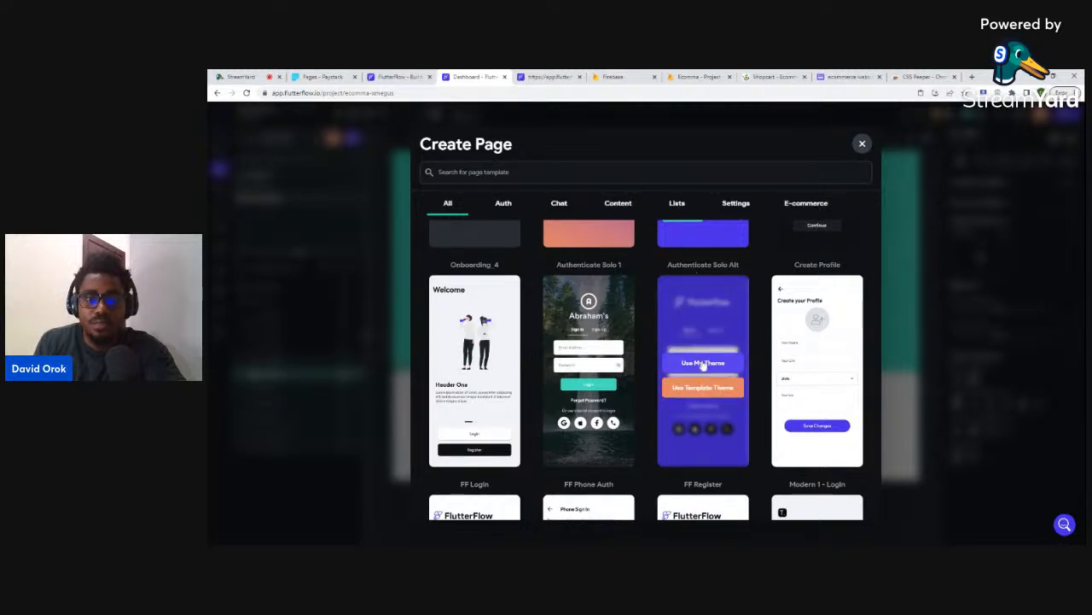
left_click(703, 364)
left_click(647, 326)
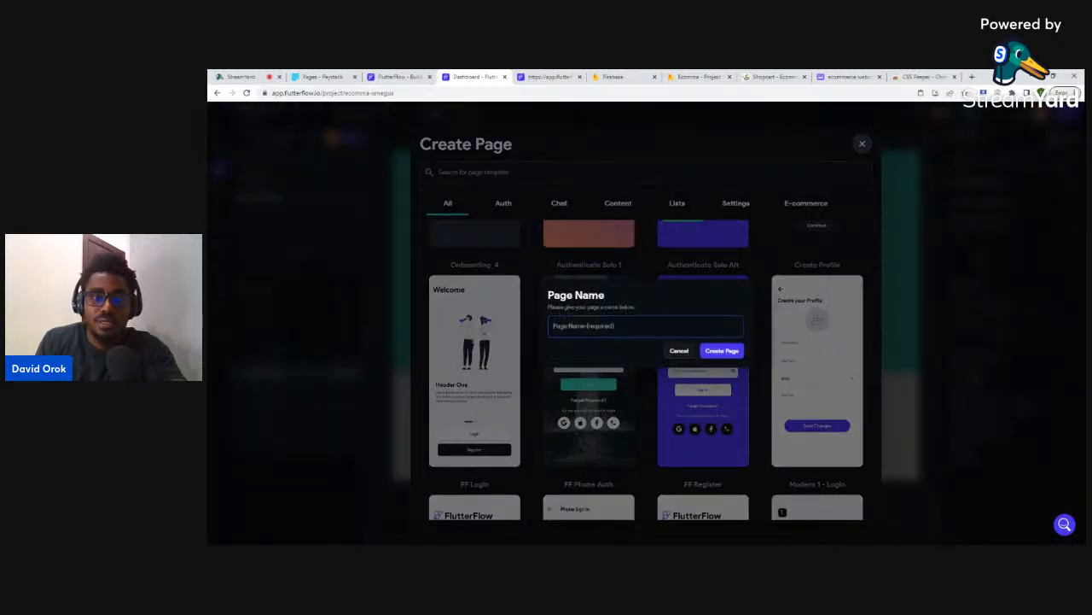
type("login")
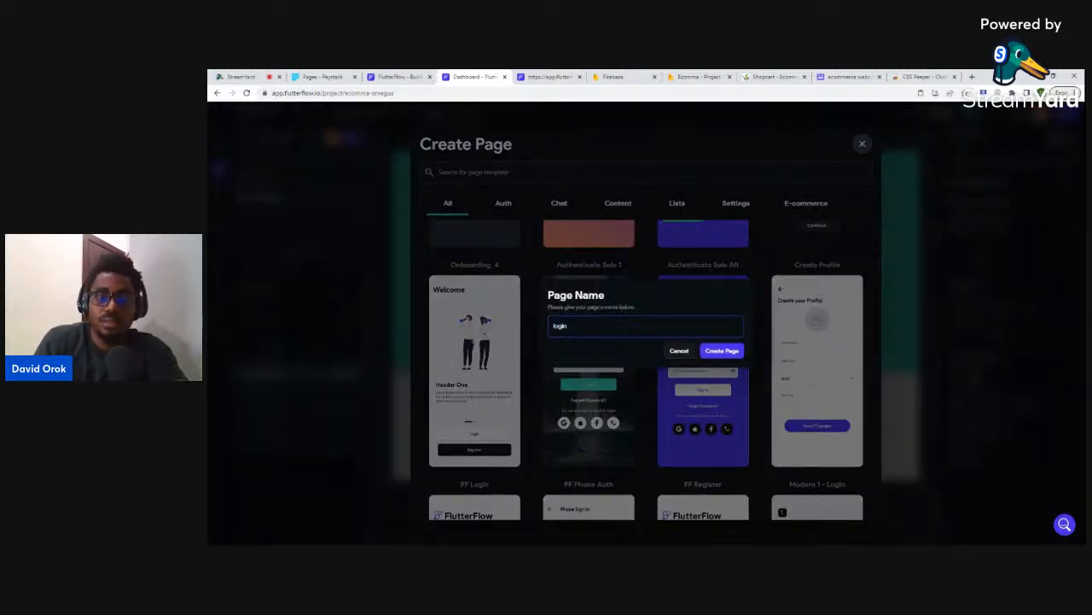
left_click(712, 359)
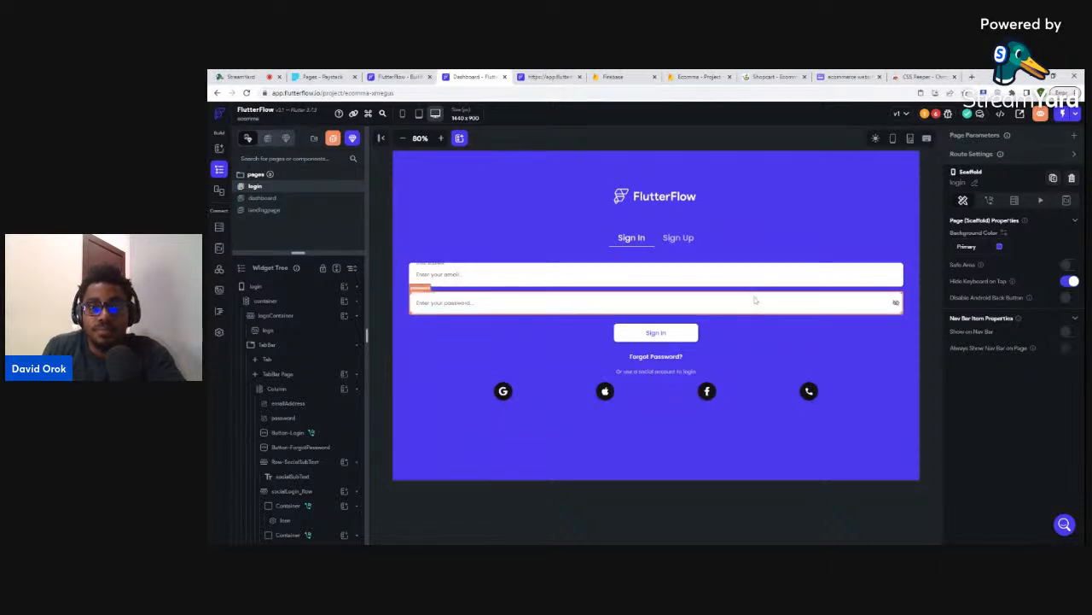
- Delete the social-login icon row, its caption text and the emptied caption row
left_click(653, 395)
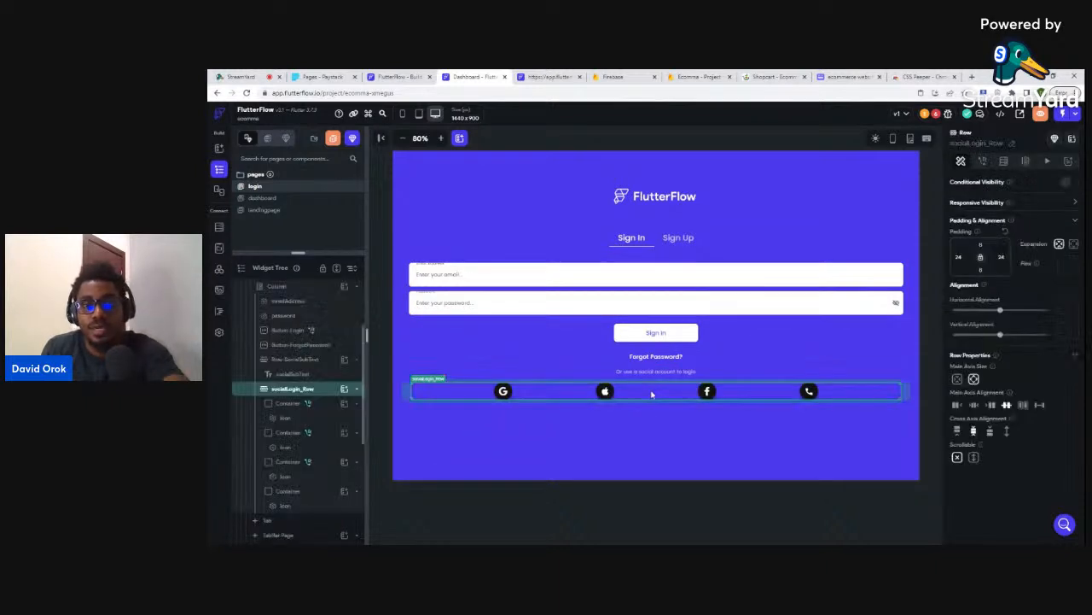
key("Delete")
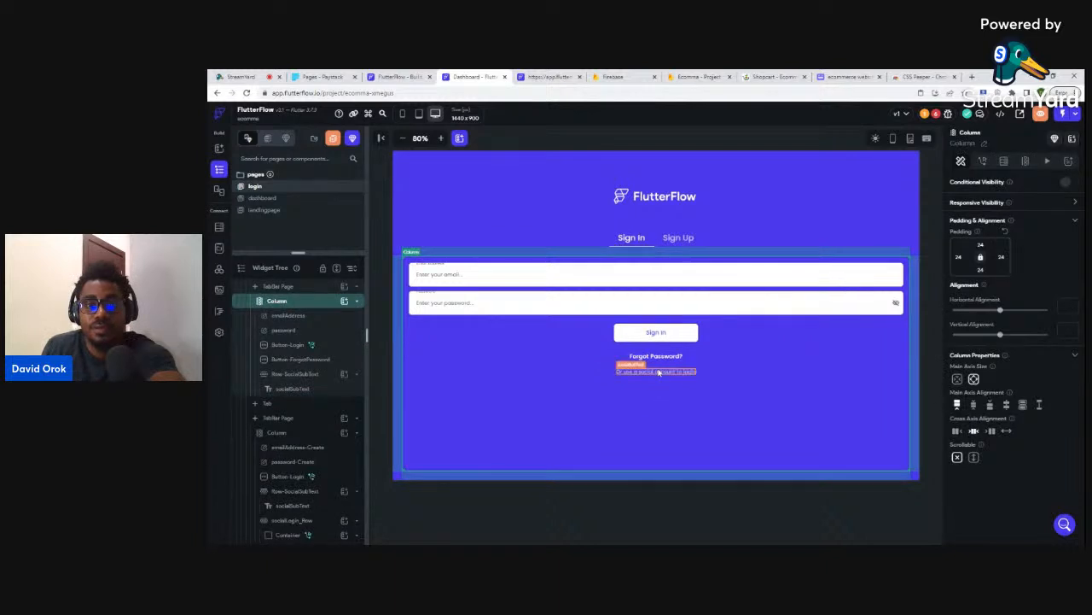
left_click(655, 371)
key("Delete")
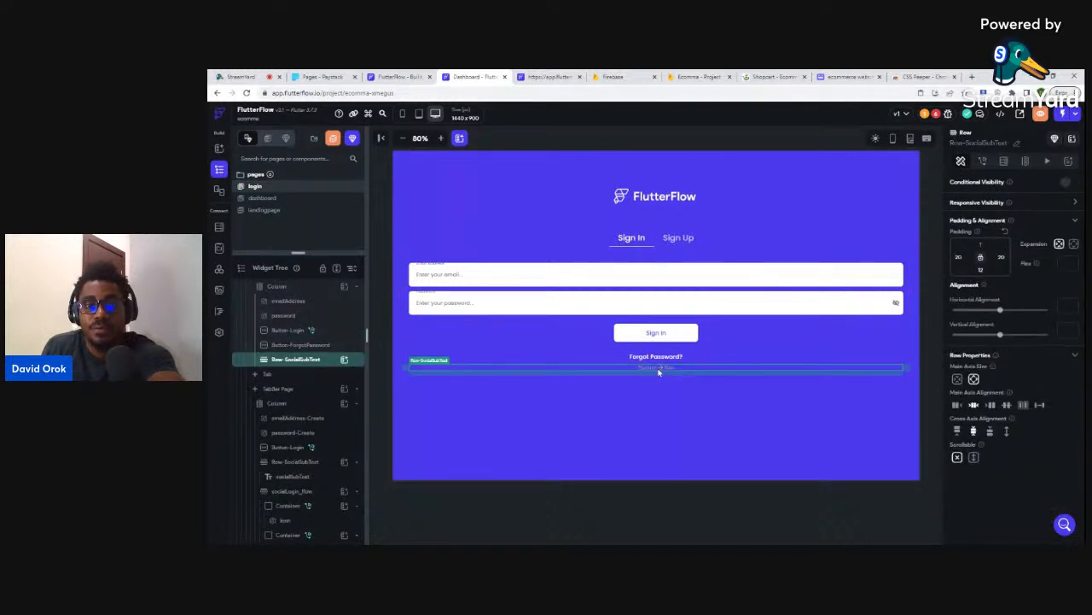
key("Delete")
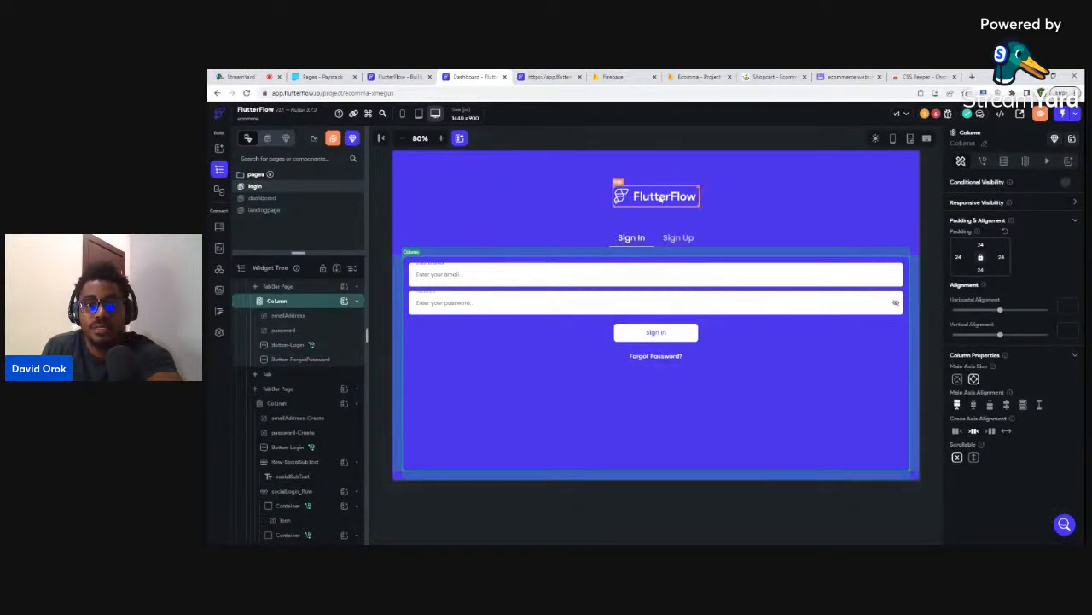
- Replace the FlutterFlow logo image with a new Hello World text widget in logoContainer
left_click(660, 198)
key("Delete")
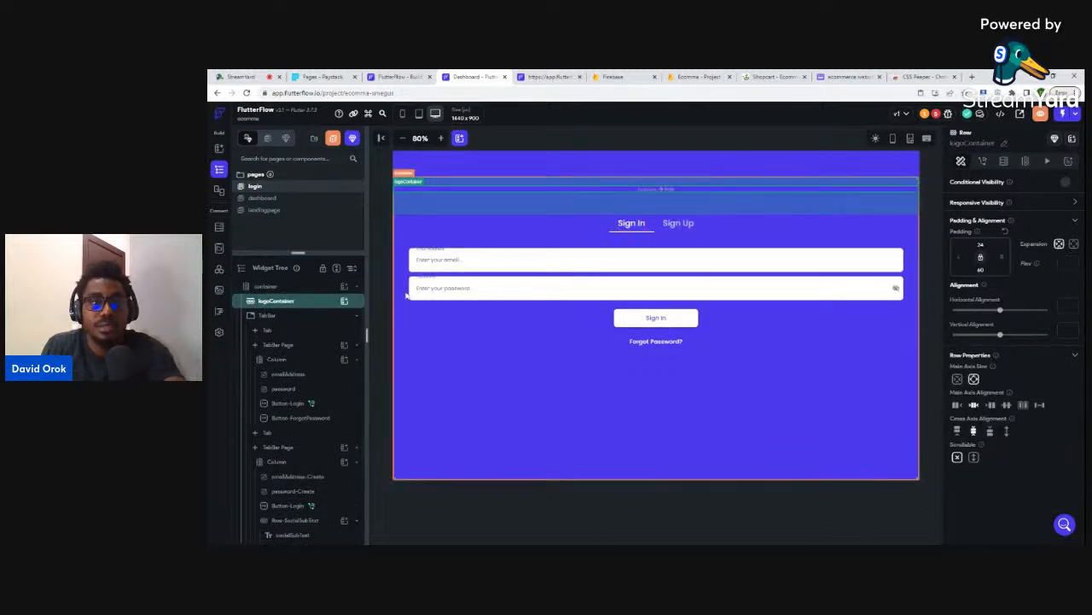
left_click(344, 300)
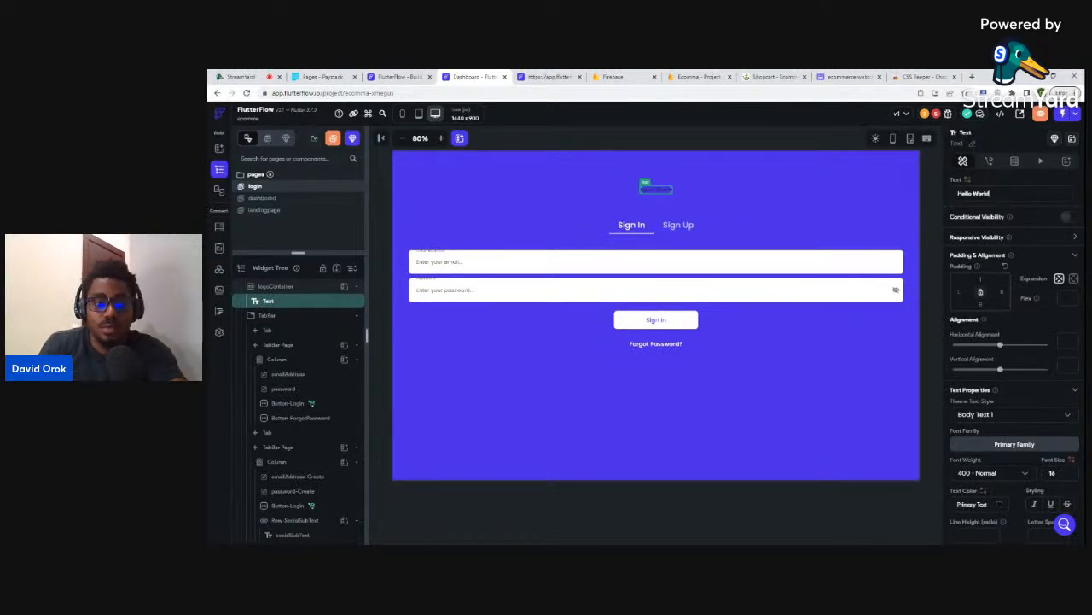
- Change the Hello World text to 'Ecomma' at size 36, bold, in white Secondary BG colour
key("ctrl+a")
key("BackSpace")
type("Ecomme")
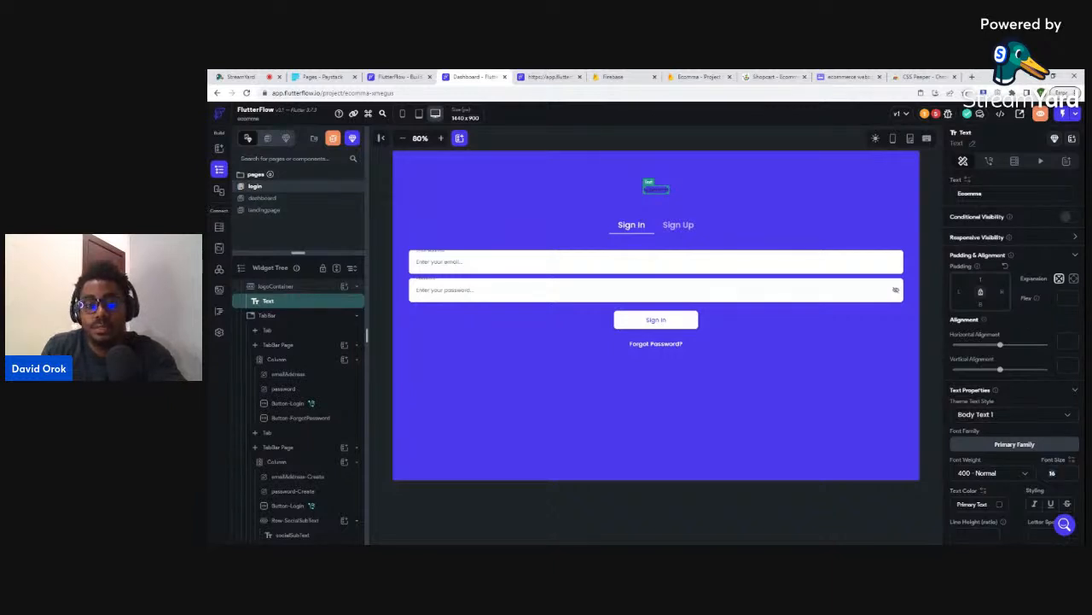
type("36")
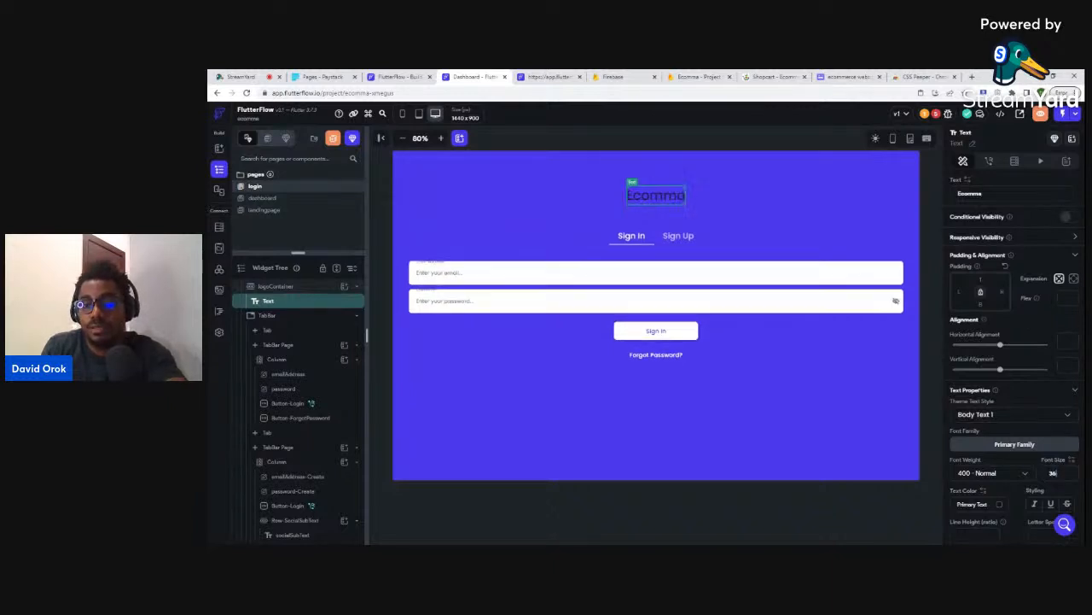
left_click(1002, 475)
left_click(978, 461)
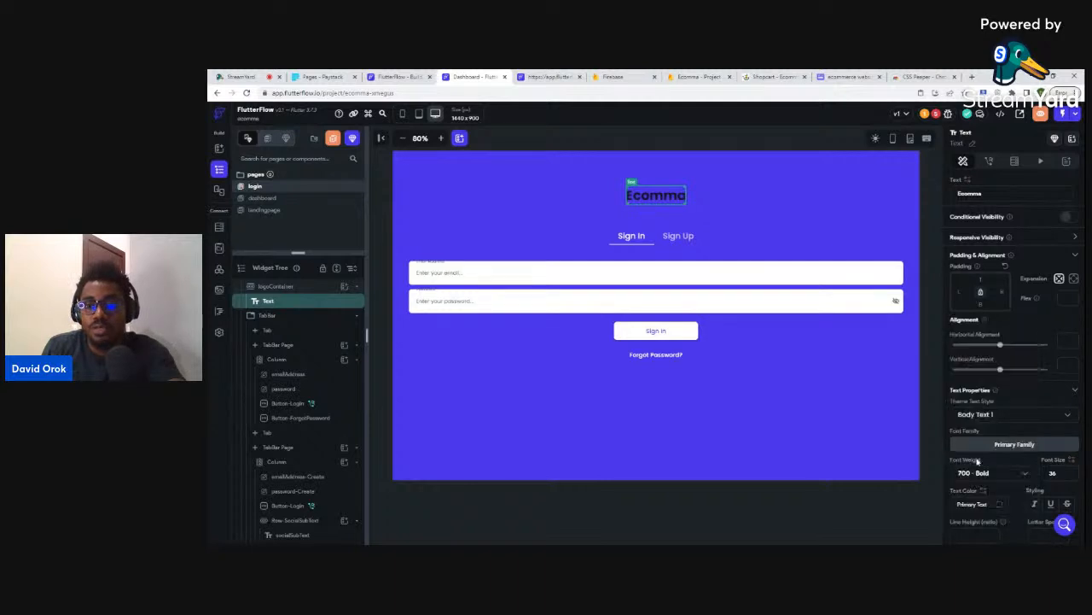
left_click(1001, 507)
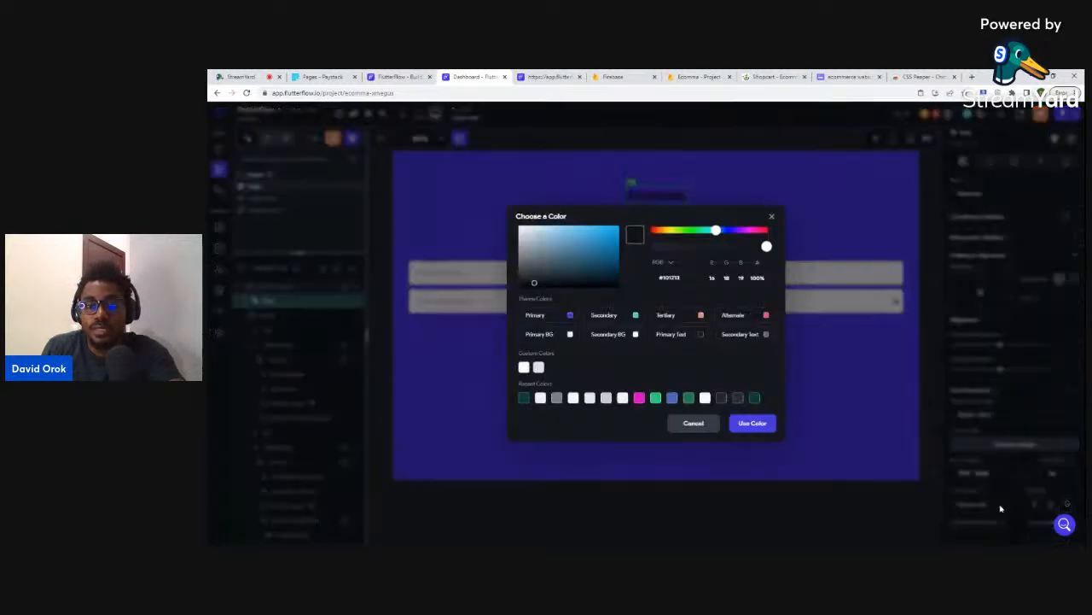
left_click(635, 333)
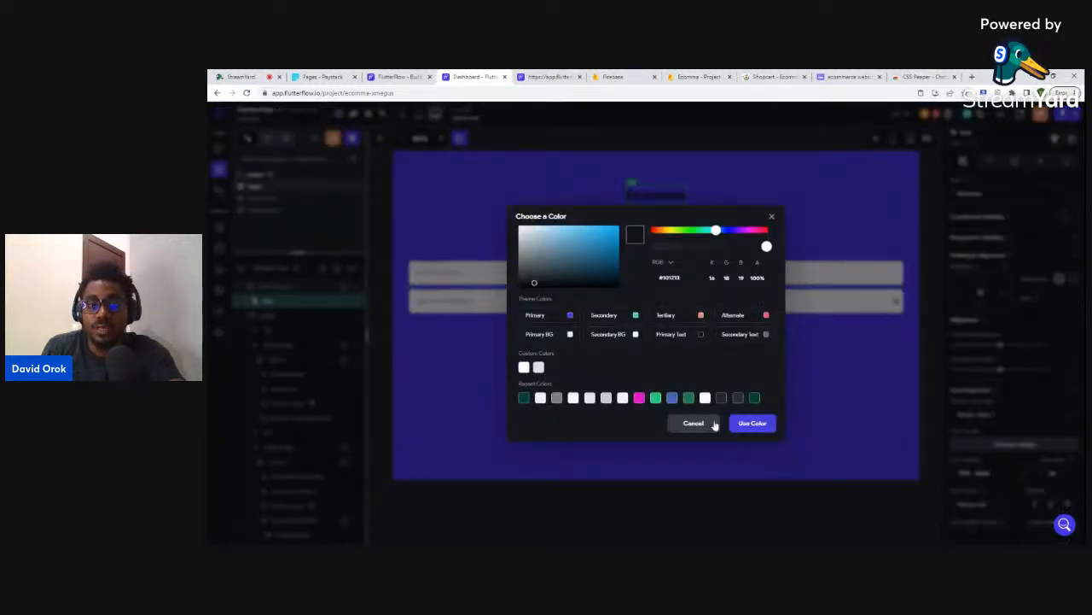
left_click(750, 424)
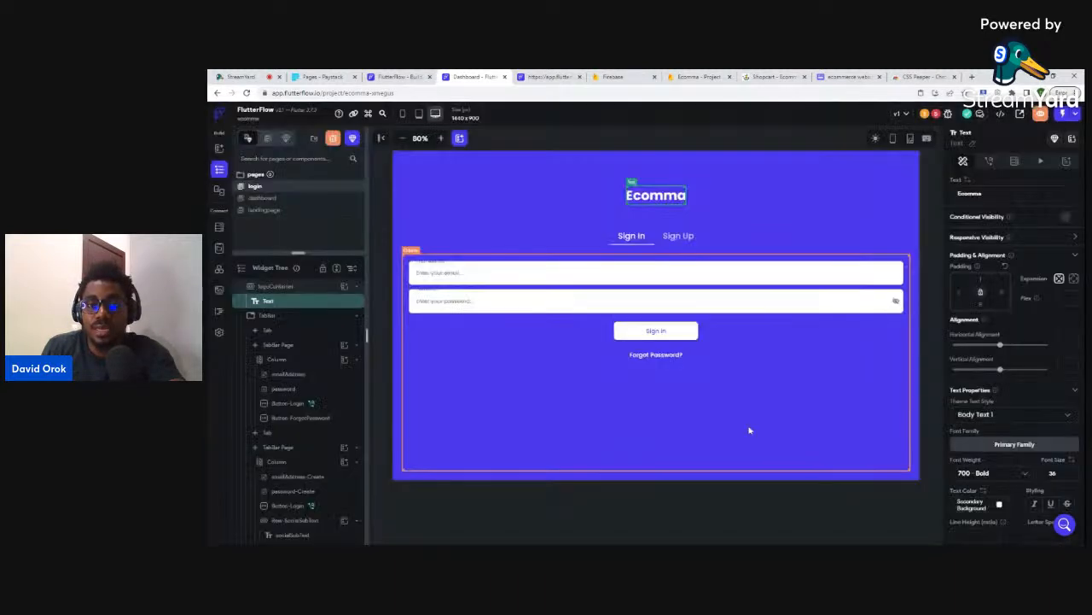
left_click(770, 502)
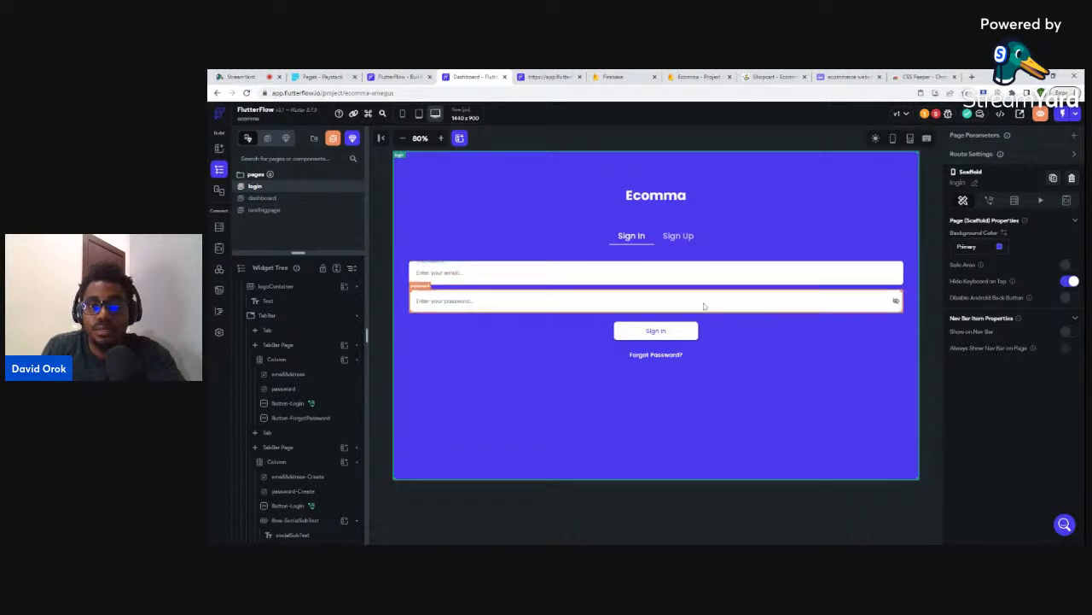
left_click(811, 304)
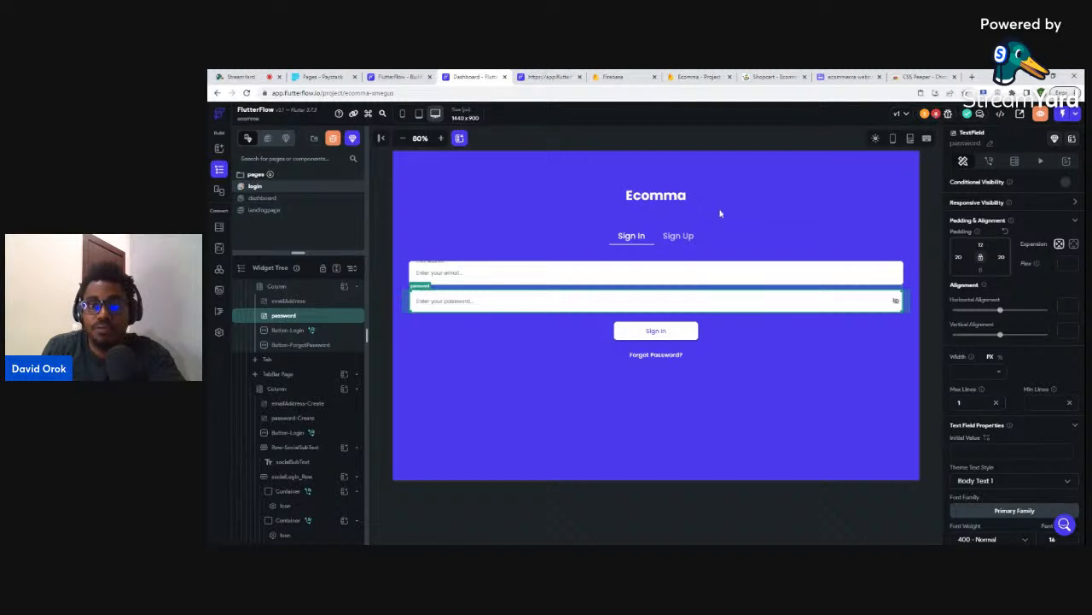
left_click(673, 236)
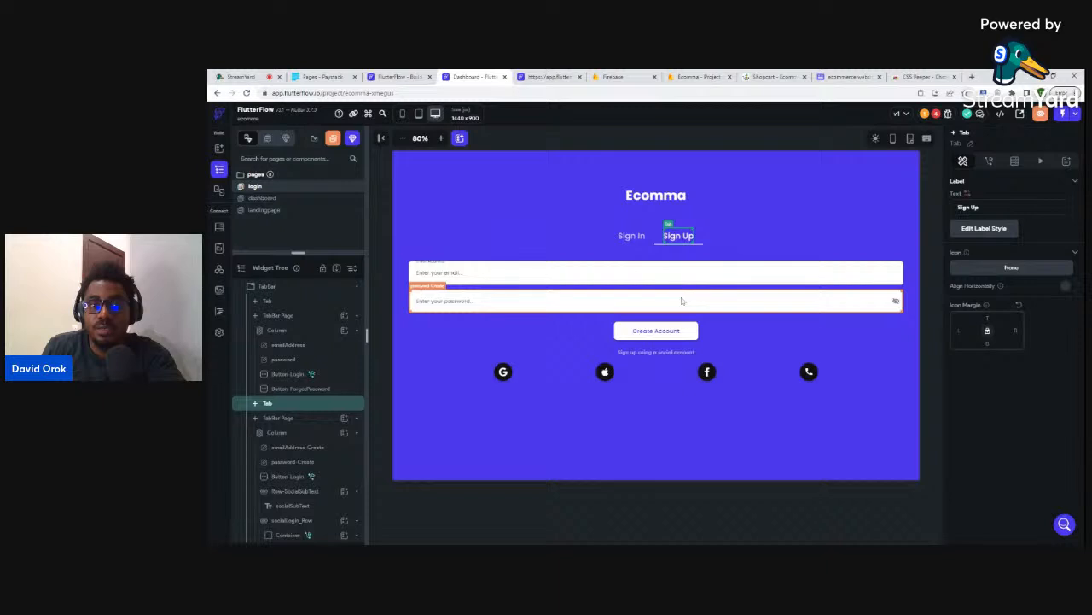
left_click(681, 301)
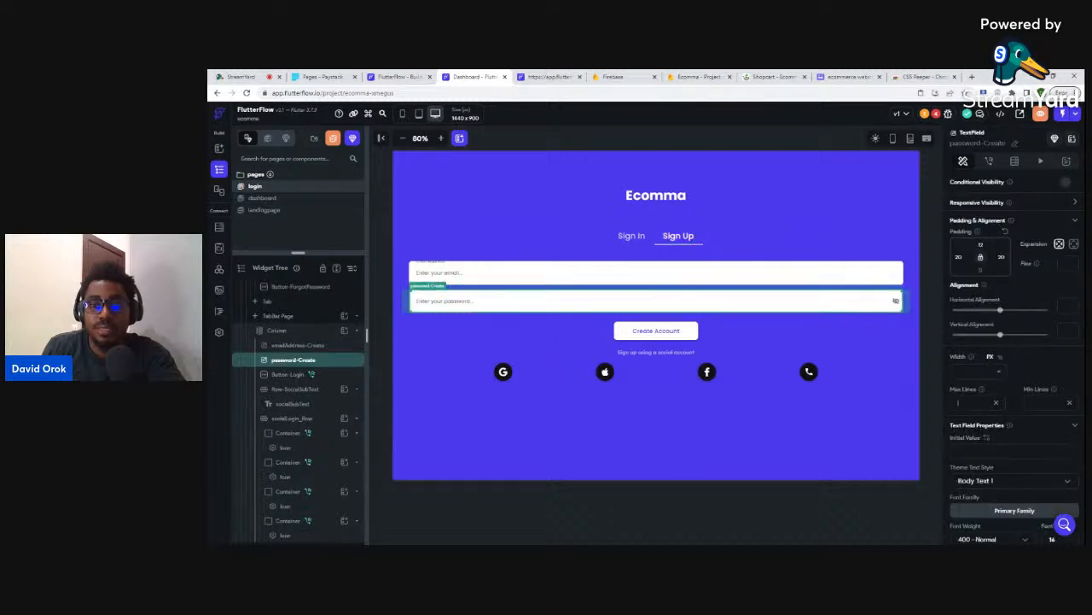
left_click(746, 377)
key("Delete")
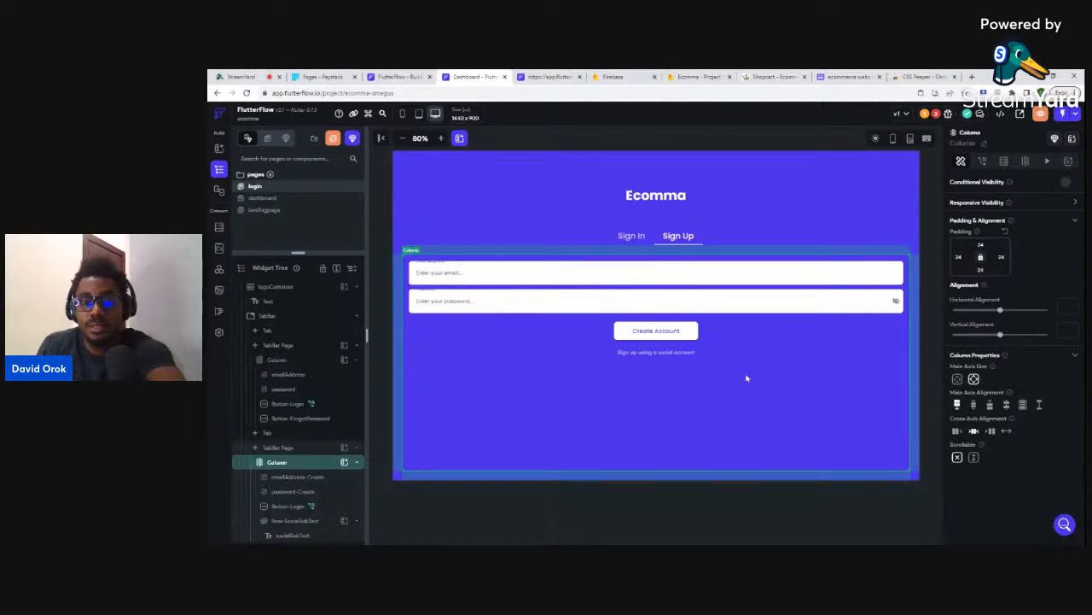
left_click(688, 352)
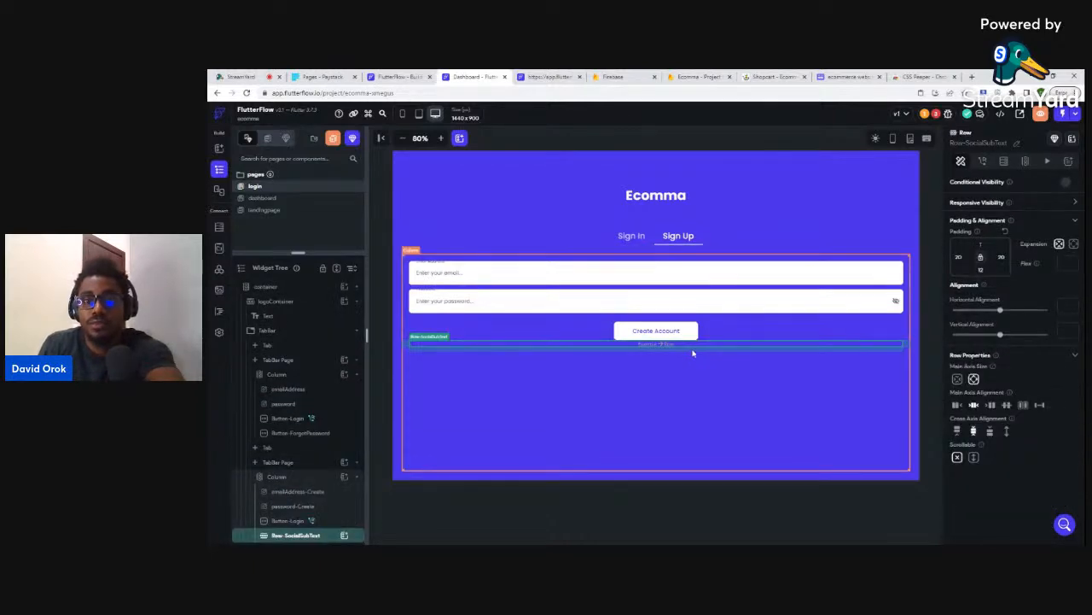
key("Delete")
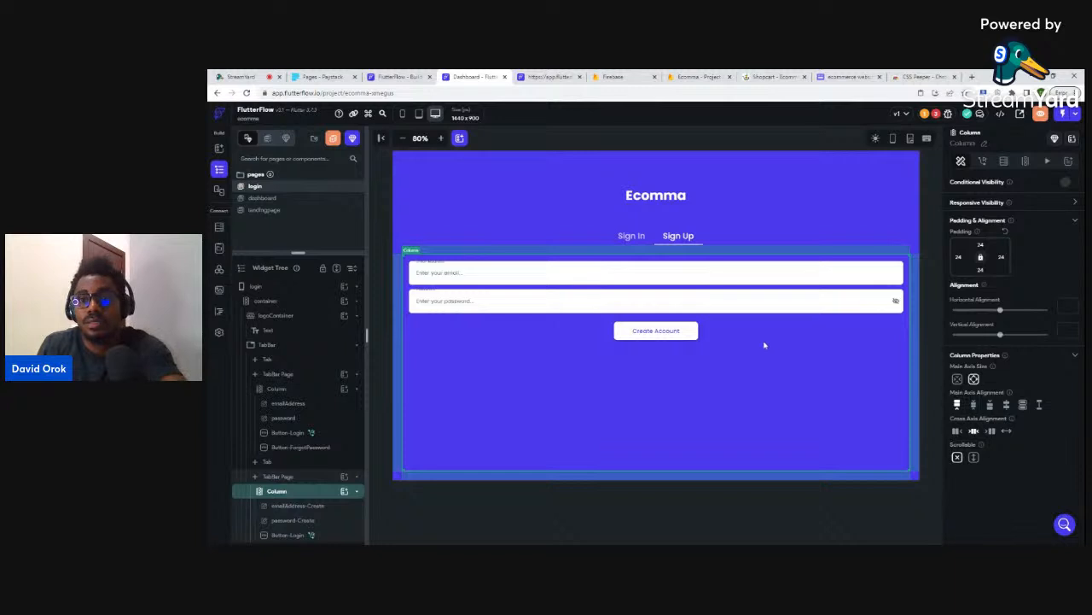
left_click(629, 236)
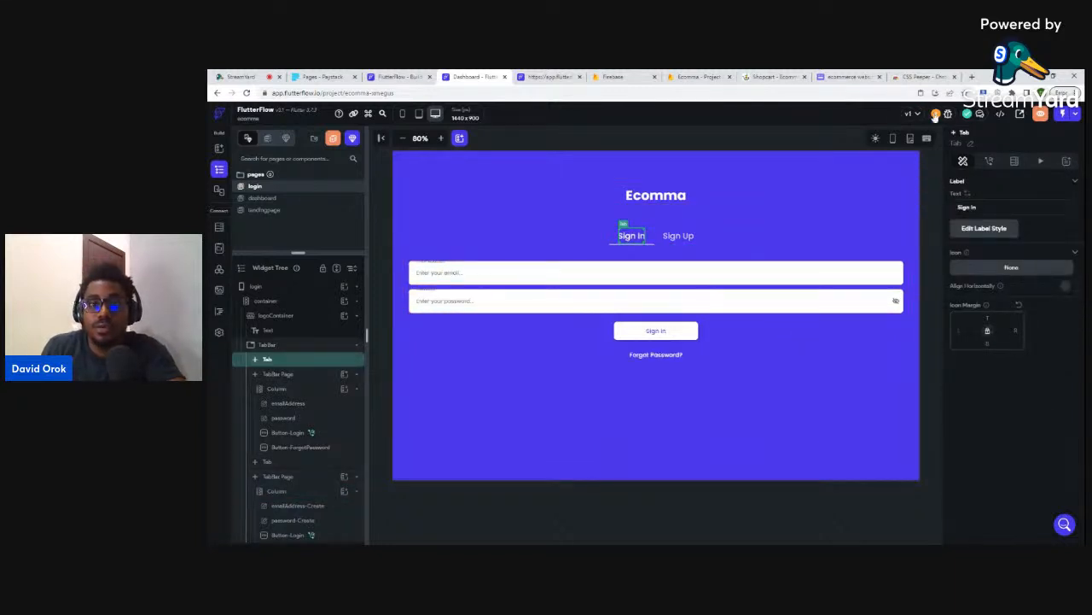
left_click(725, 276)
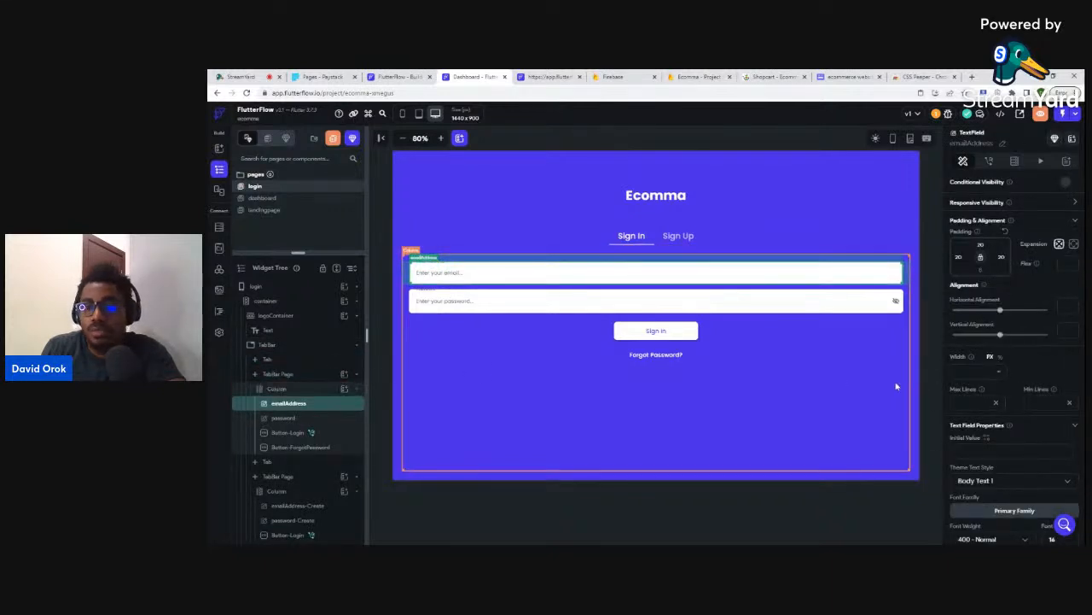
- Set the email text field's width to 700
scroll(1033, 365, "down", 3)
scroll(1033, 365, "down", 2)
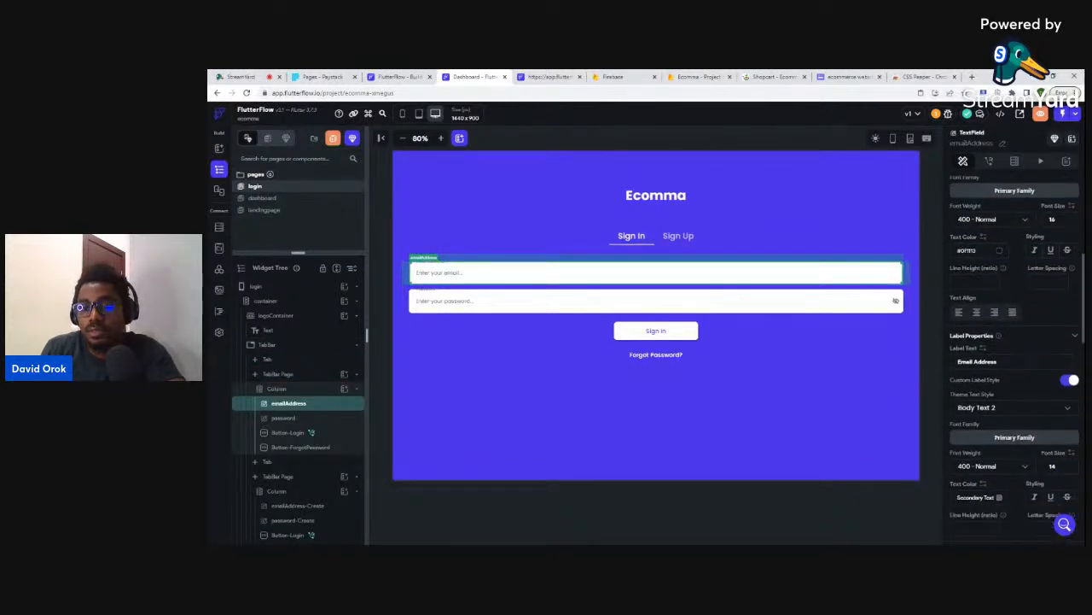
scroll(1032, 369, "down", 3)
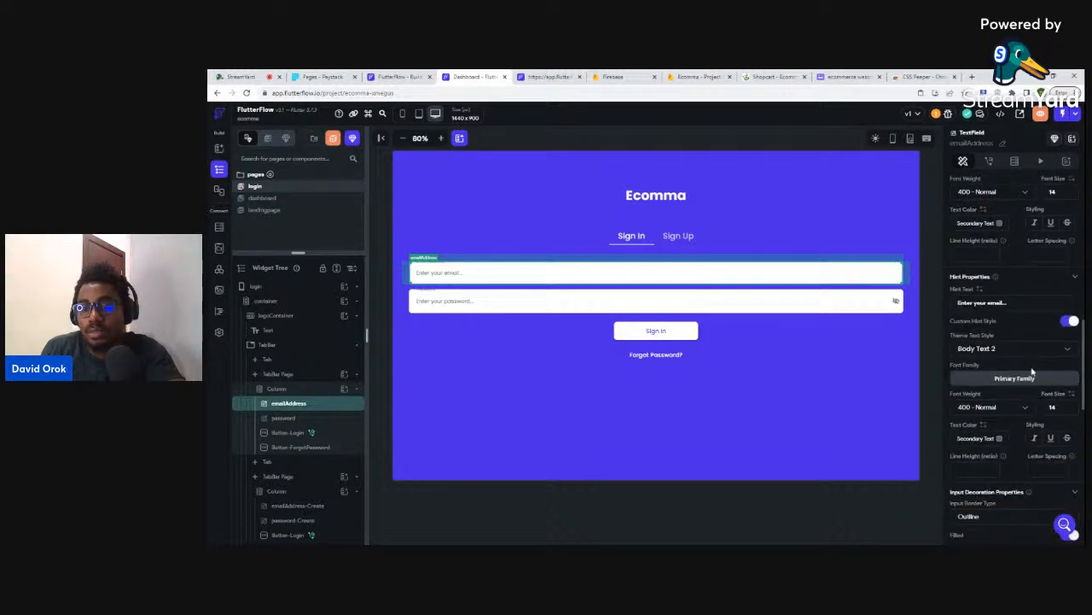
scroll(1033, 371, "down", 4)
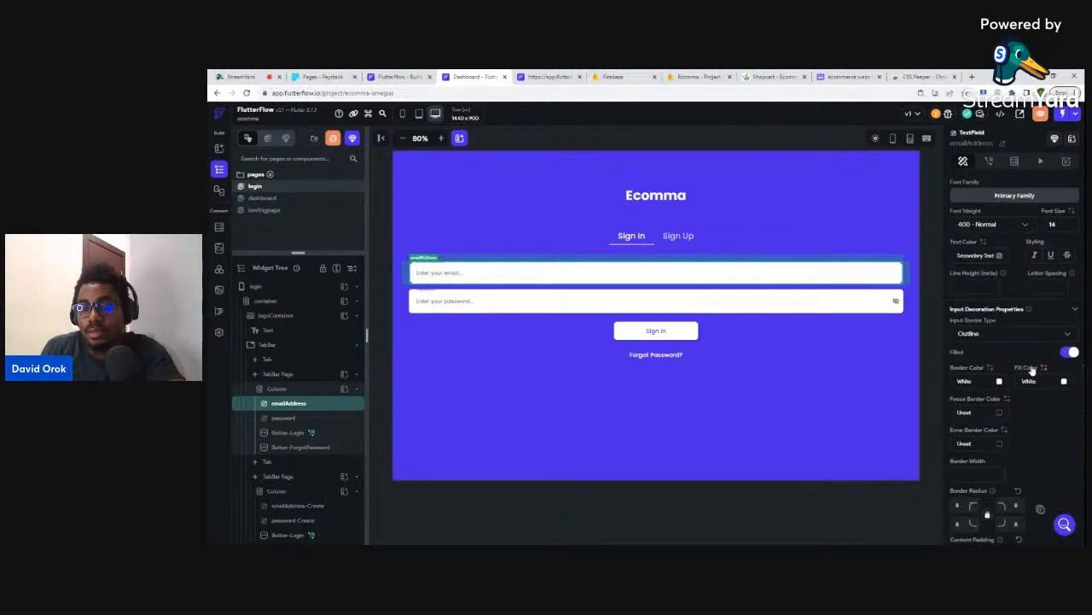
scroll(1033, 368, "down", 4)
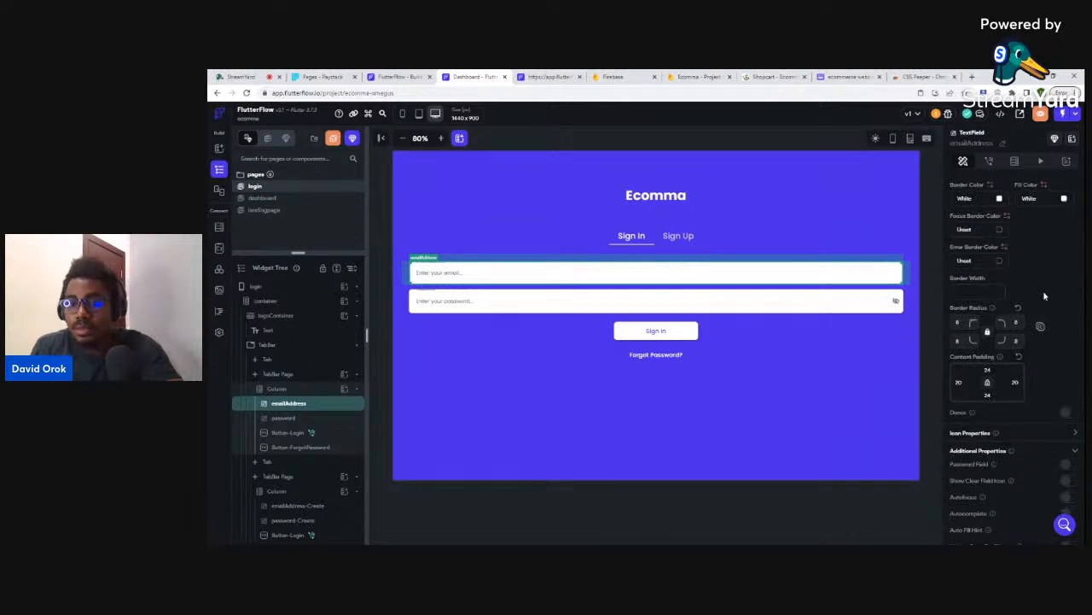
scroll(1046, 288, "up", 4)
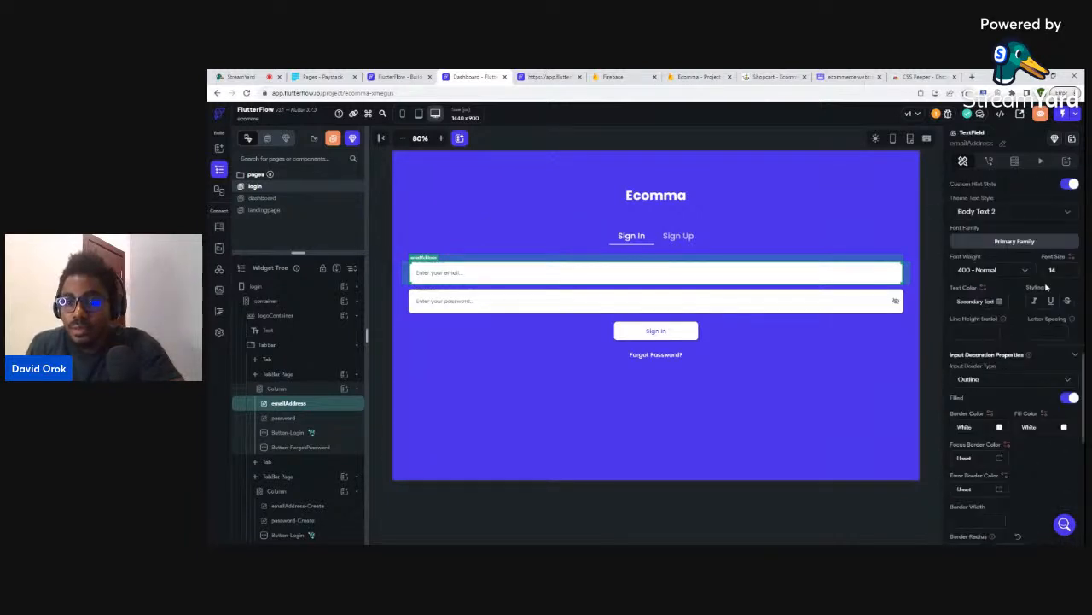
scroll(1047, 288, "up", 1)
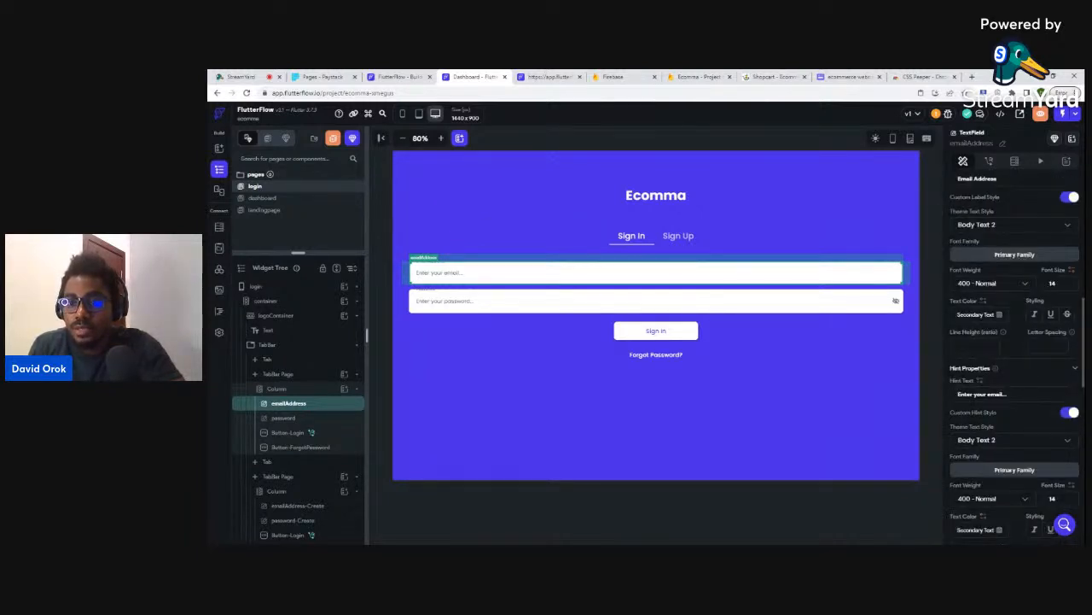
scroll(1040, 301, "up", 6)
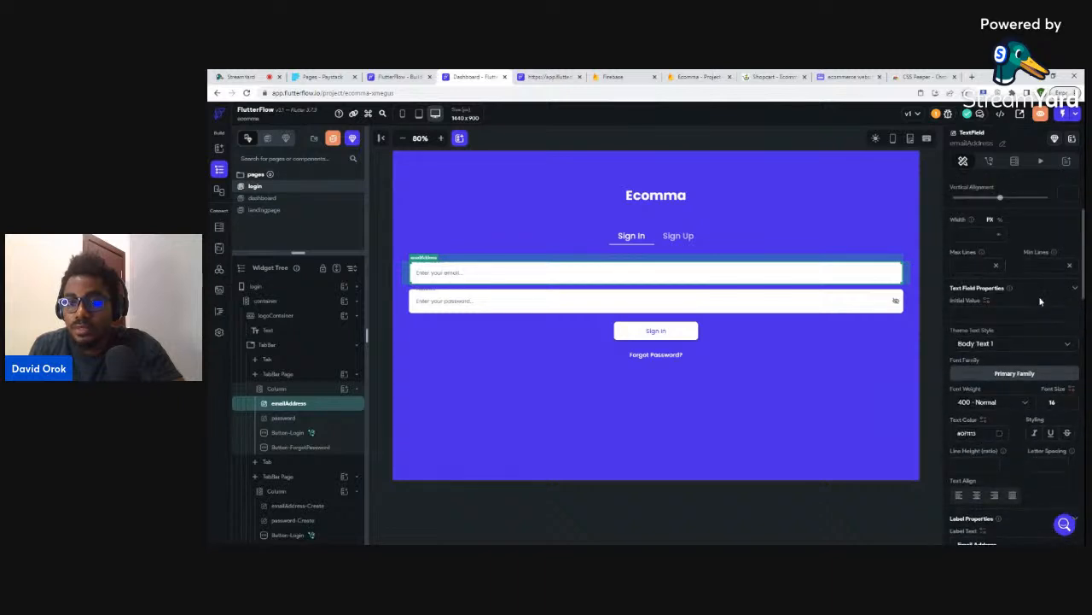
scroll(1040, 300, "up", 2)
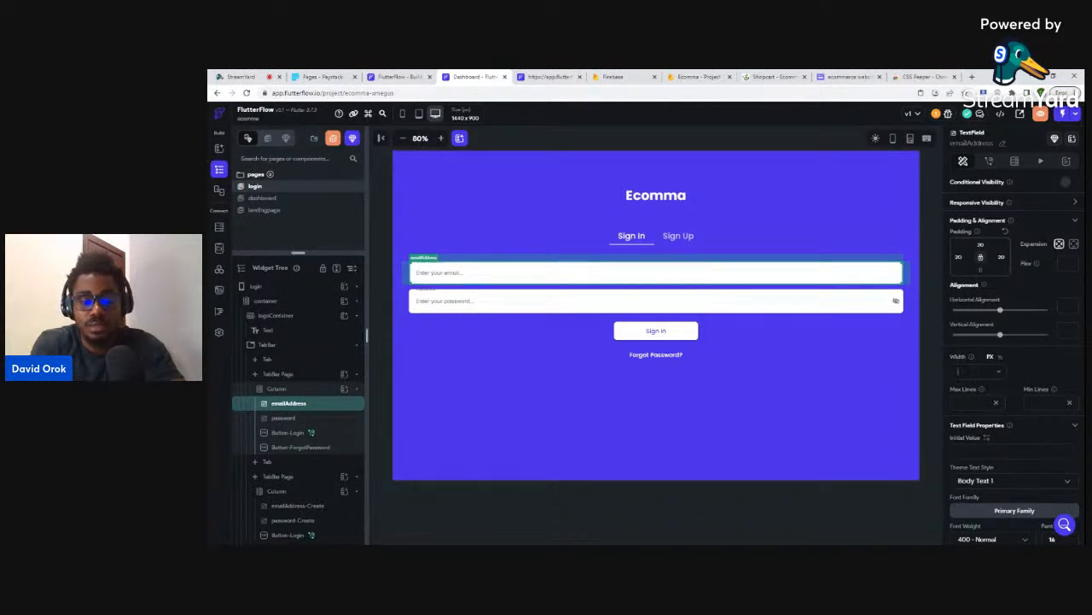
type("200")
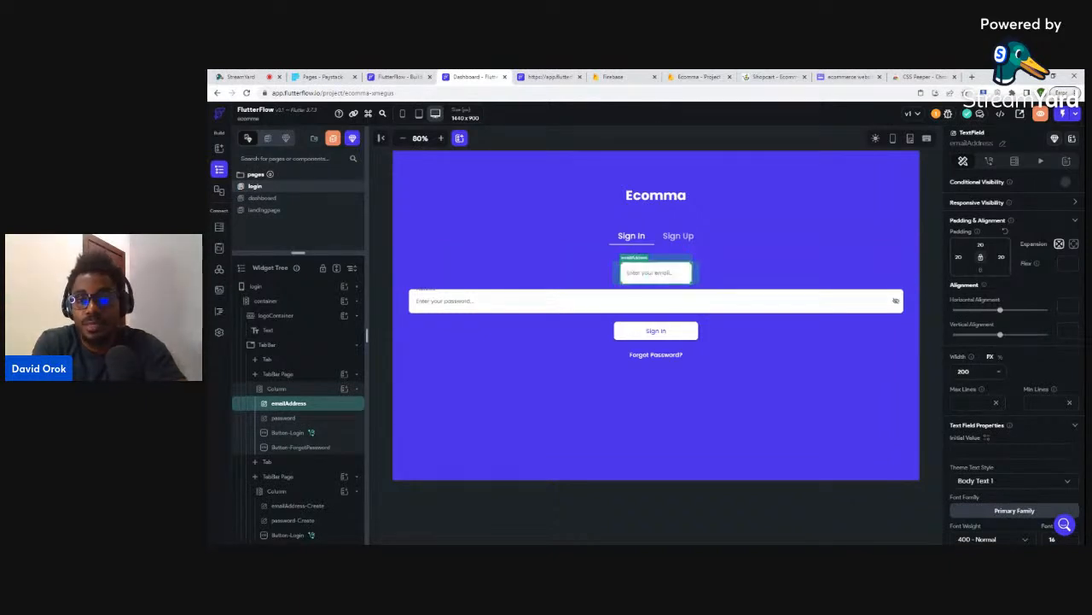
key("BackSpace")
key("BackSpace")
key("BackSpace")
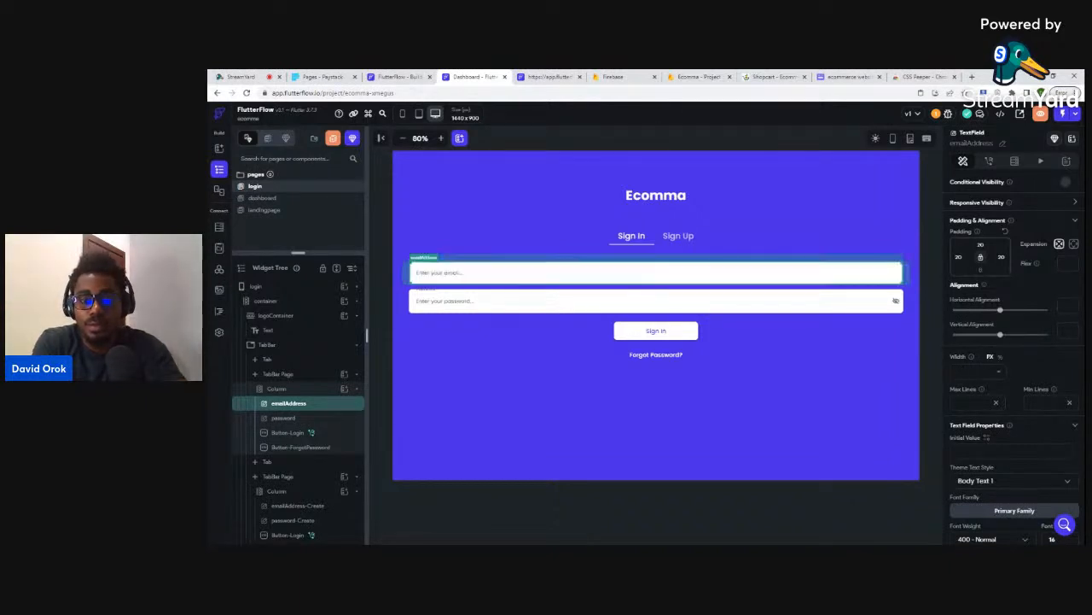
type("700")
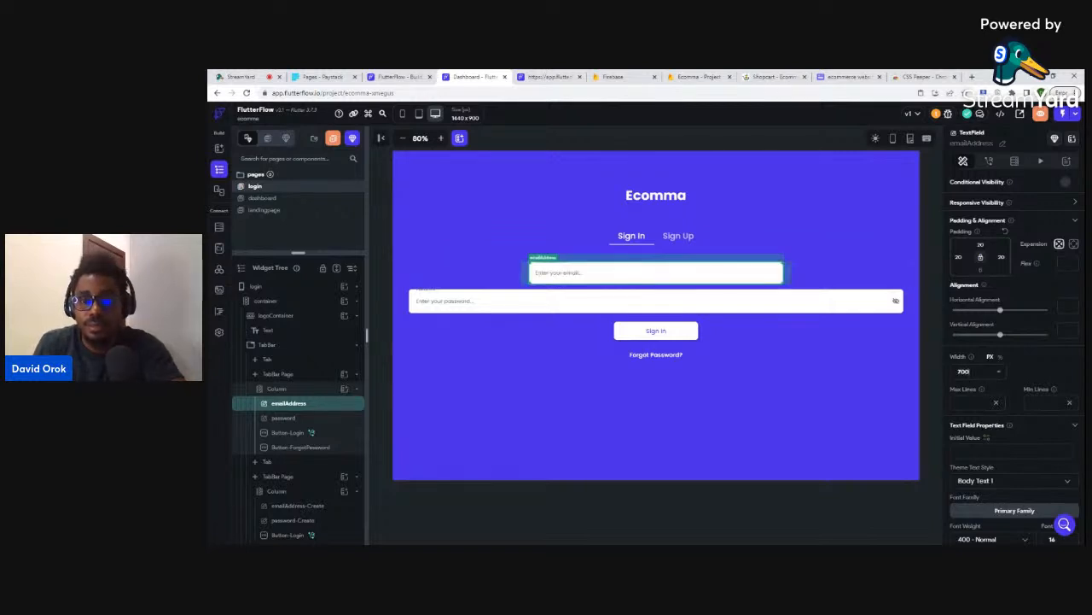
- Give the password field a 700 width too, then check the Sign In button and form column
left_click(745, 304)
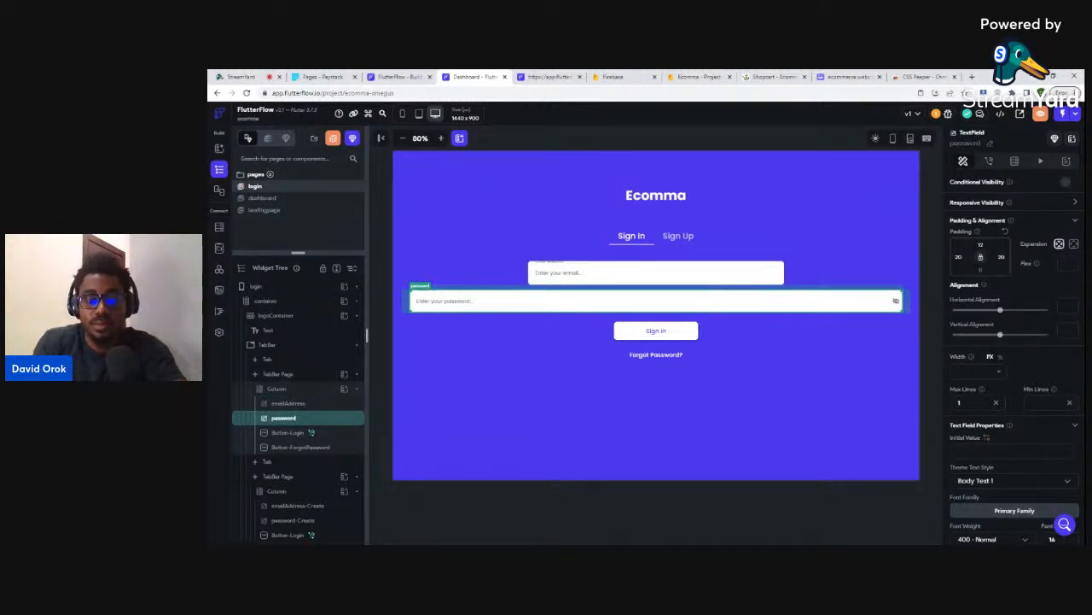
type("700")
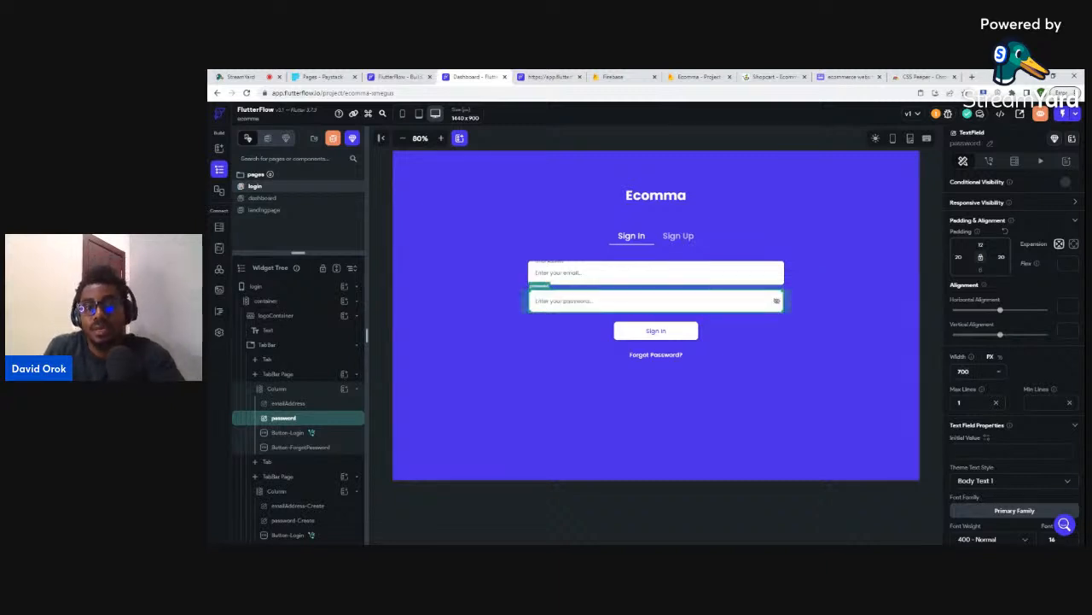
left_click(682, 334)
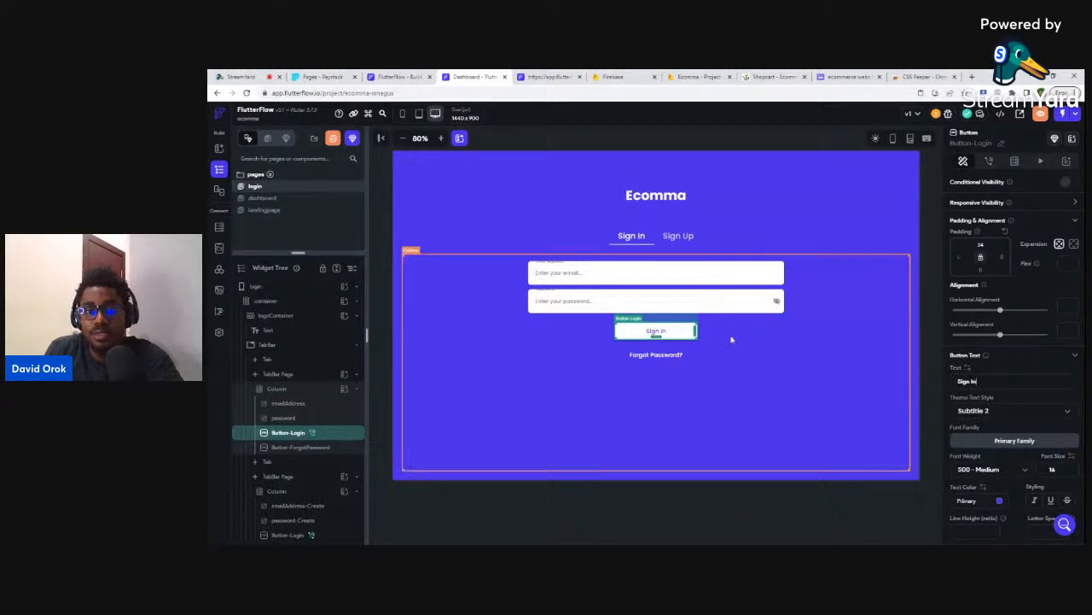
left_click(739, 372)
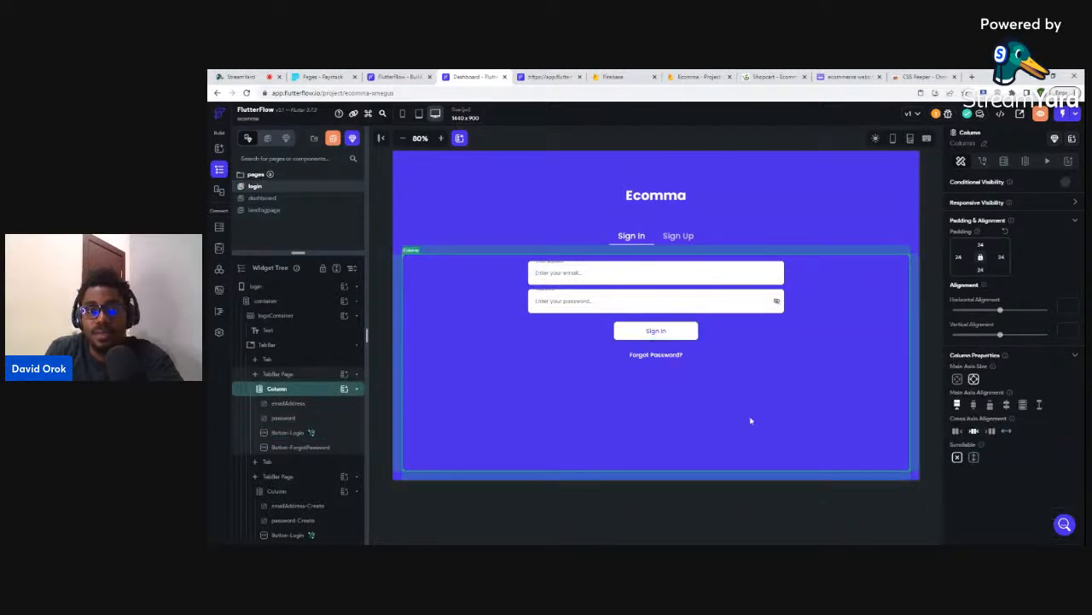
left_click(742, 493)
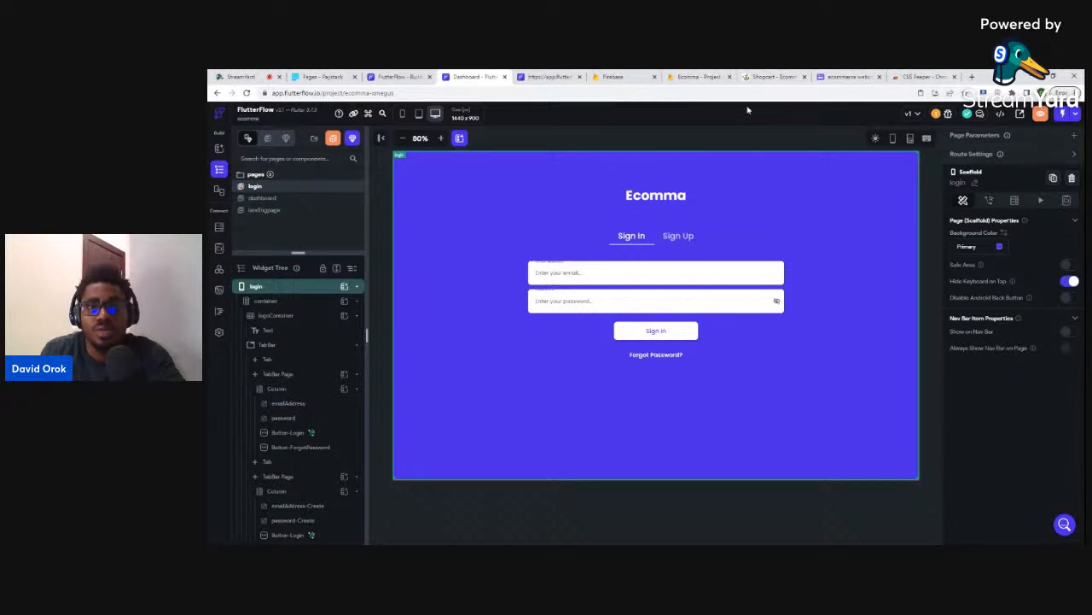
- Scroll through the Shopcart site's deals, brand and popular-product sections, then open a new tab
left_click(771, 76)
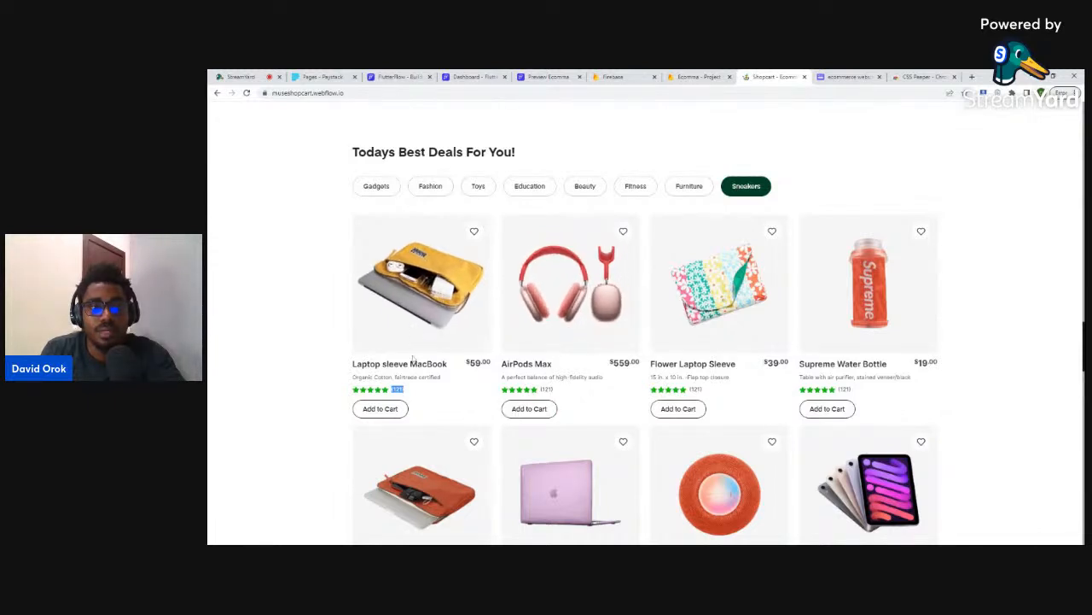
scroll(596, 322, "up", 2)
scroll(596, 323, "up", 15)
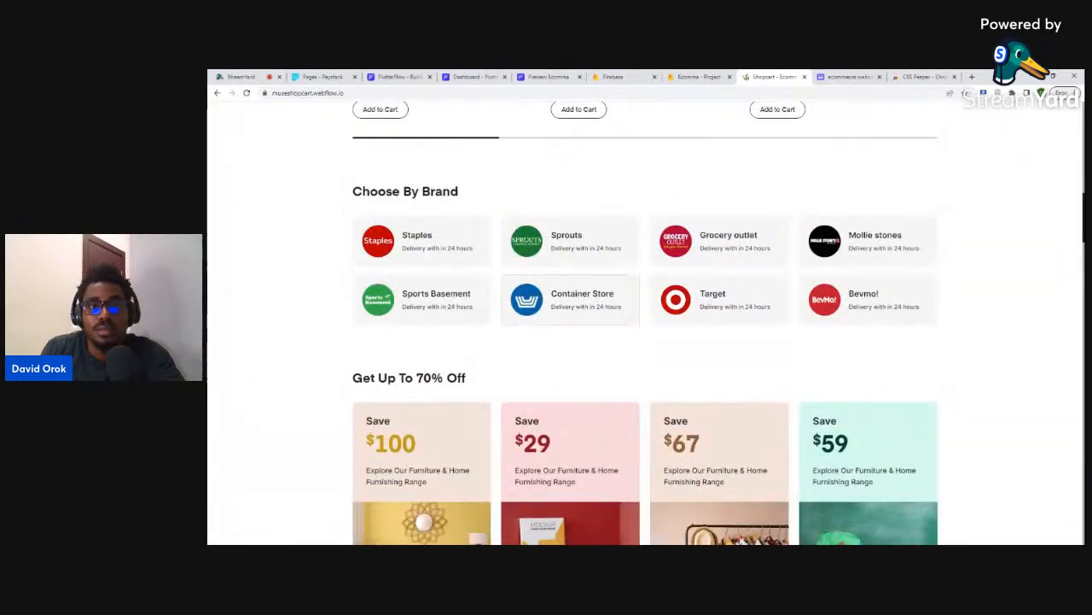
scroll(598, 295, "up", 4)
scroll(606, 286, "down", 3)
scroll(611, 282, "down", 15)
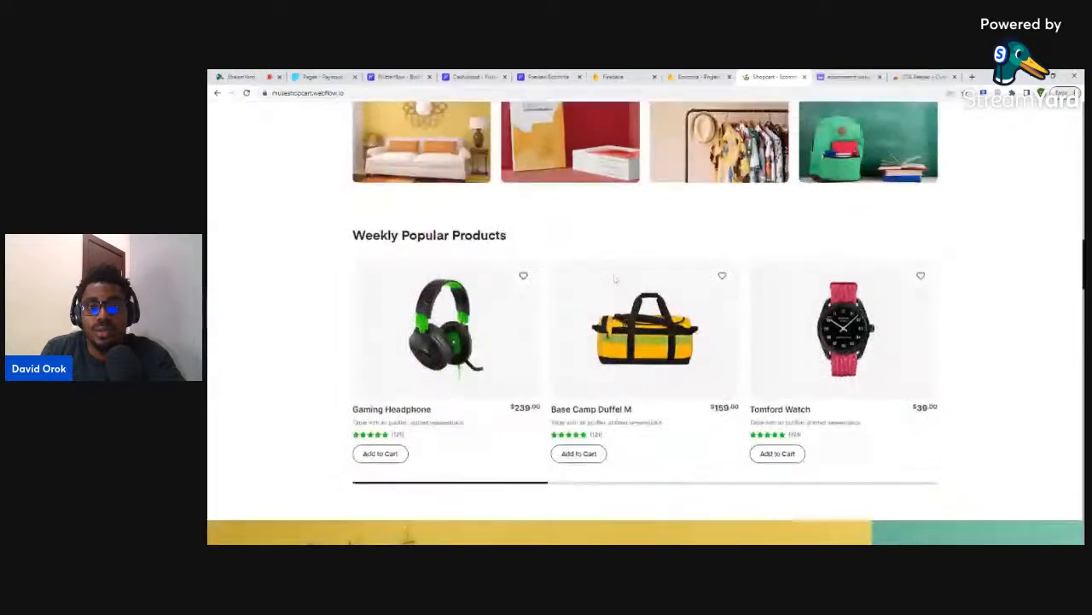
scroll(606, 322, "down", 3)
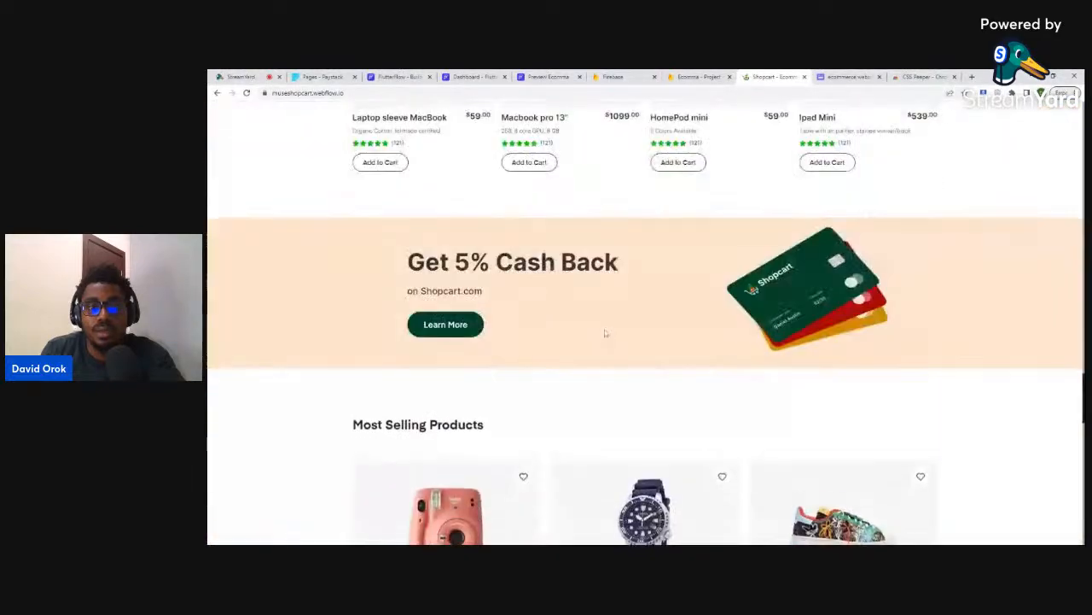
scroll(606, 322, "up", 4)
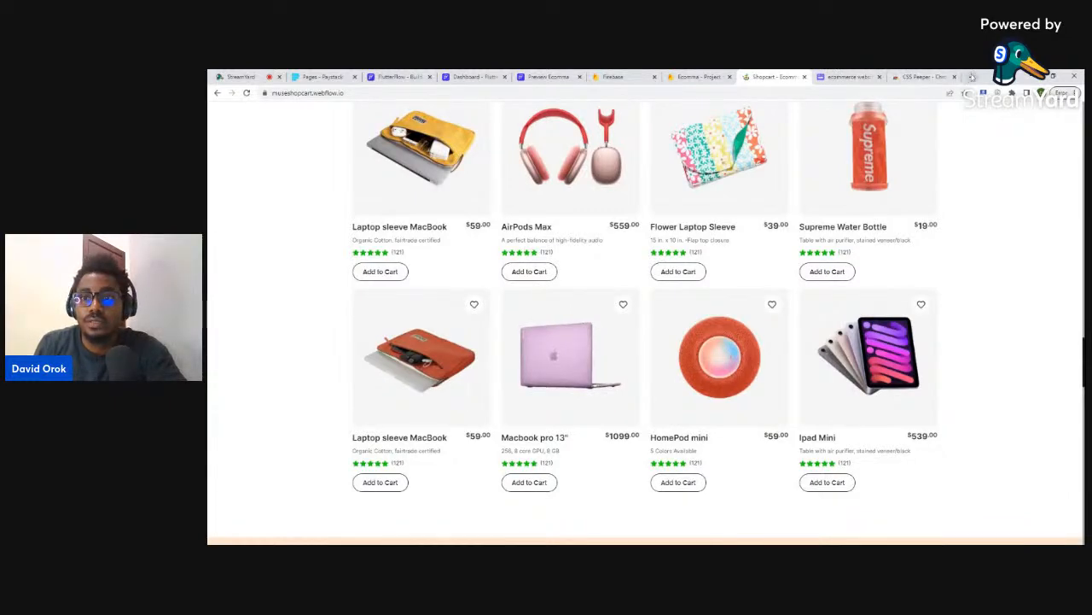
left_click(971, 77)
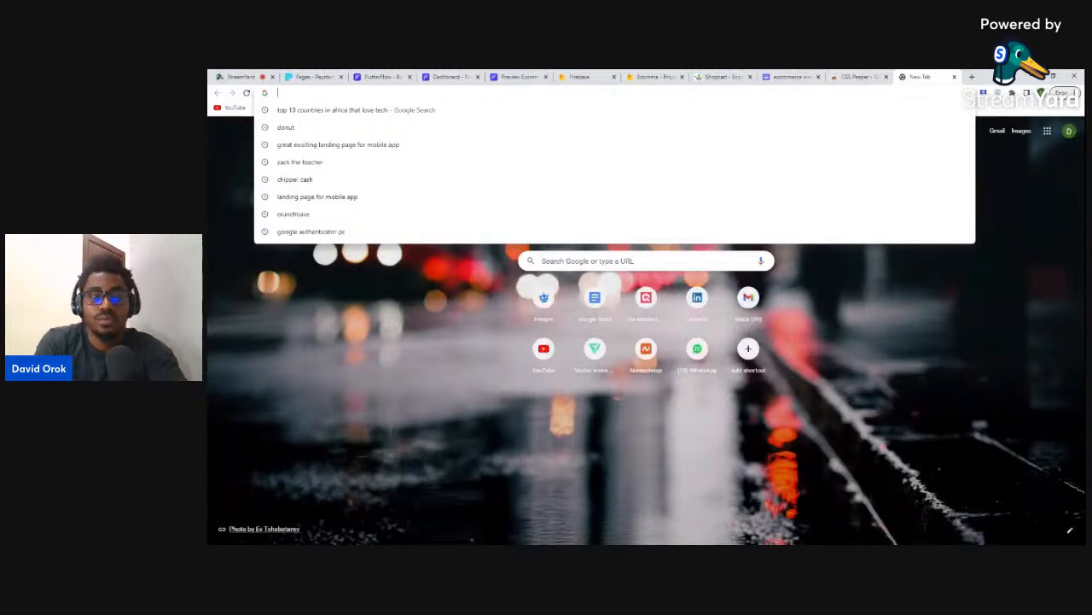
- Find the eelspace channel's ecommerce livestream on YouTube and expand its description
type("yo")
left_click(482, 220)
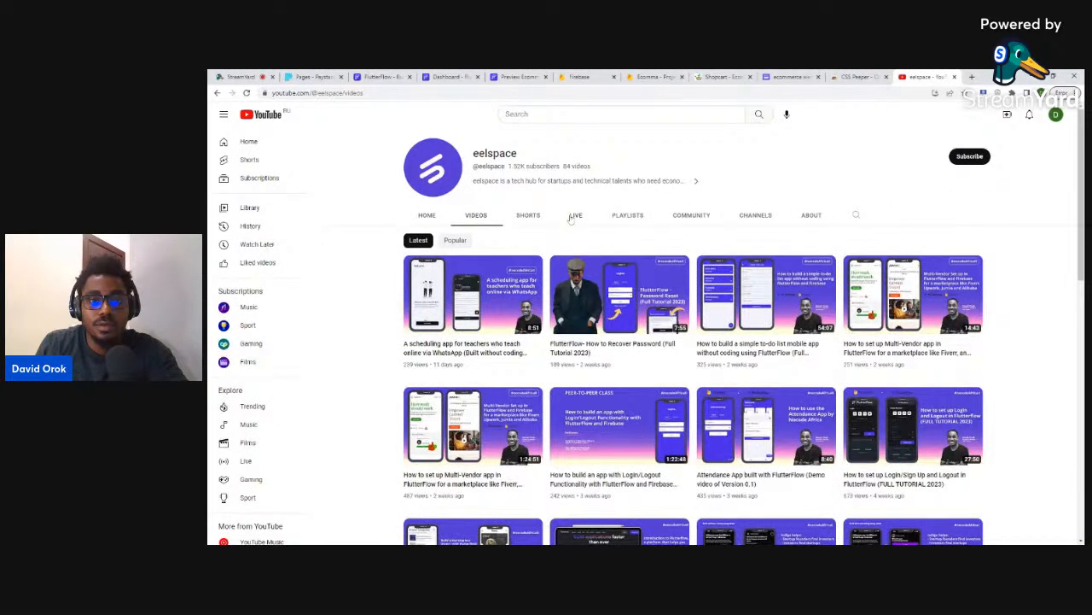
left_click(575, 216)
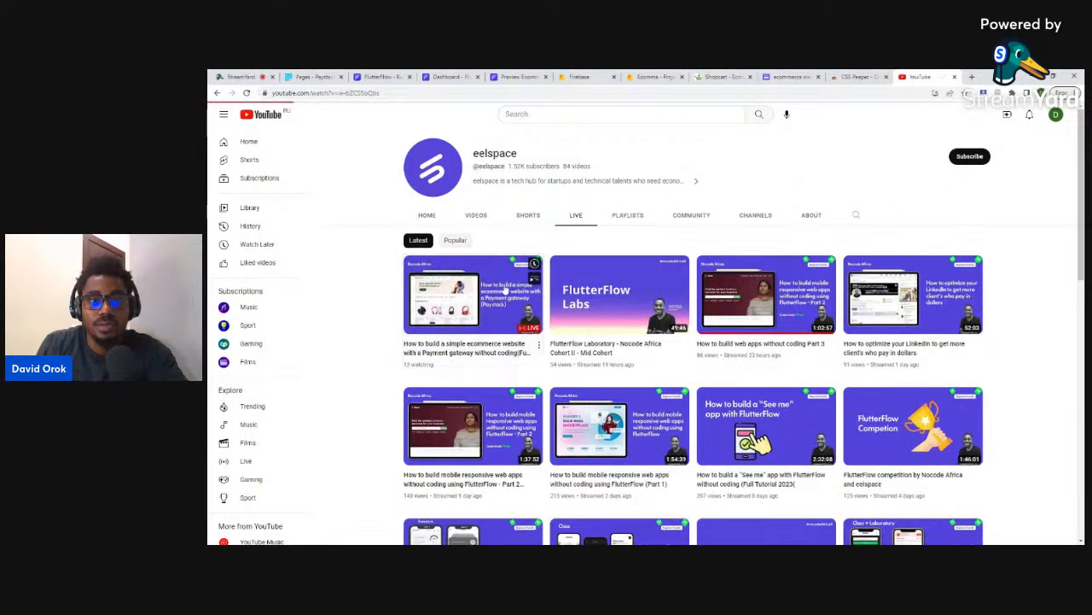
left_click(505, 290)
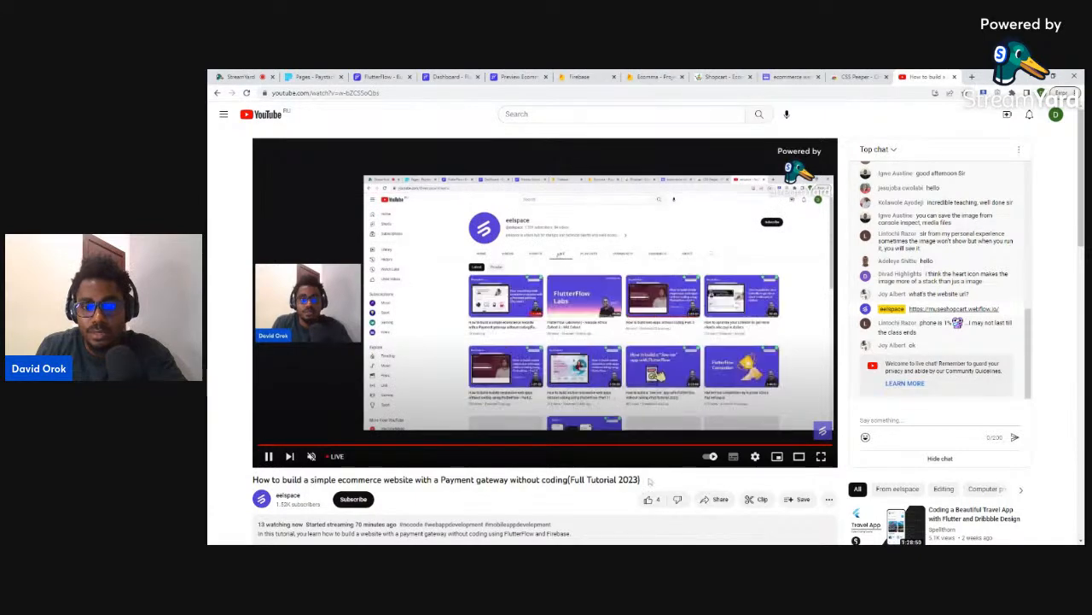
scroll(688, 477, "down", 3)
left_click(435, 324)
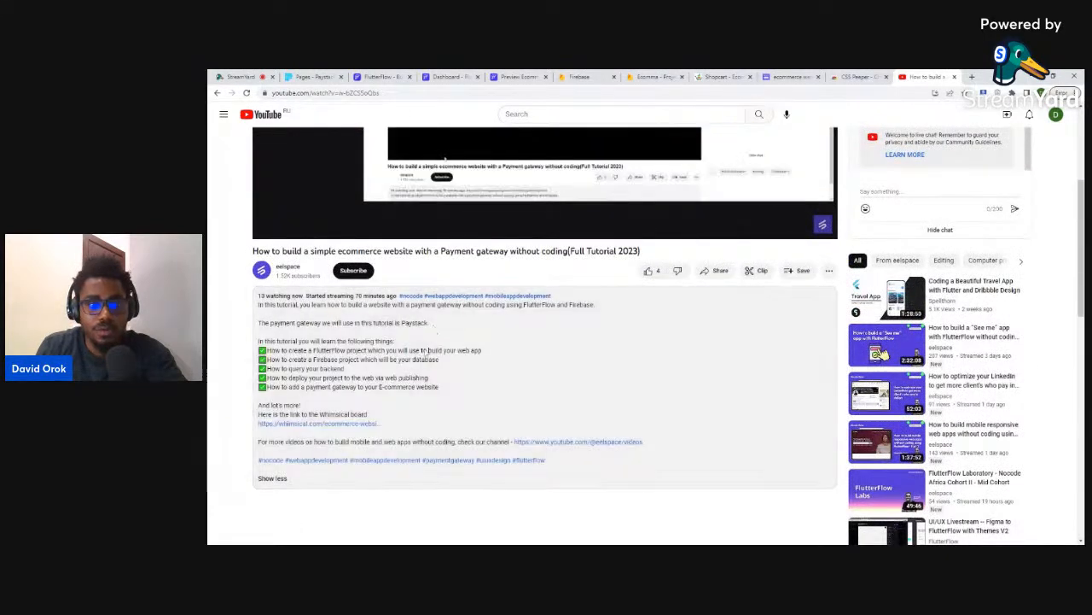
scroll(434, 329, "down", 2)
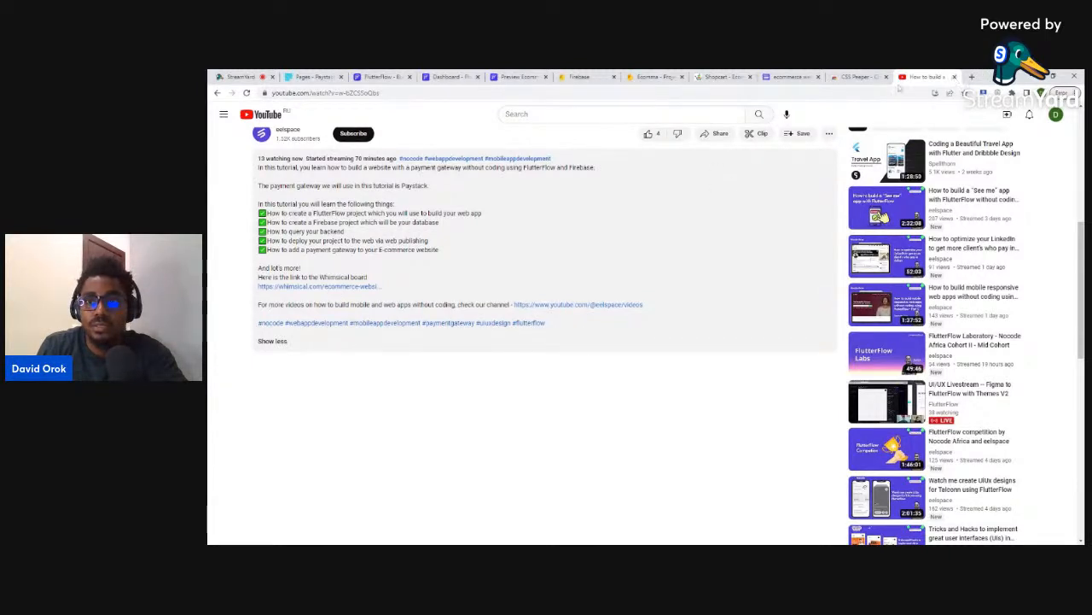
- Paste the copied Whimsical board link into the address bar and load it
left_click(828, 94)
key("ctrl+v")
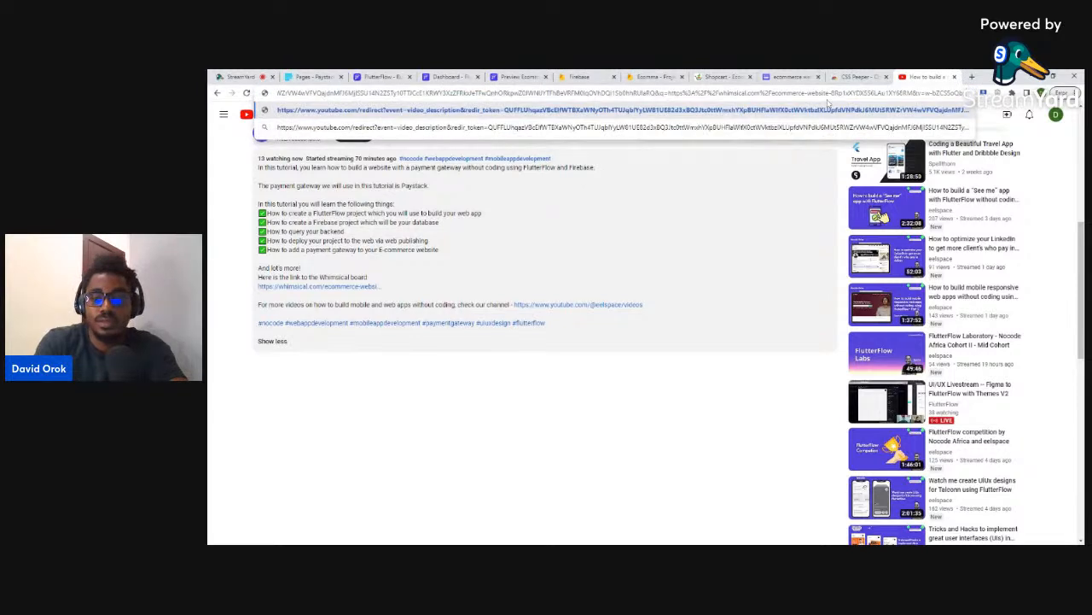
key("Return")
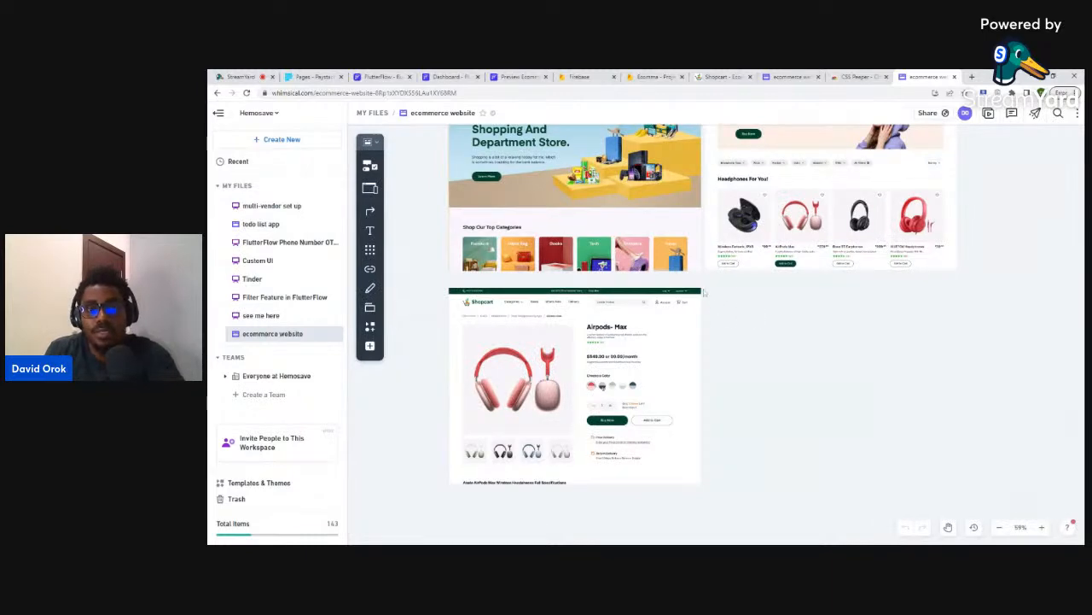
- Zoom the Whimsical canvas into the Airpods Max product page design
scroll(653, 361, "up", 5)
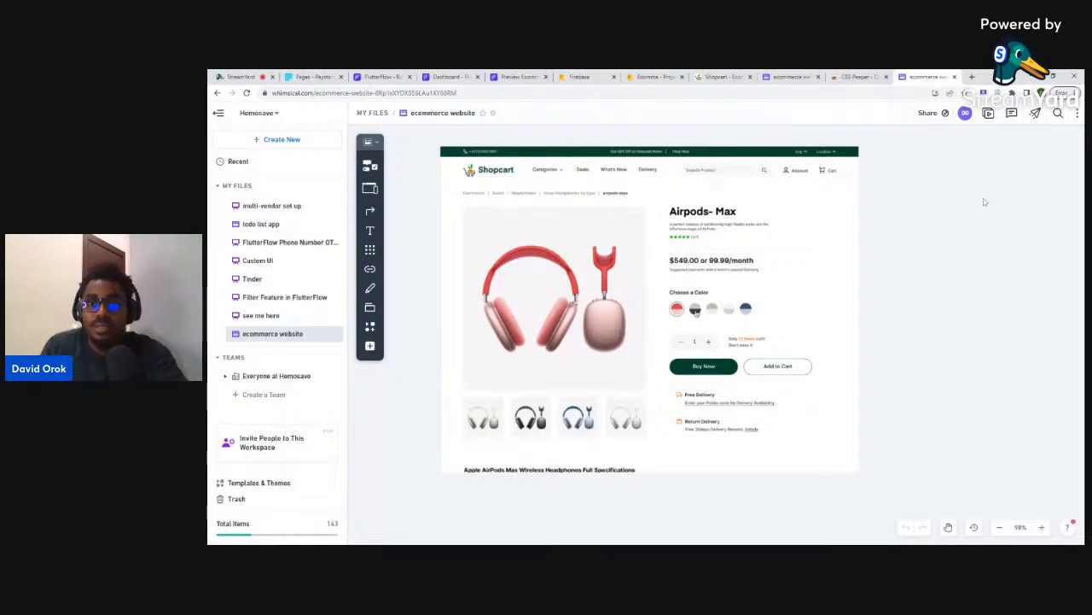
left_click(787, 76)
- Scroll through the Shopcart store's sections up to its header, then return to the Whimsical design
left_click(849, 76)
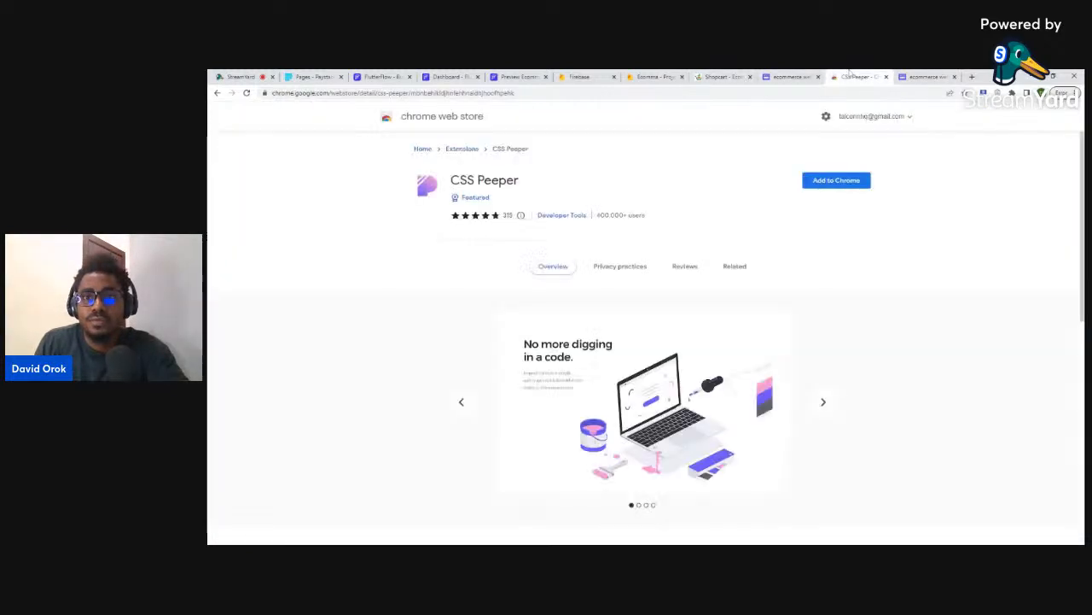
left_click(786, 76)
left_click(653, 76)
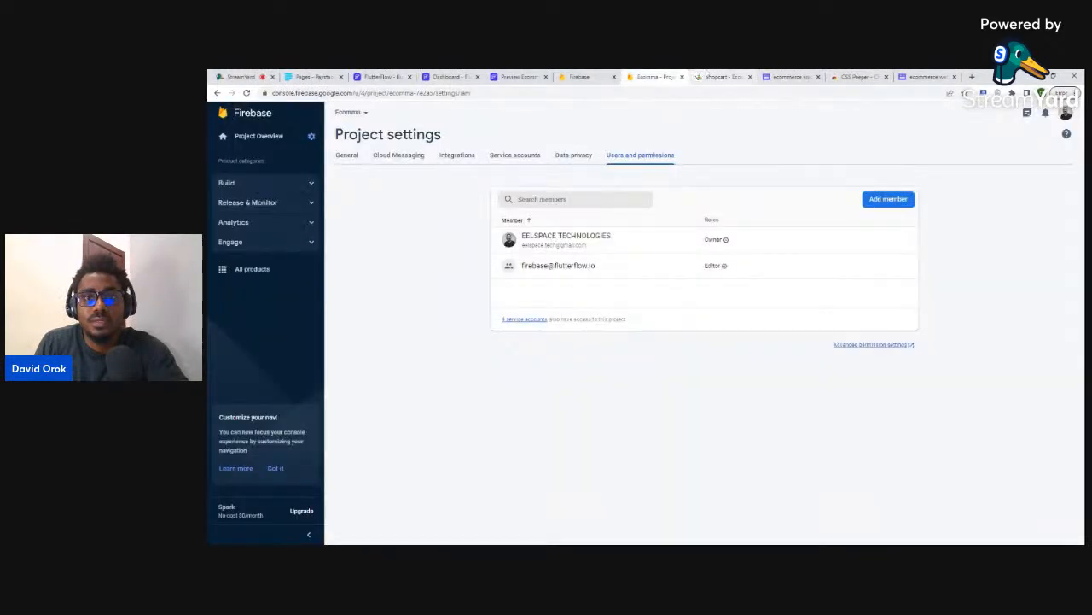
left_click(705, 76)
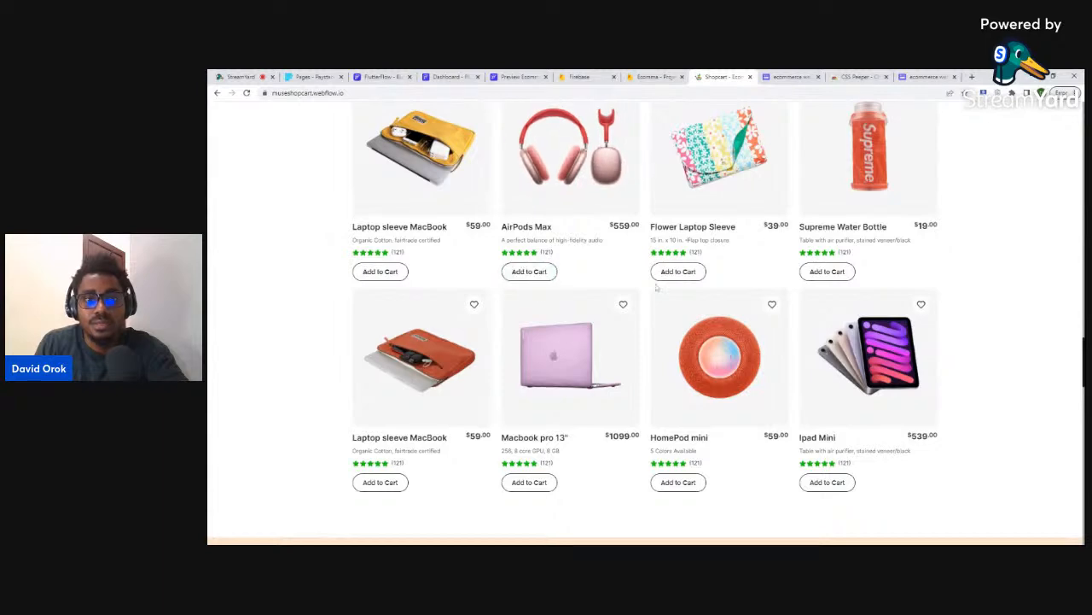
scroll(656, 287, "down", 8)
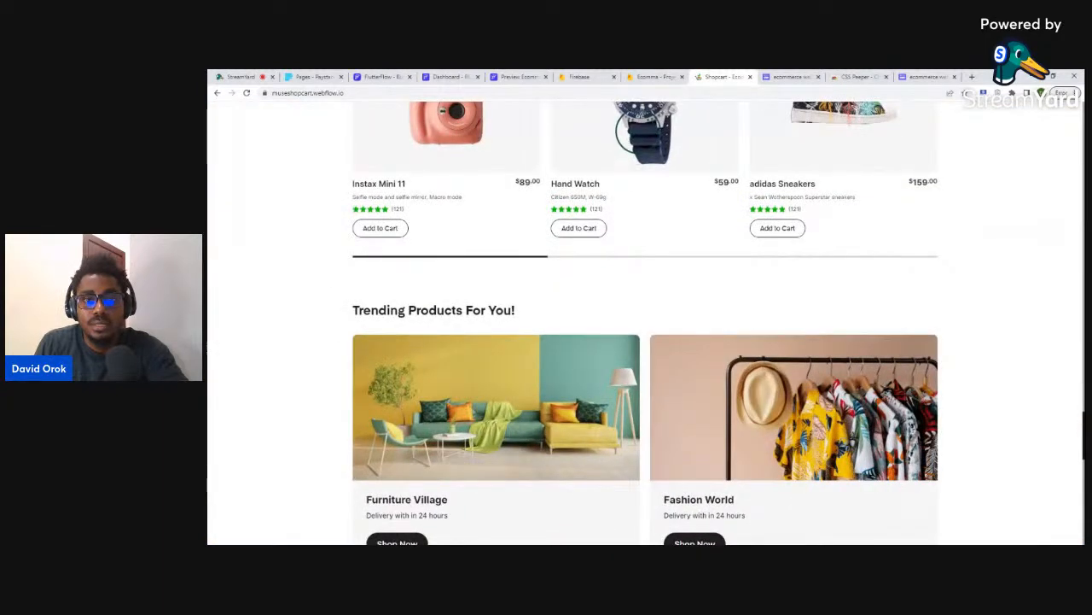
scroll(698, 285, "down", 5)
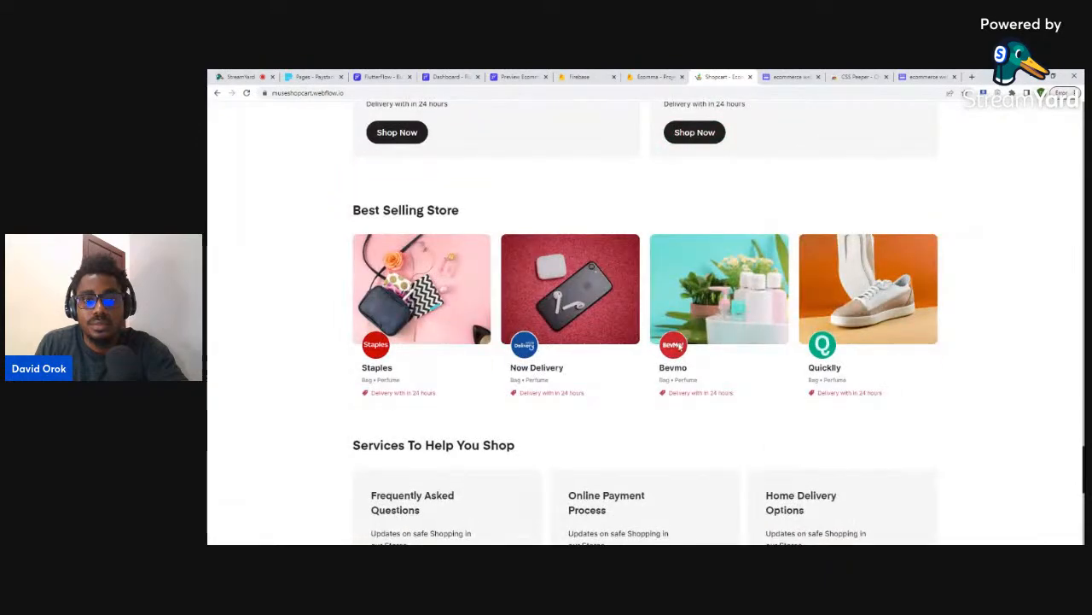
scroll(724, 227, "up", 10)
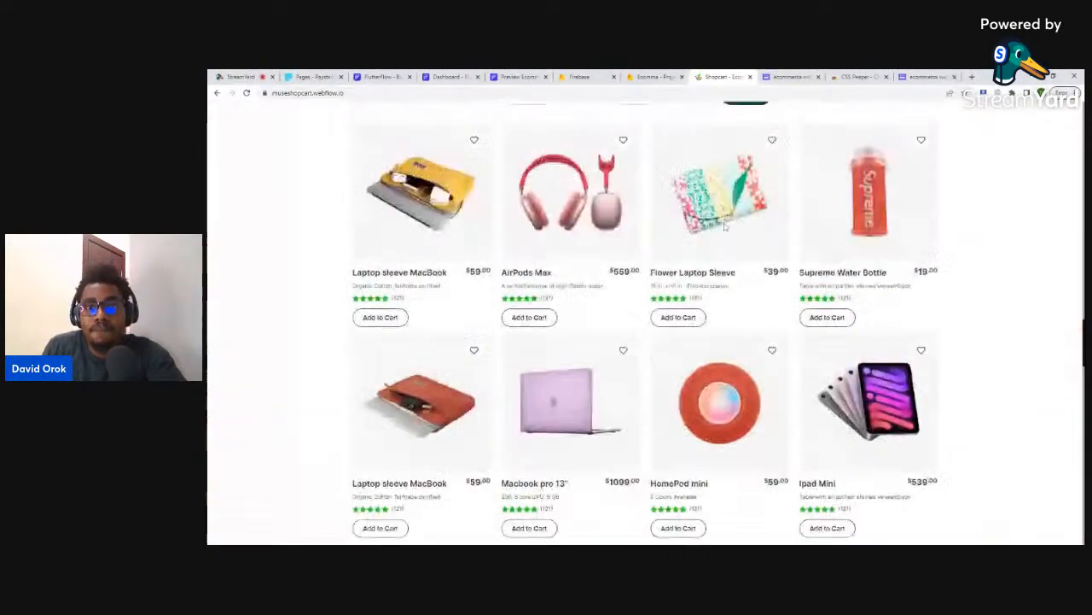
scroll(725, 225, "up", 5)
scroll(724, 227, "down", 3)
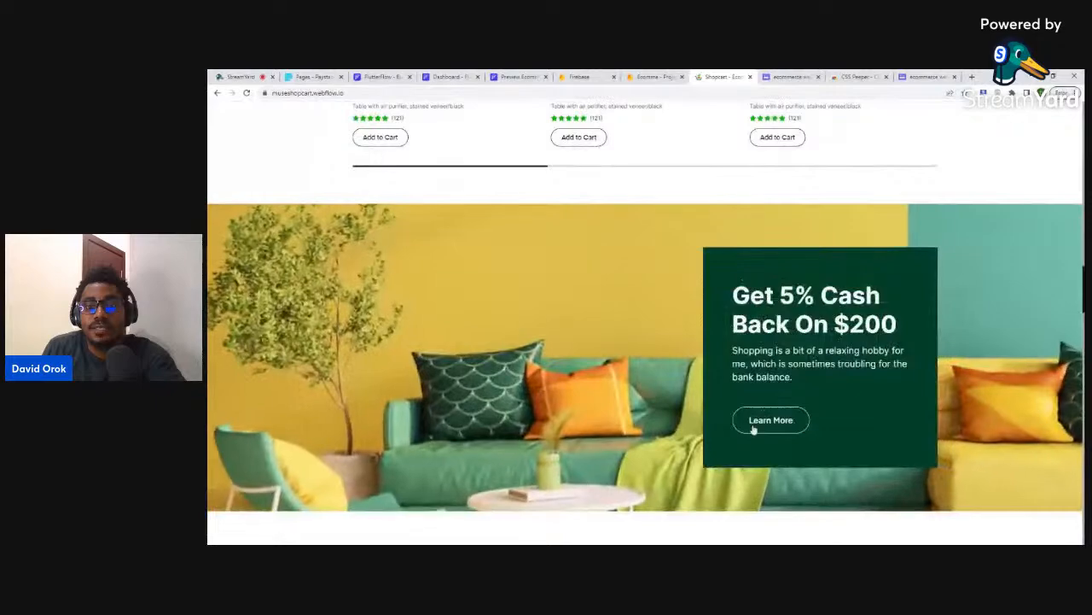
scroll(749, 284, "up", 10)
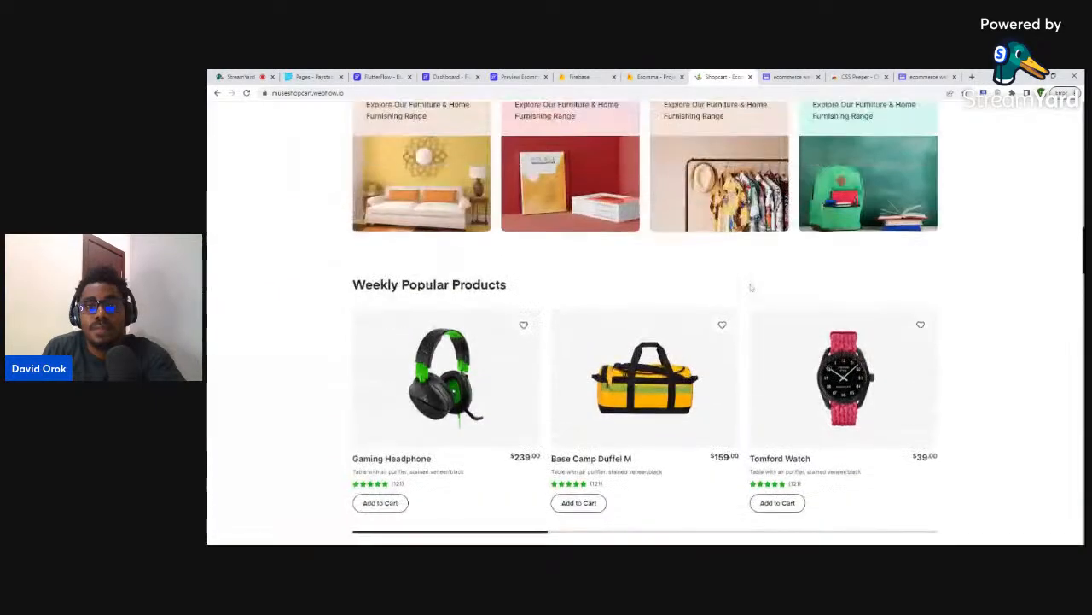
scroll(751, 275, "up", 5)
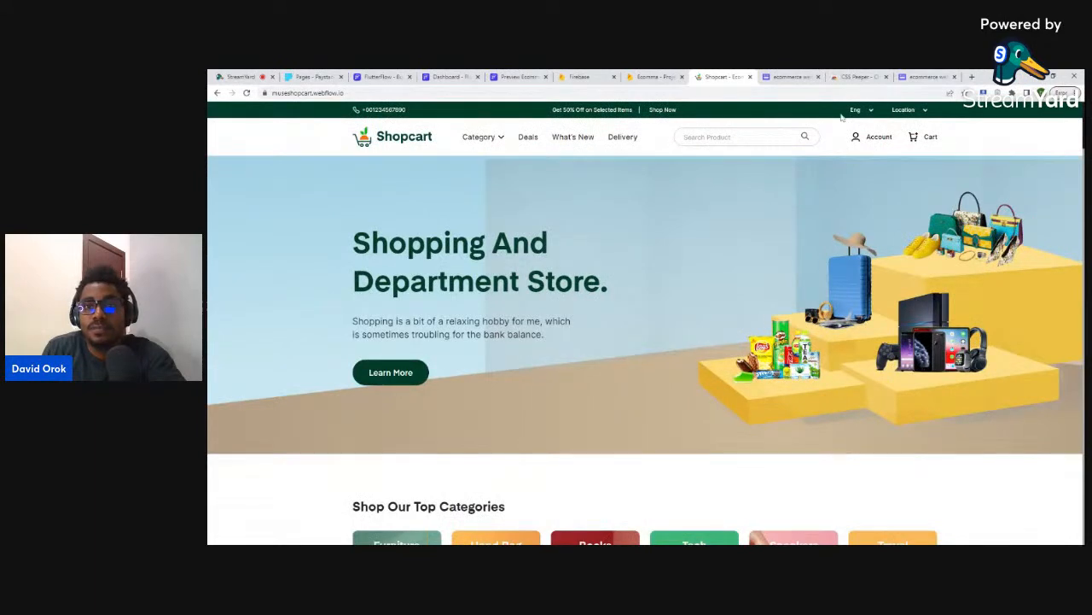
left_click(929, 77)
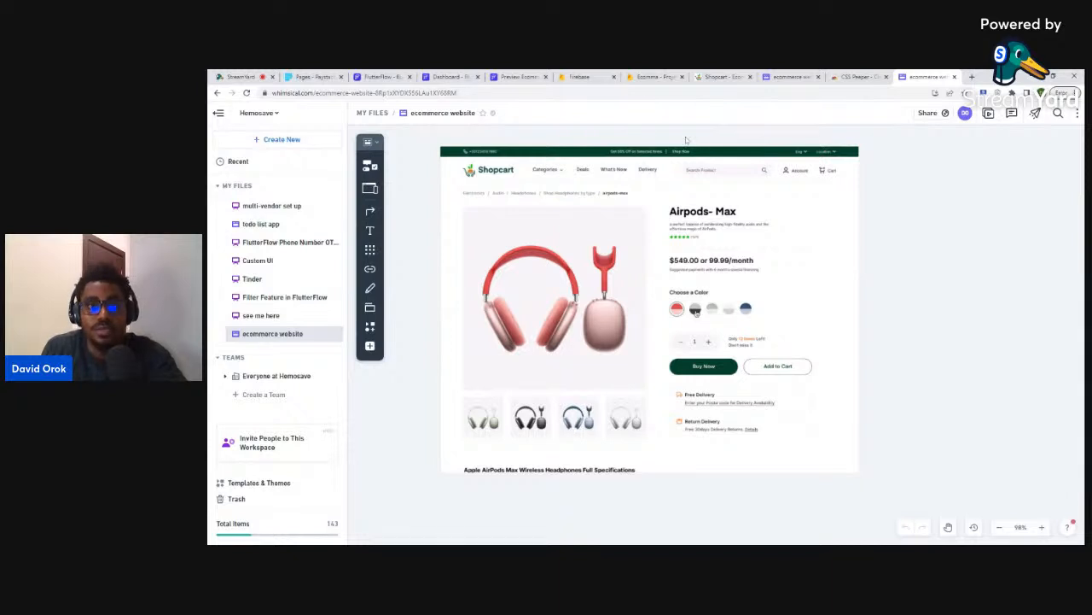
- Back in FlutterFlow, go through the dashboard and landingpage pages to the login page
left_click(435, 75)
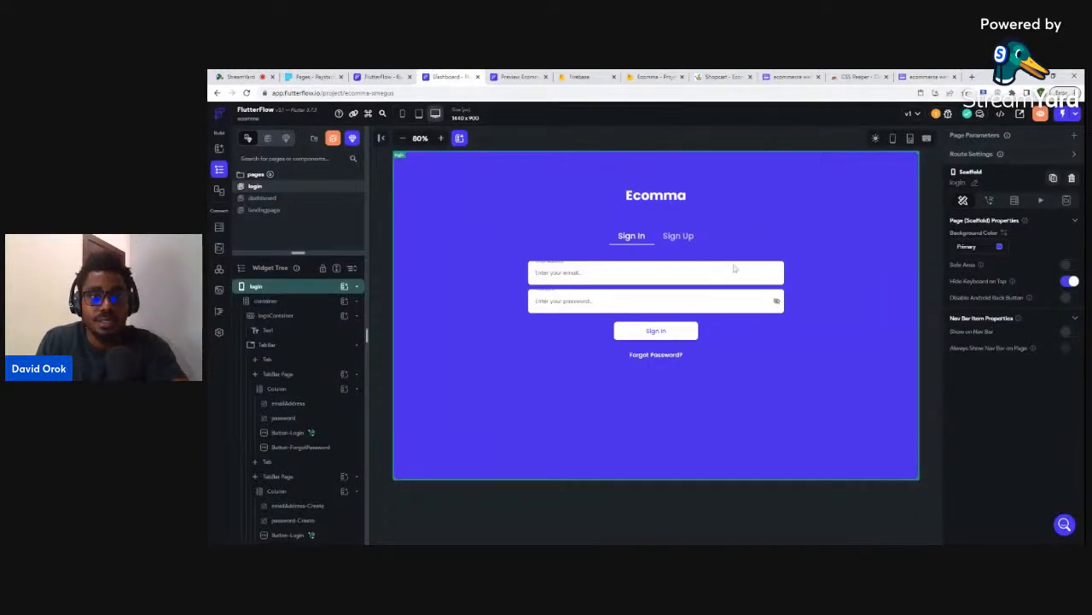
left_click(285, 198)
left_click(289, 211)
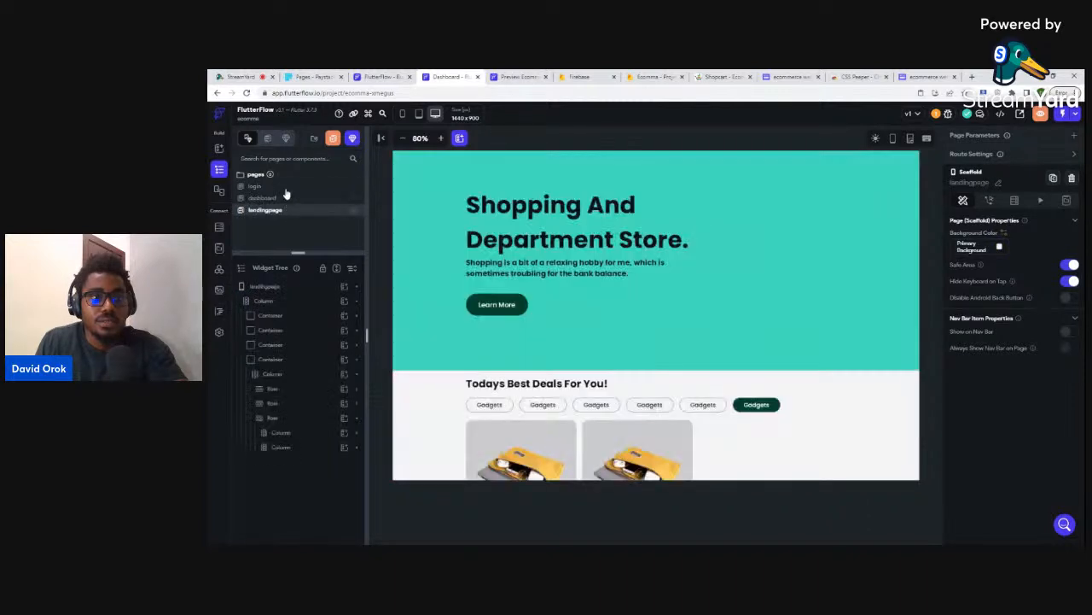
left_click(286, 187)
- Inspect the login page's main container and logoContainer nesting in the widget tree
left_click(519, 228)
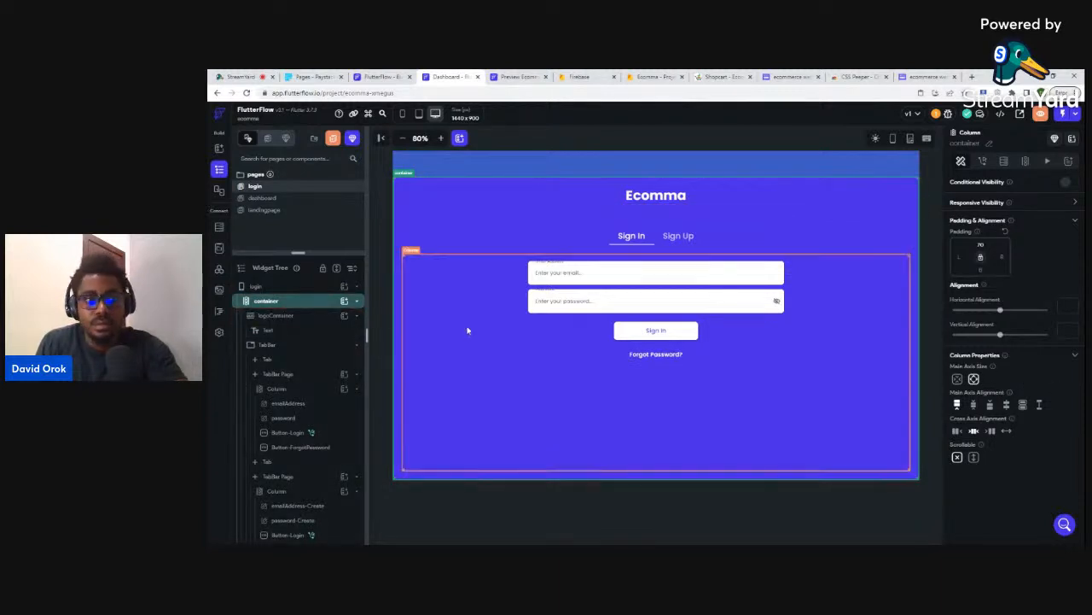
left_click(288, 302)
left_click(288, 302)
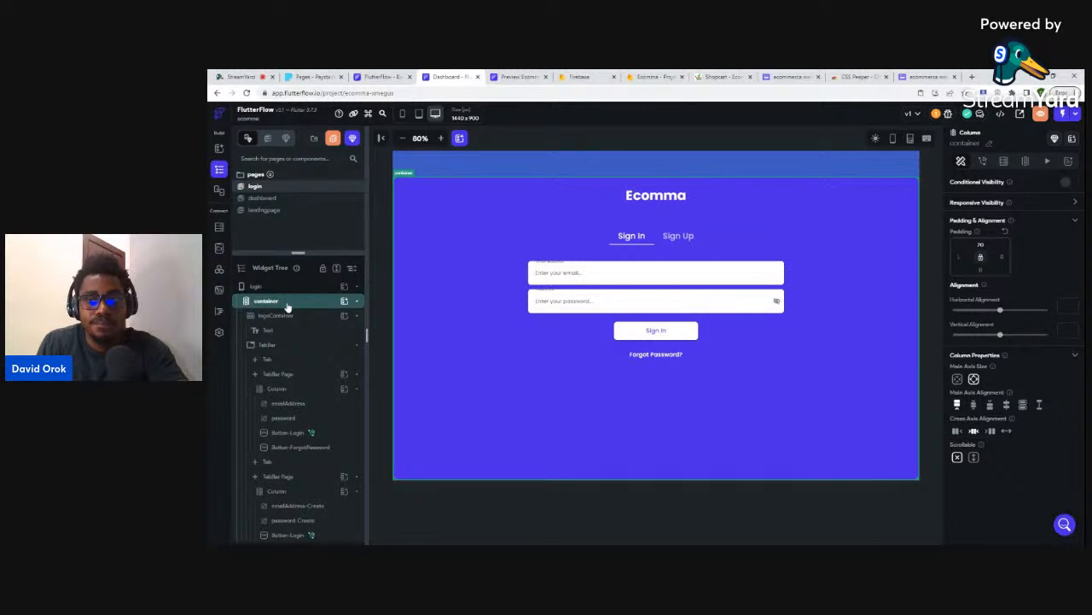
left_click(282, 316)
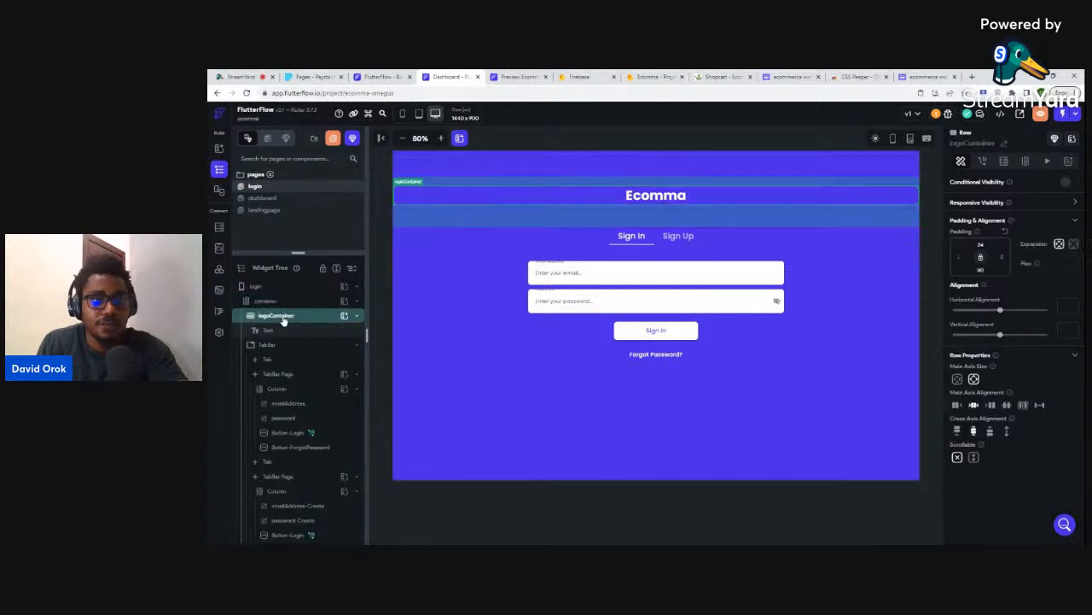
left_click(277, 288)
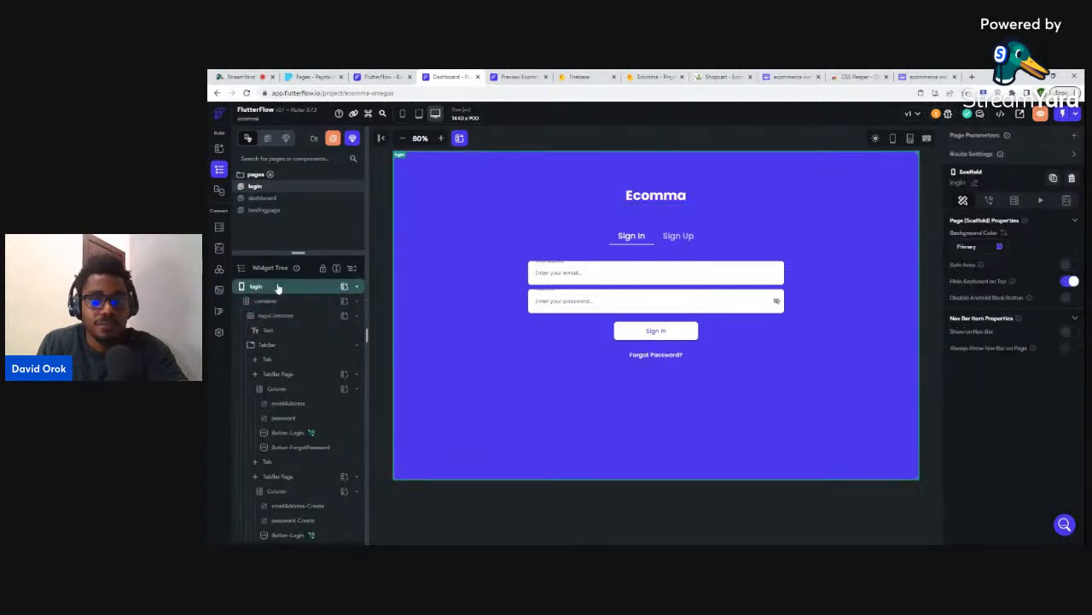
- Set the login page background to the recent dark green colour #003d29
left_click(1001, 248)
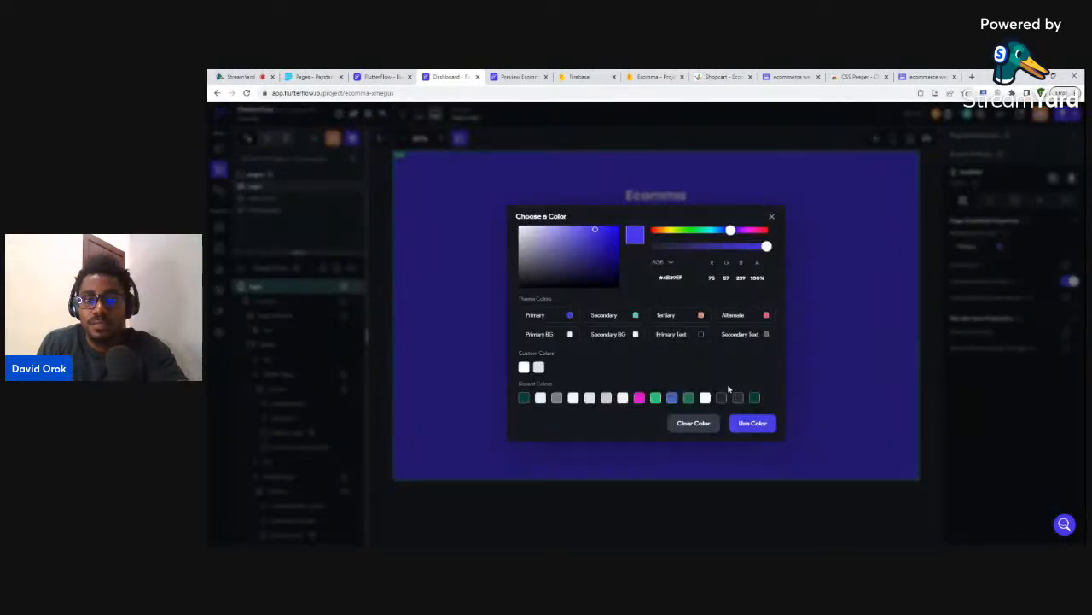
left_click(755, 398)
left_click(754, 421)
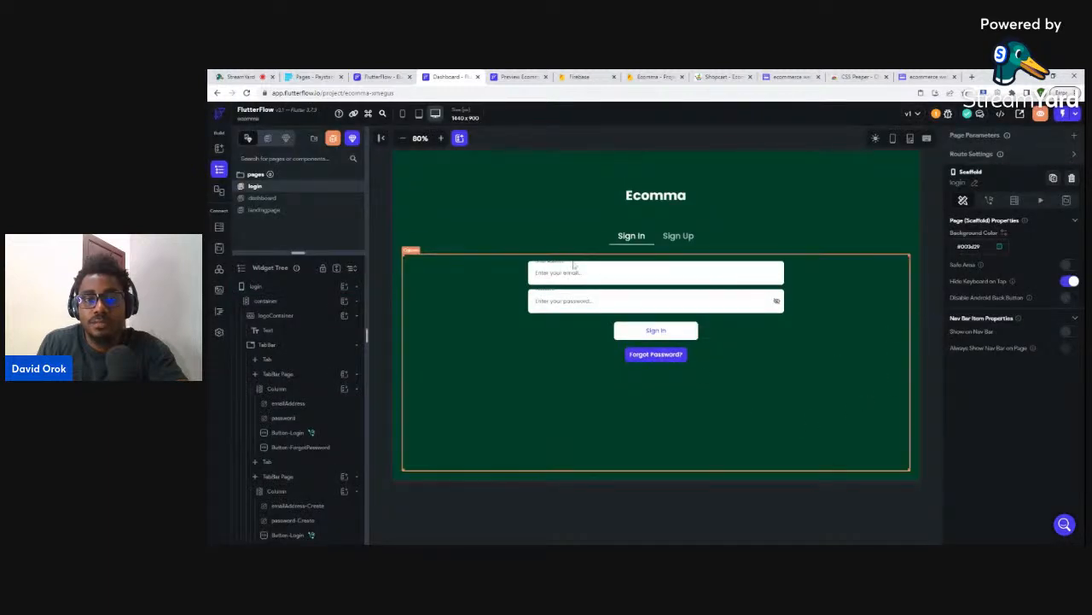
- Delete the Forgot Password button from the login form
left_click(637, 356)
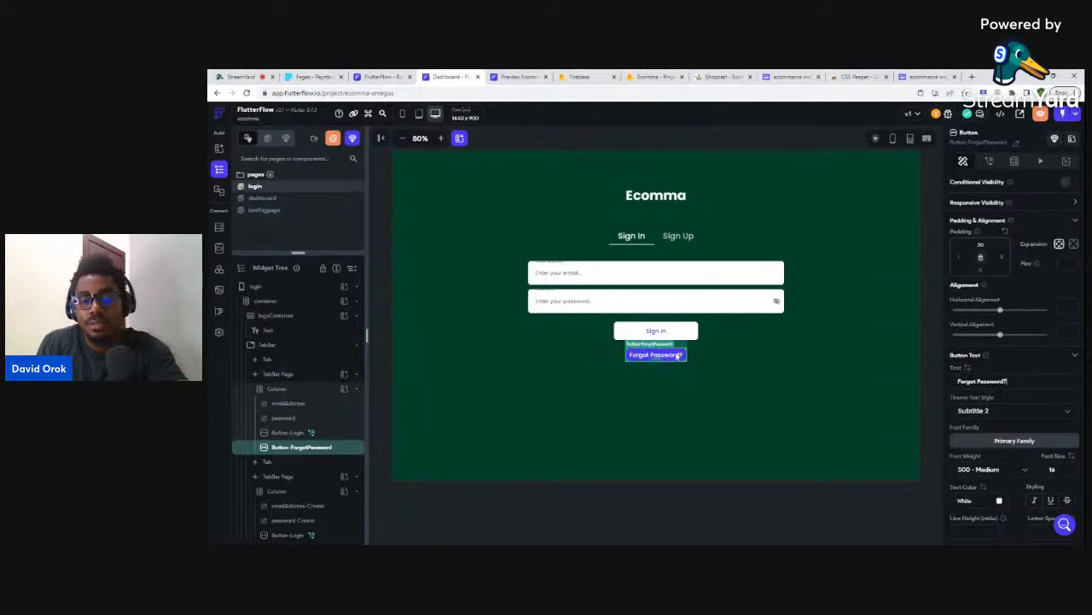
key("Delete")
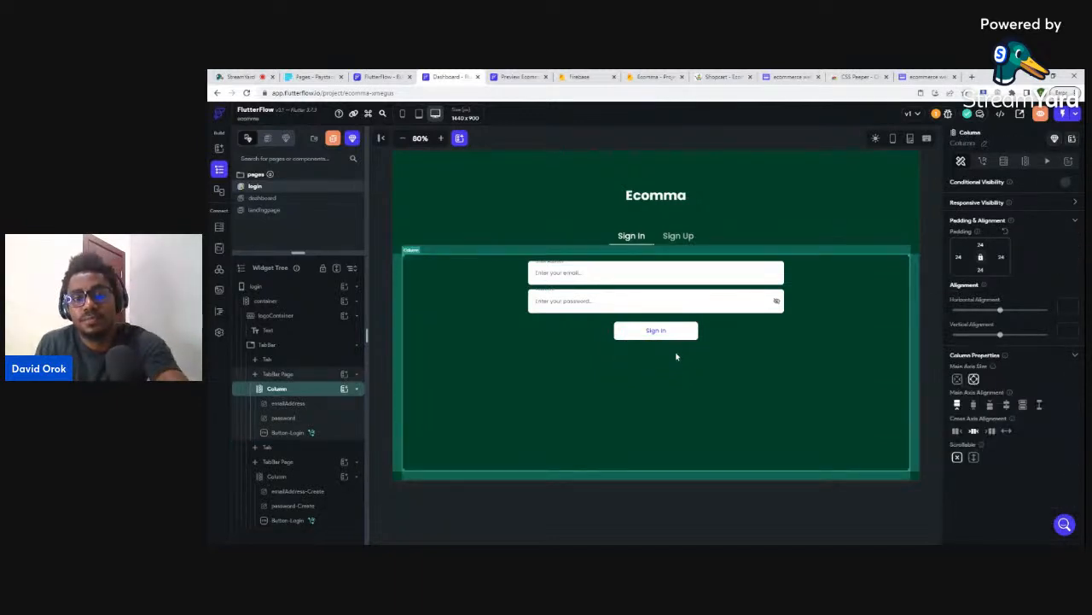
left_click(777, 504)
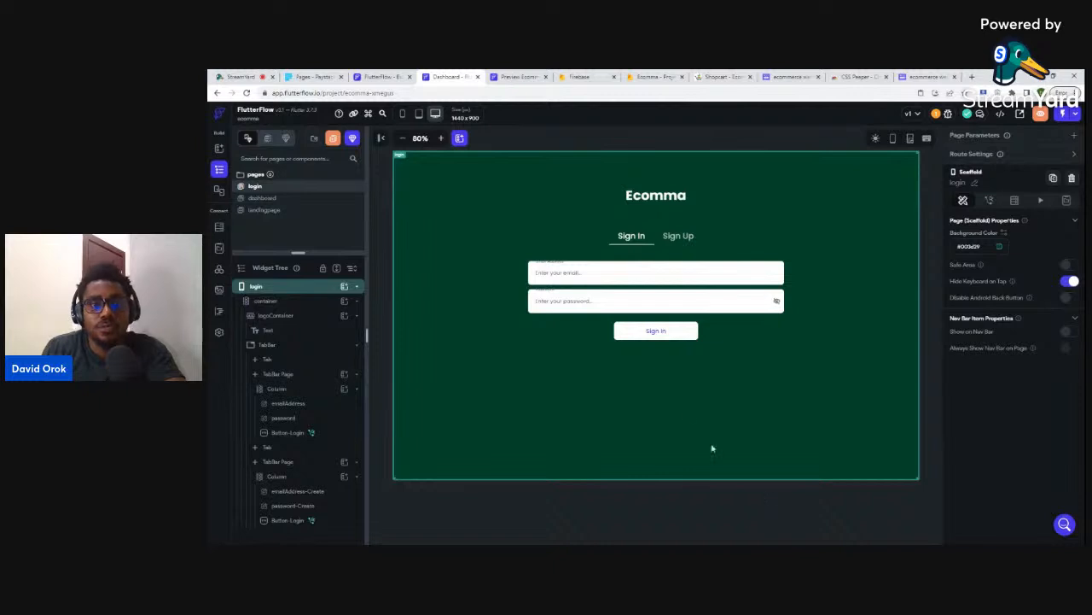
- On the dashboard page, delete the blue Welcome app bar and select the remaining main column
left_click(278, 199)
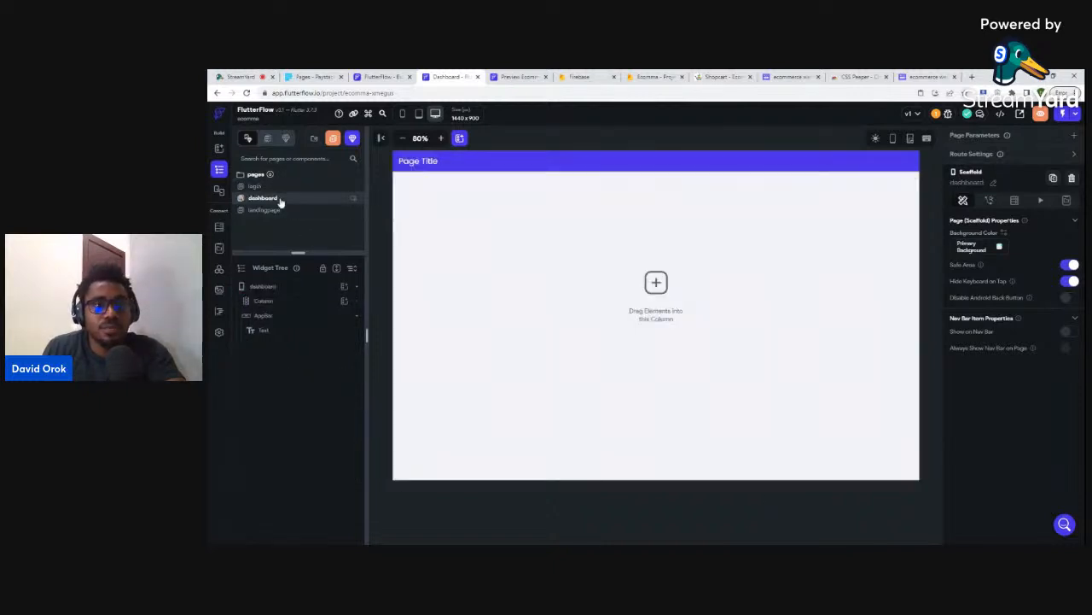
left_click(426, 162)
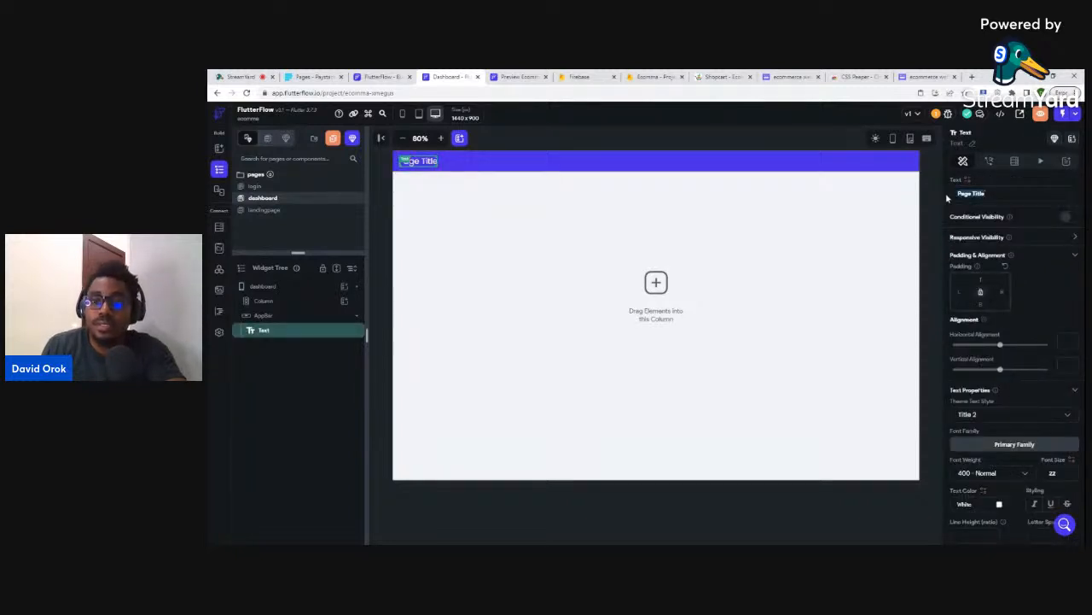
type("Welc")
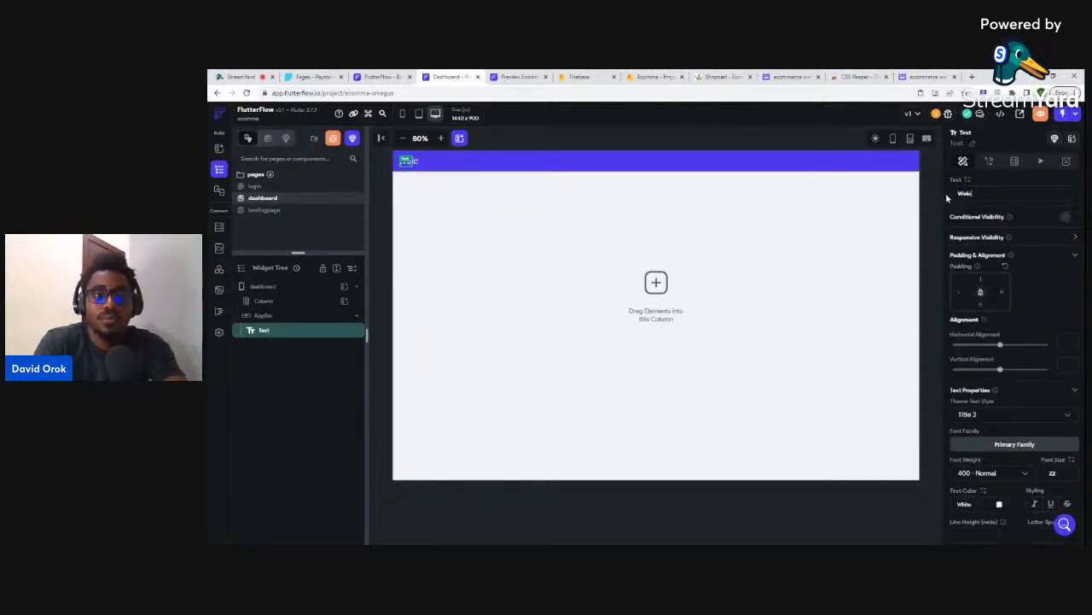
type("ome")
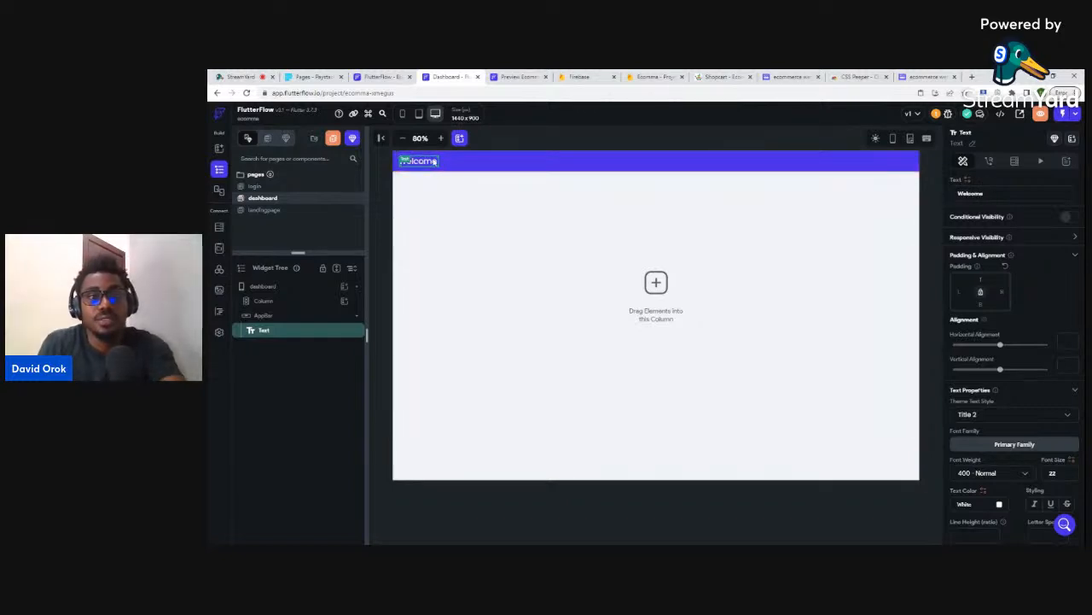
left_click(527, 174)
left_click(526, 167)
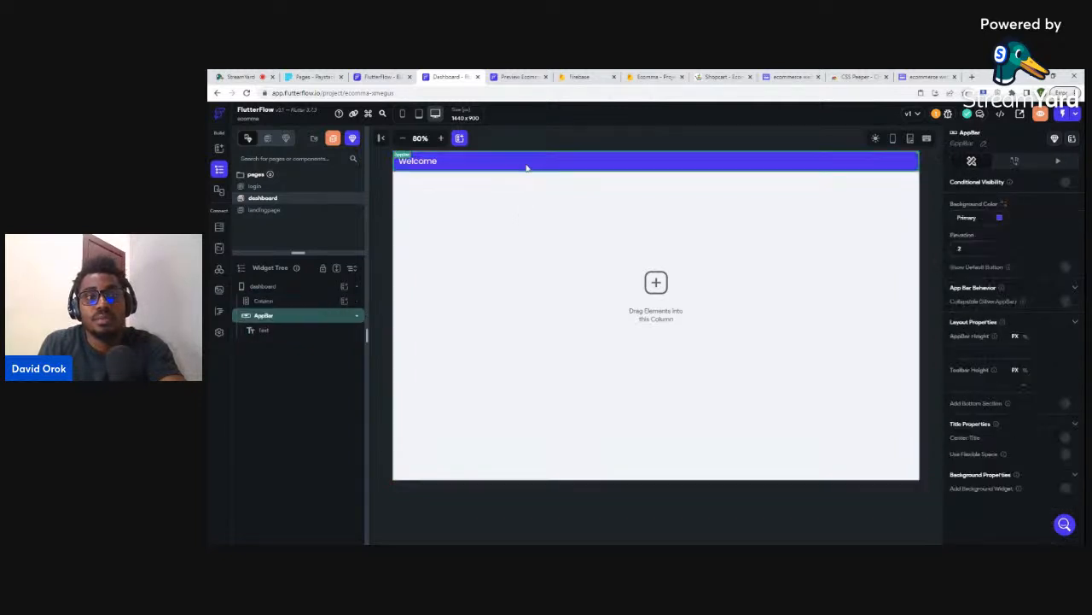
key("Delete")
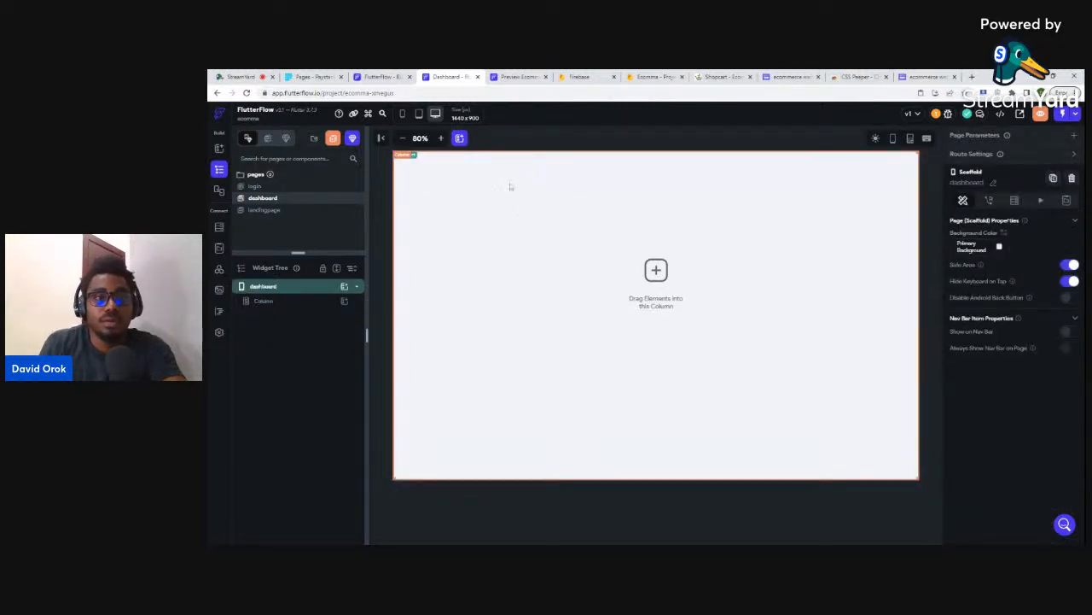
left_click(510, 186)
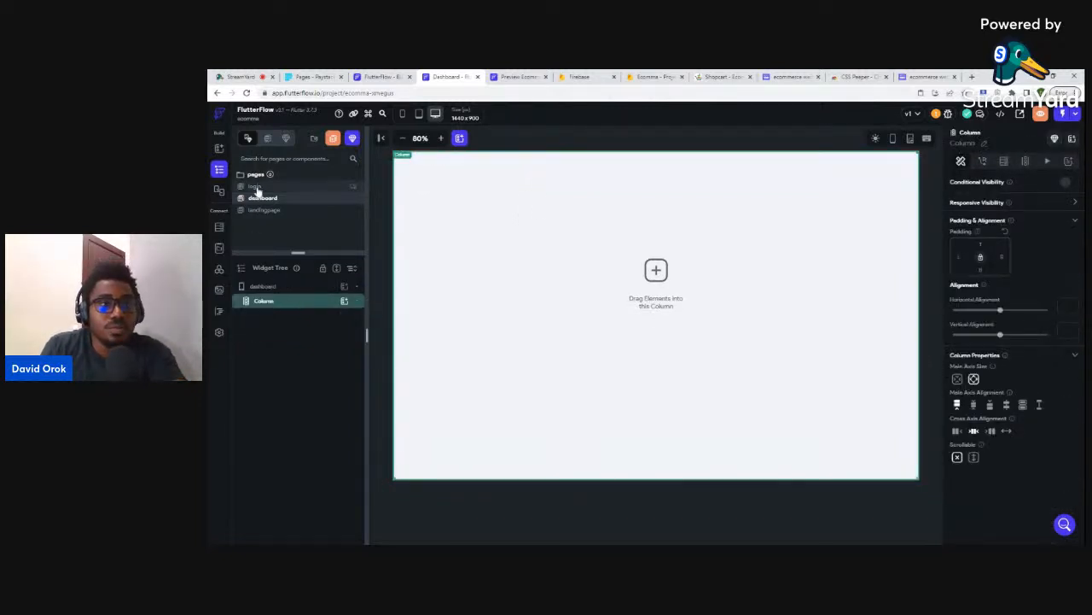
- Go to the landing page and select the Container holding the green top announcement bar
left_click(272, 211)
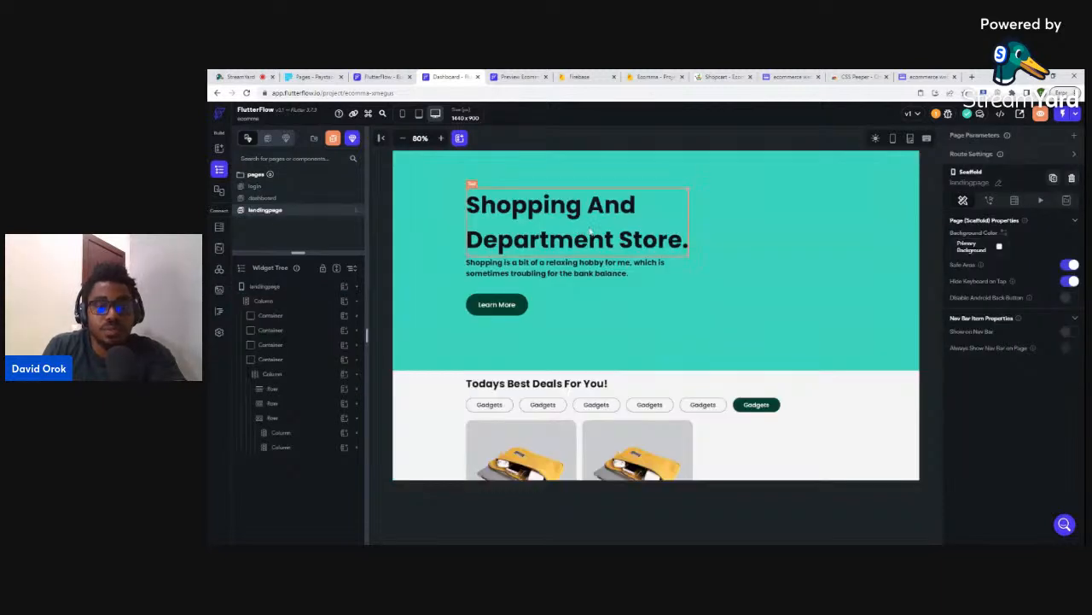
scroll(649, 227, "up", 2)
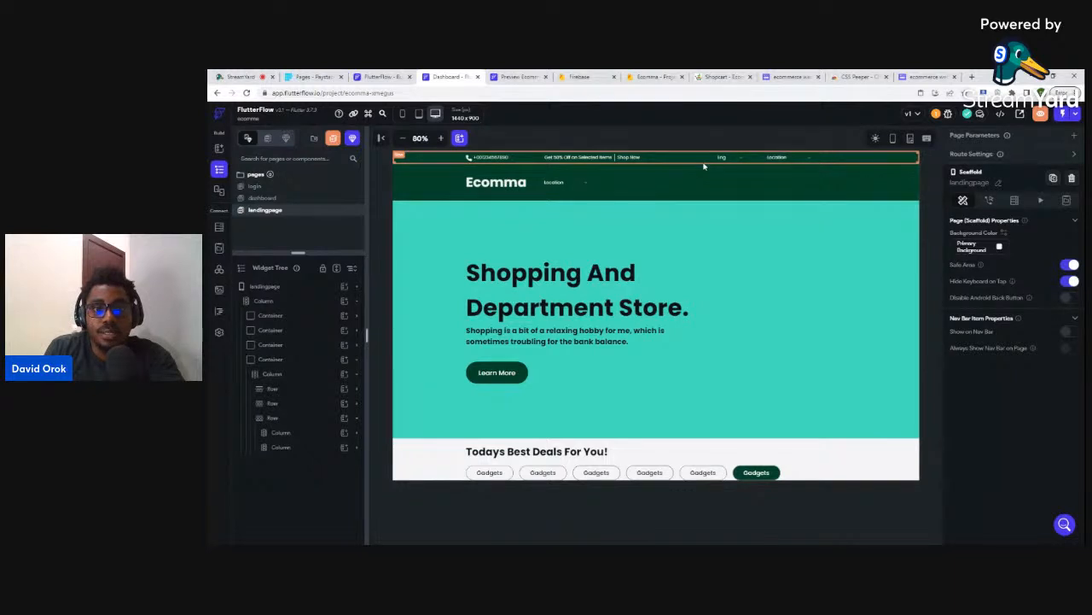
left_click(864, 163)
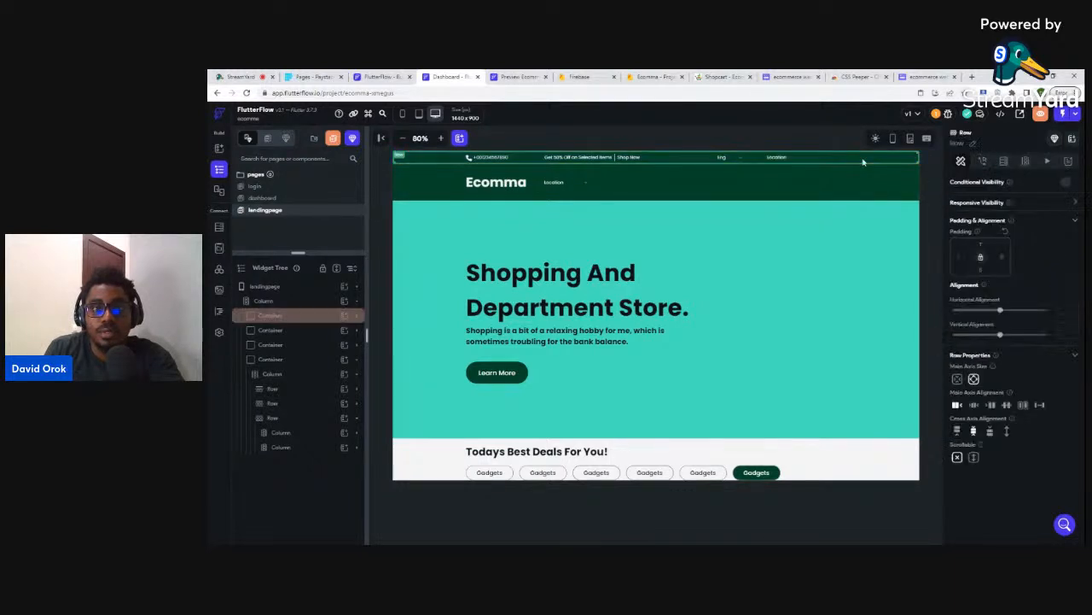
left_click(279, 316)
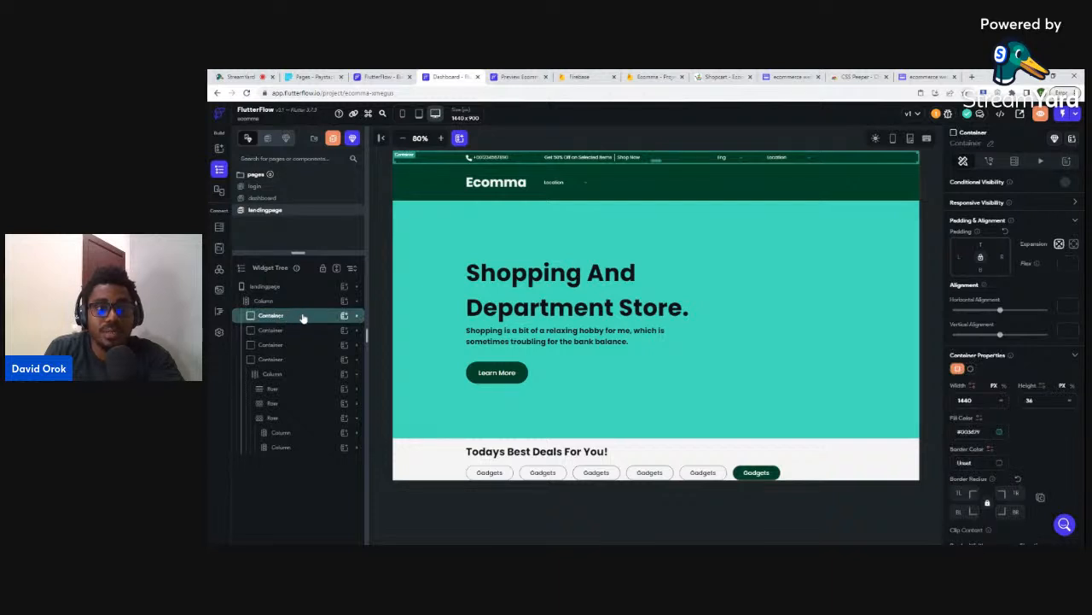
- Save the announcement bar Container as a template named 'ecommerce'
right_click(302, 317)
left_click(333, 423)
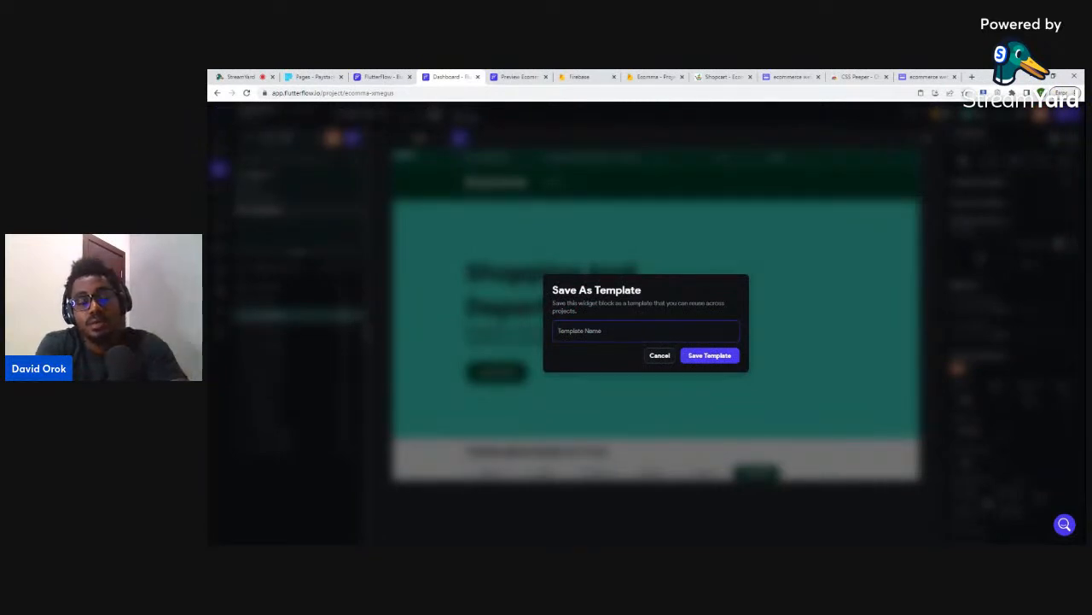
type("ecomm")
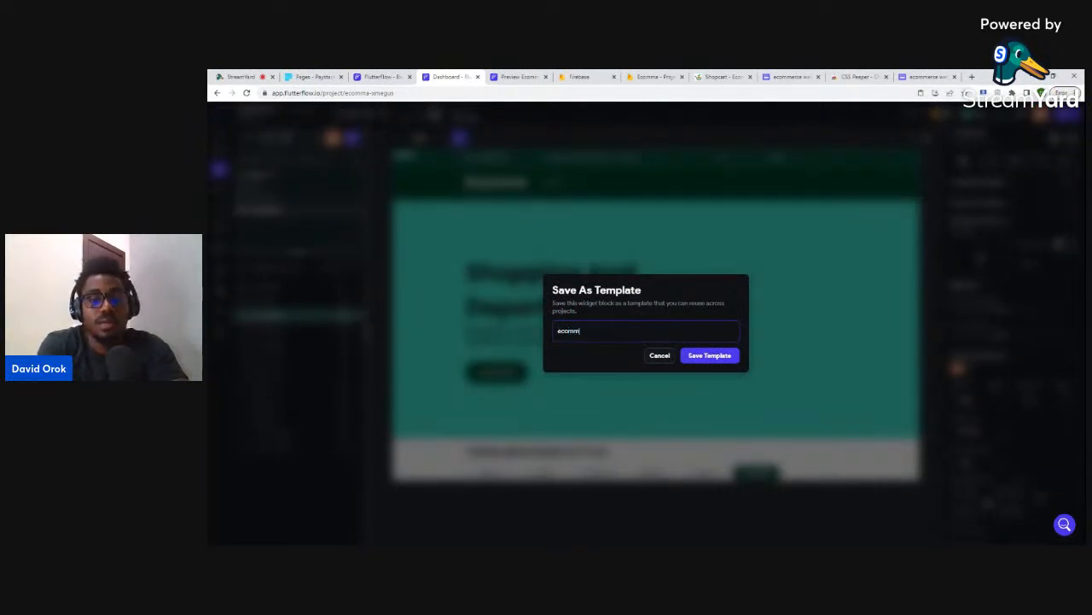
type("er")
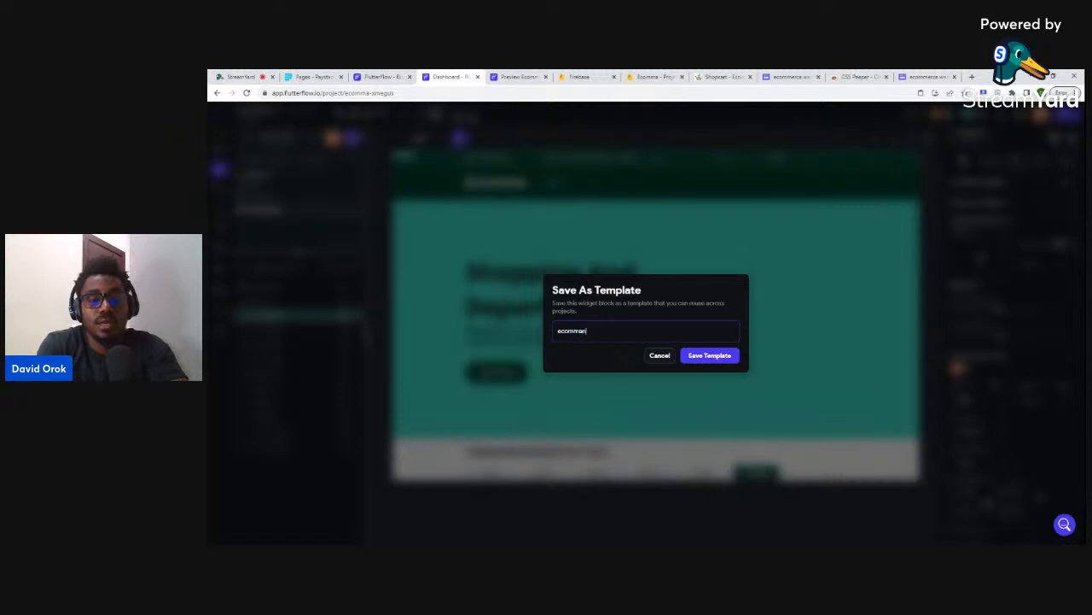
type("ce")
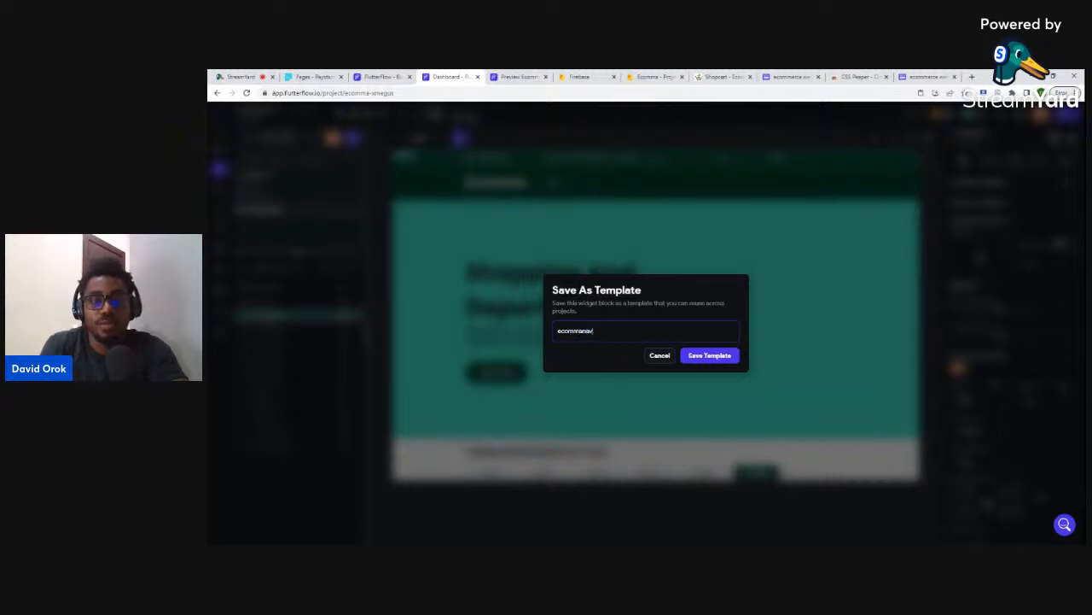
left_click(705, 359)
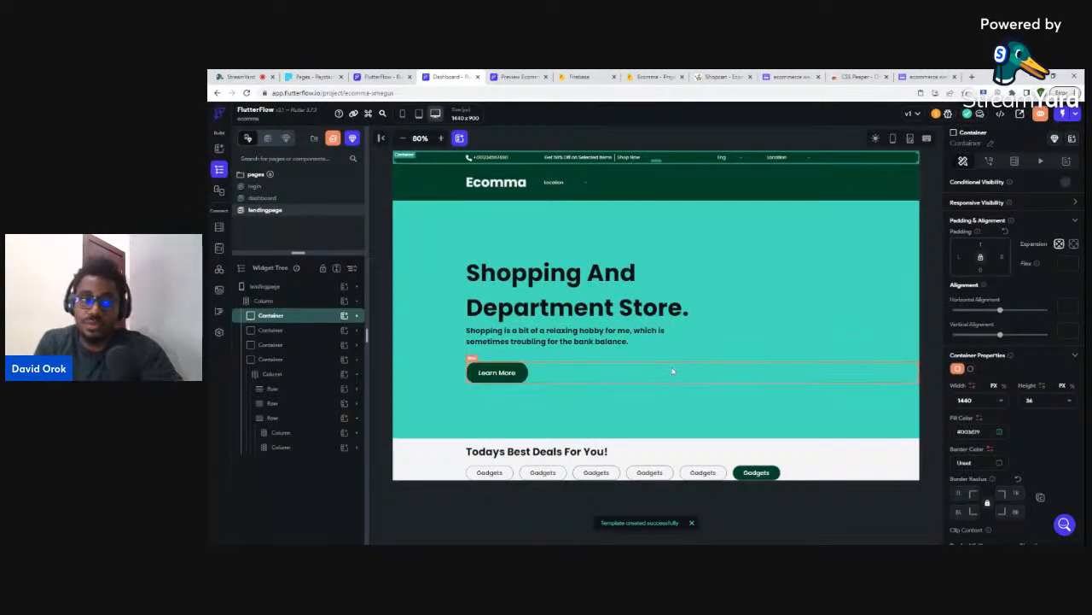
left_click(263, 198)
- Insert the saved announcement bar template into the dashboard's main column from Templates
left_click(548, 188)
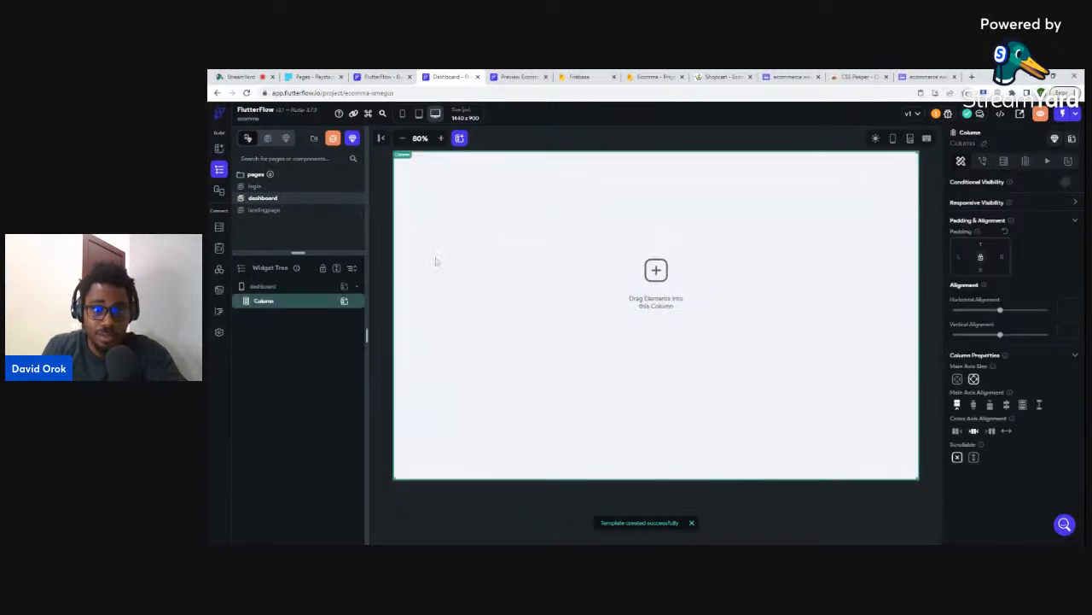
left_click(344, 303)
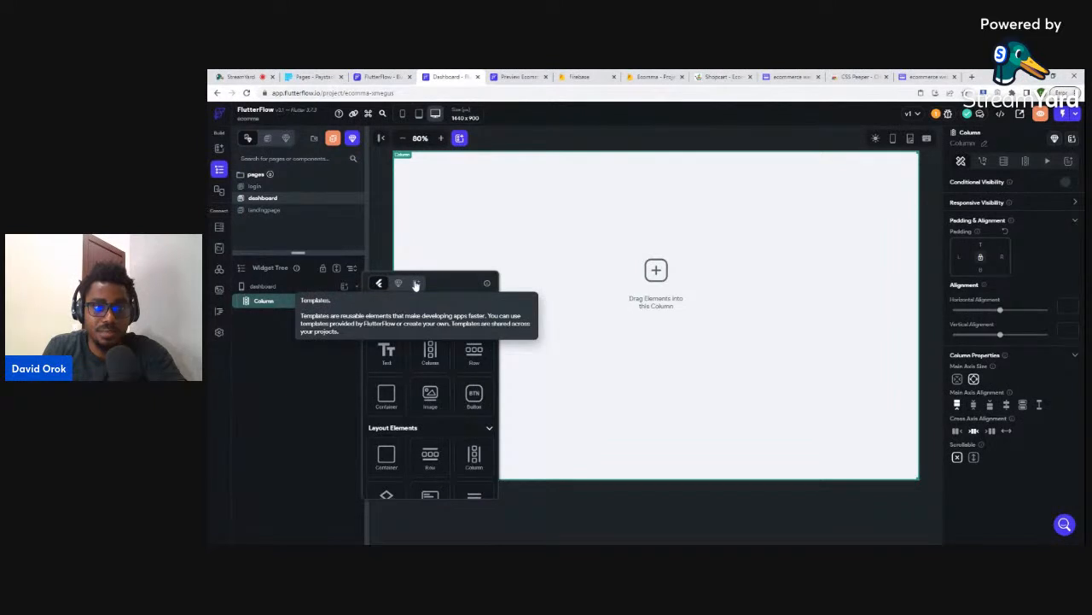
left_click(416, 284)
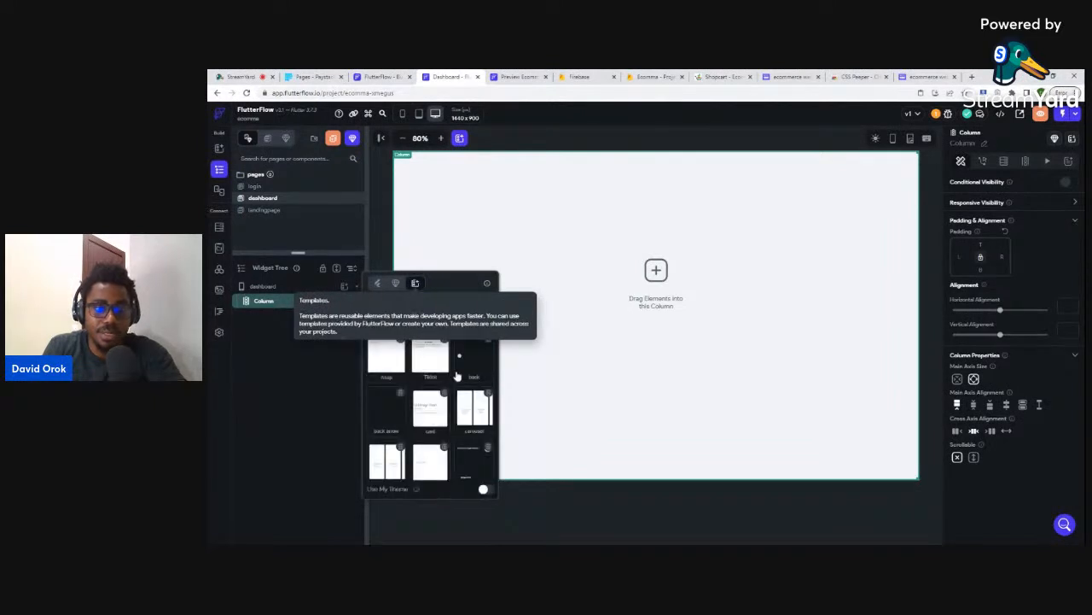
scroll(427, 375, "down", 2)
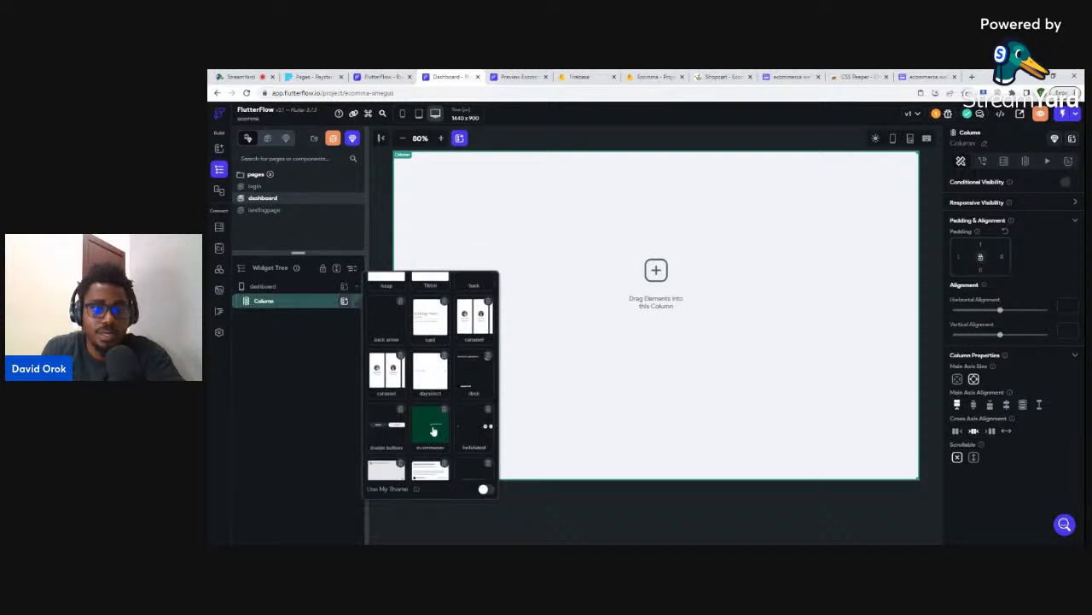
left_click(433, 431)
- Try adding a Row inside the header container, cancel the replacement, and reselect the main column
left_click(573, 307)
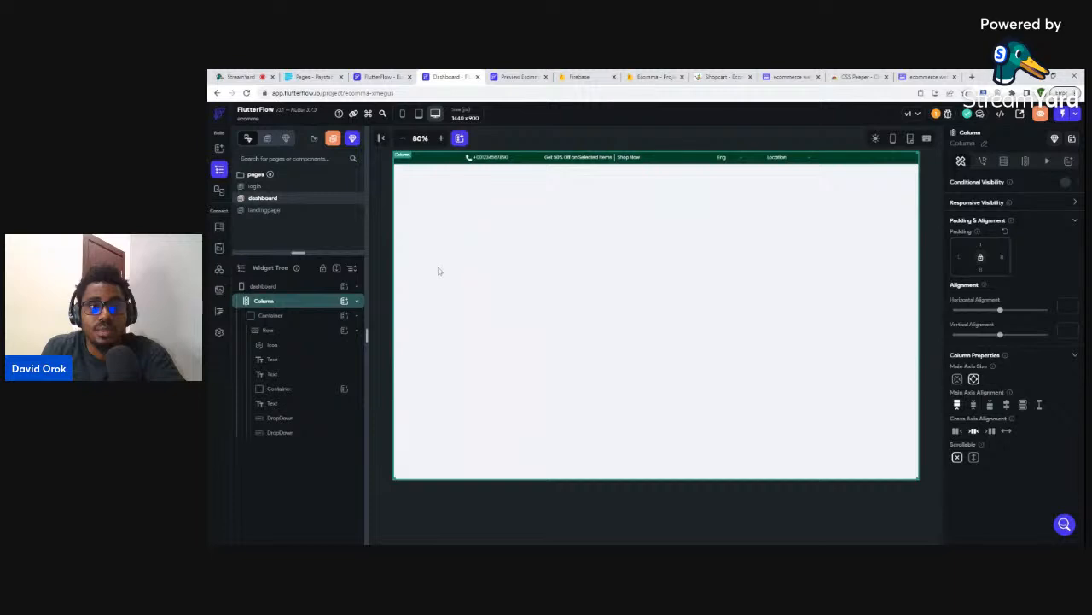
left_click(290, 315)
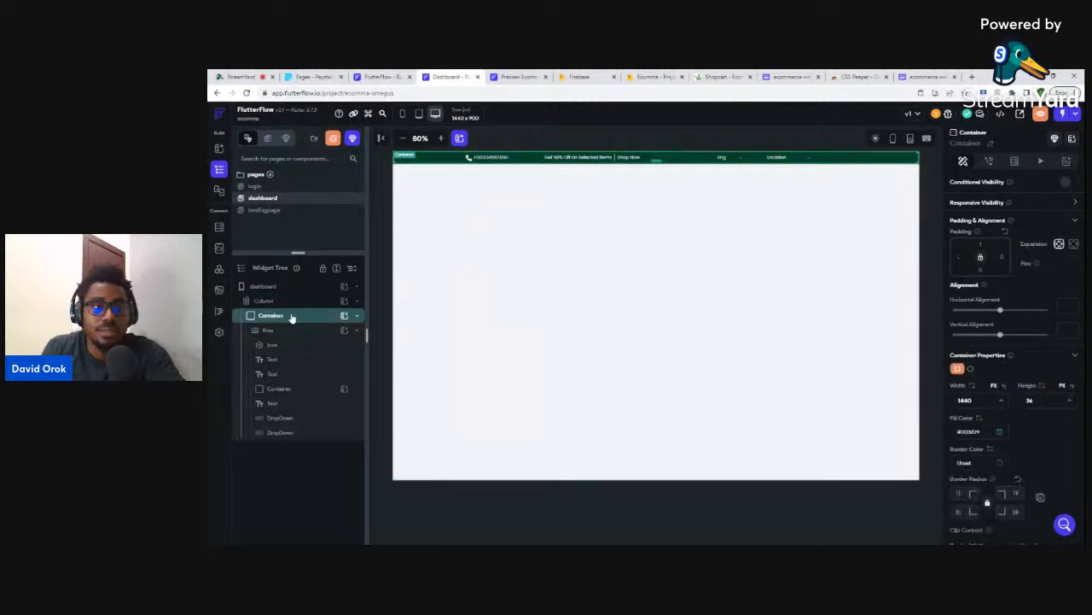
left_click(345, 315)
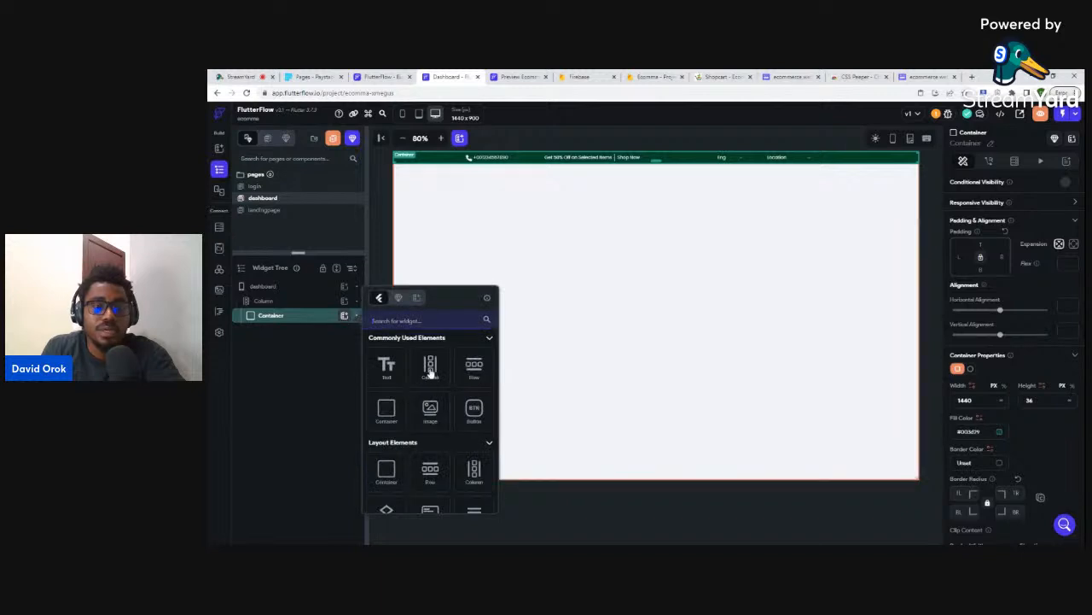
left_click(474, 368)
left_click(646, 375)
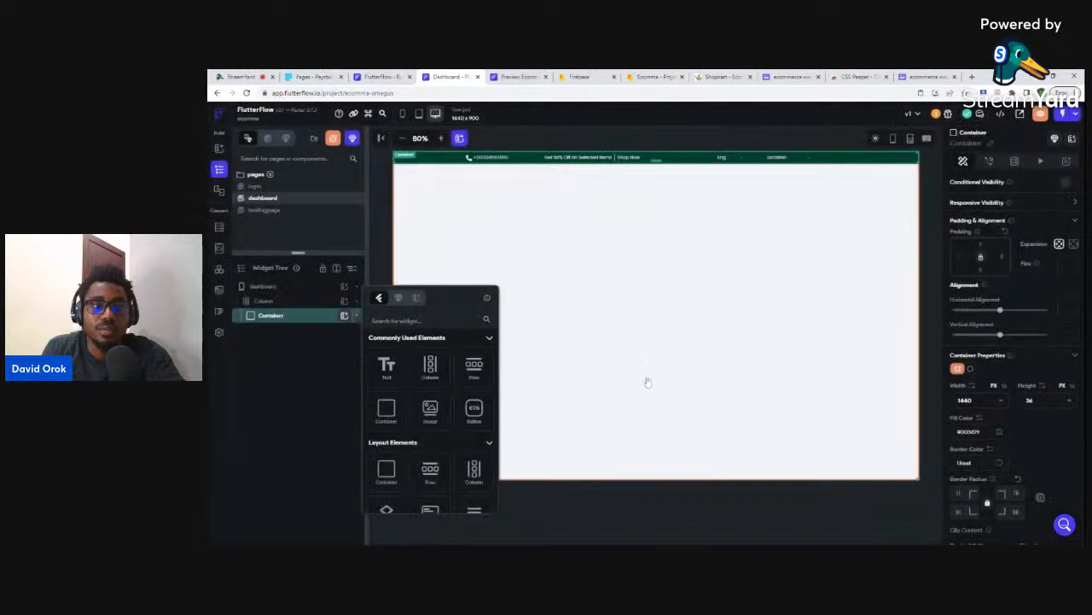
left_click(280, 316)
left_click(280, 302)
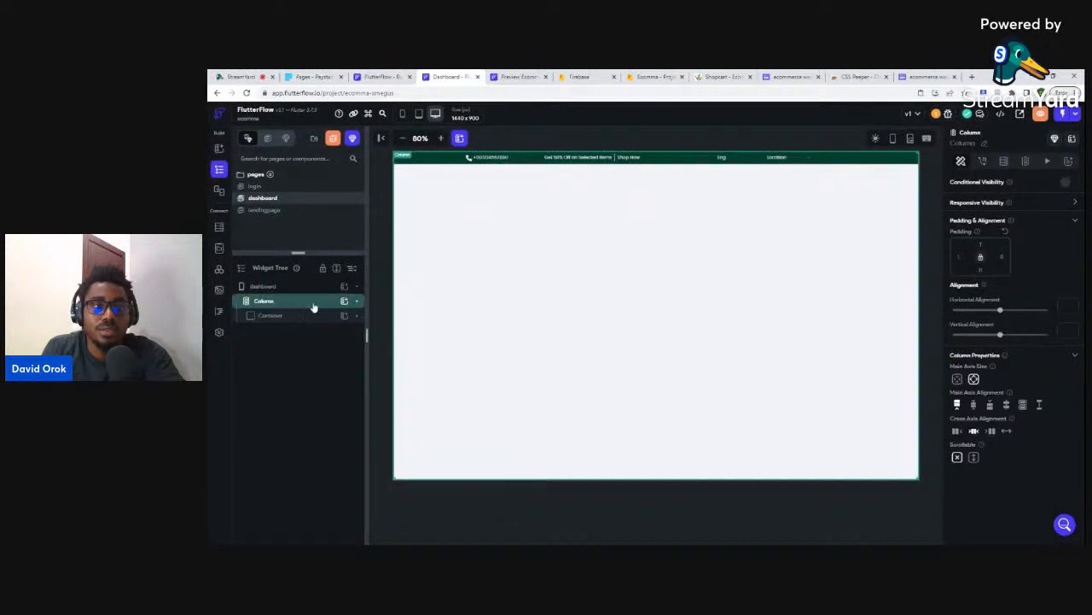
left_click(344, 301)
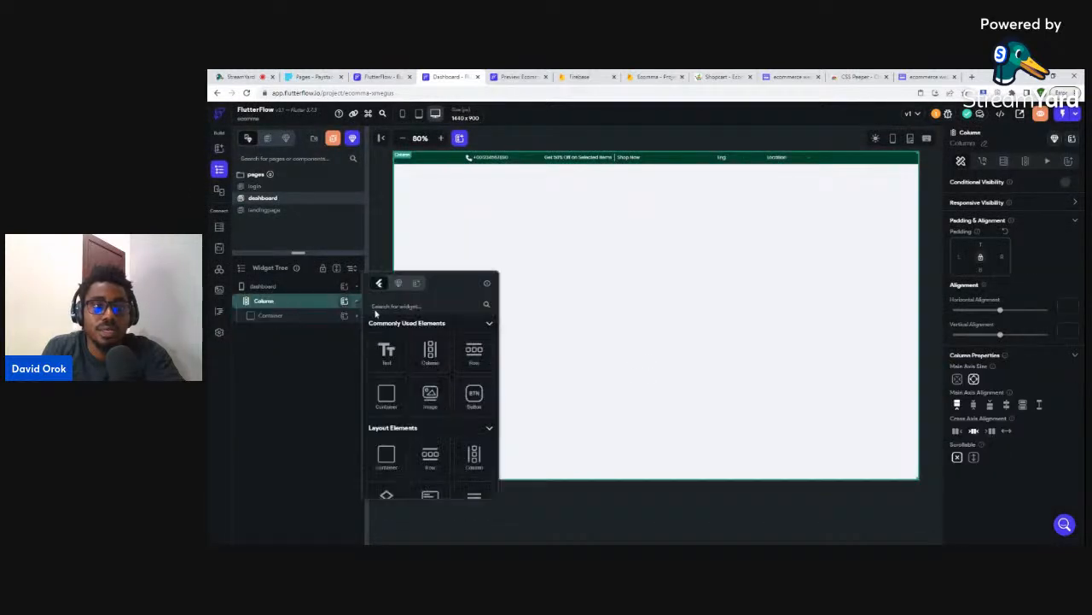
- Add a Row below the header containing a 'Welcome' Text widget
left_click(473, 350)
left_click(344, 331)
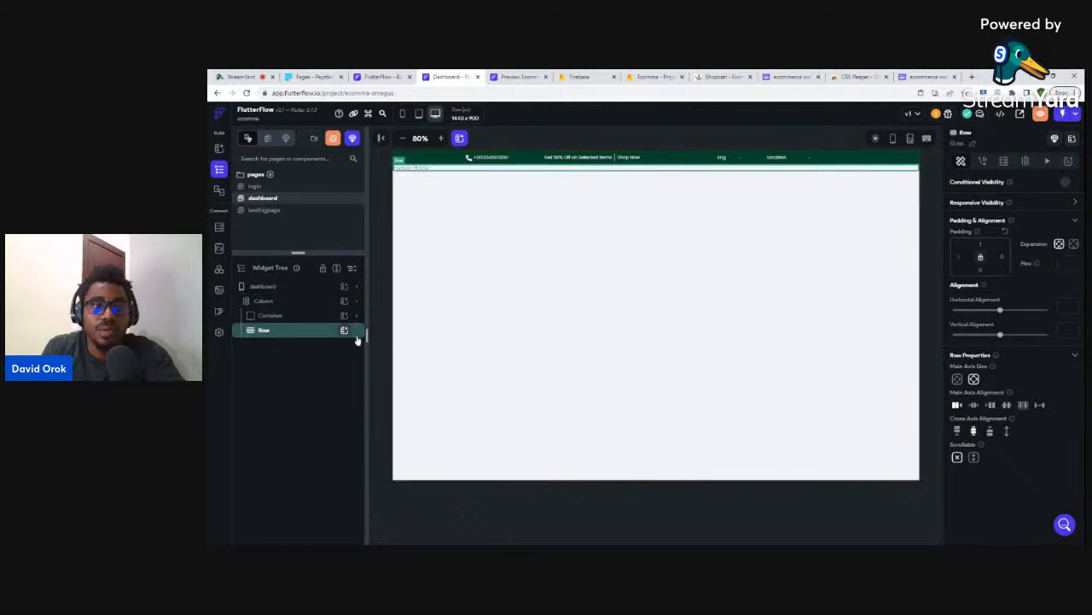
left_click(388, 381)
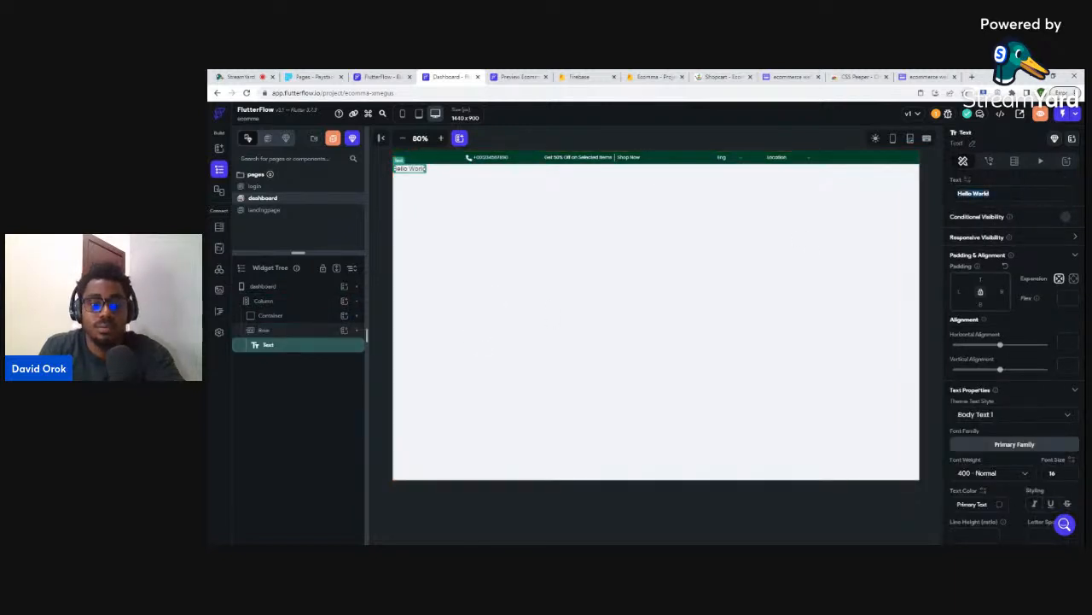
type("Welcome")
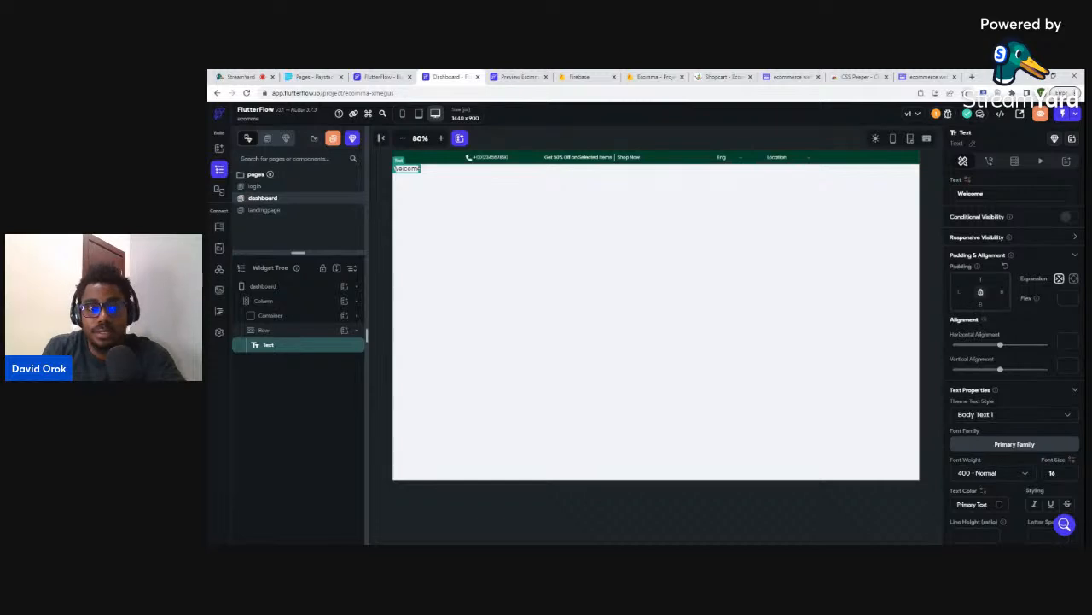
type("200")
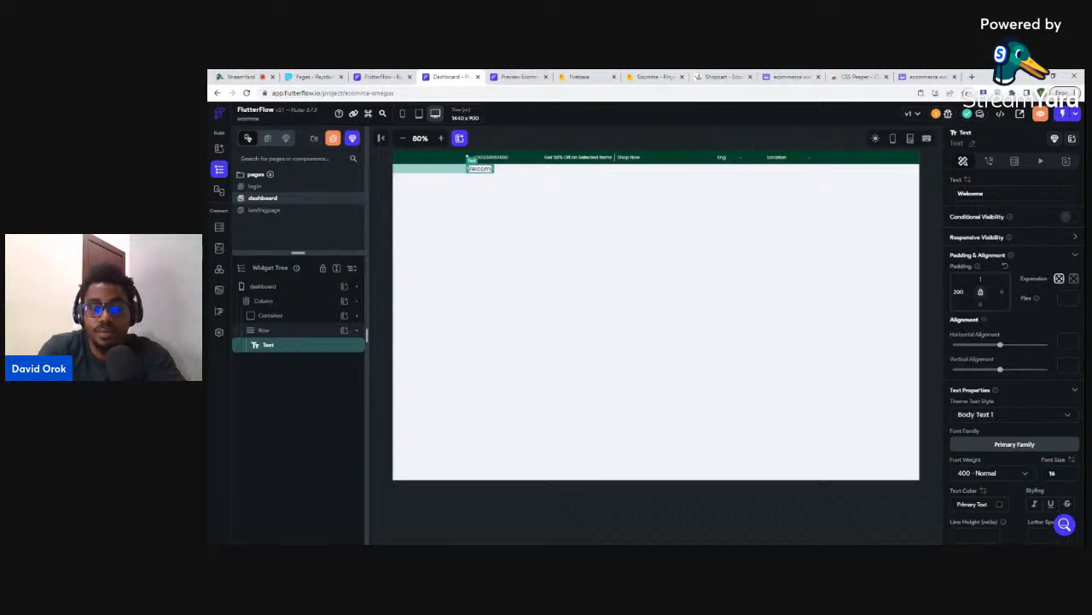
type("100")
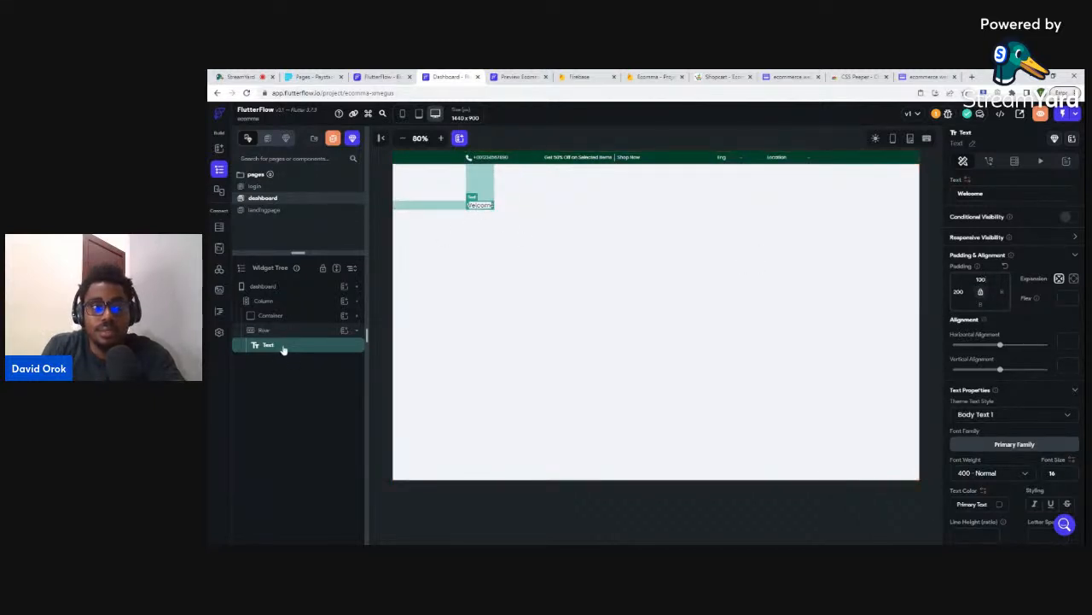
- Duplicate the Welcome text and set the copy's left padding to 0
key("ctrl+d")
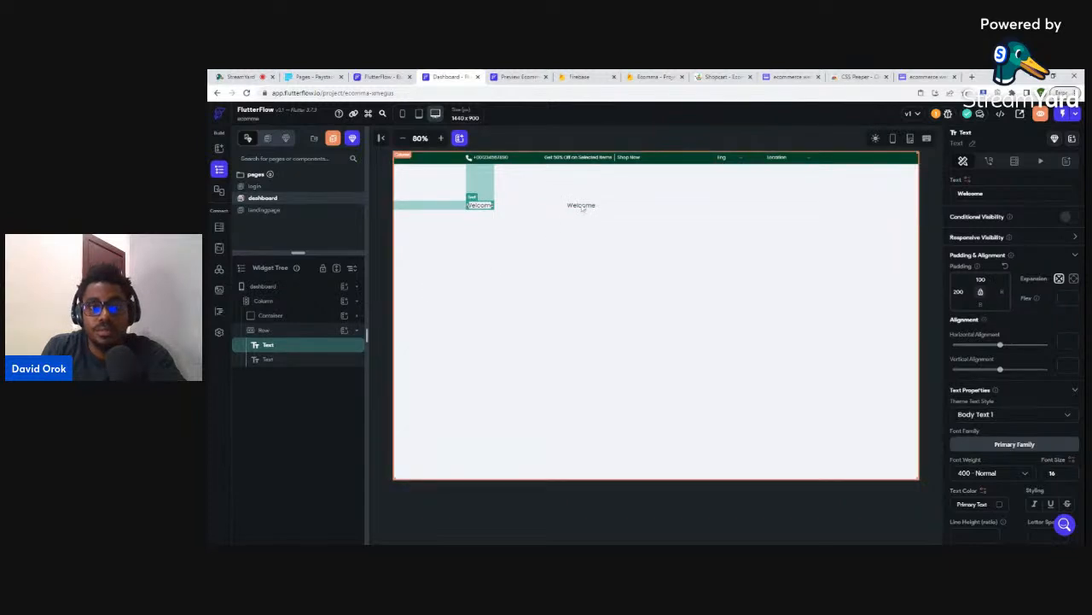
left_click(580, 206)
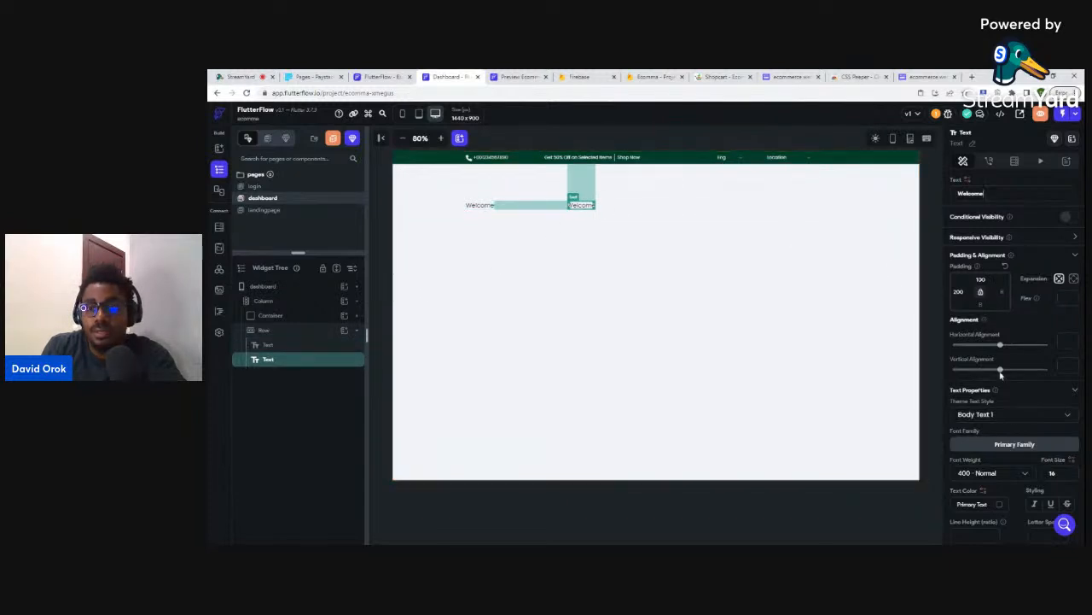
double_click(958, 291)
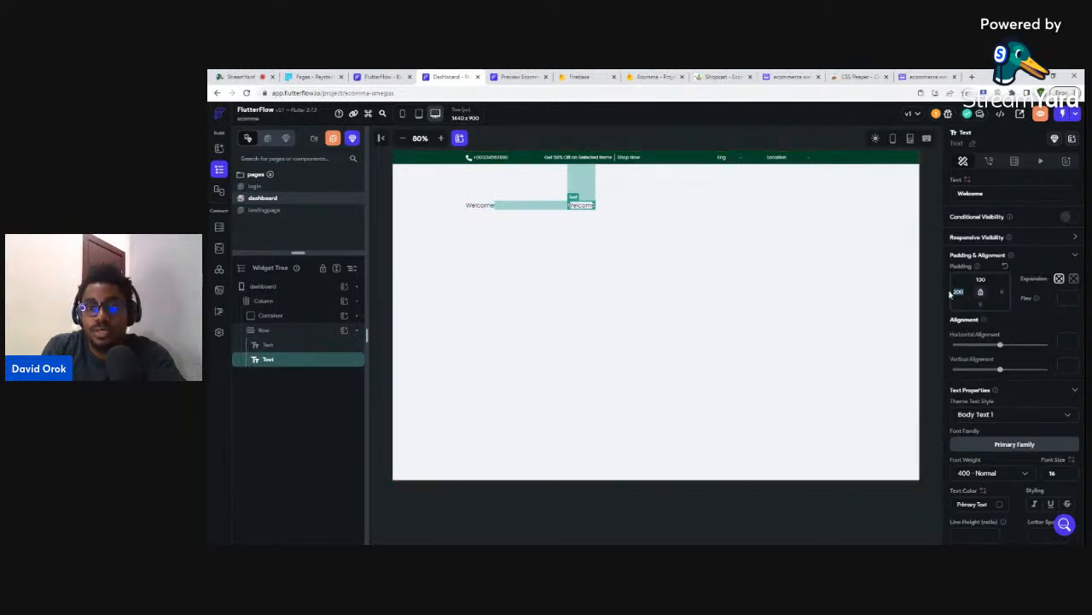
type("0")
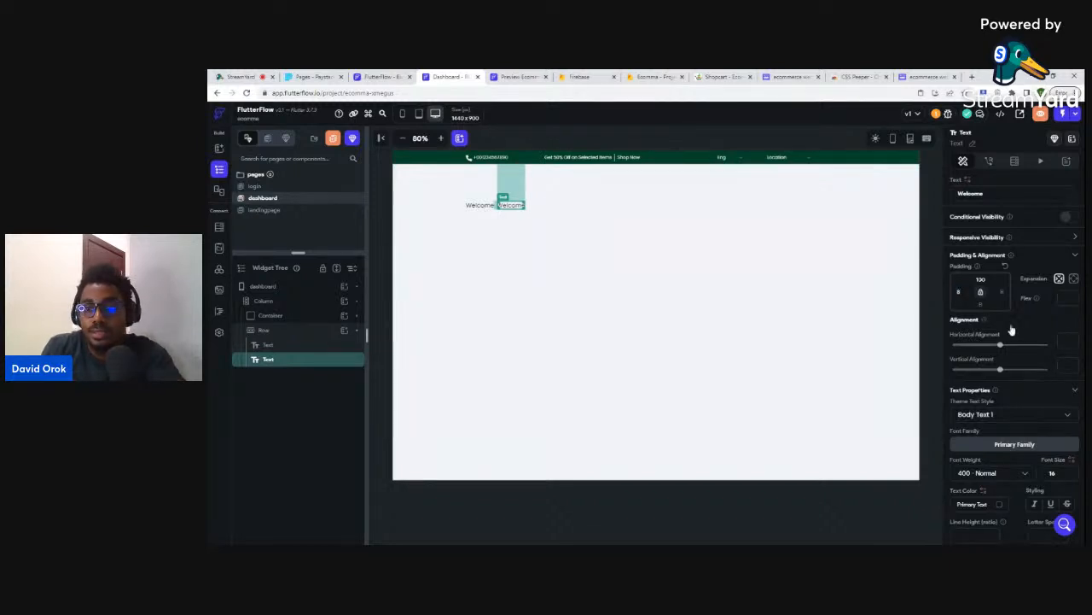
- Replace the copy's text with an e-mail address and set its font weight to 700 Bold
left_click_drag(970, 194, 956, 194)
type("D")
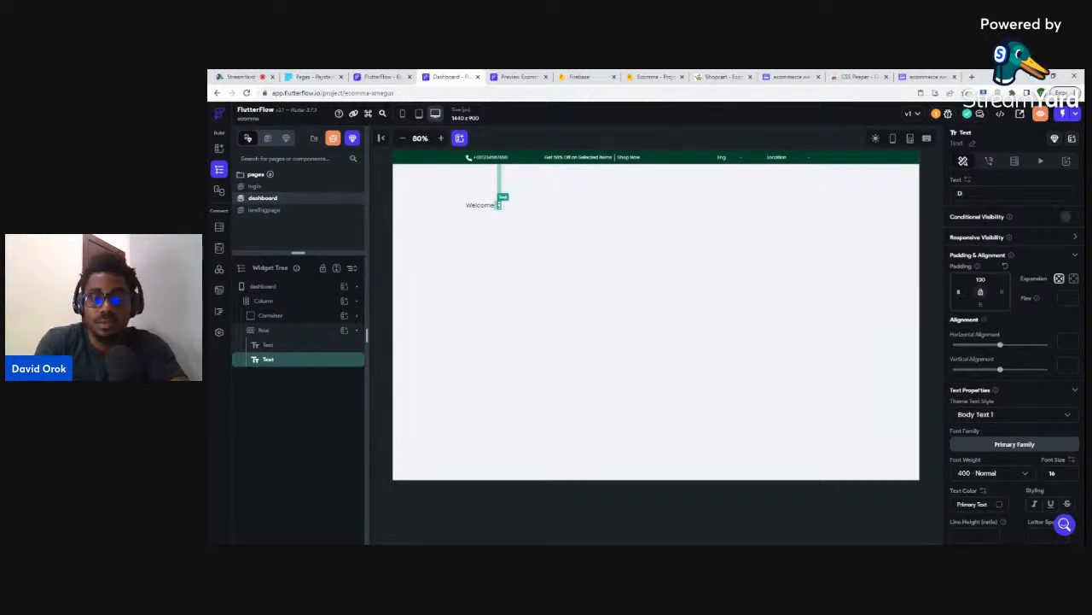
key("BackSpace")
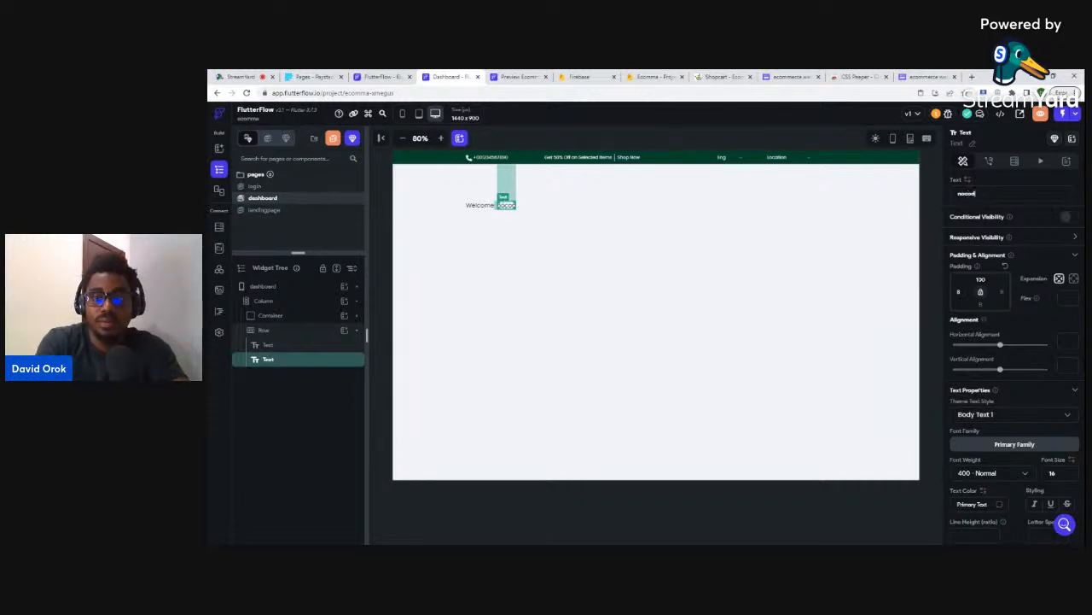
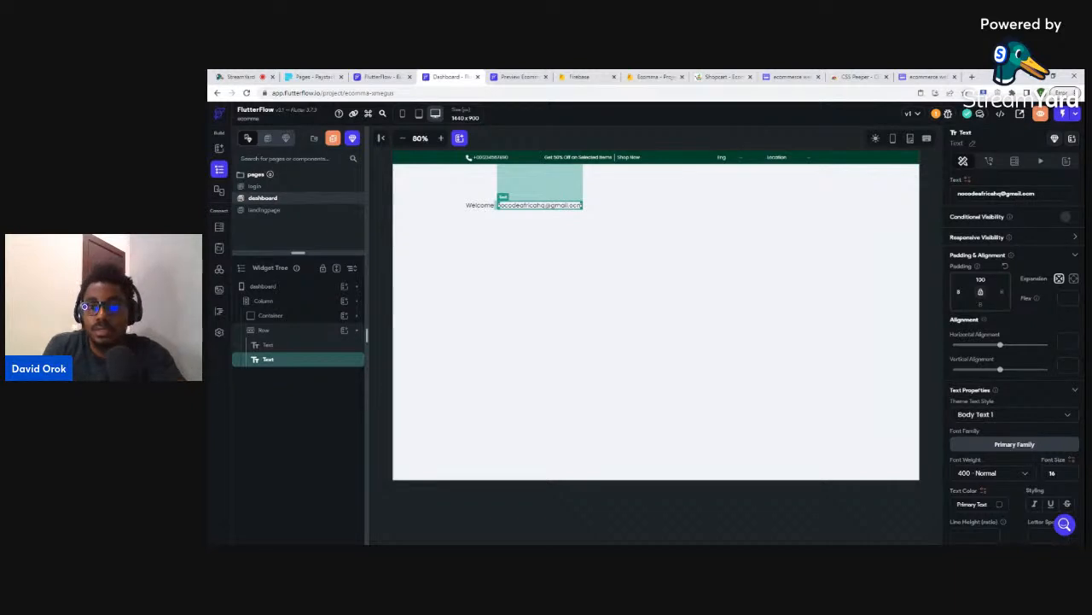
left_click(1021, 474)
left_click(978, 463)
left_click(893, 495)
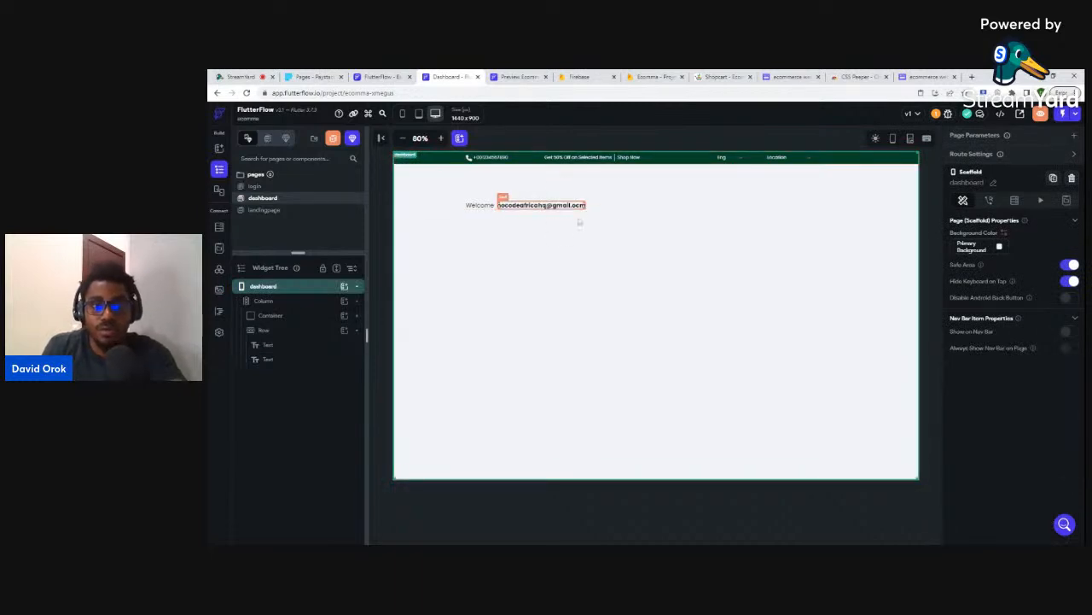
- Scroll through the landing page's deals section, glance at login and dashboard, then return to landingpage
left_click(572, 497)
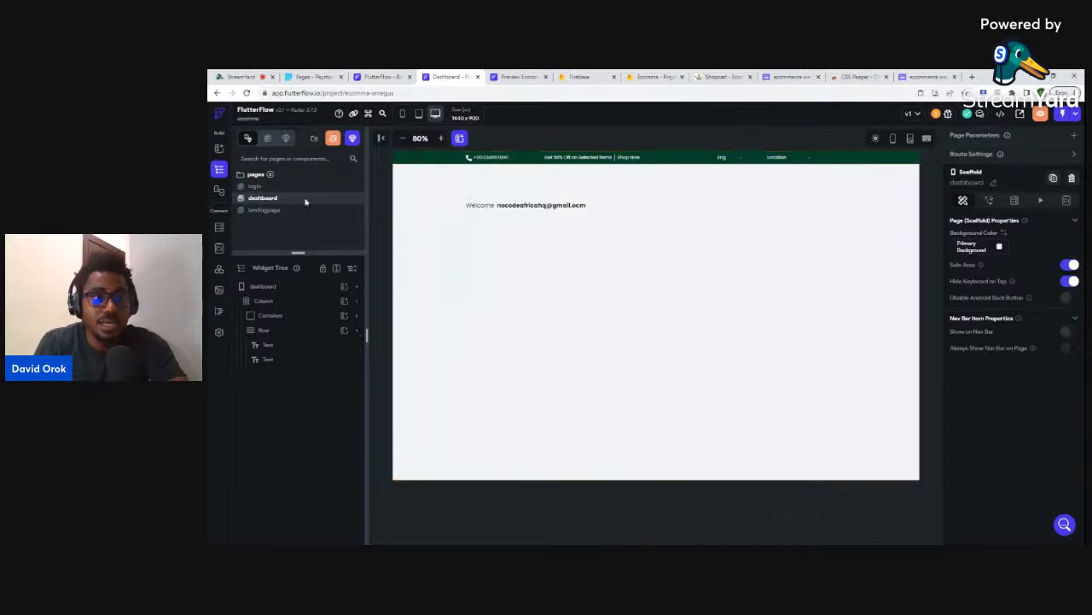
left_click(266, 210)
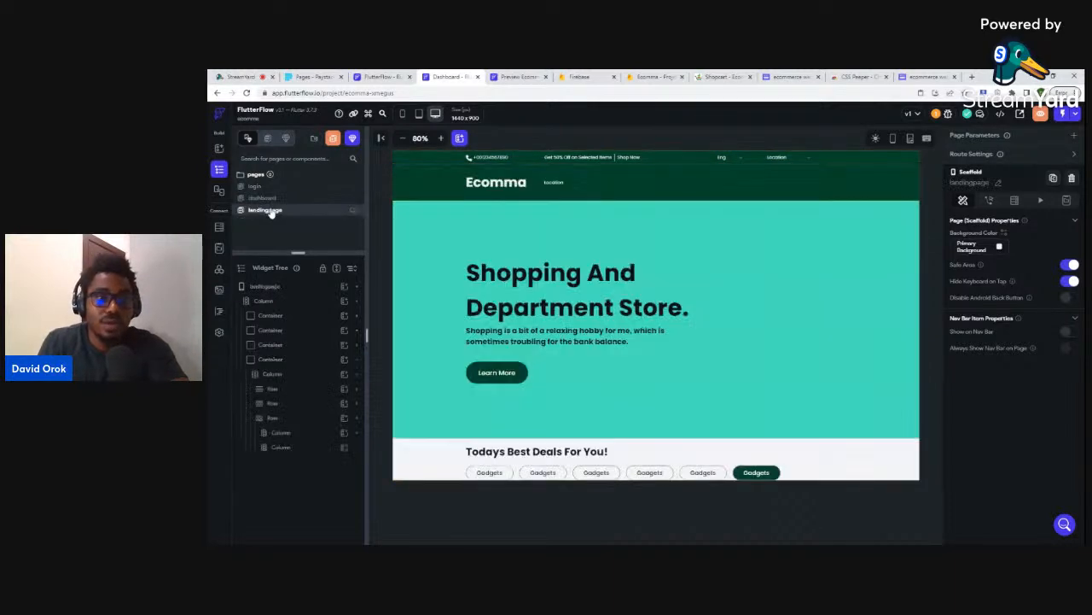
scroll(702, 300, "down", 3)
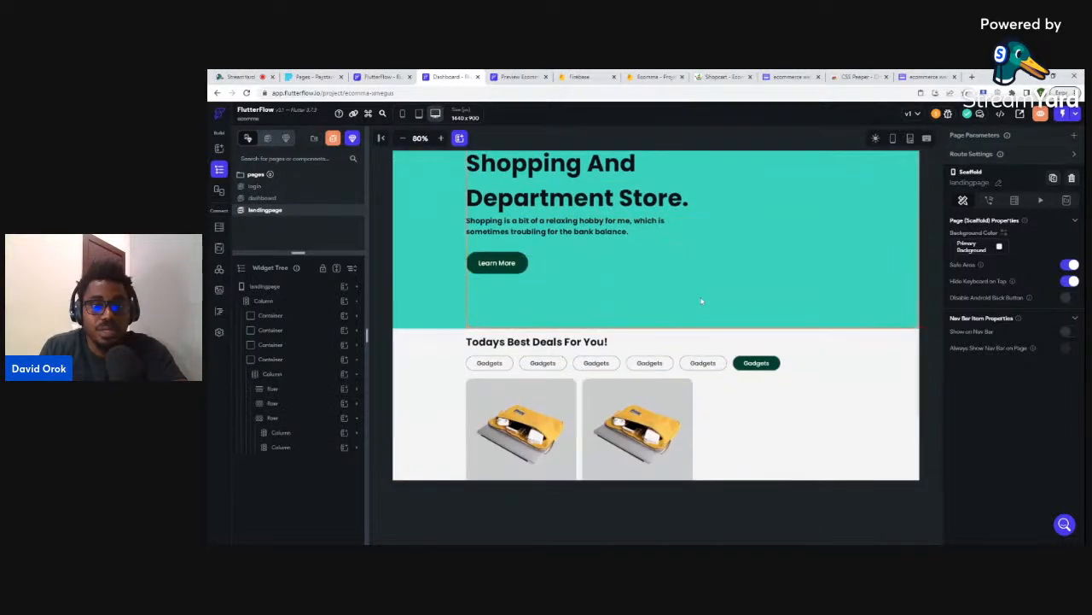
scroll(702, 287, "down", 2)
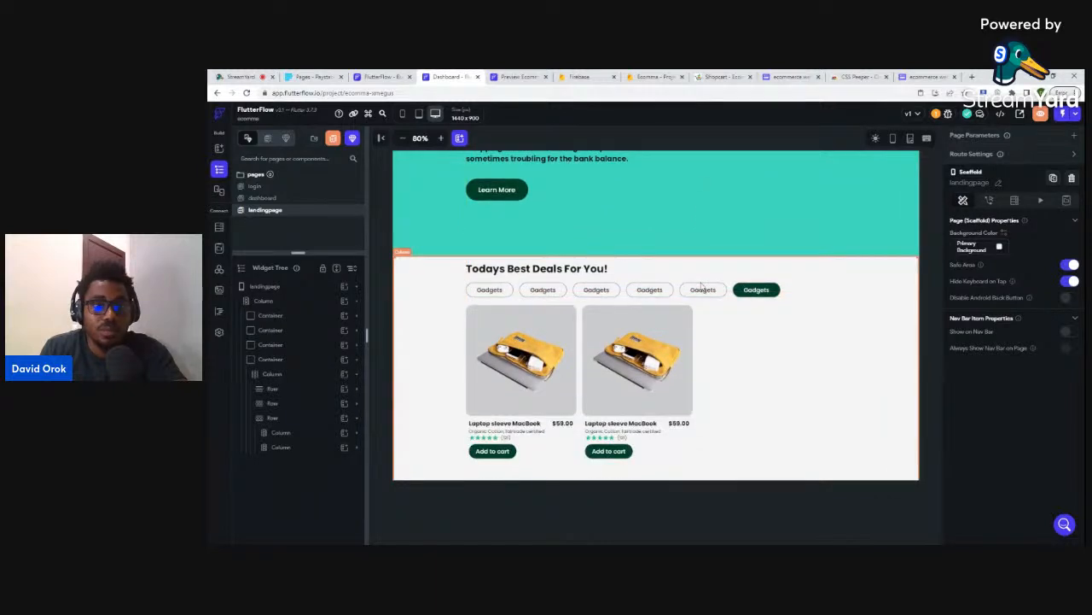
left_click(271, 187)
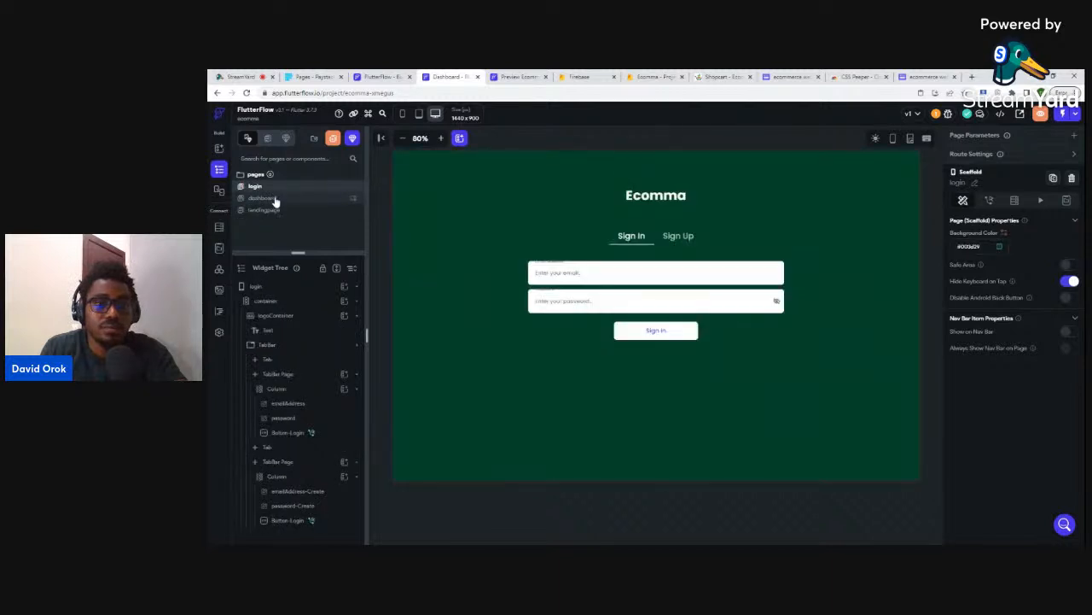
left_click(275, 199)
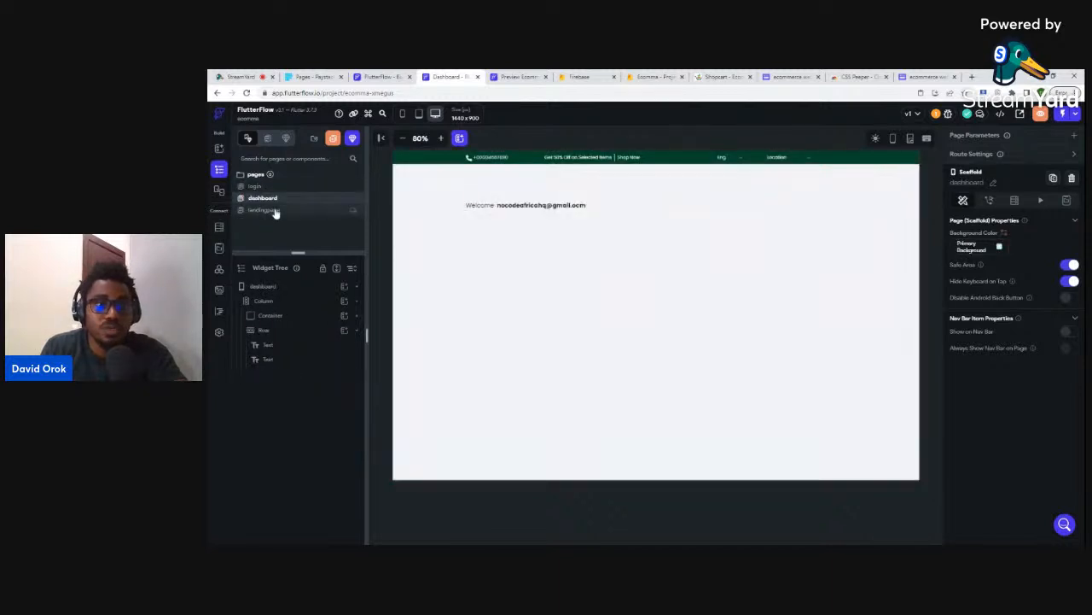
left_click(273, 210)
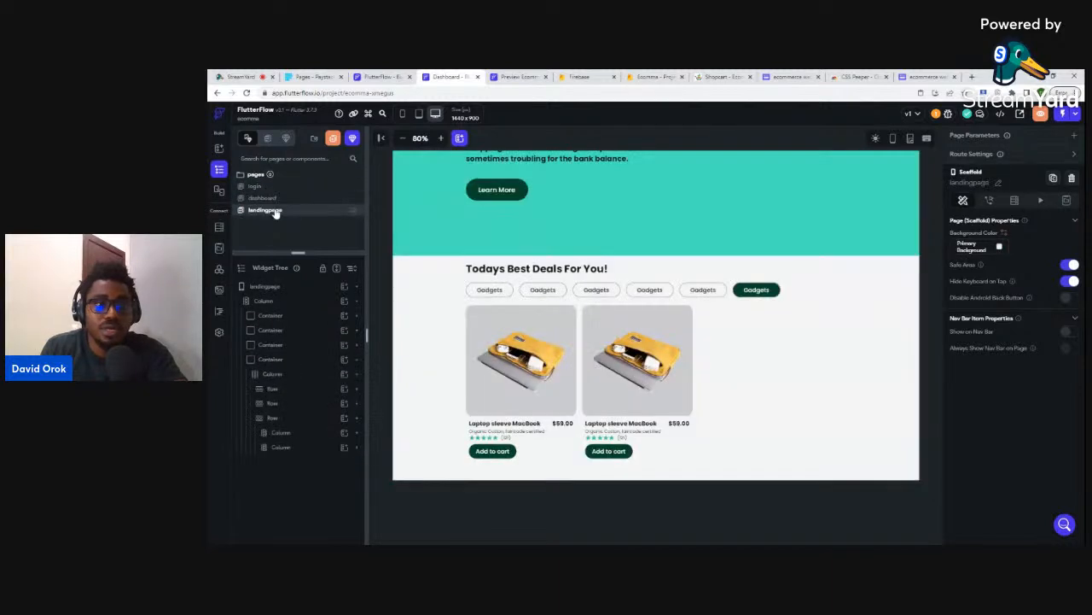
- Create a blank page named 'description' and delete its default app bar
left_click(333, 140)
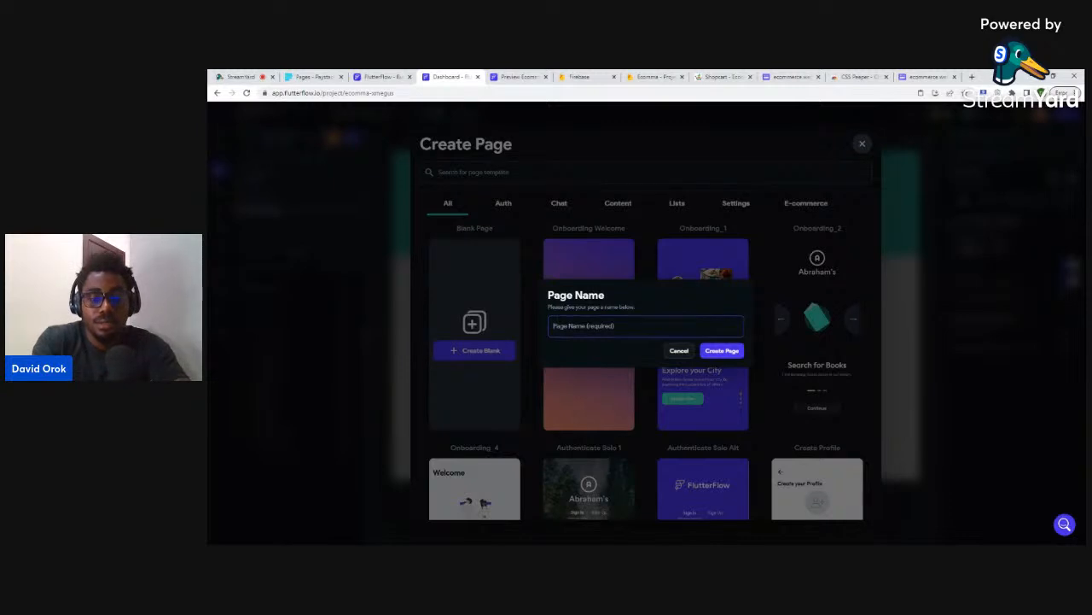
type("descri")
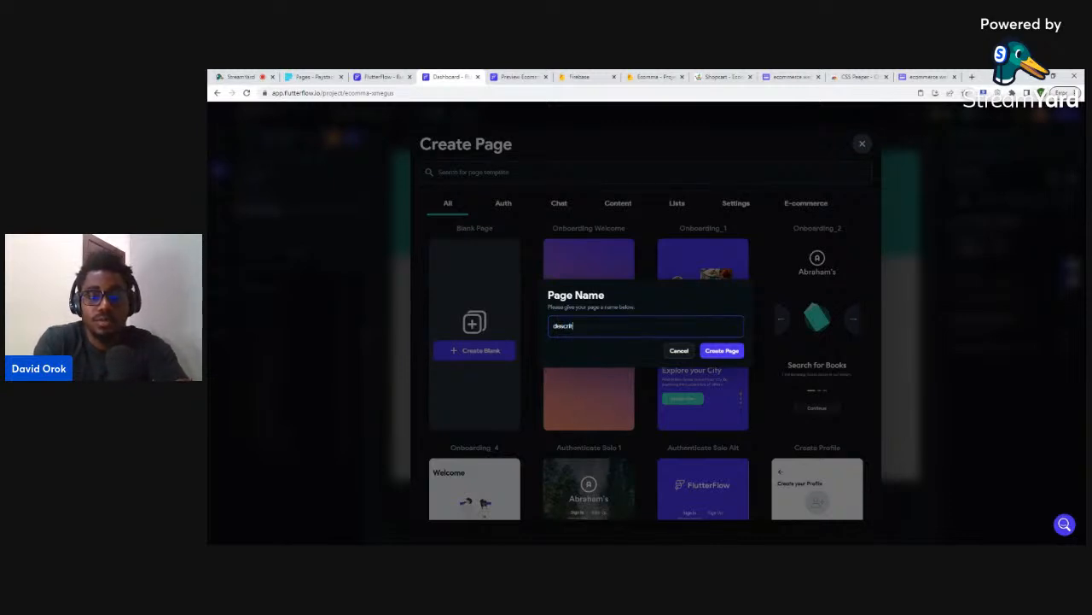
type("ption")
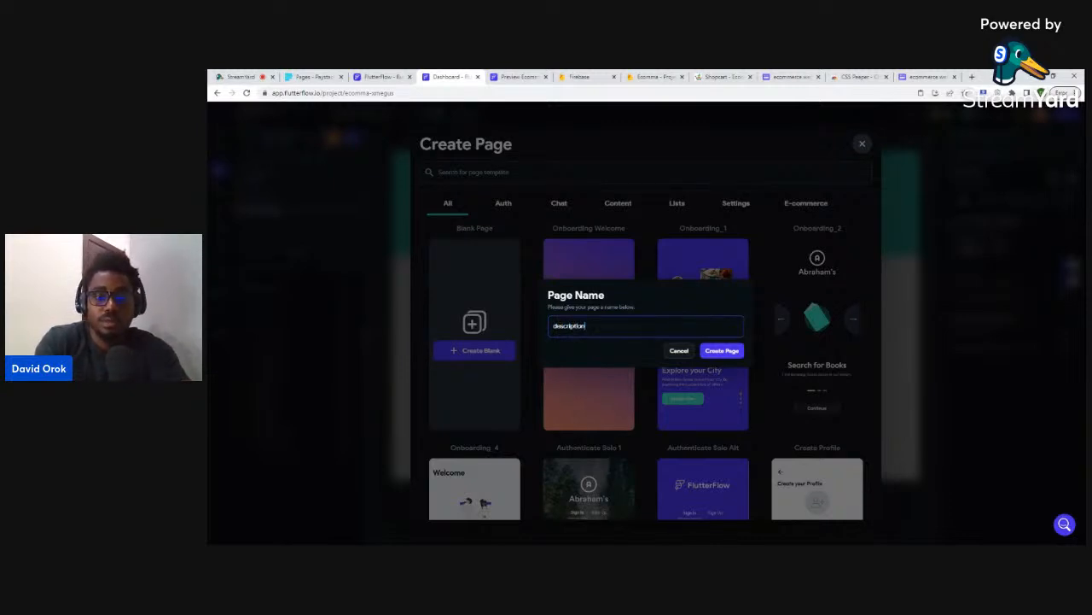
left_click(721, 351)
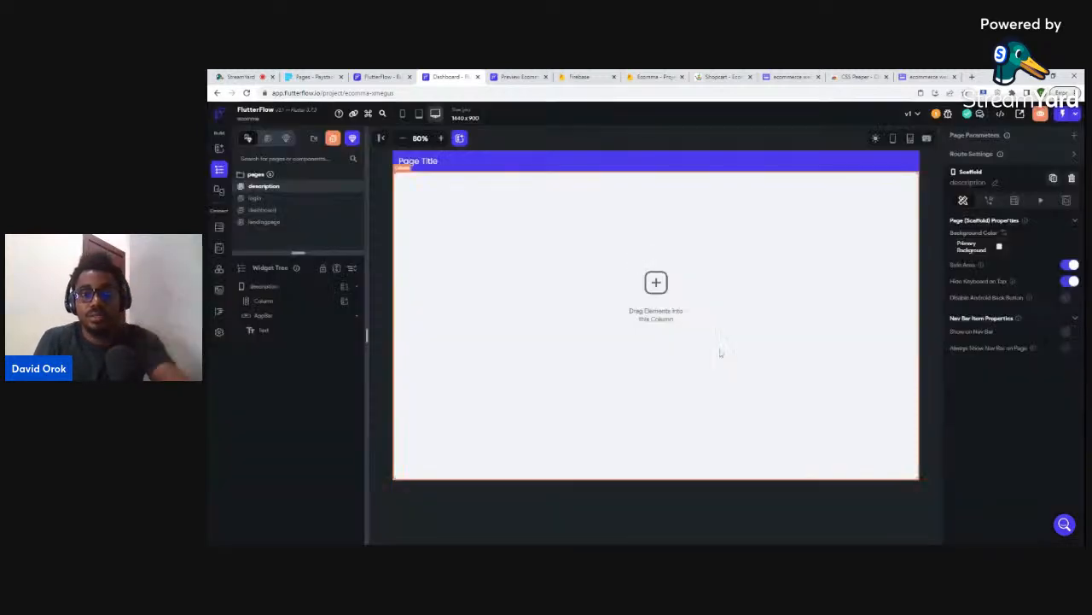
left_click(628, 161)
key("Delete")
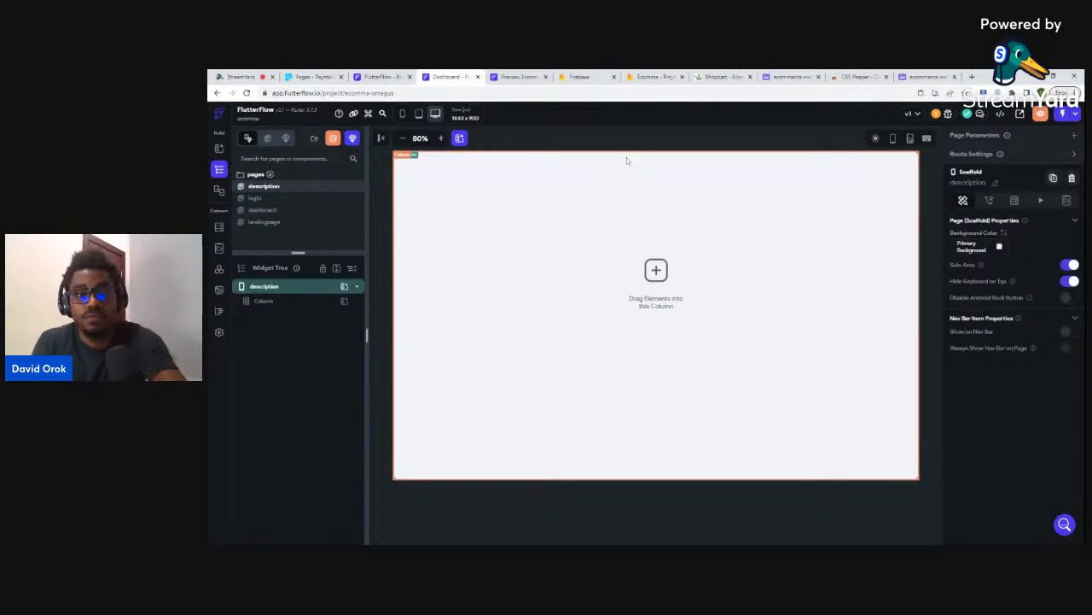
- Insert the saved green nav bar template into the description page's main column
left_click(300, 309)
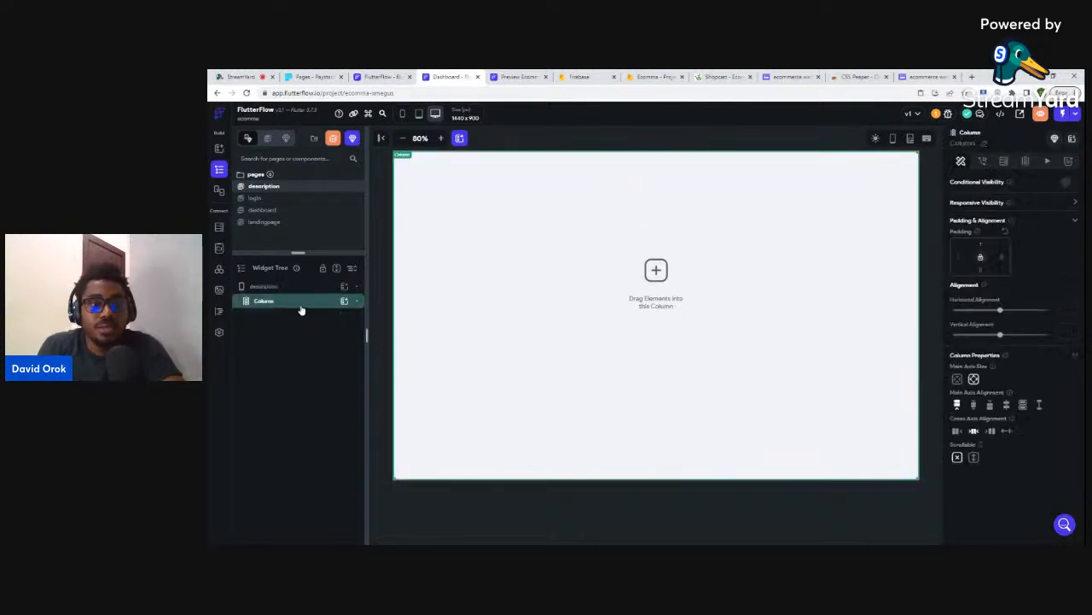
left_click(344, 301)
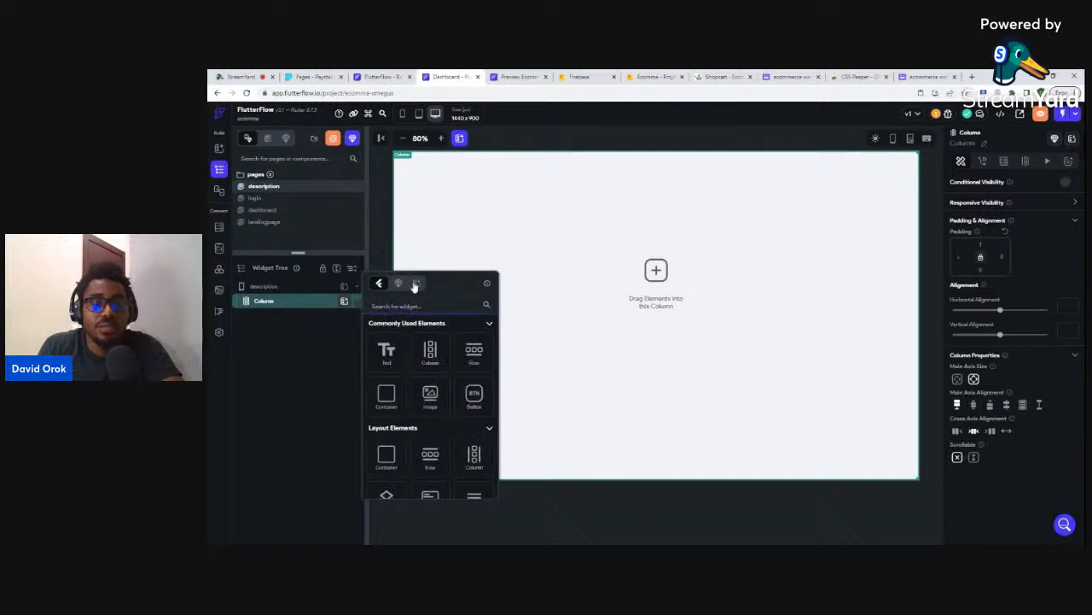
left_click(416, 284)
scroll(434, 460, "down", 1)
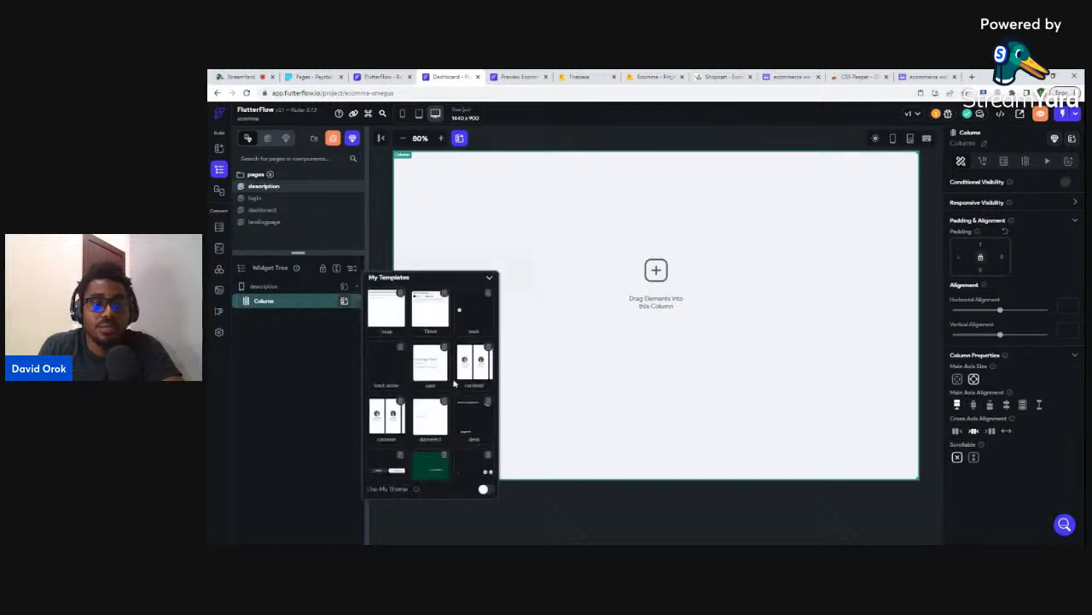
left_click(431, 466)
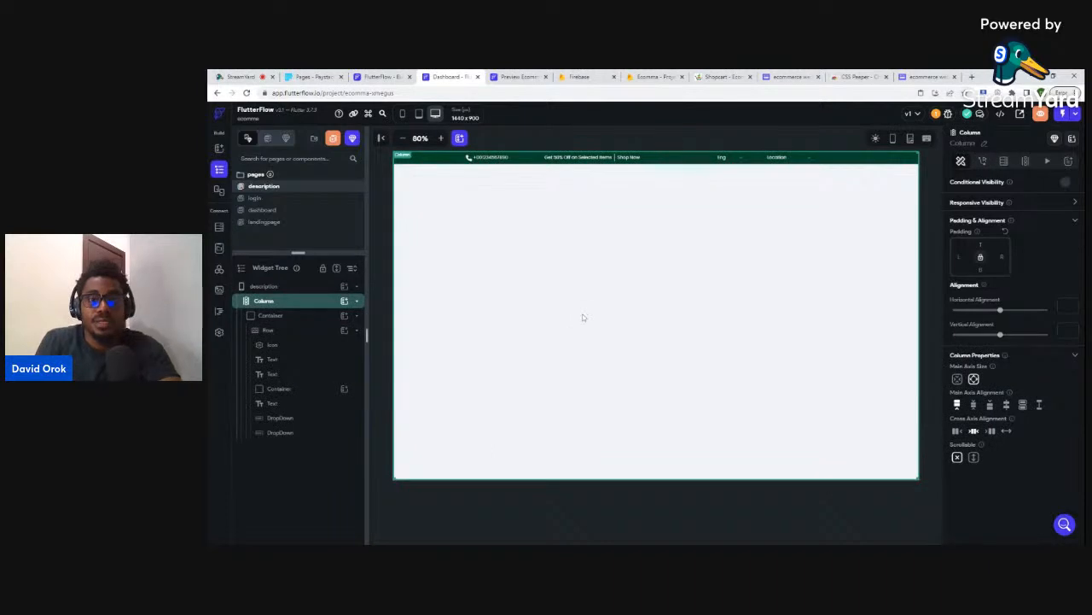
- Collapse the nav bar container, then add a Row below it with a Column inside
left_click(271, 316)
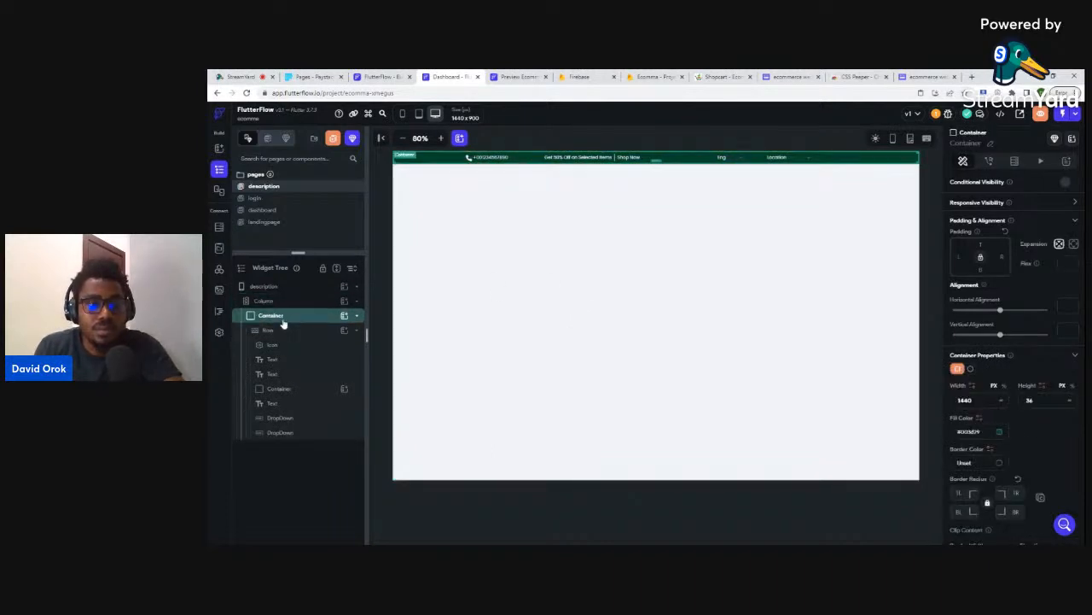
left_click(357, 316)
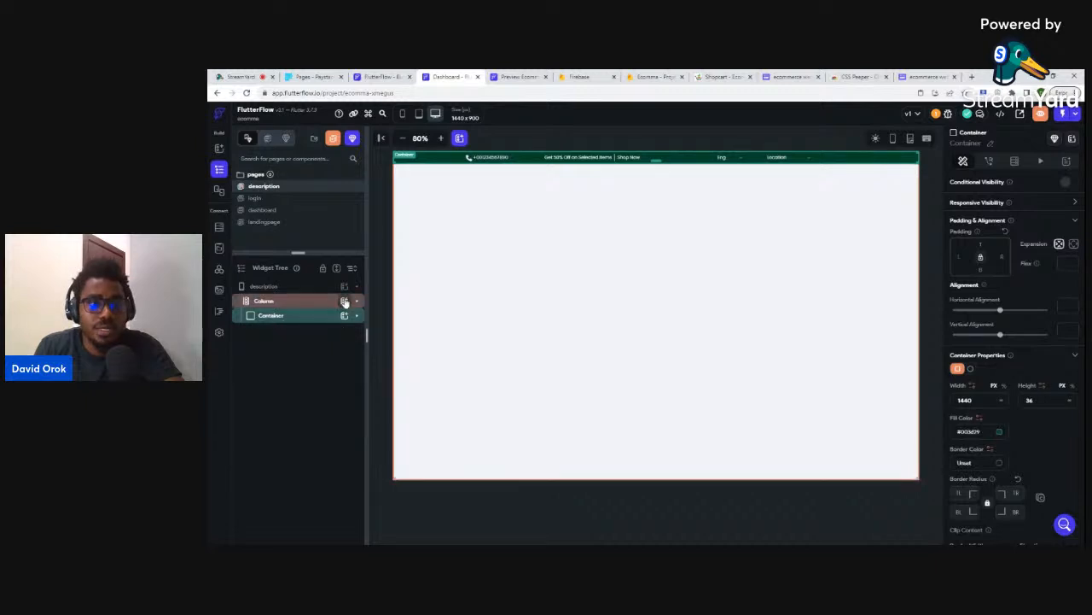
left_click(344, 315)
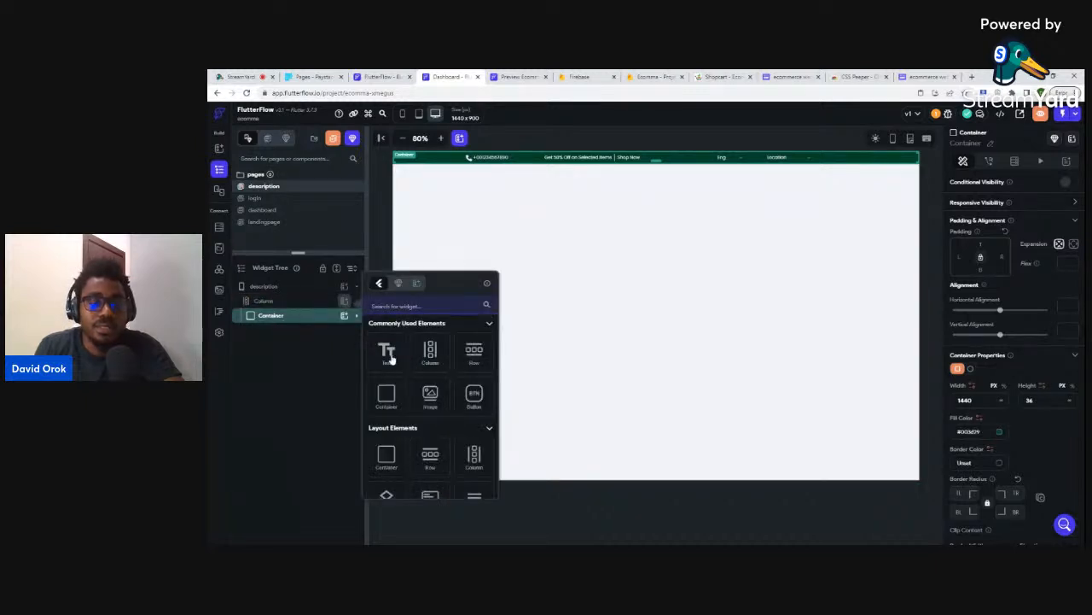
left_click(473, 352)
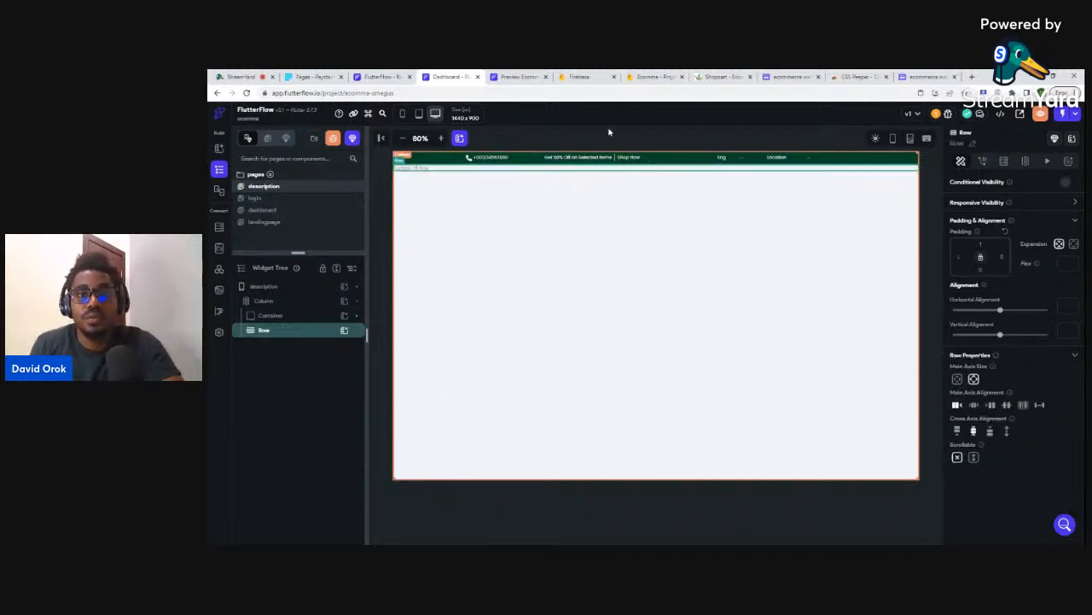
left_click(344, 332)
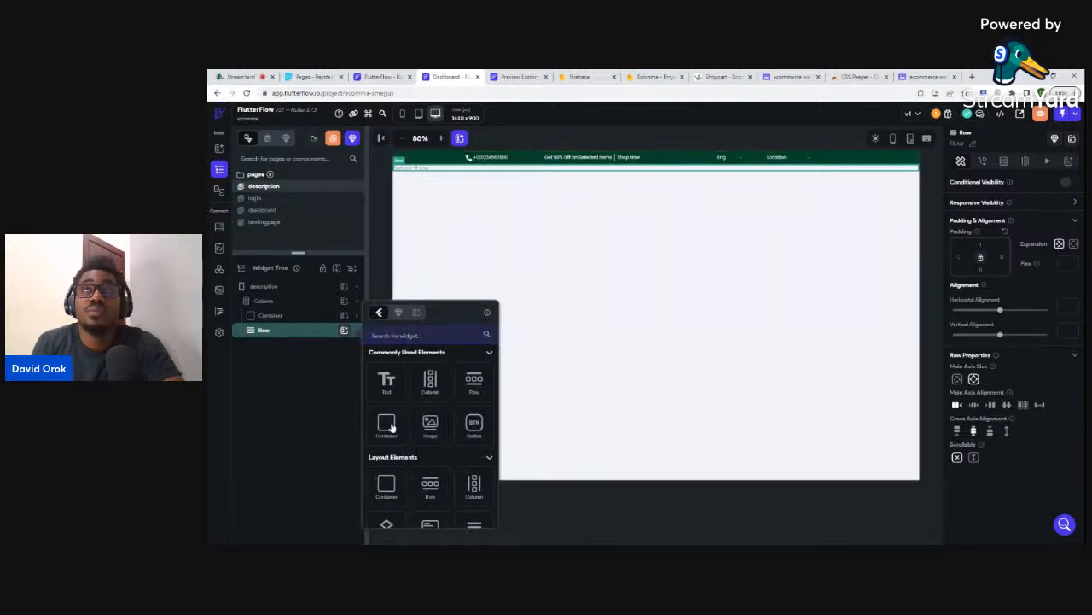
left_click(429, 386)
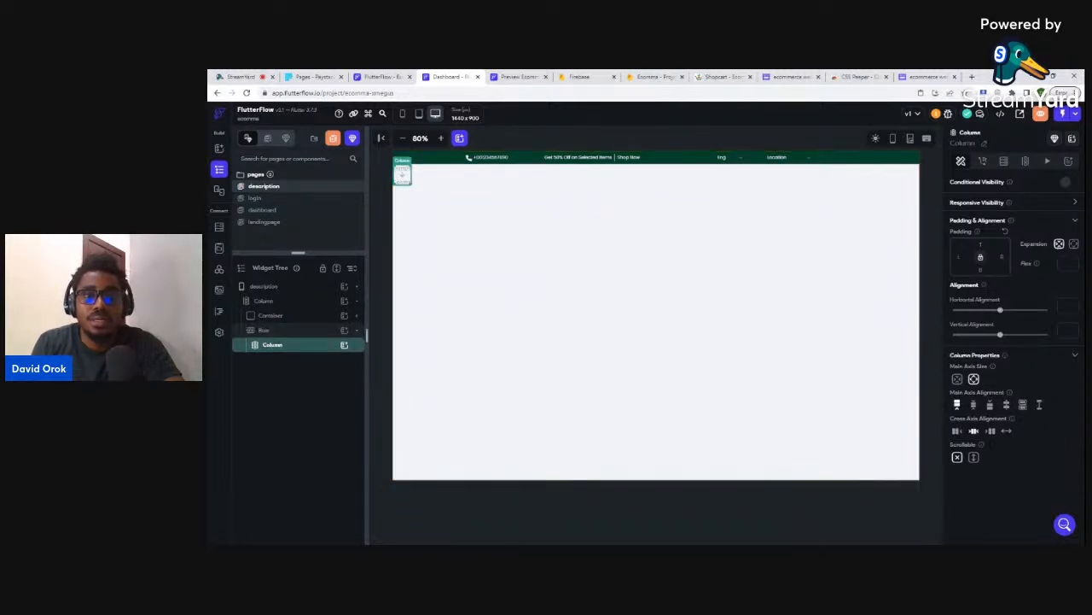
left_click(720, 76)
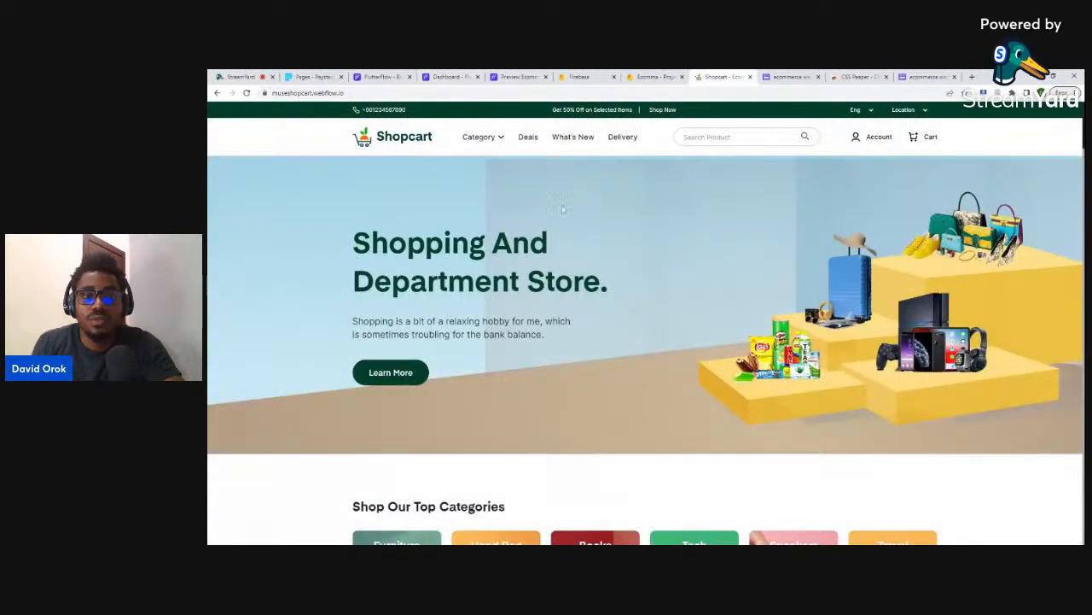
- Look over the Whimsical Airpods Max product page design, then return to FlutterFlow
left_click(927, 76)
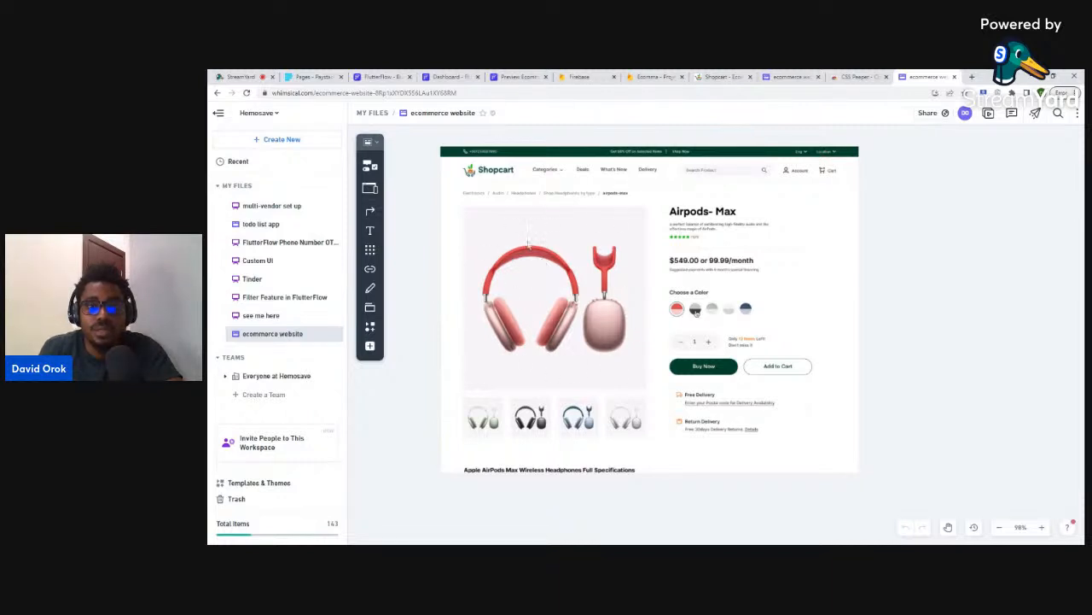
left_click(445, 77)
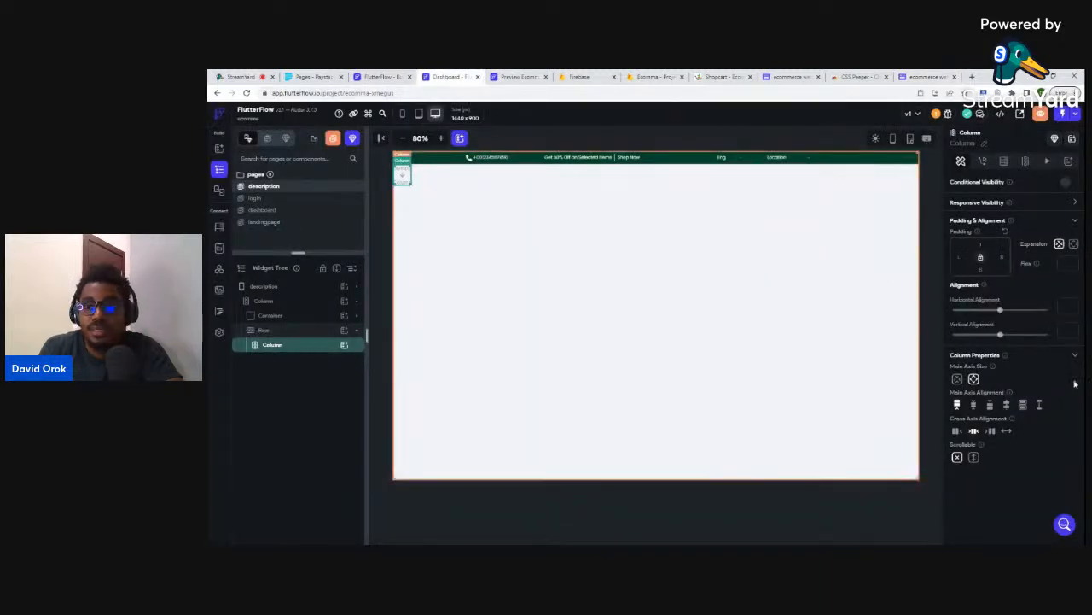
- Add an Image to the column sized 600 × 600 with 50 top and left padding
left_click(344, 346)
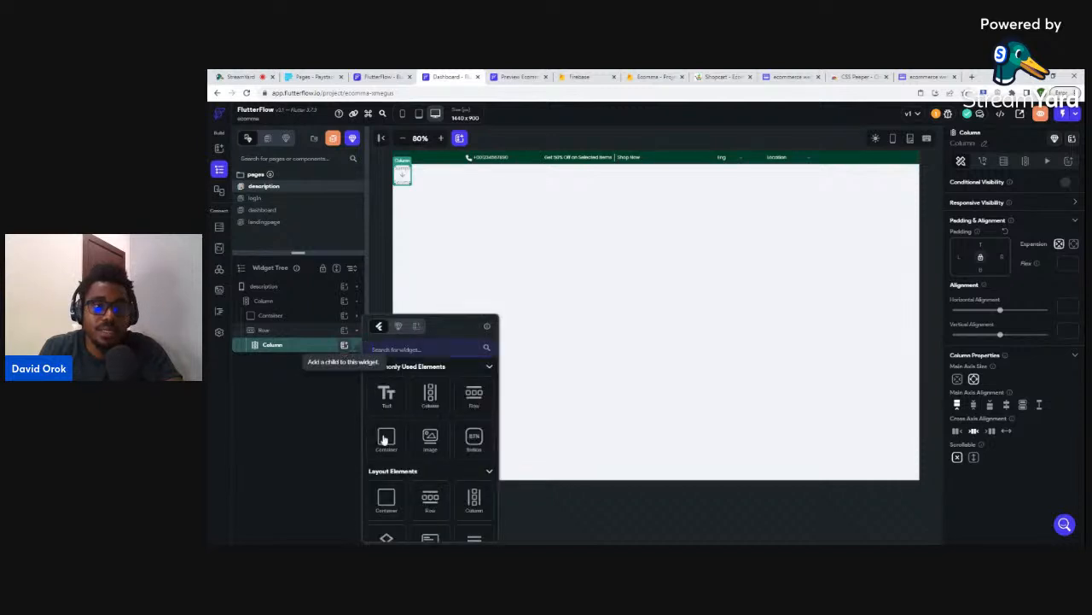
left_click(424, 439)
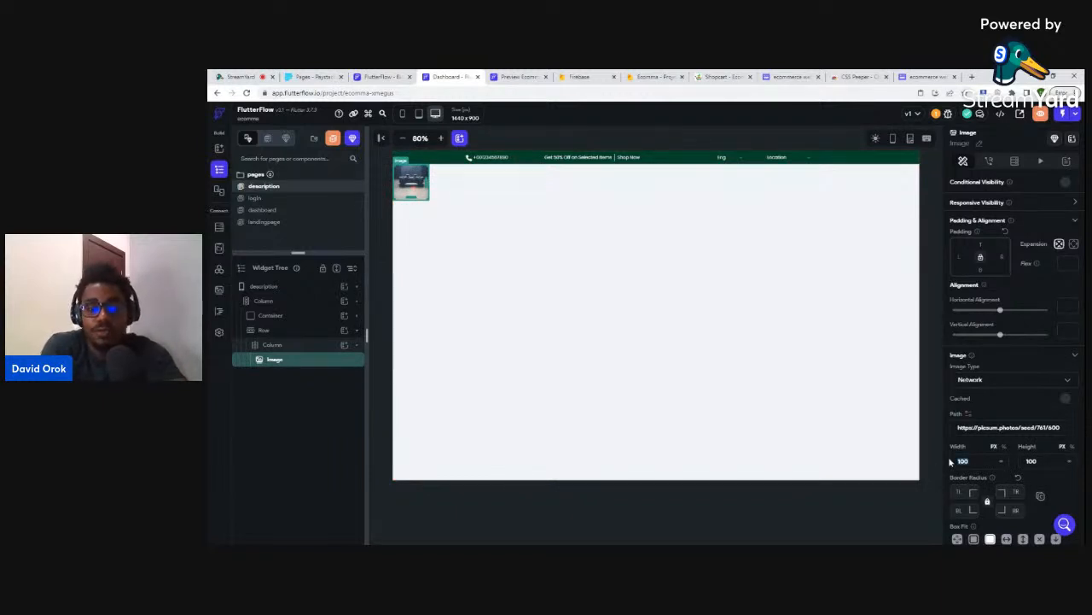
type("500")
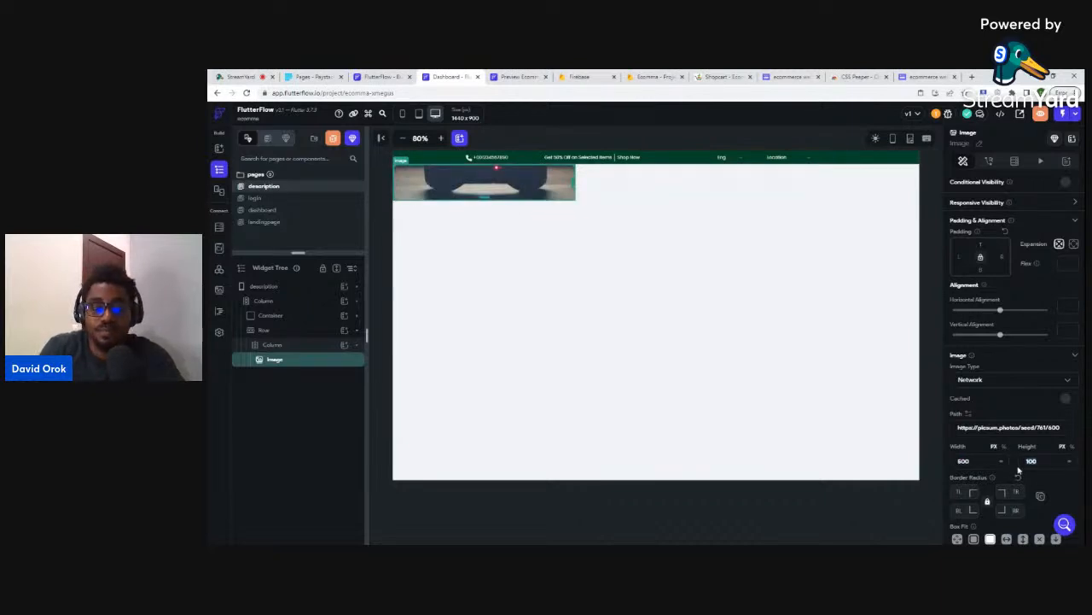
type("600")
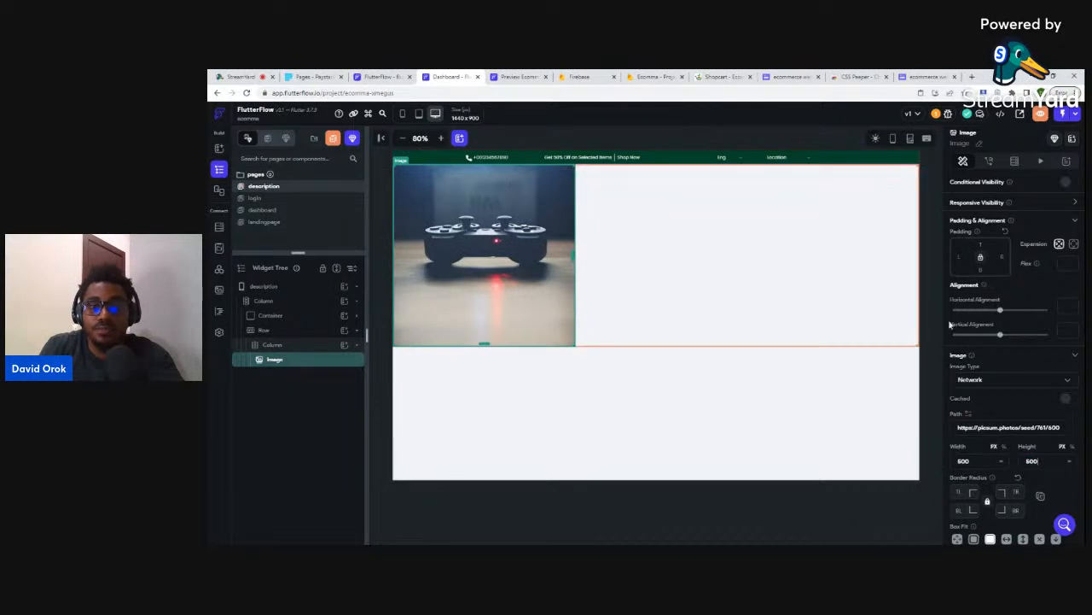
left_click(630, 311)
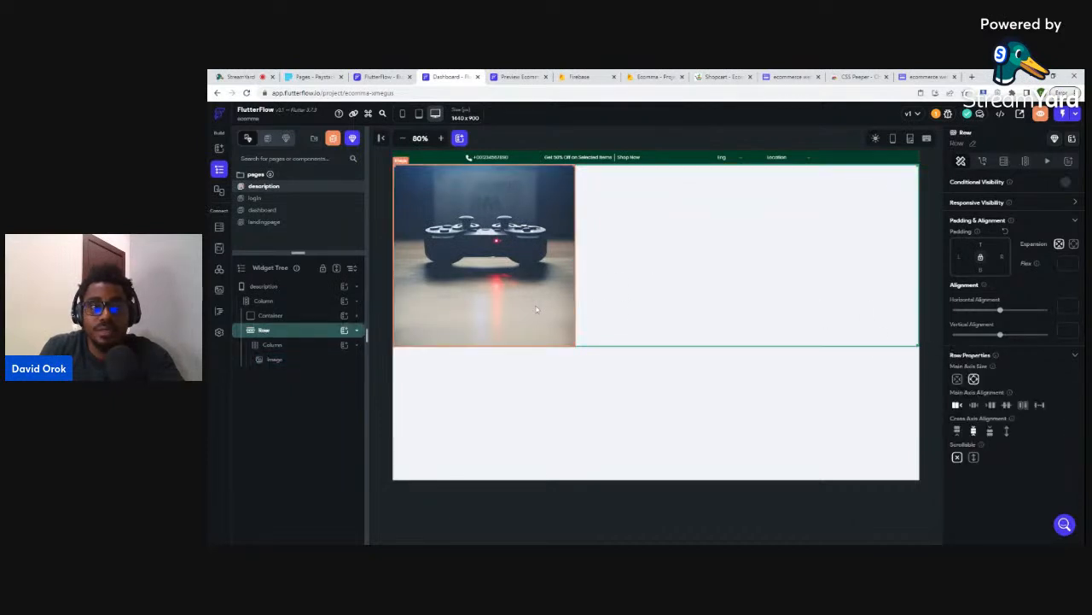
left_click(536, 308)
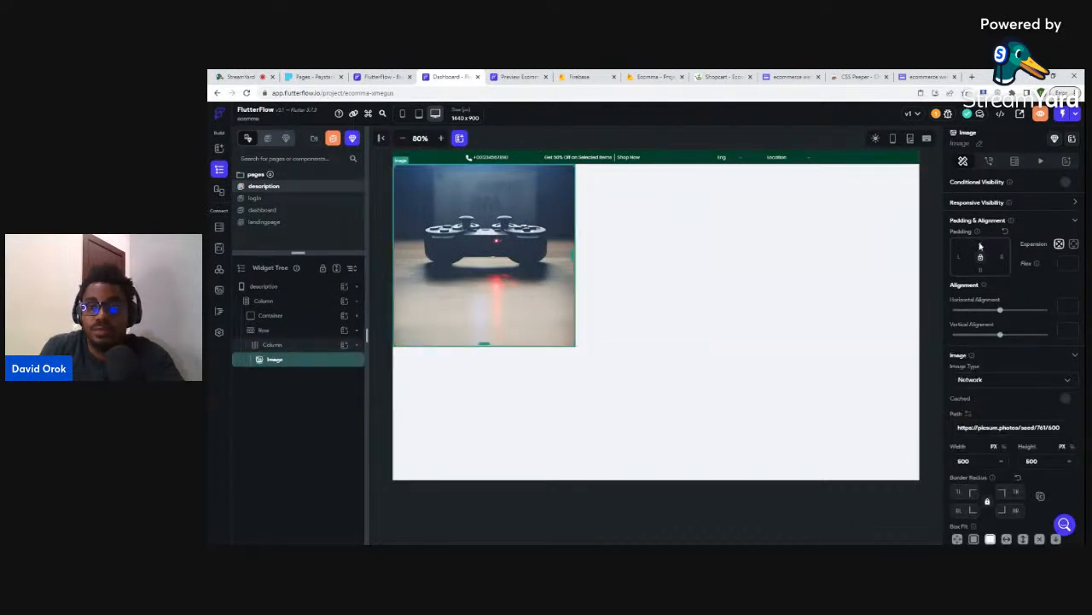
type("50")
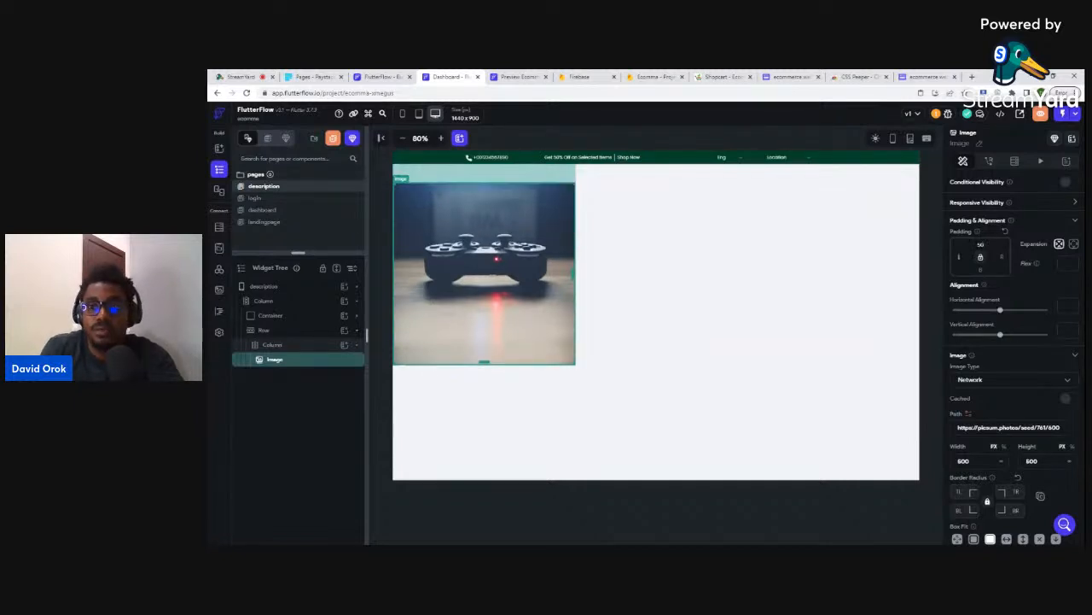
type("50")
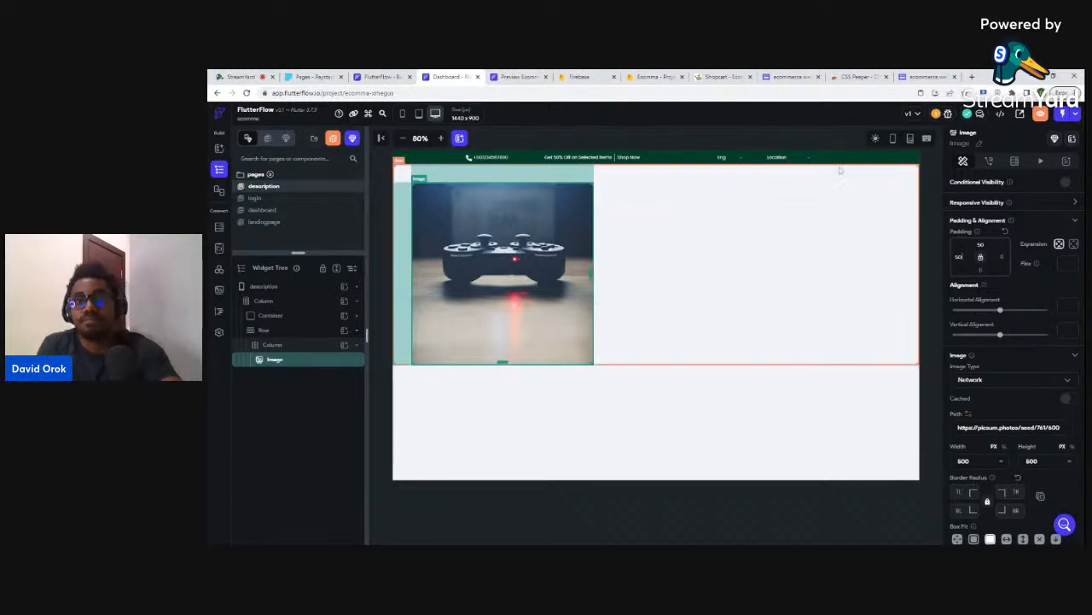
- Search Google for 'headset' in a new tab and show the image results
left_click(972, 77)
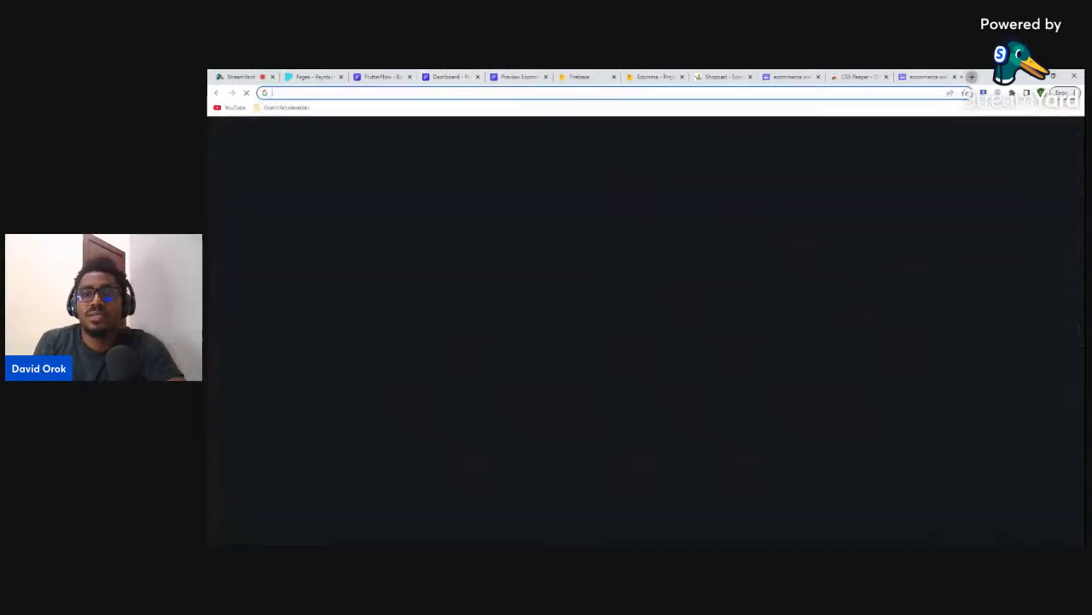
type("head")
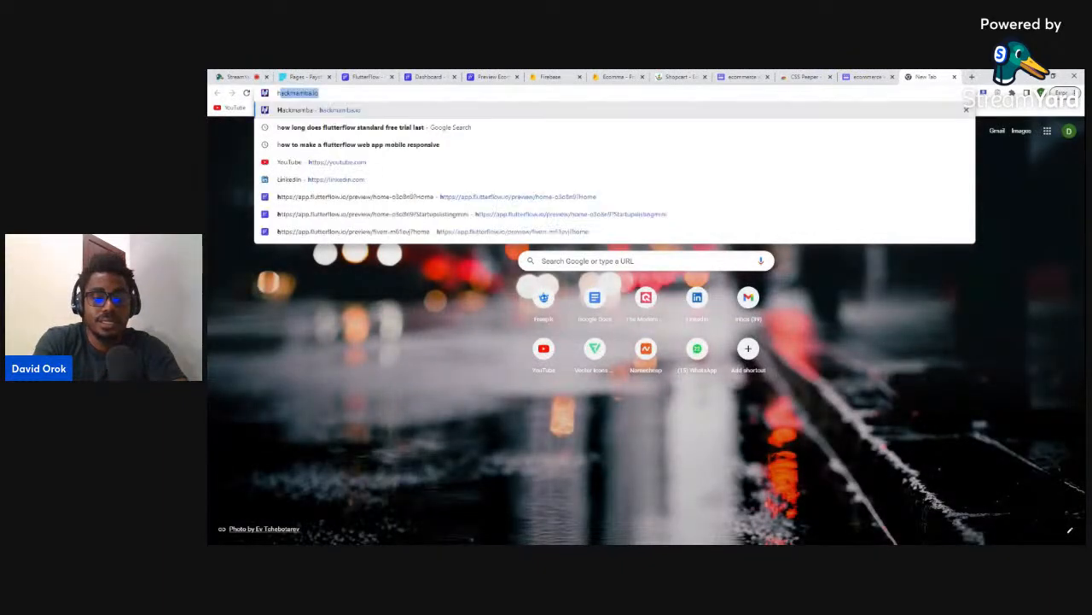
type("set")
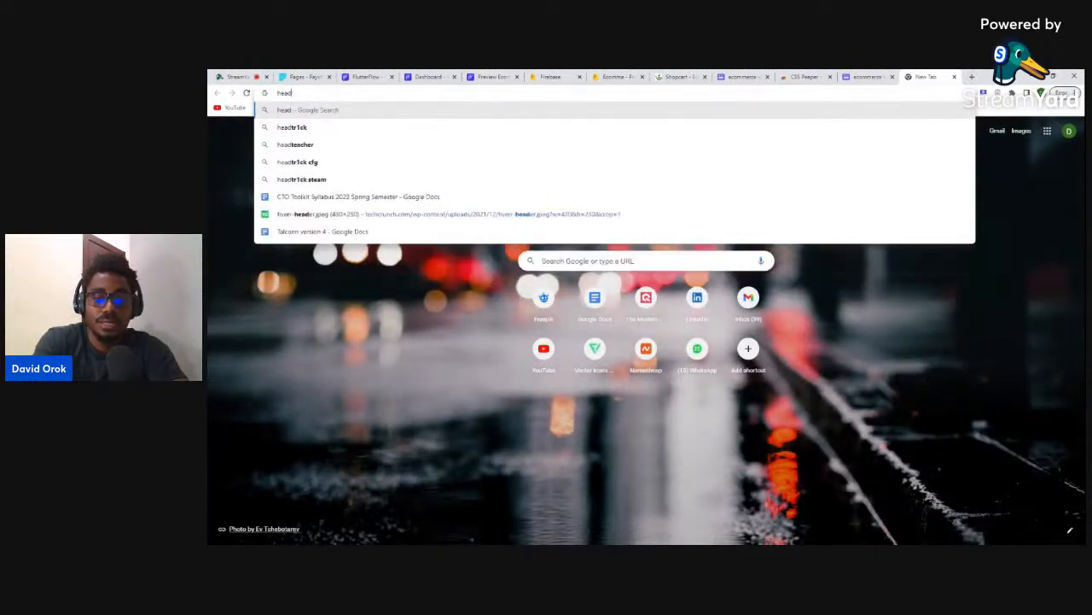
key("Return")
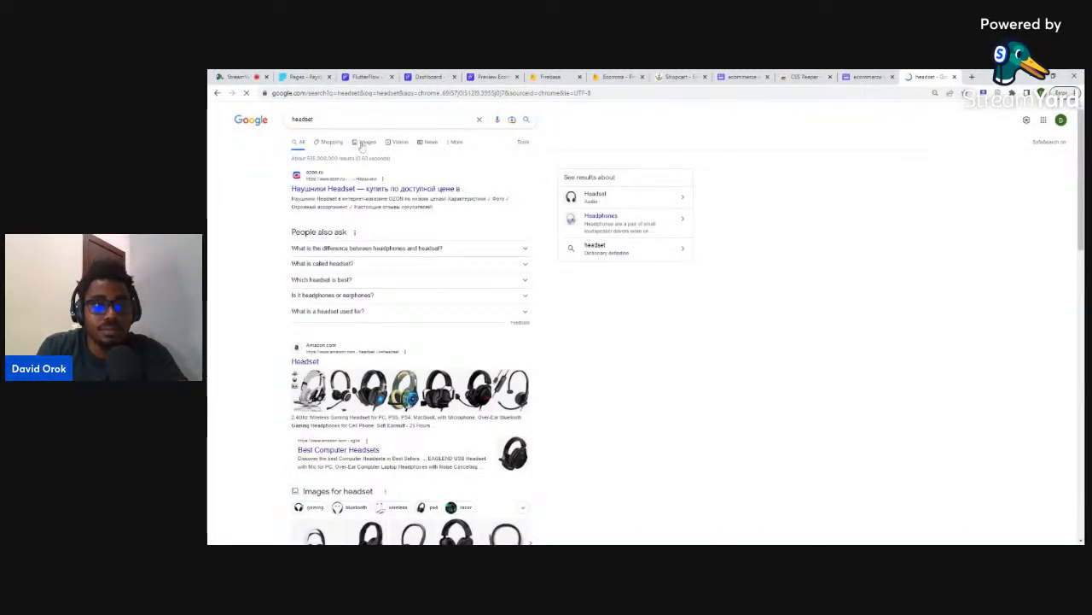
left_click(363, 141)
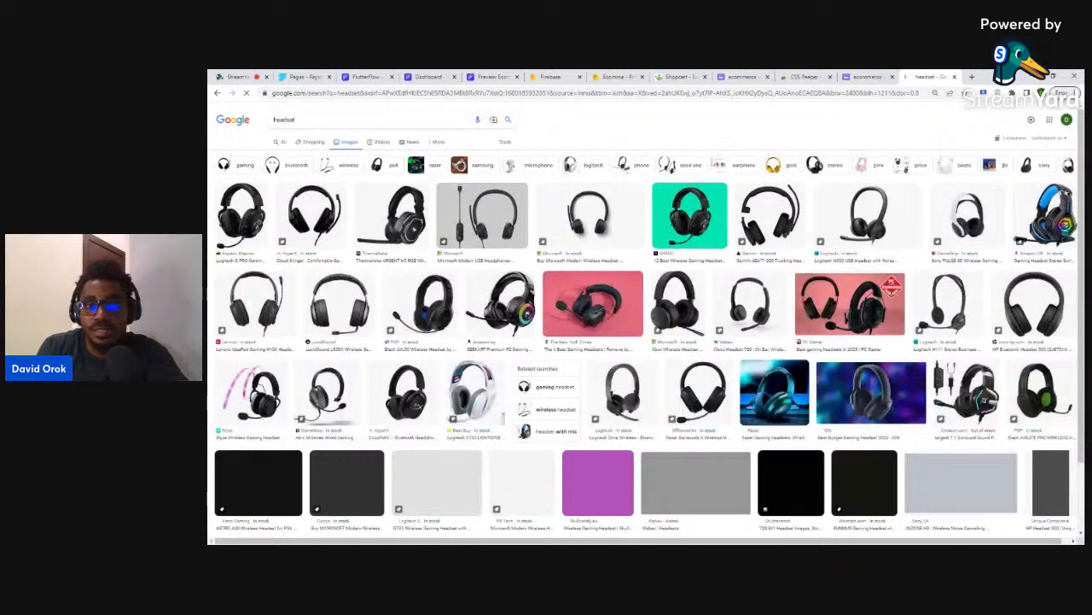
- Preview the Garmin headset picture, then return to the FlutterFlow editor
scroll(809, 230, "down", 3)
scroll(809, 224, "up", 3)
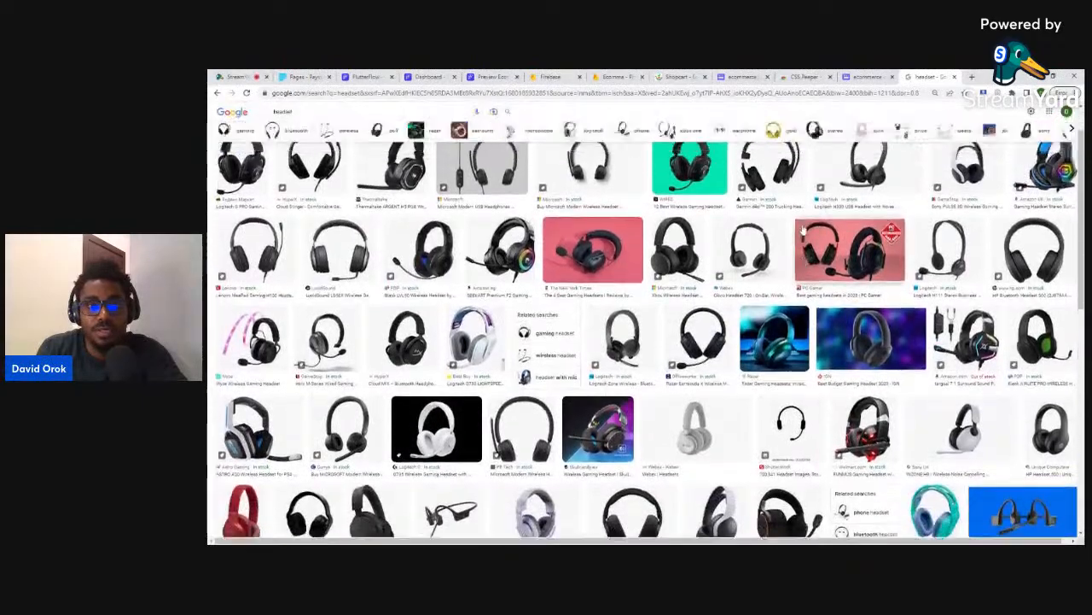
scroll(802, 224, "down", 8)
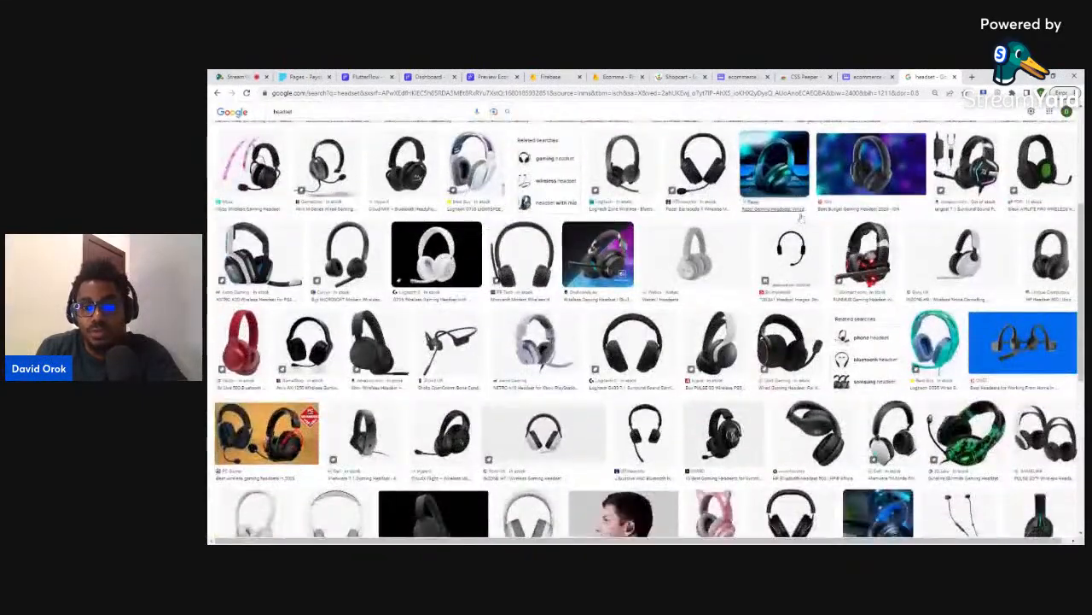
scroll(802, 205, "up", 2)
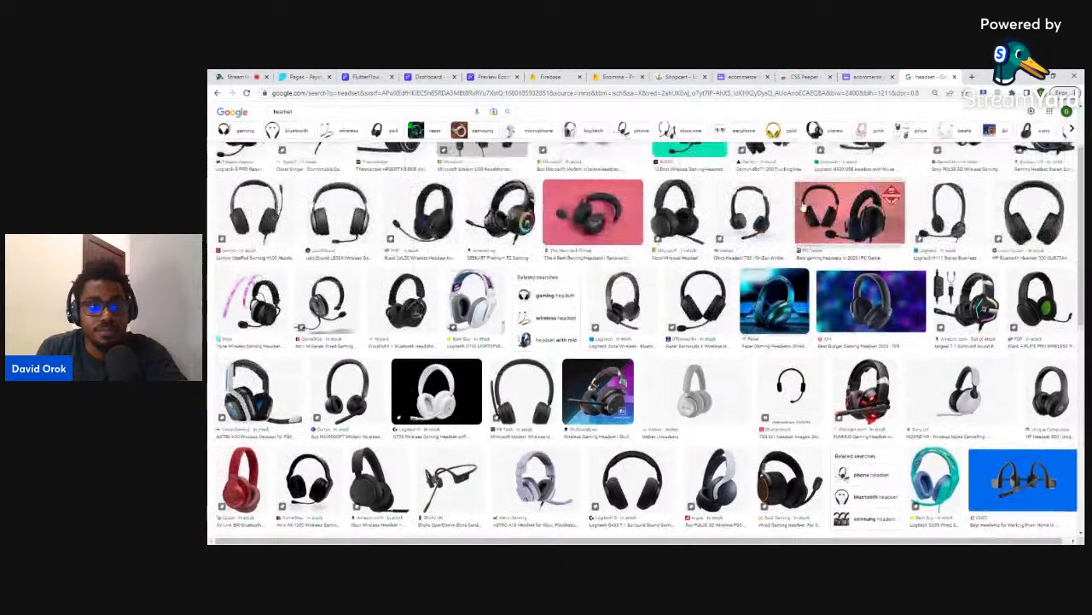
scroll(805, 203, "up", 1)
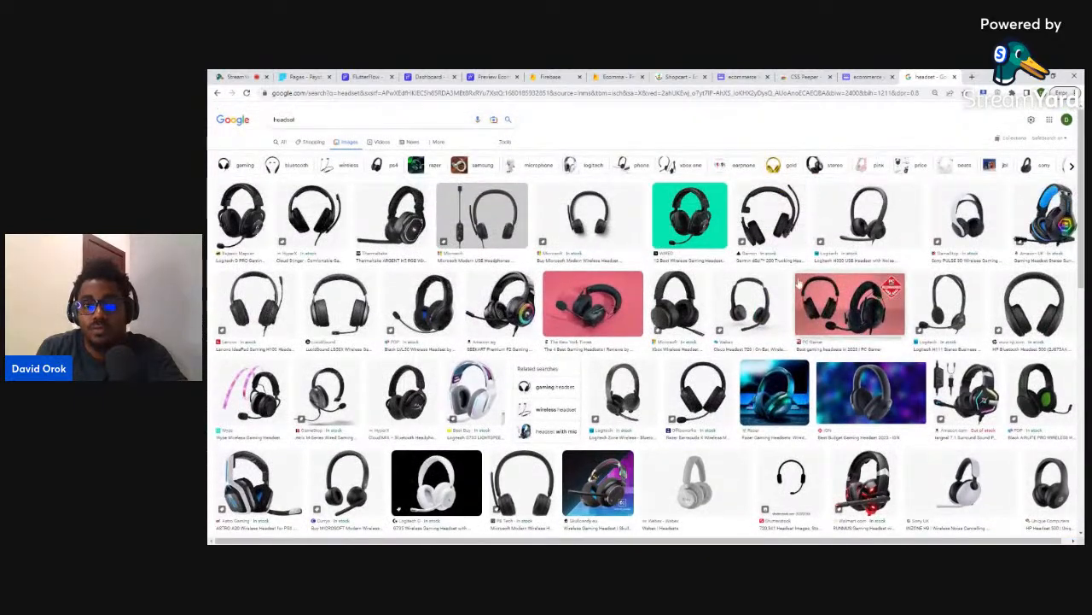
left_click(776, 215)
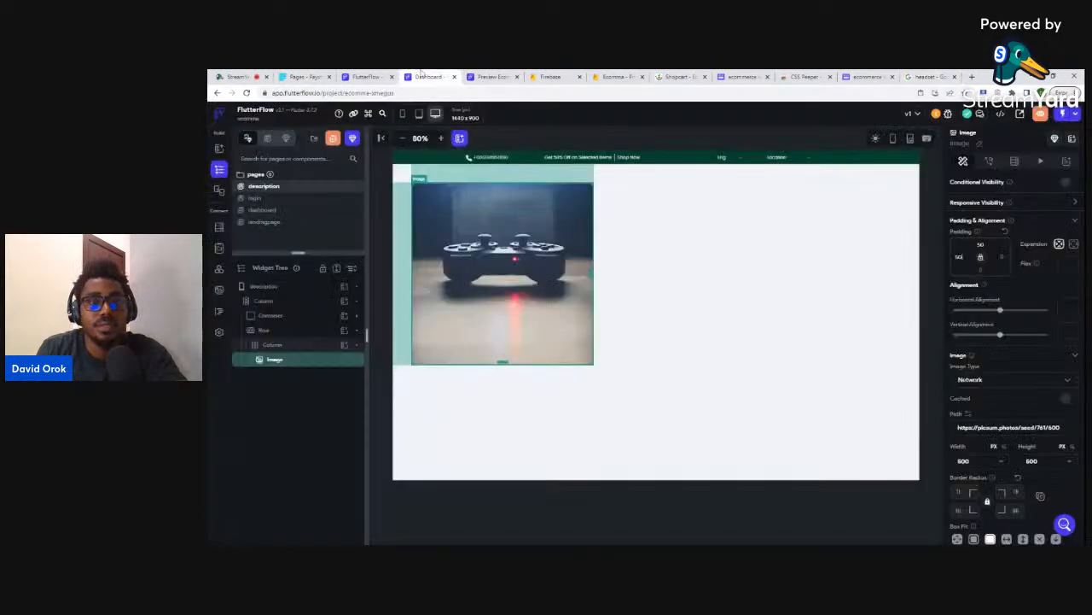
left_click(426, 77)
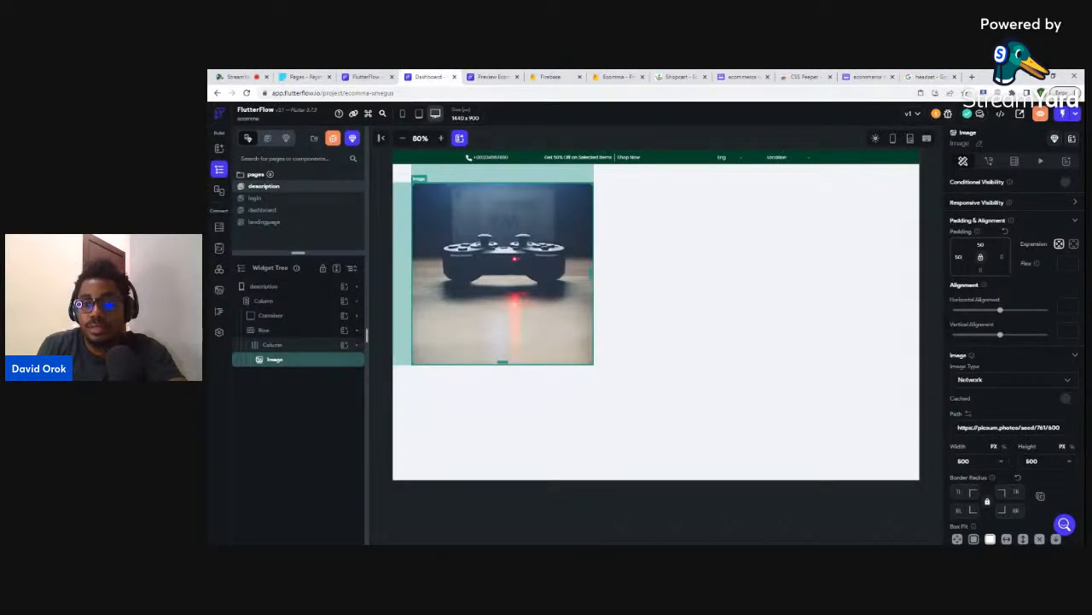
- Paste the Garmin headset picture URL as the image's source
key("ctrl+a")
key("ctrl+v")
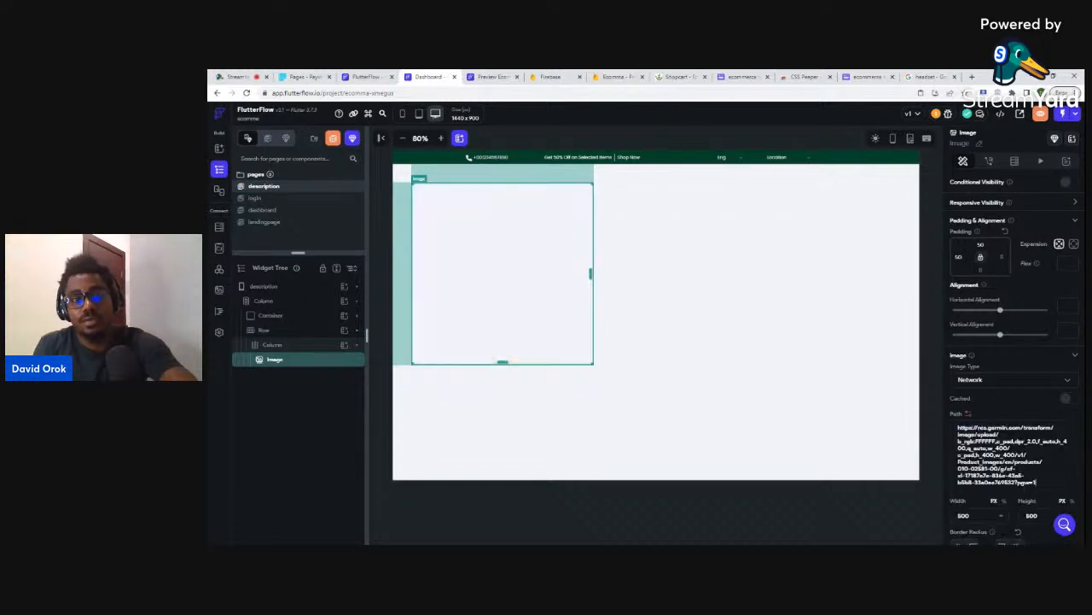
left_click(687, 249)
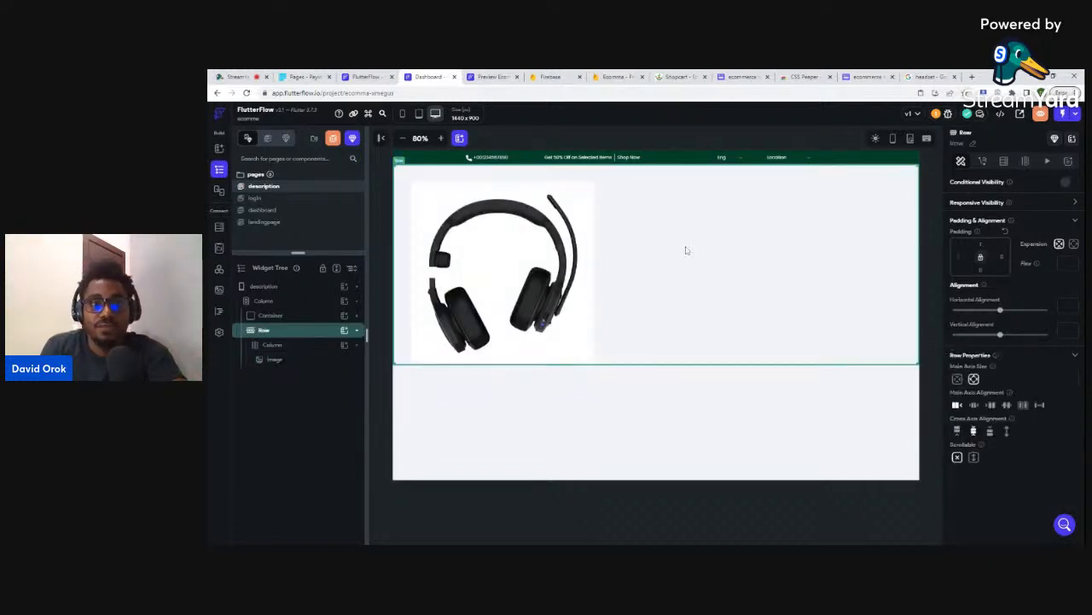
left_click(582, 345)
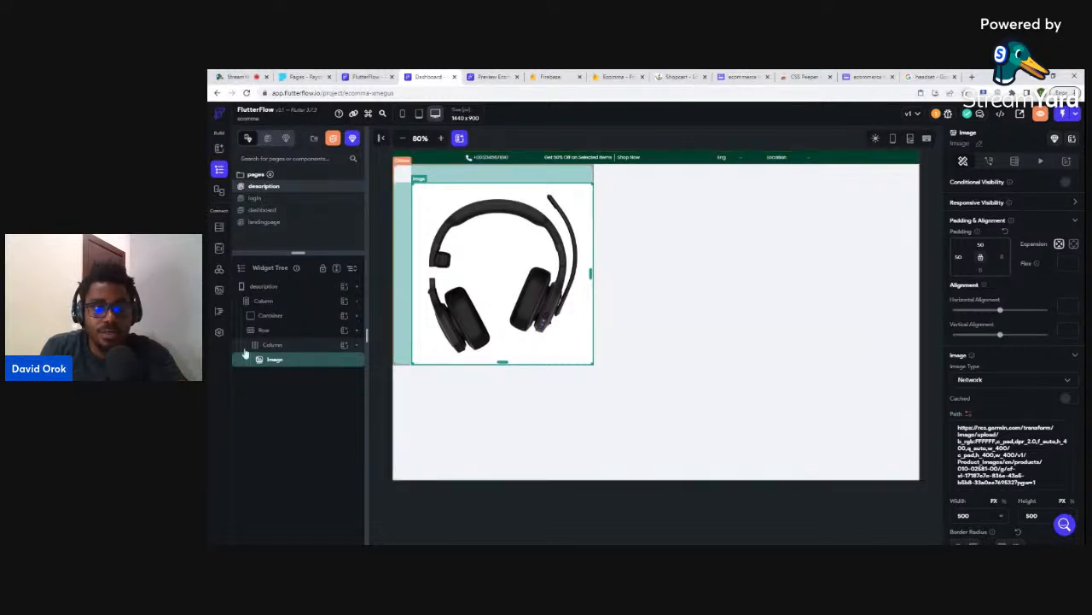
- Duplicate the headset image and give the copy a top padding of 16
left_click(285, 345)
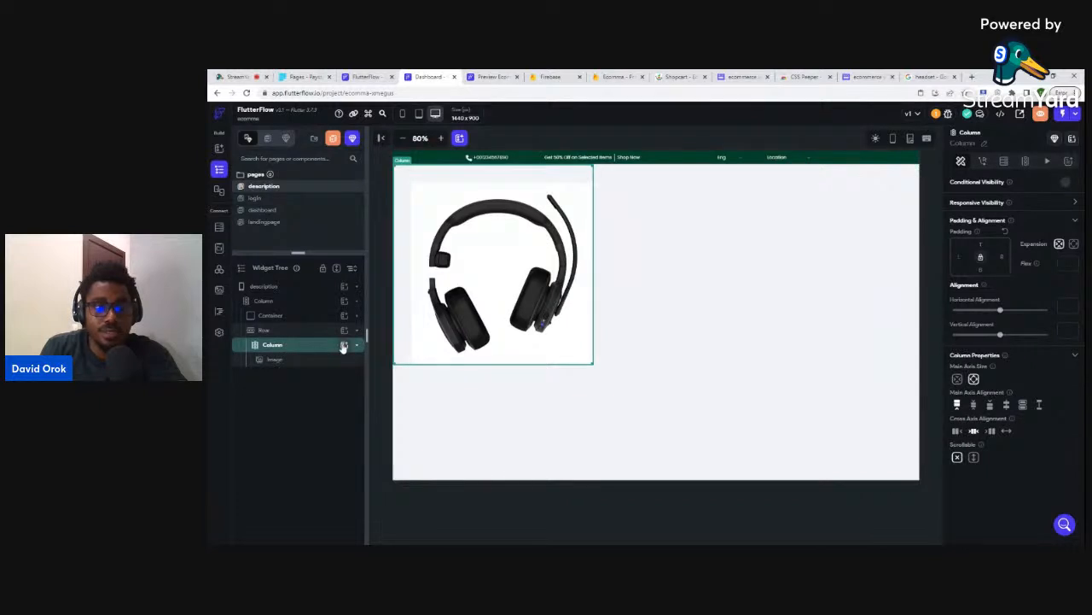
left_click(300, 361)
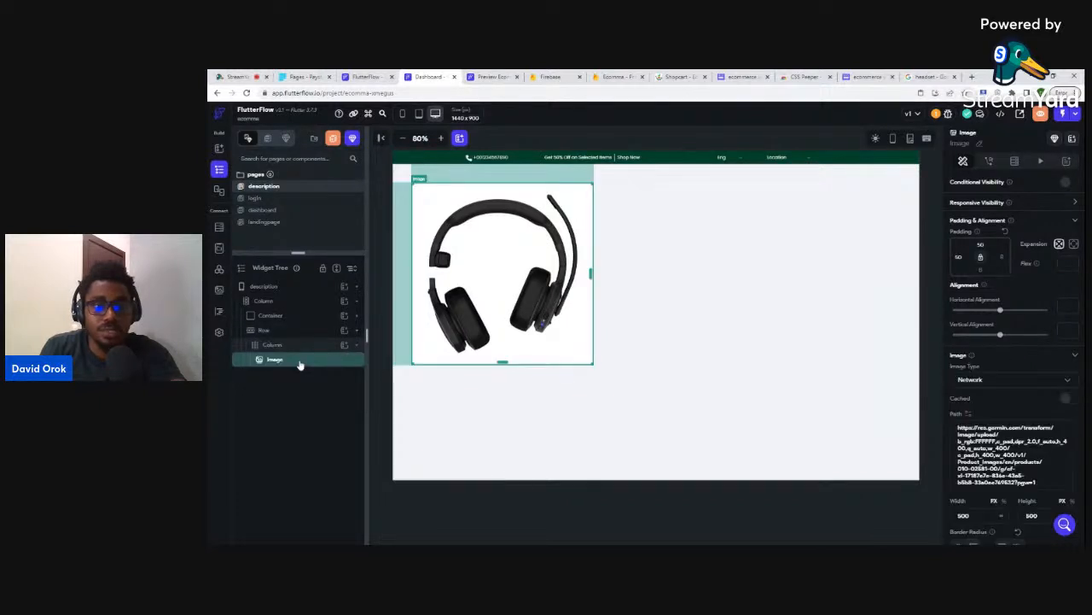
key("ctrl+d")
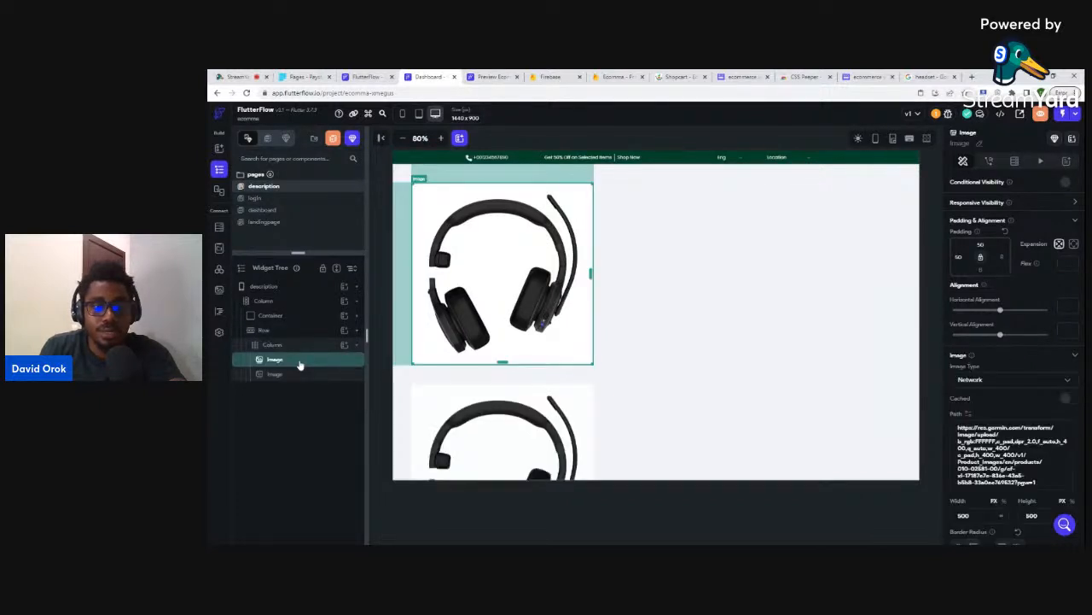
left_click(475, 398)
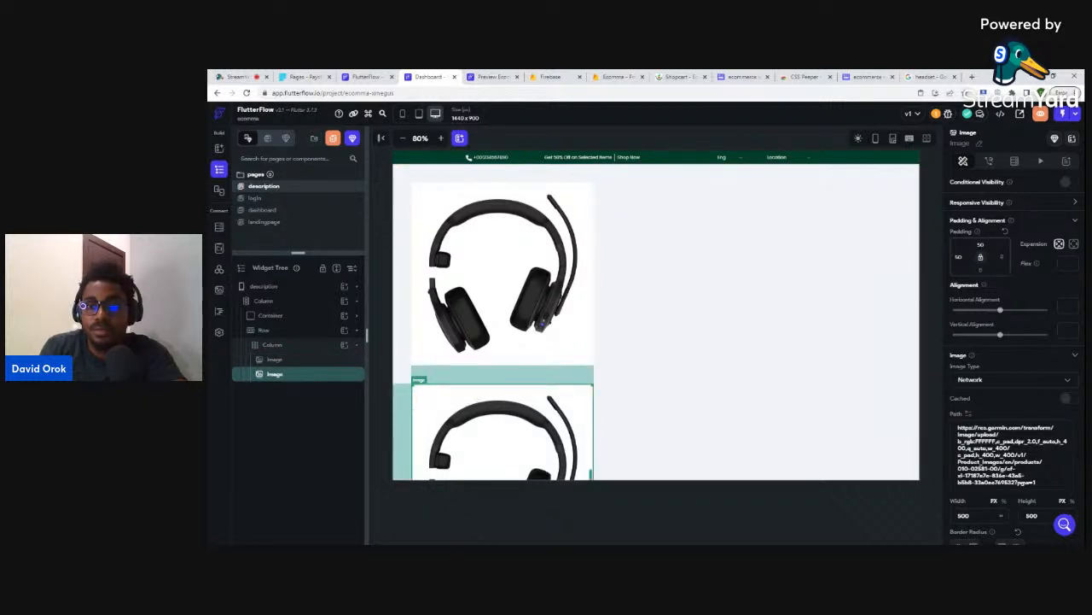
type("16")
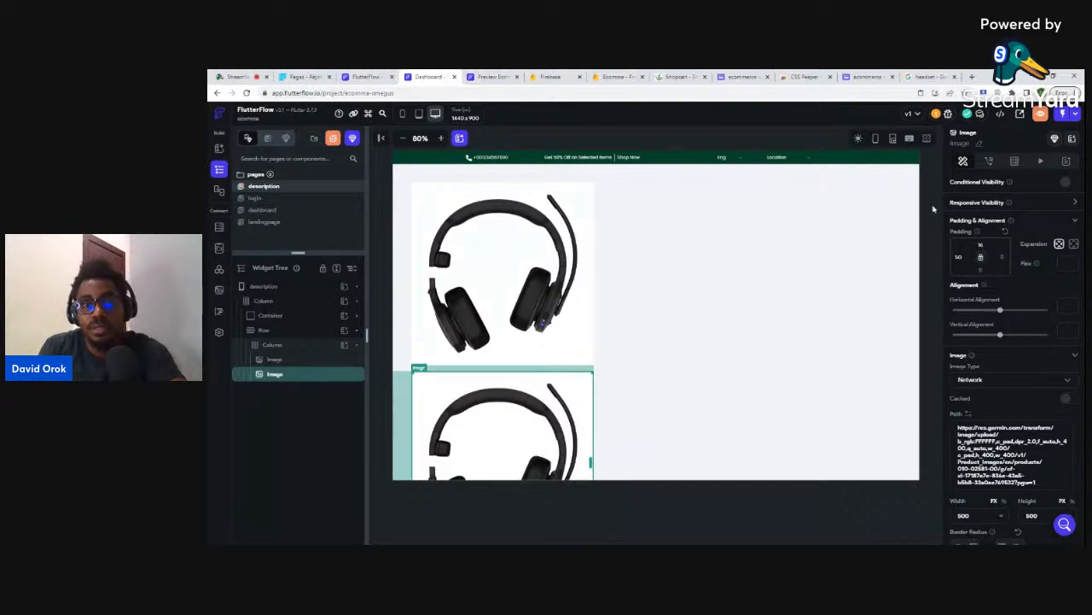
left_click(868, 76)
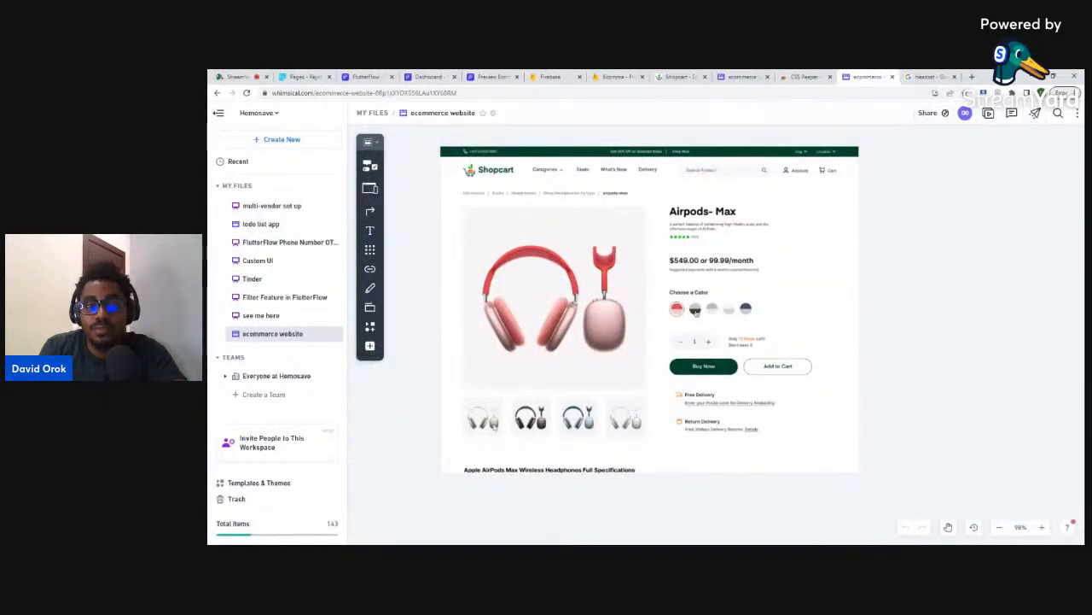
- Preview the green-background gaming headset in the Google Images results, then return to FlutterFlow
left_click(926, 76)
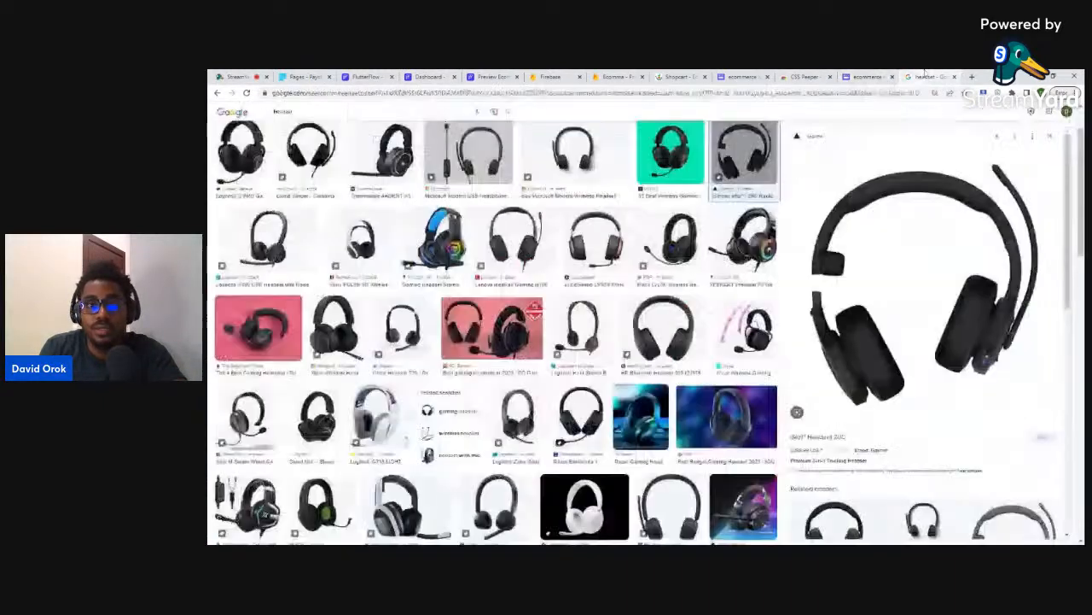
scroll(585, 213, "up", 2)
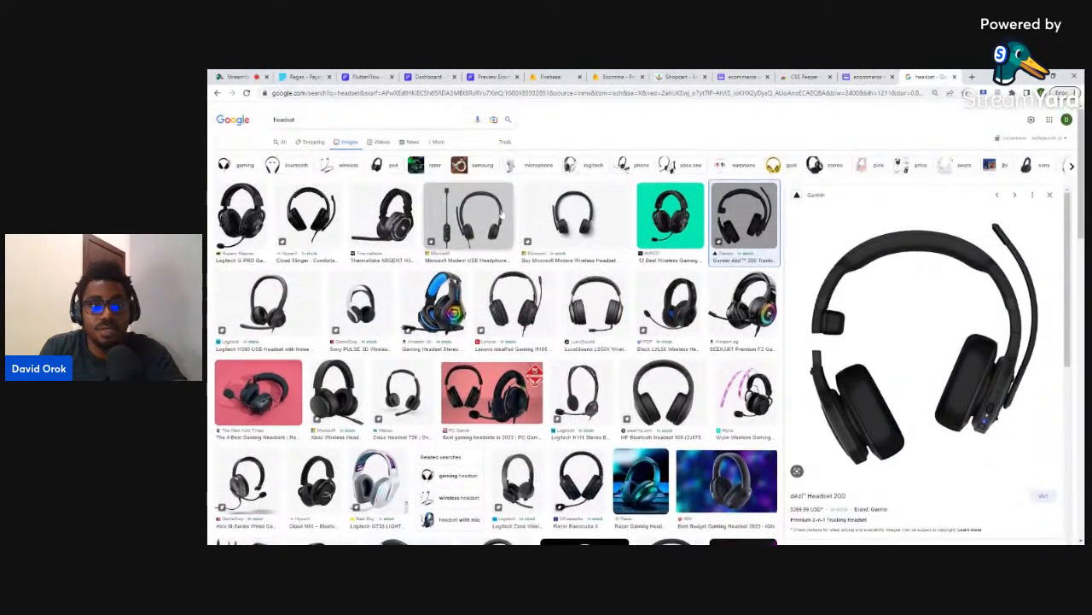
left_click(670, 213)
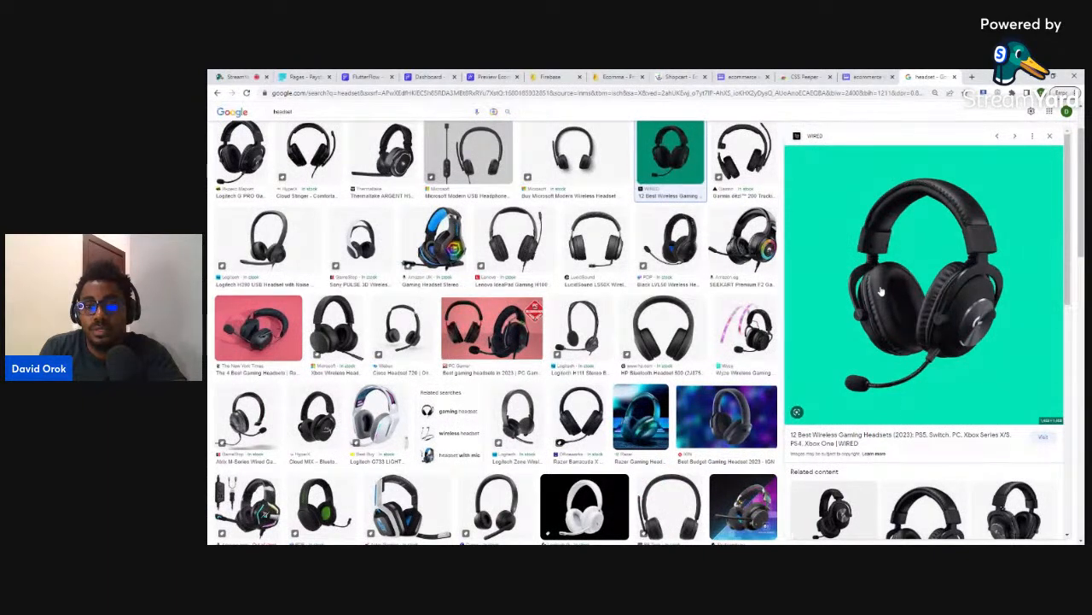
left_click(435, 77)
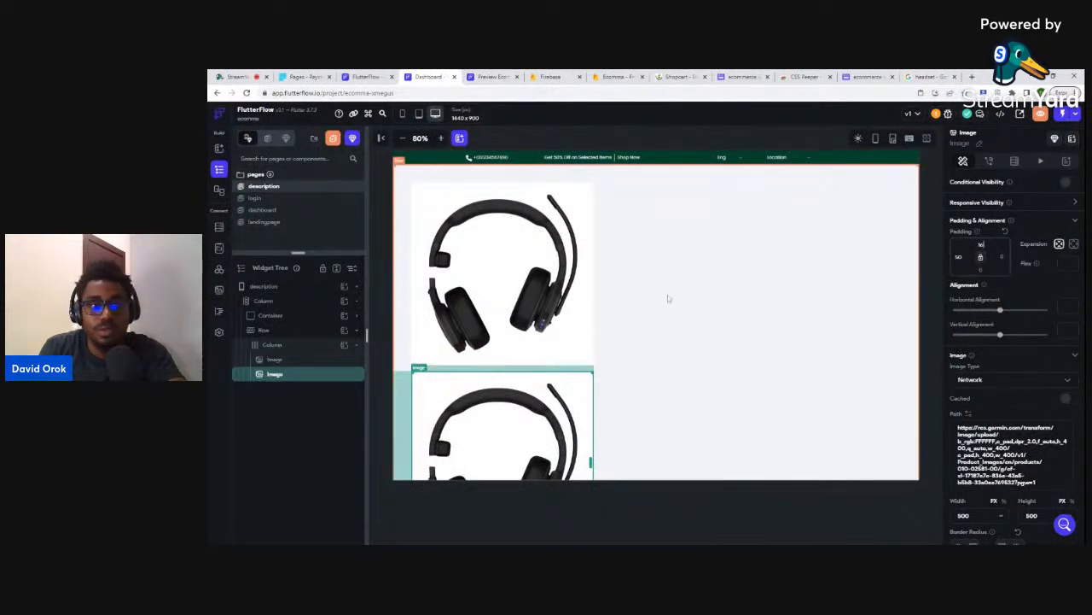
- Make the page's main column scrollable
left_click(263, 301)
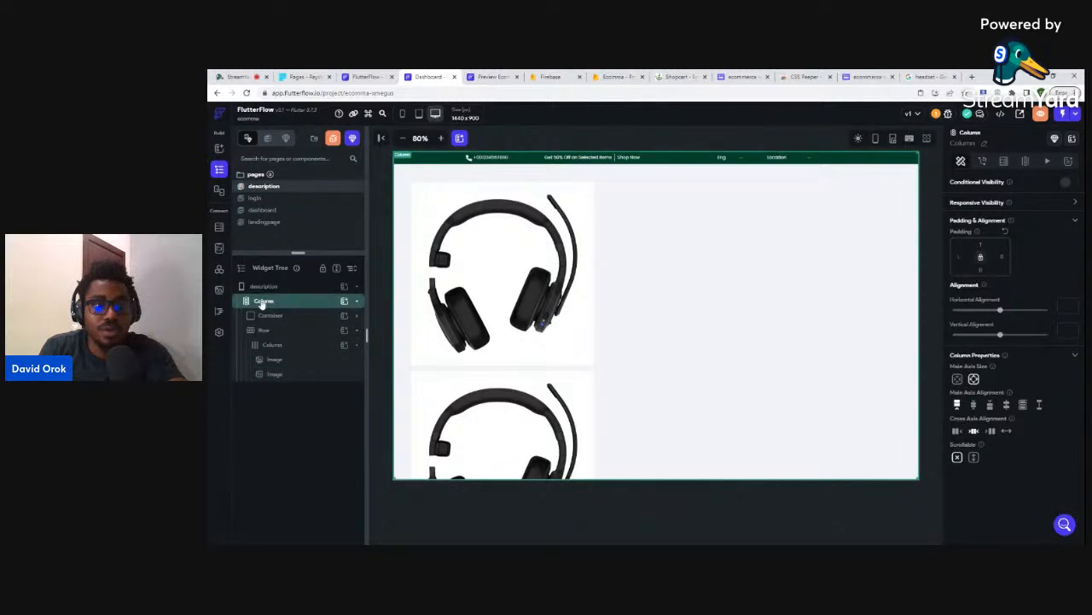
left_click(974, 458)
scroll(675, 358, "down", 2)
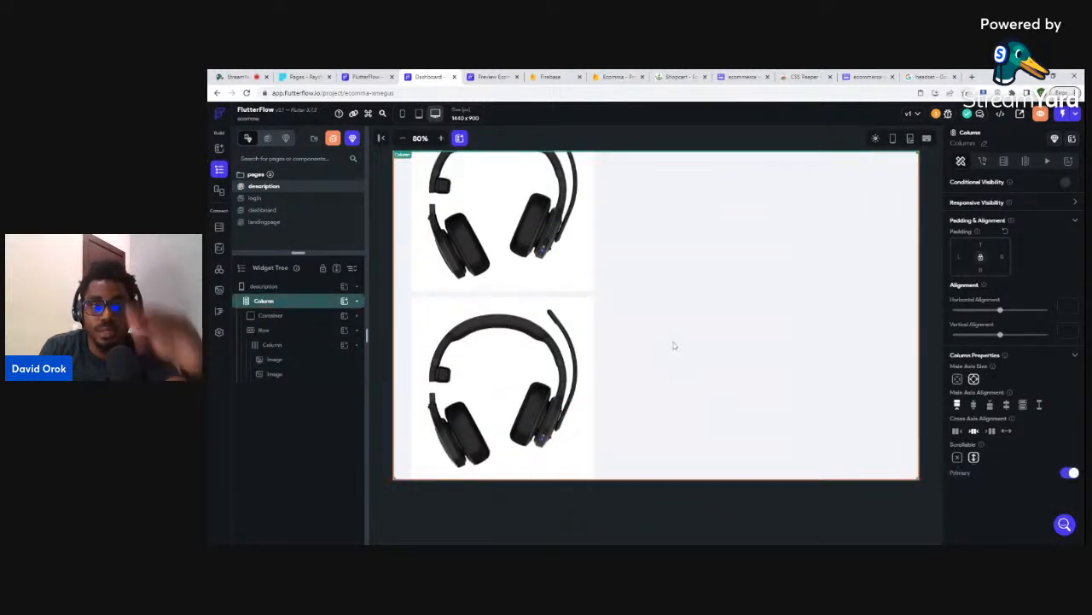
- Set the second headset image's width to 100
left_click(549, 370)
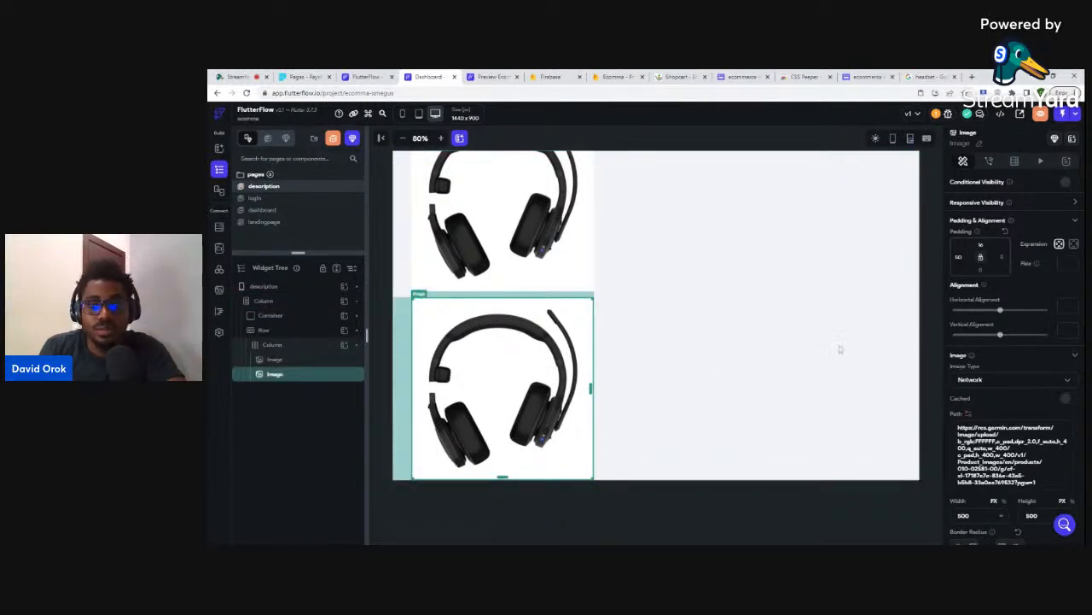
scroll(1016, 358, "down", 2)
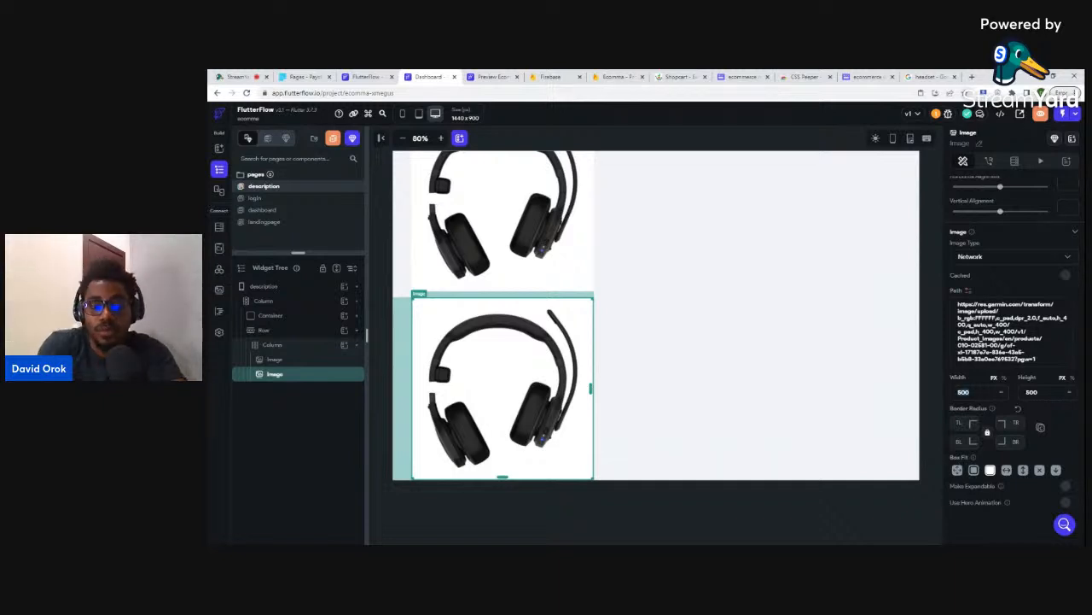
type("100")
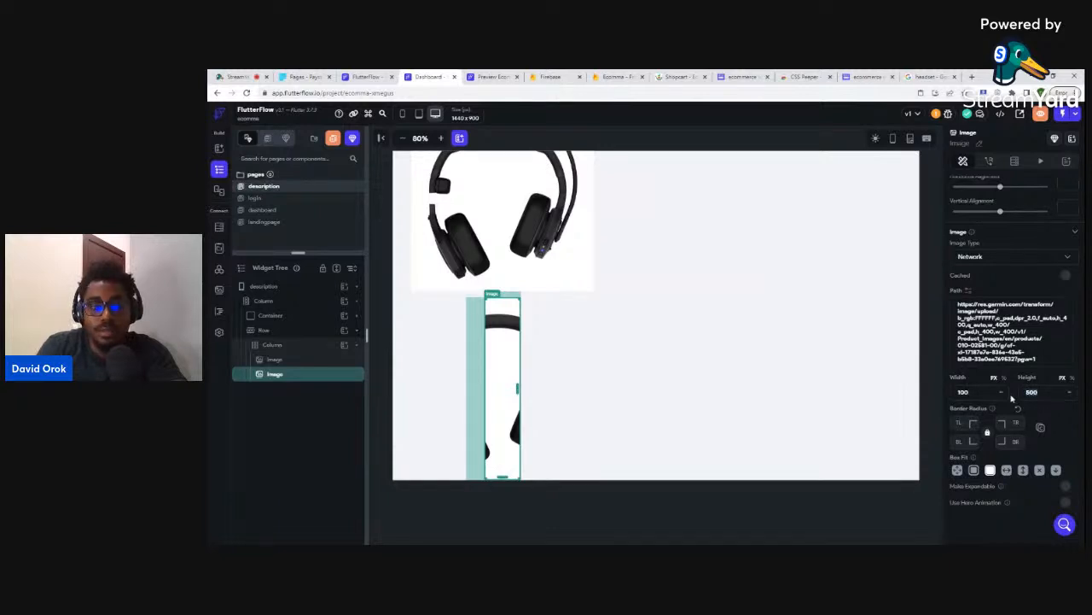
type("100")
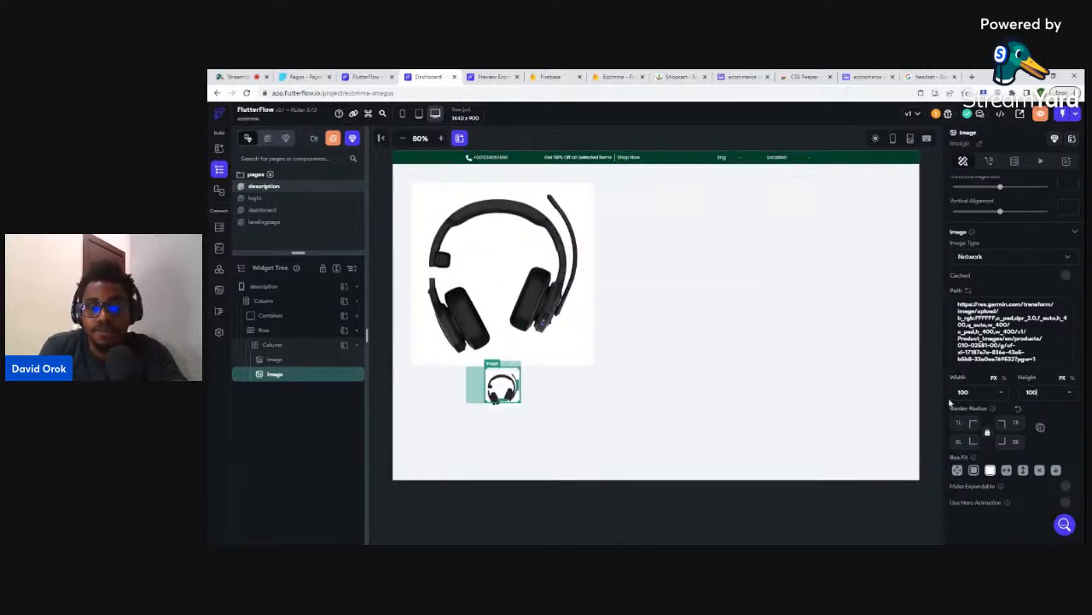
- Replace the second image's path with the green-background gaming headset URL
key("ctrl+a")
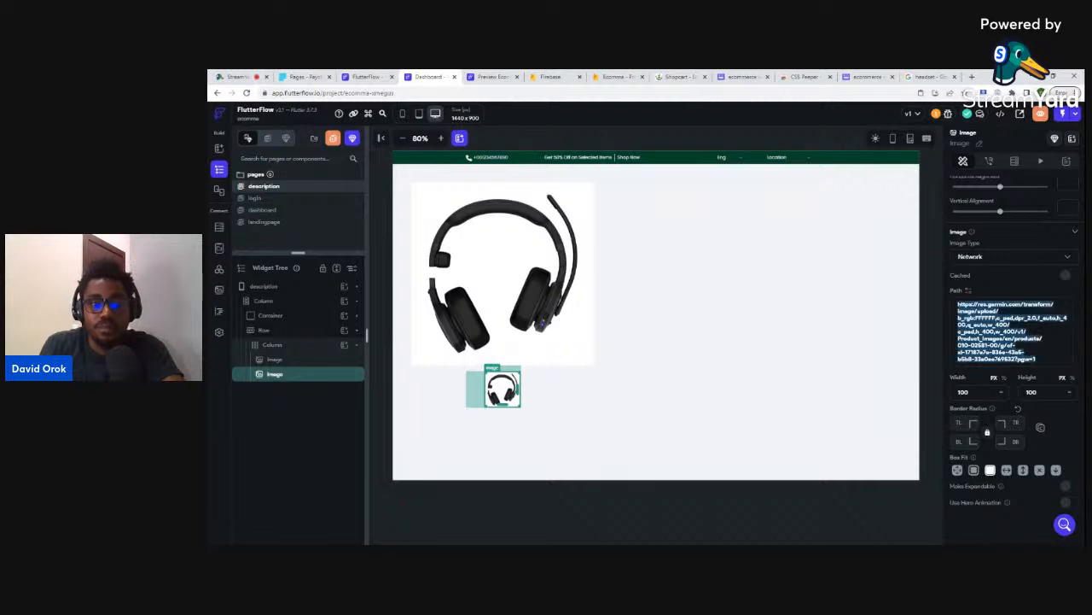
key("ctrl+v")
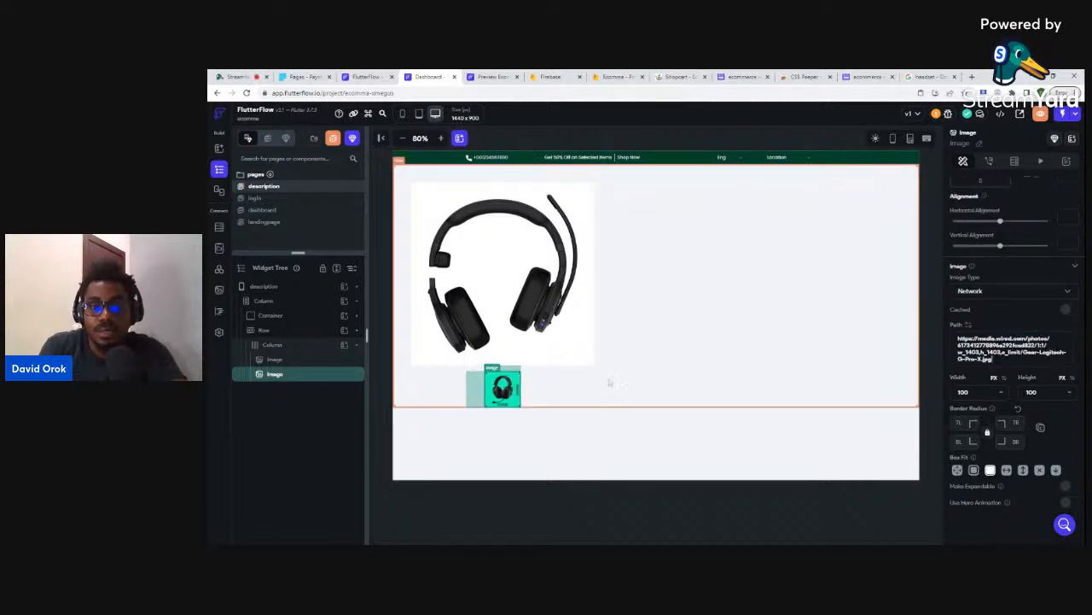
left_click(609, 383)
left_click(513, 380)
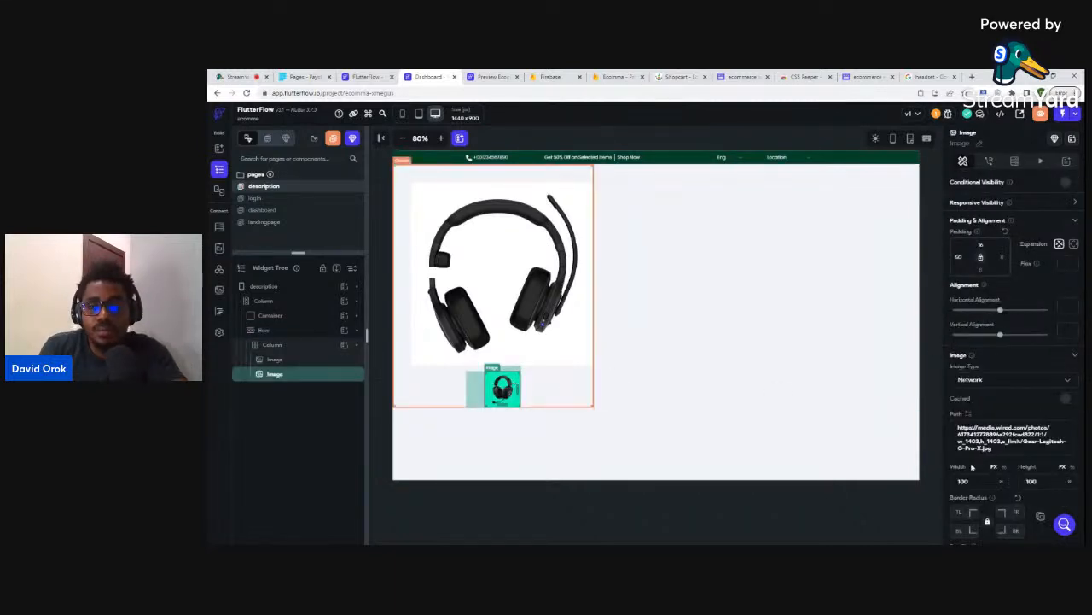
scroll(986, 472, "down", 2)
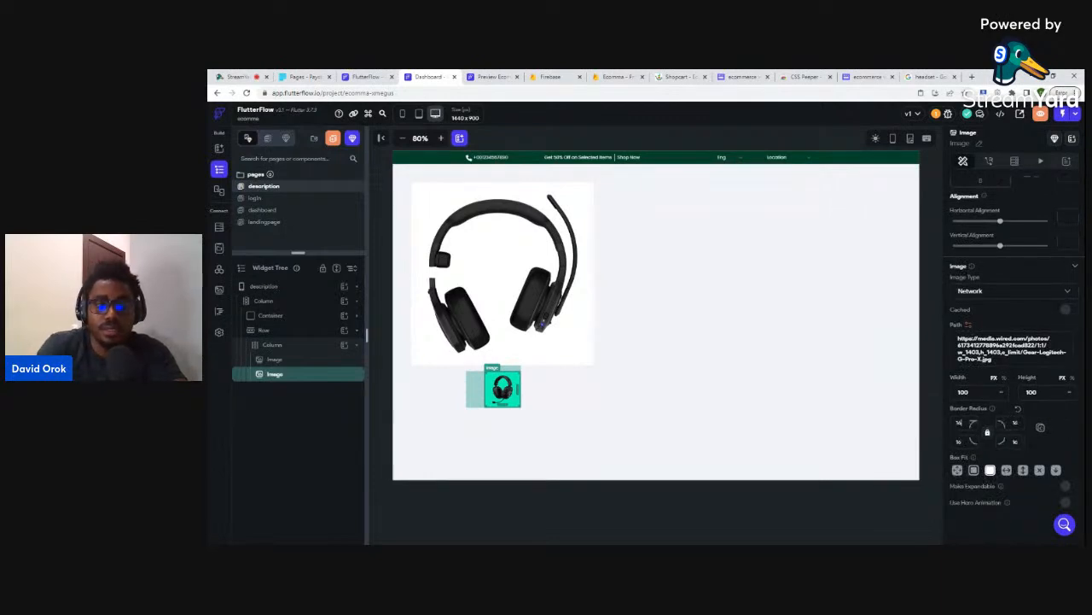
left_click(874, 515)
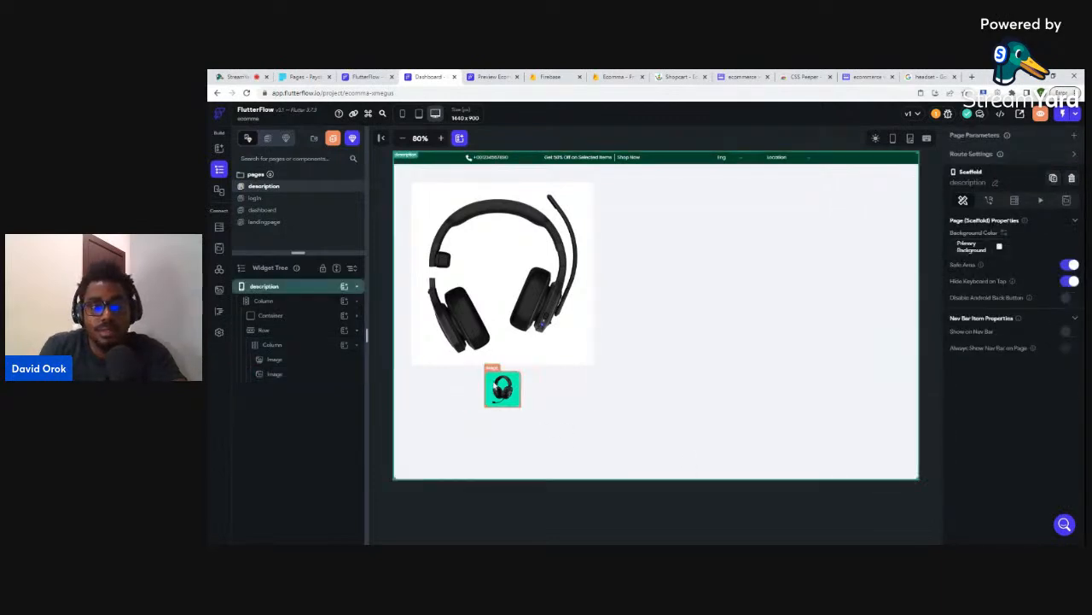
left_click(504, 386)
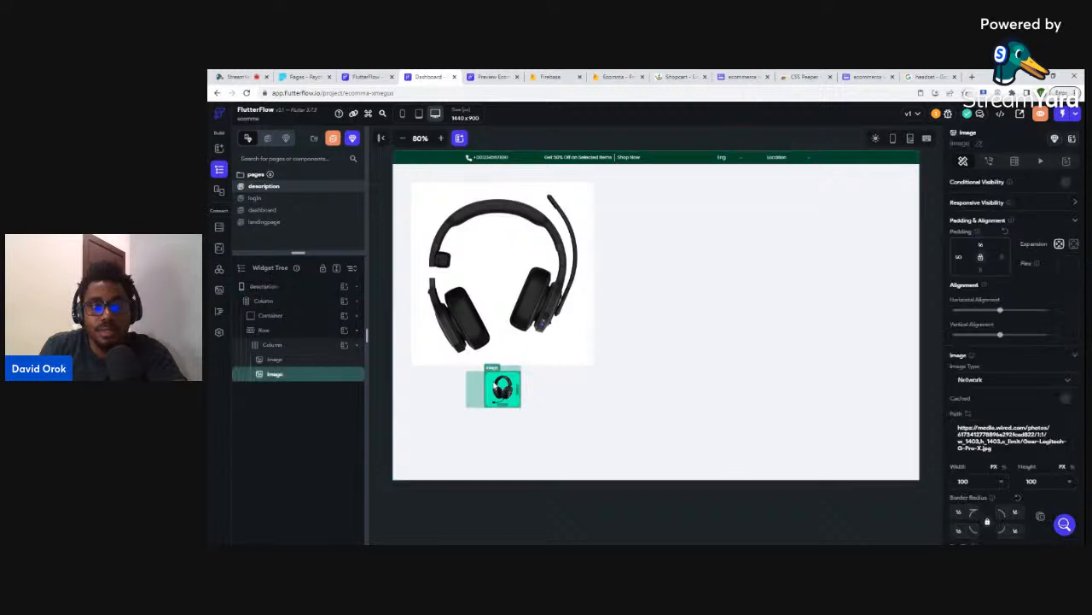
- Wrap the green headset thumbnail image in a Row
right_click(299, 378)
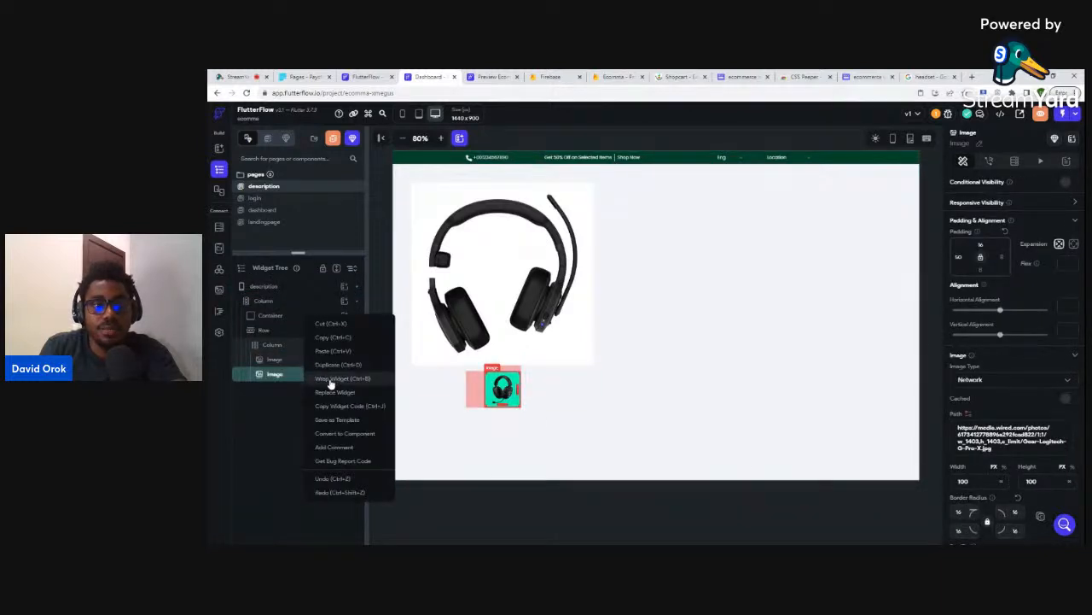
left_click(331, 383)
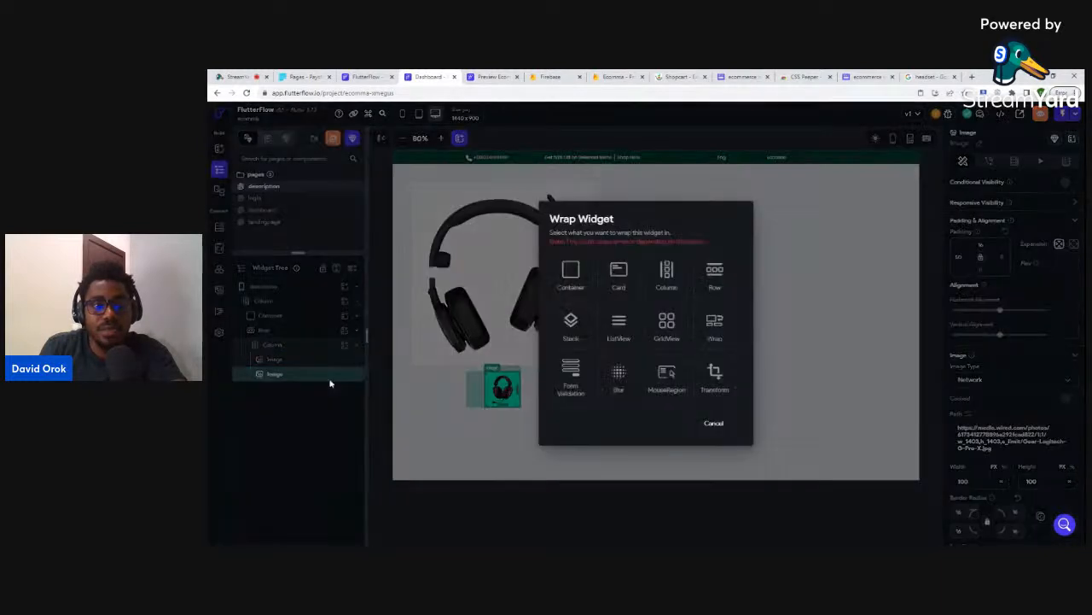
left_click(715, 275)
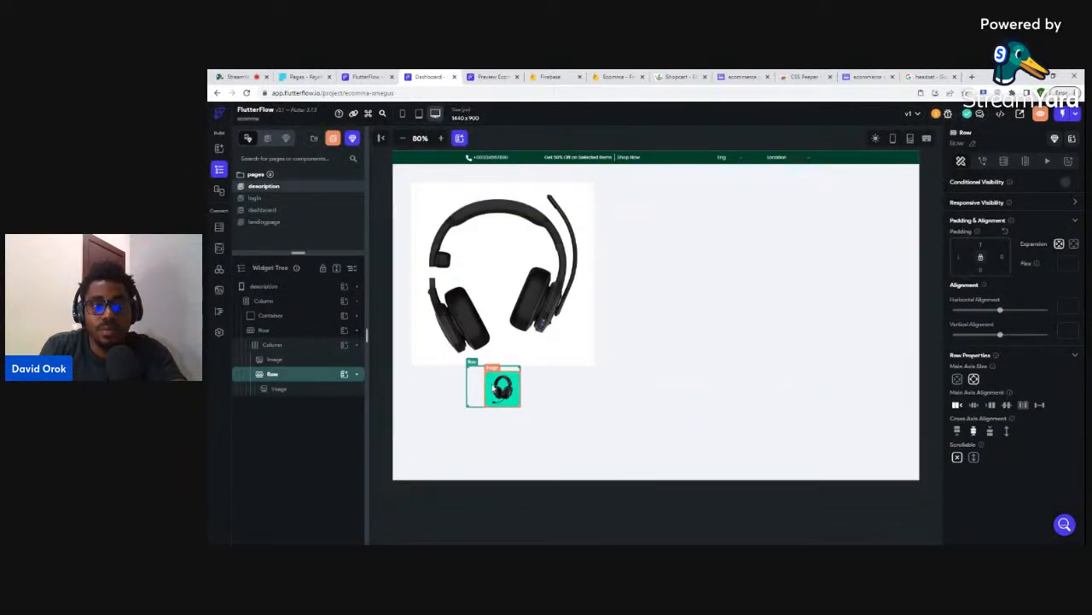
left_click(494, 387)
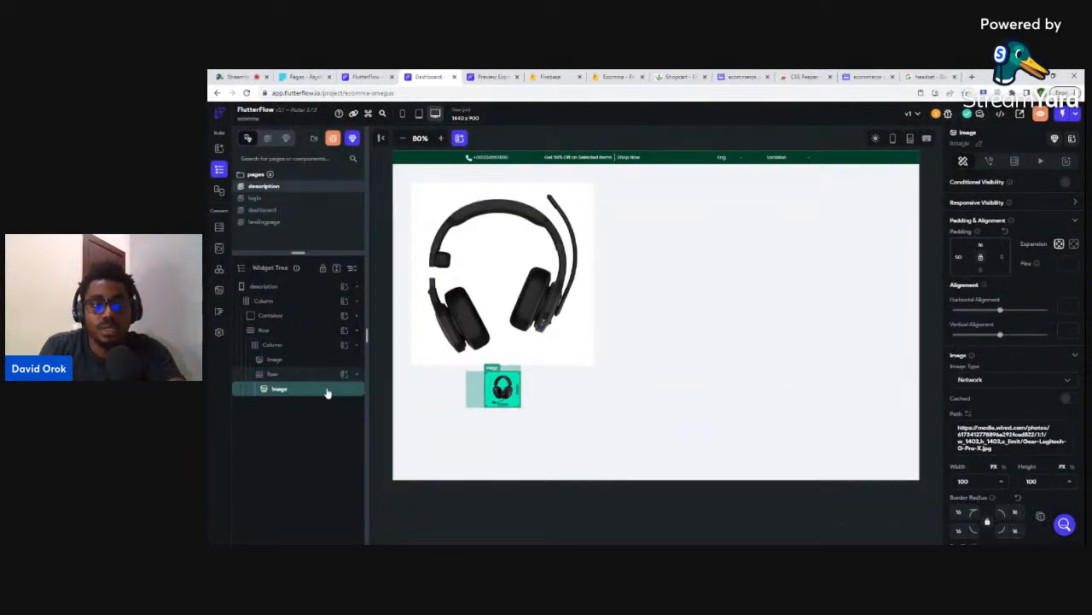
- Duplicate the thumbnail with left padding 8 until four sit in the row
key("ctrl+d")
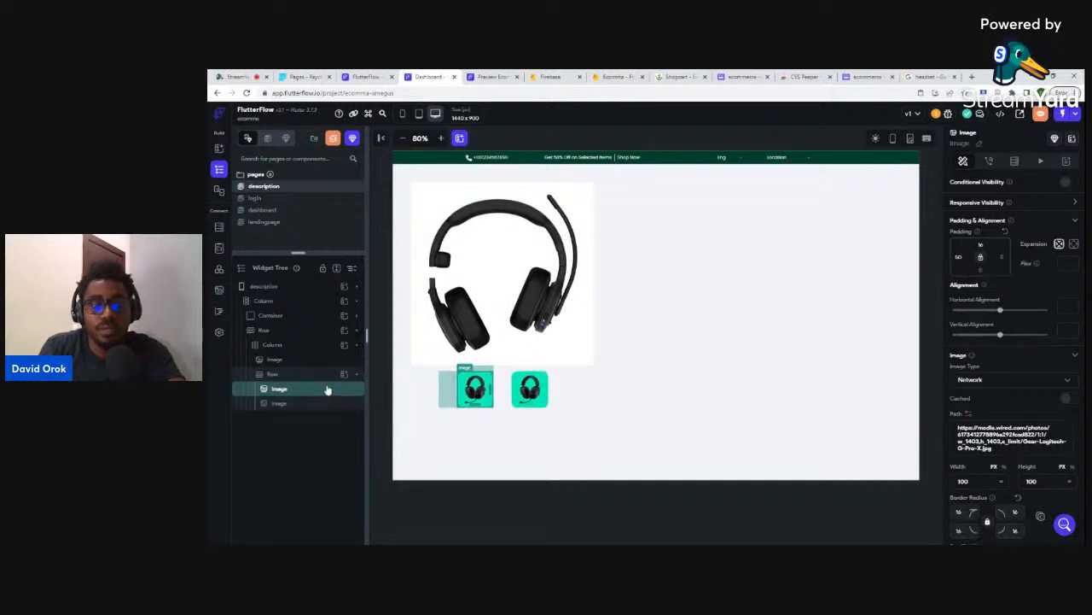
left_click(529, 391)
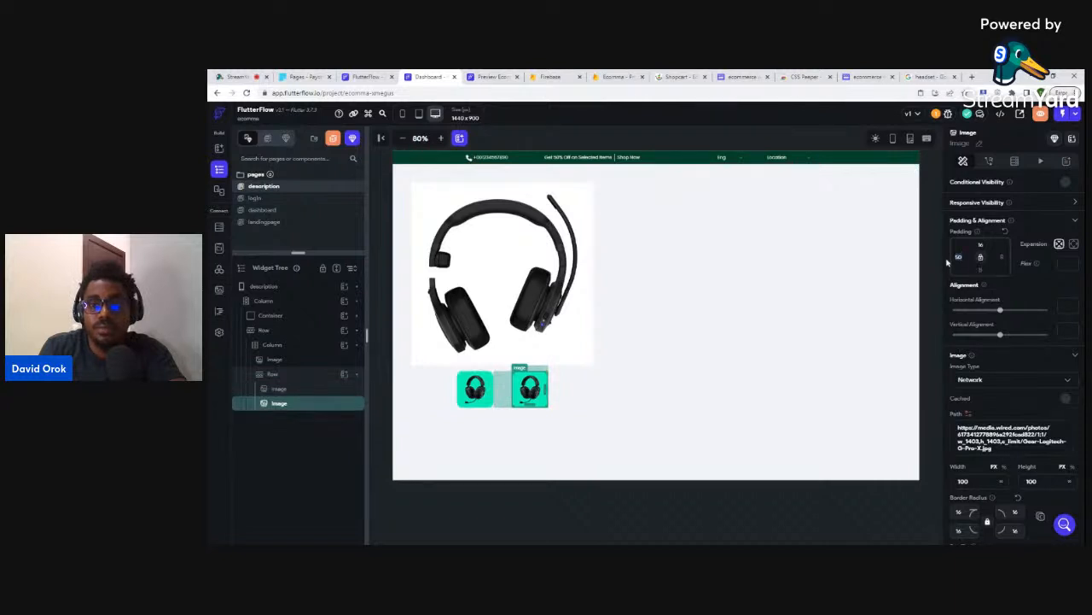
type("8")
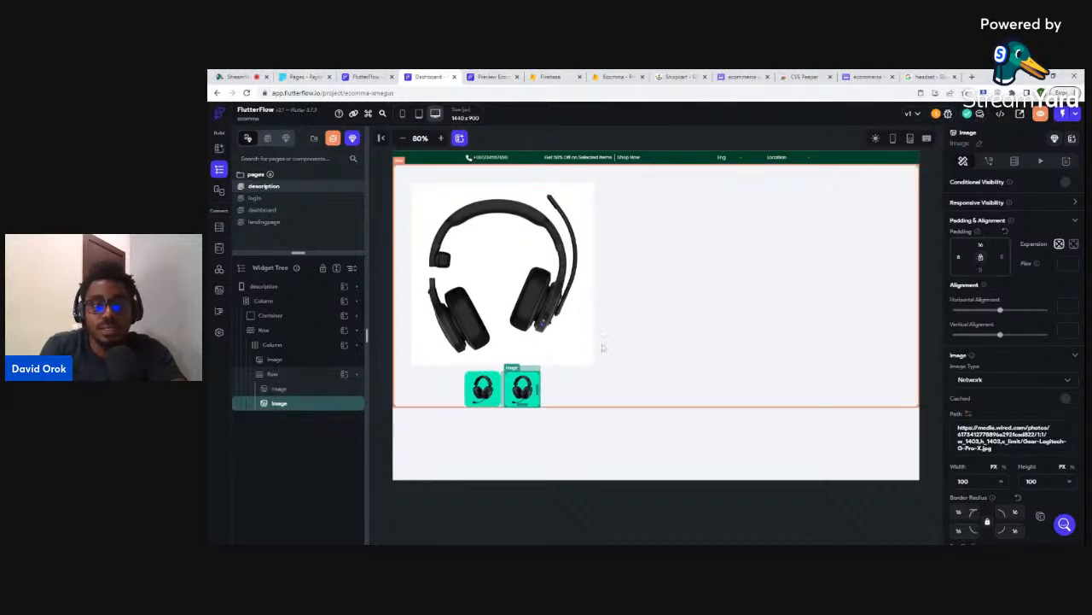
key("ctrl+d")
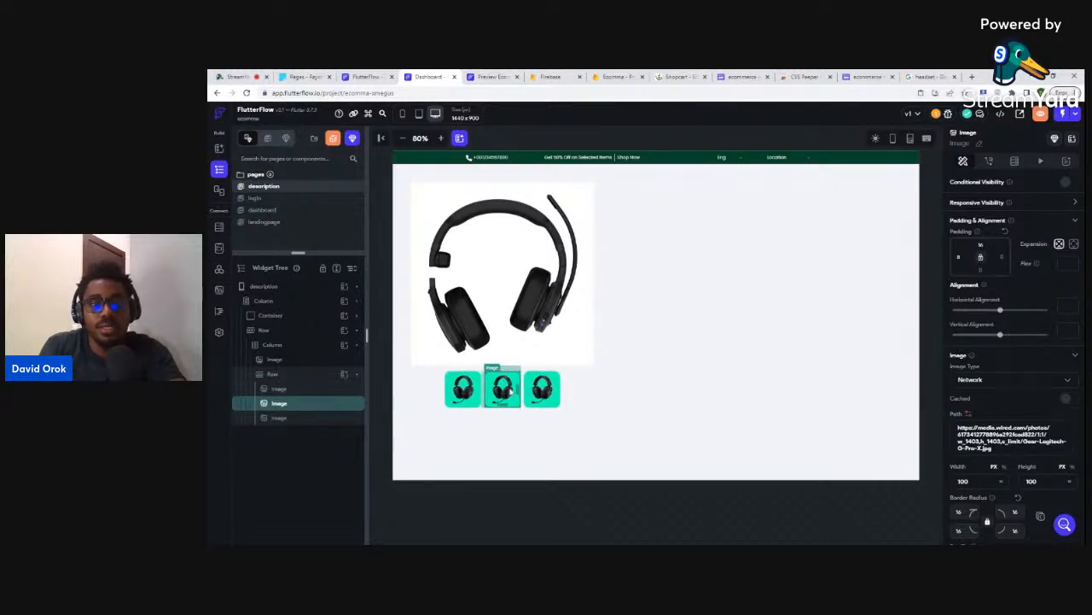
key("ctrl+d")
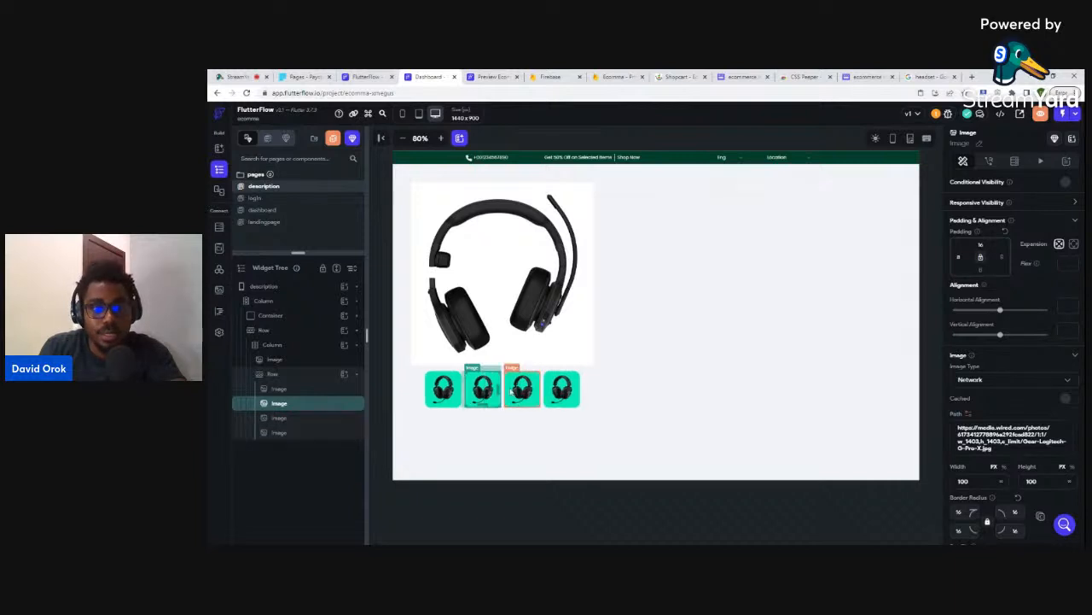
key("ctrl+d")
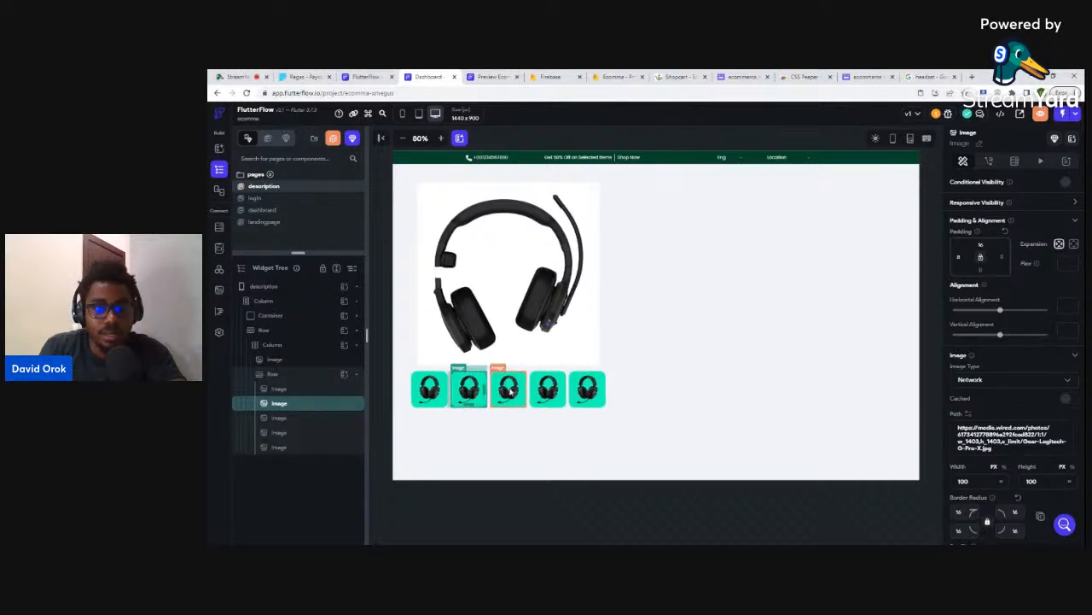
key("Delete")
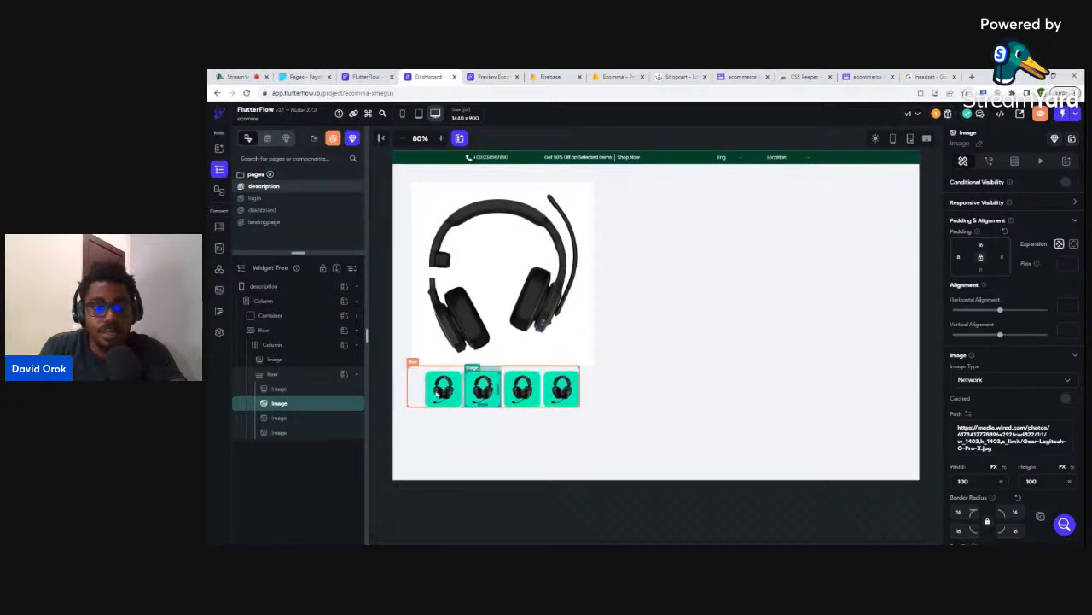
- Try several main-axis alignments for the thumbnail row, ending on even spacing
left_click(273, 374)
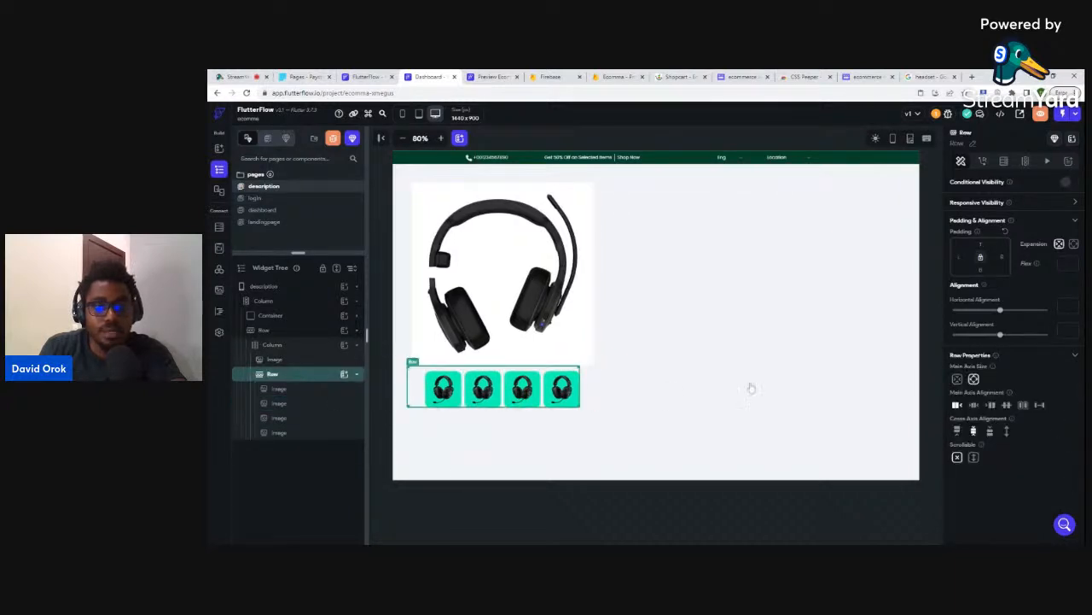
left_click(1023, 407)
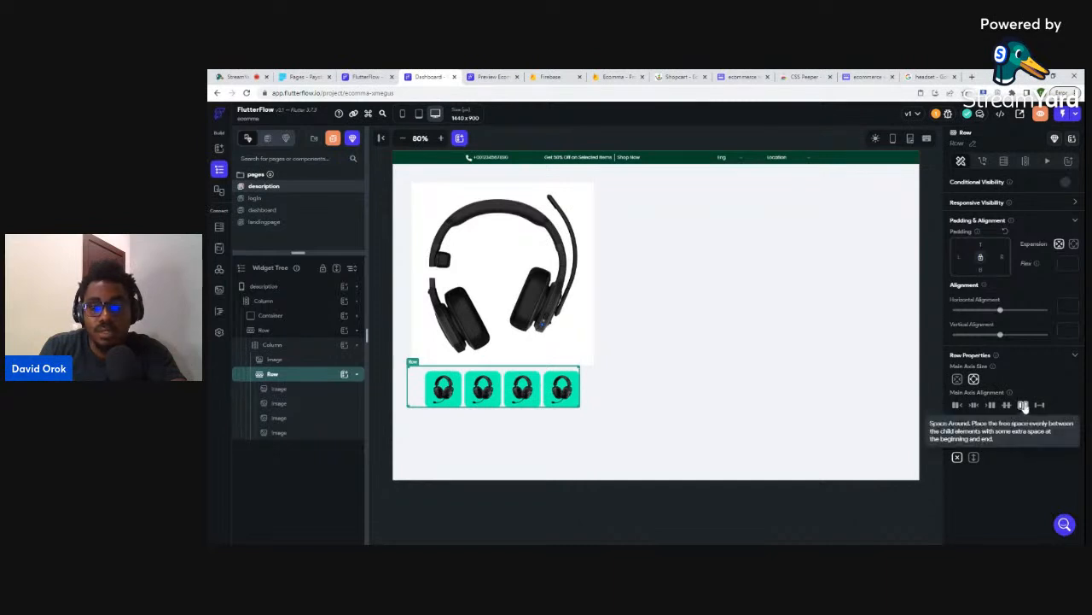
left_click(1040, 408)
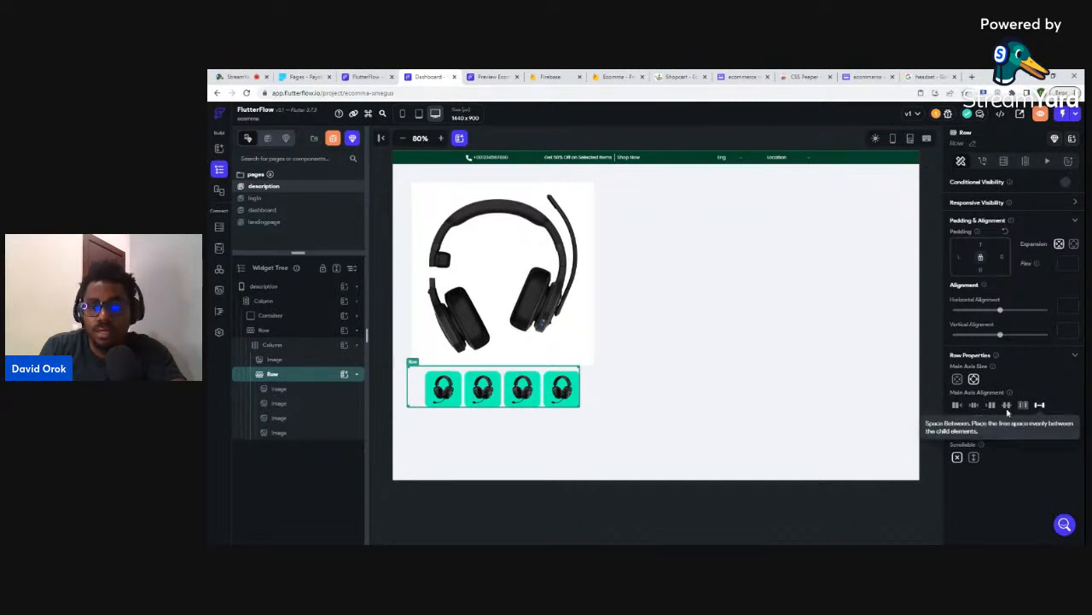
left_click(1007, 406)
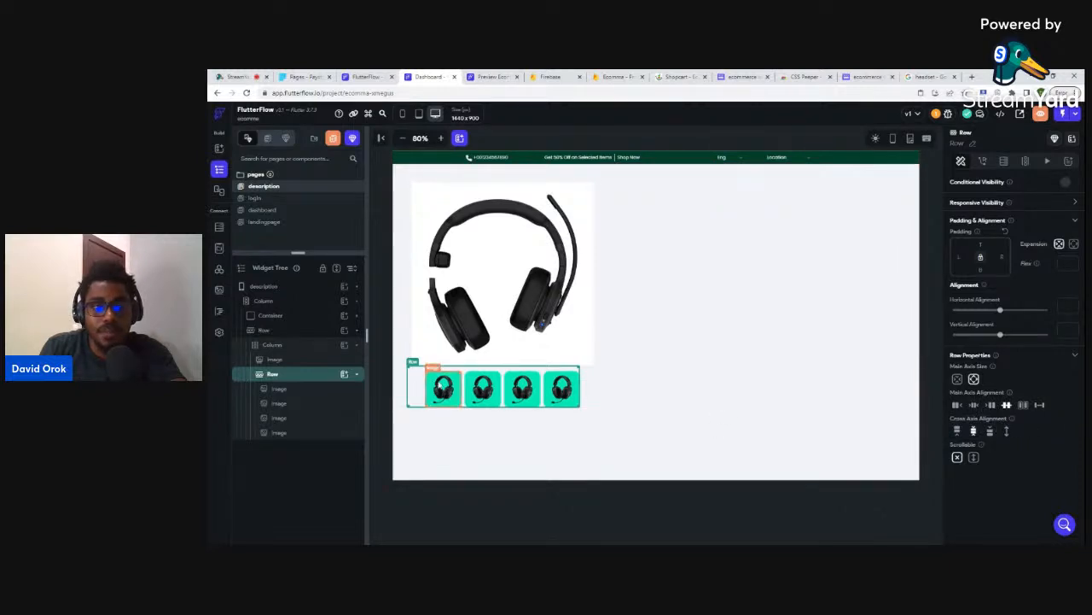
- Set the first thumbnail's left padding to 8 and change the row's alignment again
left_click(447, 389)
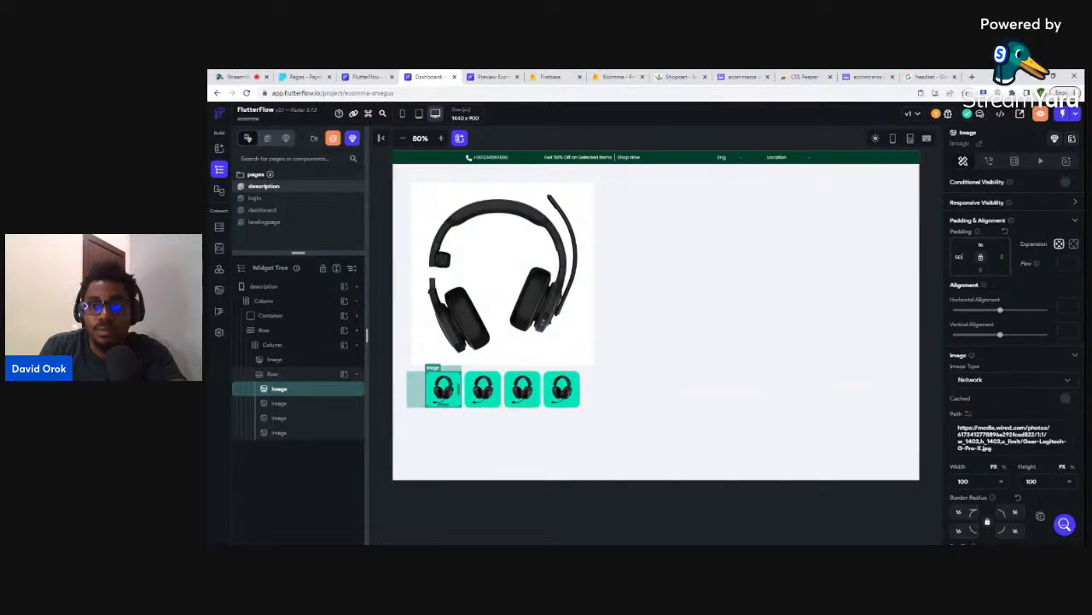
type("8")
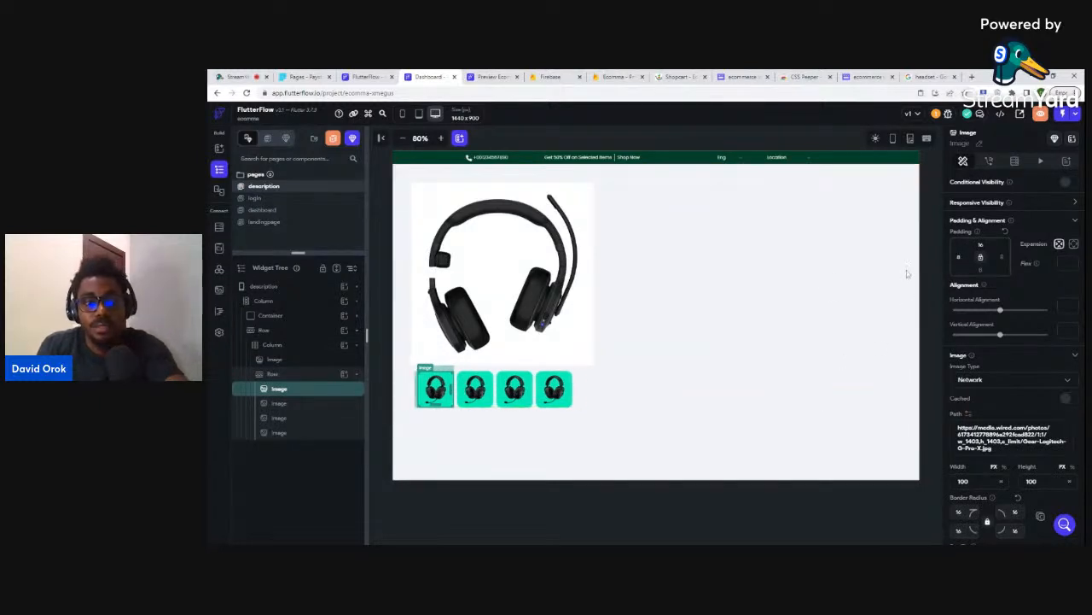
left_click(646, 373)
left_click(551, 386)
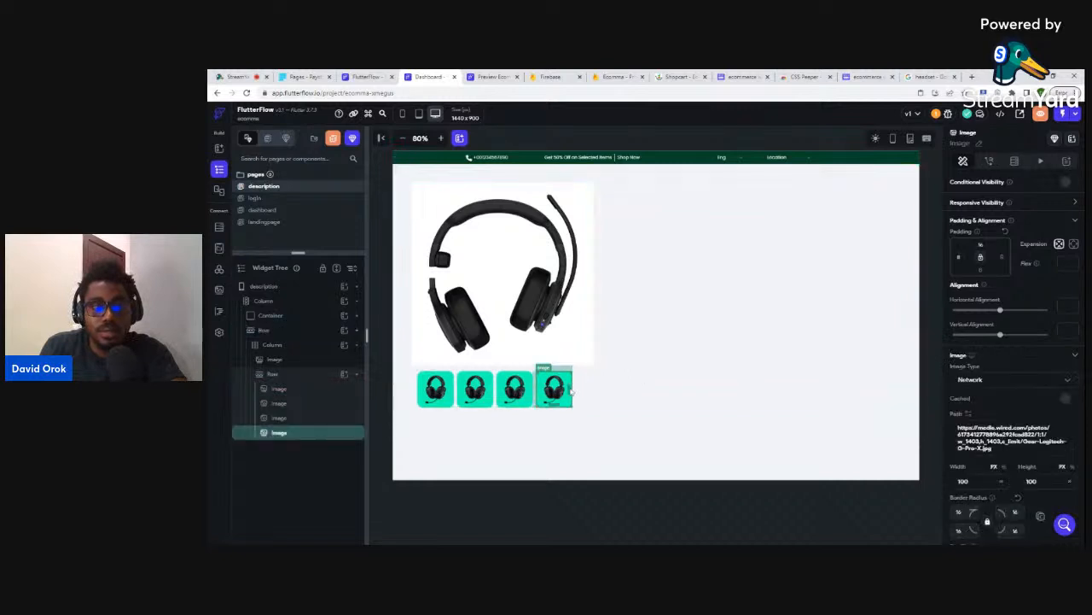
left_click(277, 376)
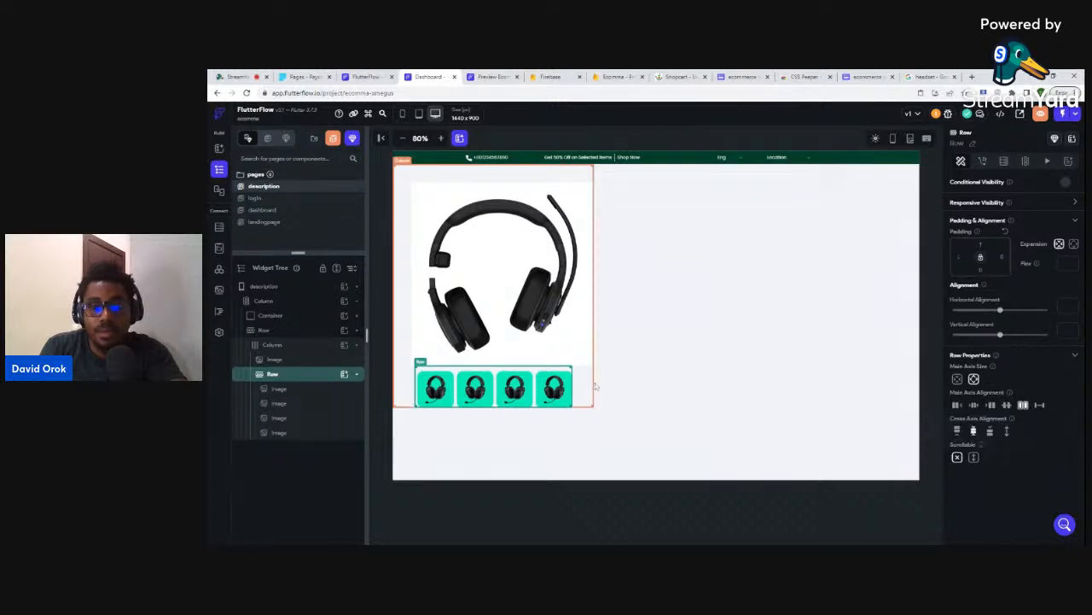
left_click(972, 406)
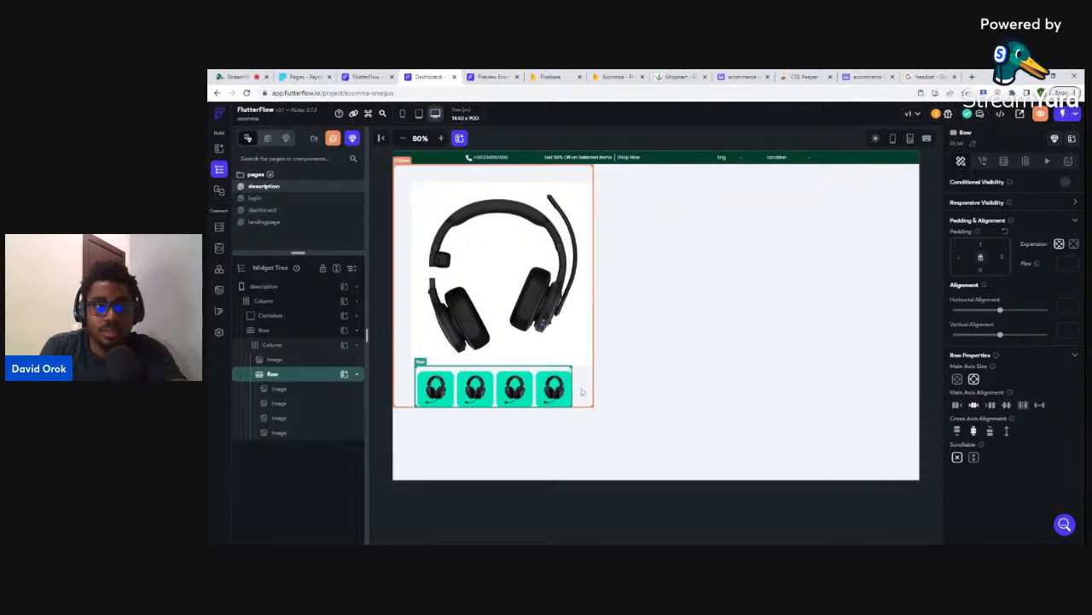
- Set the first thumbnail's left padding to 0 so the row starts flush left
left_click(434, 390)
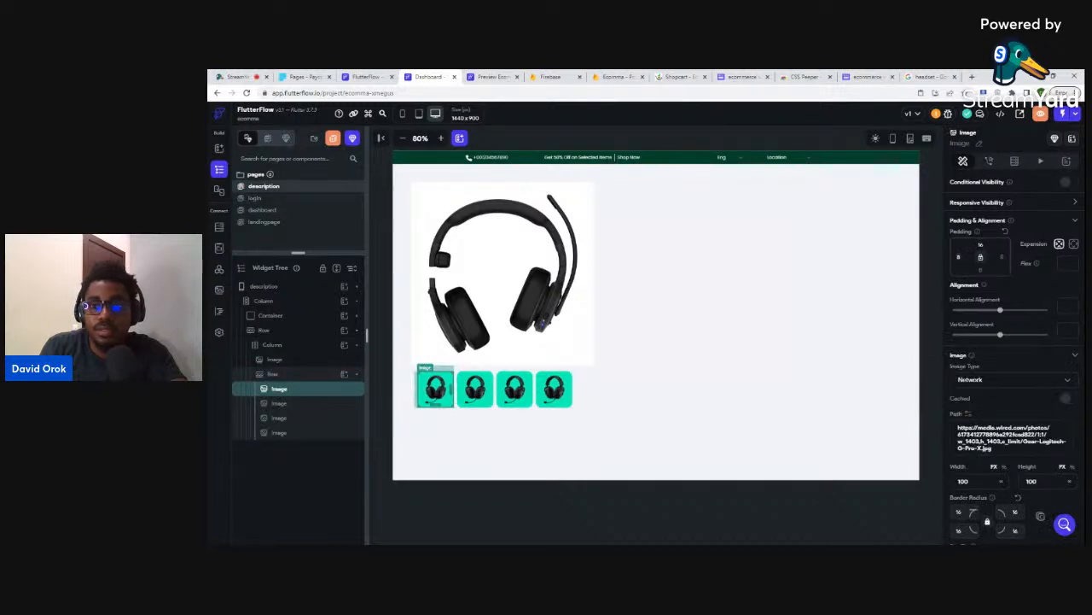
left_click(959, 257)
type("0")
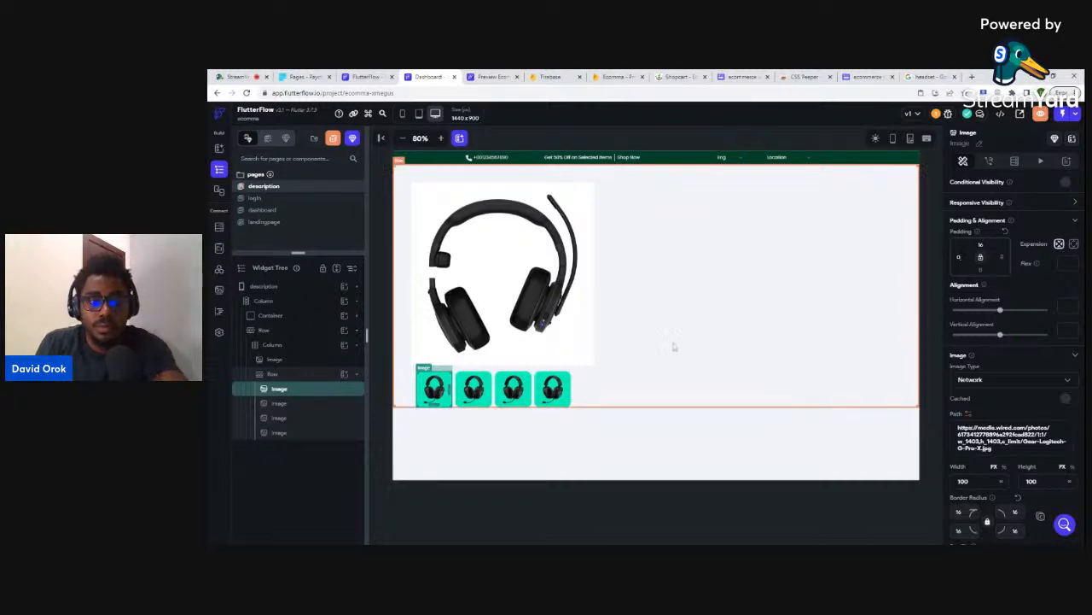
left_click(291, 376)
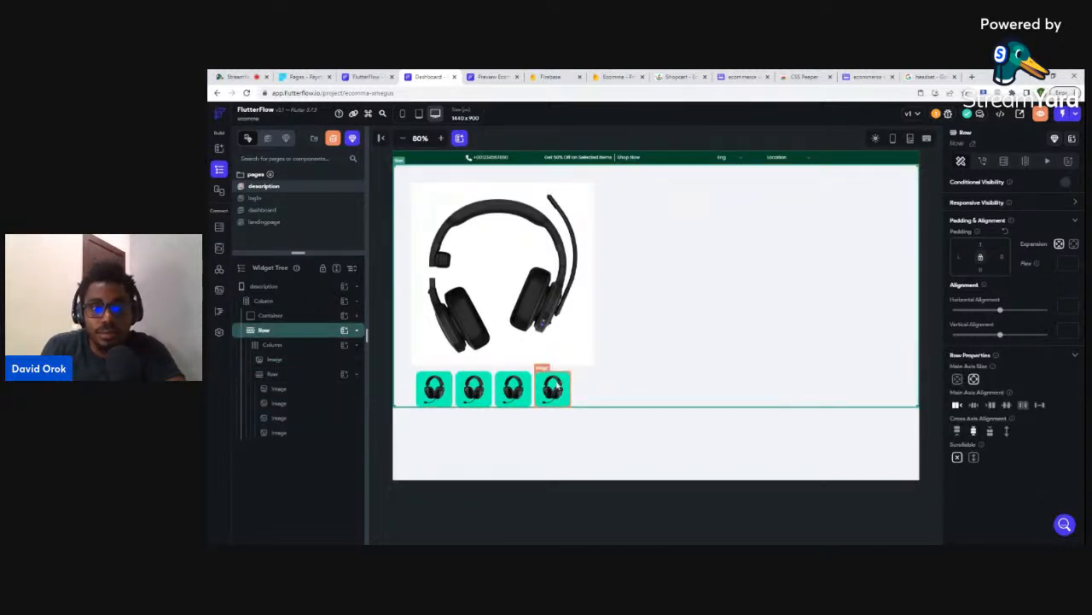
left_click(552, 388)
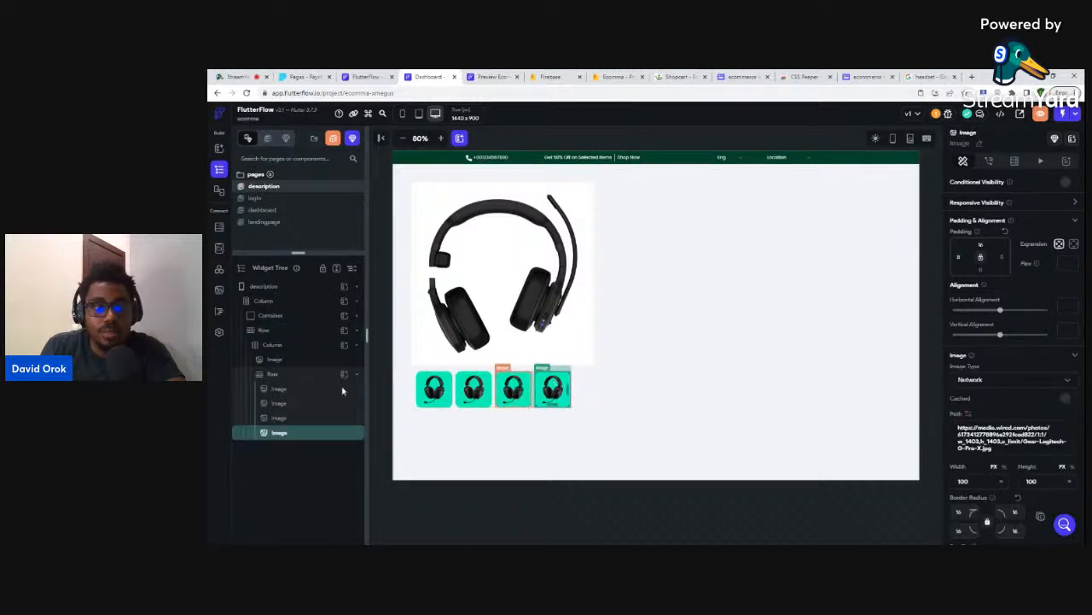
left_click(286, 376)
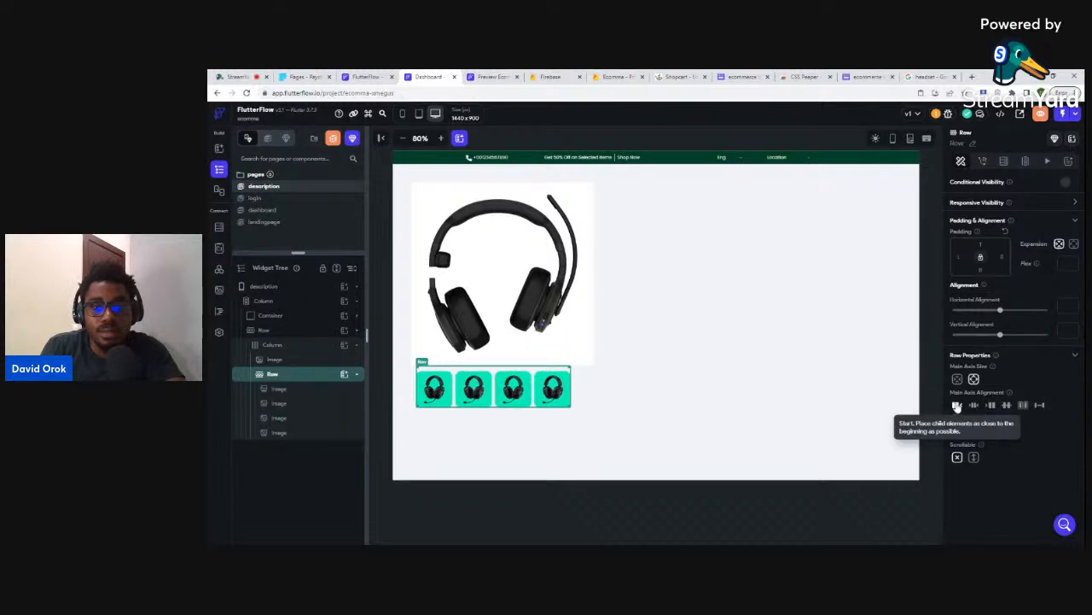
left_click(816, 495)
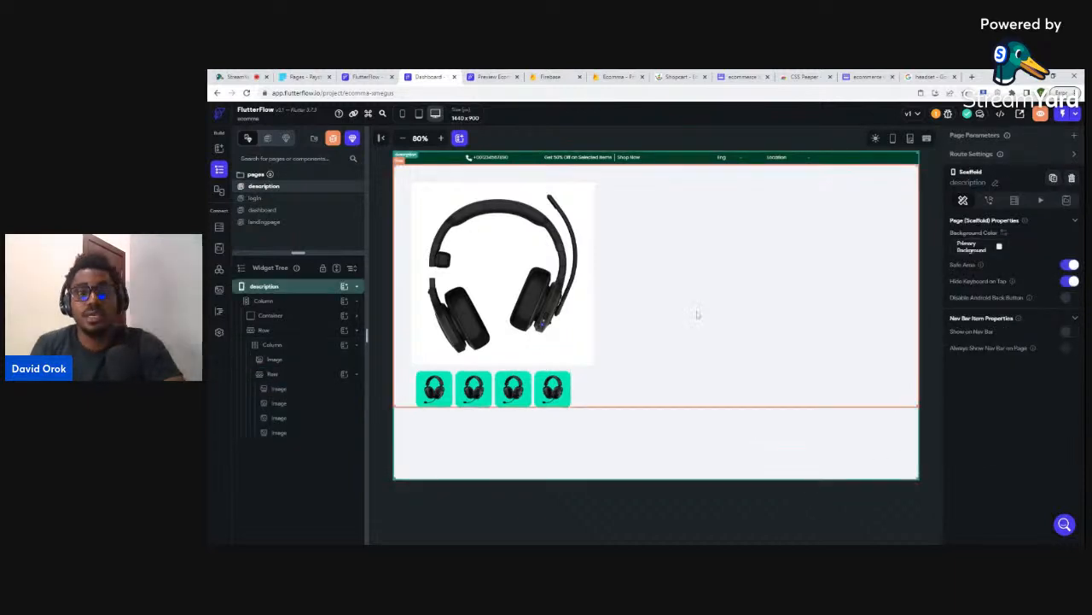
- Give the large headset image a border radius of 36 on all corners
left_click(583, 187)
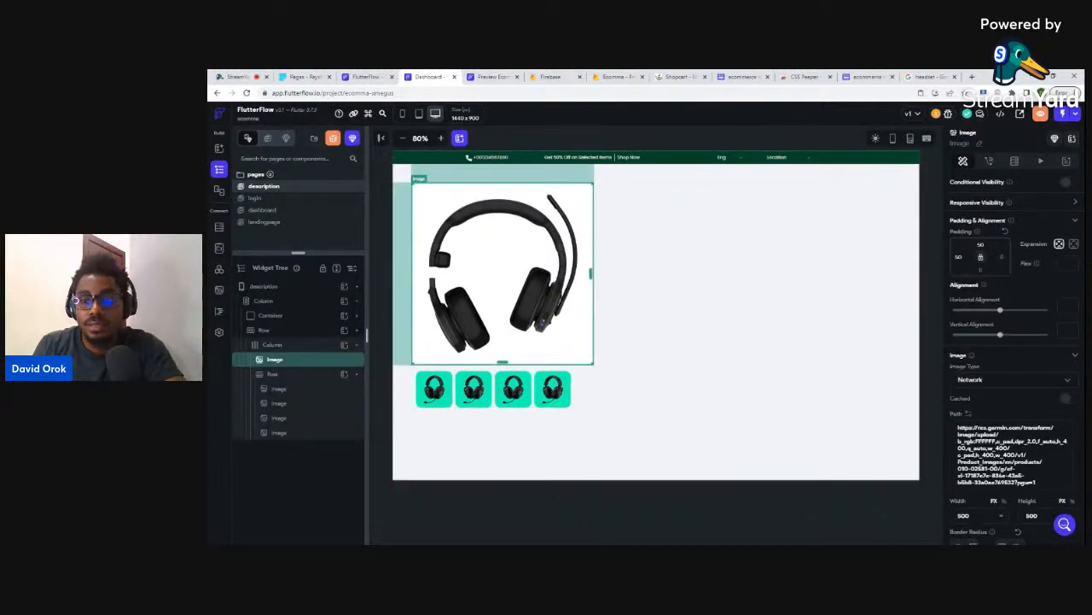
scroll(963, 465, "down", 2)
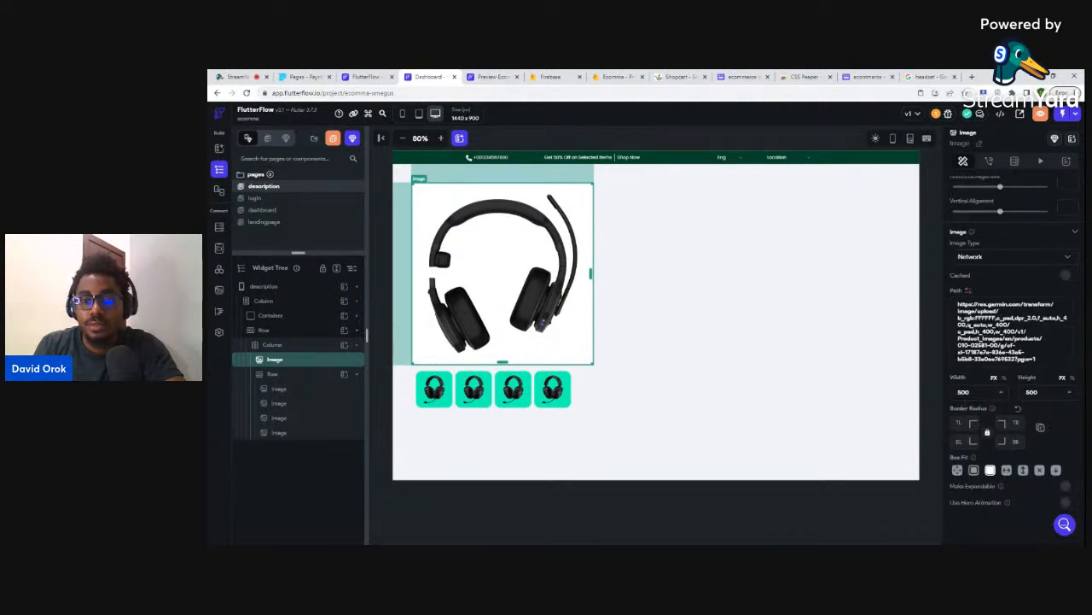
type("36")
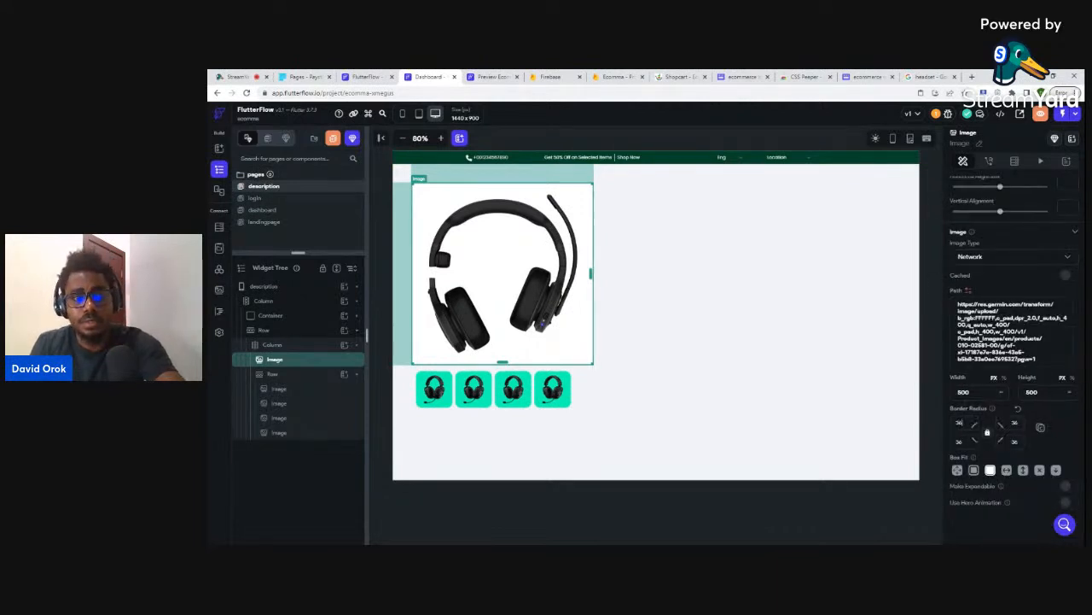
left_click(813, 485)
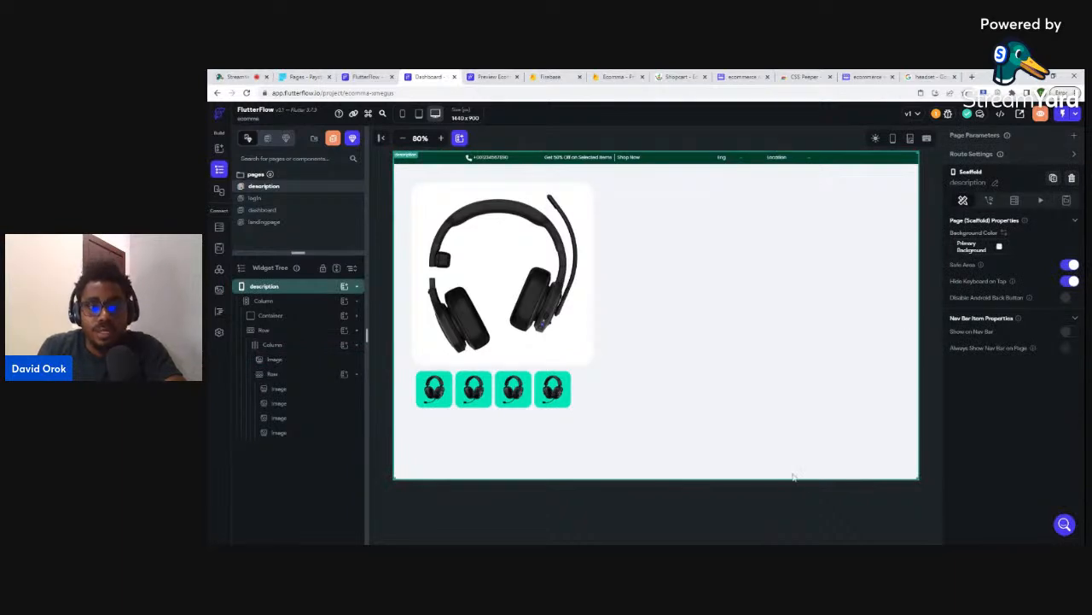
- Add a new empty Column to the row beside the headset image column
left_click(568, 181)
left_click(286, 348)
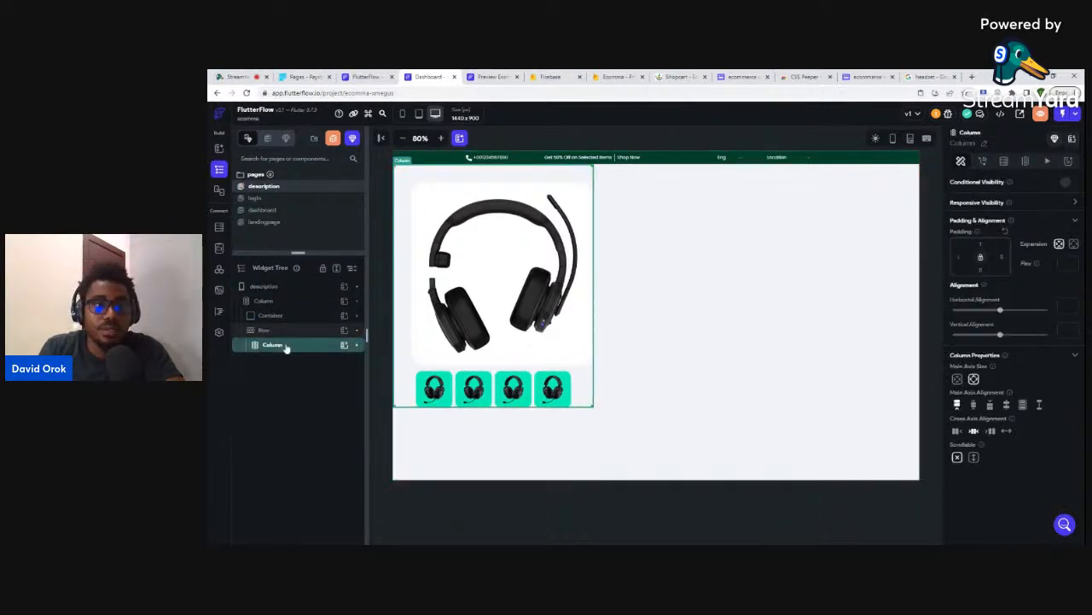
left_click(343, 331)
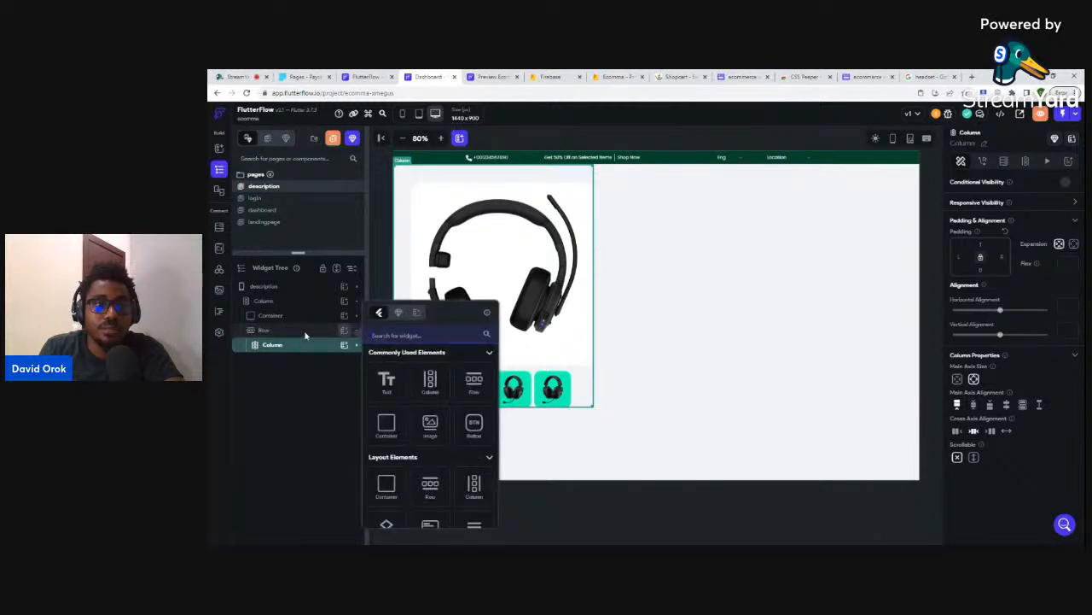
left_click(304, 337)
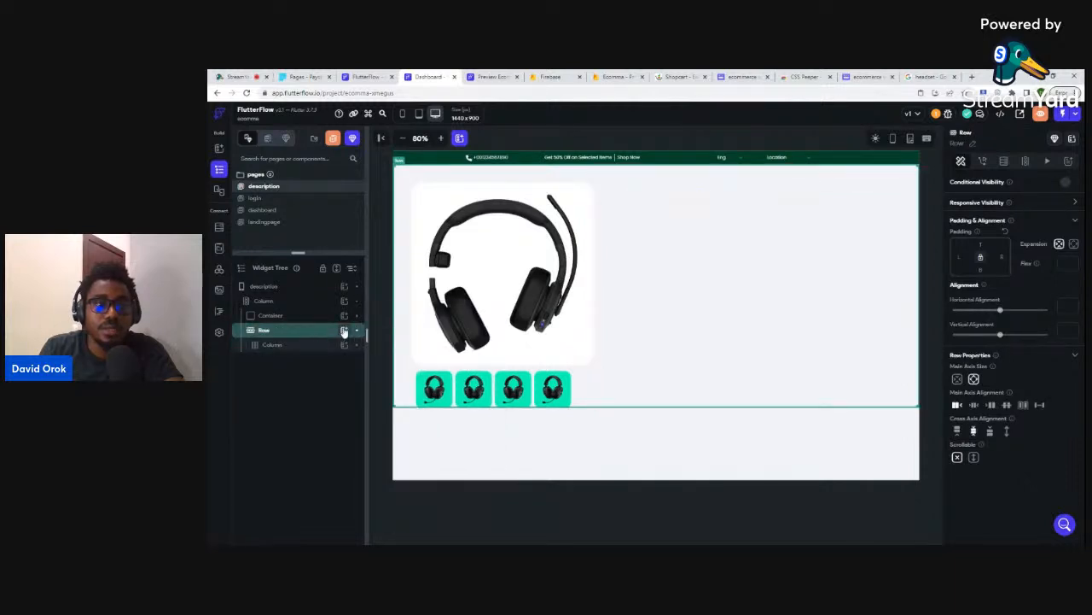
left_click(344, 330)
left_click(440, 384)
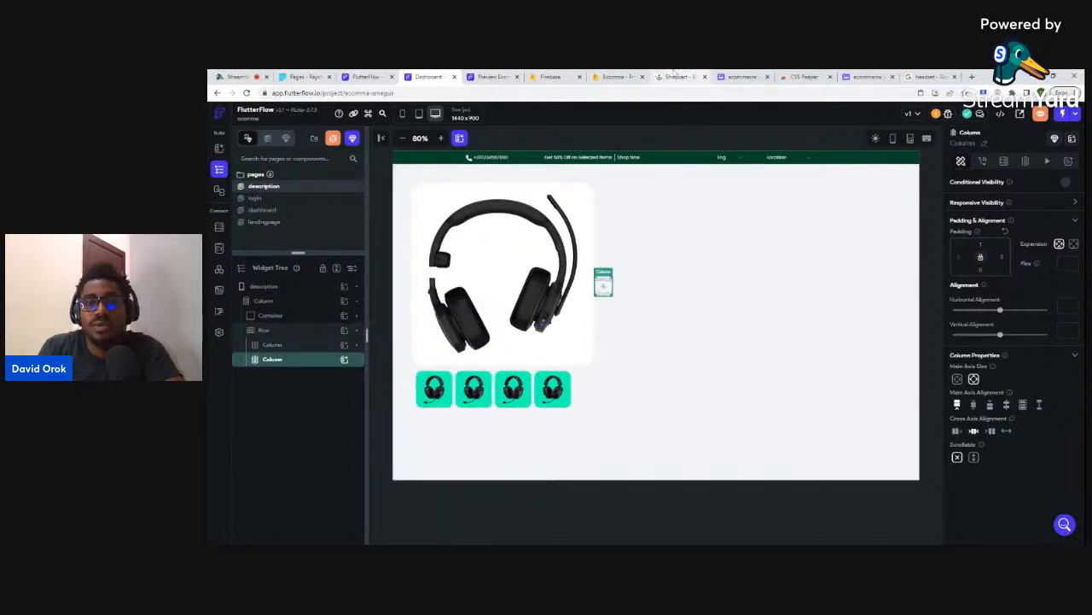
left_click(867, 76)
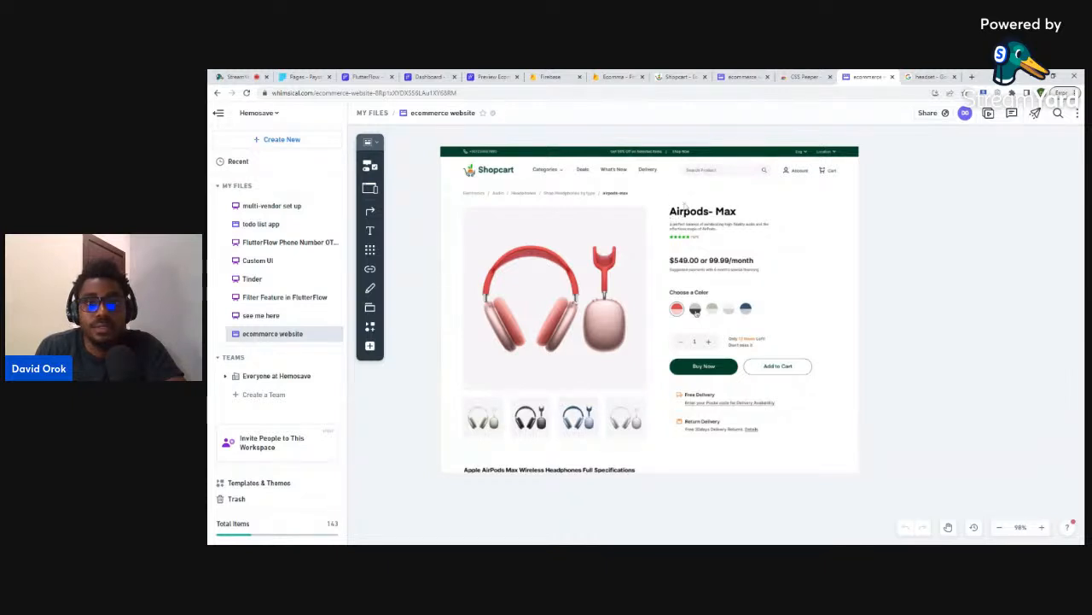
- Return to the FlutterFlow editor after reviewing the Whimsical Airpods mockup
left_click(429, 77)
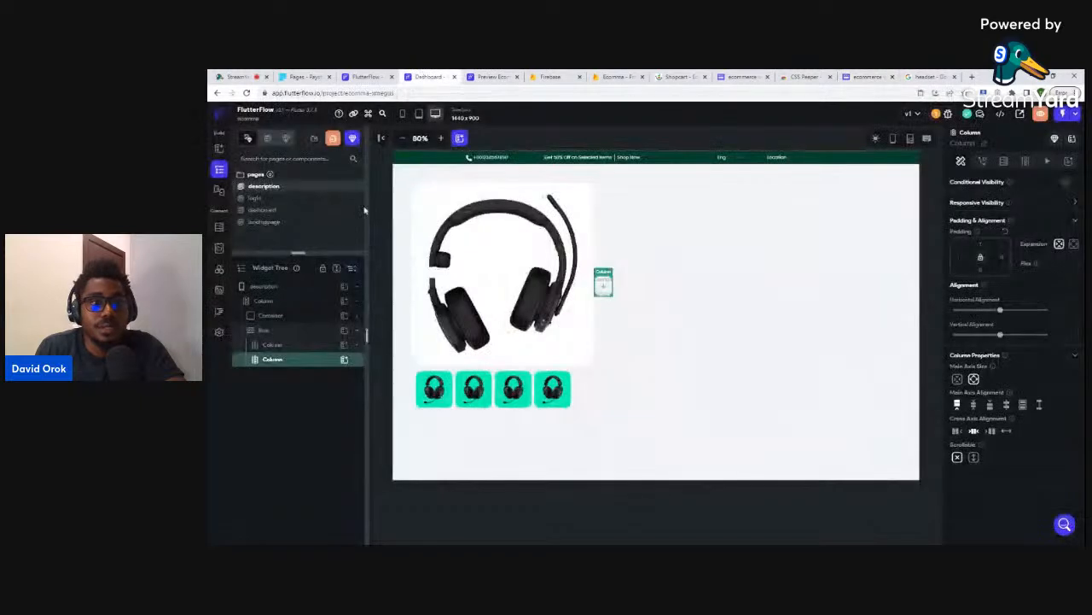
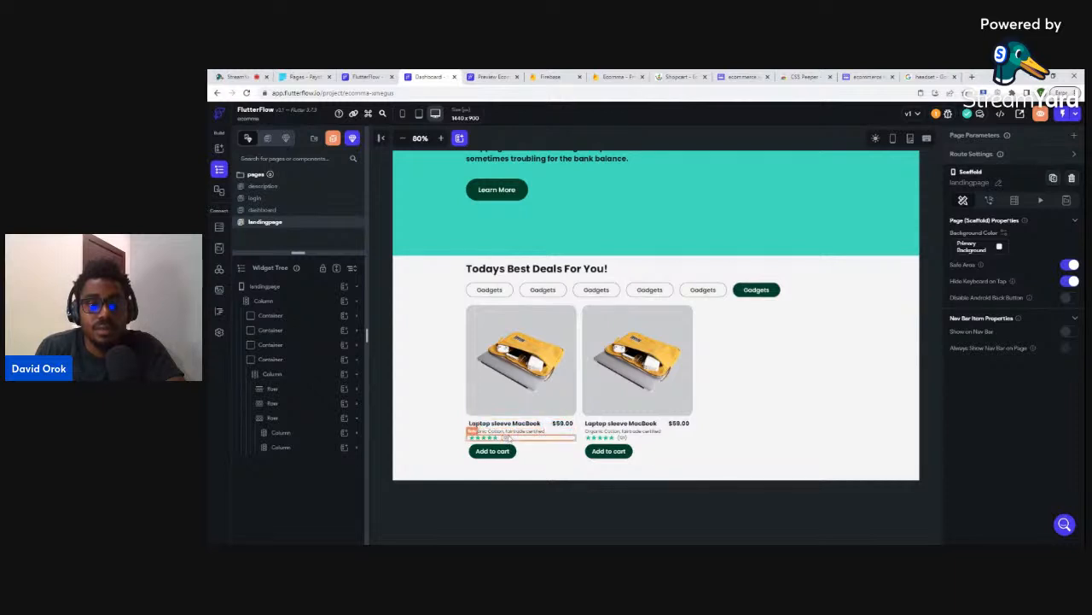
- On the description page, insert a Row into the empty right-hand Column and add a Hello World Text inside it
left_click(270, 189)
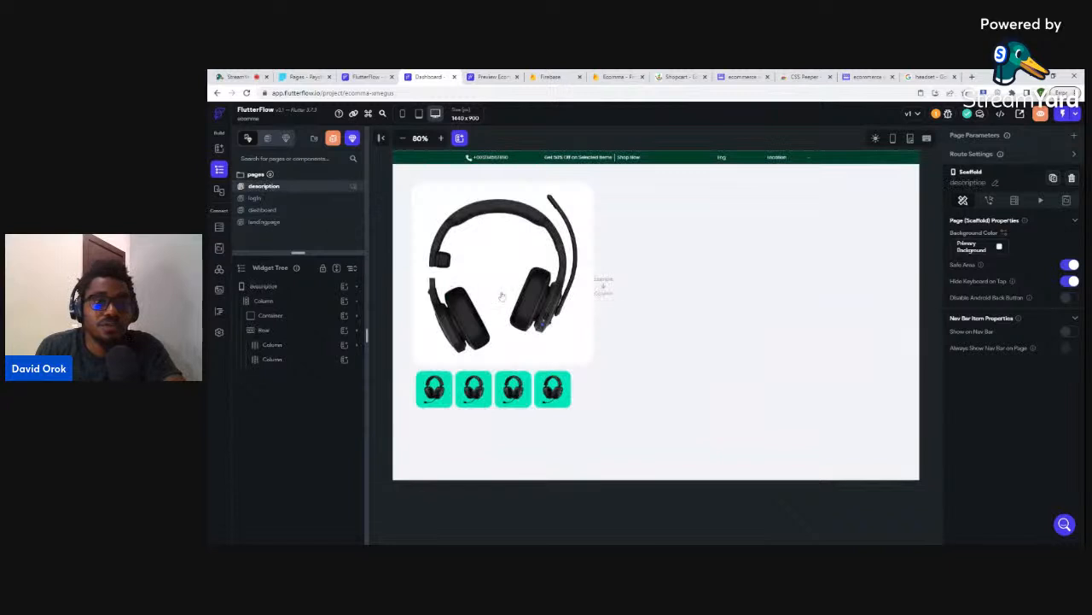
left_click(607, 283)
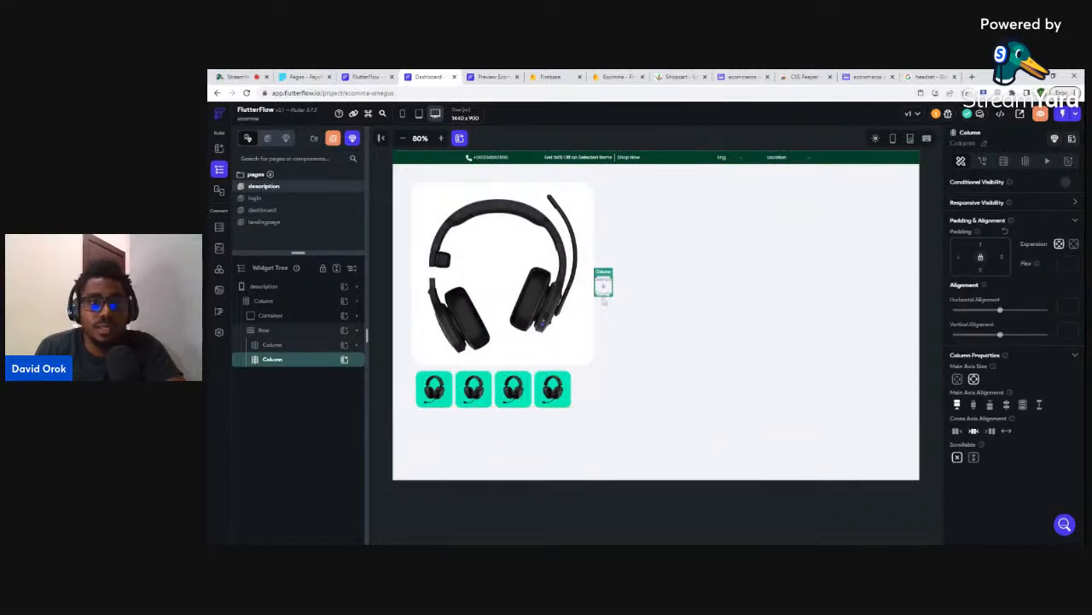
left_click(344, 360)
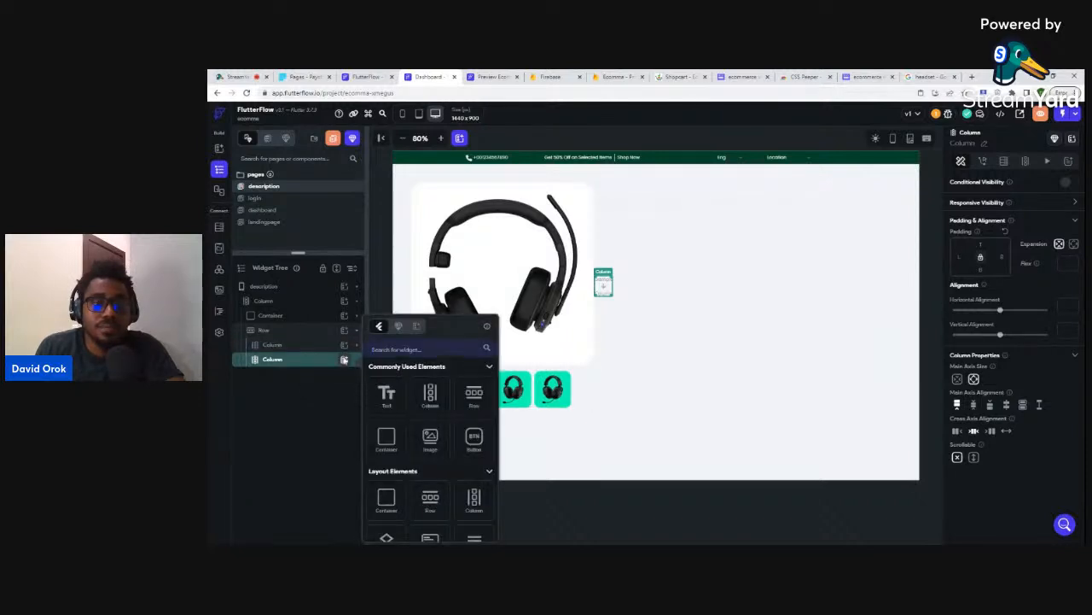
left_click(474, 394)
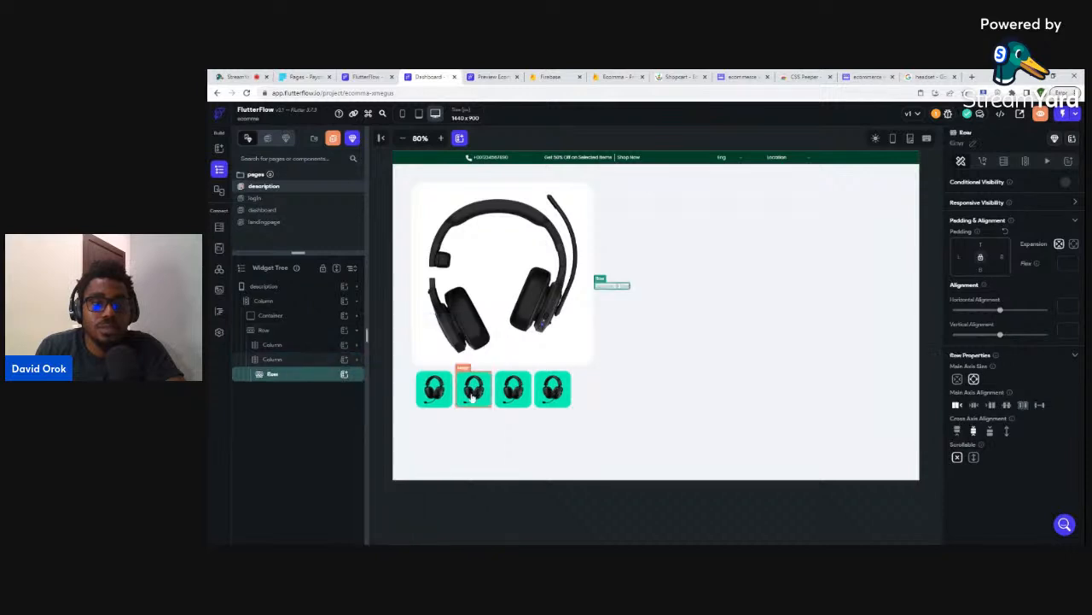
left_click(345, 375)
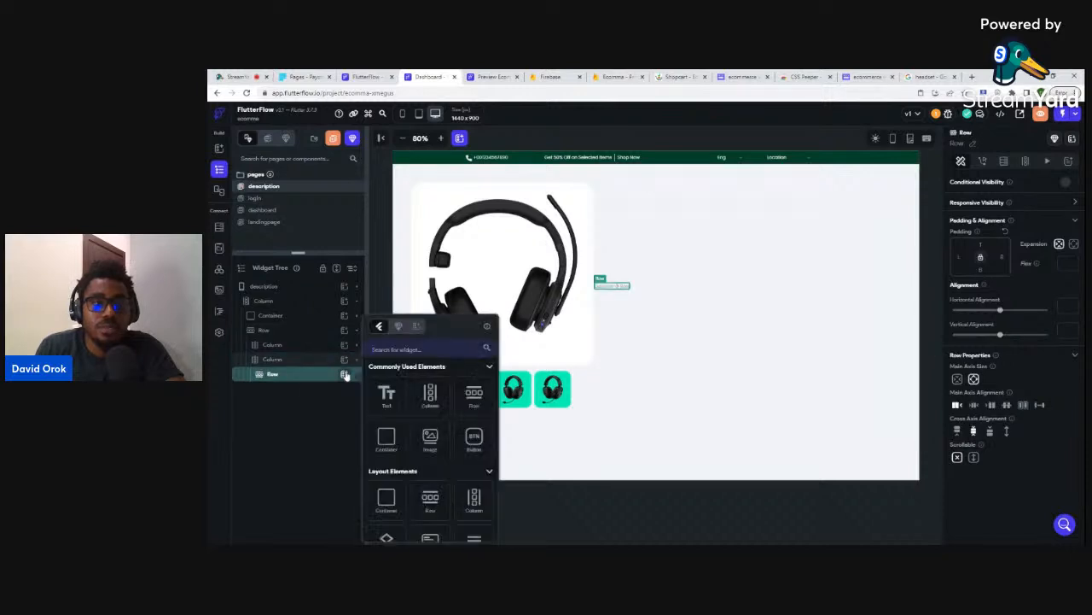
left_click(387, 393)
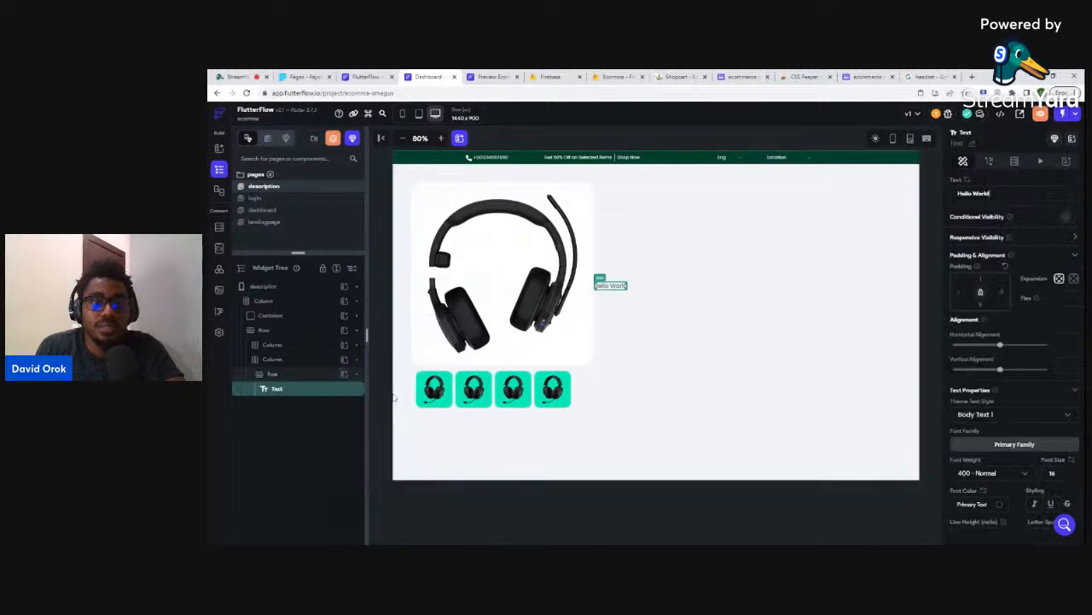
- Compare the layout against the Whimsical ecommerce mockup, then return to FlutterFlow
left_click(926, 76)
left_click(865, 76)
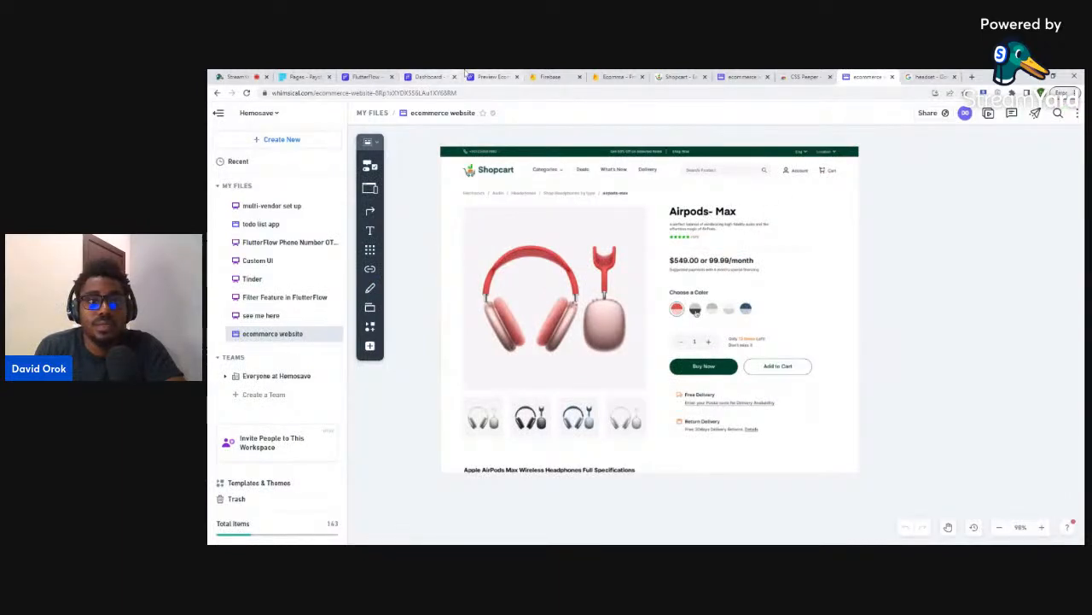
left_click(429, 76)
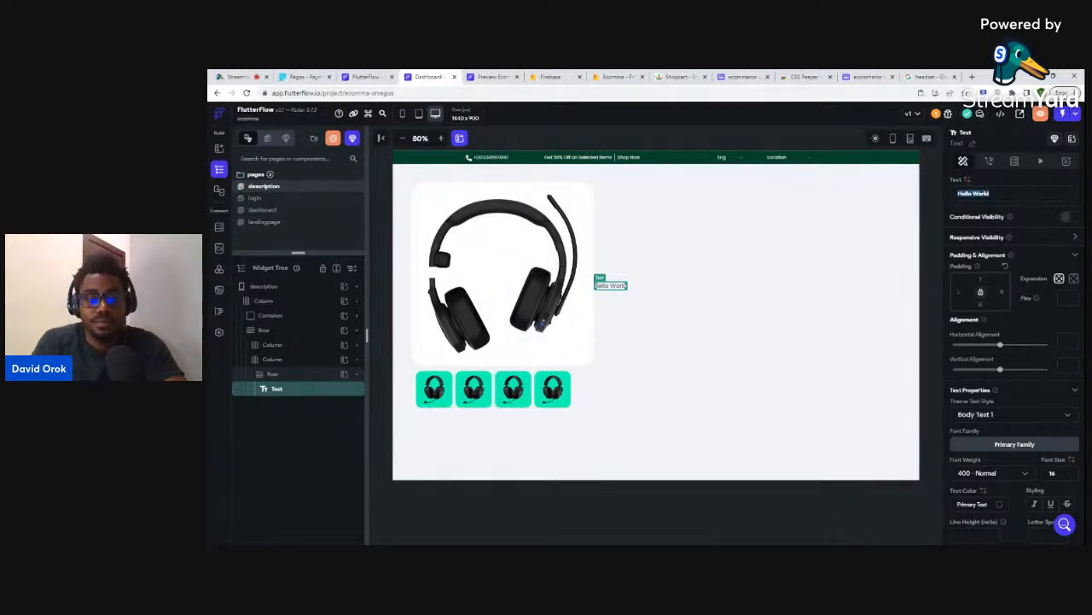
- Change the text to 'Airpods Max' with font size 36 and 700 - Bold weight
type("Airpo")
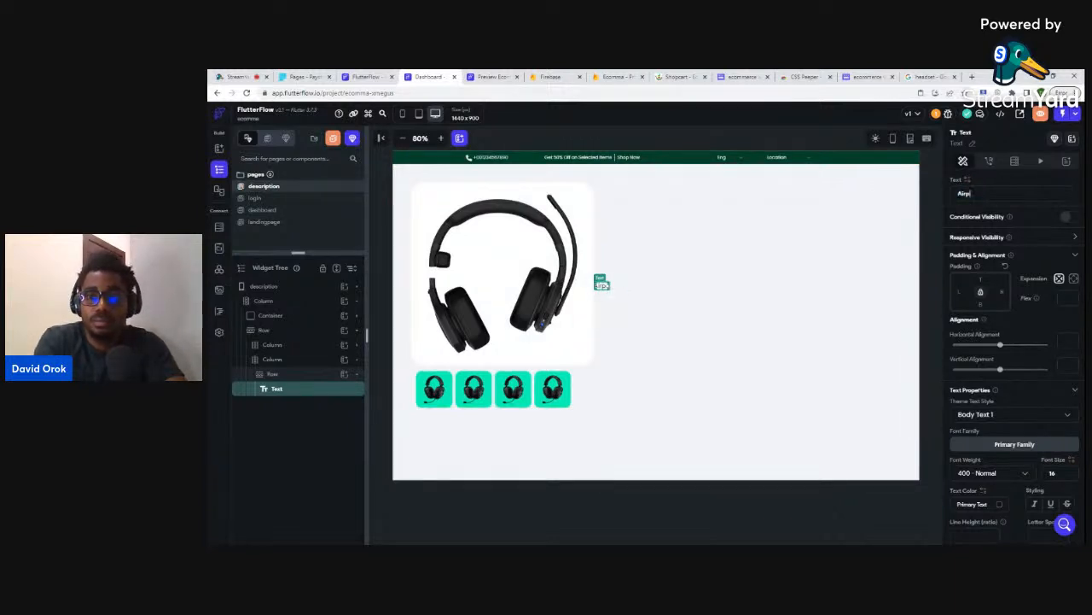
type("ds")
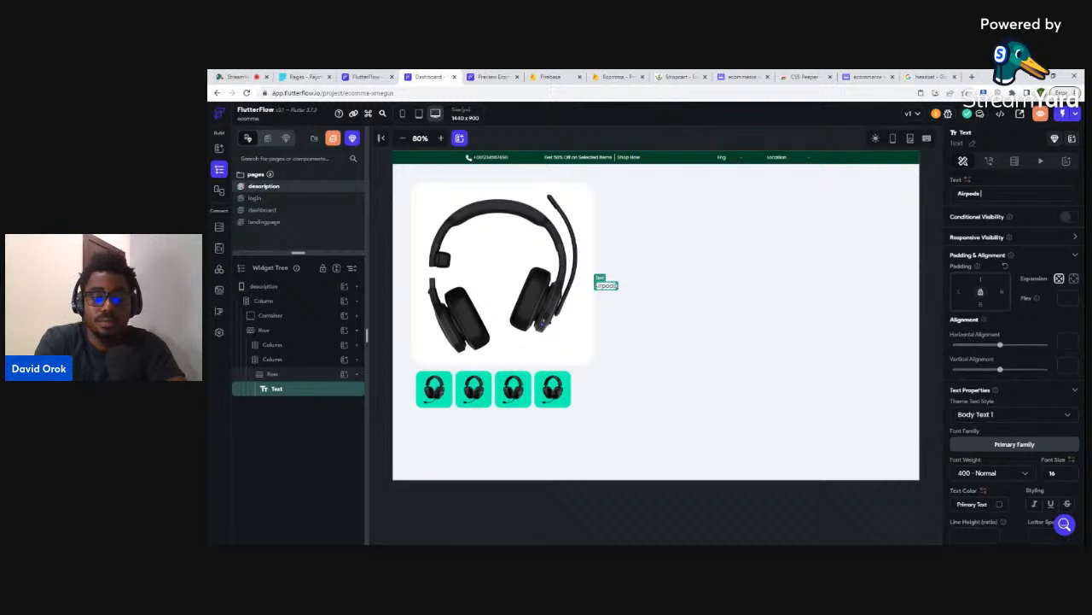
type(" Max")
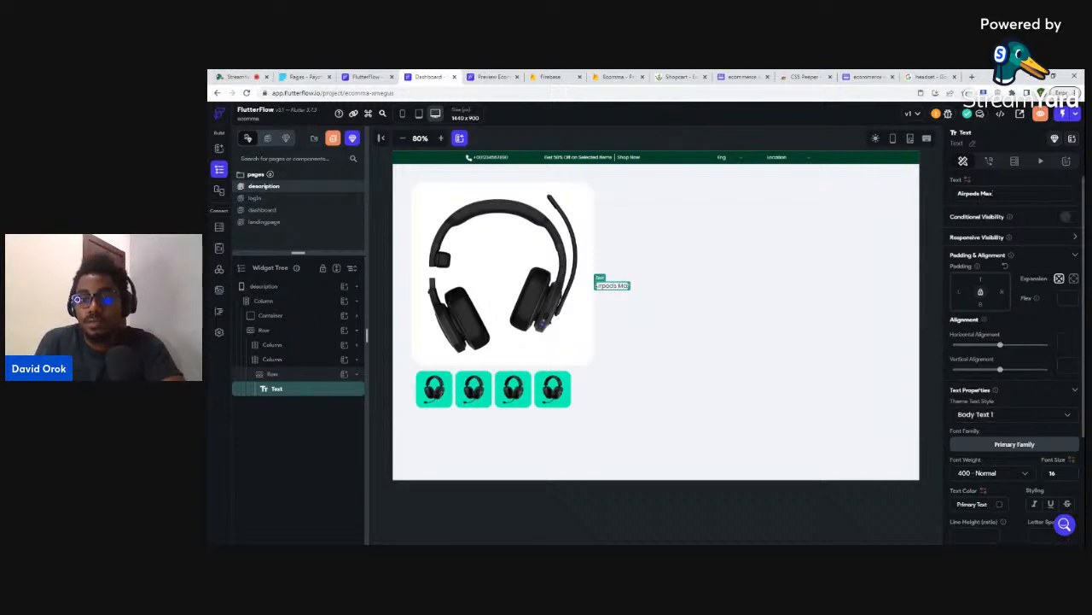
type("36")
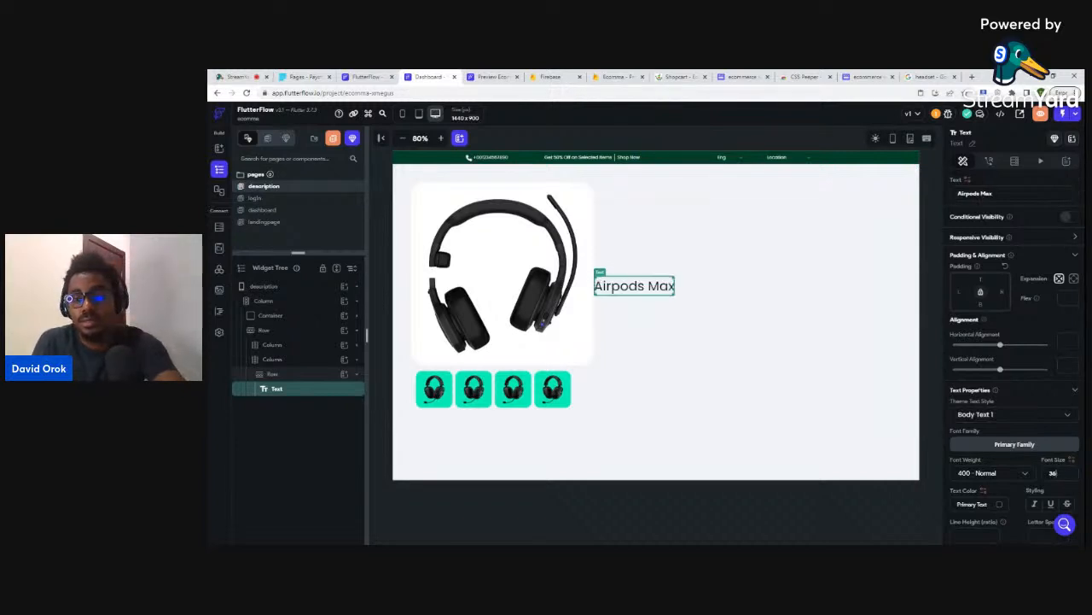
left_click(1003, 474)
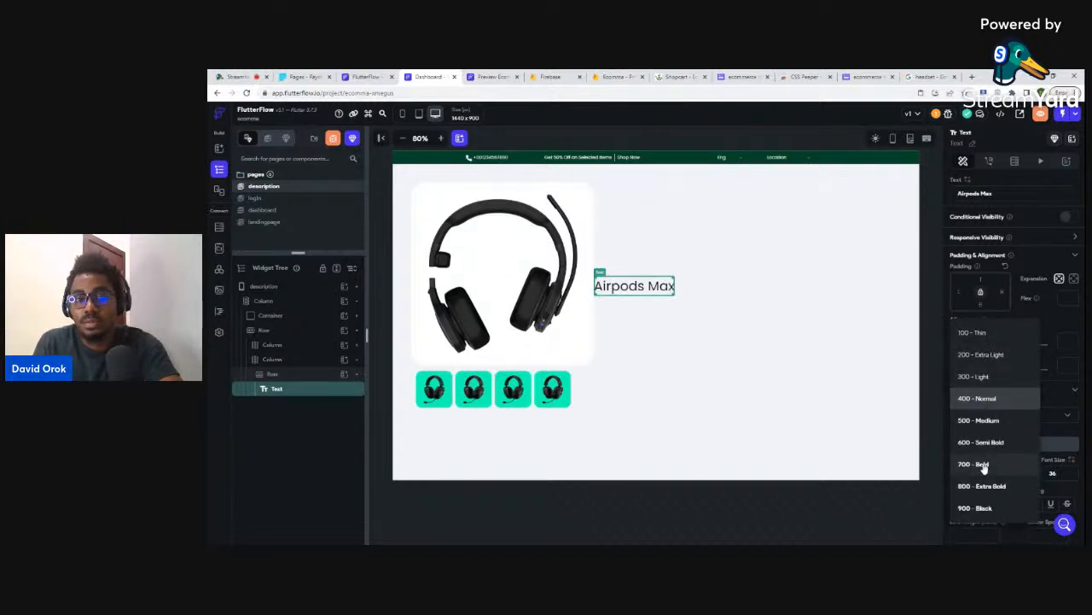
left_click(995, 465)
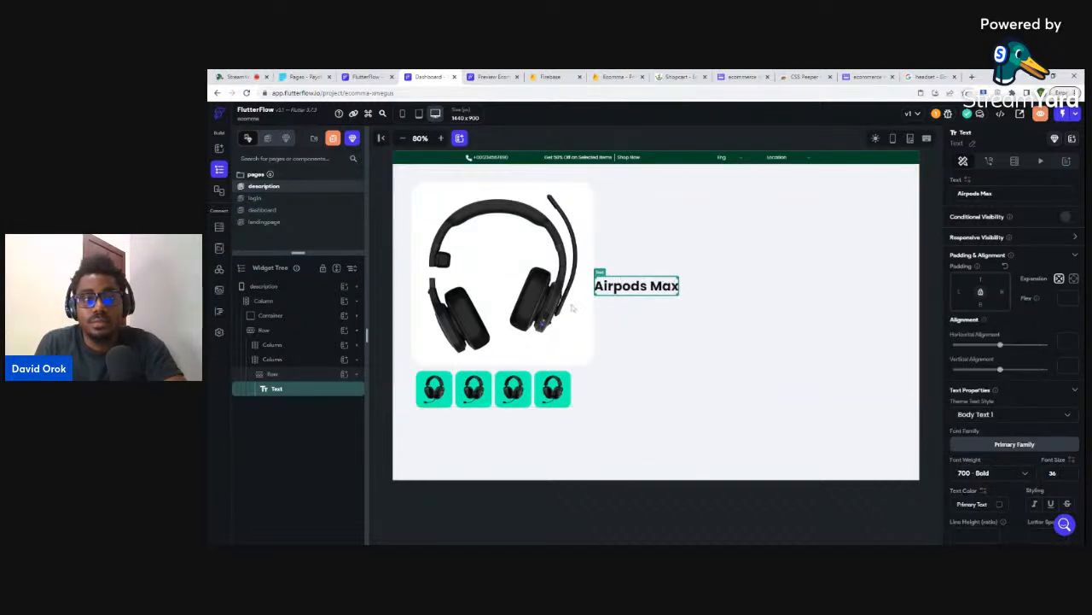
- Pad the heading's Column 50 from the left and collapse its Row in the widget tree
left_click(283, 362)
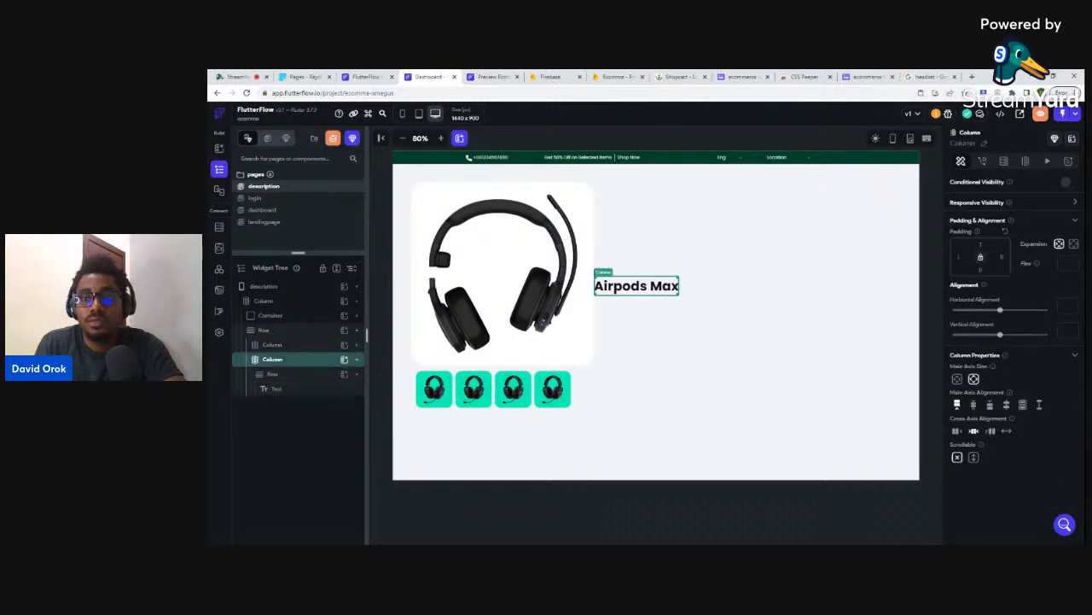
left_click(959, 257)
type("5")
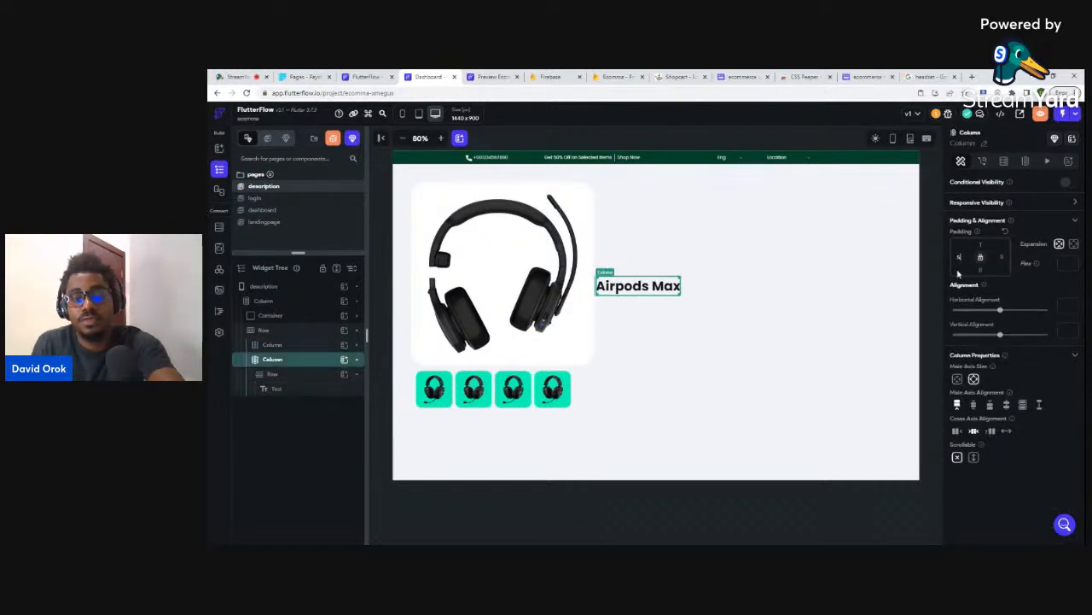
type("0")
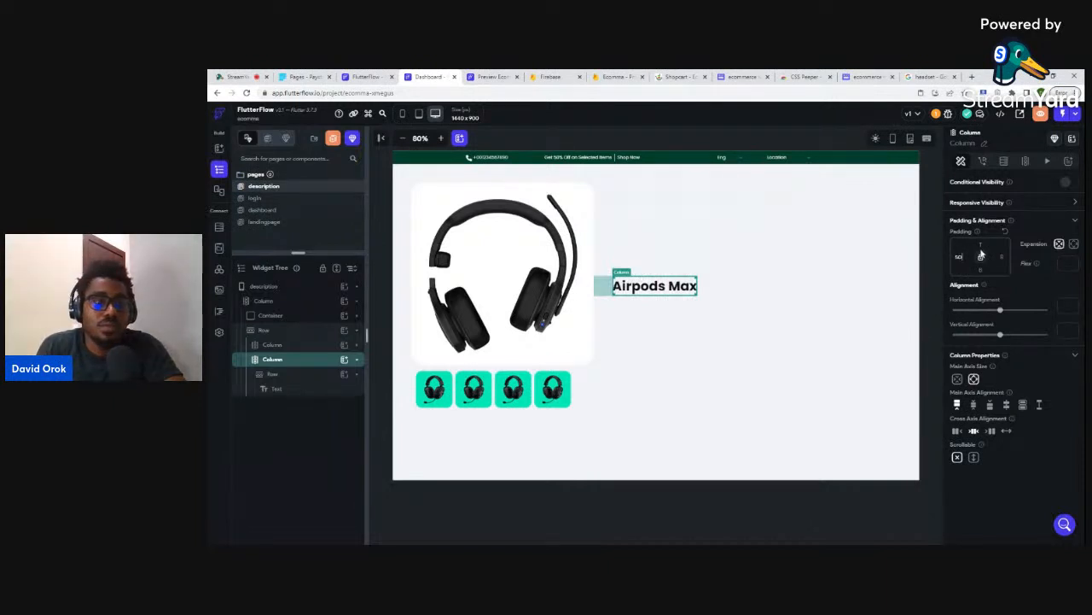
left_click(270, 375)
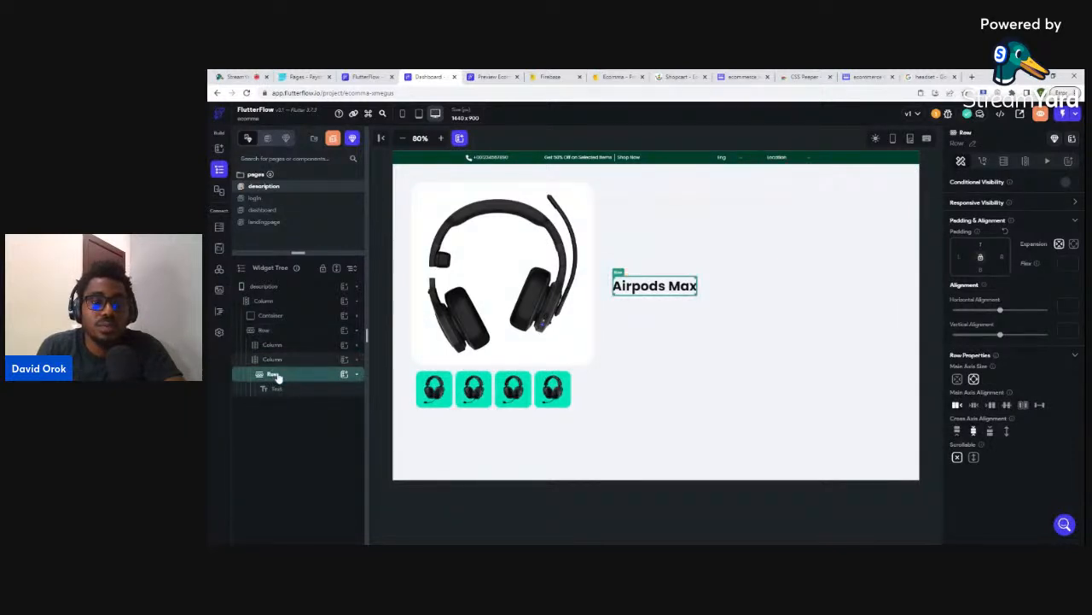
left_click(278, 377)
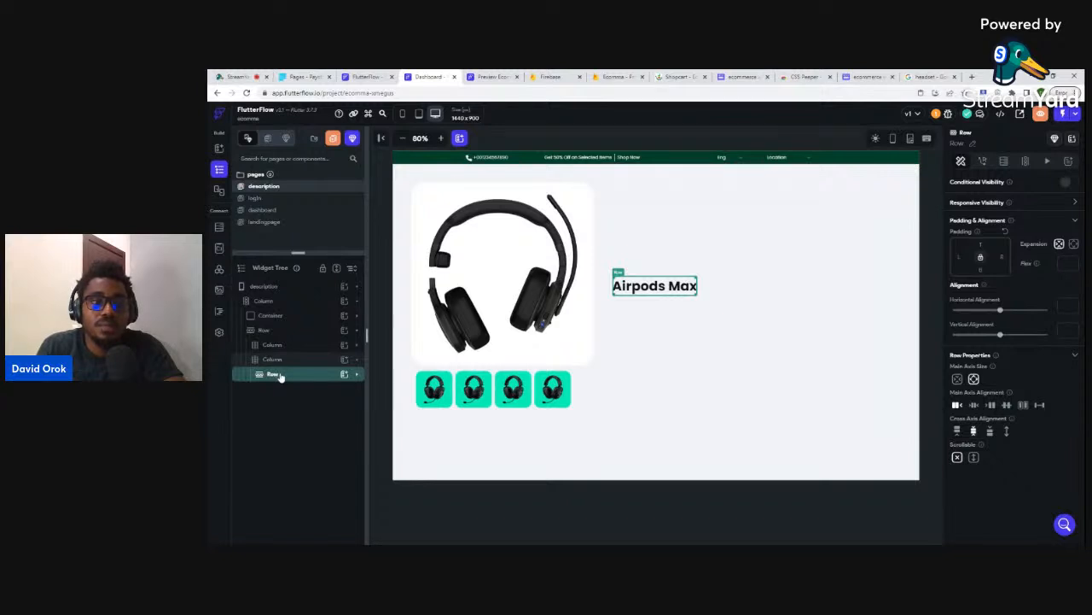
left_click(280, 377)
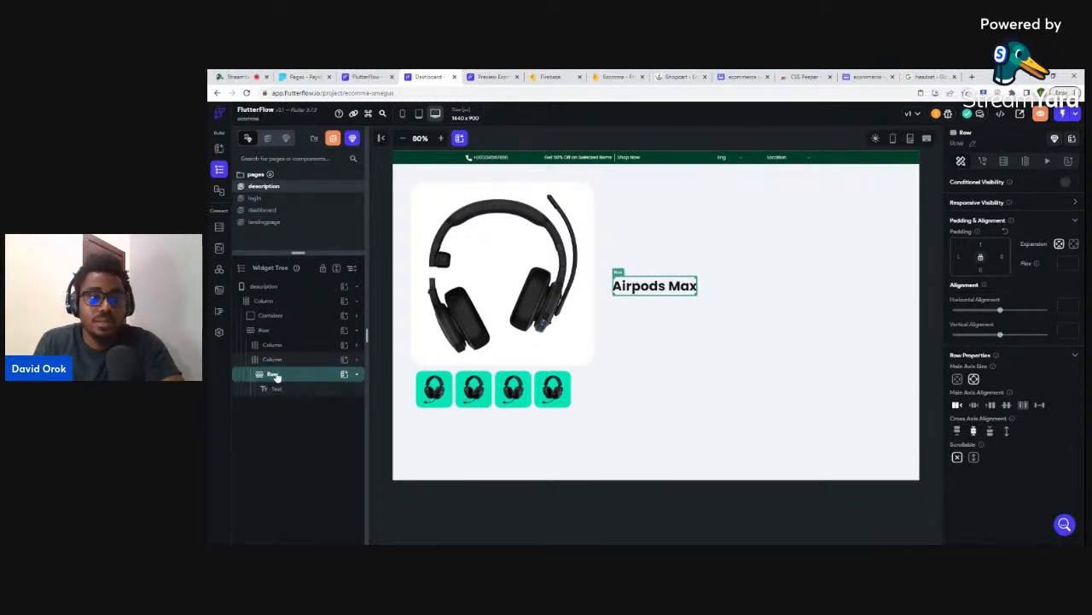
left_click(276, 377)
- Duplicate the Airpods Max row and change the copy's text to '$456'
key("ctrl+d")
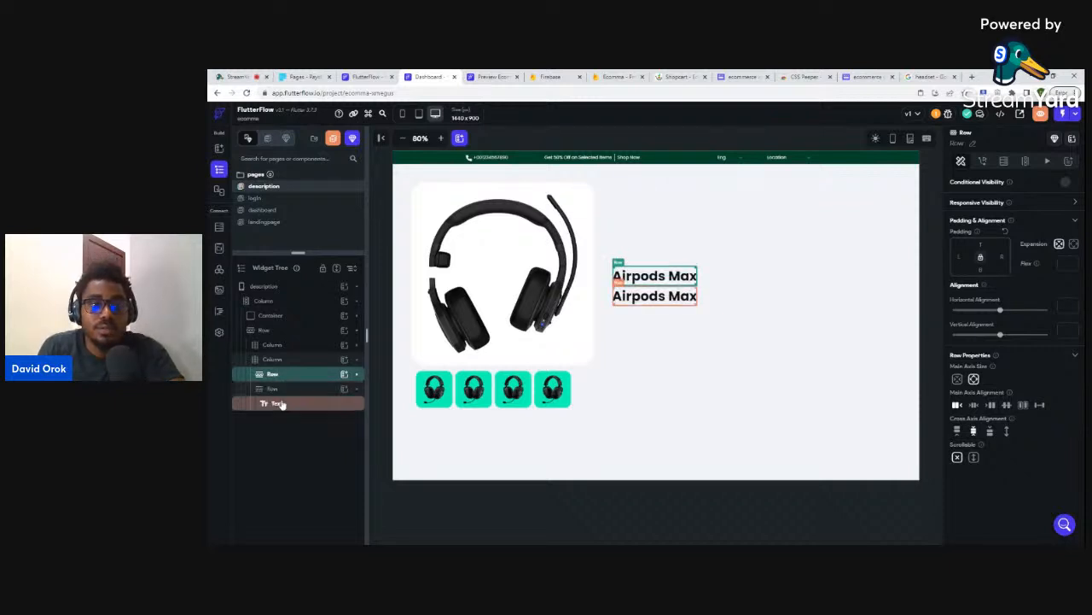
left_click(284, 402)
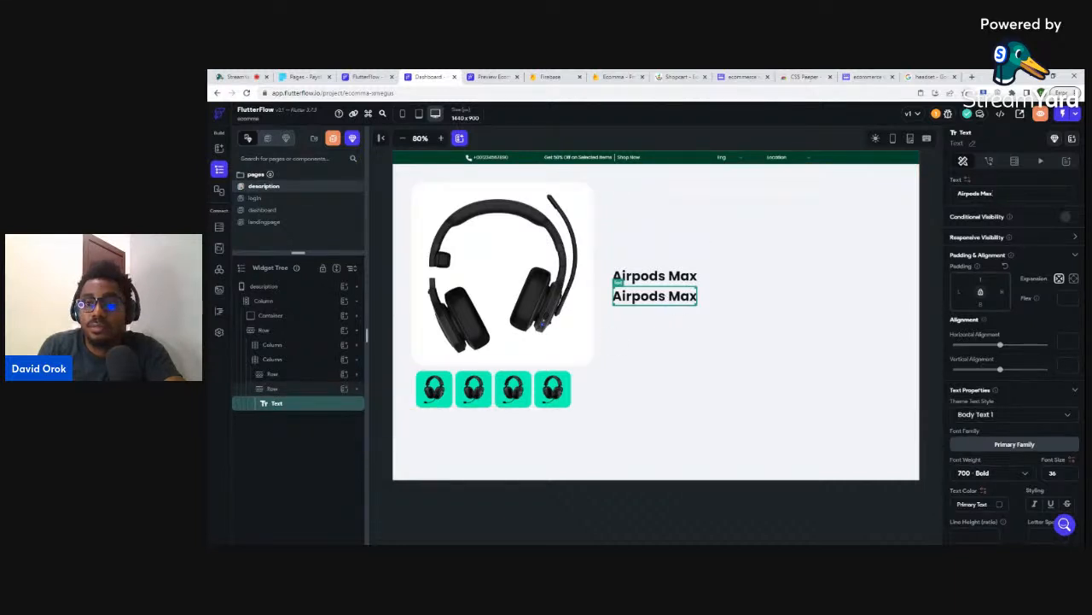
triple_click(957, 189)
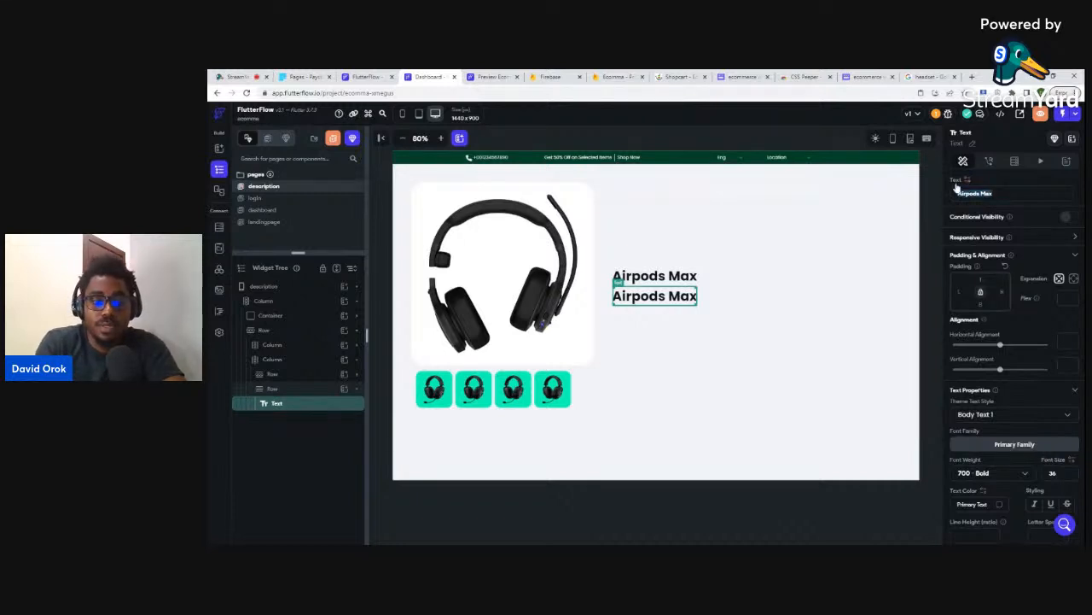
type("$456")
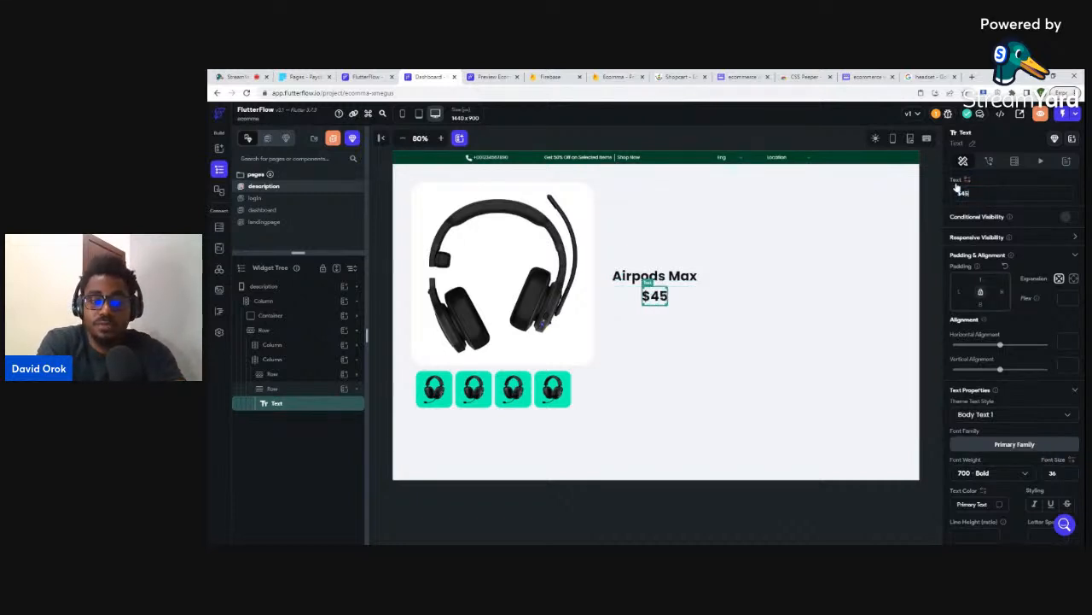
- Duplicate the price row as an 'Amazing' label at font size 12 and 400 - Normal weight
left_click(309, 392)
left_click(309, 393)
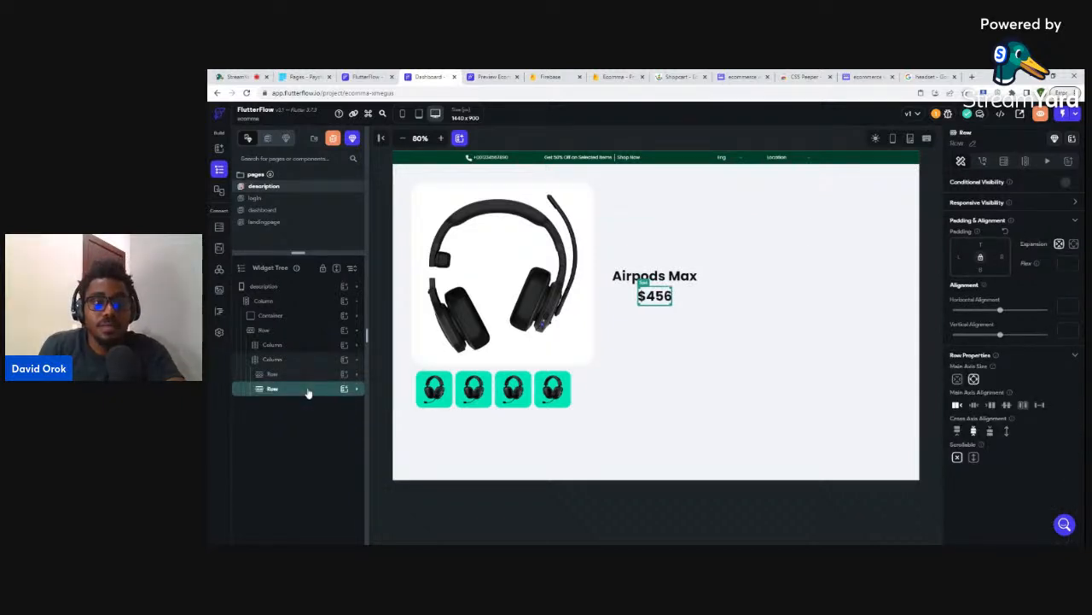
key("ctrl+d")
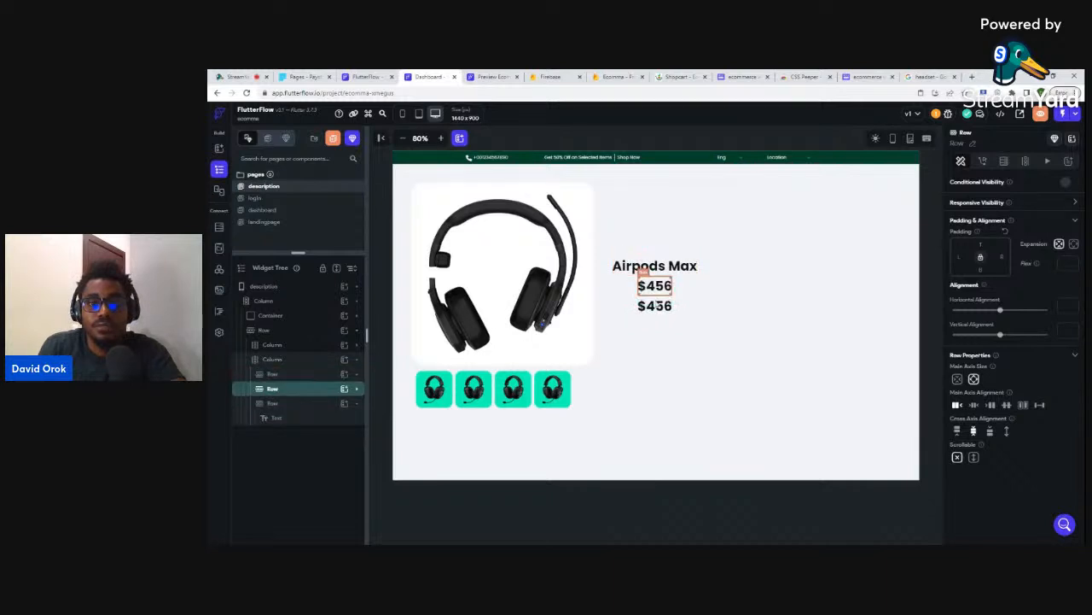
left_click(653, 309)
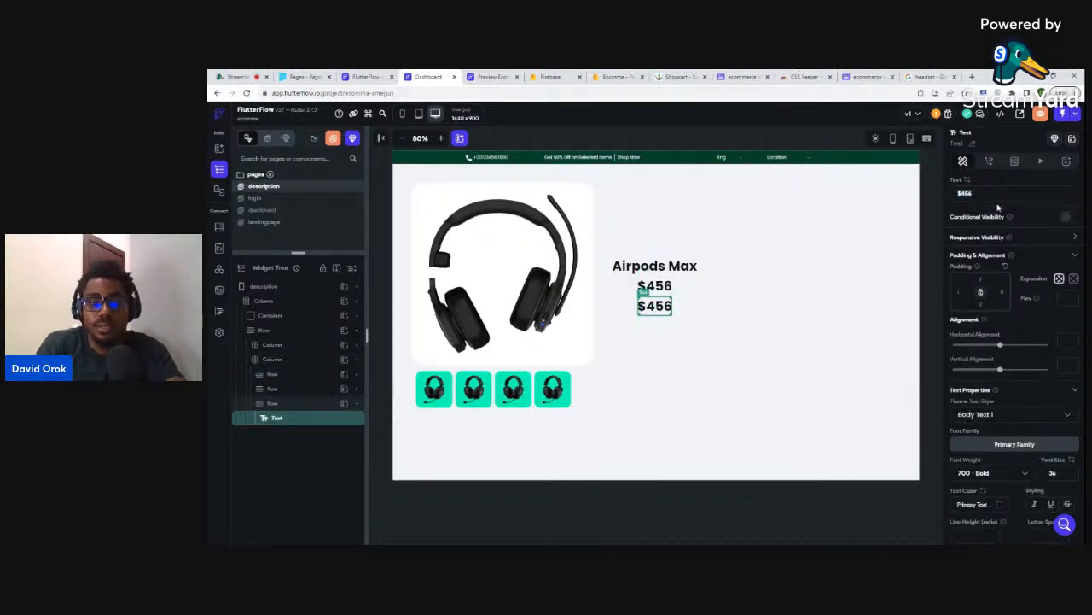
type("Amazin")
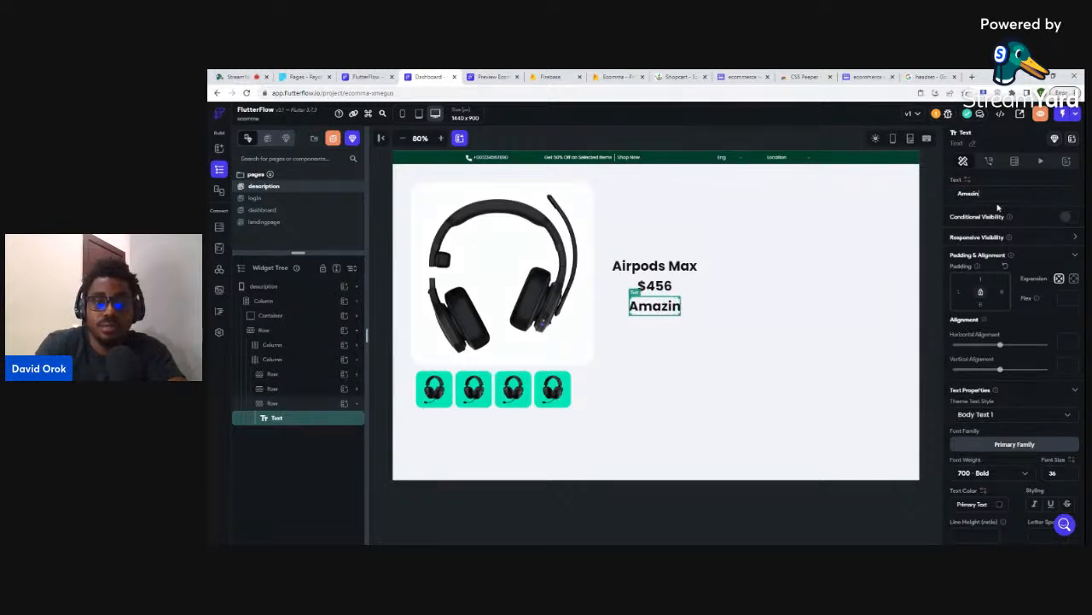
type("g")
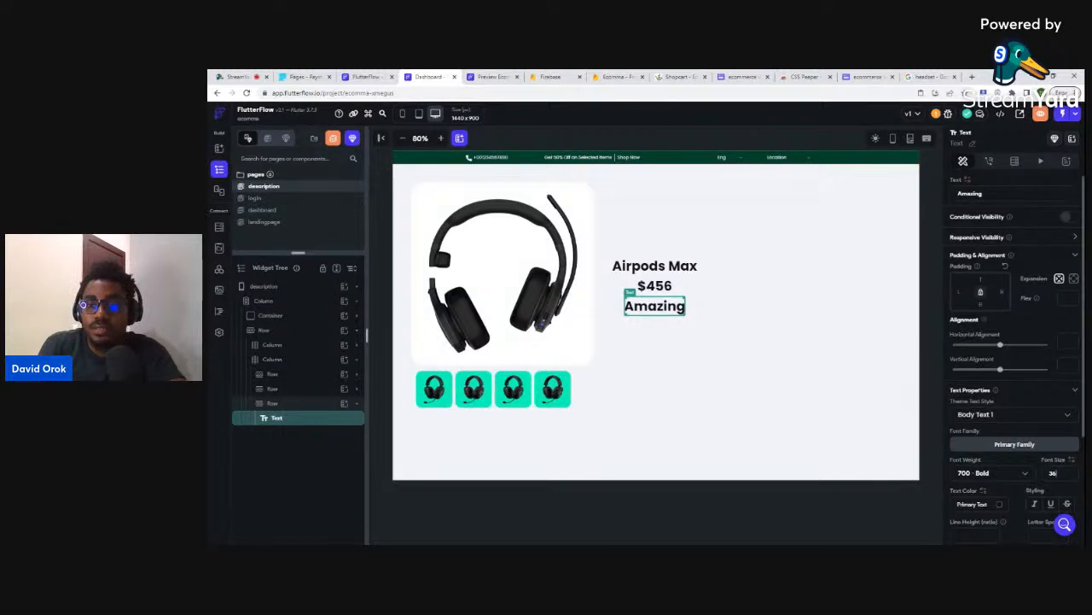
left_click_drag(1060, 475, 1044, 482)
type("12")
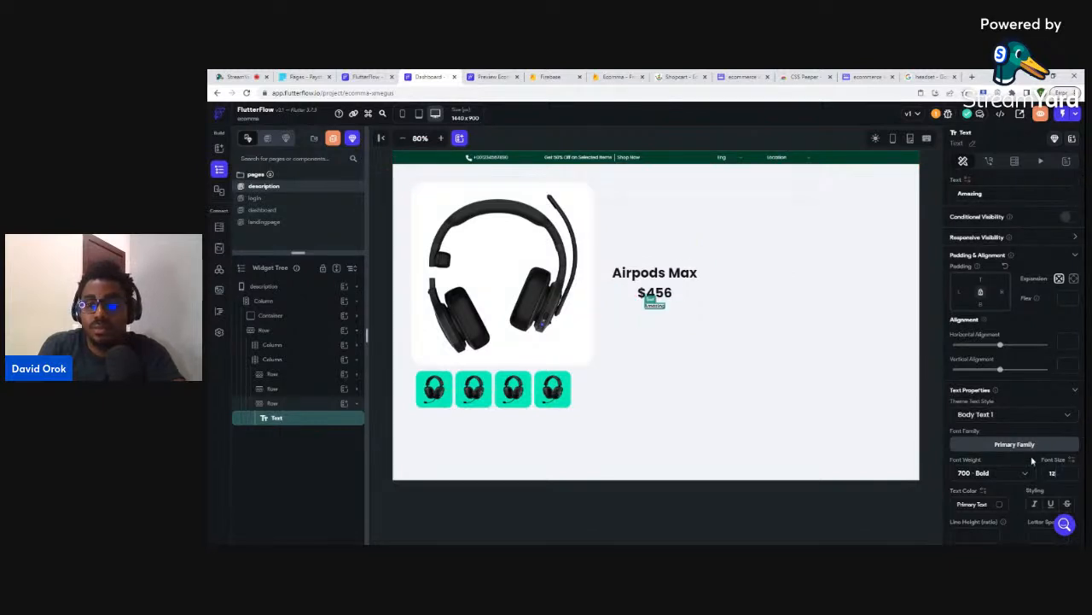
left_click(1009, 474)
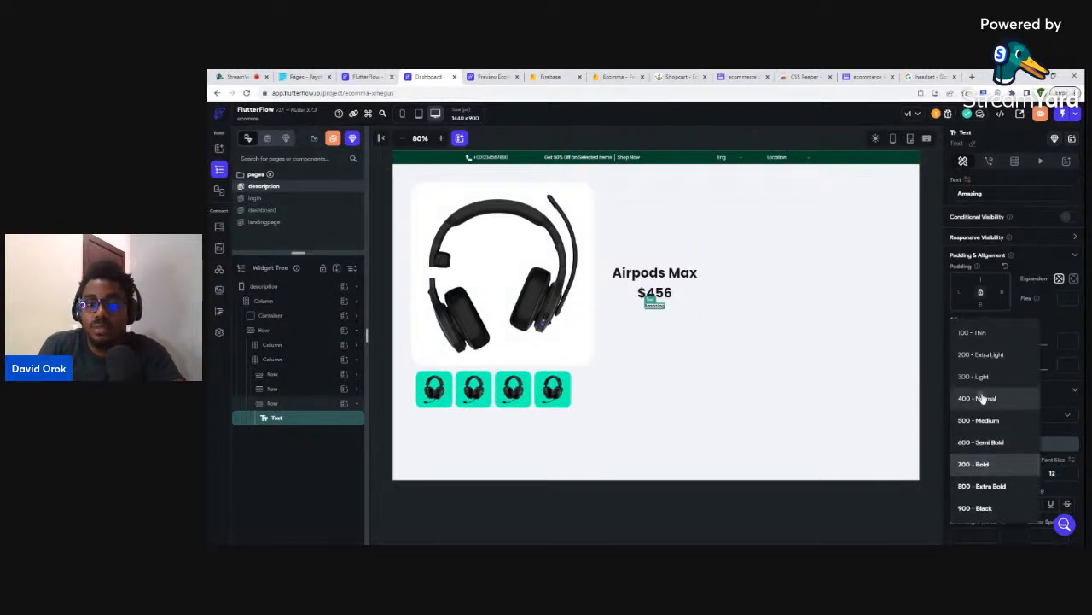
left_click(983, 397)
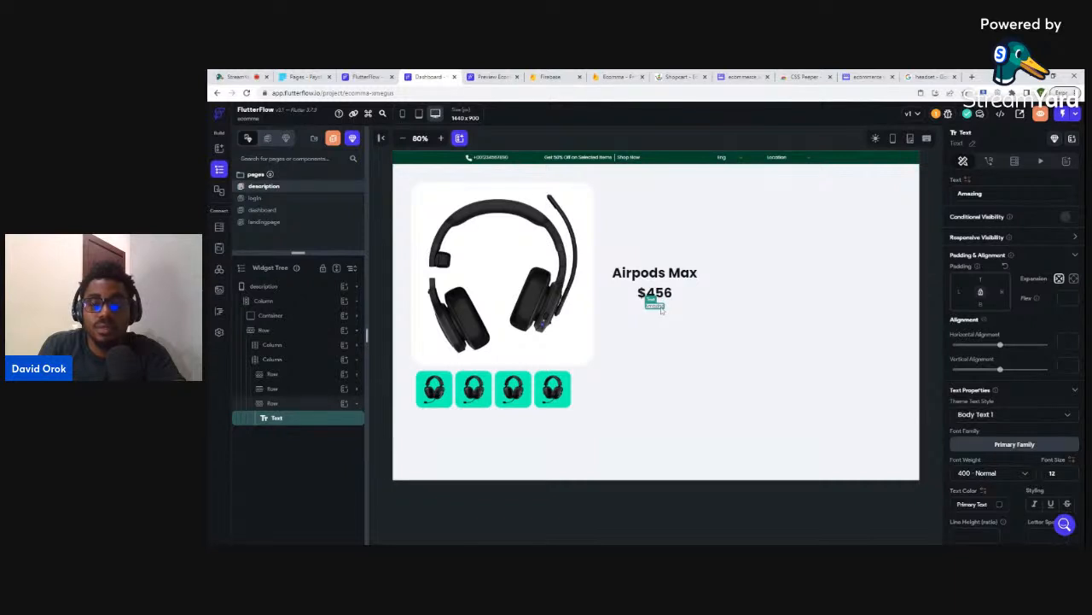
- Duplicate the Amazing row and delete its text, leaving an empty row for the rating
left_click(286, 406)
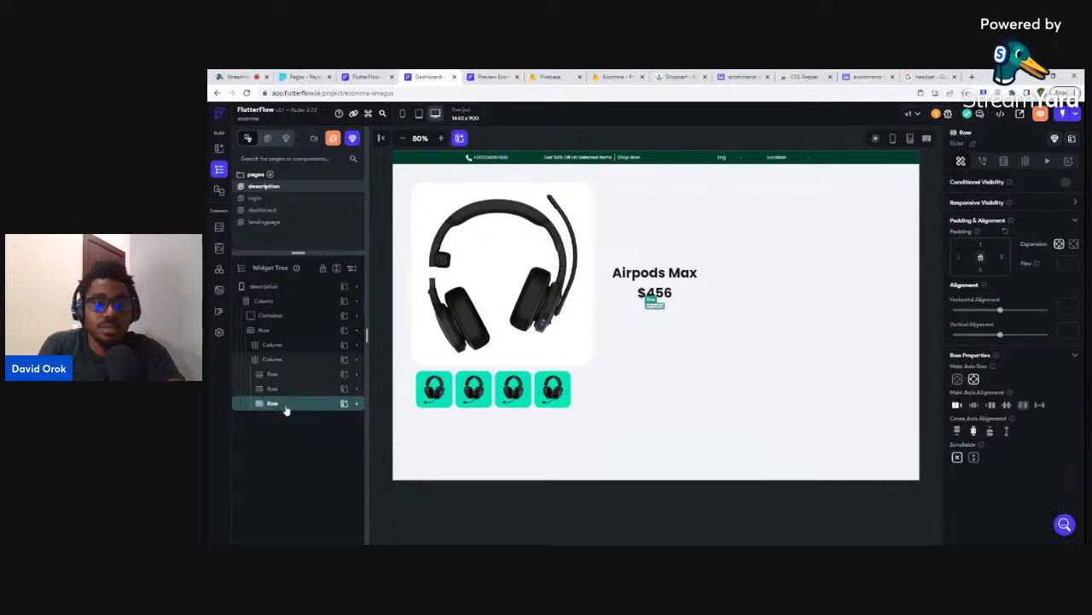
key("ctrl+d")
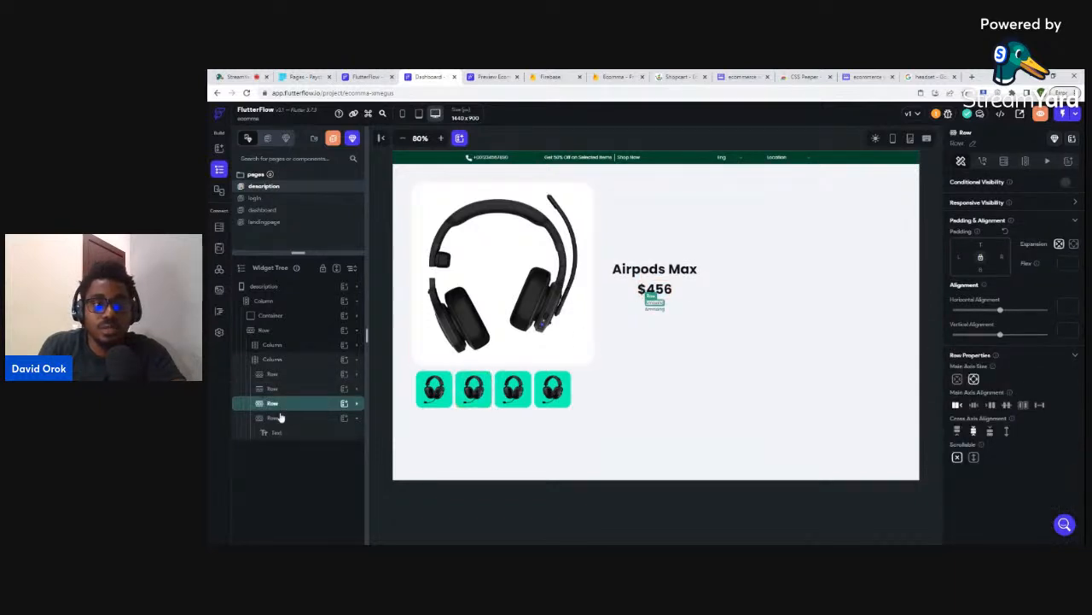
left_click(278, 433)
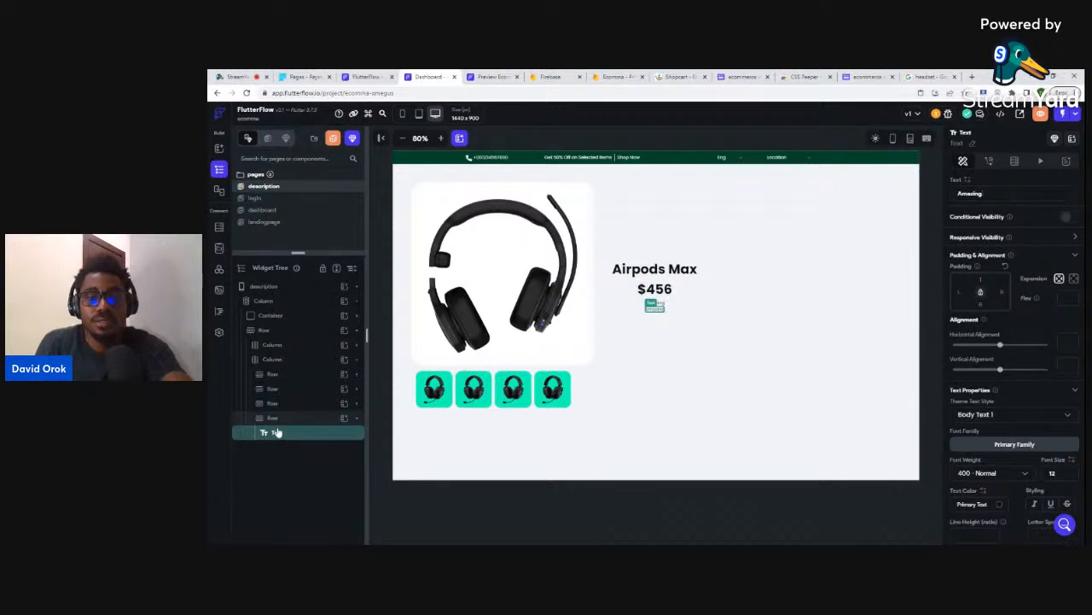
key("Delete")
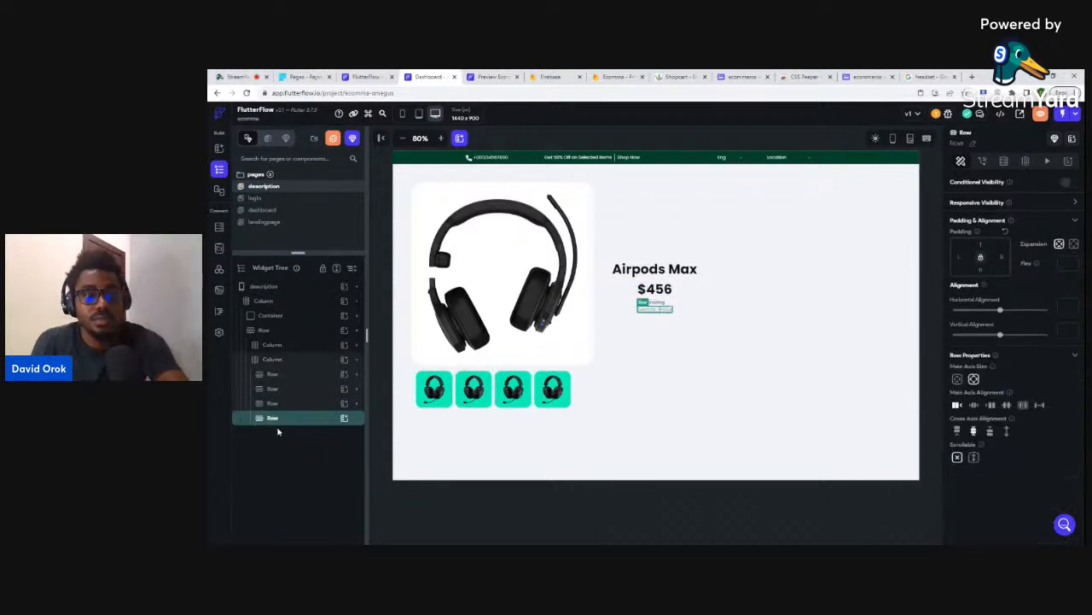
- Add an Icon to the empty row and set it to the Star Rounded icon
left_click(344, 420)
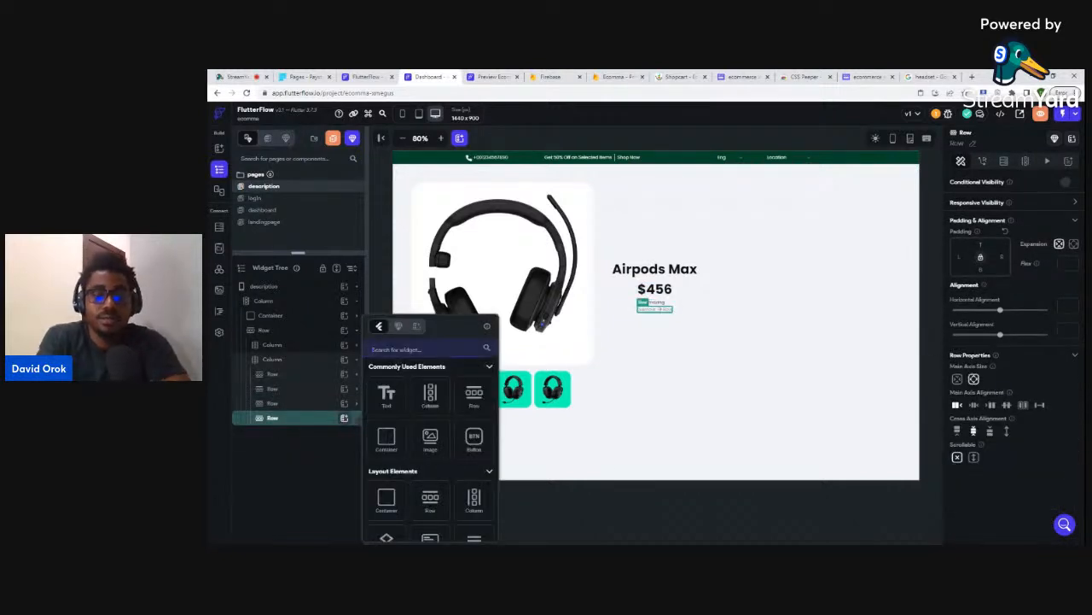
type("icon")
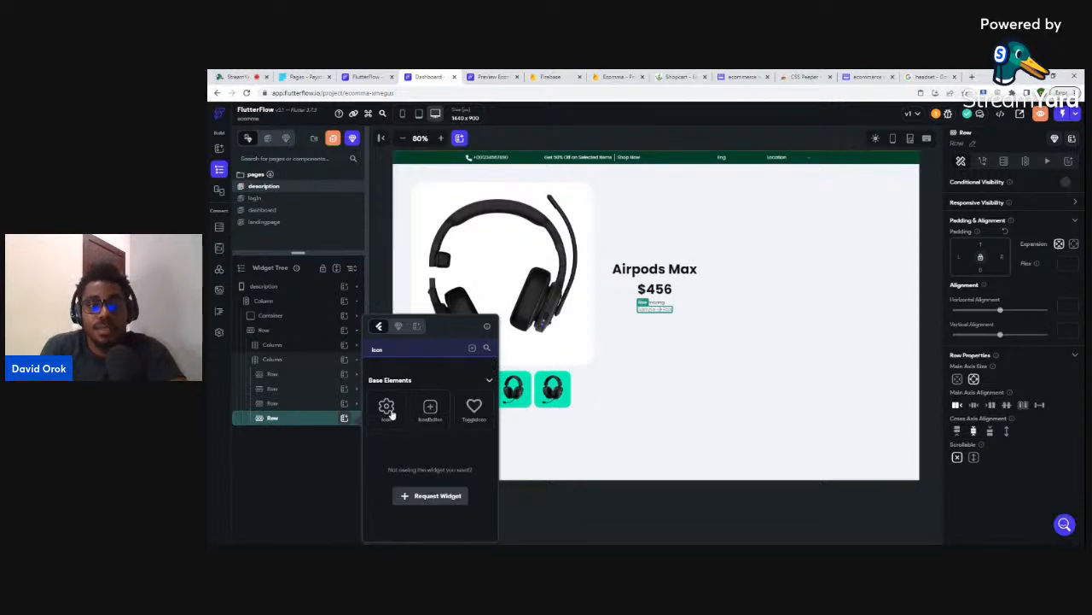
left_click(387, 407)
left_click(974, 370)
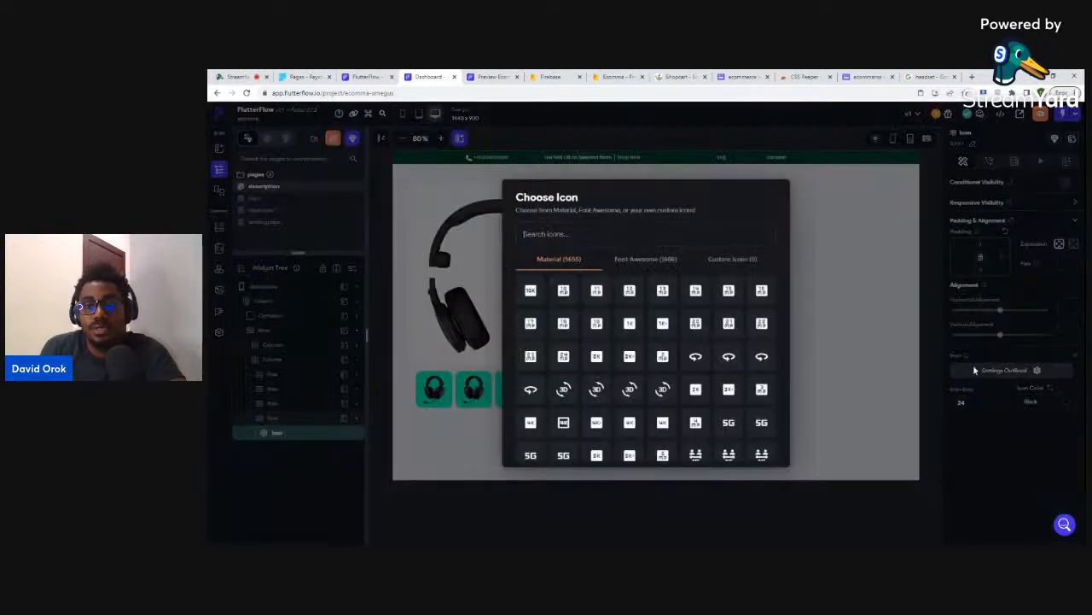
type("start")
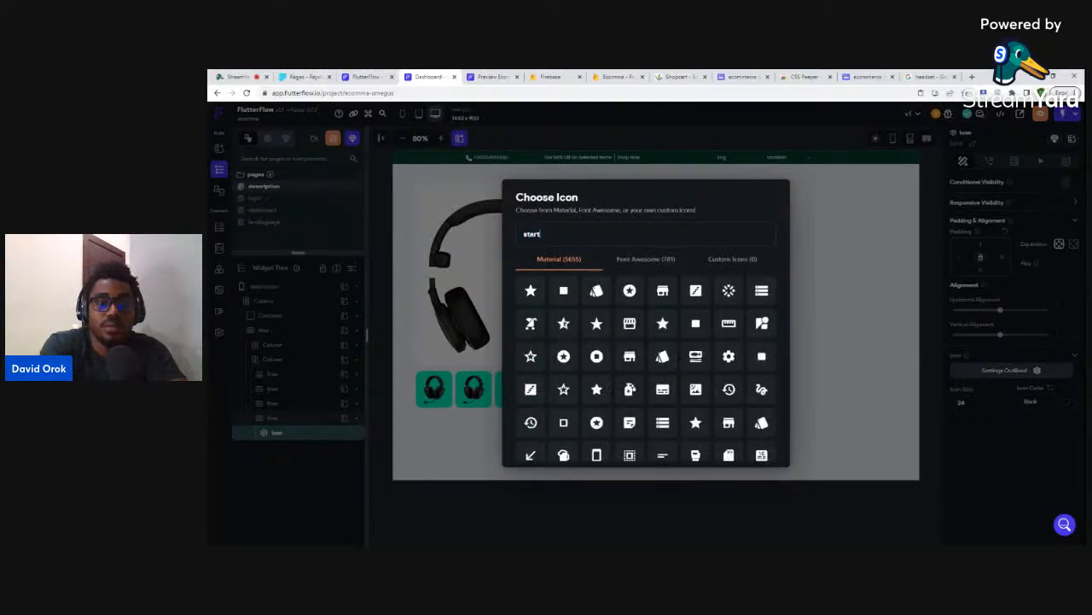
key("BackSpace")
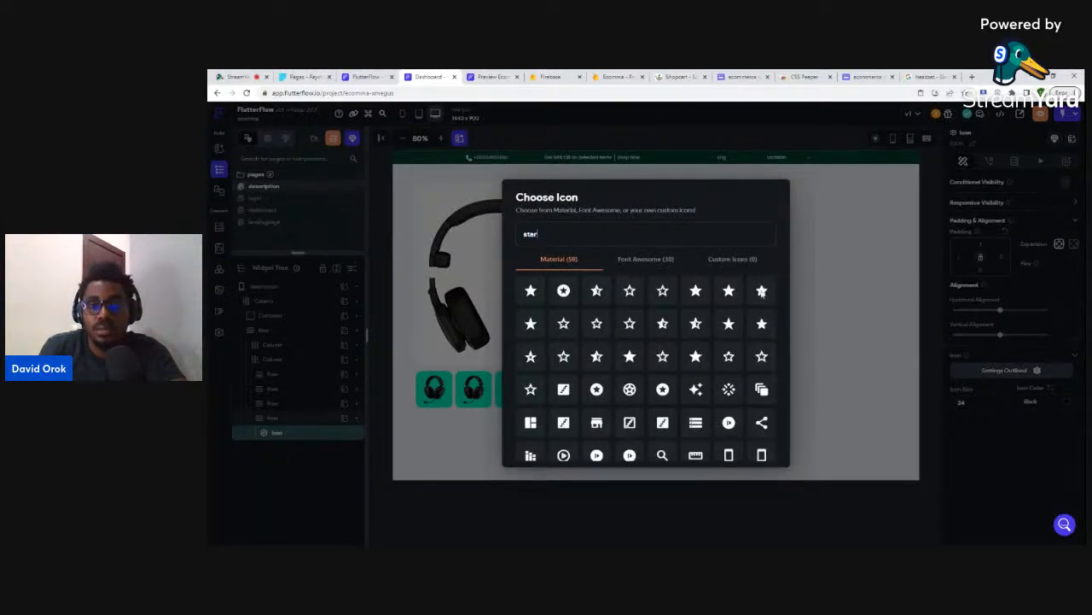
left_click(762, 293)
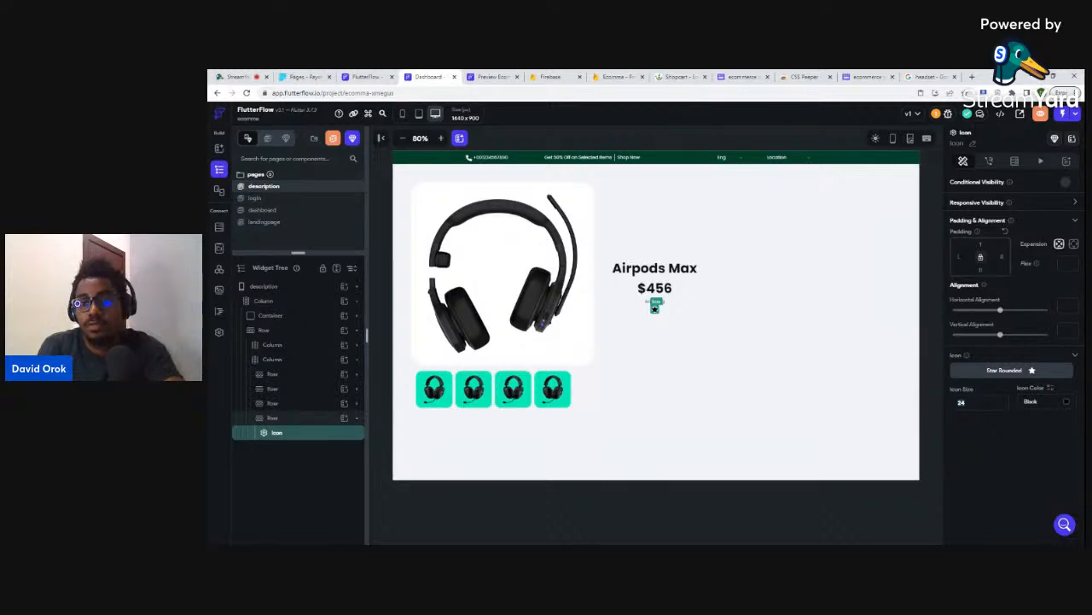
left_click(1067, 403)
left_click(1067, 405)
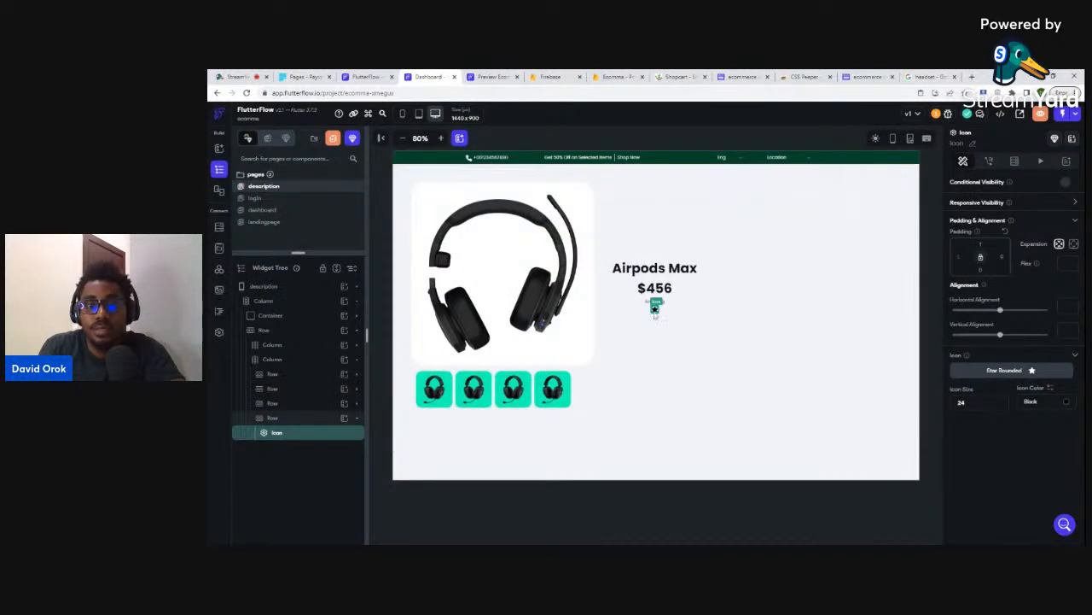
- Duplicate the star until the row holds five rounded stars
key("ctrl+d")
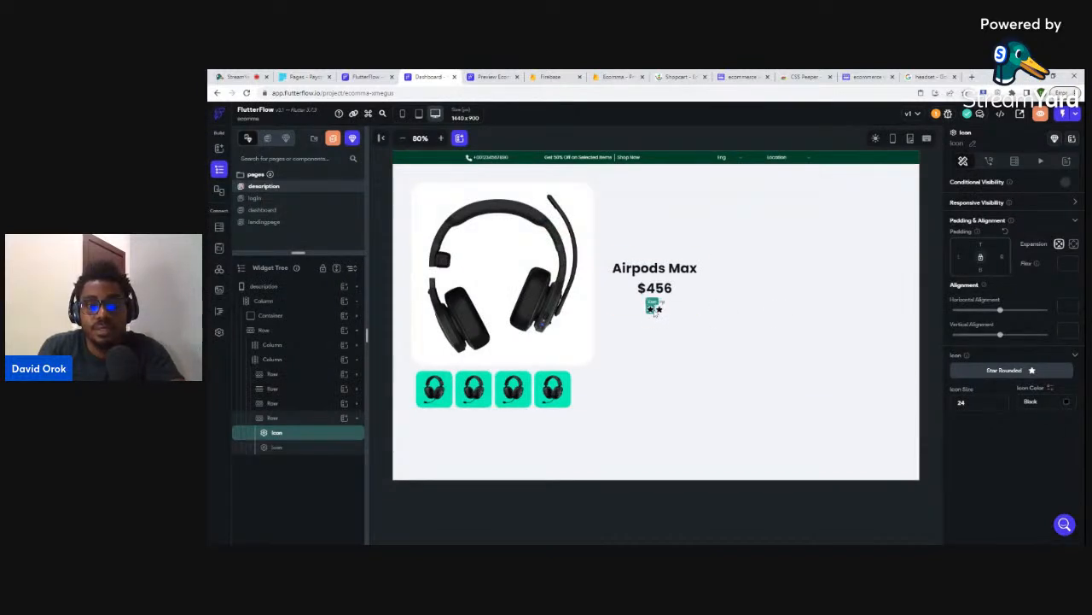
key("ctrl+d")
key("ctrl+d")
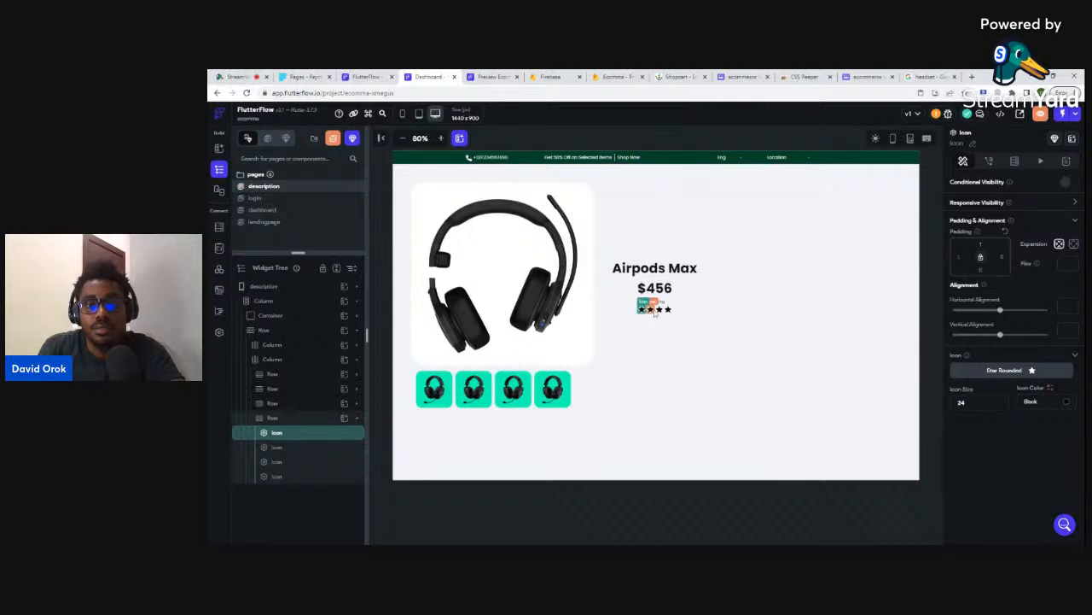
key("ctrl+d")
left_click(672, 312)
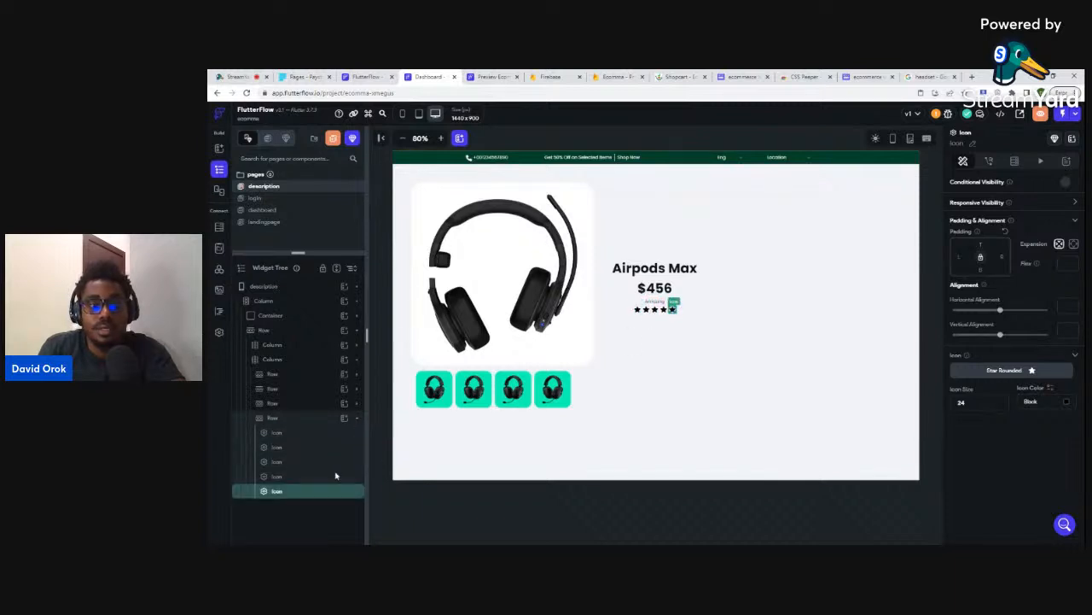
left_click(278, 418)
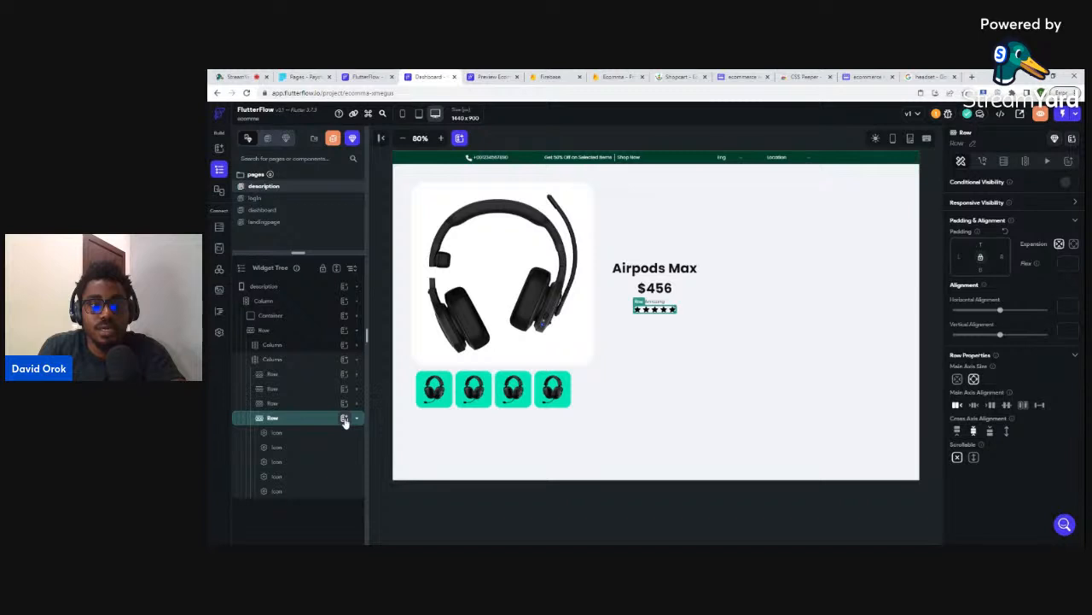
left_click(344, 418)
- Add a '(123)' review-count Text after the stars, then view the Whimsical Shopcart mockup
left_click(387, 397)
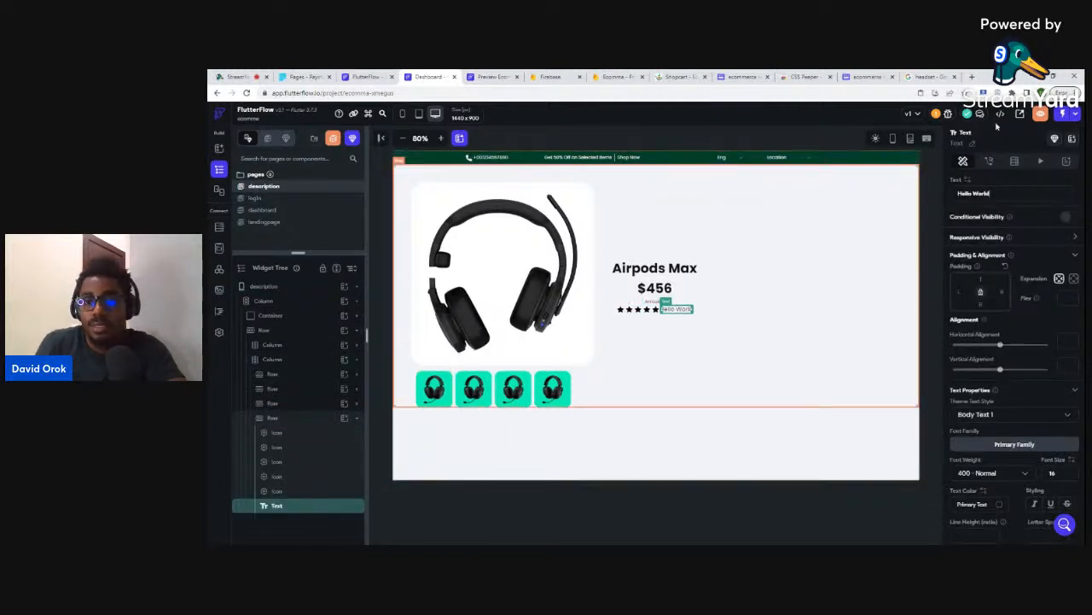
triple_click(989, 193)
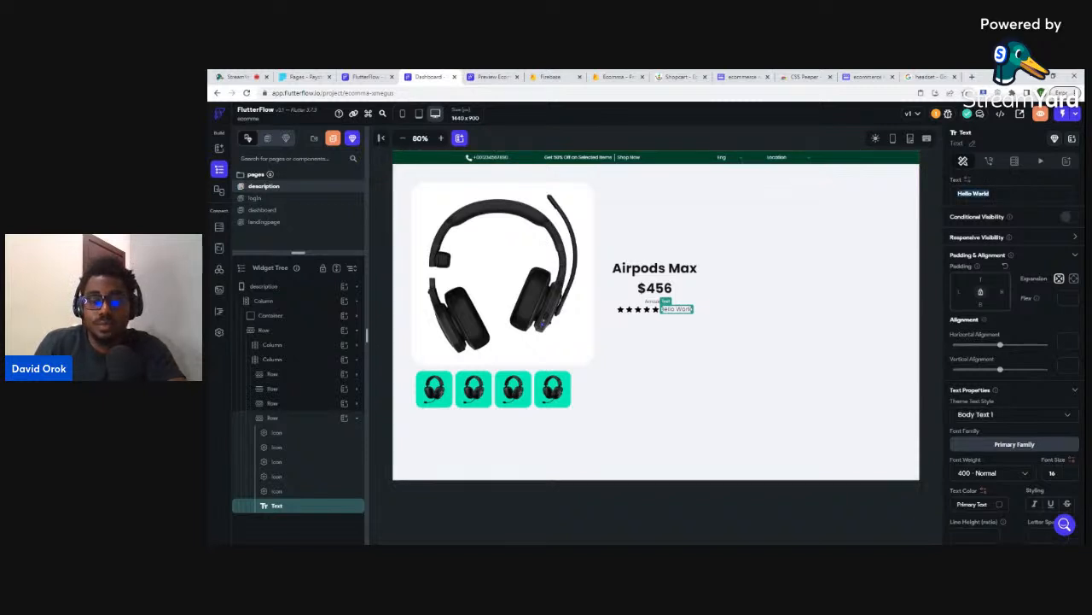
key("BackSpace")
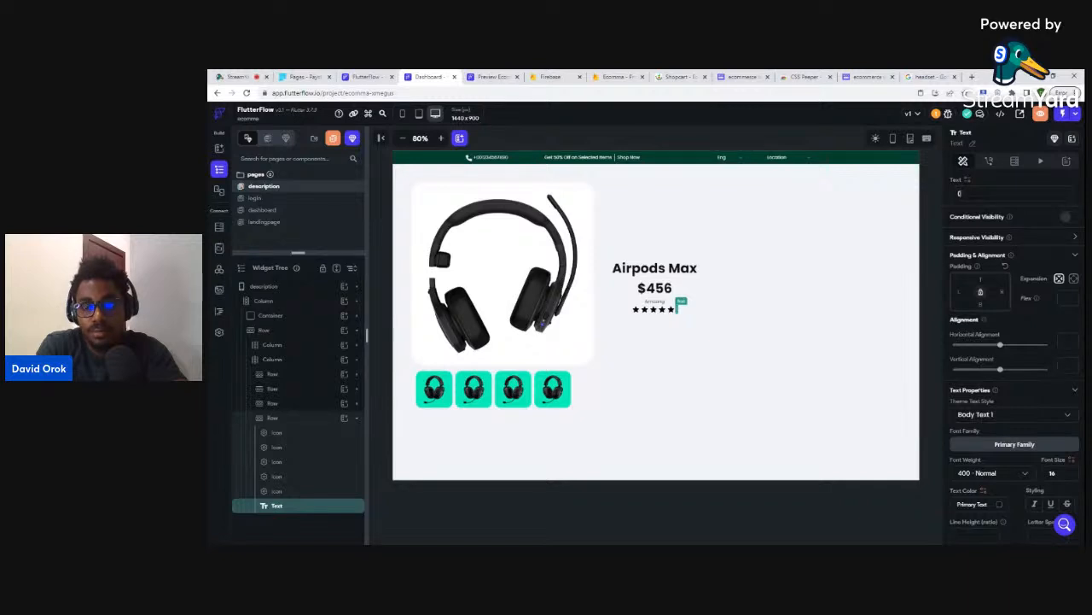
type("(13)")
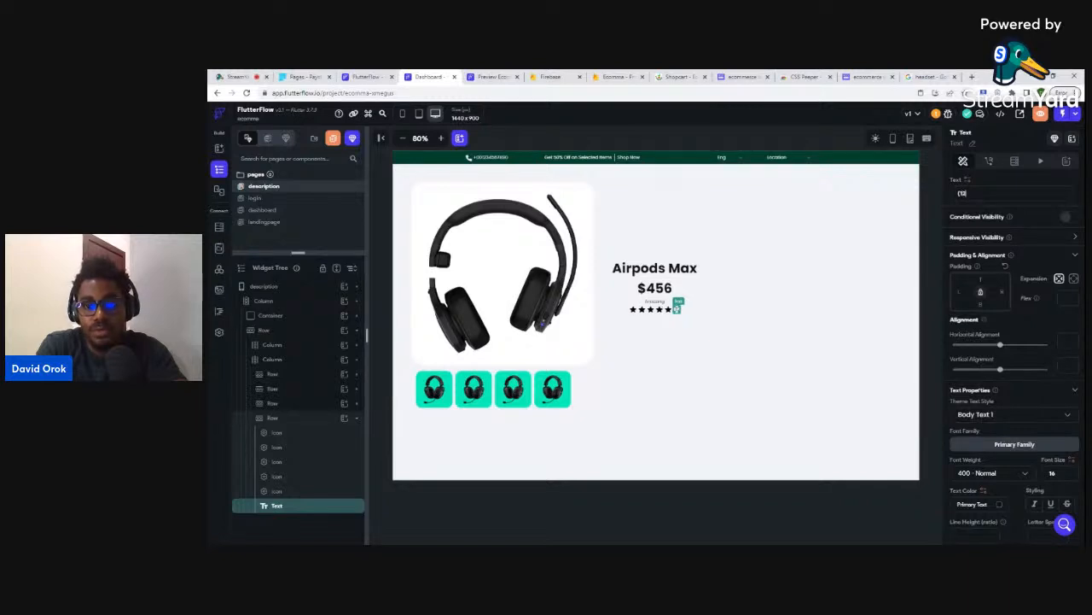
type("1)")
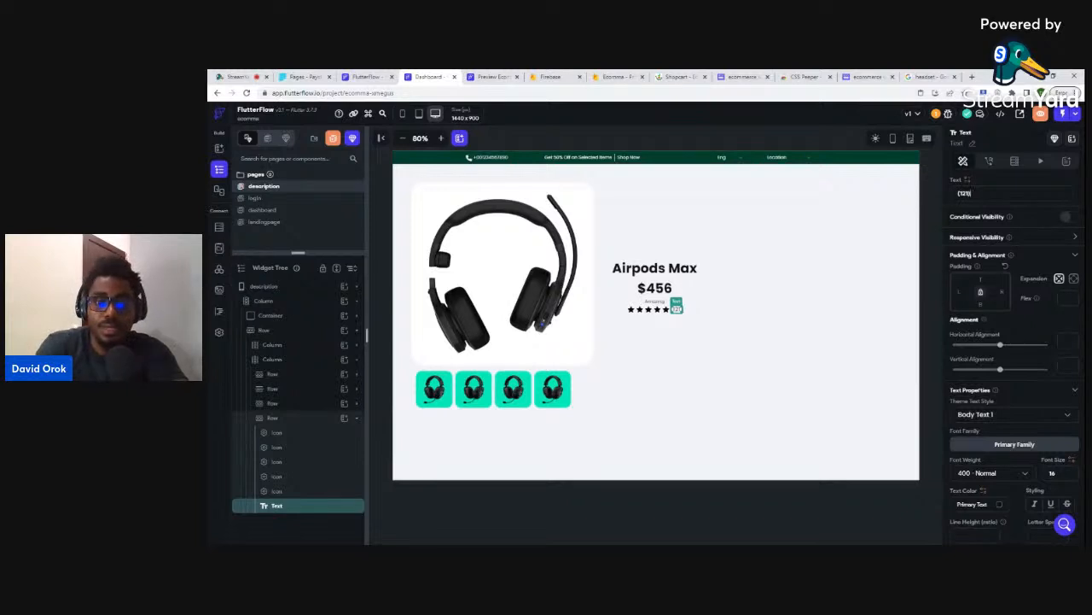
left_click(867, 76)
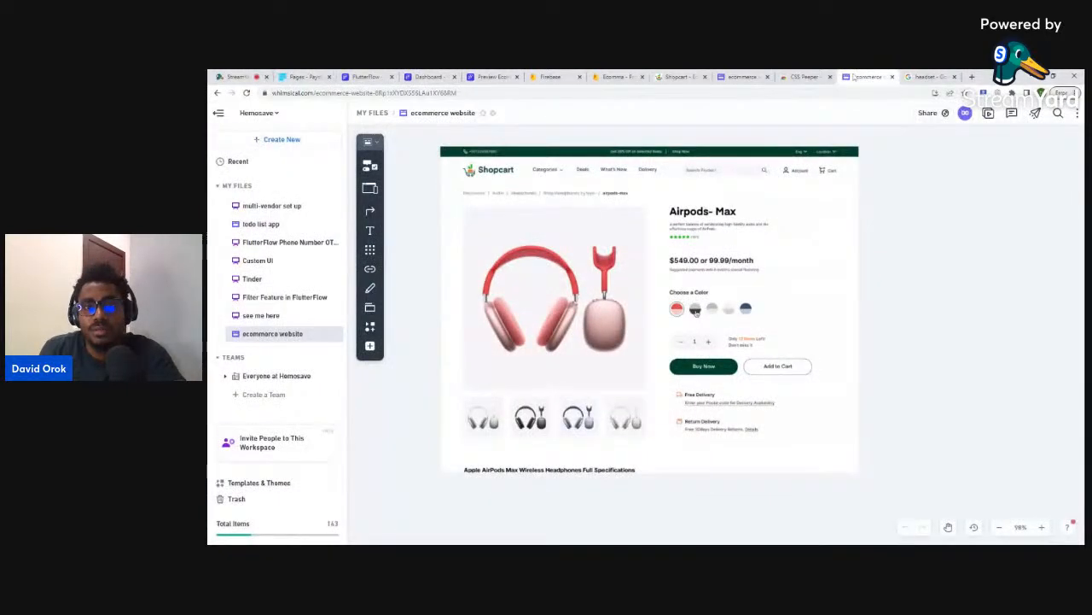
- Left-align the title-and-price column's contents and compare against the Airpods-Max mockup
left_click(428, 76)
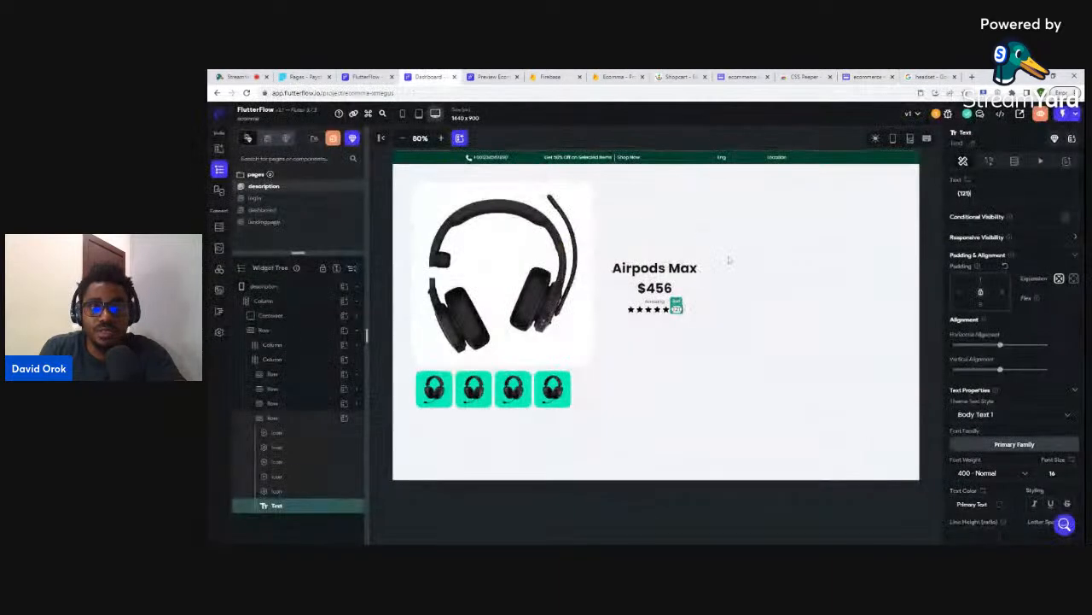
left_click(620, 295)
left_click(957, 430)
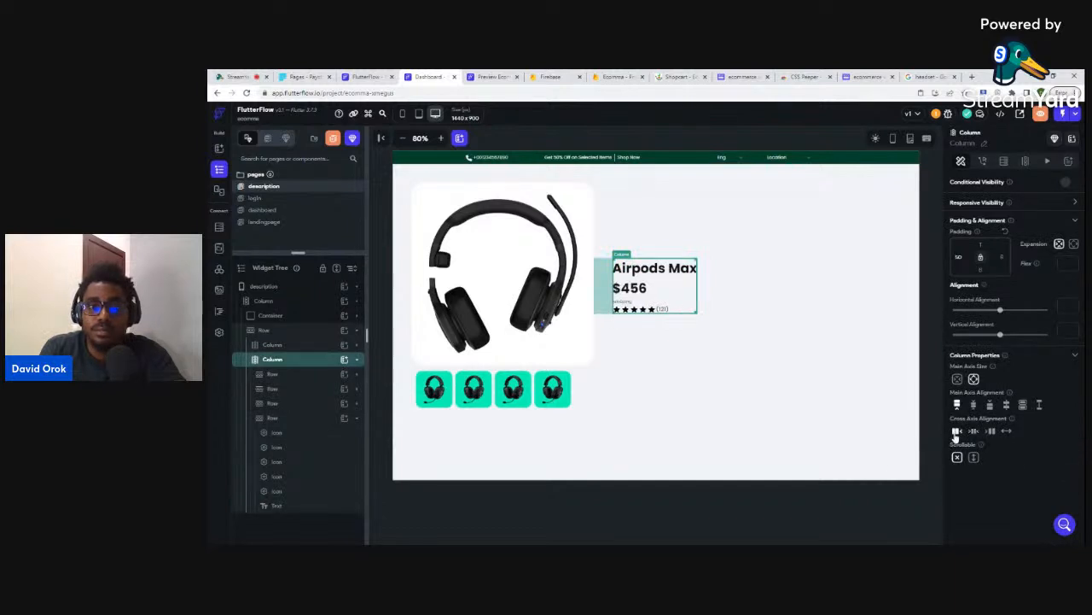
left_click(719, 397)
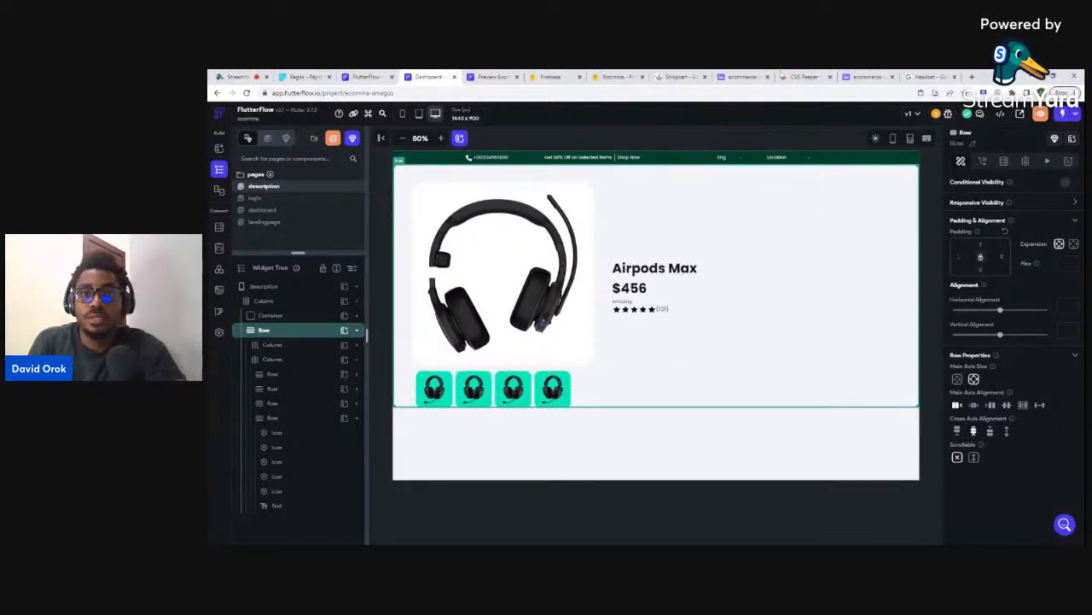
left_click(742, 77)
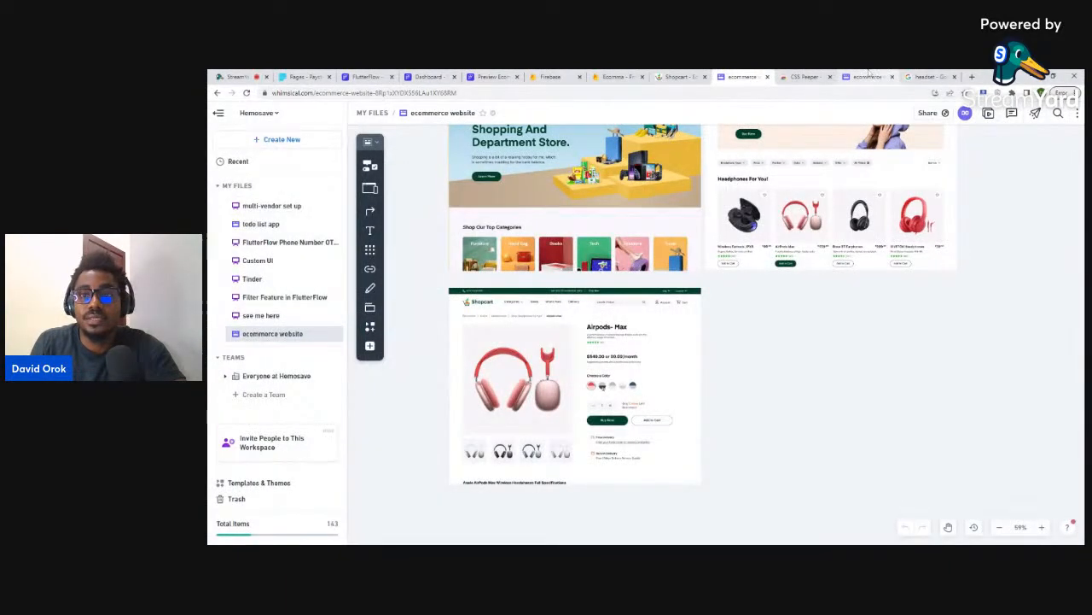
left_click(868, 76)
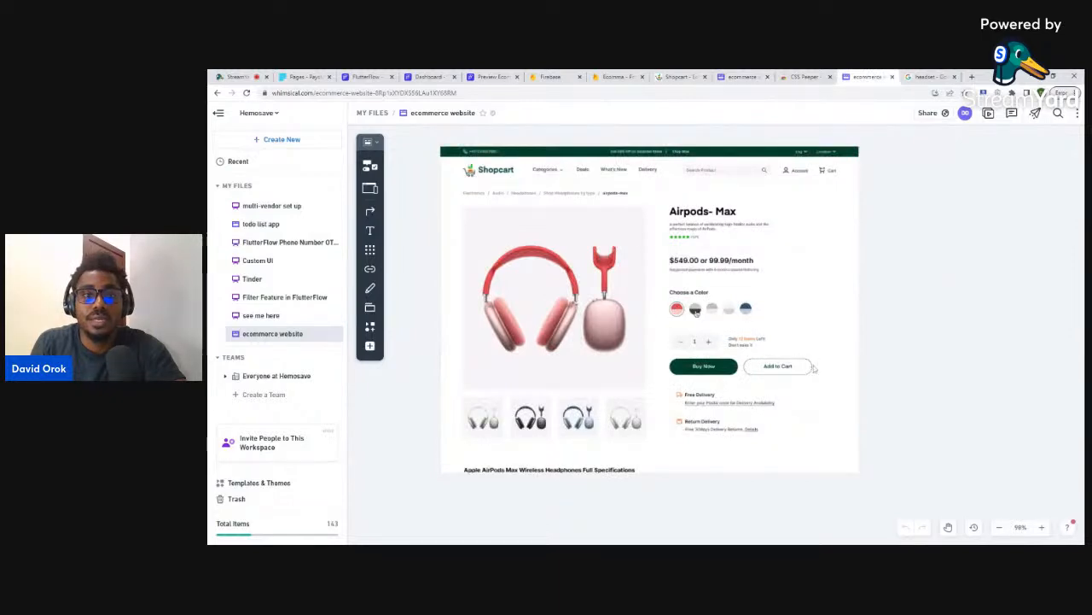
left_click(429, 76)
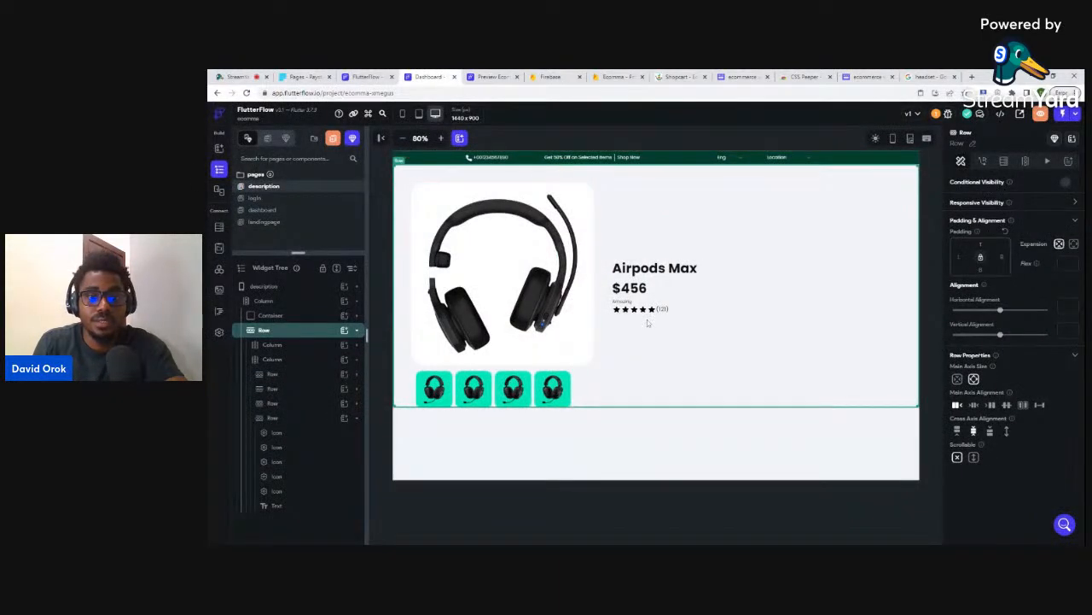
- Duplicate the row above the star rating, move the copy to the column's bottom, and delete its text
left_click(297, 333)
left_click(282, 333)
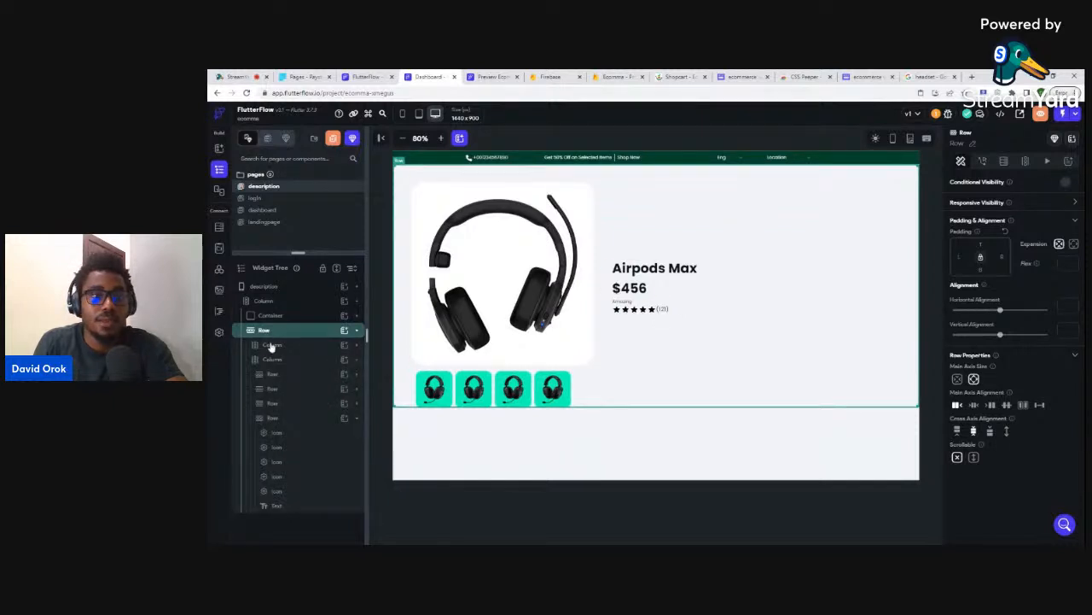
left_click(270, 360)
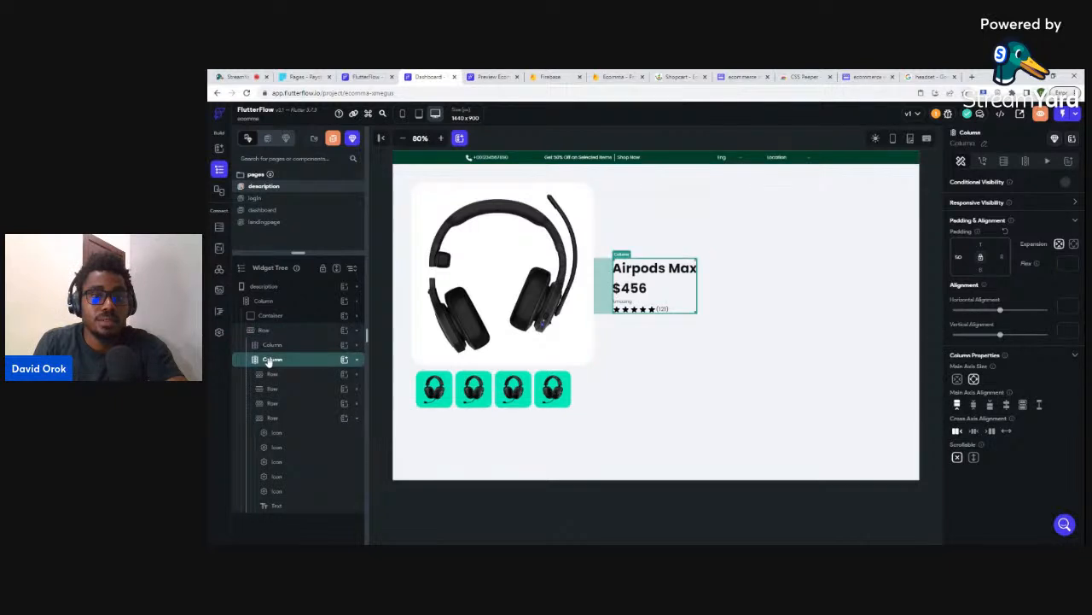
left_click(271, 363)
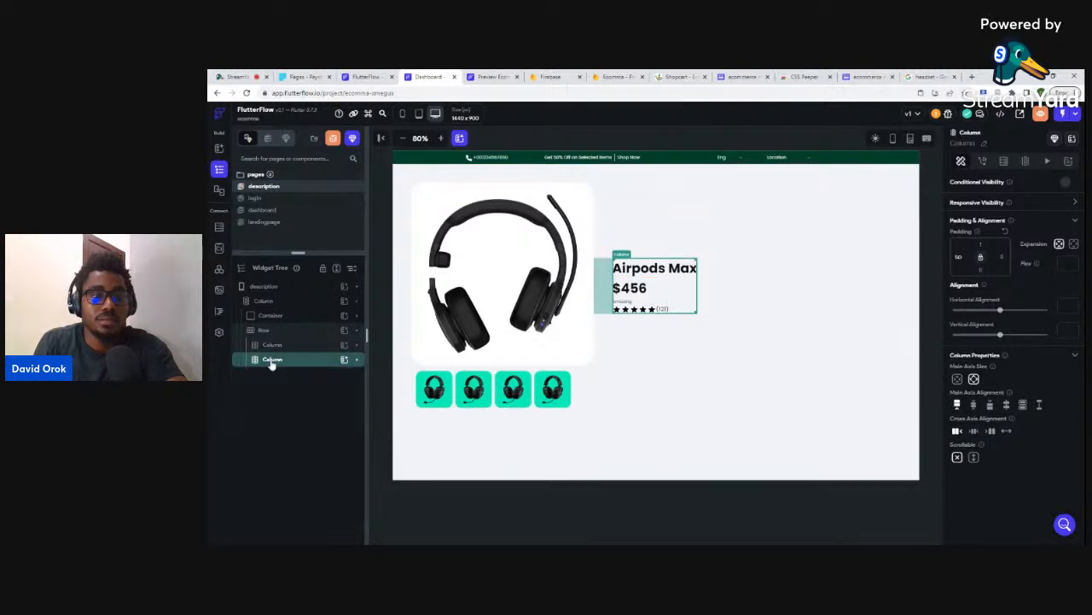
left_click(271, 363)
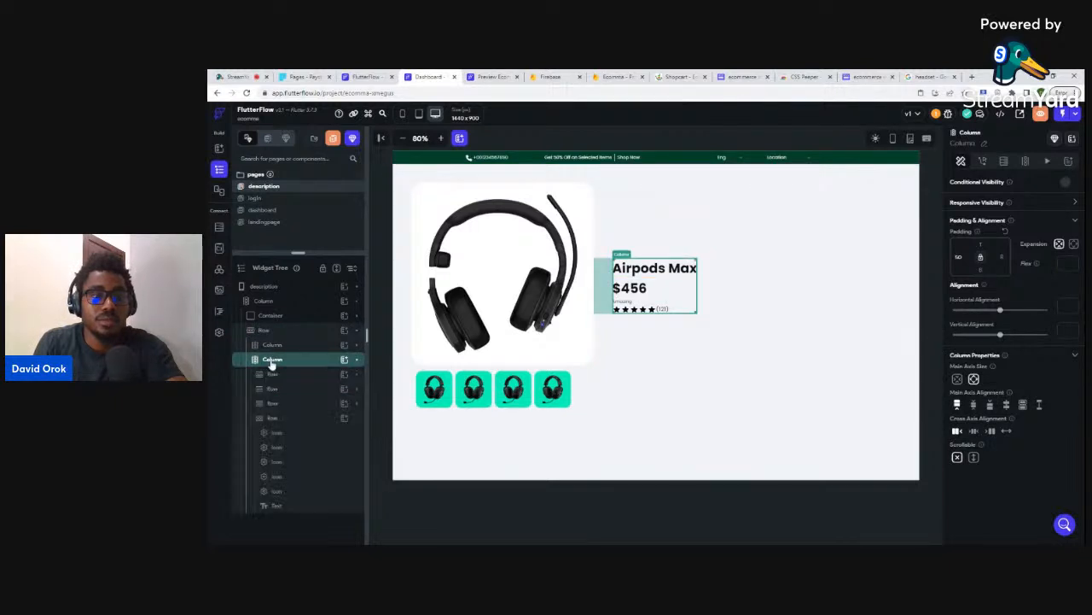
left_click(271, 410)
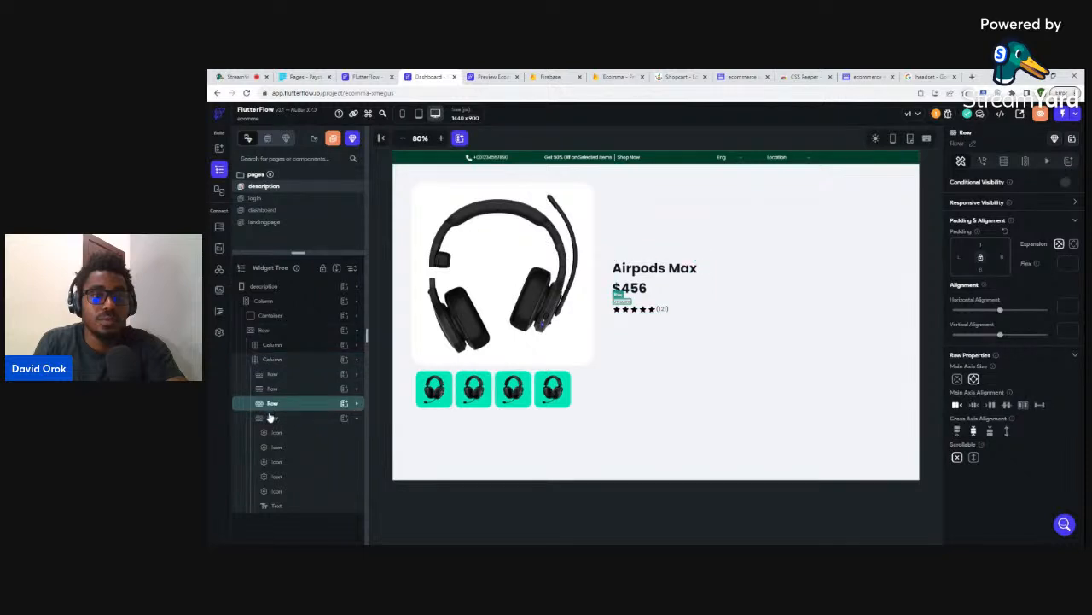
left_click(270, 418)
left_click(271, 417)
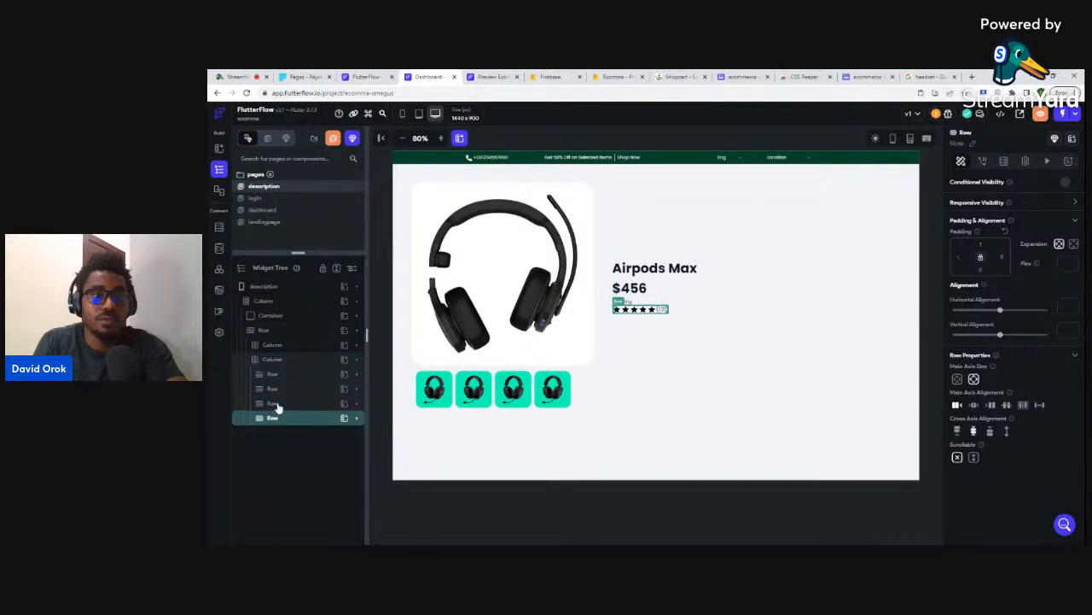
left_click(276, 404)
key("ctrl+d")
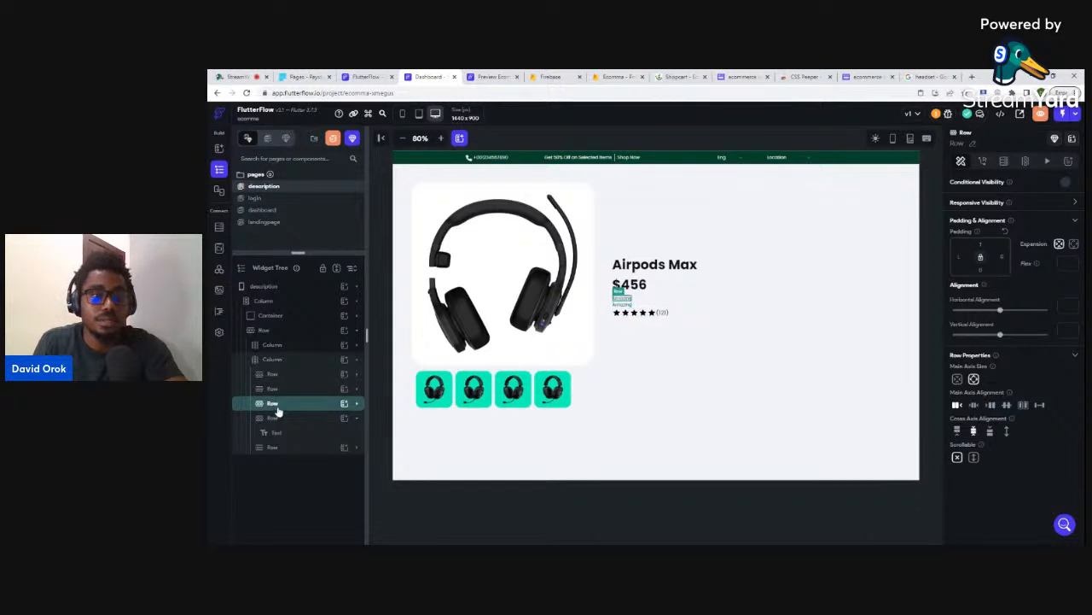
left_click(273, 419)
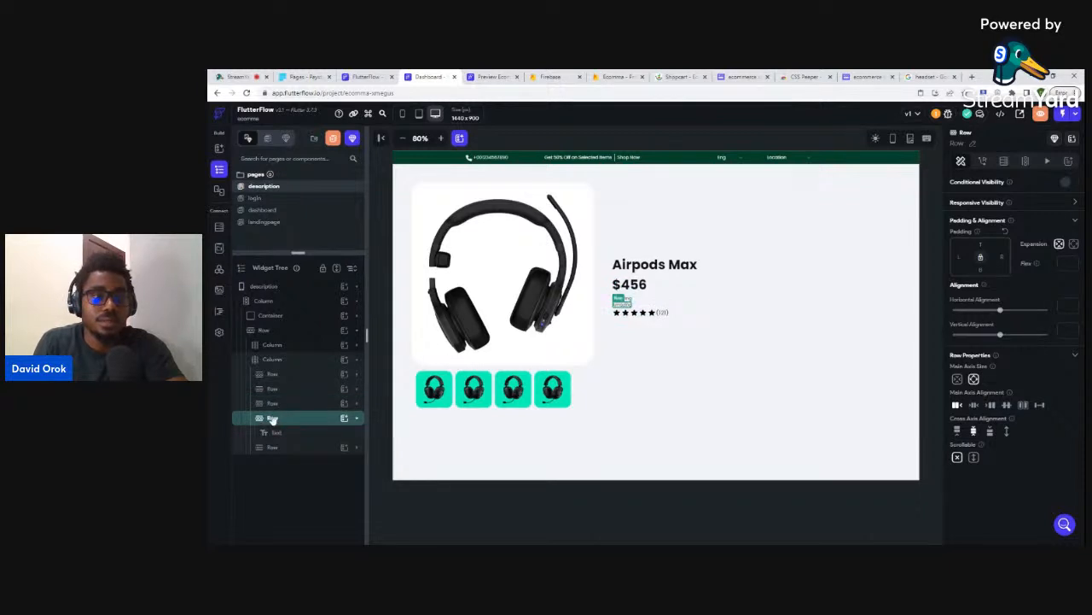
left_click(271, 419)
left_click_drag(276, 419, 273, 440)
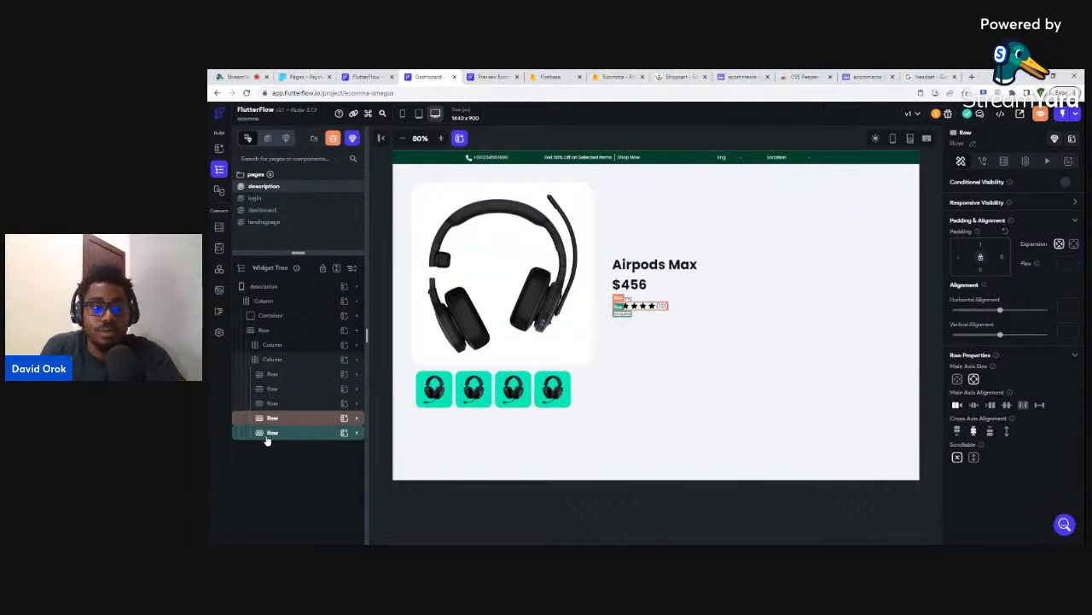
left_click(271, 451)
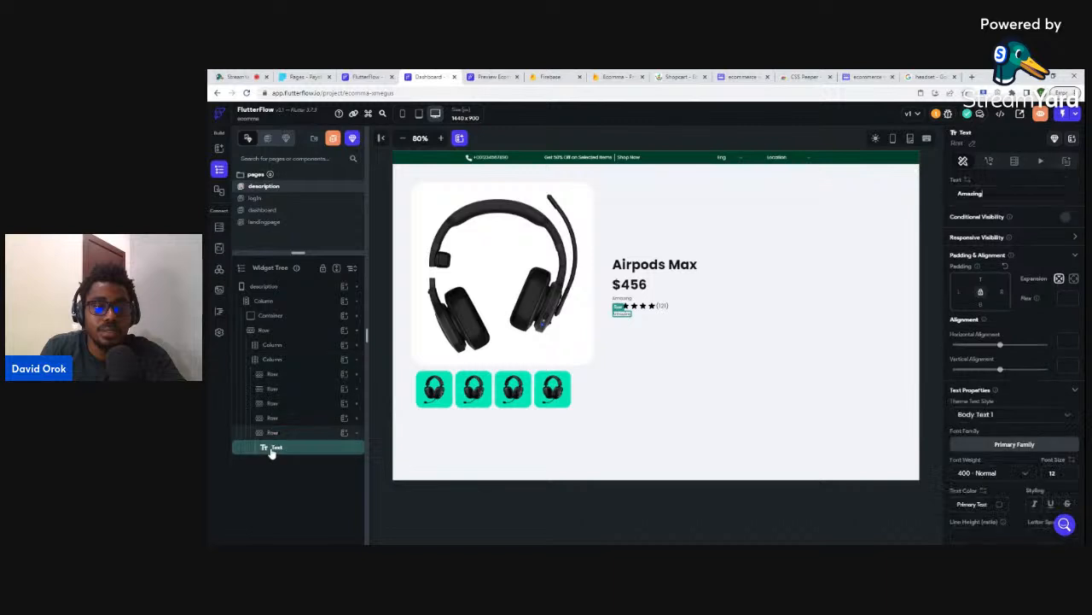
key("Delete")
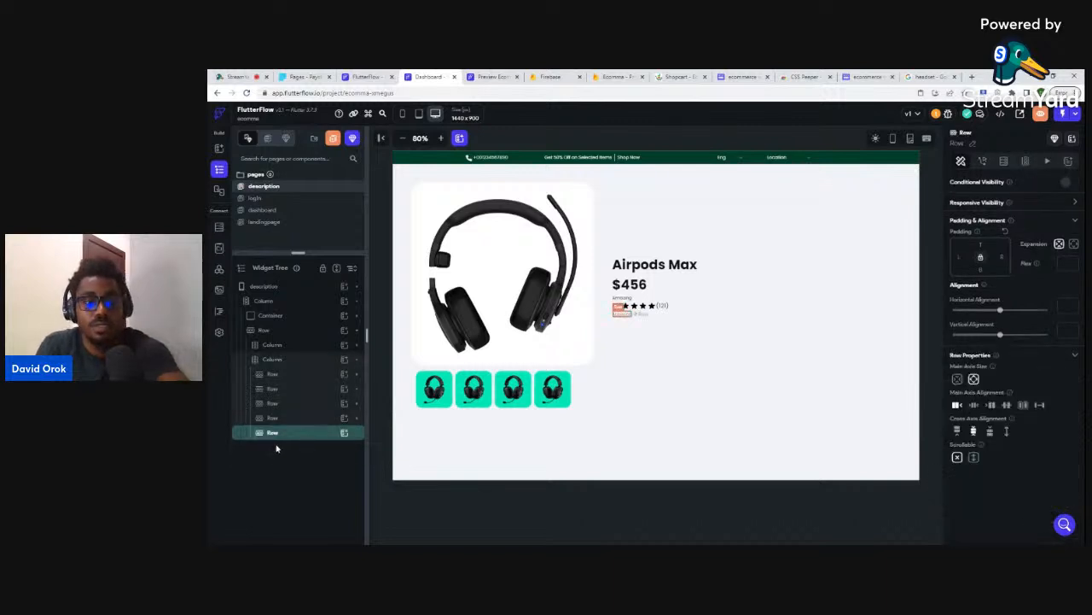
- Add a Button to the empty row with #003D29 fill and border radius 36
left_click(344, 433)
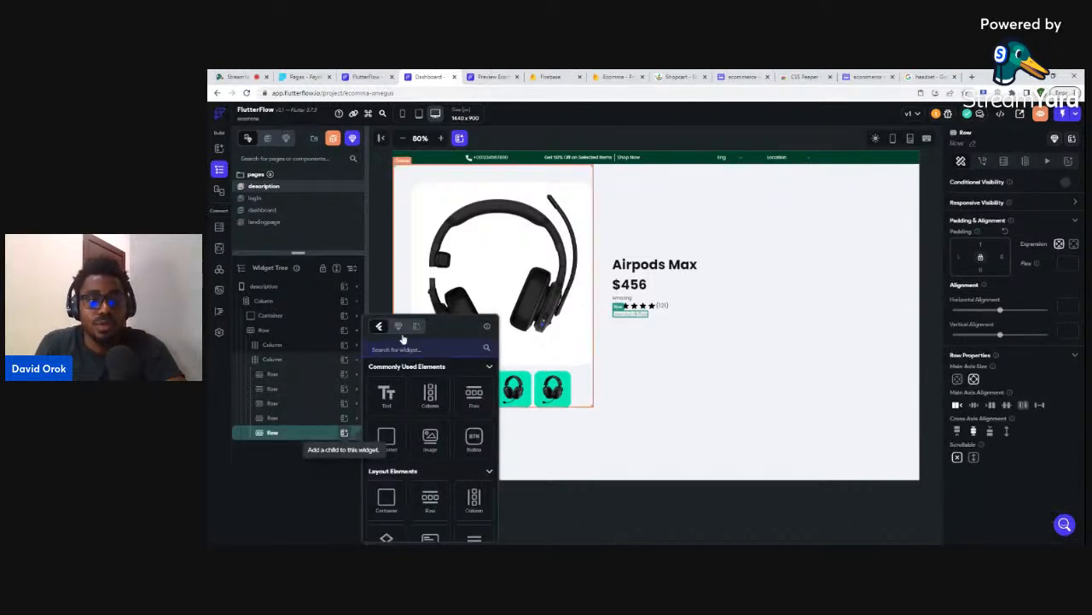
left_click(474, 438)
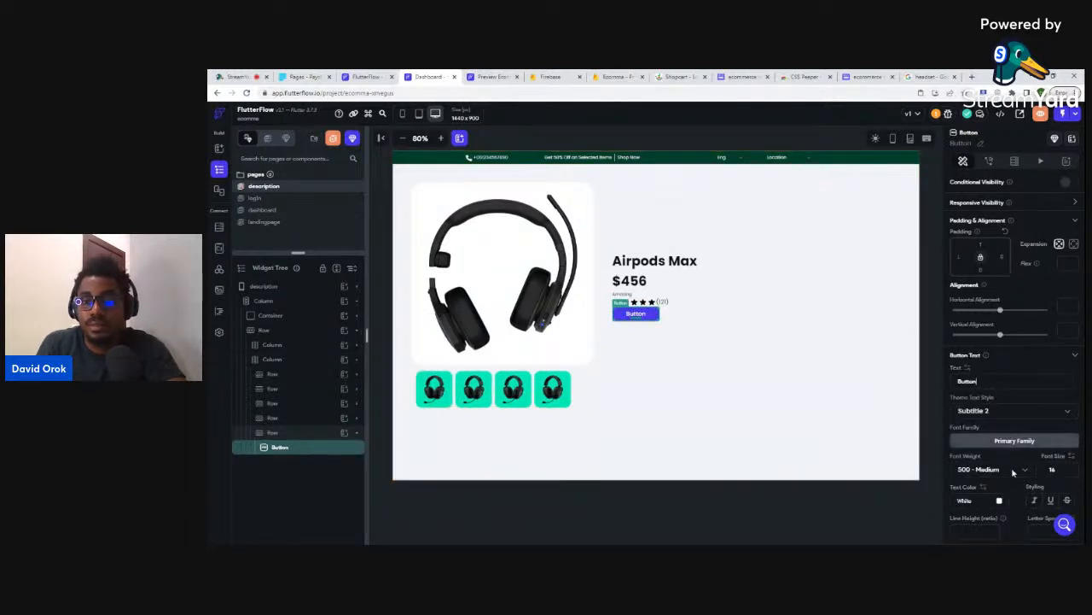
scroll(1013, 476, "down", 2)
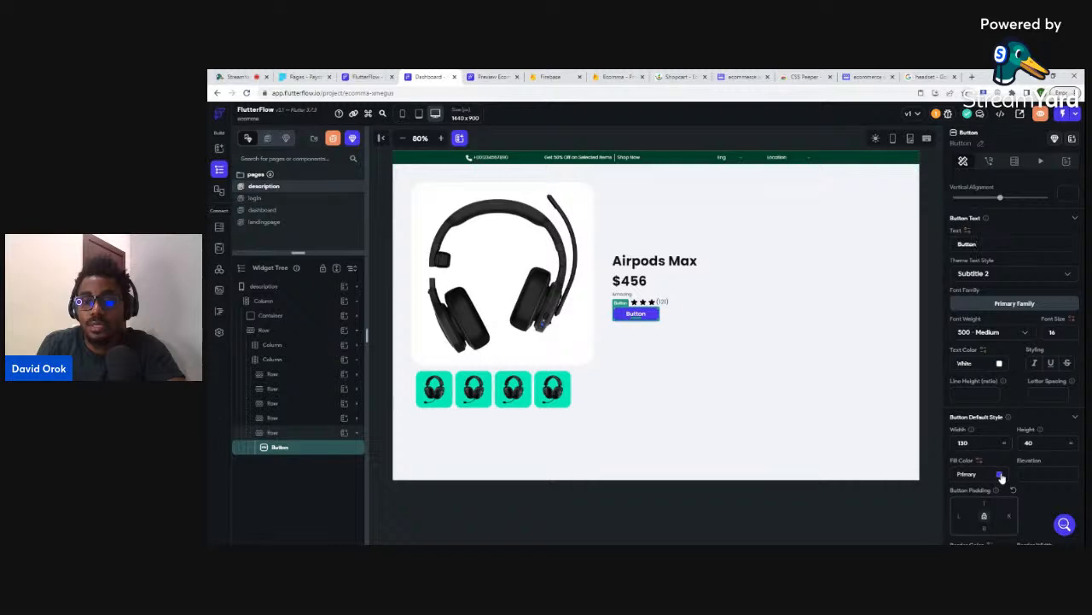
left_click(1001, 475)
left_click(755, 397)
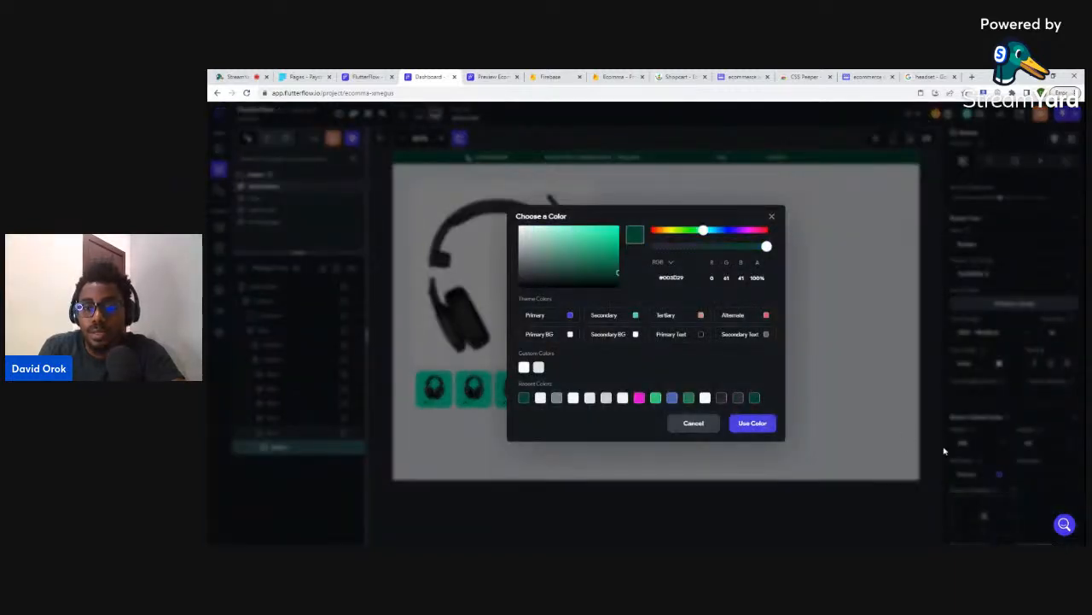
left_click(752, 423)
scroll(1028, 463, "down", 1)
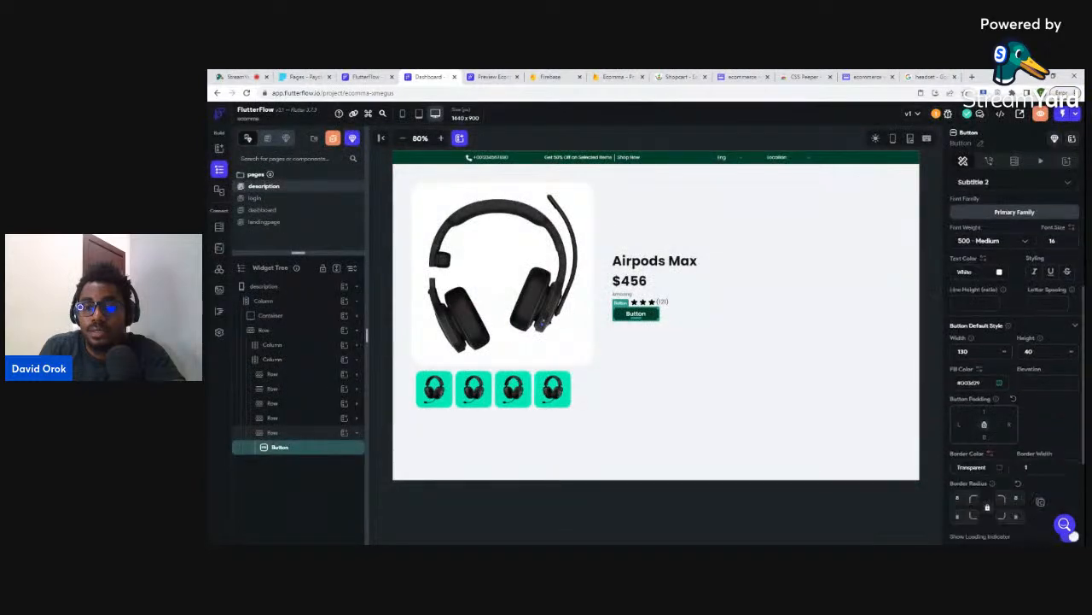
scroll(1015, 410, "down", 1)
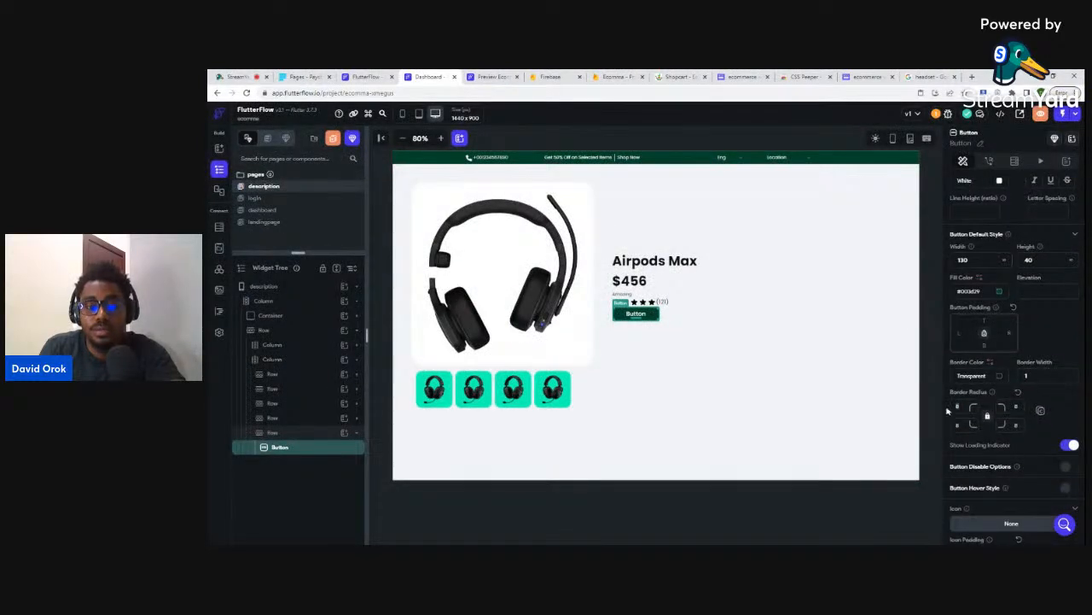
type("6")
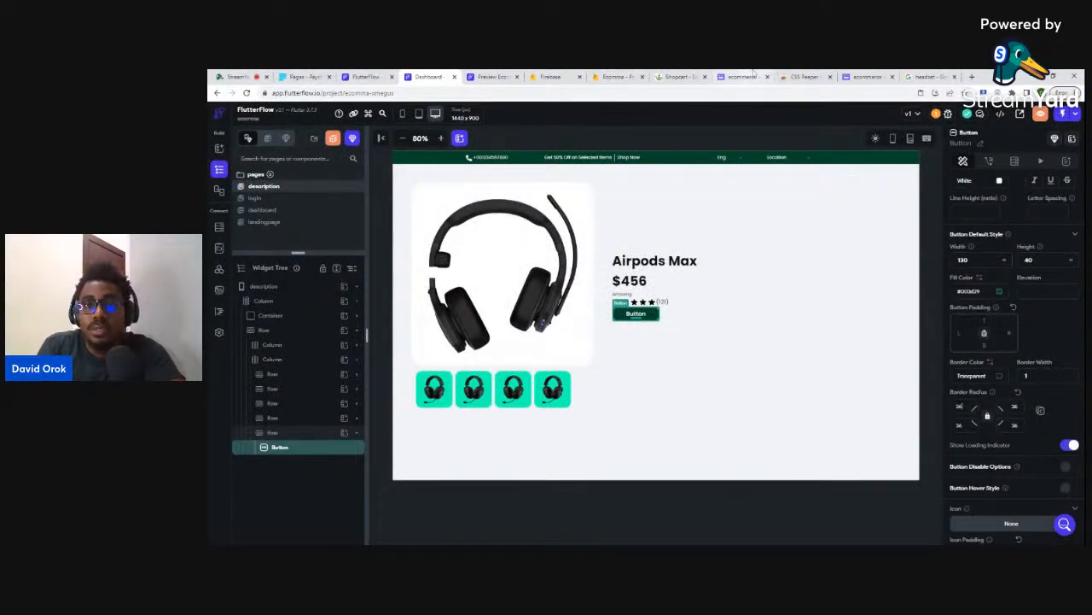
- After checking the Airpods Max design, label the button 'Buy Now'
left_click(741, 77)
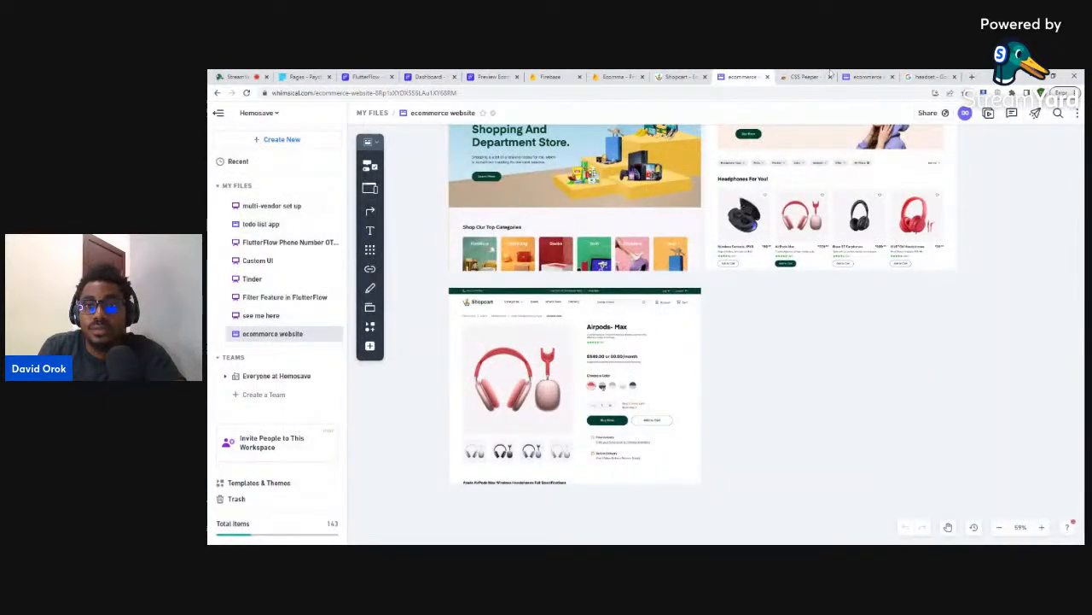
left_click(866, 77)
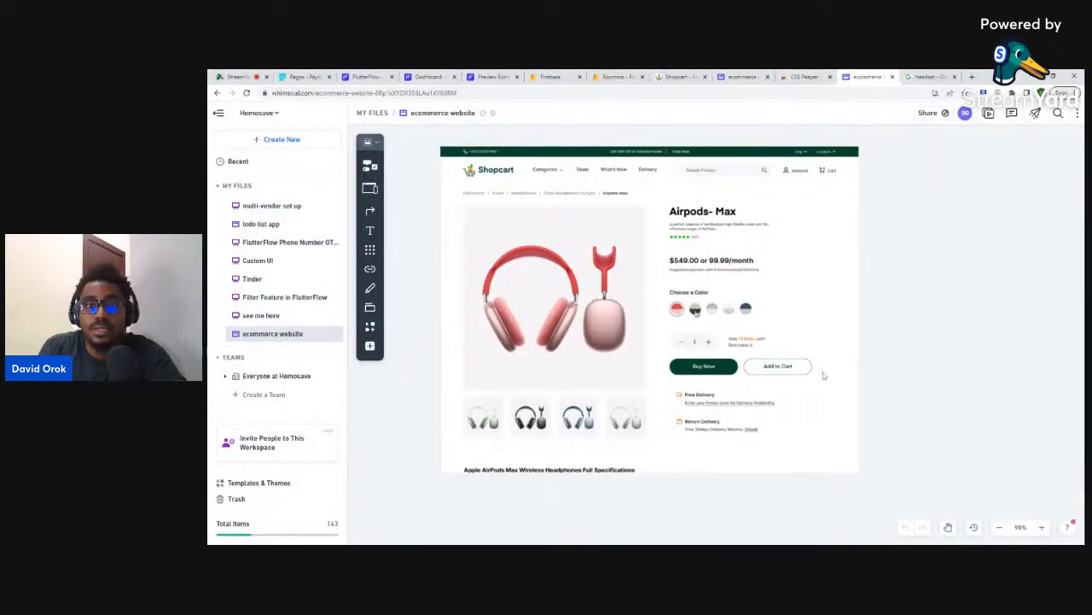
left_click(428, 77)
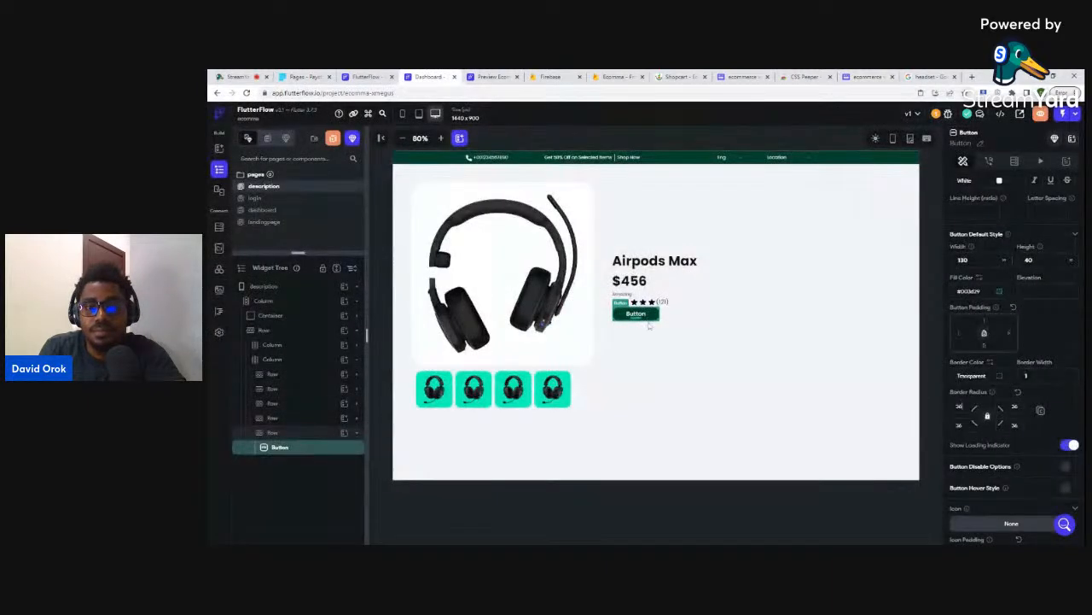
scroll(1003, 288, "up", 2)
scroll(1003, 288, "up", 2)
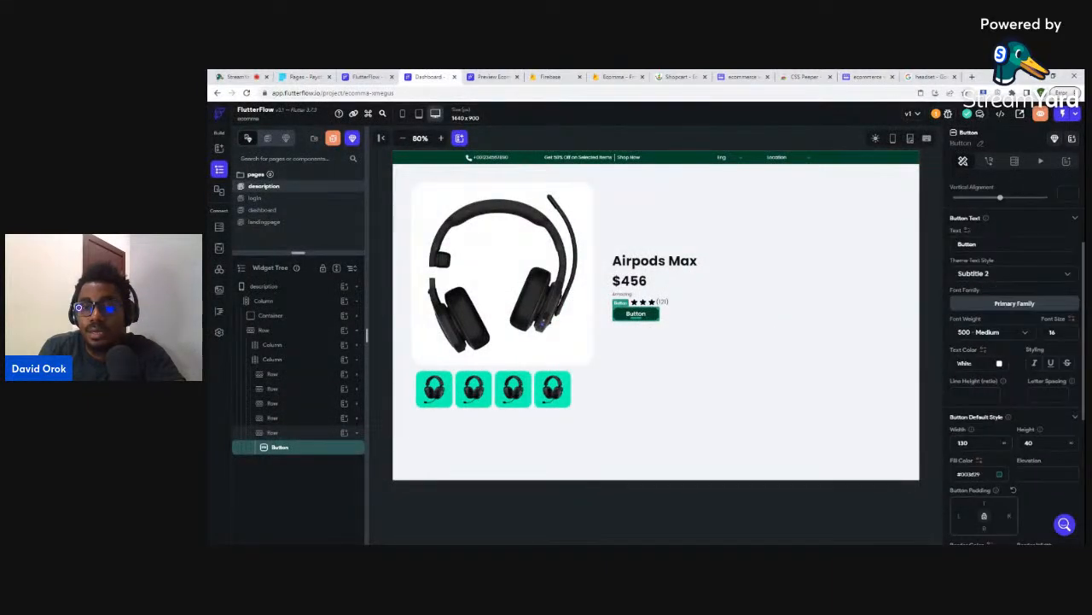
type("Buy Now")
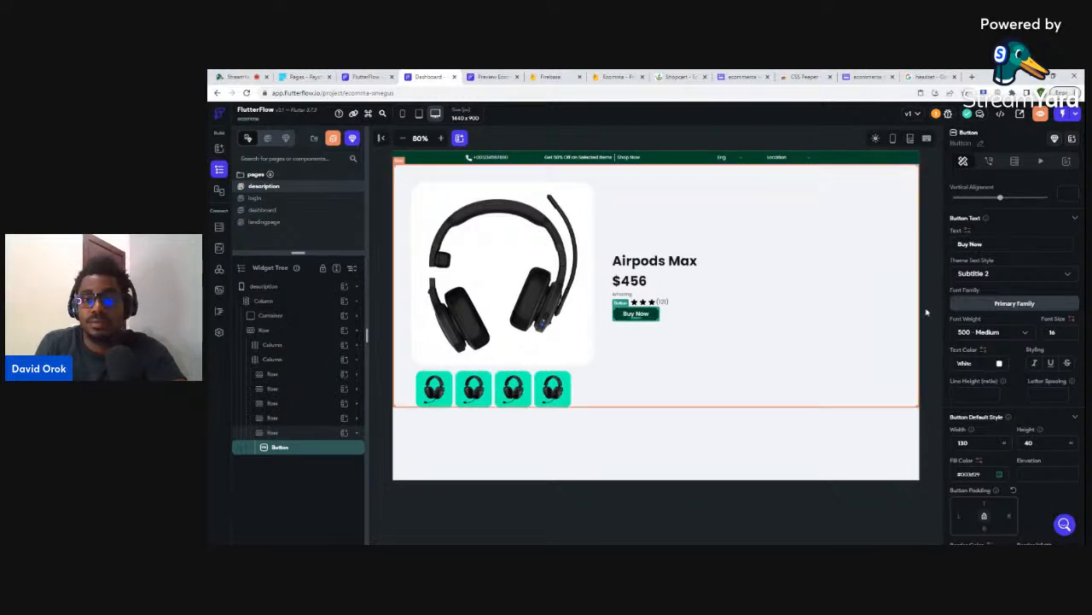
- Give the Buy Now button's Row a top padding of 16
left_click(709, 318)
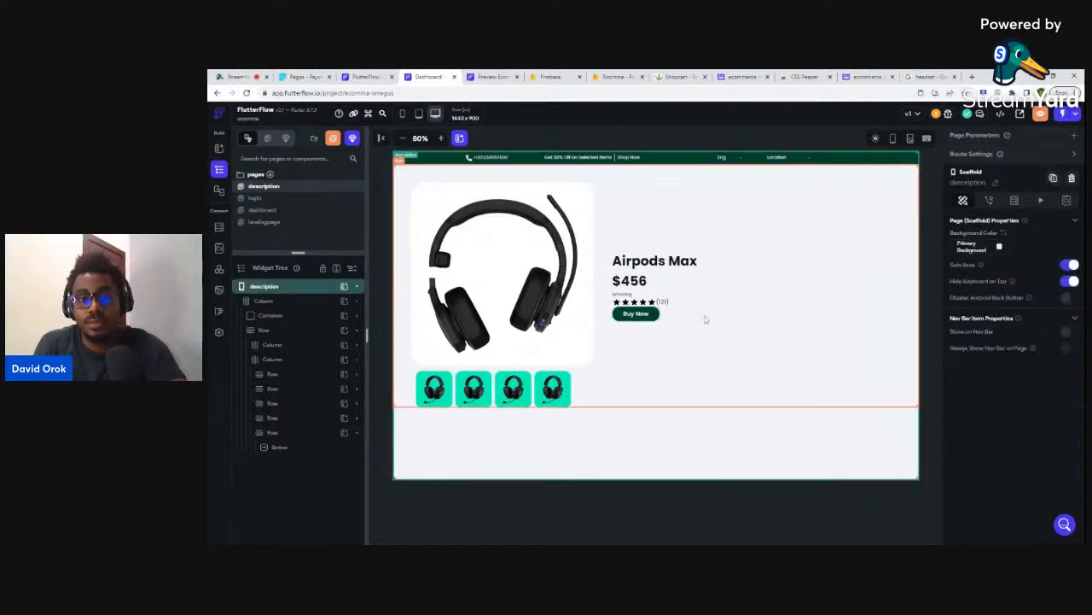
left_click(654, 315)
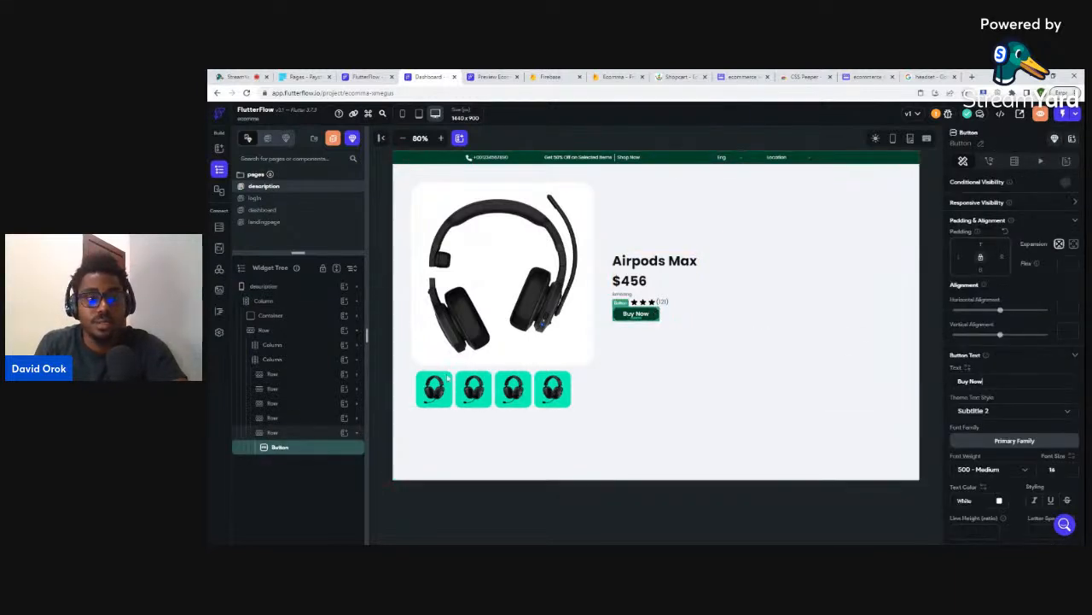
left_click(289, 433)
left_click(981, 245)
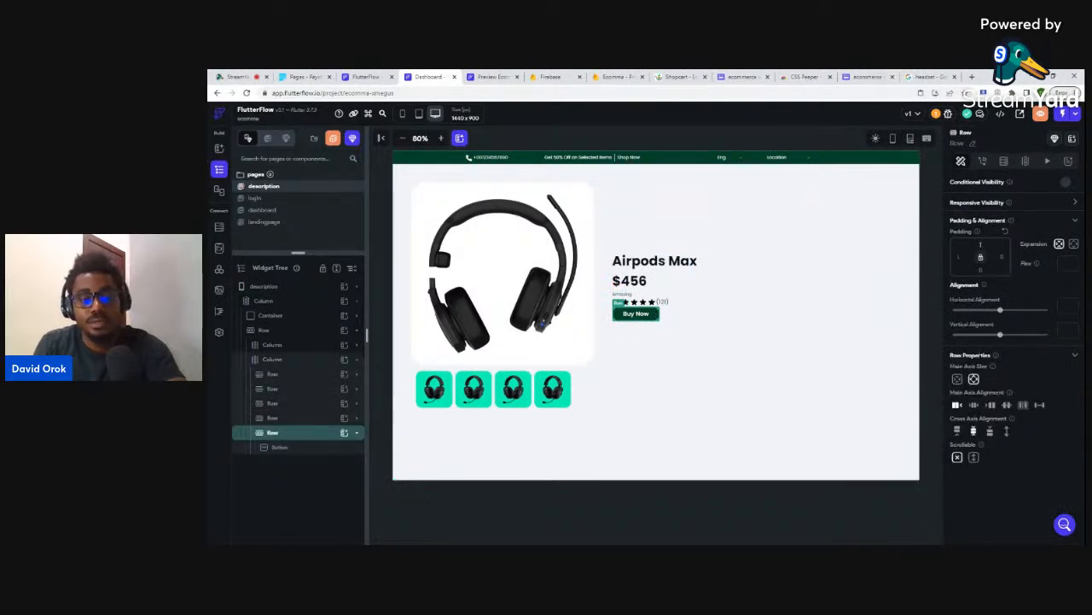
type("16")
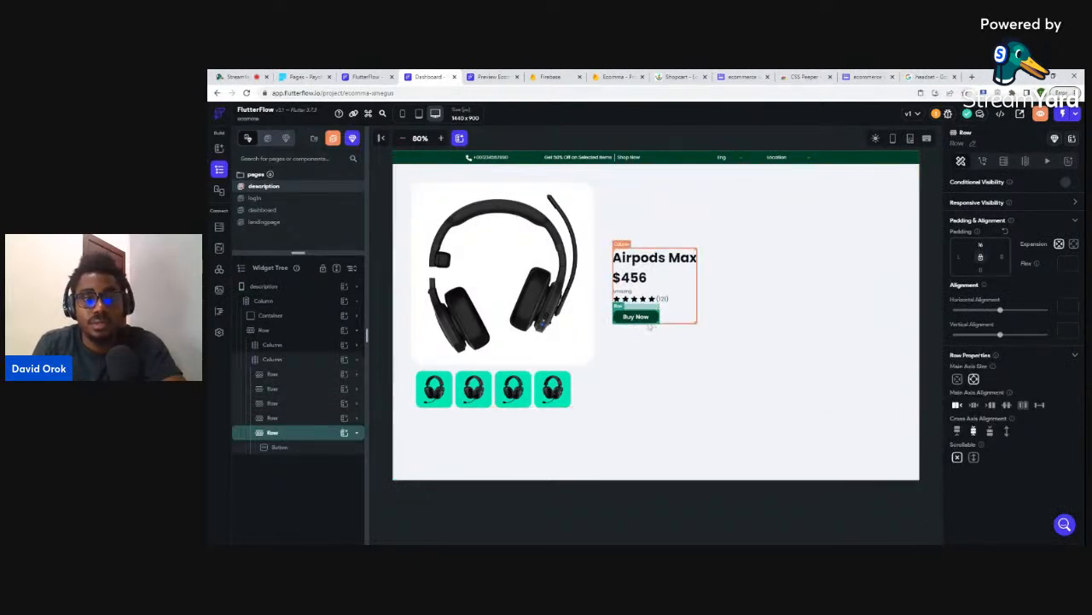
- Duplicate the Buy Now button and relabel the copy 'Add to cart'
left_click(290, 447)
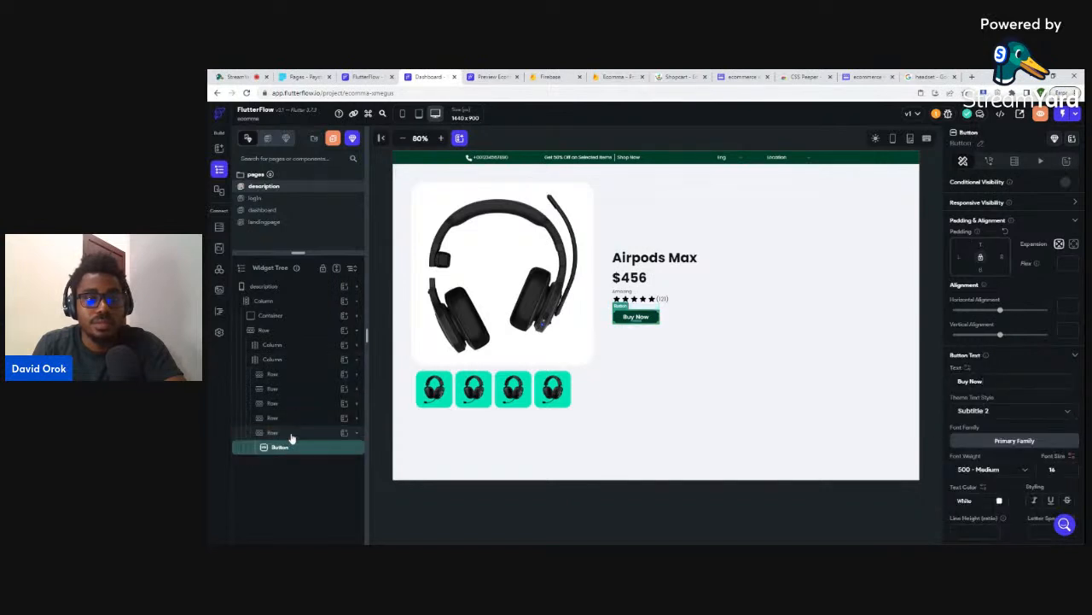
left_click(291, 435)
left_click(288, 448)
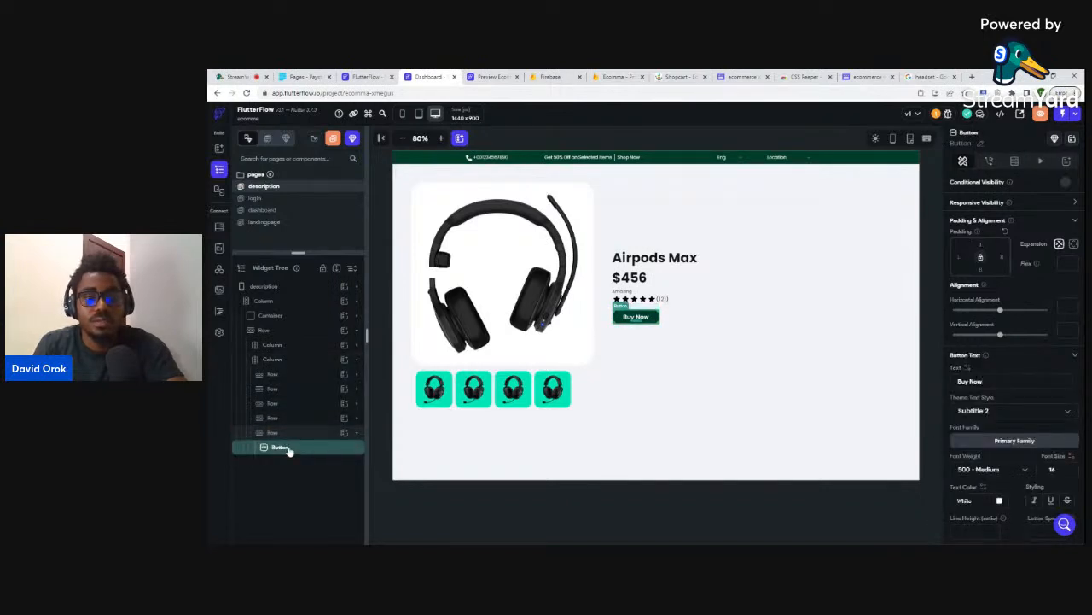
key("ctrl+d")
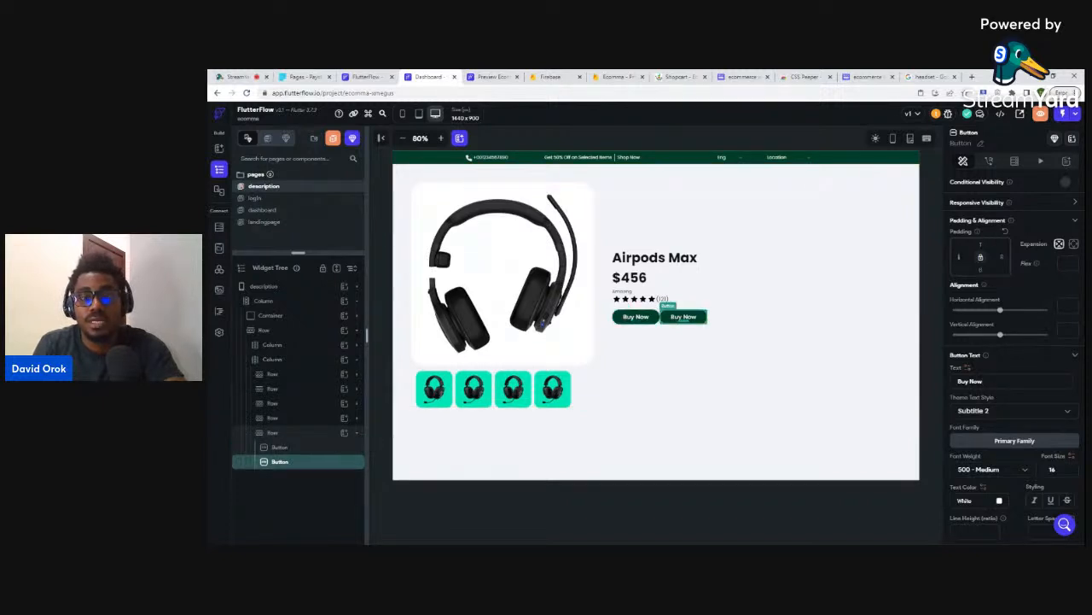
type("8")
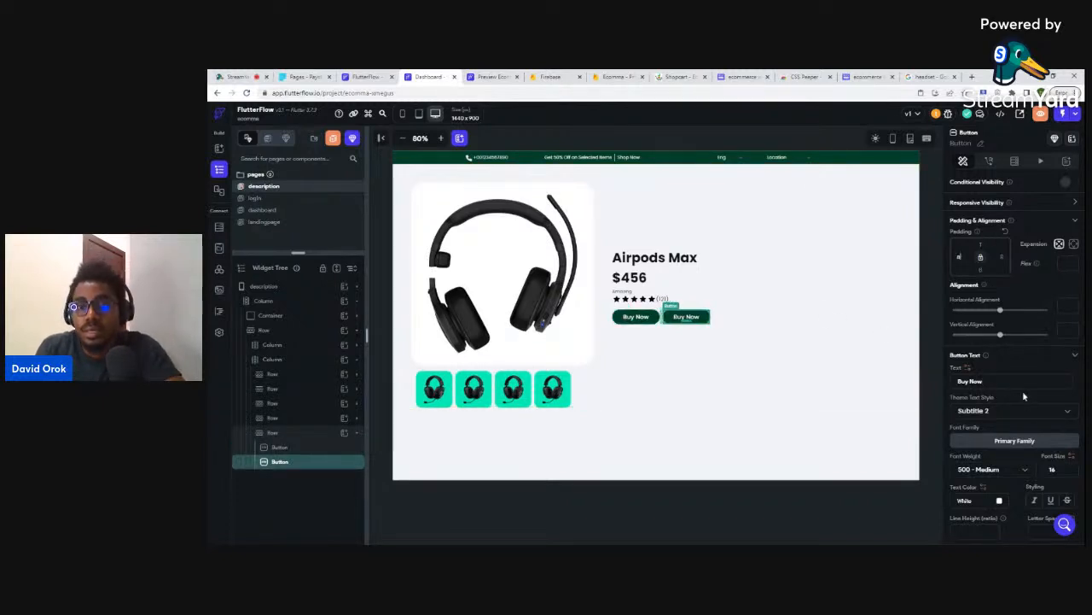
scroll(1026, 406, "down", 3)
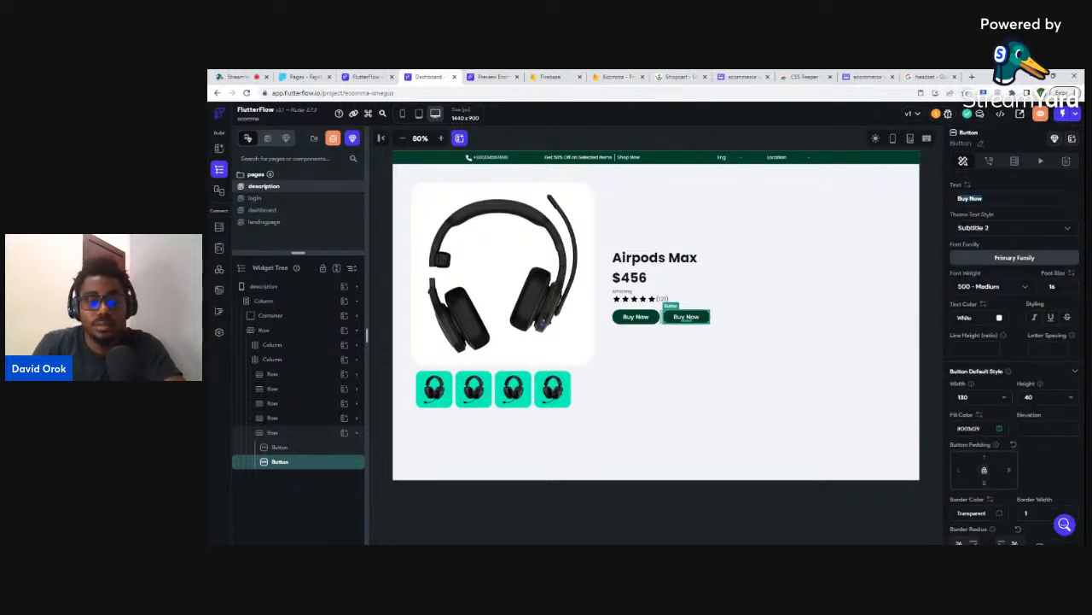
type("Add to")
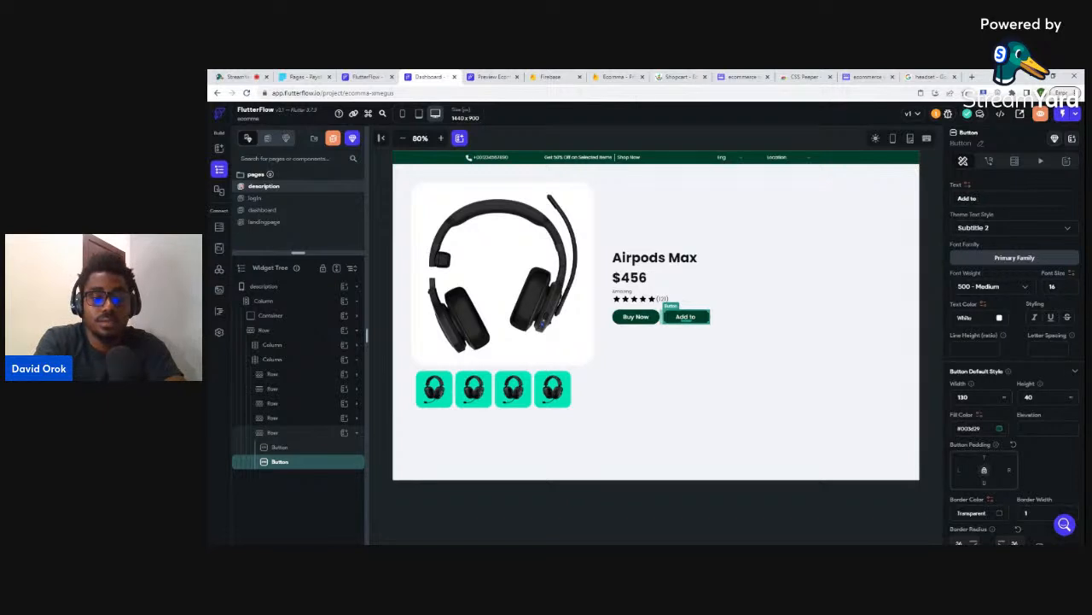
type(" cart")
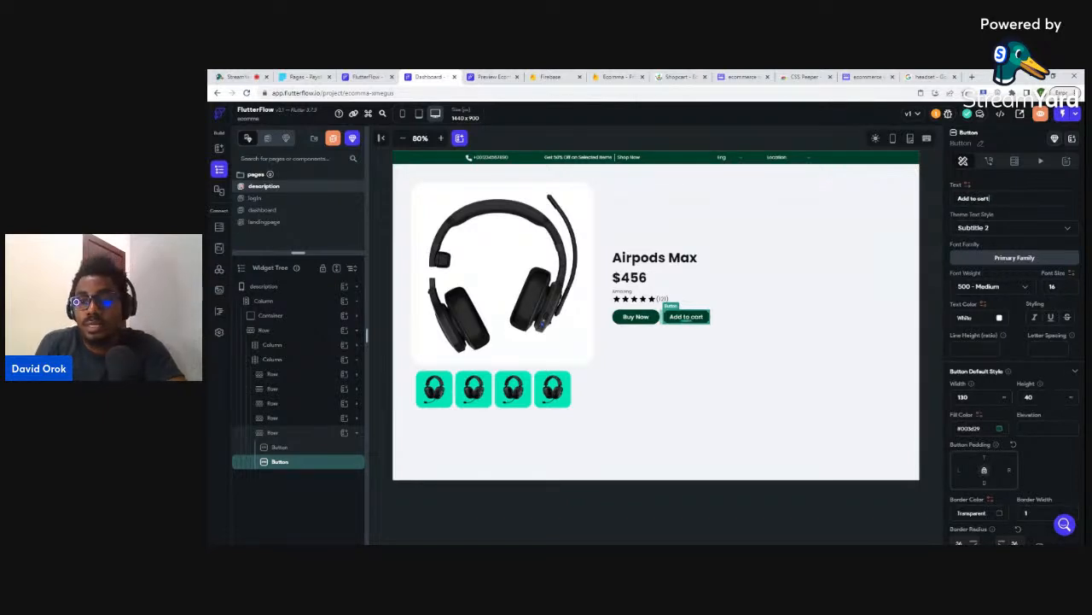
- Set the Add to cart button's fill to the white Primary BG theme colour
scroll(1049, 427, "down", 1)
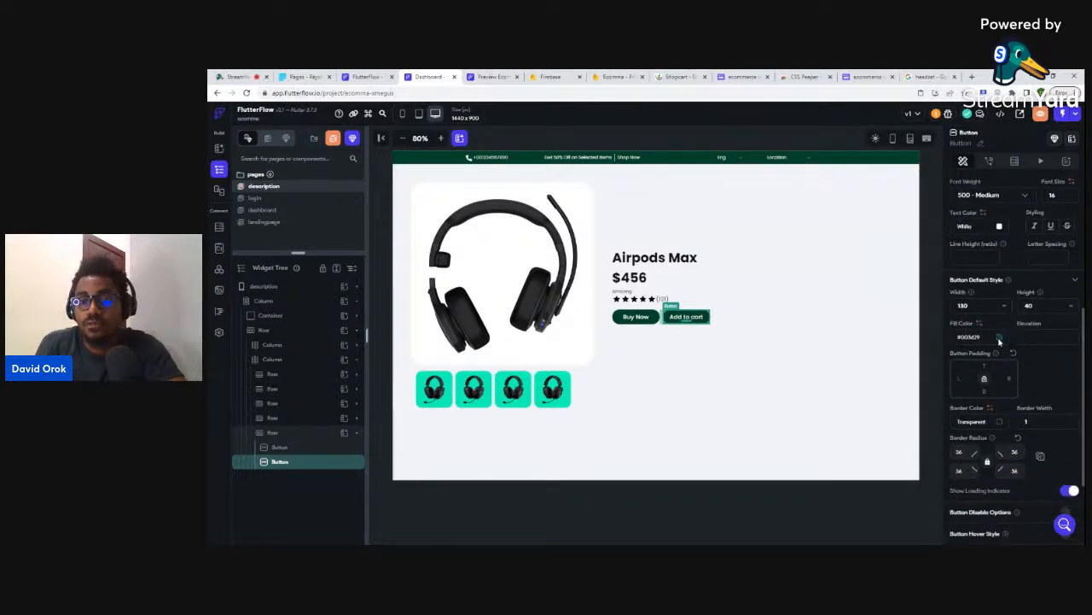
left_click(999, 340)
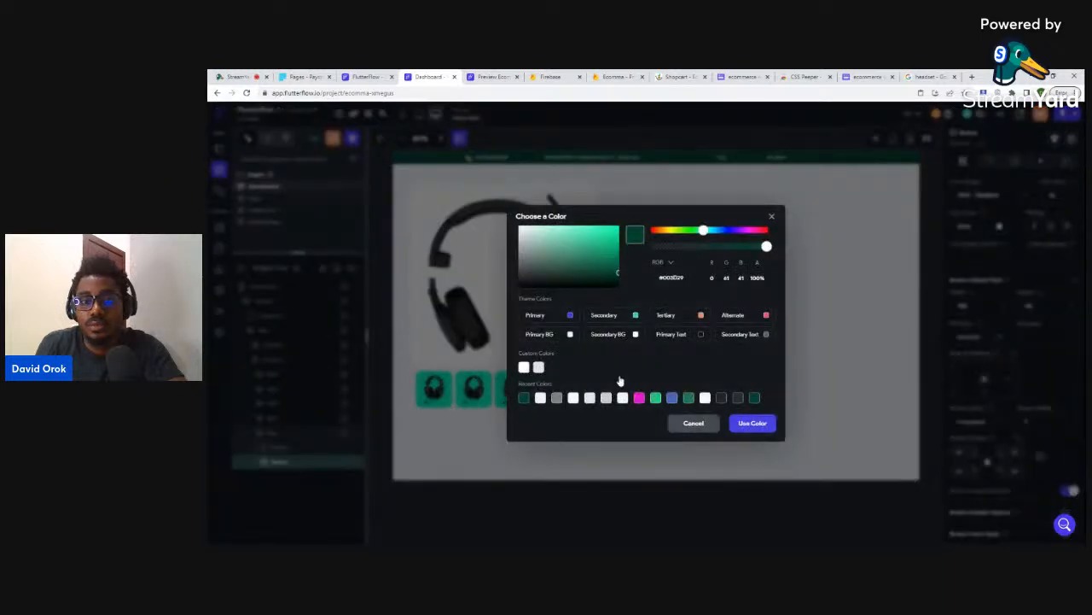
left_click(571, 335)
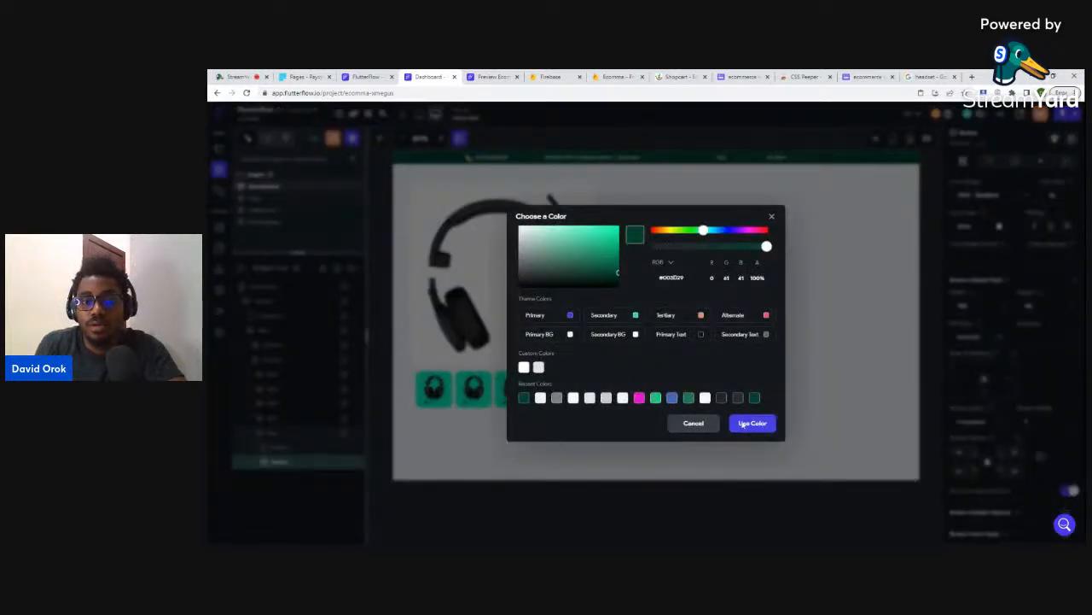
left_click(747, 424)
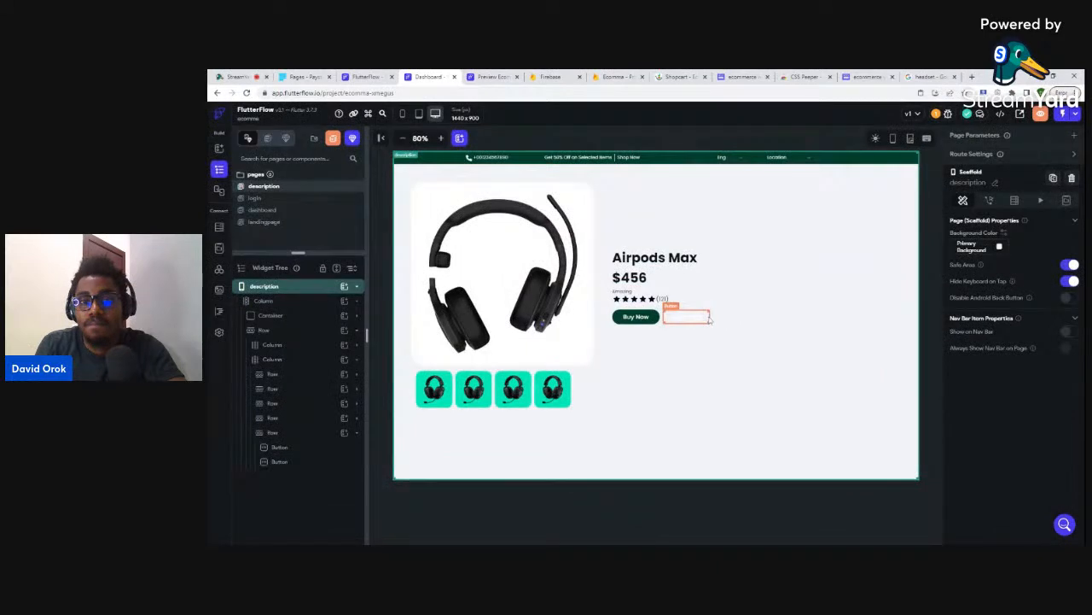
- Give Add to cart a grey #7F8185 border and dark Primary Text lettering
left_click(705, 318)
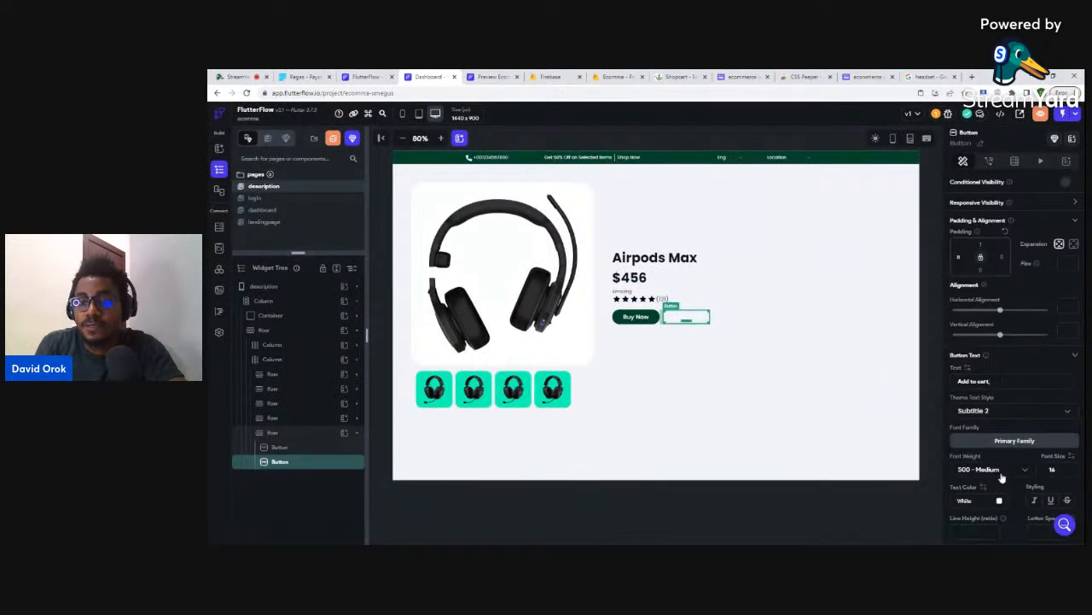
scroll(1003, 476, "down", 2)
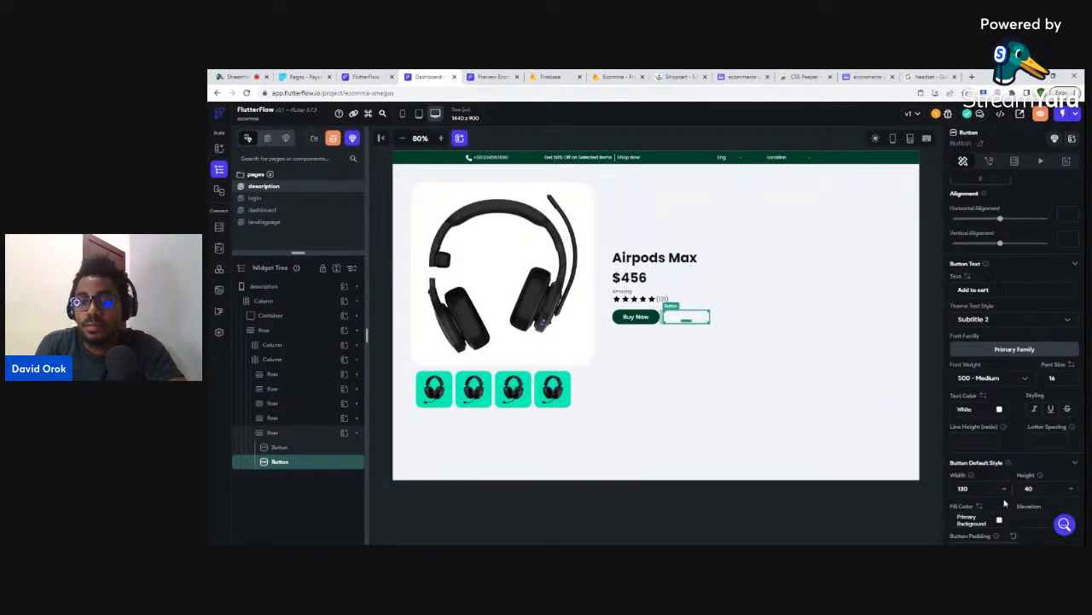
scroll(1004, 495, "down", 4)
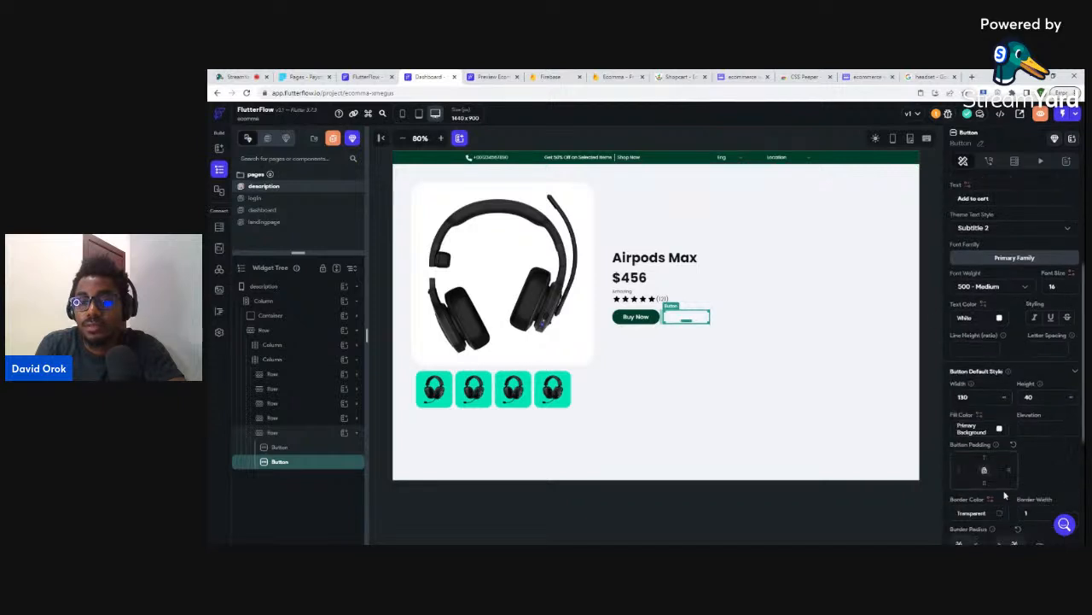
left_click(999, 421)
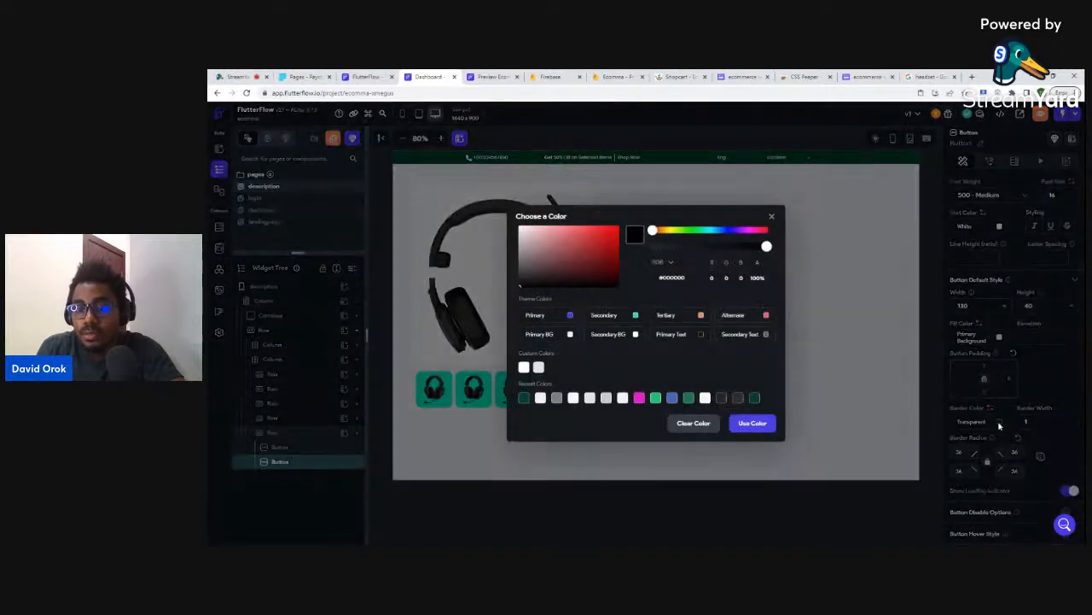
left_click(557, 399)
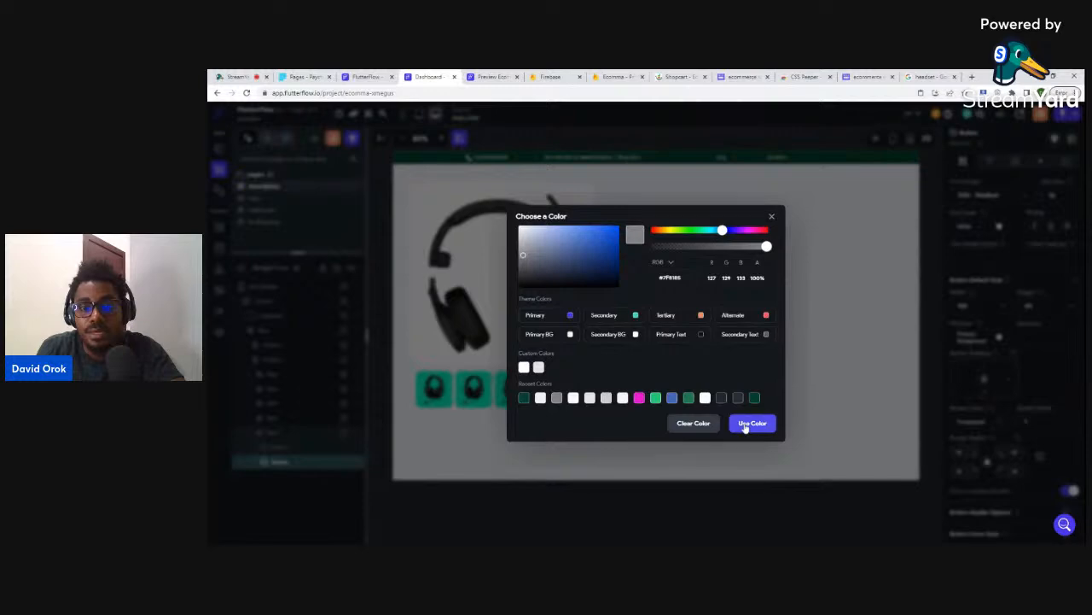
left_click(751, 423)
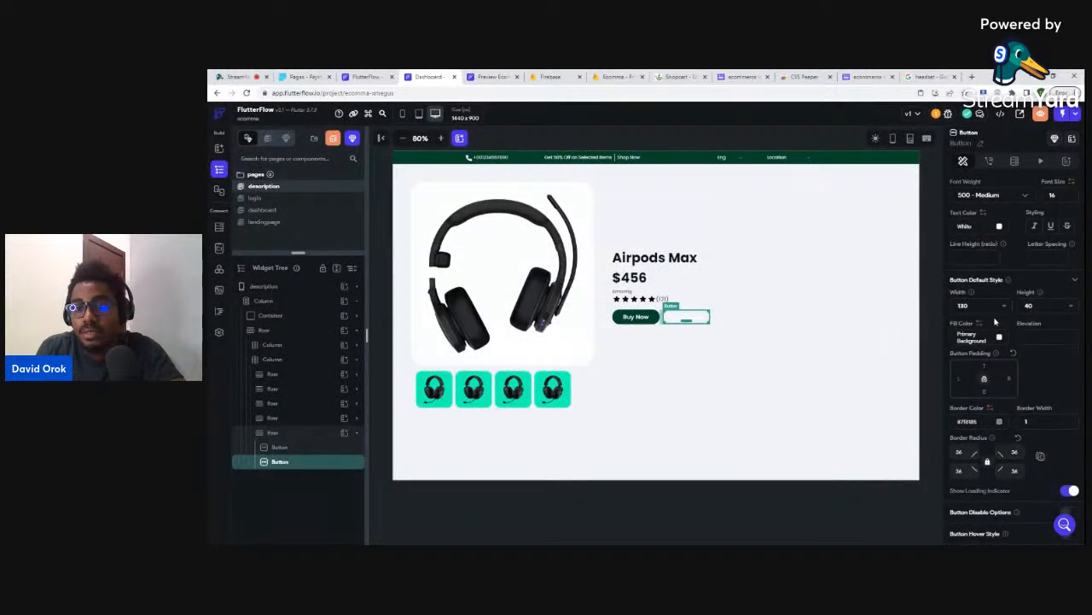
left_click(1001, 227)
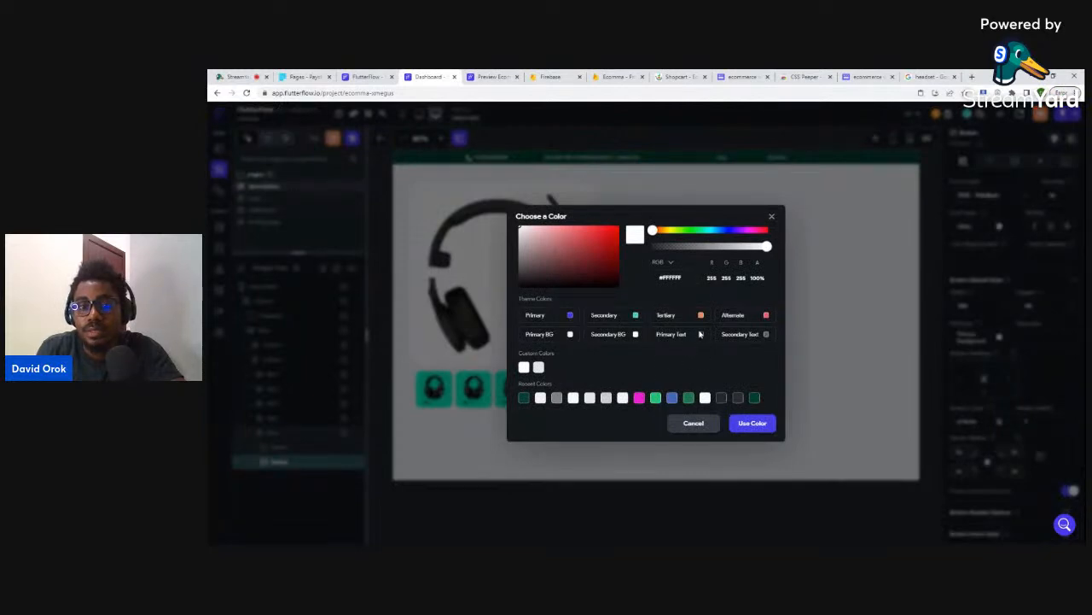
left_click(754, 423)
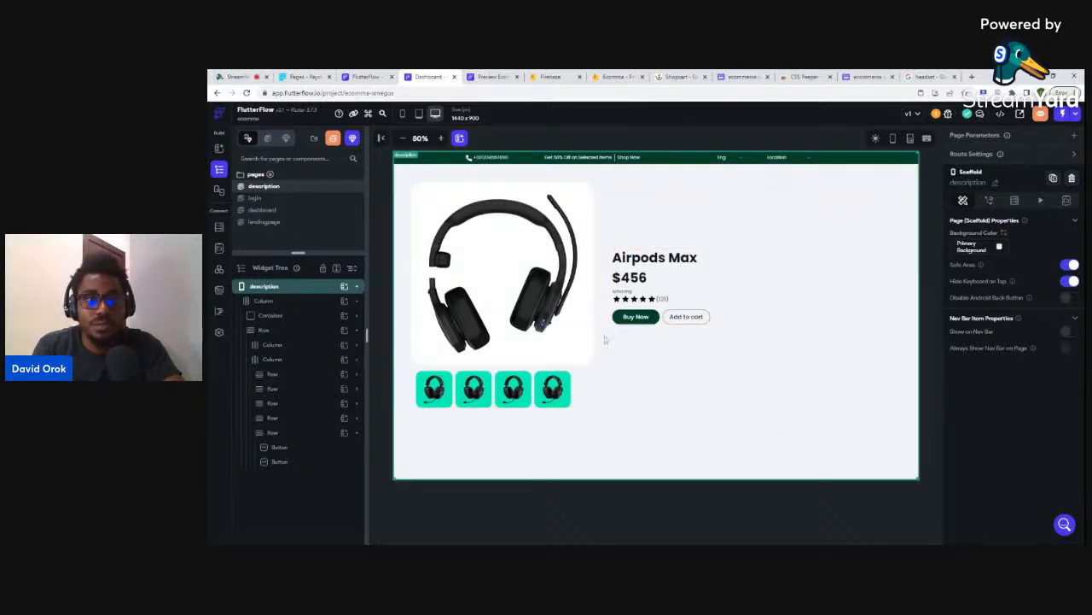
- Preview the landingpage's Todays Best Deals product cards, reload, and return to the editor
left_click(265, 221)
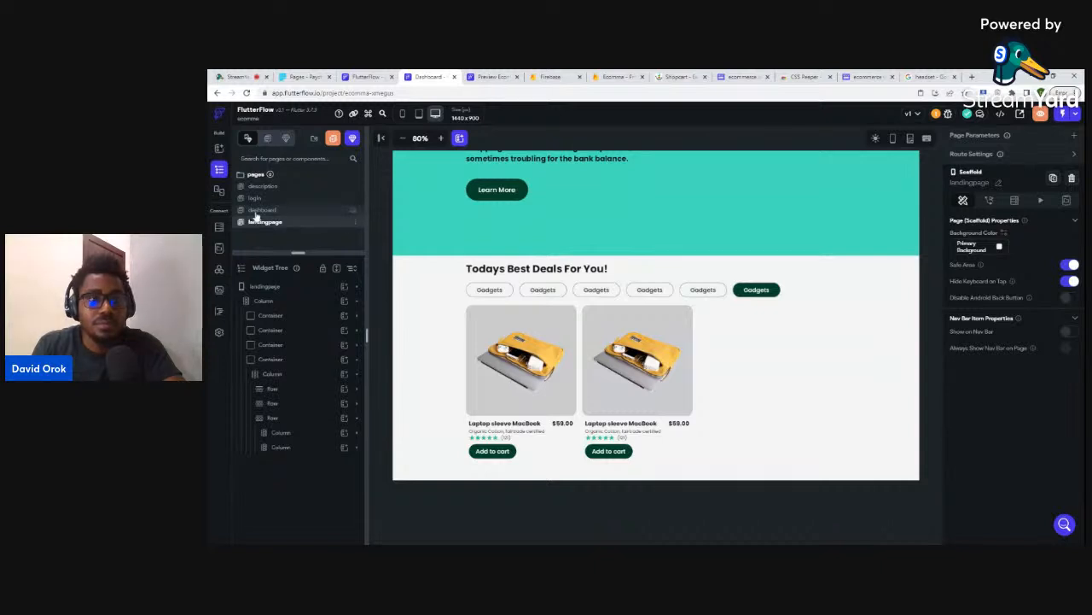
scroll(597, 324, "down", 1)
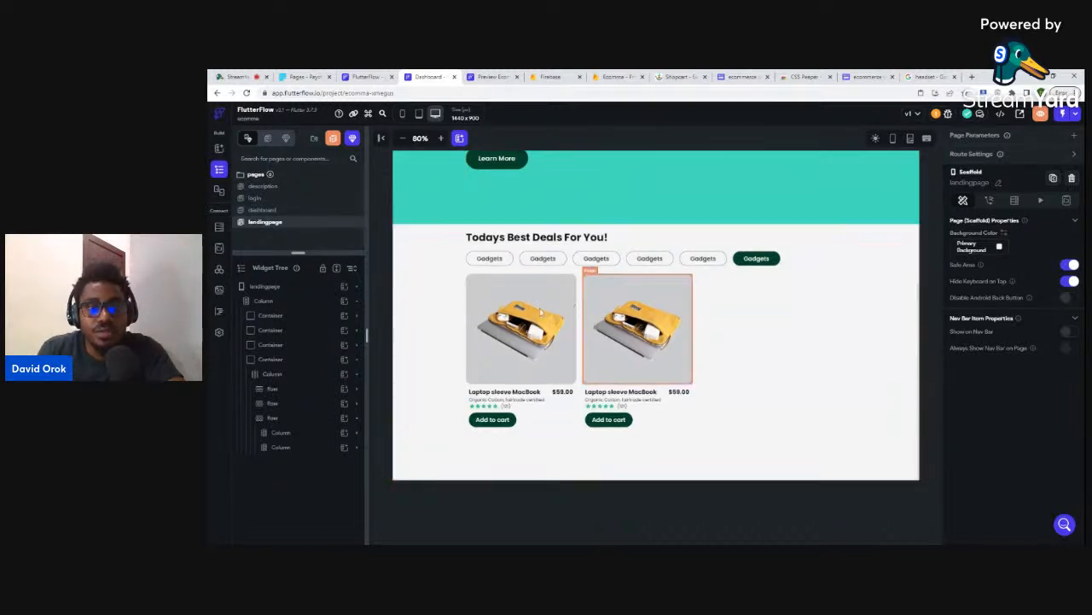
left_click(1041, 115)
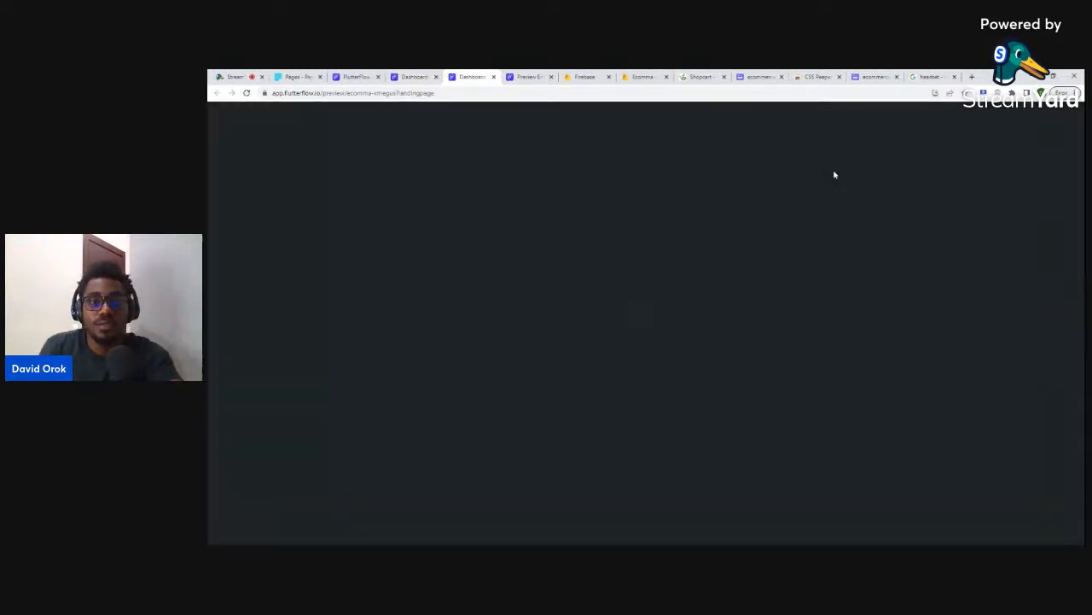
scroll(683, 256, "down", 3)
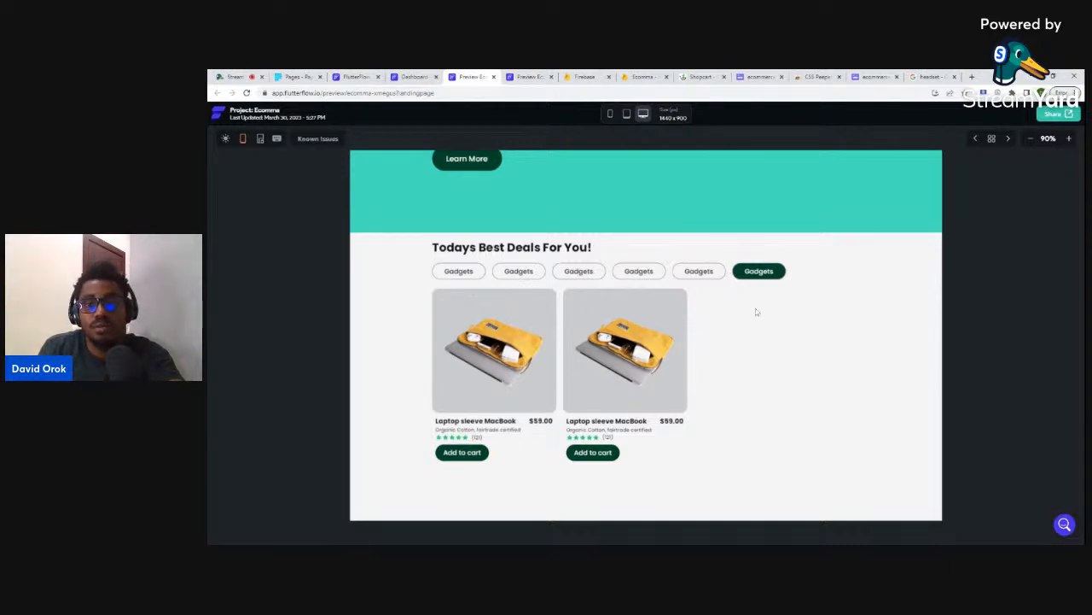
key("ctrl+r")
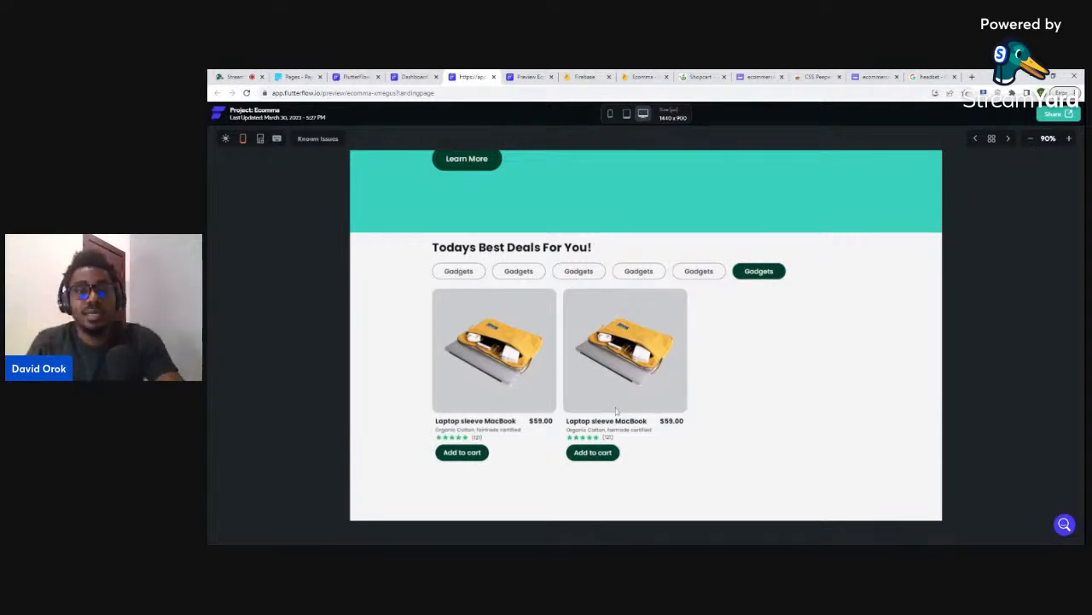
left_click(427, 76)
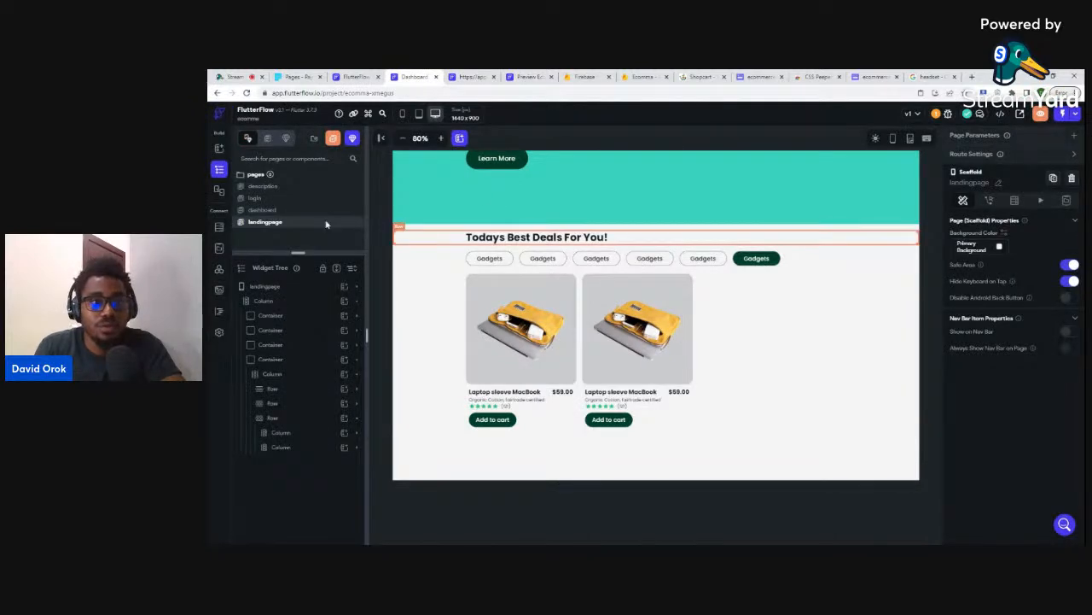
- Enable and save the Email/Password sign-in provider in the Ecomma project's Firebase Authentication
left_click(645, 76)
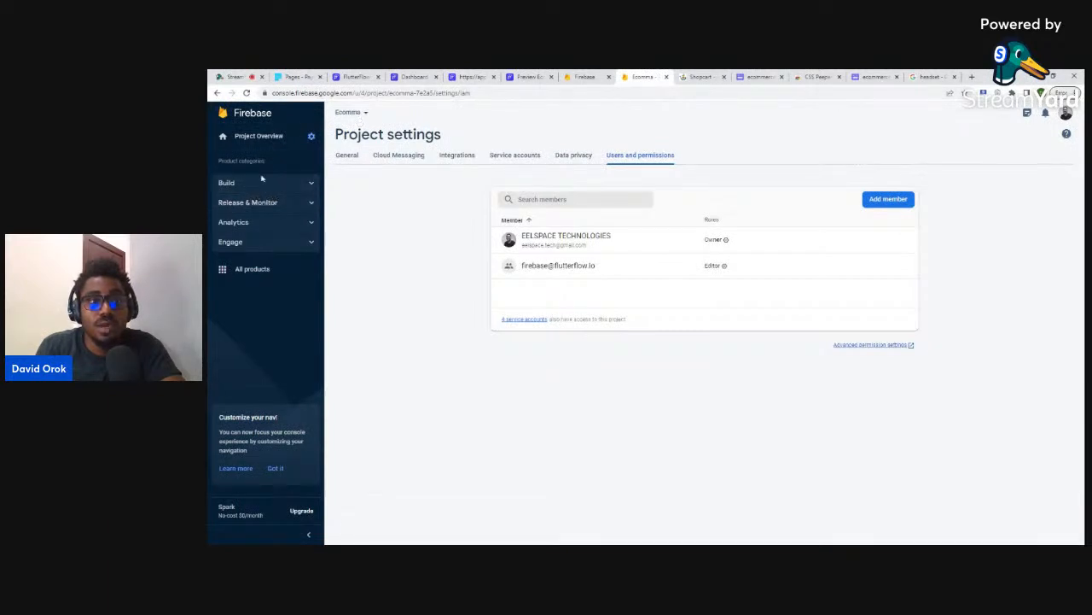
left_click(270, 183)
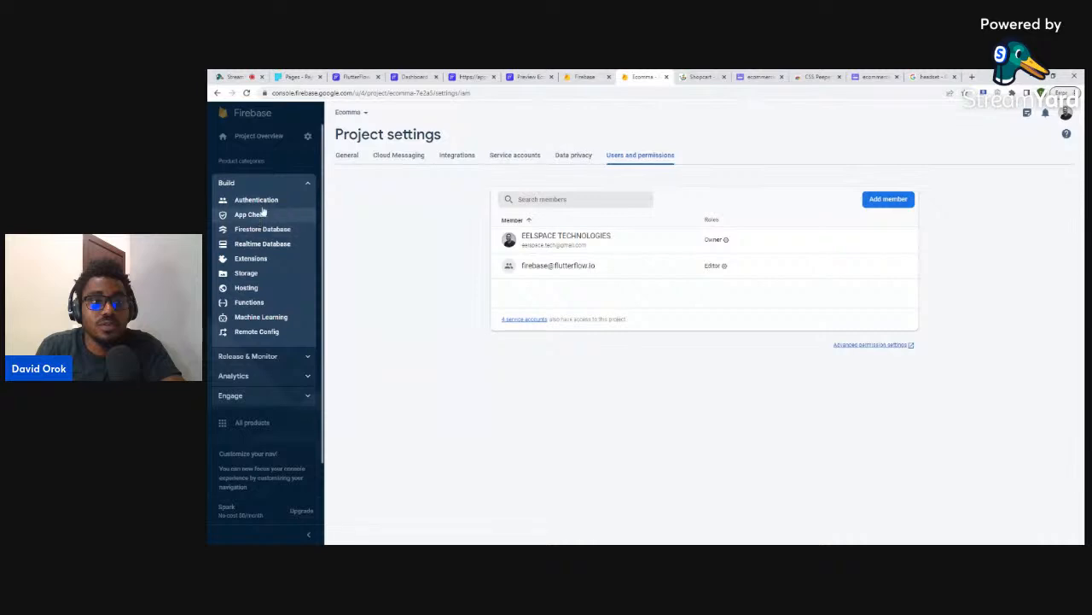
left_click(256, 199)
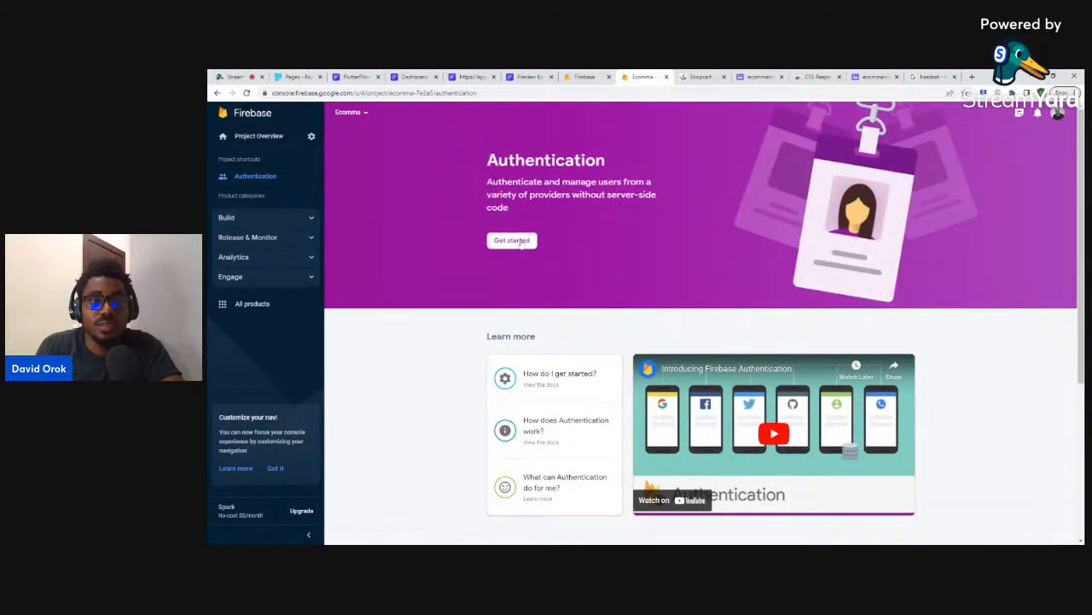
left_click(516, 241)
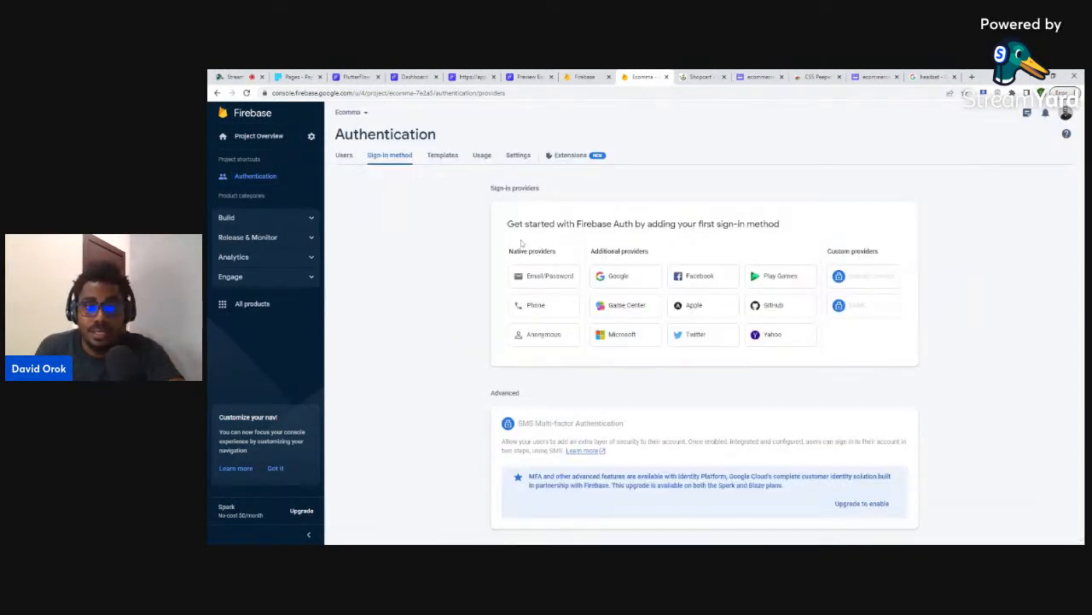
left_click(539, 281)
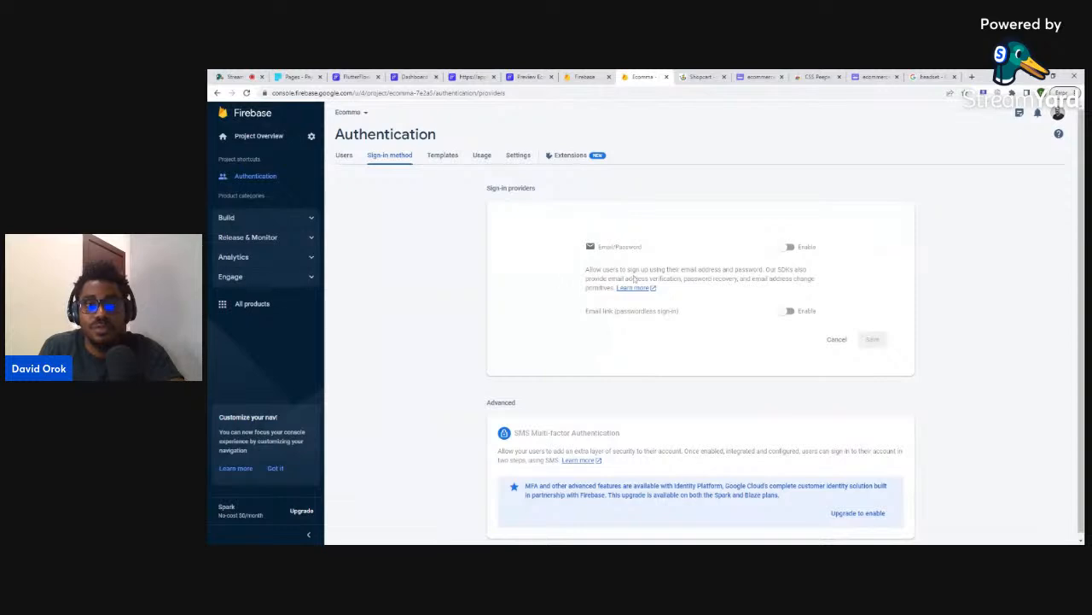
left_click(788, 247)
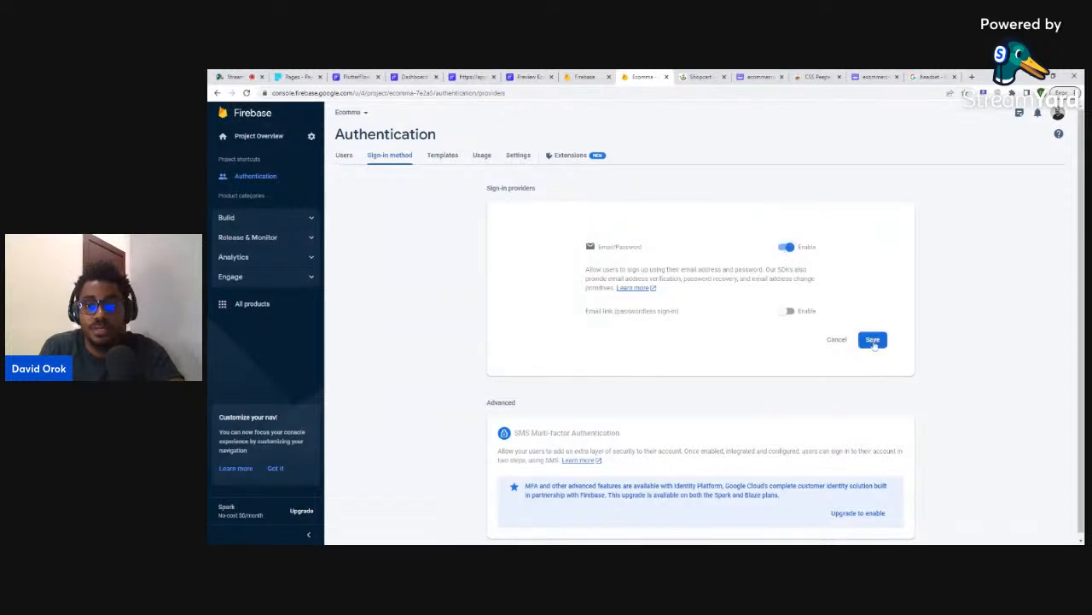
left_click(872, 340)
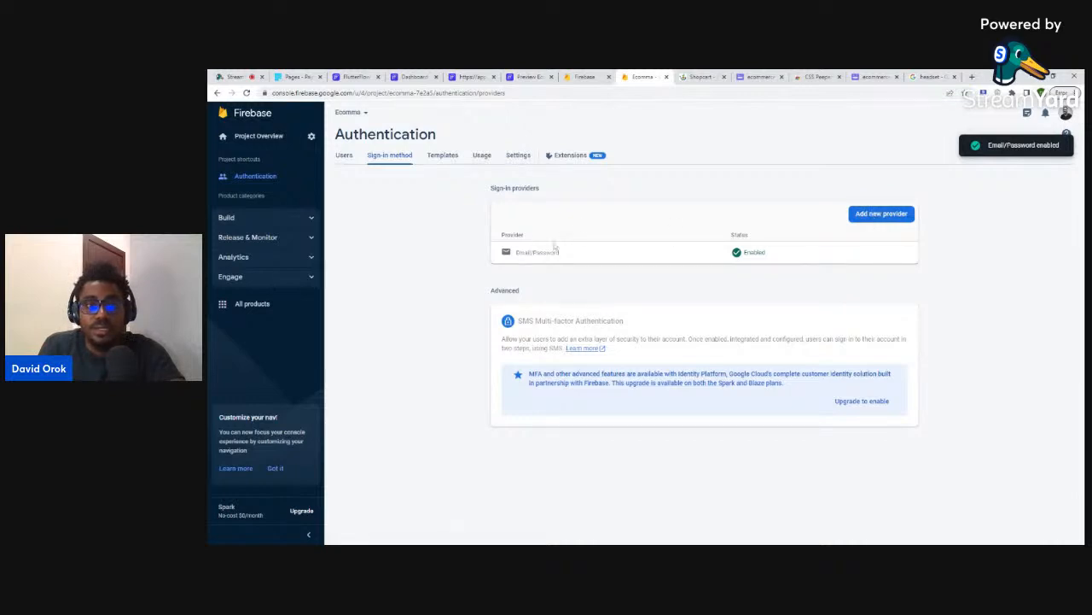
left_click(260, 215)
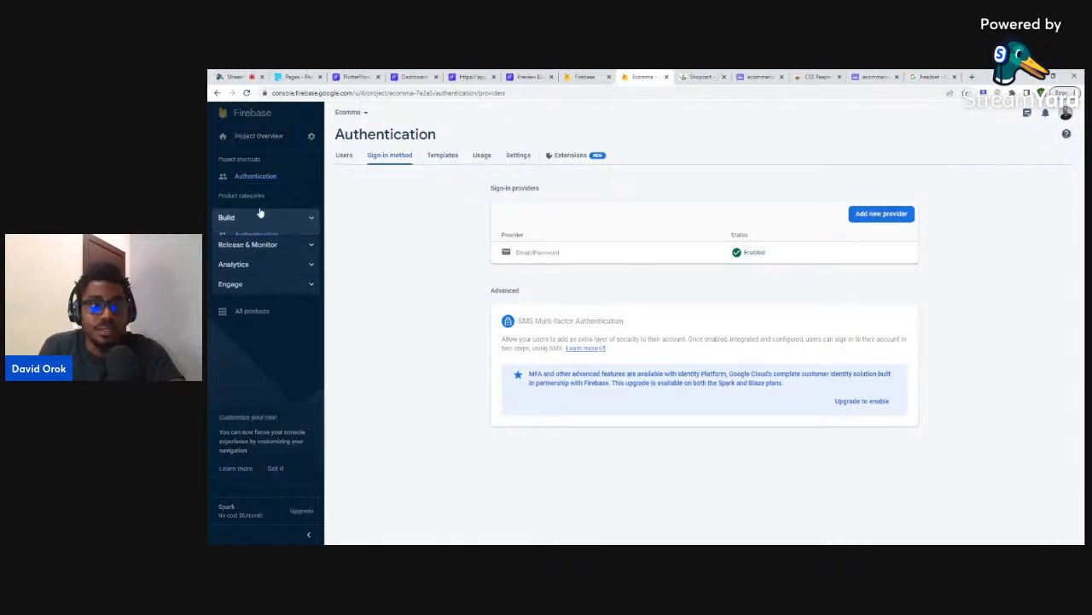
- Create the Cloud Firestore database in test mode at the nam5 (United States) location
left_click(265, 263)
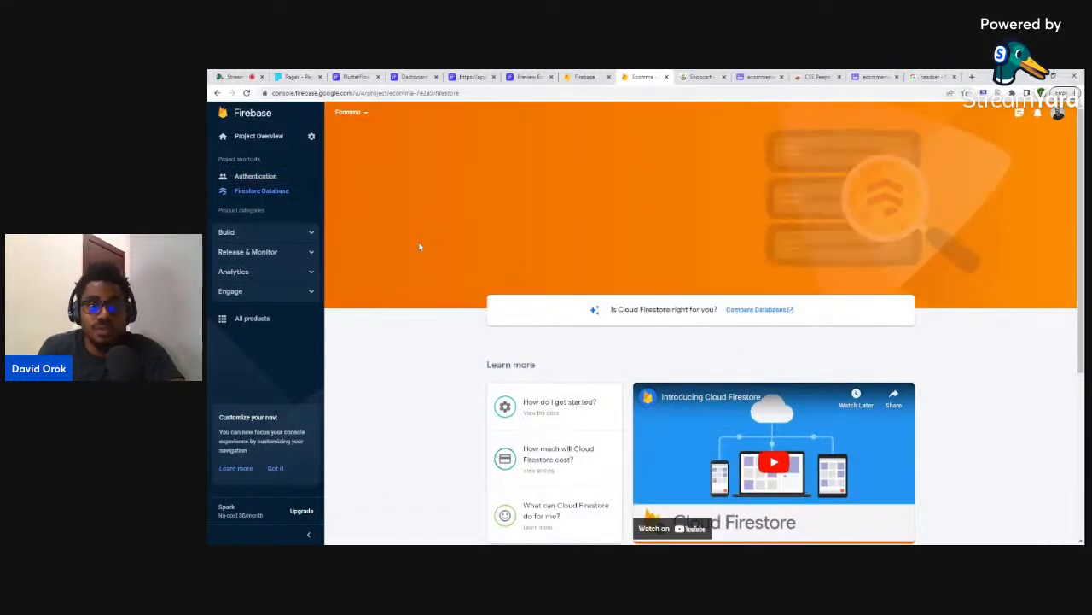
left_click(519, 236)
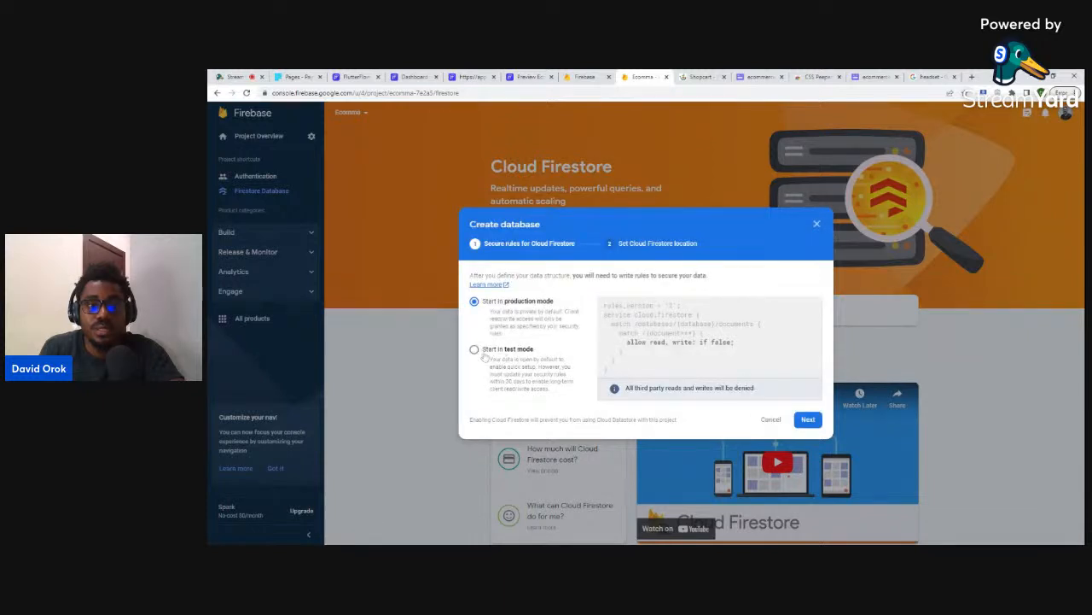
left_click(480, 353)
left_click(809, 424)
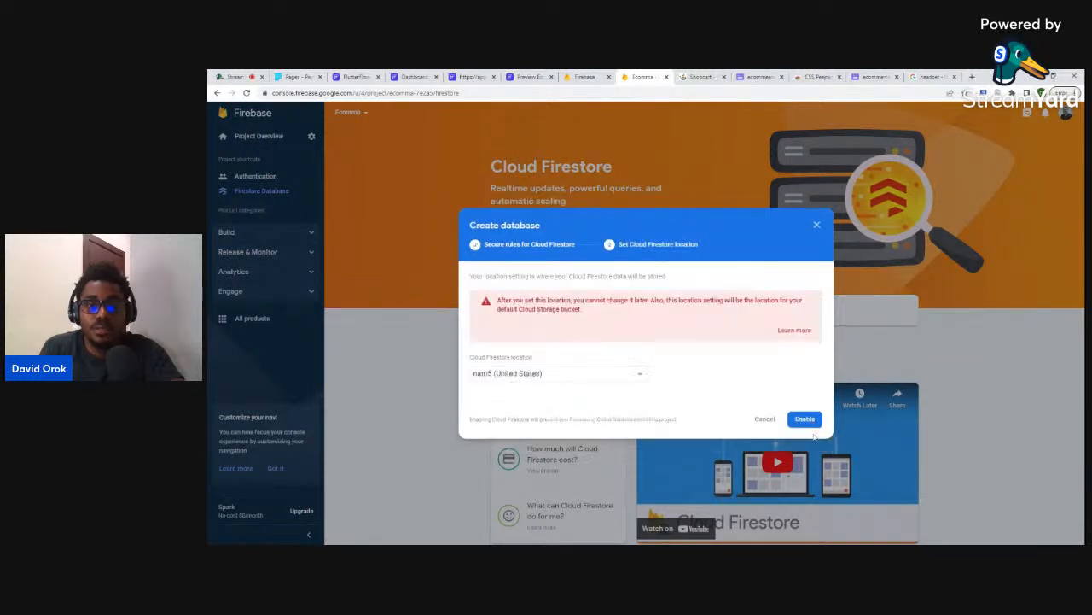
left_click(803, 418)
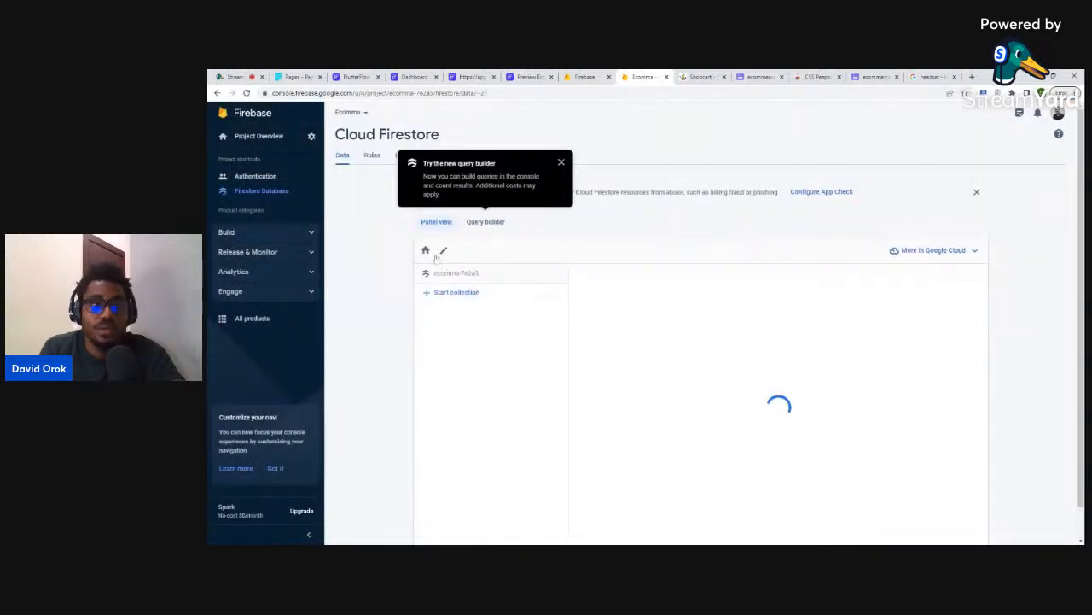
left_click(282, 235)
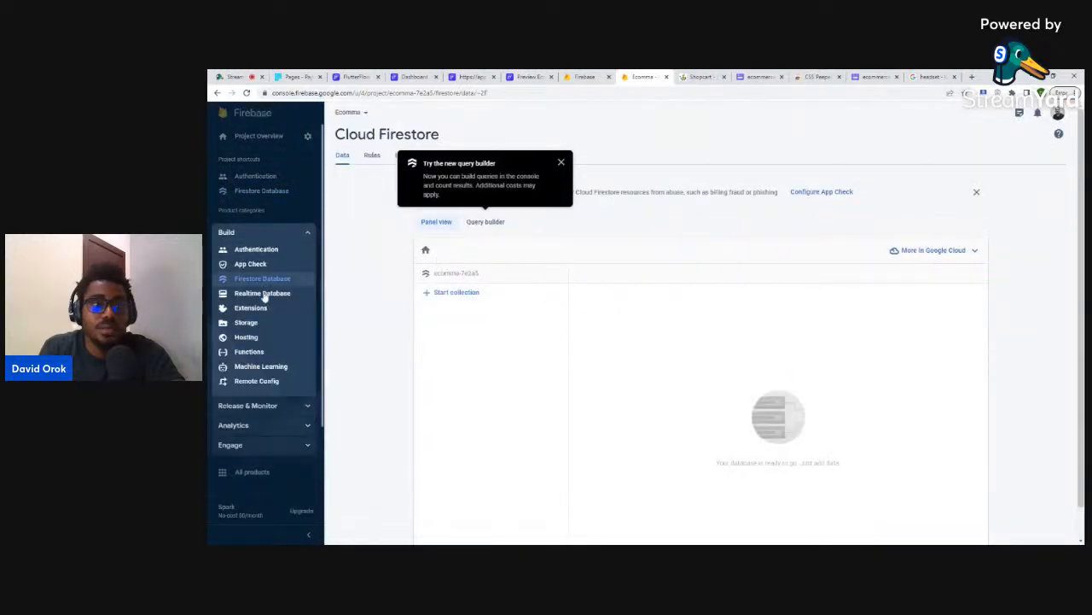
- Set up the Cloud Storage default bucket with test-mode rules, then return to FlutterFlow
left_click(246, 322)
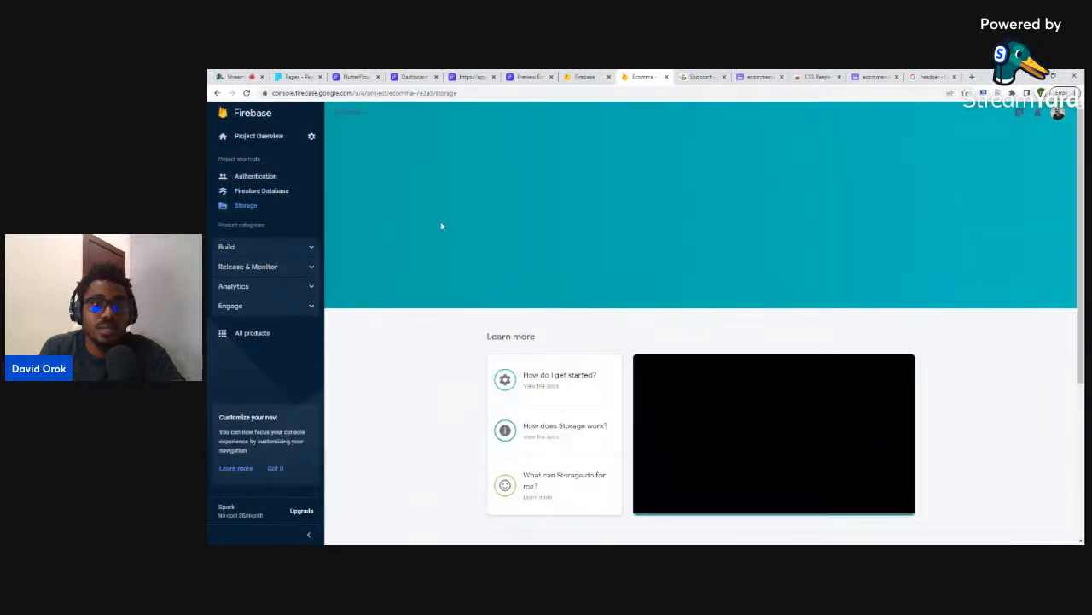
left_click(504, 239)
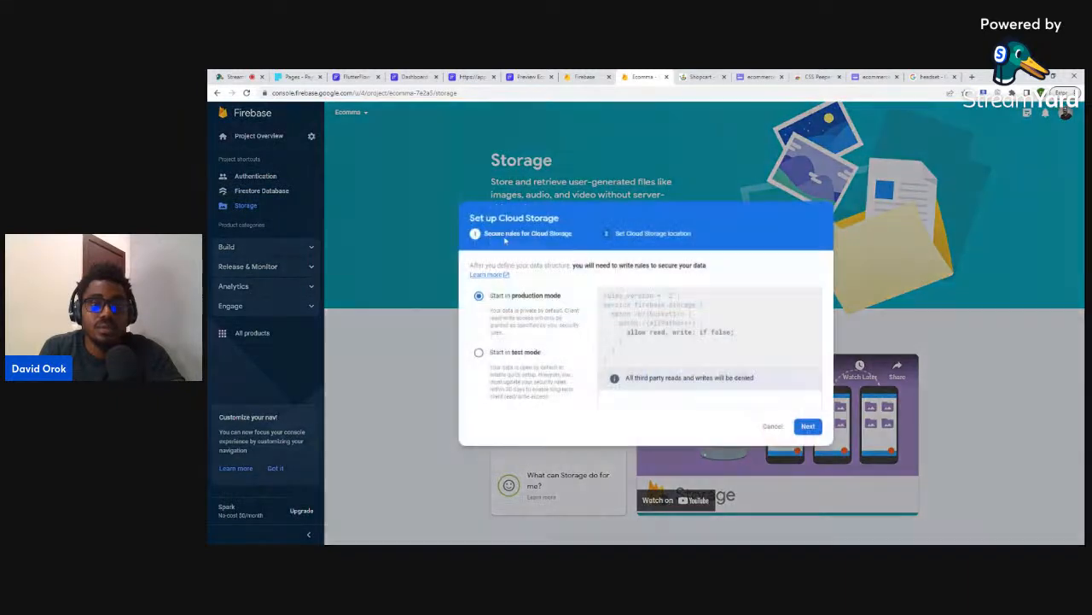
left_click(515, 353)
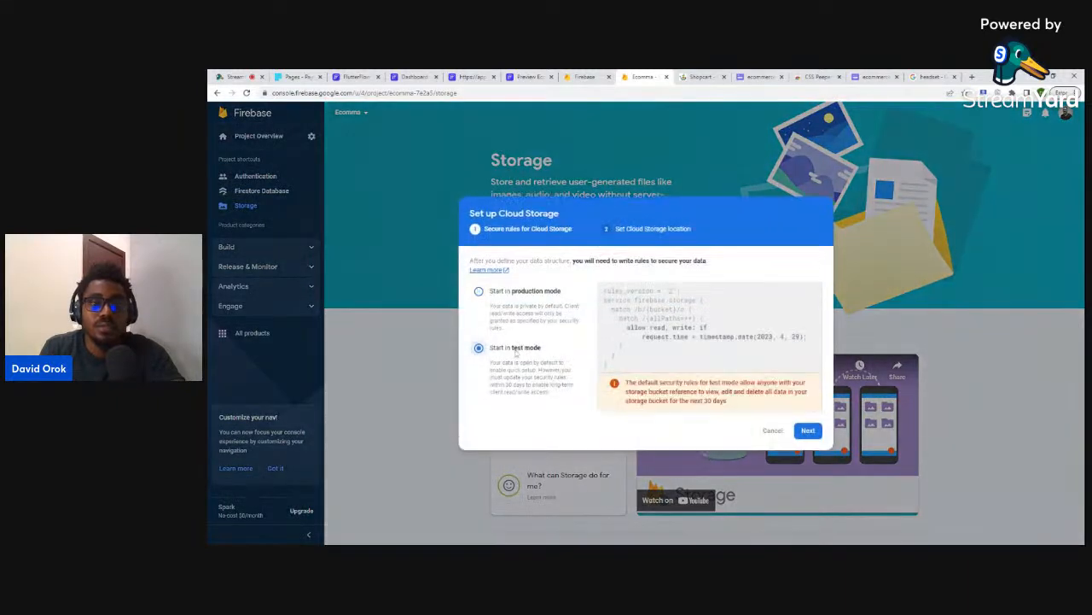
left_click(808, 431)
left_click(808, 379)
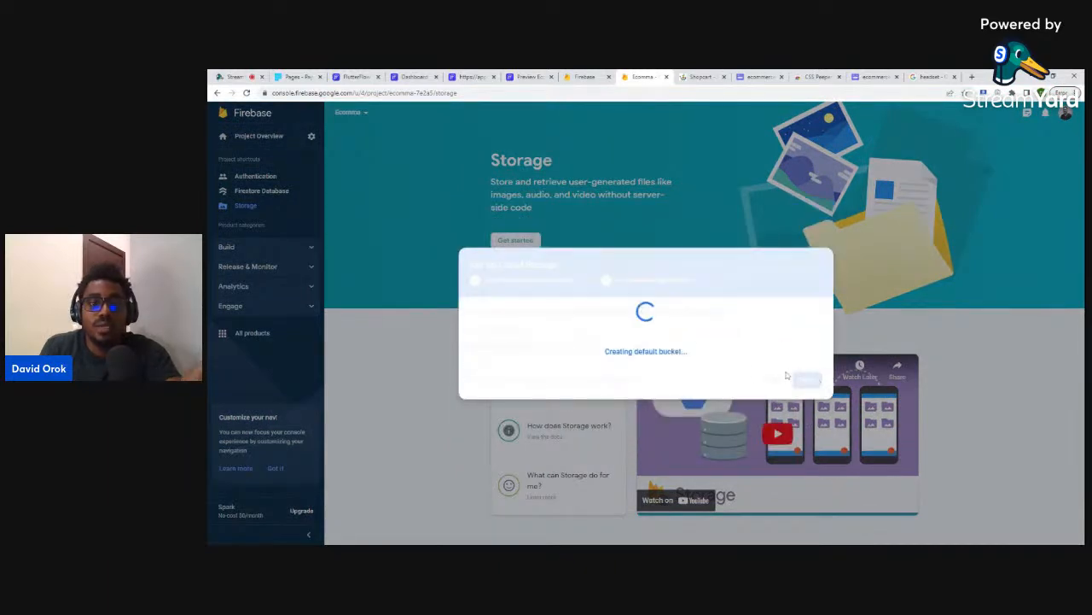
left_click(413, 76)
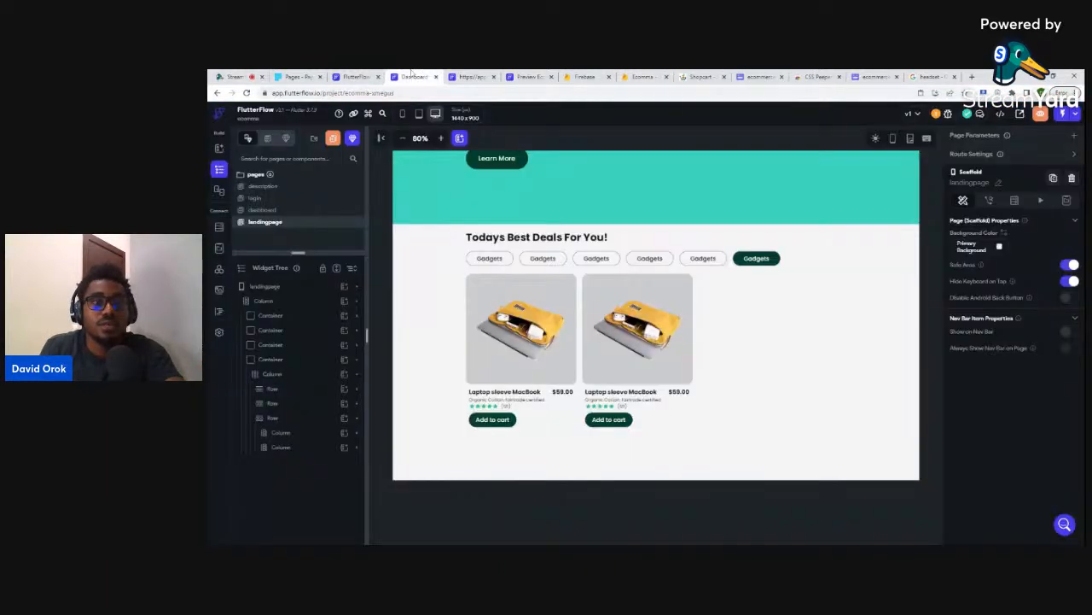
- Create a Firestore collection named 'products' from FlutterFlow's Firestore panel
left_click(219, 227)
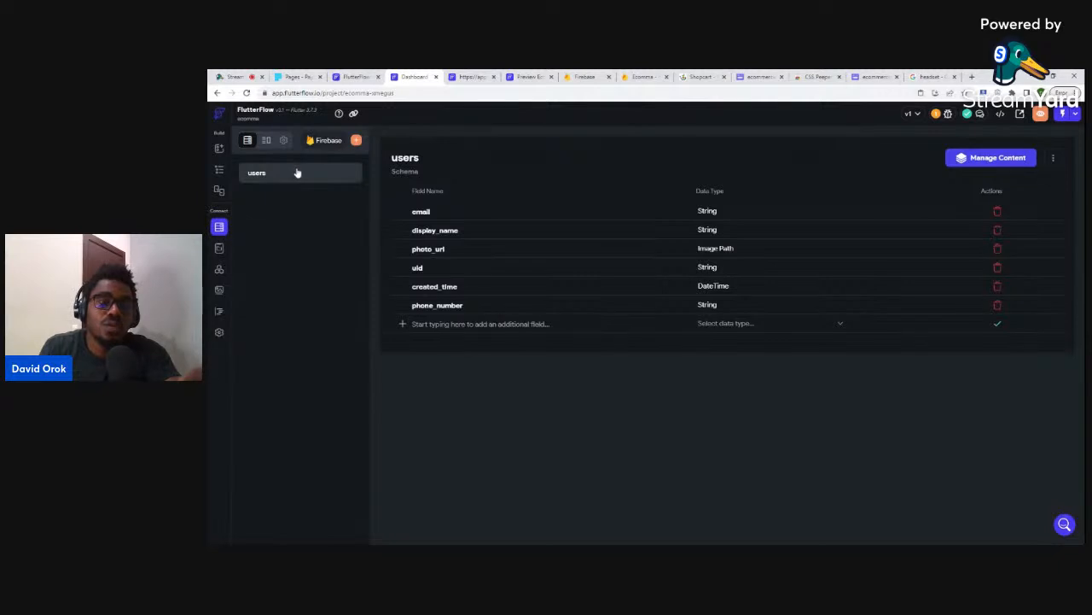
left_click(356, 142)
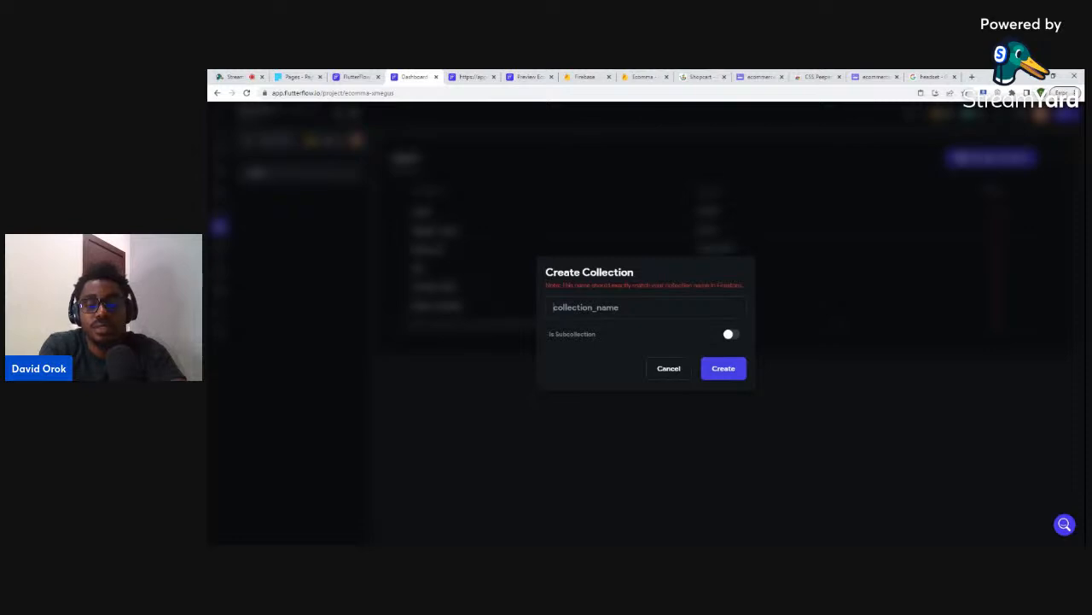
type("proud")
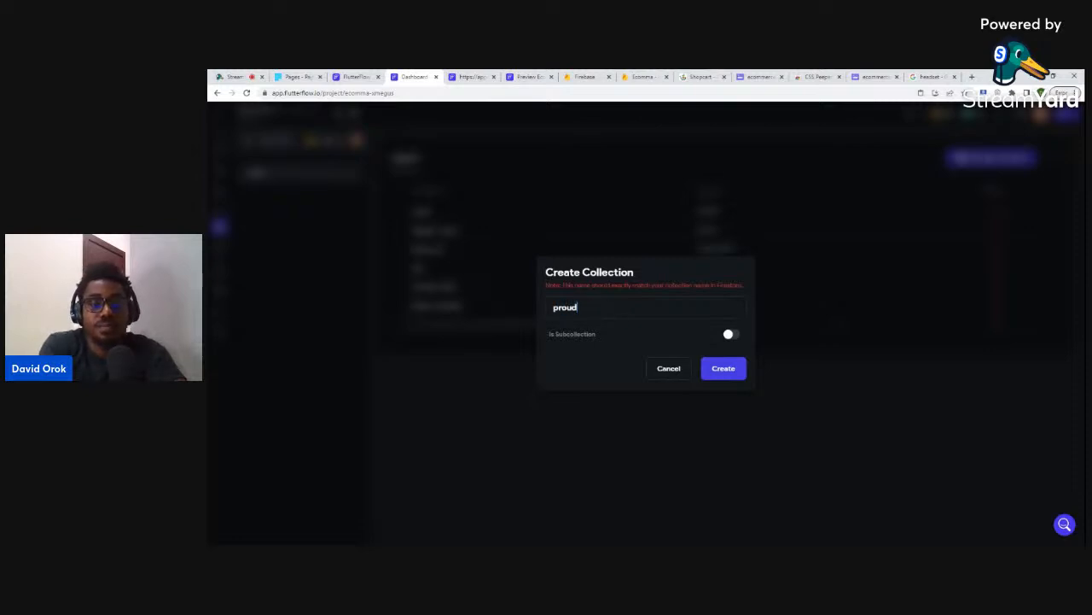
type("tc")
key("BackSpace")
key("BackSpace")
key("BackSpace")
key("BackSpace")
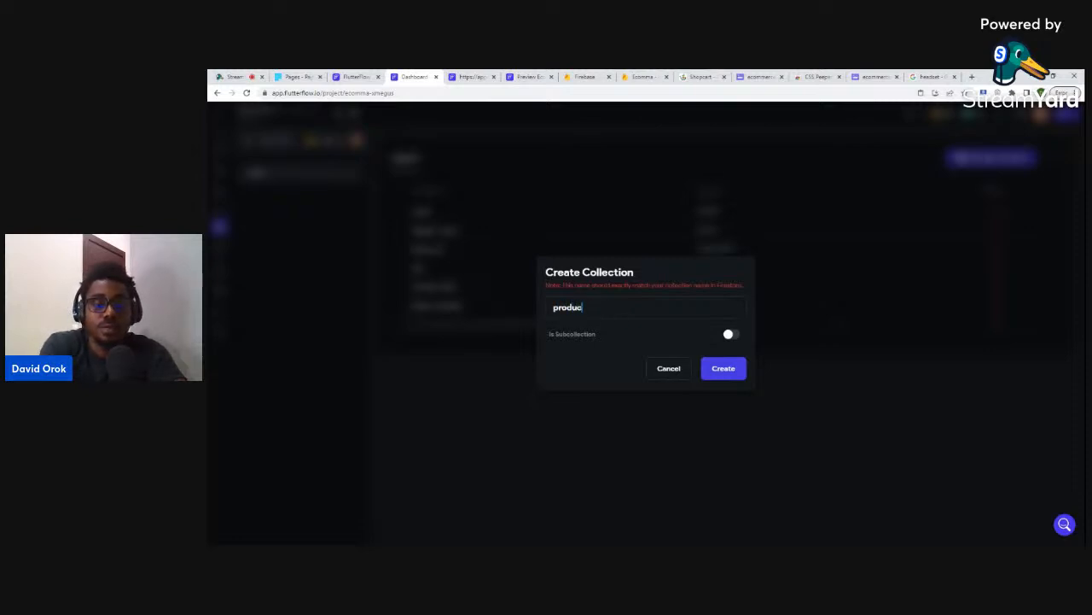
left_click(708, 367)
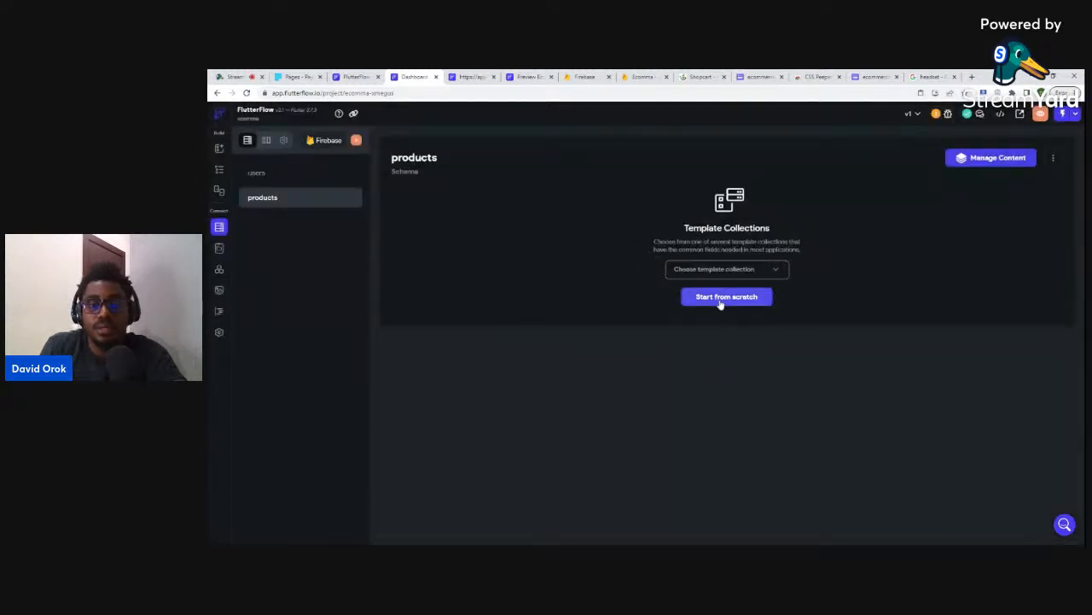
- Start the products schema from scratch with a String name field and an Integer price field
left_click(722, 299)
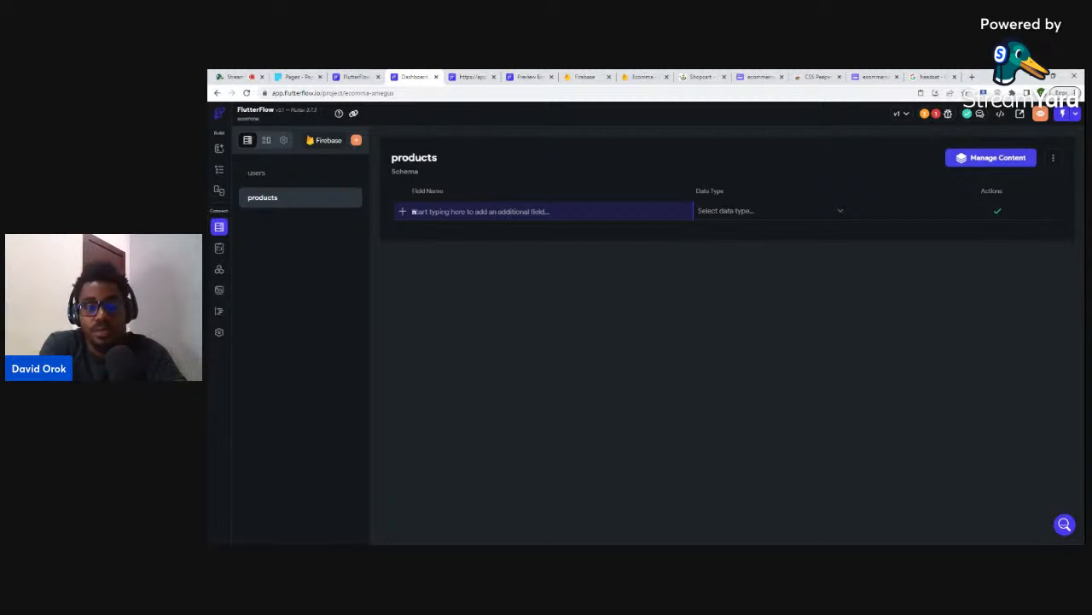
type("name")
left_click(712, 219)
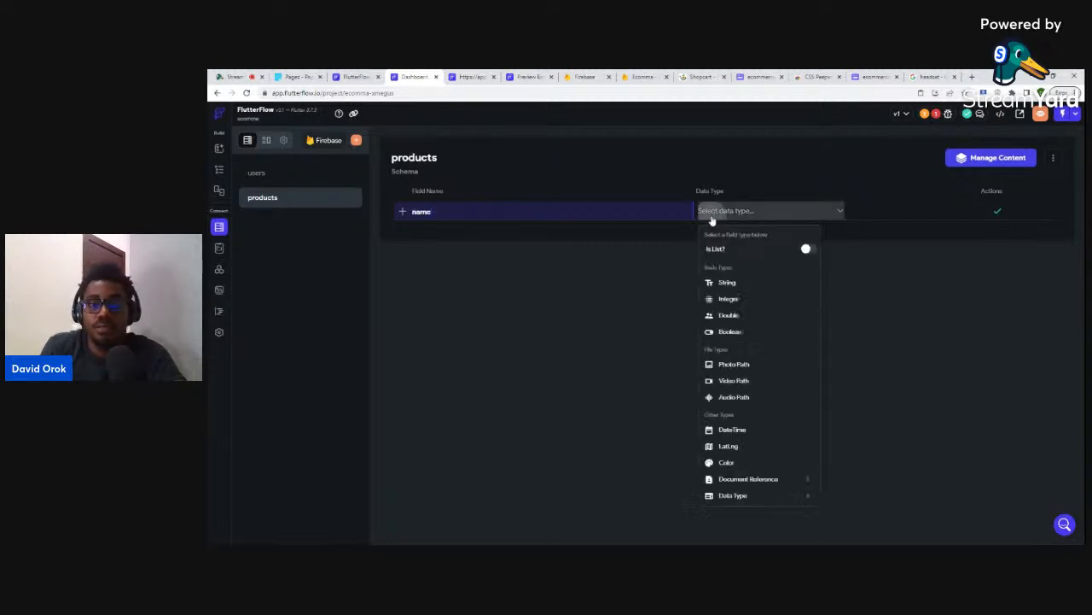
left_click(725, 282)
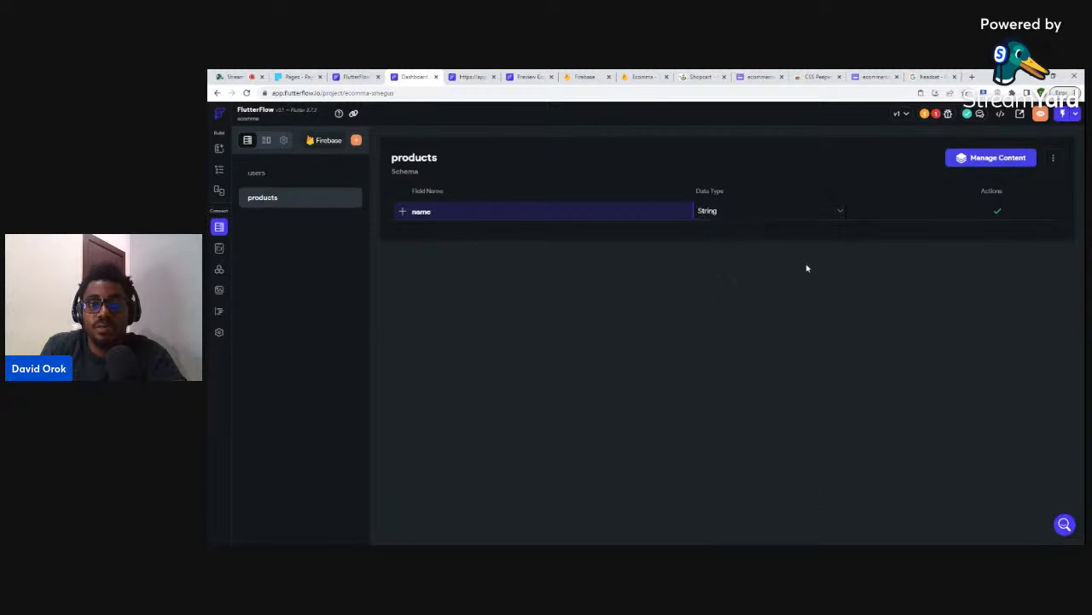
left_click(996, 211)
left_click(480, 231)
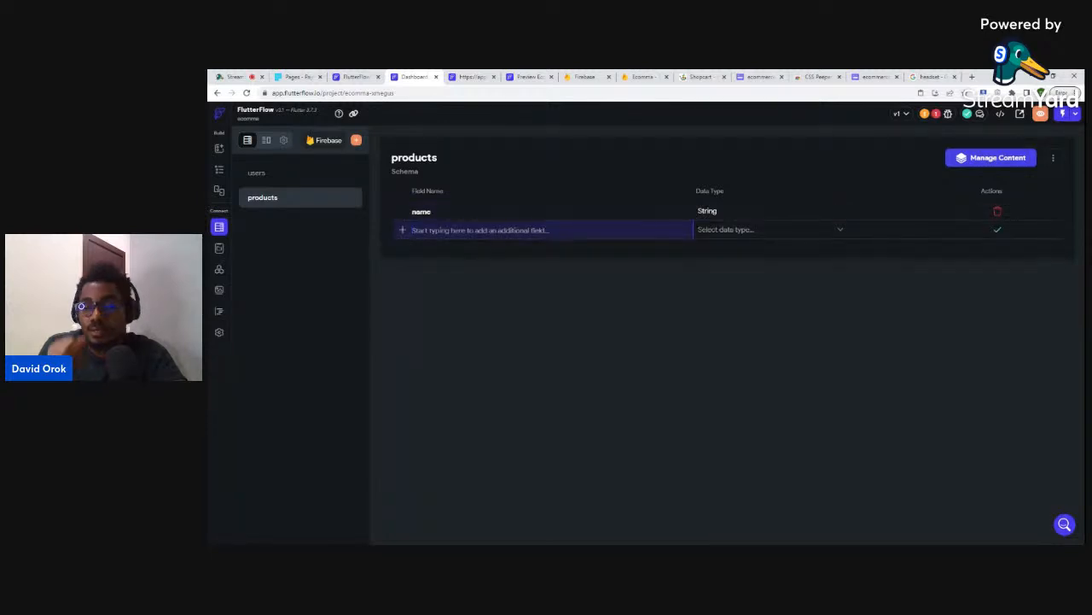
type("price")
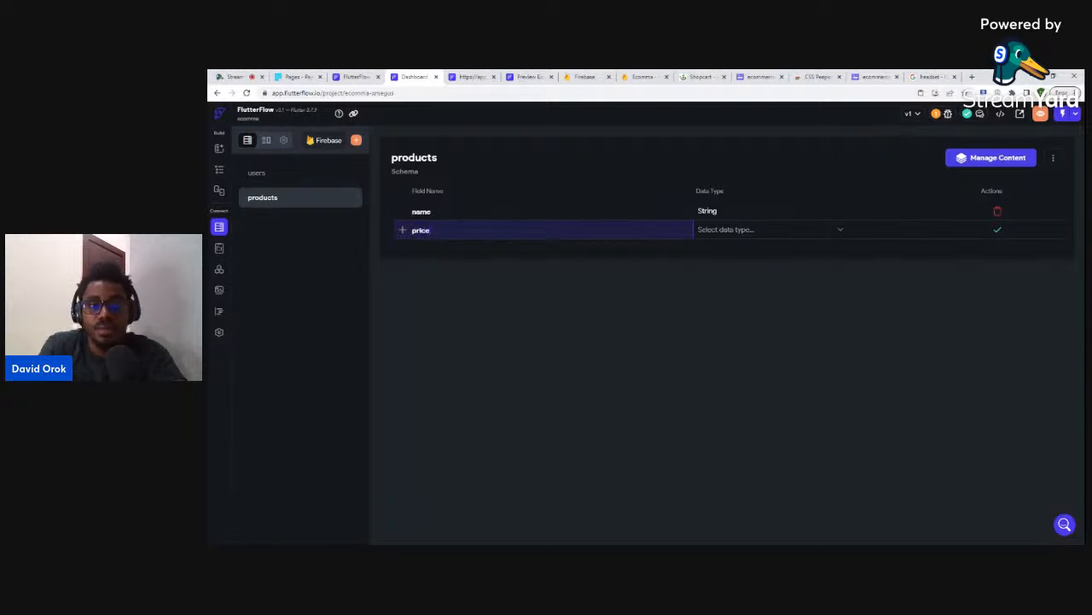
left_click(745, 231)
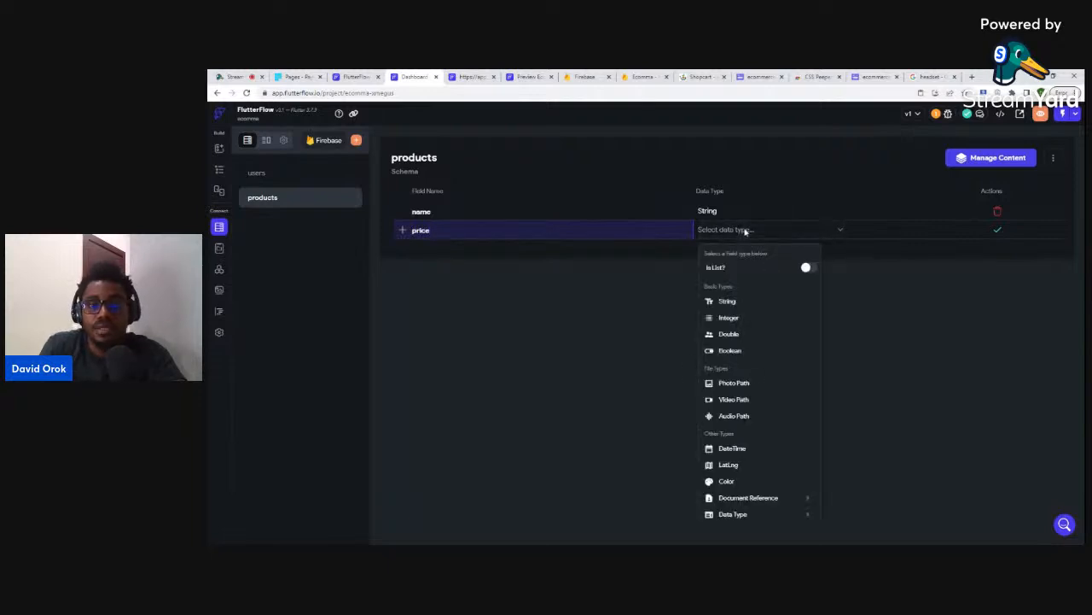
left_click(726, 319)
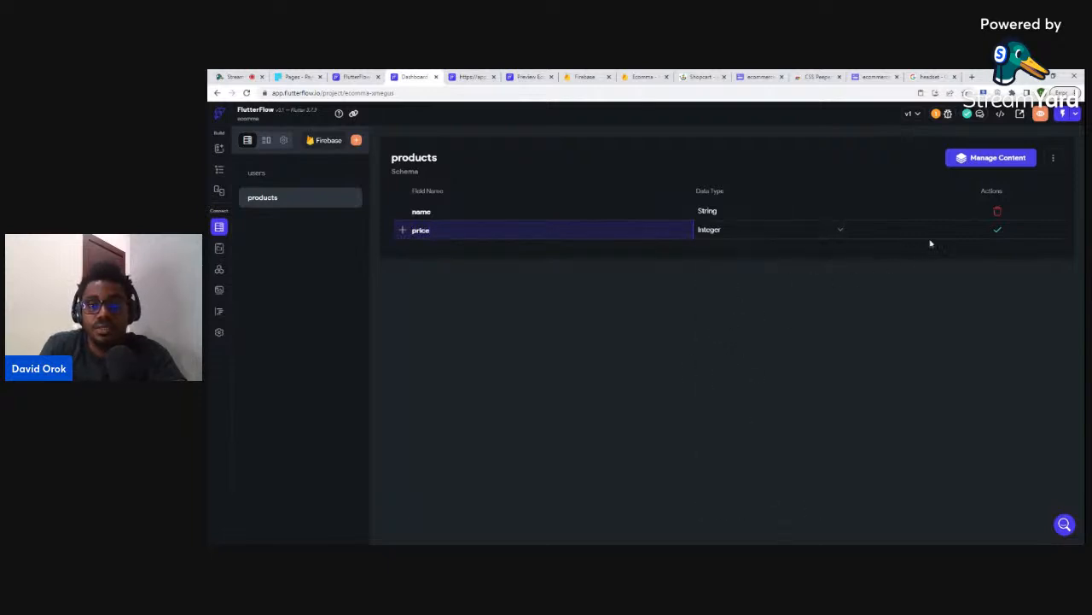
left_click(998, 230)
- Add a String description field and an Integer rating field to the products schema
left_click(497, 249)
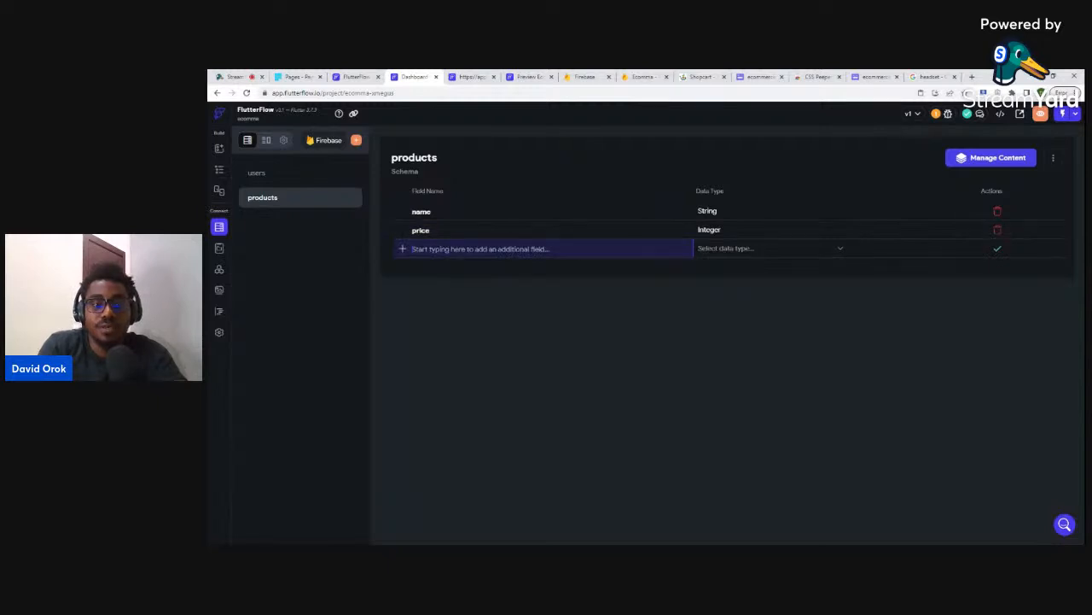
type("description")
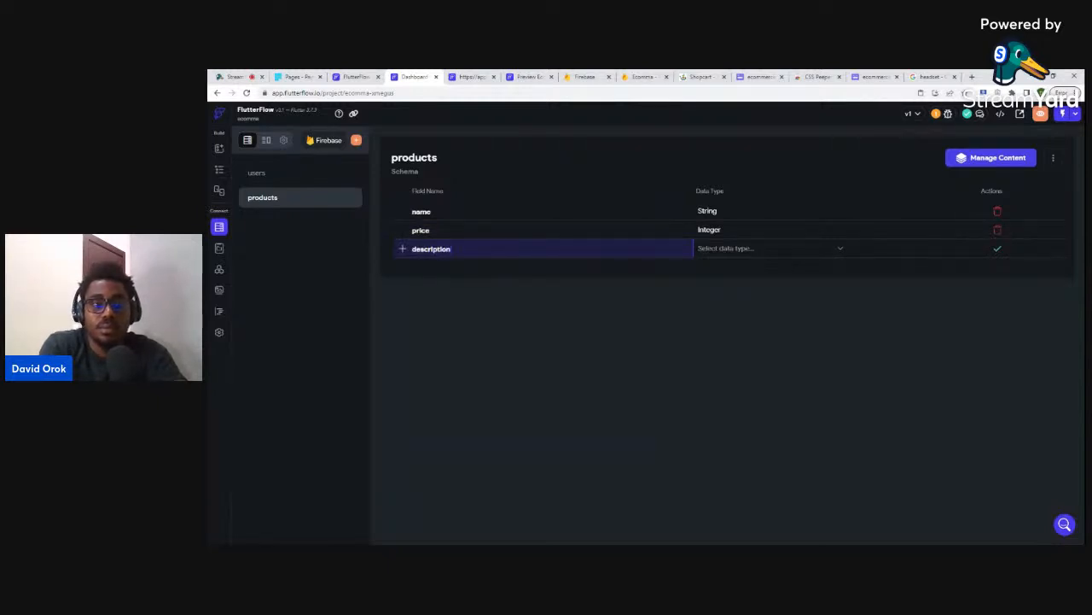
left_click(714, 248)
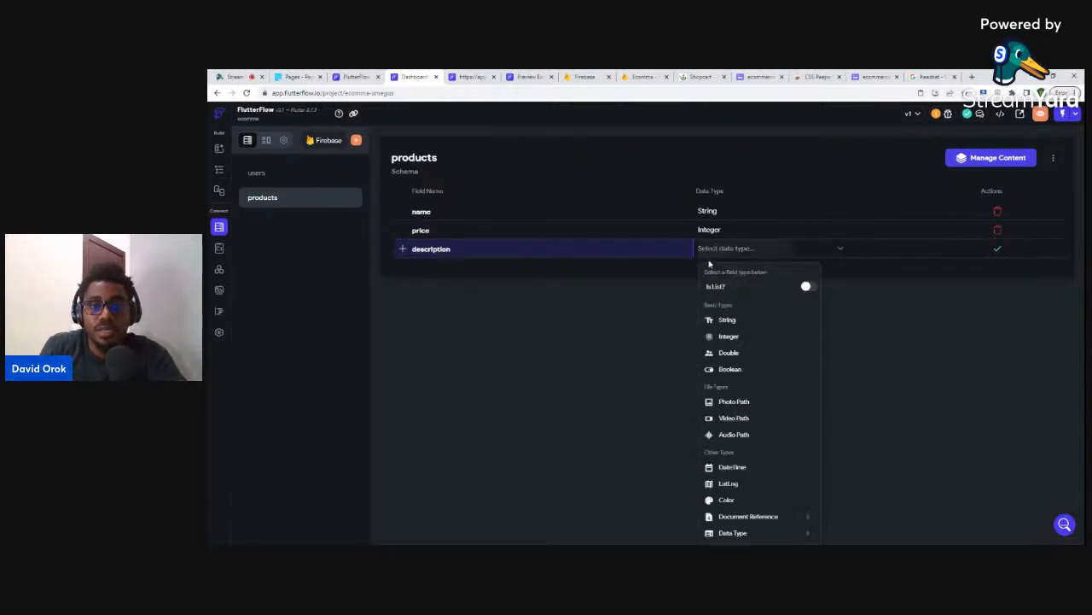
left_click(725, 317)
left_click(994, 251)
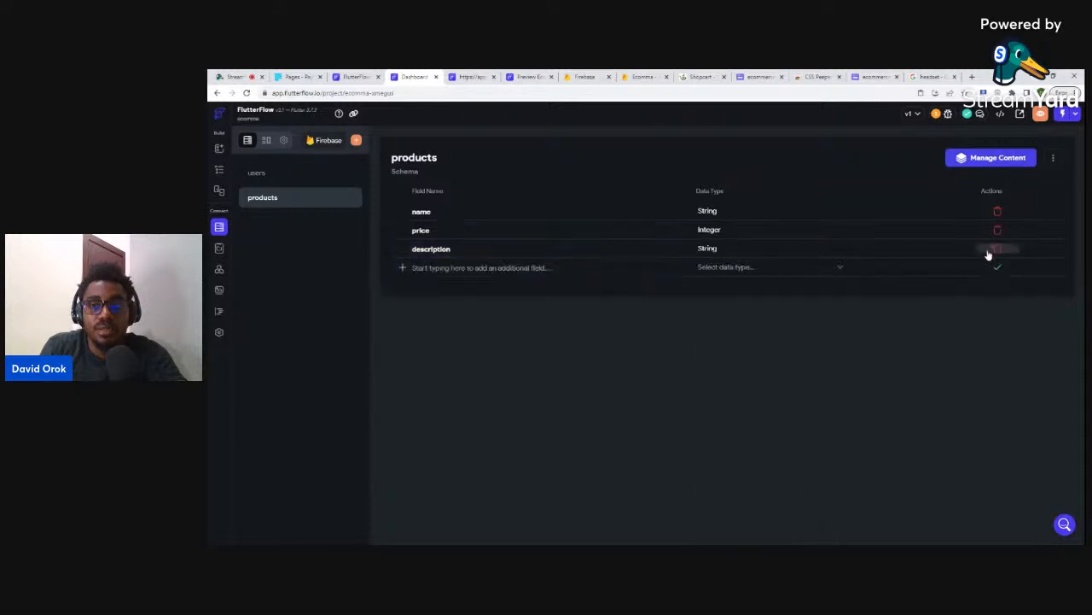
left_click(483, 268)
type("ra")
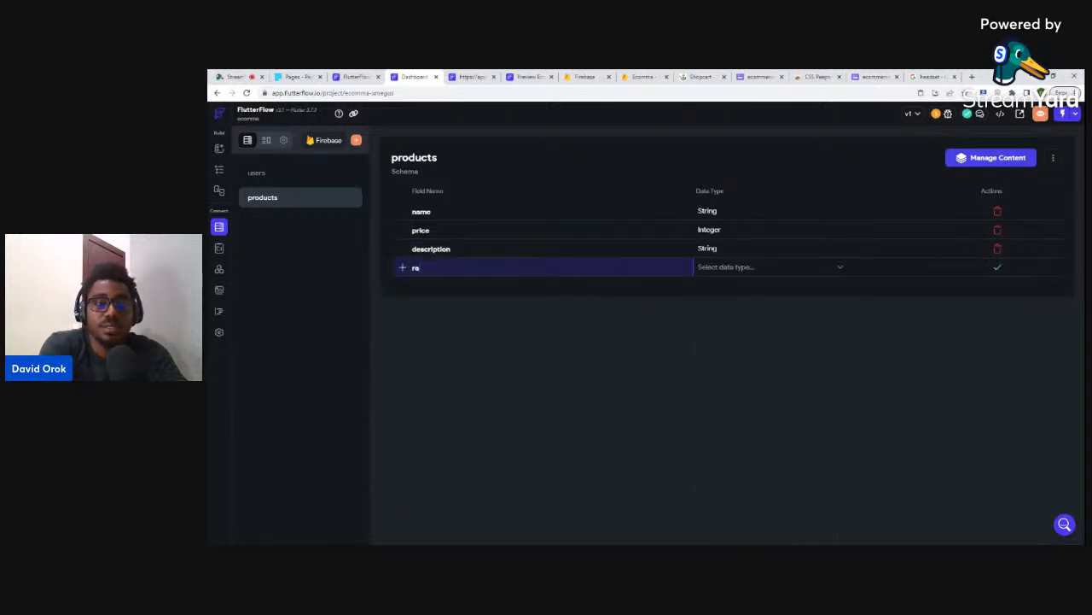
type("ting")
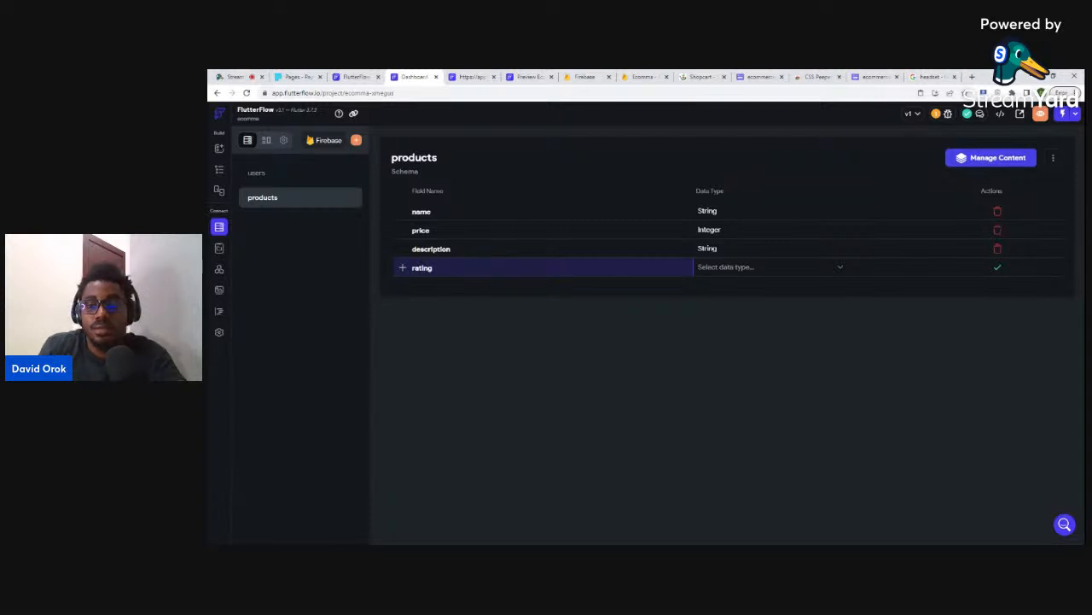
left_click(729, 269)
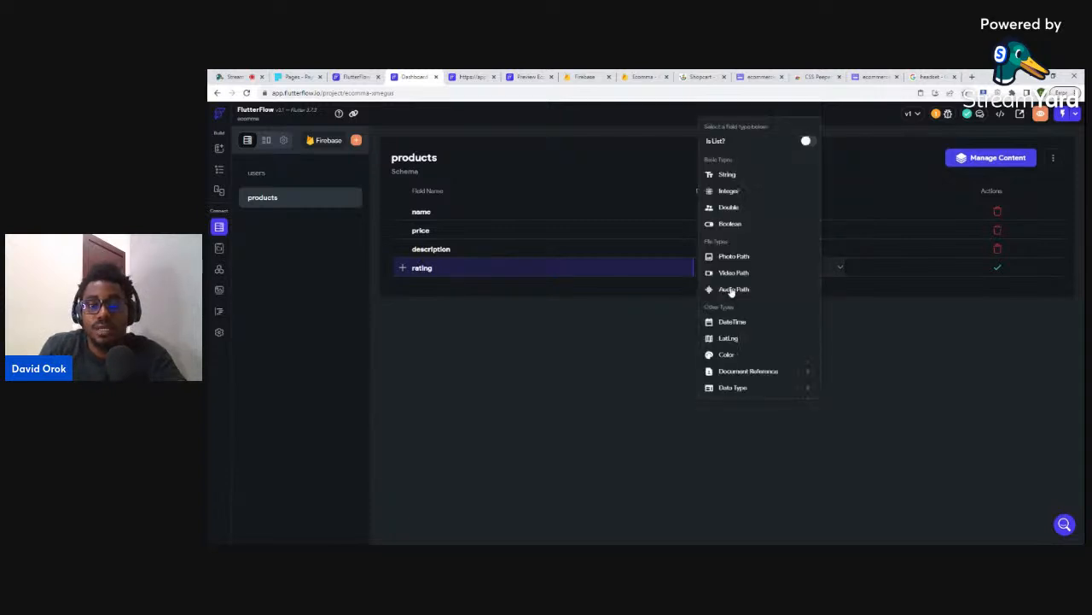
left_click(728, 191)
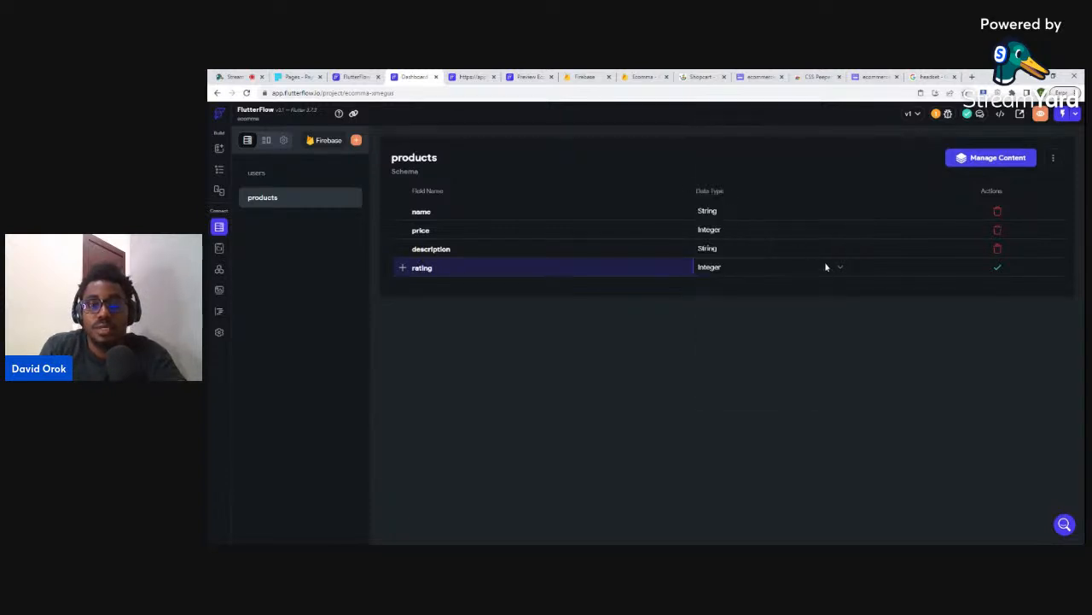
left_click(995, 269)
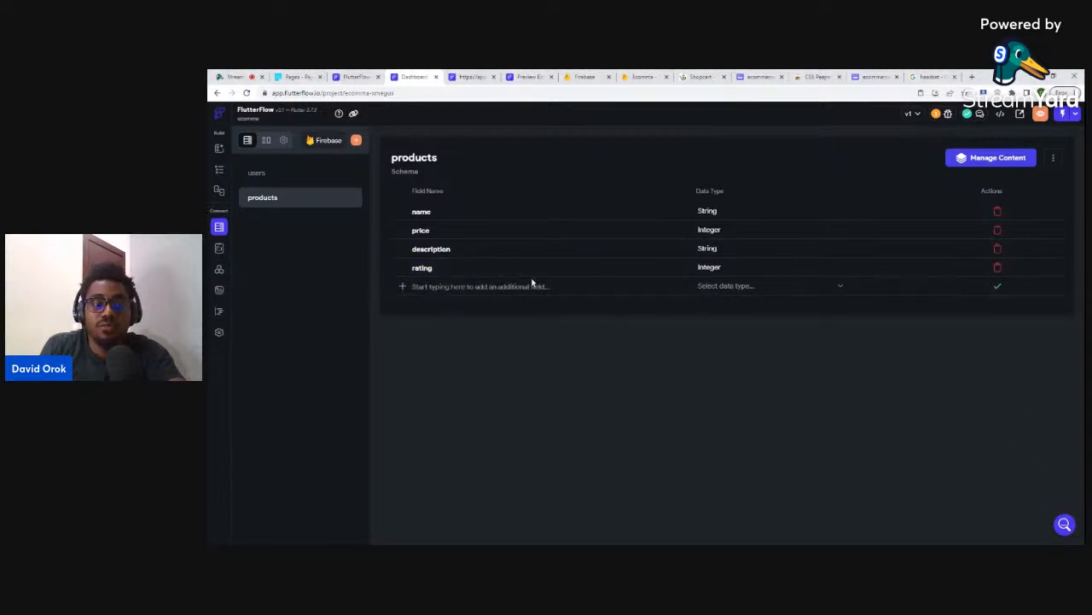
left_click(644, 76)
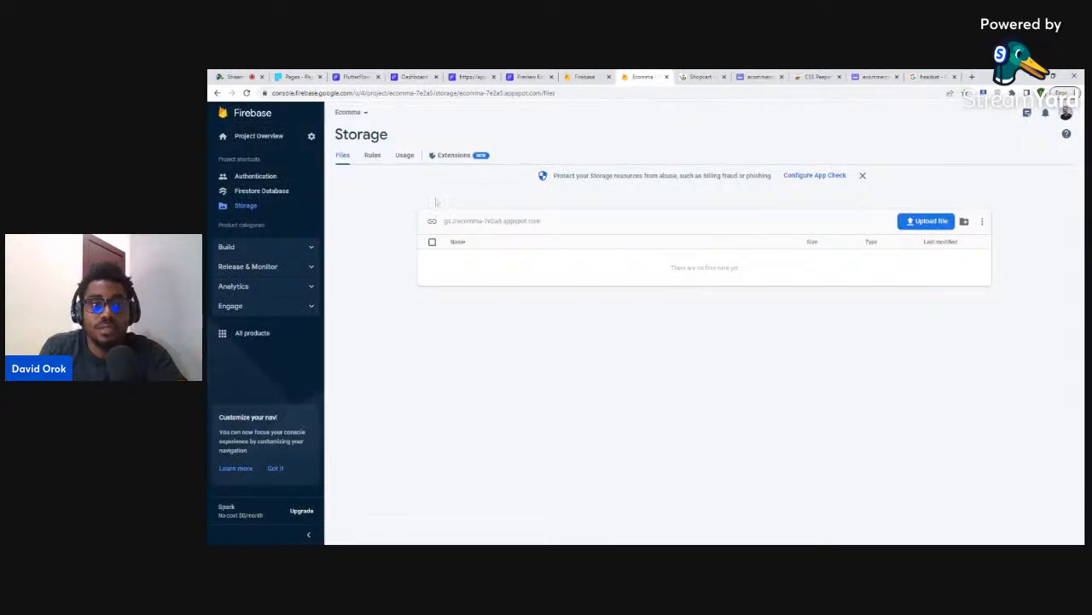
- Start a 'products' collection in Firestore with an auto-ID first document and a name field
left_click(264, 193)
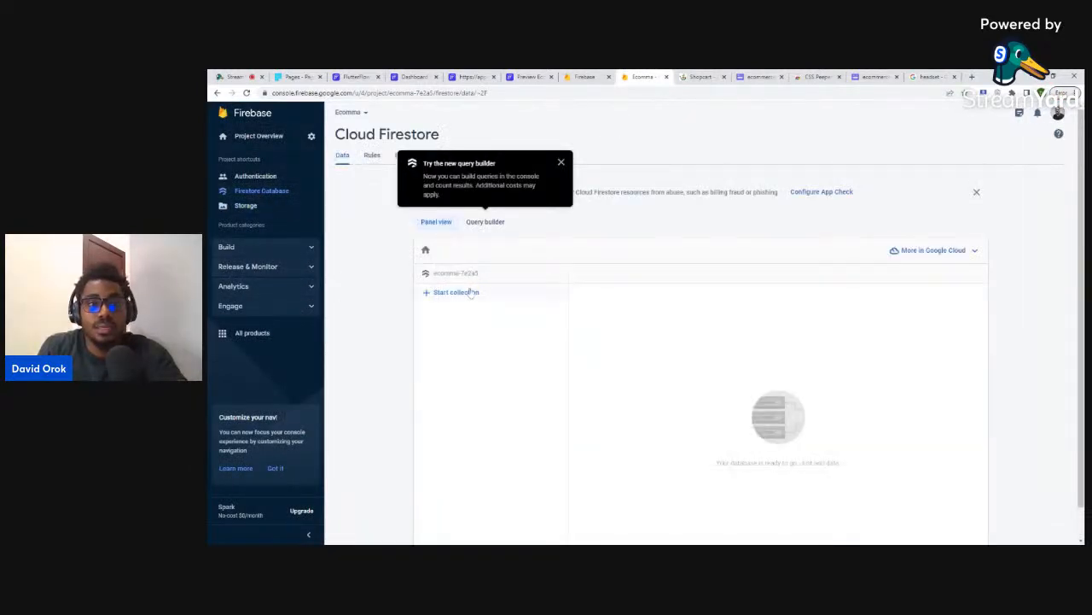
left_click(457, 292)
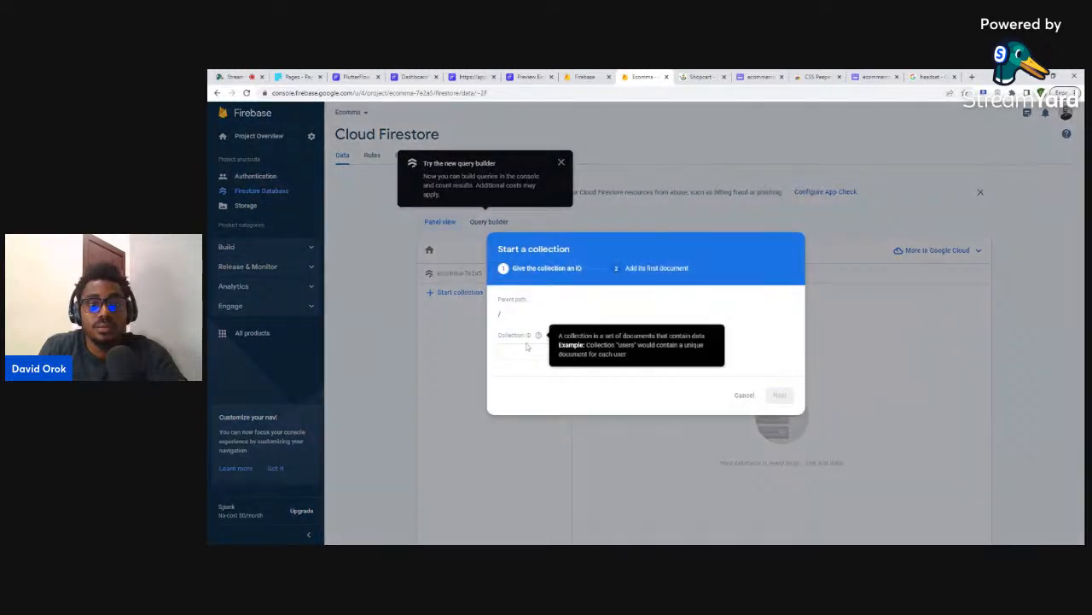
type("products")
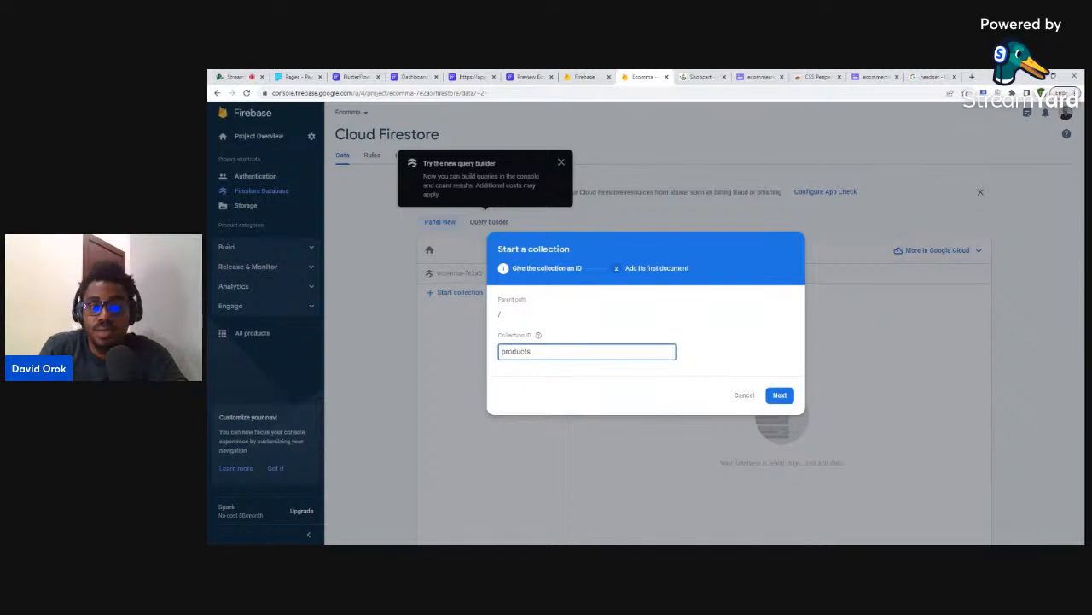
left_click(777, 396)
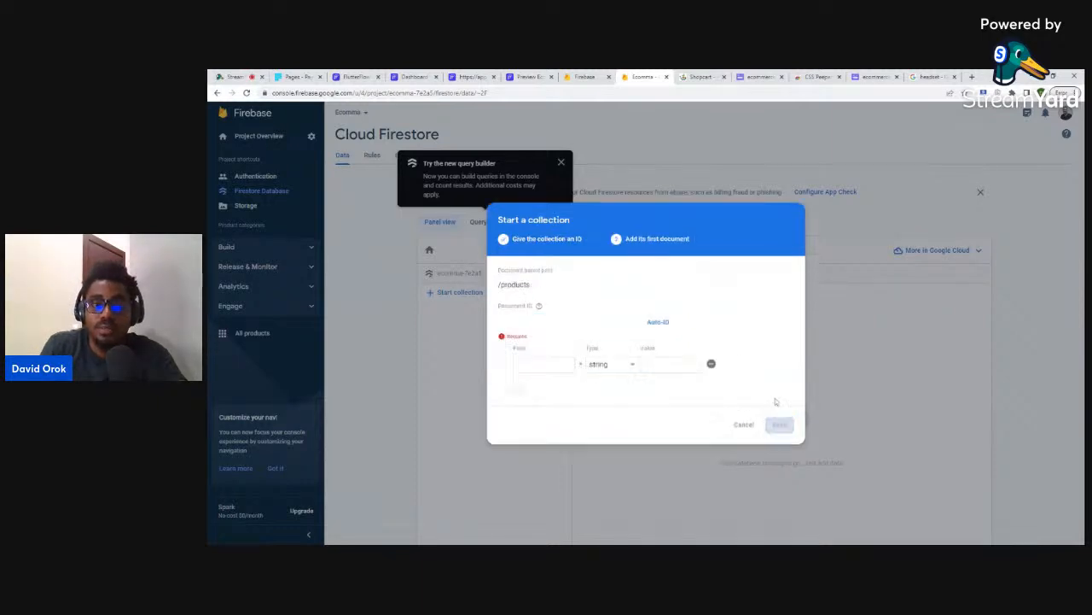
left_click(658, 322)
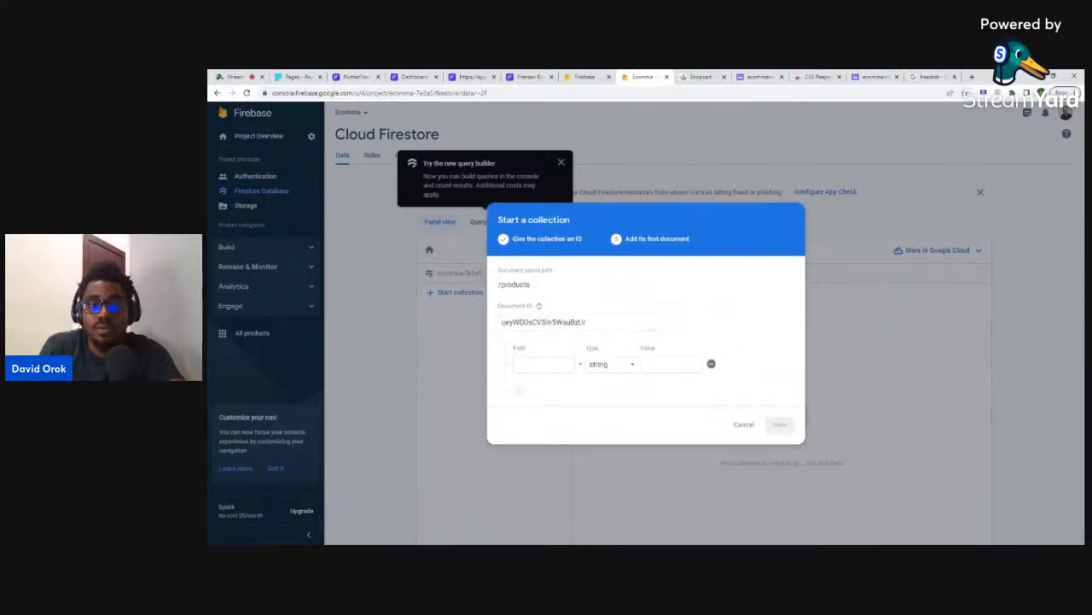
type("name")
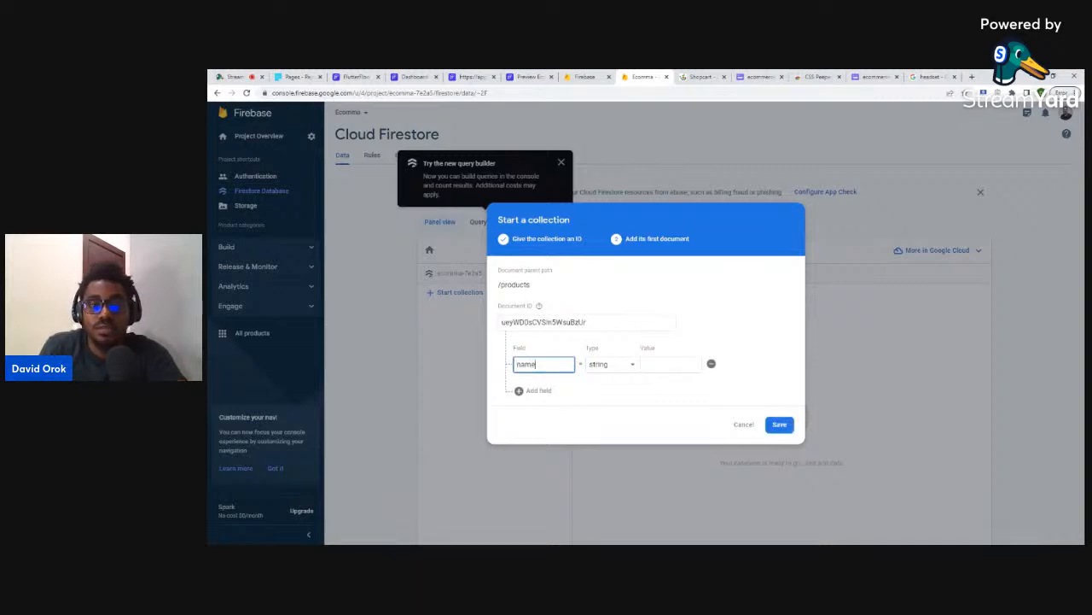
left_click(670, 364)
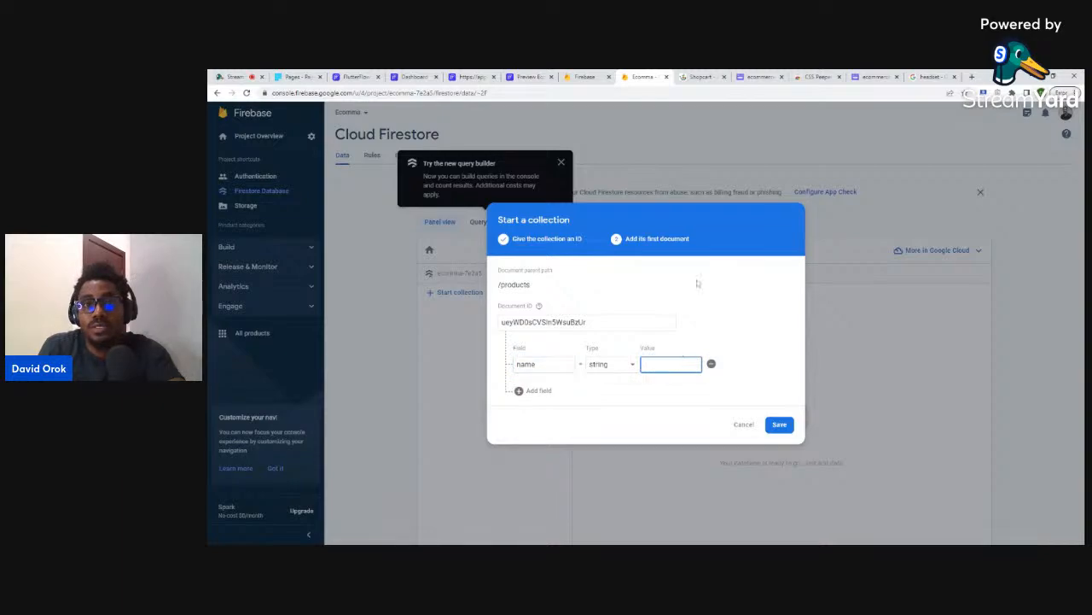
left_click(700, 77)
- Copy the 'Laptop sleeve MacBook' title from the Shopcart page into the document's name value
scroll(624, 238, "down", 3)
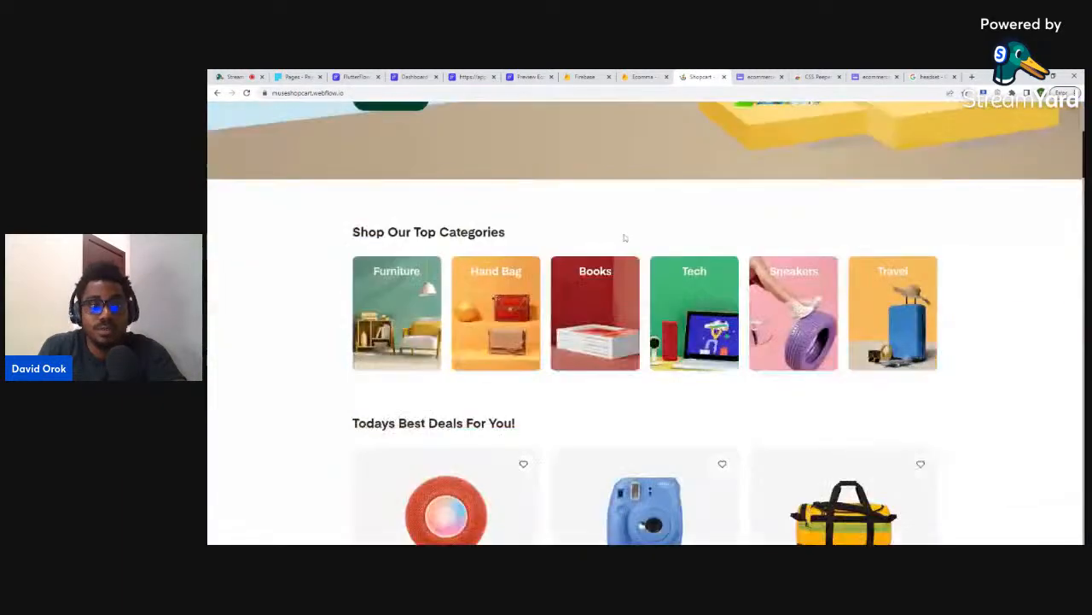
scroll(623, 238, "down", 10)
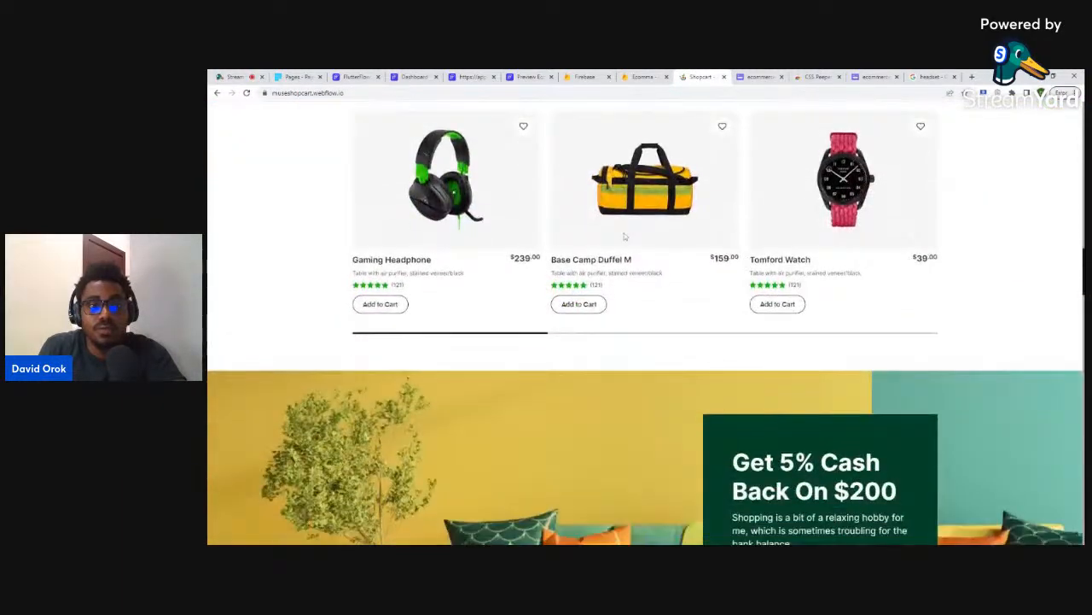
scroll(622, 235, "up", 2)
scroll(621, 235, "down", 8)
scroll(577, 295, "up", 1)
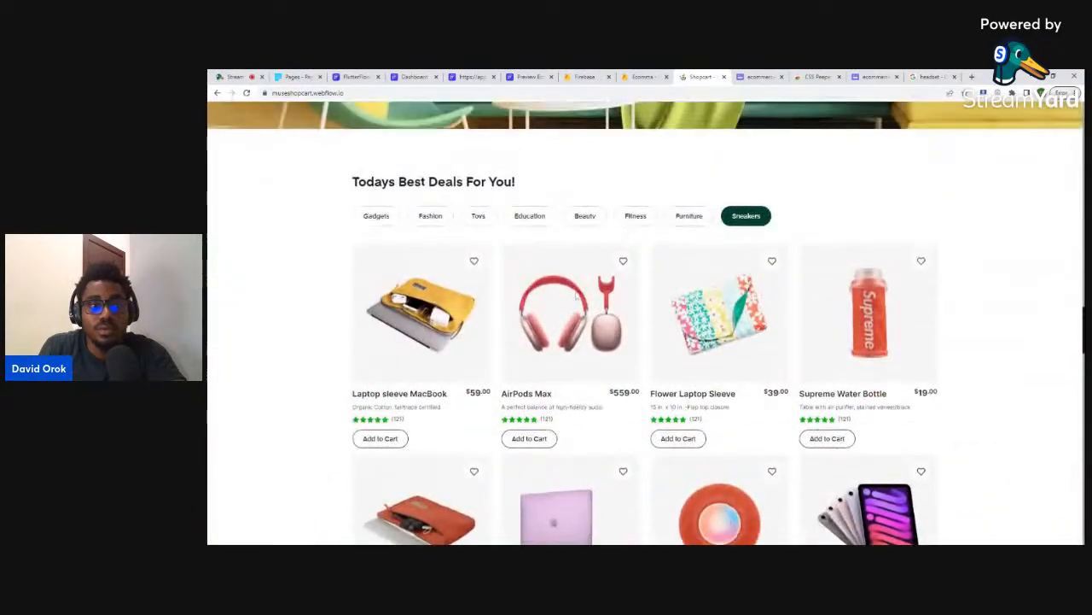
left_click_drag(353, 393, 450, 394)
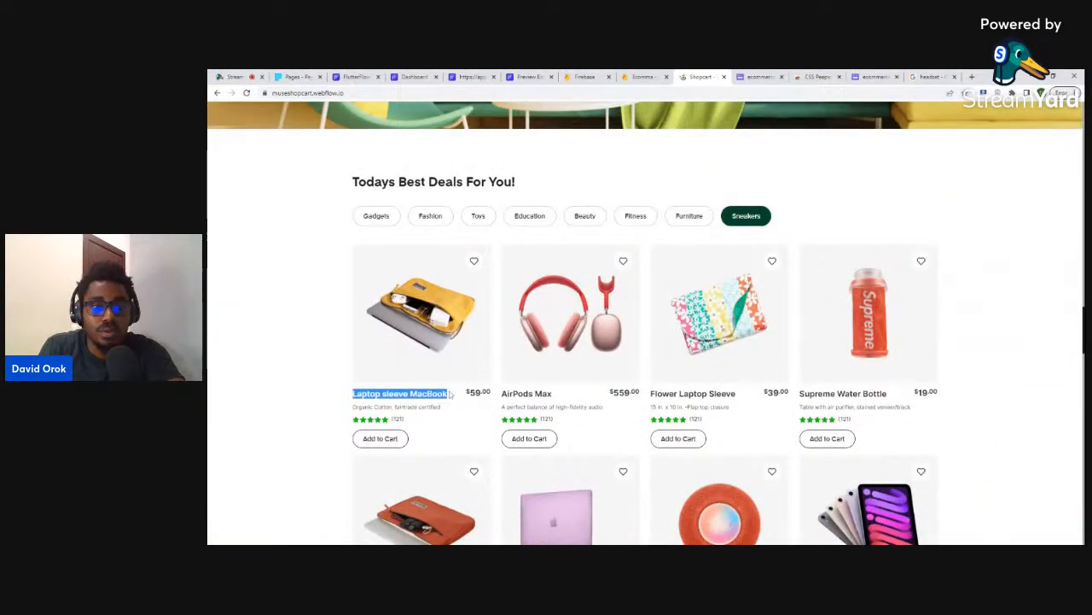
left_click(645, 76)
key("ctrl+v")
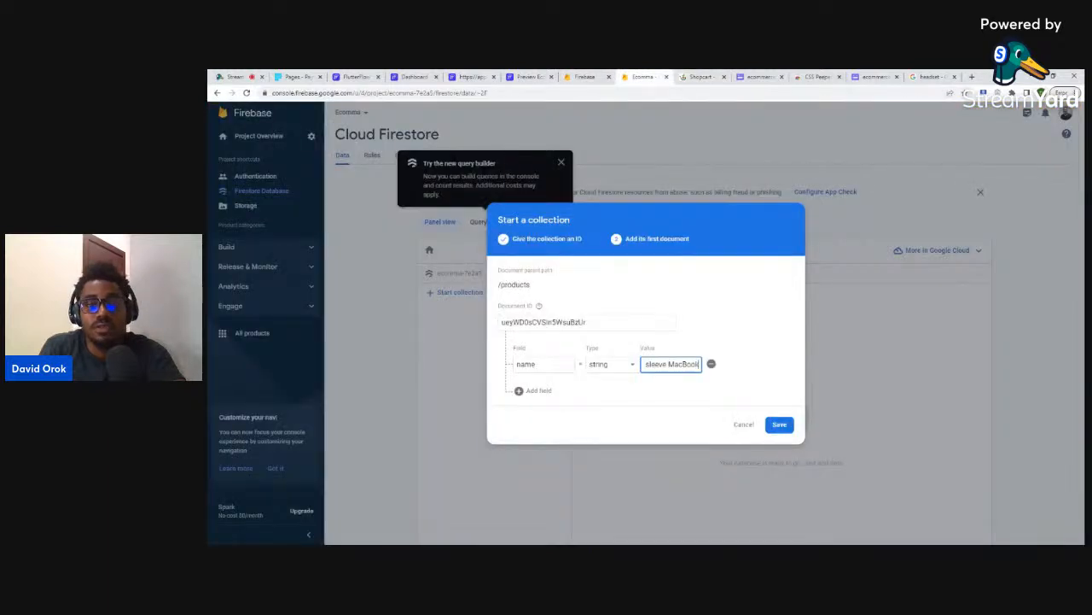
- Add a number price field with value 59, copied from the store page
left_click(534, 391)
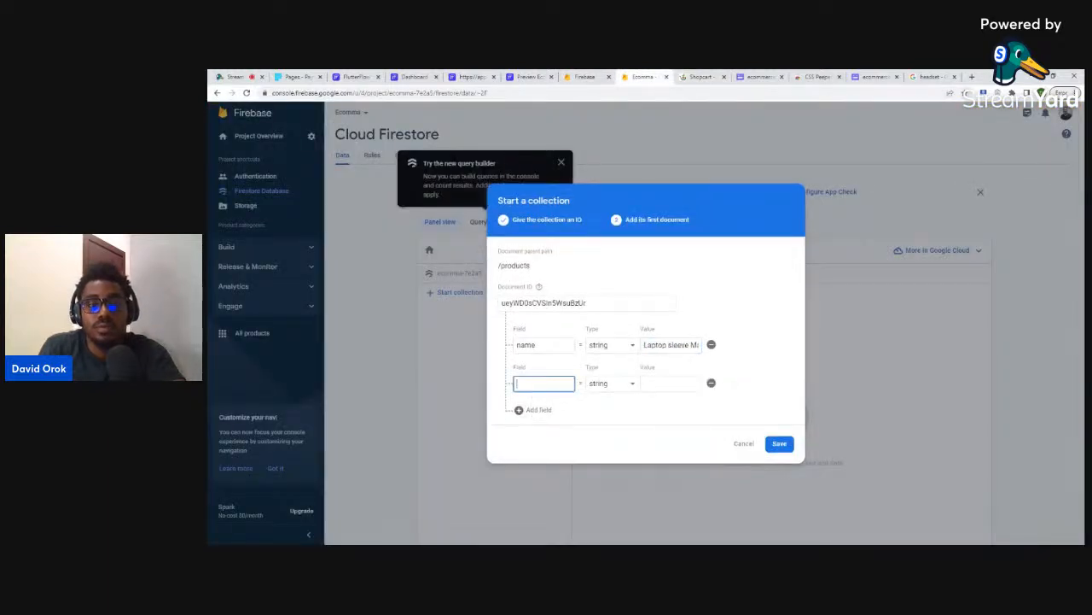
type("price")
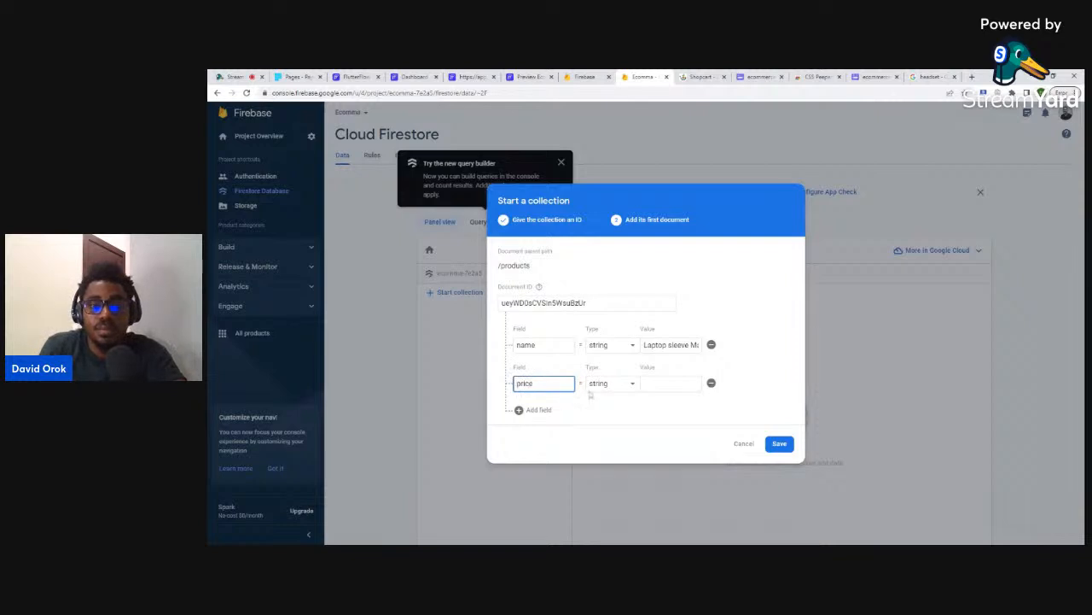
left_click(602, 384)
left_click(610, 398)
left_click(671, 383)
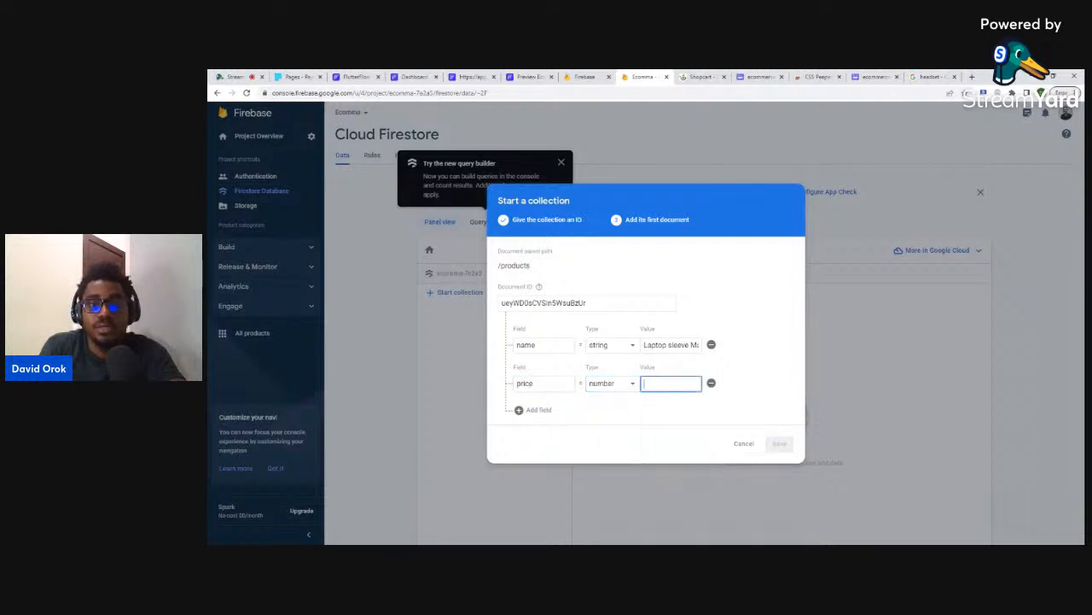
left_click(700, 77)
left_click_drag(465, 394, 482, 393)
key("ctrl+c")
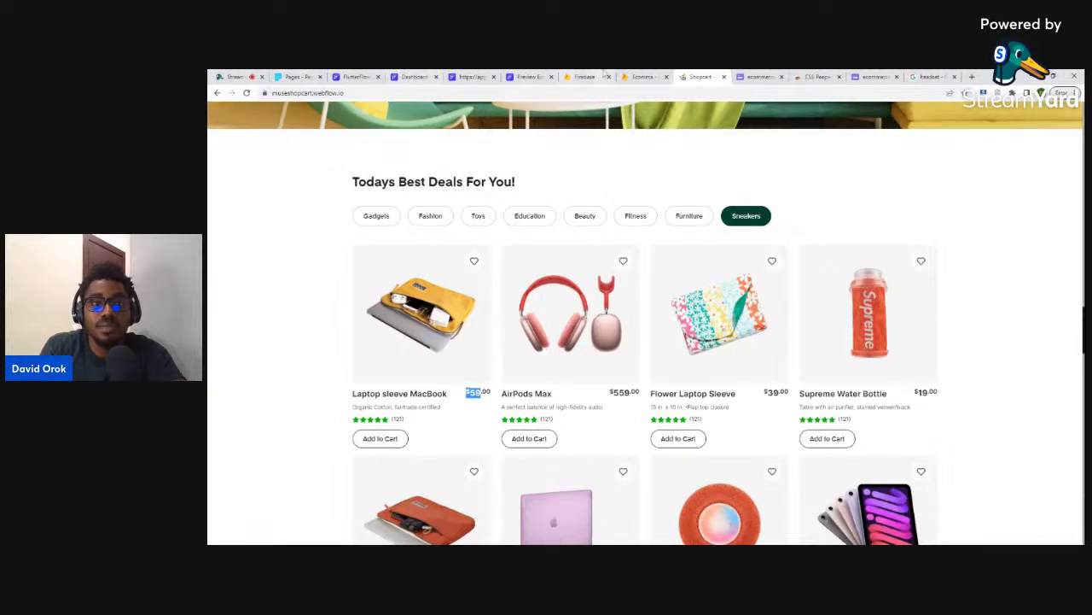
left_click(640, 76)
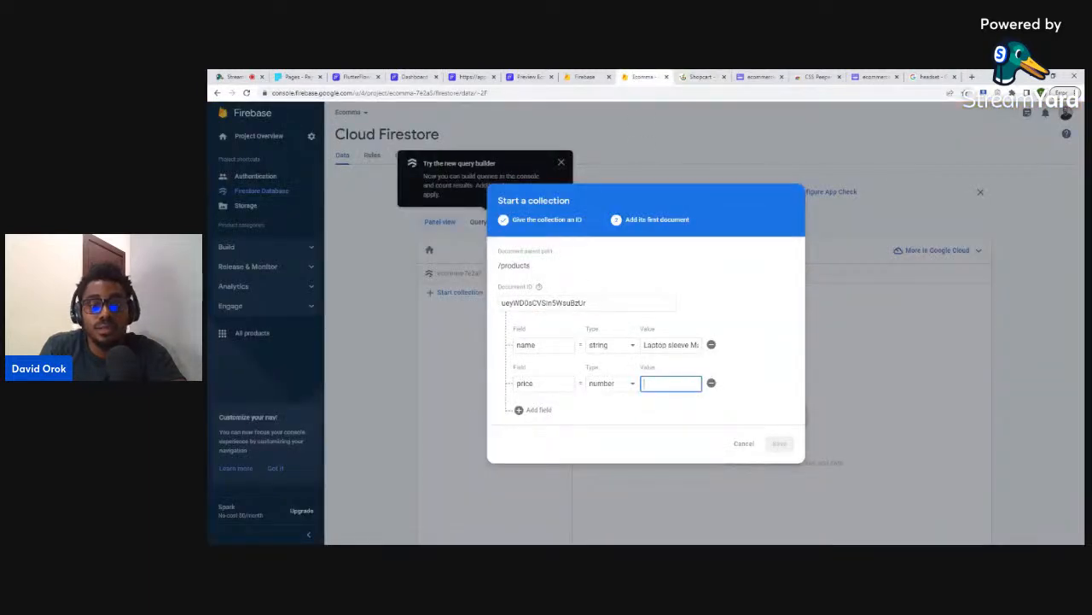
key("ctrl+v")
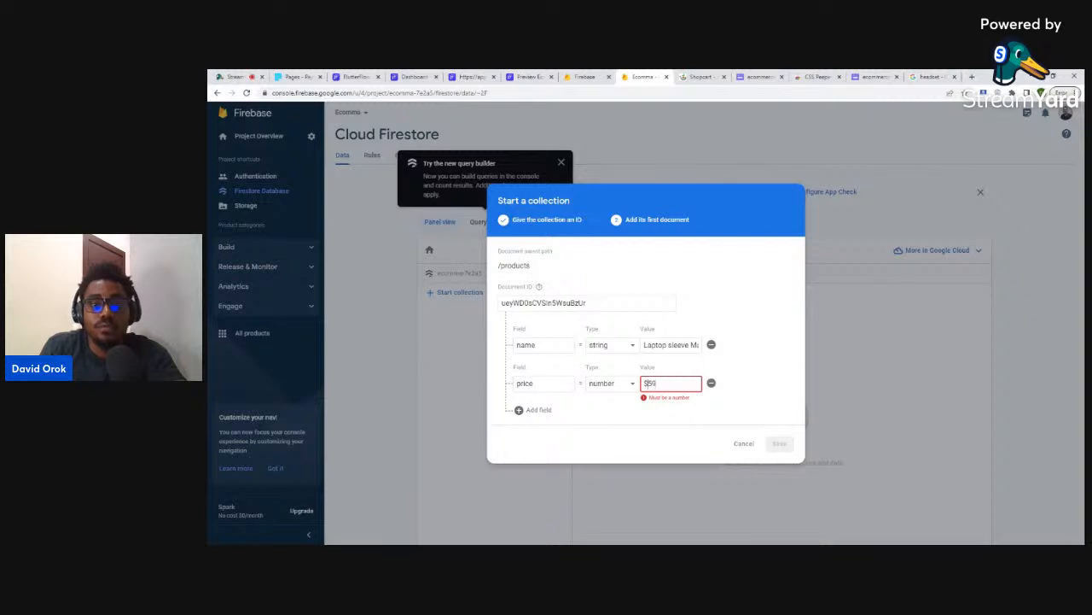
key("BackSpace")
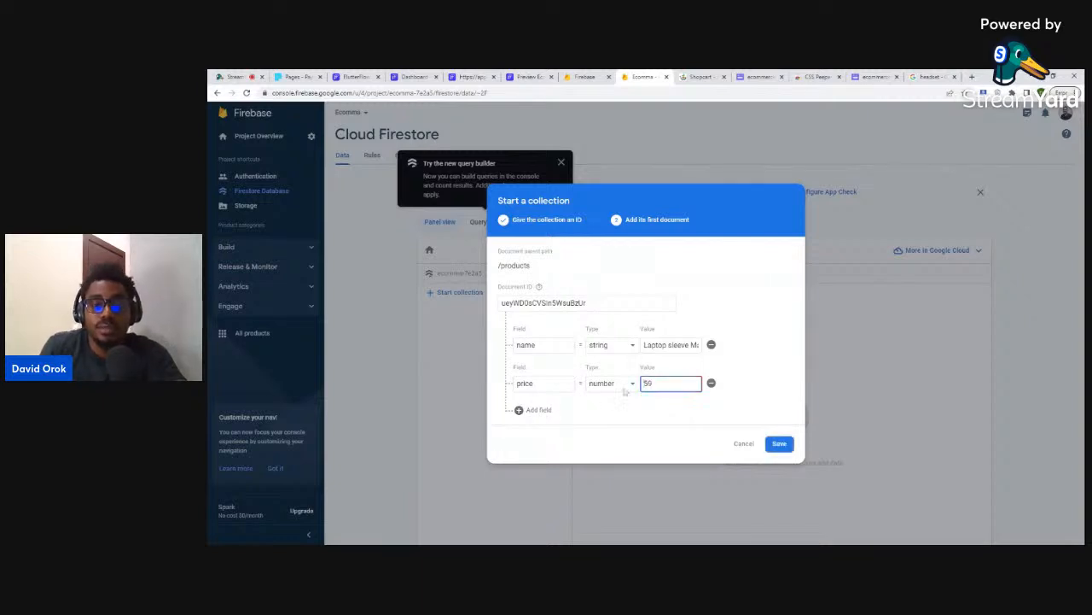
- Add a description field holding the laptop sleeve's description copied from the store
left_click(534, 409)
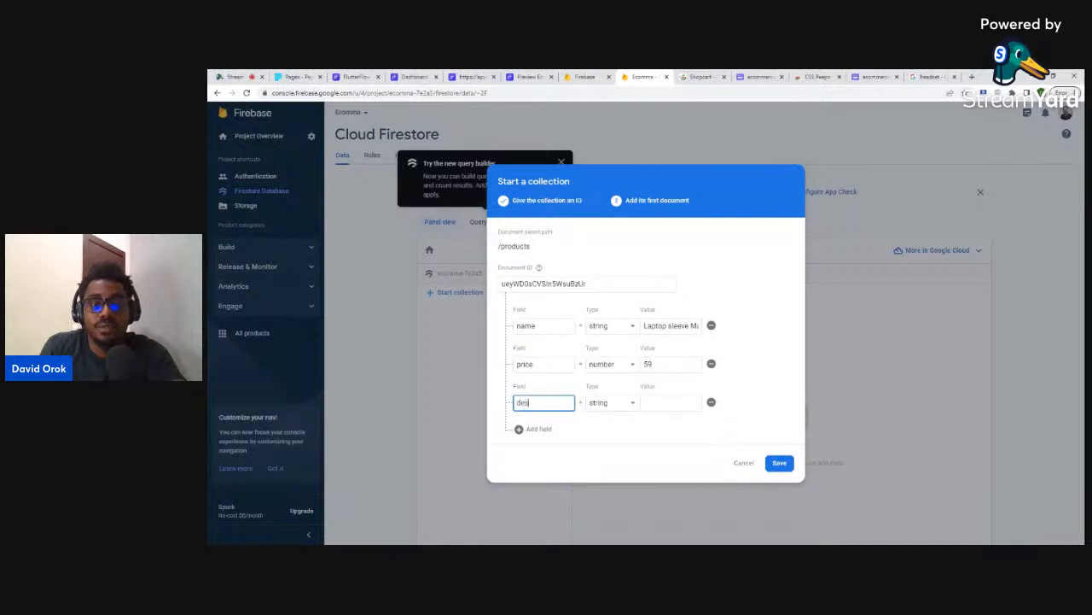
type("description")
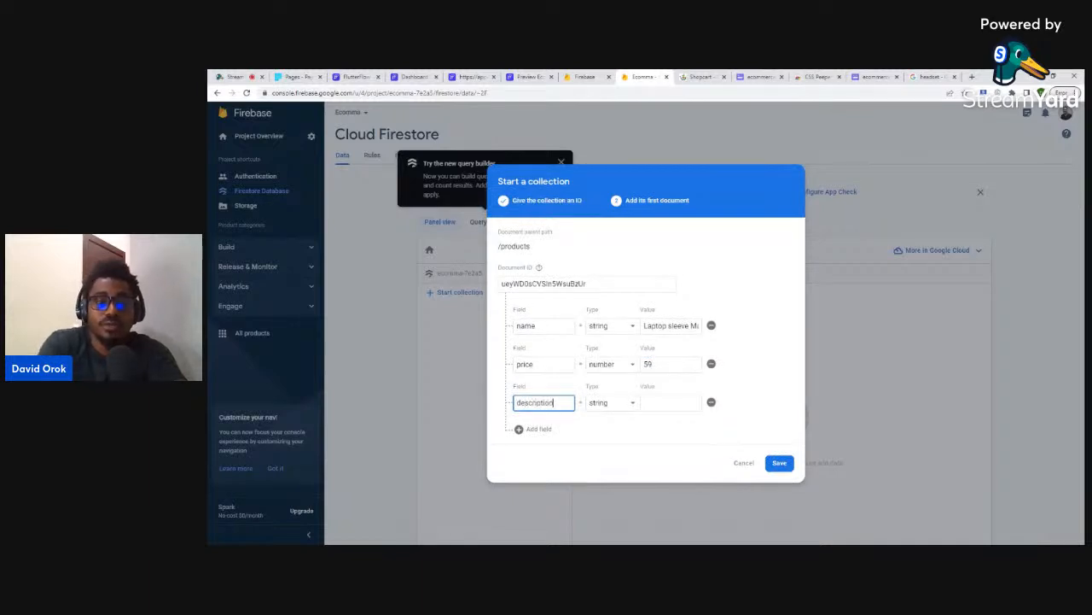
key("Tab")
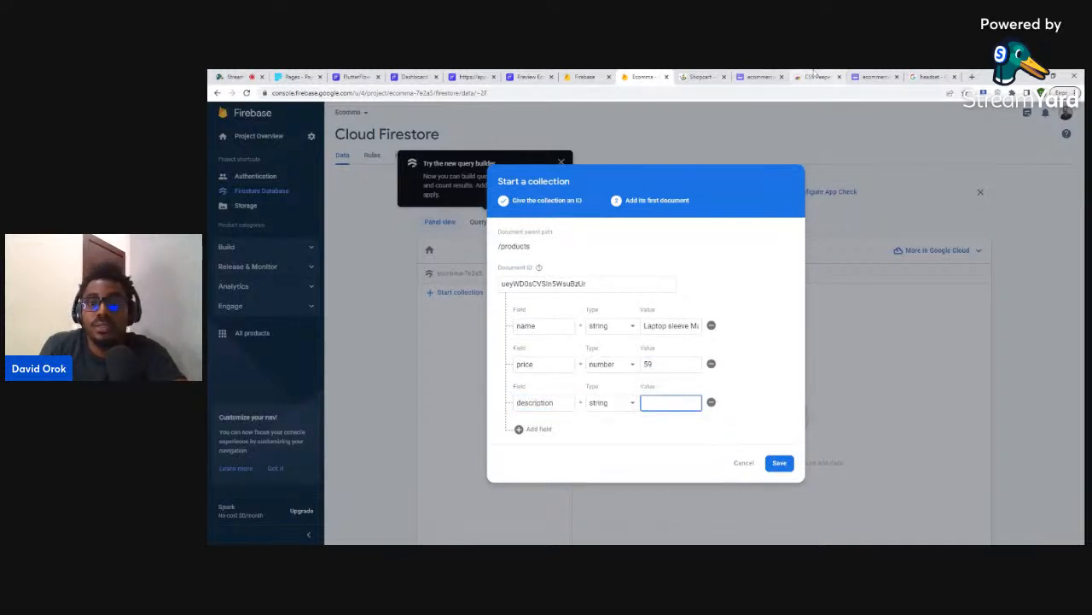
left_click(755, 76)
left_click(702, 76)
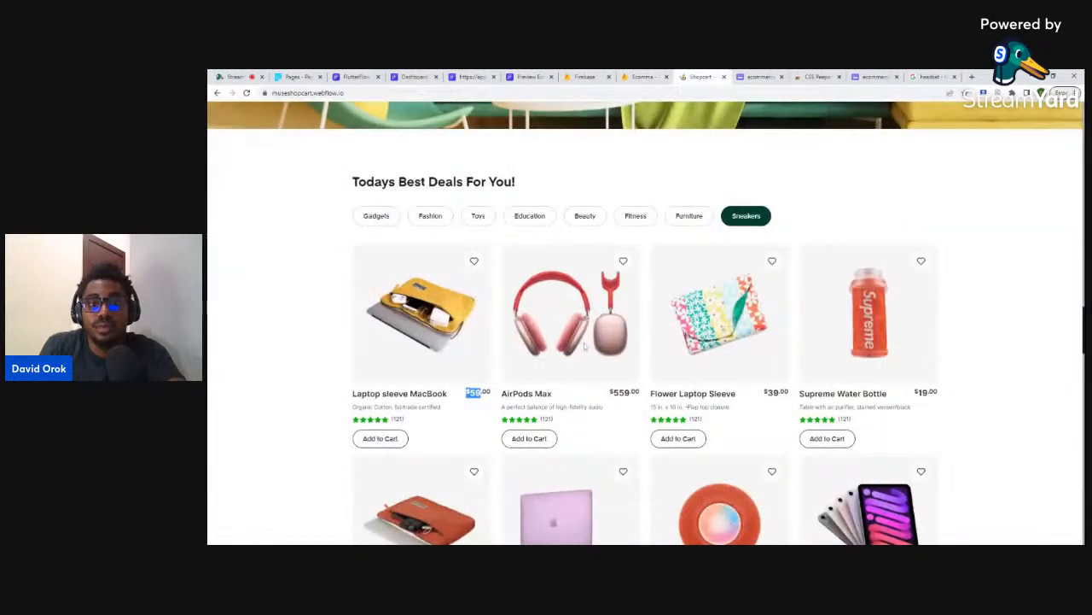
left_click_drag(353, 408, 446, 410)
key("ctrl+c")
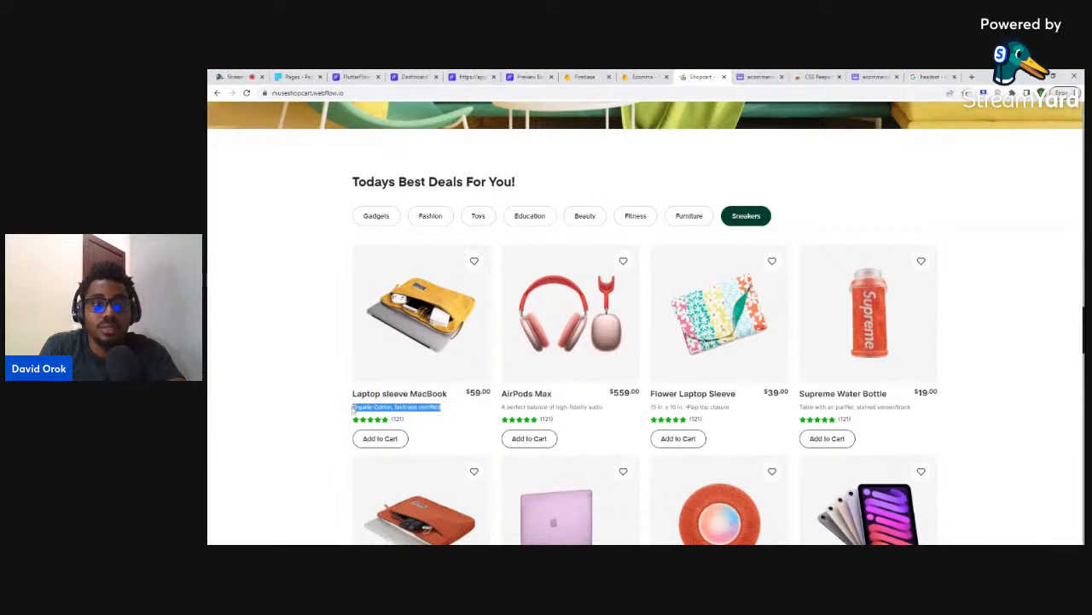
left_click(416, 77)
left_click(633, 76)
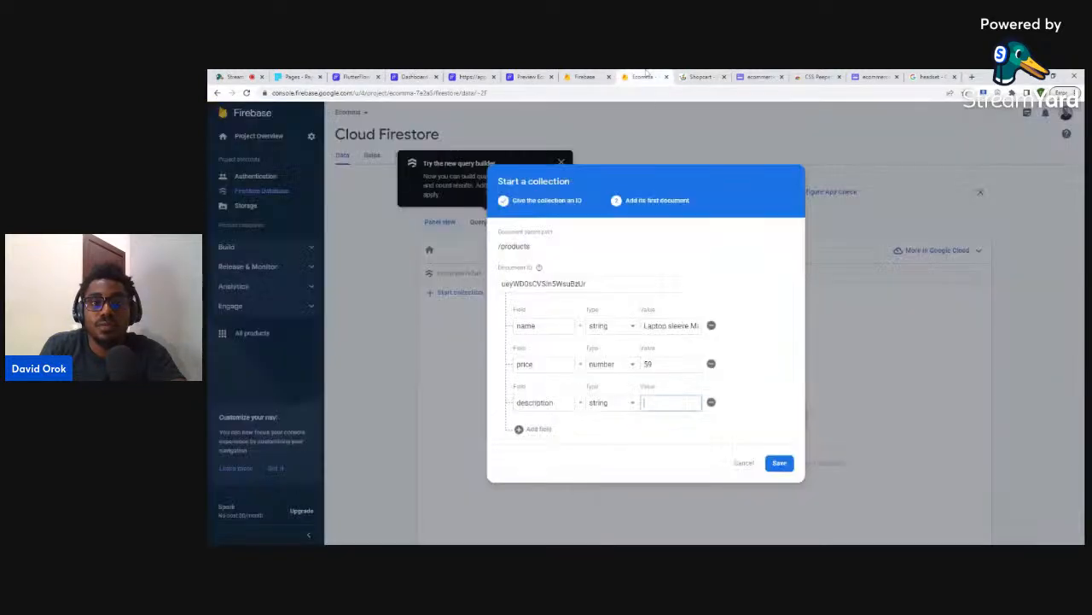
key("ctrl+v")
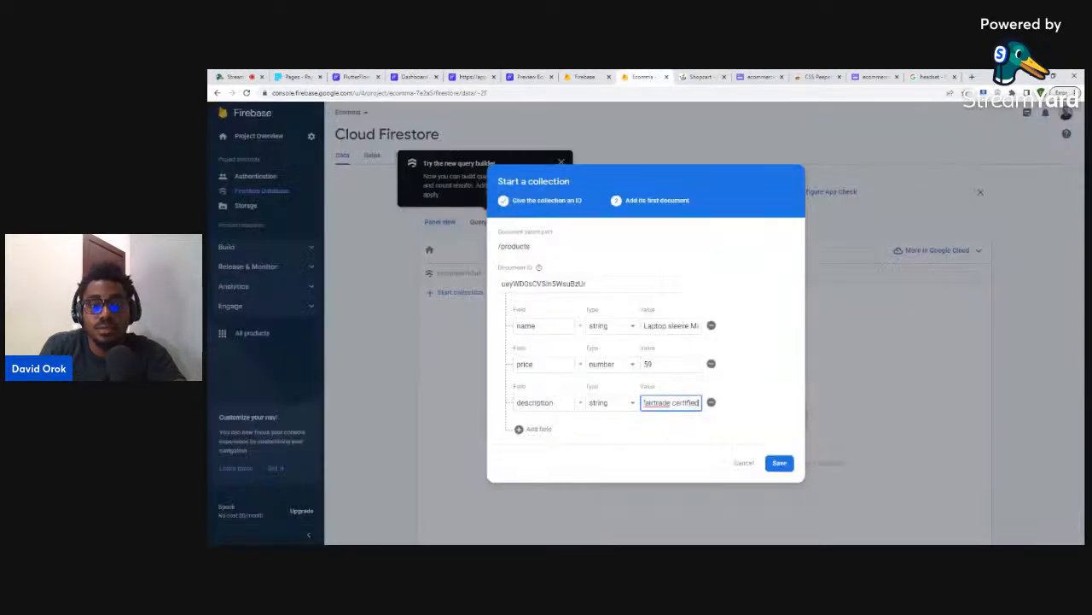
- Add a number rating field with value 121 and save the new collection
left_click(534, 428)
type("r")
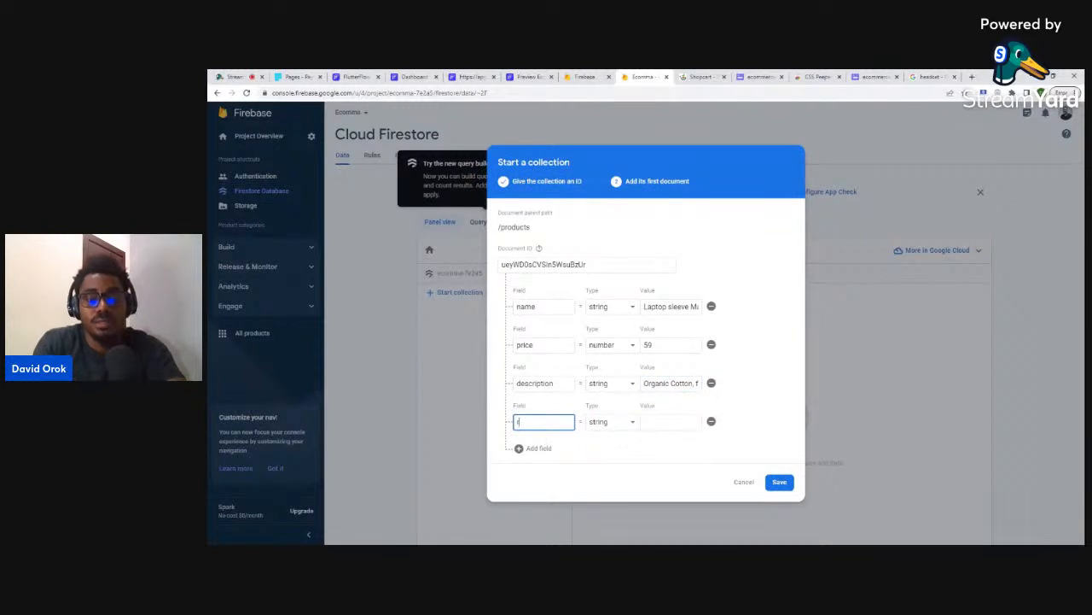
type("ating")
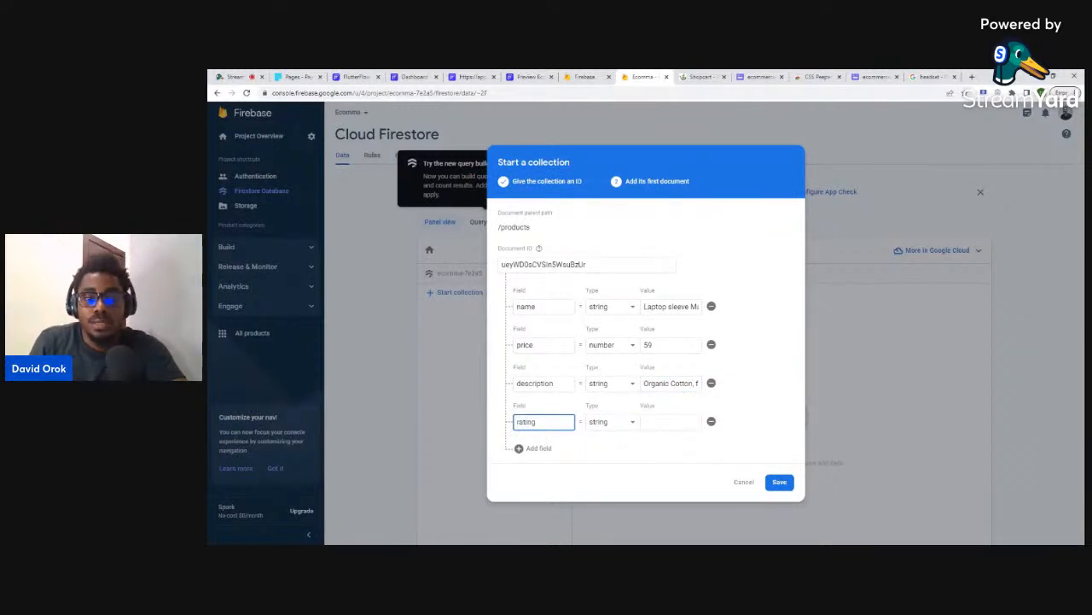
left_click(598, 422)
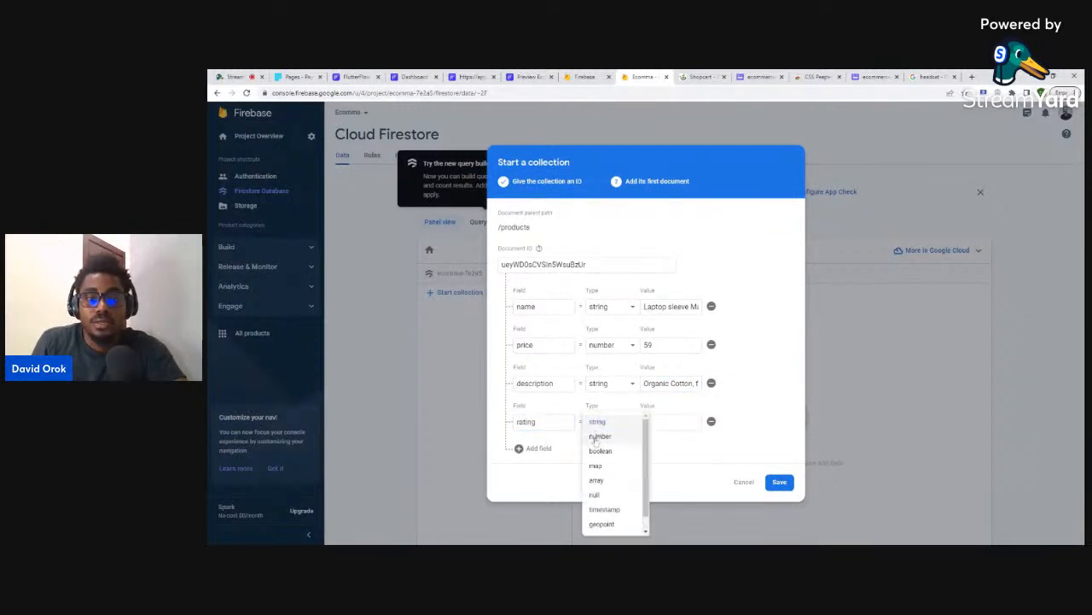
left_click(599, 436)
key("Tab")
type("12")
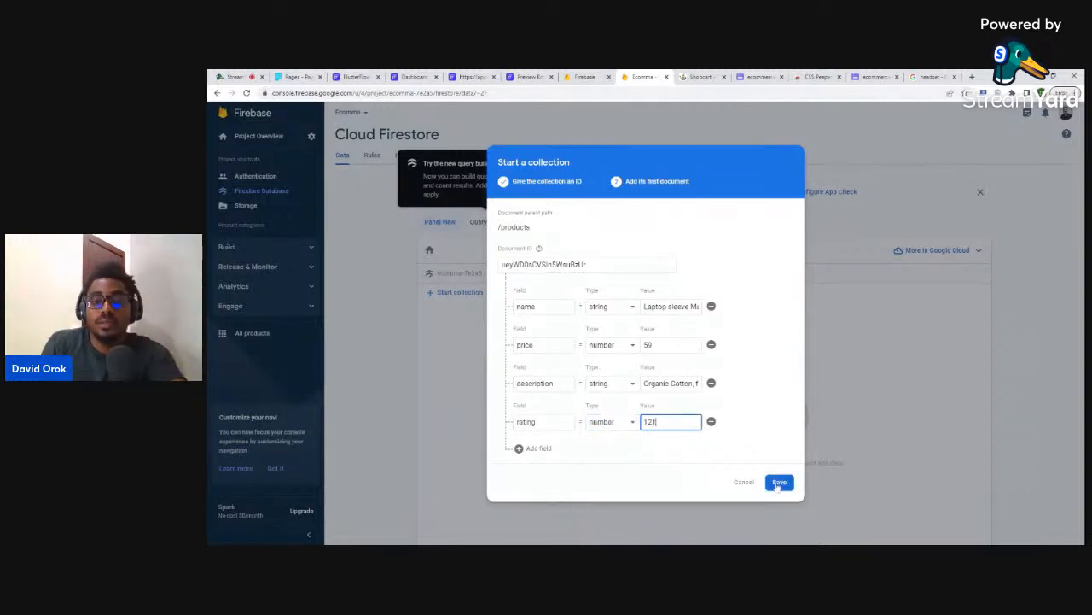
left_click(779, 483)
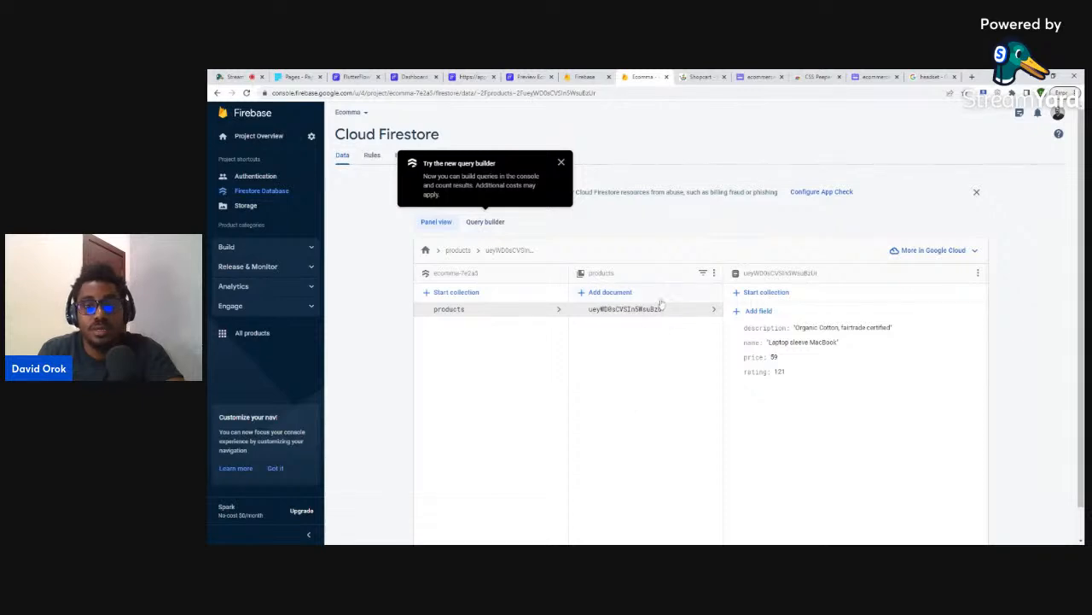
- Add a new products document with name 'AirPods Max' copied from the store page
left_click(608, 292)
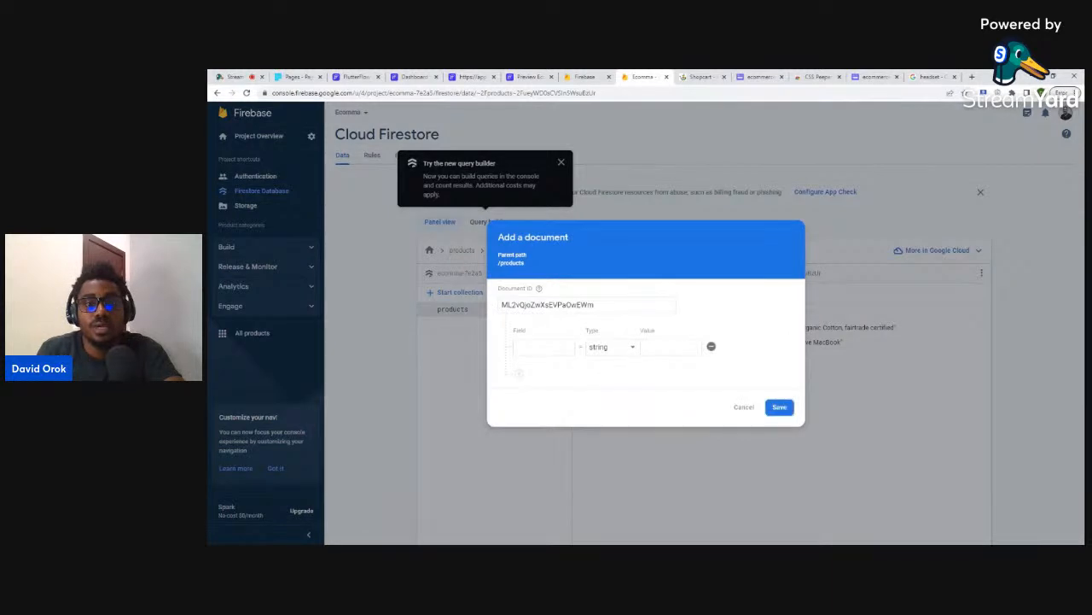
type("name")
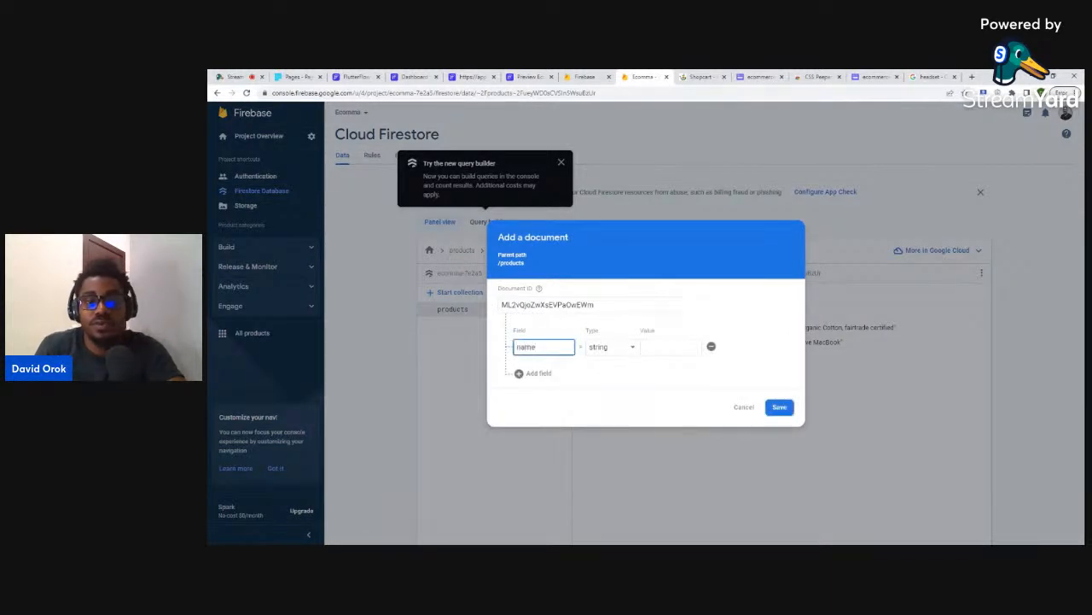
key("Tab")
key("Tab")
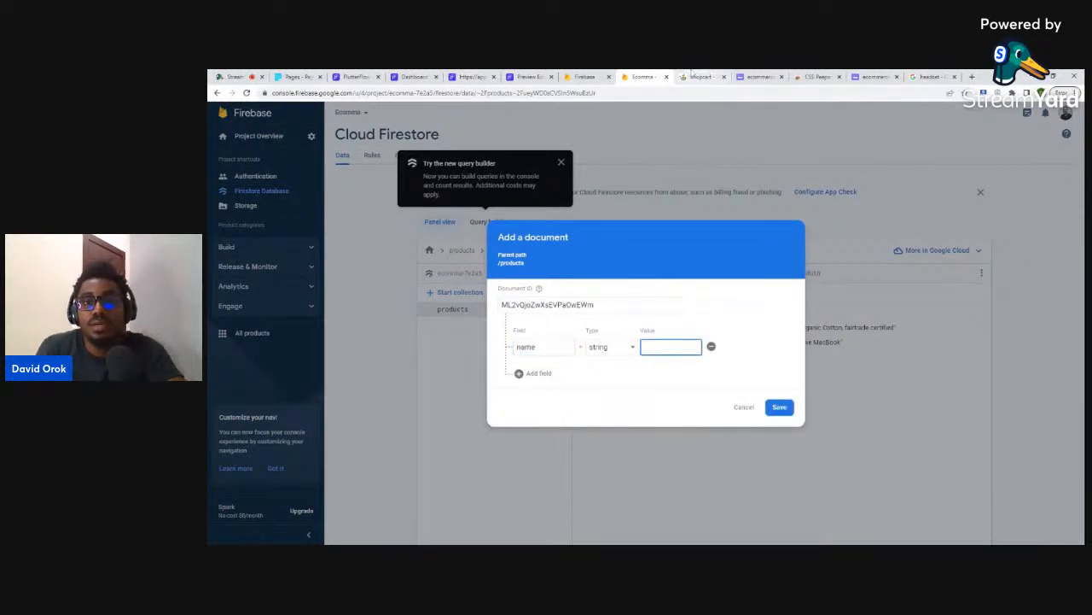
left_click(692, 75)
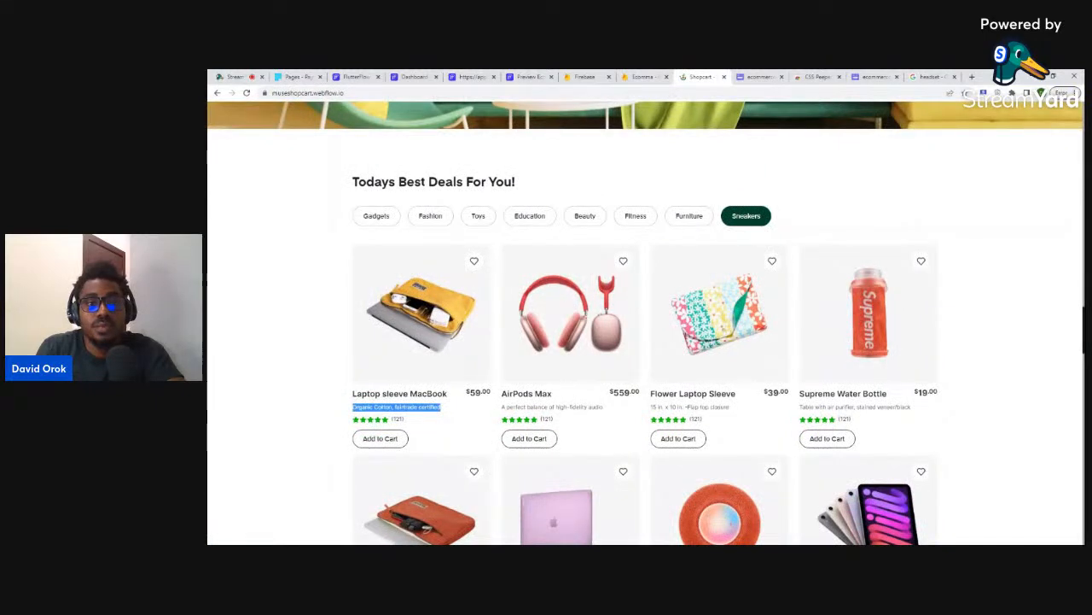
left_click_drag(502, 394, 555, 397)
key("ctrl+c")
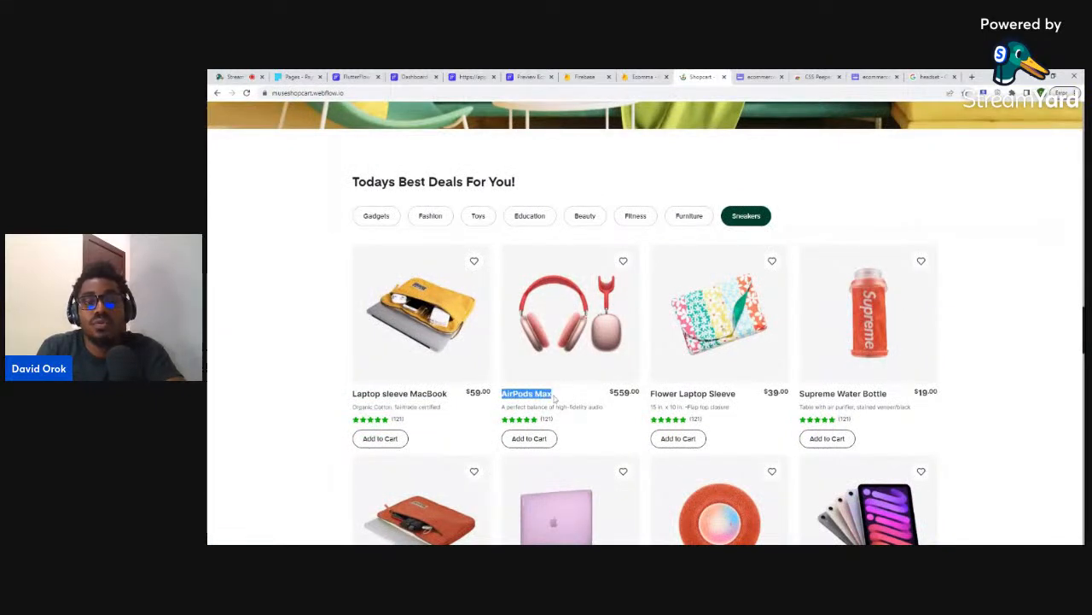
left_click(632, 76)
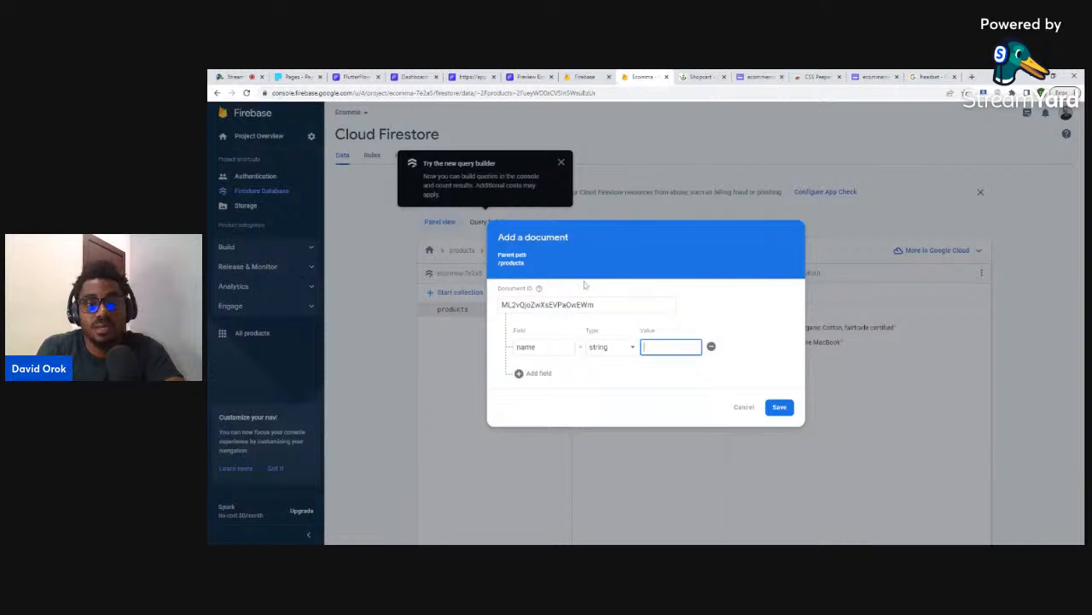
key("ctrl+v")
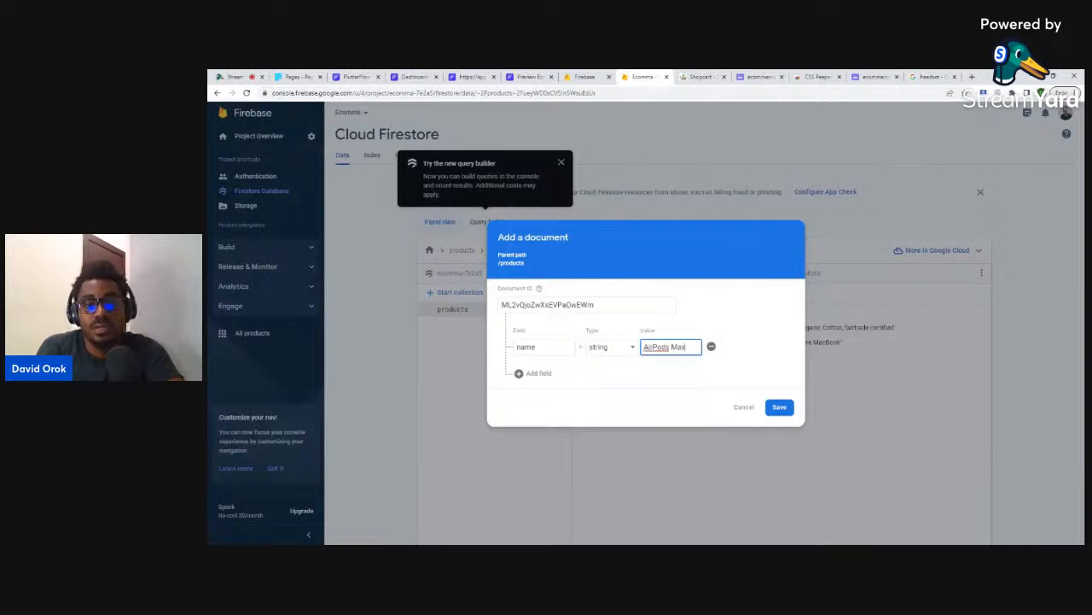
- Add a number price field set to 559, stripping the dollar sign
left_click(532, 373)
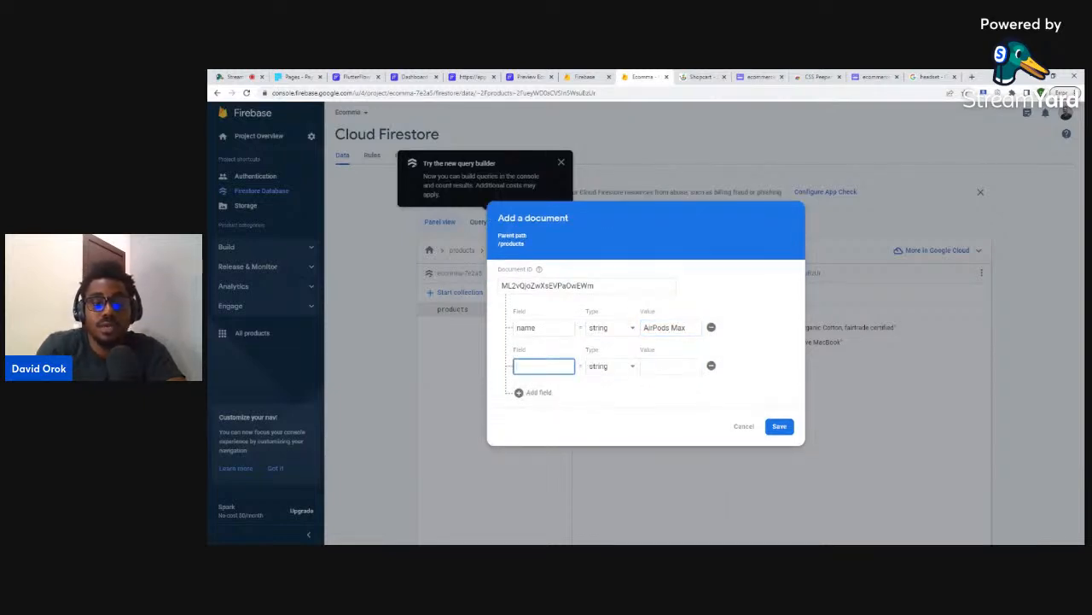
left_click(611, 367)
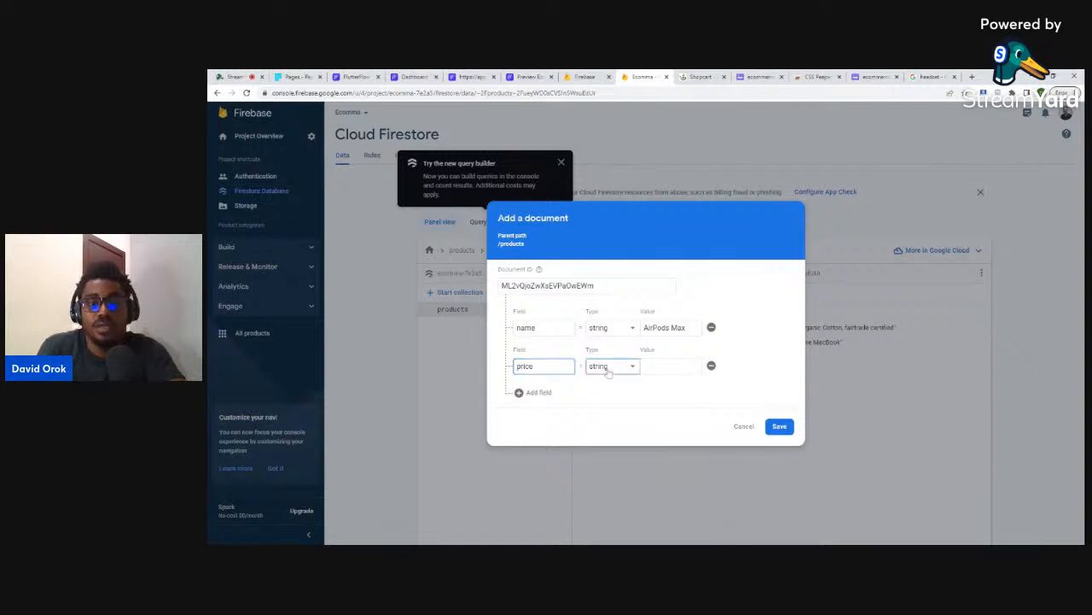
left_click(611, 385)
left_click(715, 75)
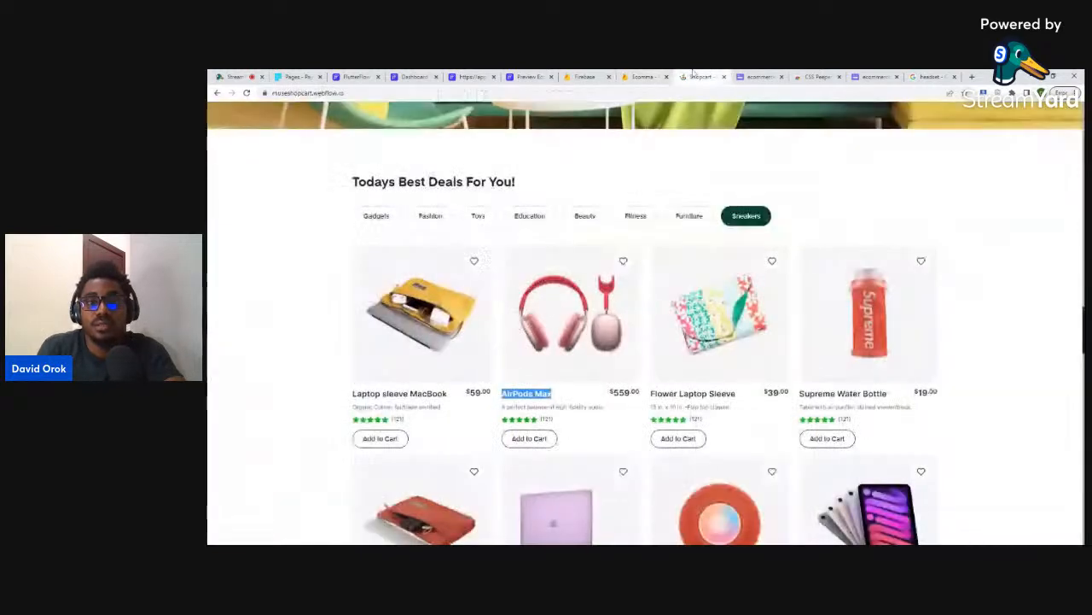
left_click_drag(611, 394, 620, 394)
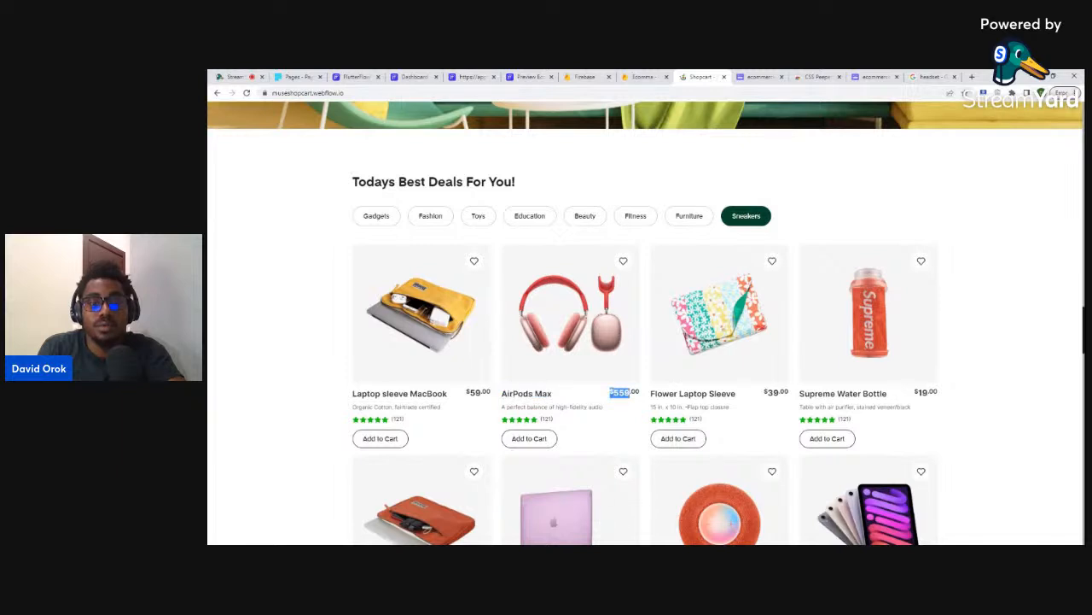
left_click(642, 76)
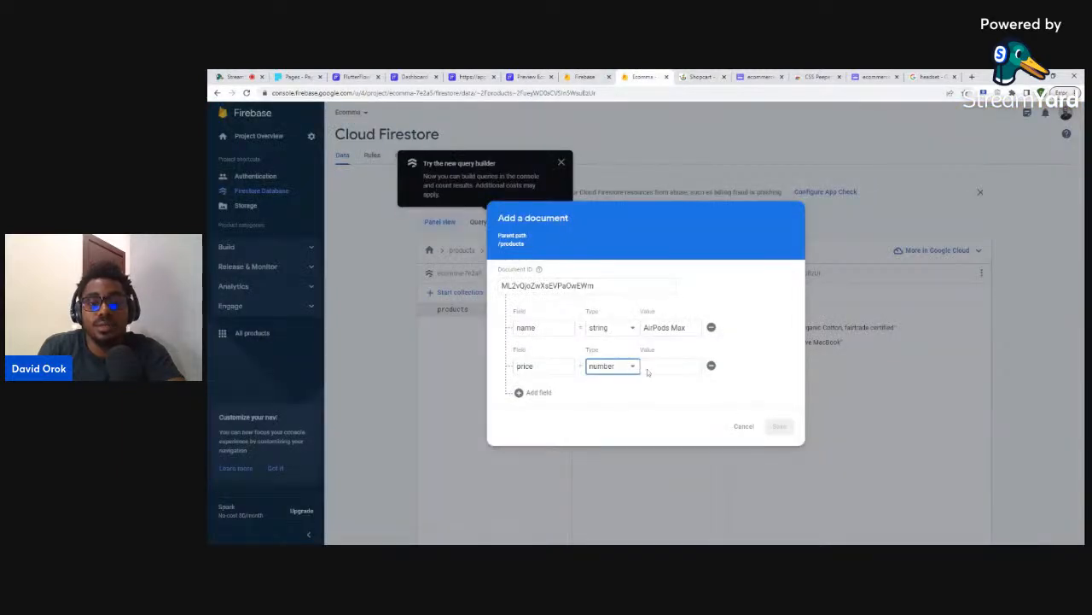
type("$559")
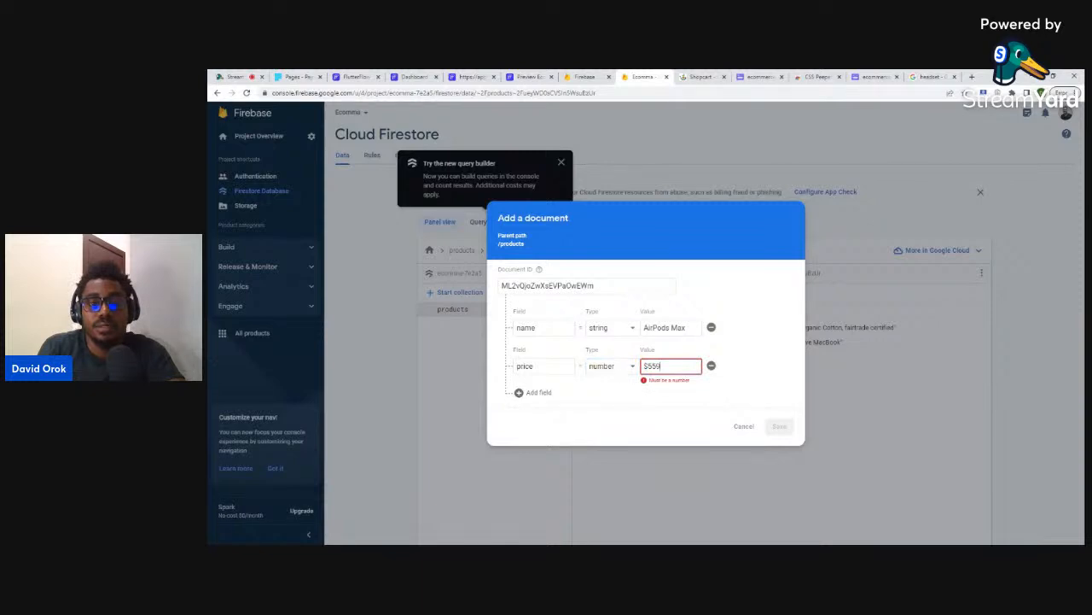
key("Home")
key("Delete")
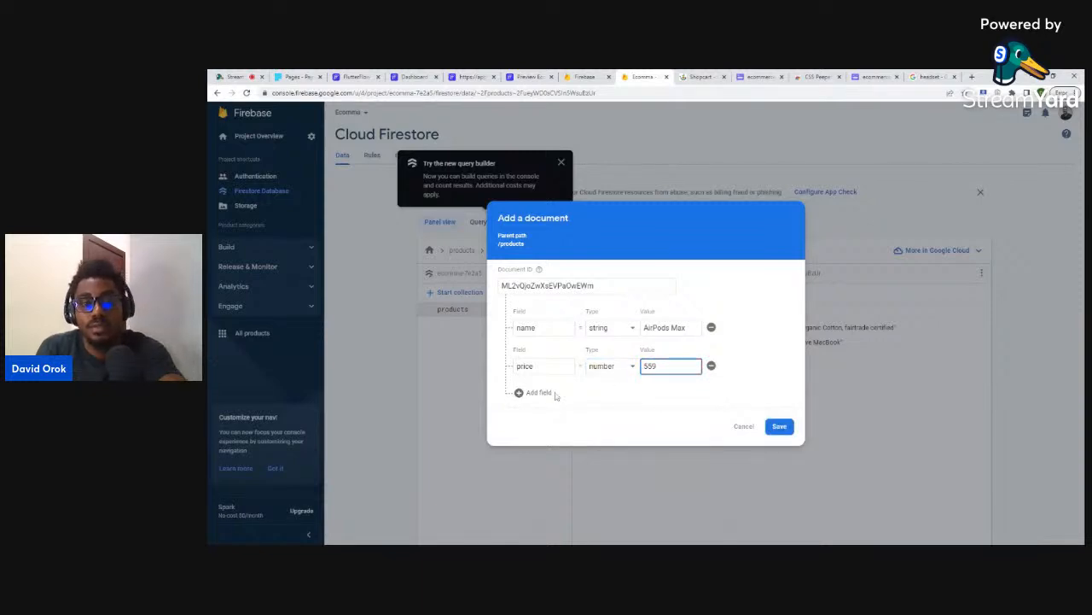
- Add a third field named 'description'
left_click(538, 392)
left_click(517, 386)
type("d")
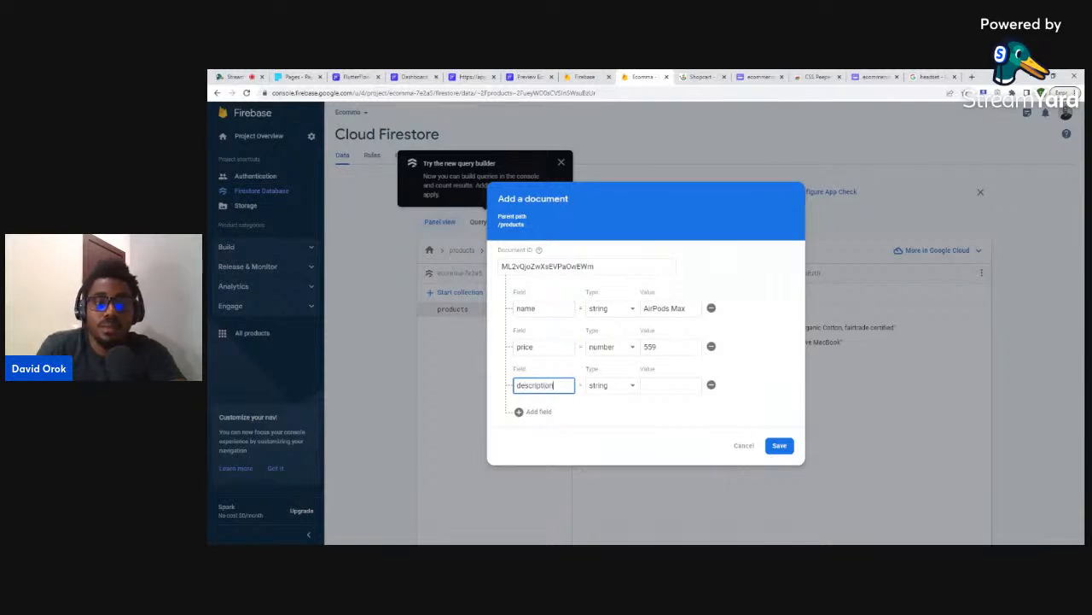
type("escription")
- Fill the description value with the AirPods Max description copied from the store page
left_click(670, 381)
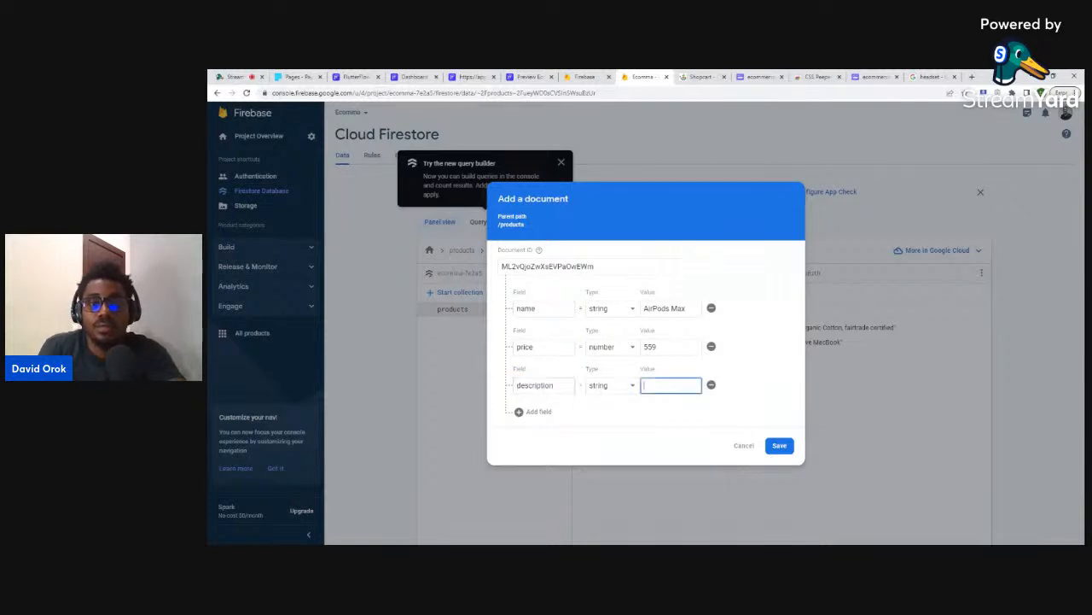
left_click(698, 77)
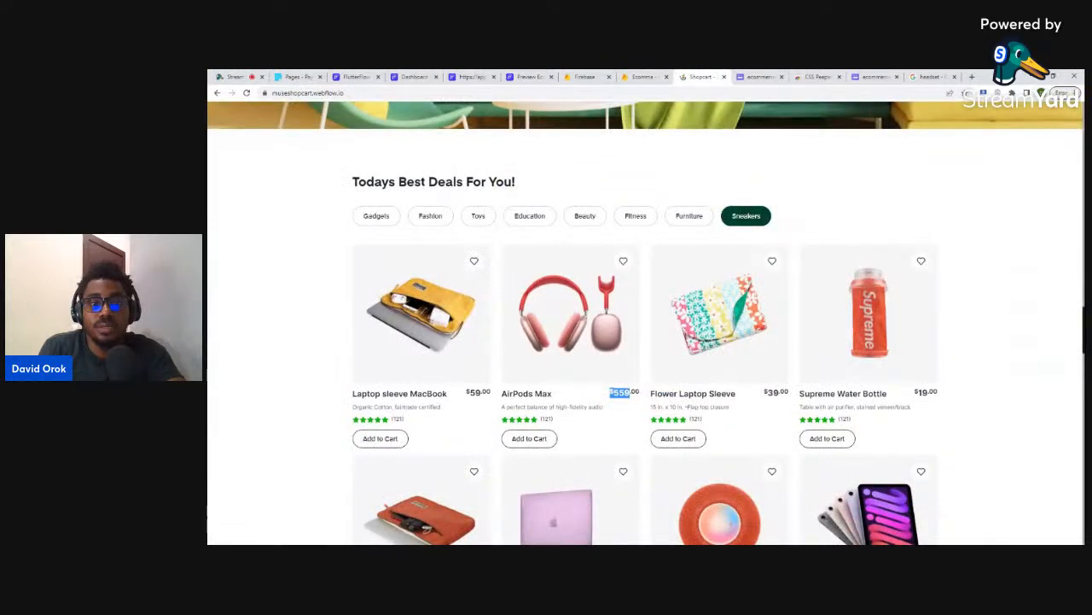
left_click_drag(501, 407, 607, 414)
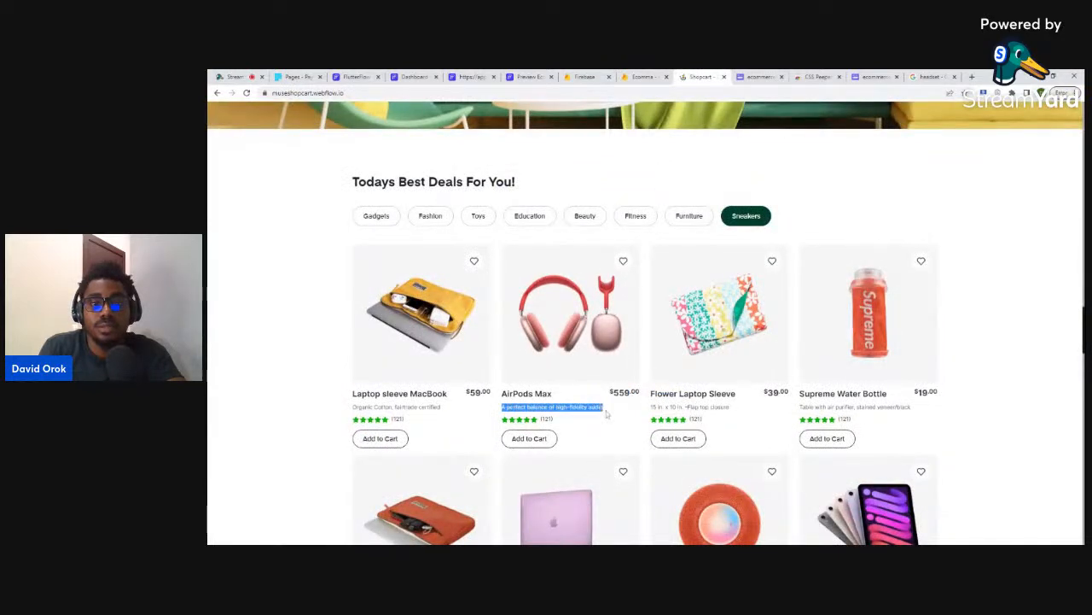
left_click(414, 76)
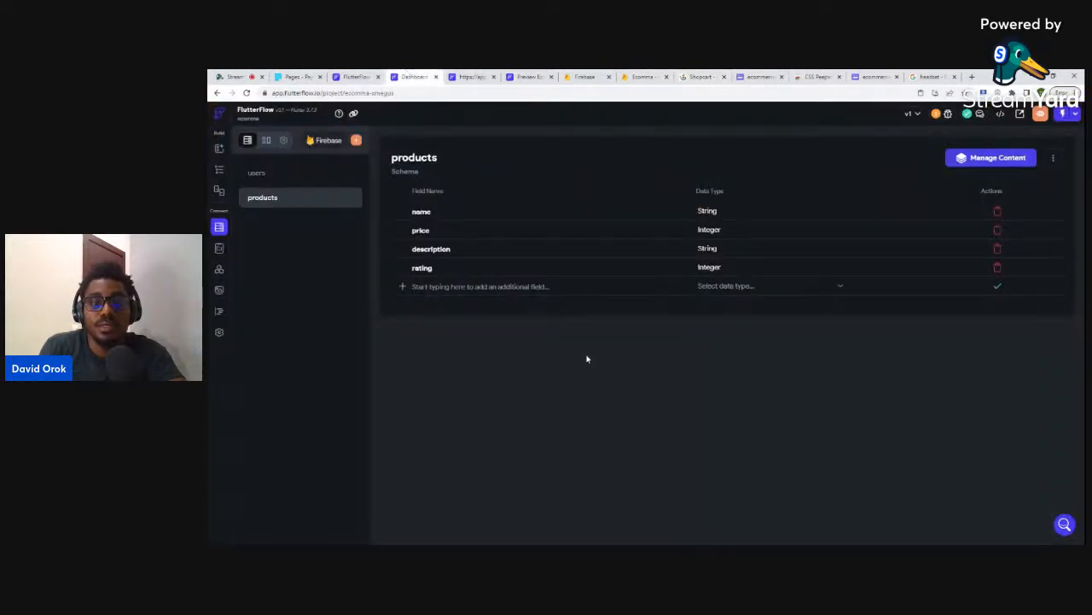
left_click(638, 77)
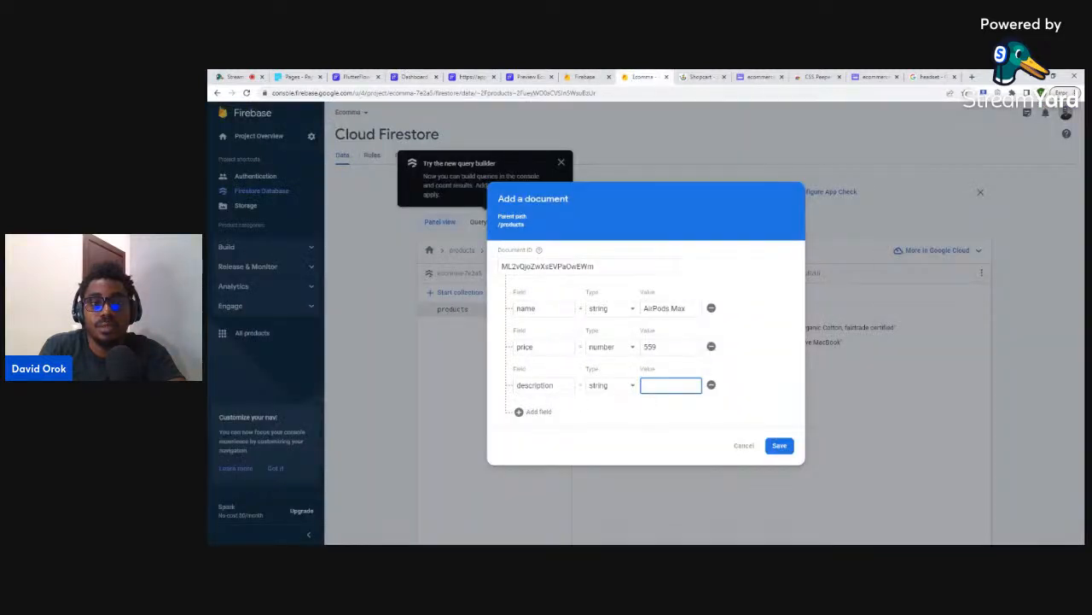
key("ctrl+v")
- Add a number rating field with value 1 to the AirPods Max document
left_click(536, 411)
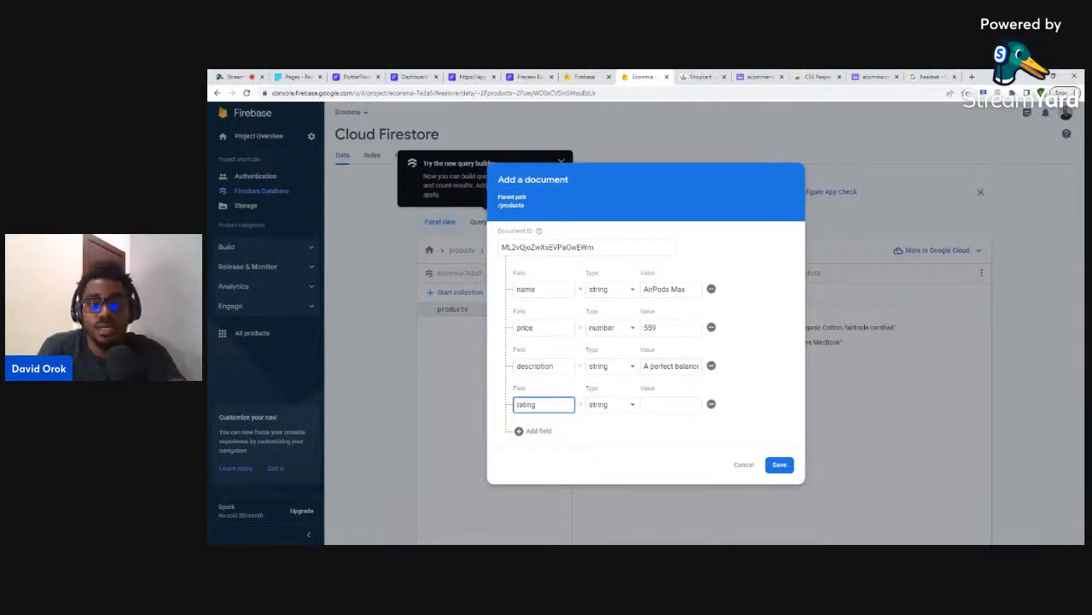
left_click(610, 403)
left_click(615, 418)
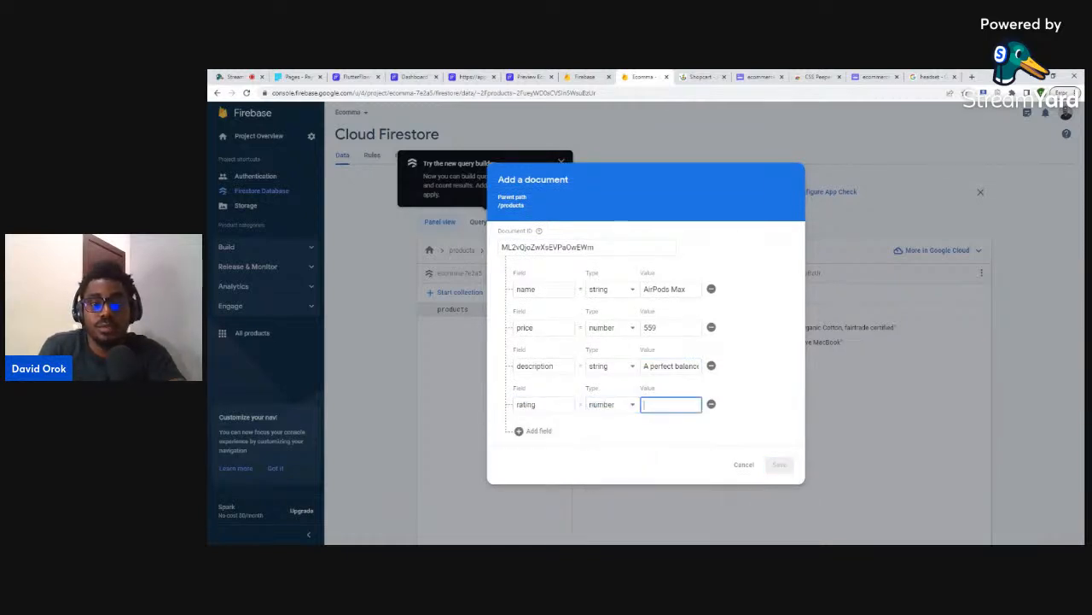
left_click(700, 76)
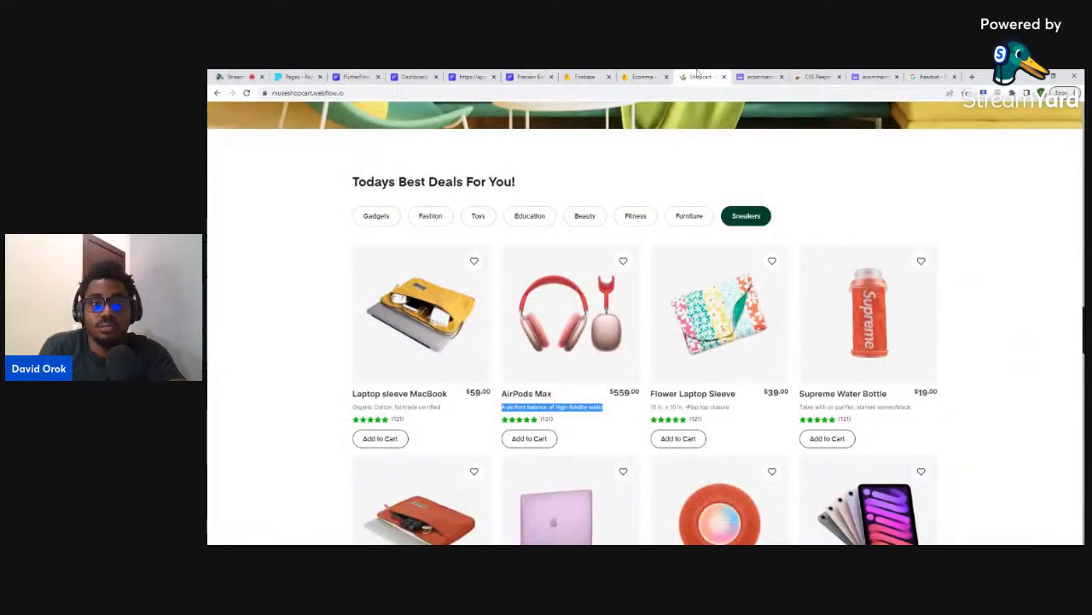
left_click(644, 77)
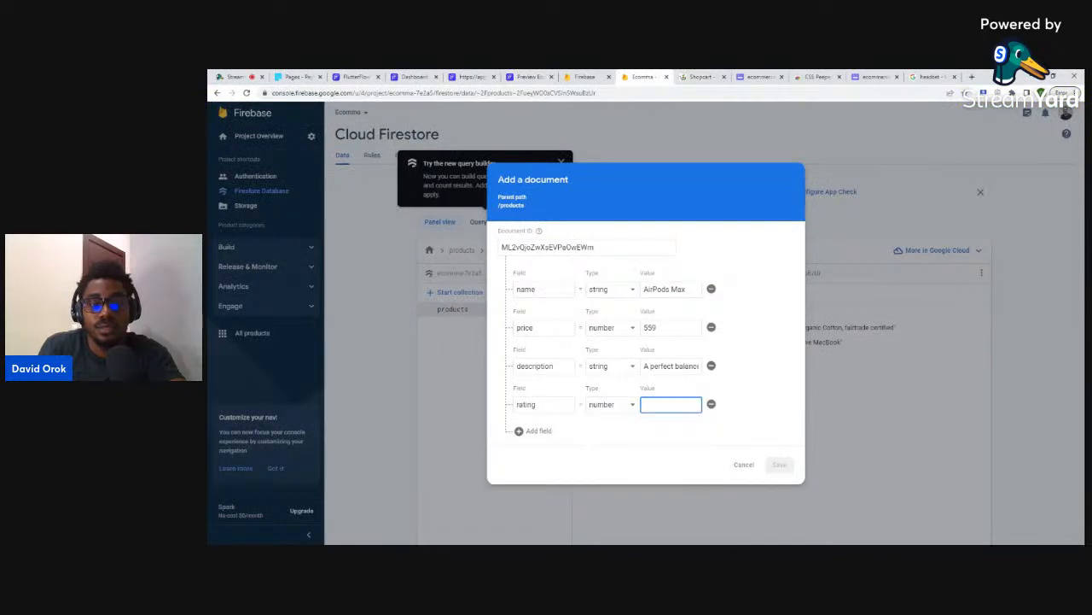
type("143")
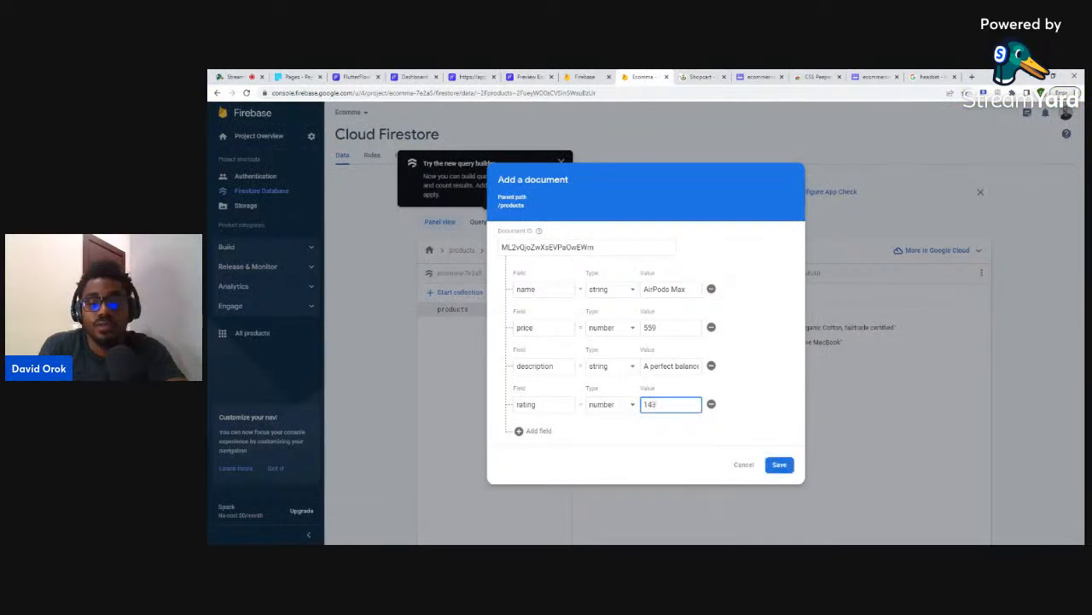
- Add an image field with the copied image link and save the AirPods Max document
left_click(536, 430)
left_click(544, 423)
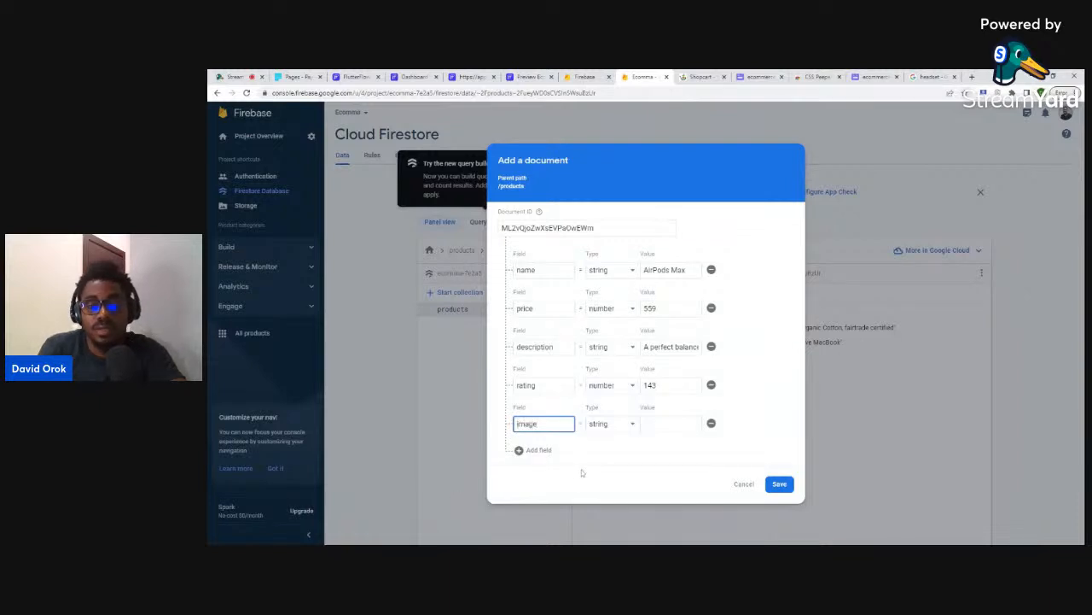
key("Tab")
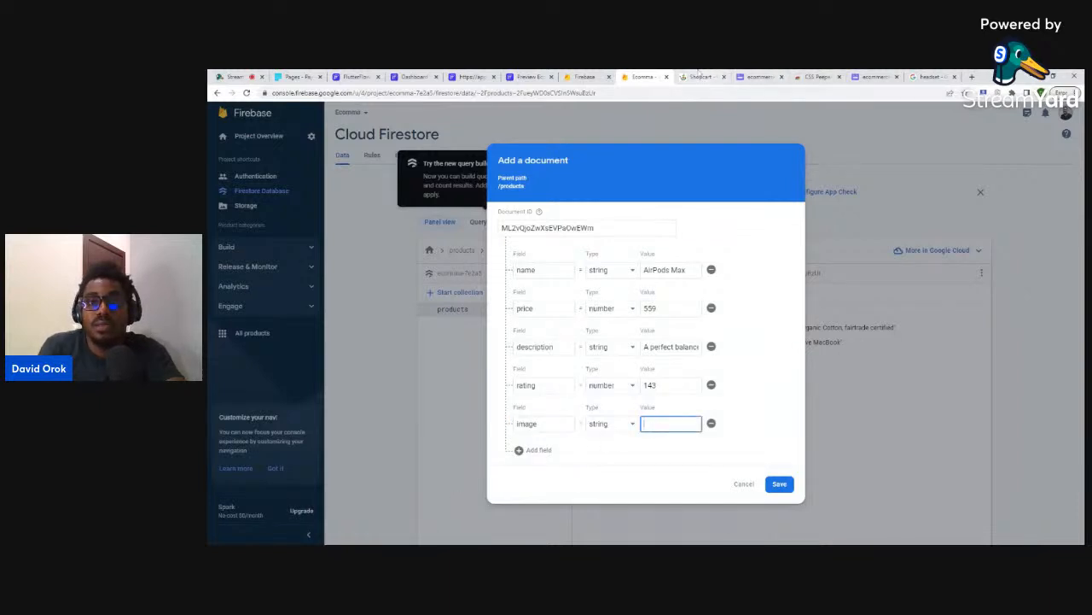
left_click(701, 76)
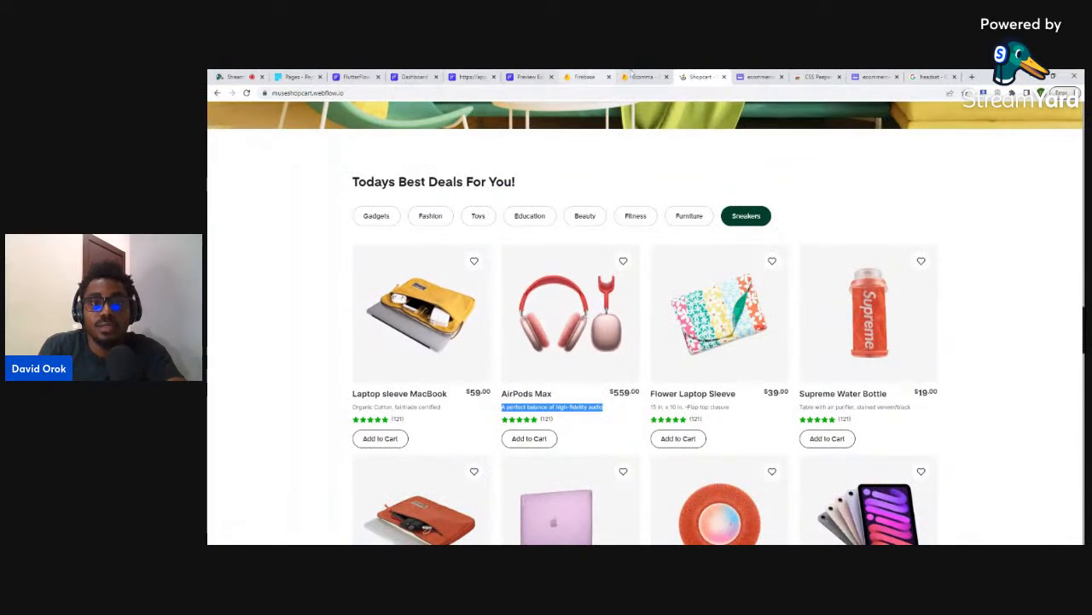
left_click(646, 76)
key("ctrl+v")
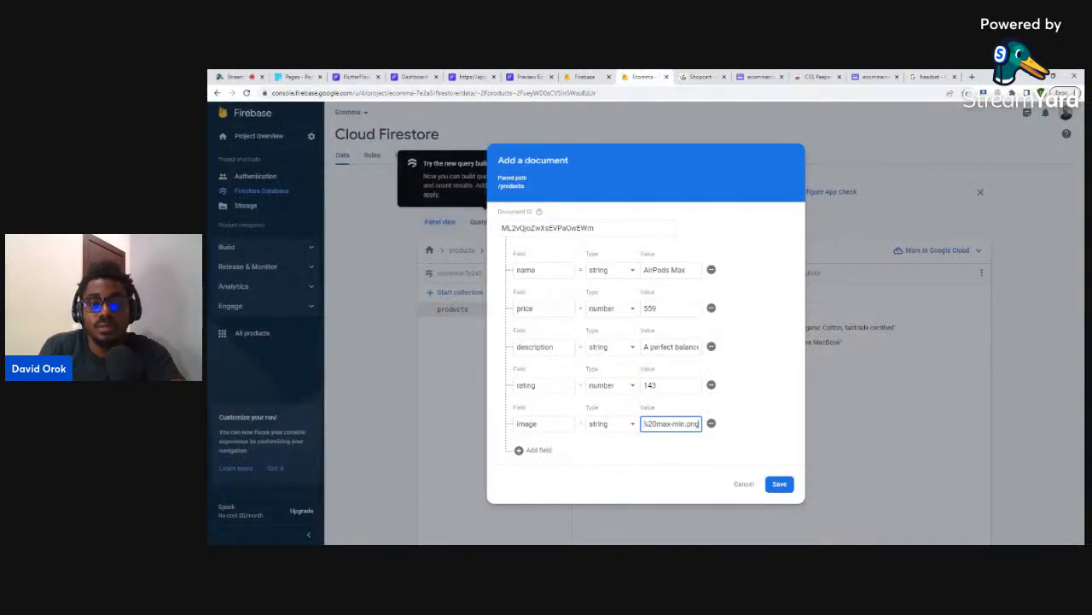
left_click(779, 483)
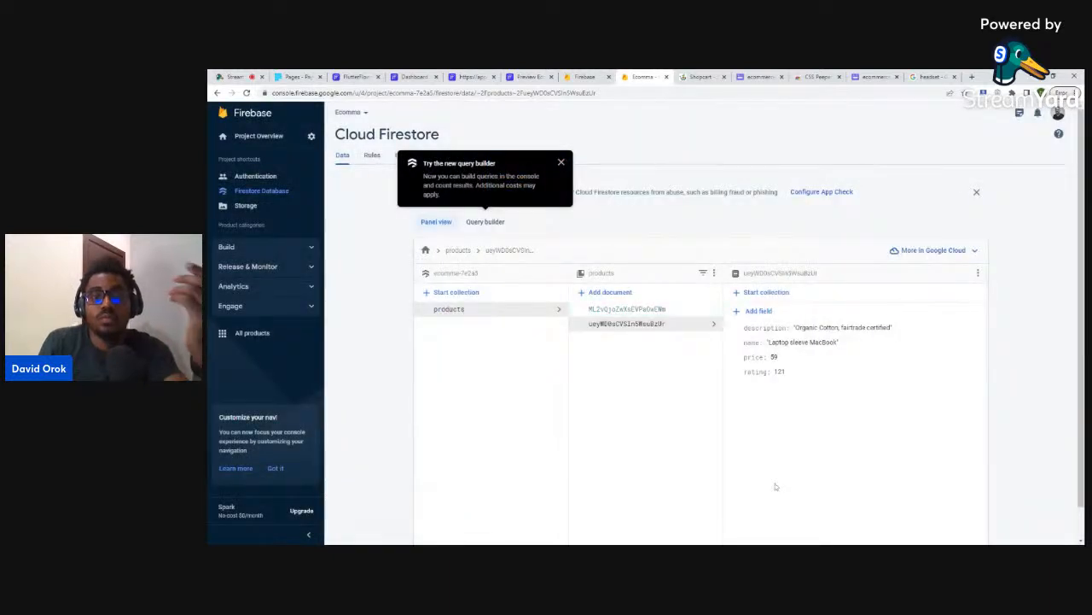
- Add an 'image' field with the copied image URL to the Laptop sleeve MacBook document
left_click(591, 323)
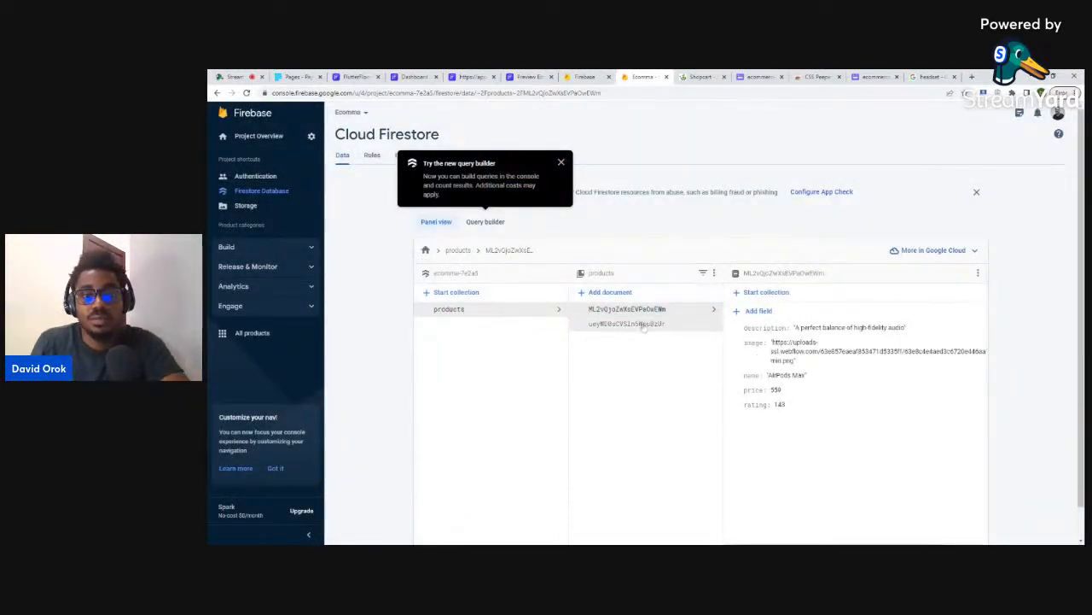
left_click(756, 311)
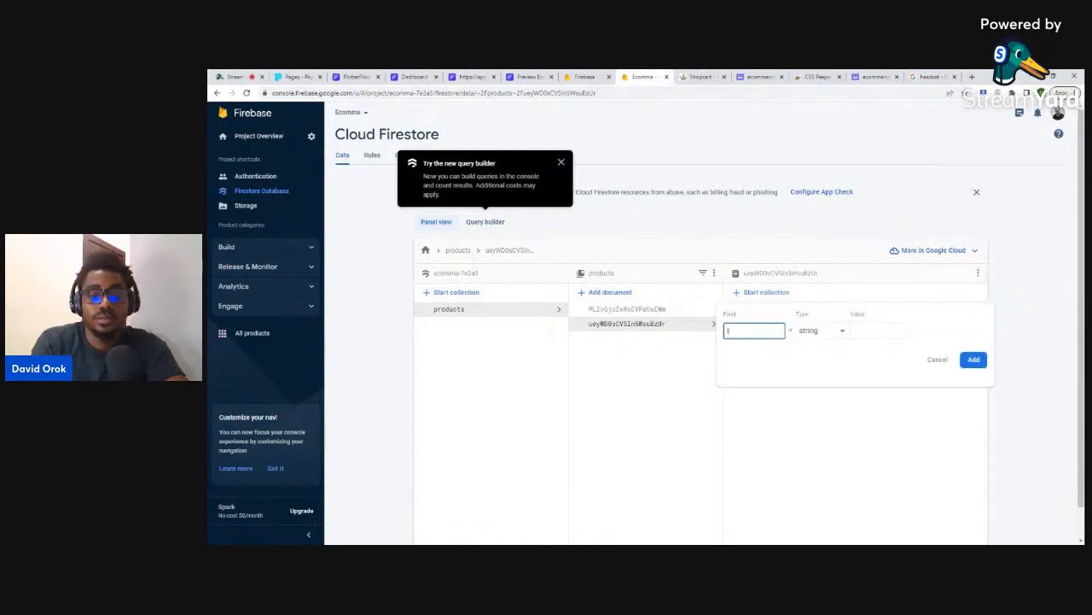
type("image")
left_click(870, 331)
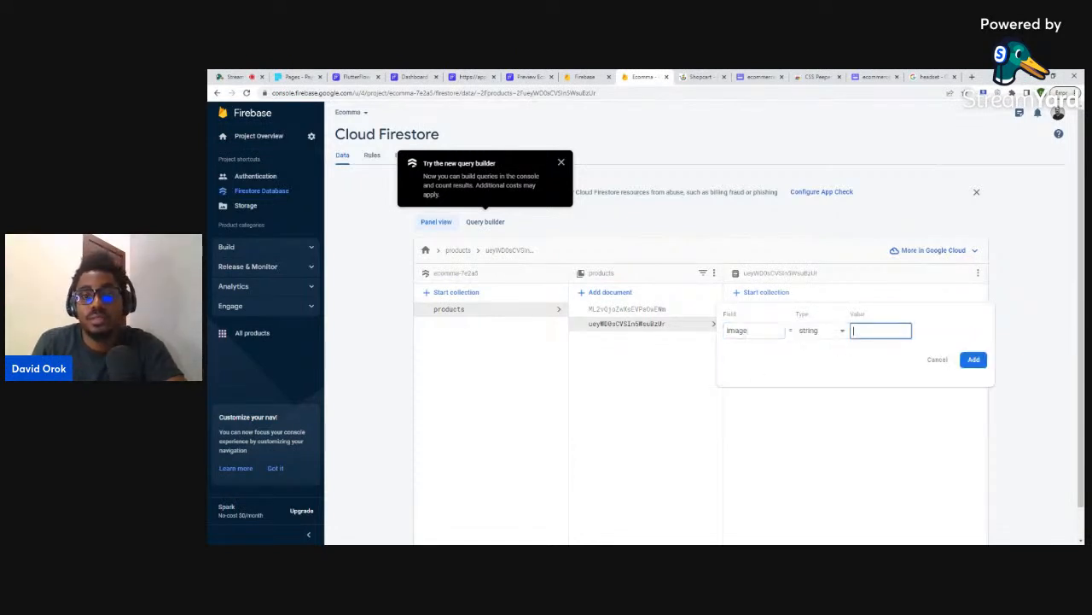
left_click(701, 76)
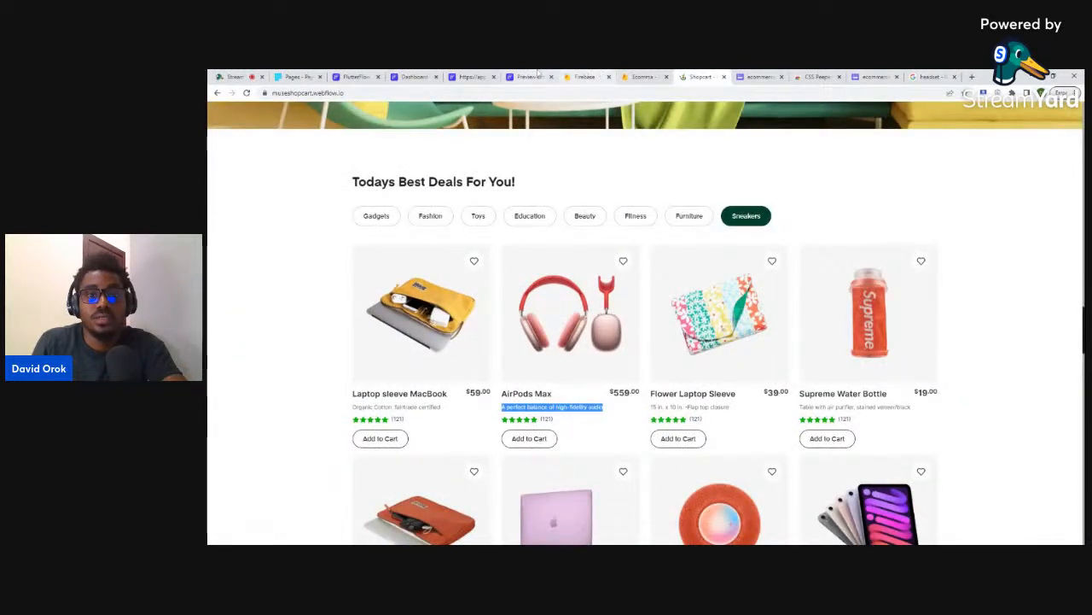
left_click(642, 77)
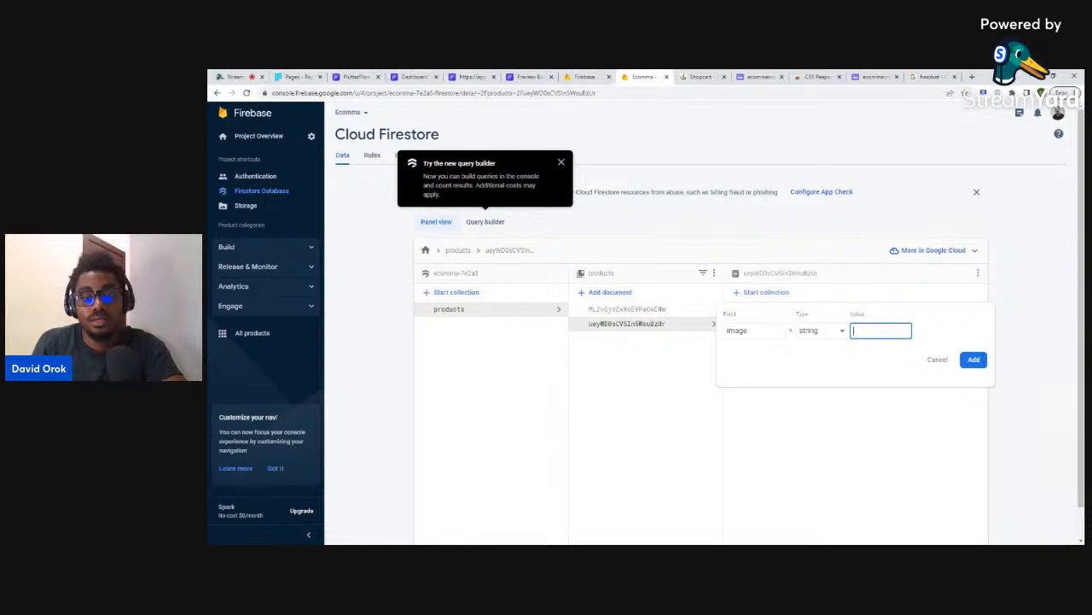
key("ctrl+v")
left_click(973, 359)
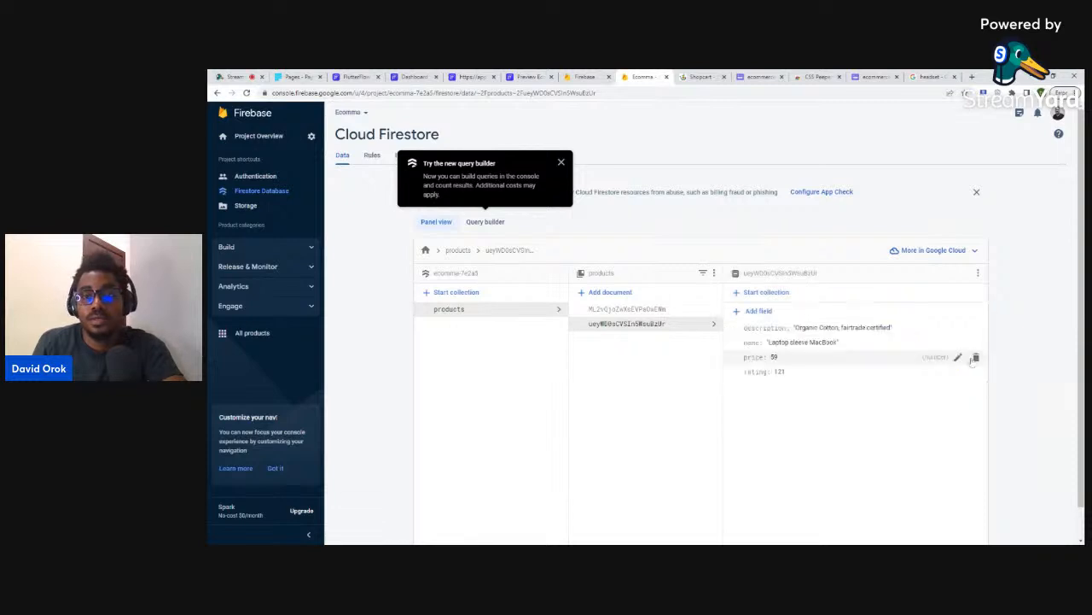
left_click(609, 292)
- Auto-generate the document ID and paste 'Flower Laptop Sleeve' from the shop site as the name
left_click(658, 305)
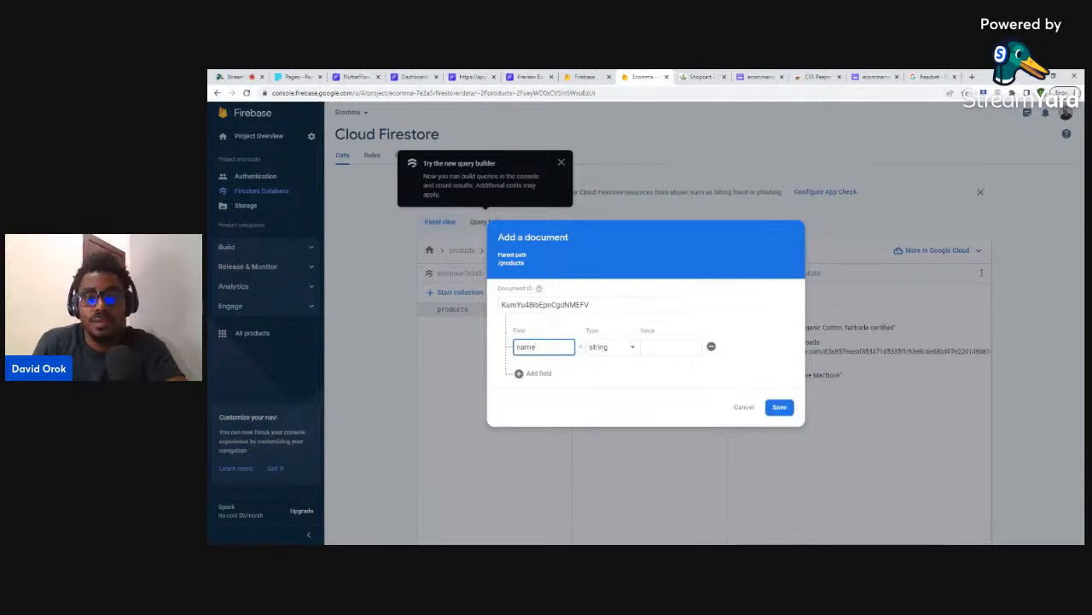
left_click(671, 346)
left_click(702, 77)
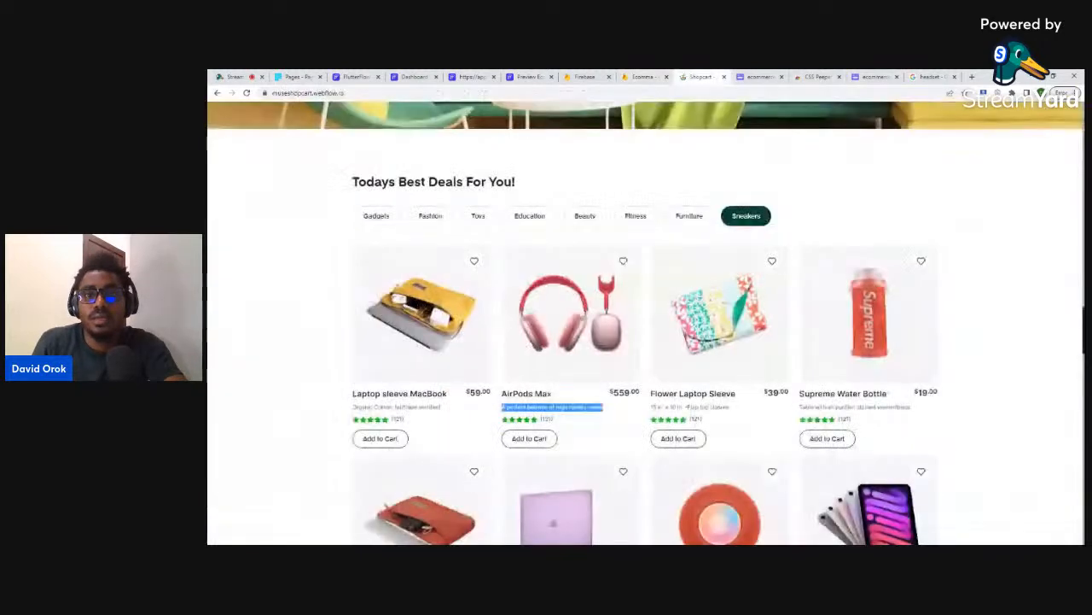
left_click_drag(650, 394, 739, 395)
key("ctrl+c")
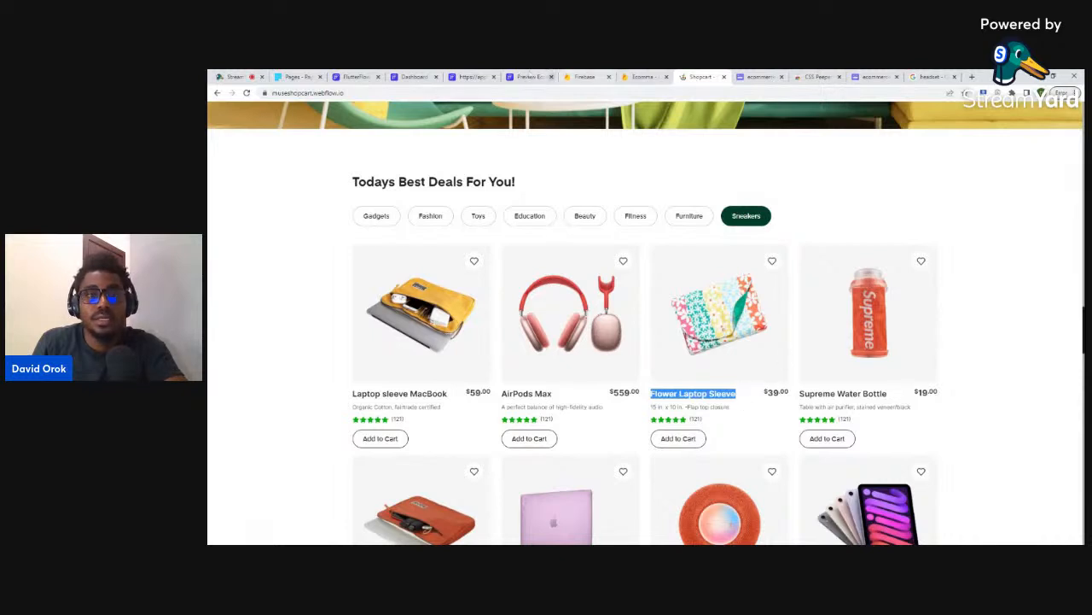
left_click(642, 77)
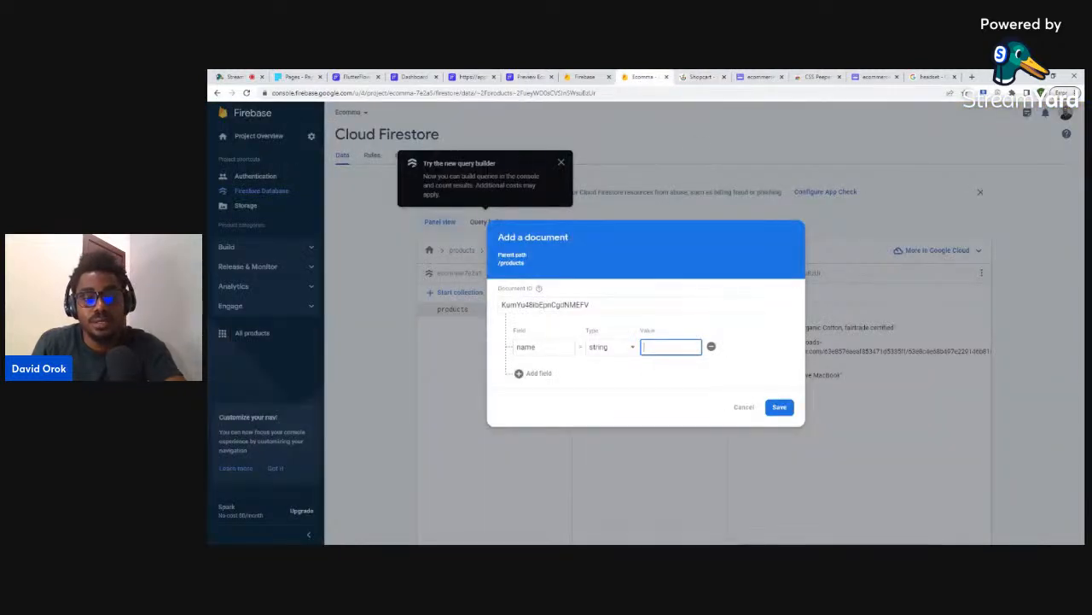
key("ctrl+v")
- Add description, price, rating and image fields to the document
left_click(529, 373)
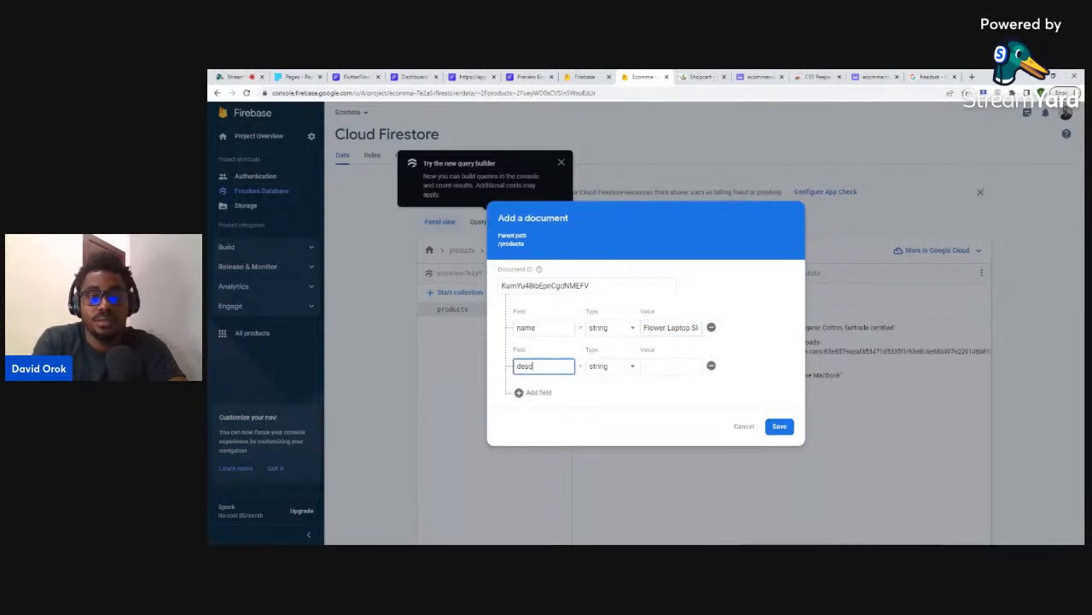
type("description")
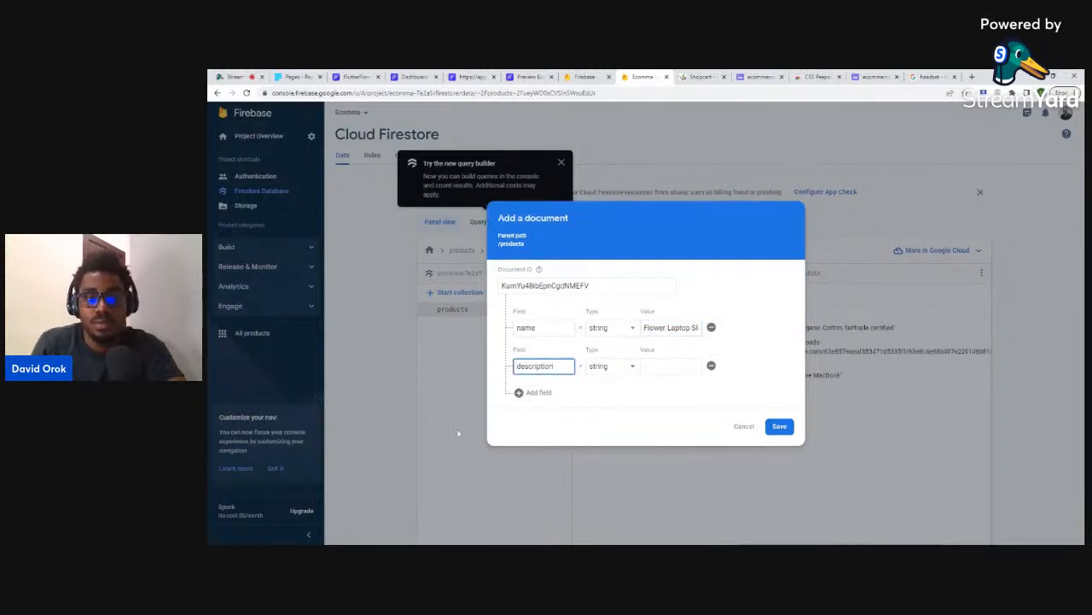
left_click(533, 392)
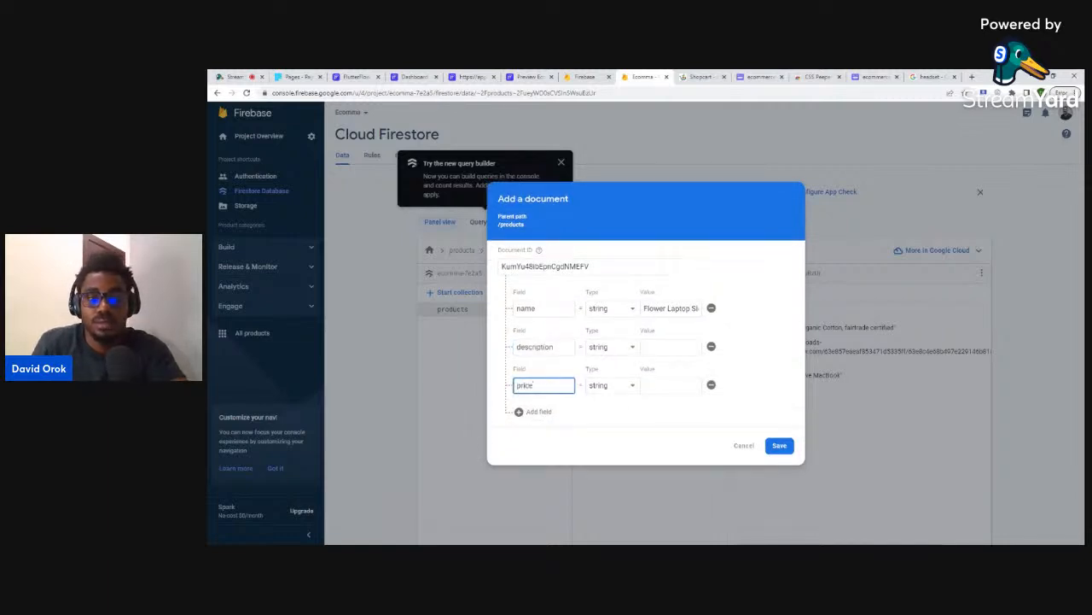
left_click(521, 412)
type("r")
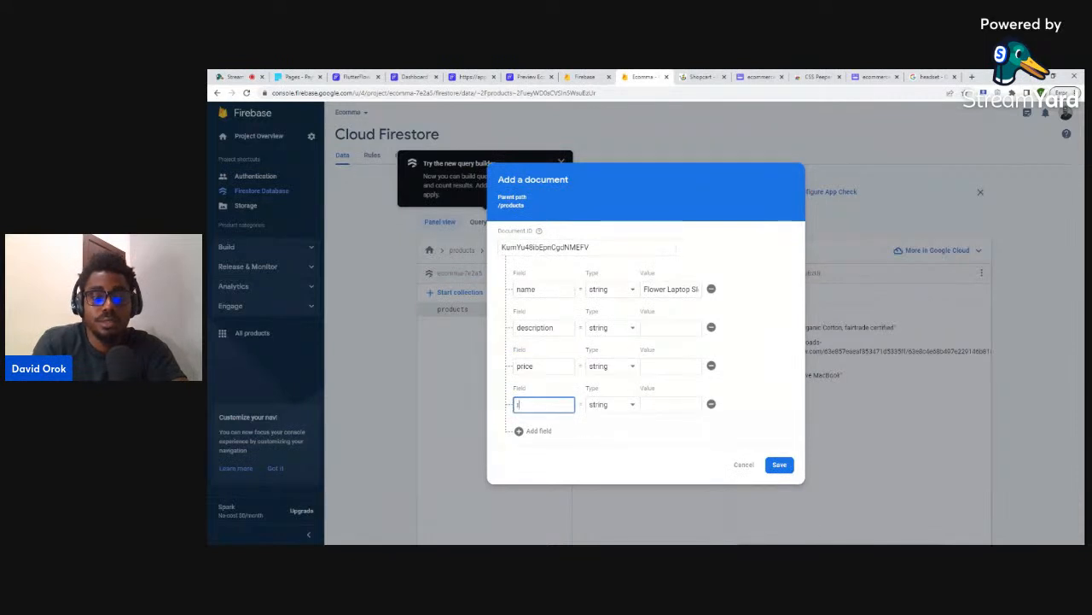
type("ating")
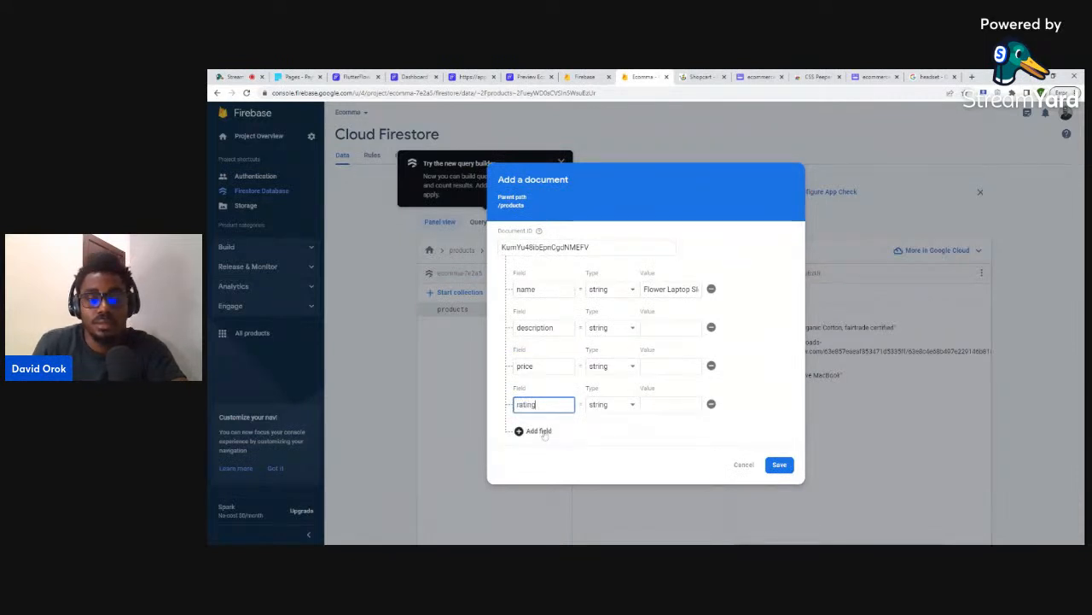
left_click(543, 432)
type("image")
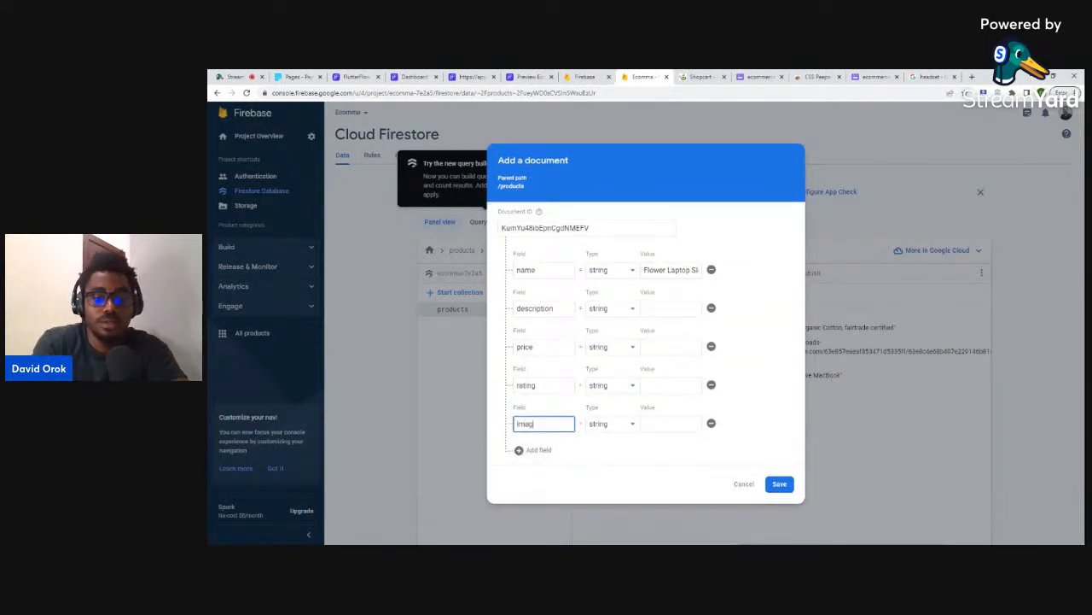
- Make the price and rating fields number types
left_click(661, 345)
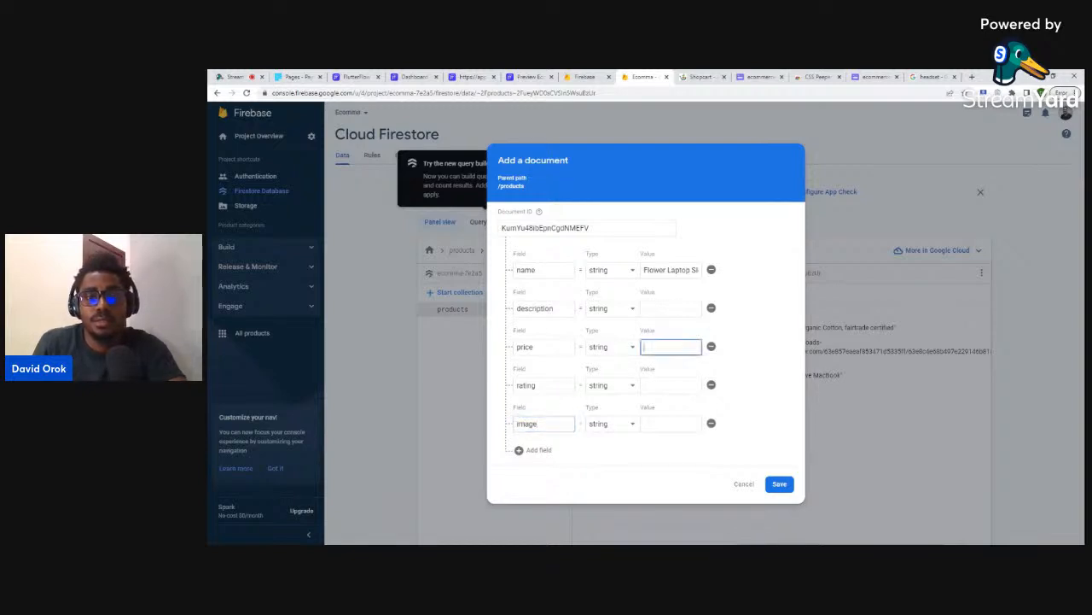
type("39")
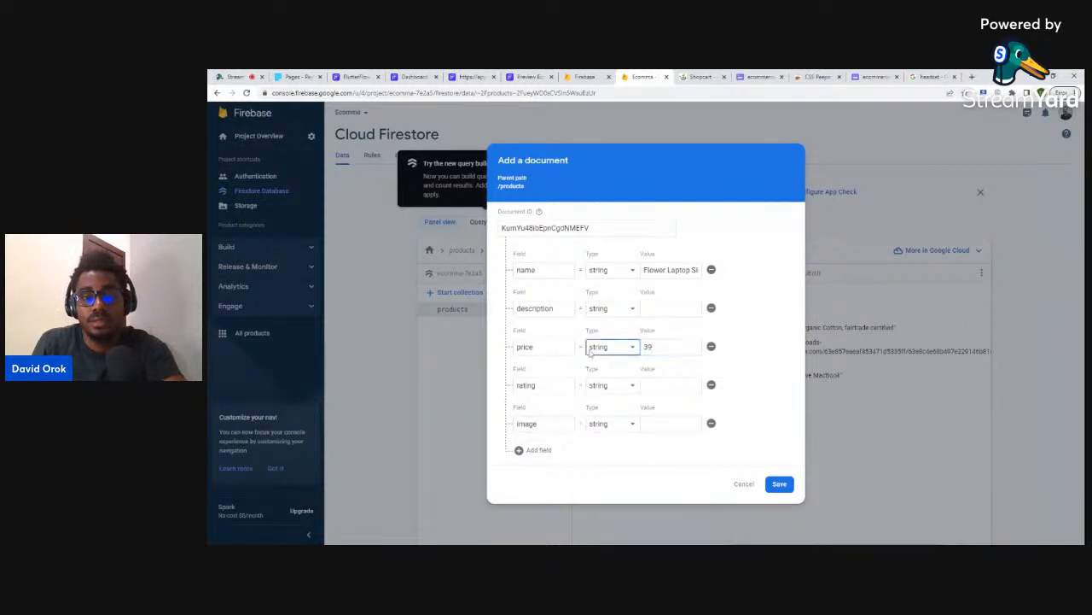
left_click(602, 348)
left_click(600, 361)
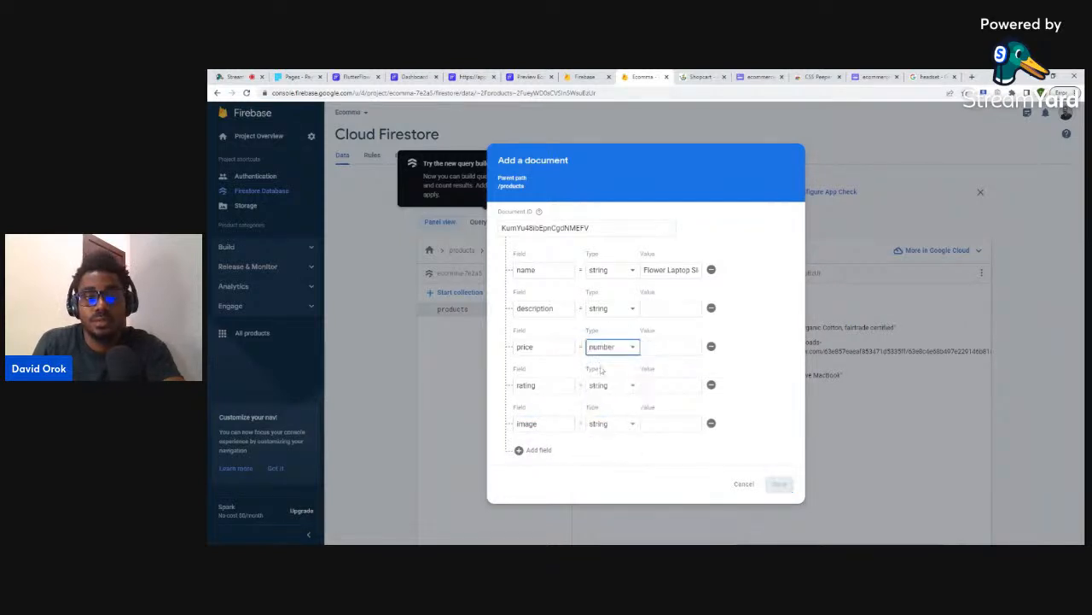
left_click(608, 386)
left_click(600, 400)
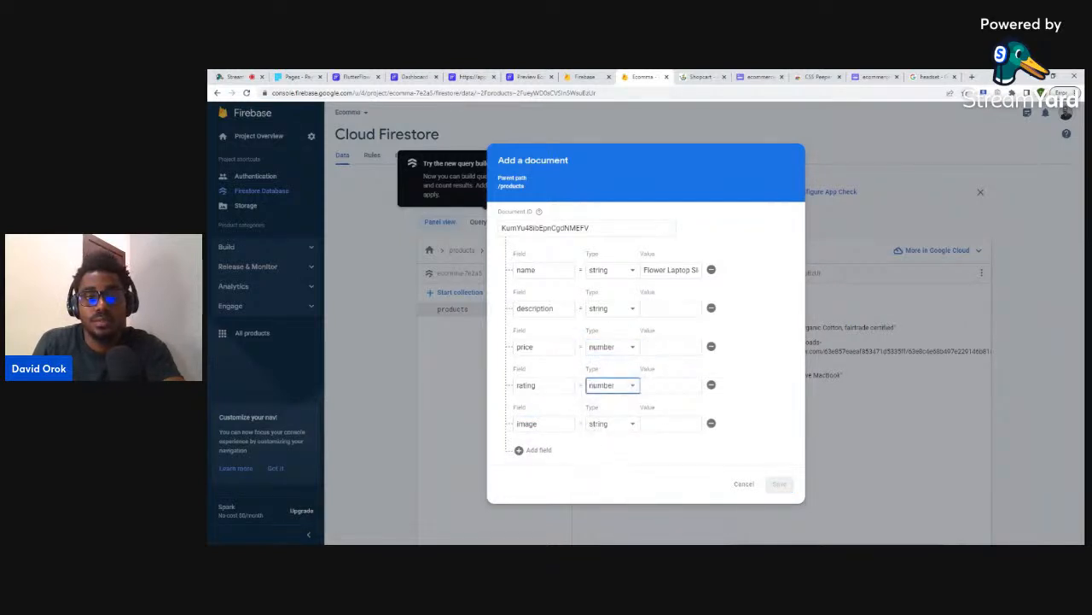
left_click(662, 385)
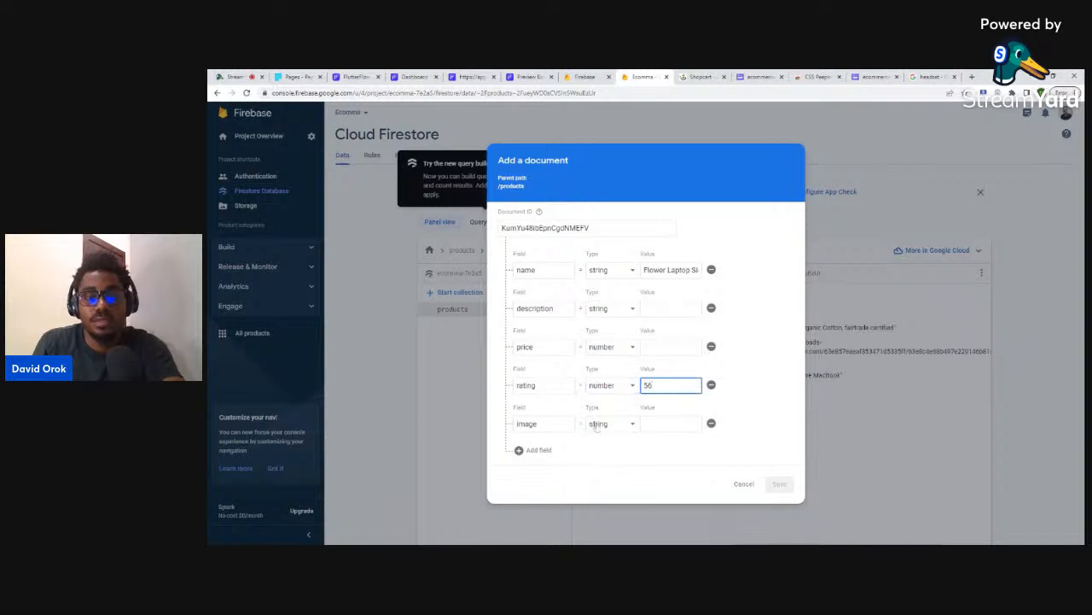
- Copy the Flower Laptop Sleeve description from the shop site into the description value
left_click(671, 308)
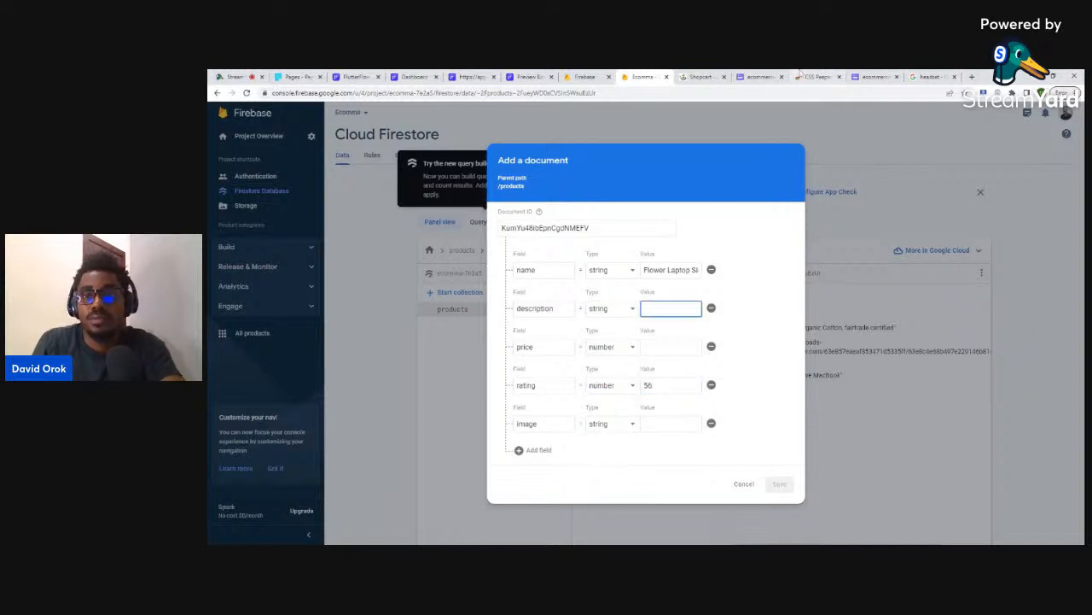
left_click(700, 77)
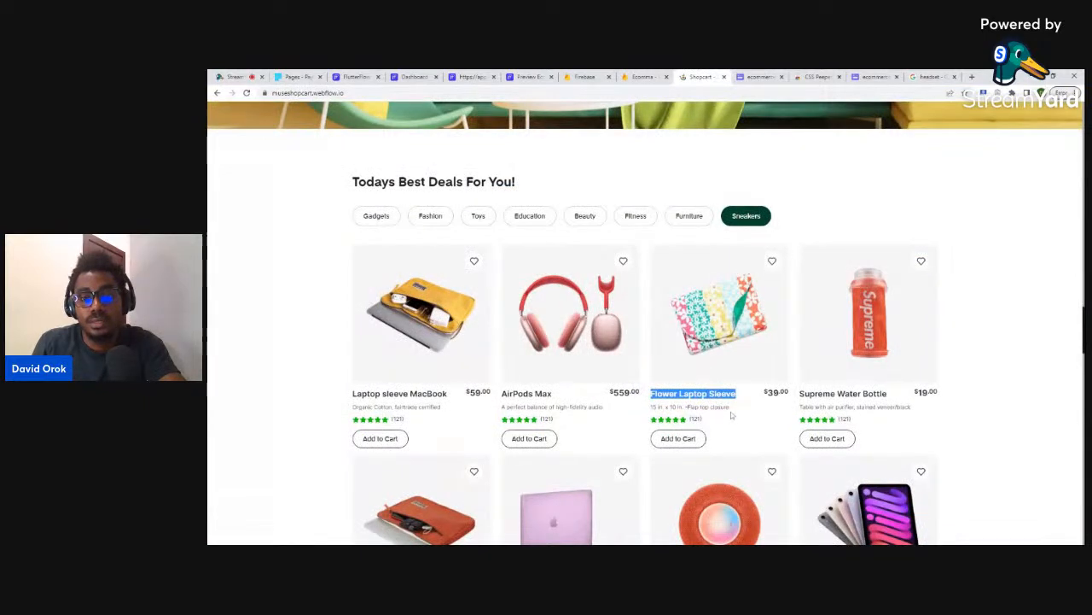
left_click_drag(729, 408, 652, 407)
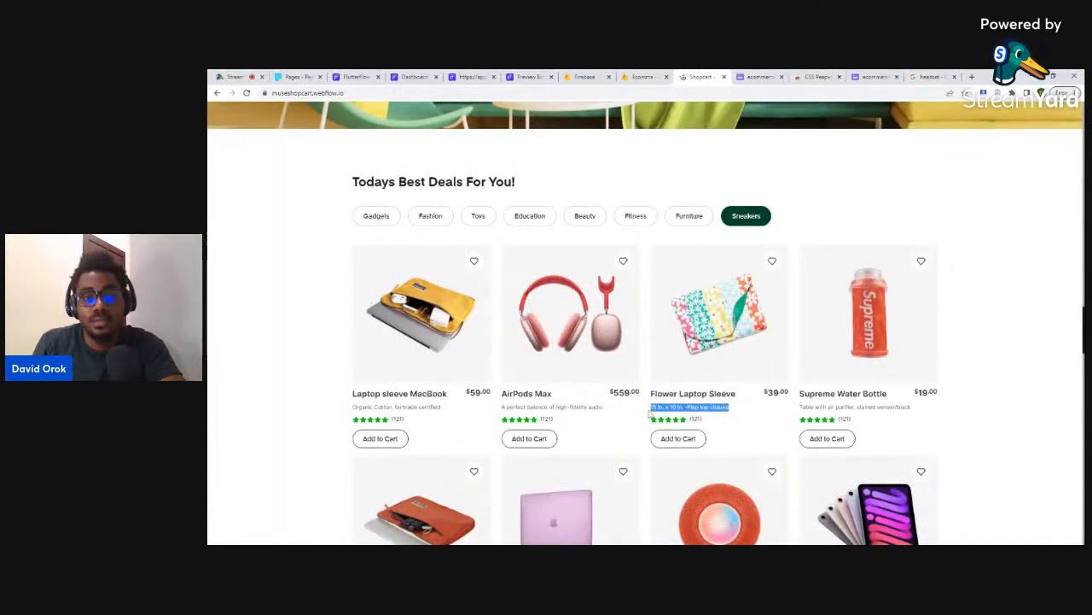
left_click(641, 77)
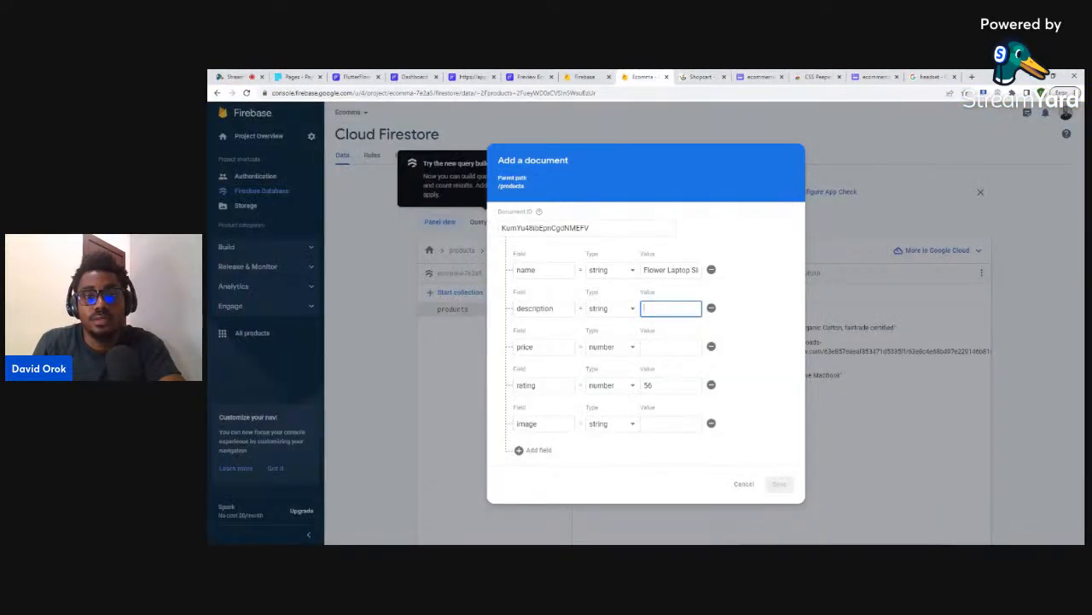
key("ctrl+v")
- Set price to 39, paste the product image link, and save the document
left_click(665, 347)
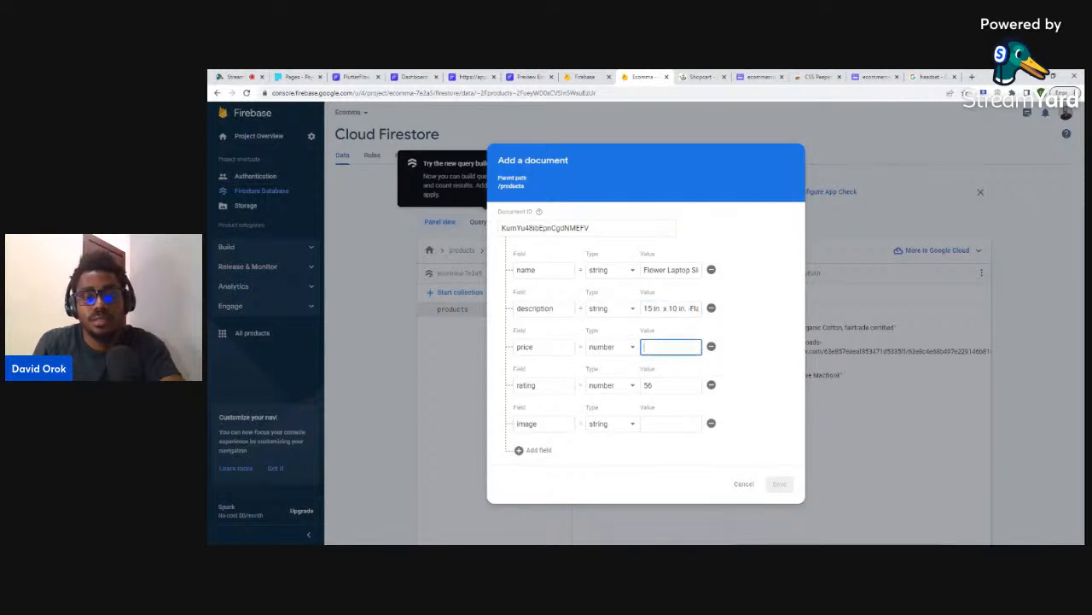
type("39")
key("Tab")
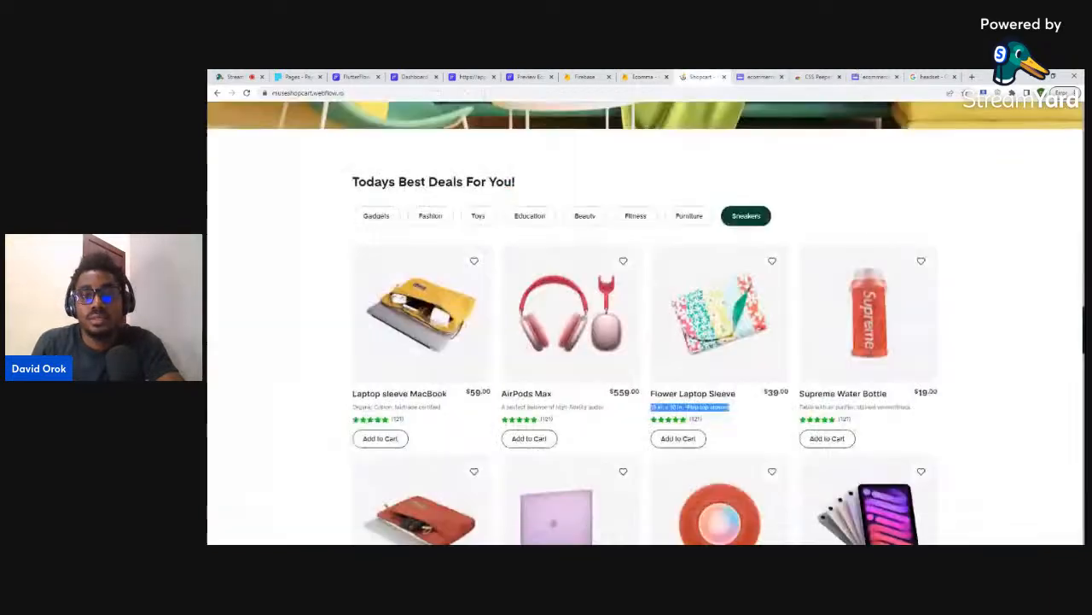
left_click(702, 77)
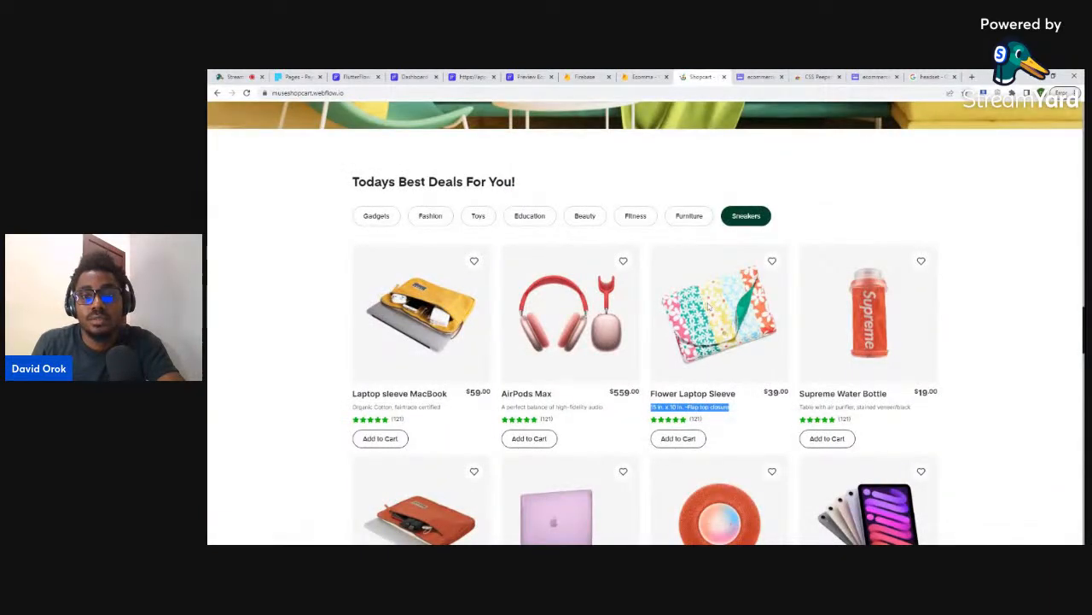
left_click(642, 76)
key("ctrl+v")
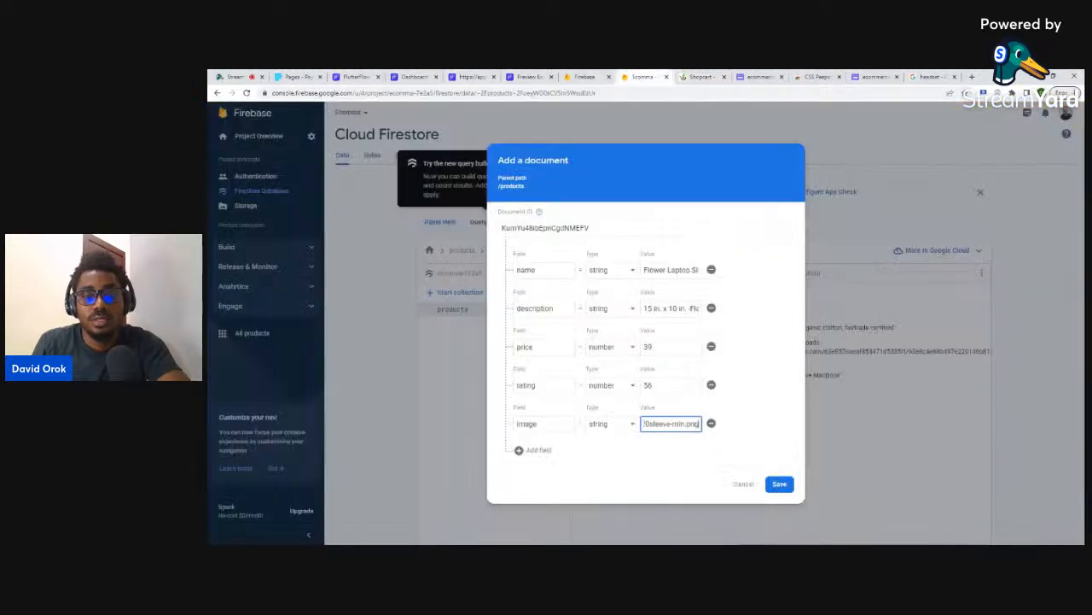
left_click(779, 483)
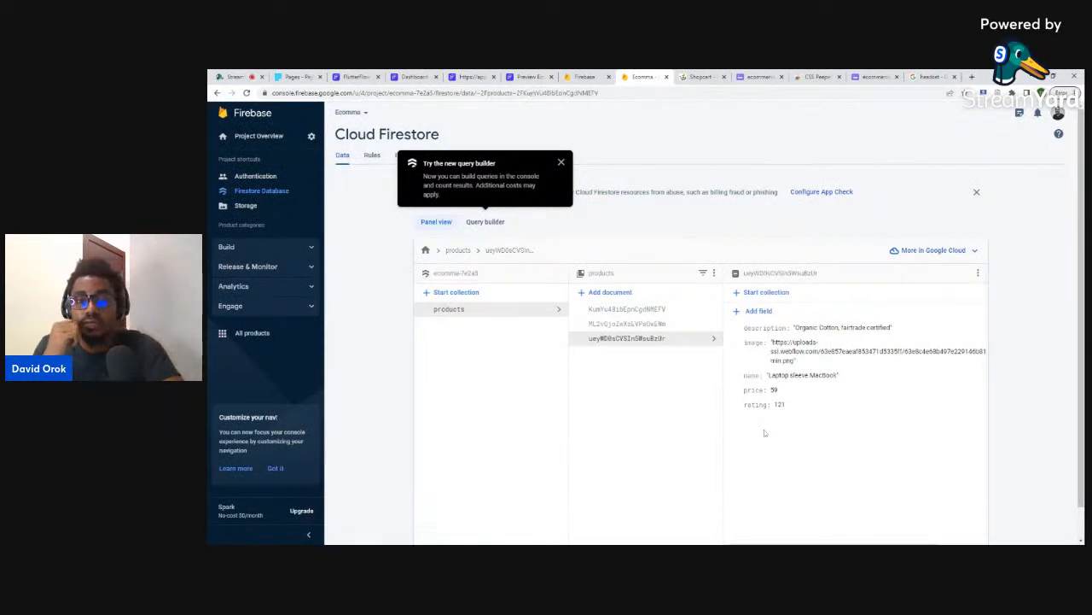
- Start a new auto-ID document with name, description, price, rating and image fields
left_click(610, 293)
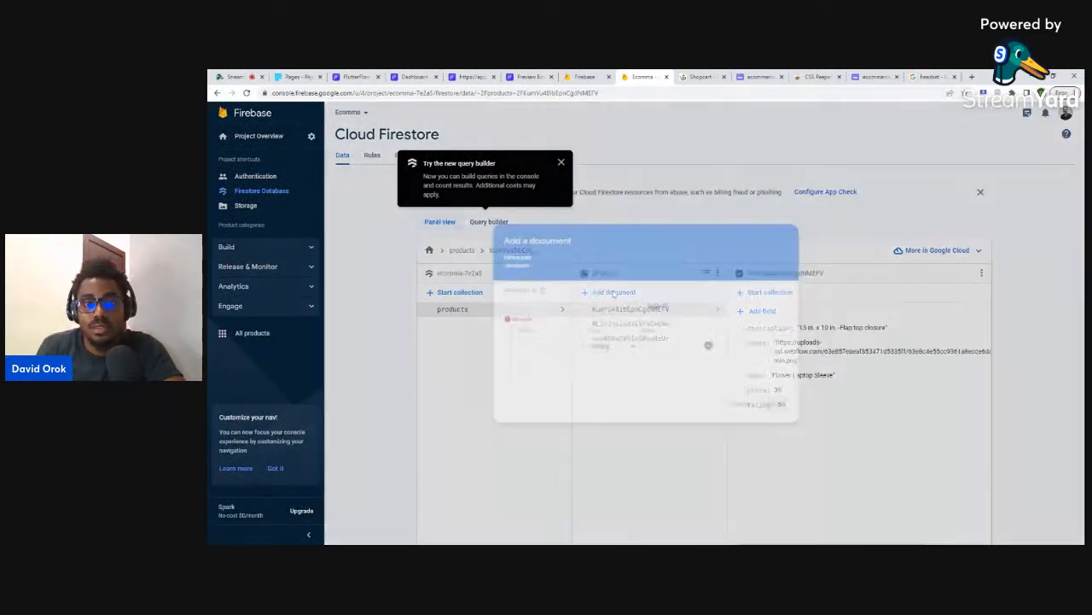
left_click(656, 305)
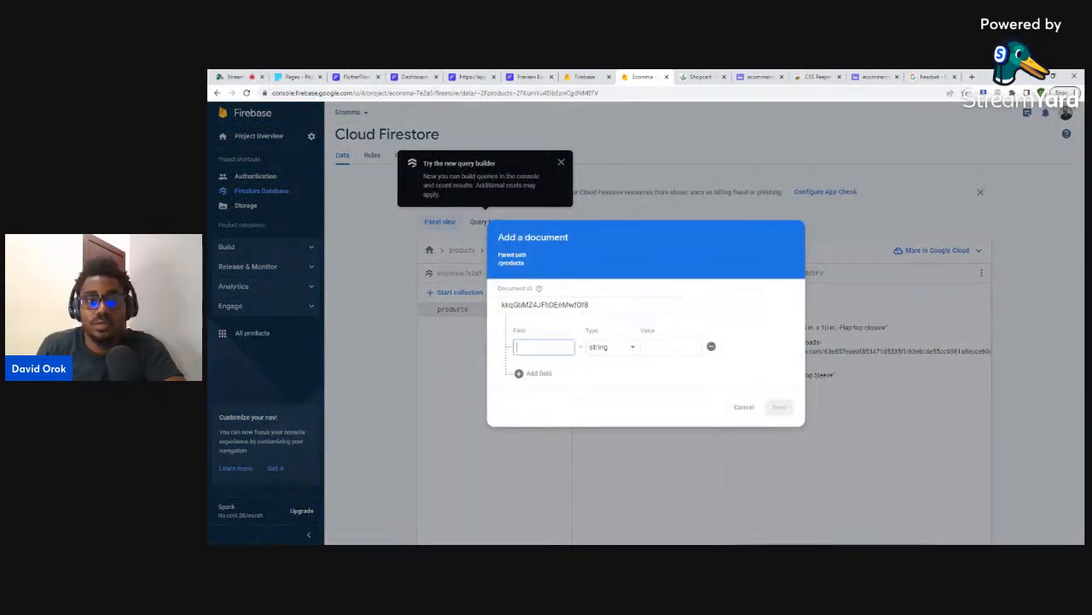
type("name")
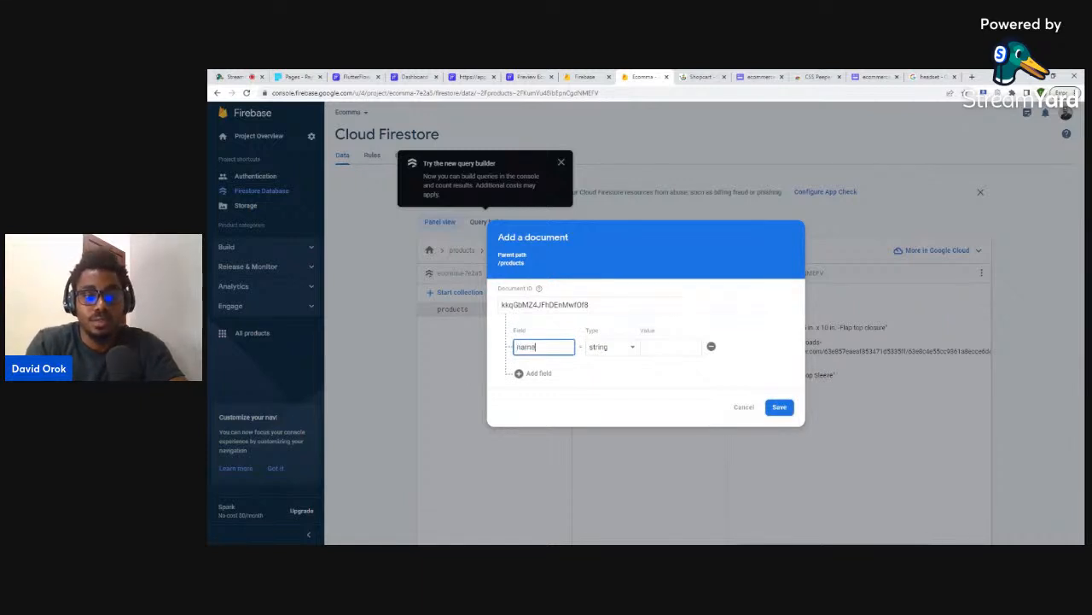
left_click(538, 373)
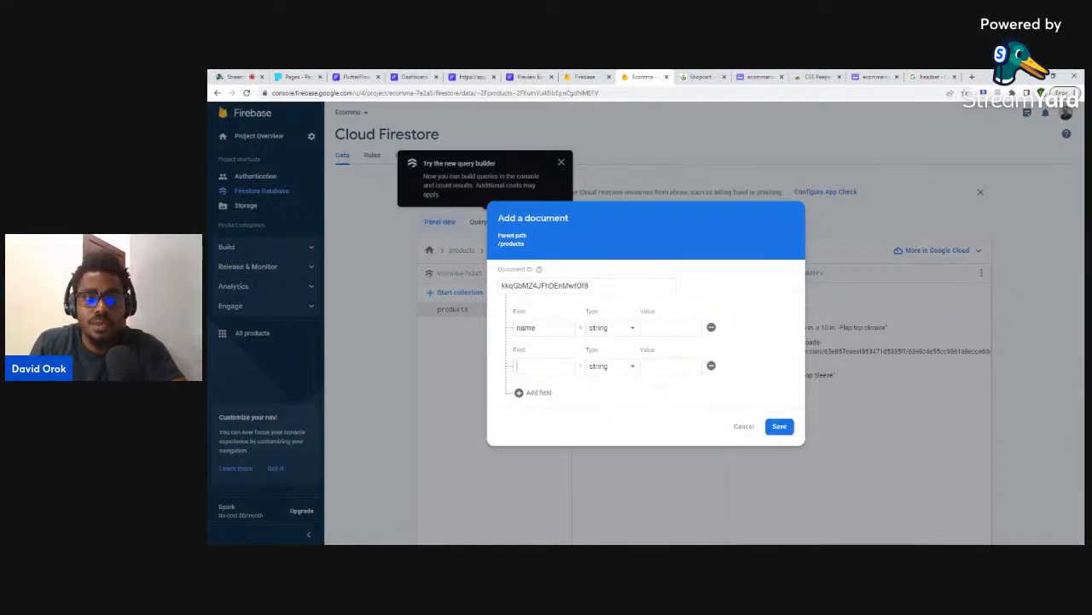
type("description")
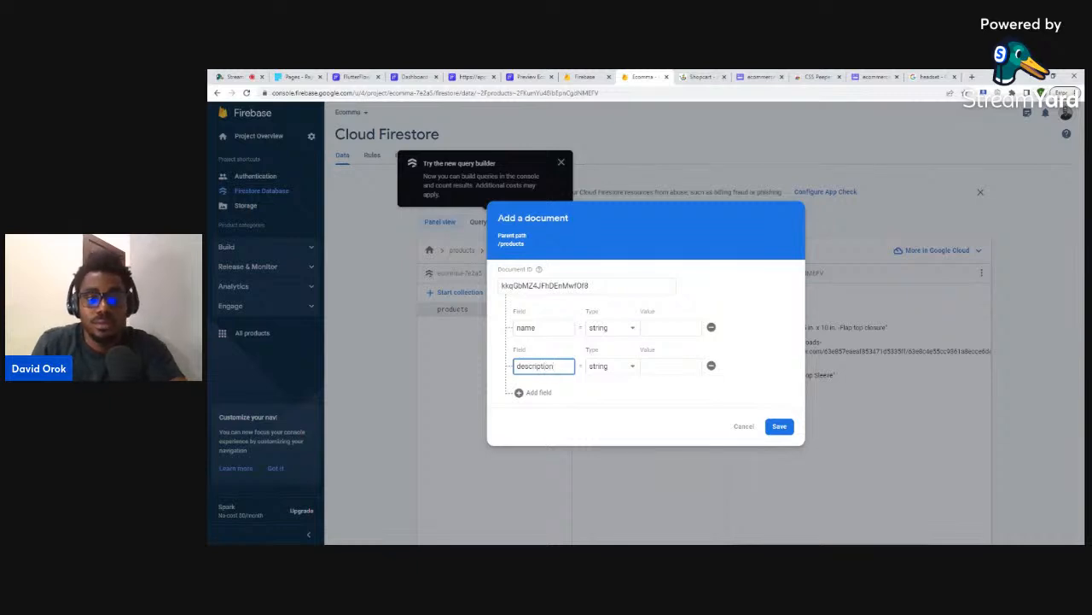
left_click(537, 391)
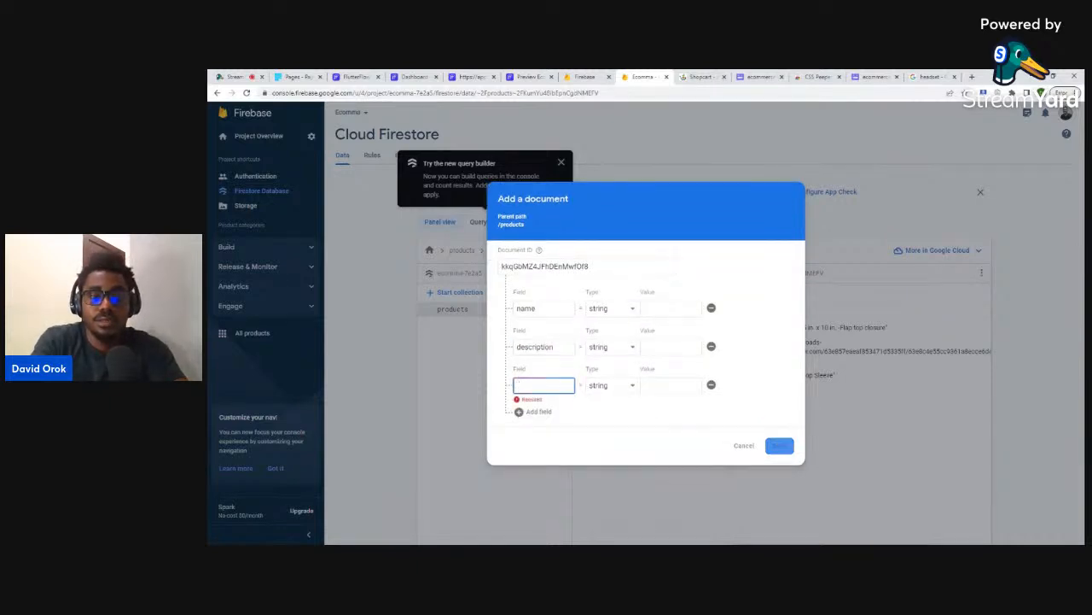
type("price")
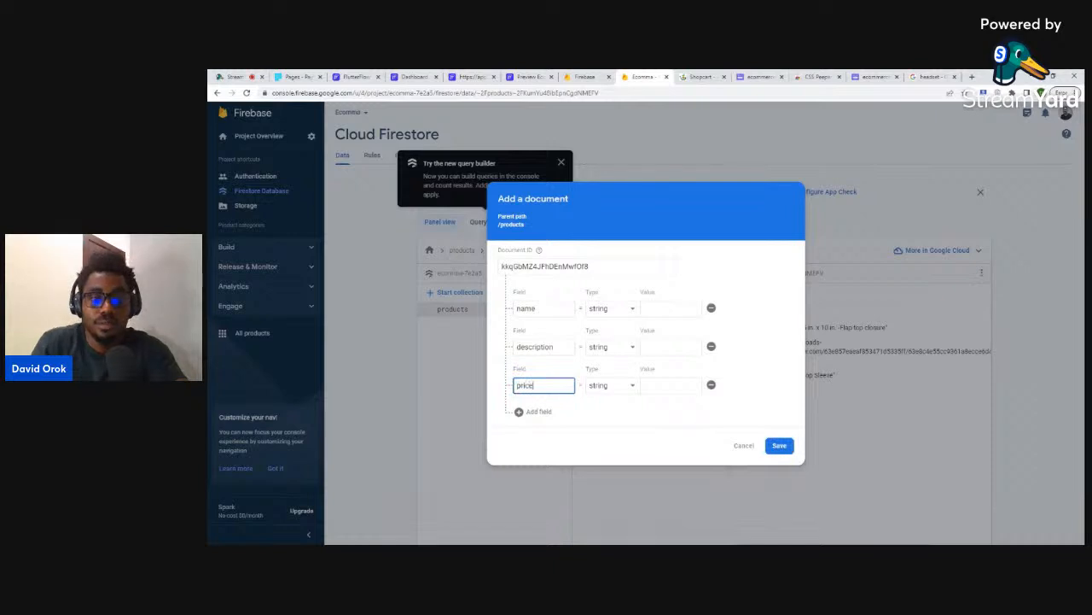
left_click(528, 411)
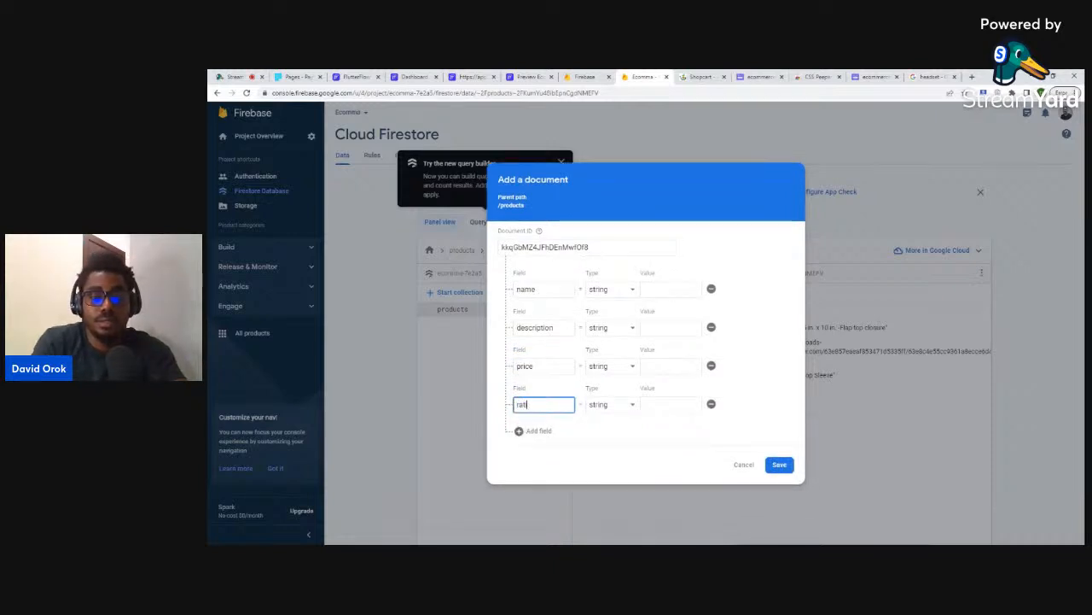
type("rating")
left_click(523, 431)
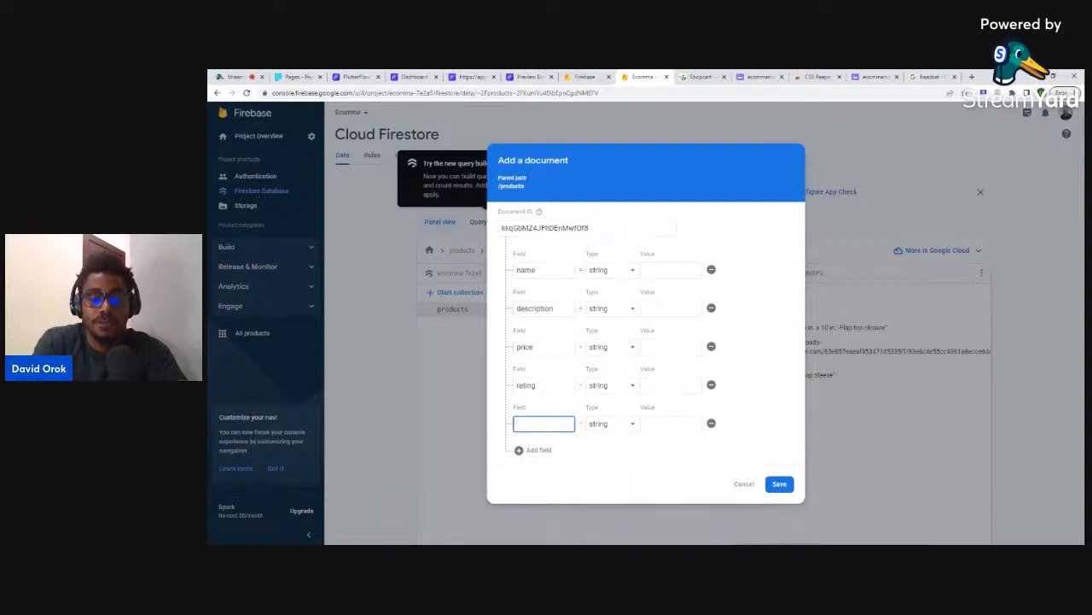
type("image")
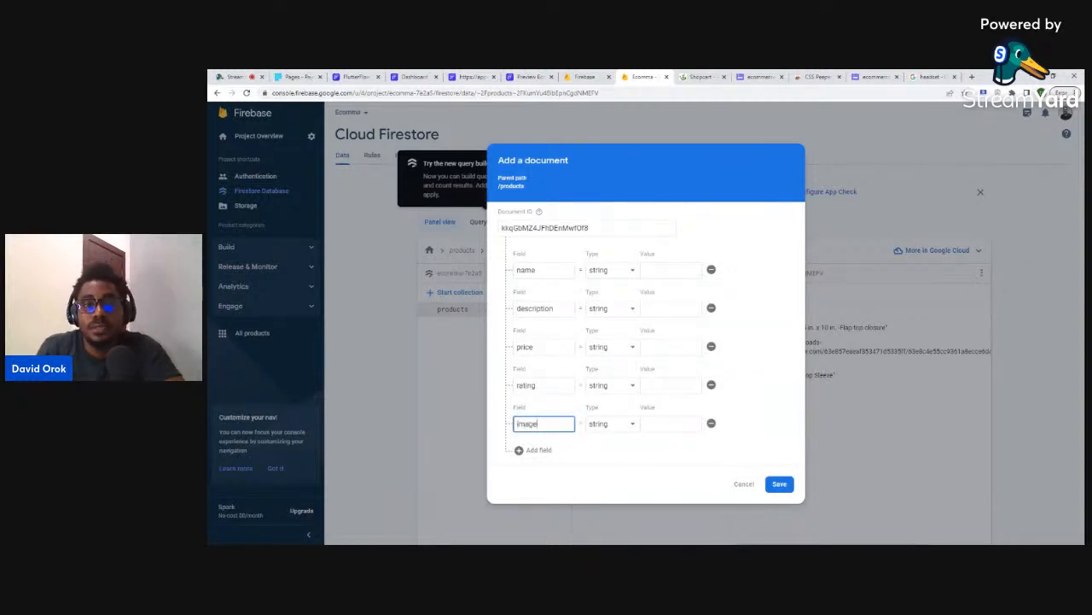
- Copy 'Supreme Water Bottle' from the shop site into the name value
left_click(674, 270)
left_click(701, 76)
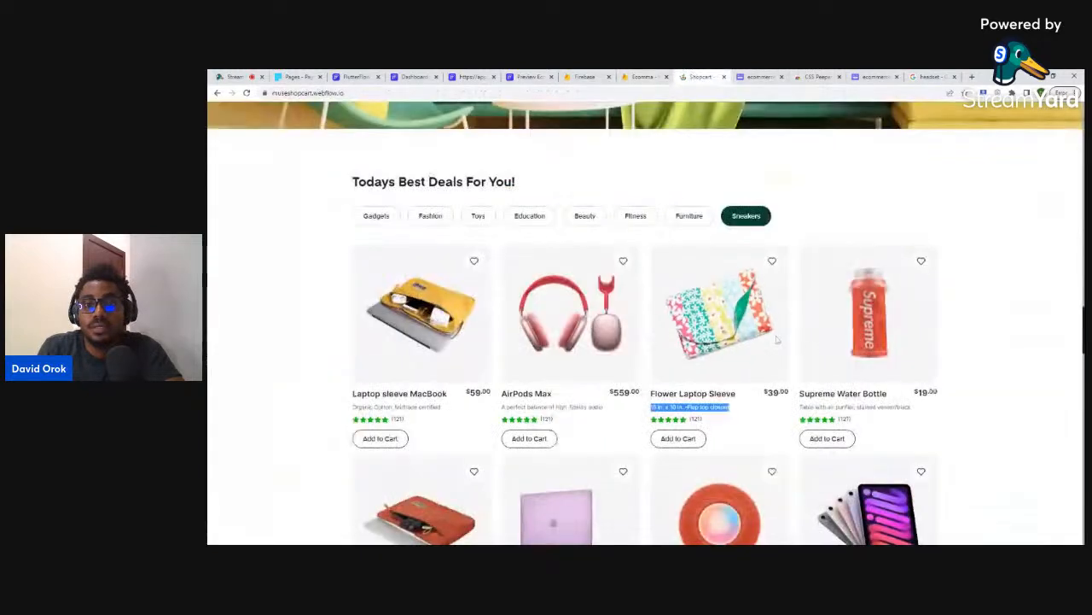
left_click_drag(799, 395, 888, 394)
key("ctrl+c")
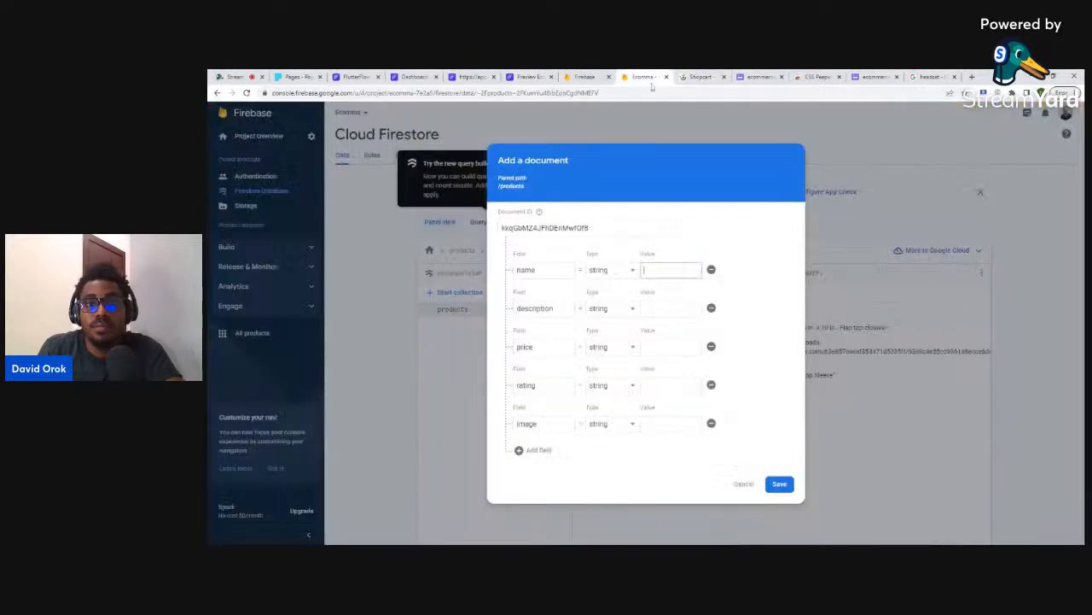
left_click(642, 76)
key("ctrl+v")
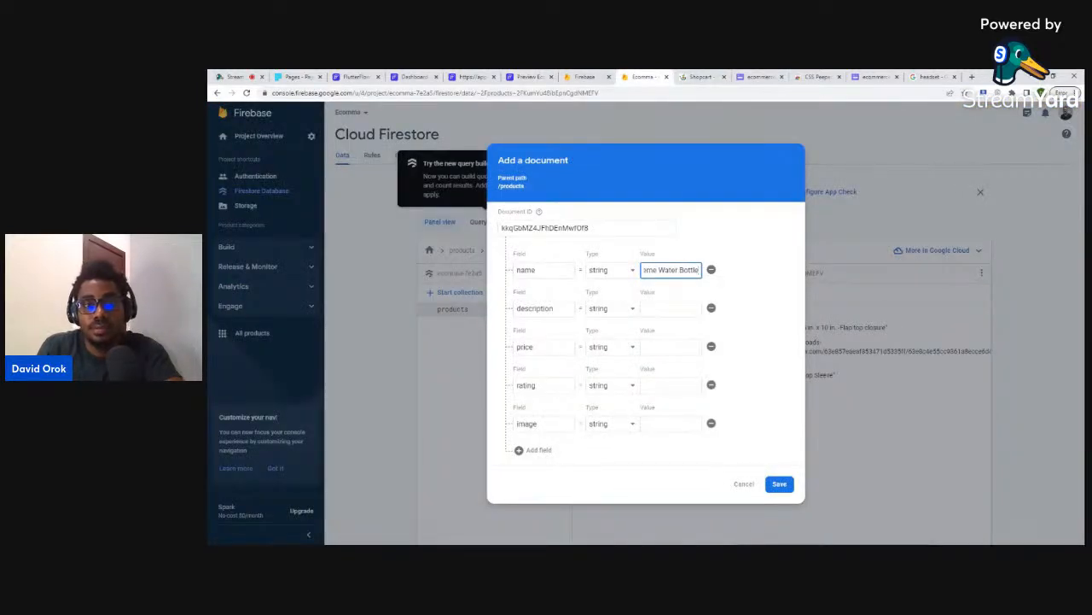
- Make price a number set to 19 and paste the water bottle's description
left_click(608, 347)
left_click(600, 361)
left_click(670, 347)
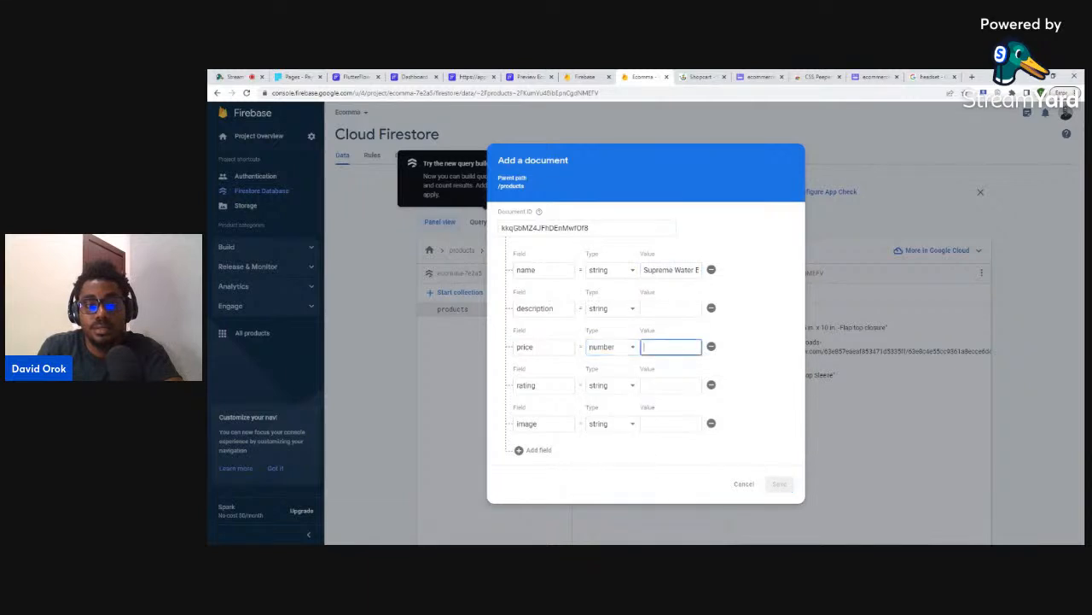
type("19")
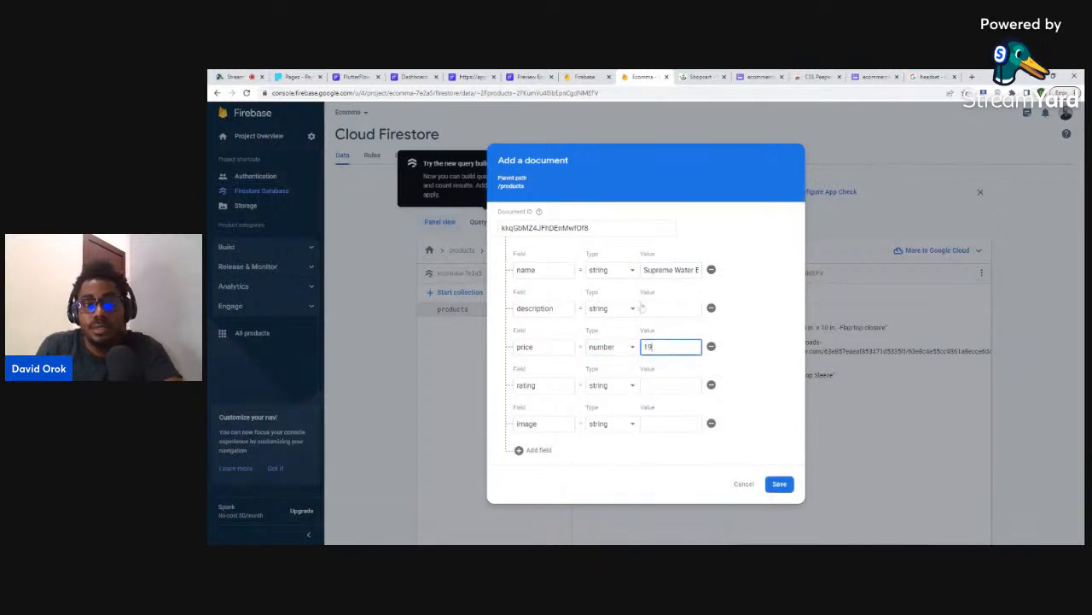
left_click(700, 76)
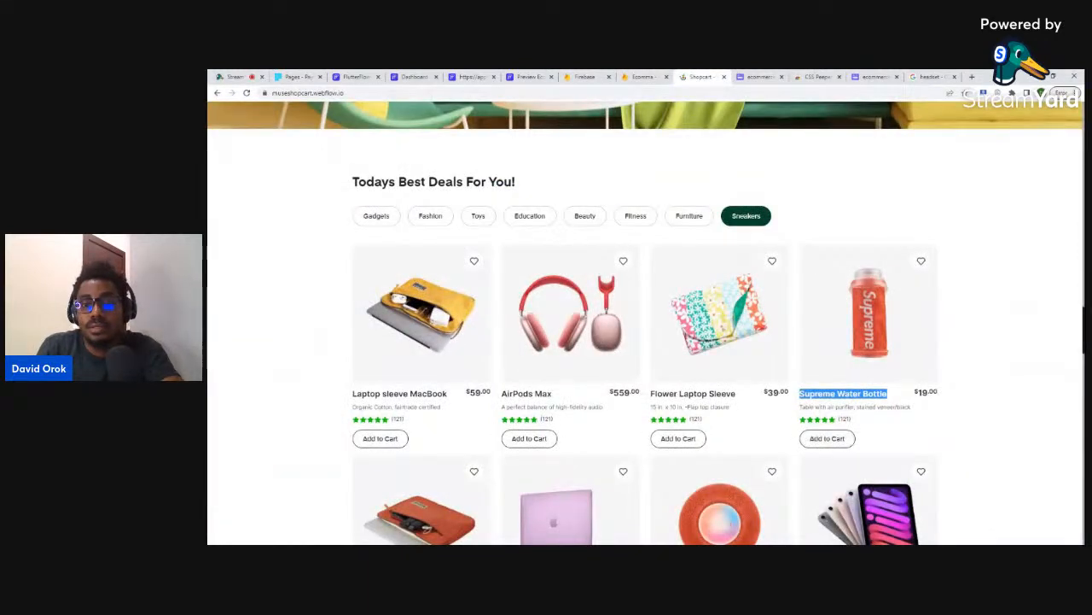
left_click_drag(799, 407, 914, 408)
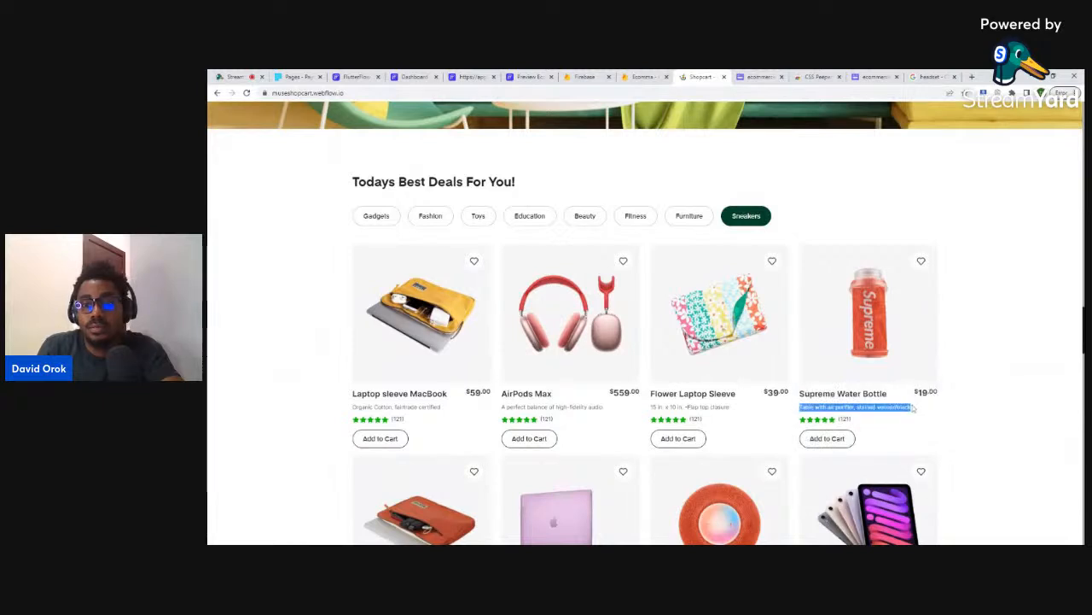
left_click(645, 76)
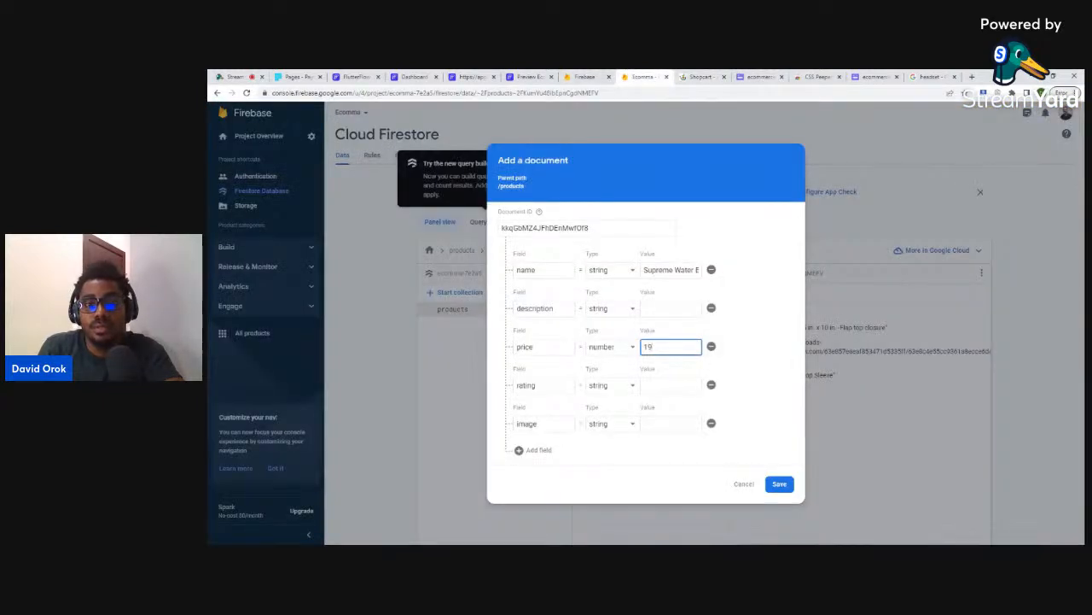
left_click(671, 308)
key("ctrl+v")
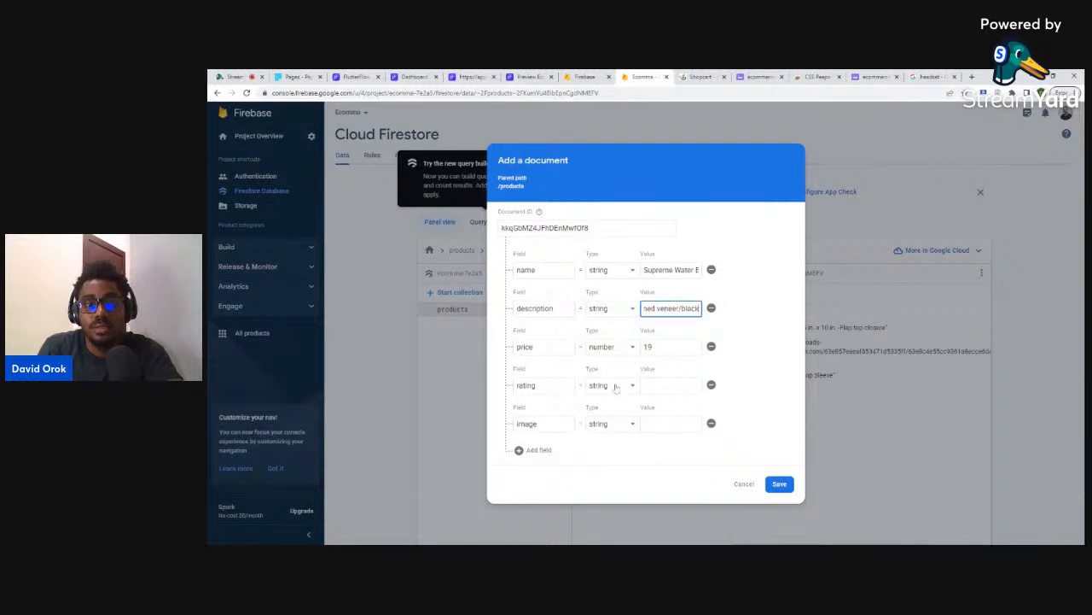
- Make rating a number set to 4, paste the image link, save, and dismiss the query builder tip
left_click(616, 385)
left_click(603, 400)
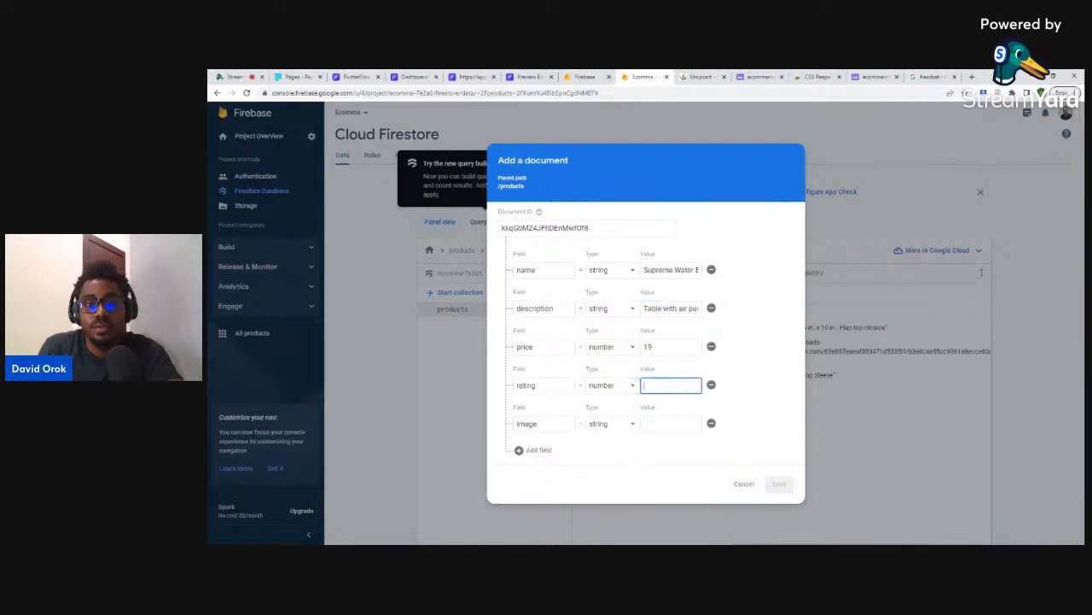
type("4")
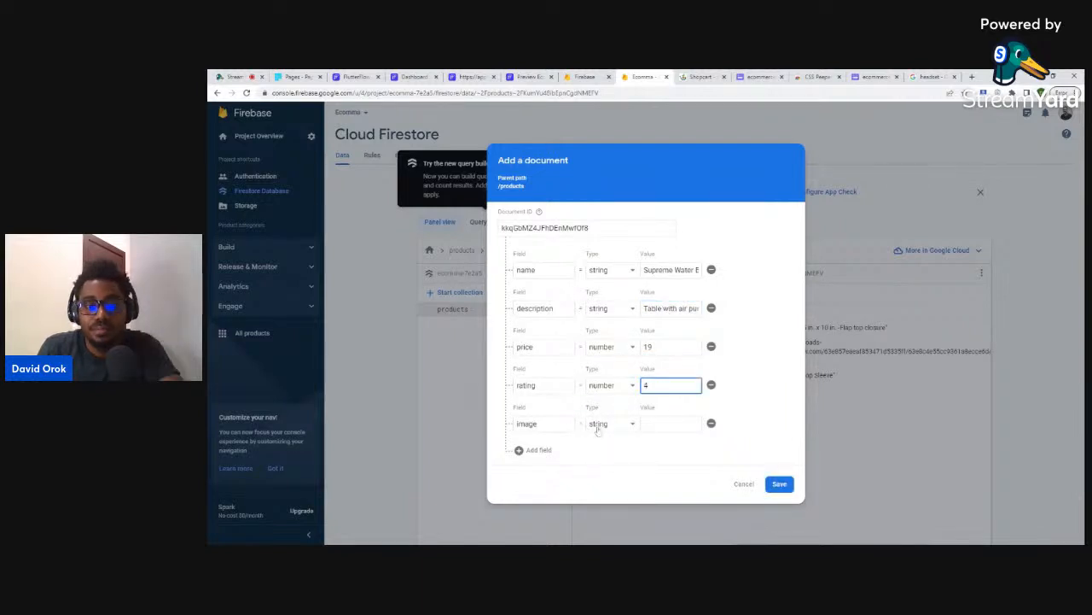
left_click(700, 77)
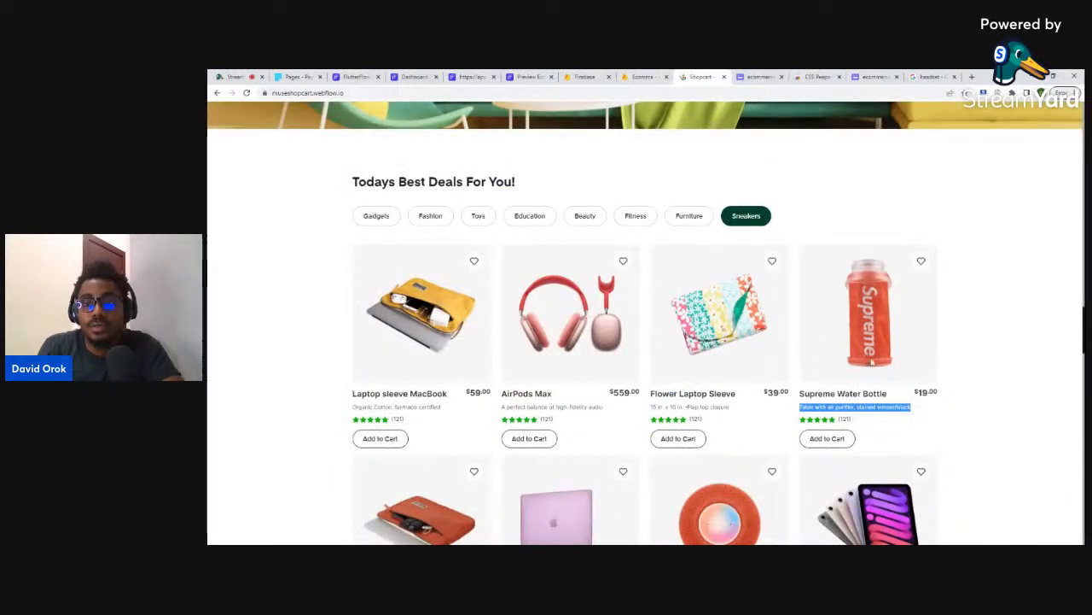
left_click(637, 79)
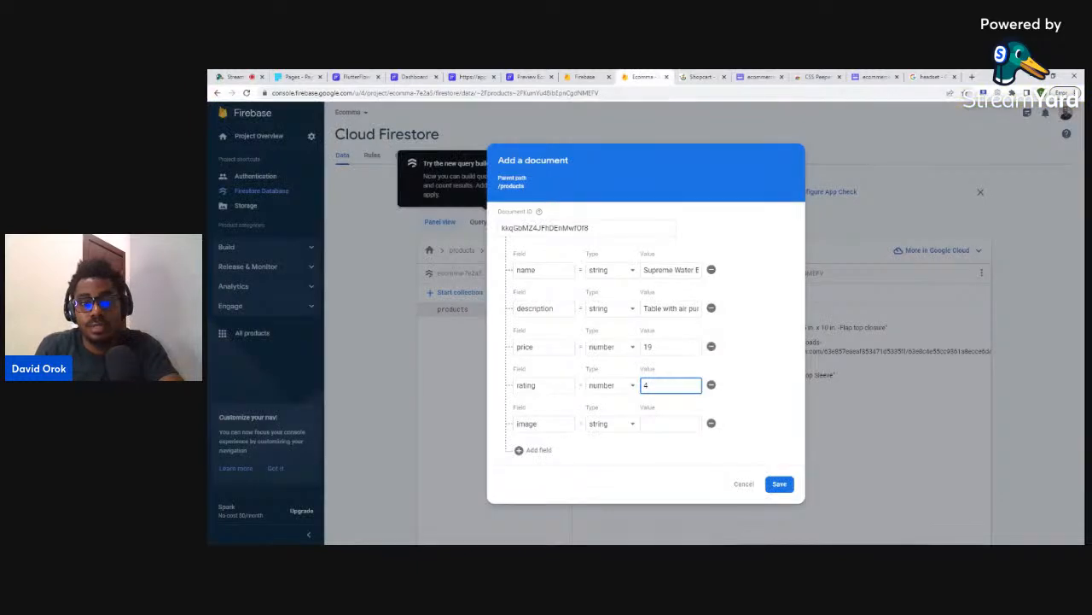
left_click(671, 424)
key("ctrl+v")
left_click(779, 483)
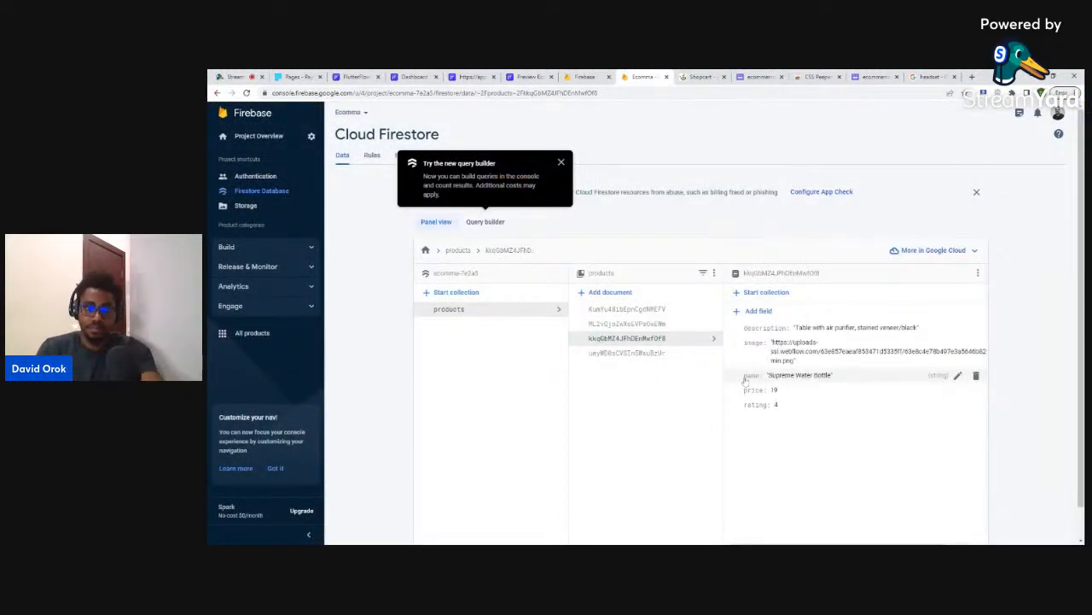
left_click(560, 161)
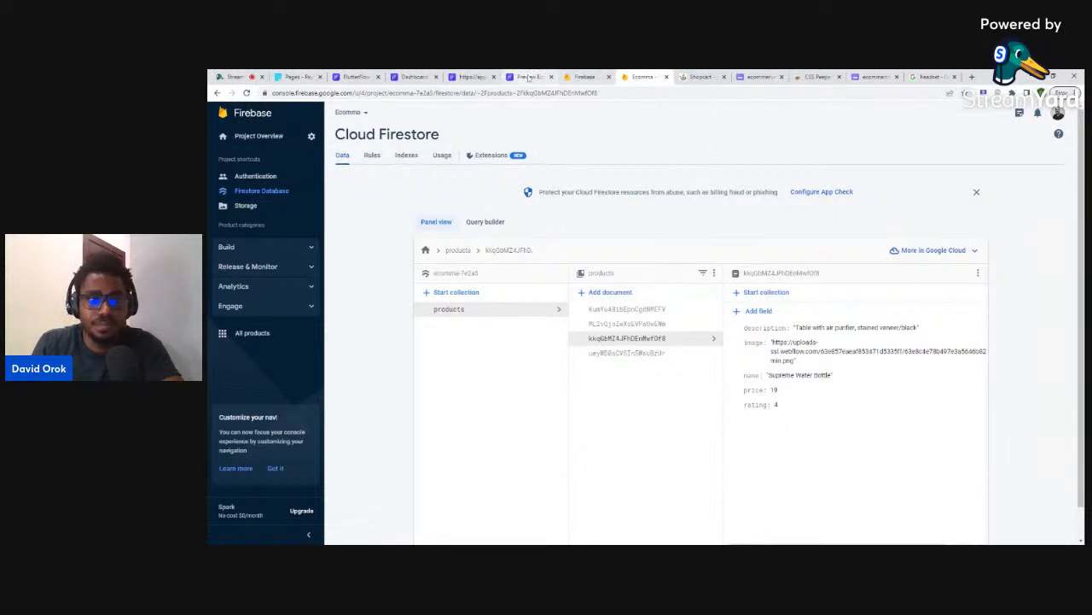
- Back in FlutterFlow, add an 'image' field typed Image Path to the products schema
left_click(480, 77)
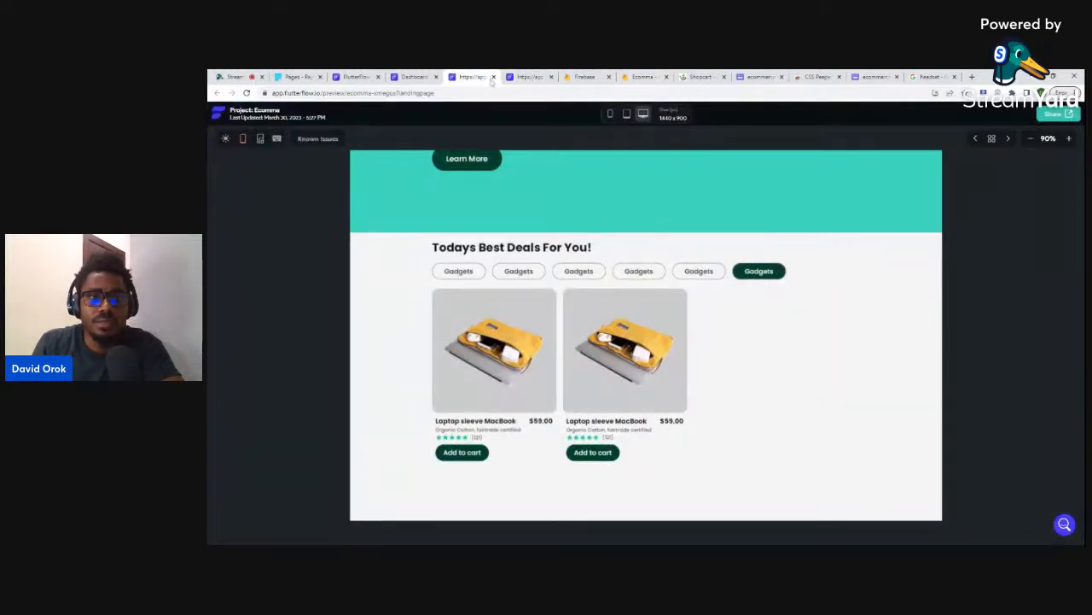
left_click(492, 77)
left_click(493, 77)
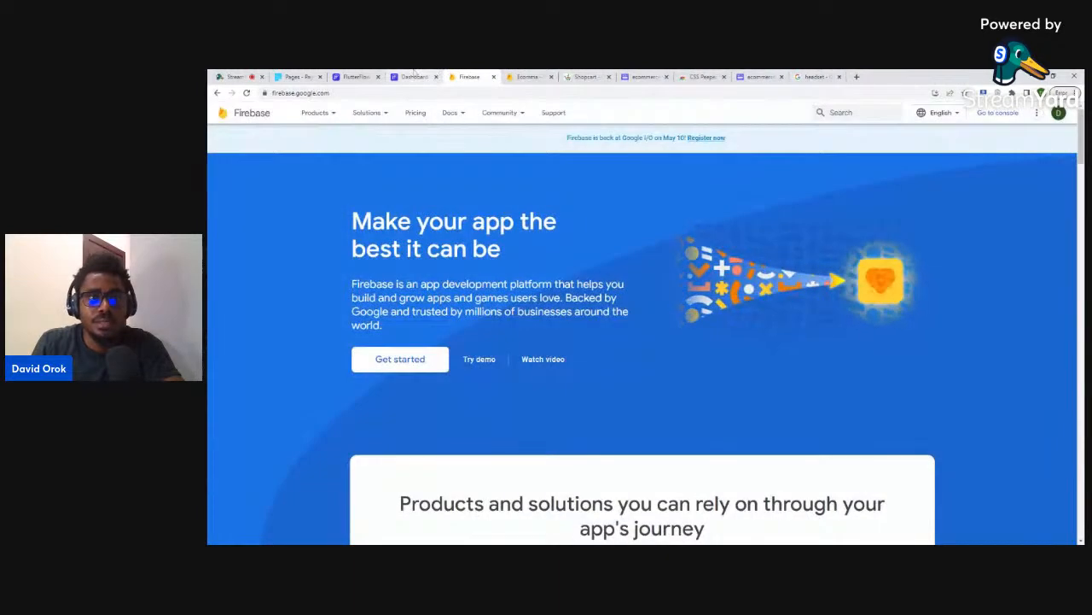
left_click(427, 77)
left_click(474, 285)
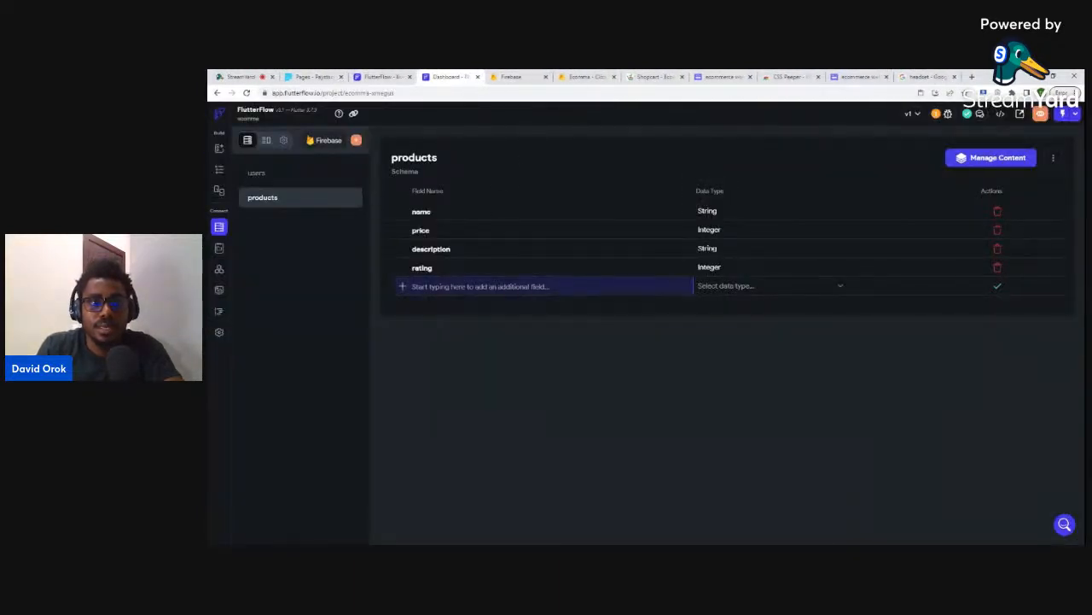
type("Ima")
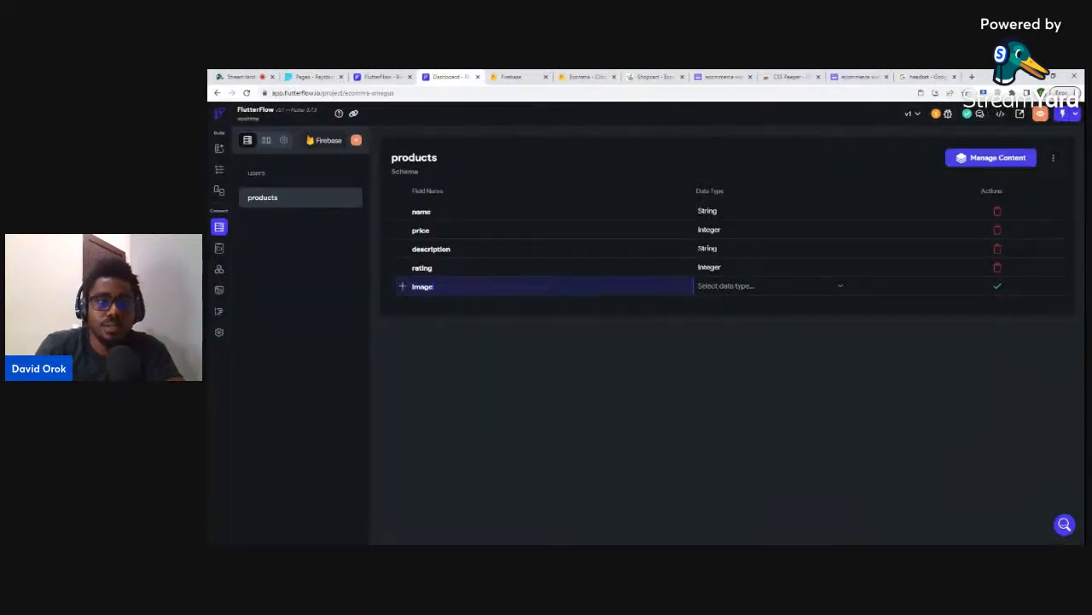
left_click(732, 291)
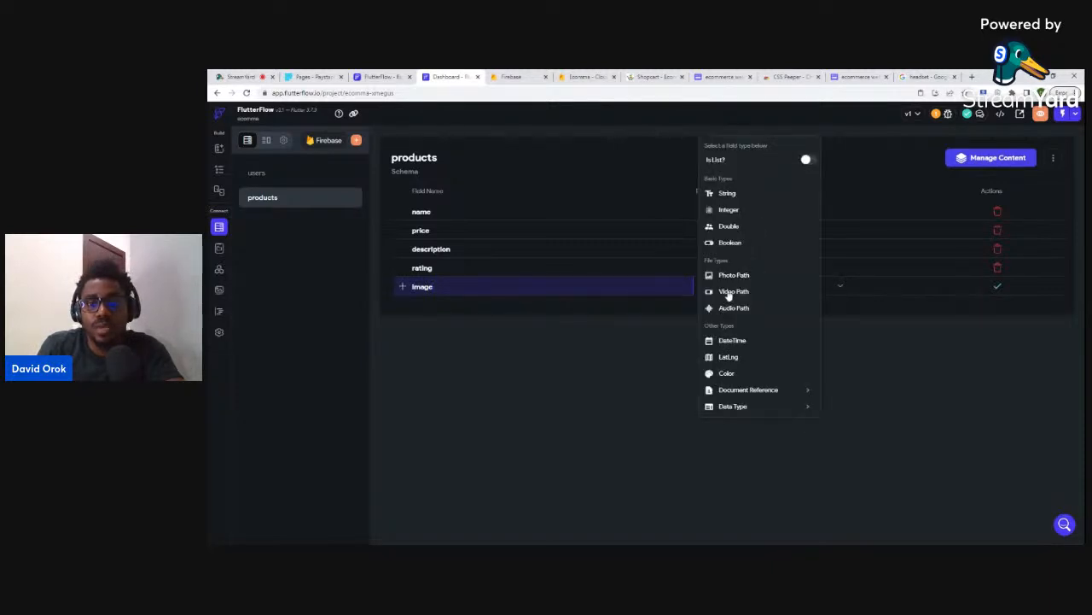
left_click(729, 278)
left_click(1000, 288)
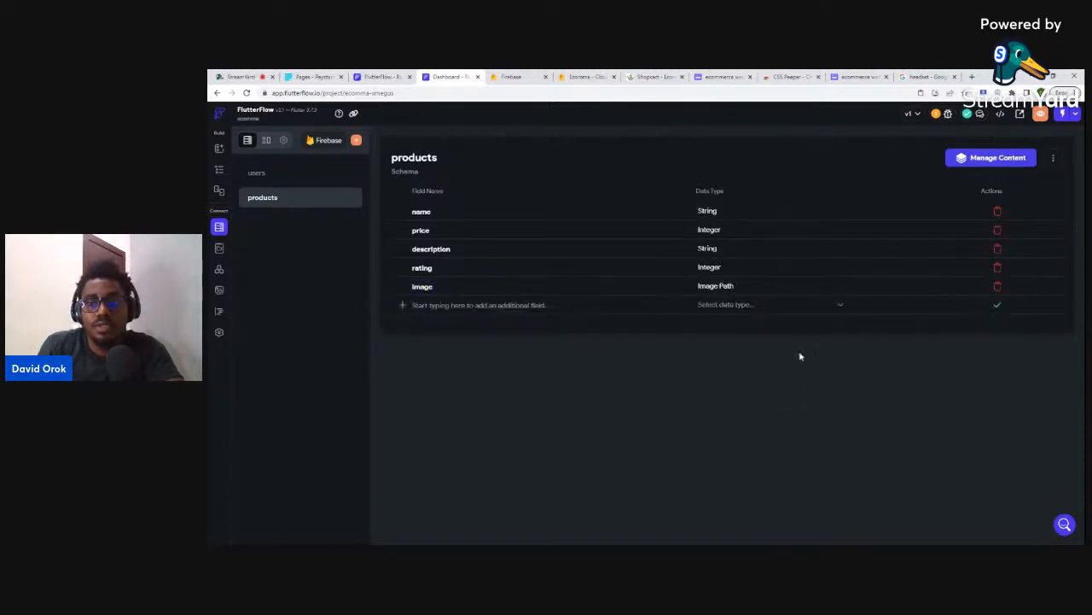
- On the landingpage, delete the second product card column
left_click(220, 171)
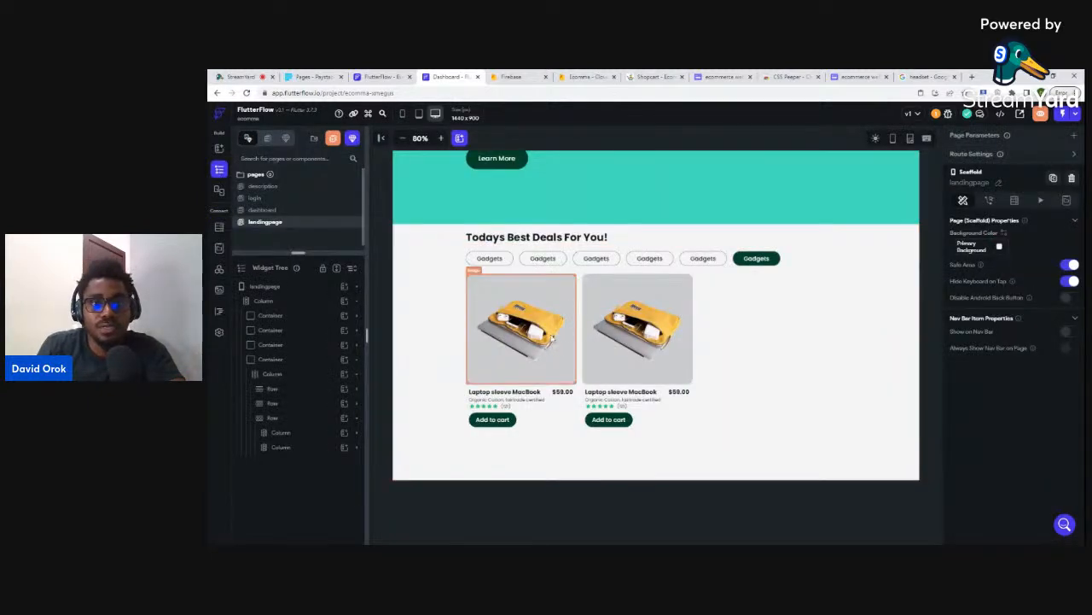
left_click(611, 280)
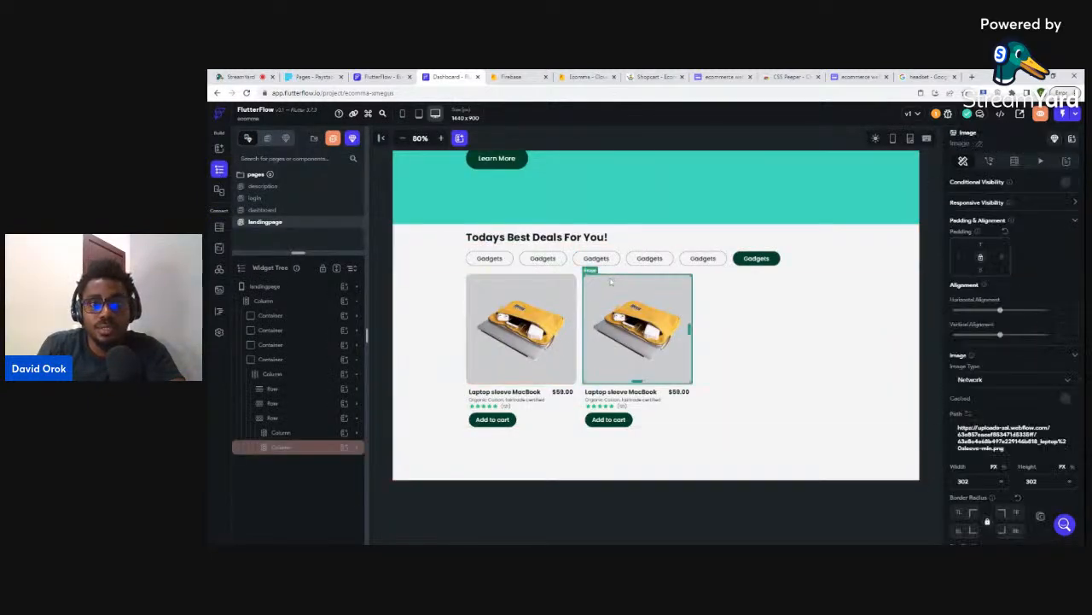
left_click(274, 451)
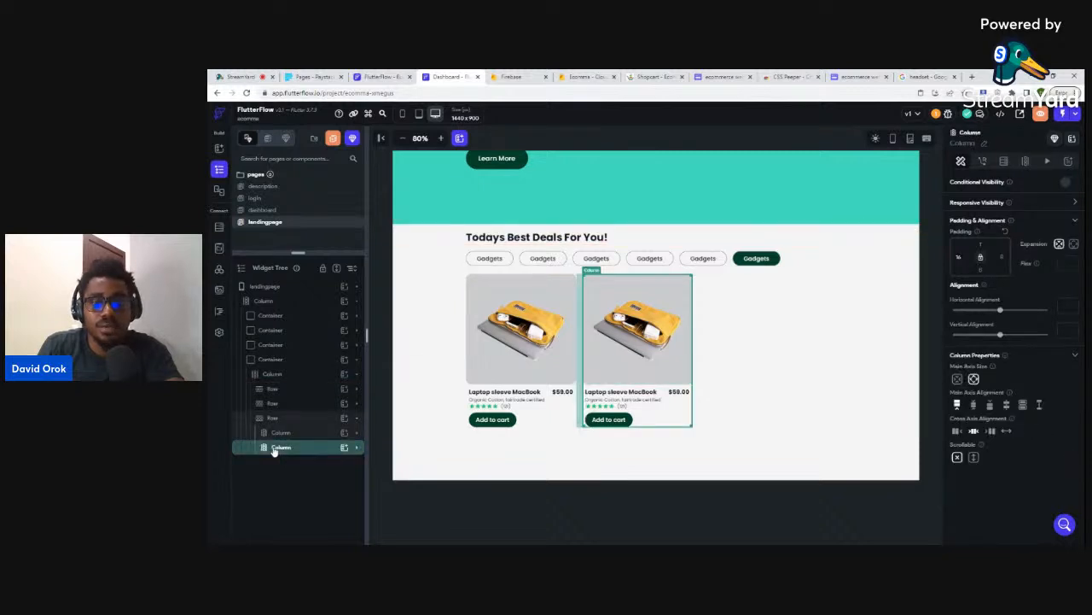
key("Delete")
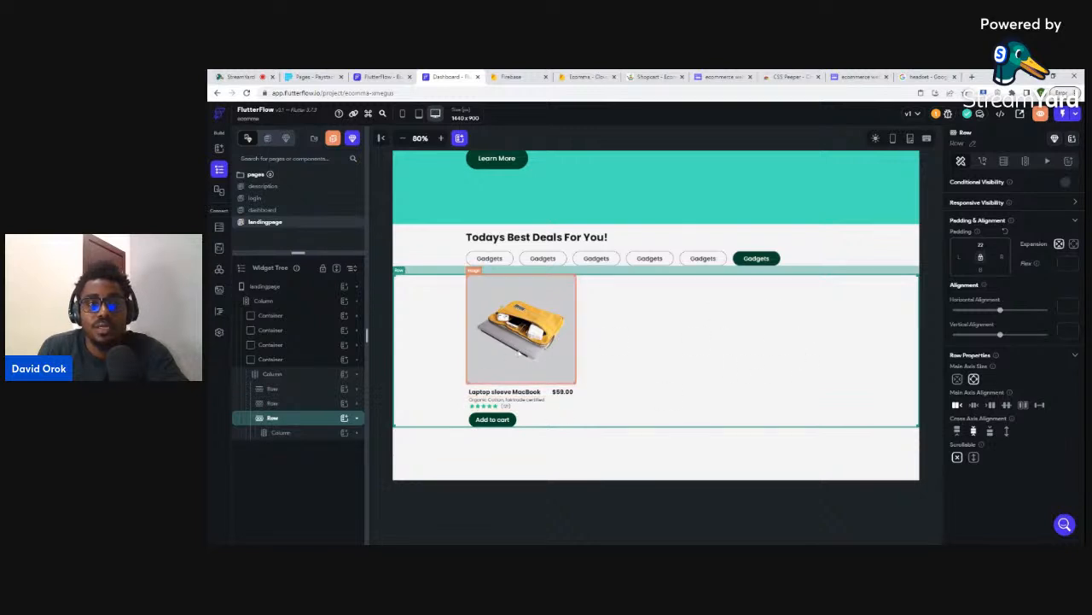
- Try wrapping the remaining product card column in a ListView, then dismiss the crash error
left_click(278, 433)
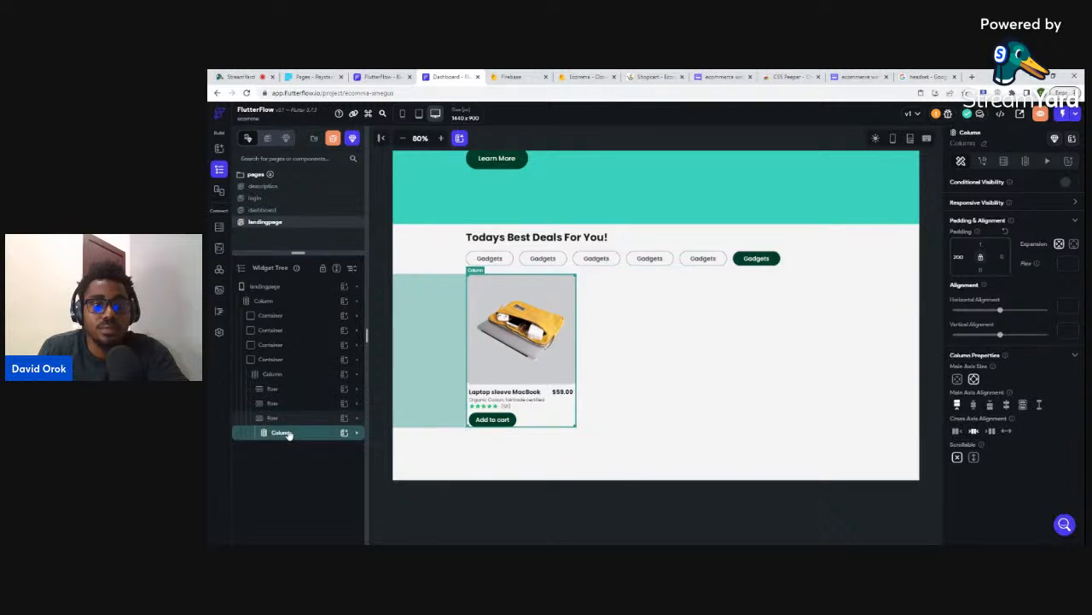
right_click(287, 434)
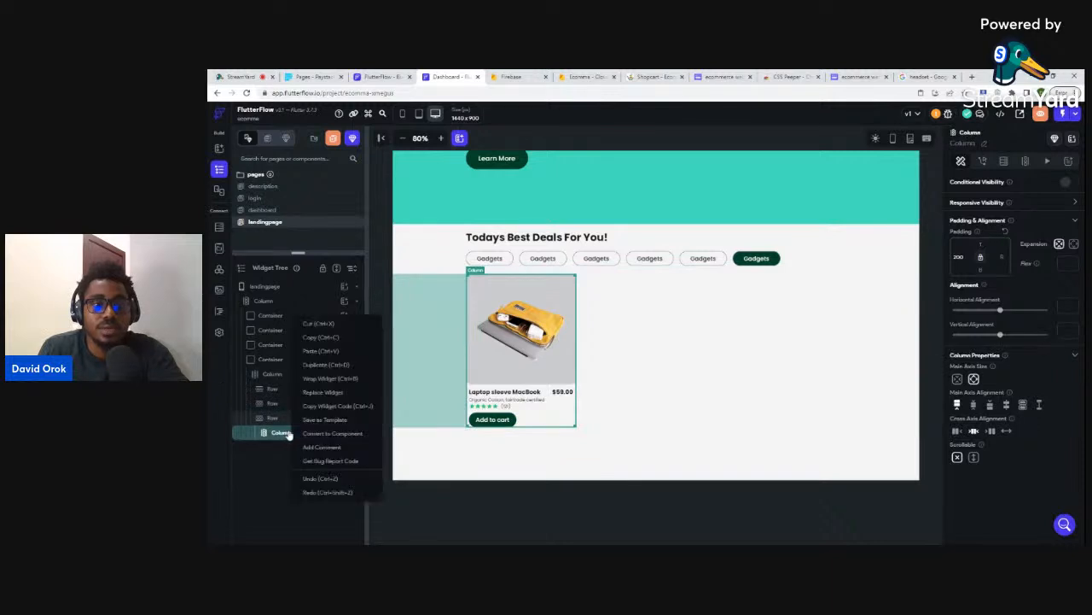
left_click(325, 384)
left_click(616, 329)
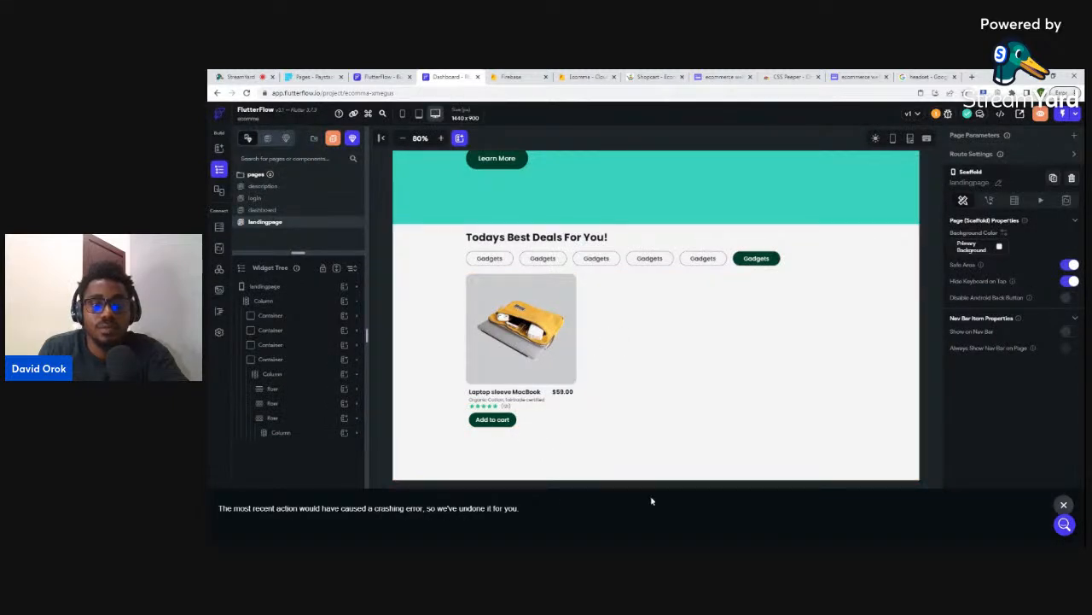
left_click(1064, 504)
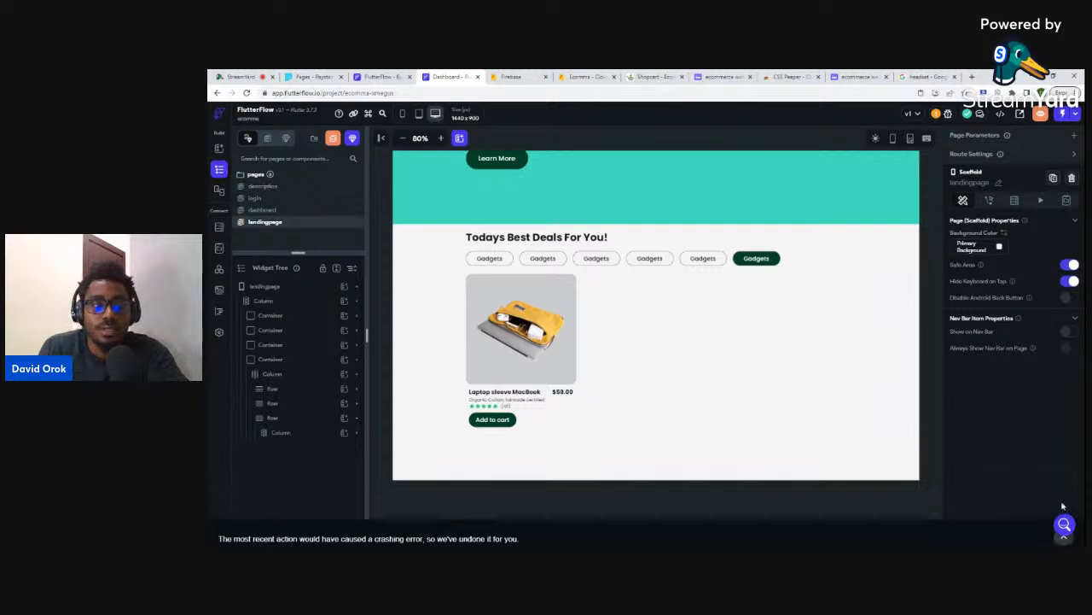
left_click(275, 419)
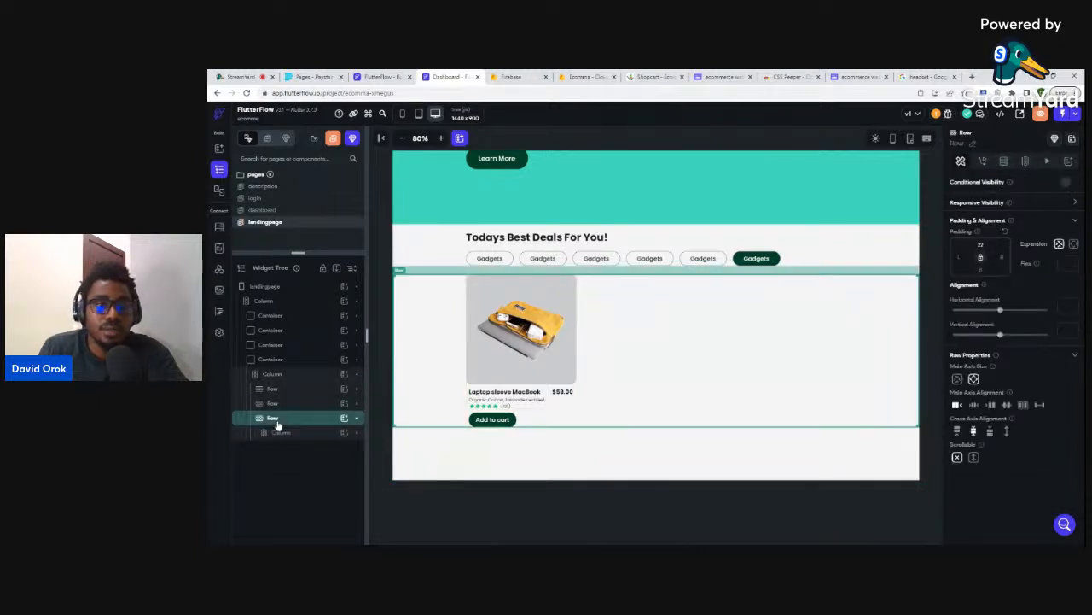
left_click(276, 403)
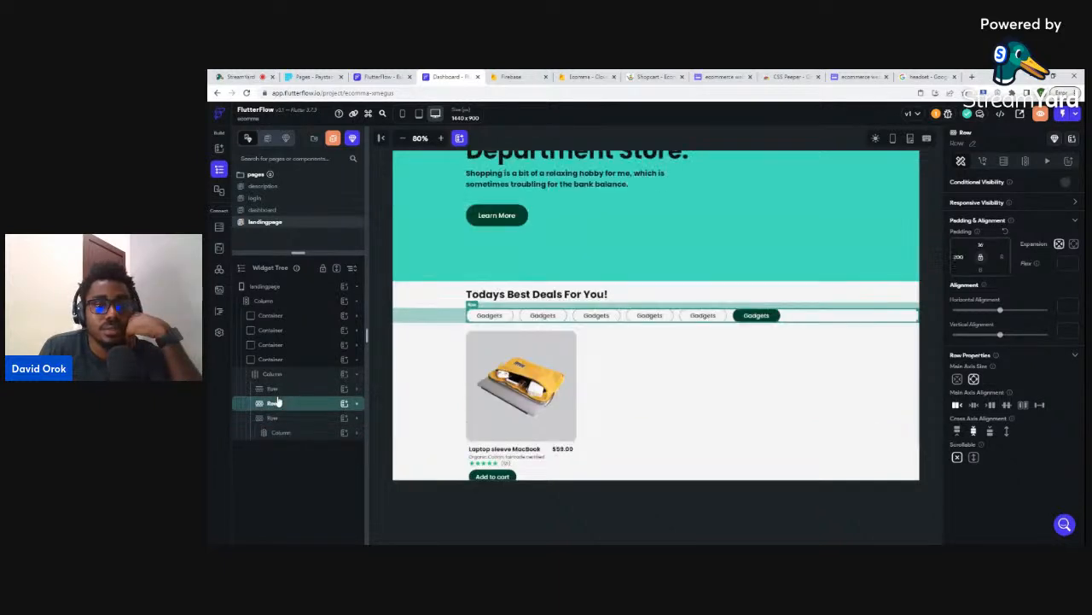
left_click(282, 418)
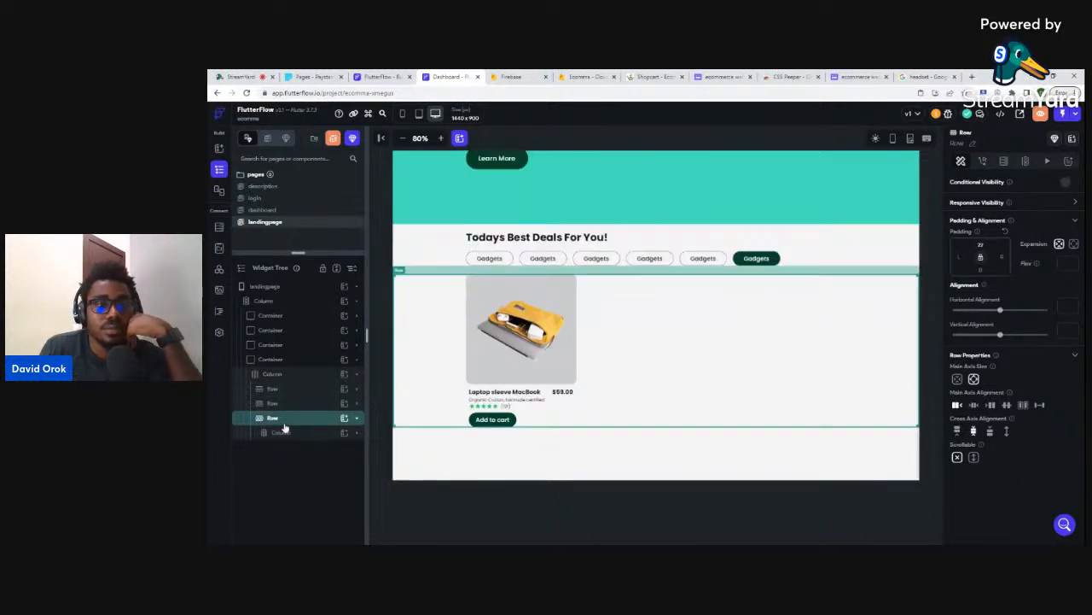
left_click(285, 425)
left_click(281, 429)
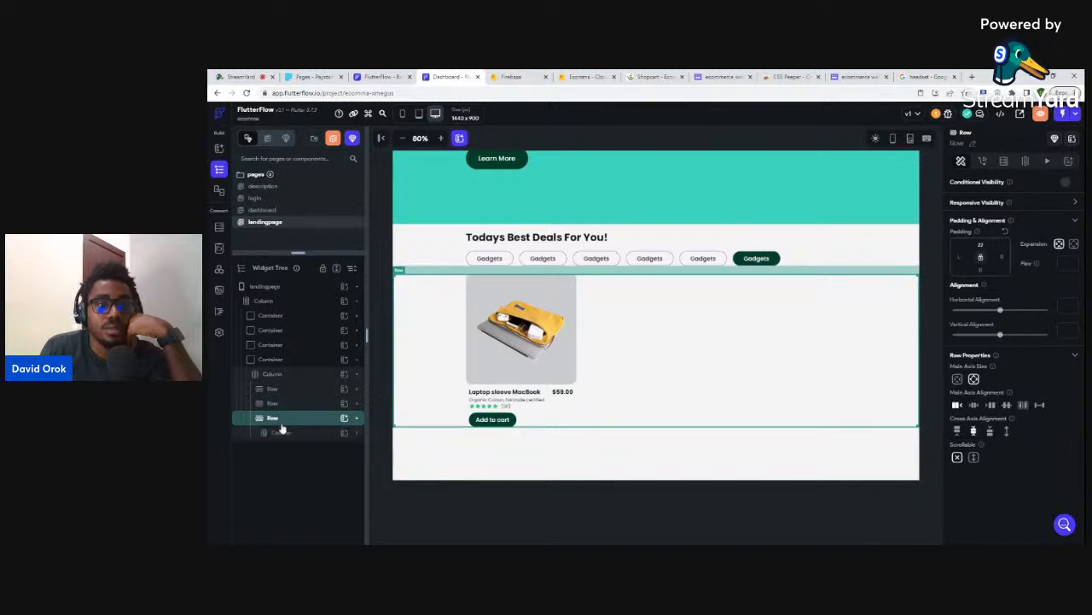
left_click(311, 432)
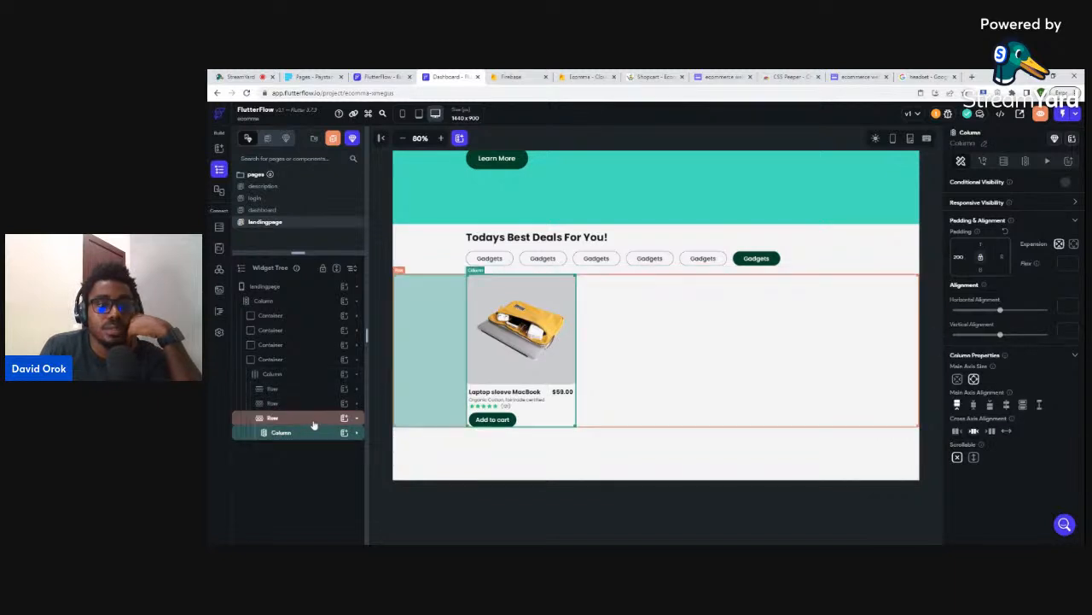
left_click(310, 418)
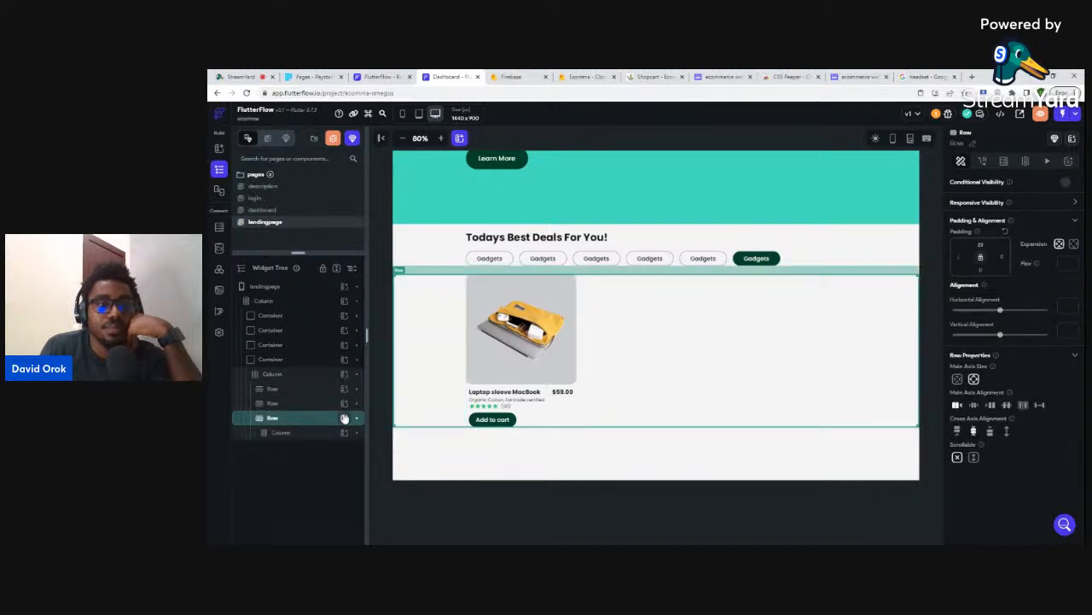
left_click(344, 417)
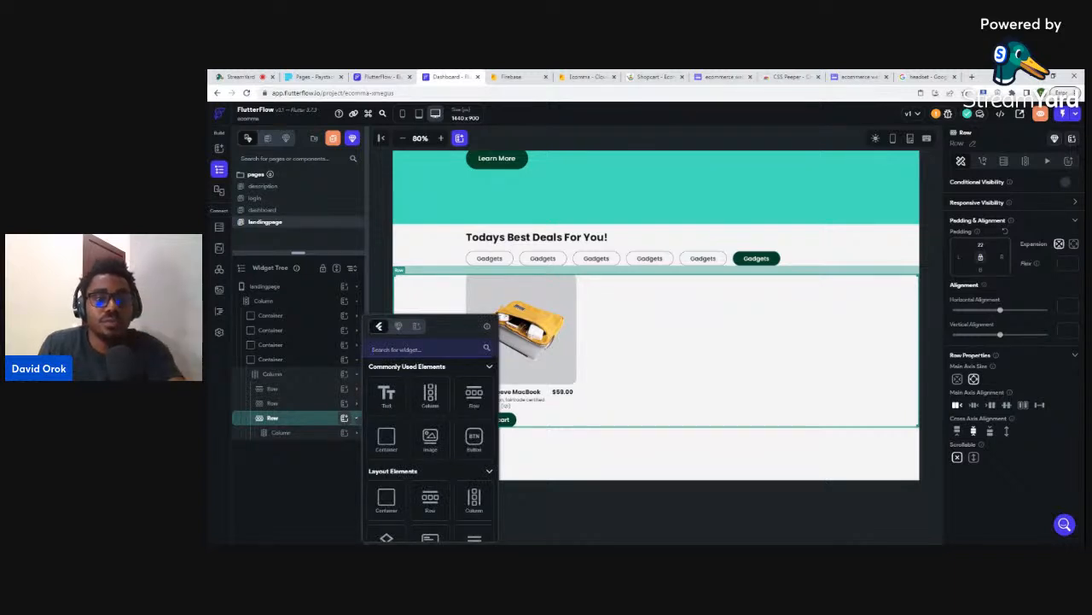
type("list")
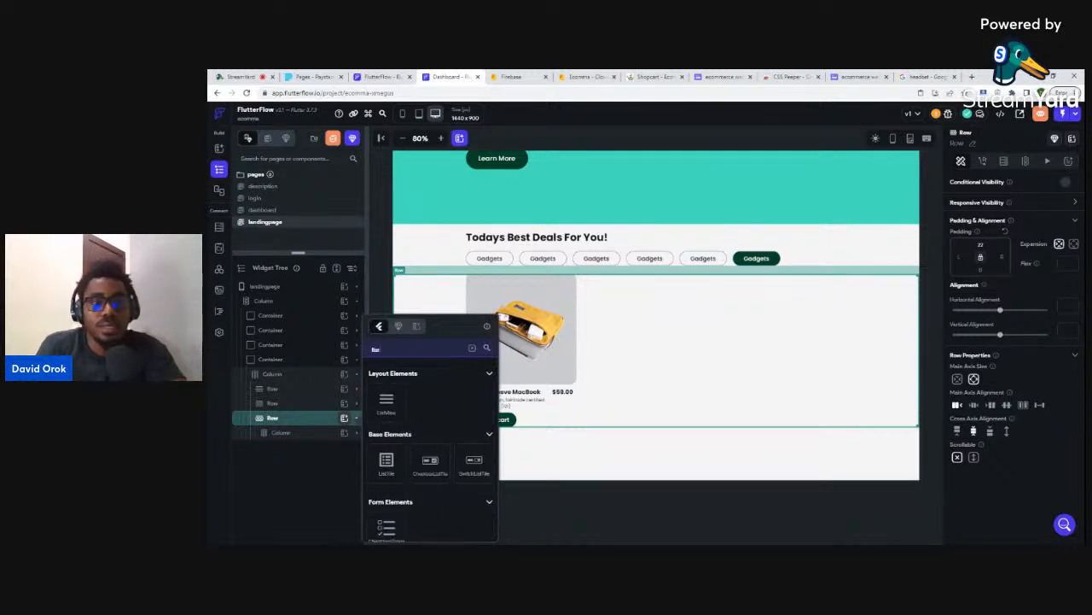
left_click(385, 403)
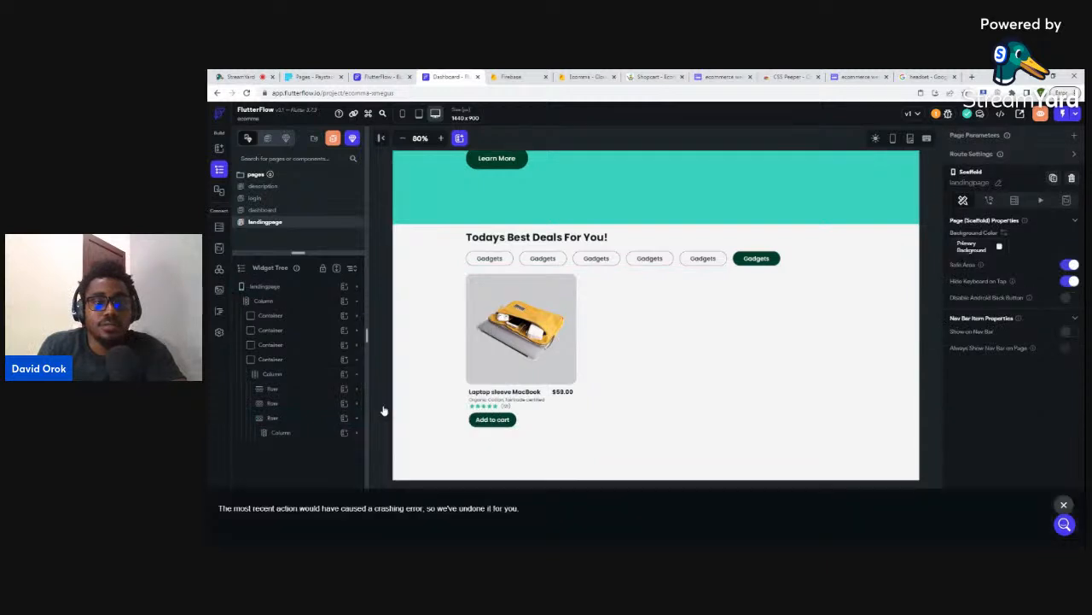
left_click(1065, 506)
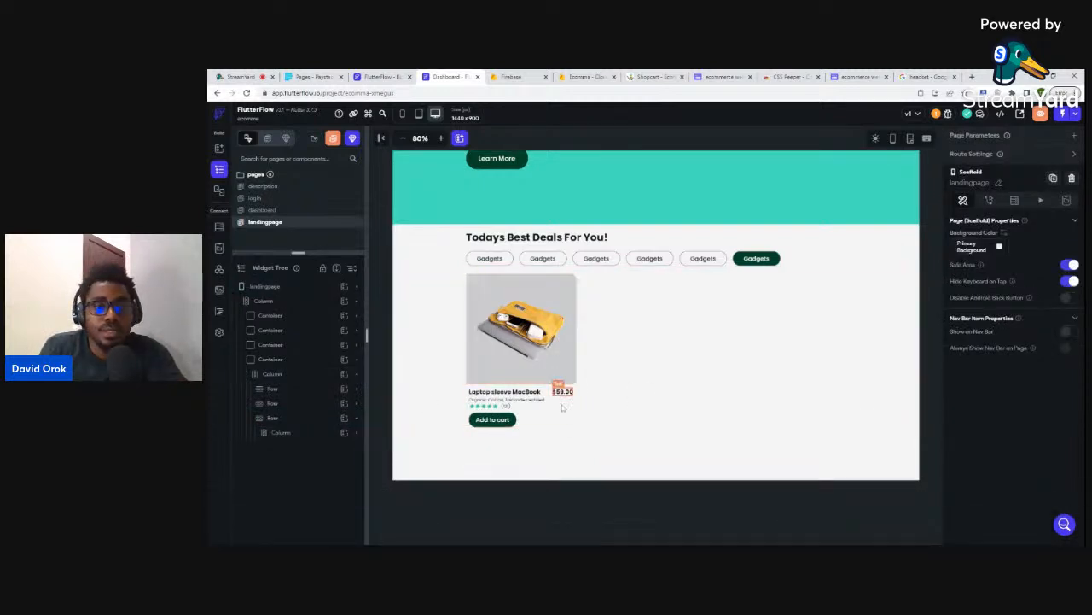
left_click(565, 376)
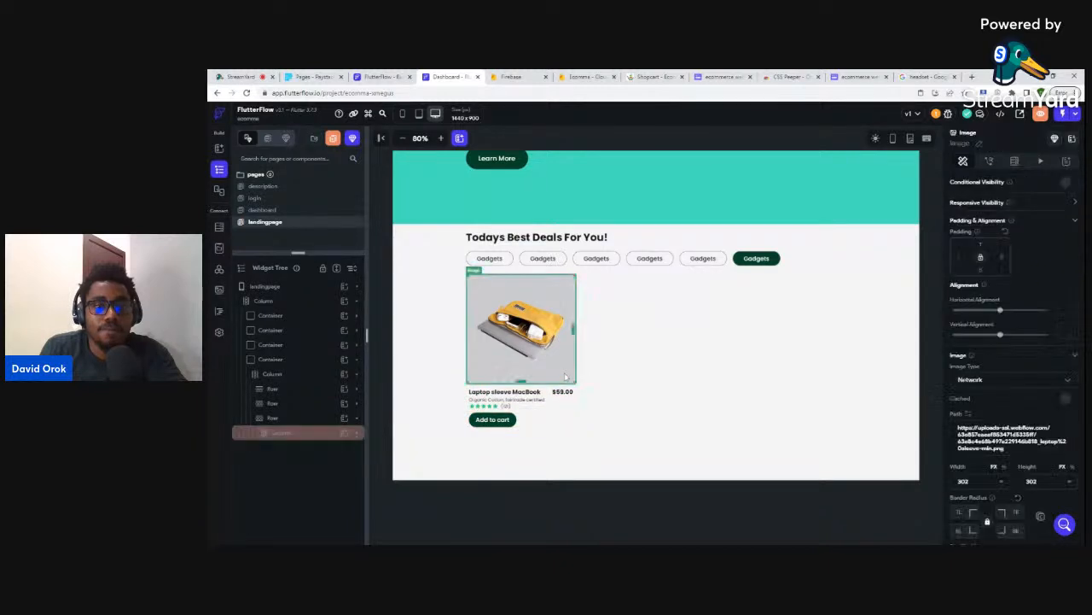
left_click(298, 434)
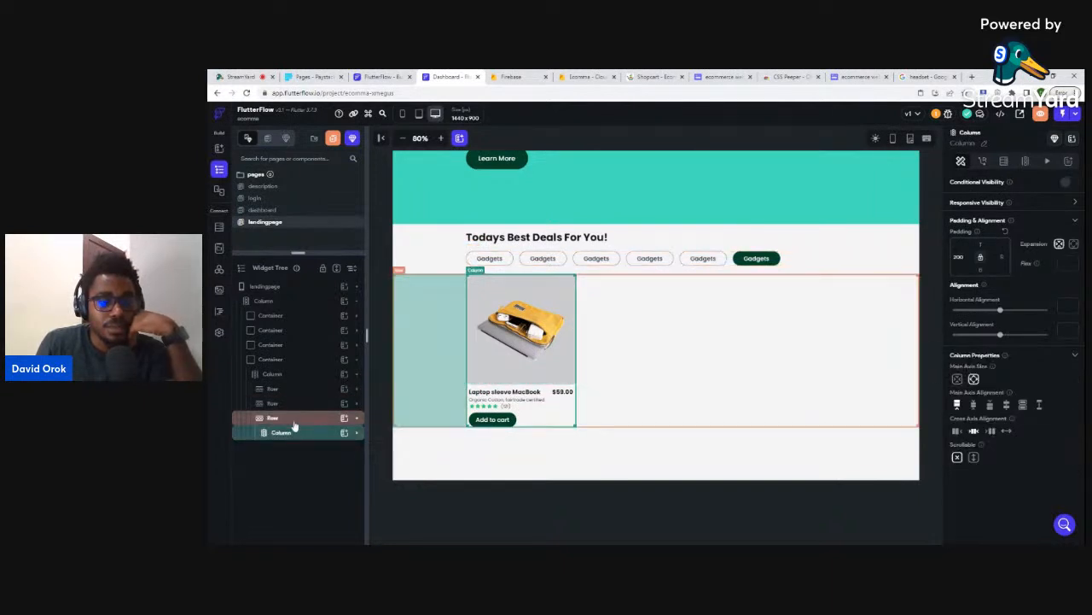
left_click(293, 422)
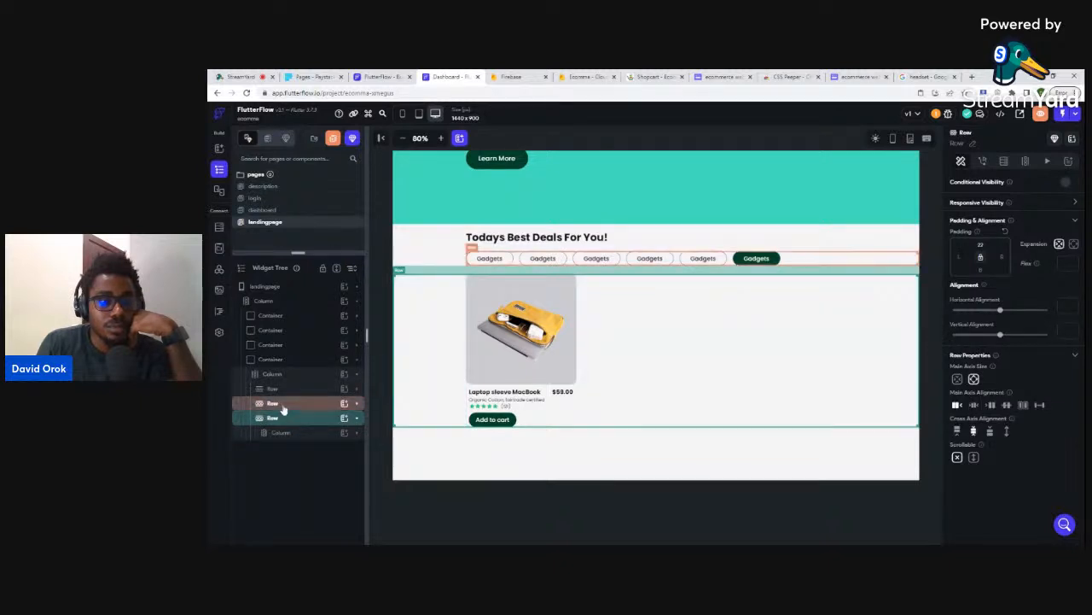
left_click(284, 408)
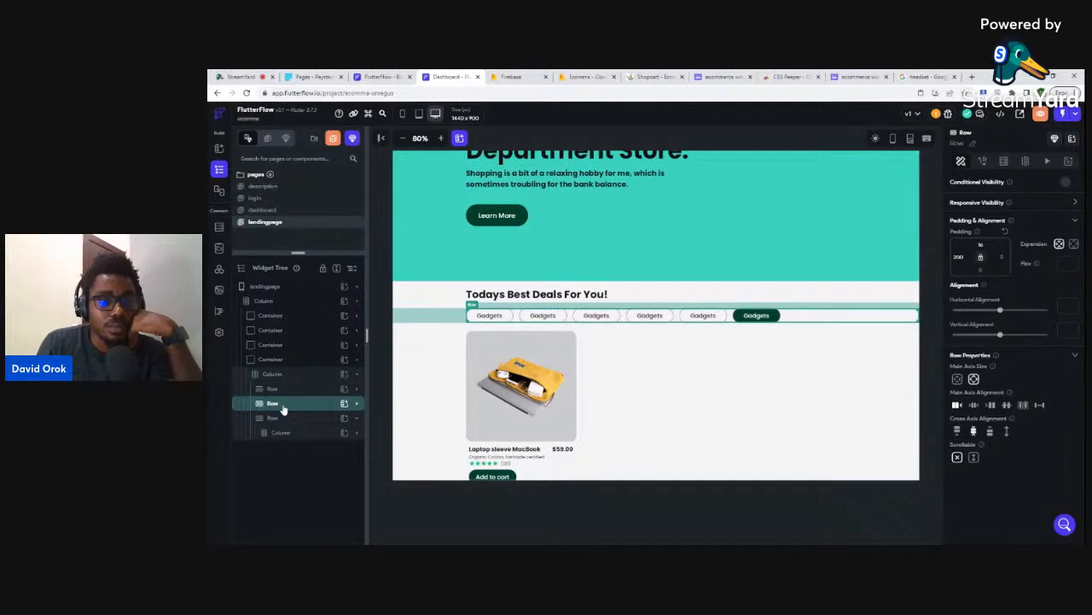
left_click(284, 419)
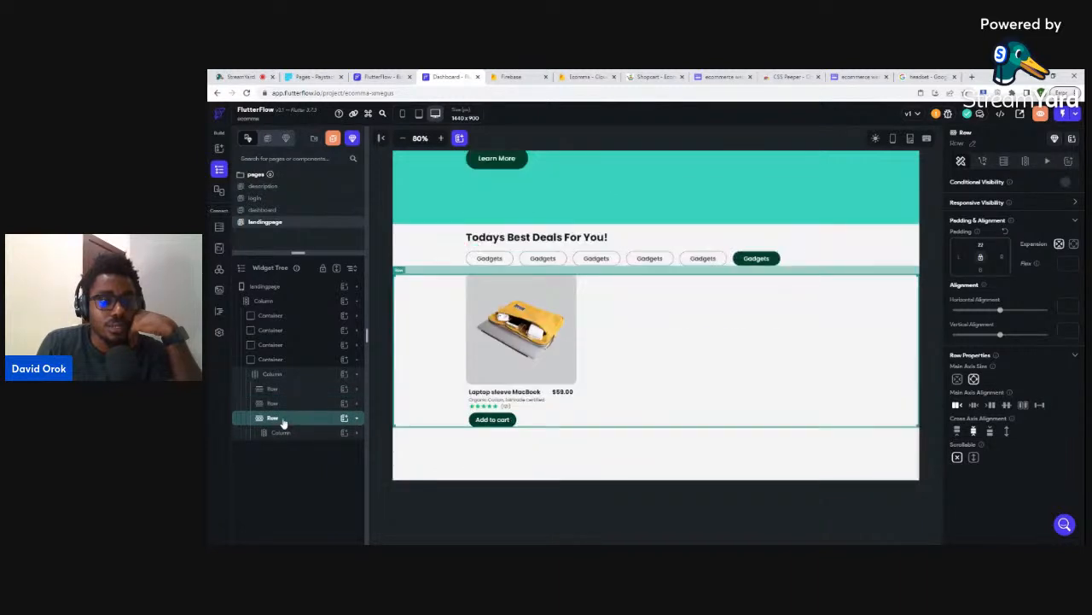
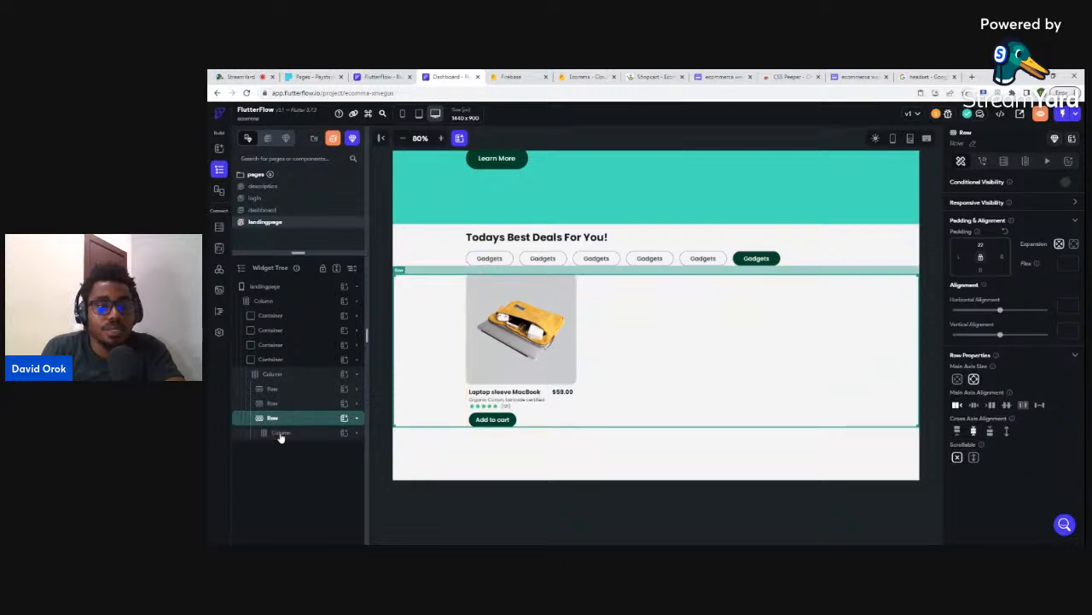
- Save the laptop sleeve product card column as a reusable template named 'cardproduct'
left_click(281, 433)
right_click(281, 435)
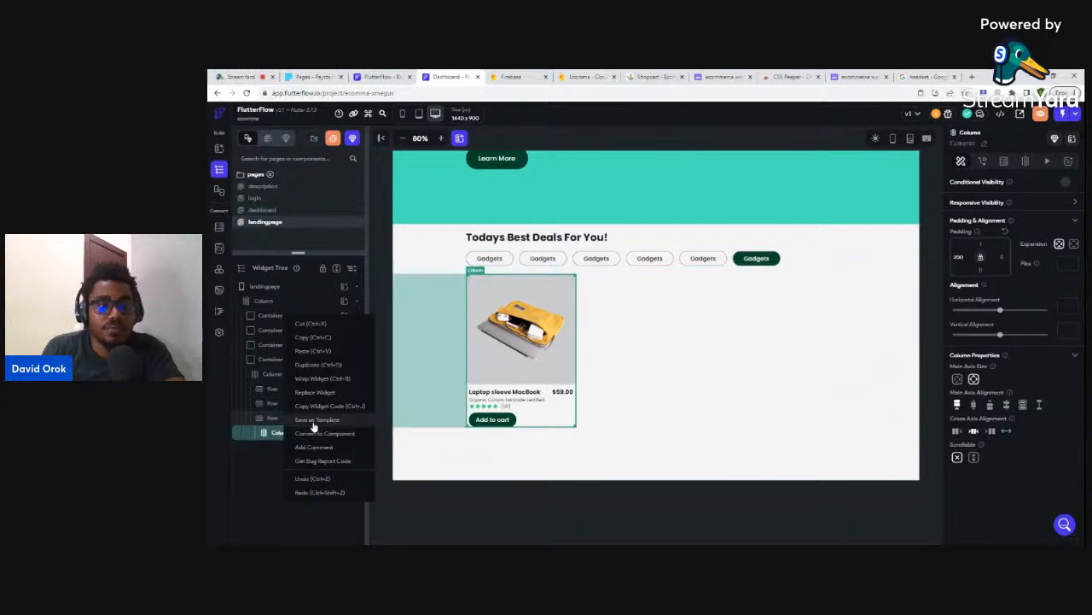
left_click(311, 419)
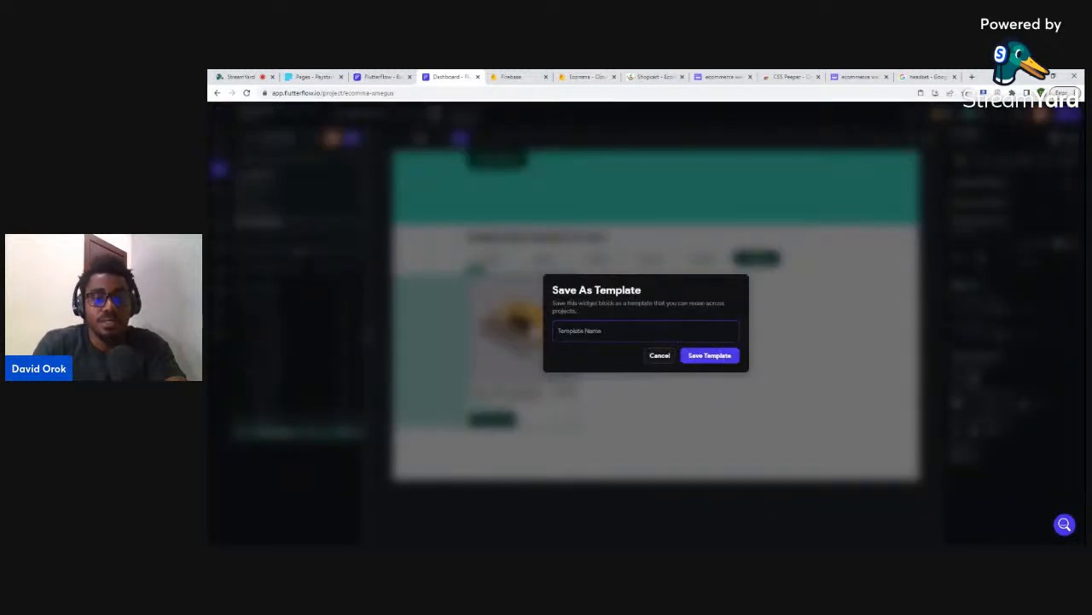
type("cardproduct")
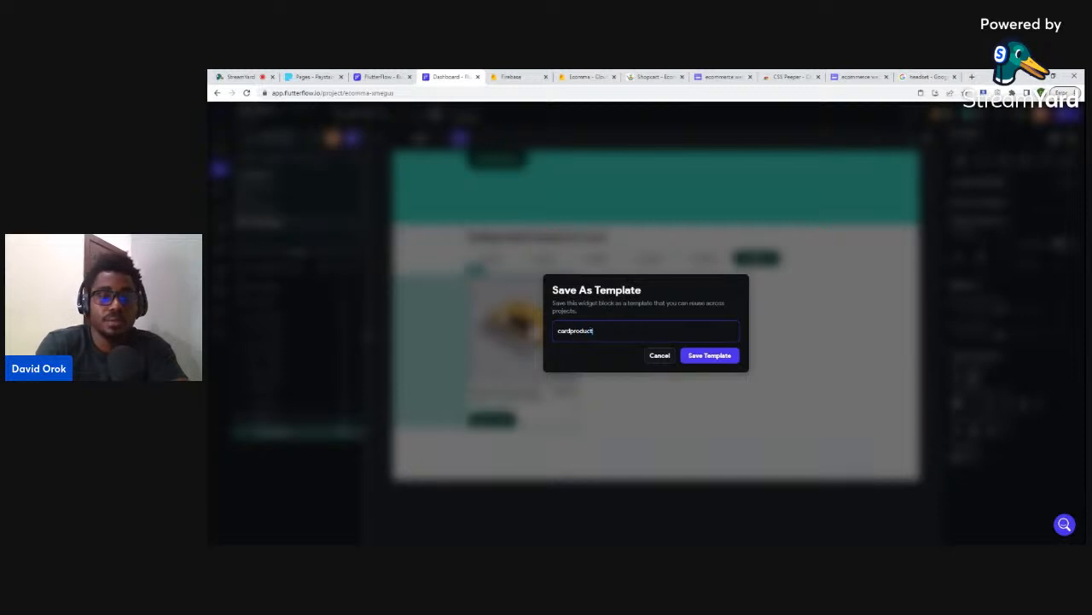
left_click(715, 357)
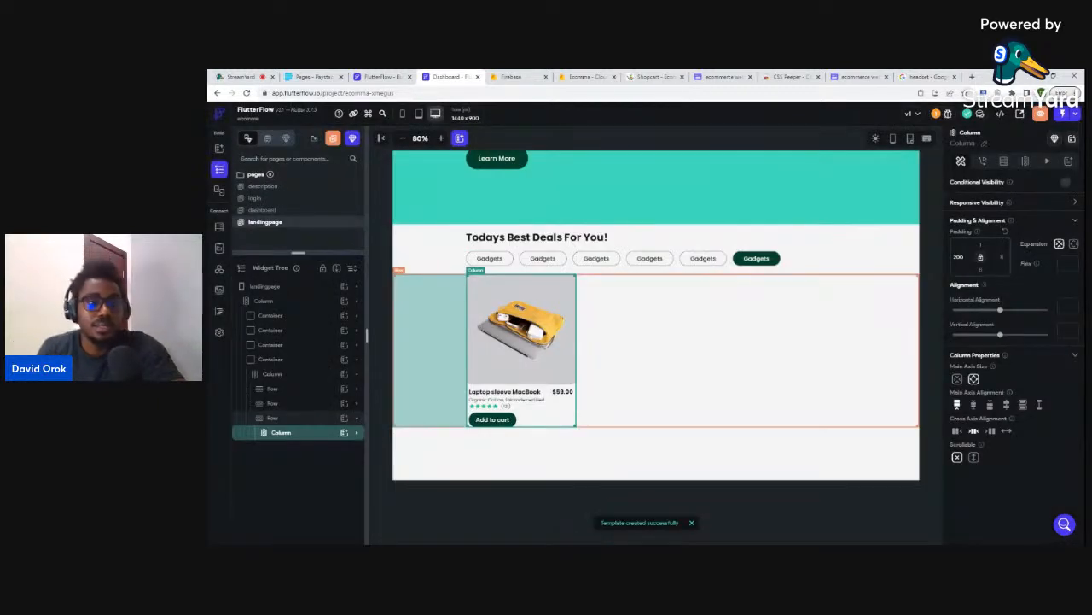
left_click(285, 419)
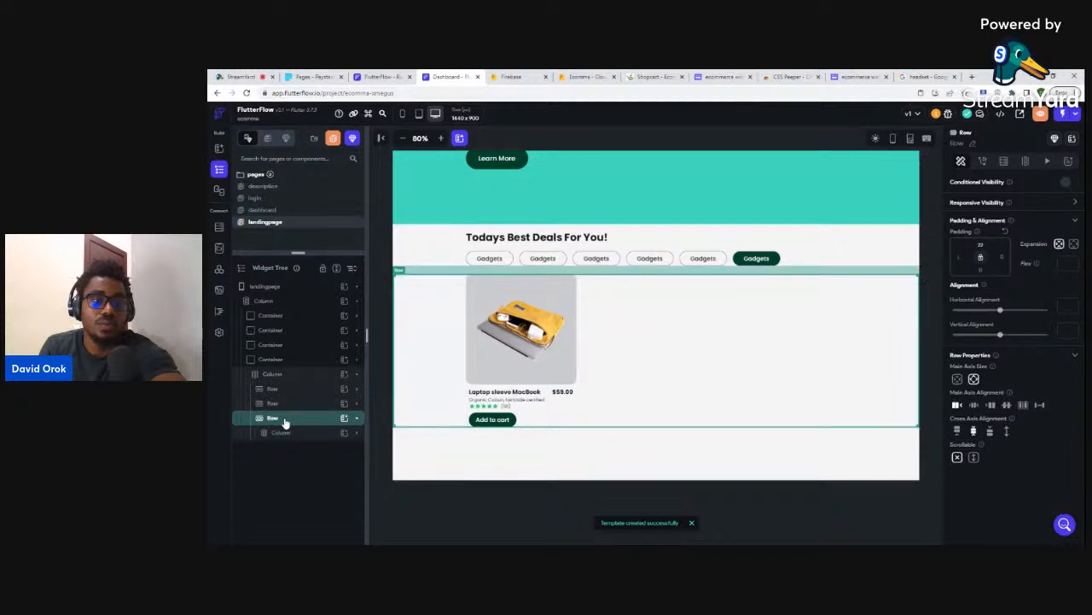
- Delete the product card row and add a ListView to the deals column
key("Delete")
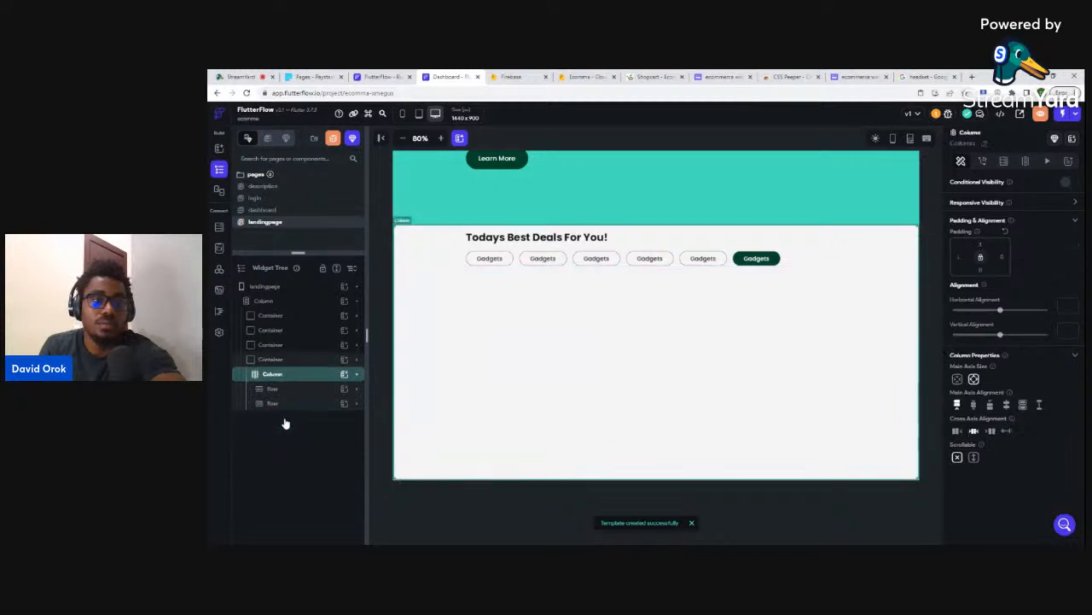
left_click(344, 376)
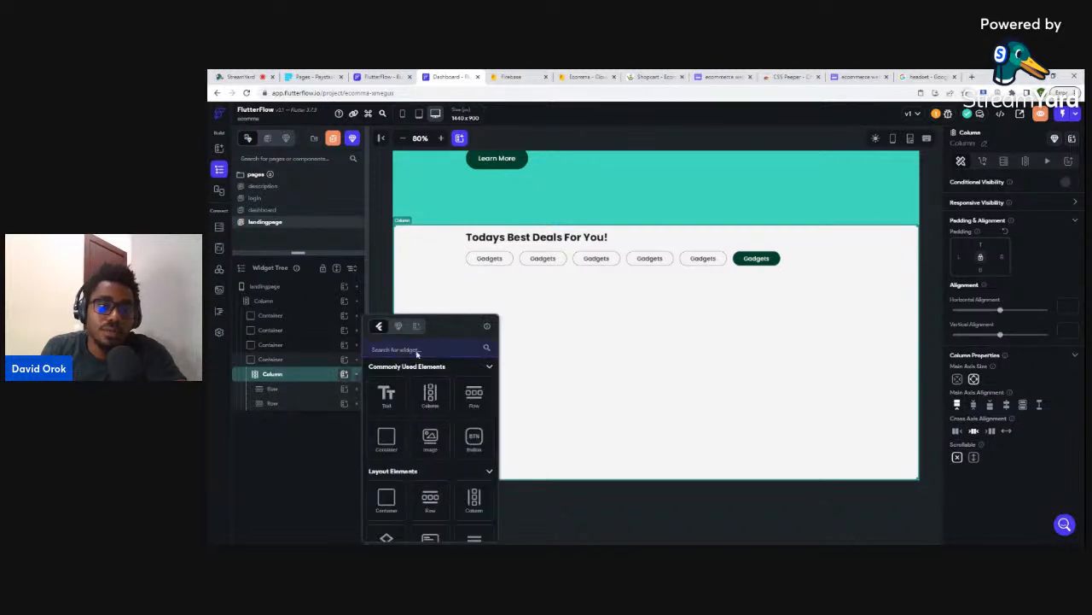
type("lis")
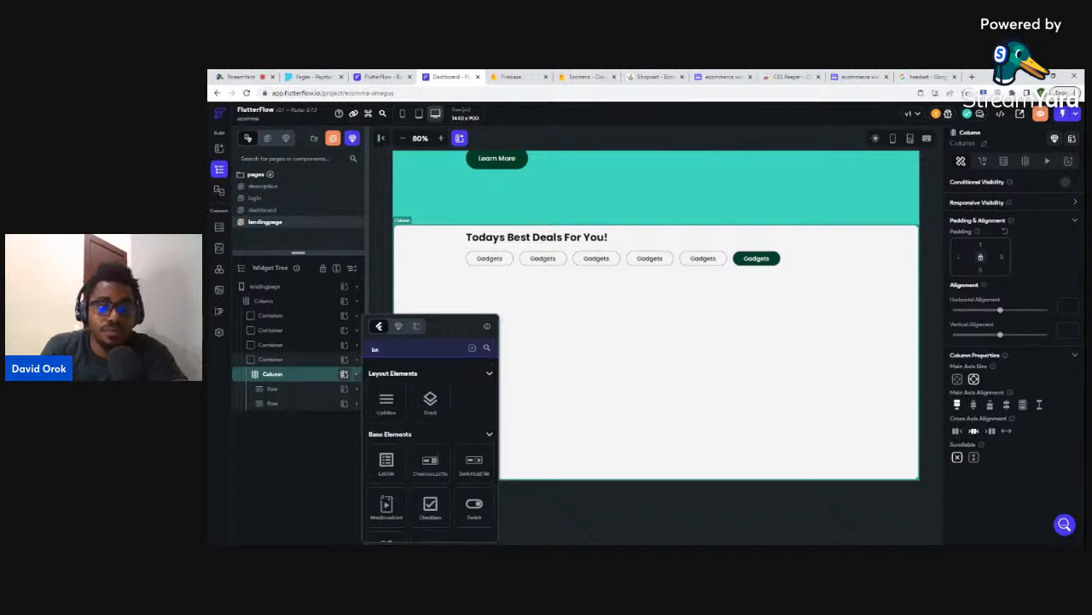
left_click(386, 408)
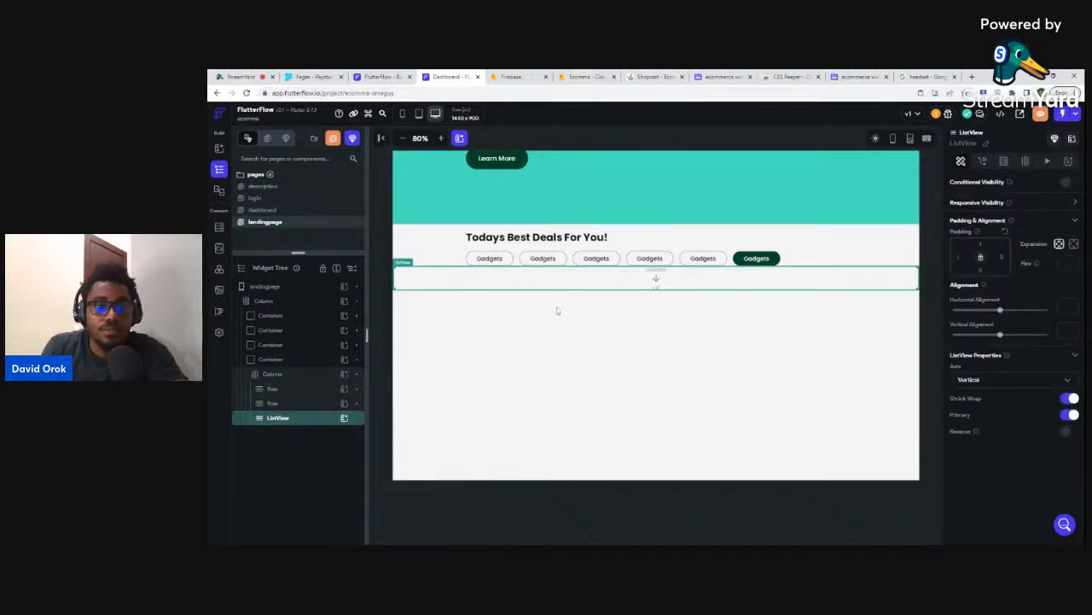
- Try a horizontal scroll direction on the ListView, dismiss the crash error, and reselect it
left_click(970, 386)
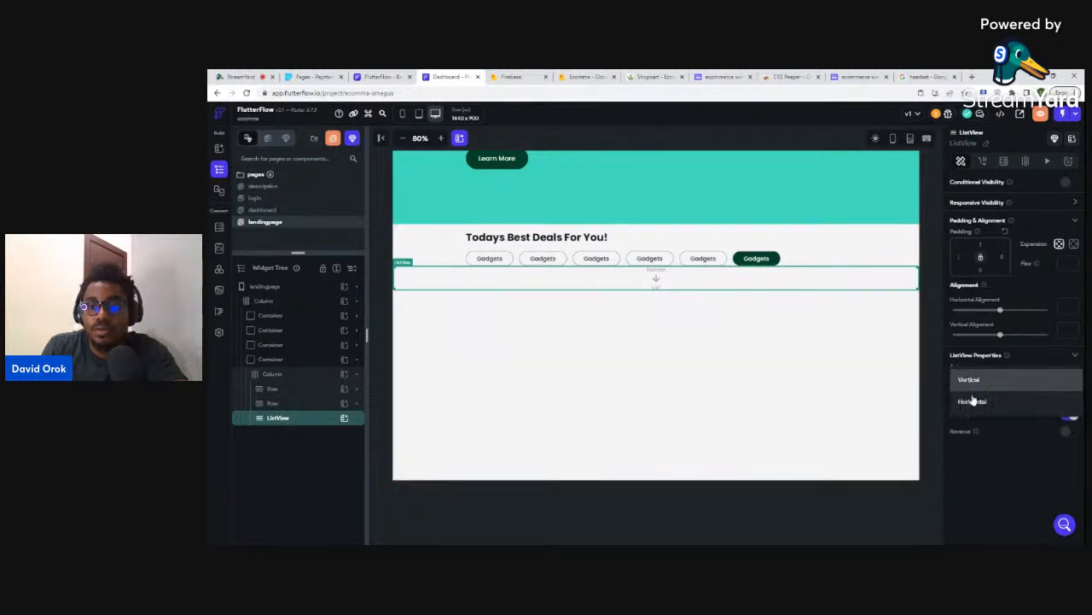
left_click(973, 399)
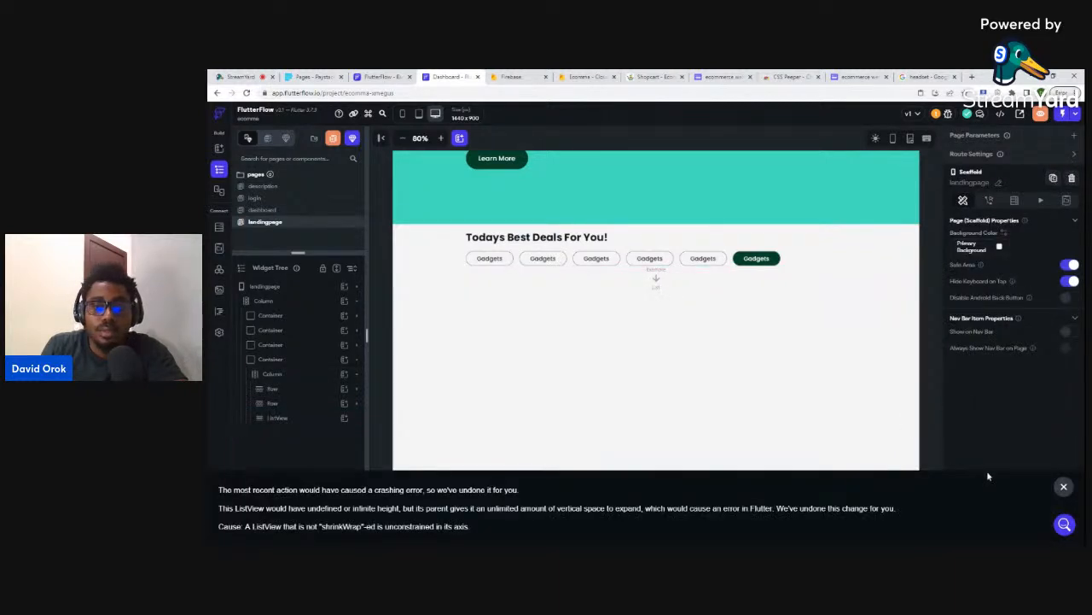
left_click(1063, 488)
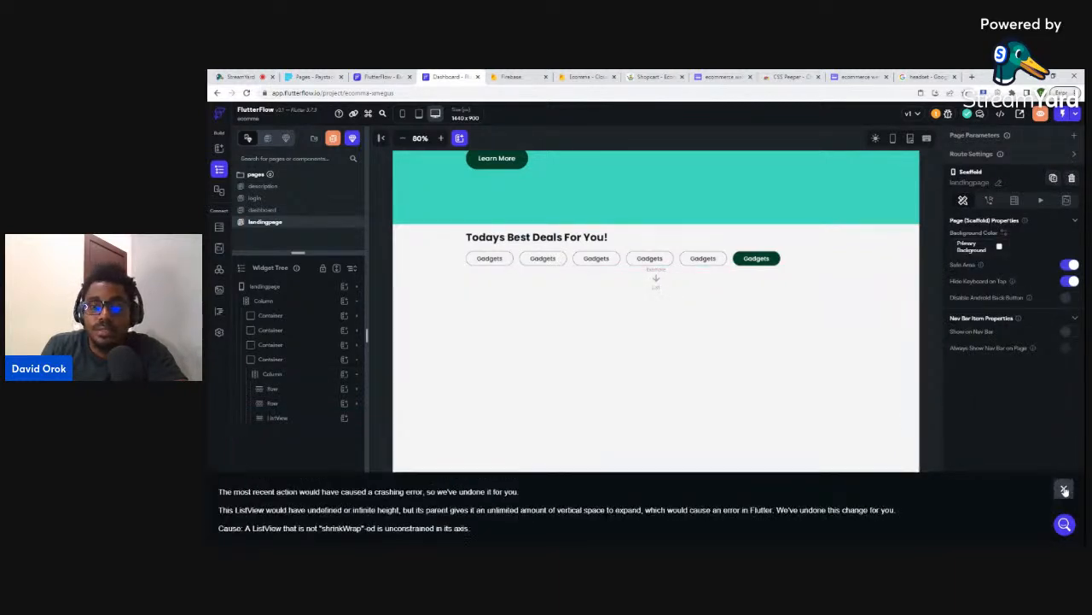
left_click(275, 418)
left_click(275, 419)
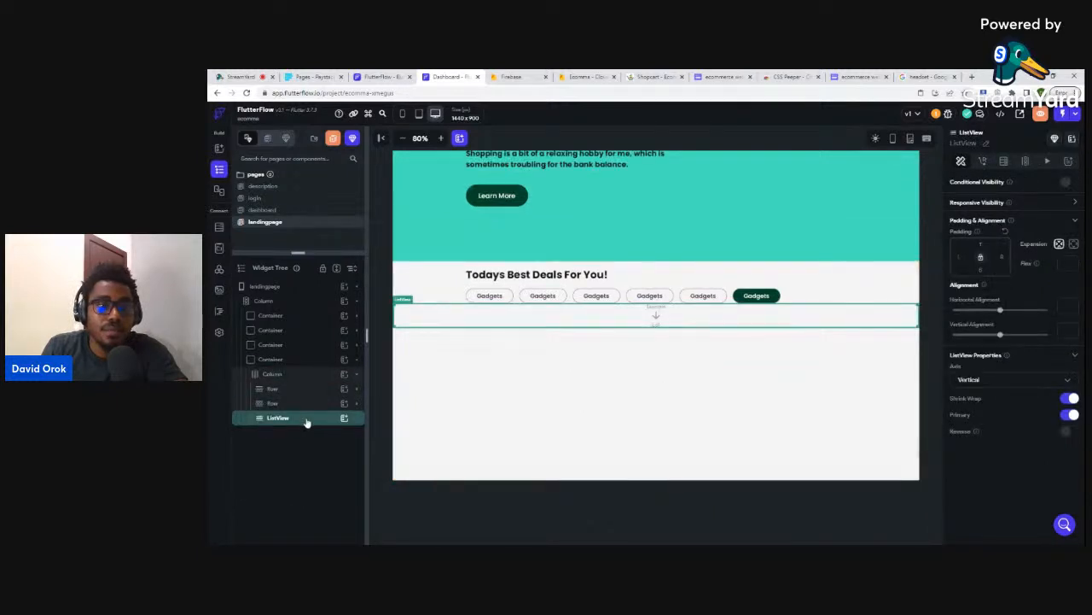
- Wrap the ListView in a Container widened to 1094.1 px across the deals section
right_click(305, 421)
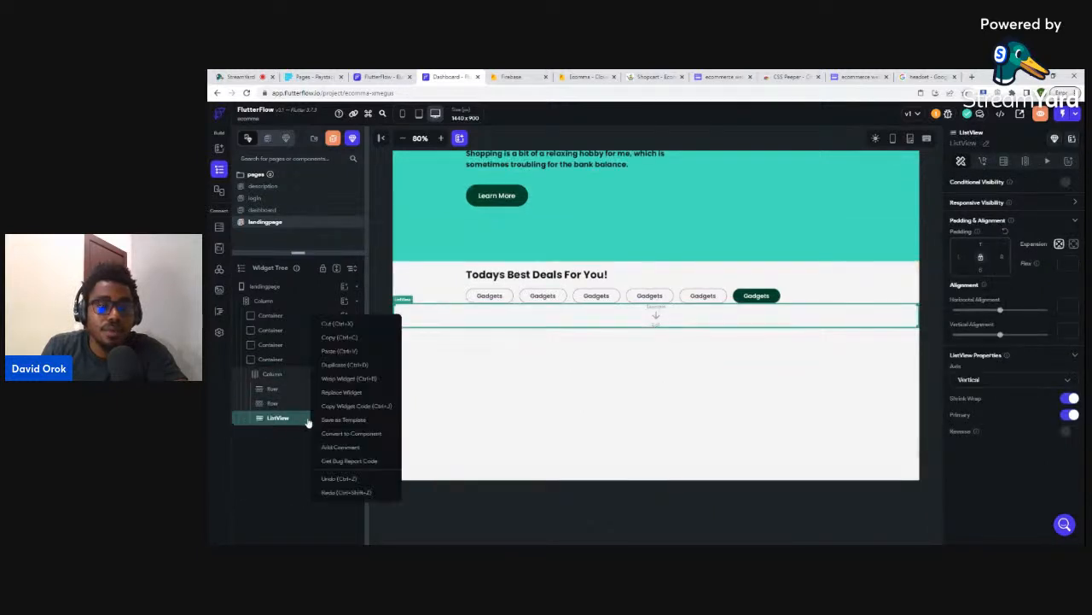
left_click(344, 380)
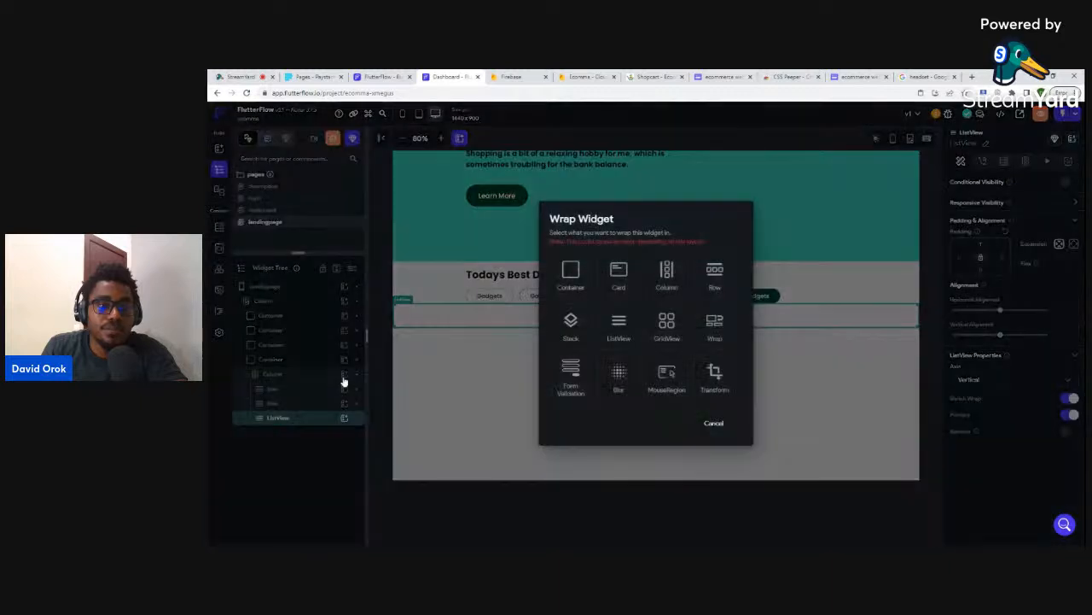
left_click(571, 273)
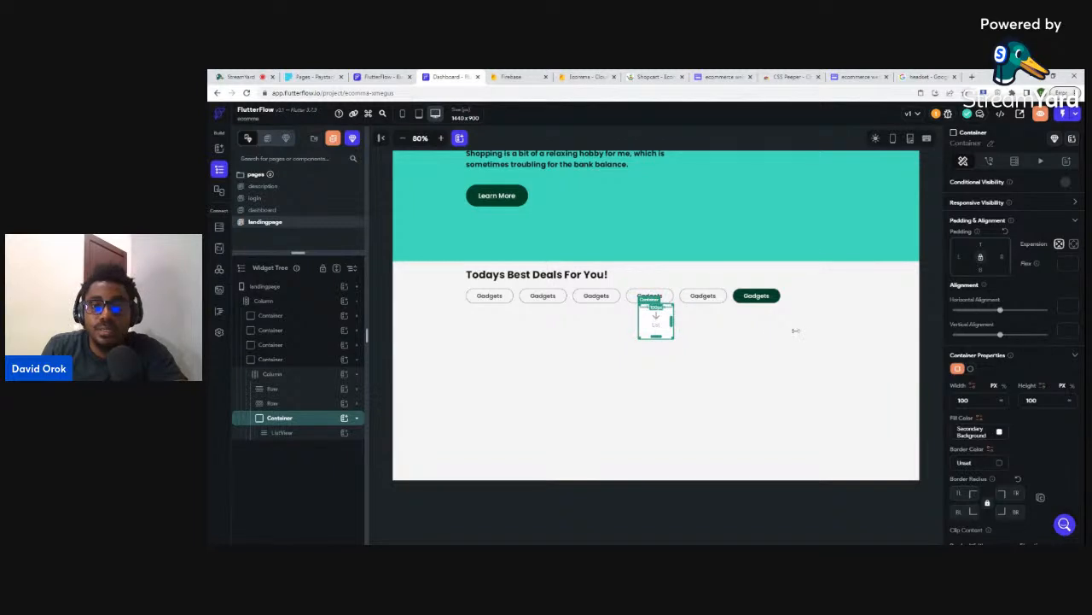
left_click_drag(795, 330, 852, 321)
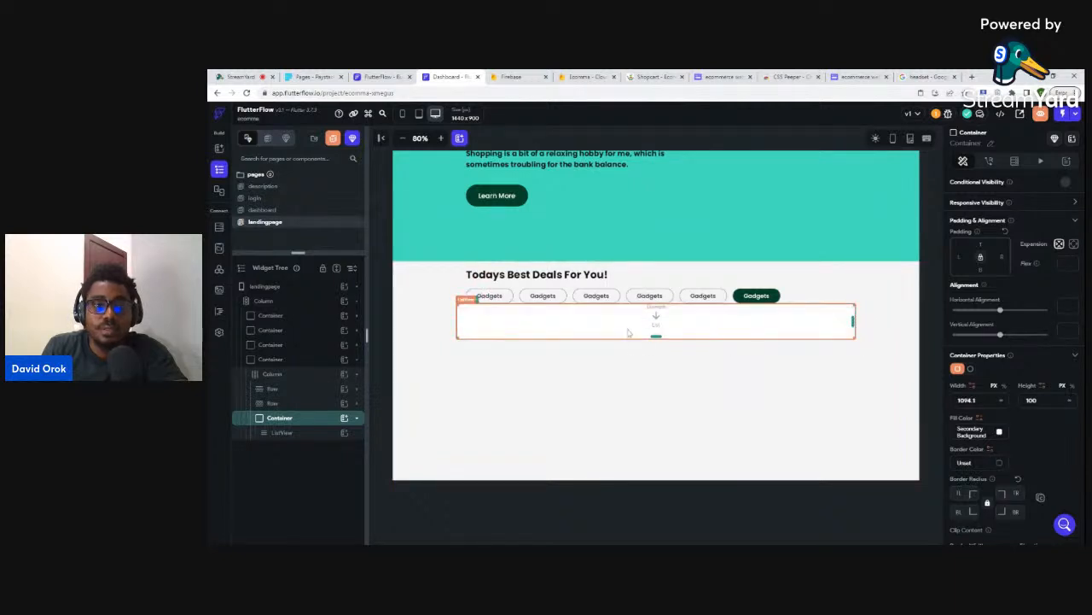
- Raise the Container's height from 100 to 450 px
left_click(289, 434)
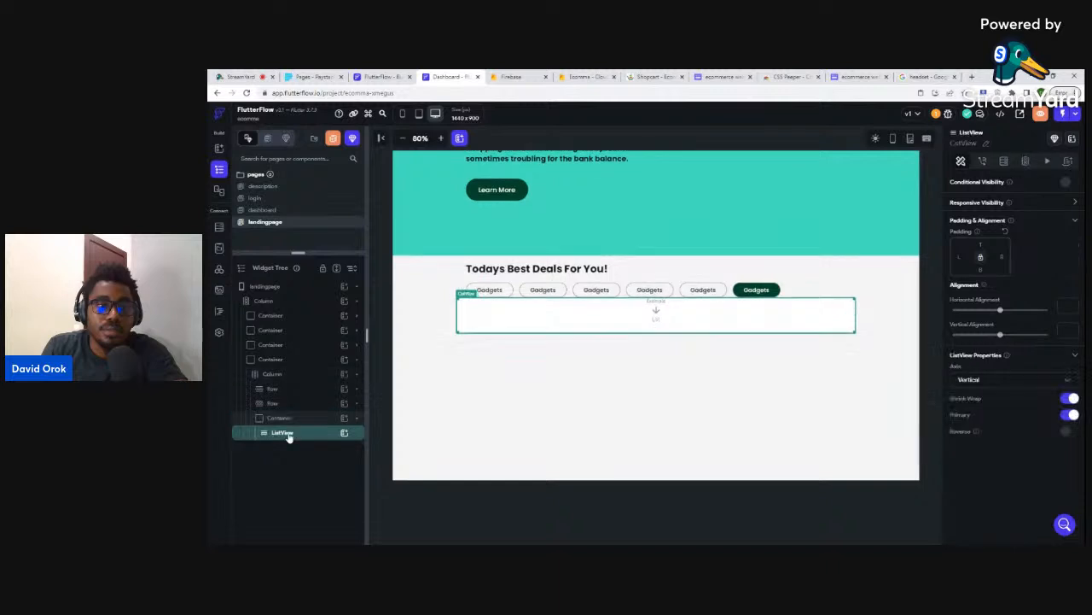
left_click(288, 419)
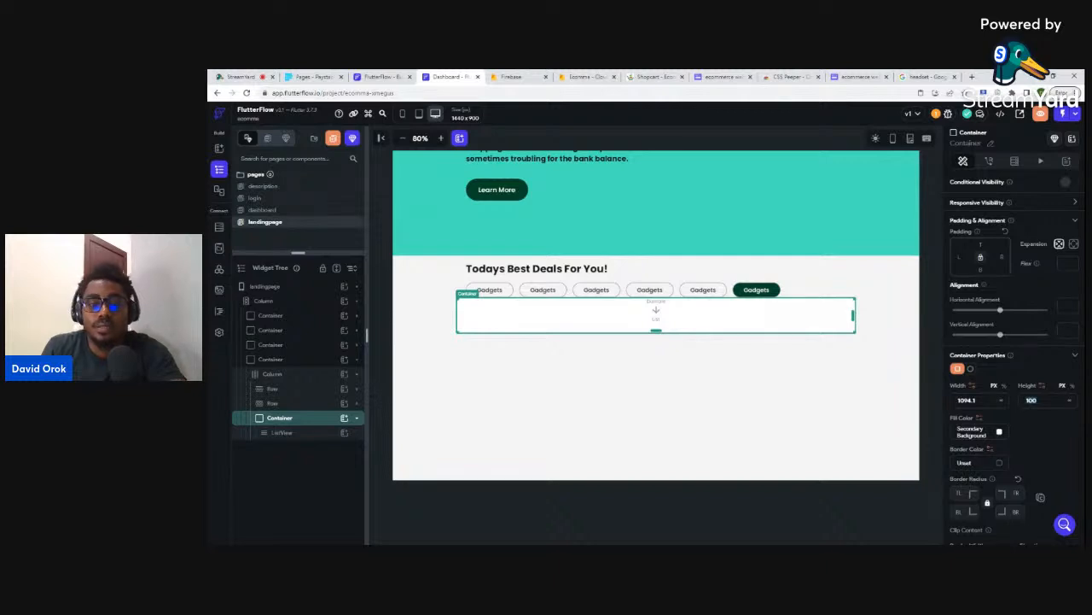
type("450")
key("Return")
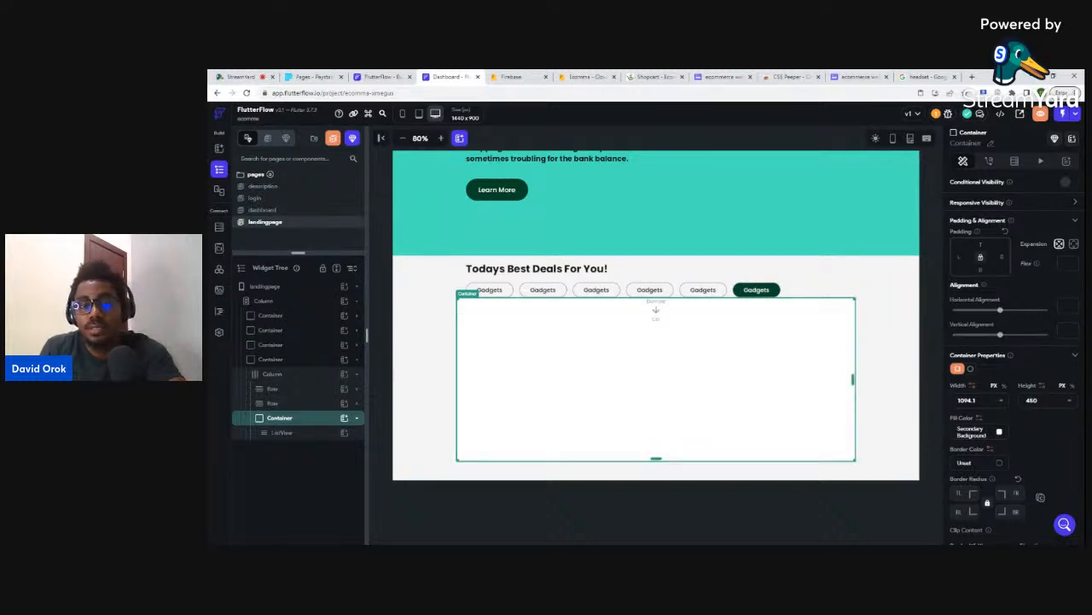
left_click(289, 433)
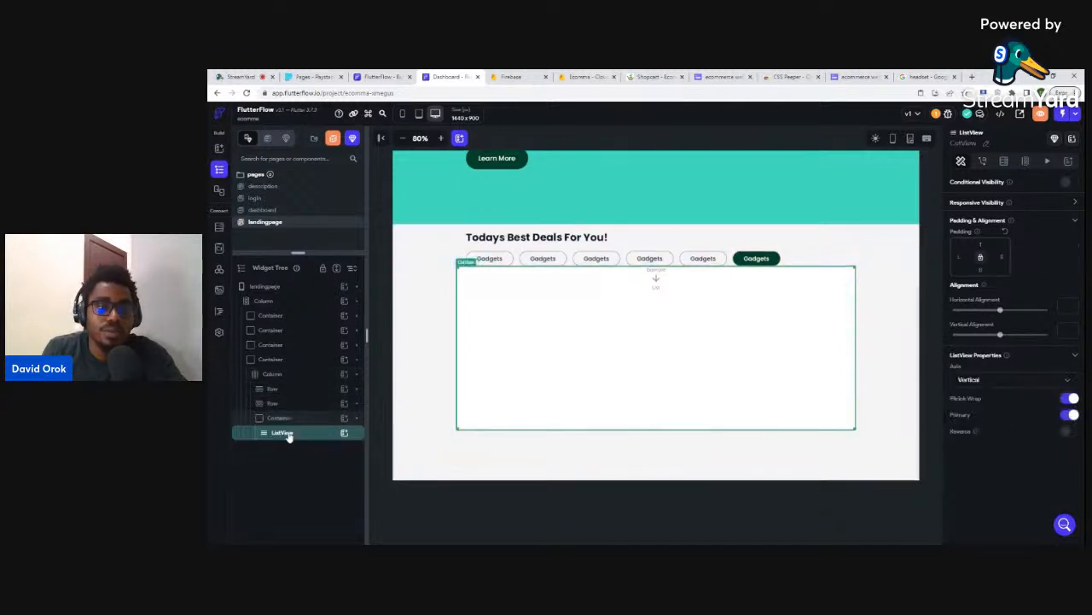
- Insert the campproduct card template into the ListView, aligned to start with 0 left padding
left_click(343, 433)
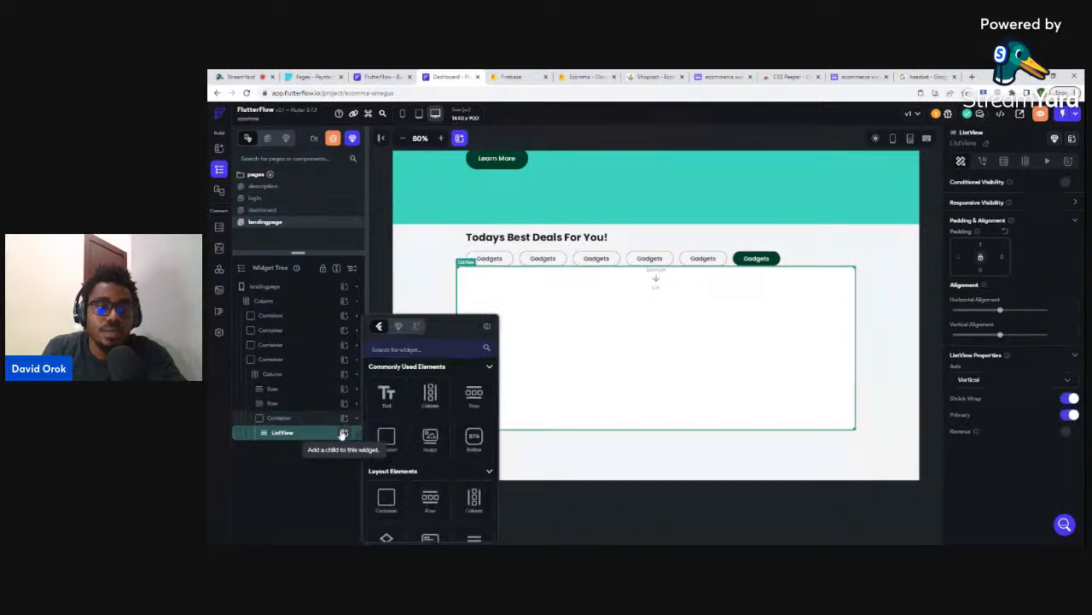
left_click(416, 327)
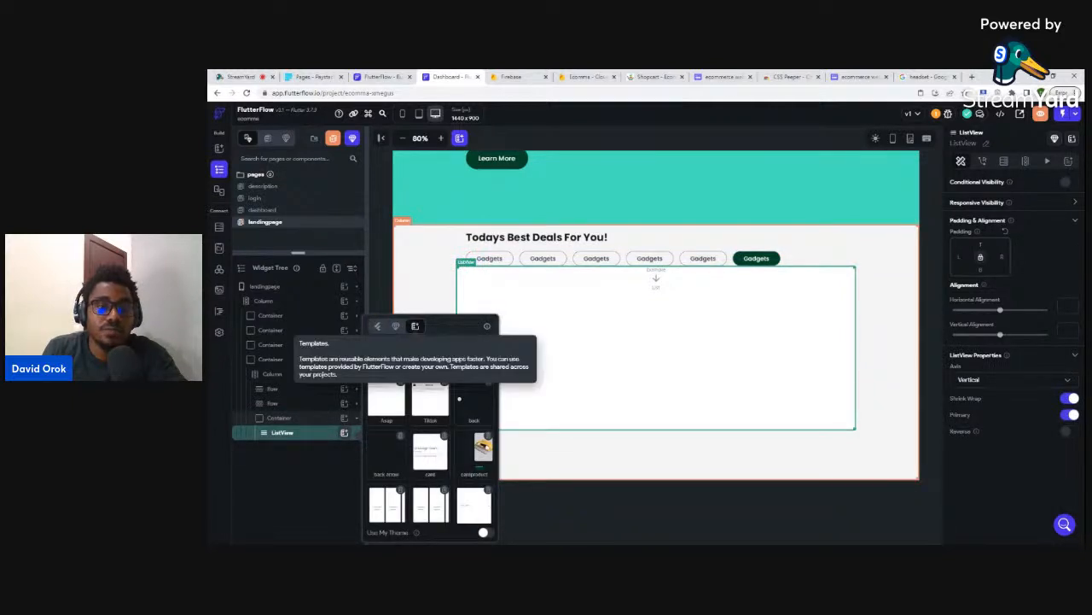
left_click(478, 457)
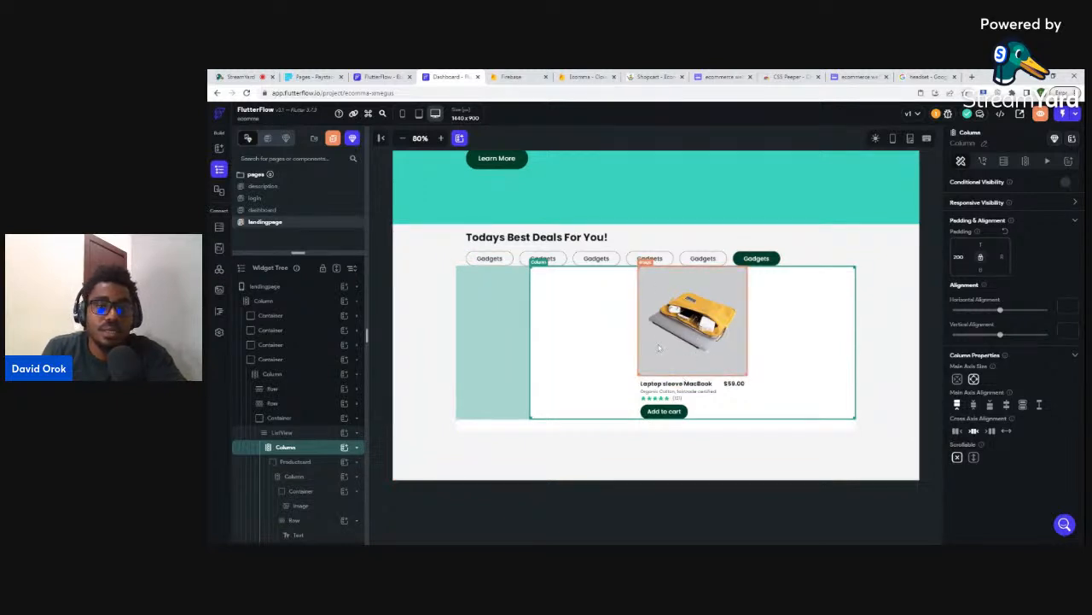
left_click(958, 432)
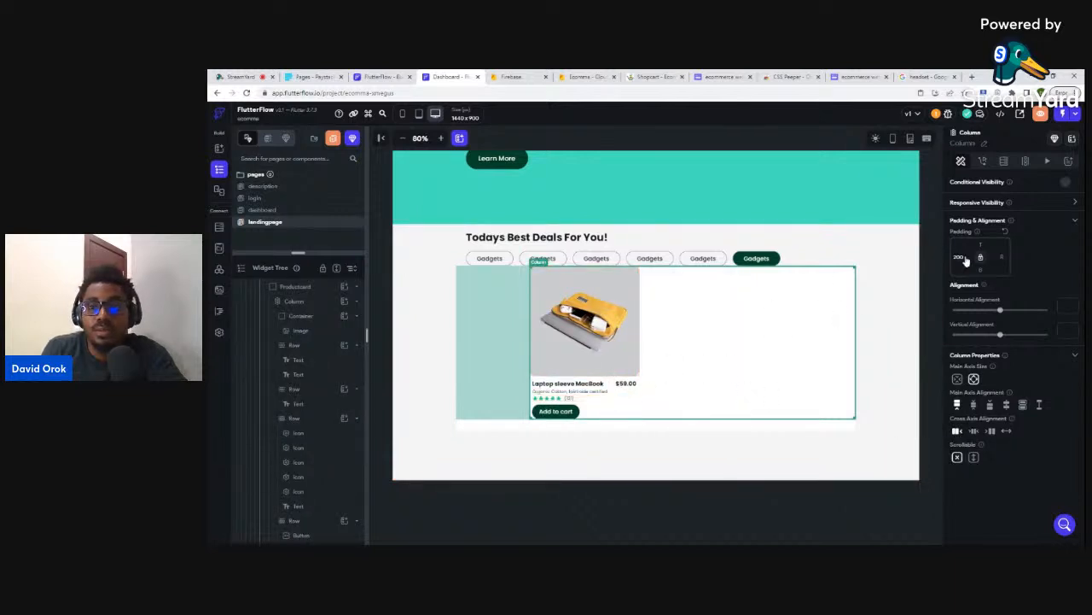
double_click(952, 259)
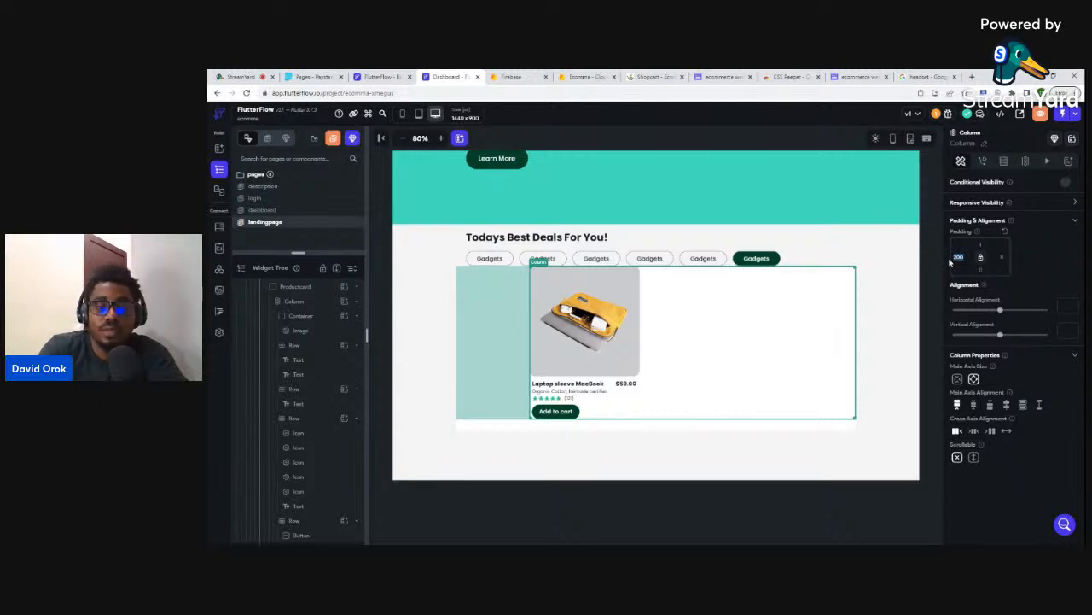
type("0")
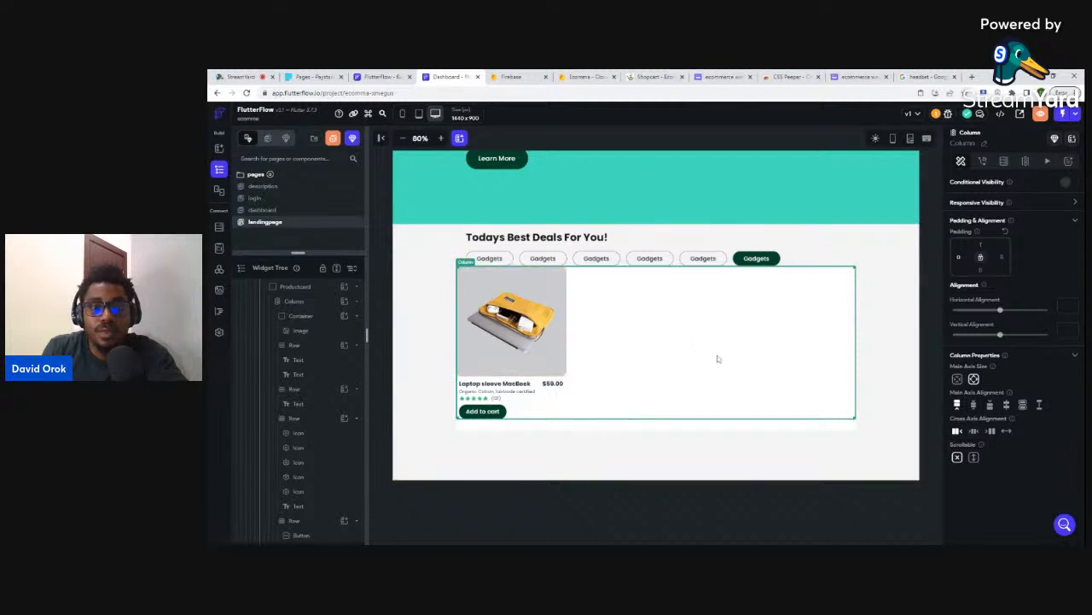
- Give the ListView 20 px top padding
scroll(303, 324, "up", 3)
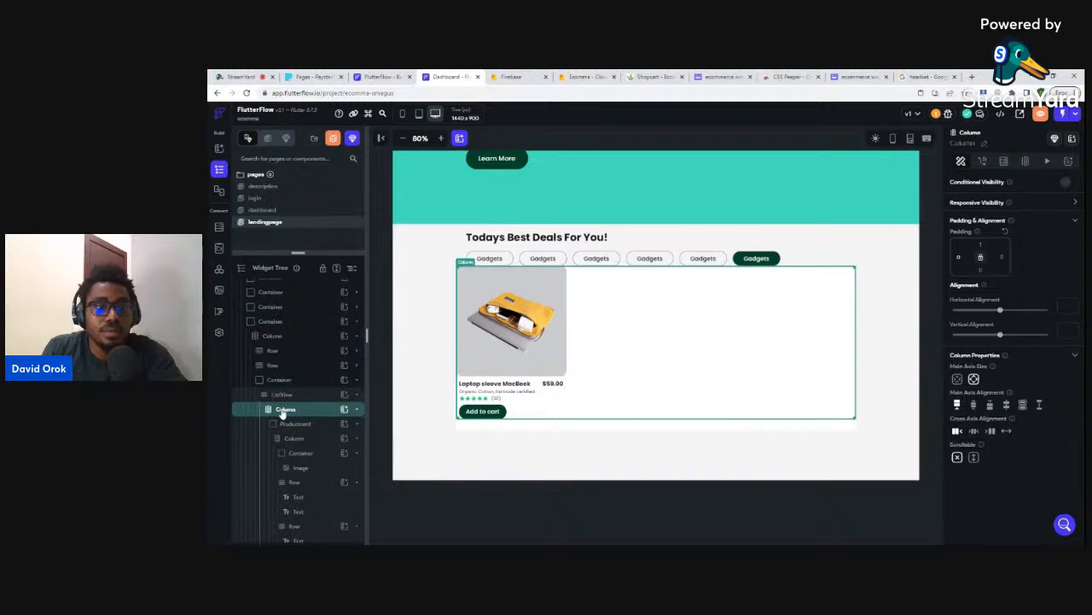
left_click(283, 413)
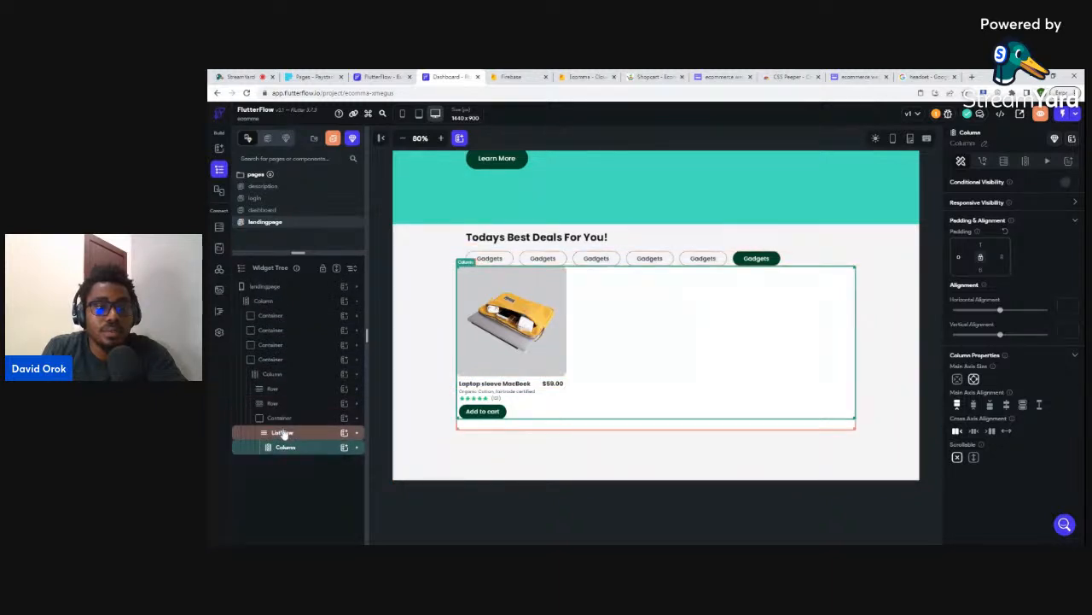
left_click(284, 435)
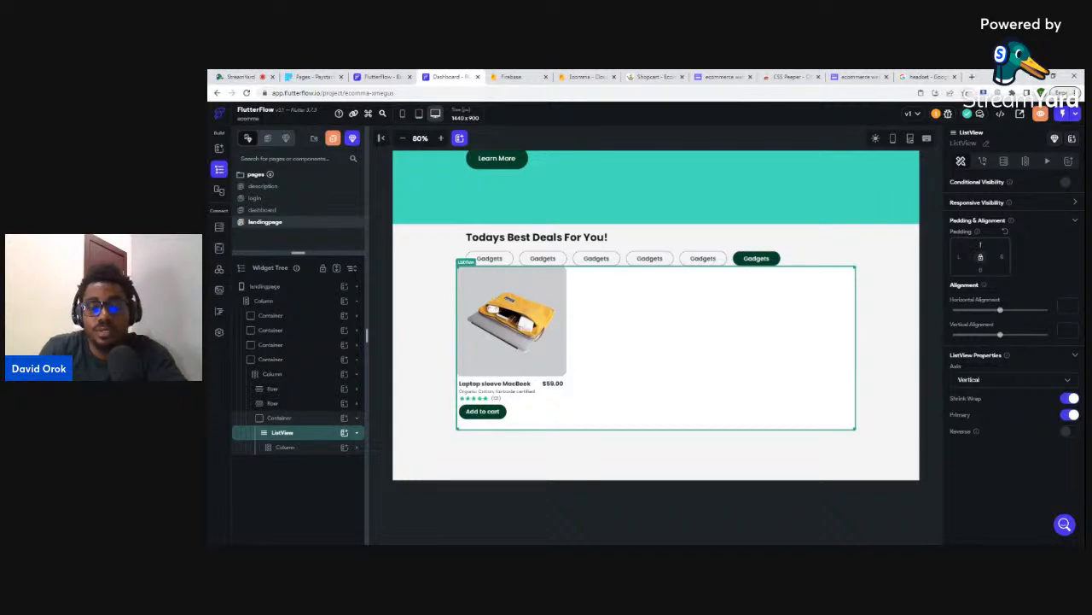
type("20")
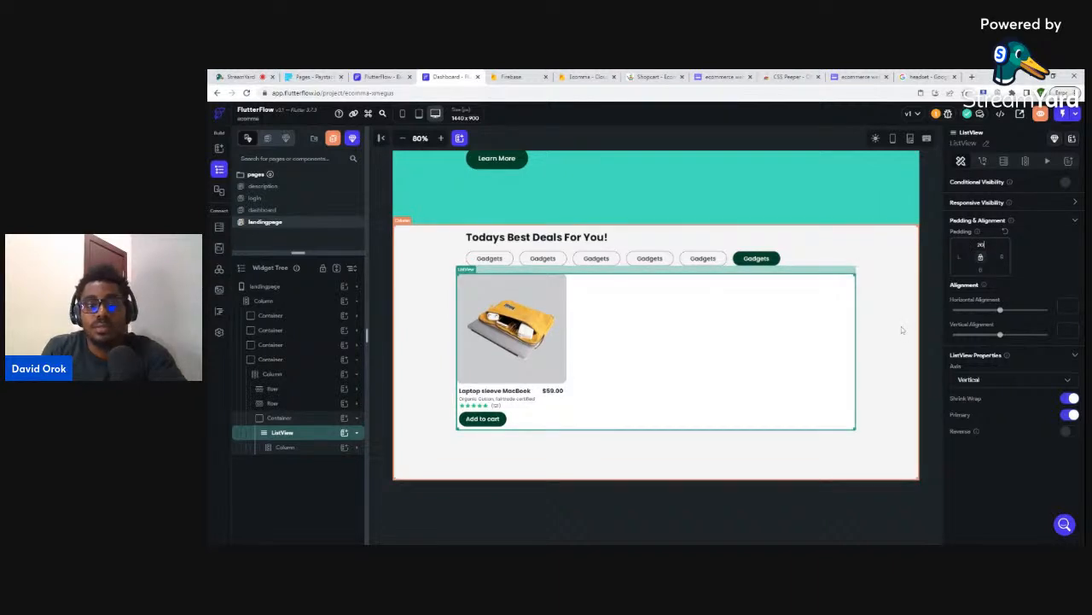
left_click(902, 326)
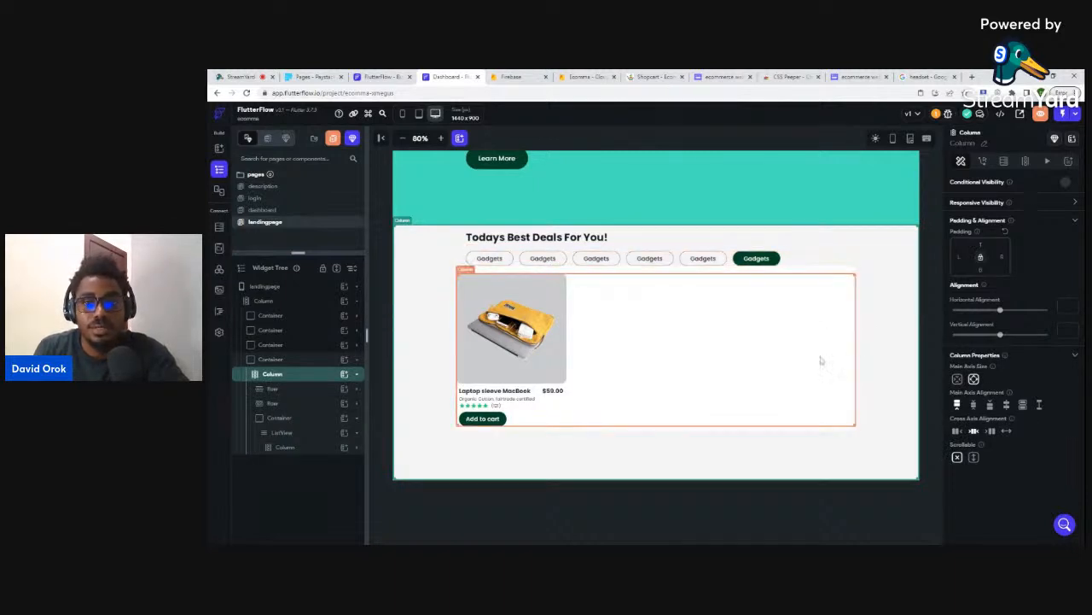
- Set the sized Container's fill colour to Clear Color
left_click(845, 270)
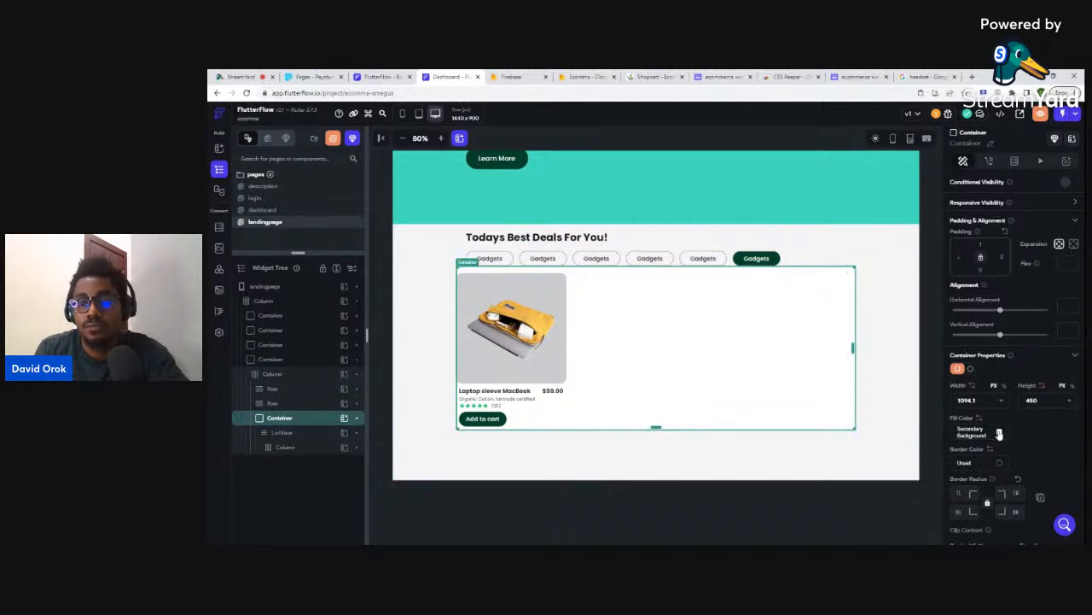
left_click(982, 435)
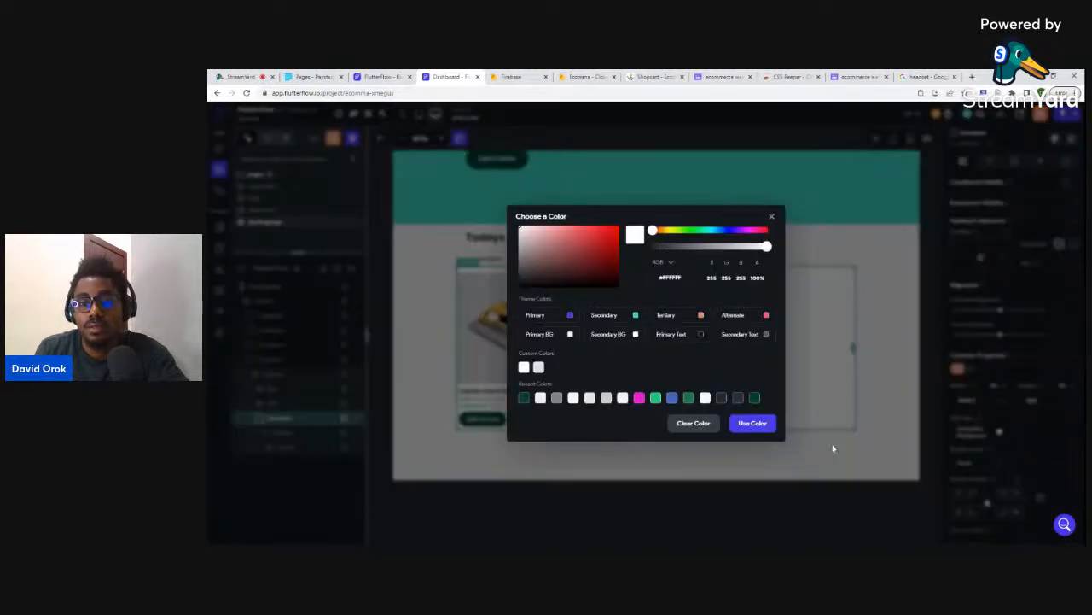
left_click(690, 424)
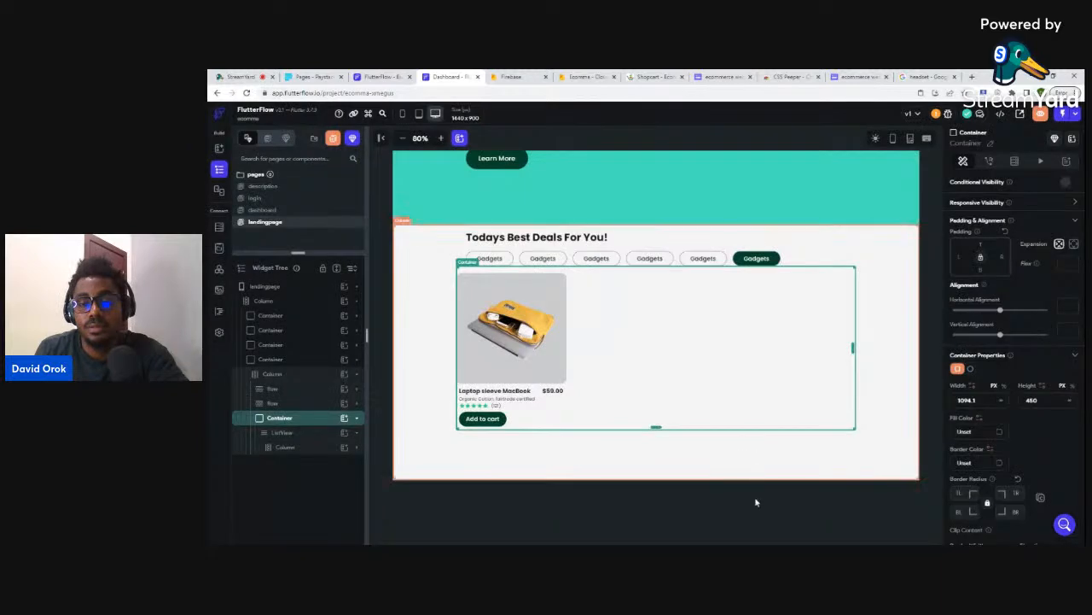
- Bring up the Backend Query settings for the ListView
left_click(761, 462)
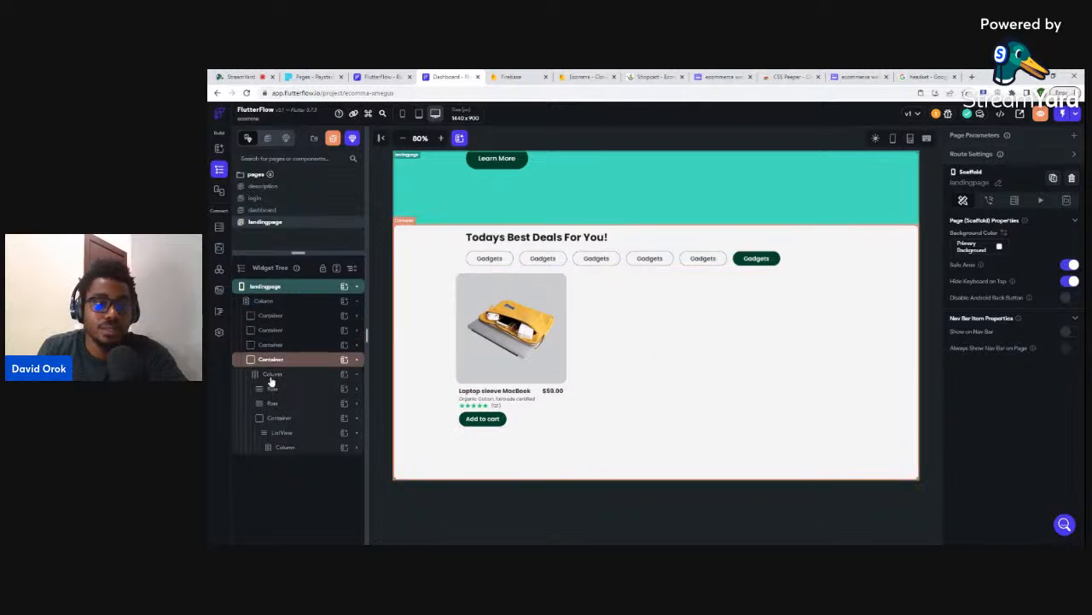
left_click(275, 435)
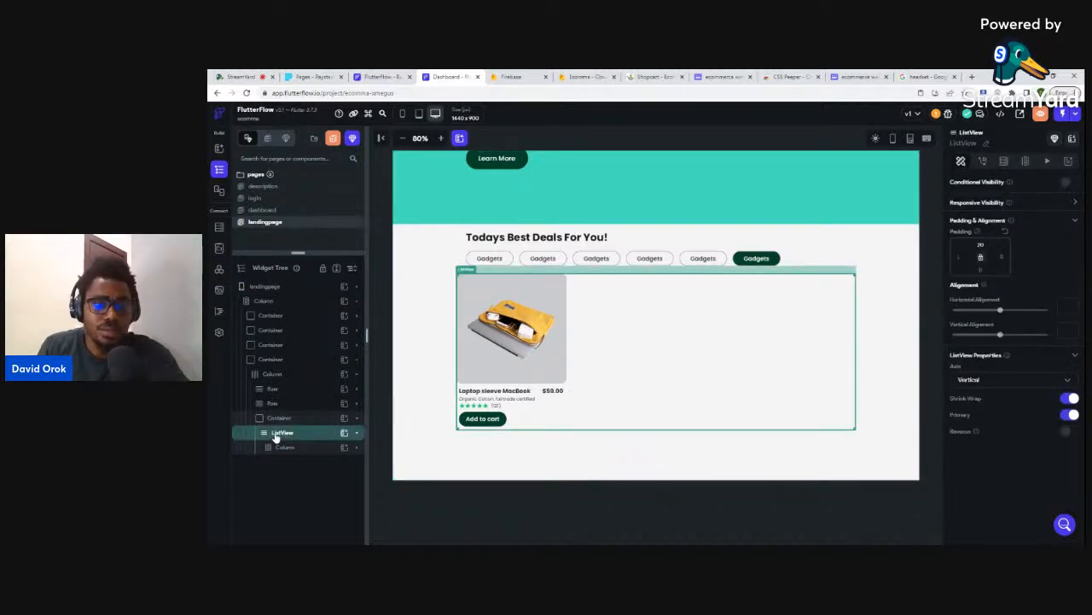
left_click(1005, 164)
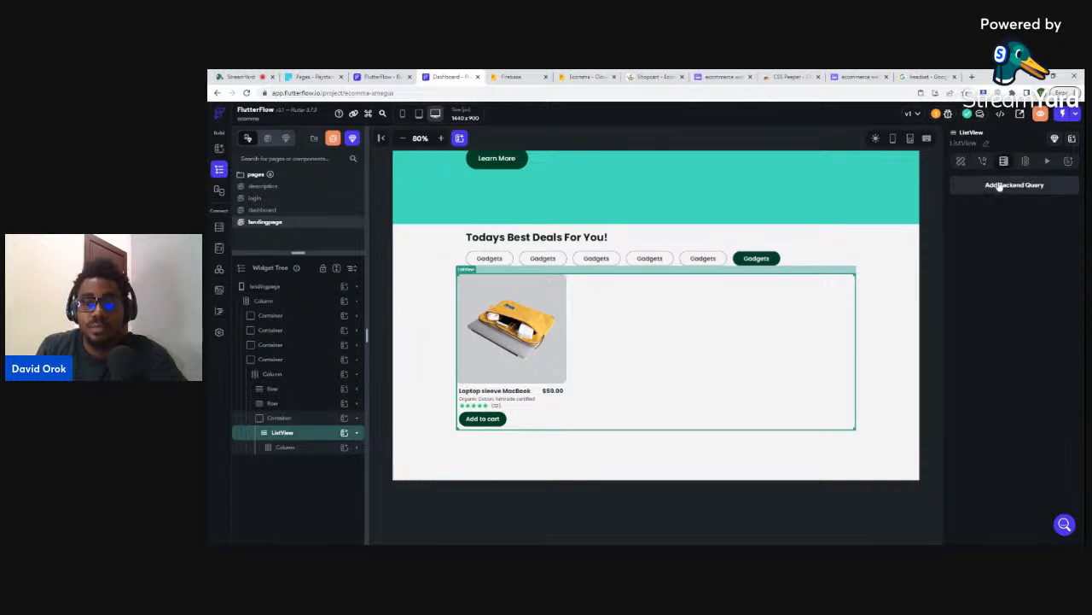
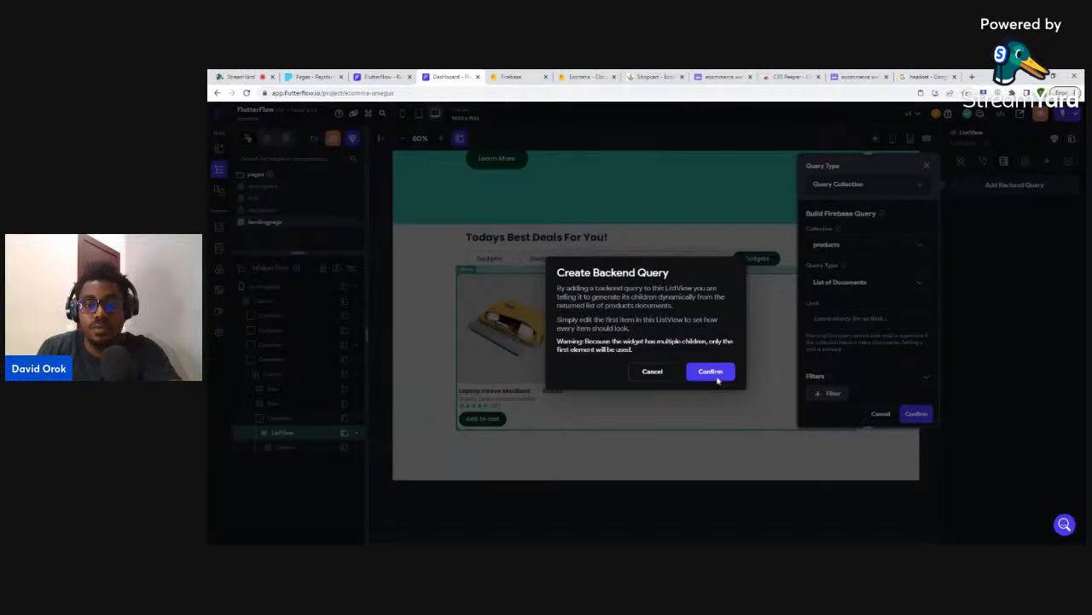
- Confirm the products collection query so the deals ListView repeats one card per product
left_click(711, 374)
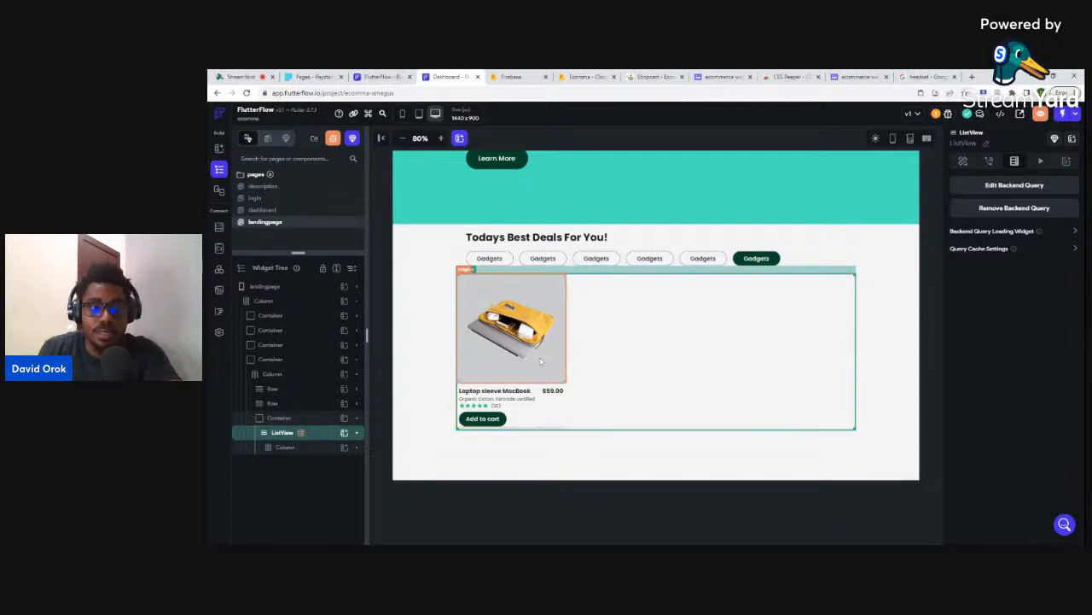
scroll(538, 409, "down", 1)
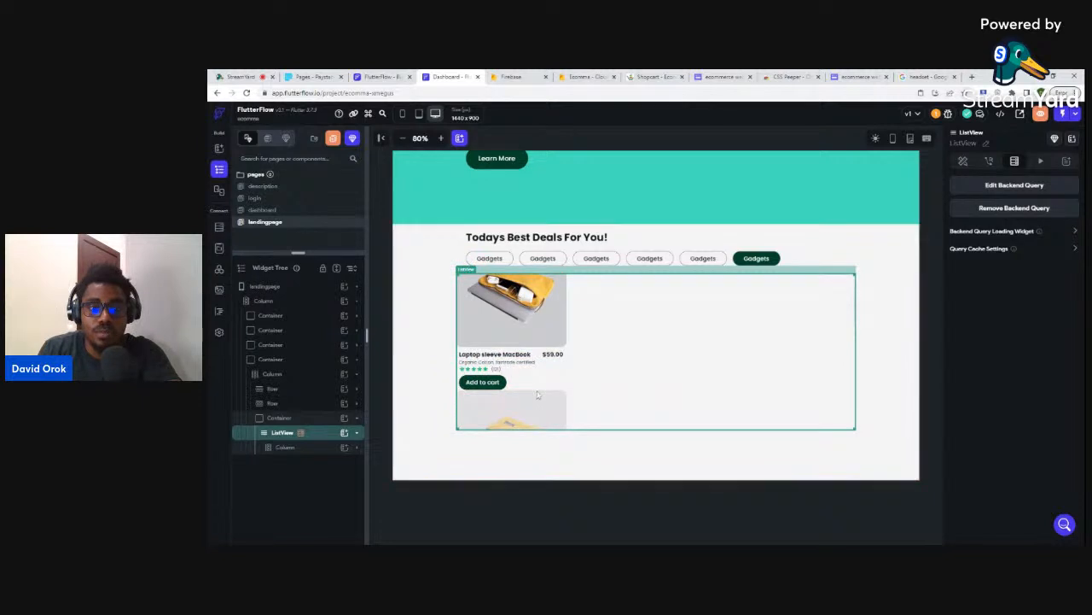
scroll(539, 388, "down", 1)
scroll(541, 383, "down", 2)
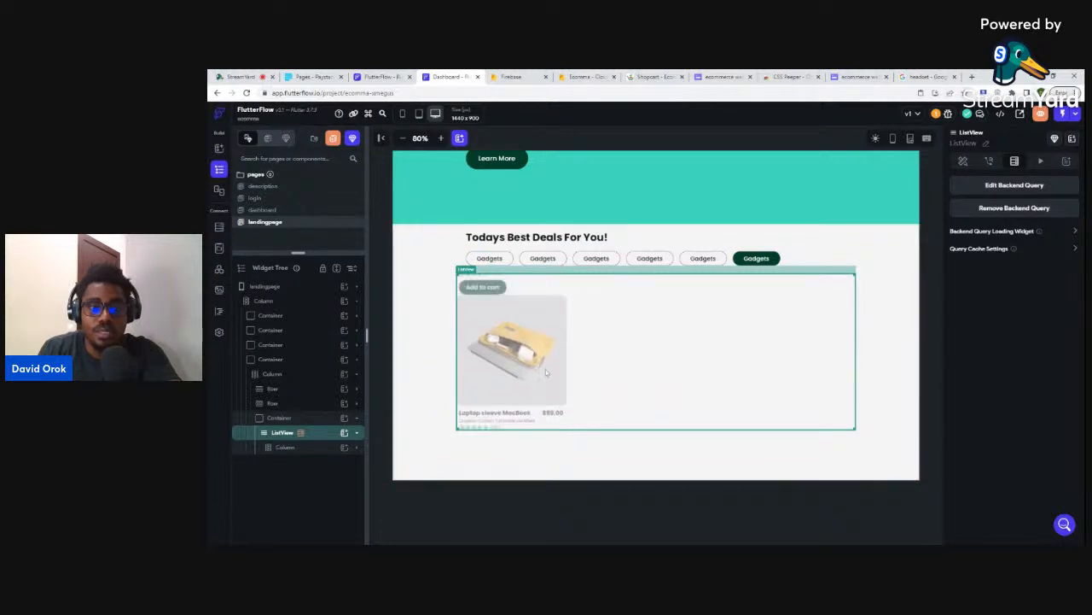
scroll(544, 369, "down", 2)
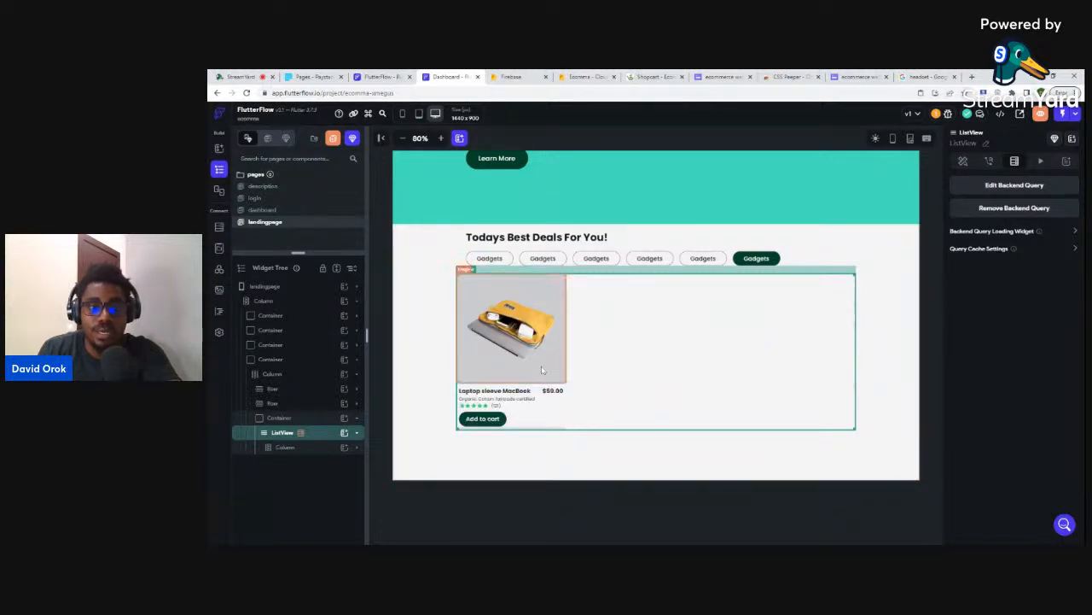
scroll(546, 362, "up", 1)
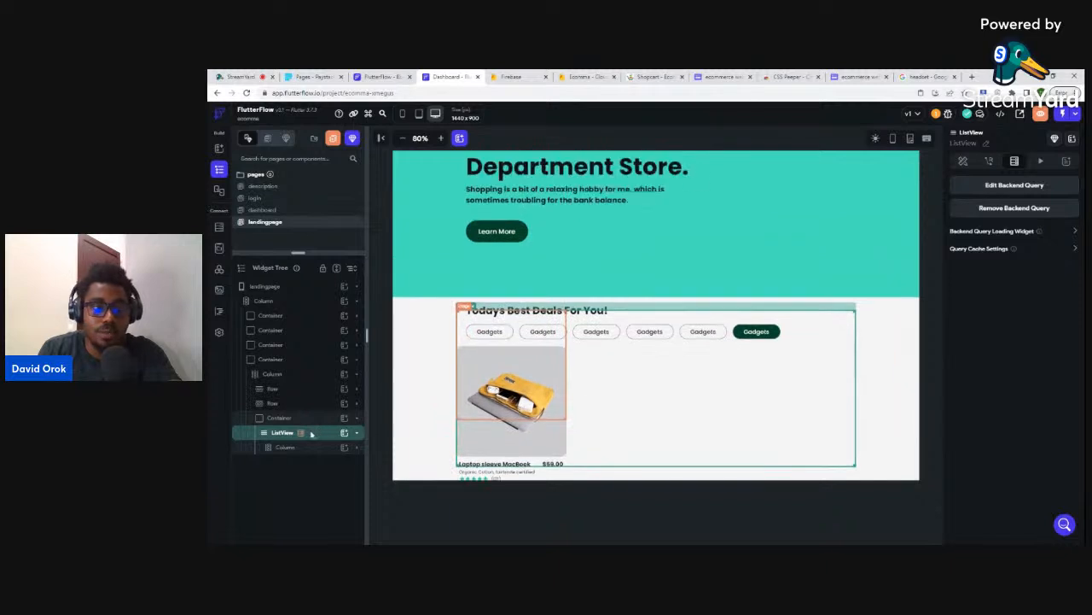
left_click(965, 162)
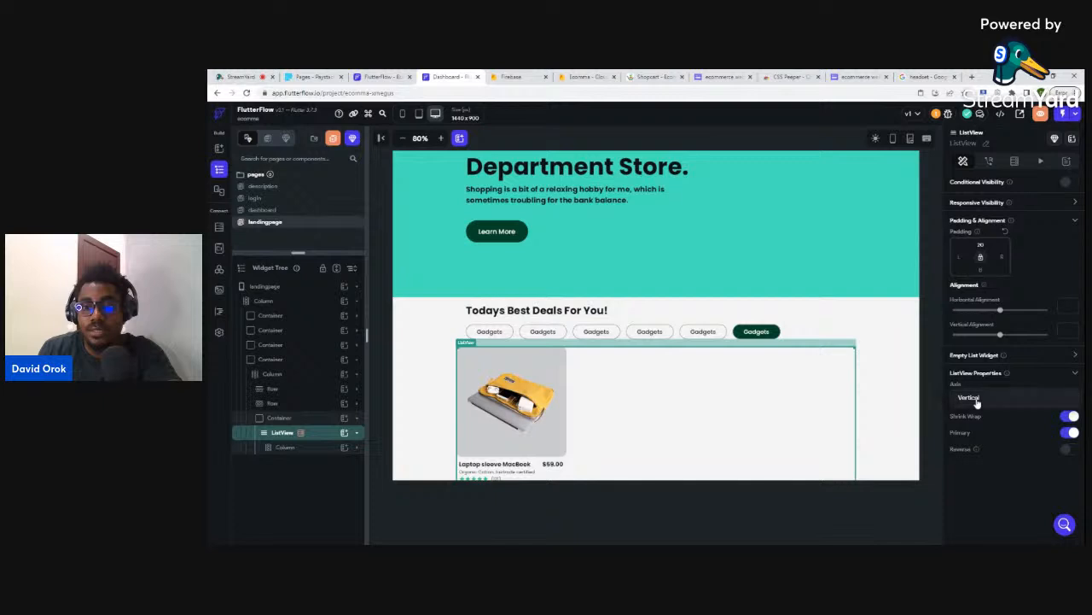
- Set the deals ListView axis to Horizontal and give the card Column 16 px left padding
left_click(978, 403)
left_click(973, 419)
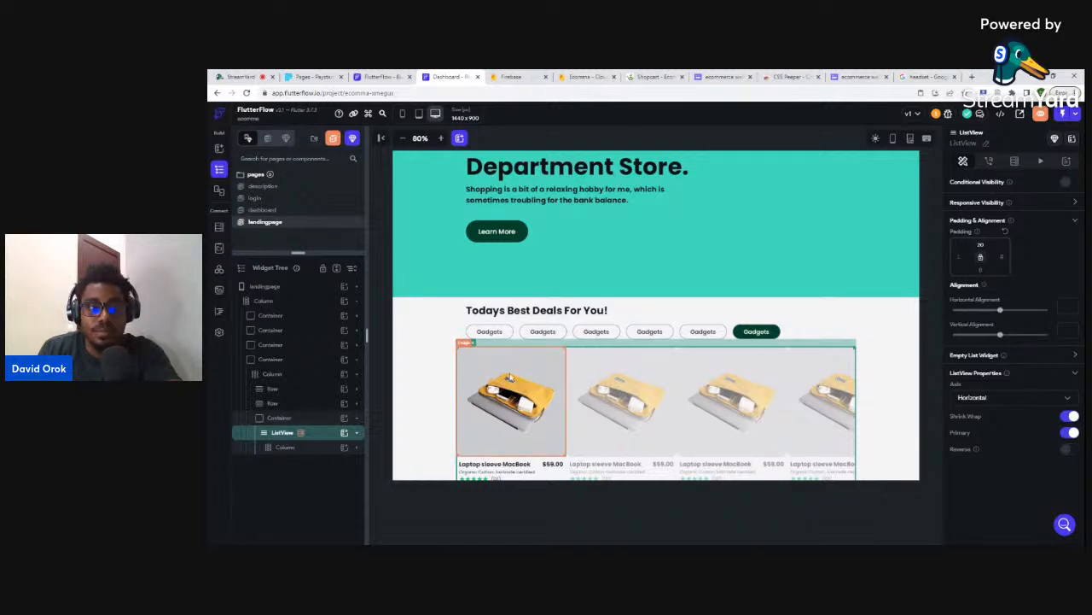
left_click(282, 450)
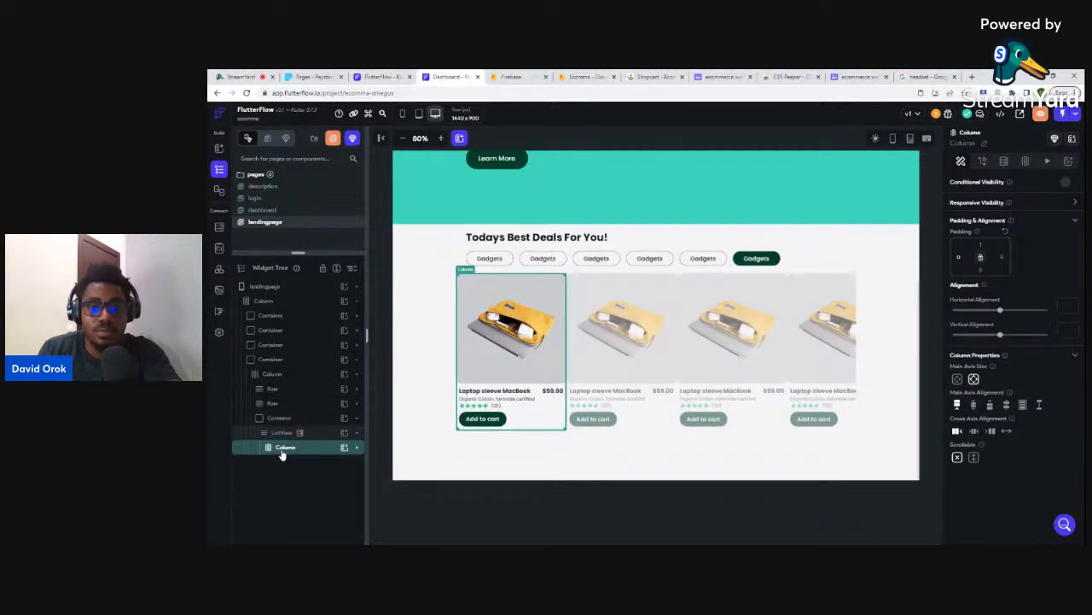
left_click(961, 258)
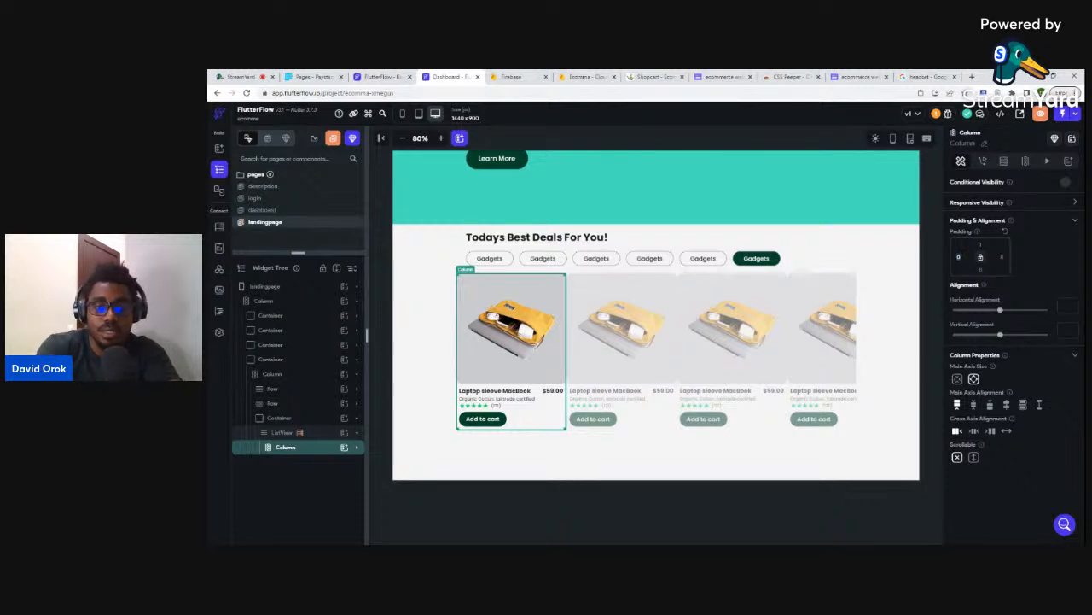
type("8")
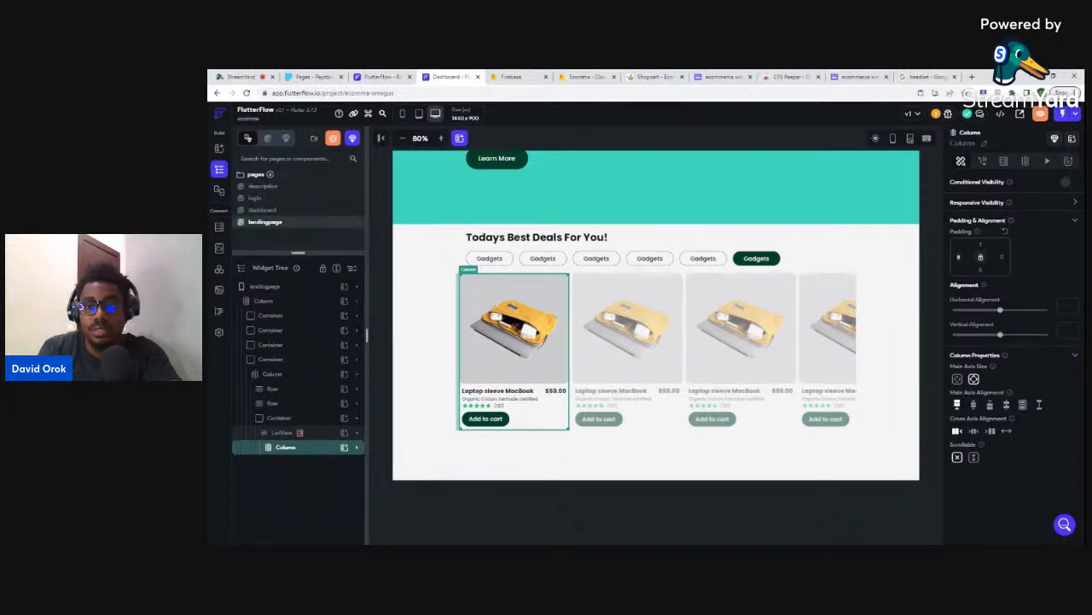
type("16")
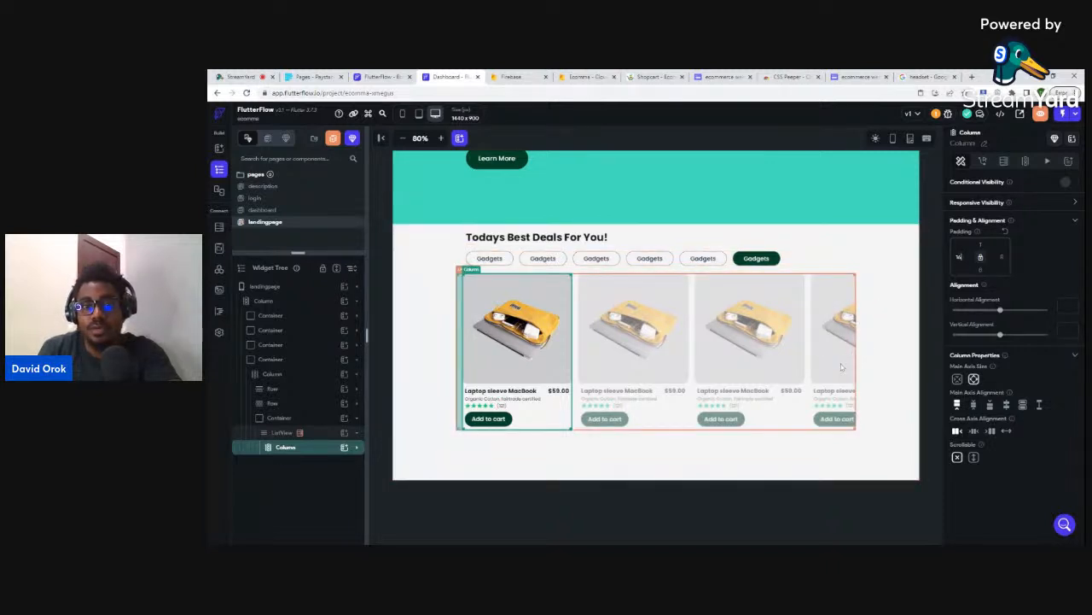
left_click(852, 241)
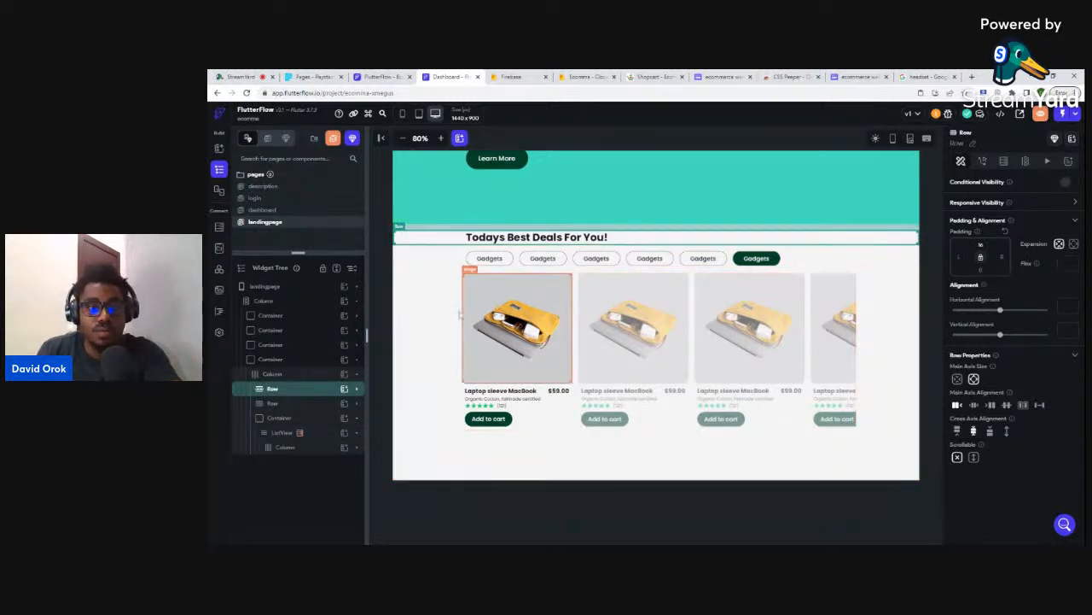
left_click(486, 298)
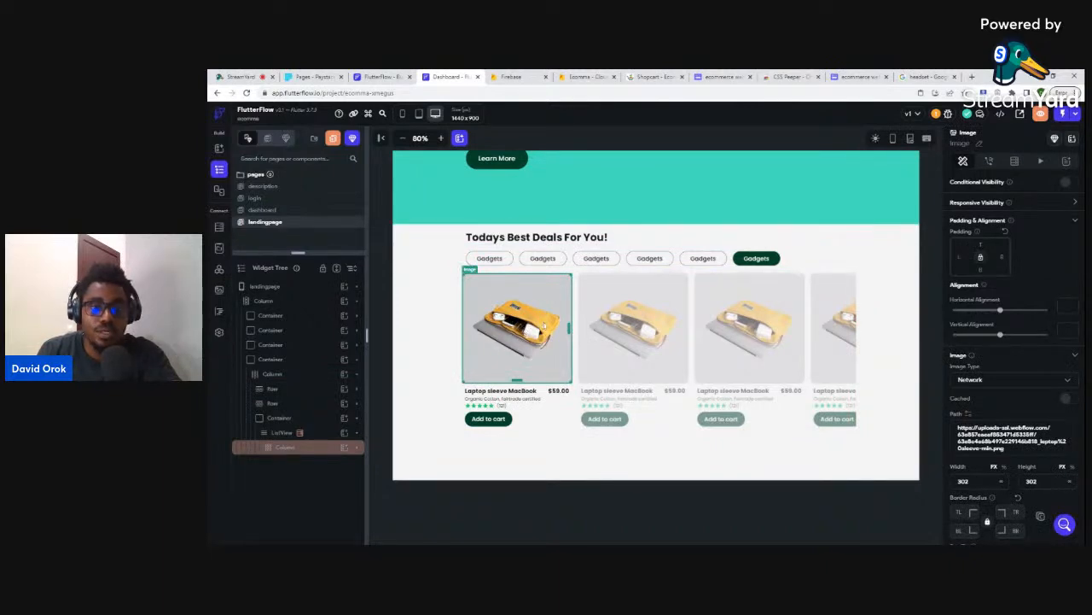
- Bind the card image to the product's image field and the name text to its name field
left_click(968, 416)
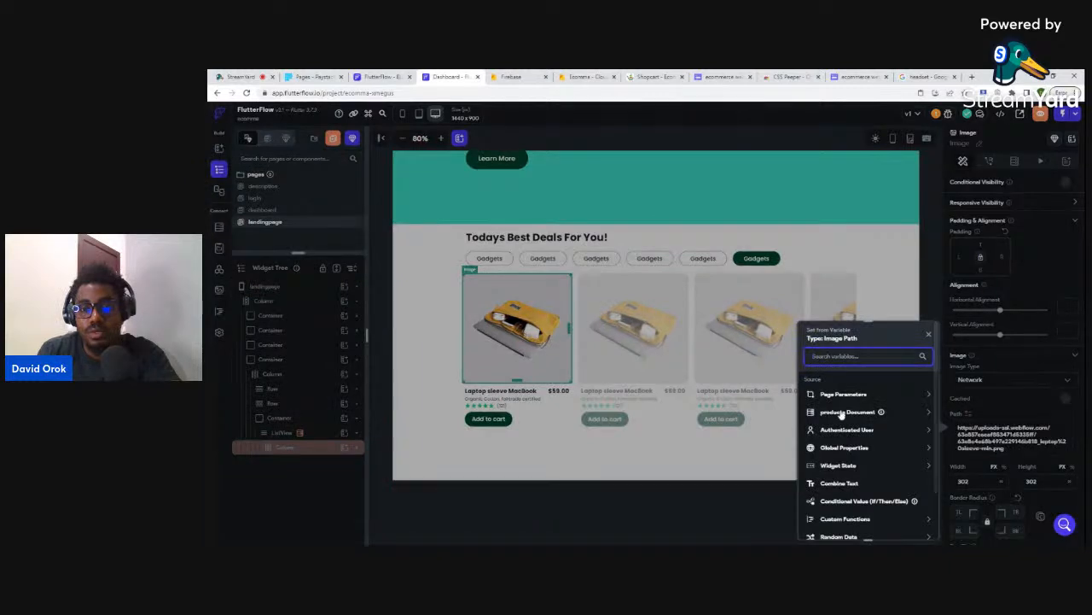
left_click(841, 412)
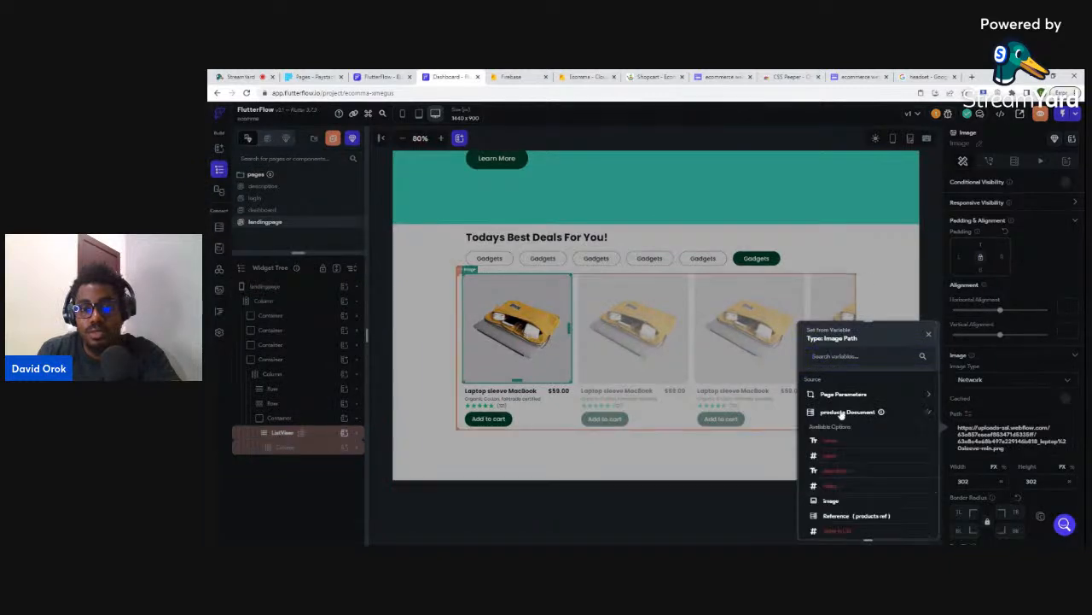
left_click(831, 501)
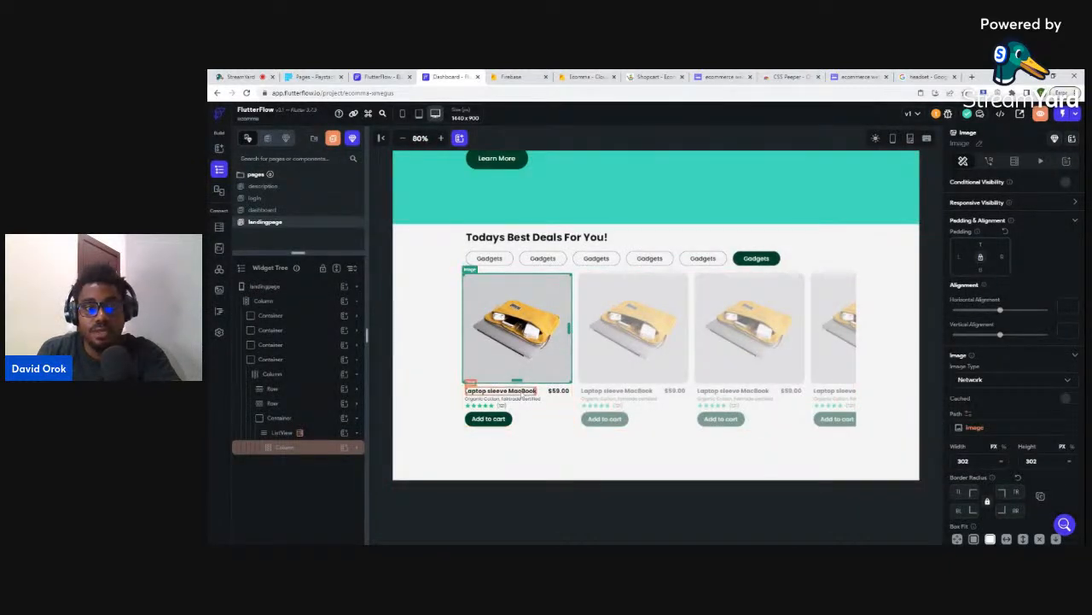
left_click(520, 392)
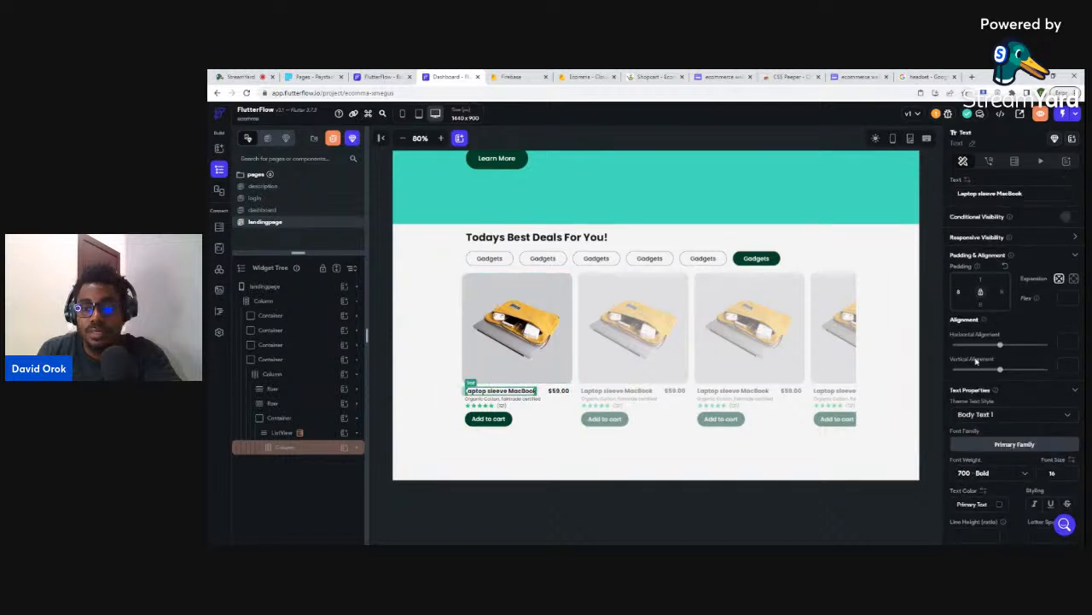
left_click(968, 181)
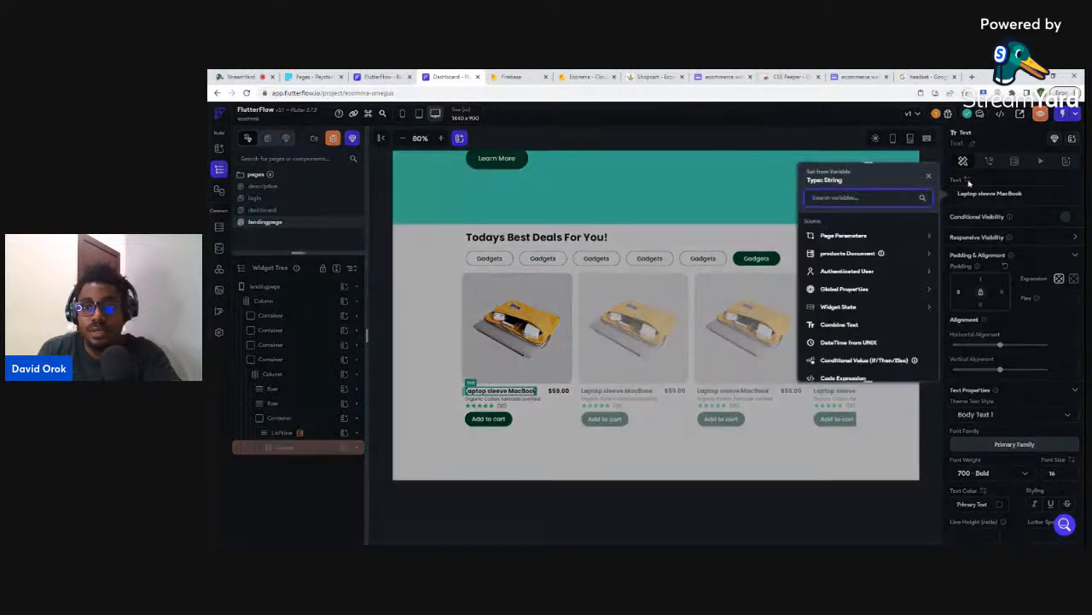
left_click(827, 254)
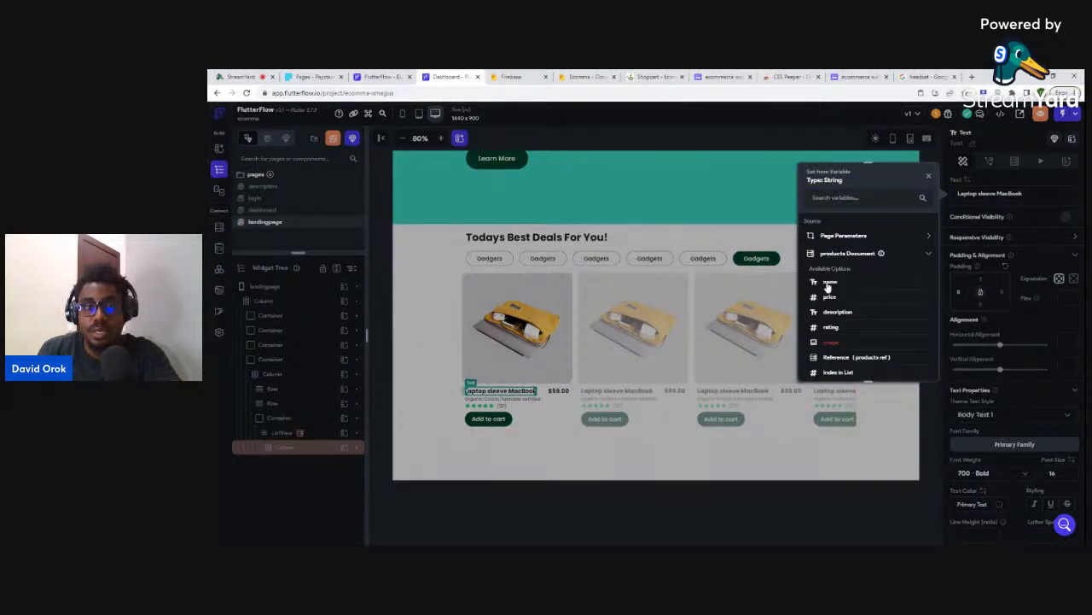
left_click(815, 283)
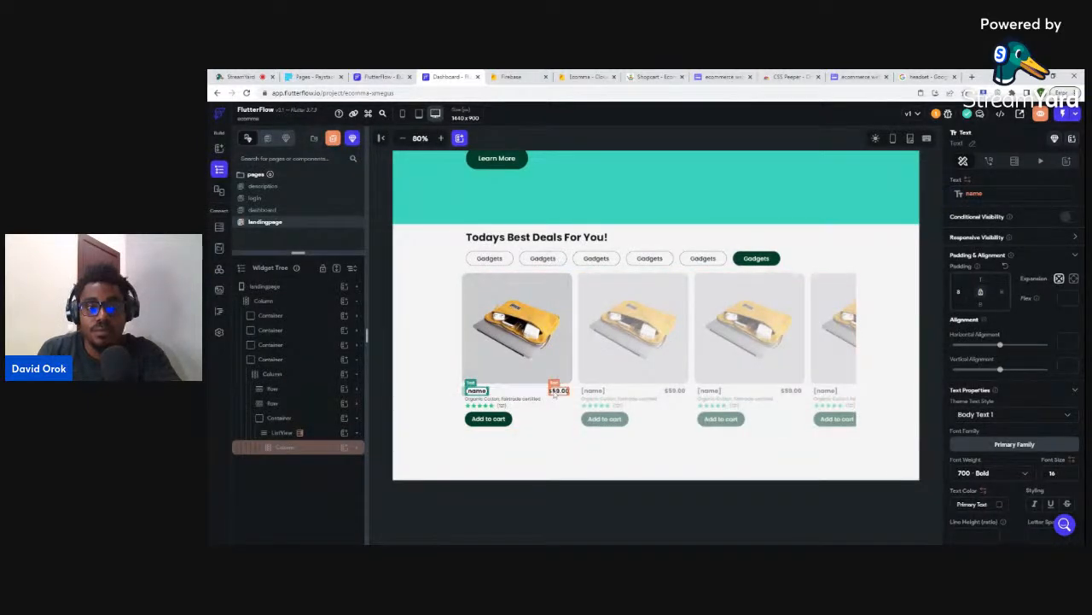
- Bind the $59.00 price text to the product's price field, custom-formatted as currency
left_click(556, 393)
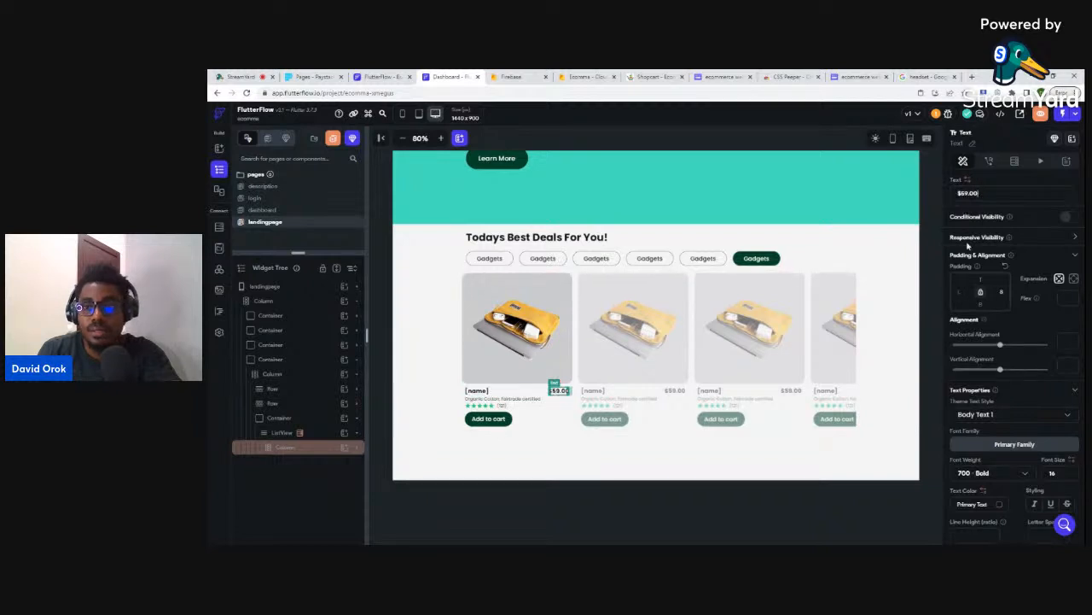
left_click(968, 180)
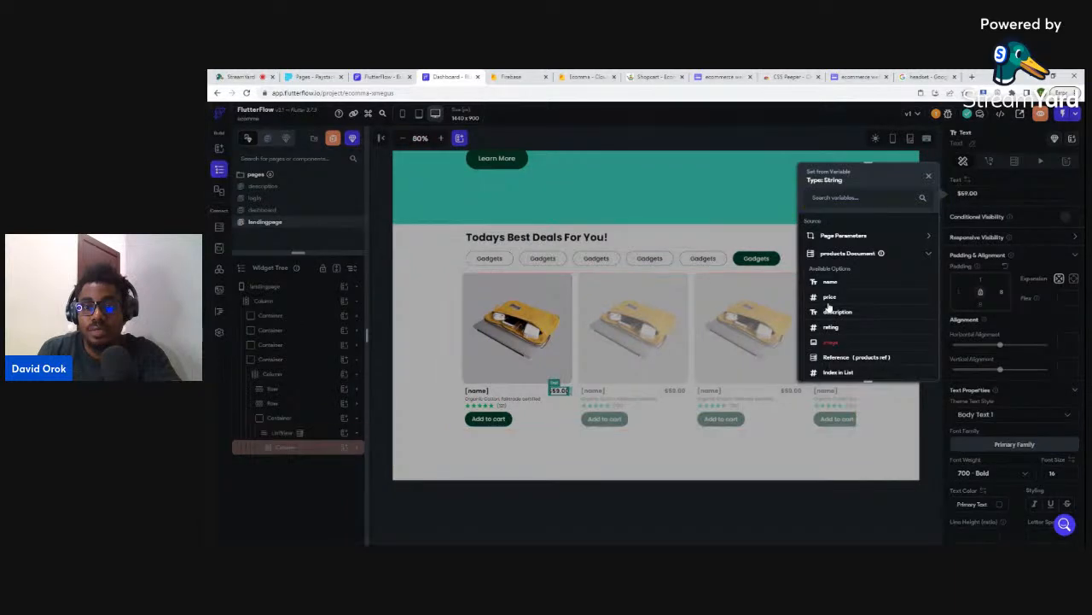
left_click(828, 298)
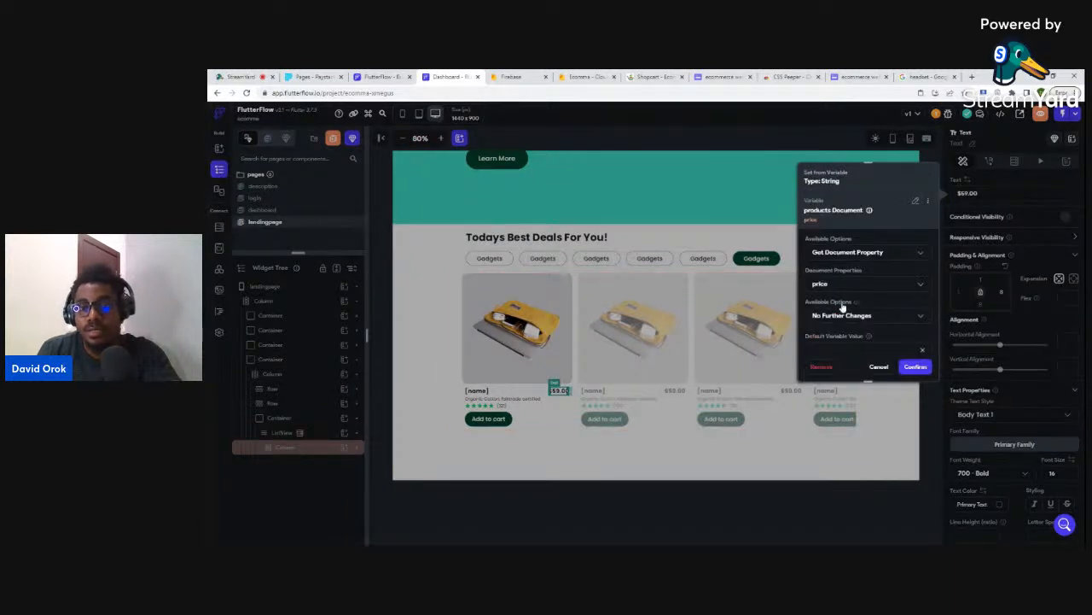
left_click(830, 317)
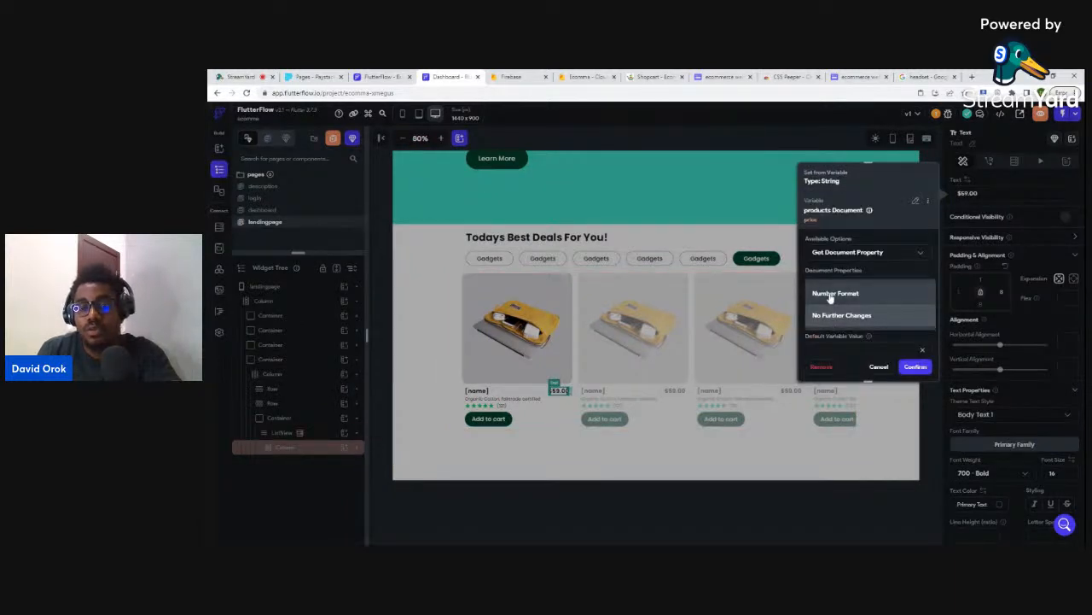
left_click(831, 293)
scroll(839, 324, "down", 1)
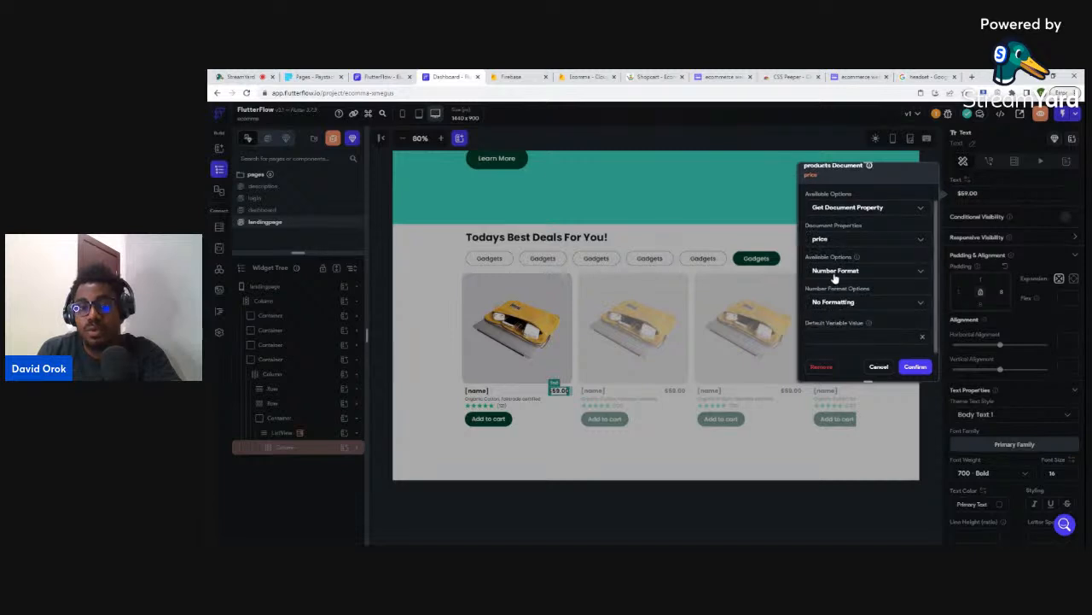
left_click(834, 302)
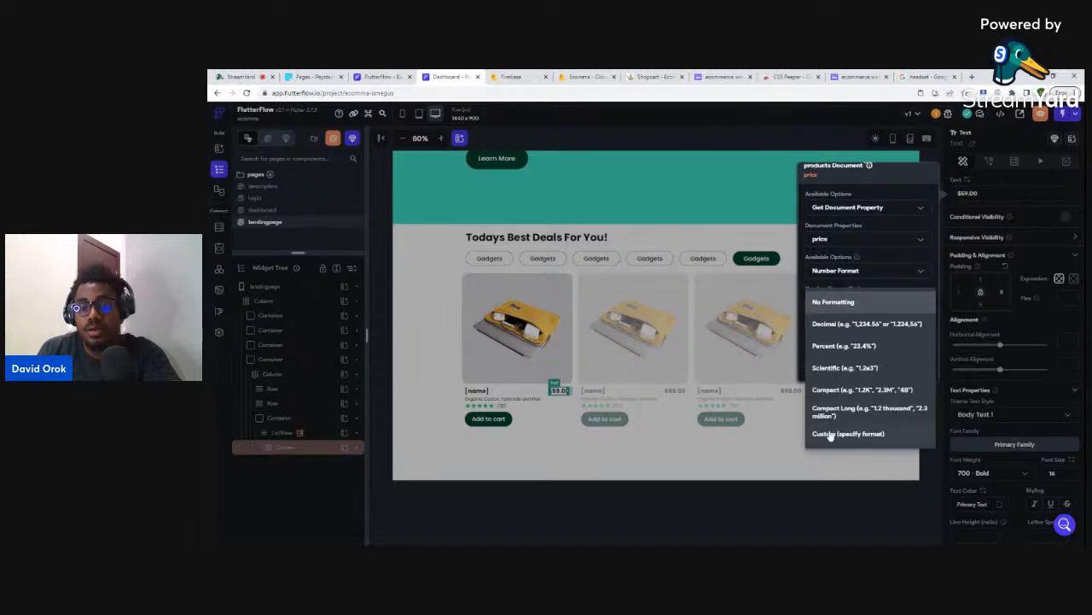
left_click(828, 434)
scroll(869, 288, "down", 1)
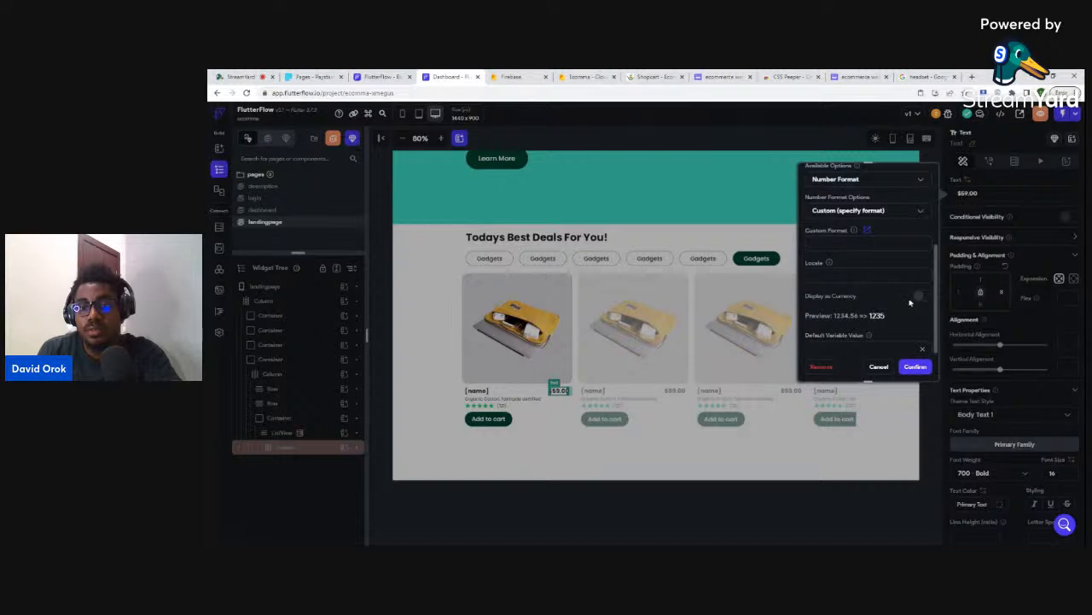
left_click(924, 297)
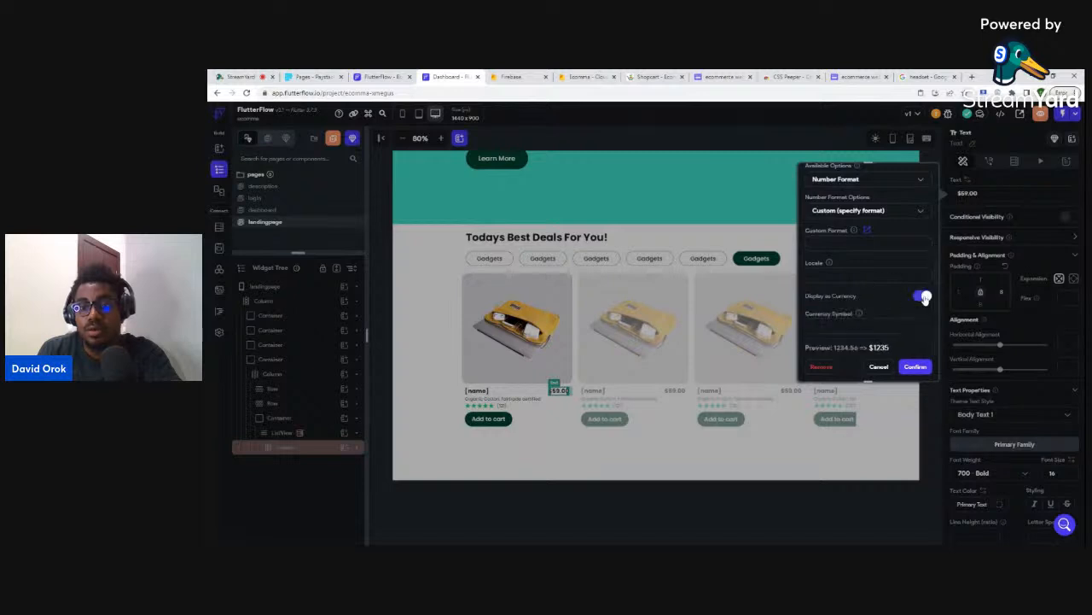
left_click(913, 367)
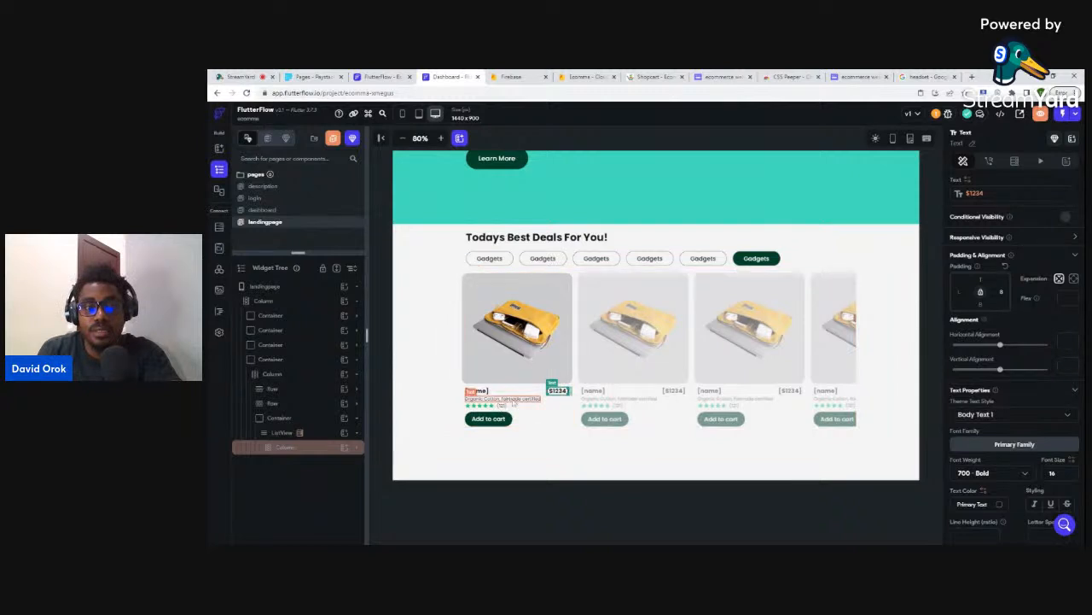
- Bind the card's description text to the products document's description field
left_click(513, 400)
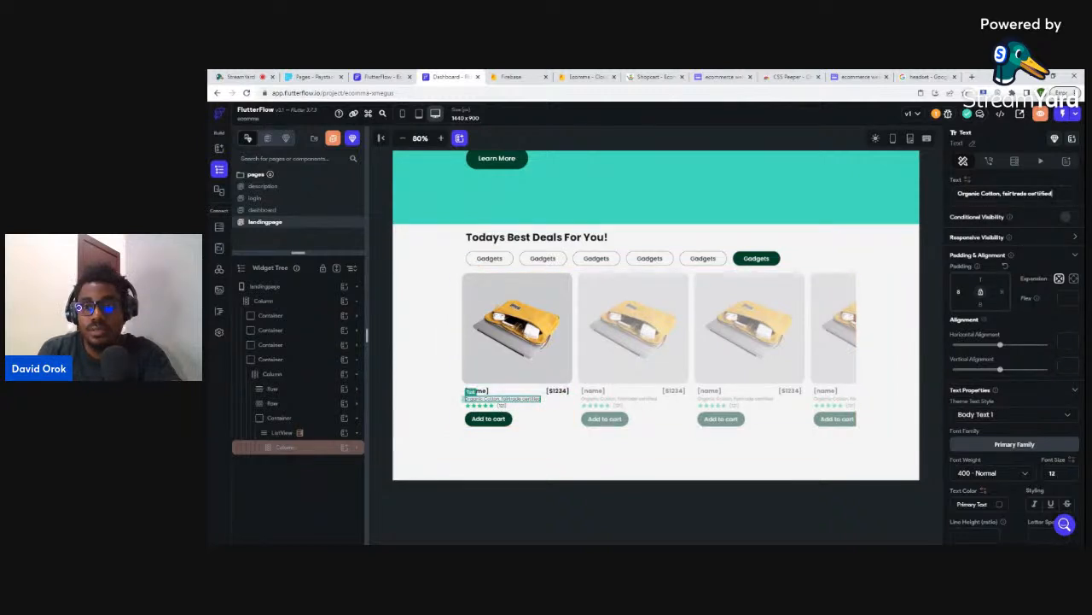
left_click(967, 181)
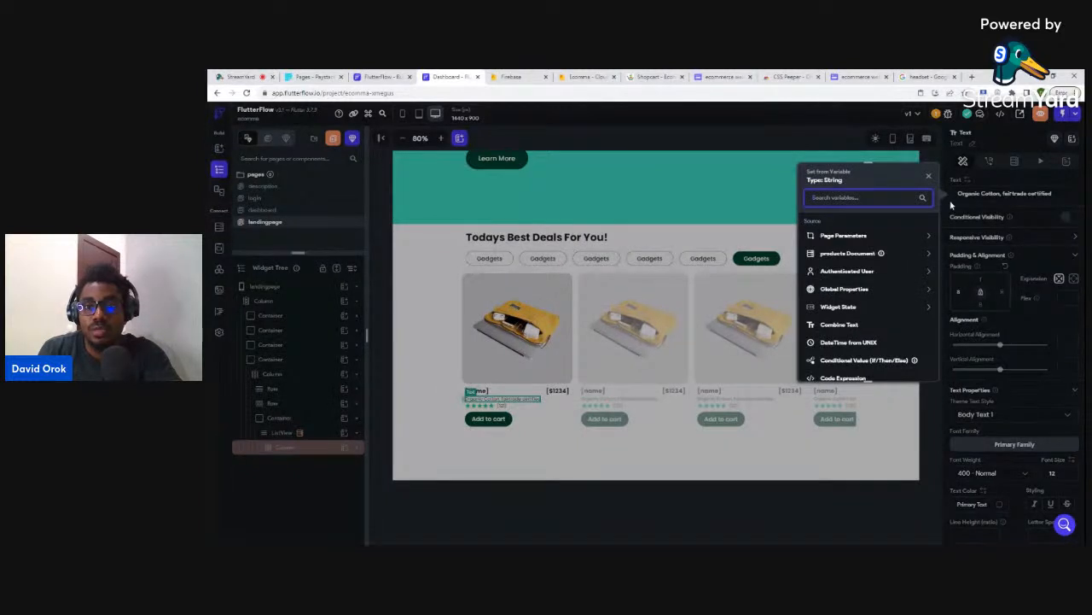
left_click(847, 253)
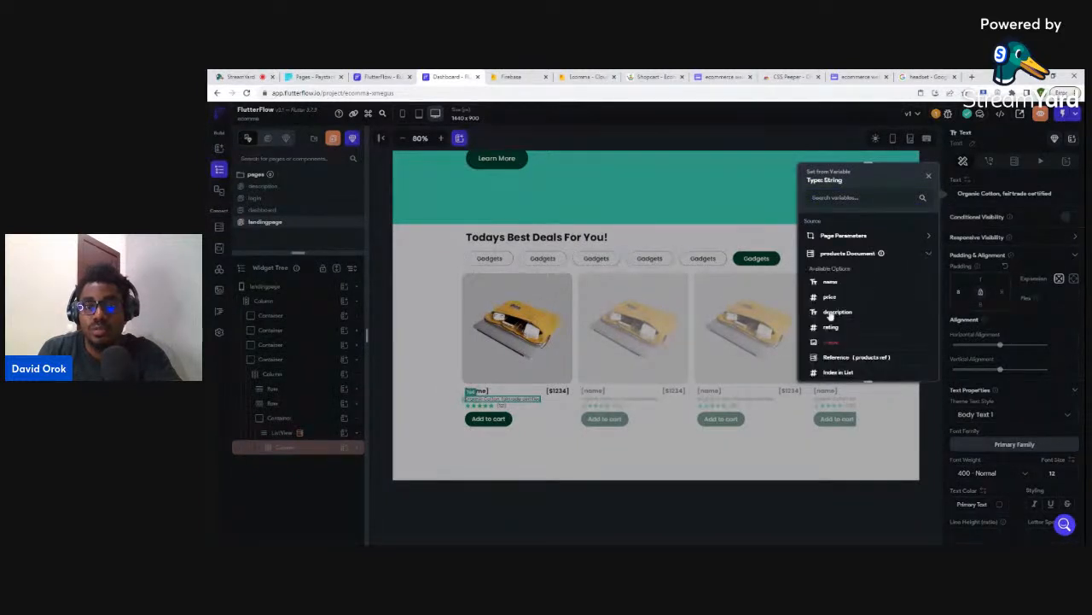
left_click(836, 312)
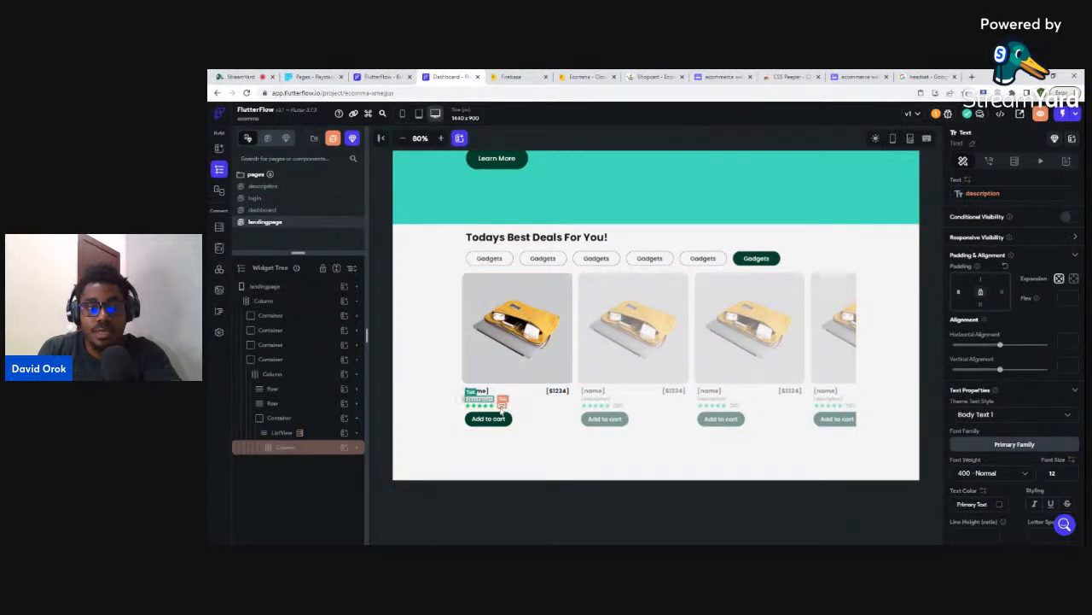
- Bind the (123) rating-count text to the product's rating field
left_click(503, 400)
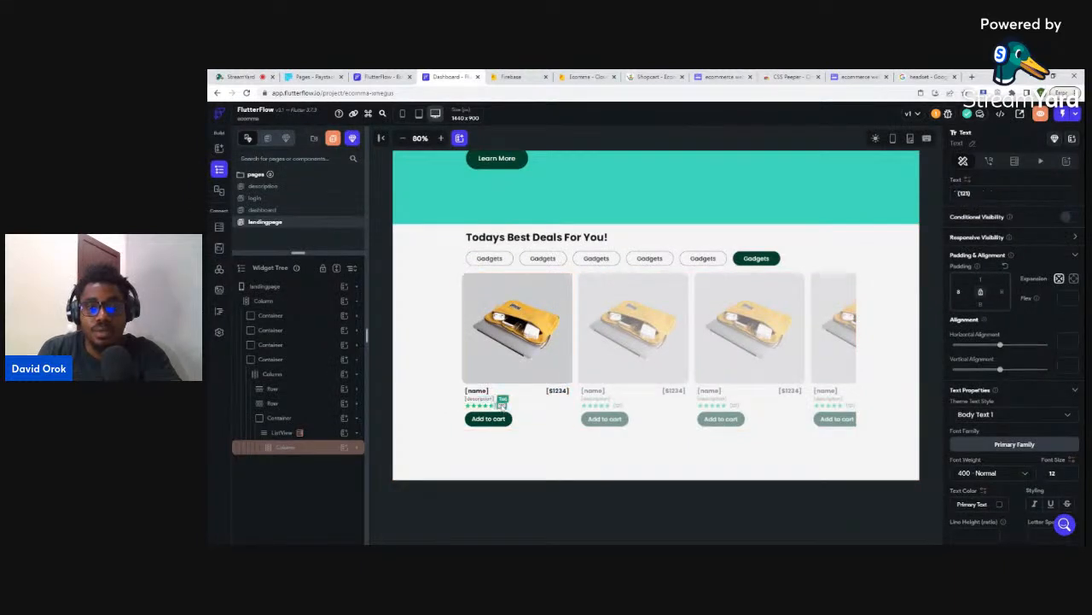
left_click(967, 181)
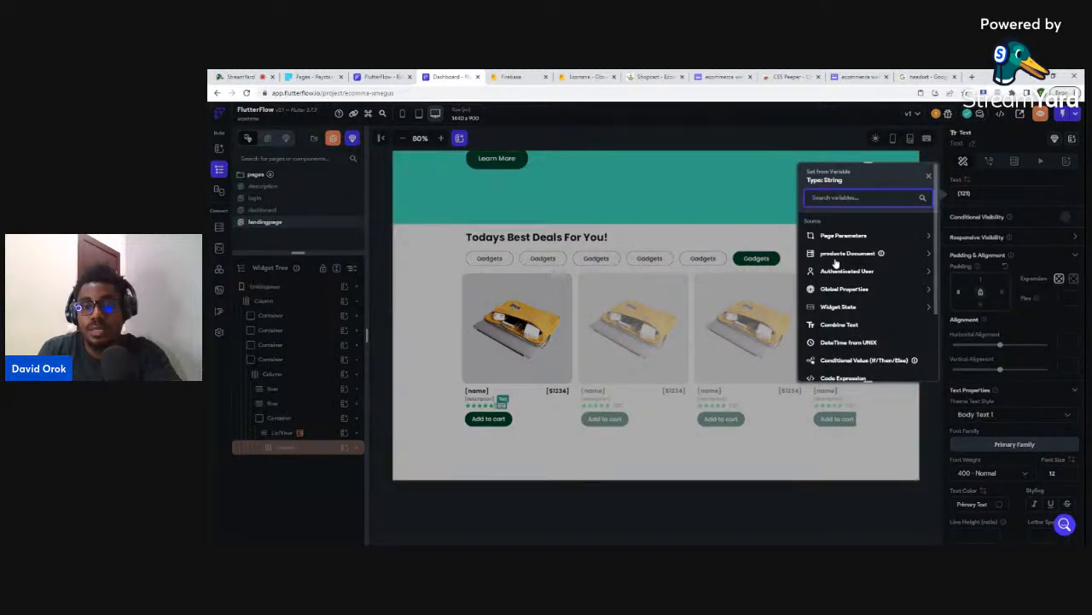
left_click(837, 254)
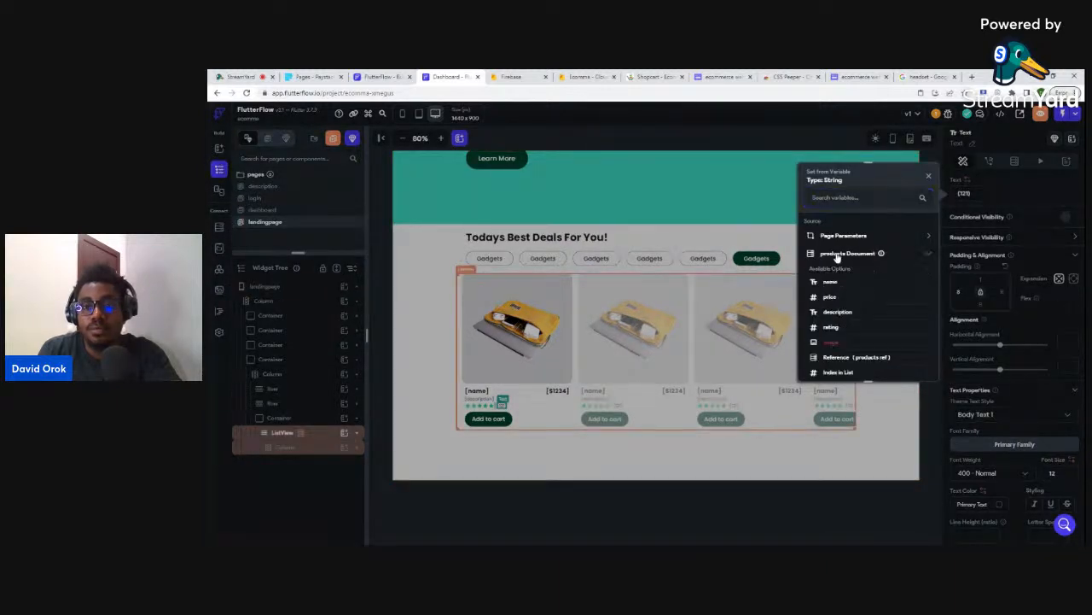
left_click(830, 327)
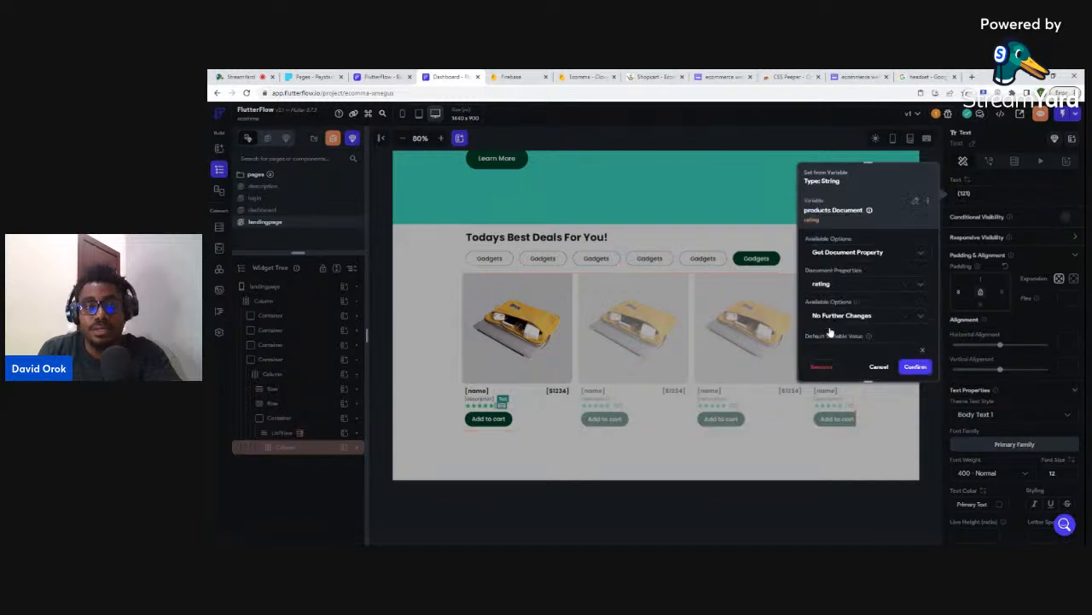
left_click(916, 367)
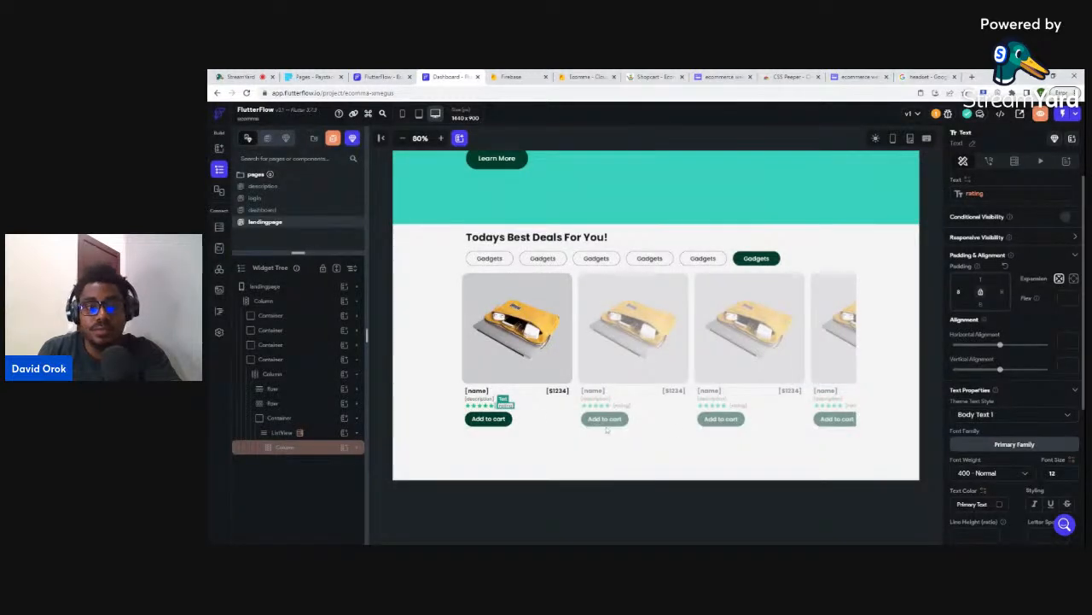
left_click(483, 421)
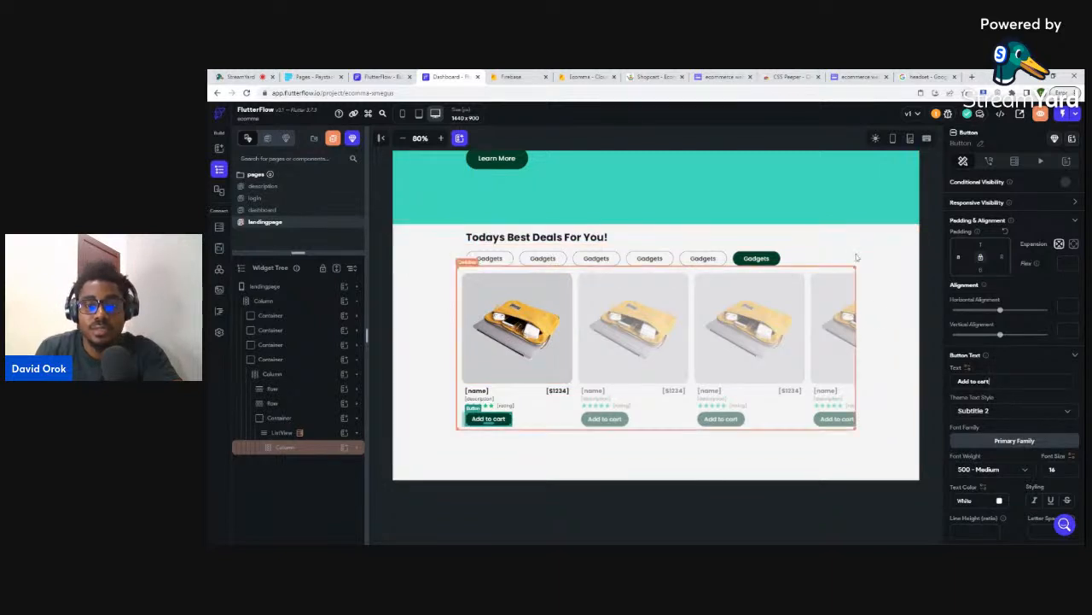
left_click(805, 462)
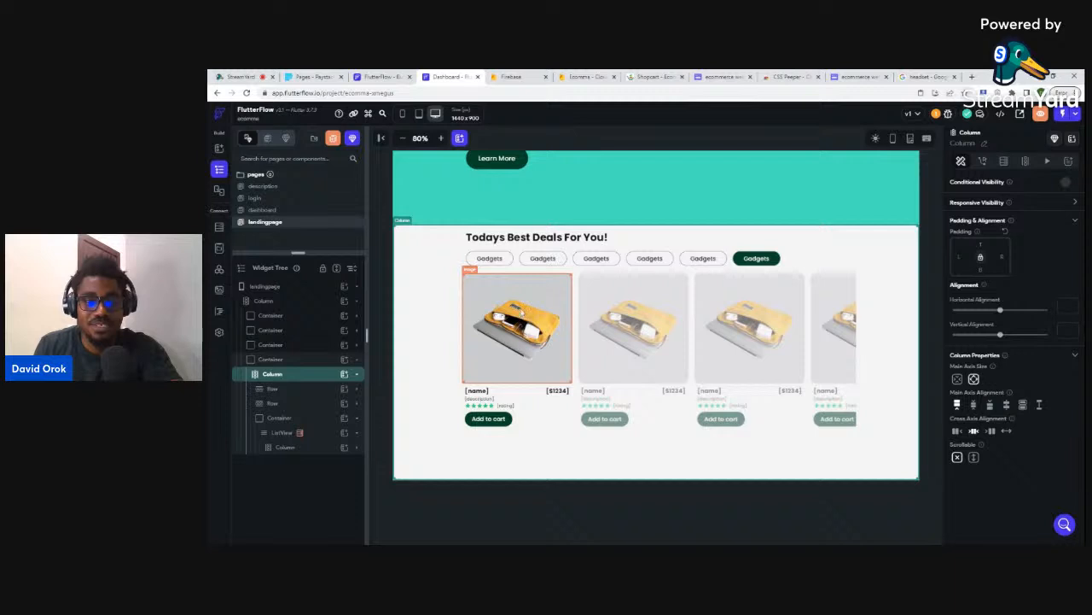
left_click(523, 296)
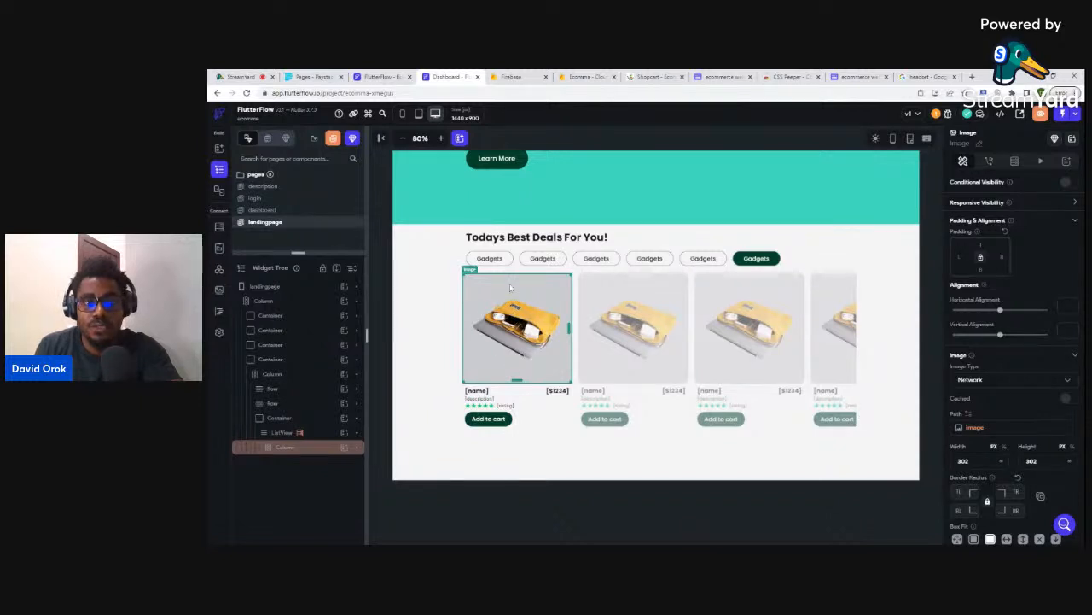
- Add a Navigate To description action on the product image and begin defining page parameters
left_click(990, 162)
left_click(1003, 232)
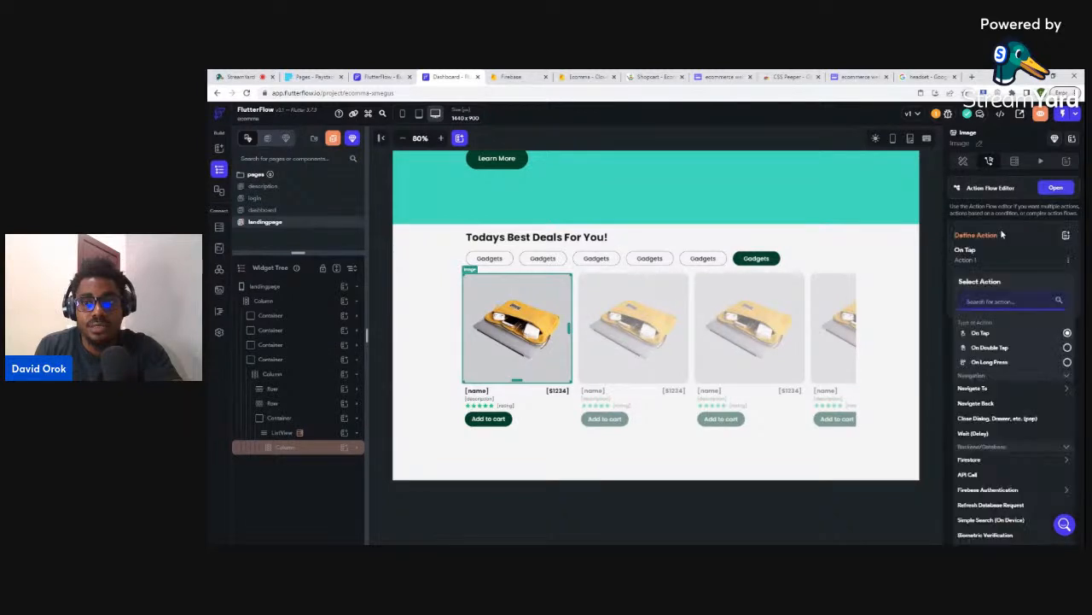
left_click(976, 389)
left_click(973, 418)
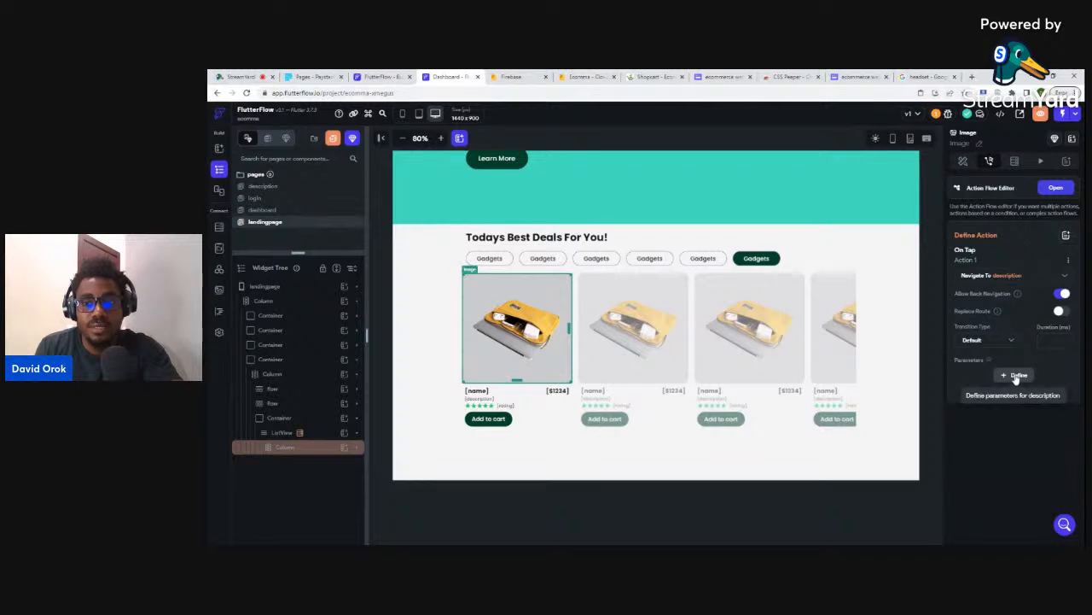
left_click(1016, 378)
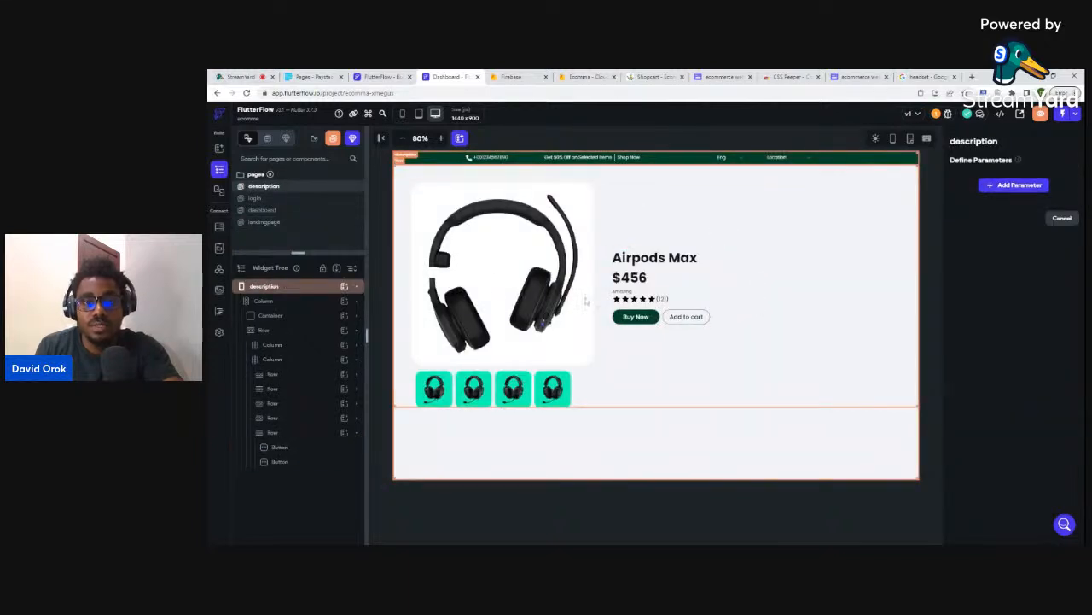
- Add a productRef page parameter of type DocumentReference targeting the products collection
left_click(1014, 185)
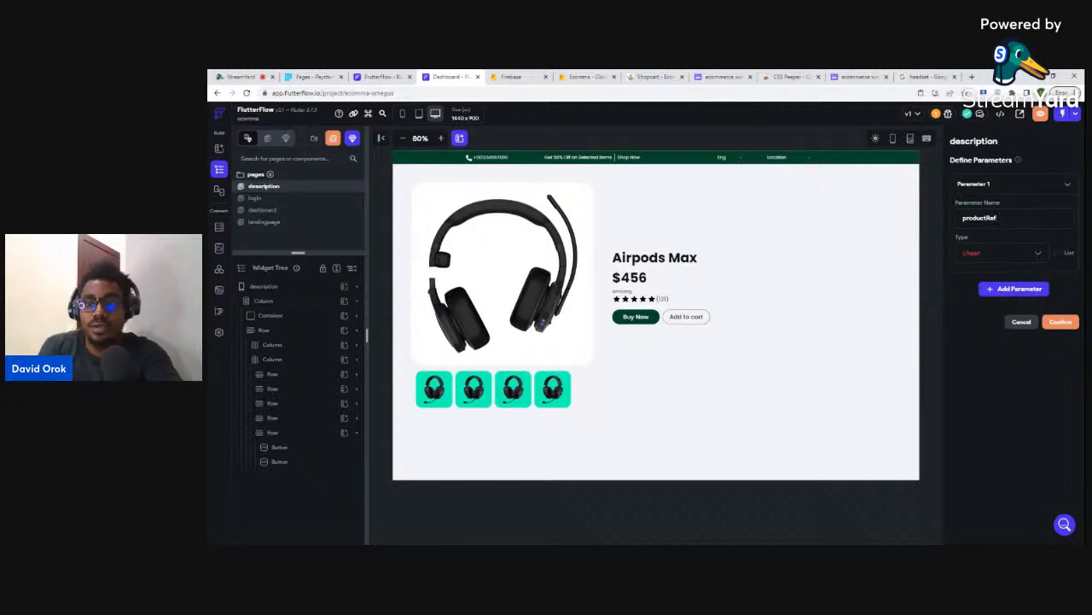
left_click(967, 258)
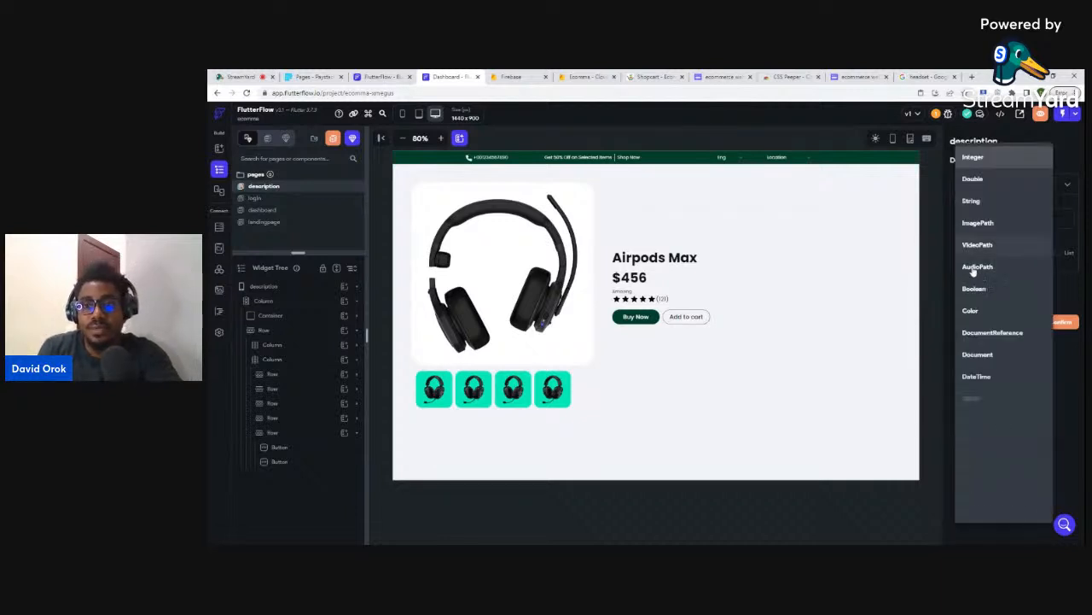
left_click(979, 333)
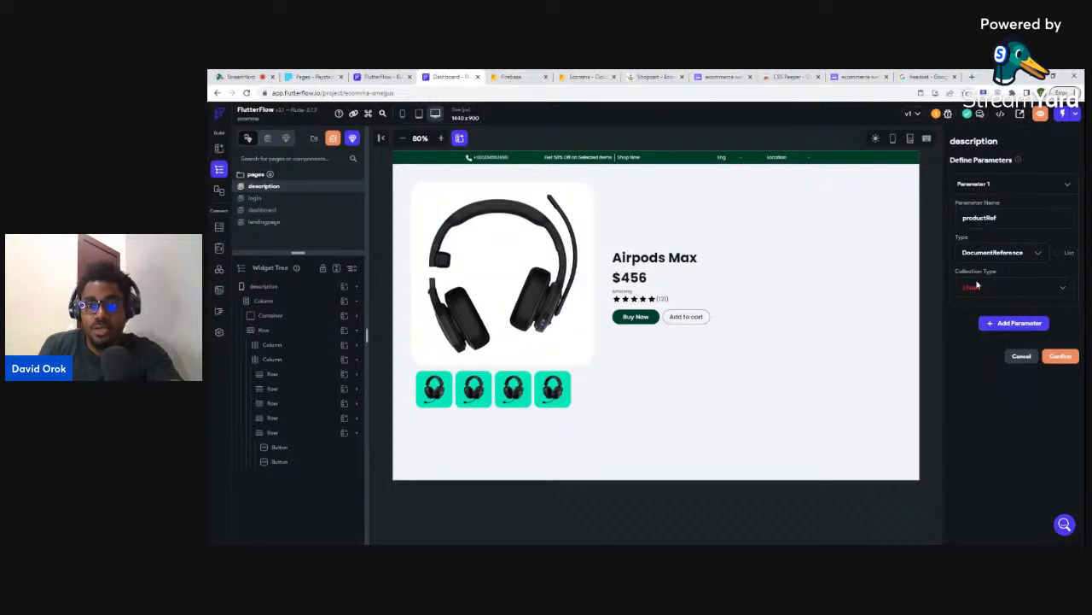
left_click(977, 288)
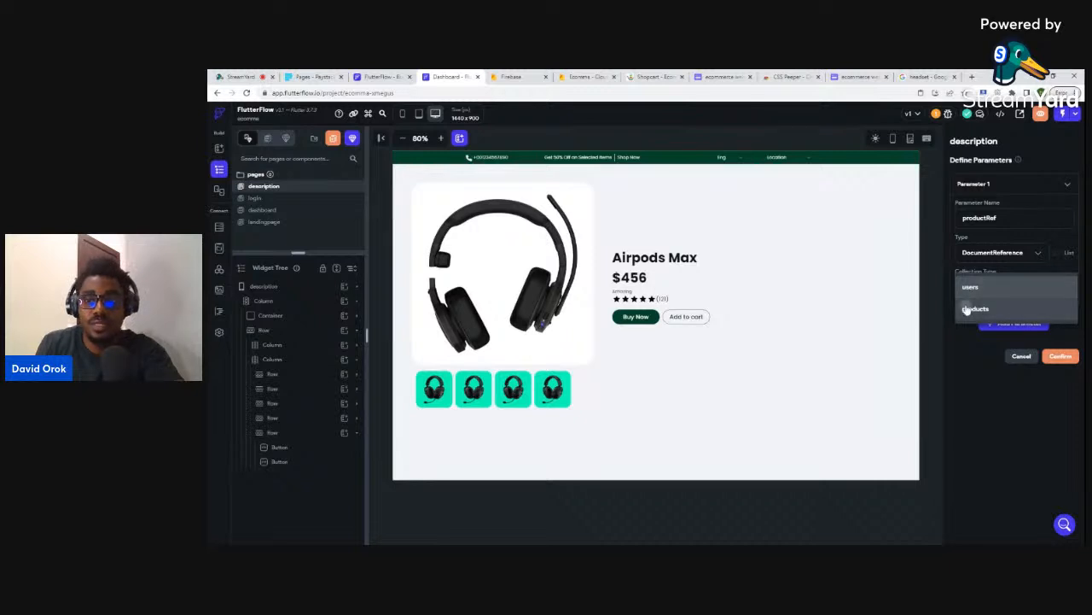
left_click(969, 309)
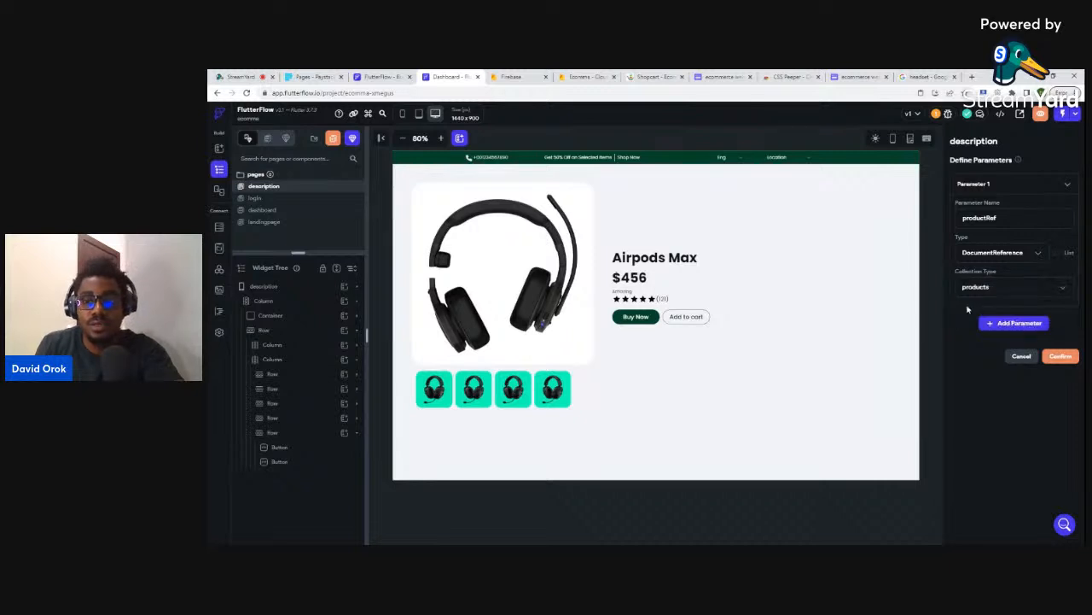
left_click(1061, 357)
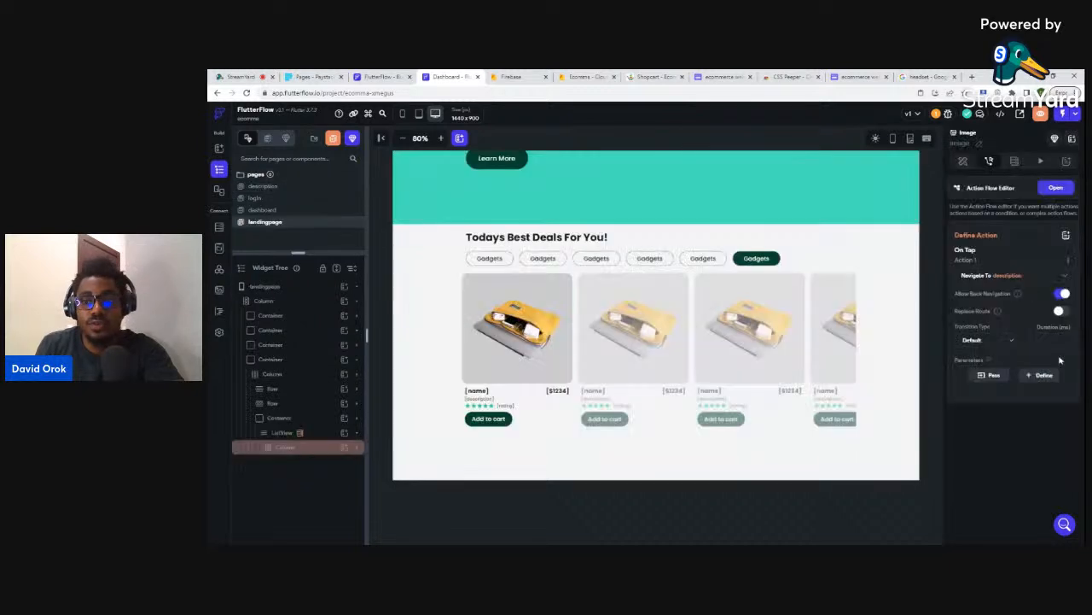
- Pass each product document's reference as productRef, then open the description page
left_click(990, 375)
left_click(975, 380)
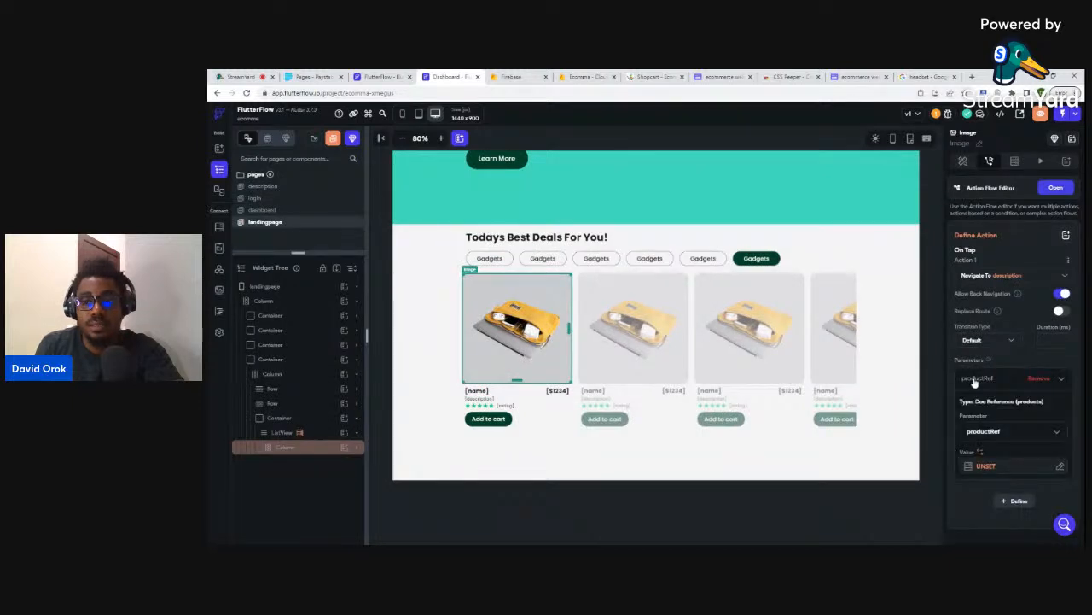
left_click(984, 467)
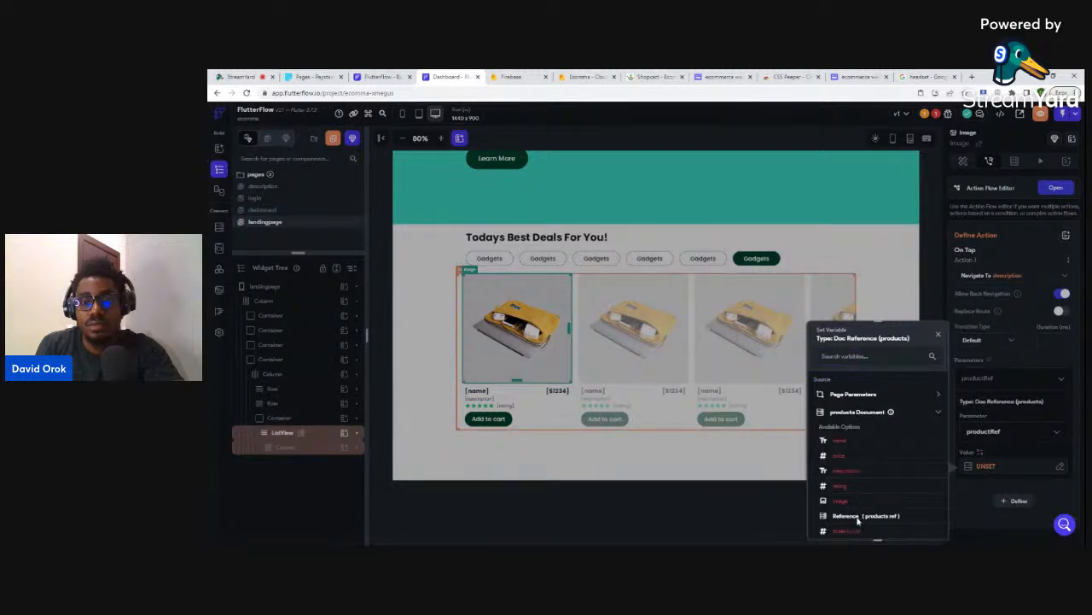
left_click(850, 518)
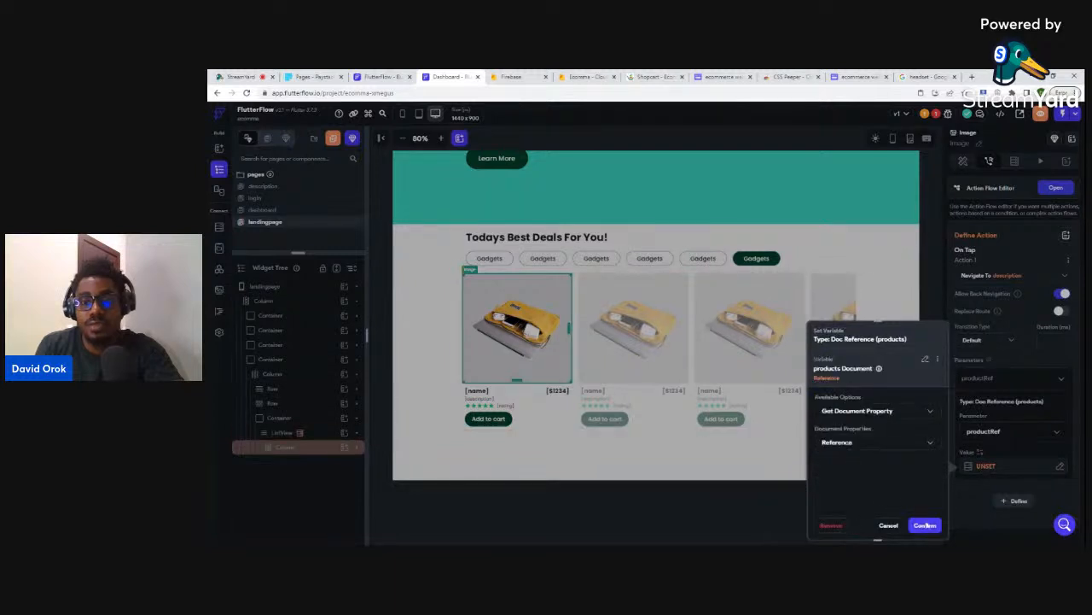
left_click(927, 524)
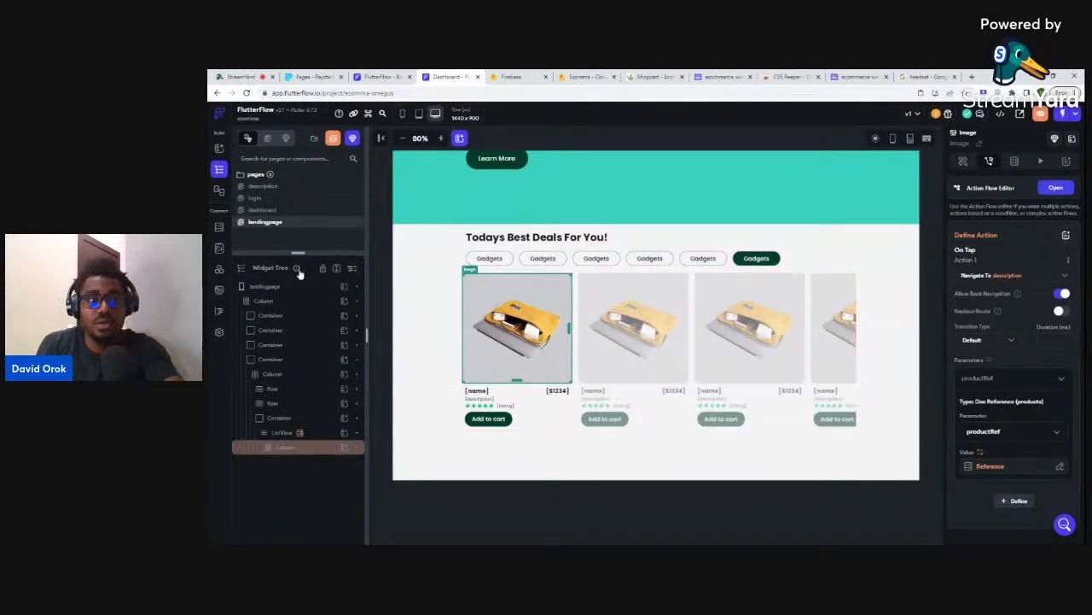
left_click(263, 186)
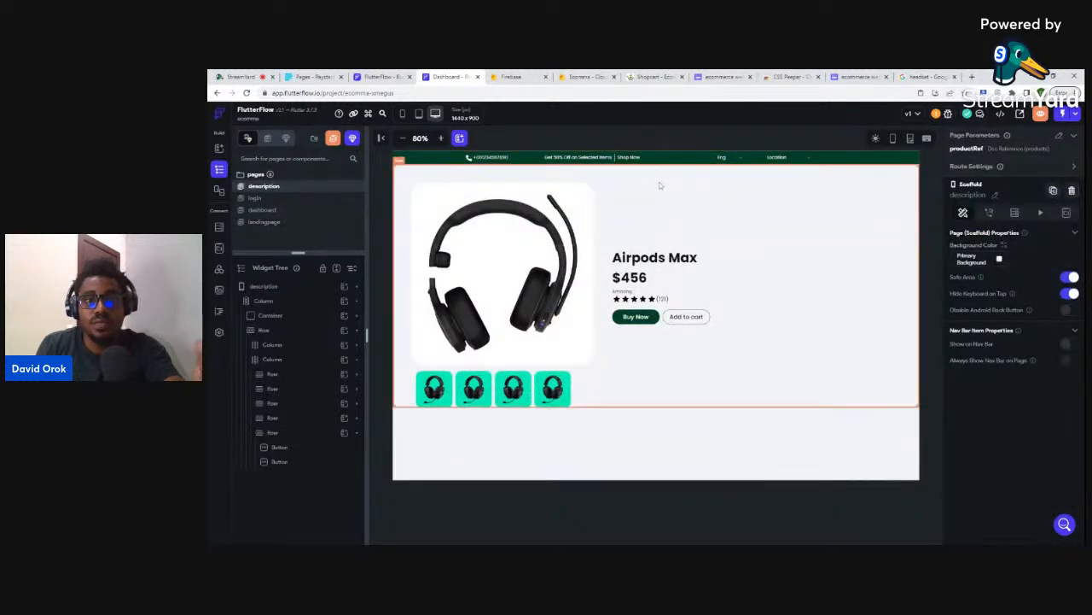
- Select the Row holding the product layout in the description page's widget tree
left_click(268, 288)
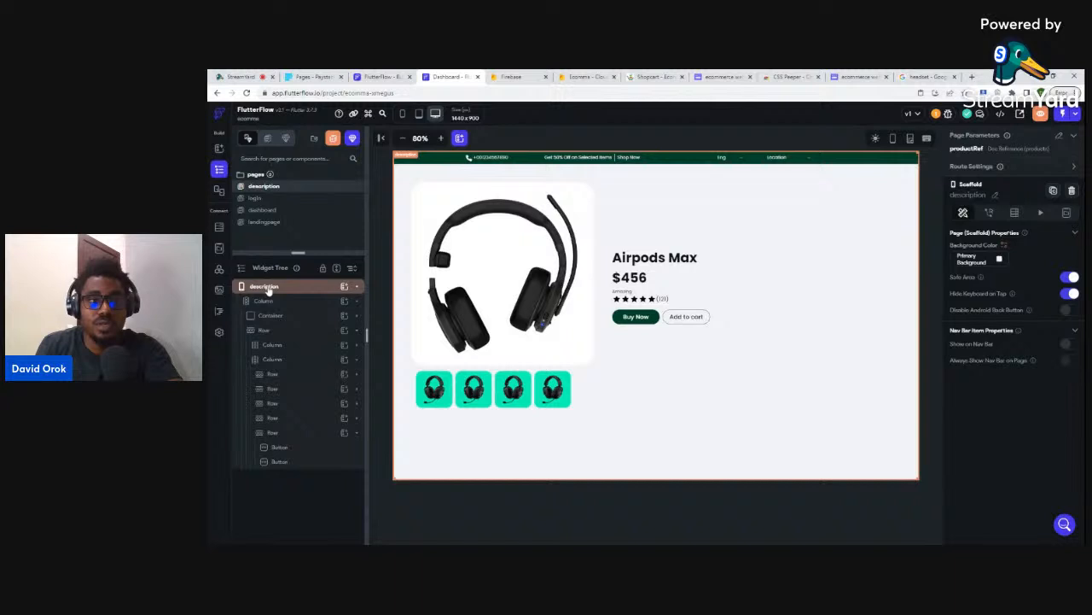
left_click(265, 303)
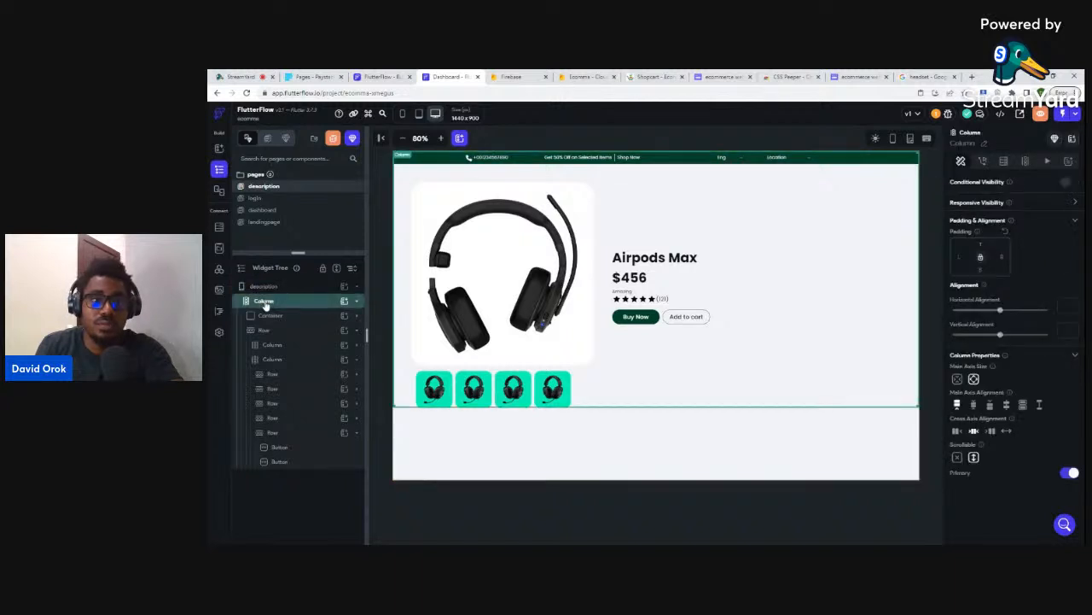
left_click(265, 316)
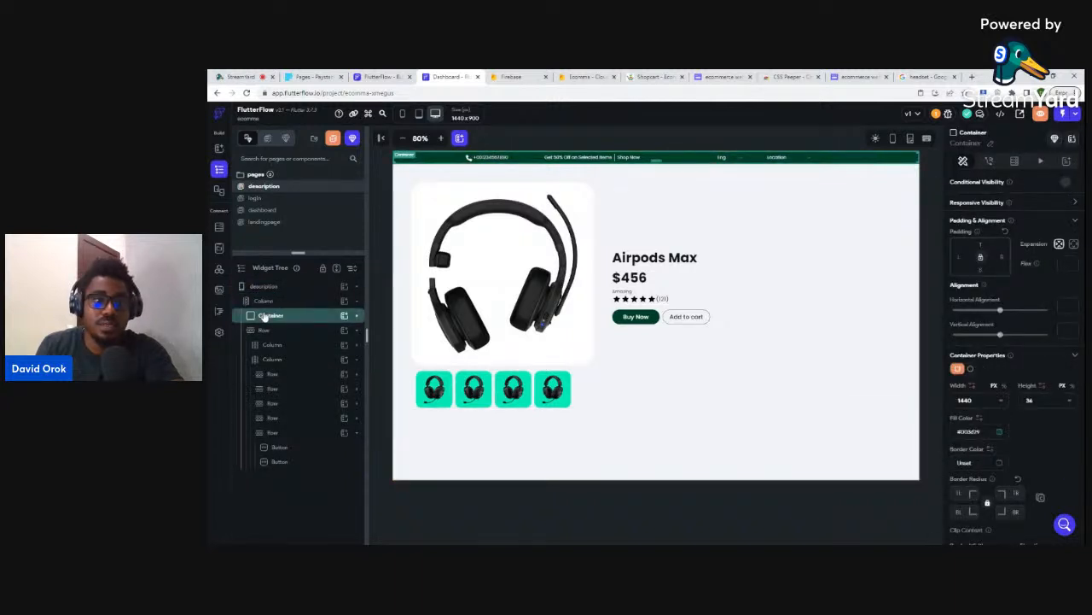
left_click(264, 316)
left_click(265, 316)
left_click(262, 331)
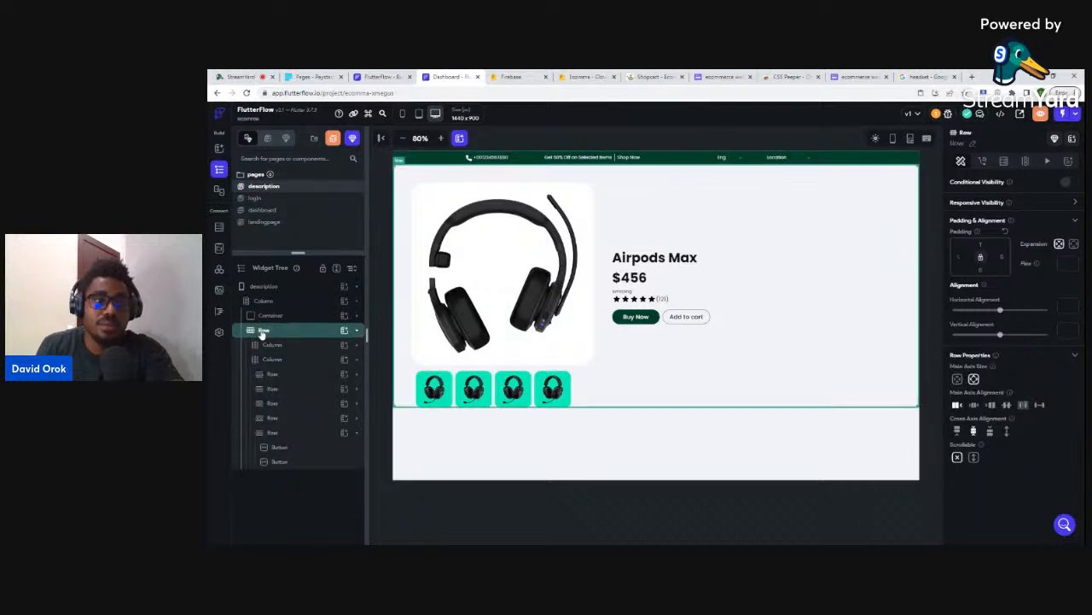
left_click(262, 331)
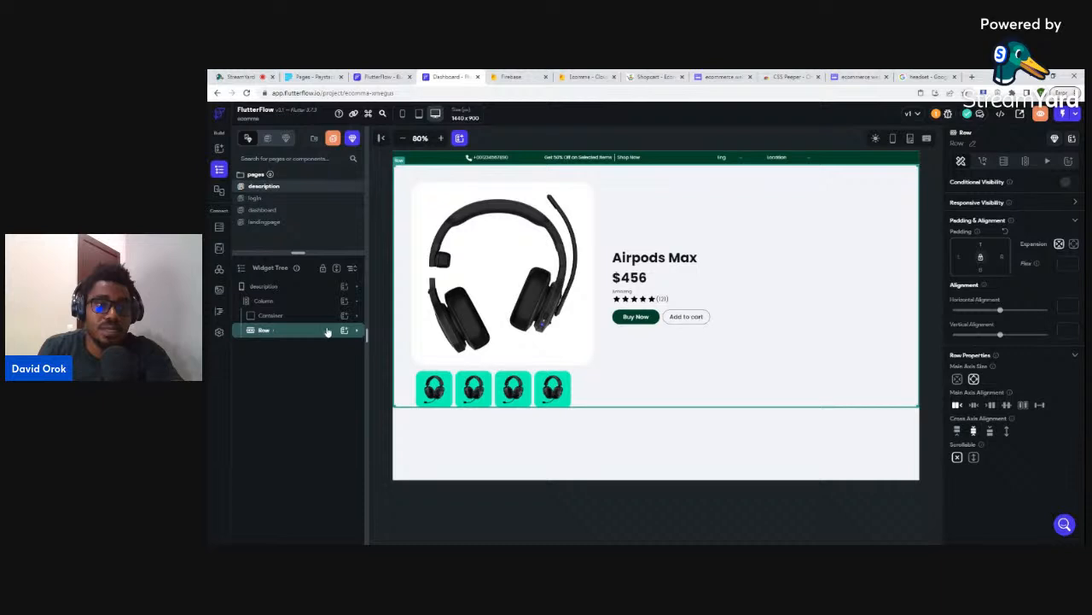
- Give the Row a Document from Reference query on products using the productRef parameter
left_click(1004, 163)
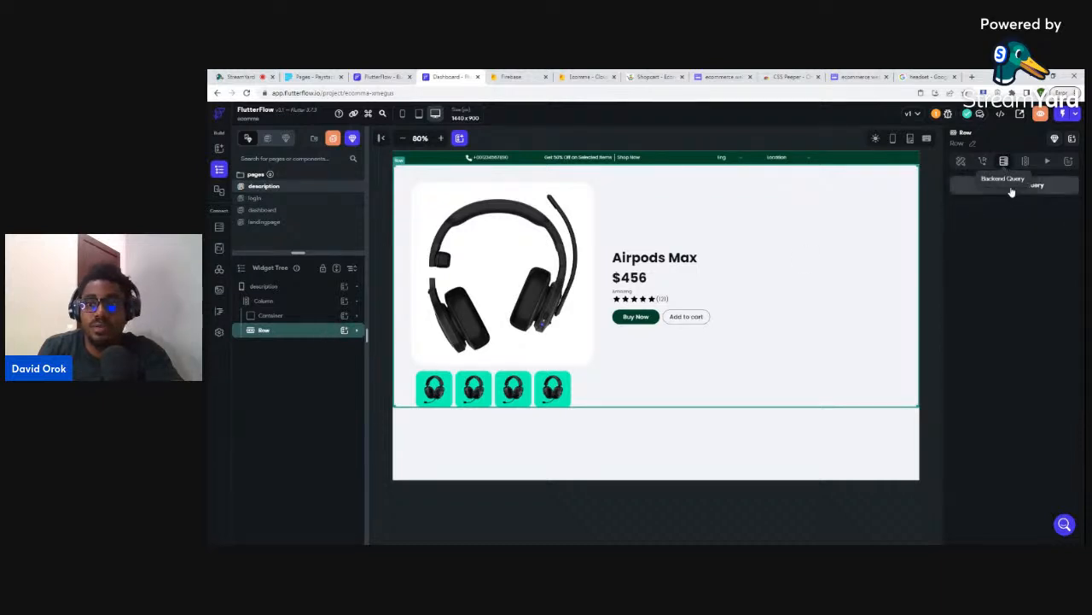
left_click(1011, 189)
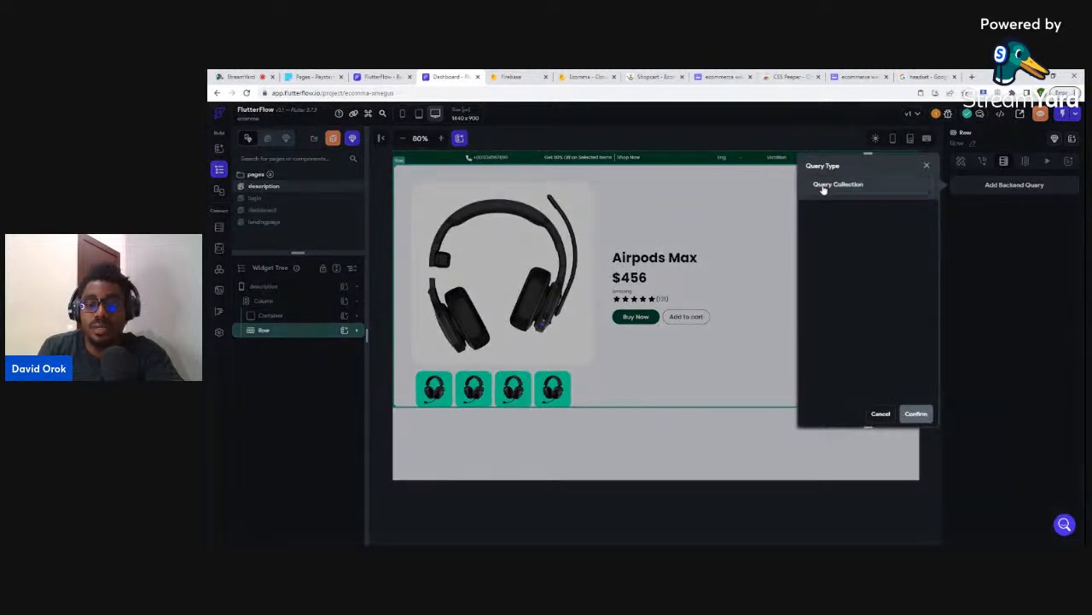
left_click(823, 187)
left_click(826, 208)
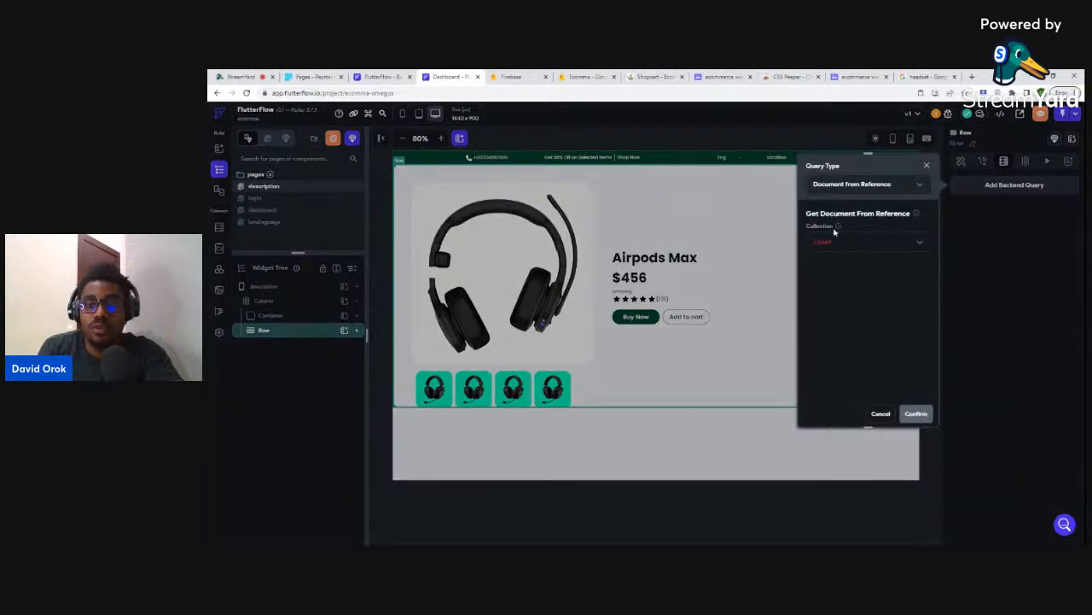
left_click(824, 243)
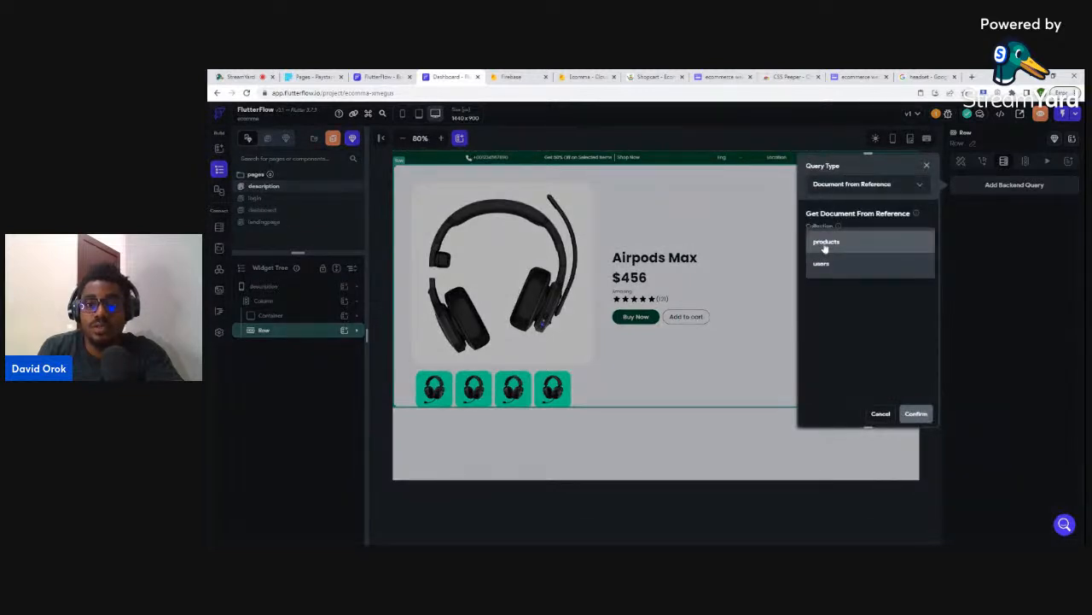
left_click(825, 243)
left_click(832, 266)
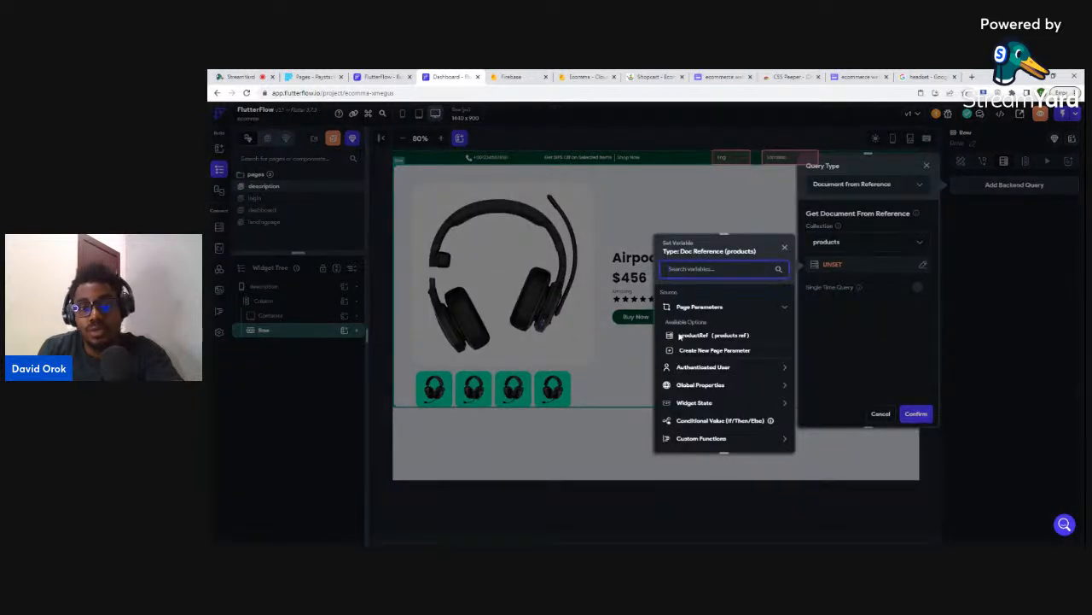
left_click(694, 336)
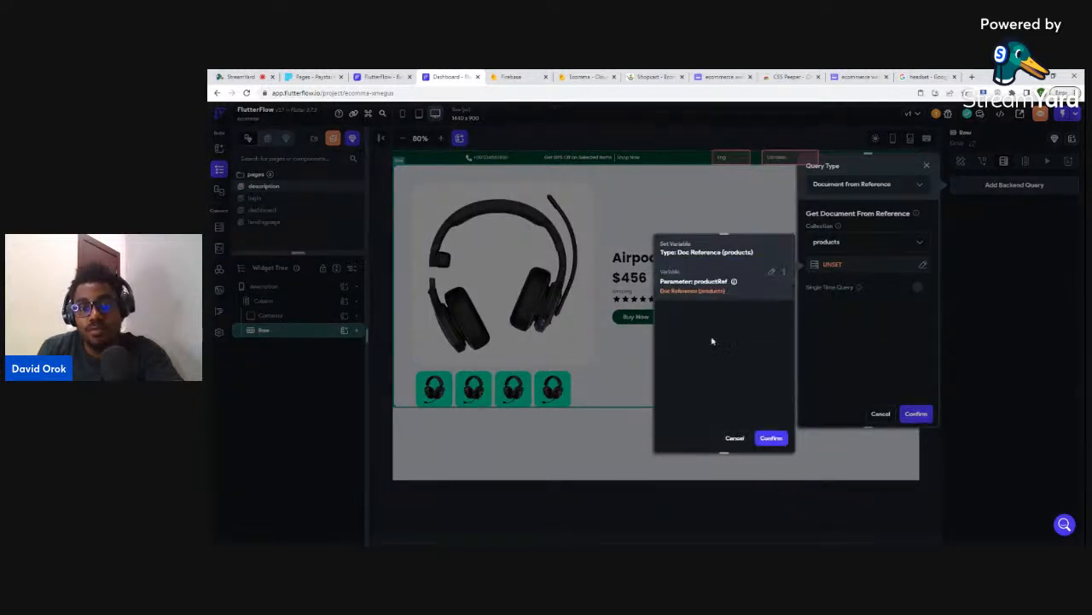
left_click(769, 439)
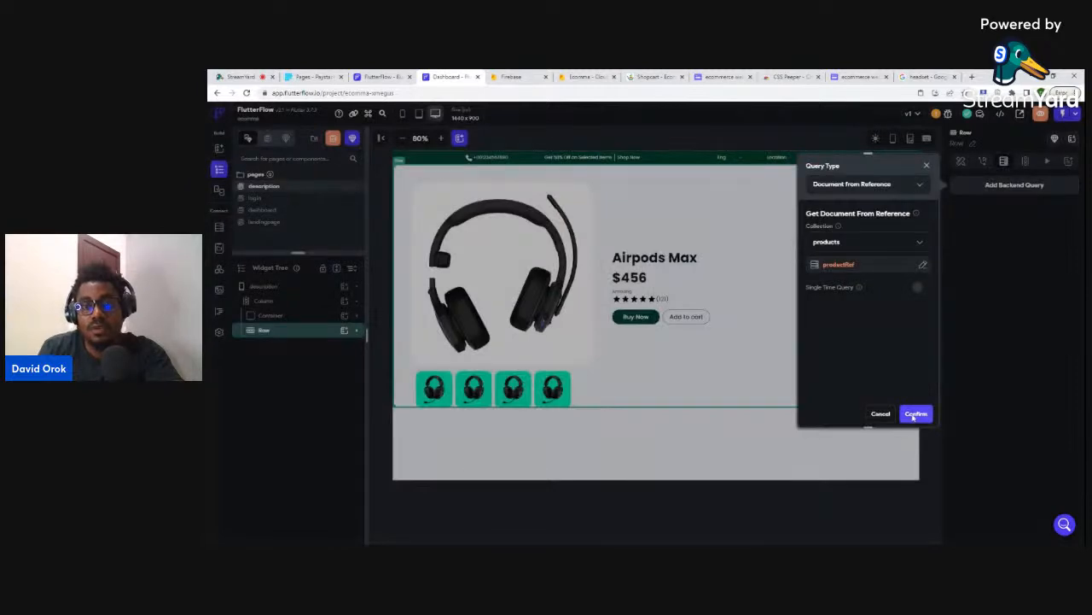
left_click(914, 415)
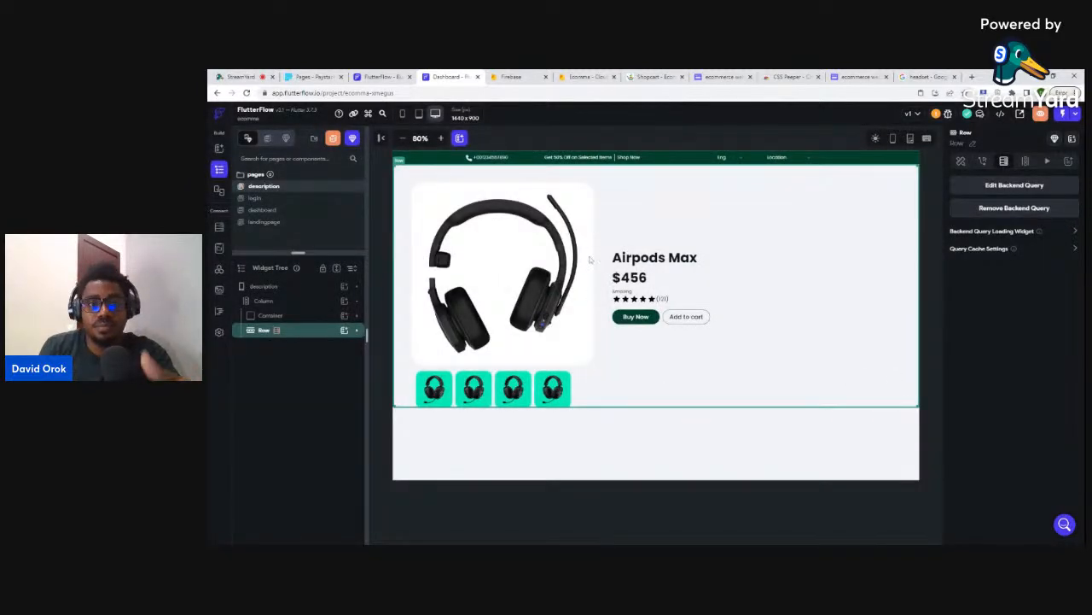
- Bind the headphones image to the product's image field and the Airpods Max title to name
left_click(582, 198)
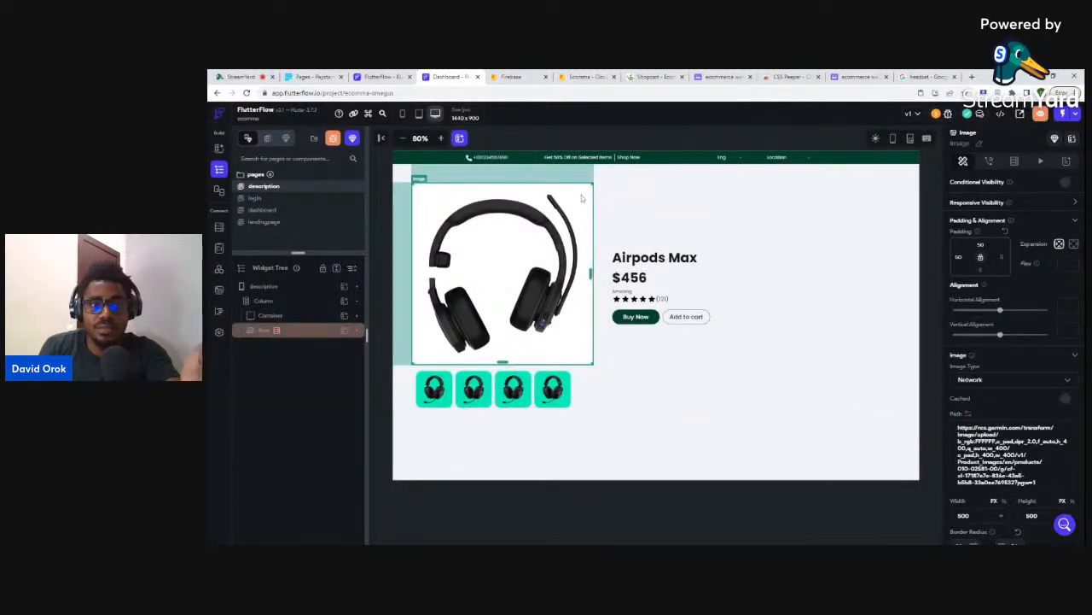
left_click(967, 415)
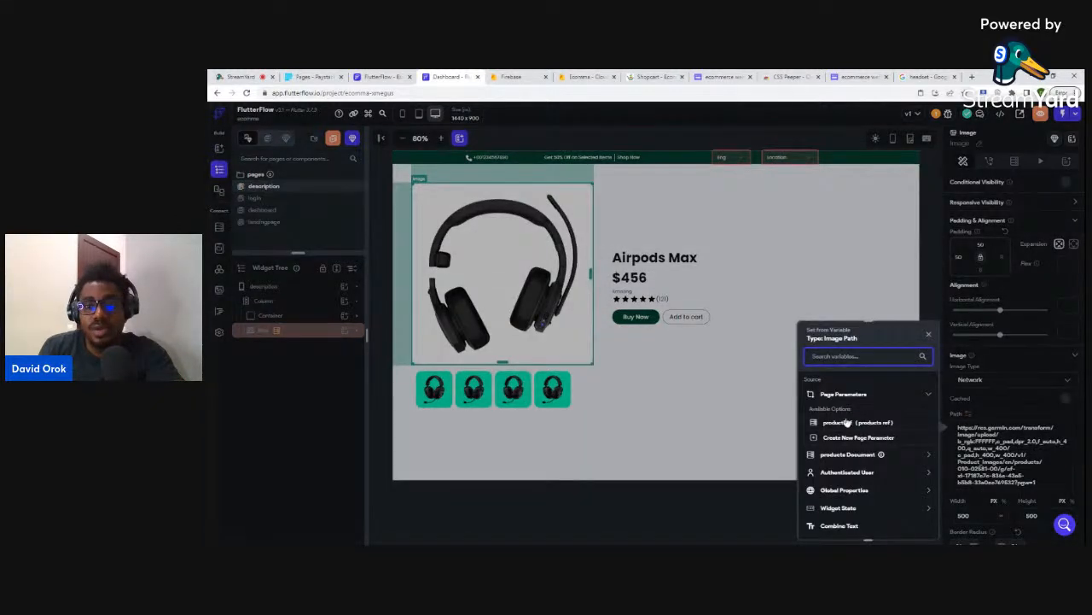
left_click(841, 454)
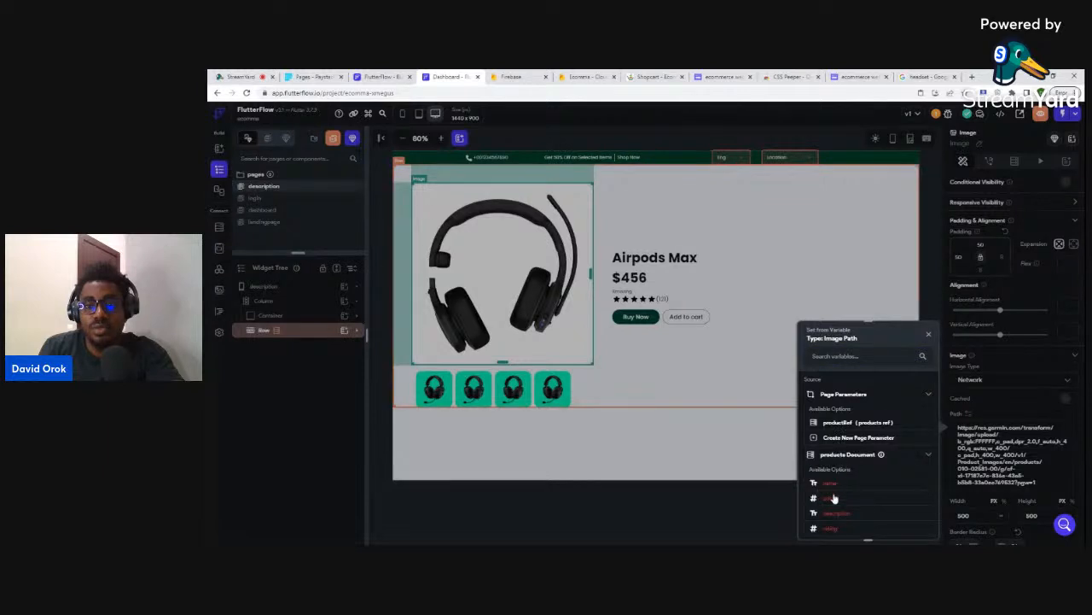
scroll(835, 495, "down", 2)
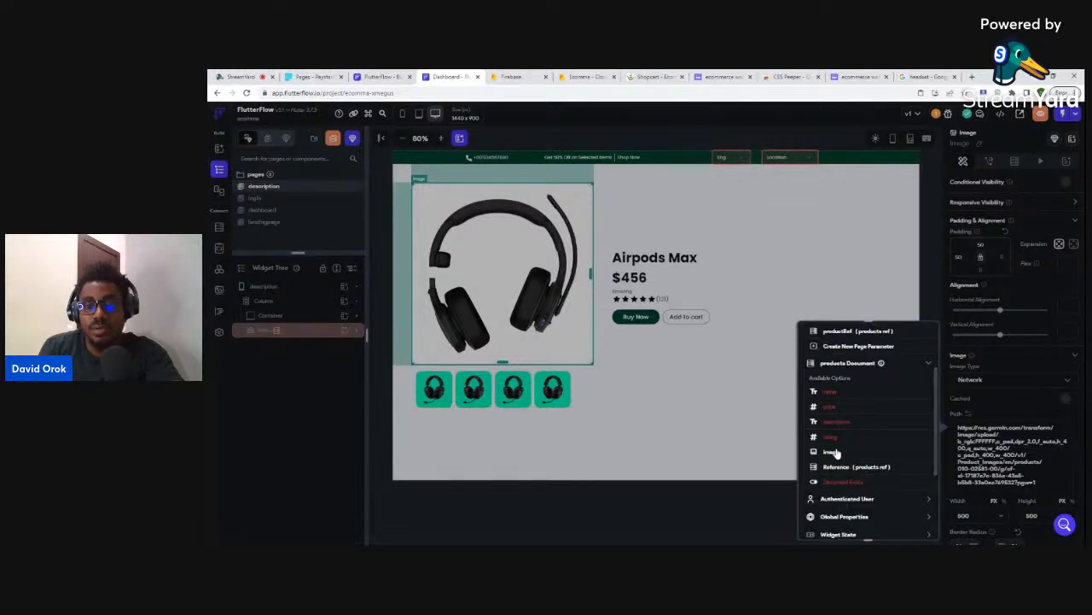
left_click(833, 452)
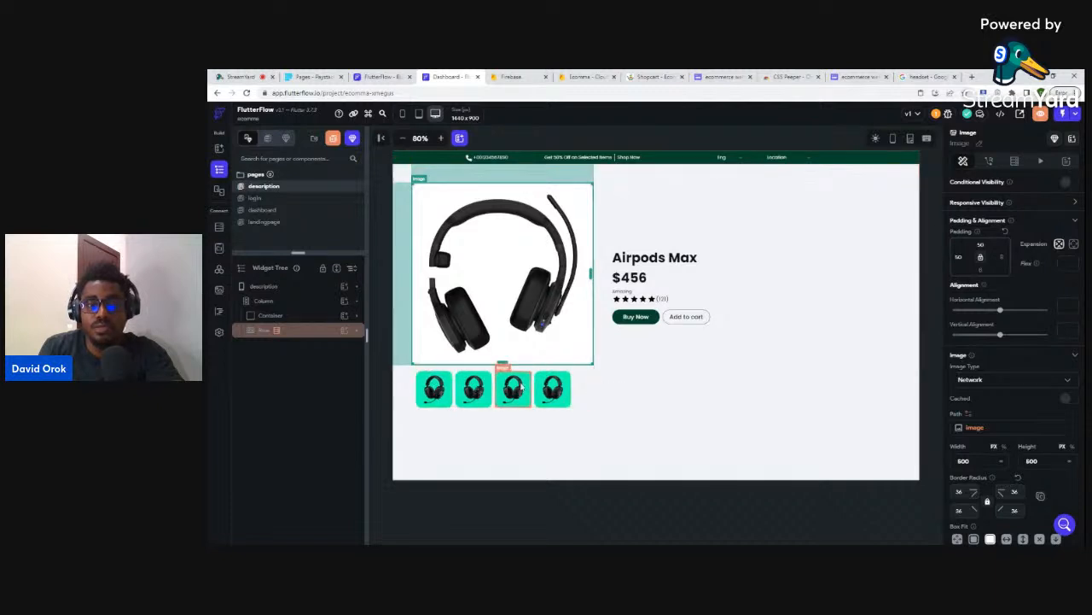
left_click(657, 264)
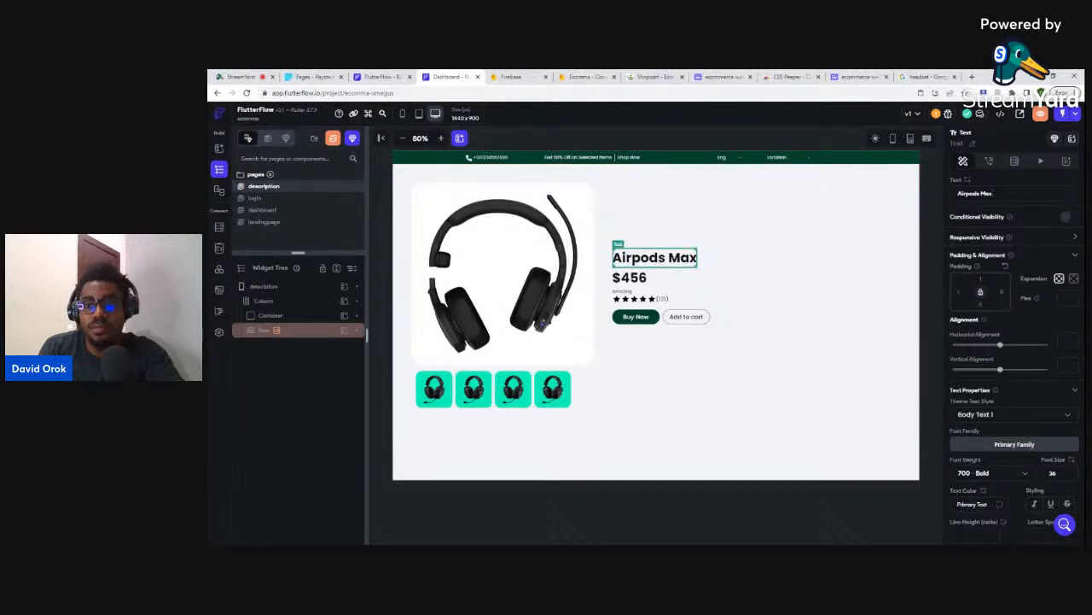
left_click(968, 180)
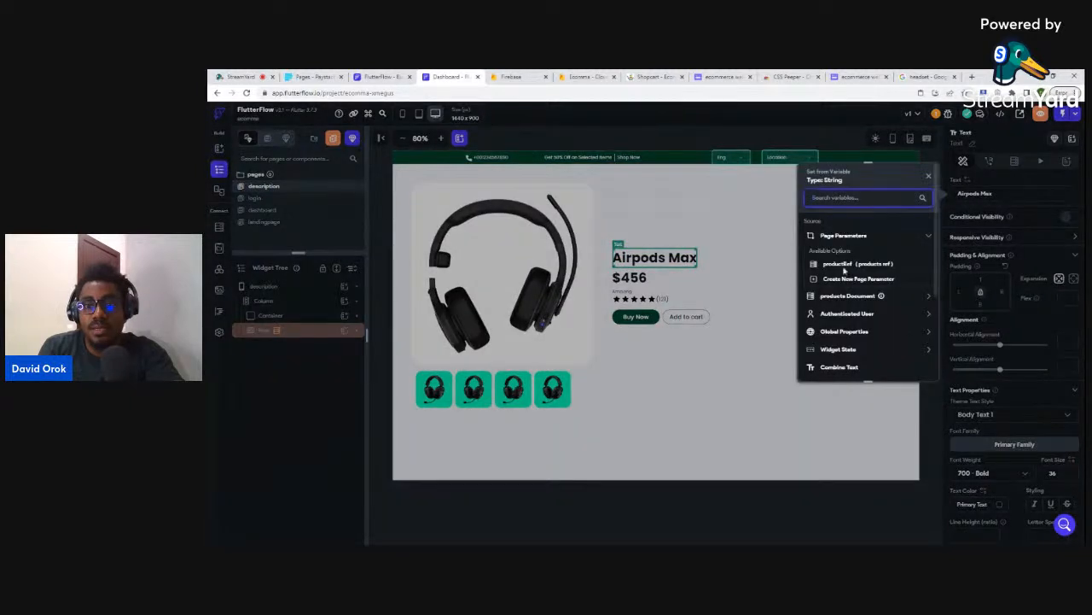
left_click(836, 296)
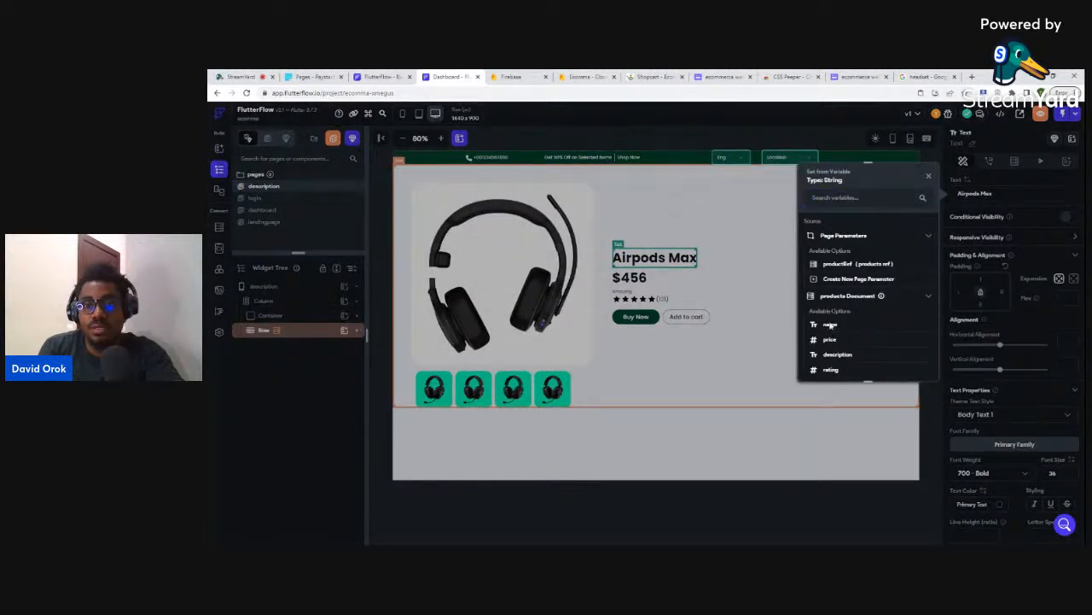
left_click(831, 325)
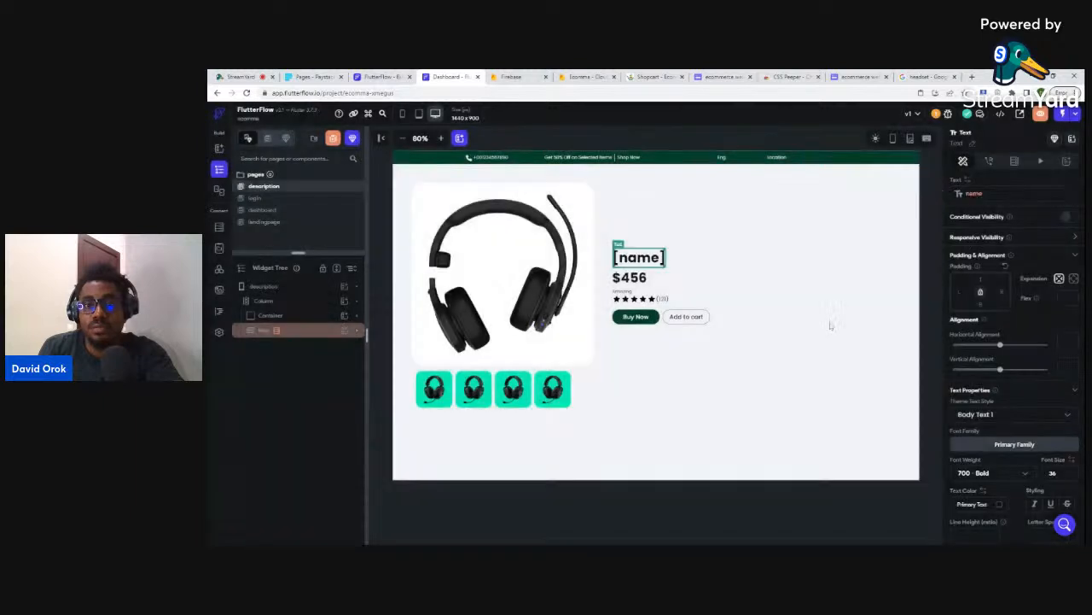
- Bind the $456 price text to the product's price field, custom-formatted as currency
left_click(630, 277)
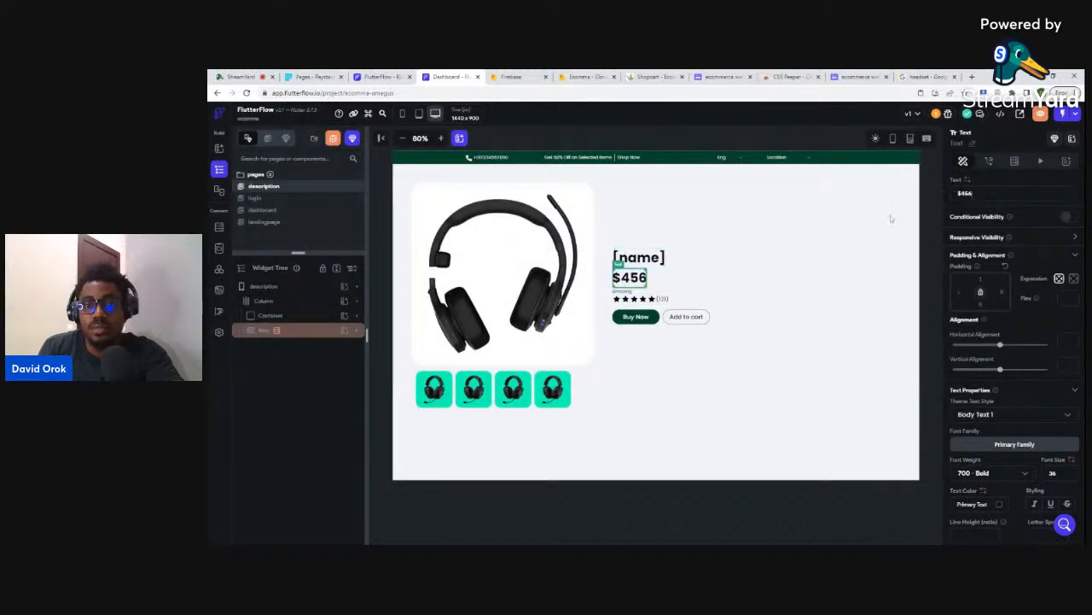
left_click(968, 180)
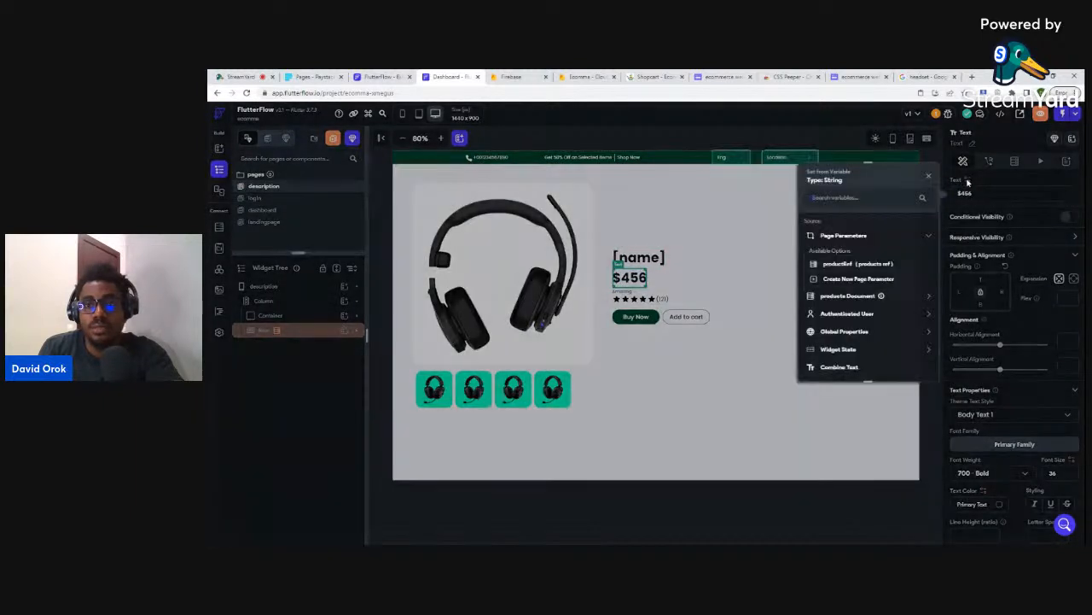
left_click(837, 296)
left_click(827, 340)
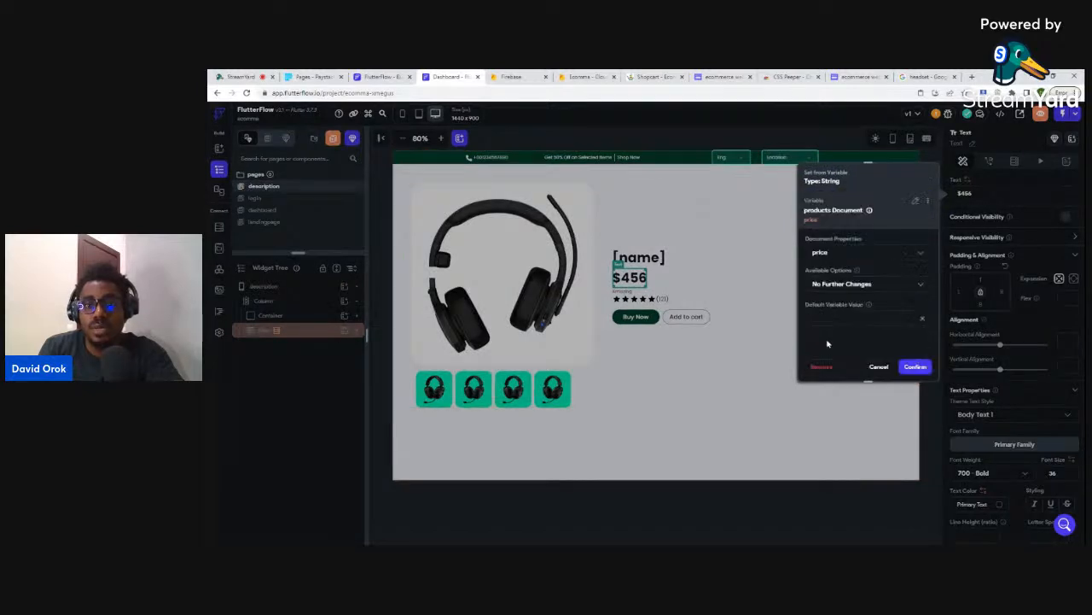
left_click(916, 367)
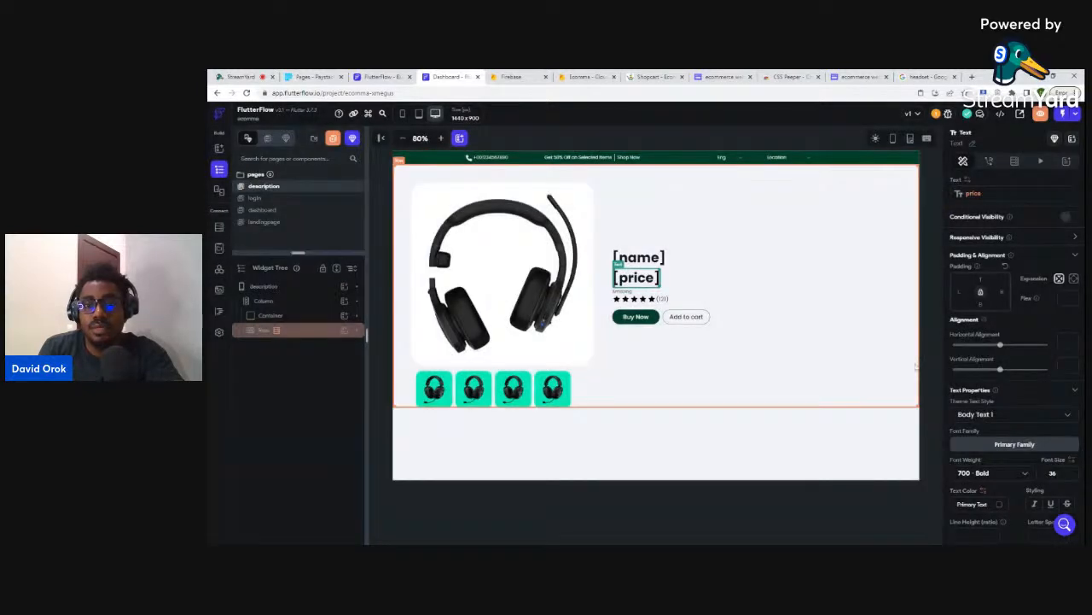
left_click(969, 182)
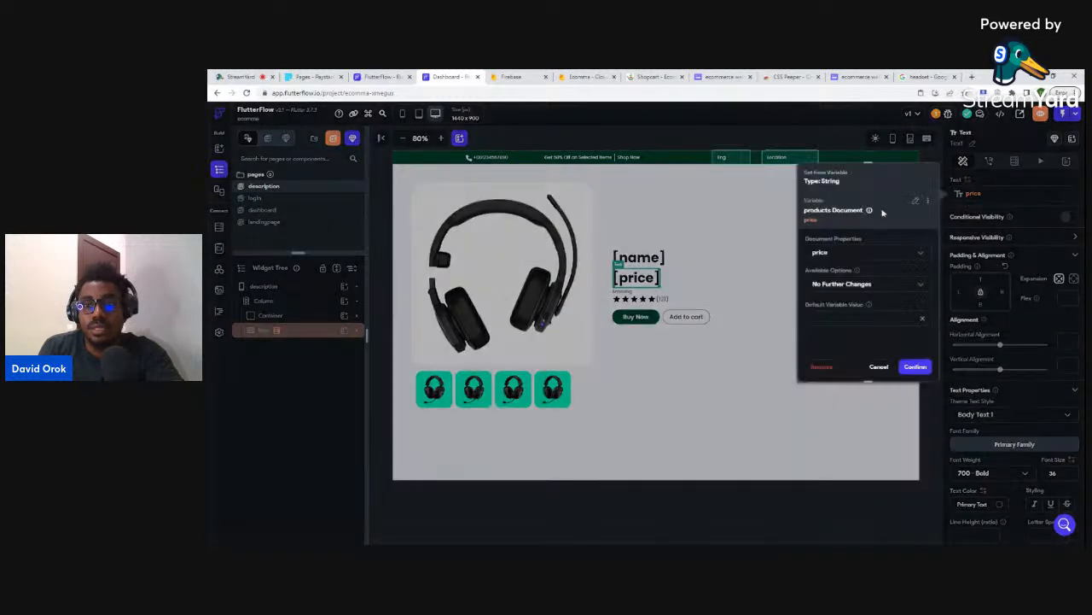
left_click(843, 285)
left_click(833, 263)
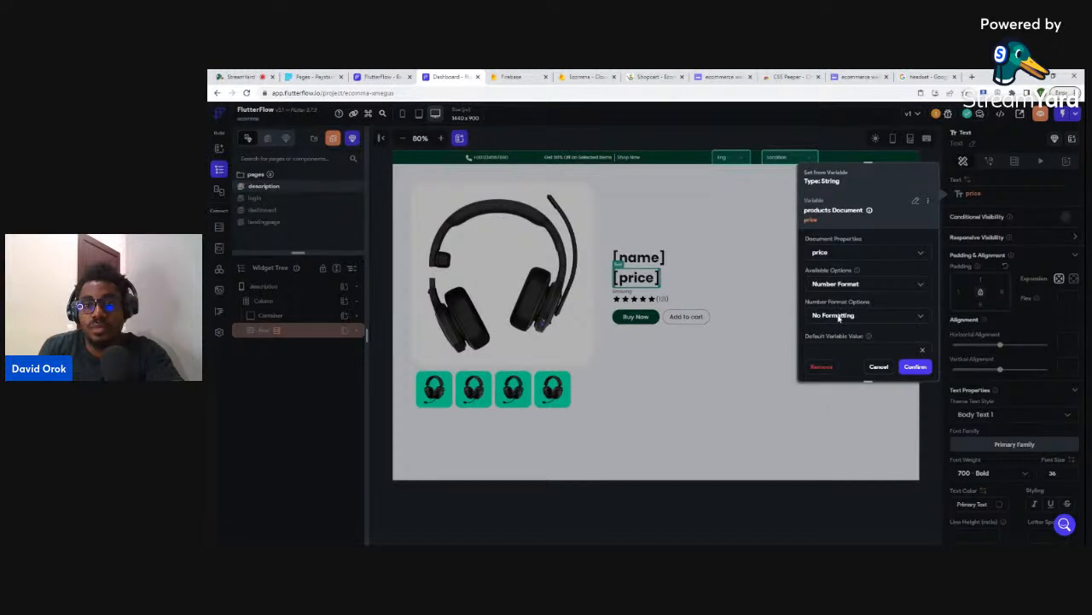
scroll(838, 315, "down", 1)
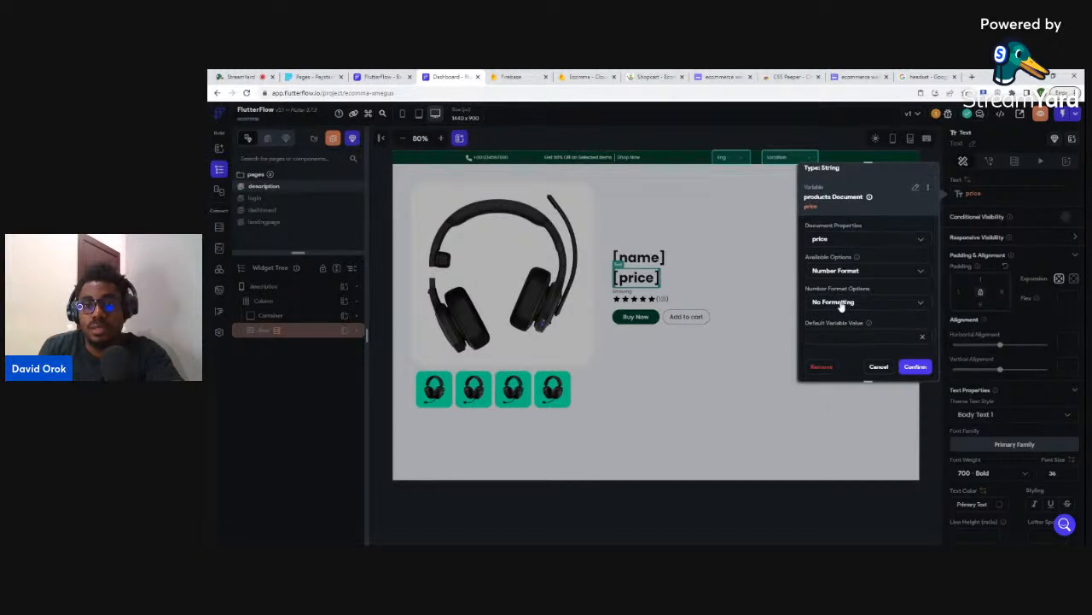
left_click(841, 302)
left_click(837, 435)
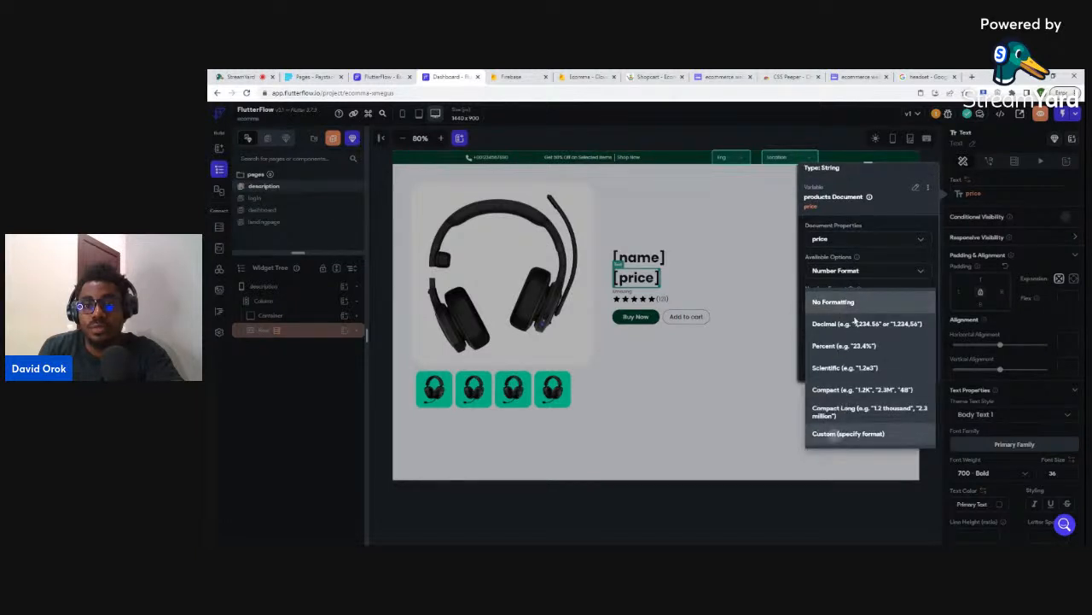
scroll(862, 305, "down", 3)
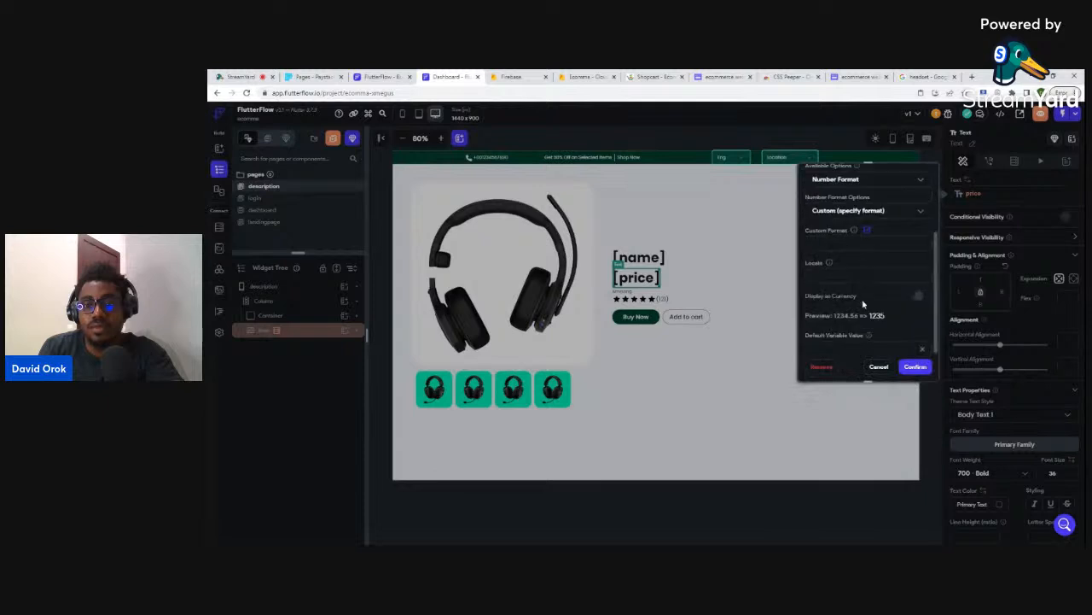
left_click(920, 285)
left_click(913, 367)
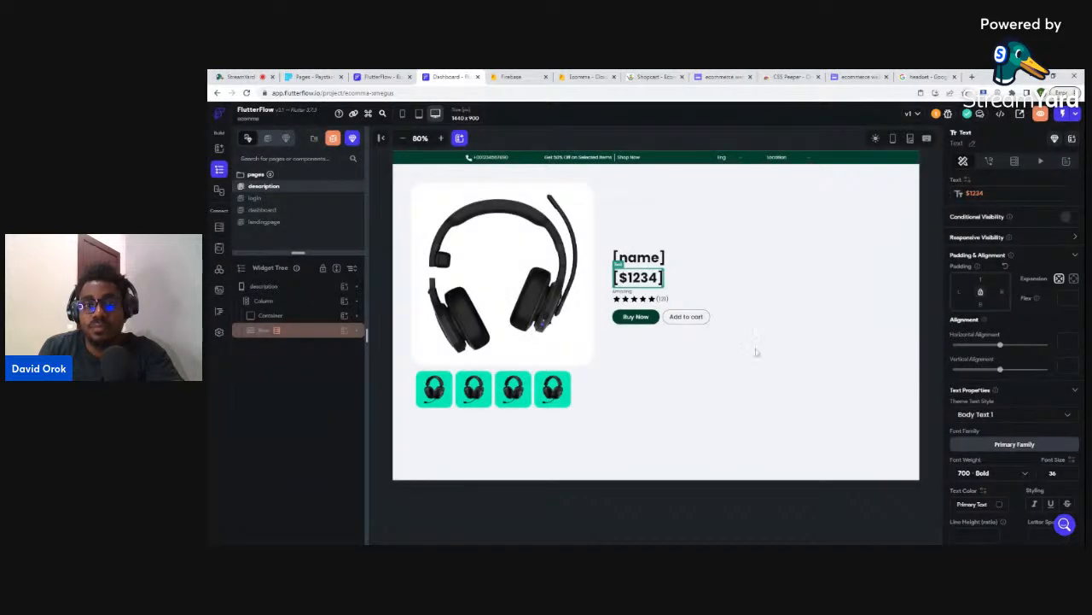
- Bind the rating count text beside the stars to the product's rating field
left_click(663, 299)
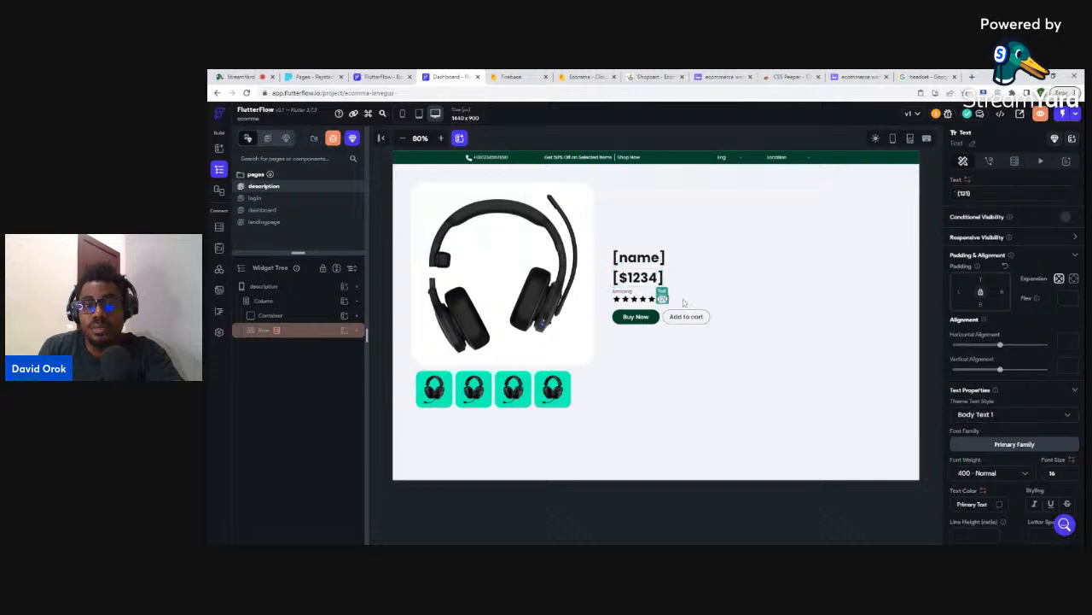
left_click(968, 181)
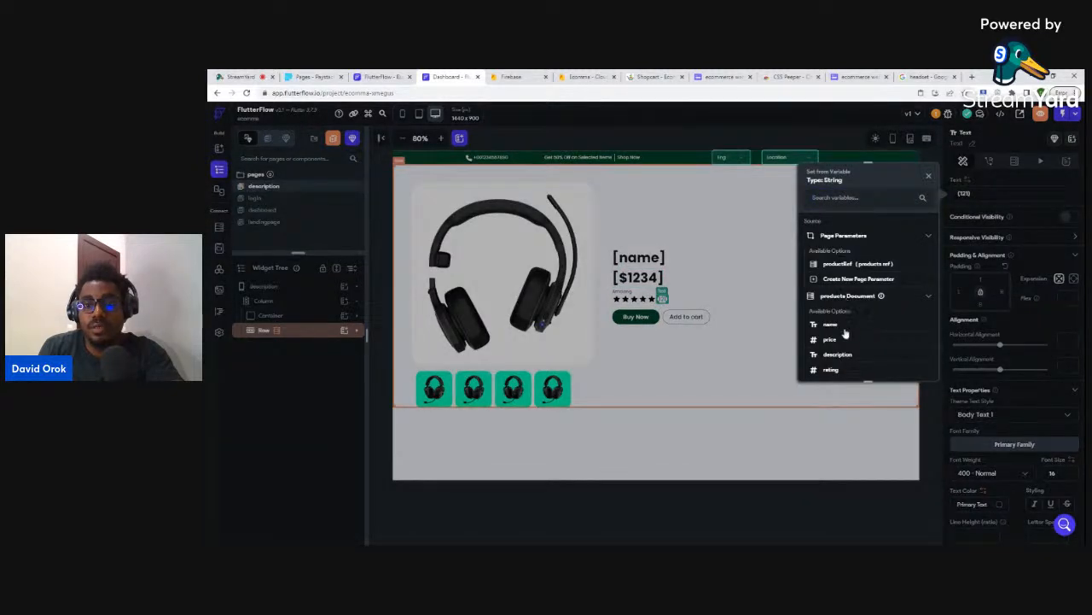
left_click(831, 370)
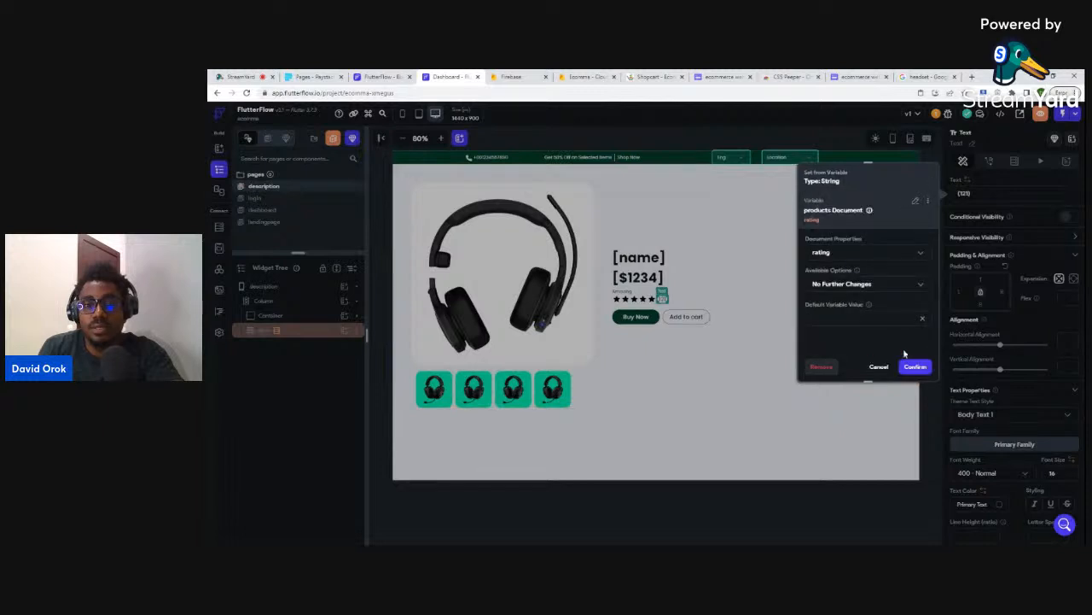
left_click(914, 367)
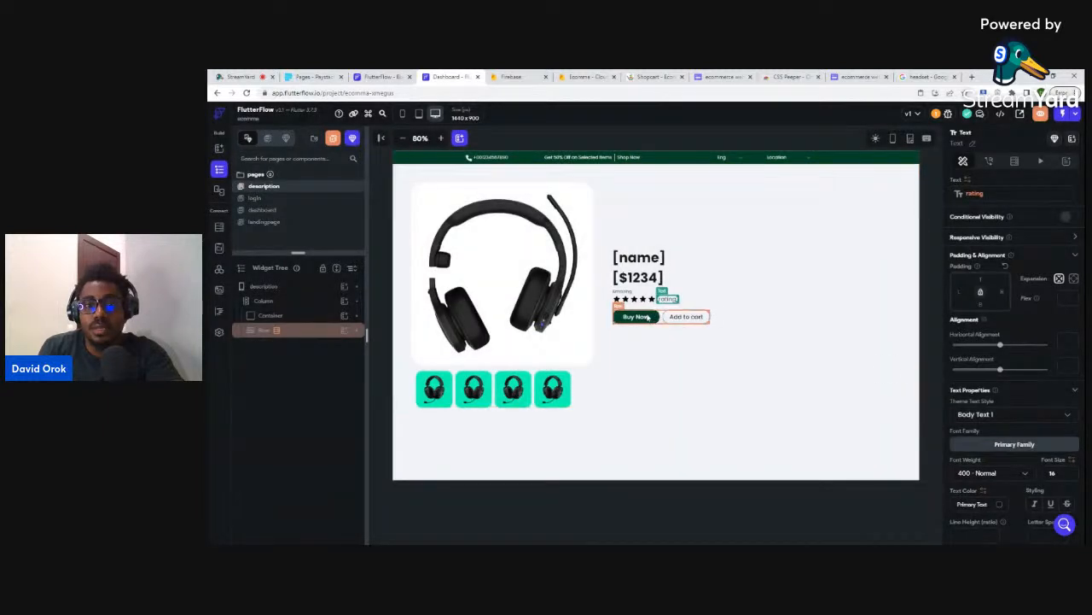
left_click(648, 319)
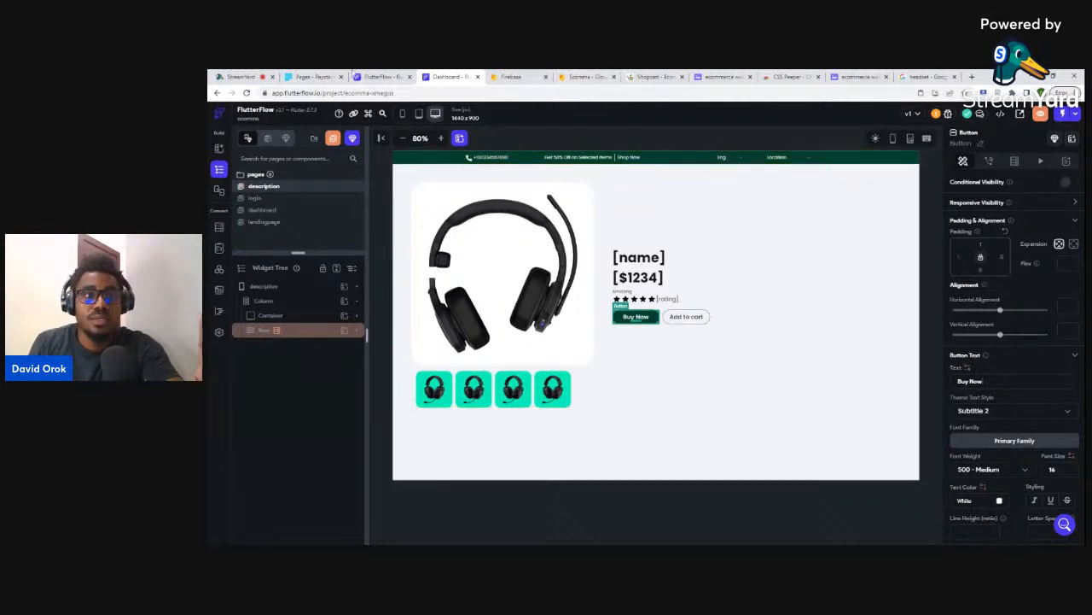
- Open Paystack's payment pages list and preview the coworking space payment page's form
left_click(298, 76)
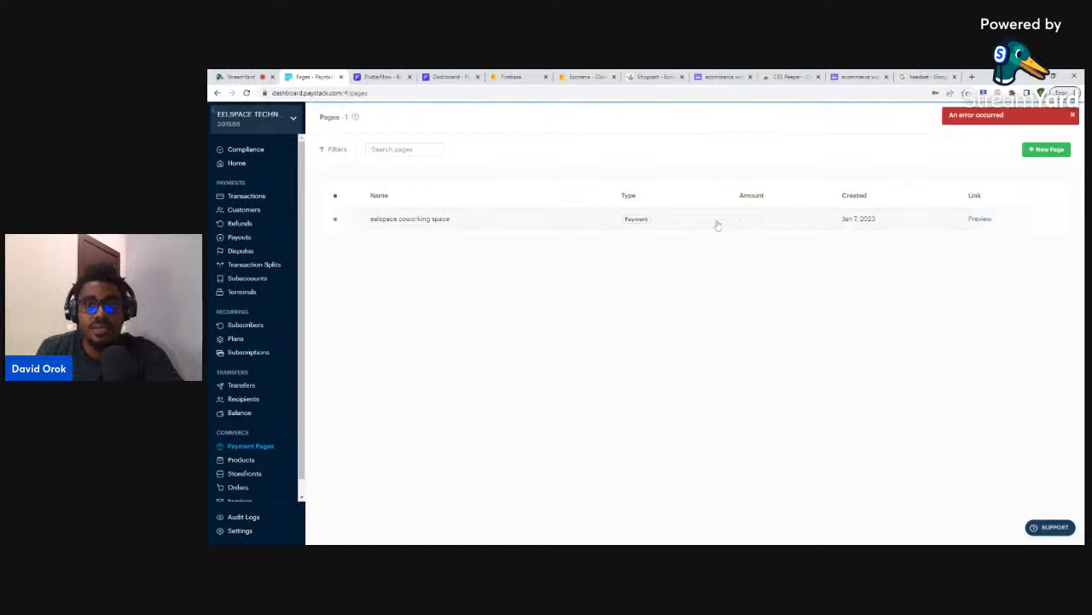
left_click(981, 219)
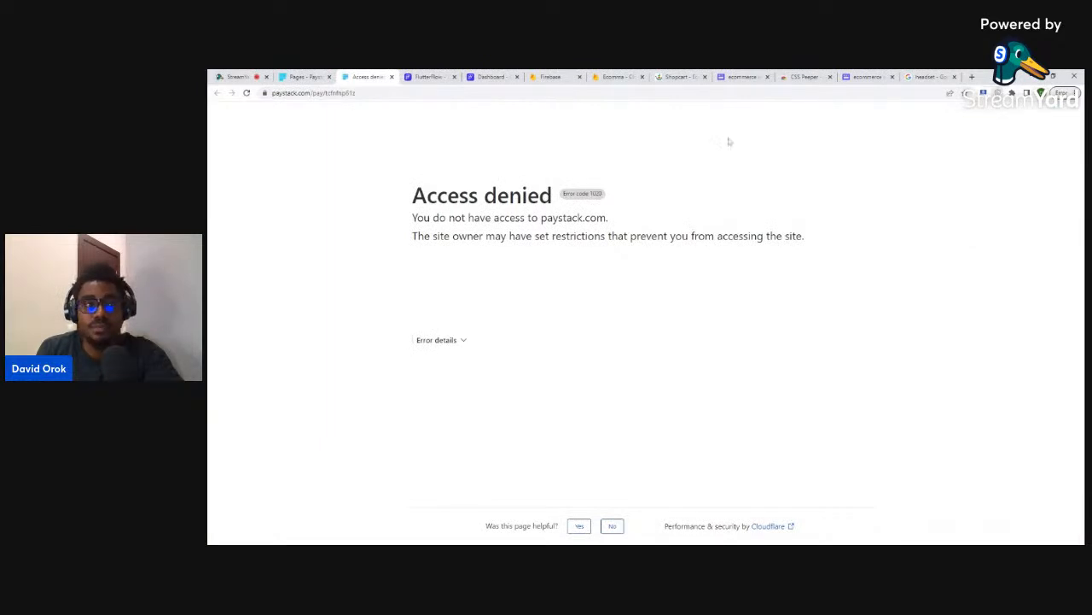
left_click(391, 77)
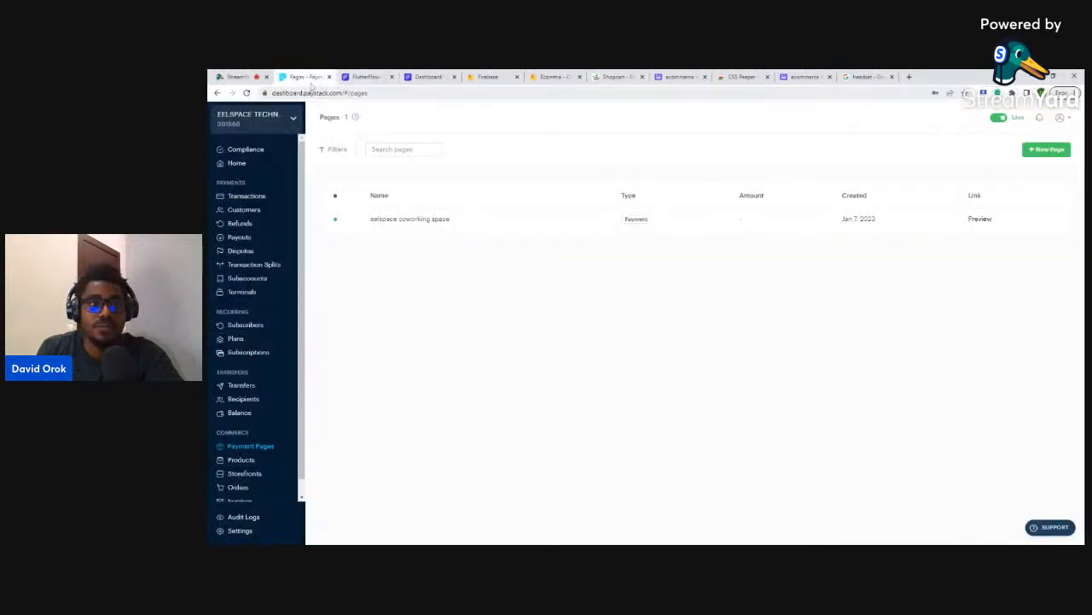
left_click(978, 220)
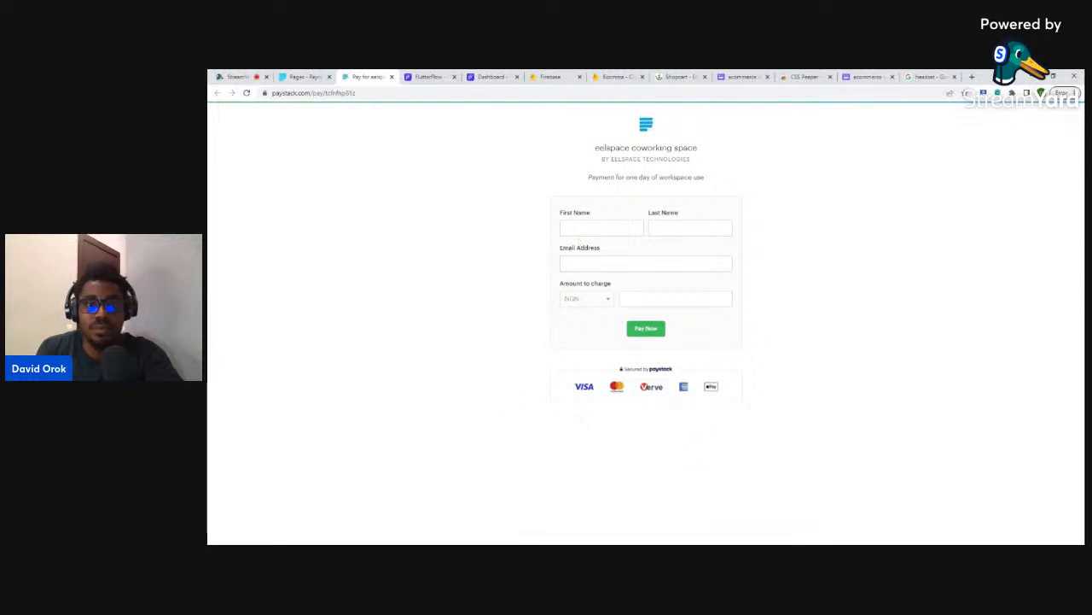
left_click(577, 227)
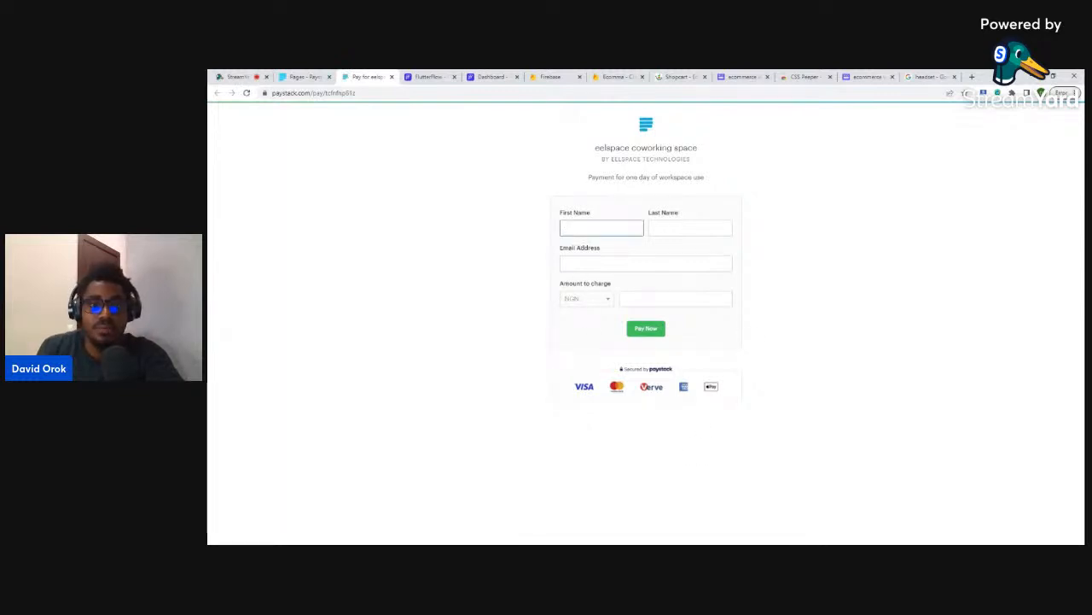
left_click(668, 228)
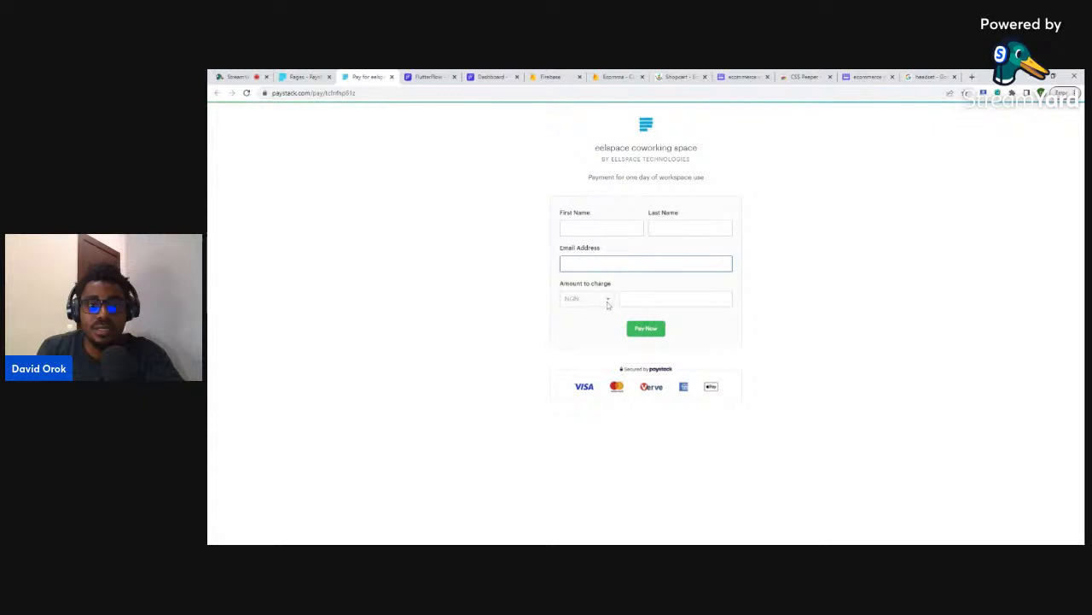
left_click(623, 299)
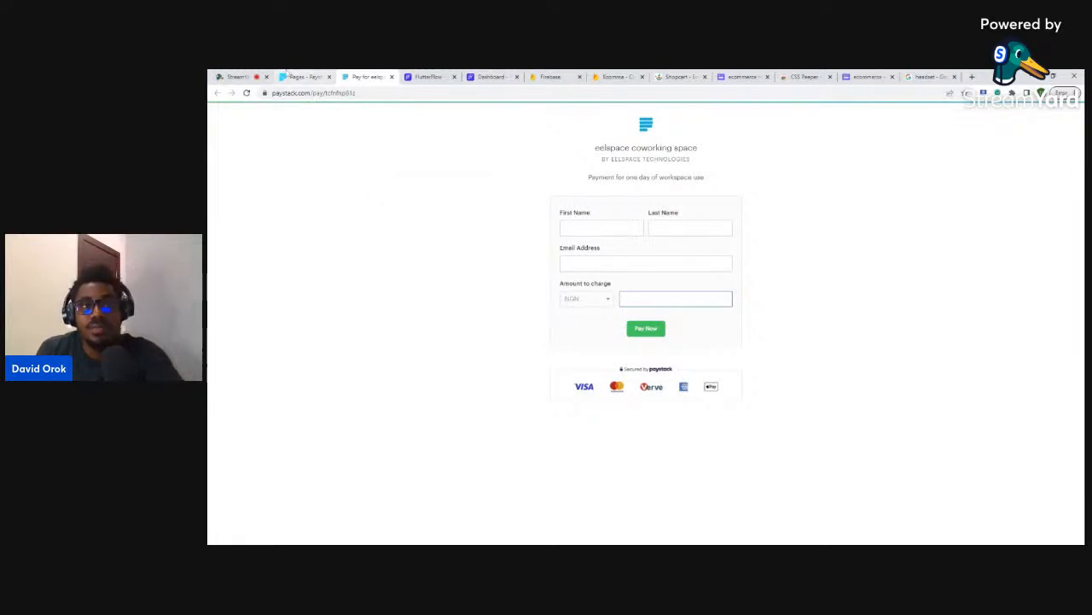
- Return to Payment Pages, reload the list and start a new payment page
left_click(295, 77)
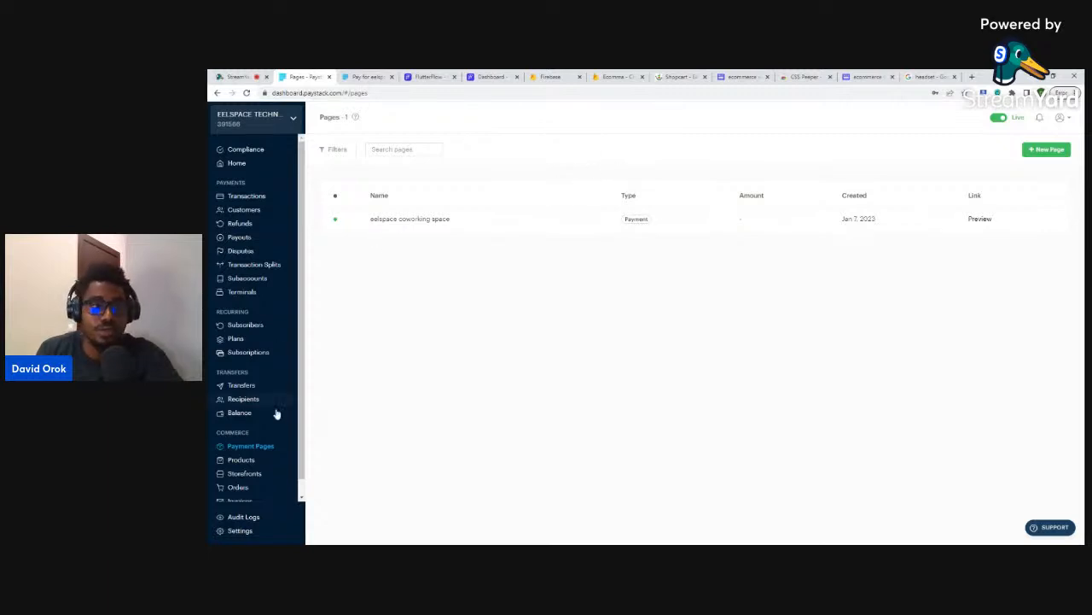
left_click(251, 446)
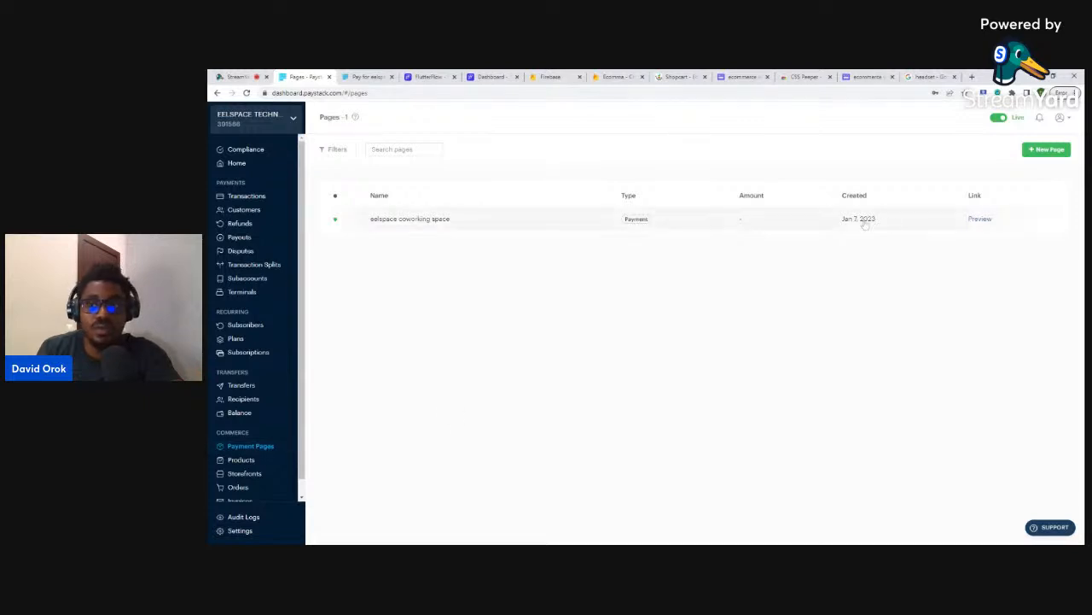
left_click(1050, 150)
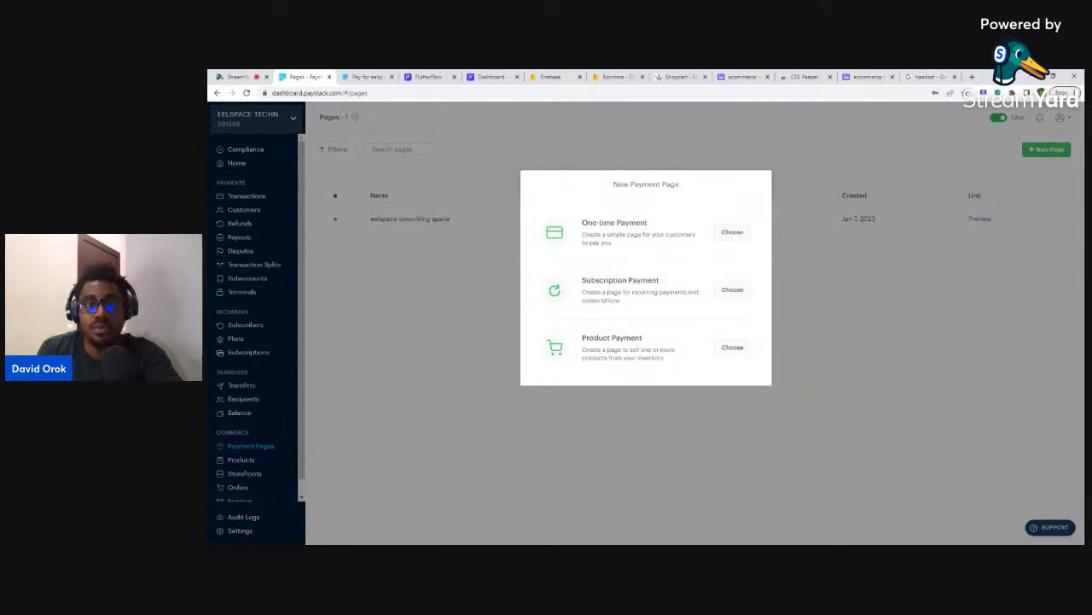
- Start a Paystack product payment page named 'Headphones' with the description 'Amazing headphones'
left_click(733, 348)
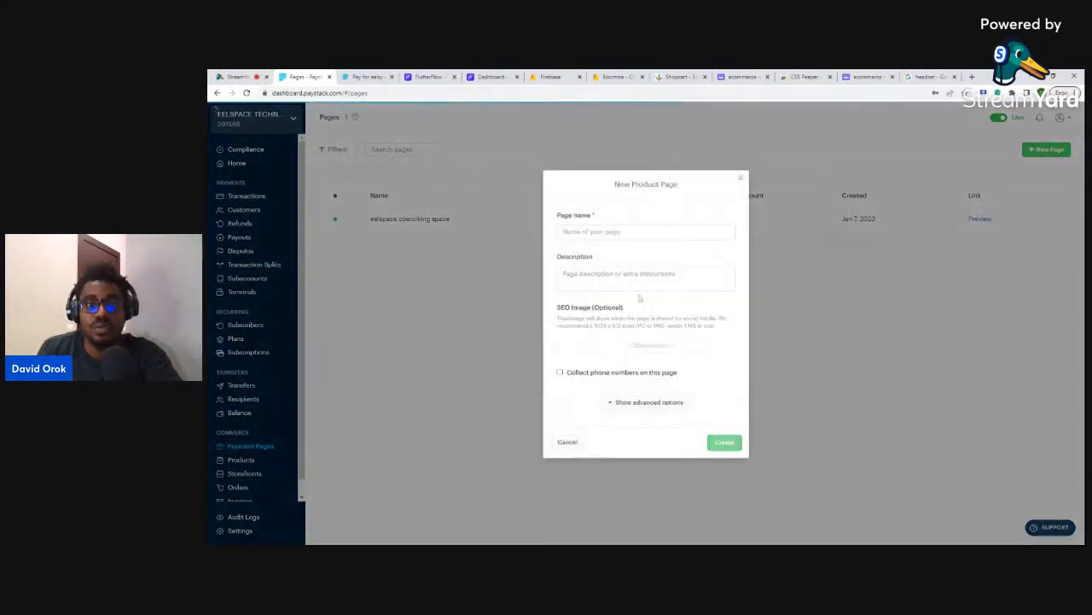
left_click(642, 232)
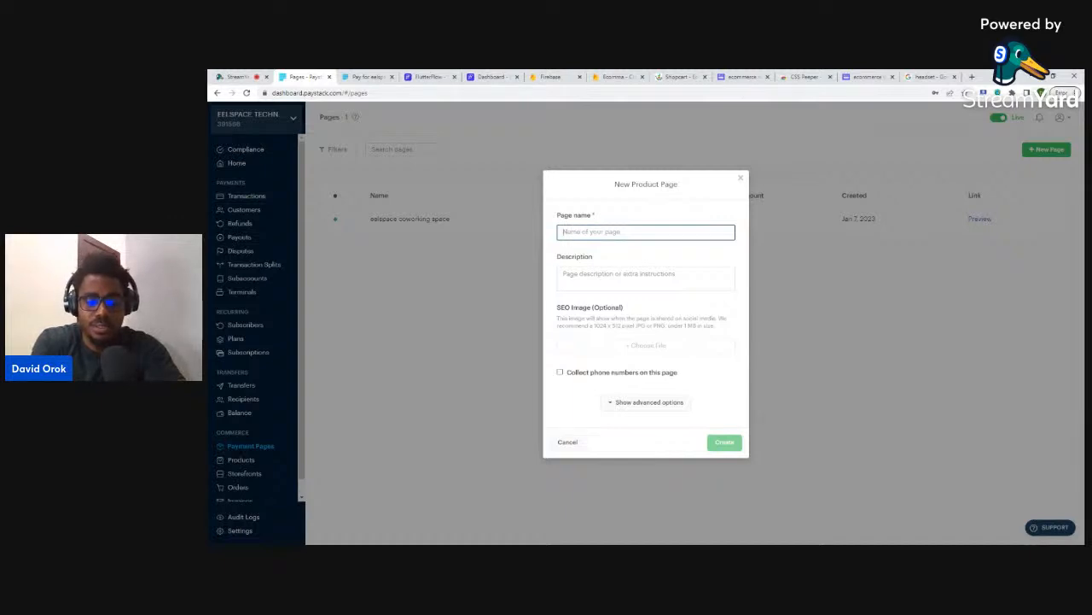
type("Headph")
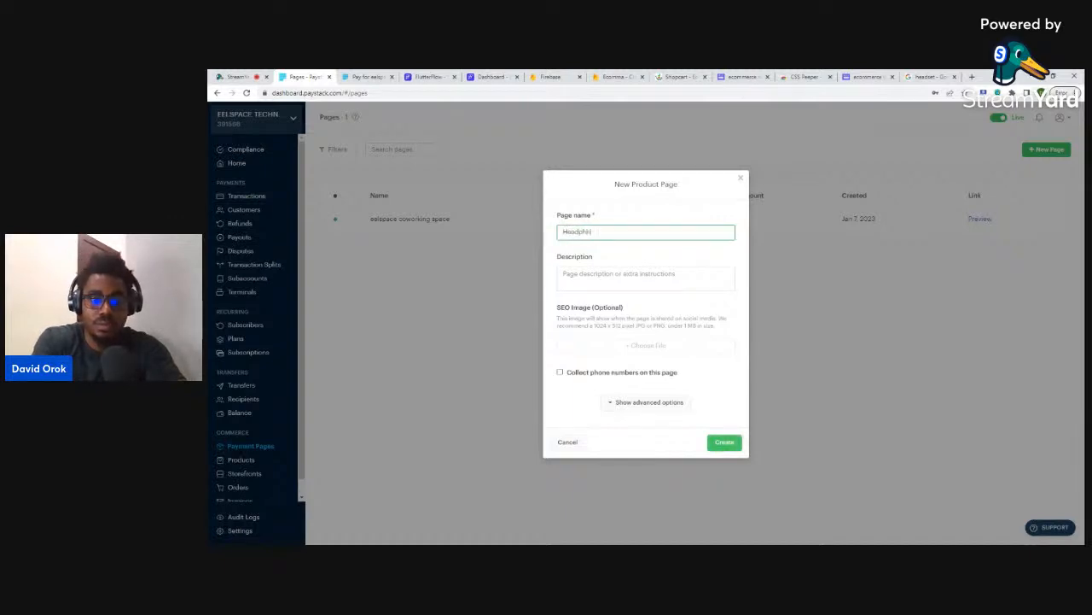
type("ones")
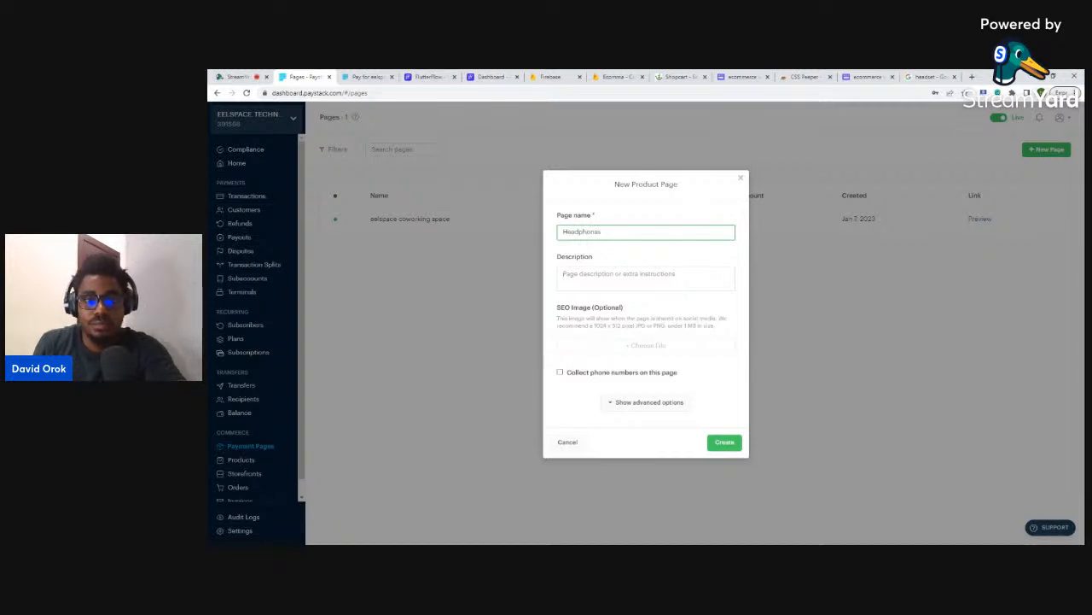
key("Tab")
type("Ama")
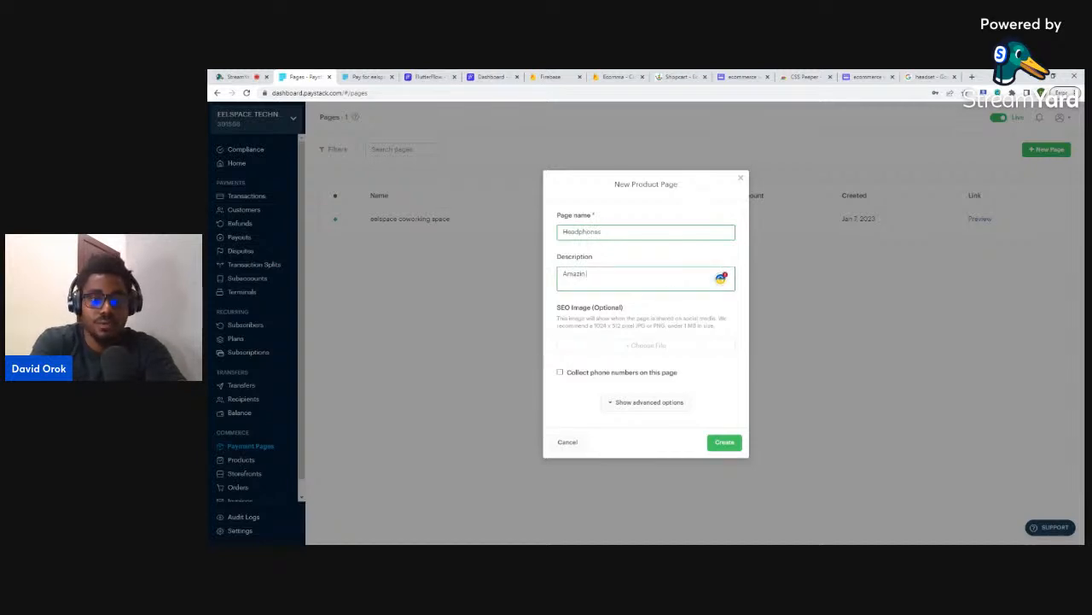
type("zing headphones")
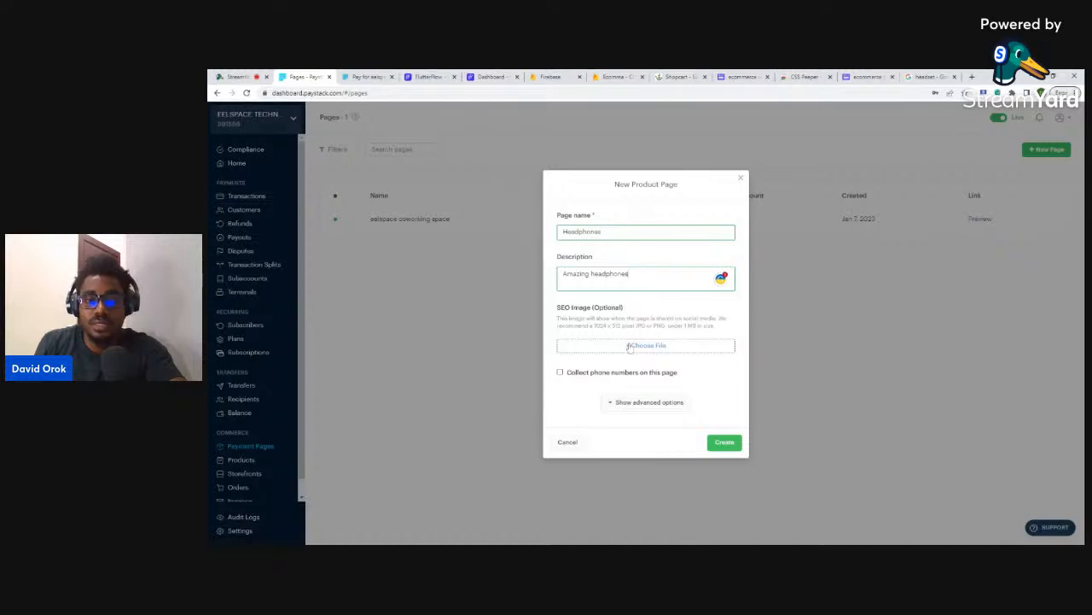
left_click(930, 76)
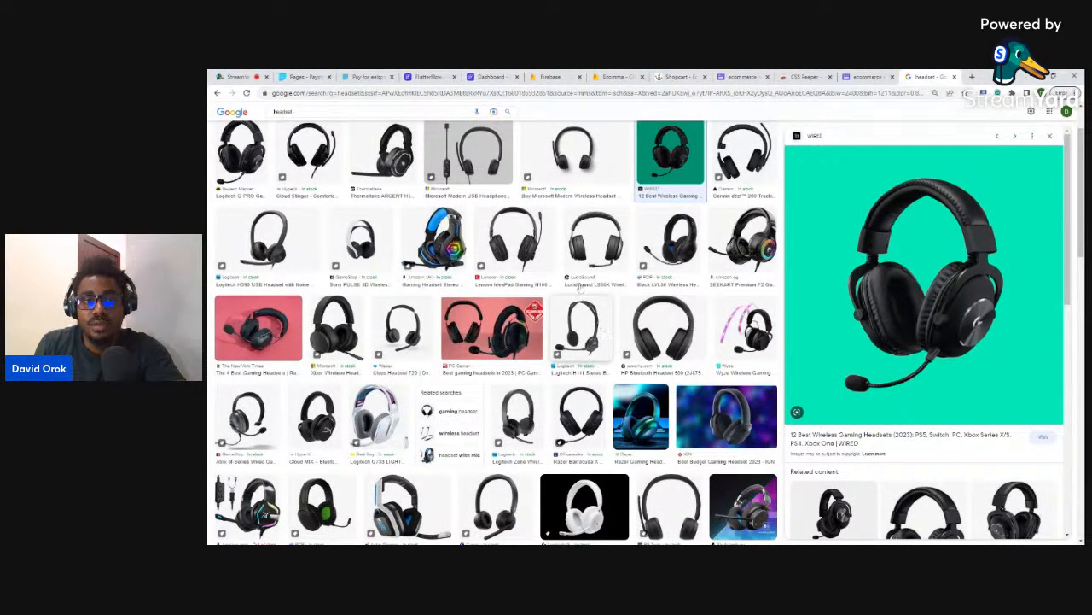
- Save the LucidSound headset picture and upload it as the Headphones page image
left_click(583, 248)
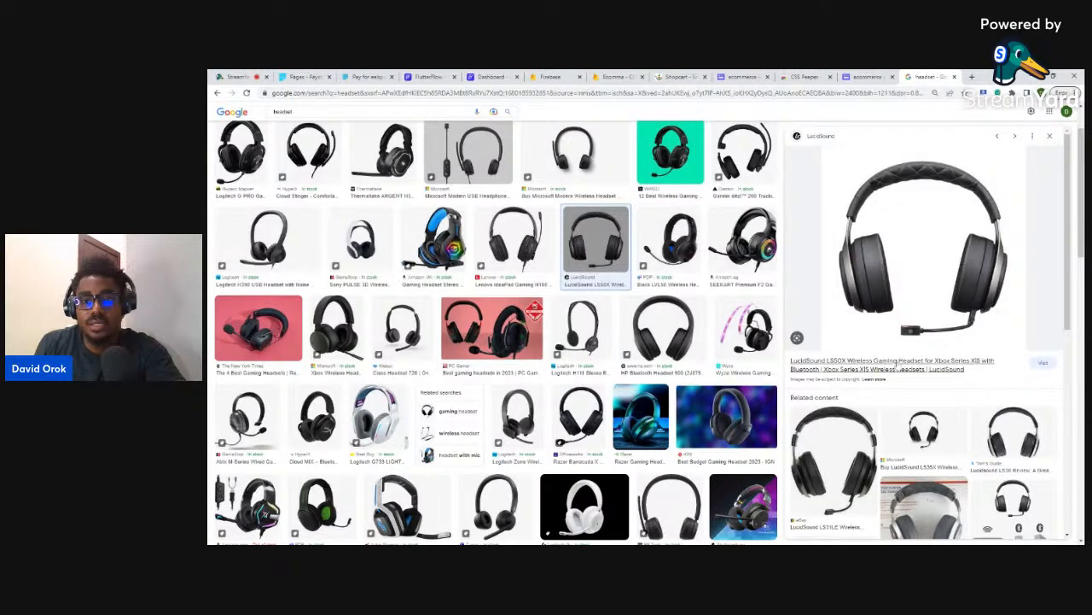
key("Return")
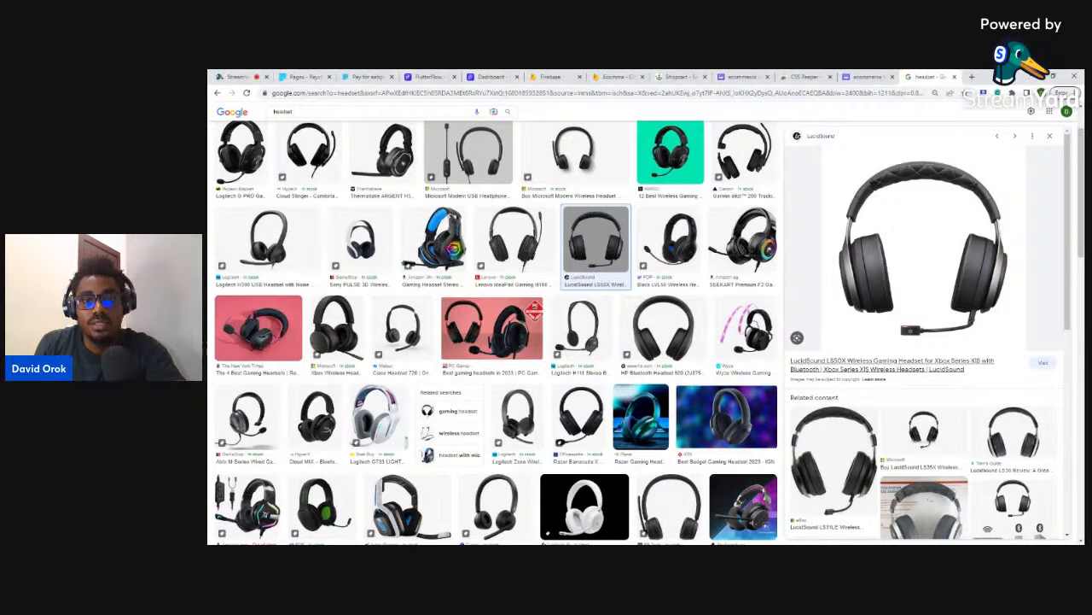
left_click(306, 77)
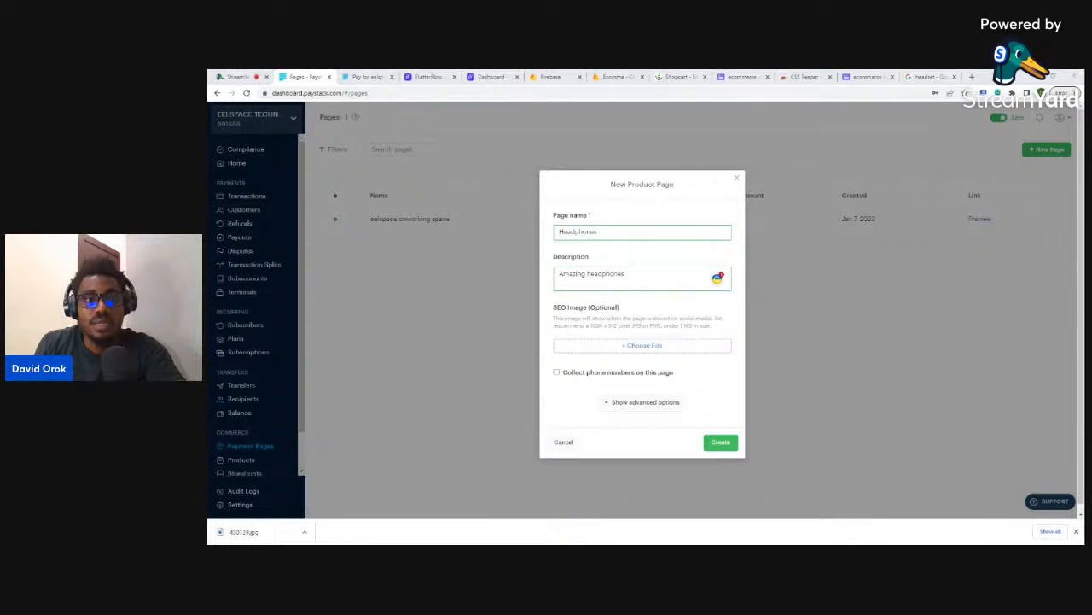
left_click(589, 301)
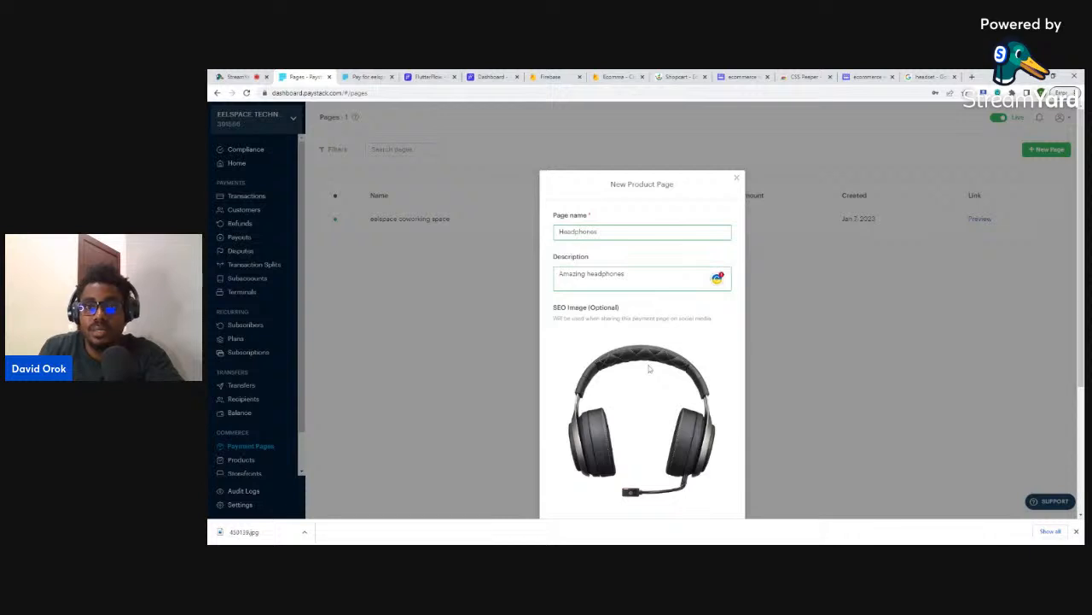
- Check the FlutterFlow product page design and the headset results, then return to the form
left_click(427, 77)
left_click(493, 77)
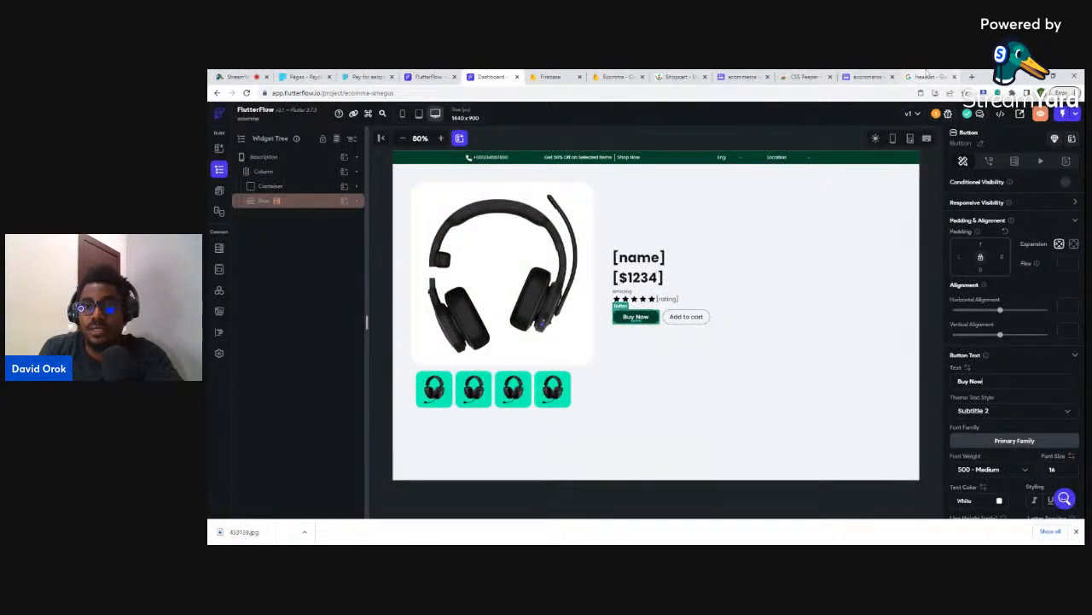
left_click(929, 76)
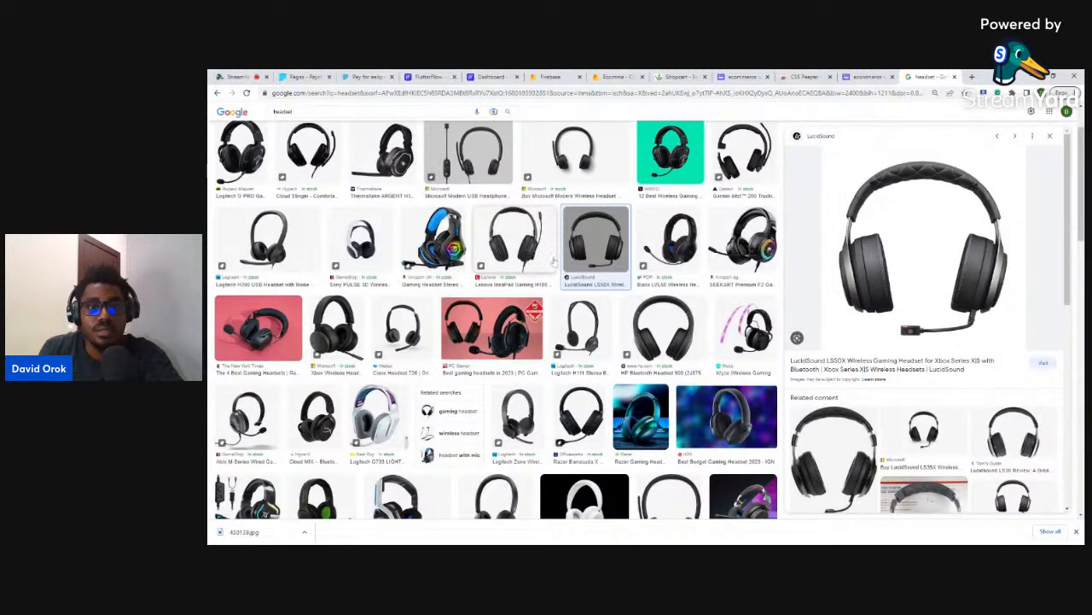
scroll(557, 267, "up", 2)
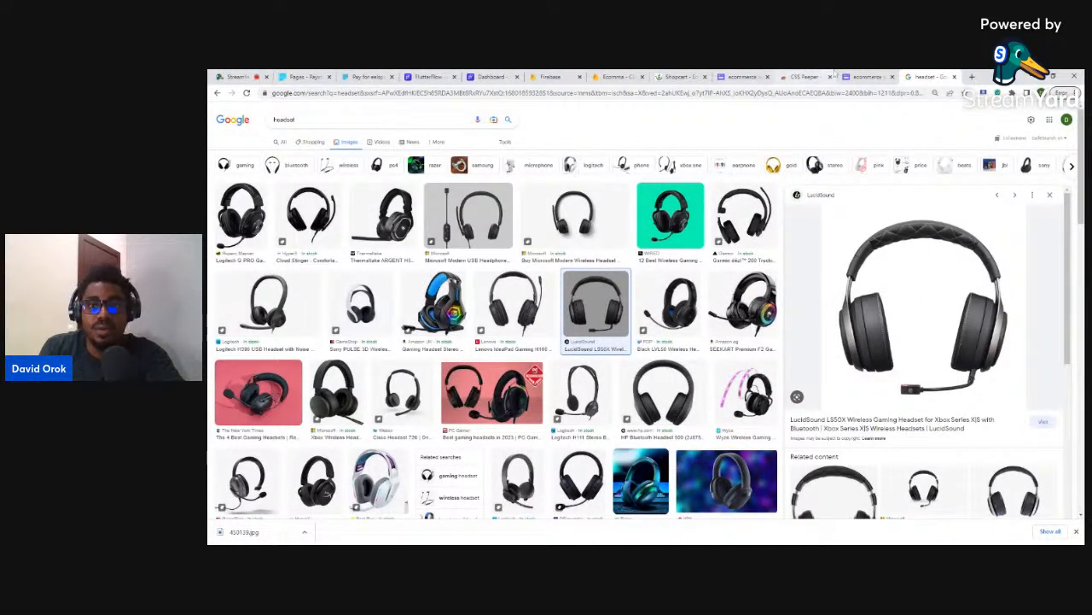
left_click(301, 75)
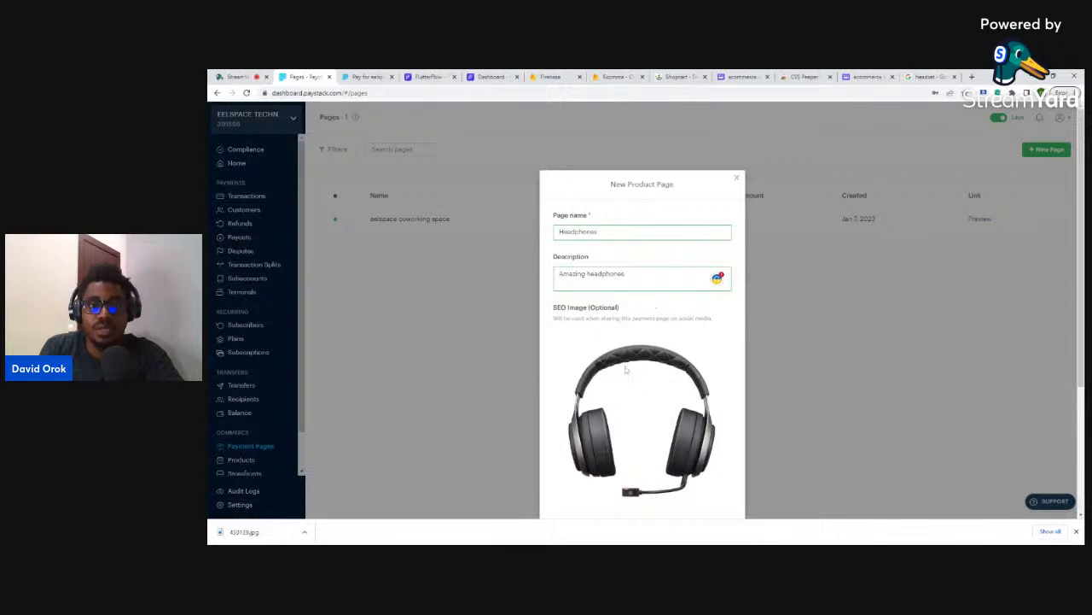
scroll(615, 374, "down", 3)
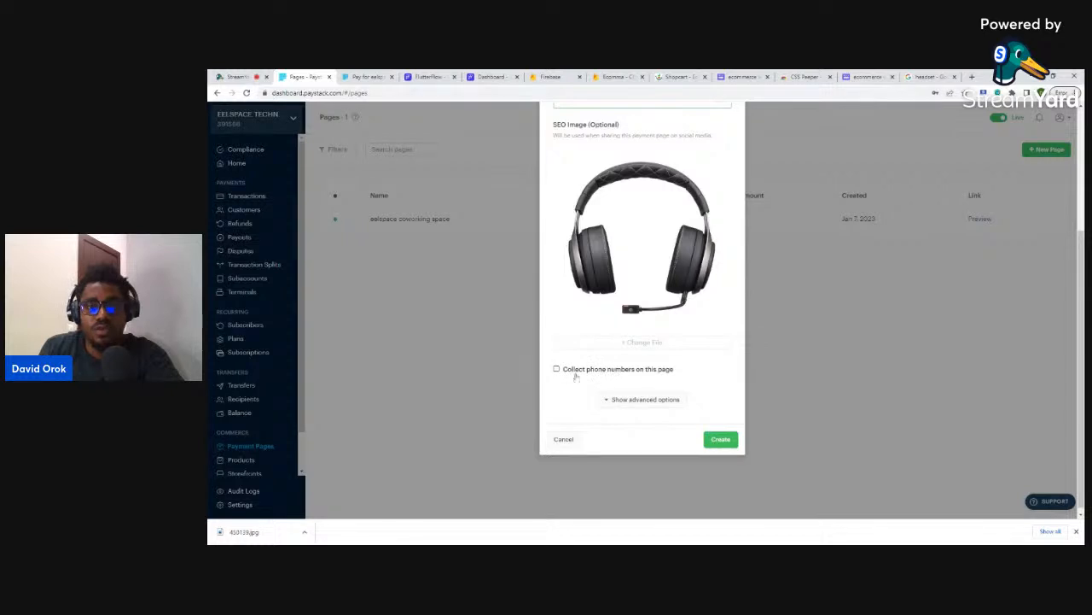
- Review the advanced options and create the Headphones product page with phone-number collection on
left_click(640, 401)
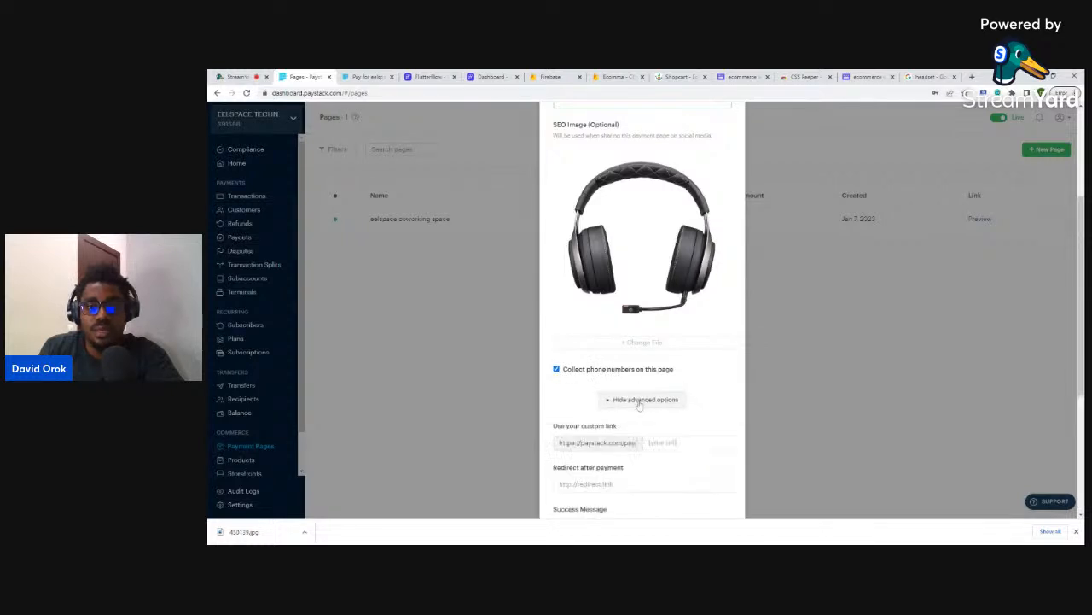
scroll(639, 405, "down", 3)
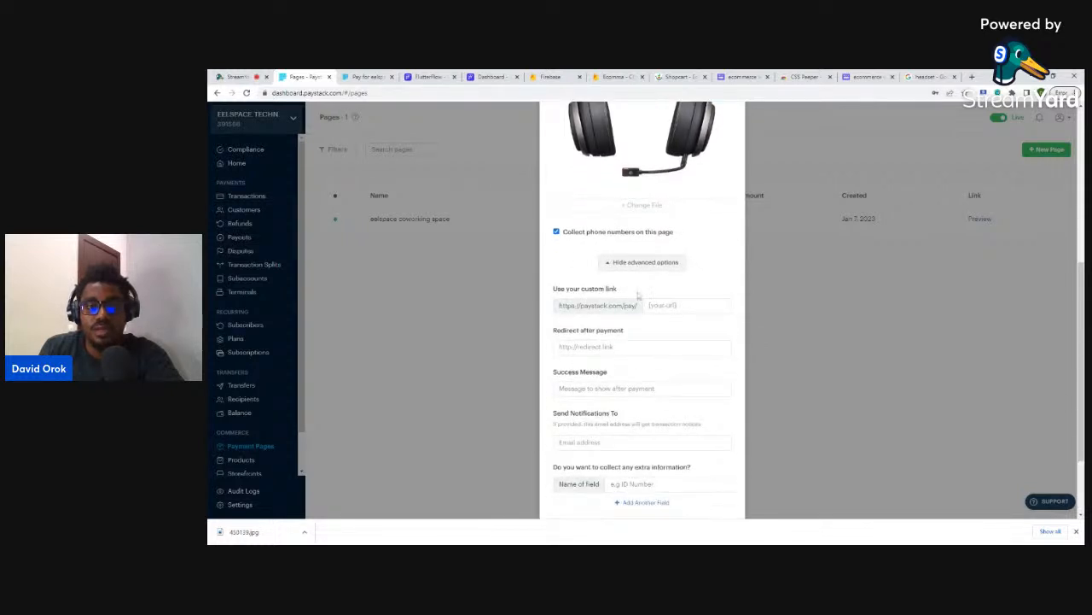
left_click(636, 265)
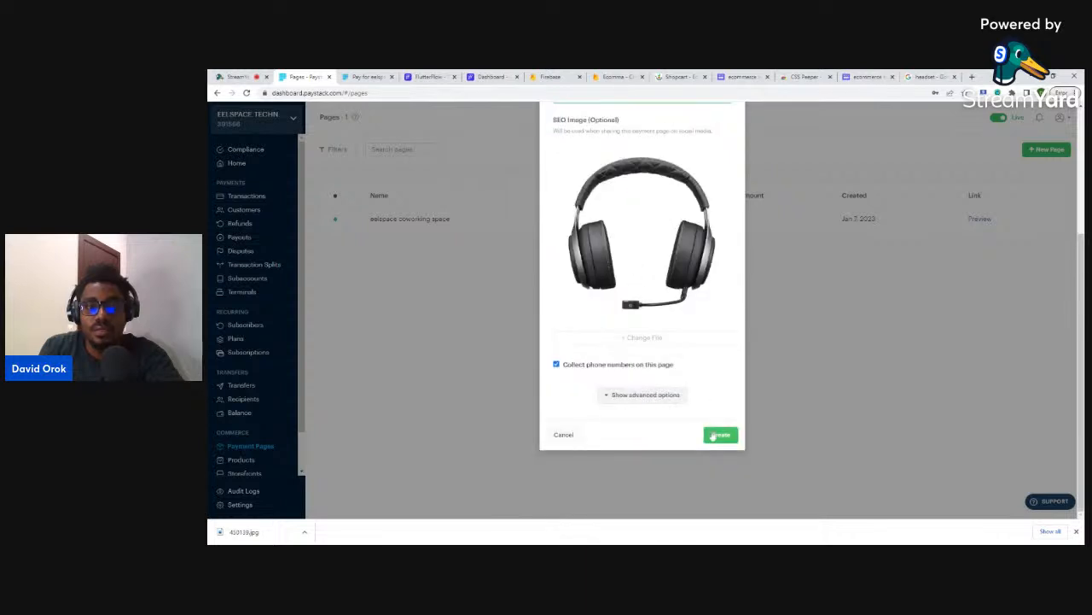
left_click(717, 435)
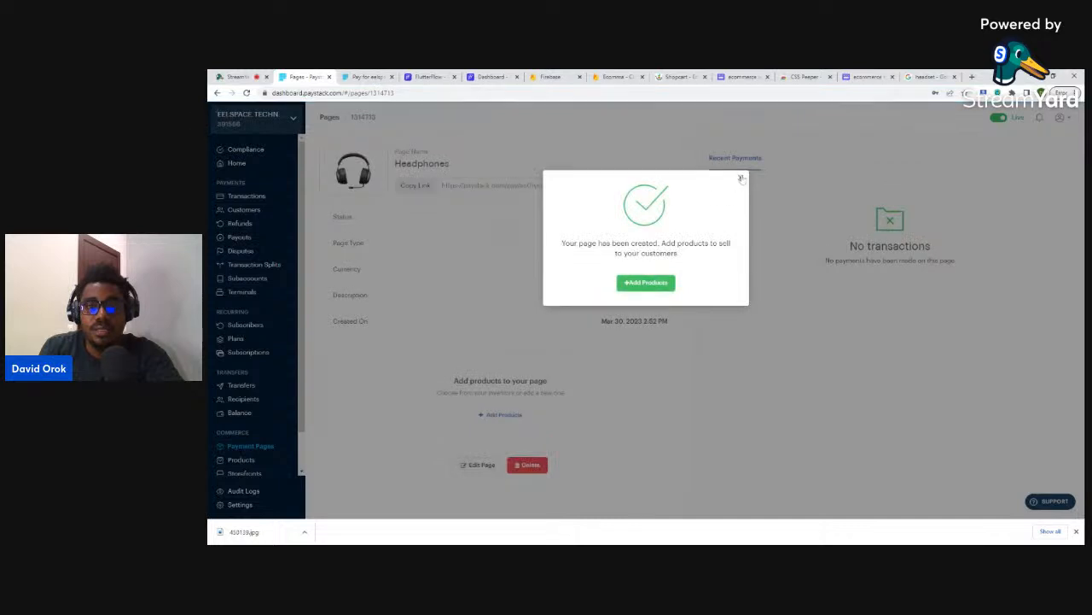
- Check the Headphones page's public link, which is deactivated, and open the Add Products picker
left_click(740, 179)
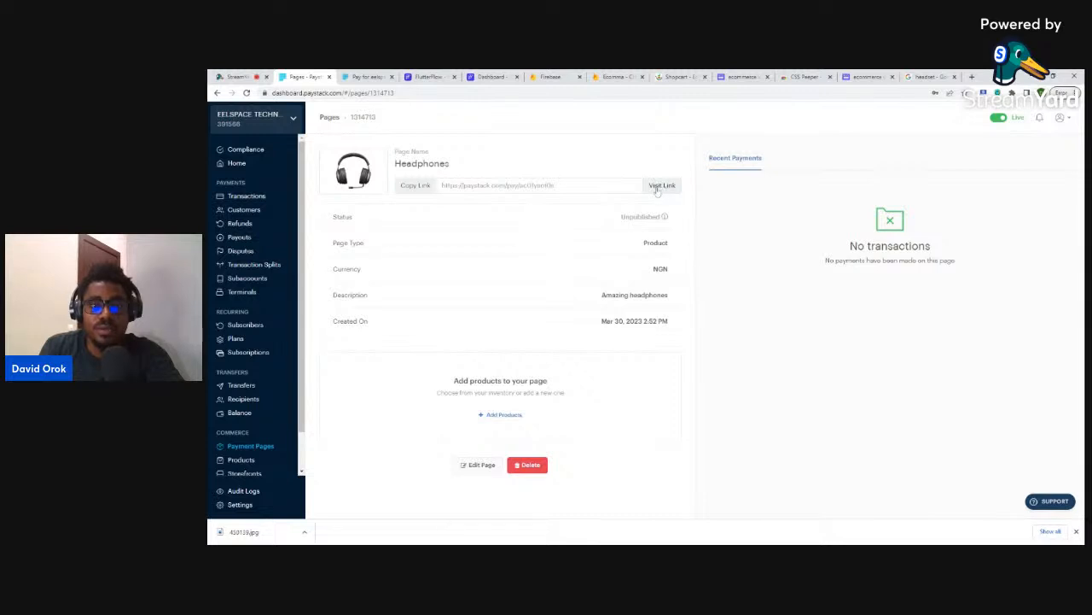
left_click(662, 186)
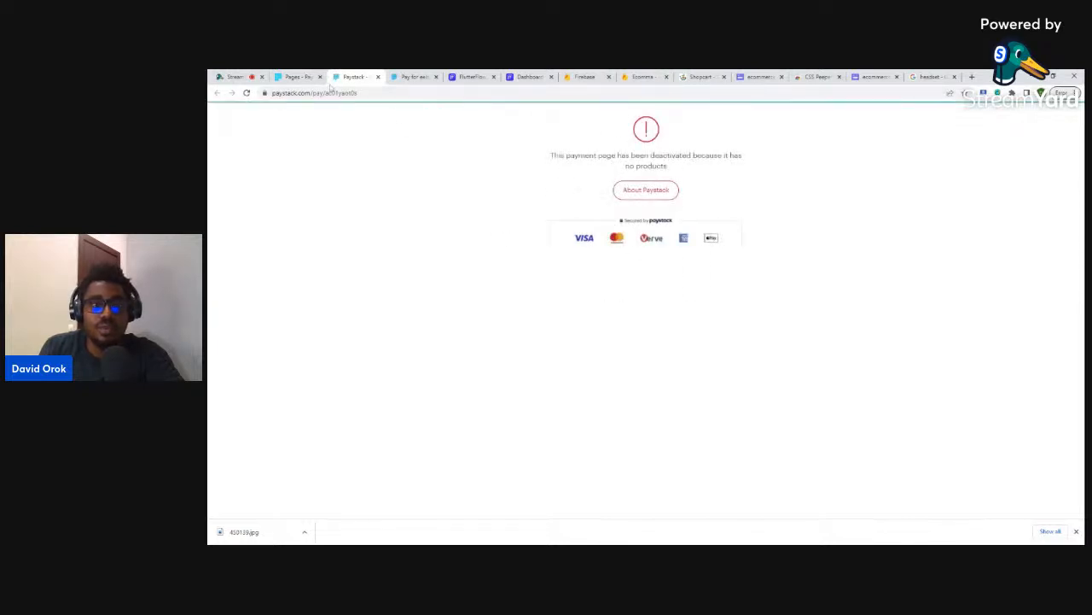
left_click(378, 77)
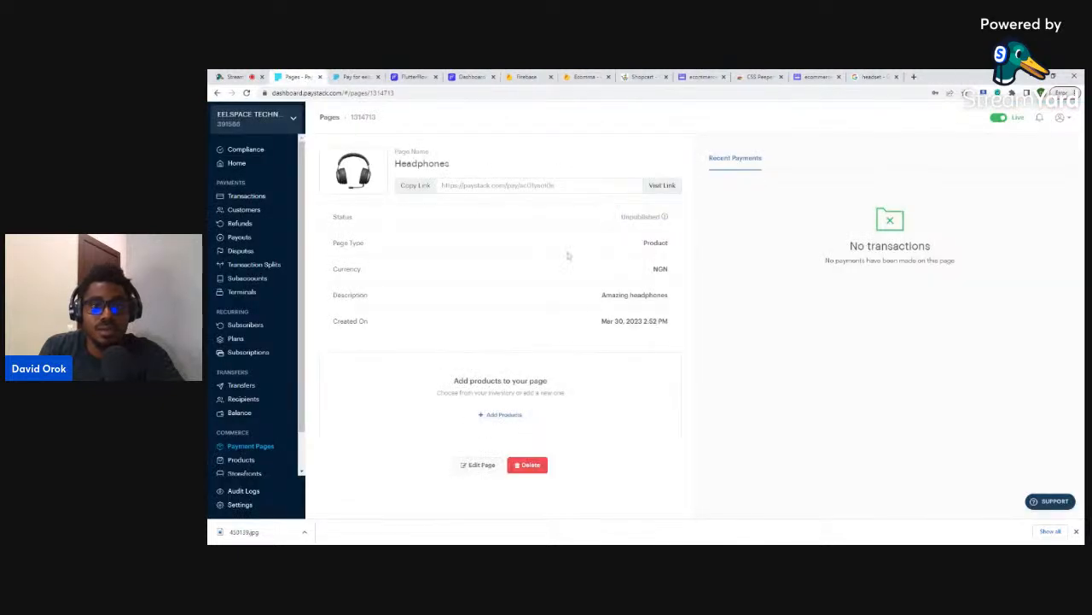
left_click(496, 416)
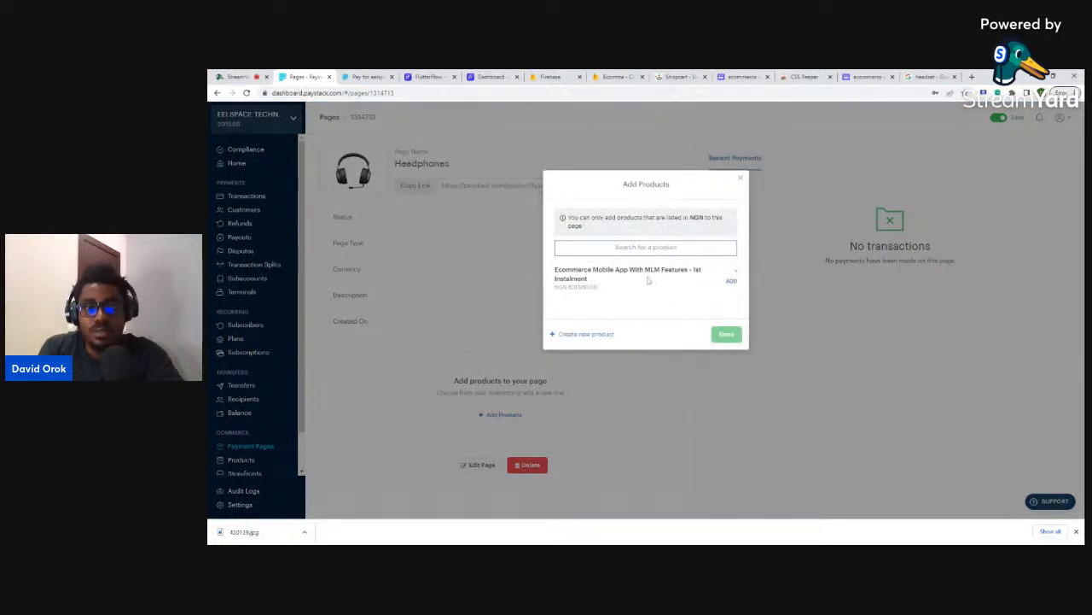
- Try adding products, including a 'Headset' search, but leave the Headphones page without any
left_click(587, 335)
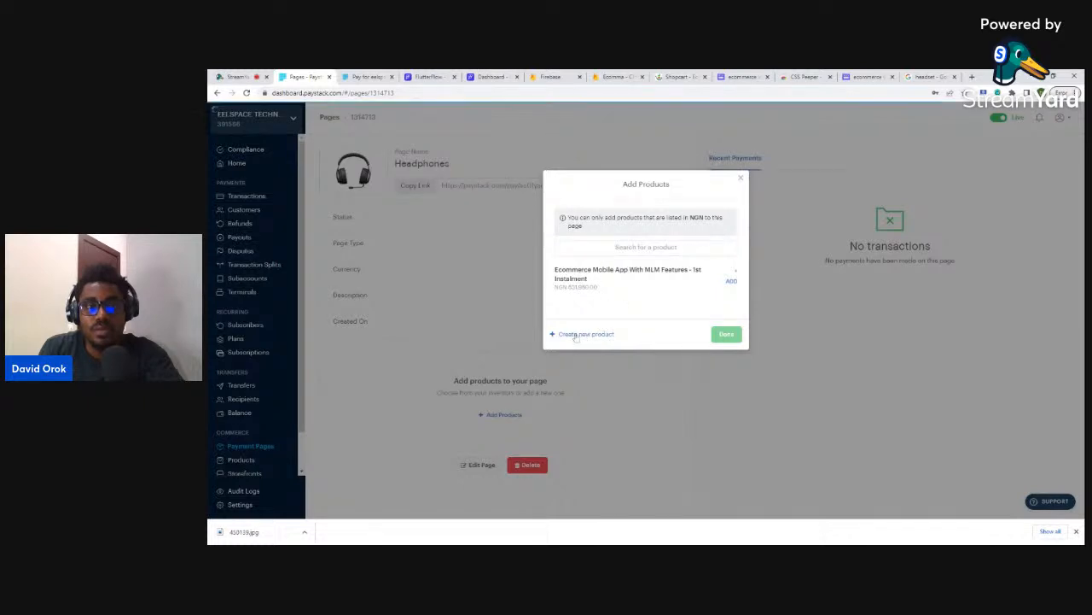
left_click(646, 247)
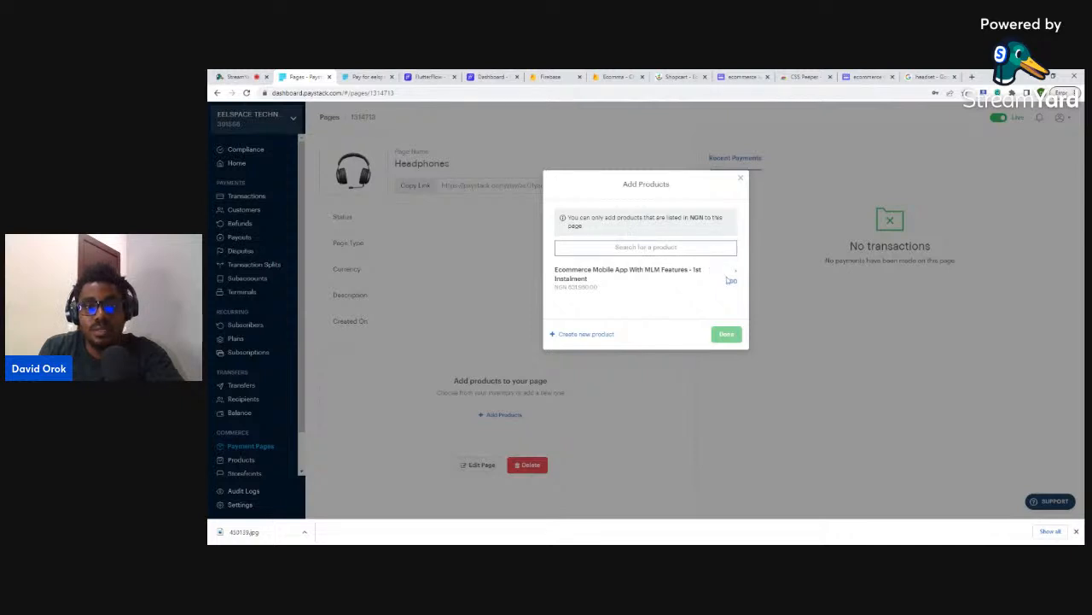
left_click(730, 281)
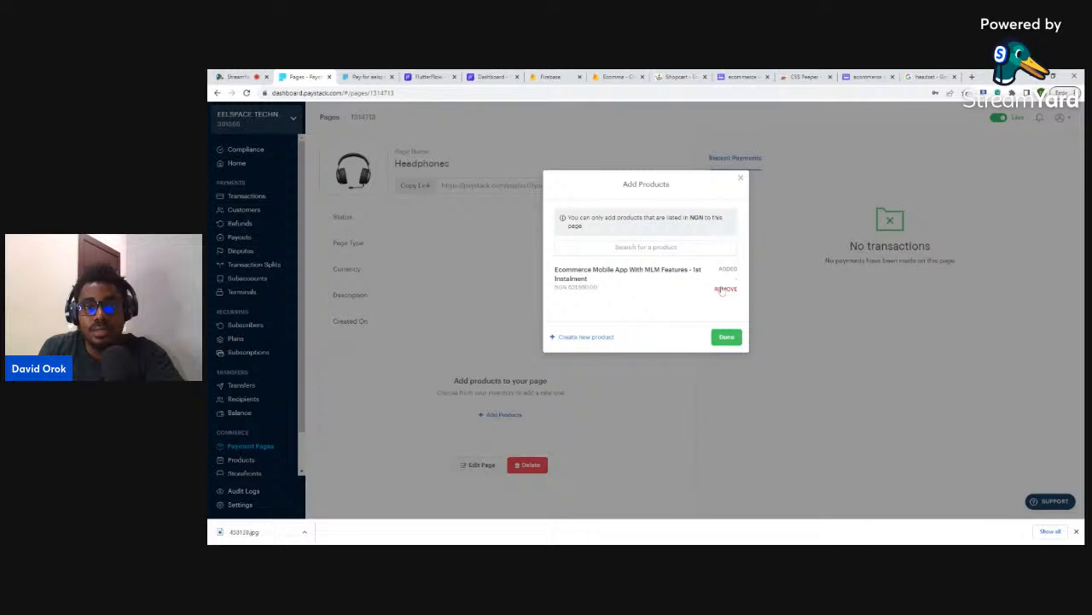
left_click(722, 289)
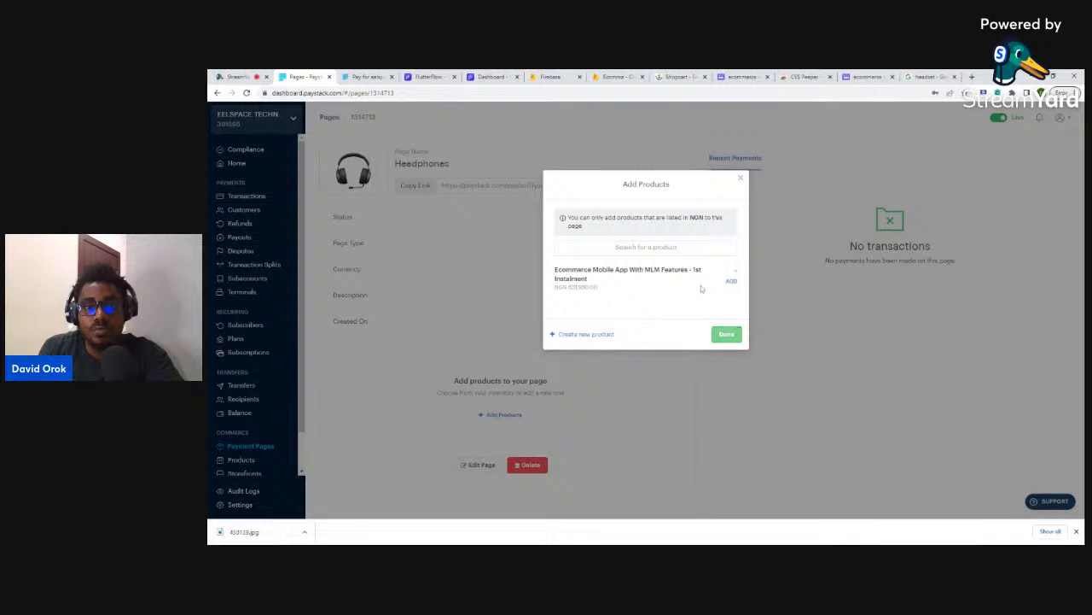
left_click(646, 247)
type("Head")
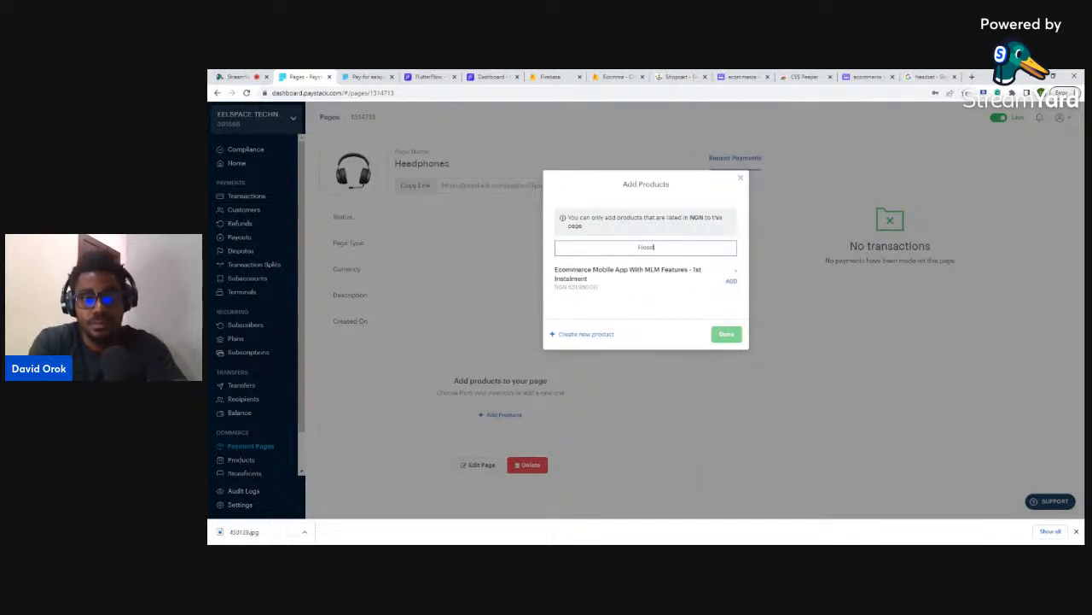
type("set")
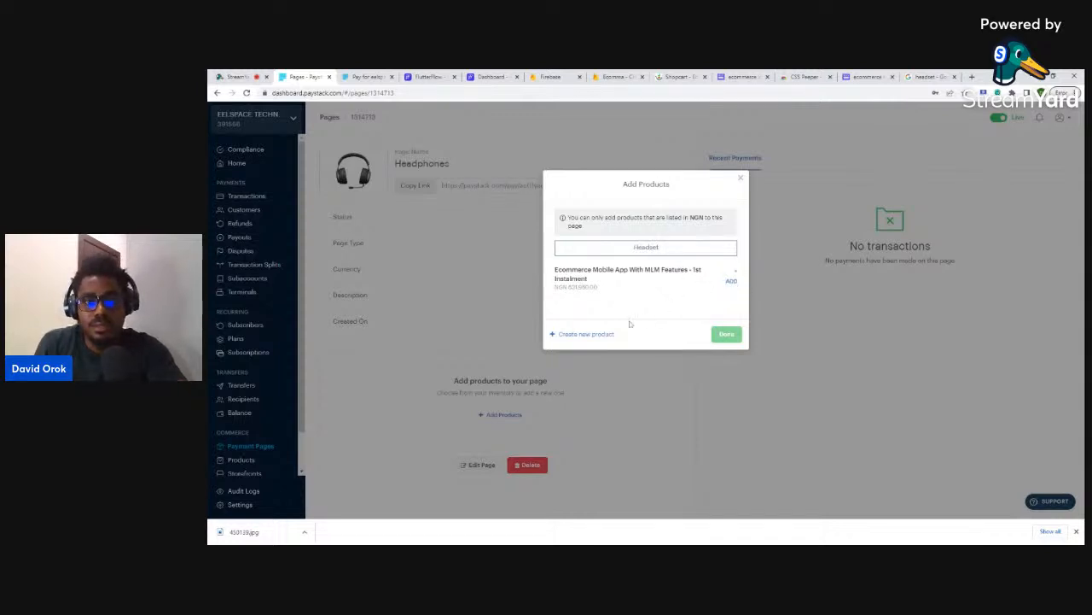
left_click(587, 336)
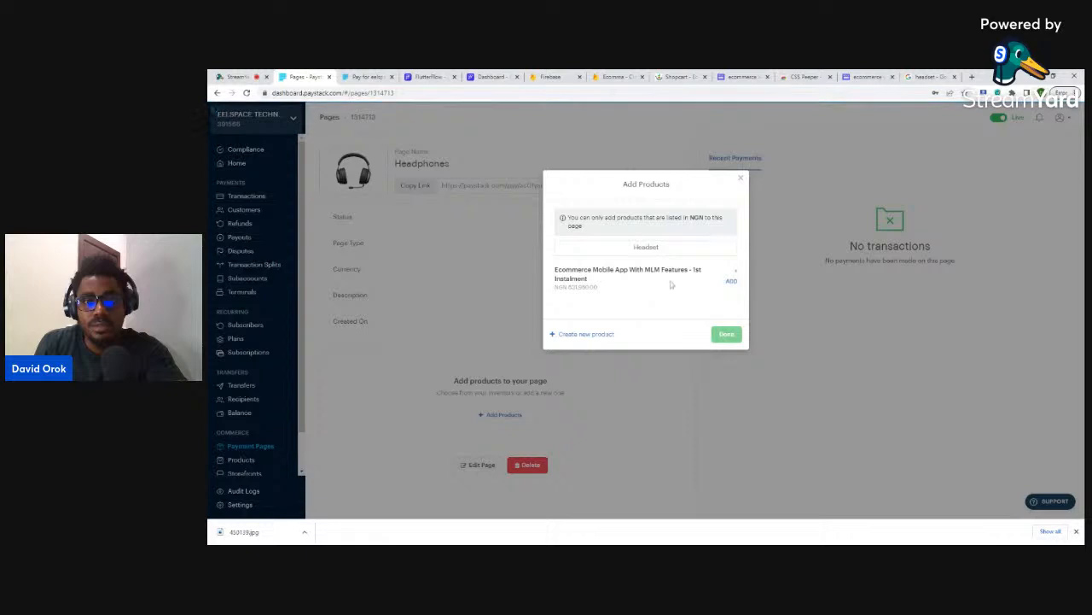
left_click(730, 293)
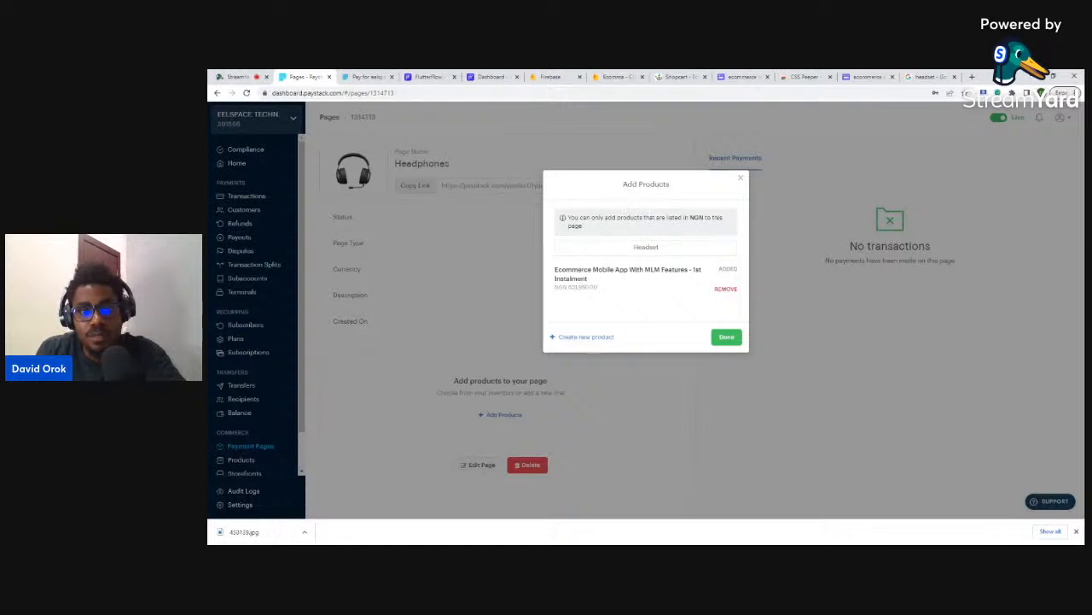
left_click(727, 290)
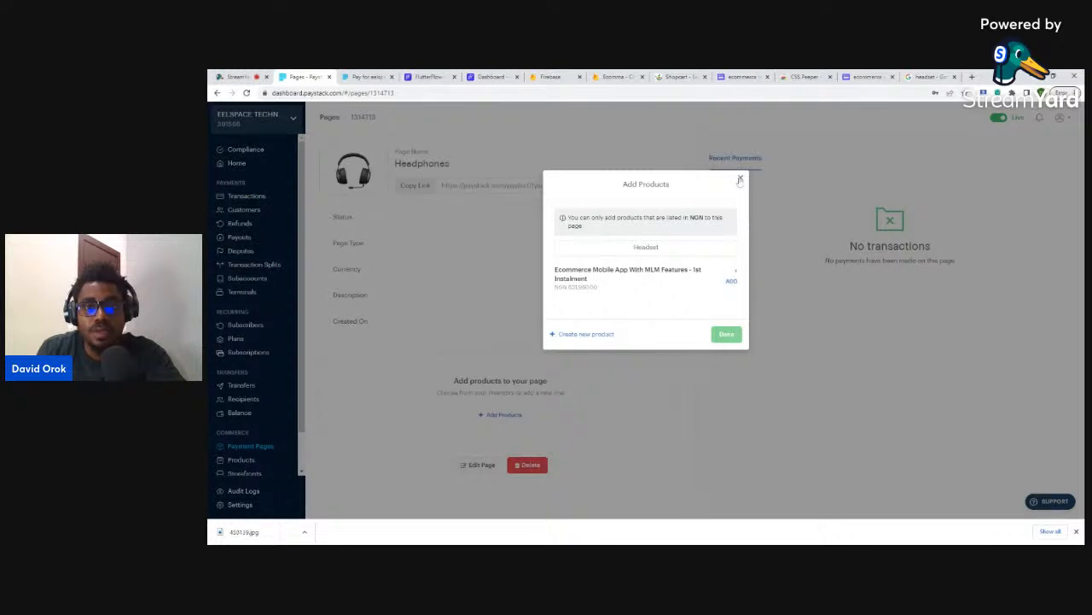
left_click(740, 181)
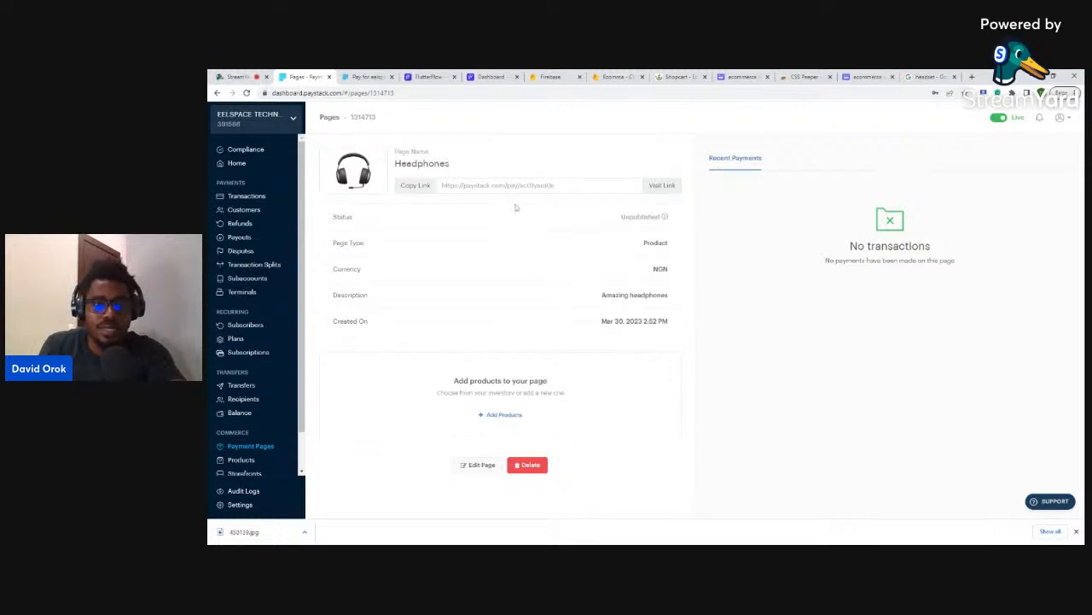
- Preview the eelspace coworking space payment page, copy its link, and return to FlutterFlow
left_click(253, 448)
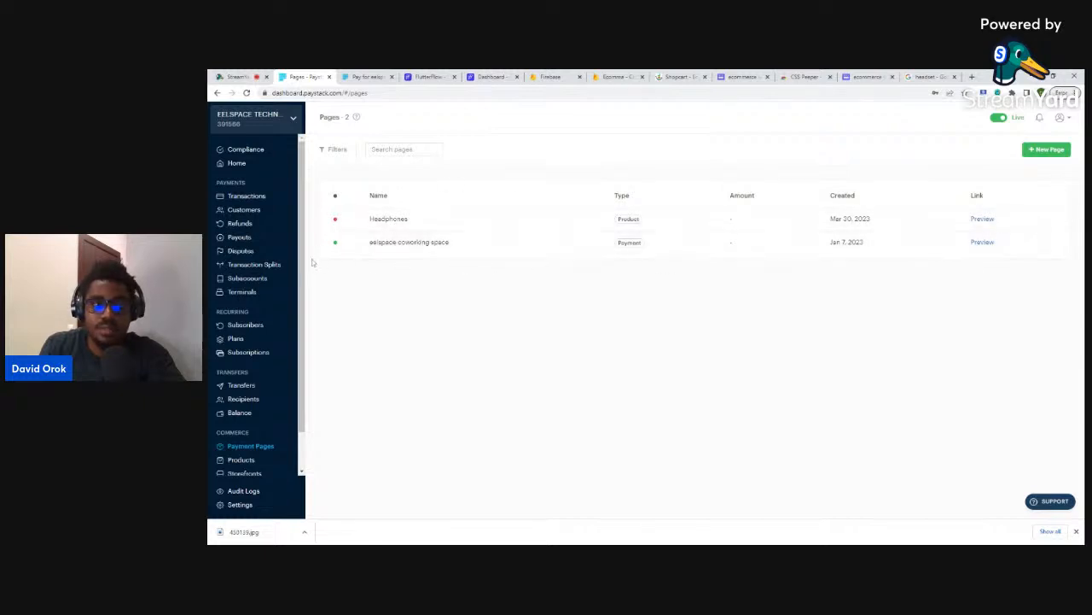
left_click(982, 242)
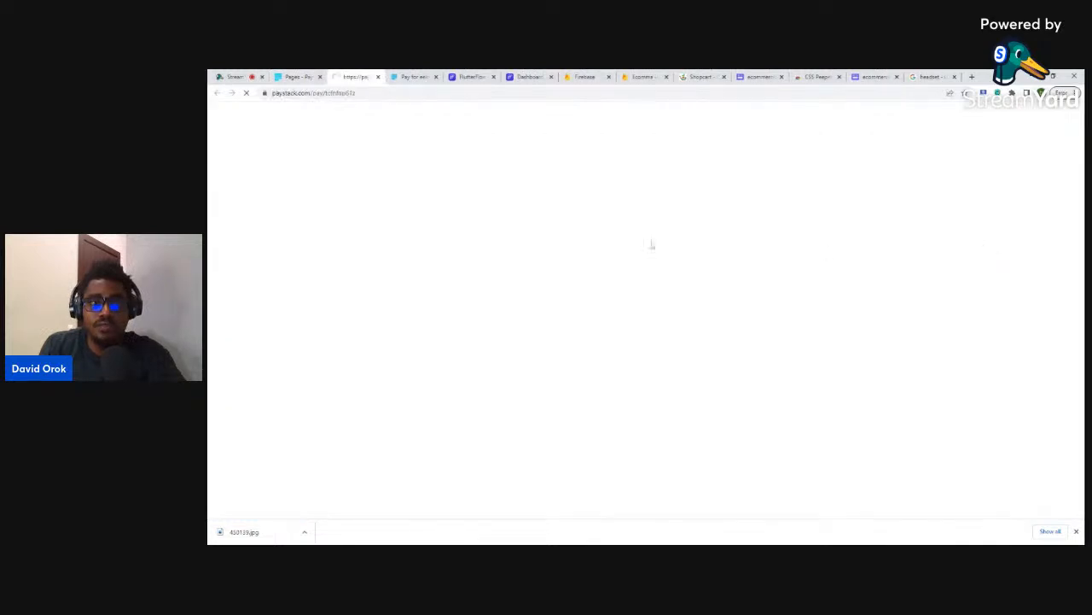
left_click(418, 94)
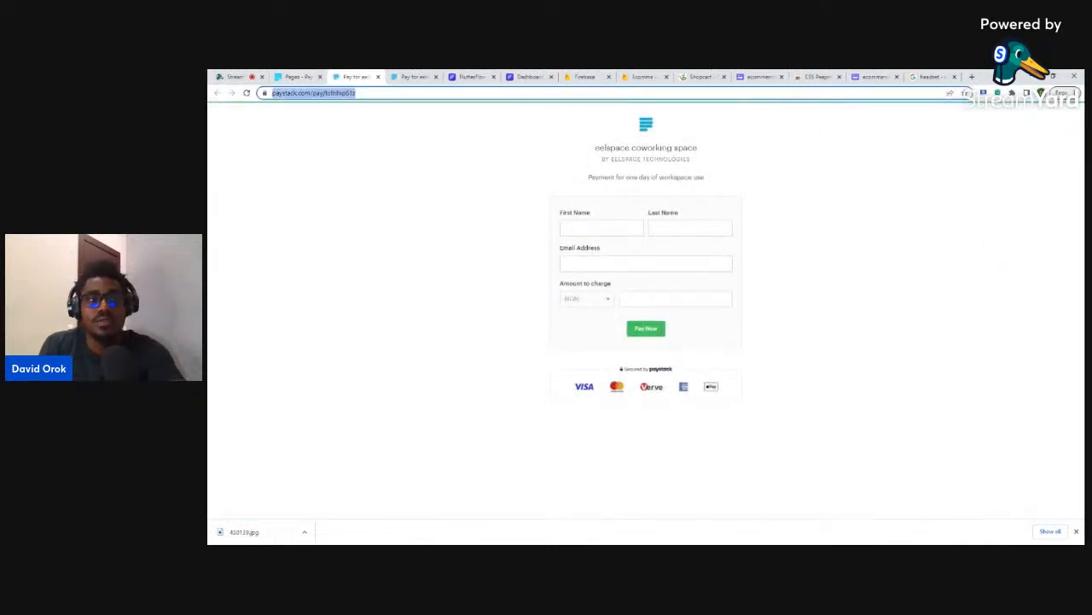
left_click(475, 76)
left_click(519, 74)
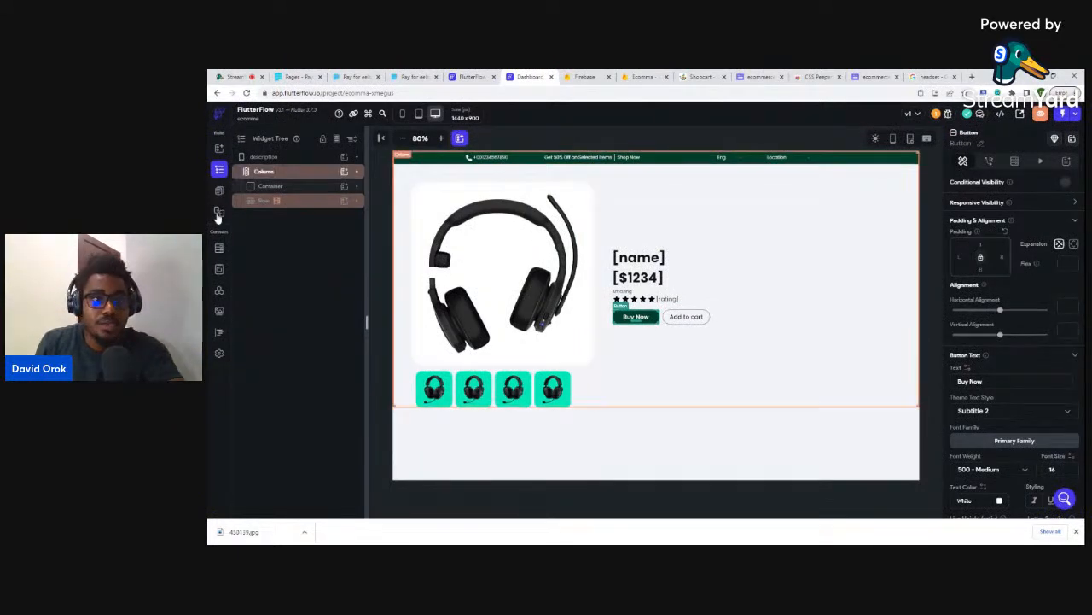
- Add a String field named 'payment' to the users collection schema
left_click(219, 248)
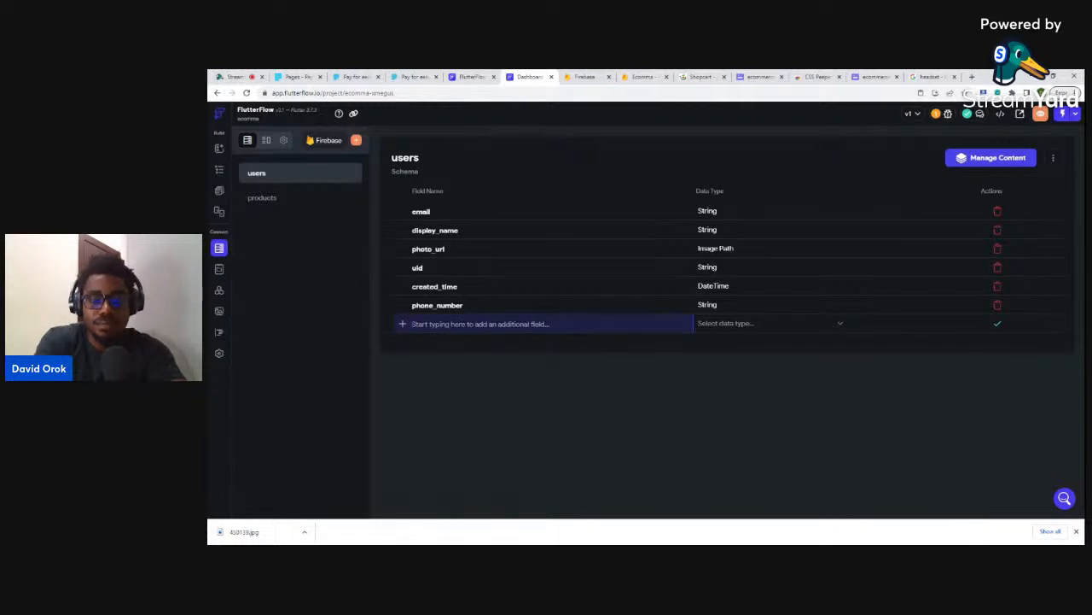
type("payment")
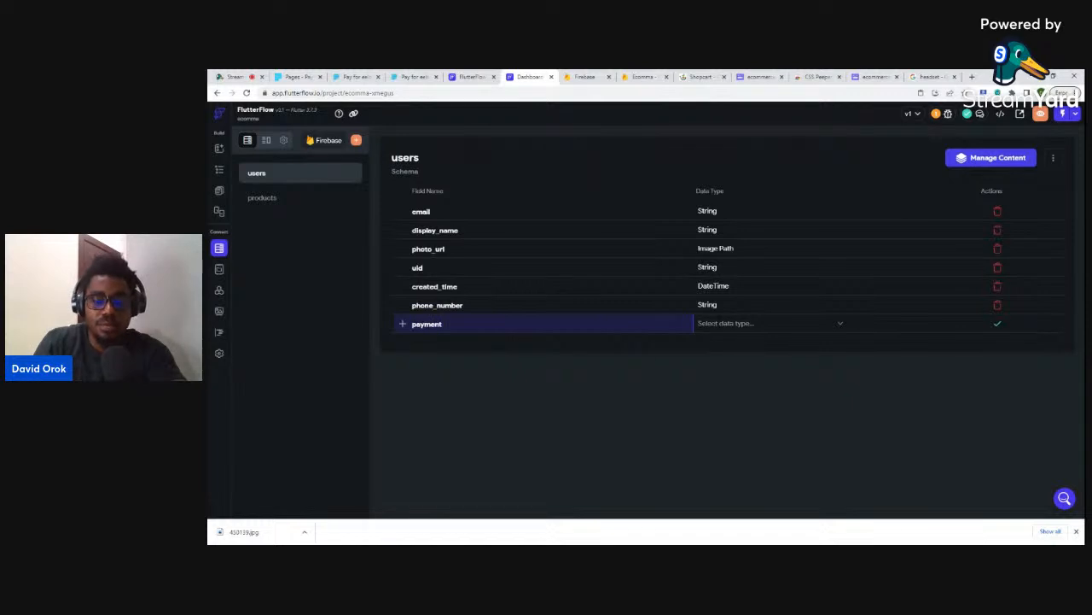
left_click(719, 323)
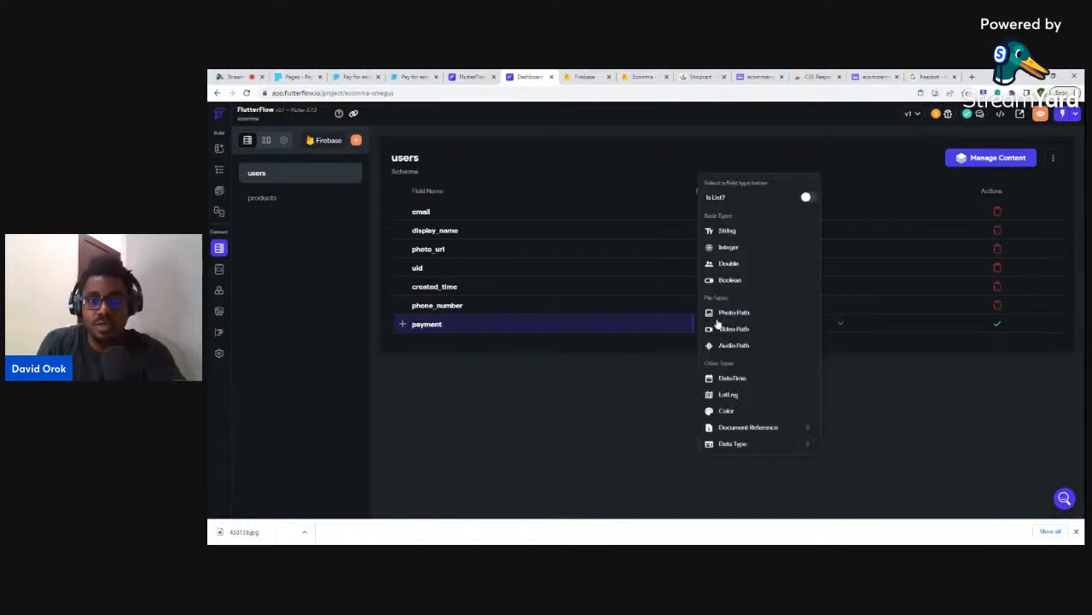
left_click(727, 232)
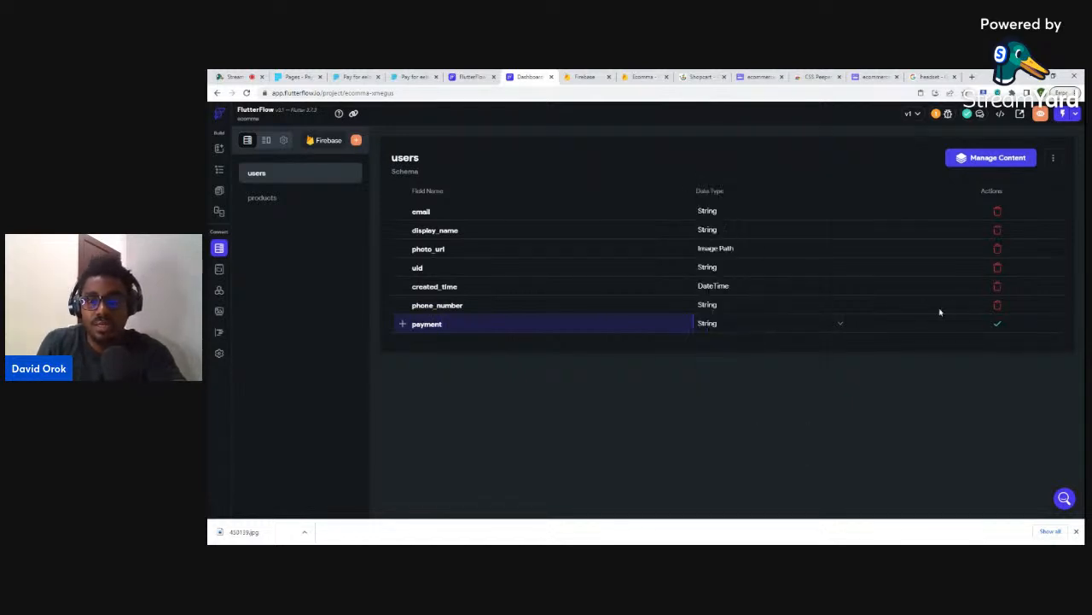
left_click(1001, 324)
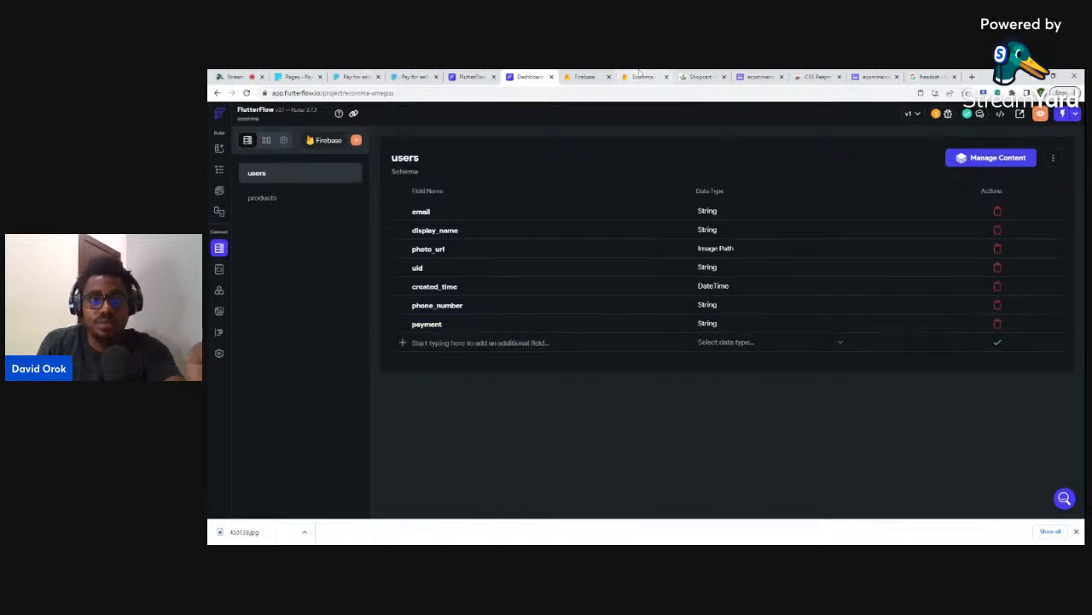
- Add a 'payment' string field holding the Paystack link to the Laptop sleeve MacBook document
left_click(641, 76)
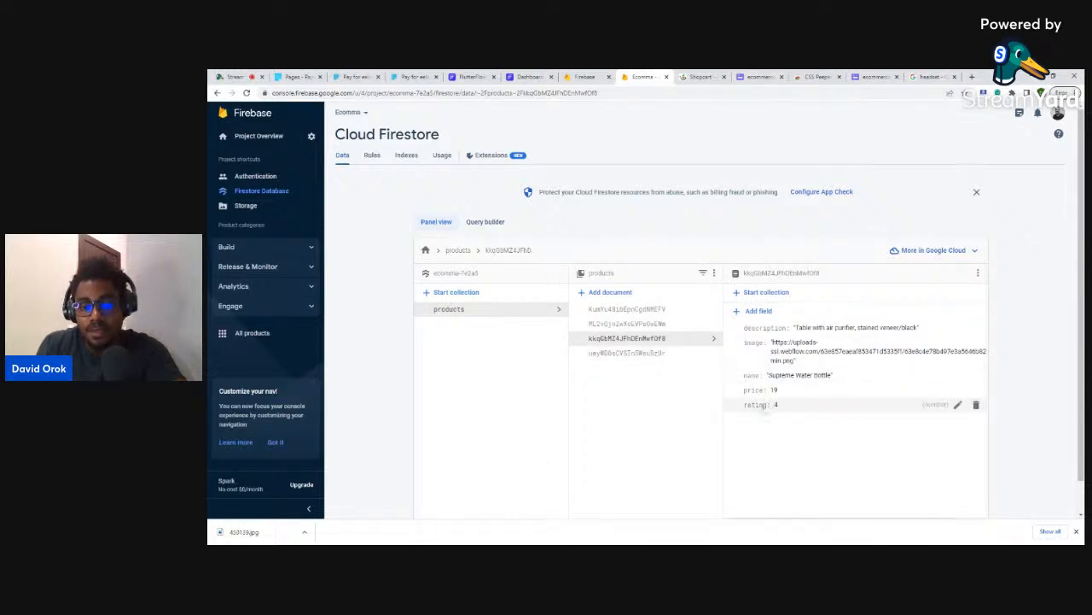
left_click(649, 312)
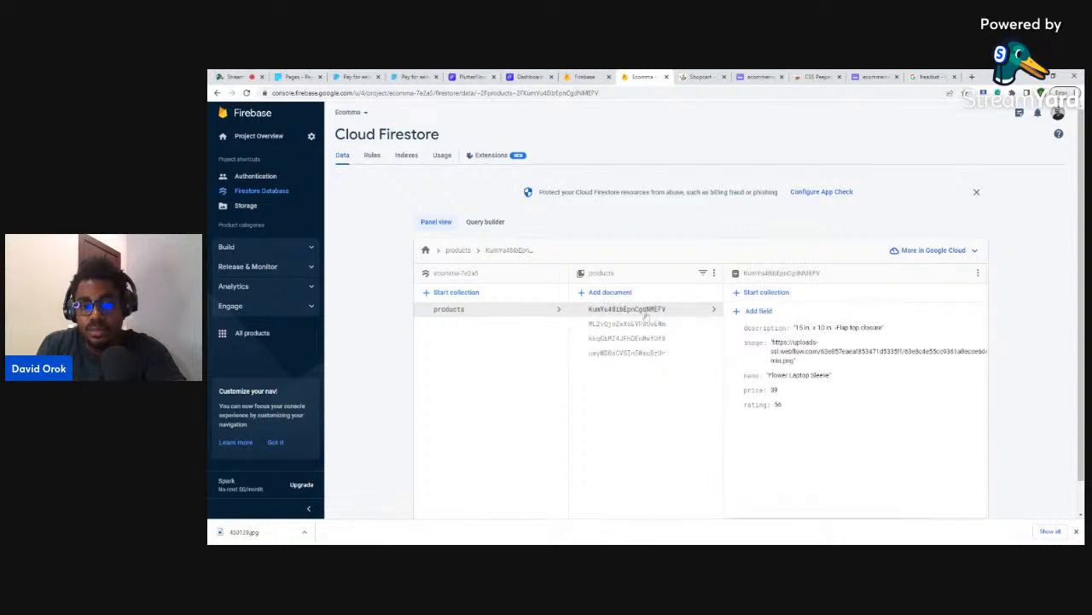
left_click(647, 355)
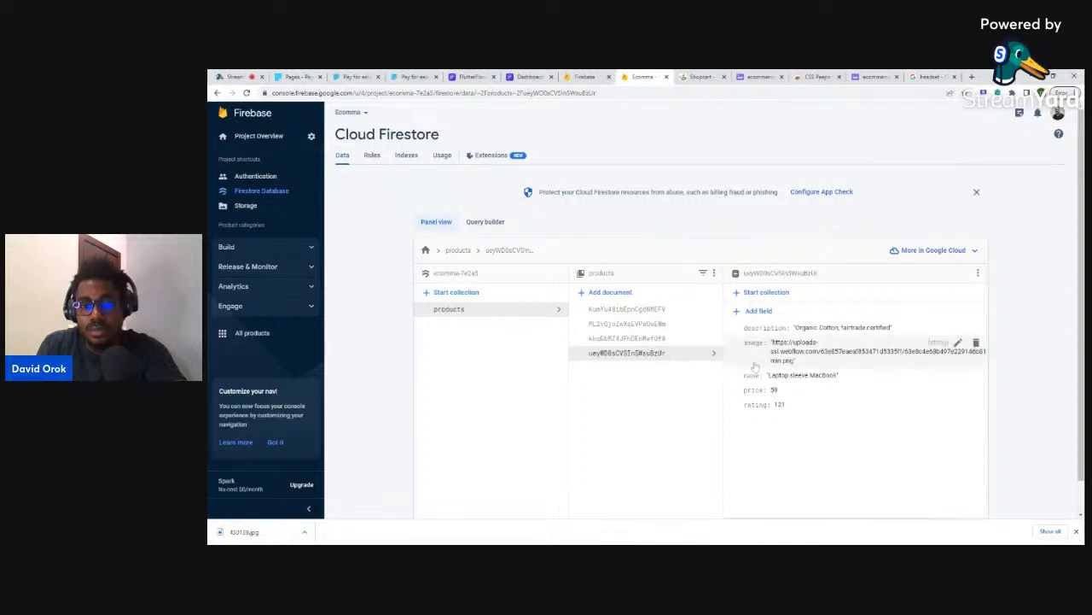
left_click(756, 311)
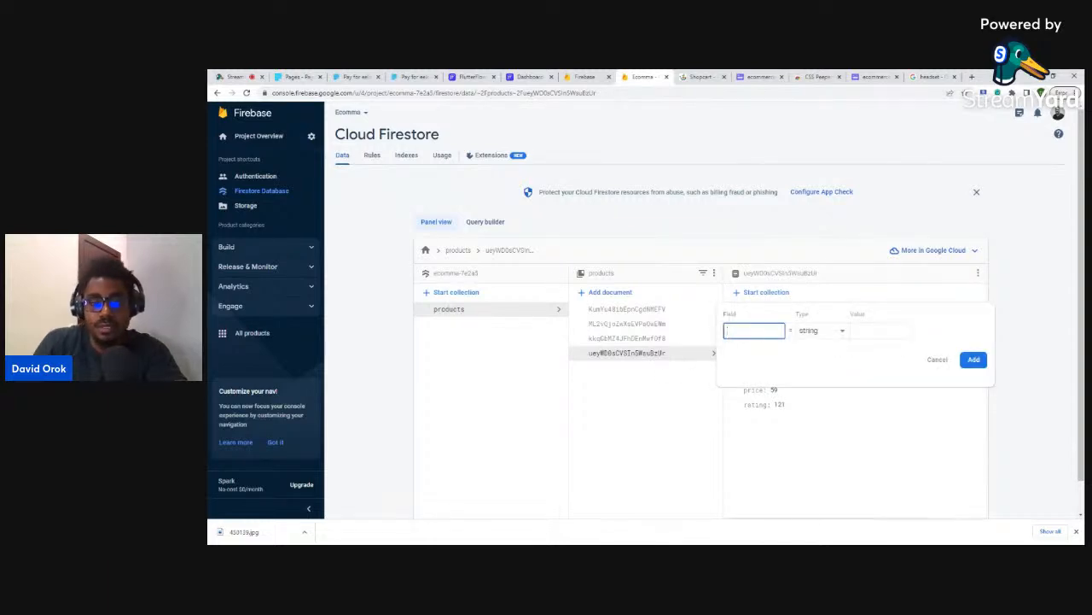
type("payment")
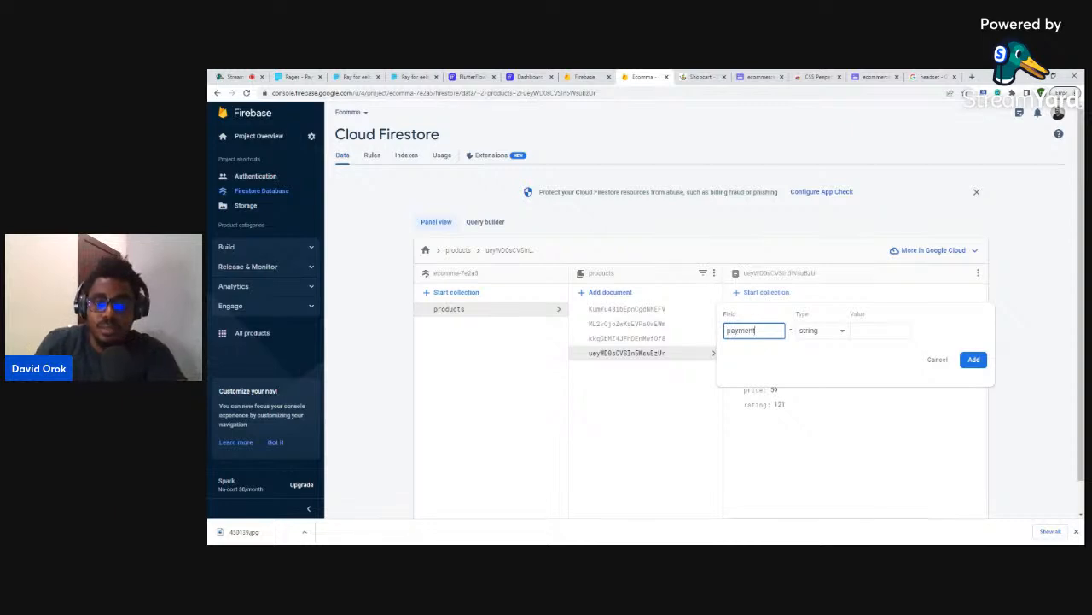
left_click(883, 331)
type("https://paystack.com/pay/tcfnfnp61z")
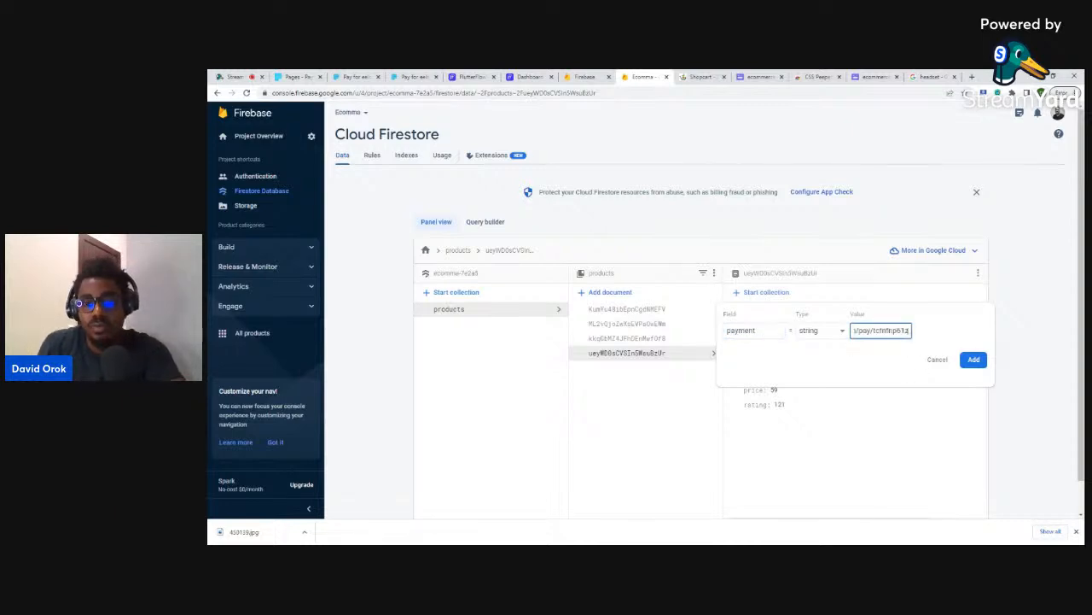
left_click(973, 360)
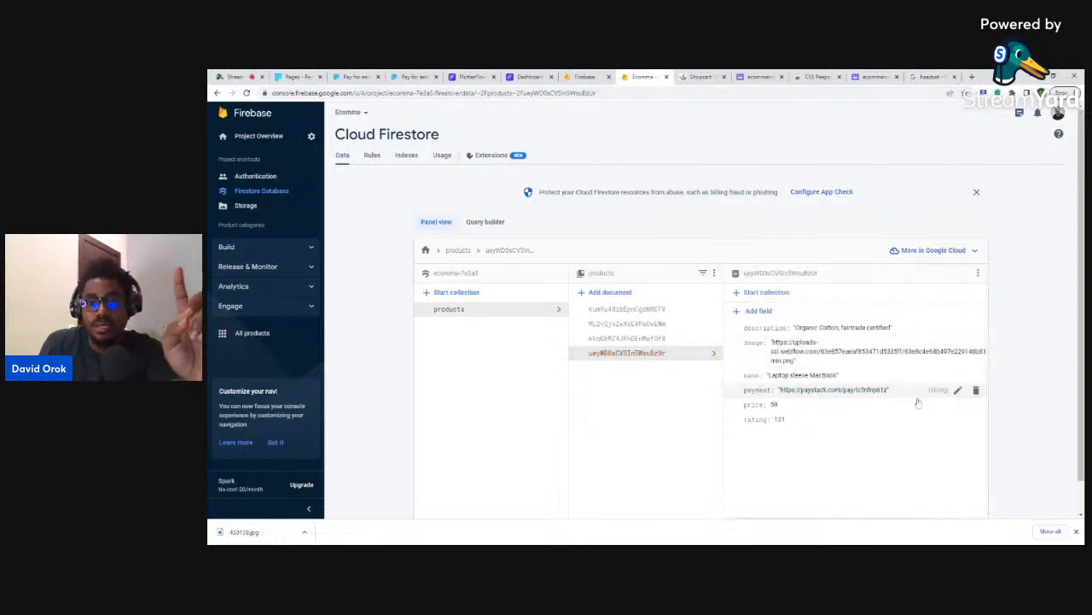
- Add the same 'payment' Paystack link field to the Supreme Water bottle document
left_click(632, 338)
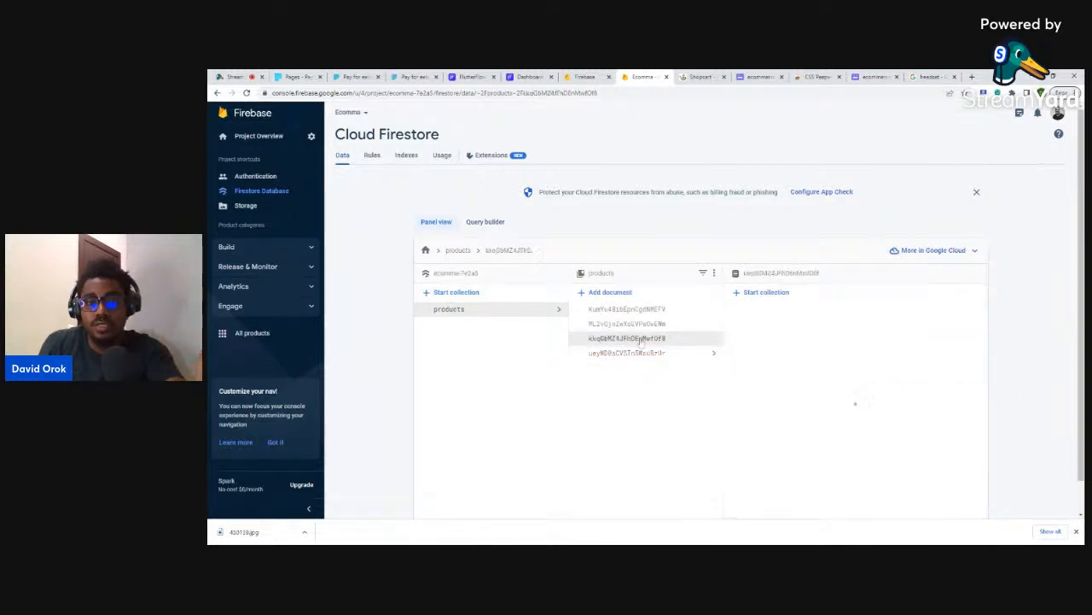
left_click(752, 313)
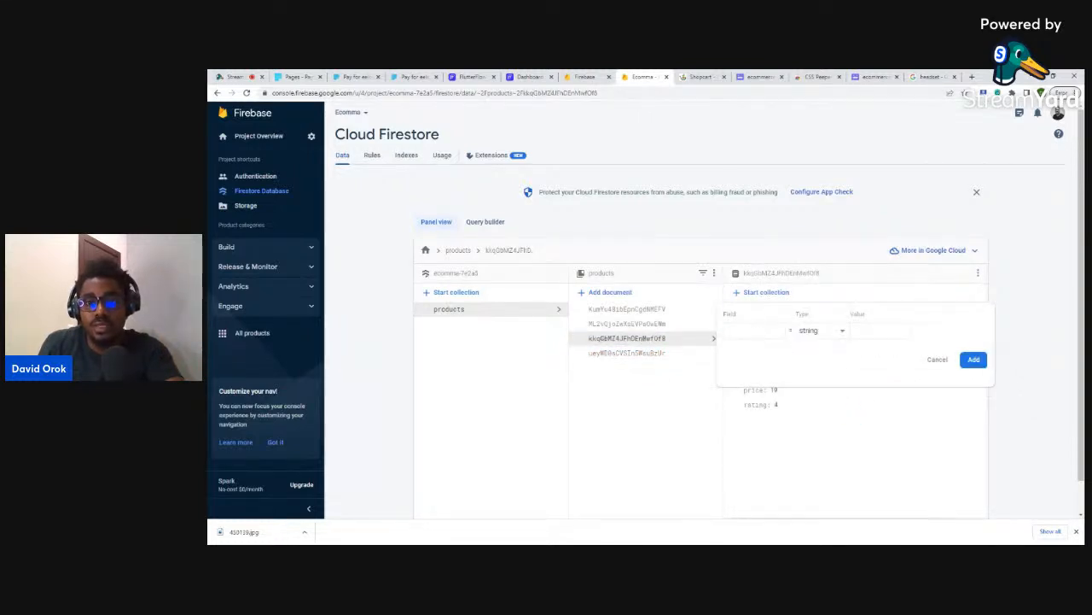
type("payment")
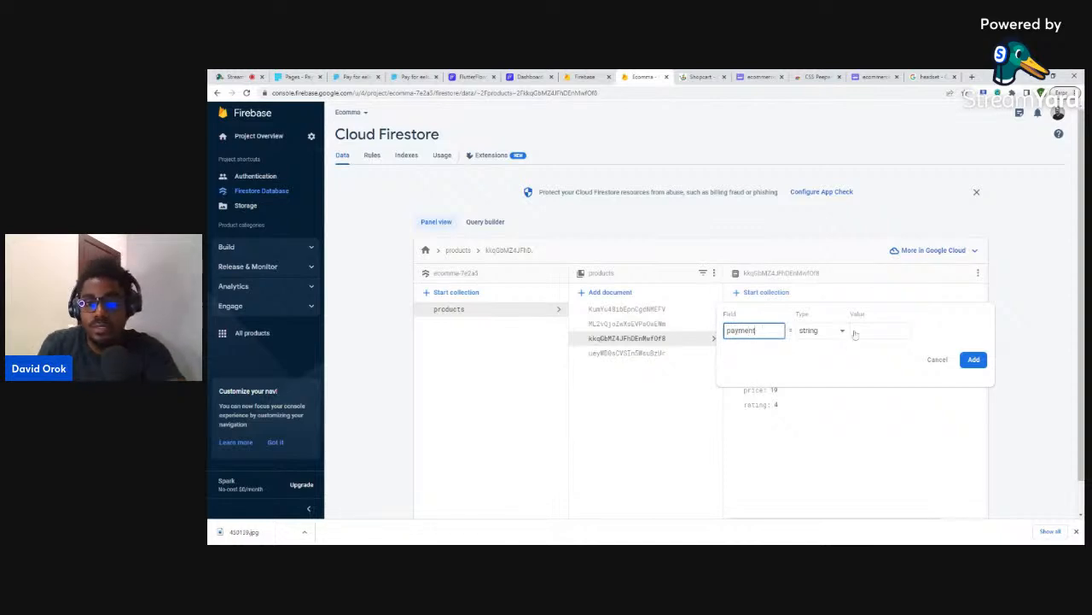
left_click(855, 333)
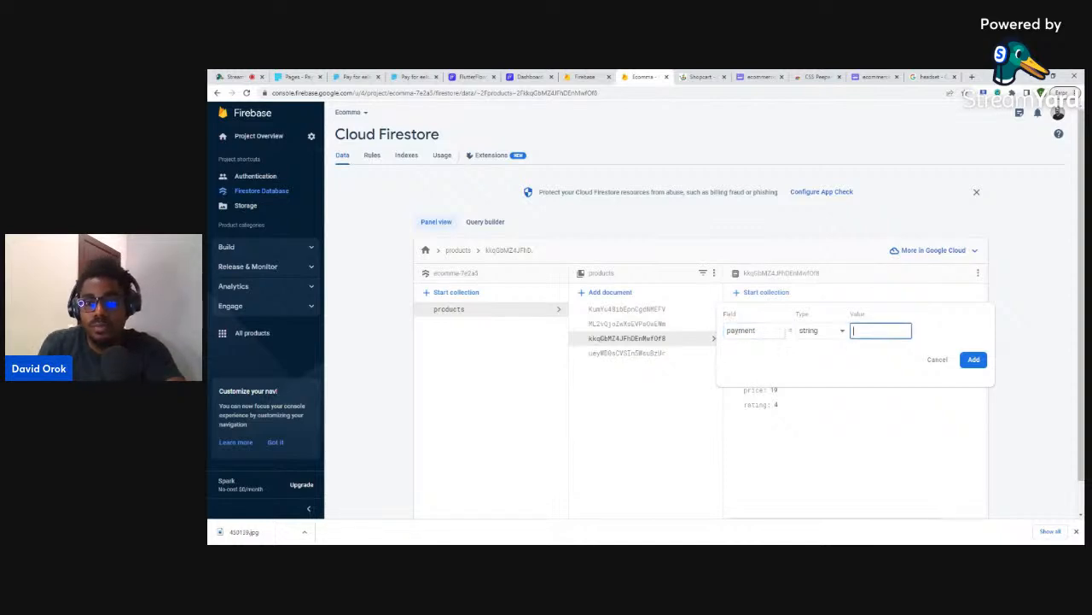
key("ctrl+v")
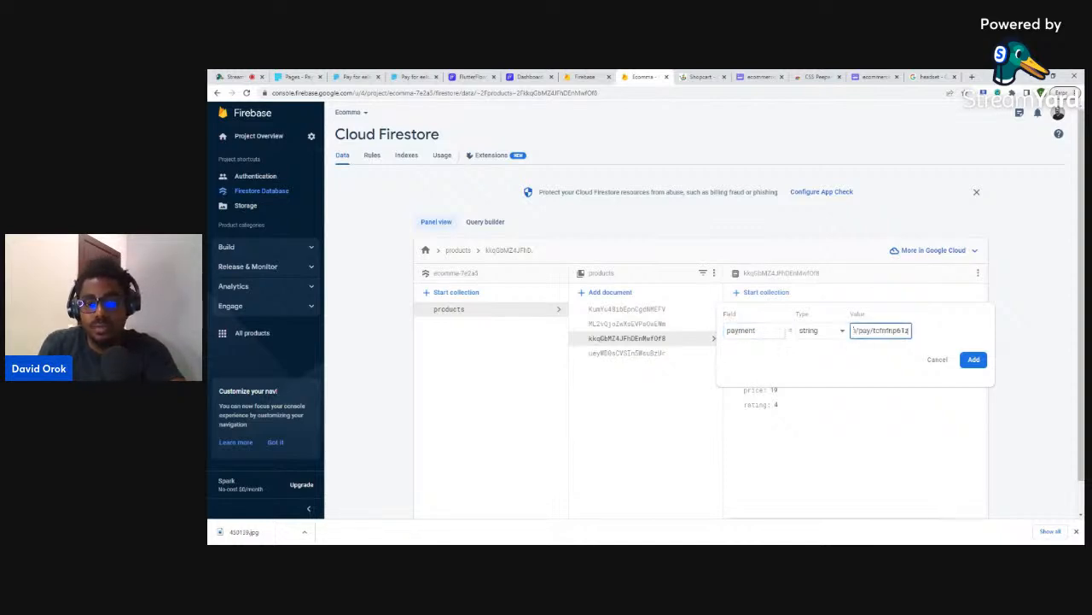
left_click(973, 358)
left_click(639, 325)
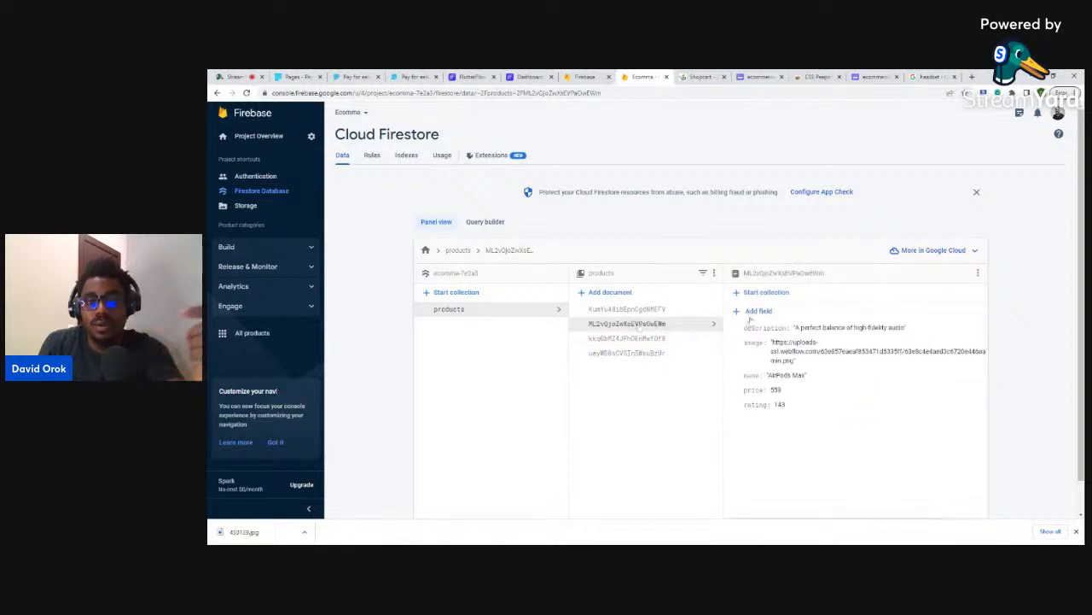
- Add a 'payment' field with the pasted Paystack link to the AirPods Max document
left_click(781, 315)
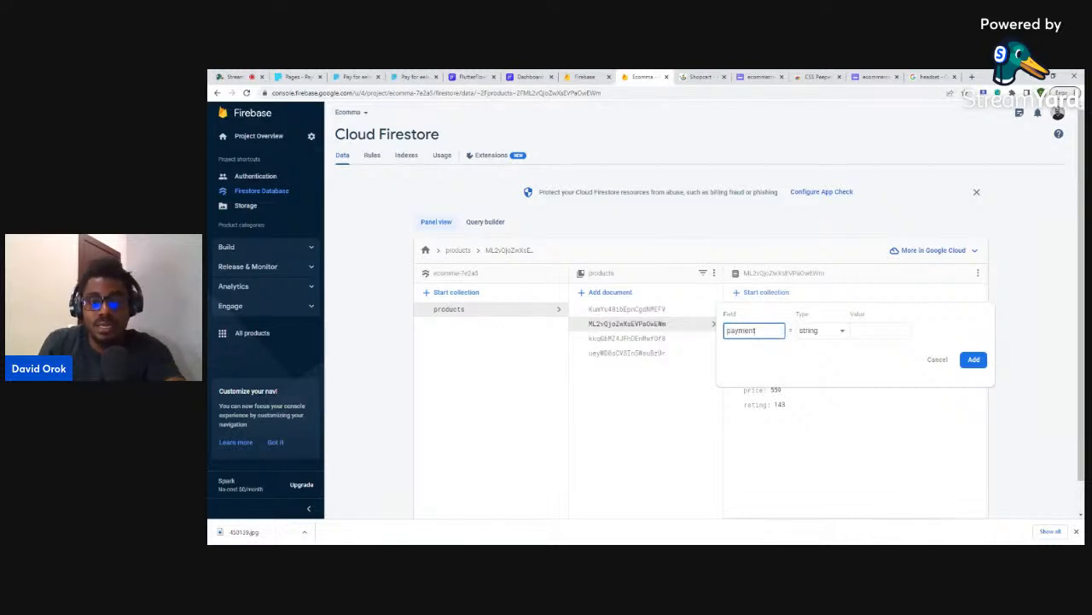
left_click(849, 332)
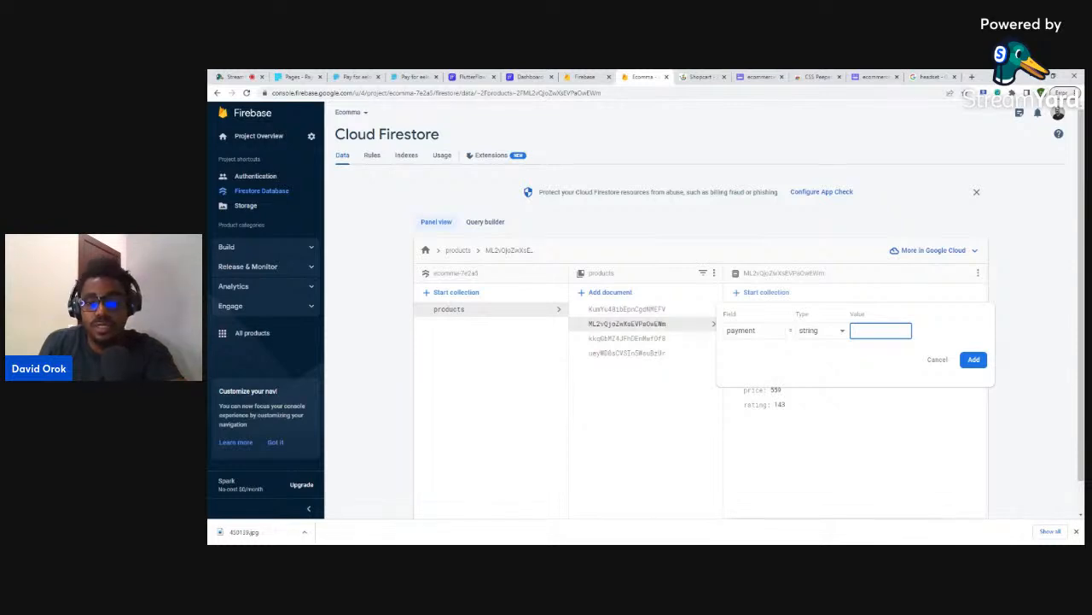
type("https://paystack.com/pay/tcfnfnp61z")
left_click(974, 359)
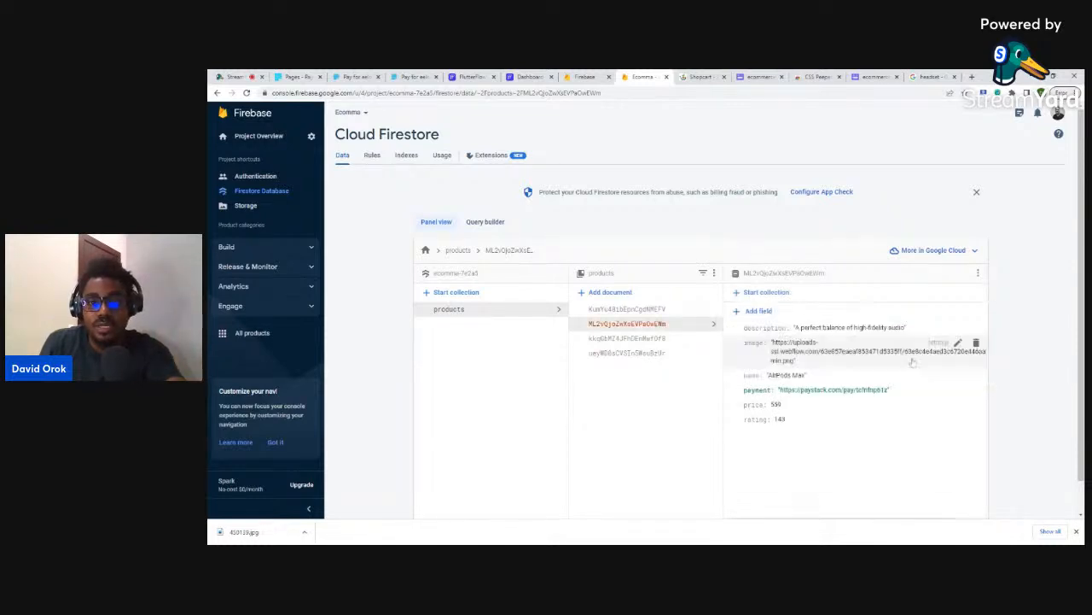
- Add a 'payment' field with the pasted Paystack link to the Flower Laptop Sleeve document
left_click(671, 309)
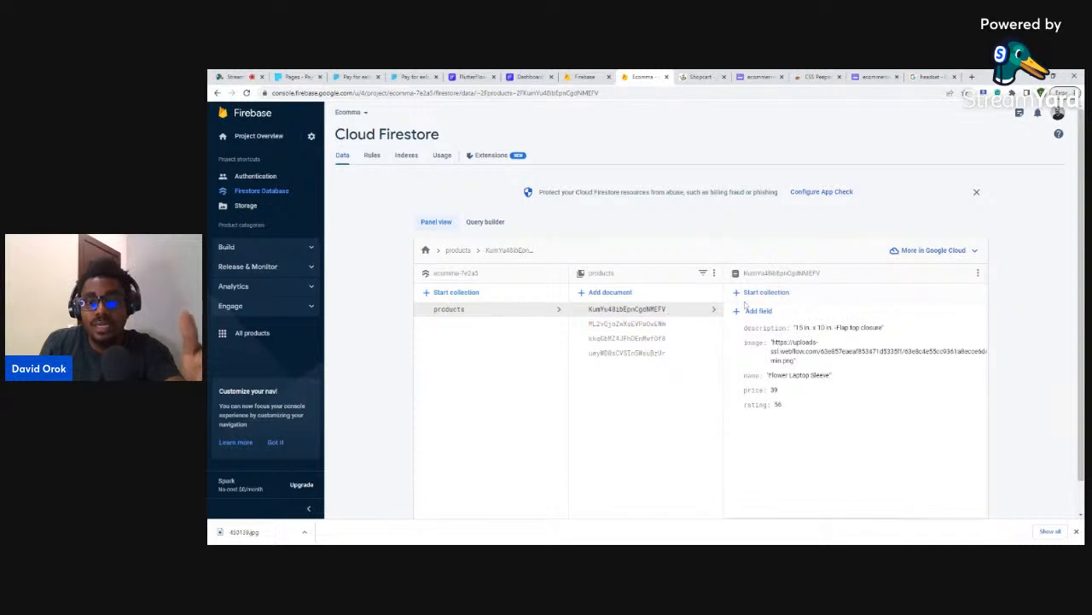
left_click(758, 311)
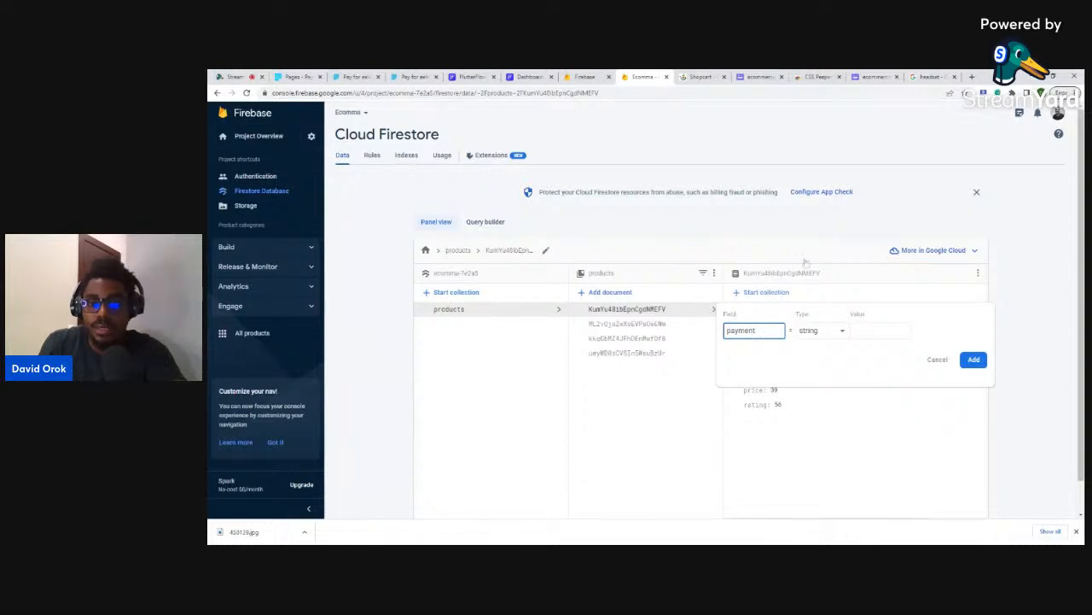
left_click(867, 334)
key("ctrl+v")
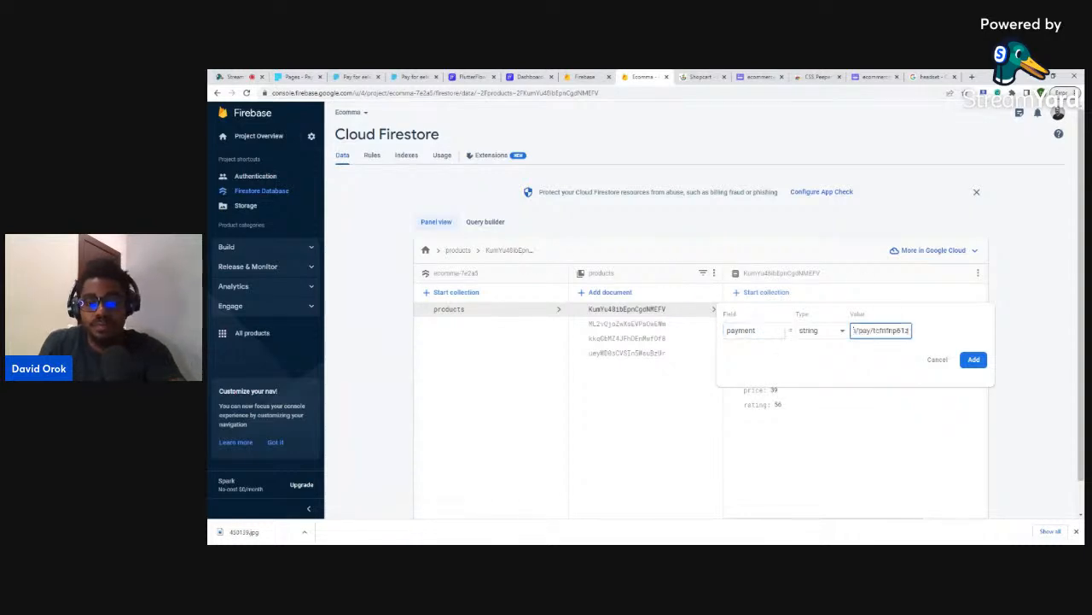
left_click(974, 359)
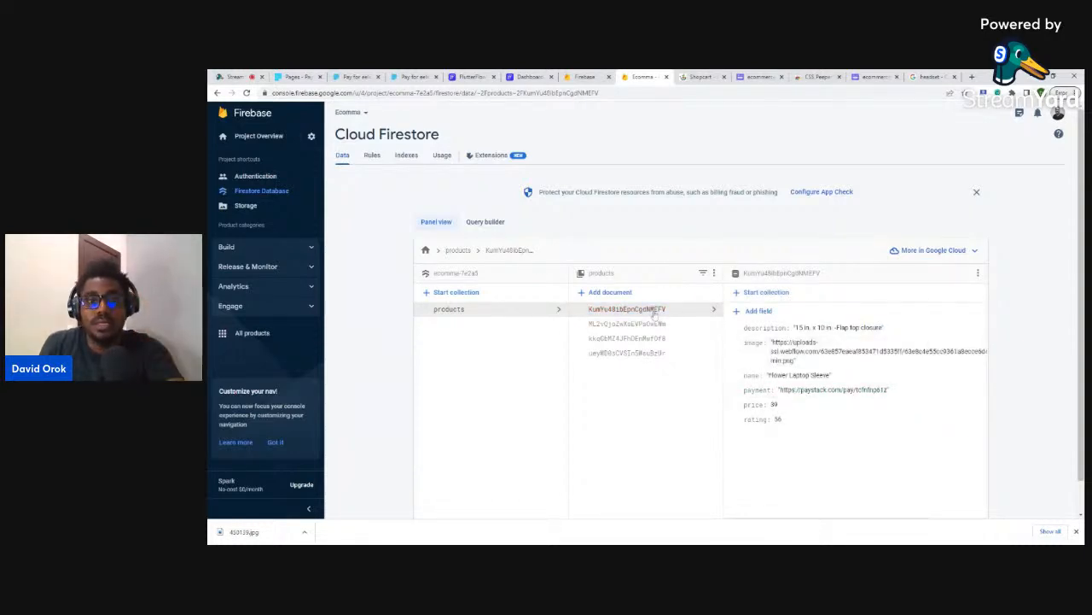
- Give the Buy Now button an On Tap Launch URL action with its URL from a variable
left_click(529, 76)
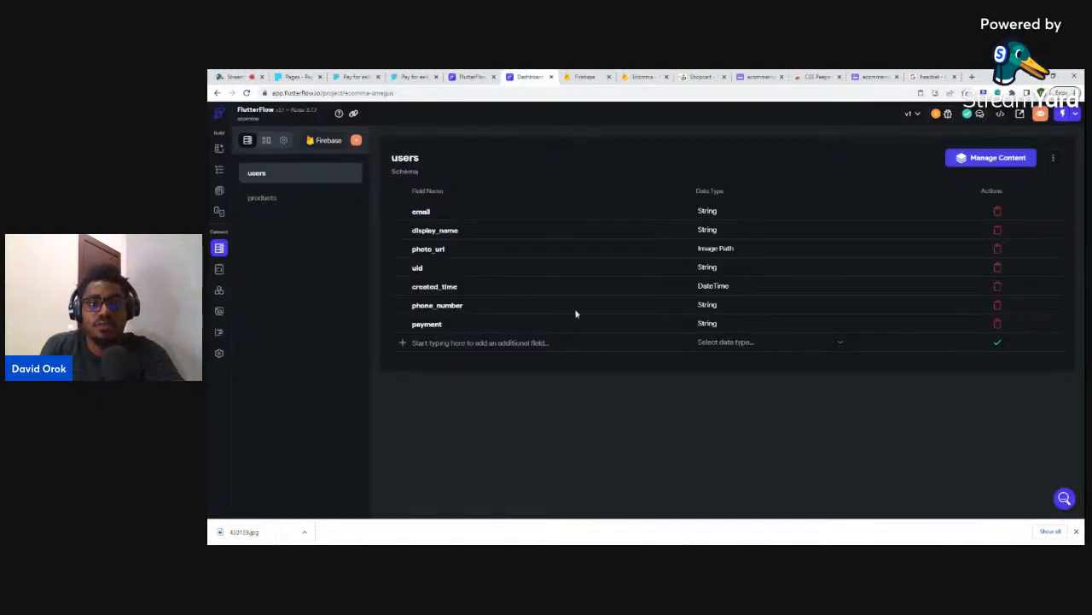
left_click(220, 171)
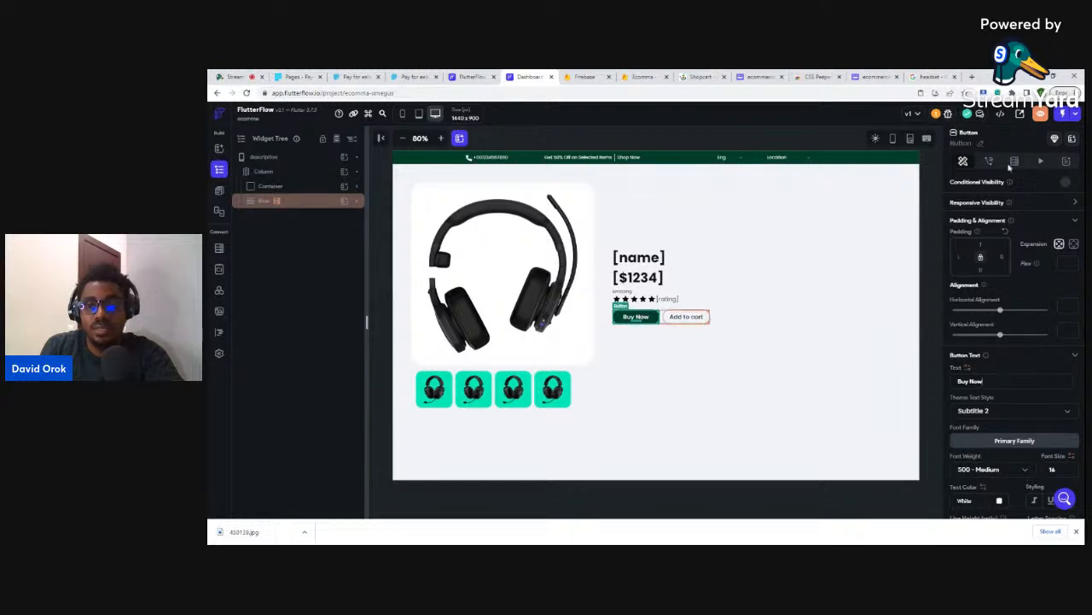
left_click(991, 161)
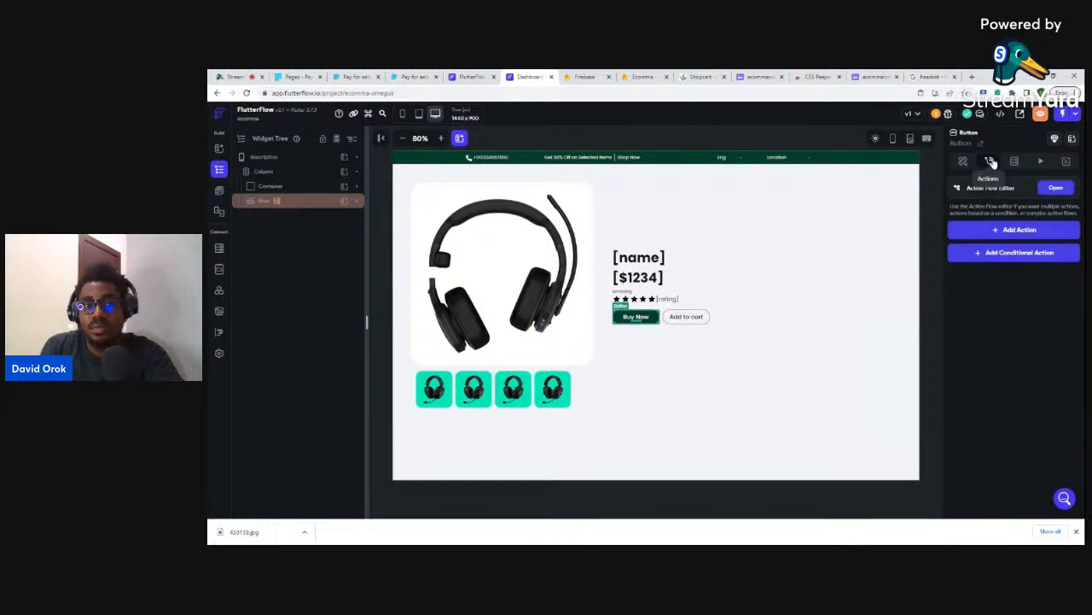
left_click(1000, 230)
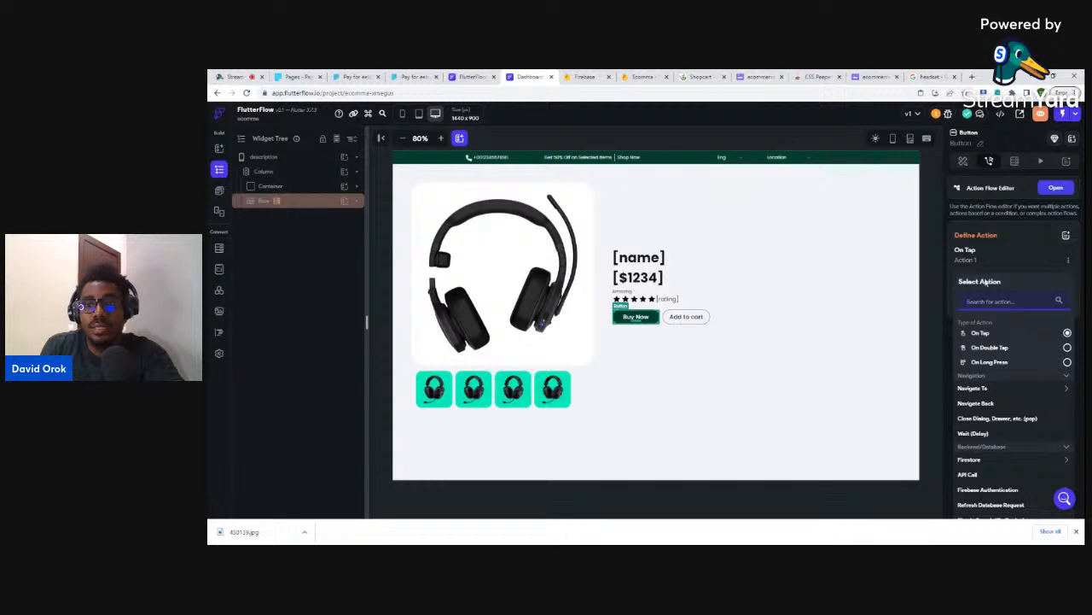
type("launch")
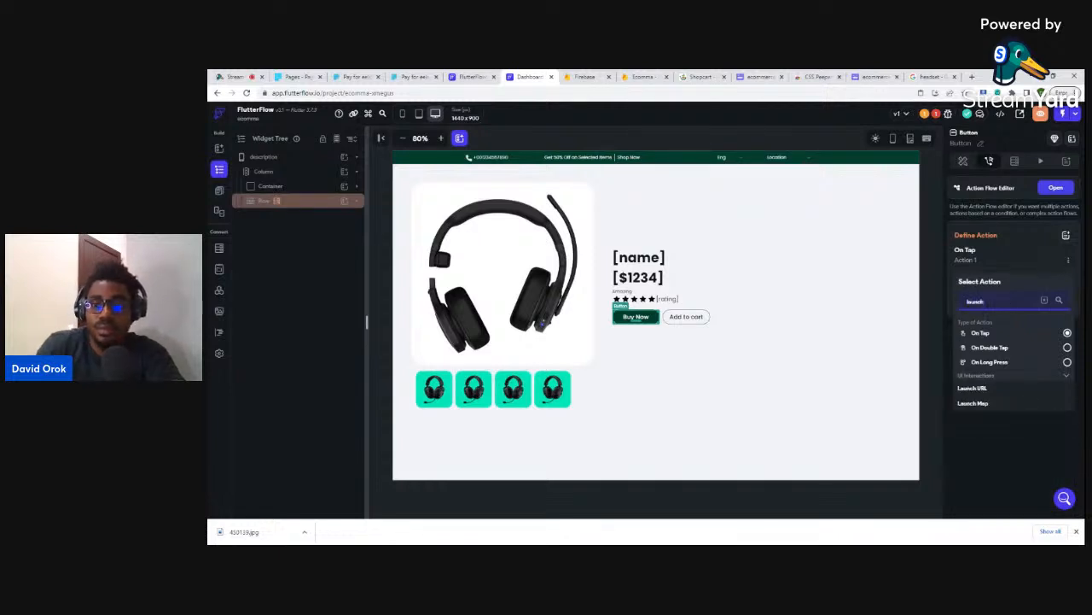
left_click(982, 392)
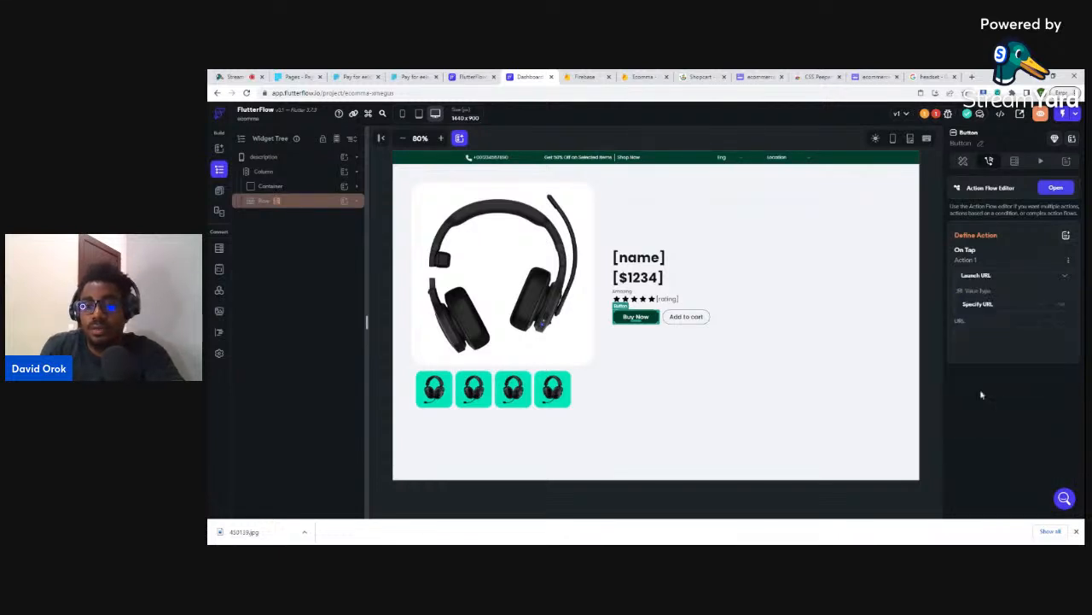
left_click(977, 307)
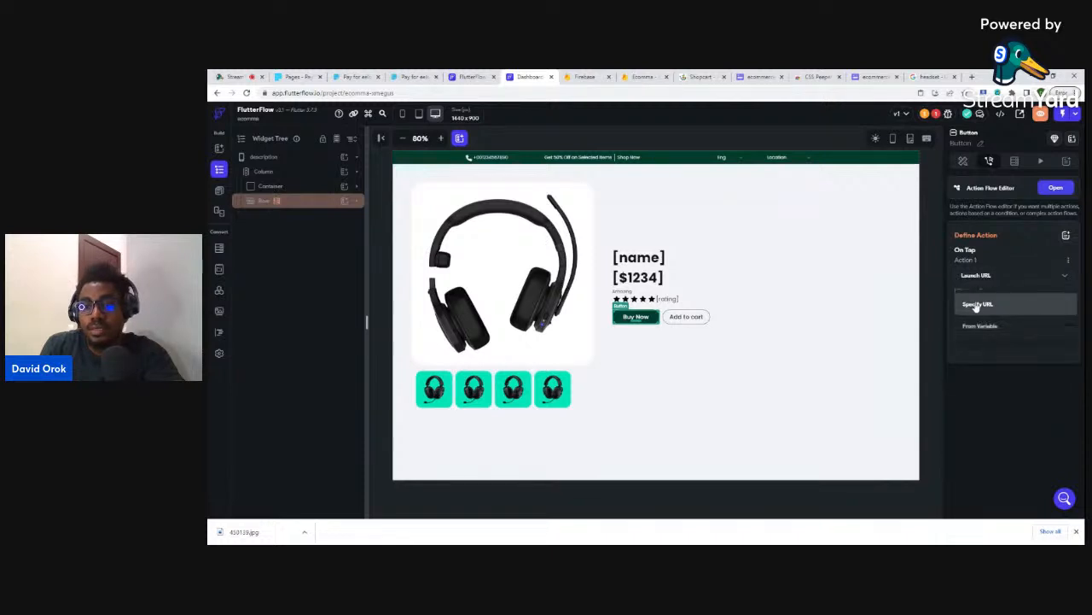
left_click(981, 326)
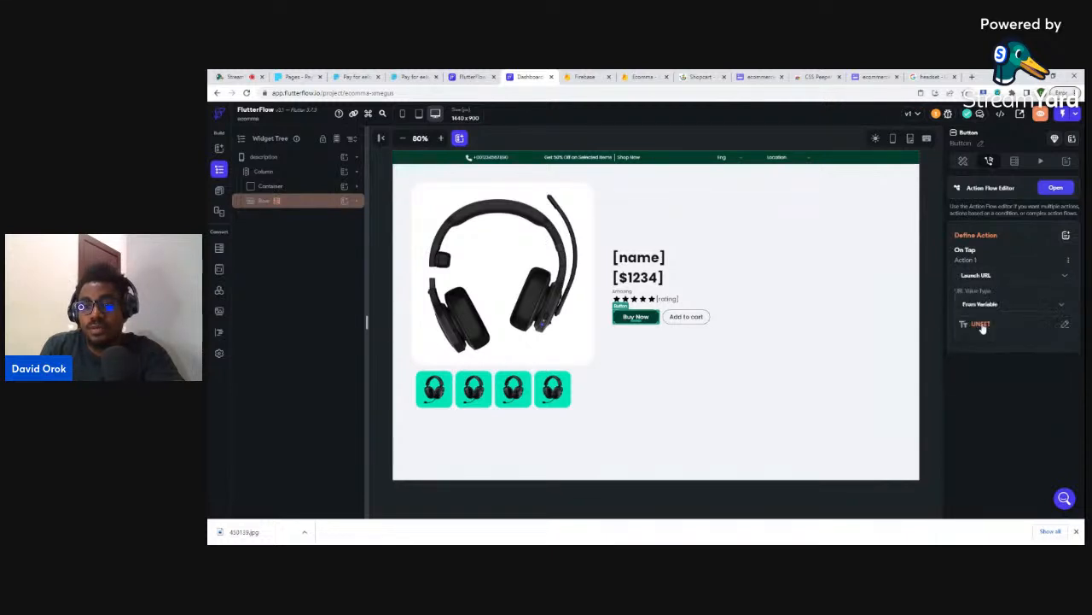
left_click(979, 326)
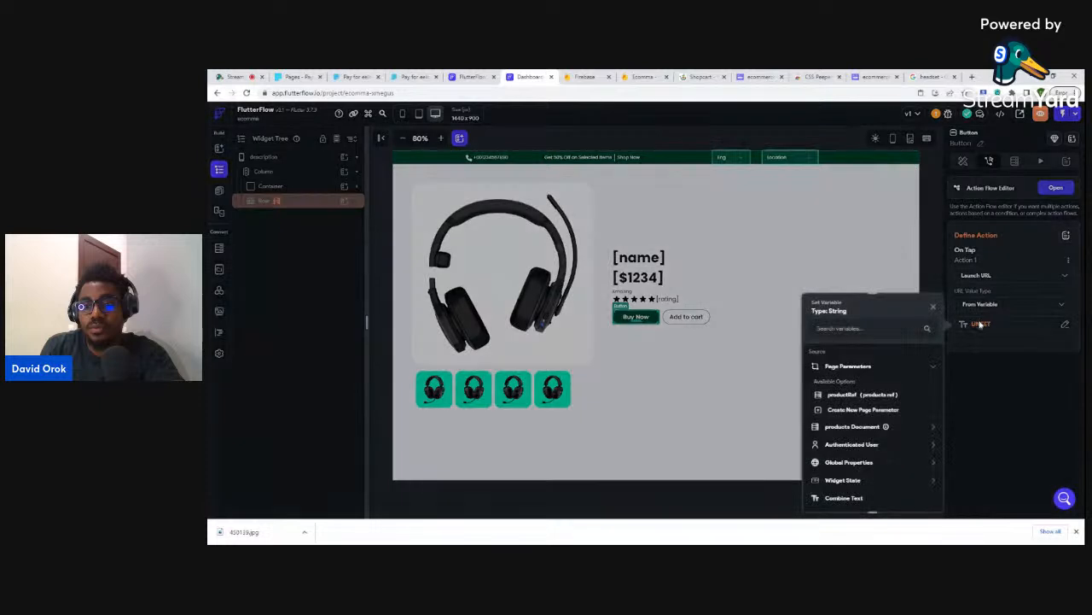
left_click(845, 427)
scroll(849, 443, "down", 1)
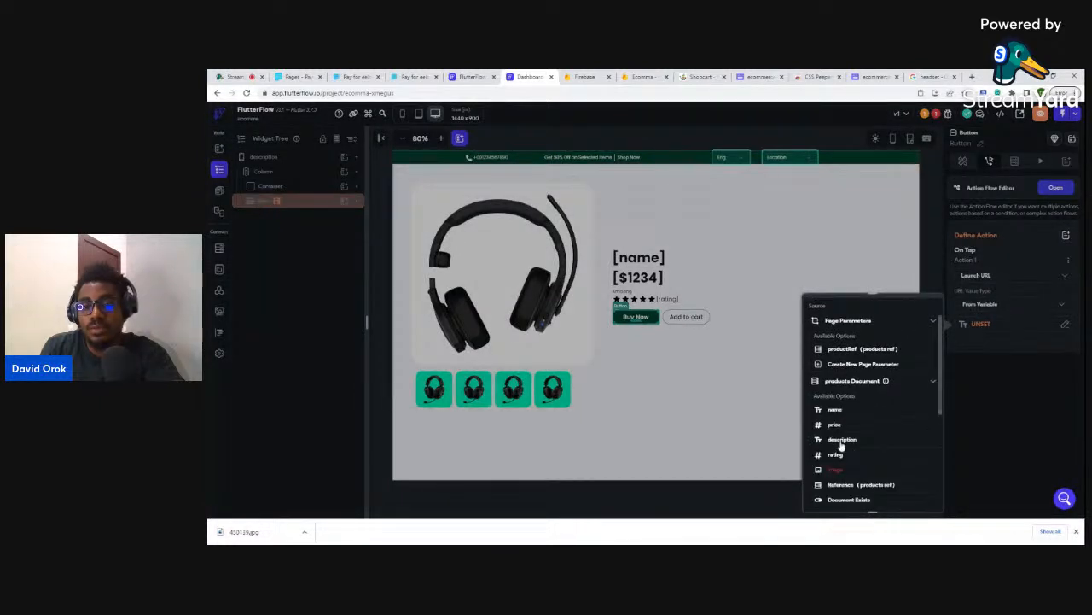
scroll(848, 441, "down", 1)
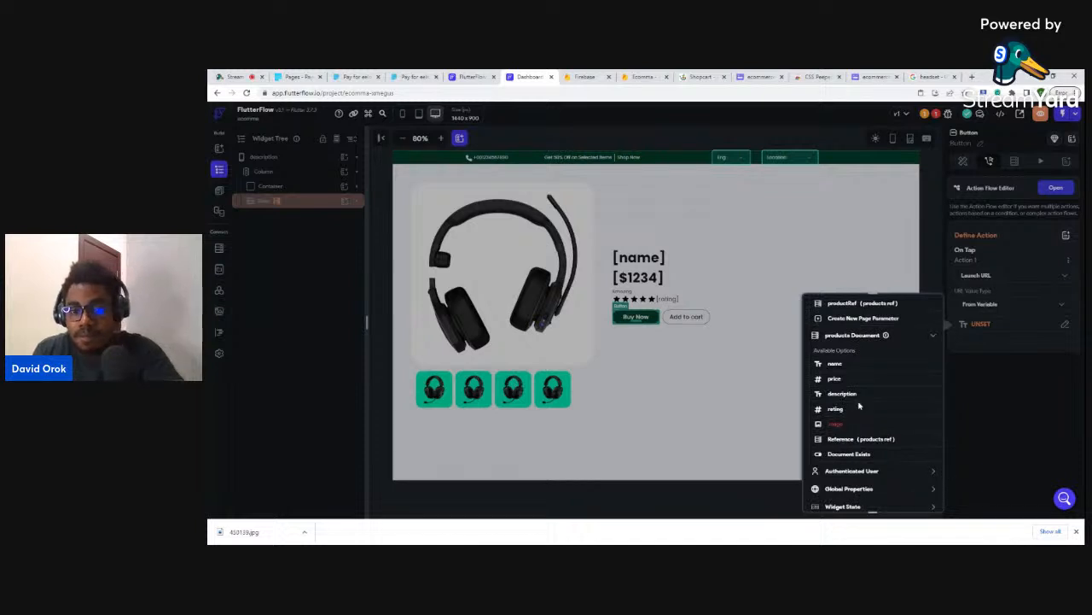
scroll(863, 396, "up", 1)
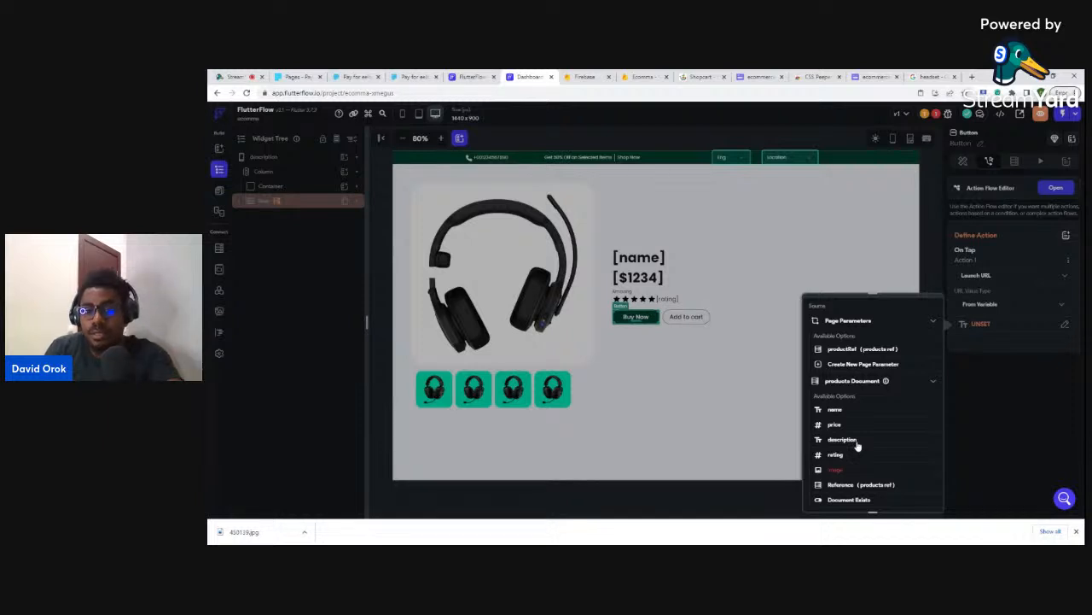
scroll(870, 443, "down", 1)
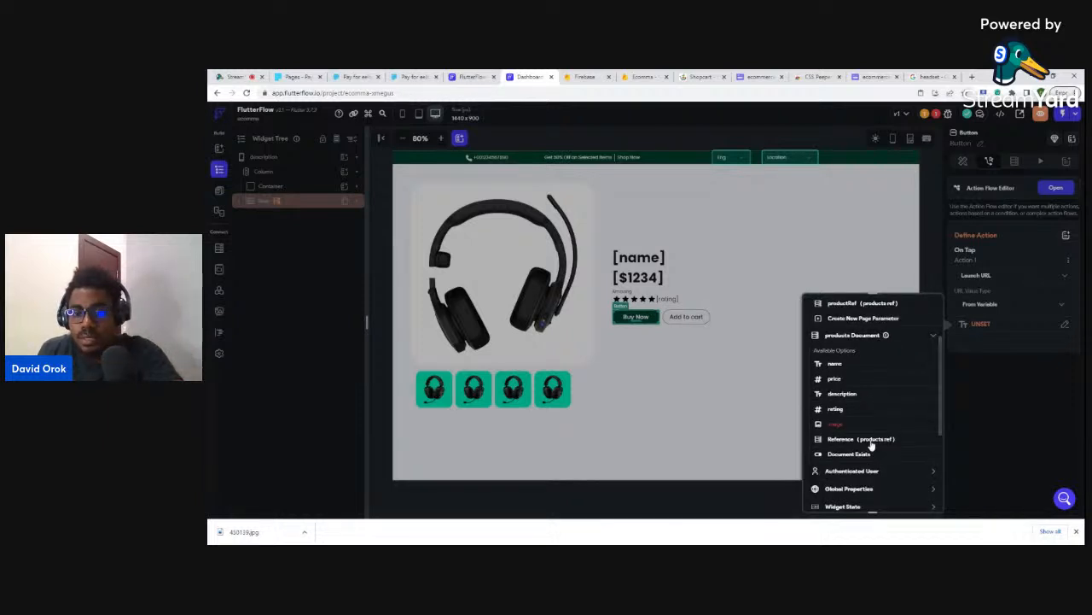
scroll(869, 424, "up", 2)
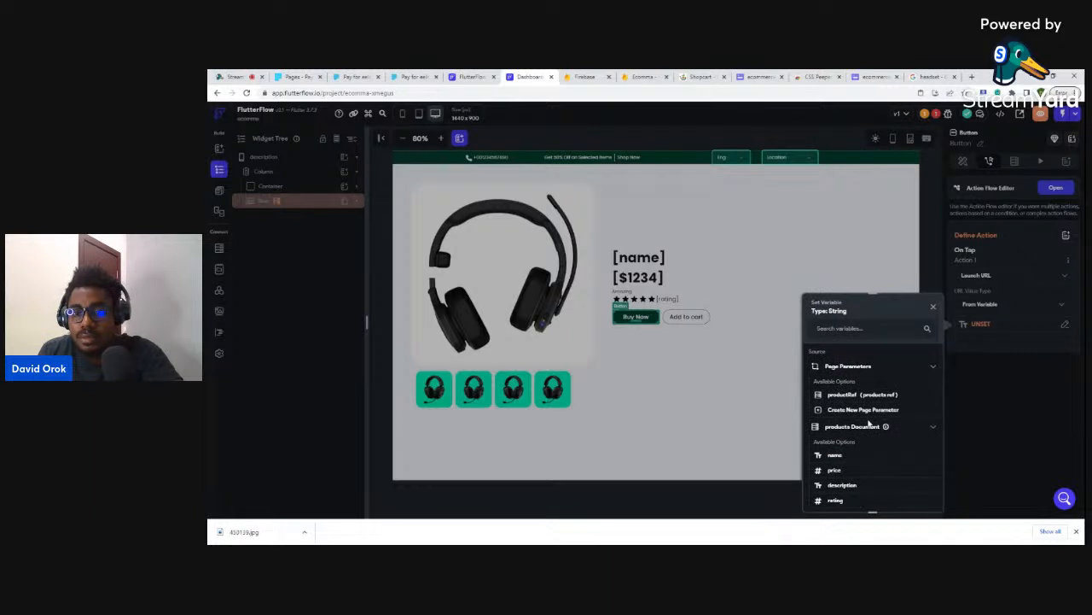
left_click(934, 308)
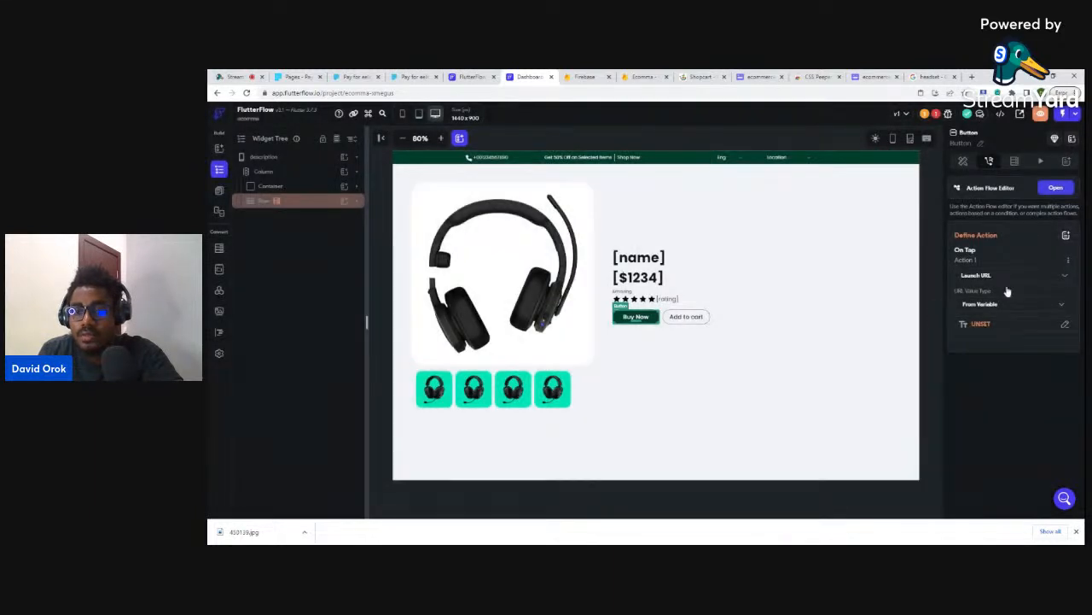
left_click(979, 326)
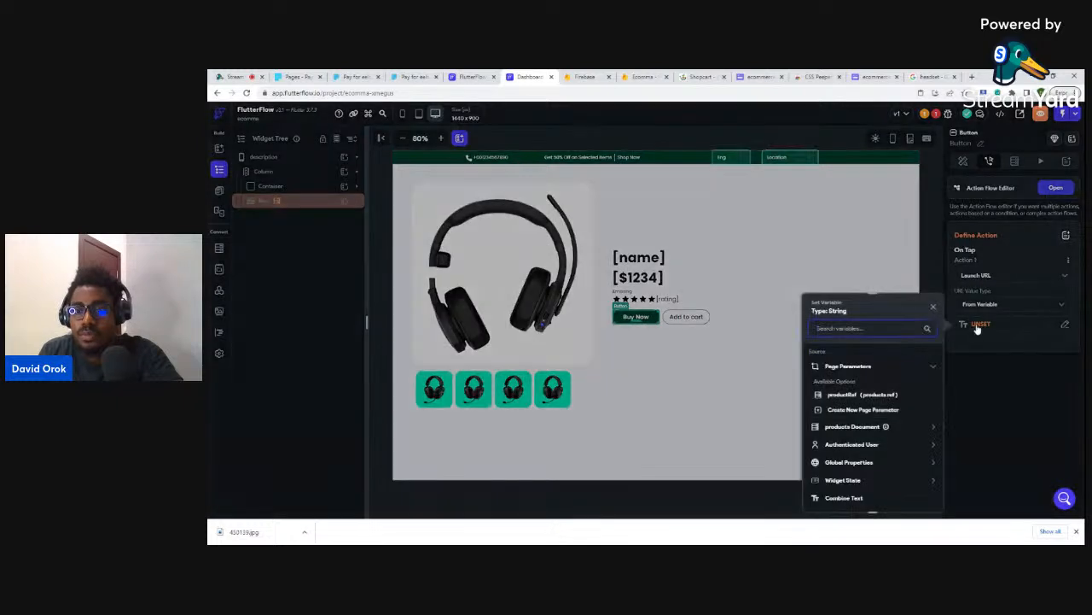
left_click(845, 427)
scroll(848, 438, "down", 2)
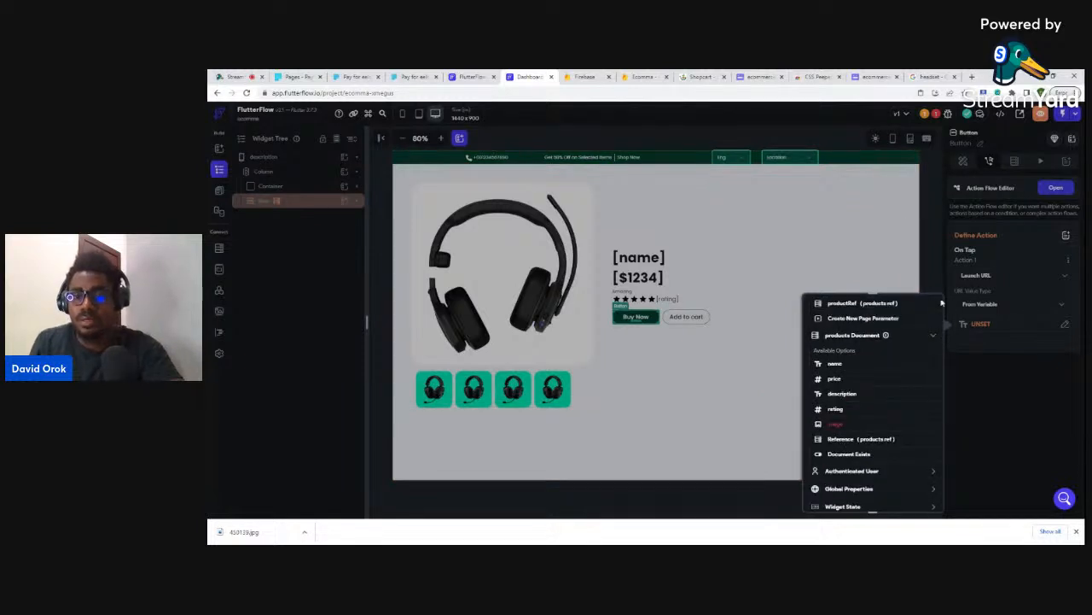
left_click(931, 268)
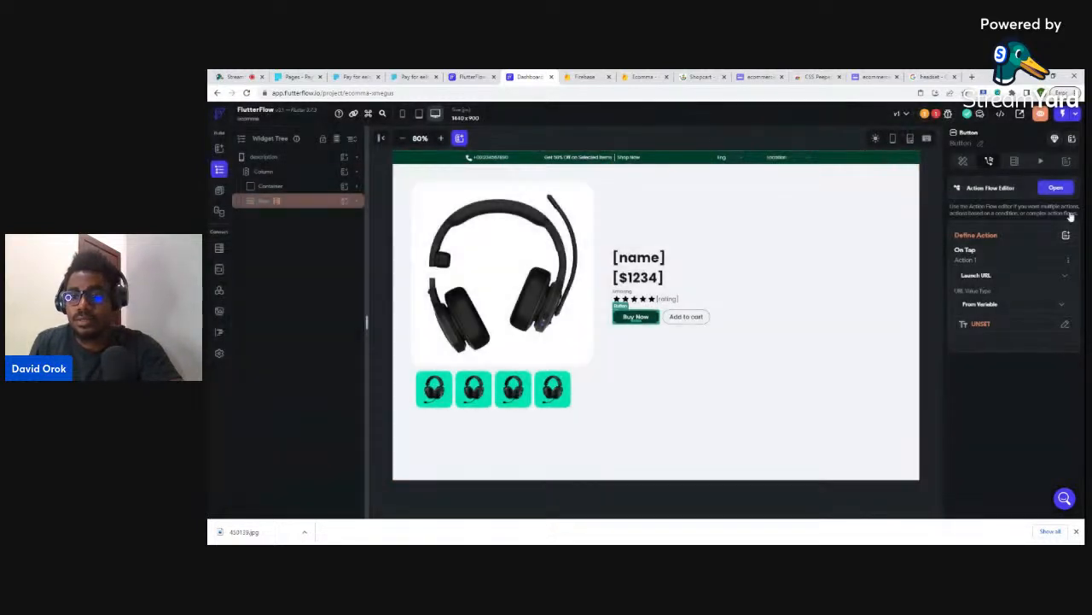
left_click(1068, 263)
- Delete the Buy Now button's Launch URL action and start a browser run of the app
left_click(1008, 300)
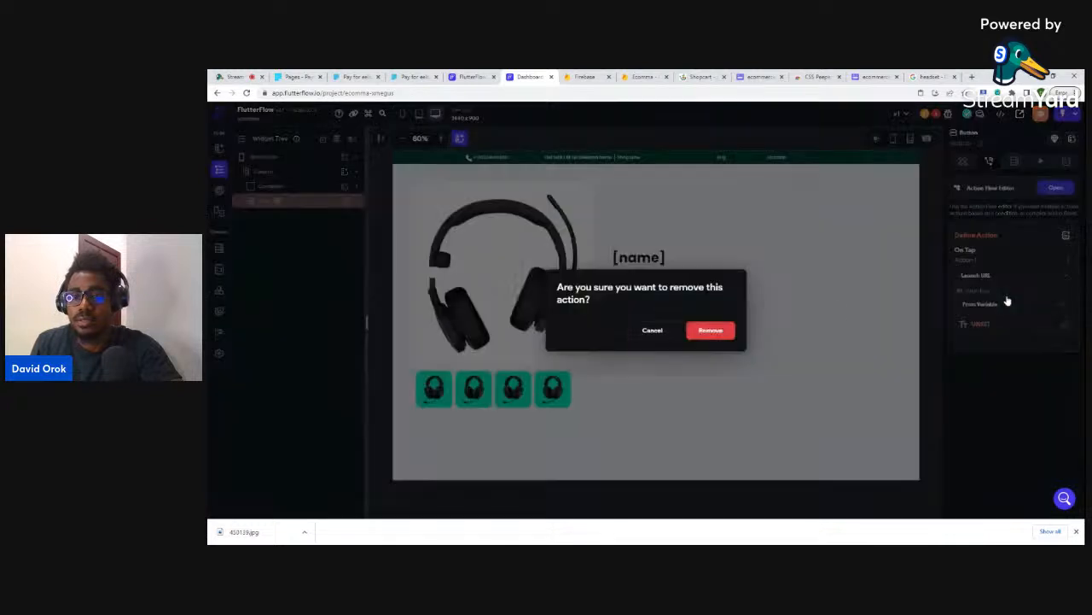
left_click(720, 331)
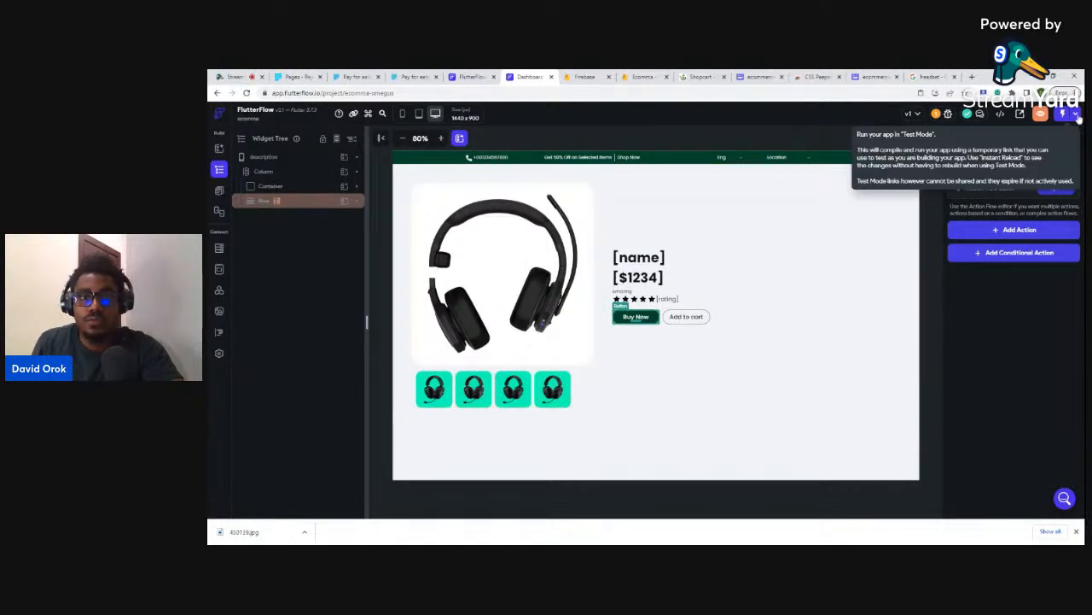
left_click(1076, 115)
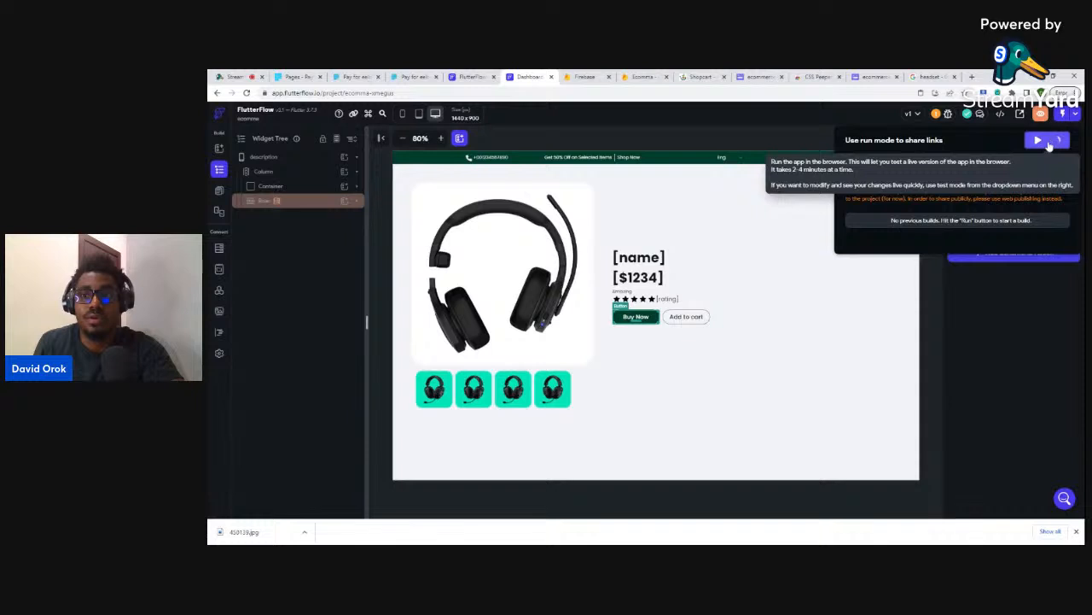
left_click(1050, 142)
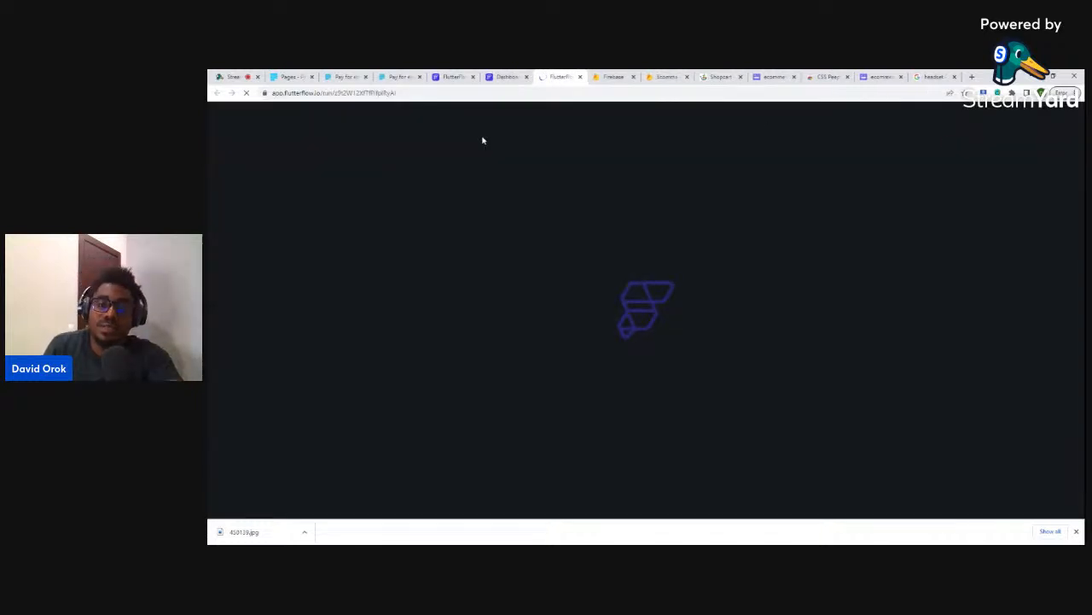
left_click(506, 76)
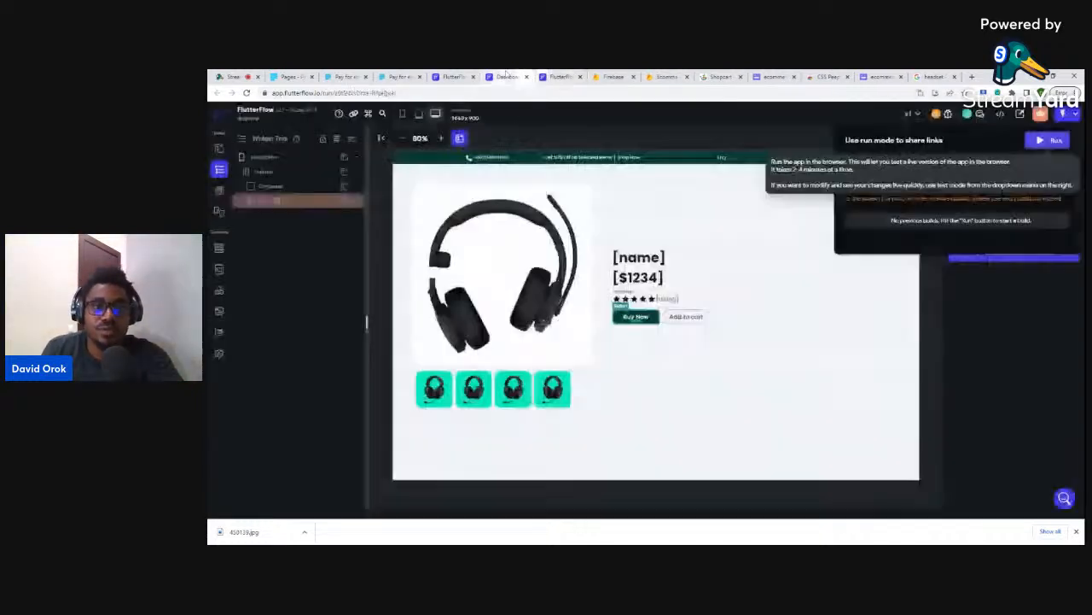
left_click(720, 146)
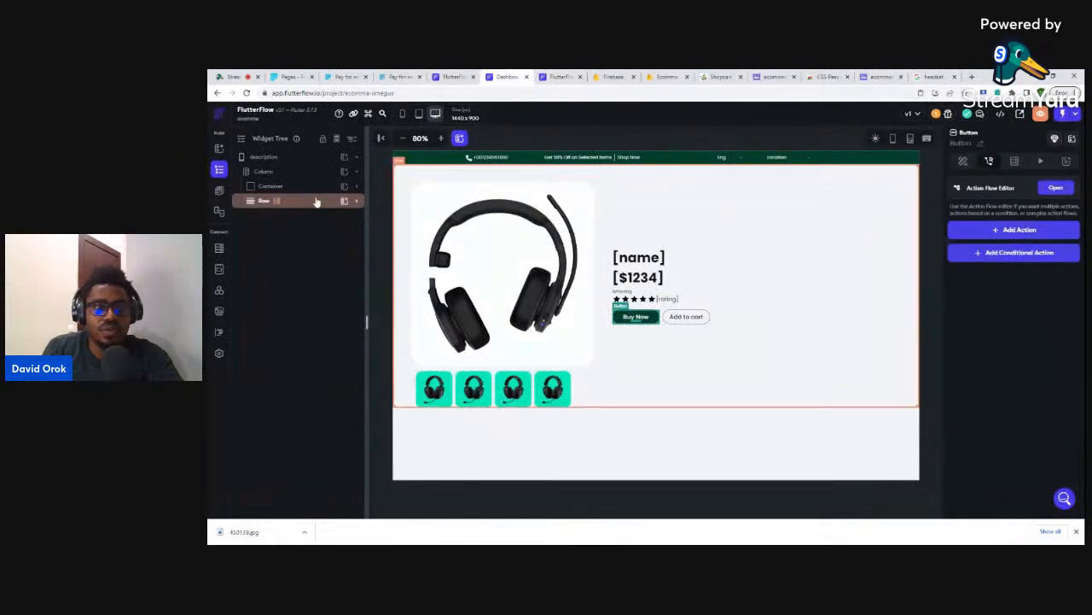
- Open the landingpage page and view the users collection's Firestore schema
left_click(220, 190)
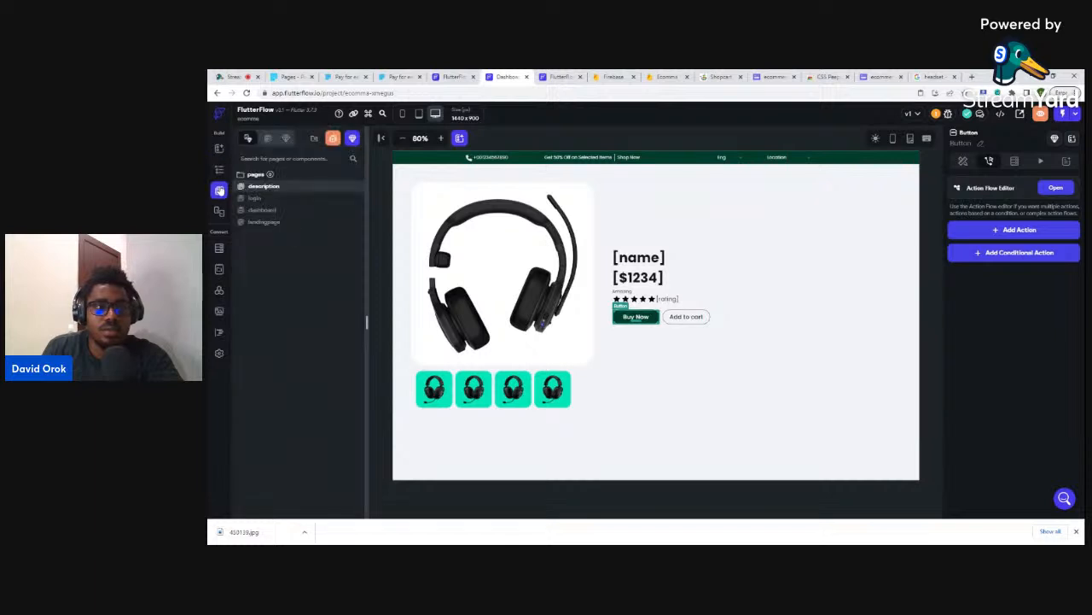
left_click(266, 222)
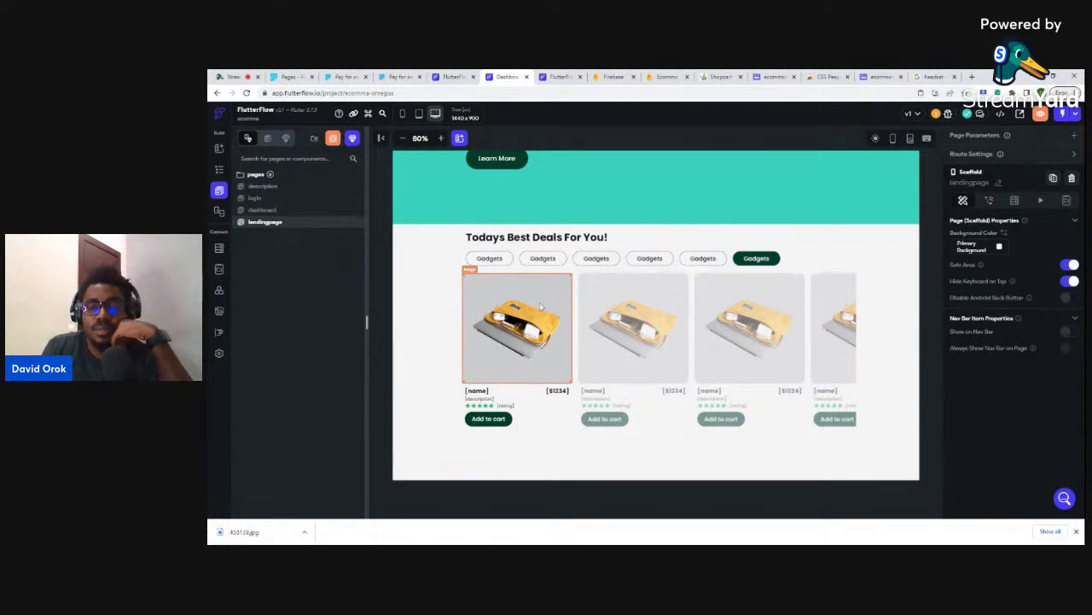
left_click(218, 248)
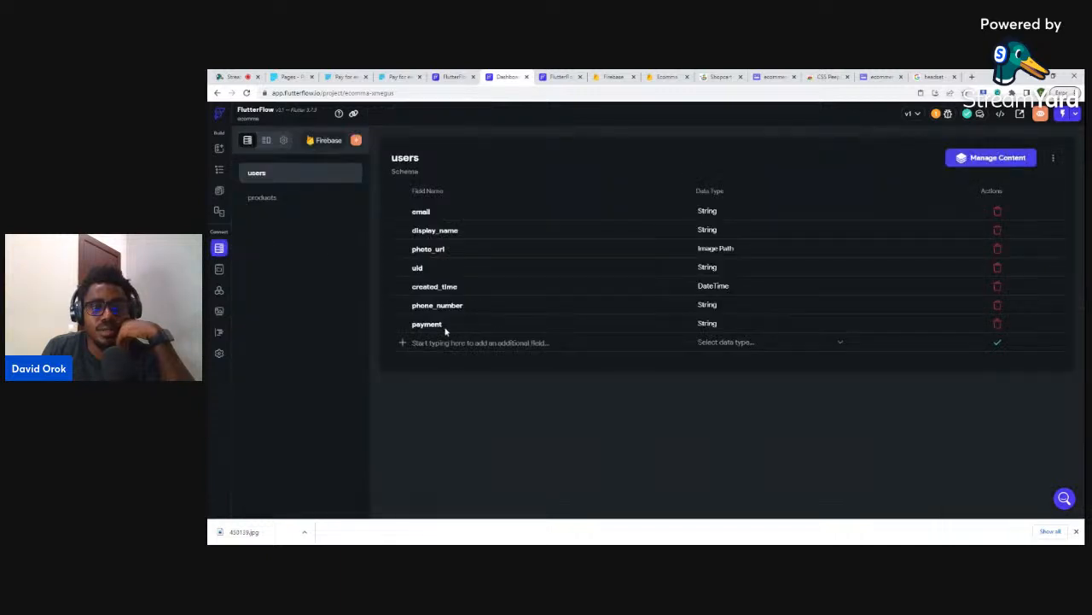
- Change the landing page deal card button label from 'Add to cart' to 'Buy Now'
left_click(219, 192)
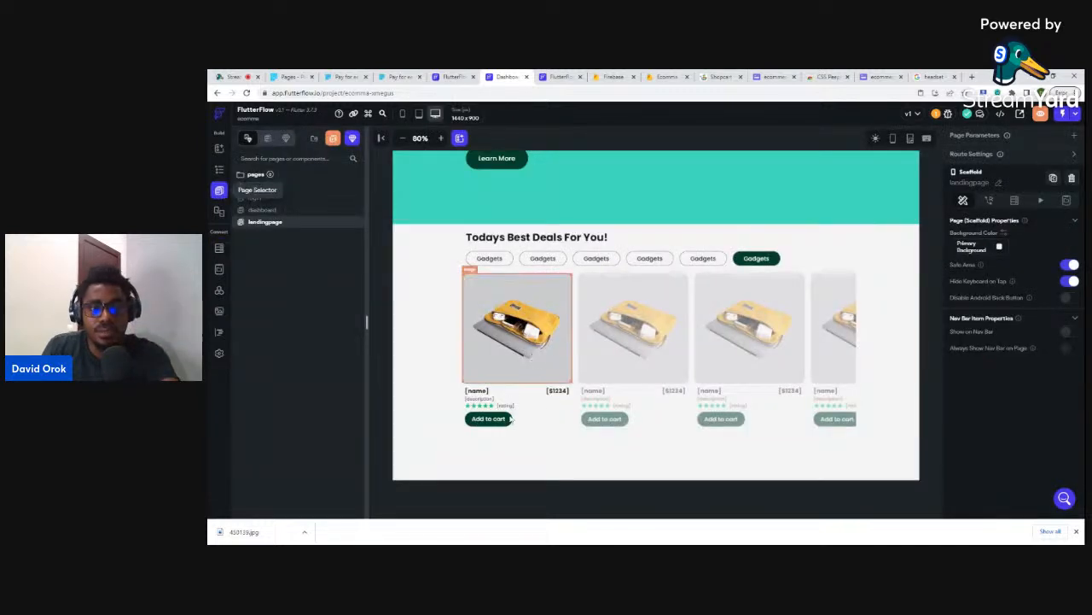
left_click(503, 420)
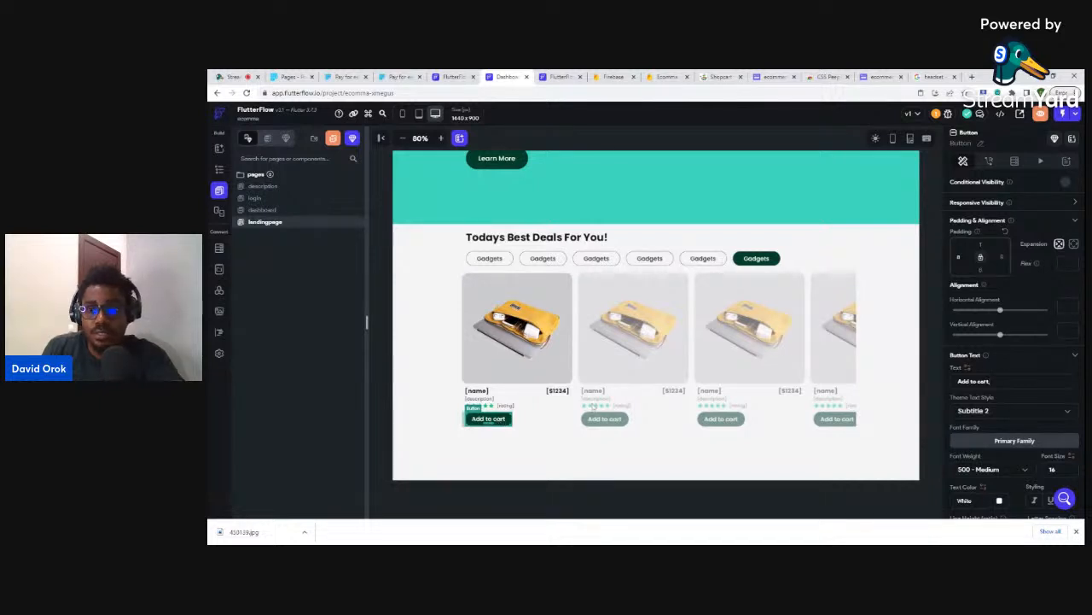
key("ctrl+a")
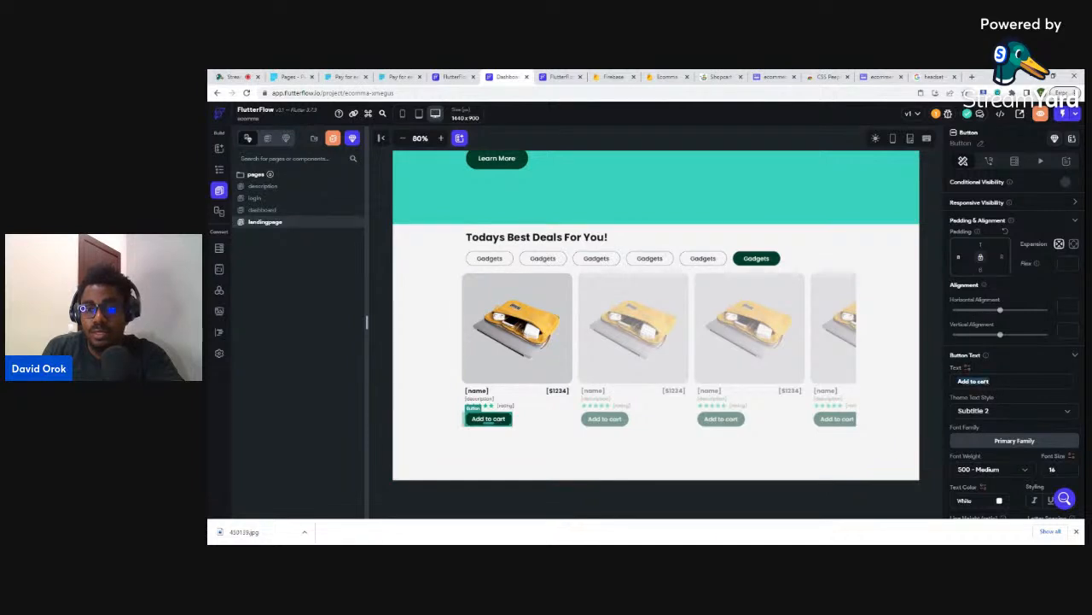
type("Buy")
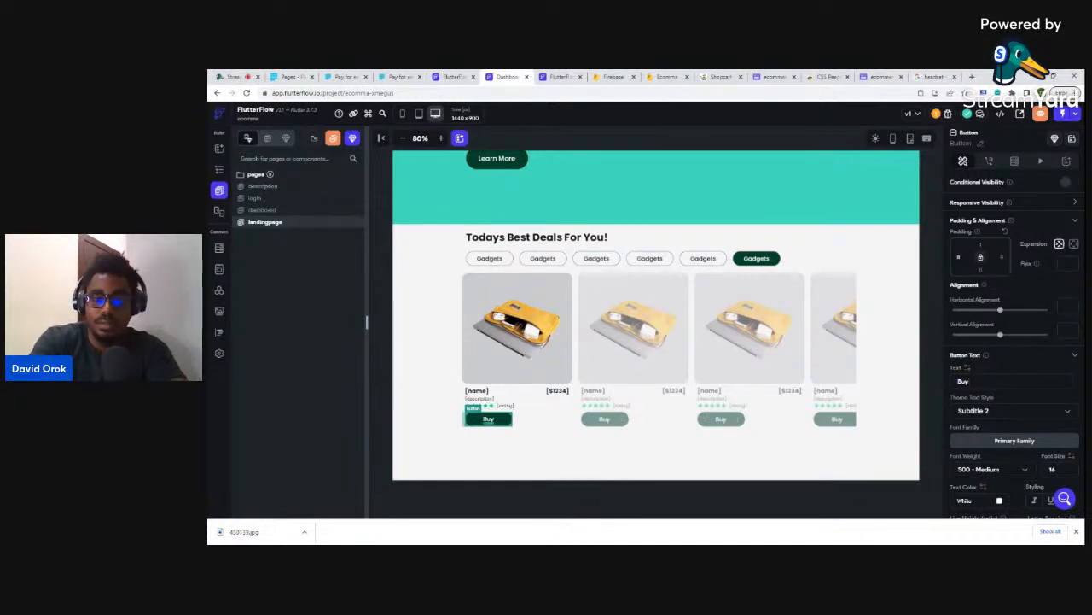
type(" Now")
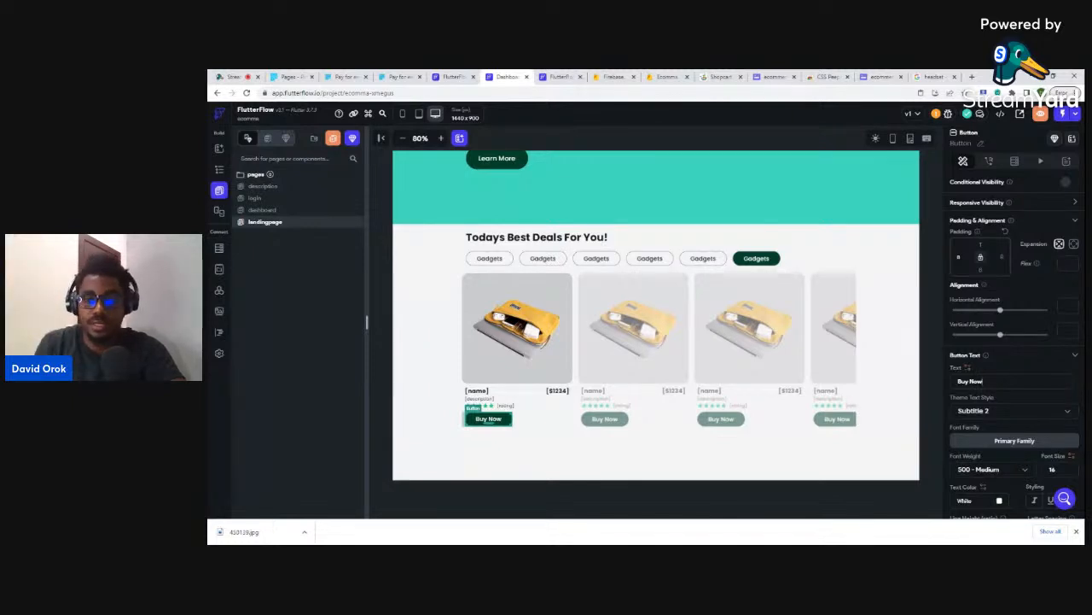
left_click(967, 368)
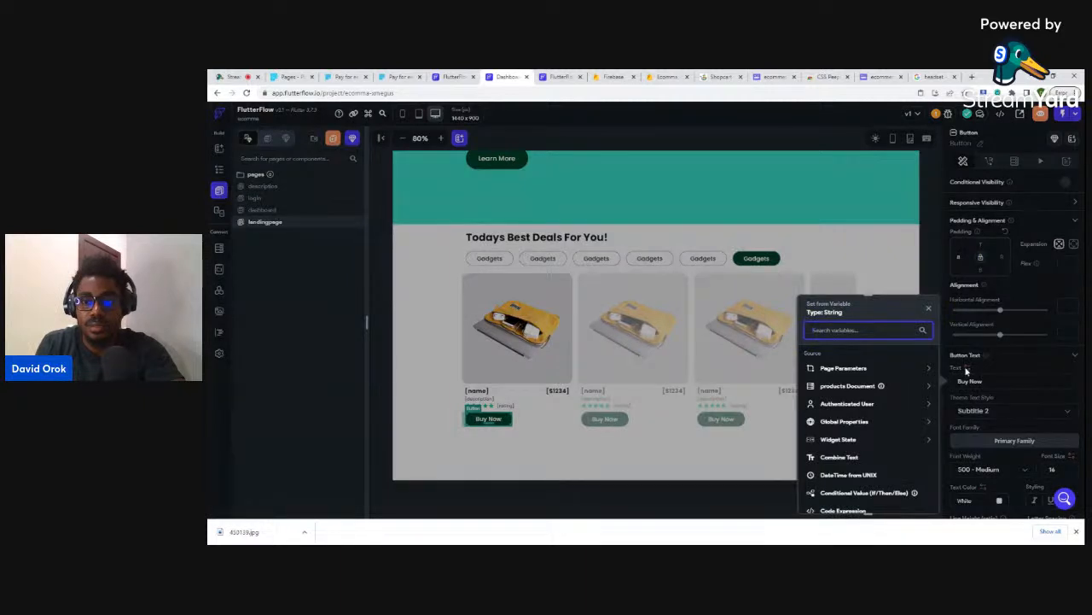
left_click(967, 368)
left_click(578, 453)
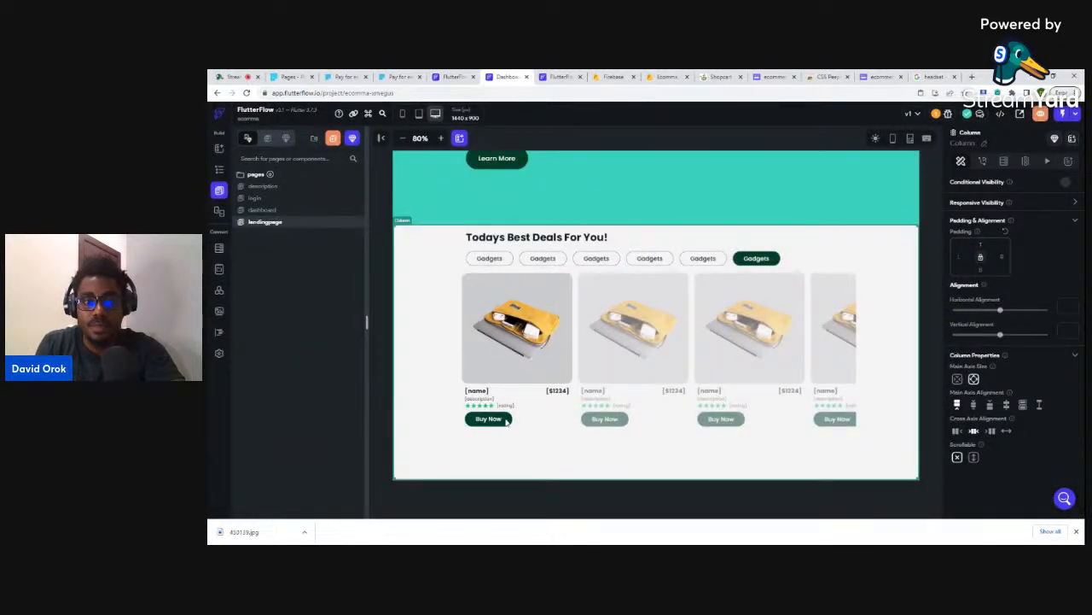
left_click(504, 419)
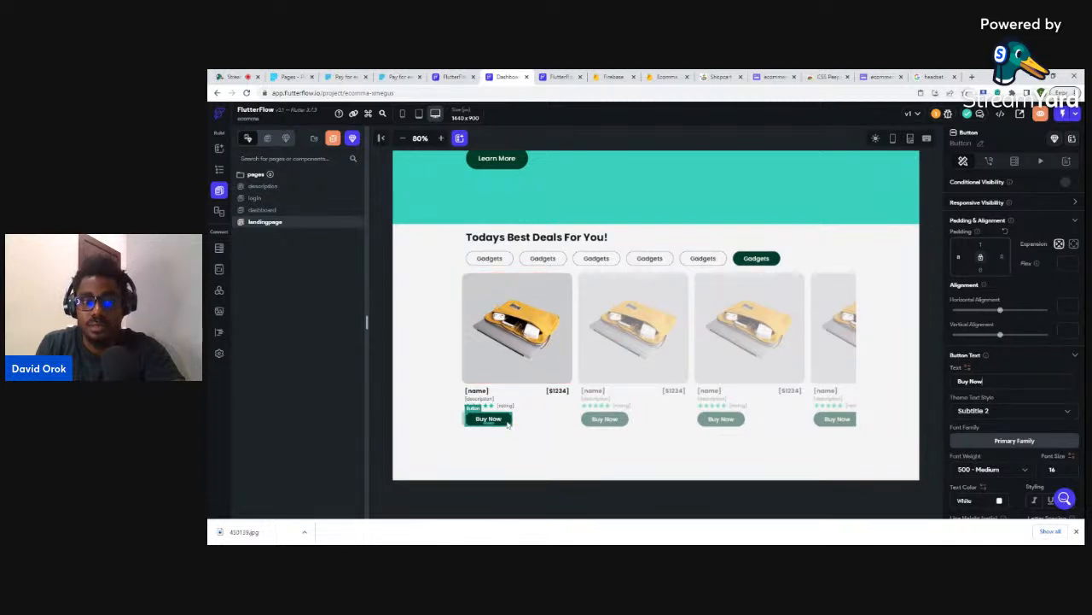
left_click(990, 164)
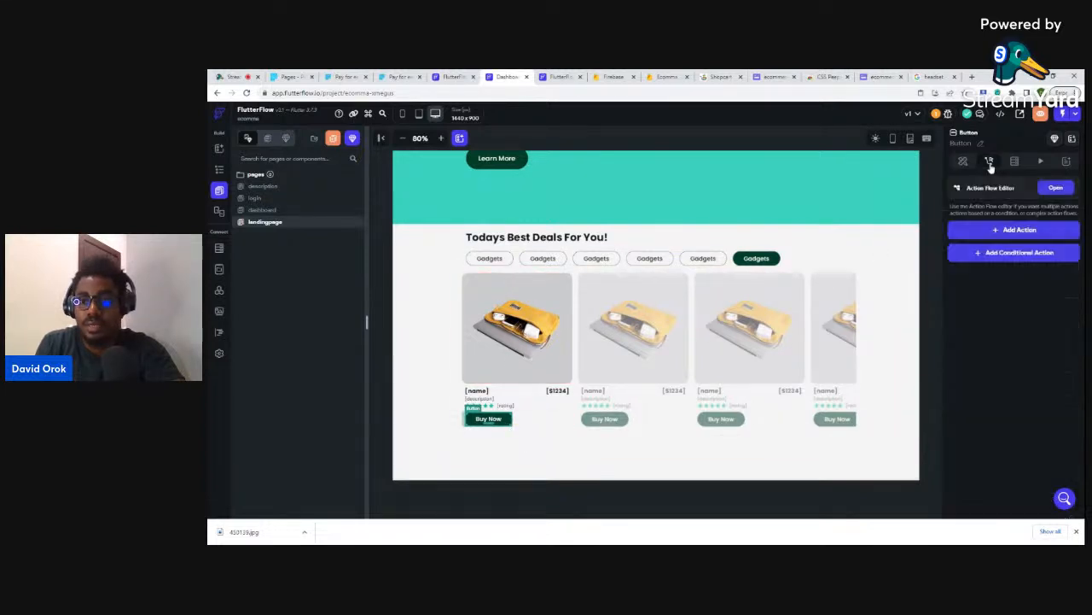
left_click(990, 235)
left_click(977, 300)
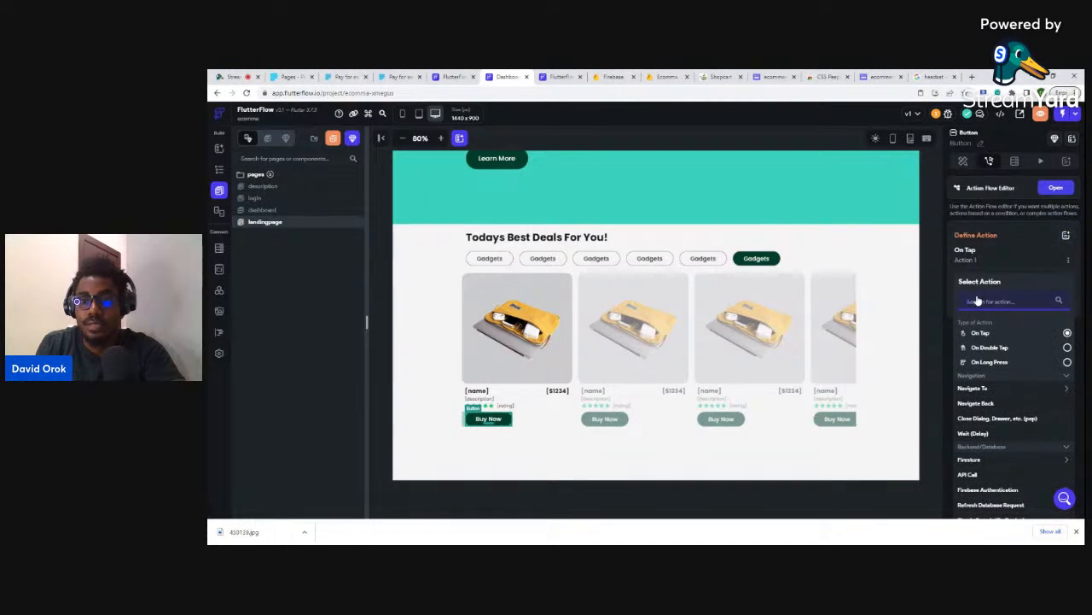
type("la")
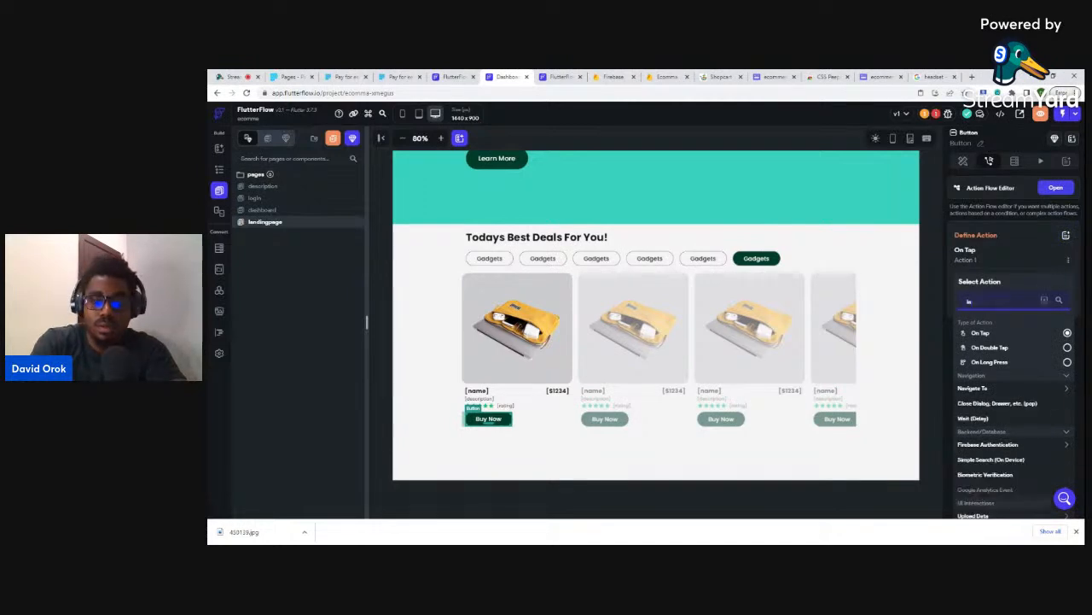
type("unch")
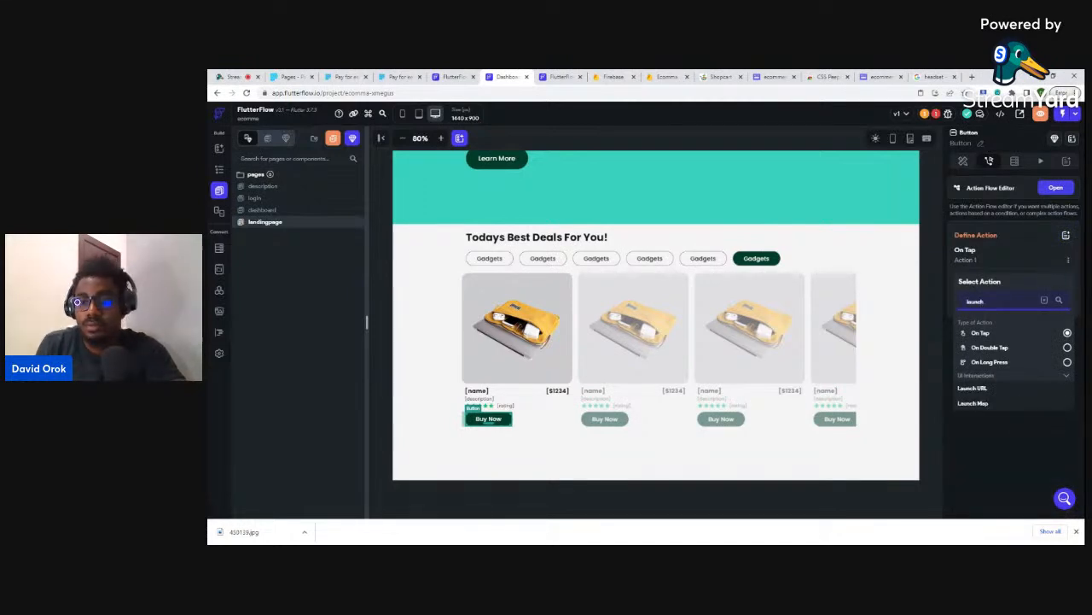
left_click(972, 388)
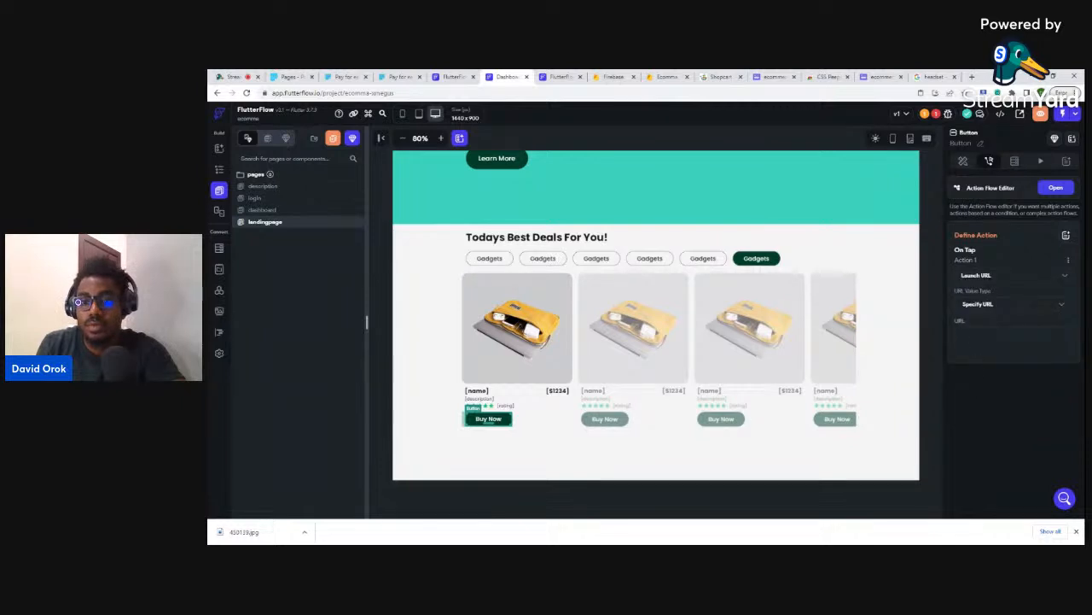
left_click(975, 305)
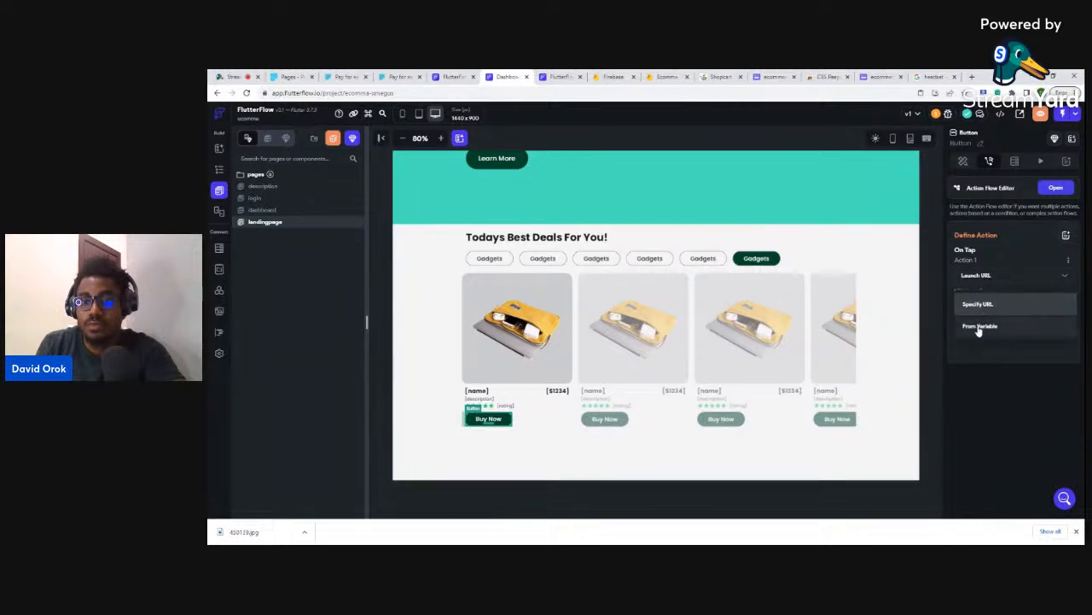
left_click(979, 327)
left_click(979, 326)
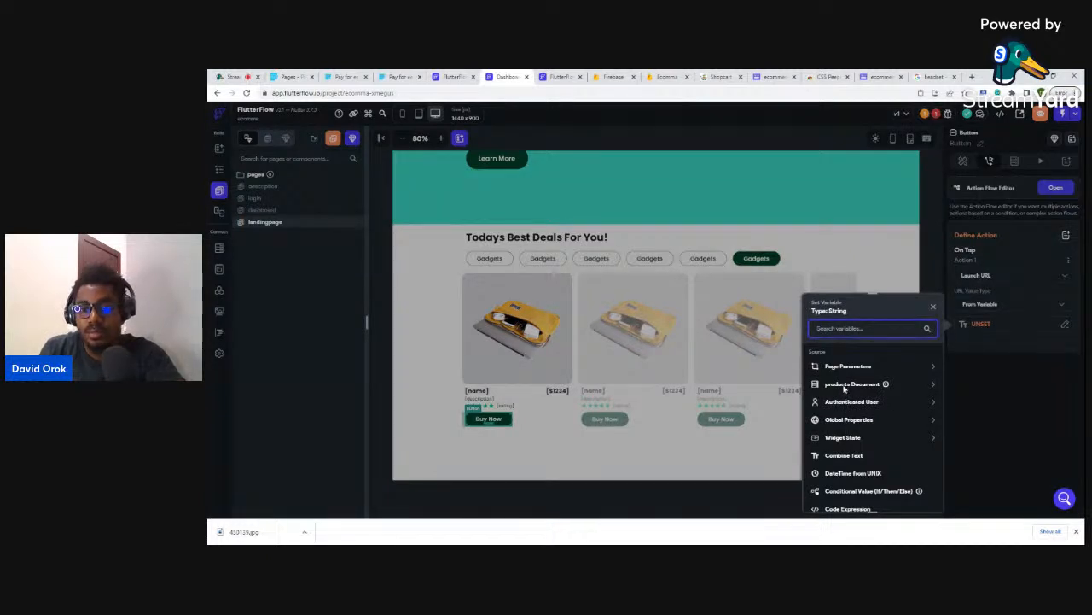
left_click(845, 386)
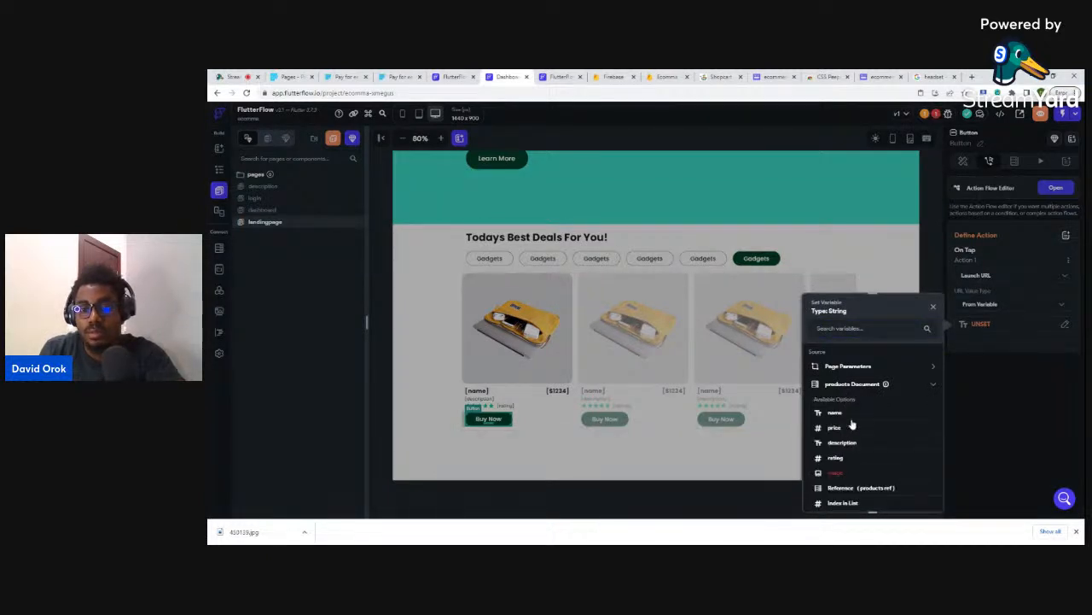
scroll(851, 424, "down", 1)
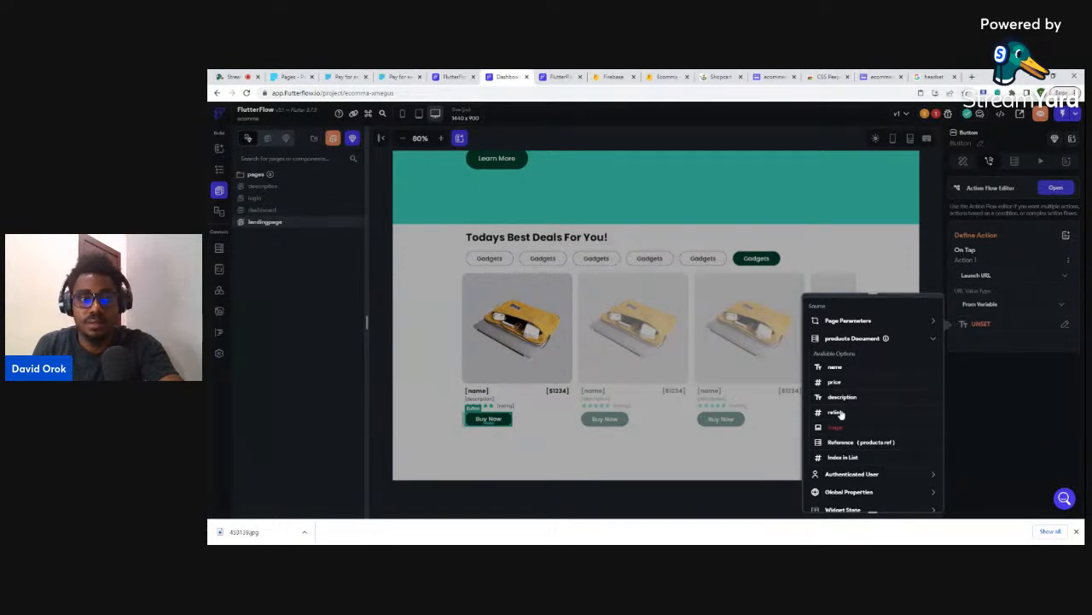
left_click(934, 266)
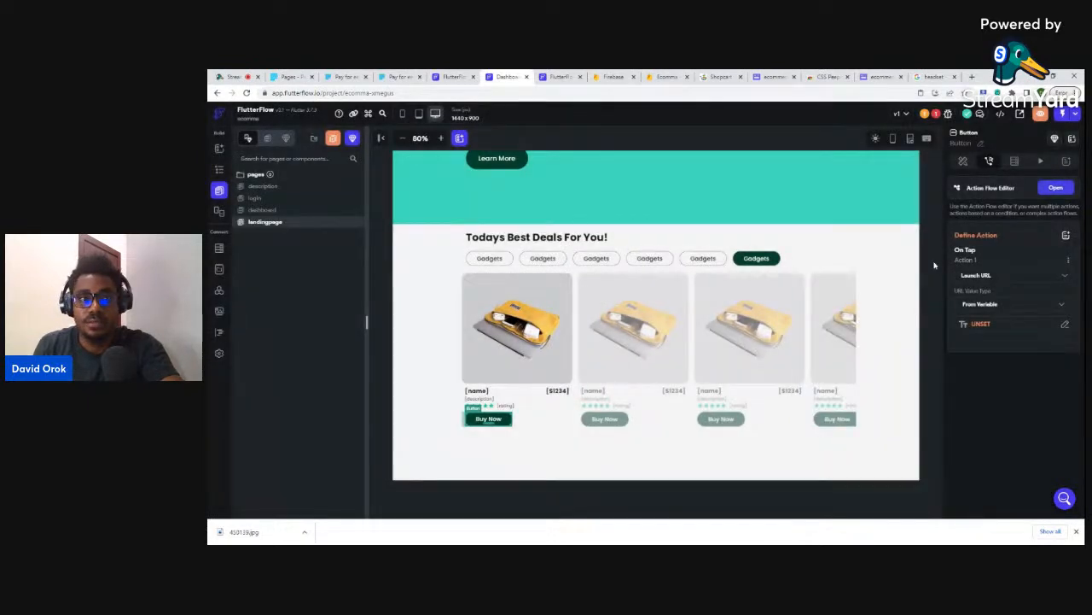
left_click(1068, 260)
left_click(1007, 297)
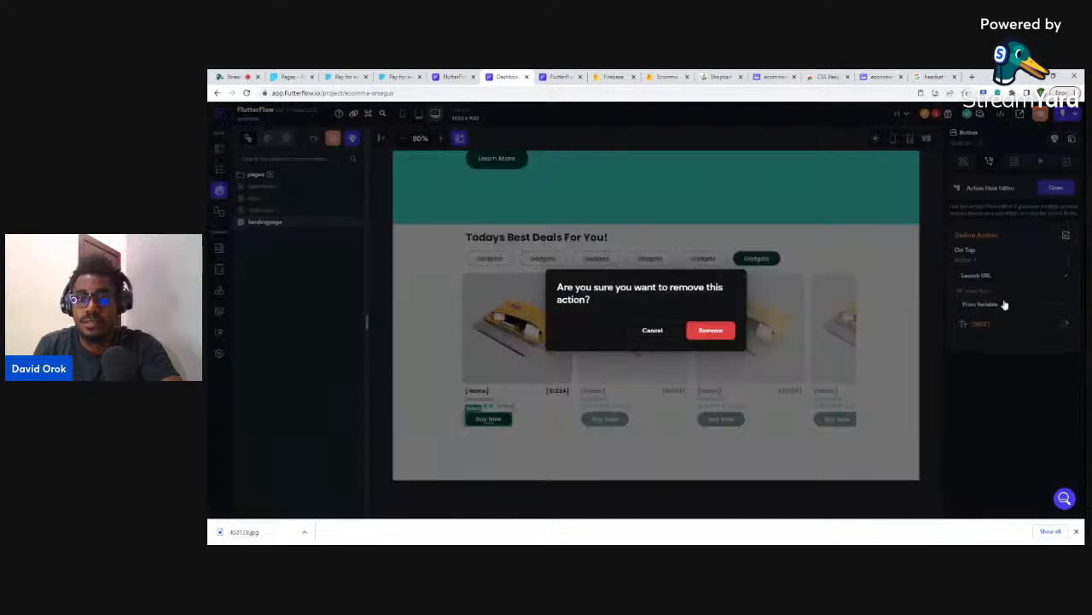
left_click(711, 330)
left_click(751, 136)
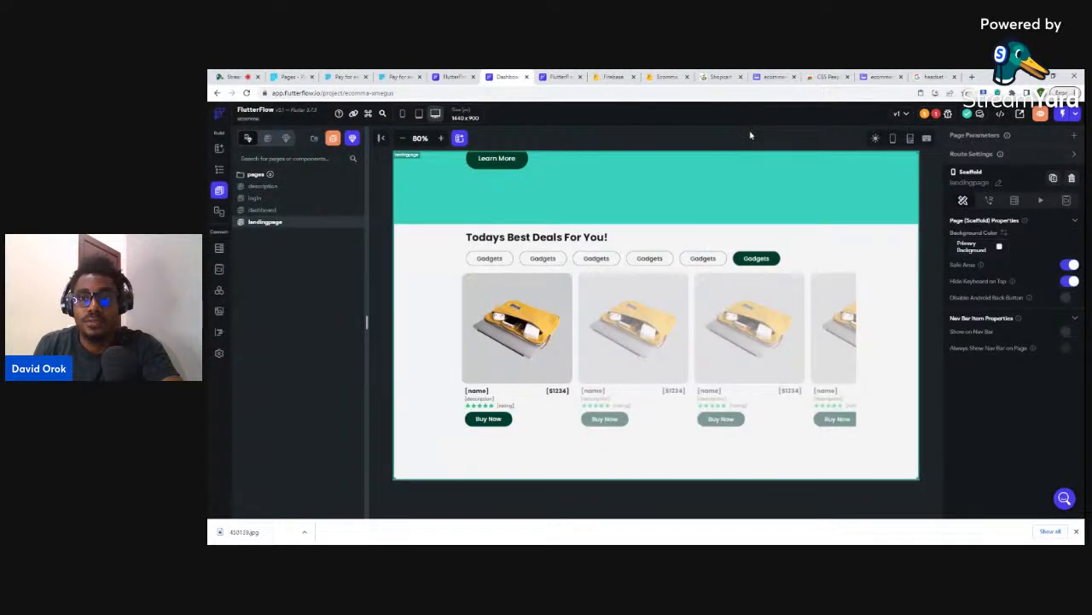
- Reload the FlutterFlow project page and dismiss the browser downloads bar
left_click(463, 93)
key("Return")
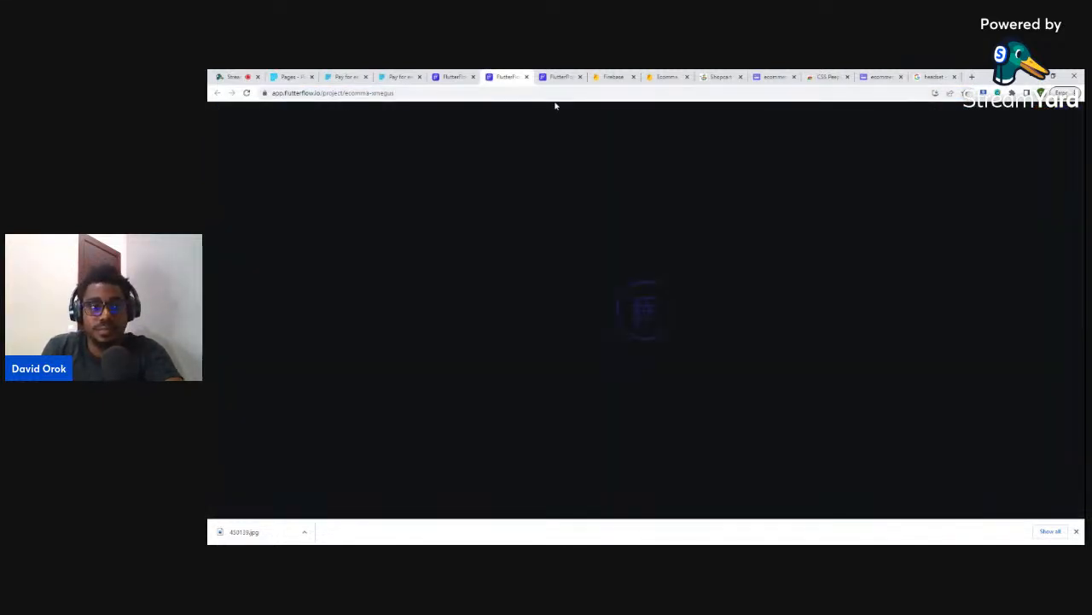
left_click(1076, 532)
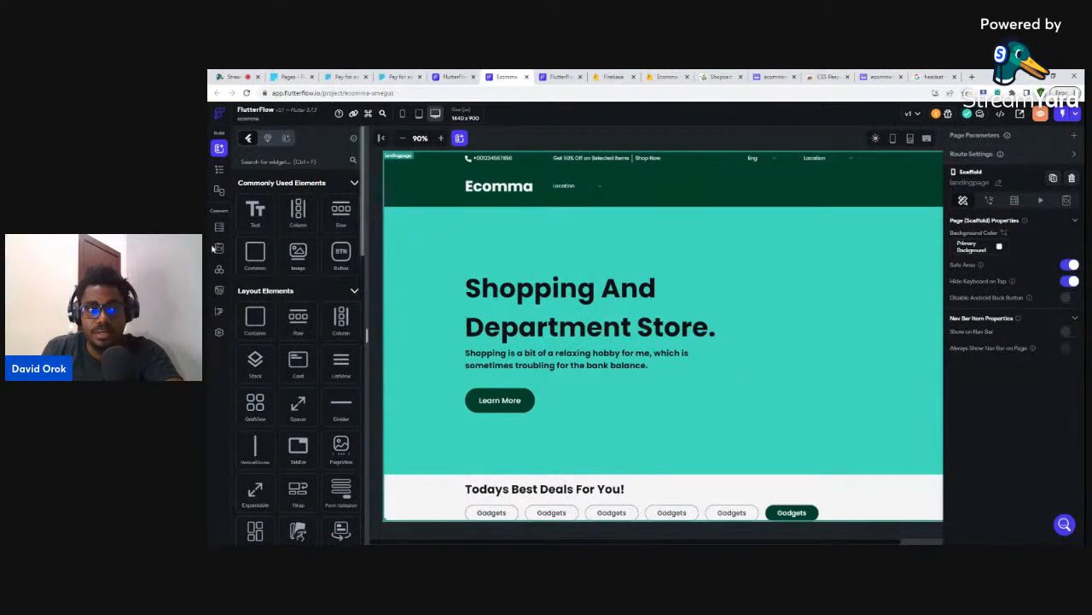
- Add a String field named 'payment' to the Firestore products collection
left_click(219, 227)
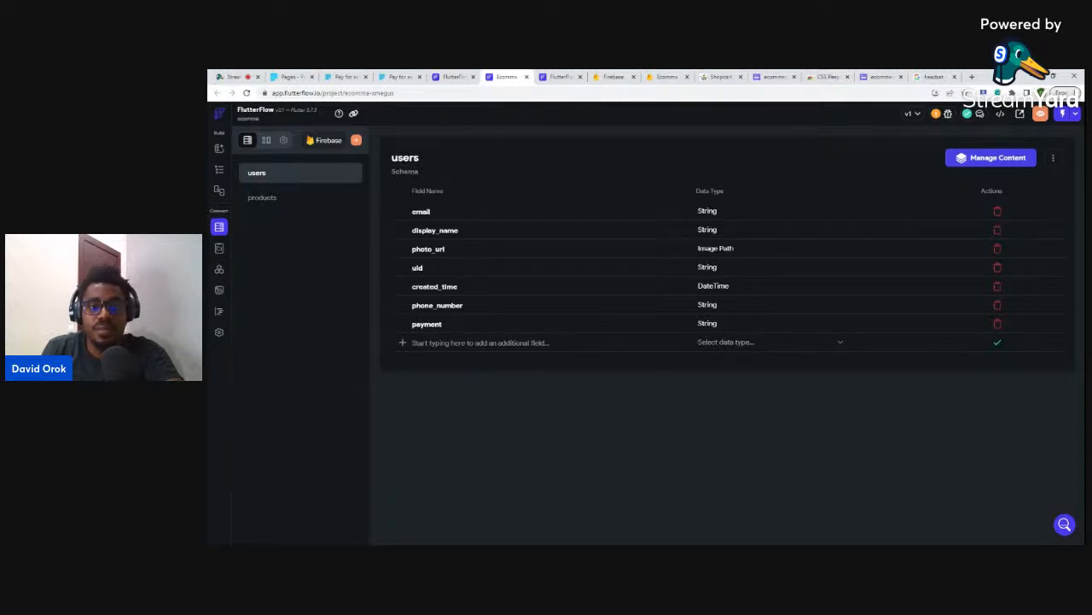
left_click(262, 201)
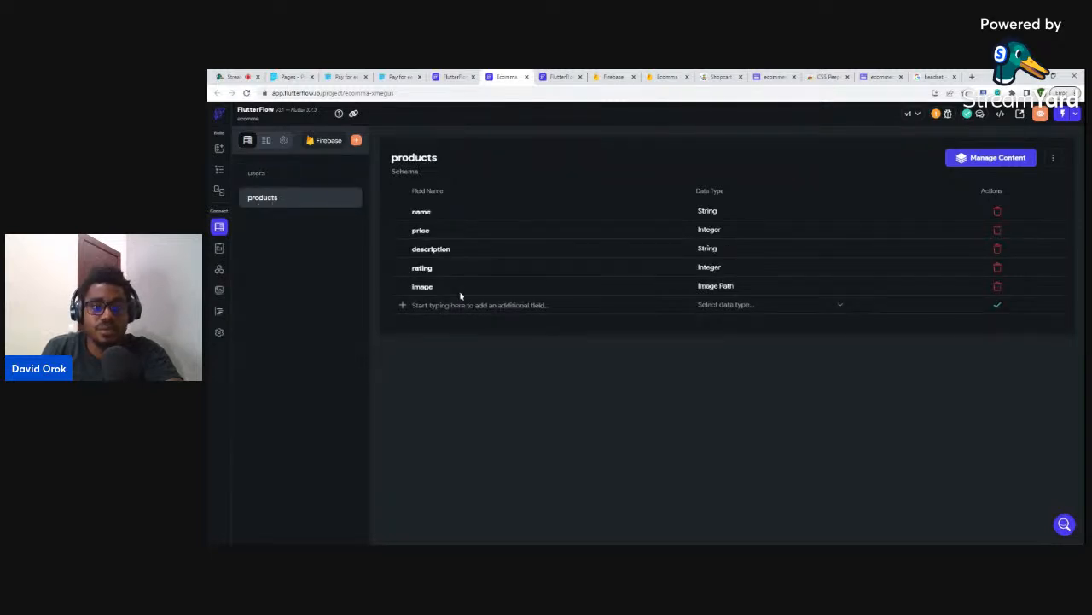
left_click(480, 305)
type("payment")
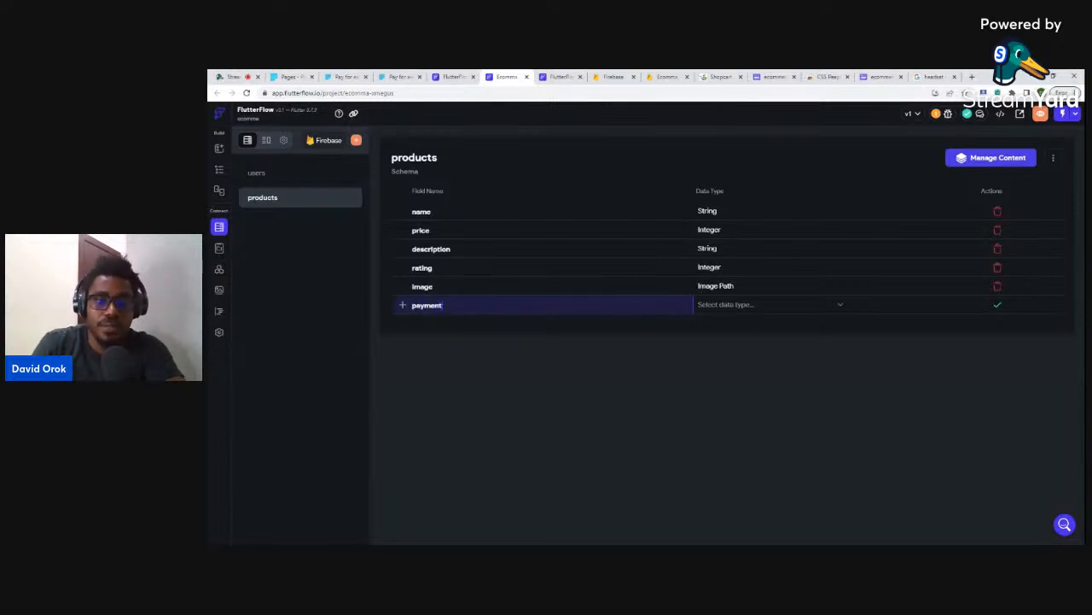
left_click(731, 305)
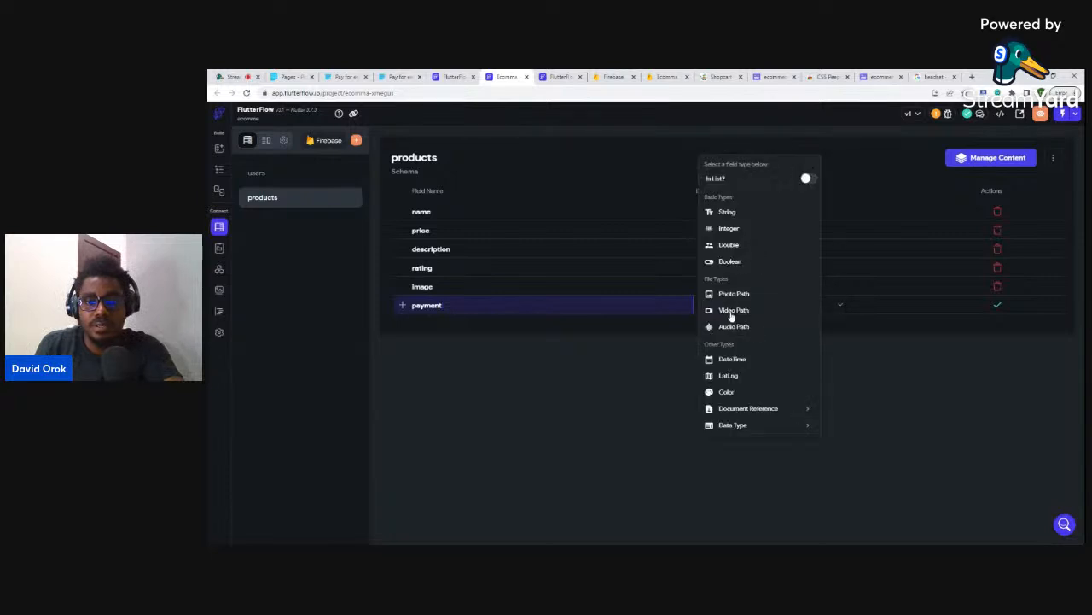
left_click(727, 212)
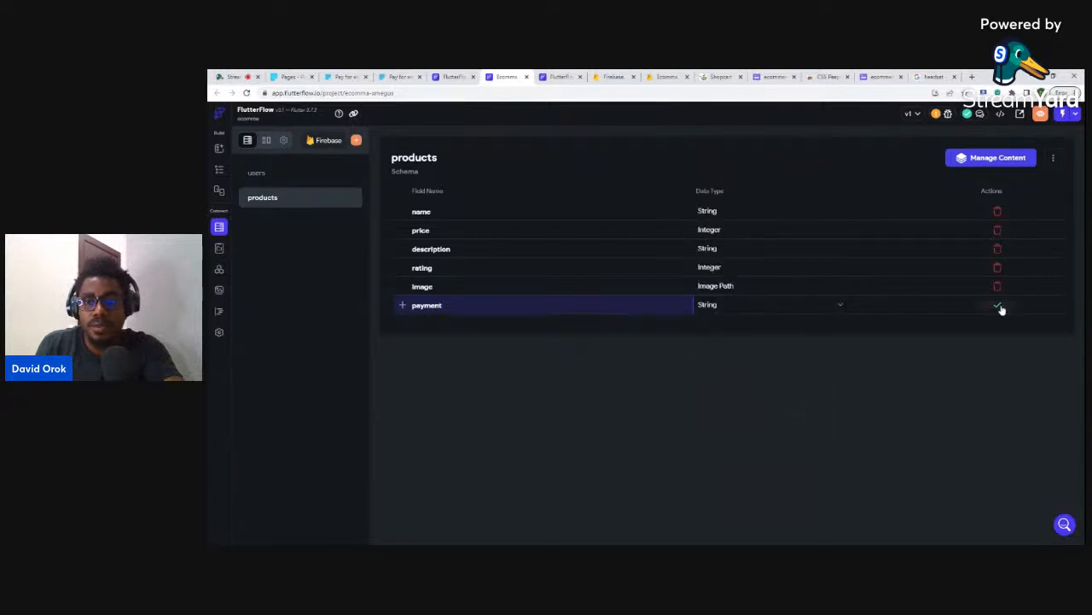
left_click(1000, 306)
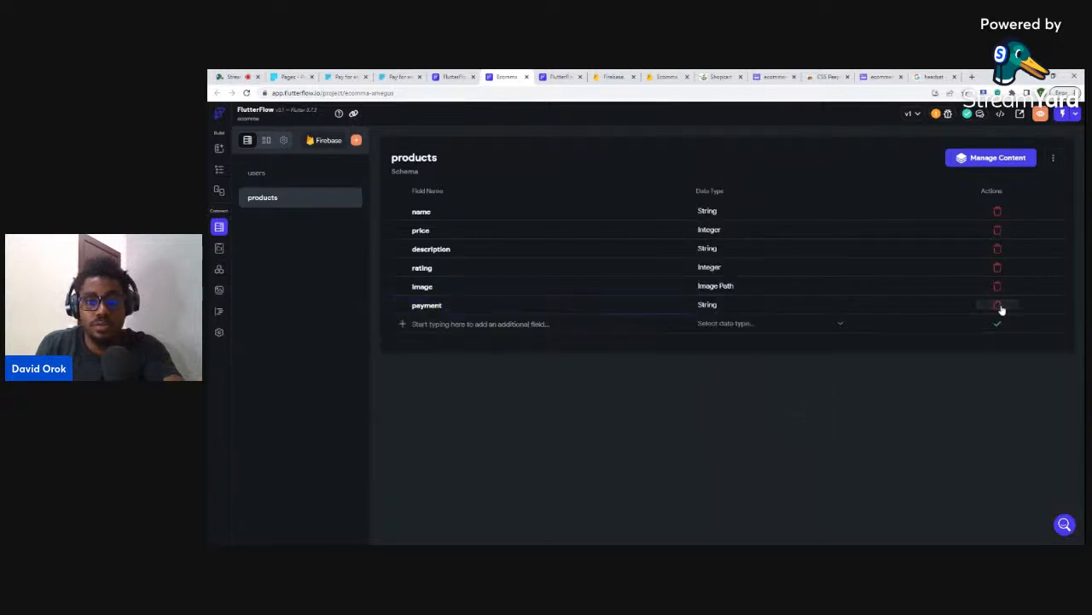
- Give the landing page's first Buy Now button a Launch URL tap action
left_click(219, 170)
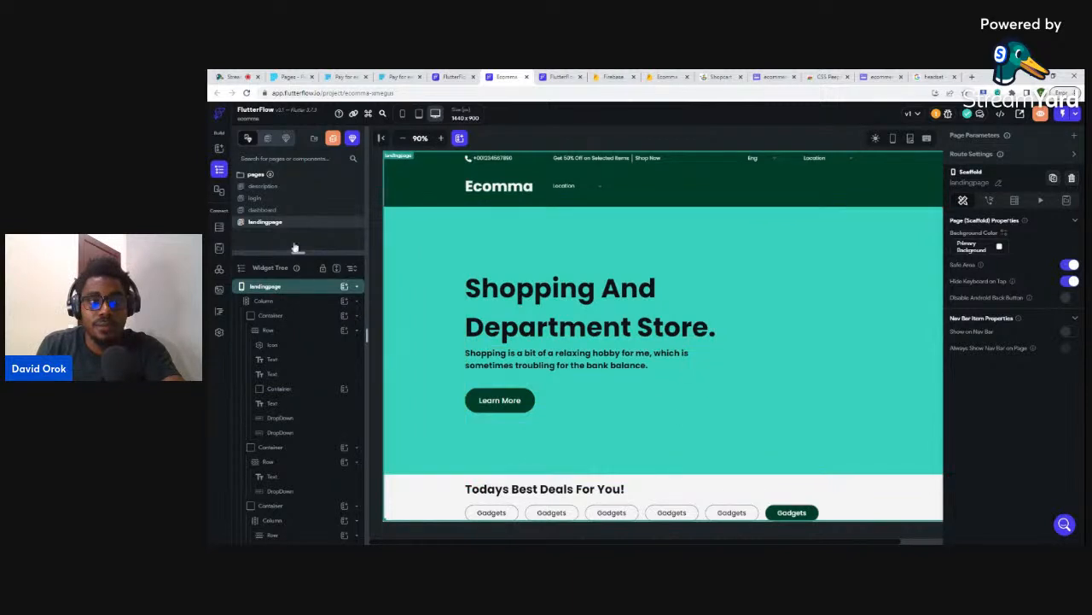
scroll(597, 333, "down", 5)
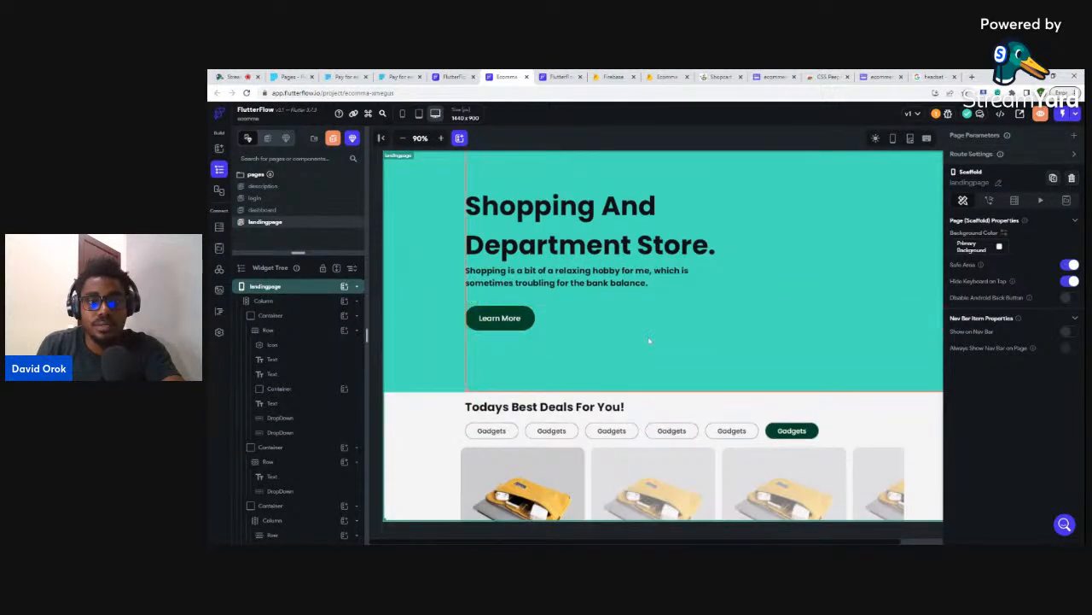
scroll(529, 444, "down", 1)
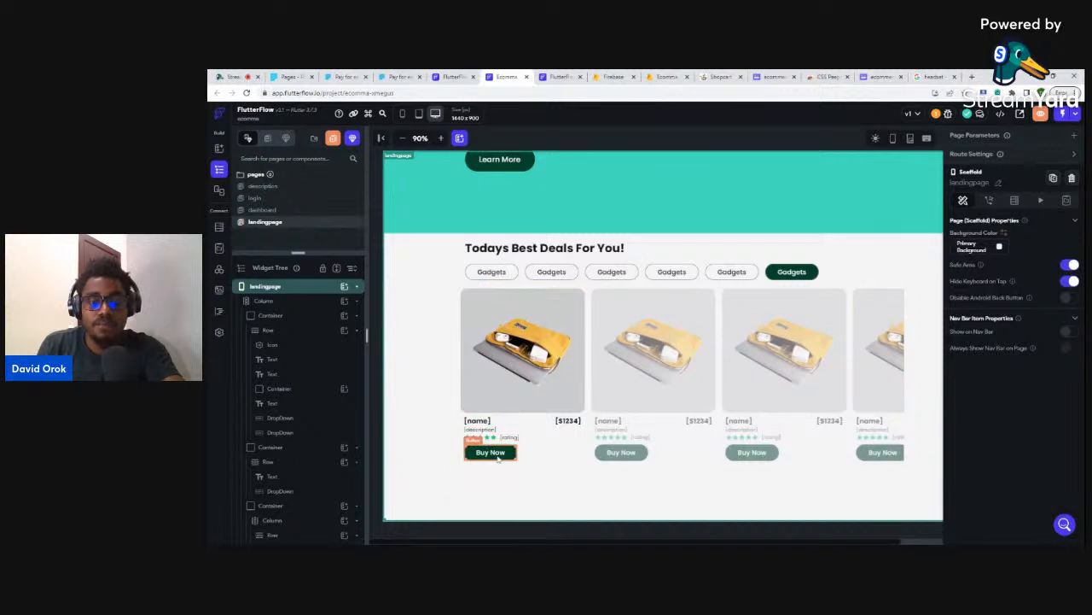
left_click(491, 452)
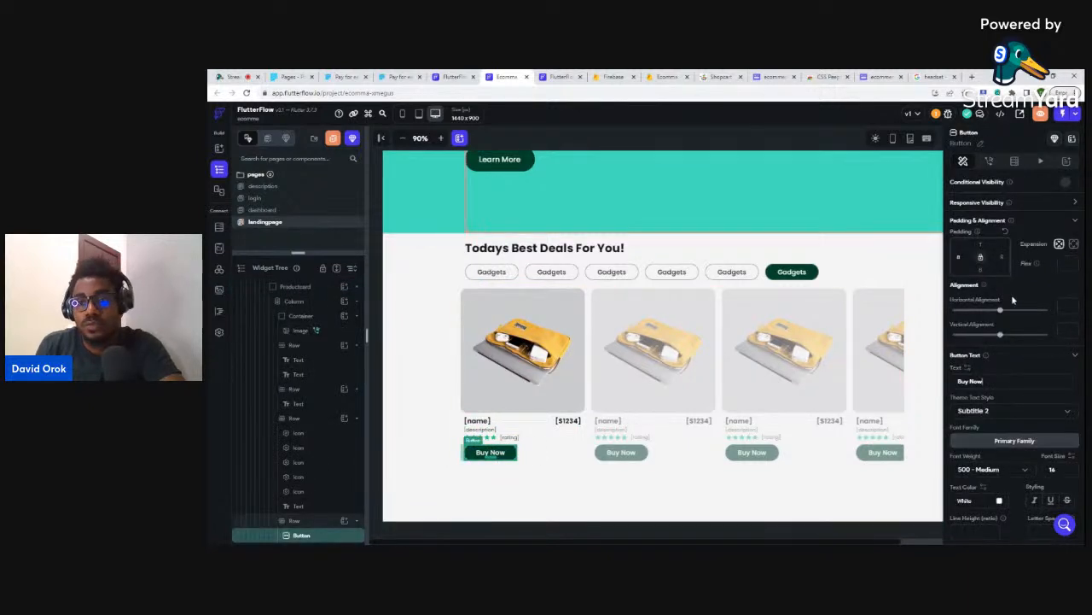
left_click(989, 162)
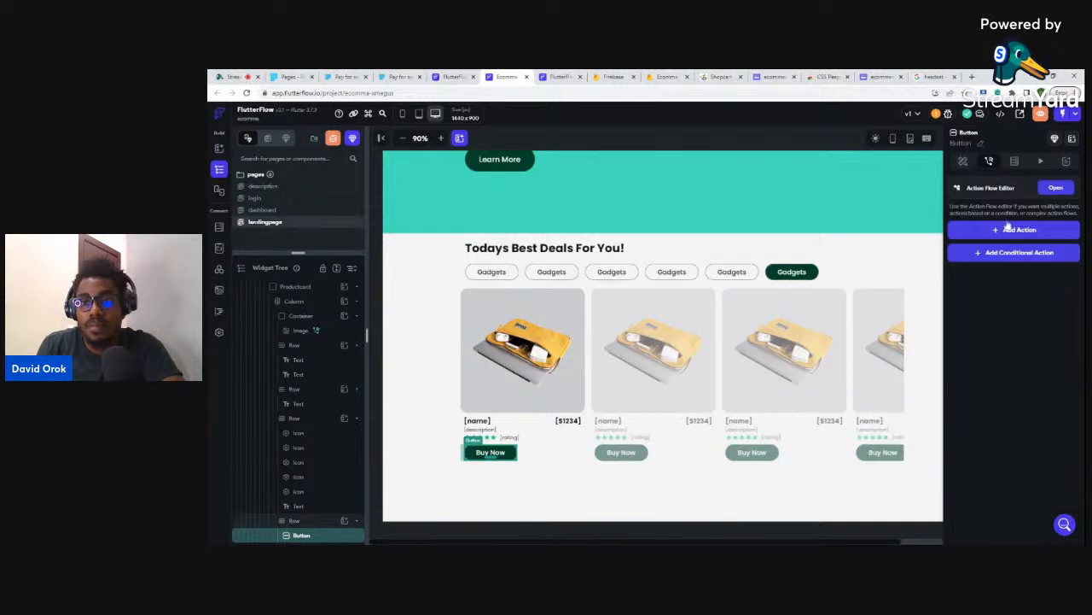
left_click(1016, 229)
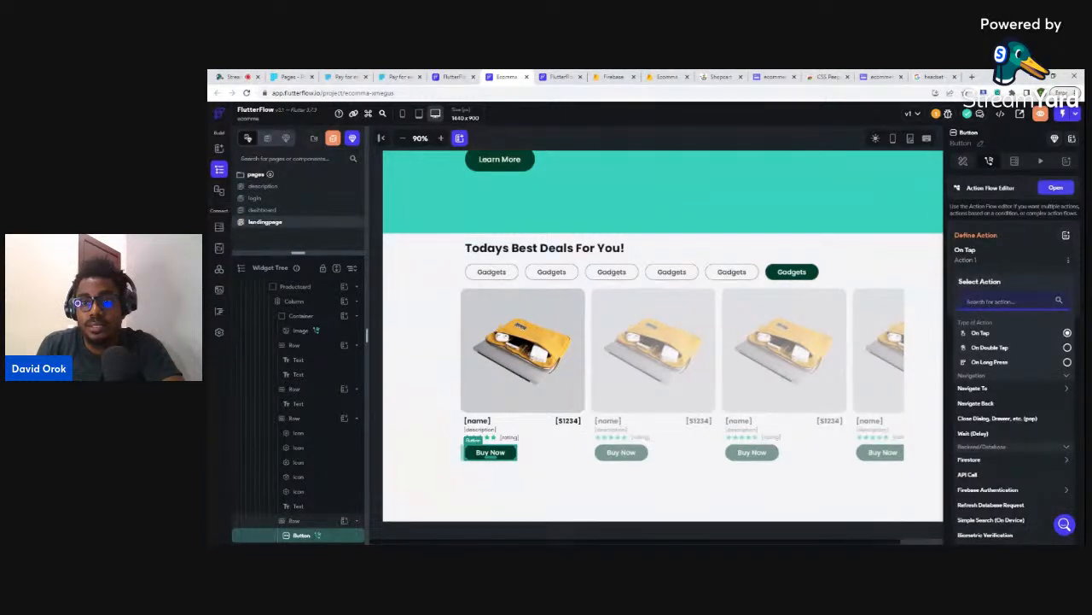
type("lau")
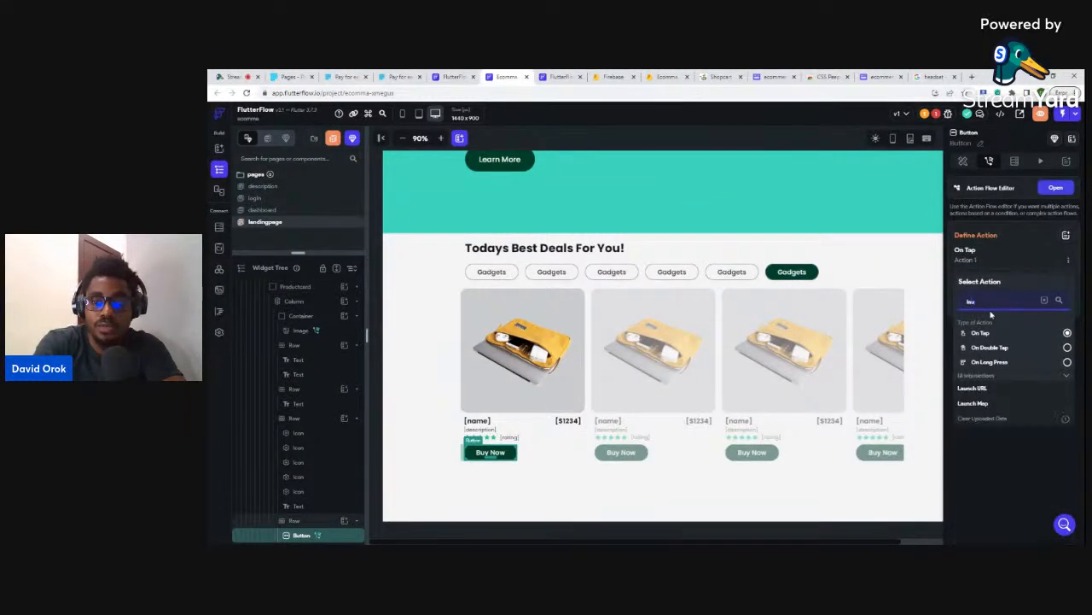
type("nch")
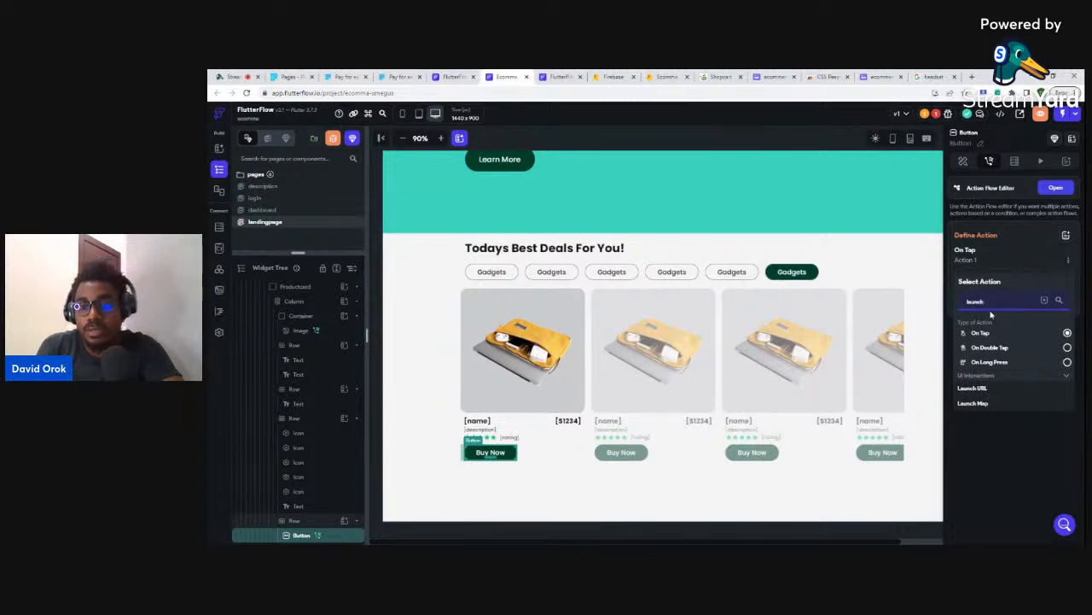
left_click(990, 387)
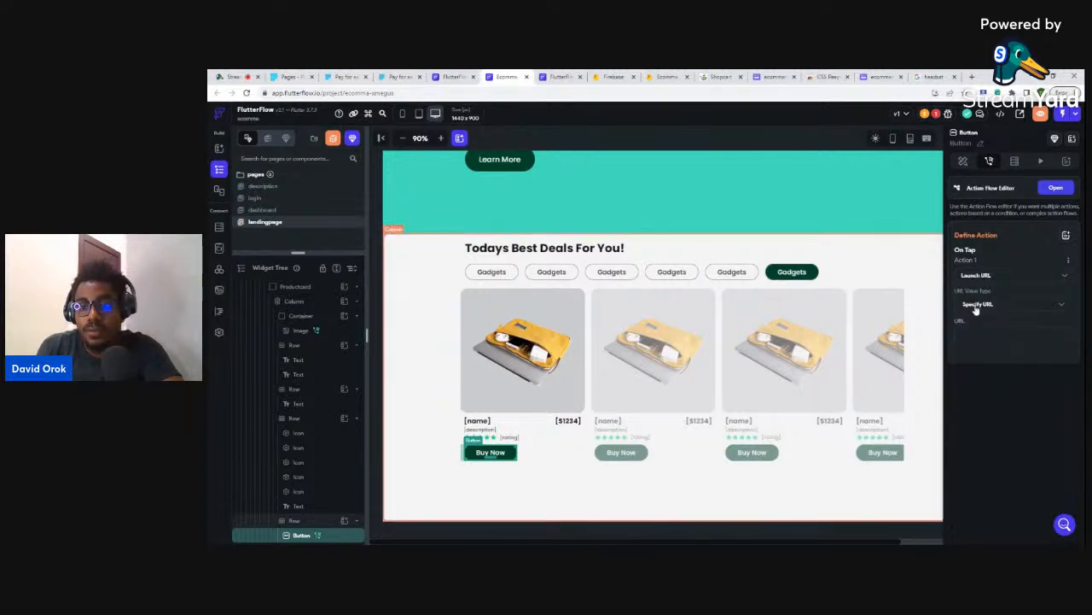
- Set the Launch URL value from a variable: products Document > payment
left_click(977, 307)
left_click(978, 325)
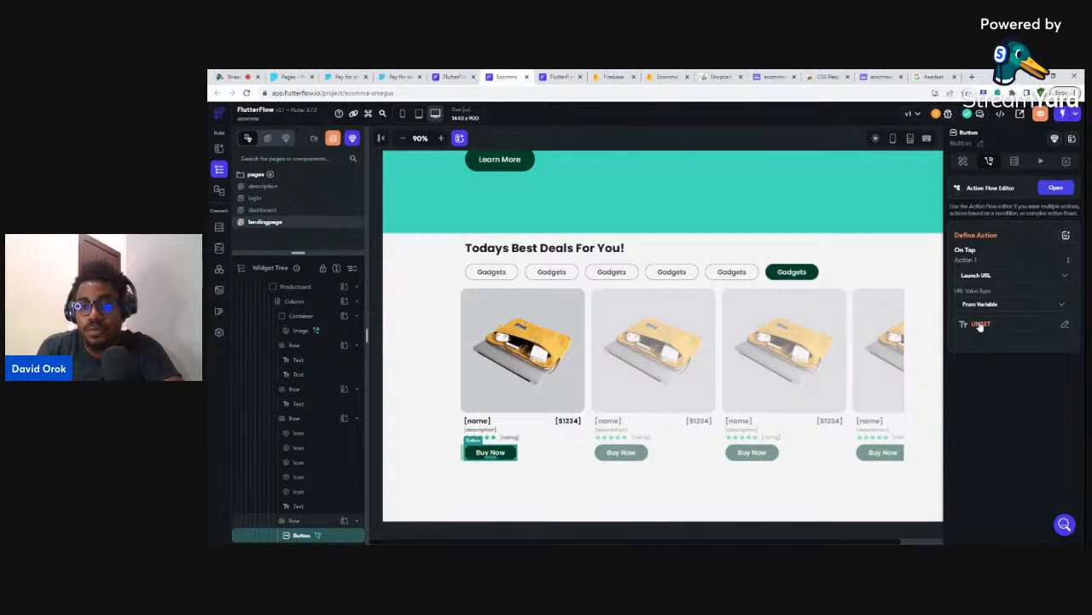
left_click(979, 325)
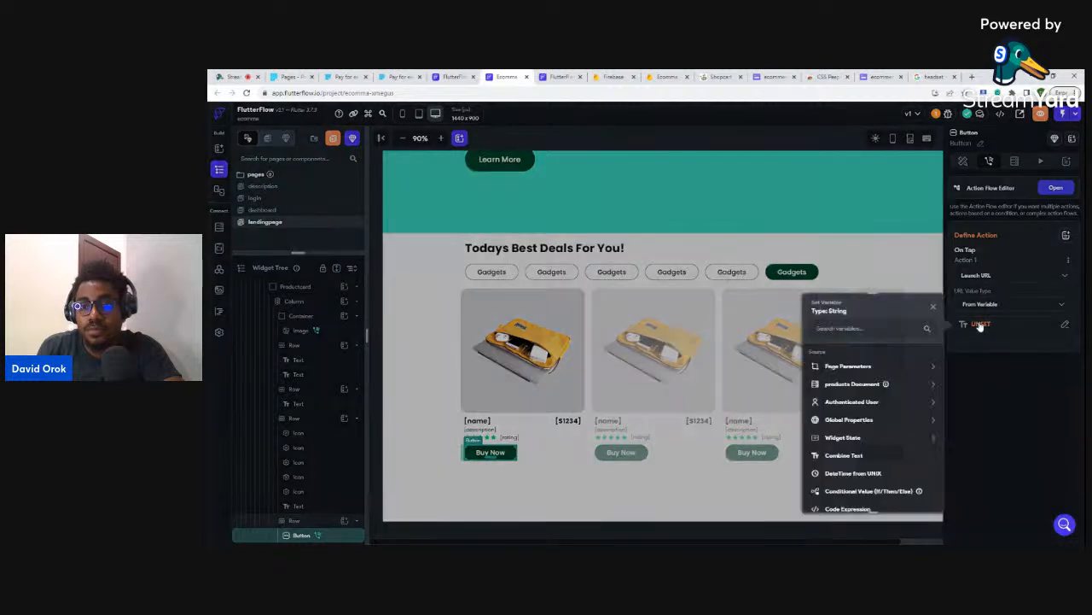
left_click(851, 383)
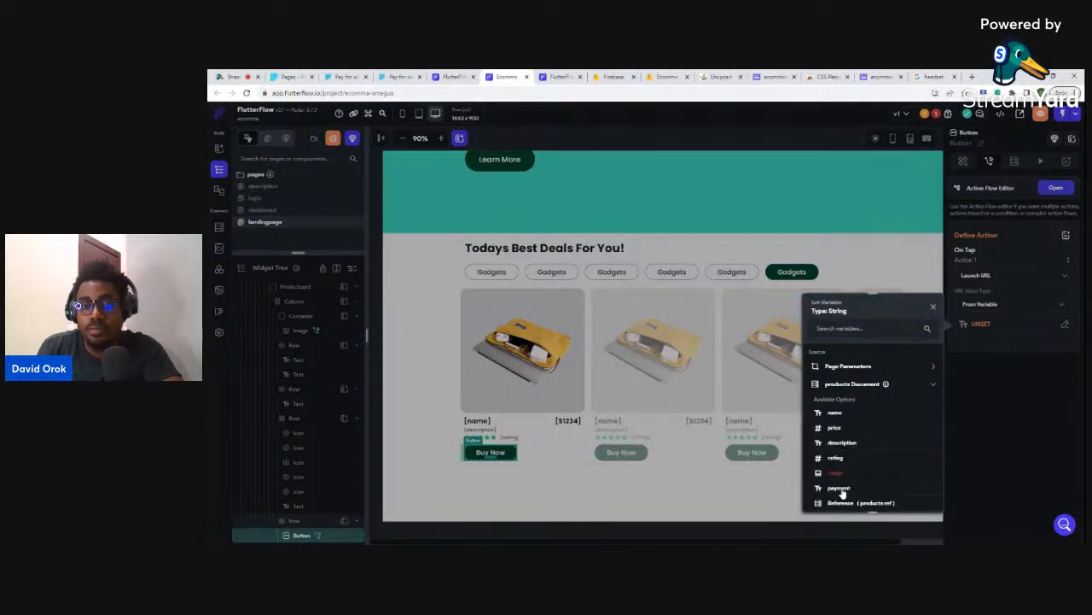
left_click(840, 488)
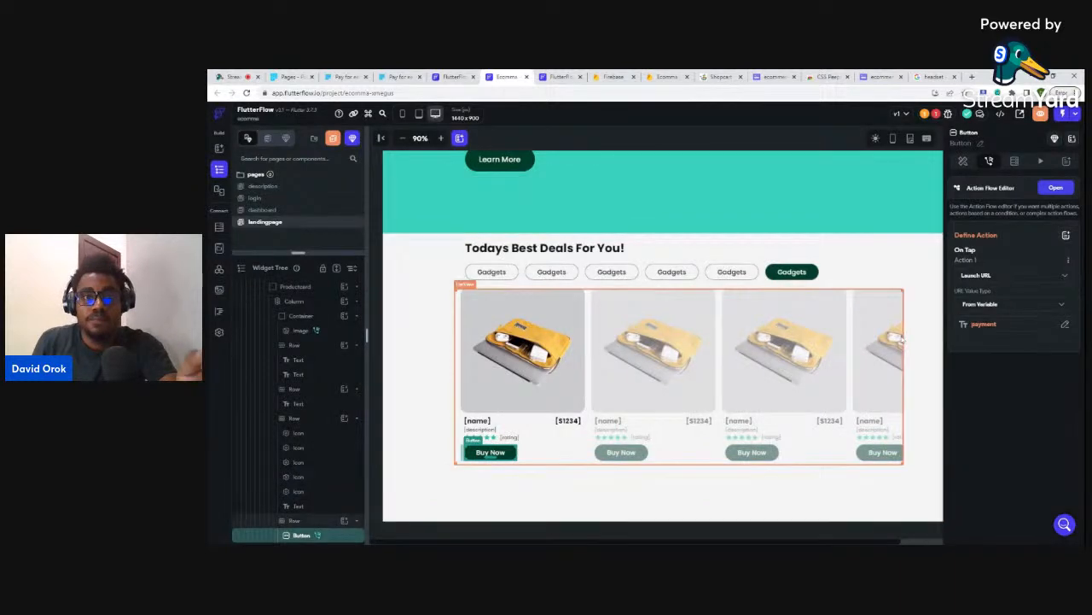
- Add a Launch URL tap action to the description page's Buy Now button
left_click(258, 187)
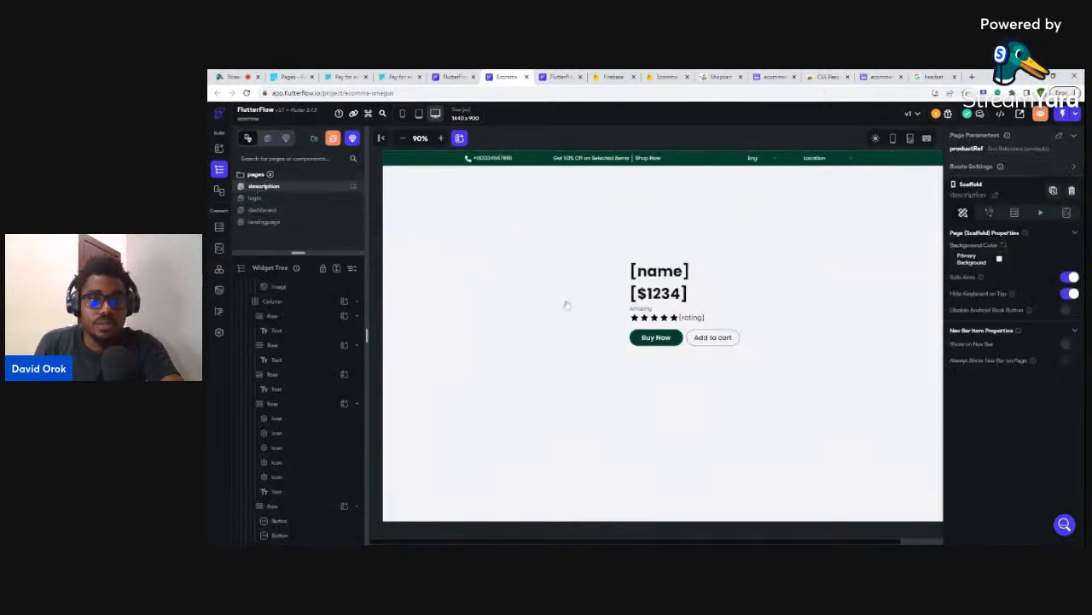
left_click(674, 338)
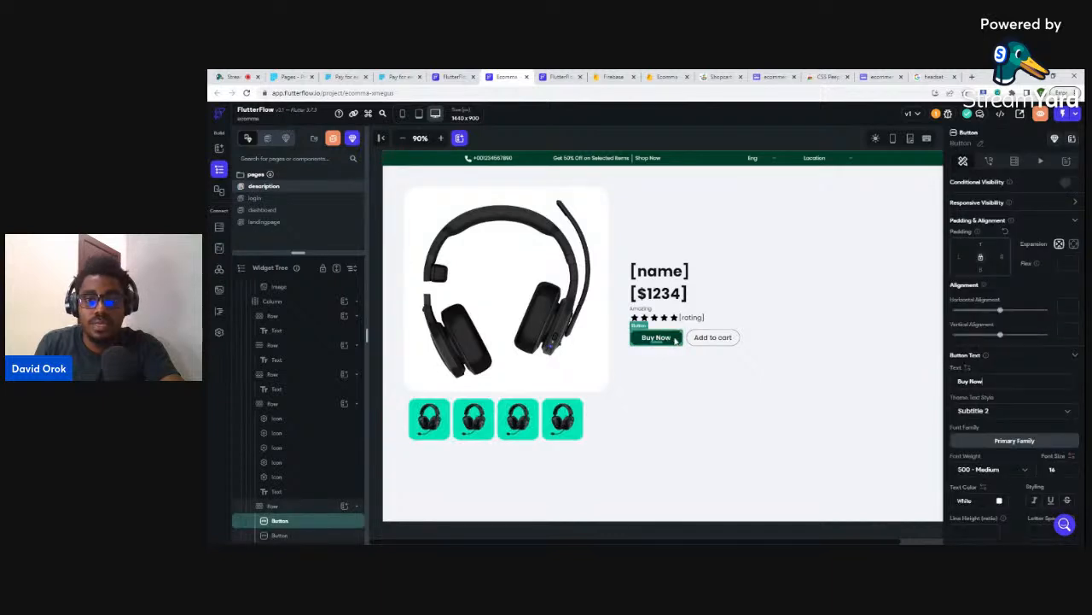
left_click(989, 162)
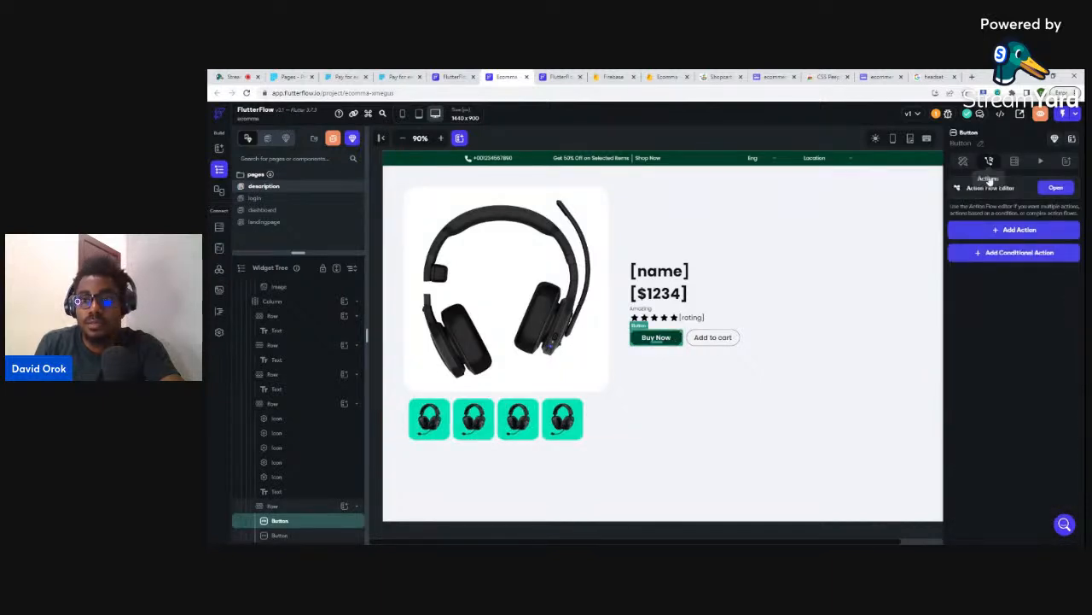
left_click(1010, 229)
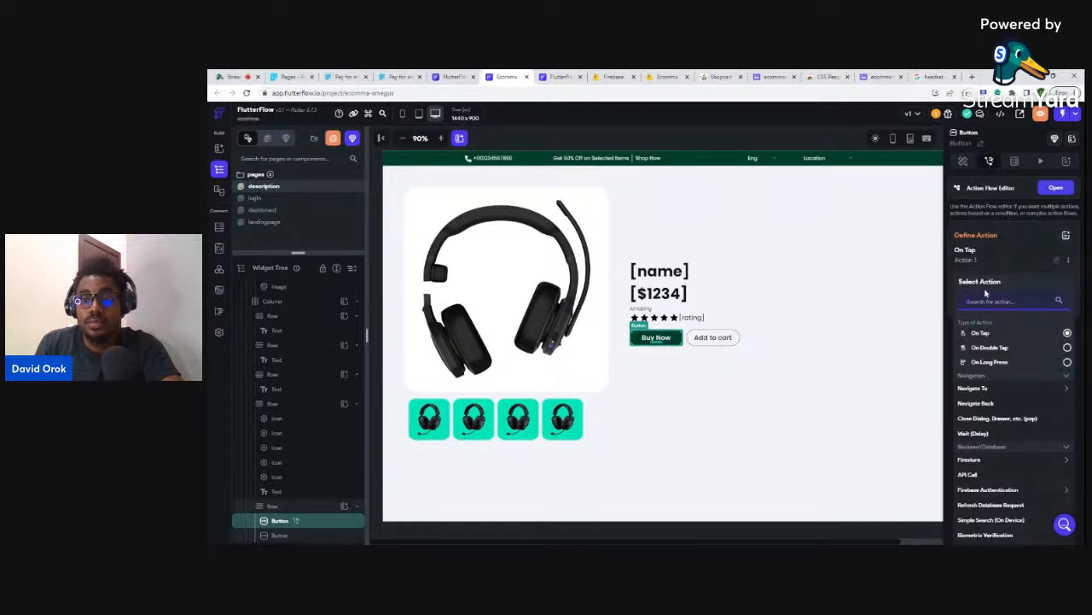
type("laun")
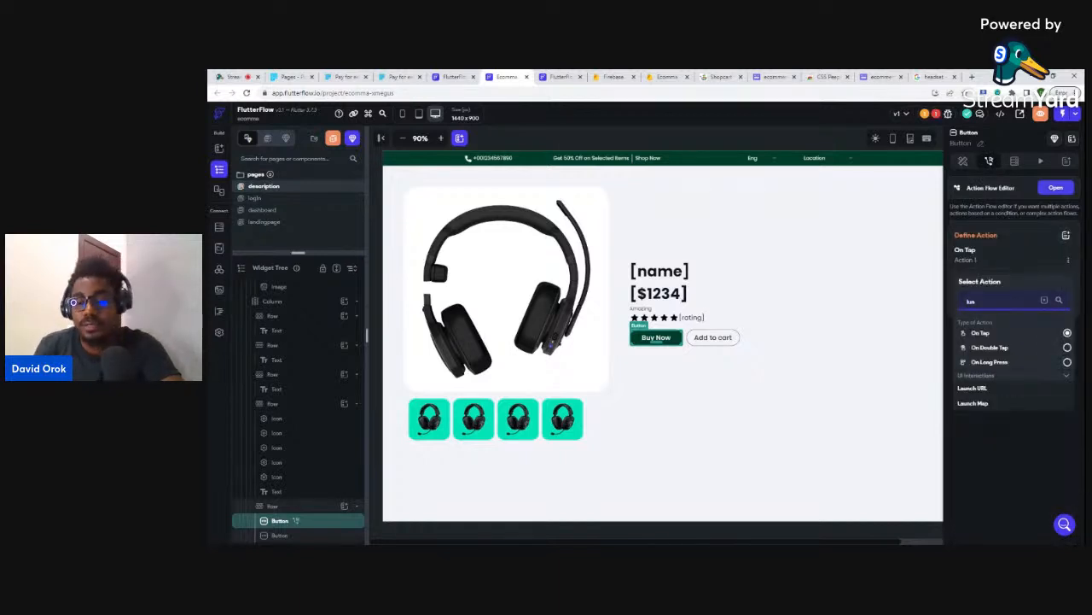
left_click(967, 389)
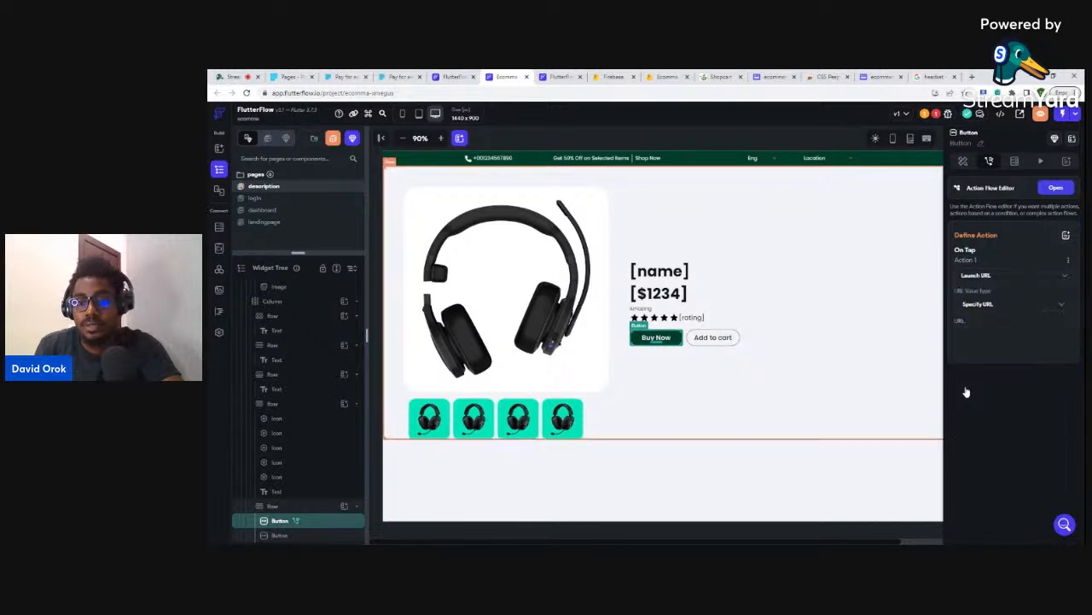
- Take that Launch URL from a variable: the products document's payment field
left_click(979, 312)
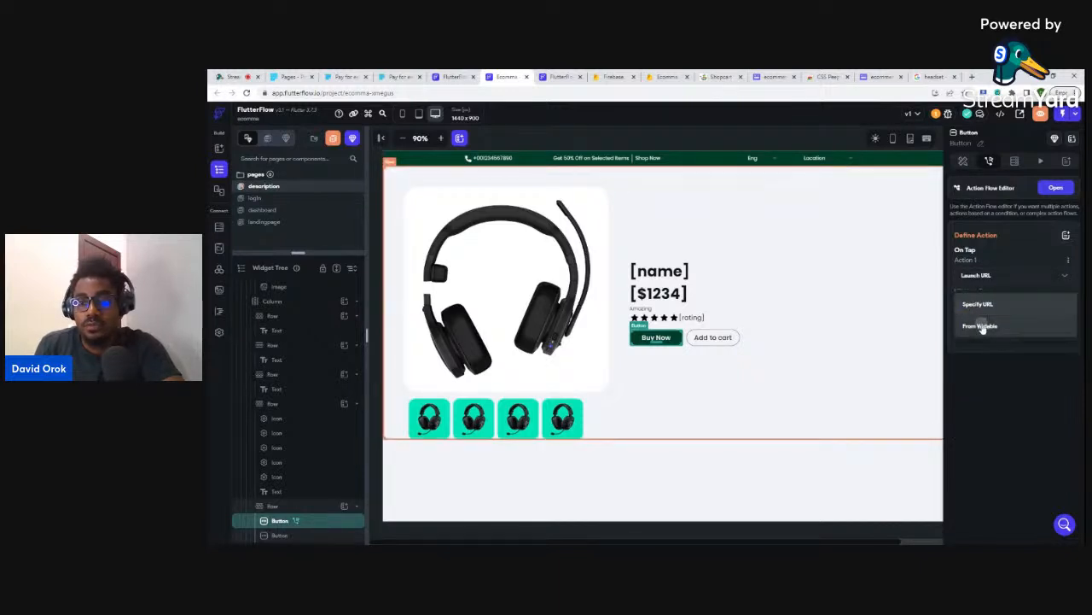
left_click(979, 325)
left_click(978, 325)
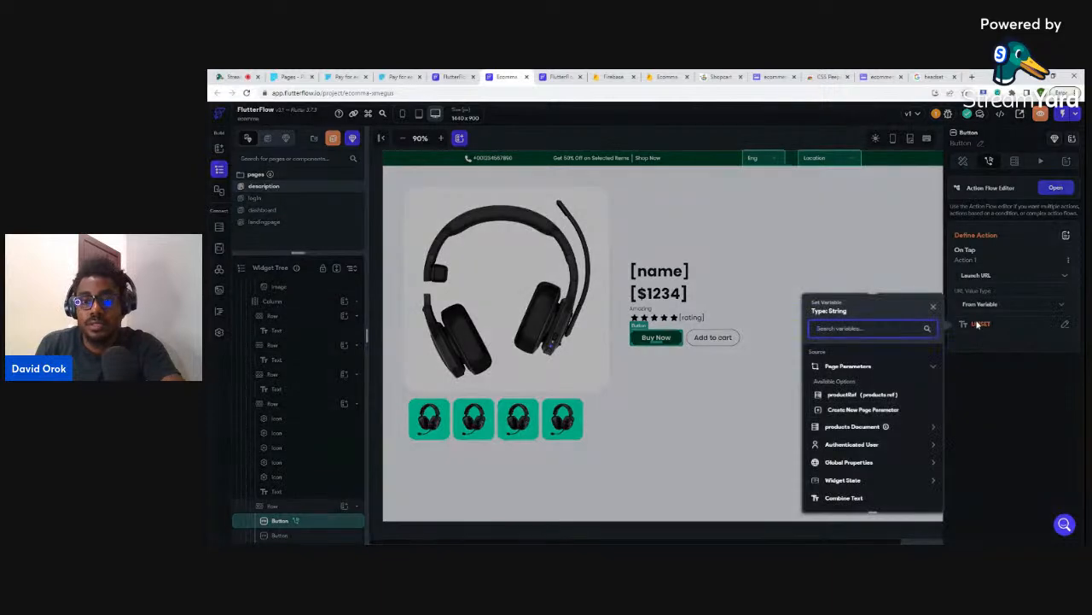
left_click(840, 429)
scroll(843, 448, "down", 1)
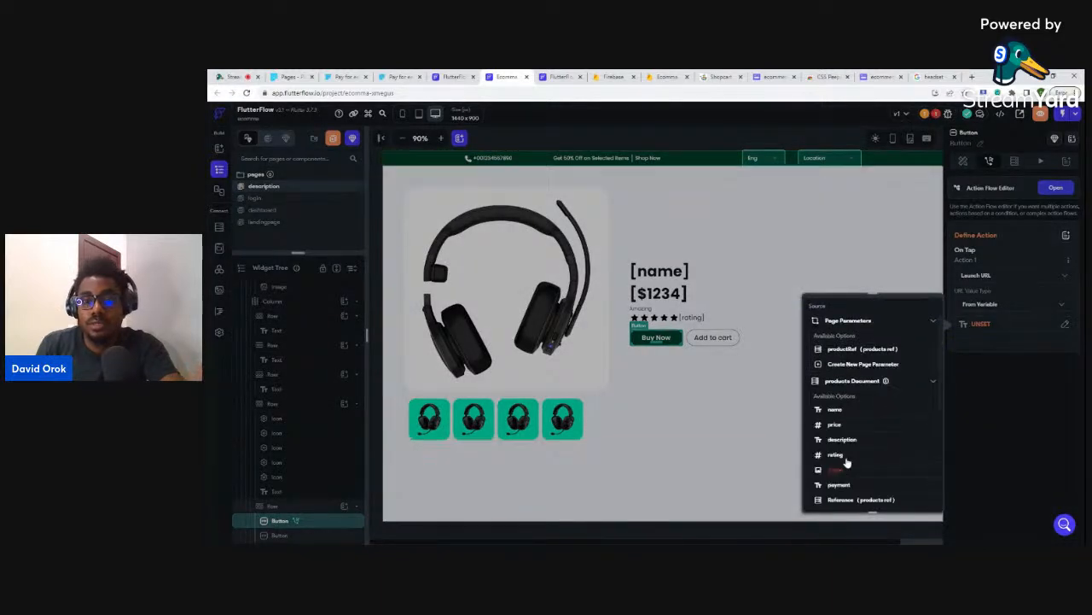
left_click(840, 485)
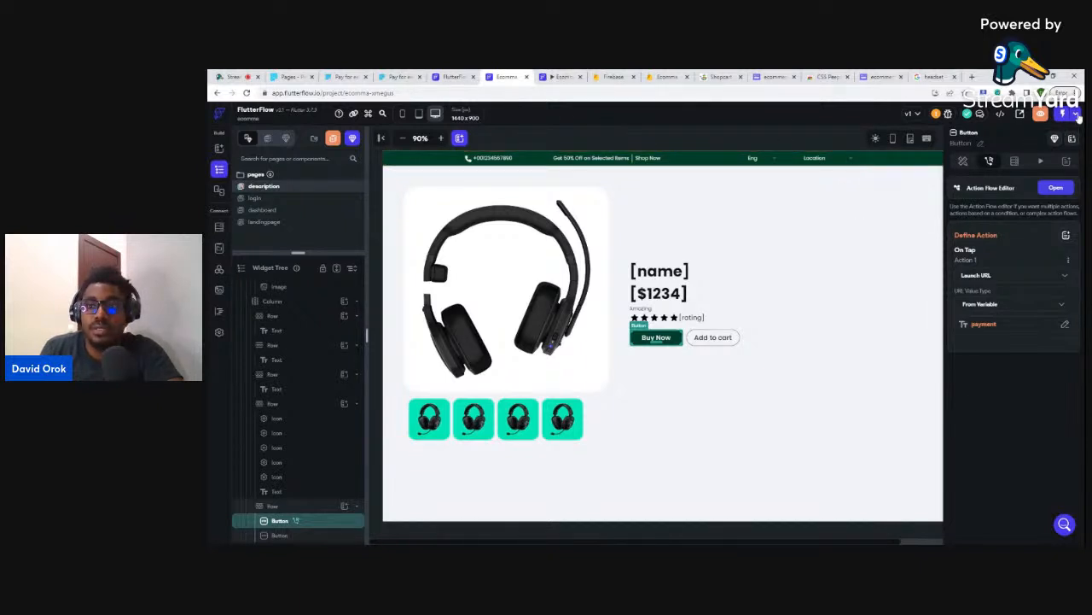
left_click(1077, 116)
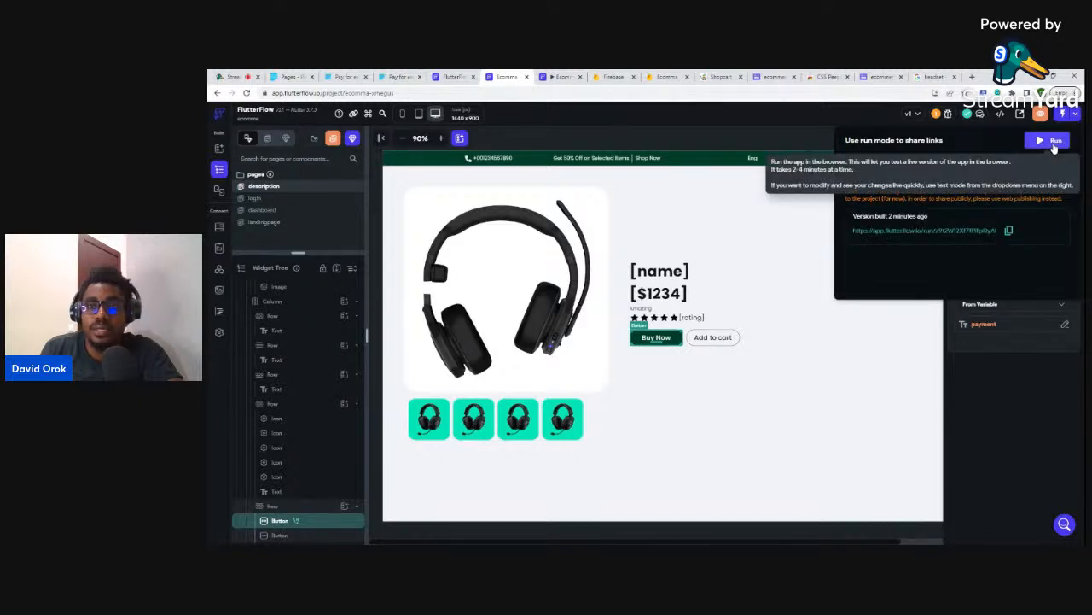
- Run the app, retrying after the build-limit warning, and view the Ecomma run-mode tab
left_click(1055, 145)
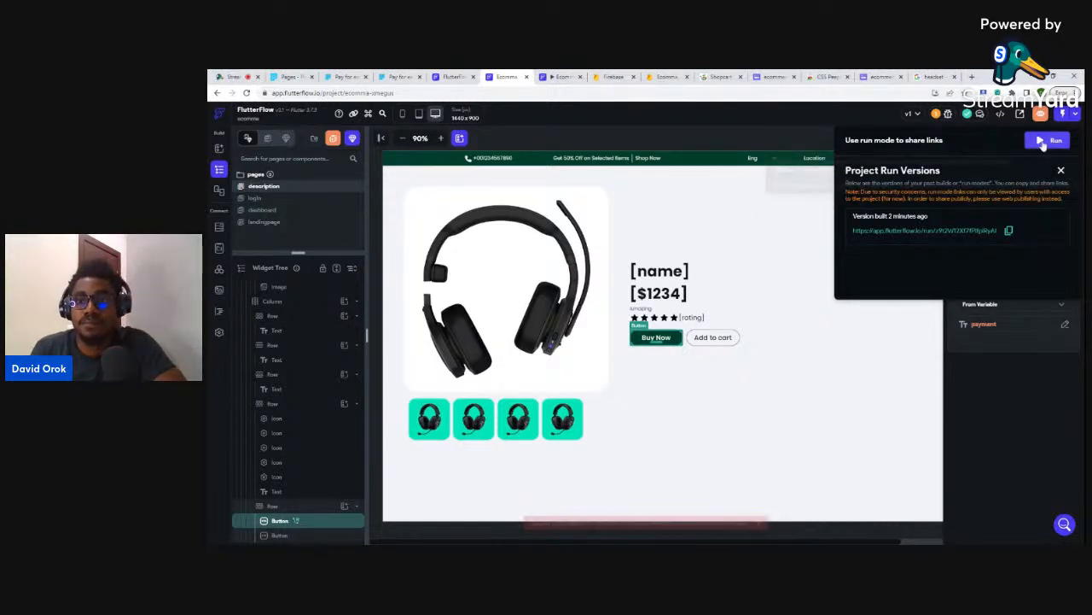
left_click(1043, 143)
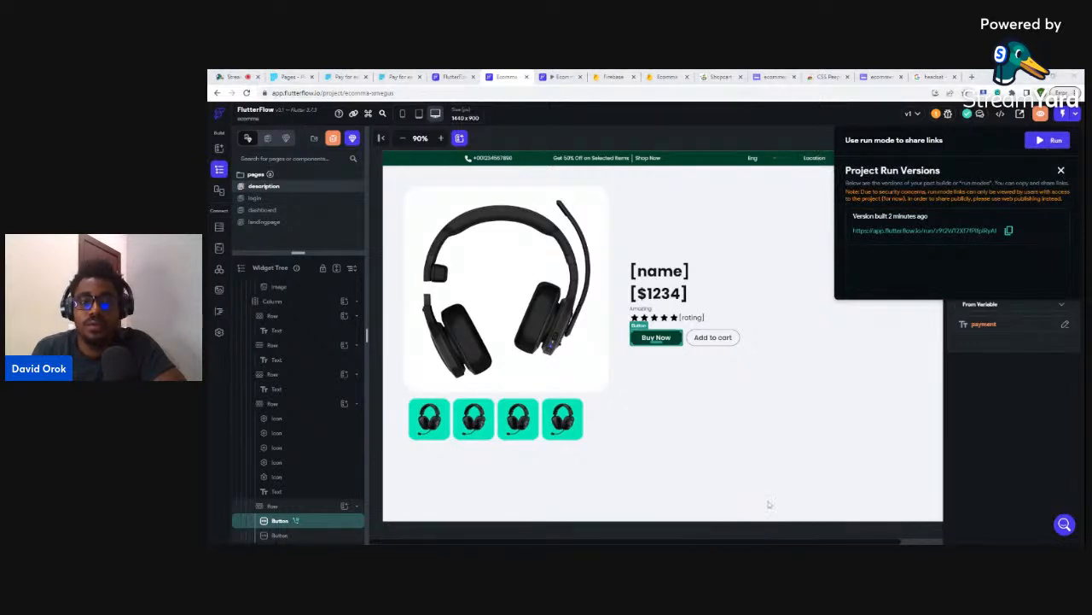
left_click(559, 76)
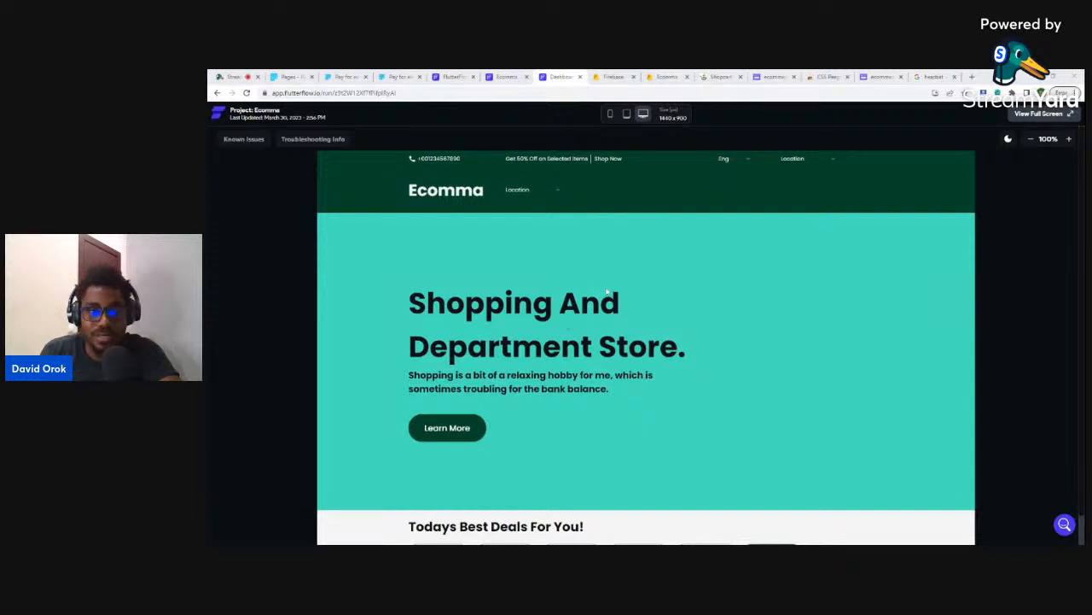
- Browse Todays Best Deals, open the $39 Flower Laptop Sleeve page, then return to the editor
scroll(607, 292, "down", 3)
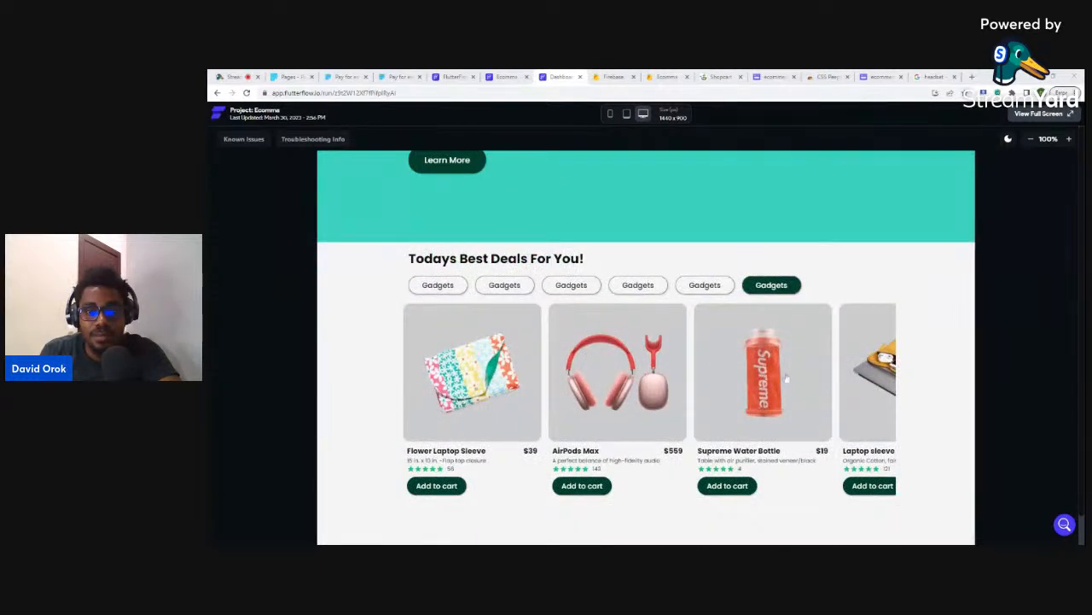
scroll(787, 377, "right", 2)
scroll(767, 411, "left", 2)
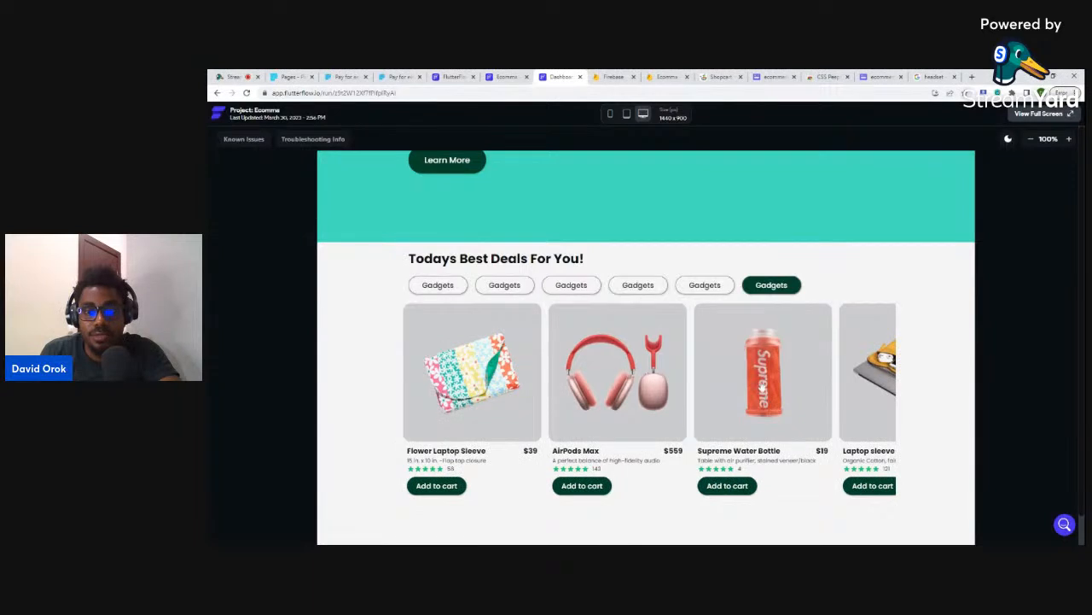
scroll(762, 386, "up", 1)
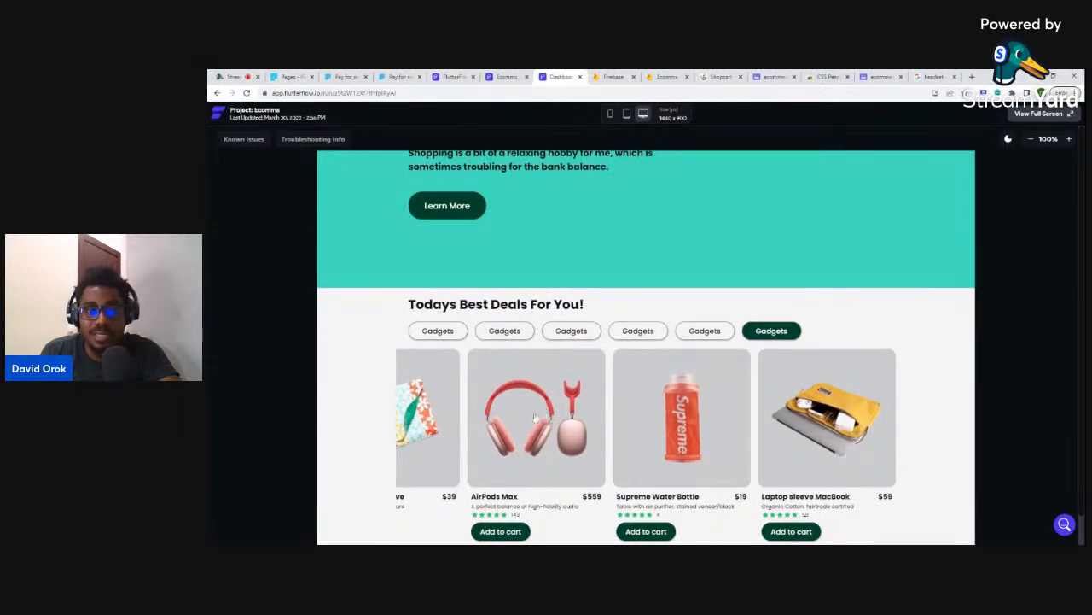
left_click_drag(535, 417, 733, 425)
scroll(747, 396, "down", 1)
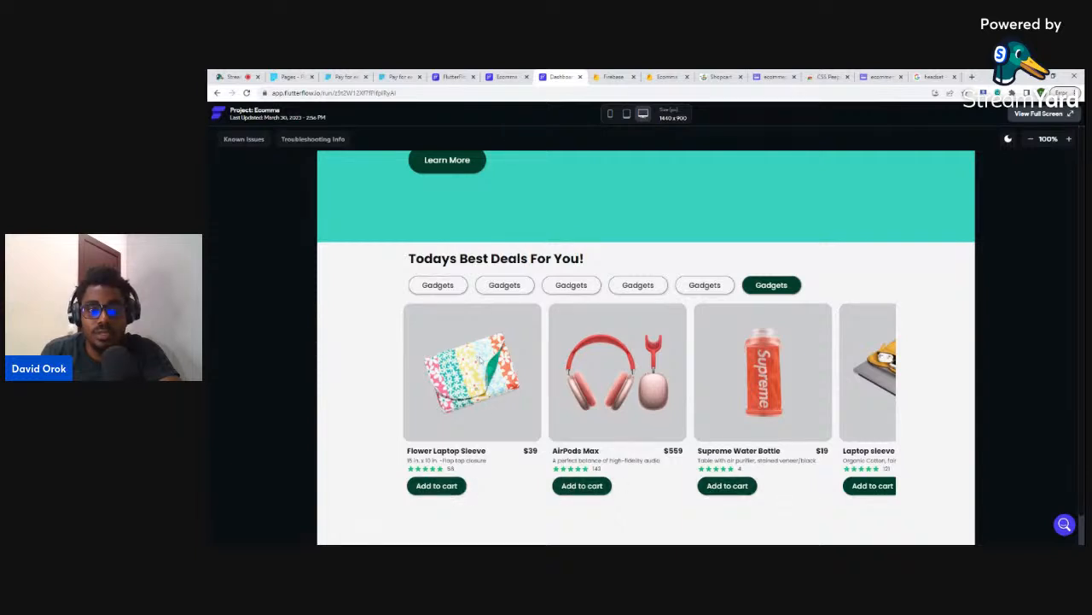
left_click(475, 384)
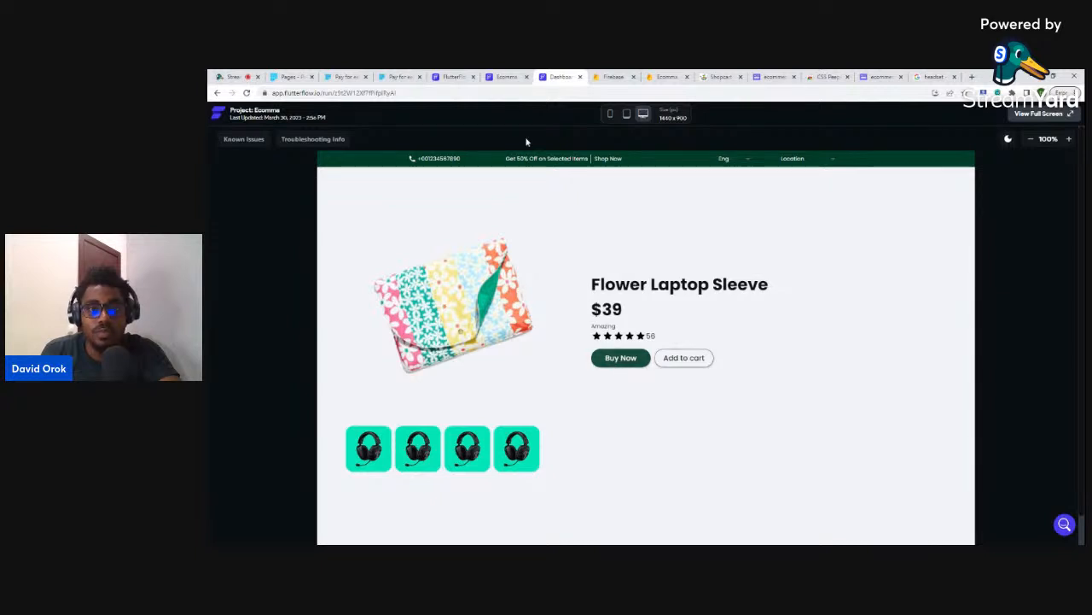
left_click(513, 76)
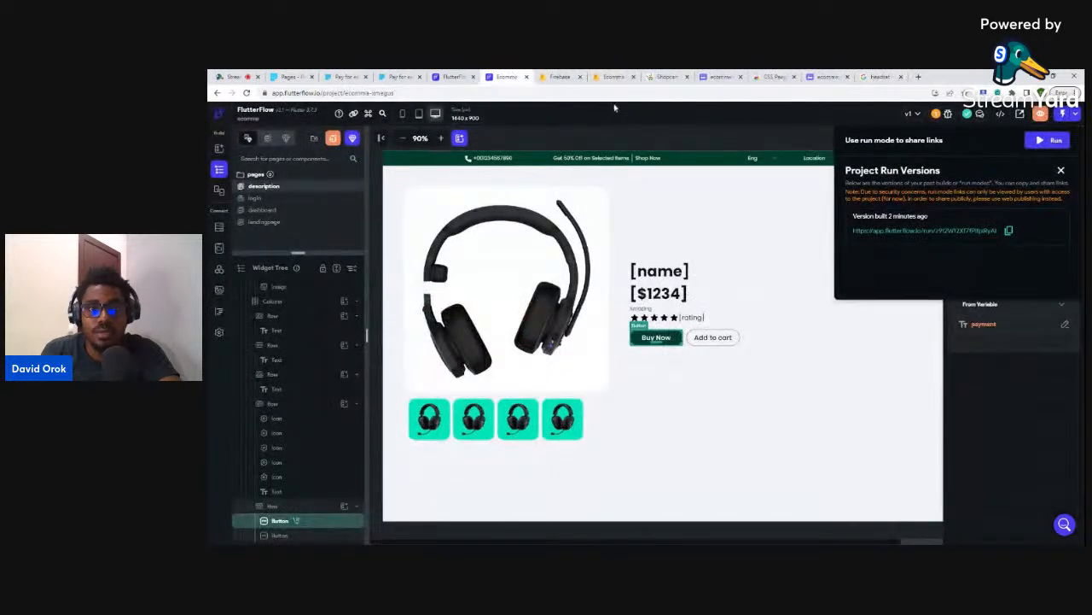
- Close Project Run Versions, run the app again, then view the Paystack payment tab
left_click(1061, 169)
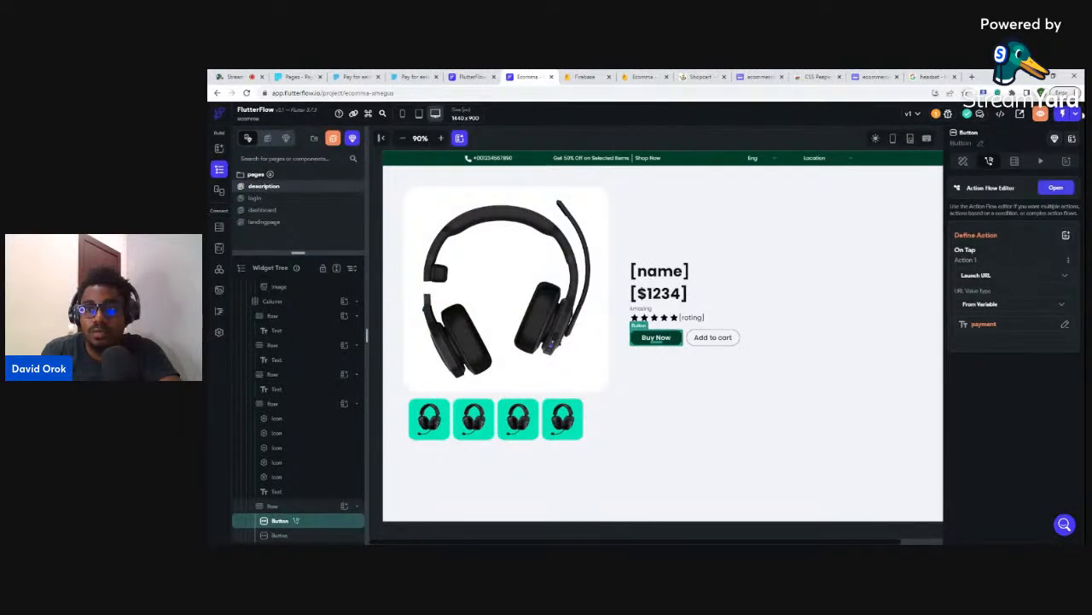
left_click(1079, 117)
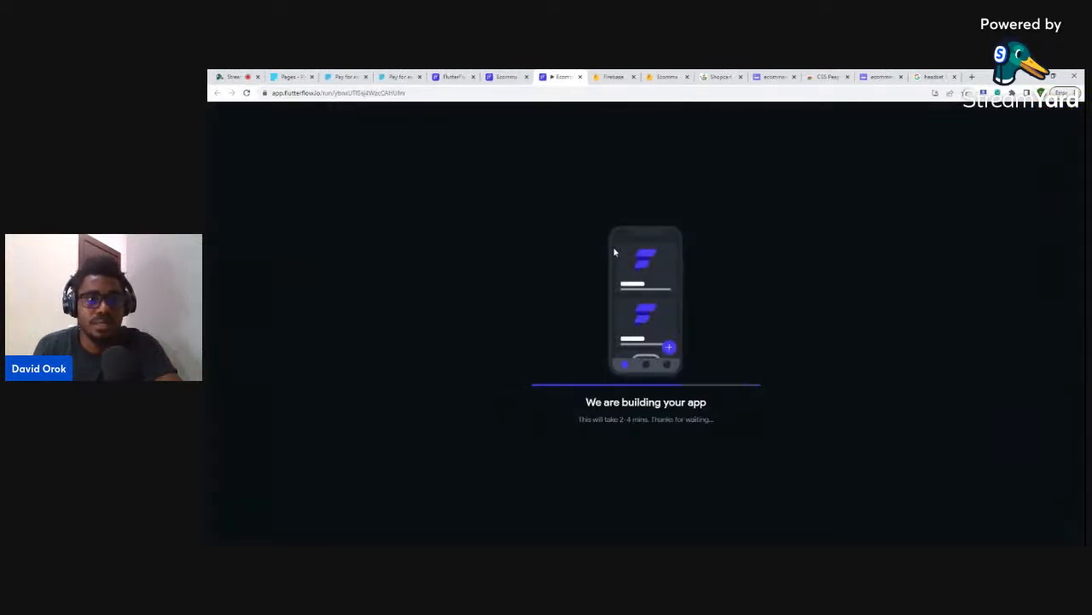
left_click(396, 76)
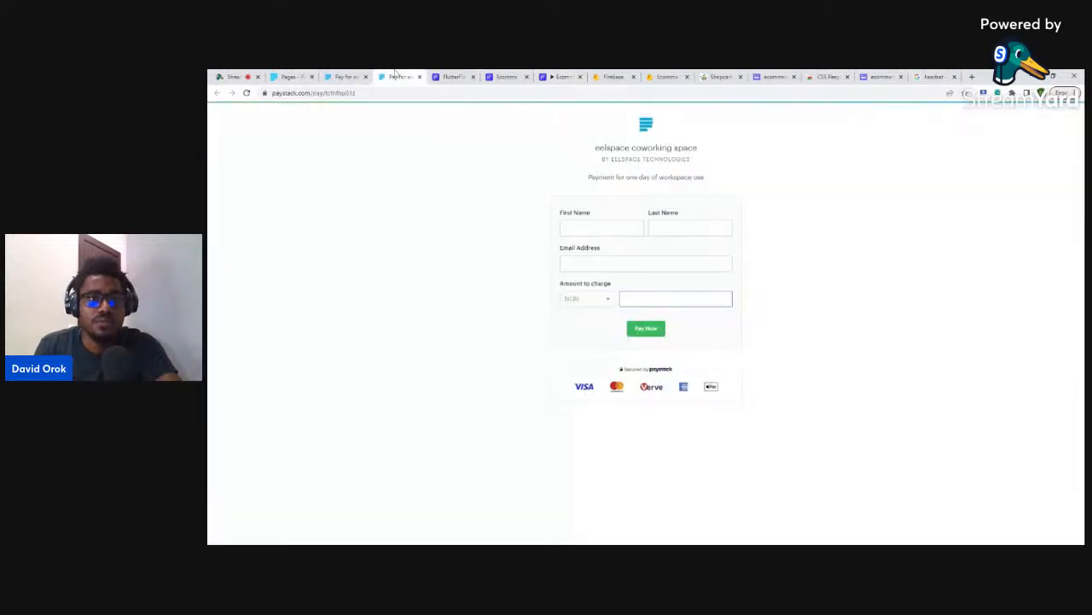
- Close the coworking 'Pay for…' tabs and start a new Paystack payment page
left_click(346, 76)
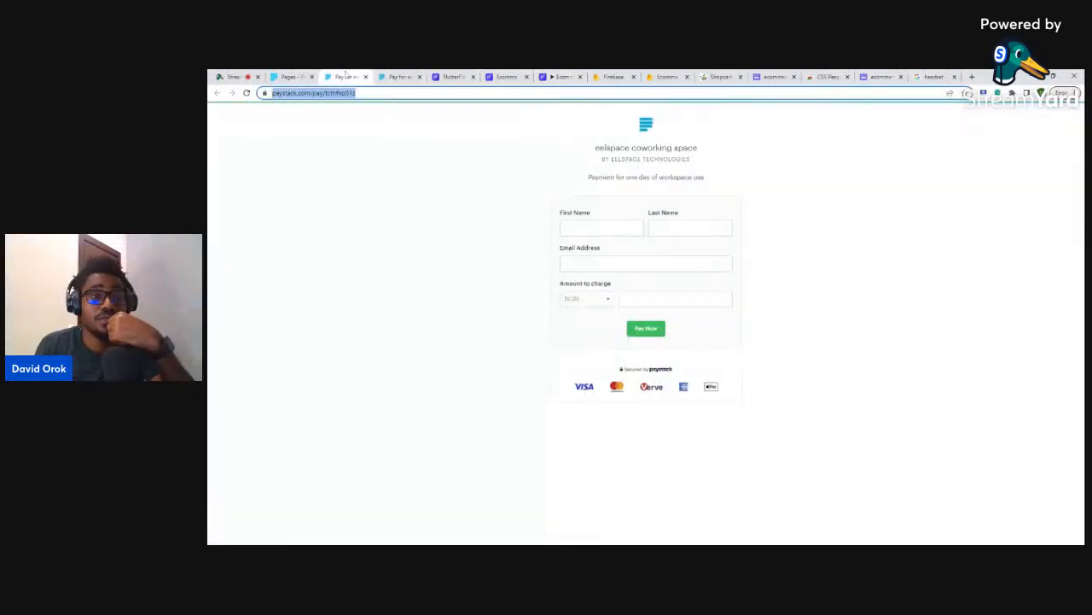
left_click(365, 77)
left_click(292, 76)
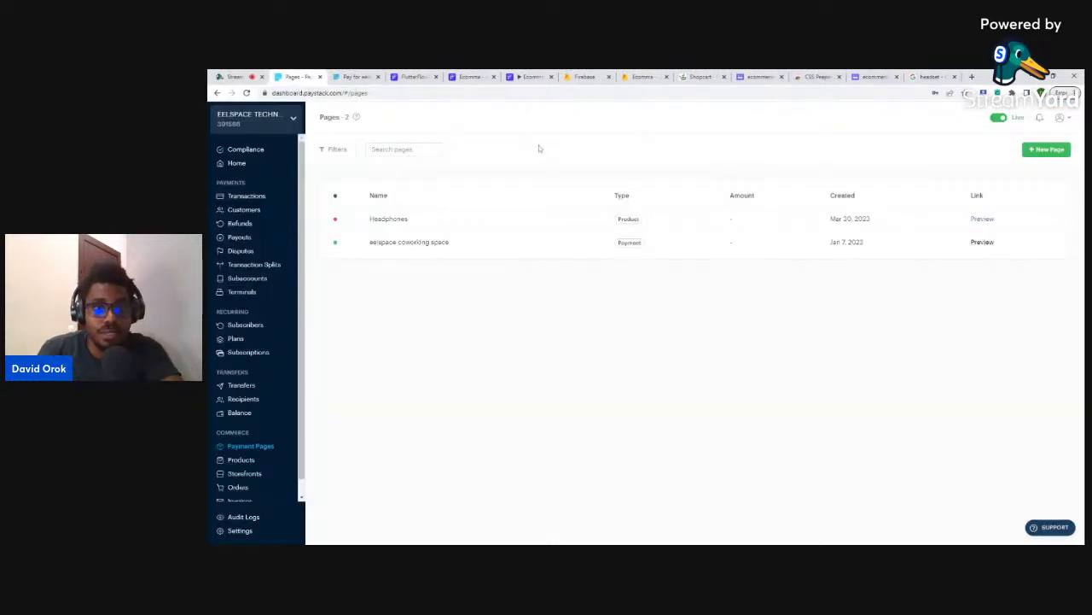
left_click(1046, 150)
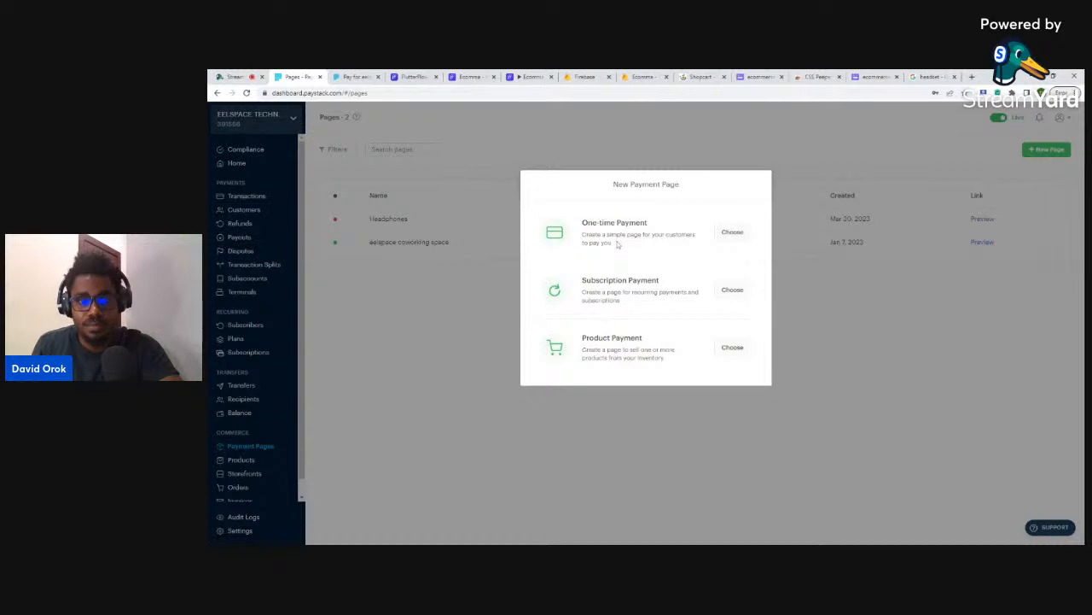
- Create a Product Payment page named 'Products' in Paystack
left_click(734, 350)
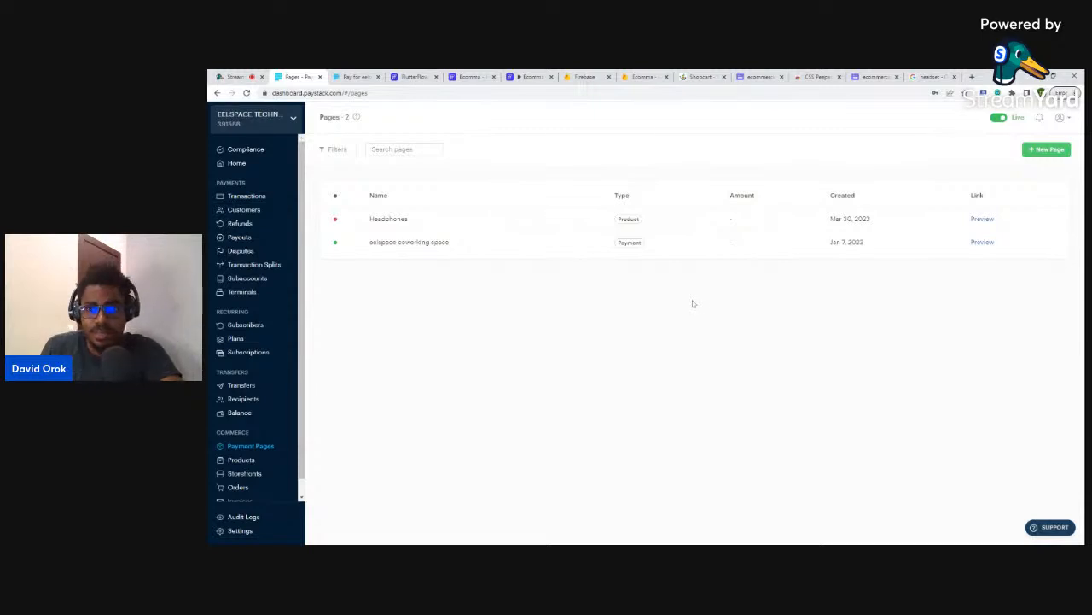
left_click(1042, 150)
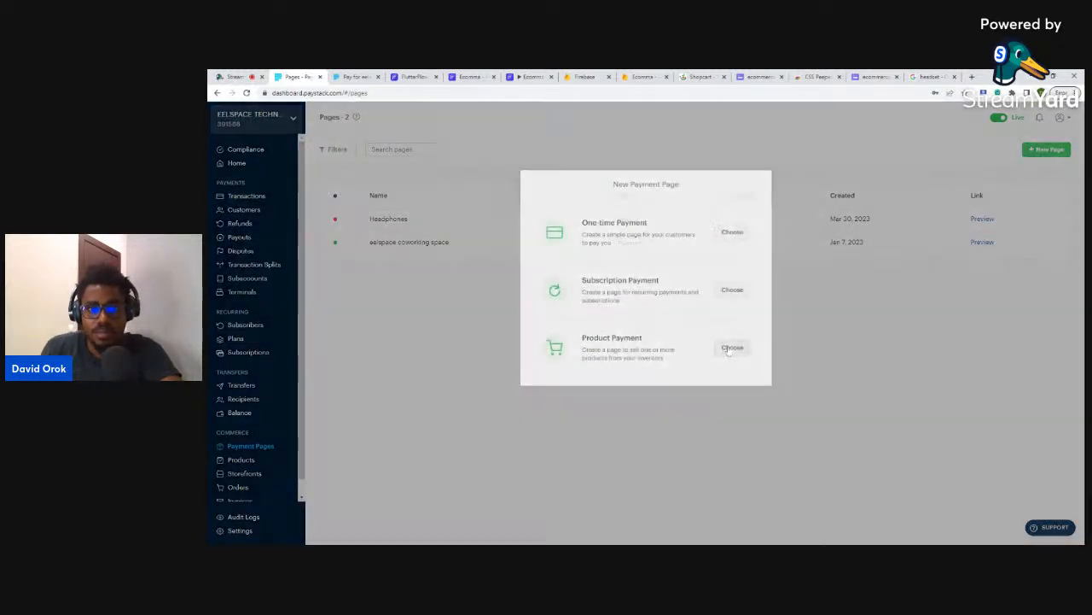
left_click(729, 349)
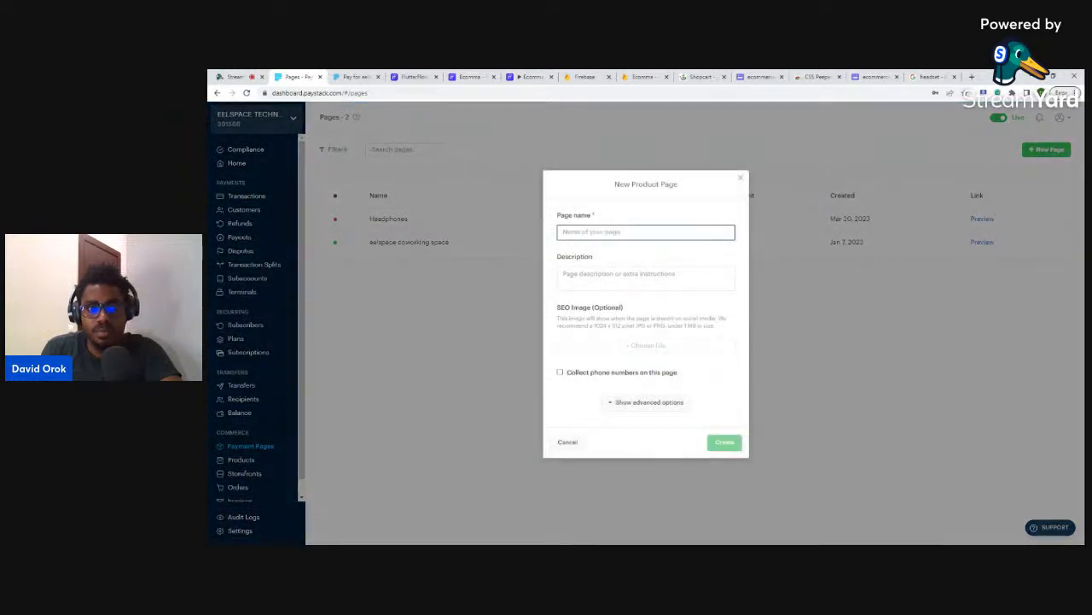
type("Wri")
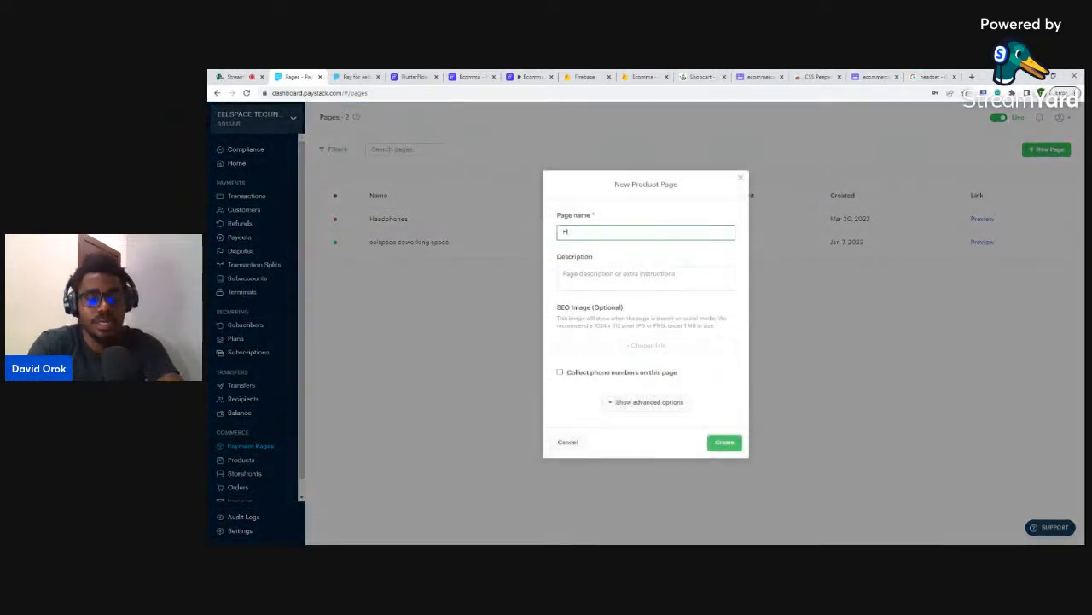
key("BackSpace")
key("BackSpace")
key("BackSpace")
type("Prod")
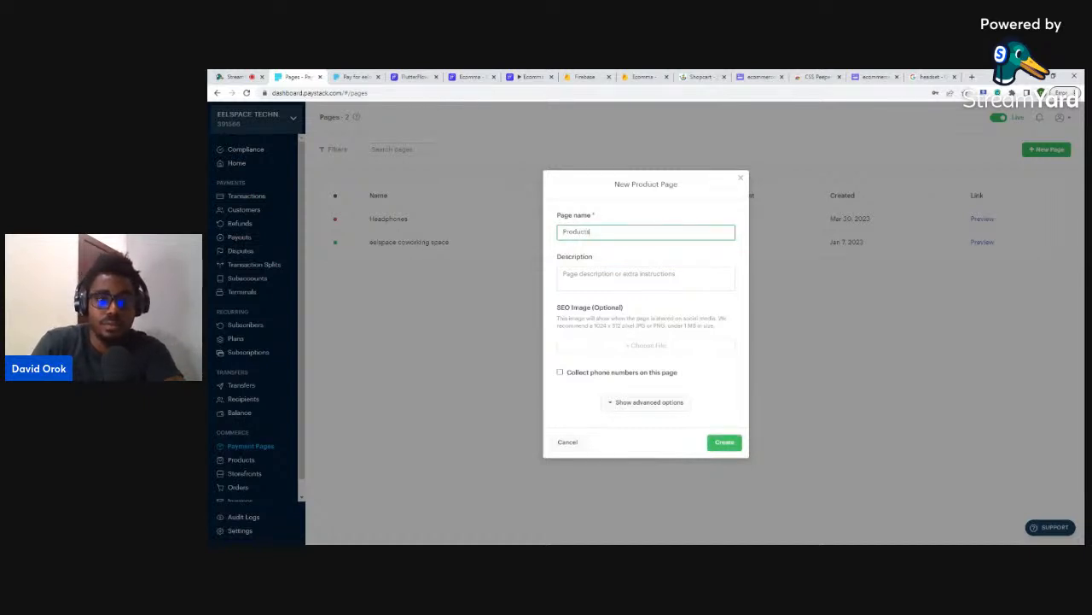
type("ucts")
left_click(723, 443)
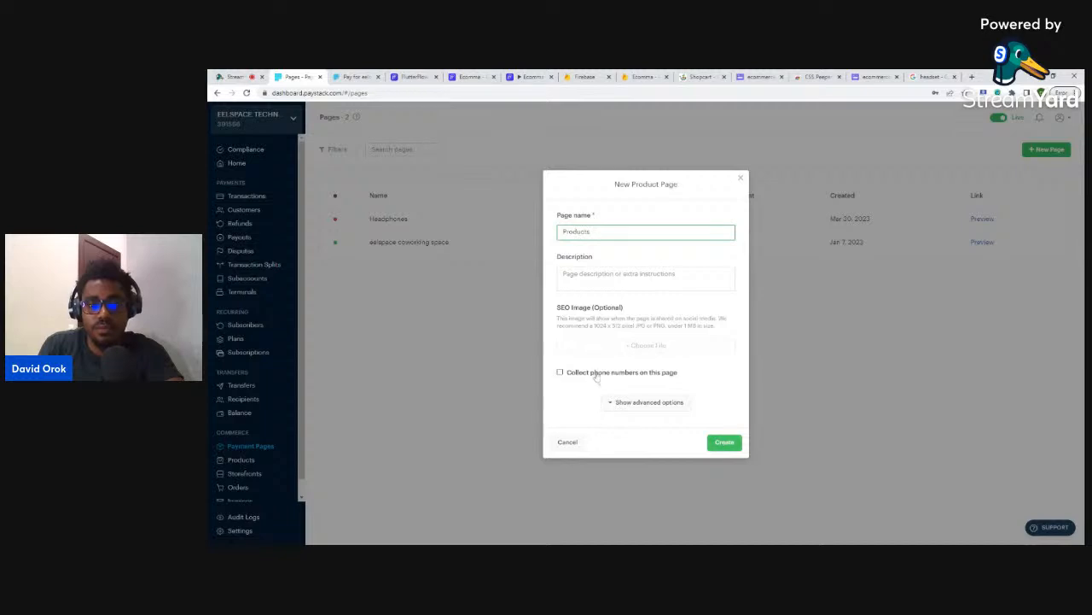
left_click(723, 442)
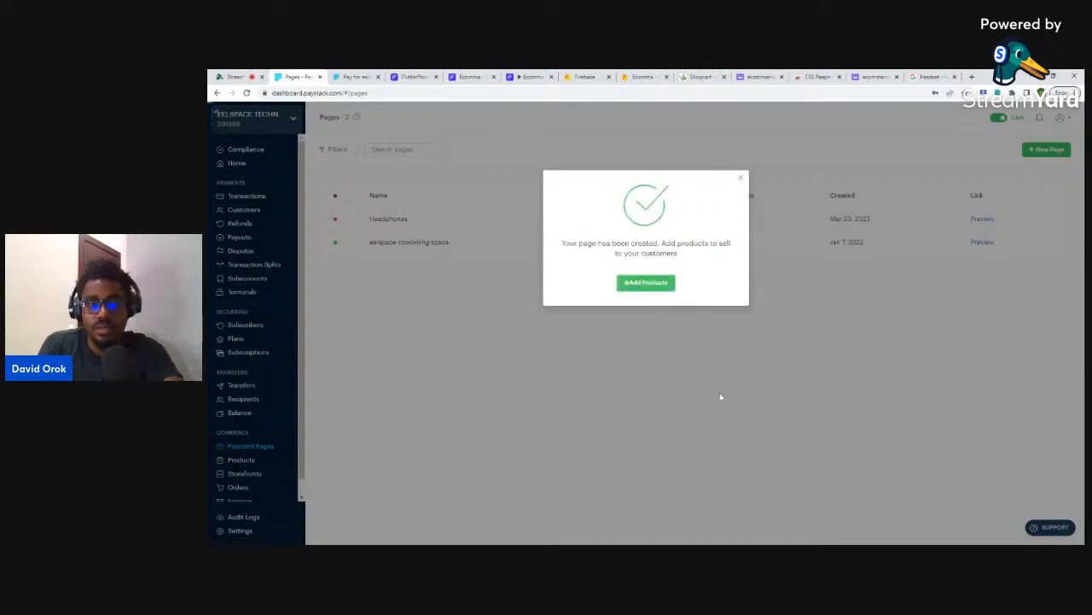
- Try adding products to the Products page via inventory search, then close the Add Products window
left_click(646, 282)
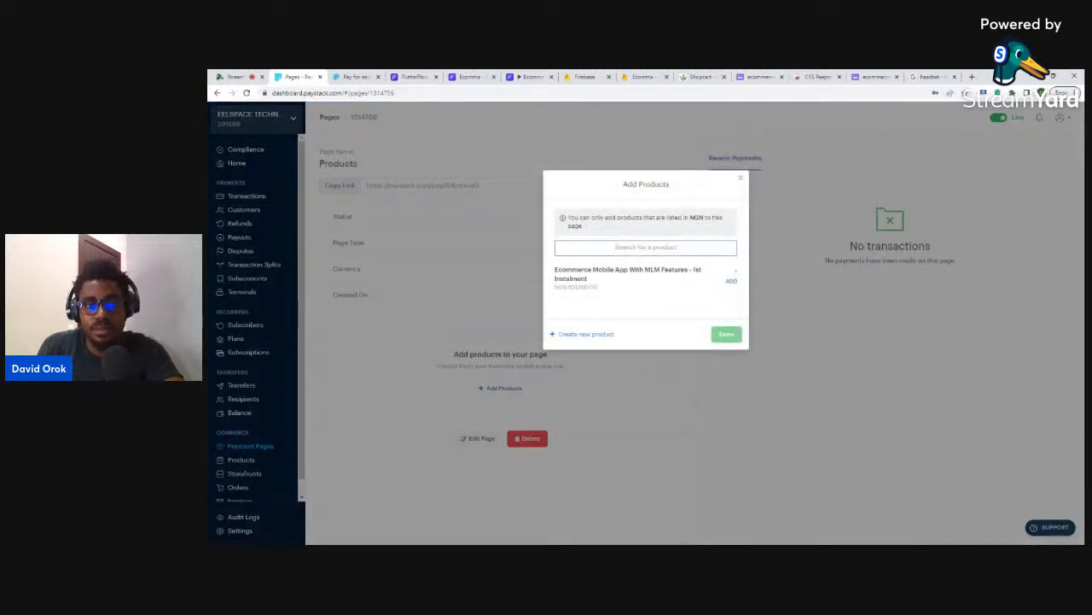
triple_click(568, 337)
left_click(595, 338)
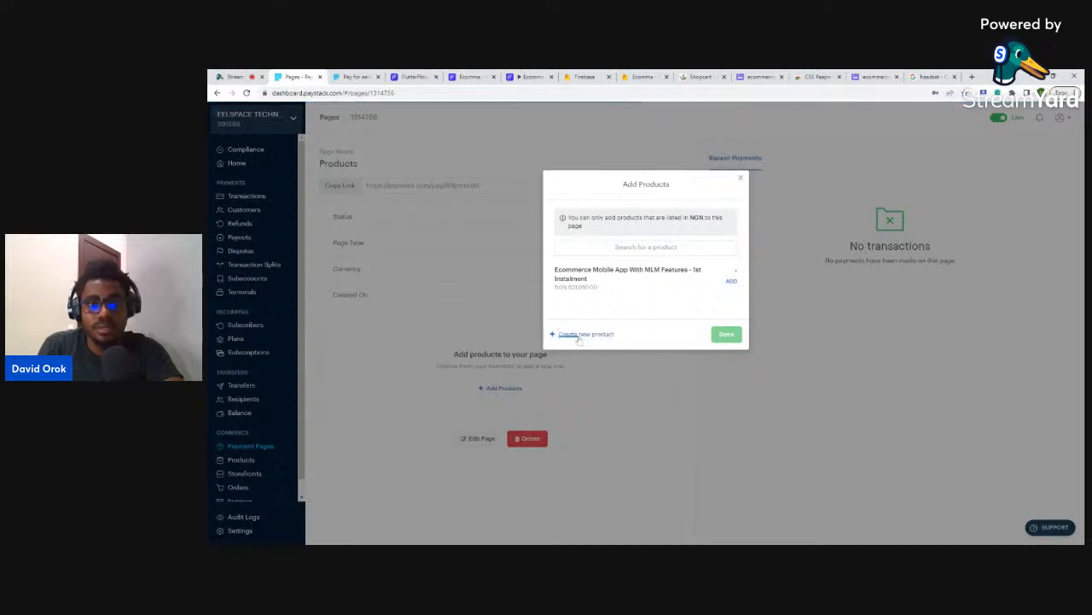
left_click(642, 247)
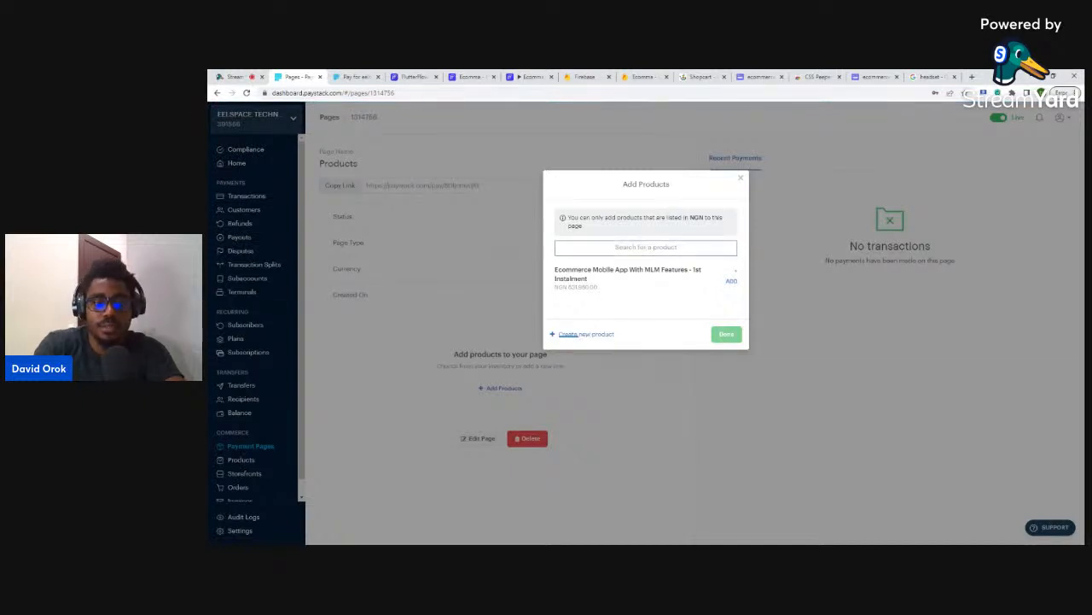
type("Hea")
key("BackSpace")
key("BackSpace")
key("BackSpace")
key("BackSpace")
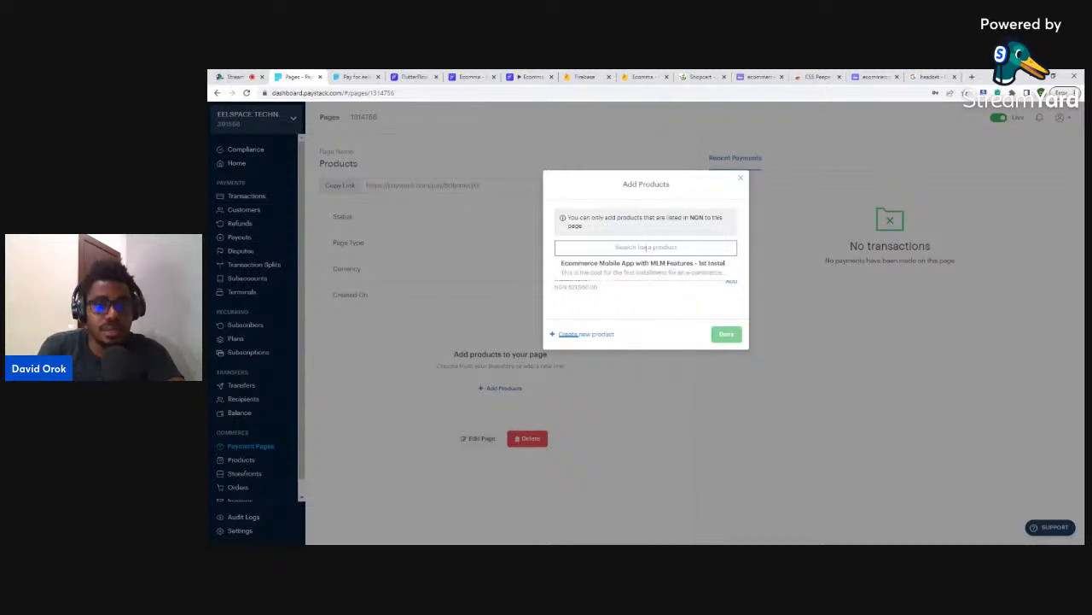
left_click(740, 178)
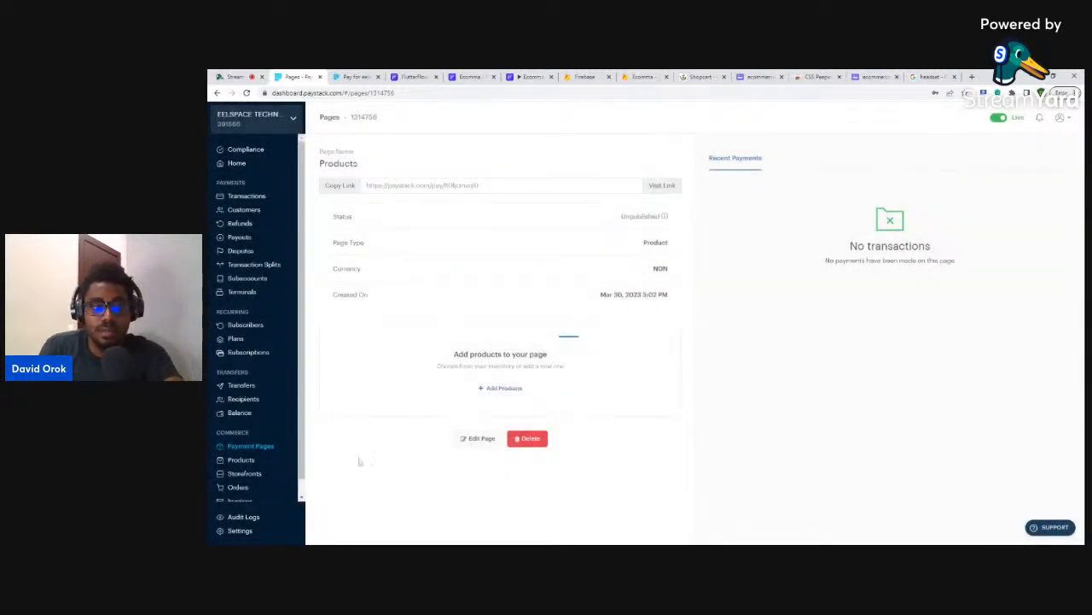
- Open a New Product form in Paystack's product inventory, then check the FlutterFlow build tab
left_click(242, 460)
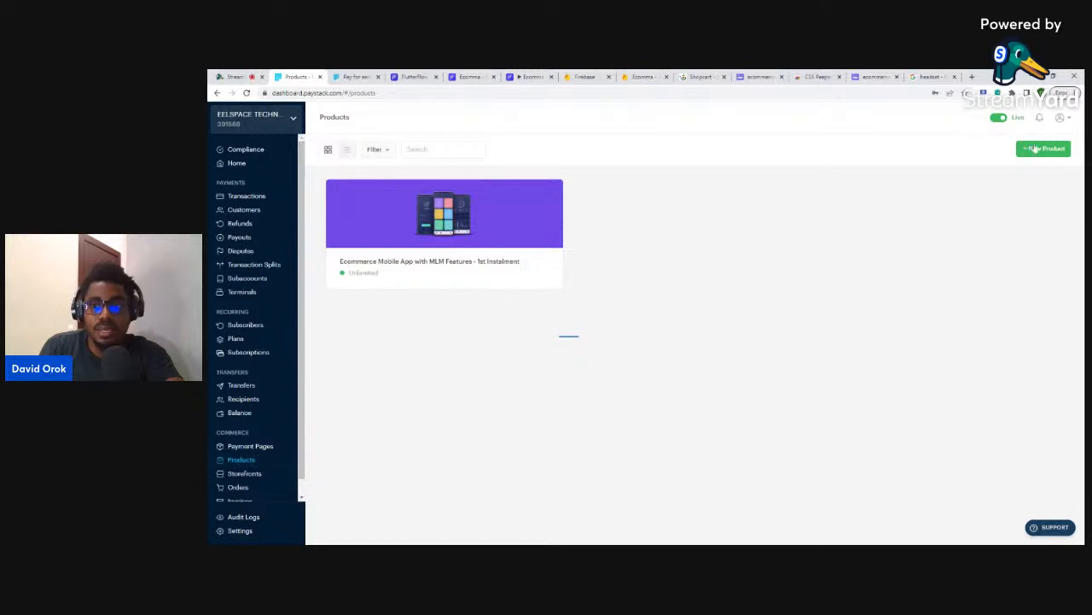
left_click(1035, 151)
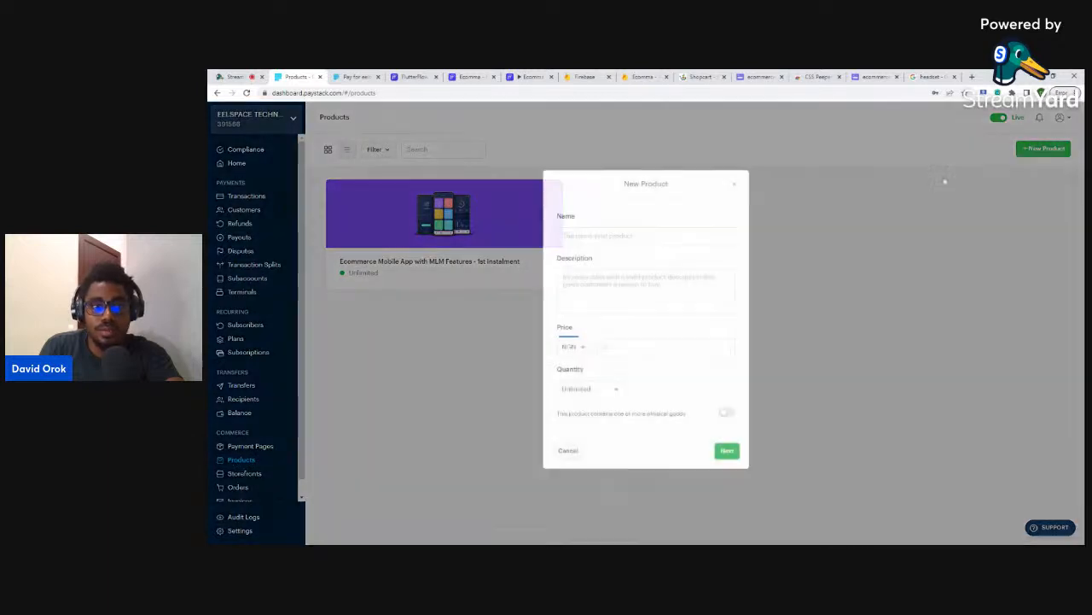
left_click(607, 239)
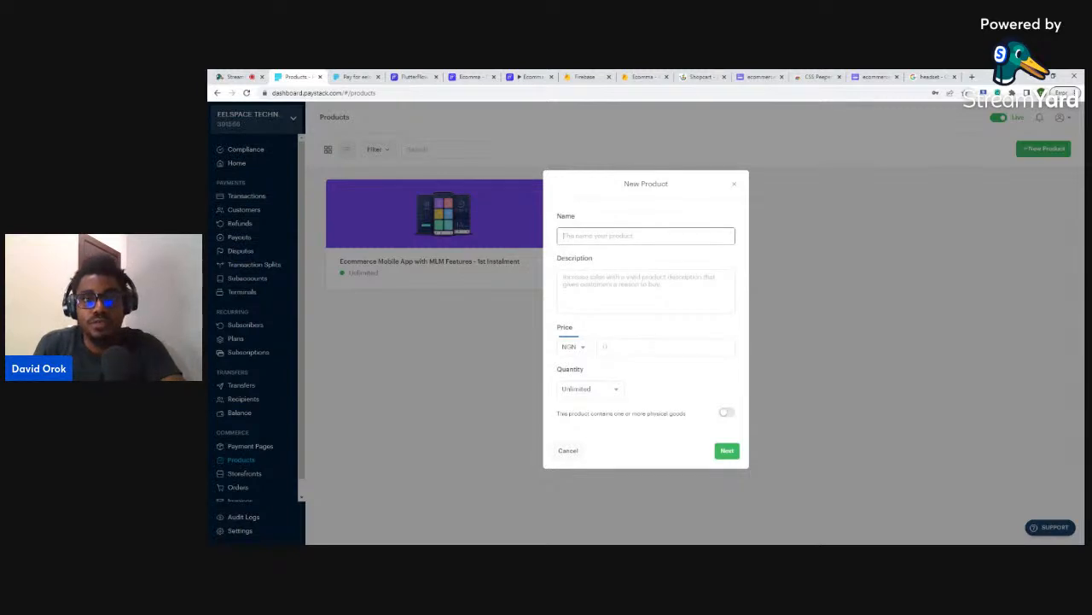
left_click(521, 76)
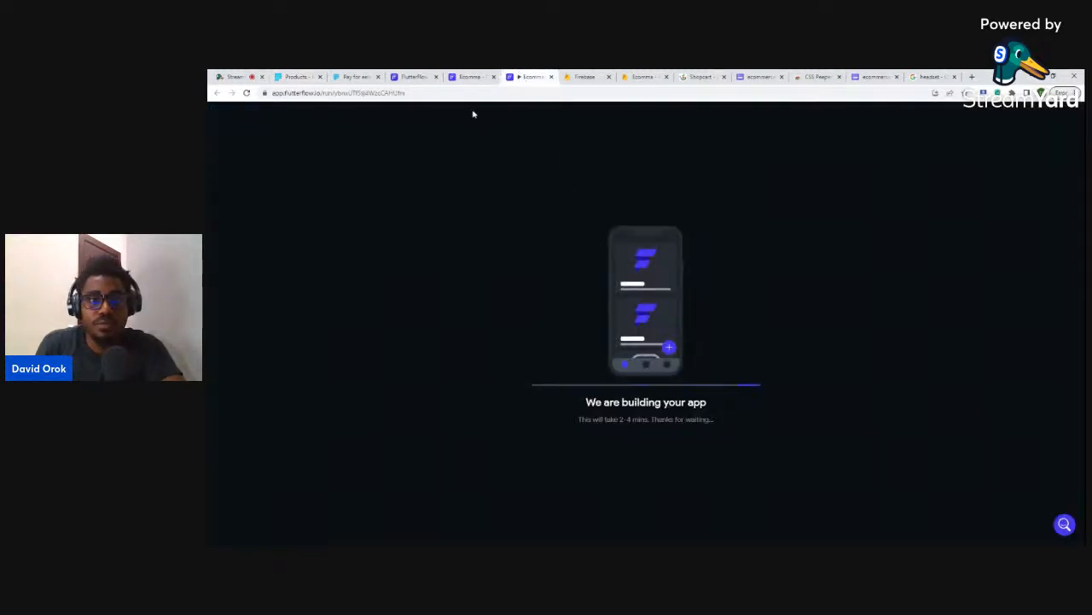
- Look up the Laptop sleeve MacBook document's payment link in Firestore, then go back to Paystack's New Product form
left_click(471, 76)
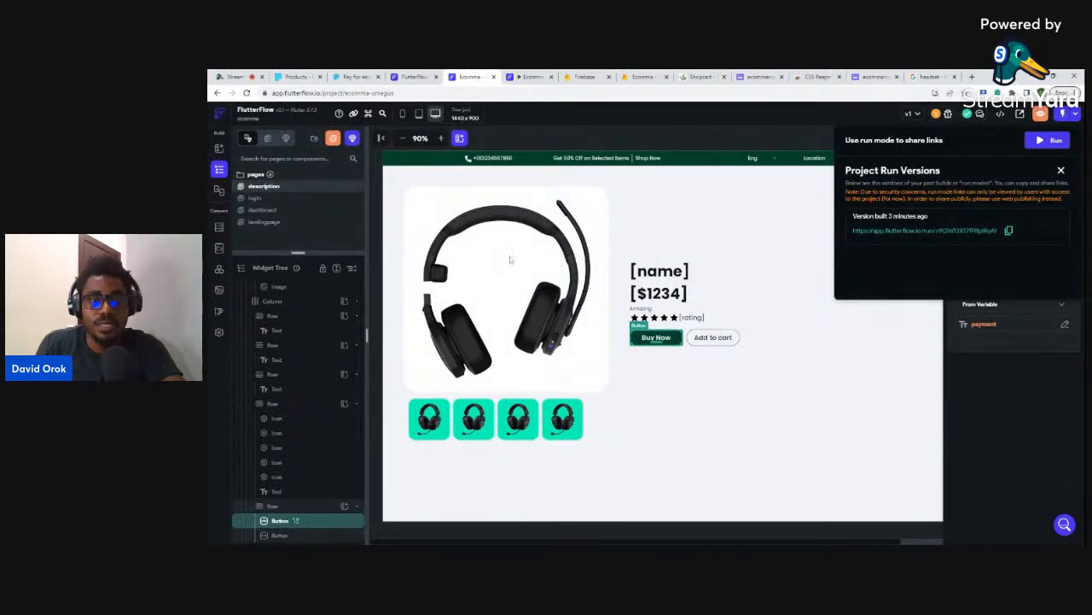
left_click(640, 76)
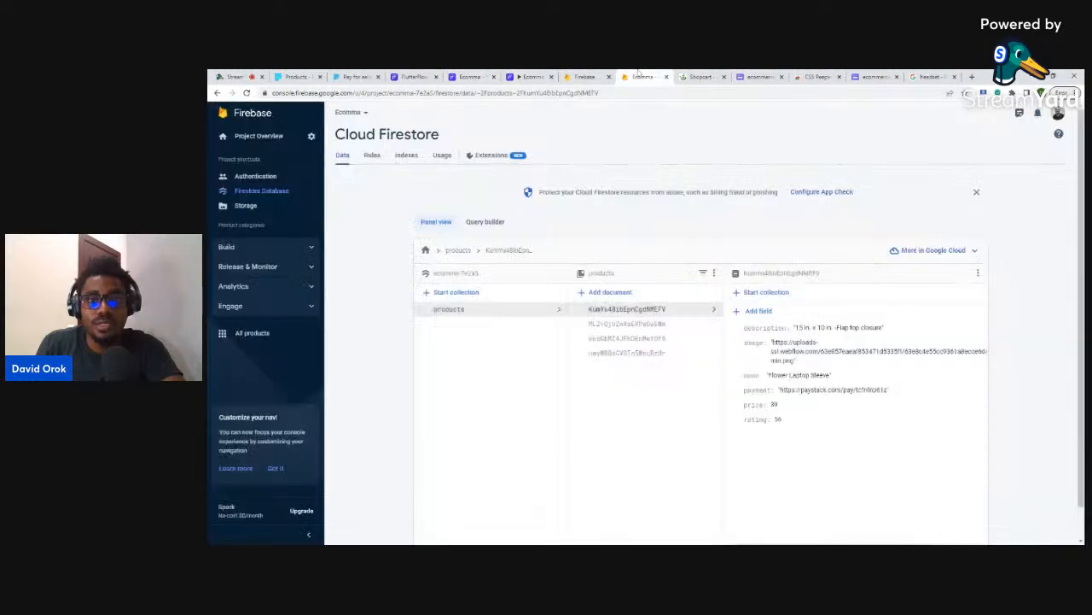
left_click(654, 357)
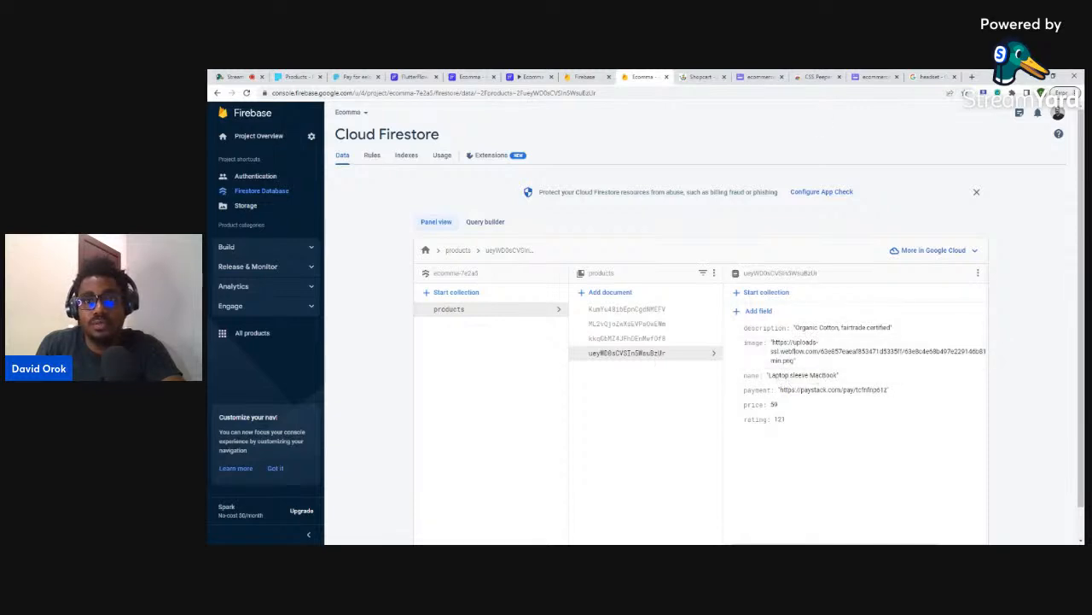
left_click(354, 77)
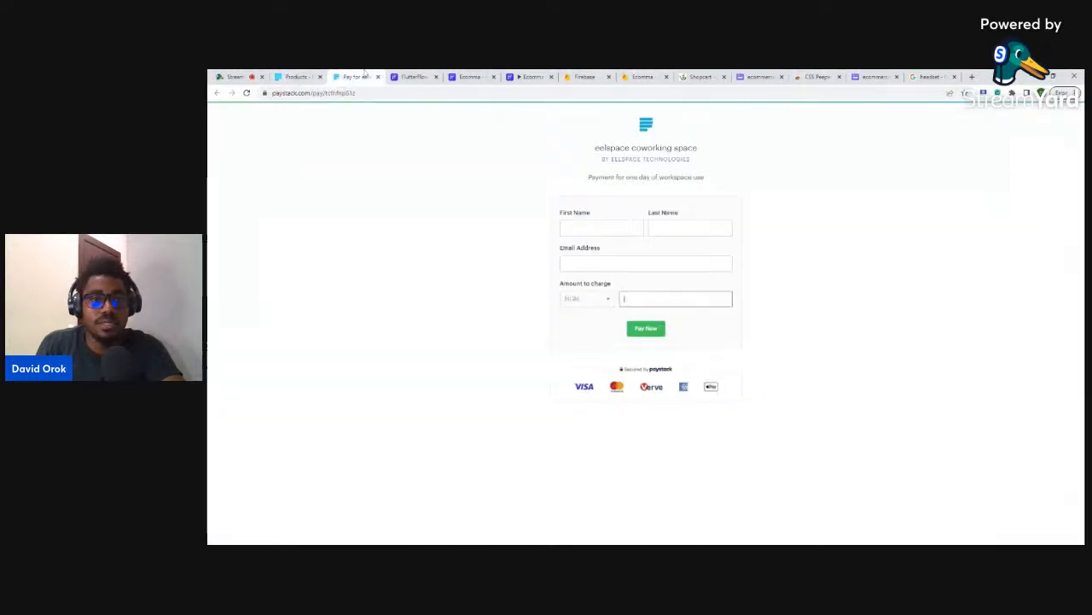
left_click(290, 77)
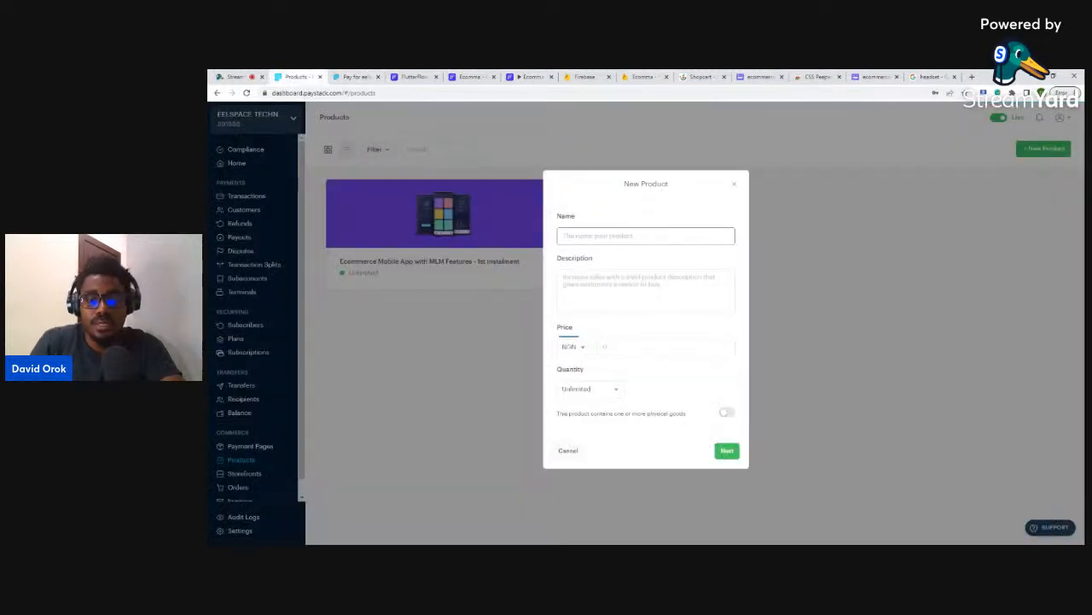
- Name the product Laptop Sleek Macbook, price it NGN 2,000,000, mark it physical goods, and save
type("Laptop Sleek Macbook")
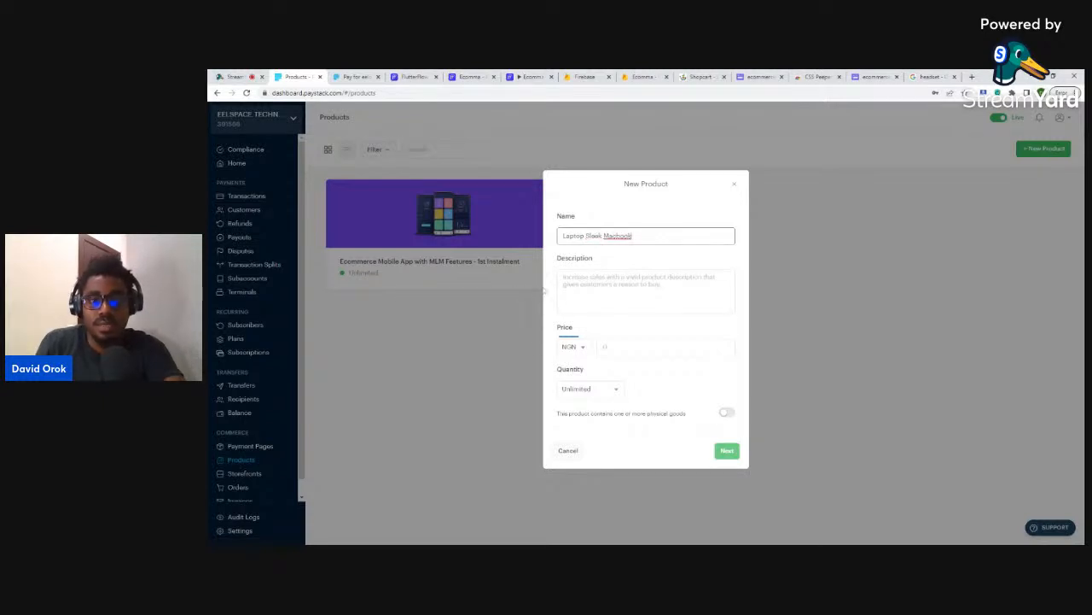
key("Tab")
key("Tab")
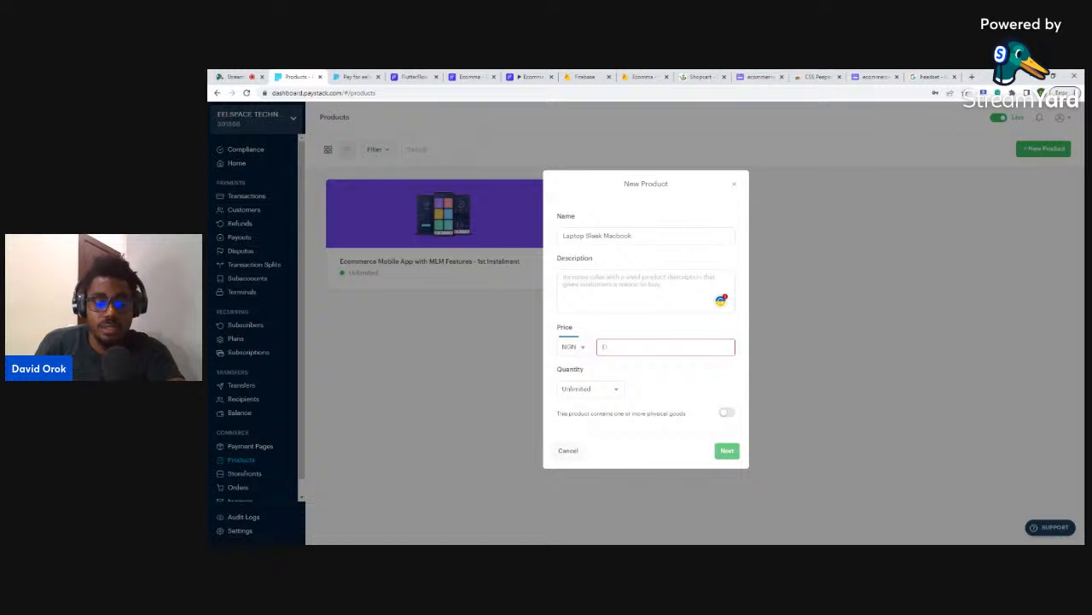
type("1")
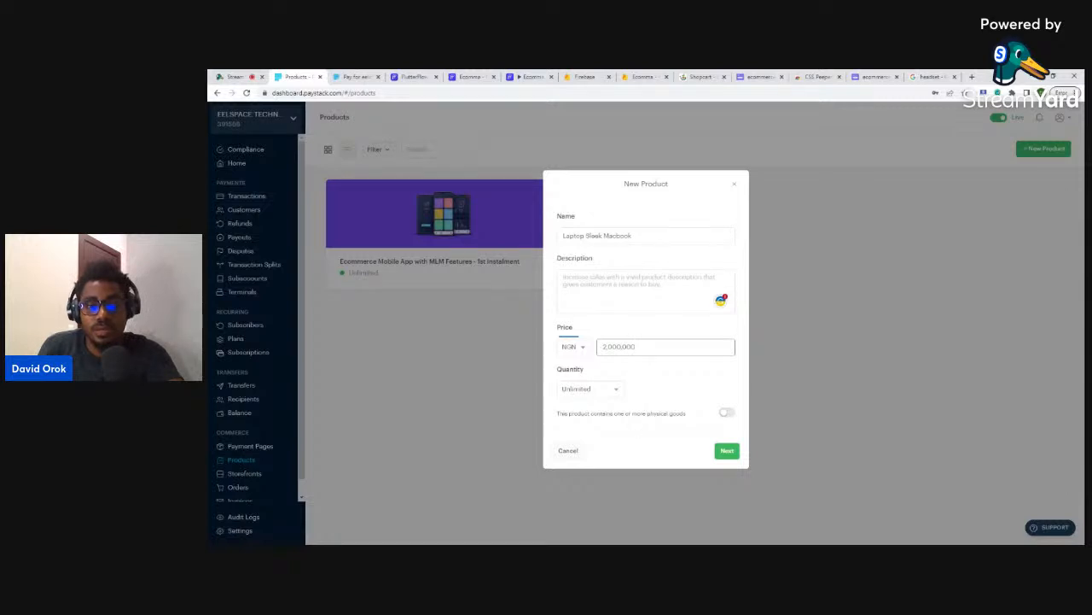
left_click(725, 413)
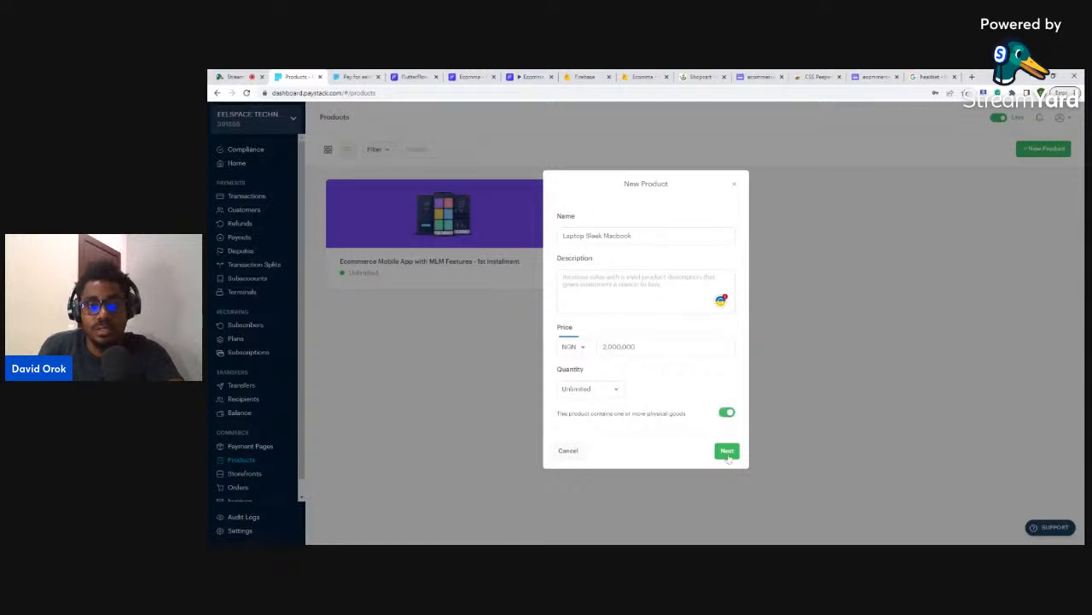
left_click(726, 450)
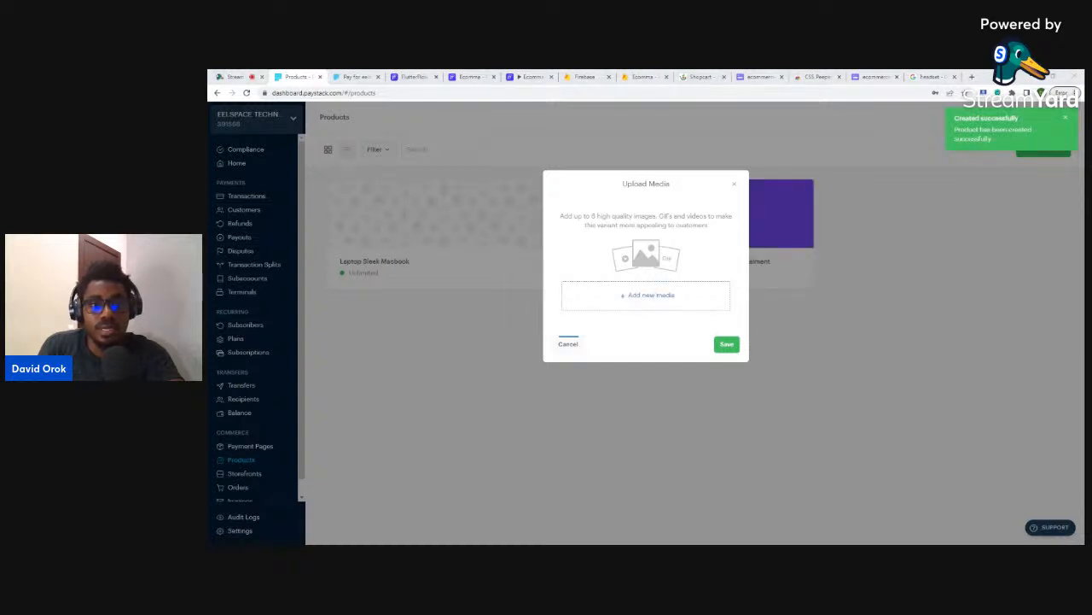
- Upload the headset photo 450139.jpg as the product image and dismiss the Orders tab tip
double_click(670, 292)
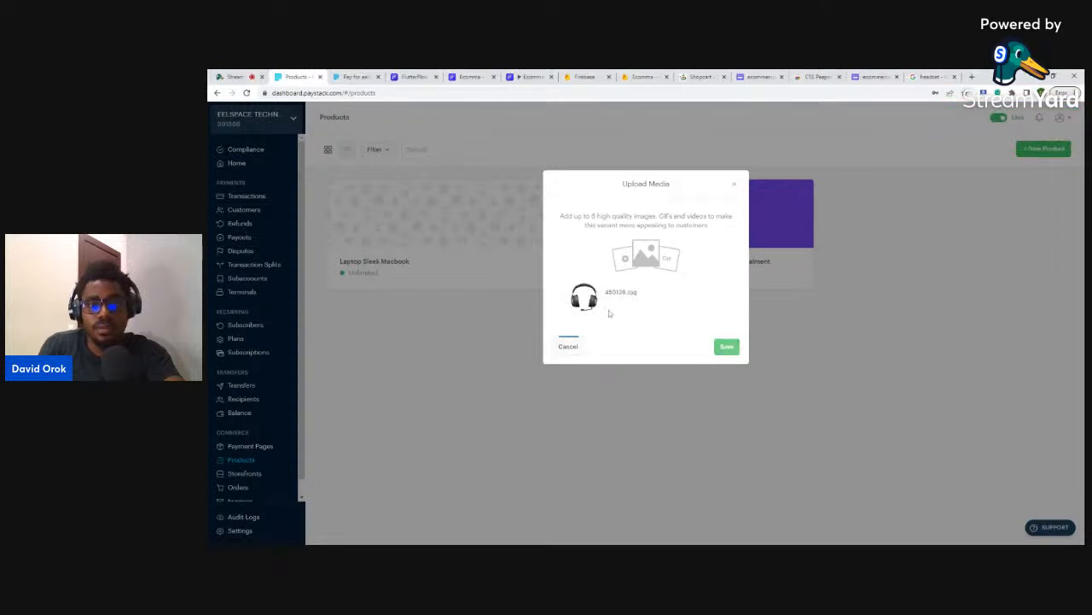
left_click(726, 348)
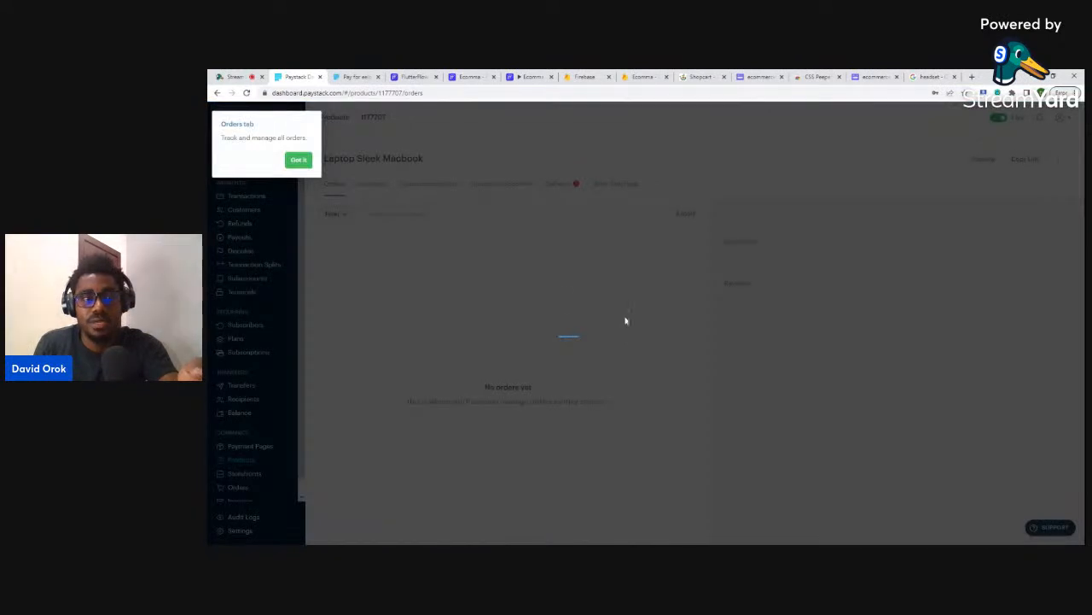
left_click(298, 162)
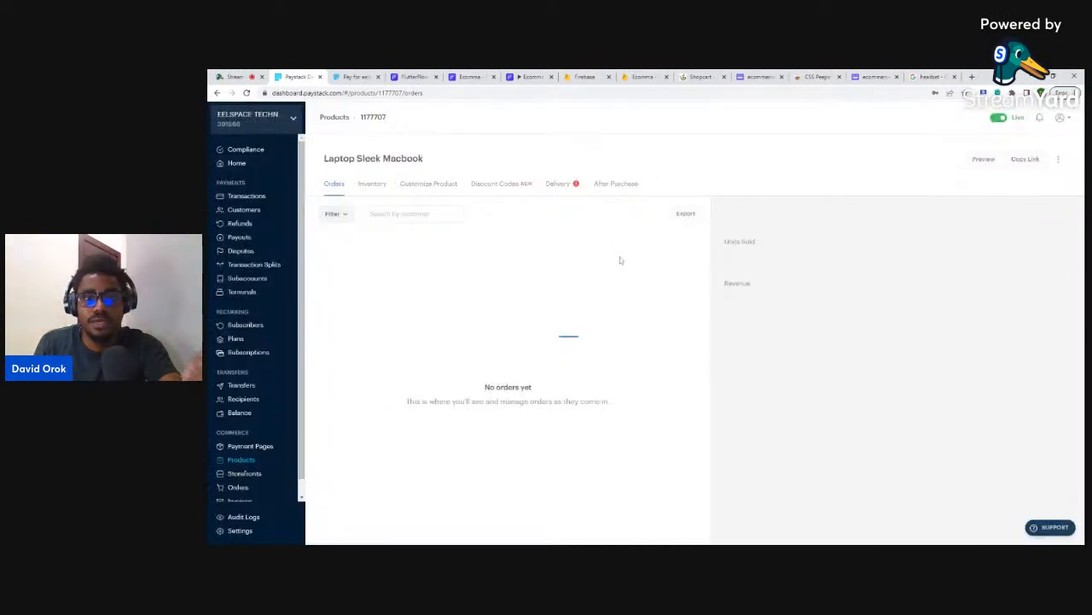
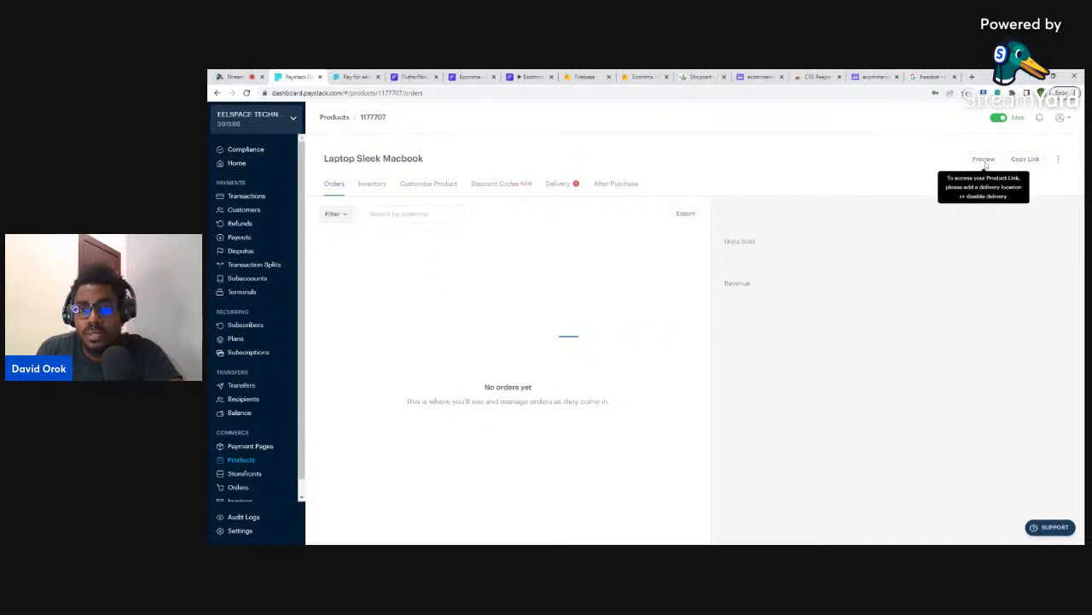
- Set the Laptop Sleek Macbook's Delivery Address to Disabled and copy its product link
left_click(559, 186)
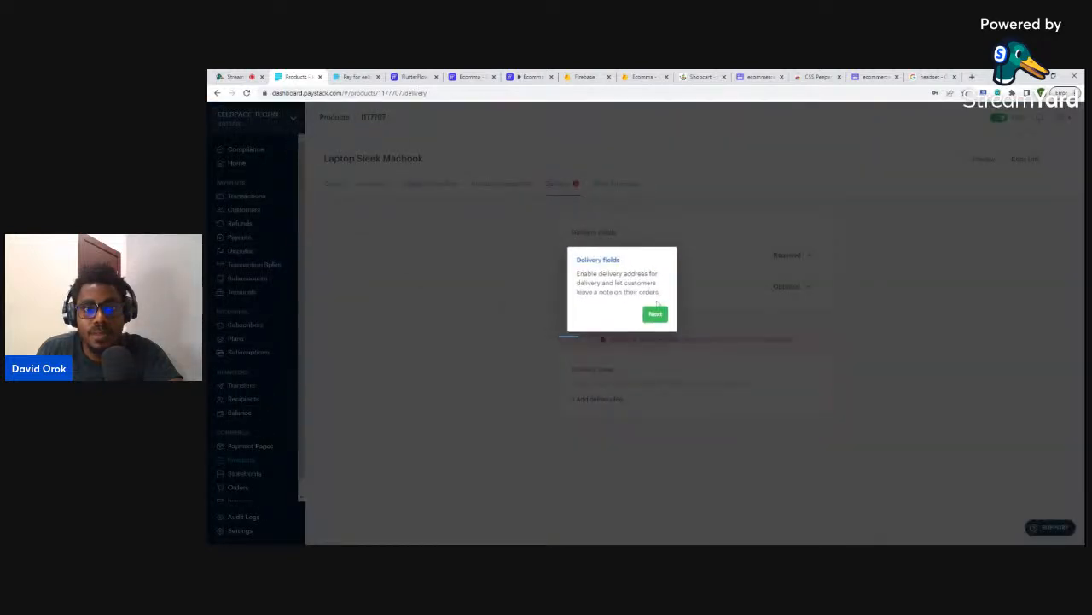
left_click(656, 314)
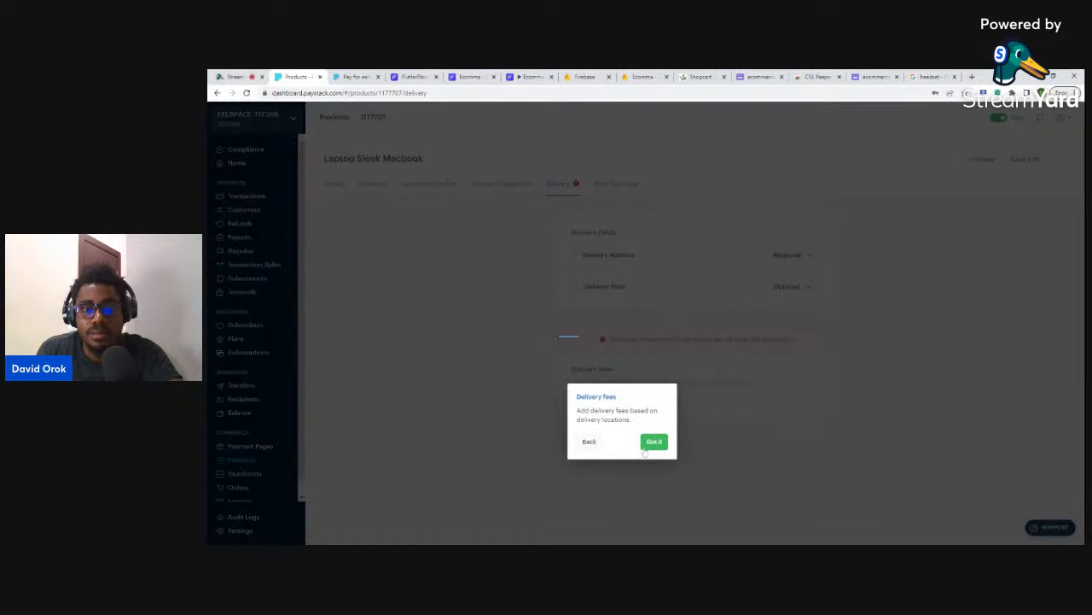
left_click(653, 442)
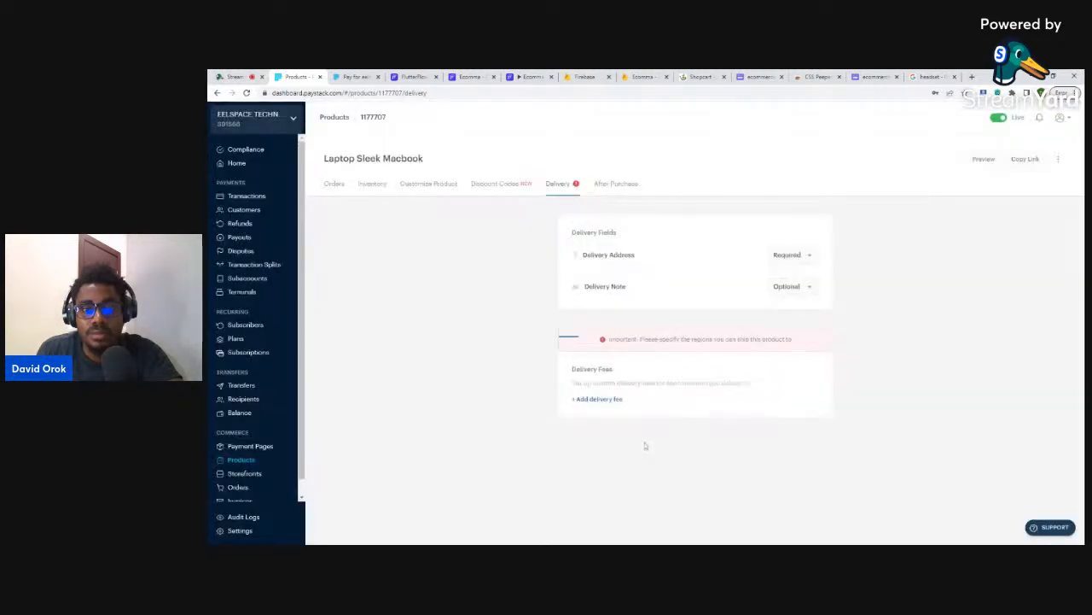
left_click(786, 267)
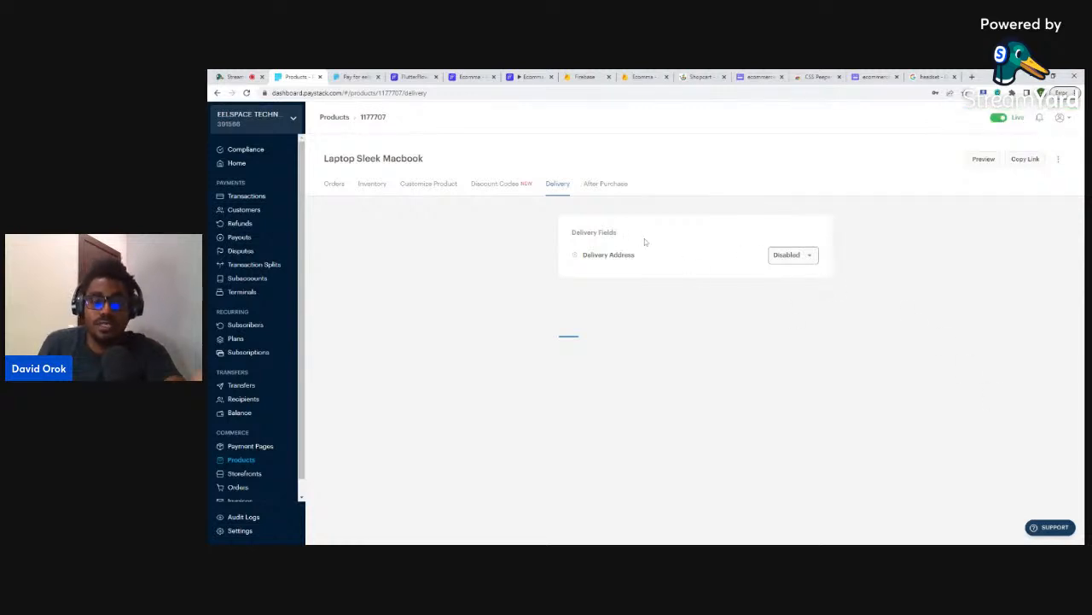
left_click(1028, 161)
- Preview the product's public Paystack page, select its URL, and return to the Firestore products data
left_click(982, 161)
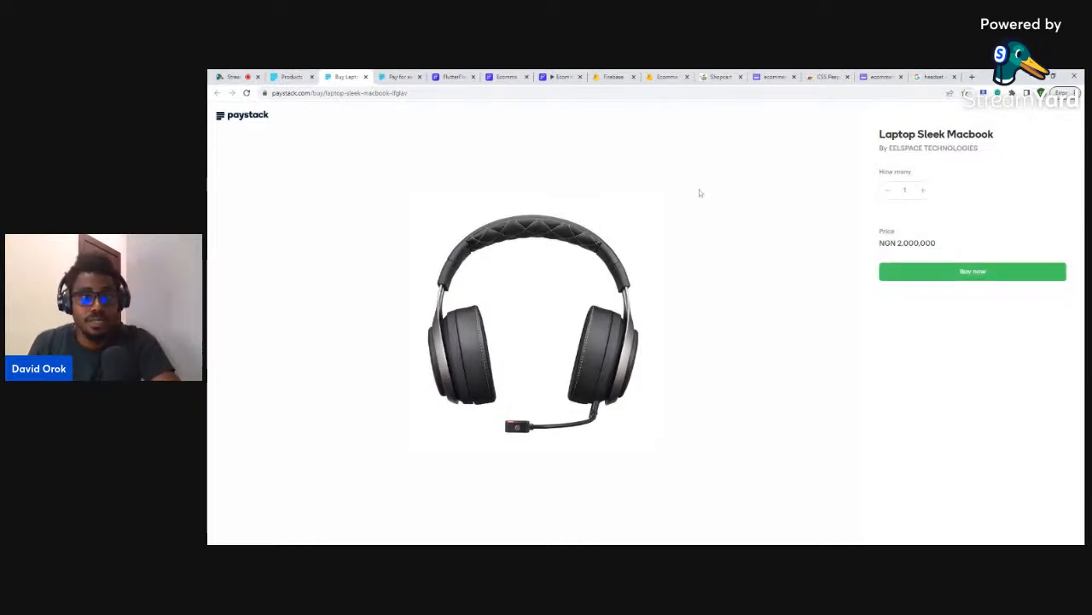
left_click(401, 92)
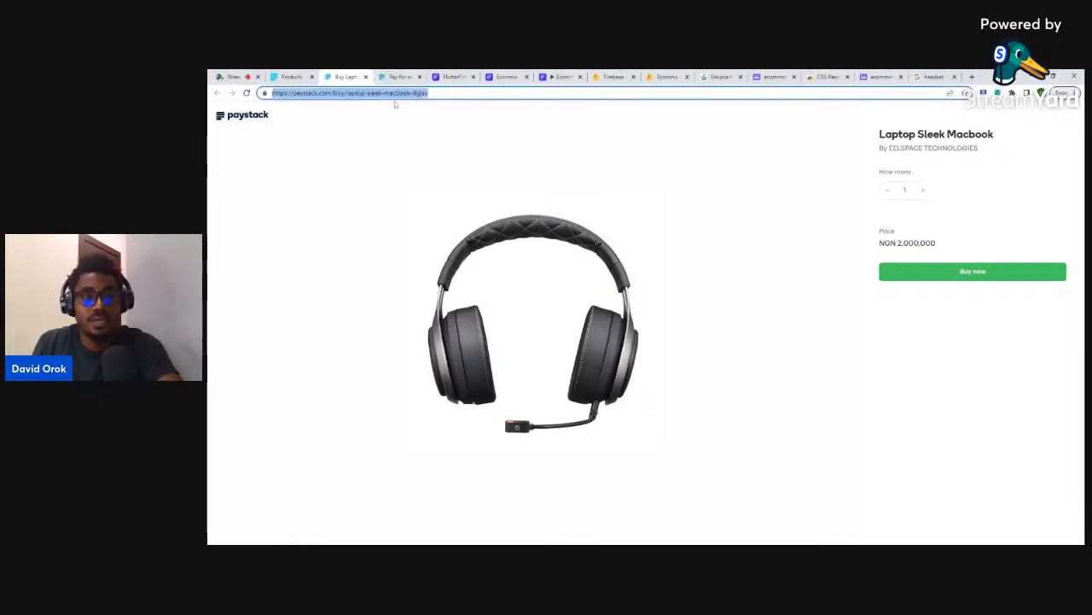
left_click(659, 76)
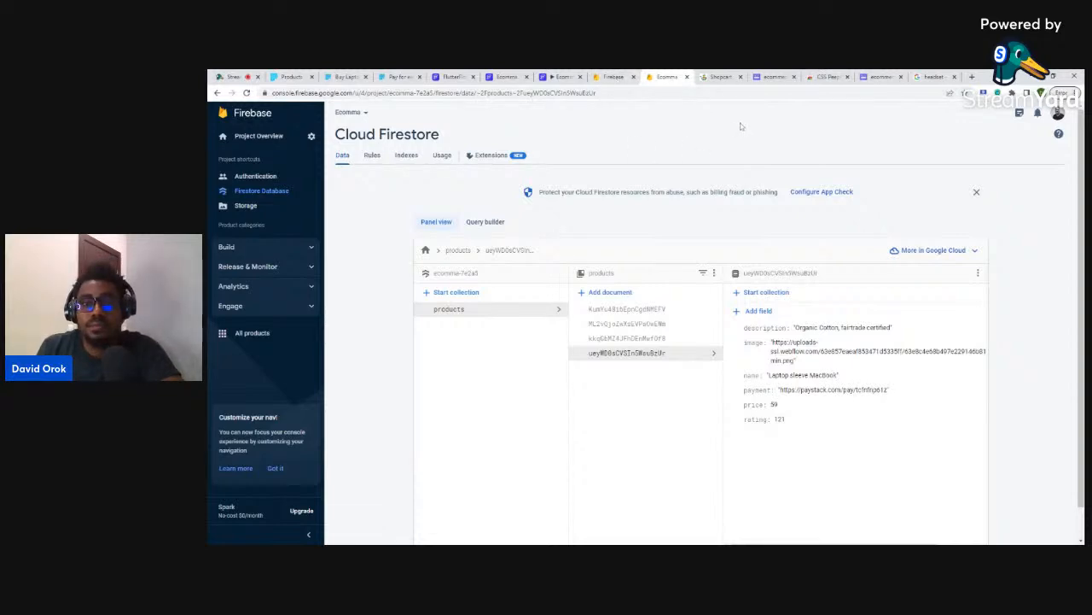
- Switch to the FlutterFlow run-mode tab for the Ecomma project
left_click(558, 76)
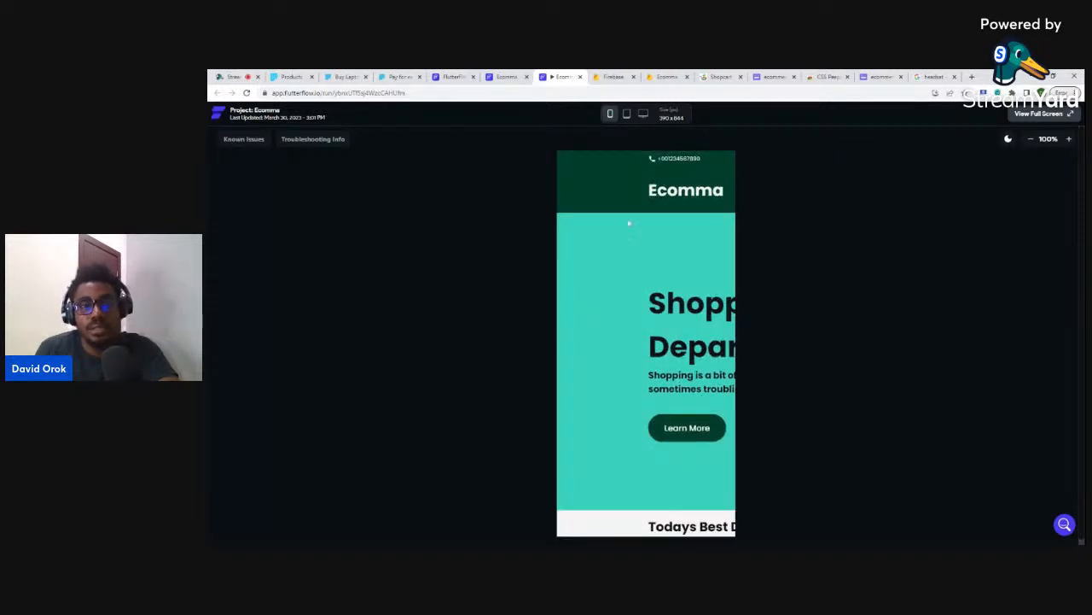
- At 1440x900 desktop size, test the Flower Laptop Sleeve's Buy Now under Todays Best Deals
left_click(645, 115)
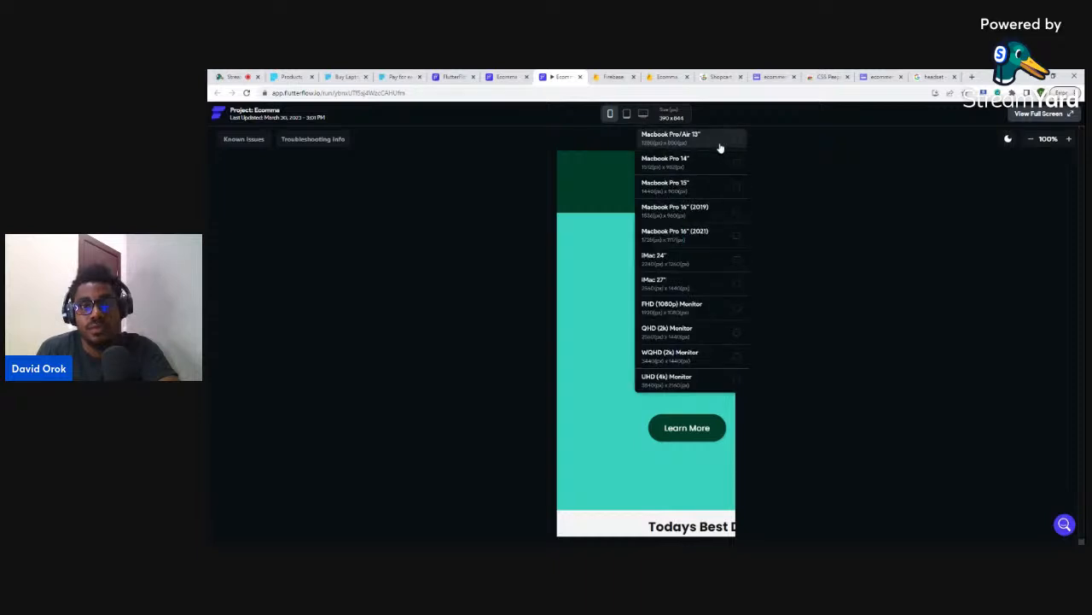
left_click(739, 187)
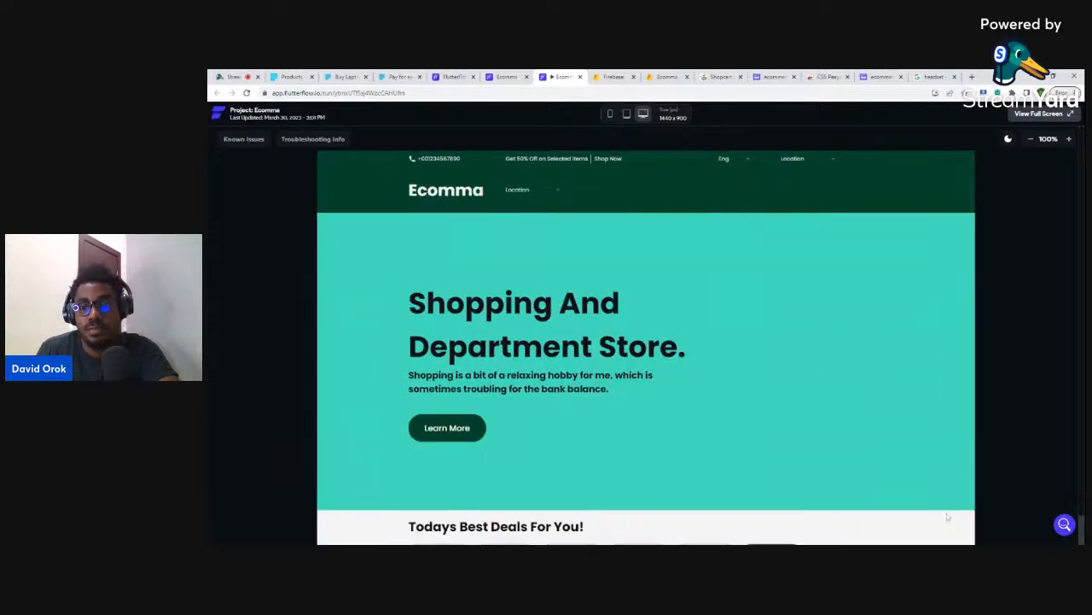
scroll(787, 350, "down", 3)
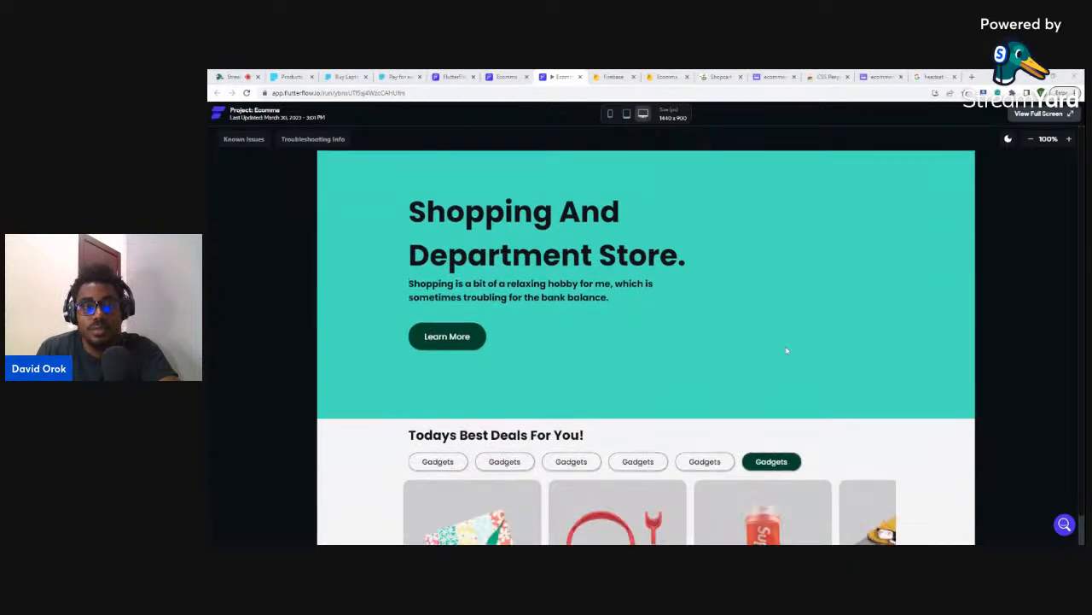
left_click_drag(812, 358, 573, 372)
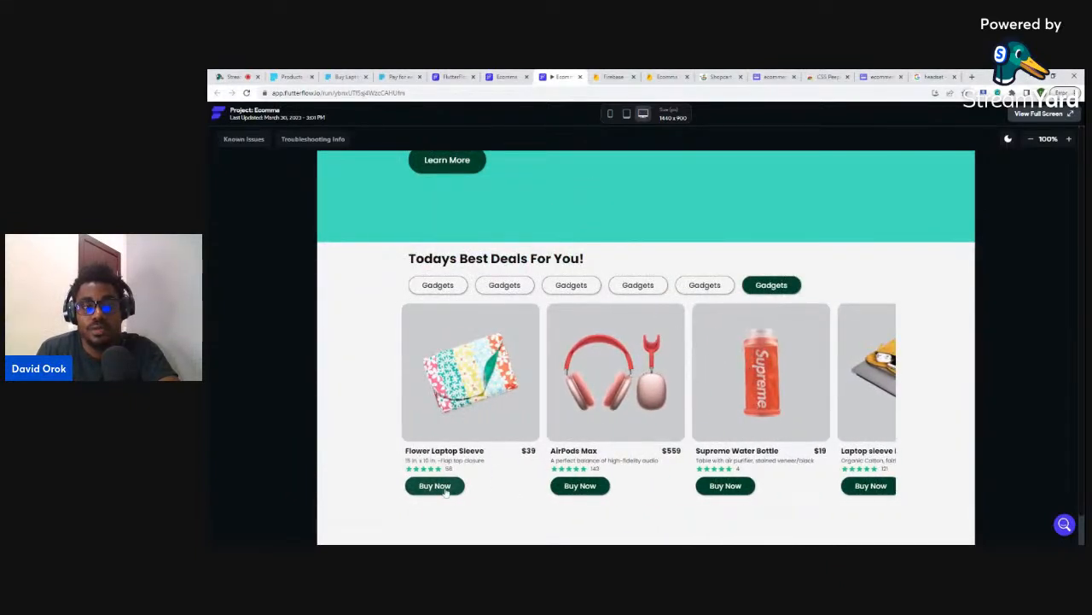
left_click(445, 490)
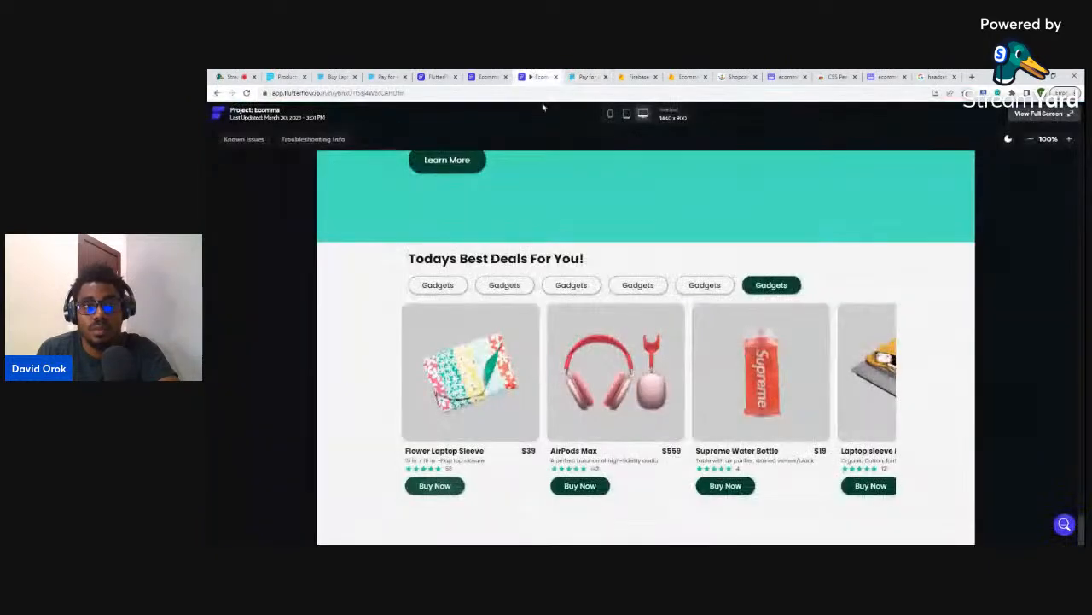
- Open the Flower Laptop Sleeve detail page and test its Buy Now button
left_click(535, 76)
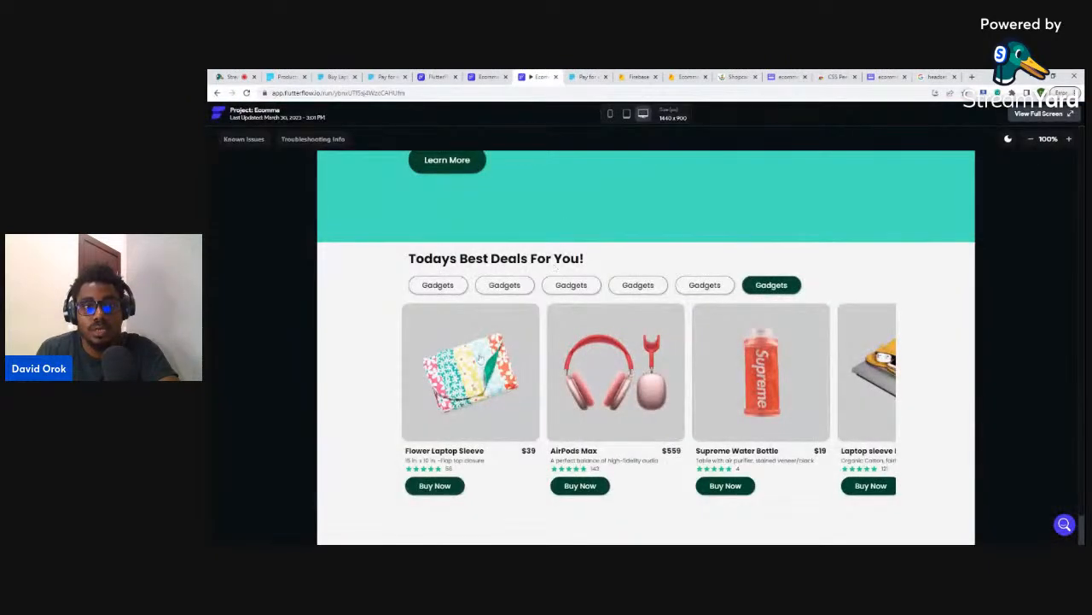
left_click(477, 359)
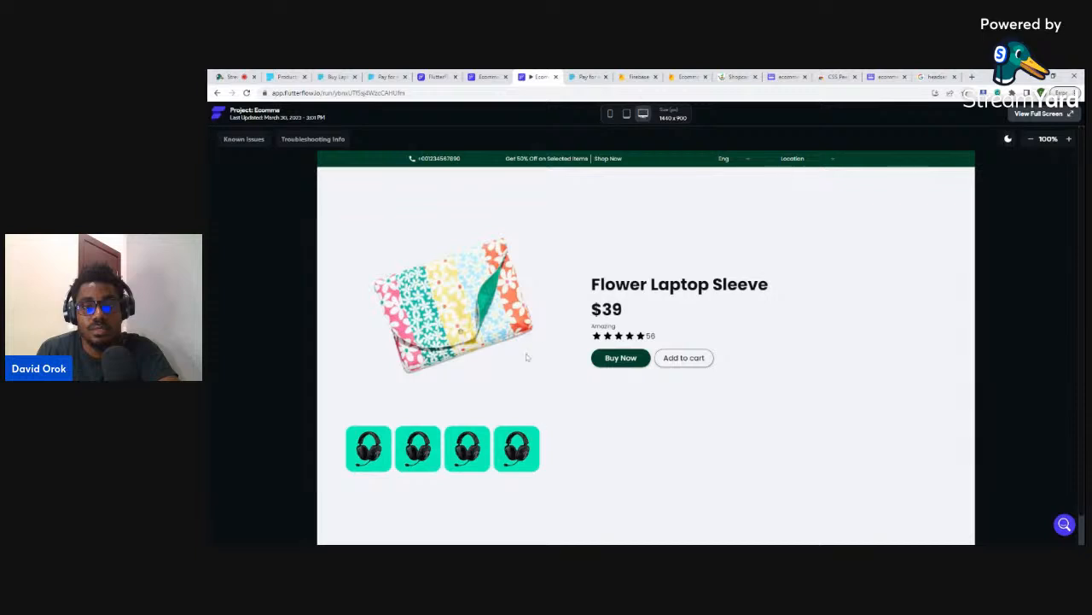
left_click(622, 358)
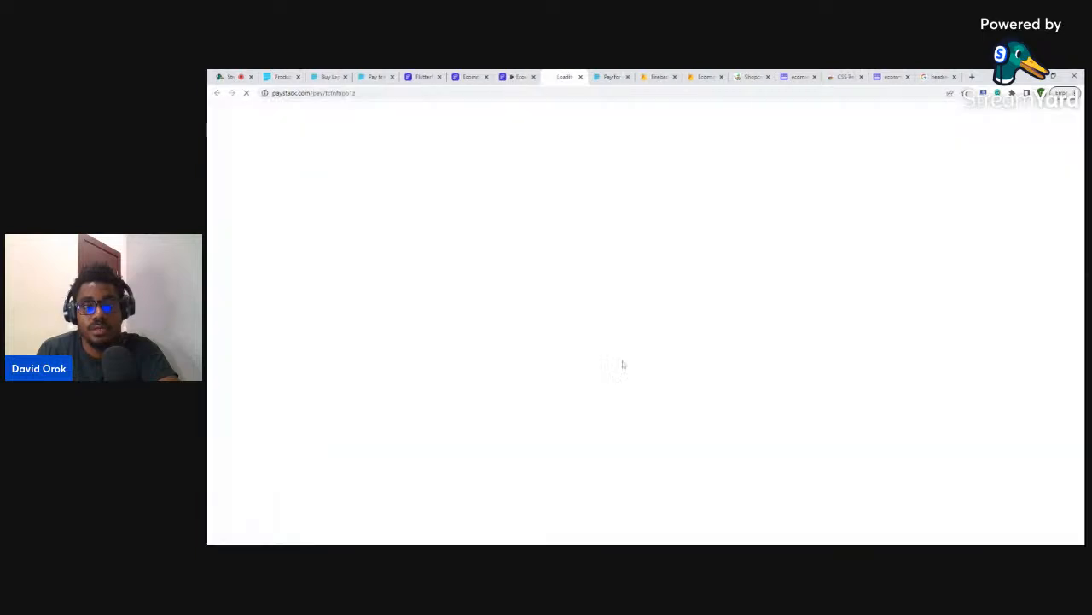